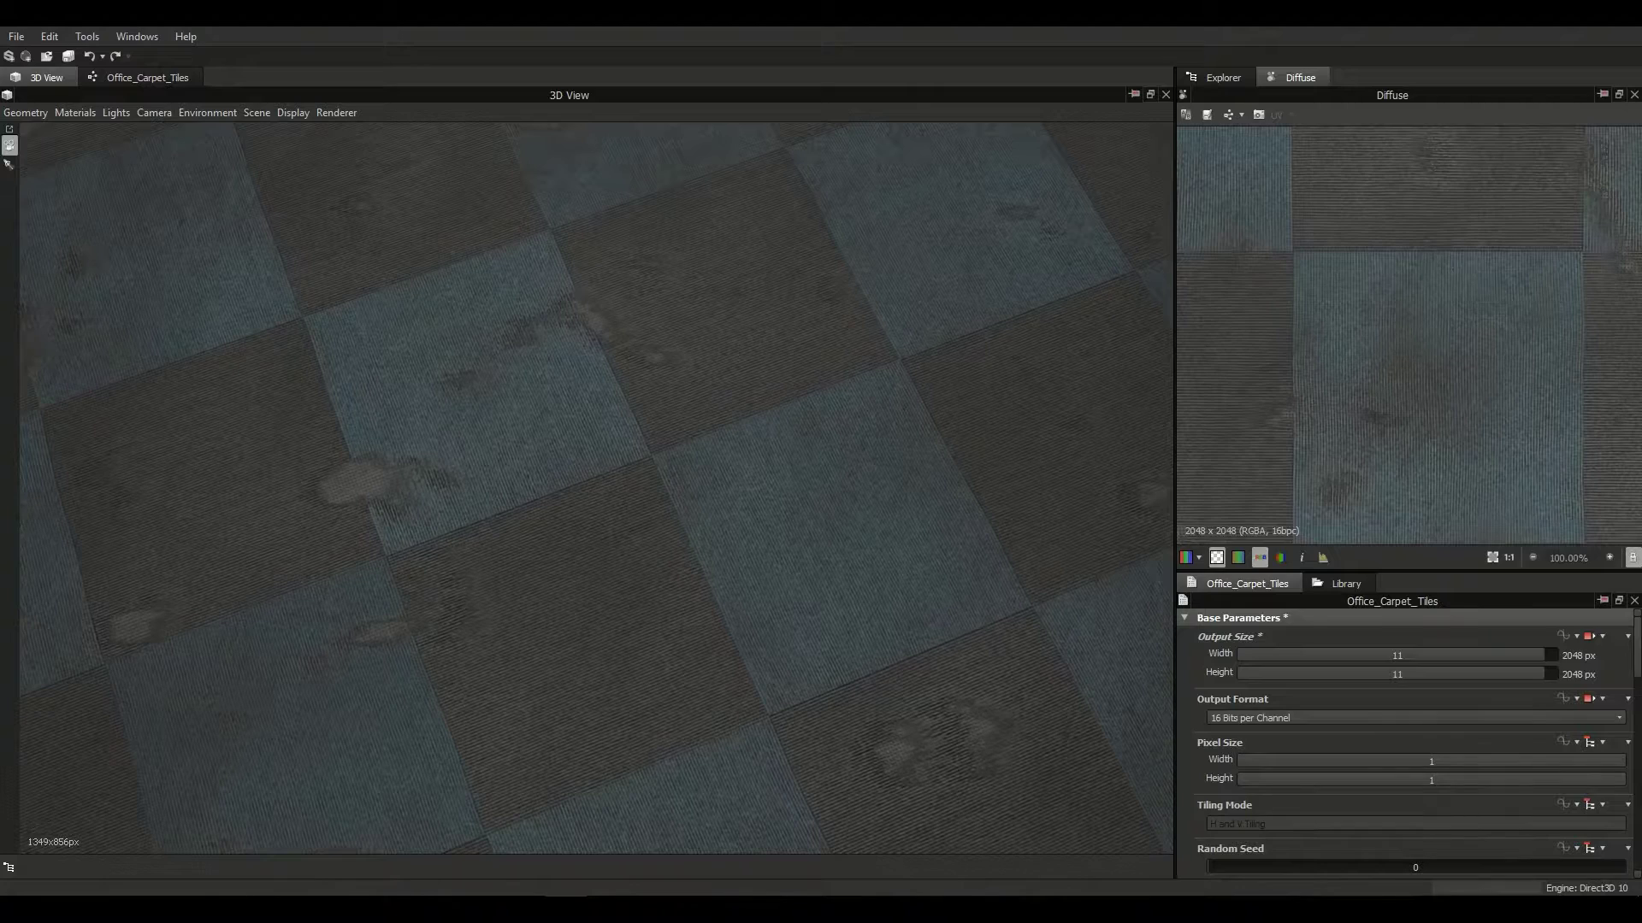
Step: Inspect the carpet tile material on the plane in the 3D view from several angles and distances
drag(1121, 751, 755, 661)
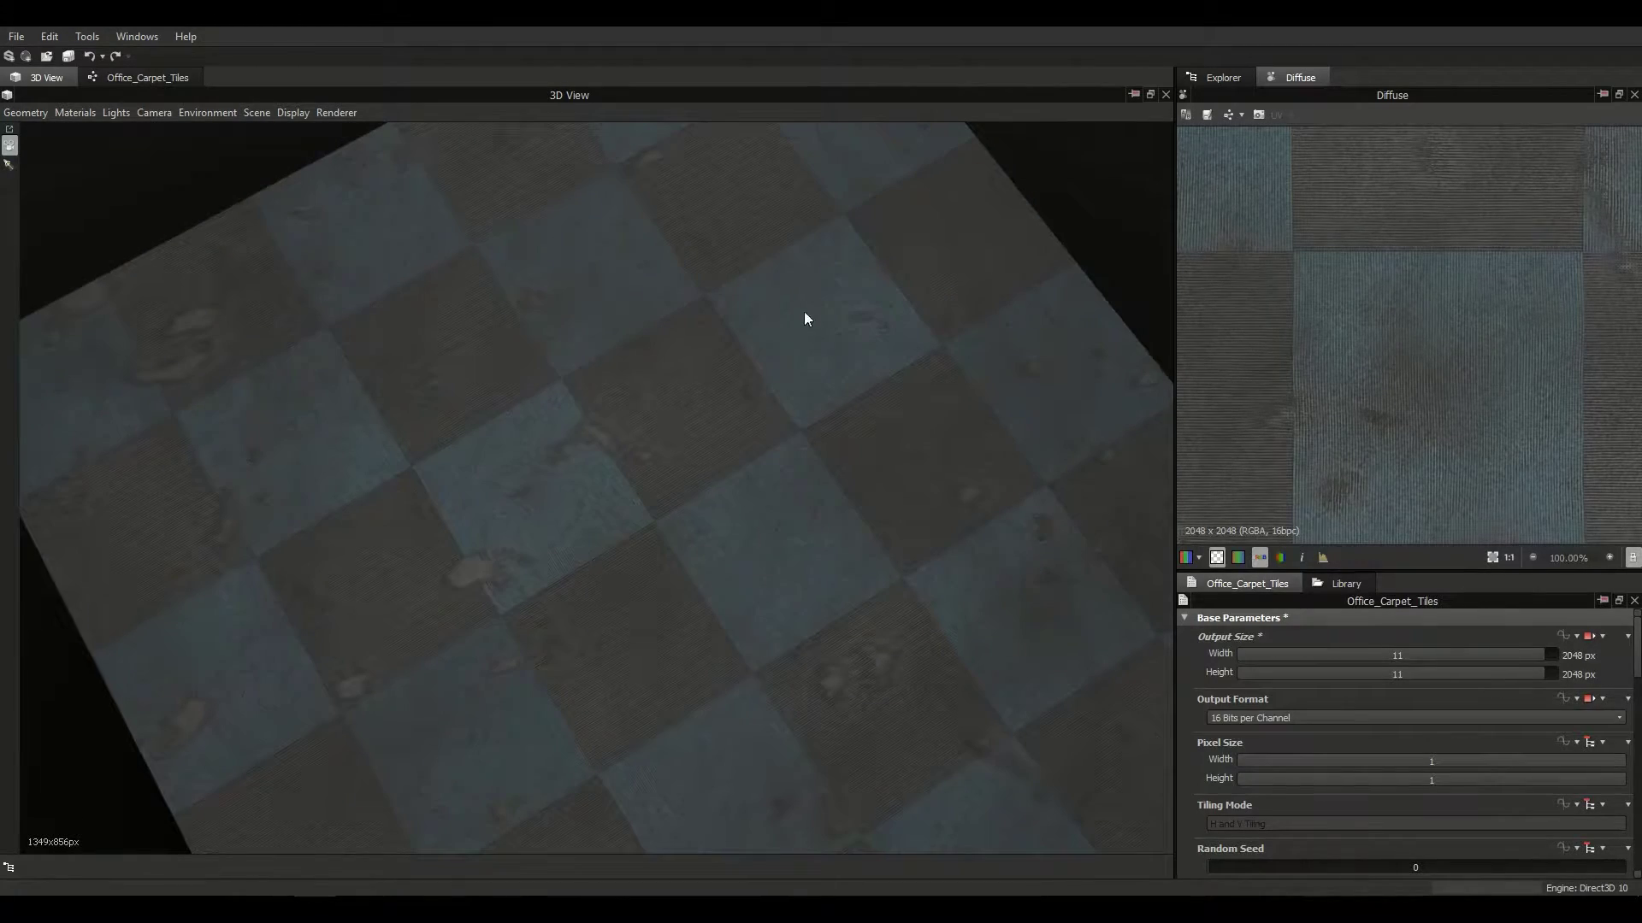
drag(564, 601, 1403, 398)
mouse_move(557, 545)
mouse_down()
mouse_move(542, 556)
mouse_move(566, 559)
mouse_up()
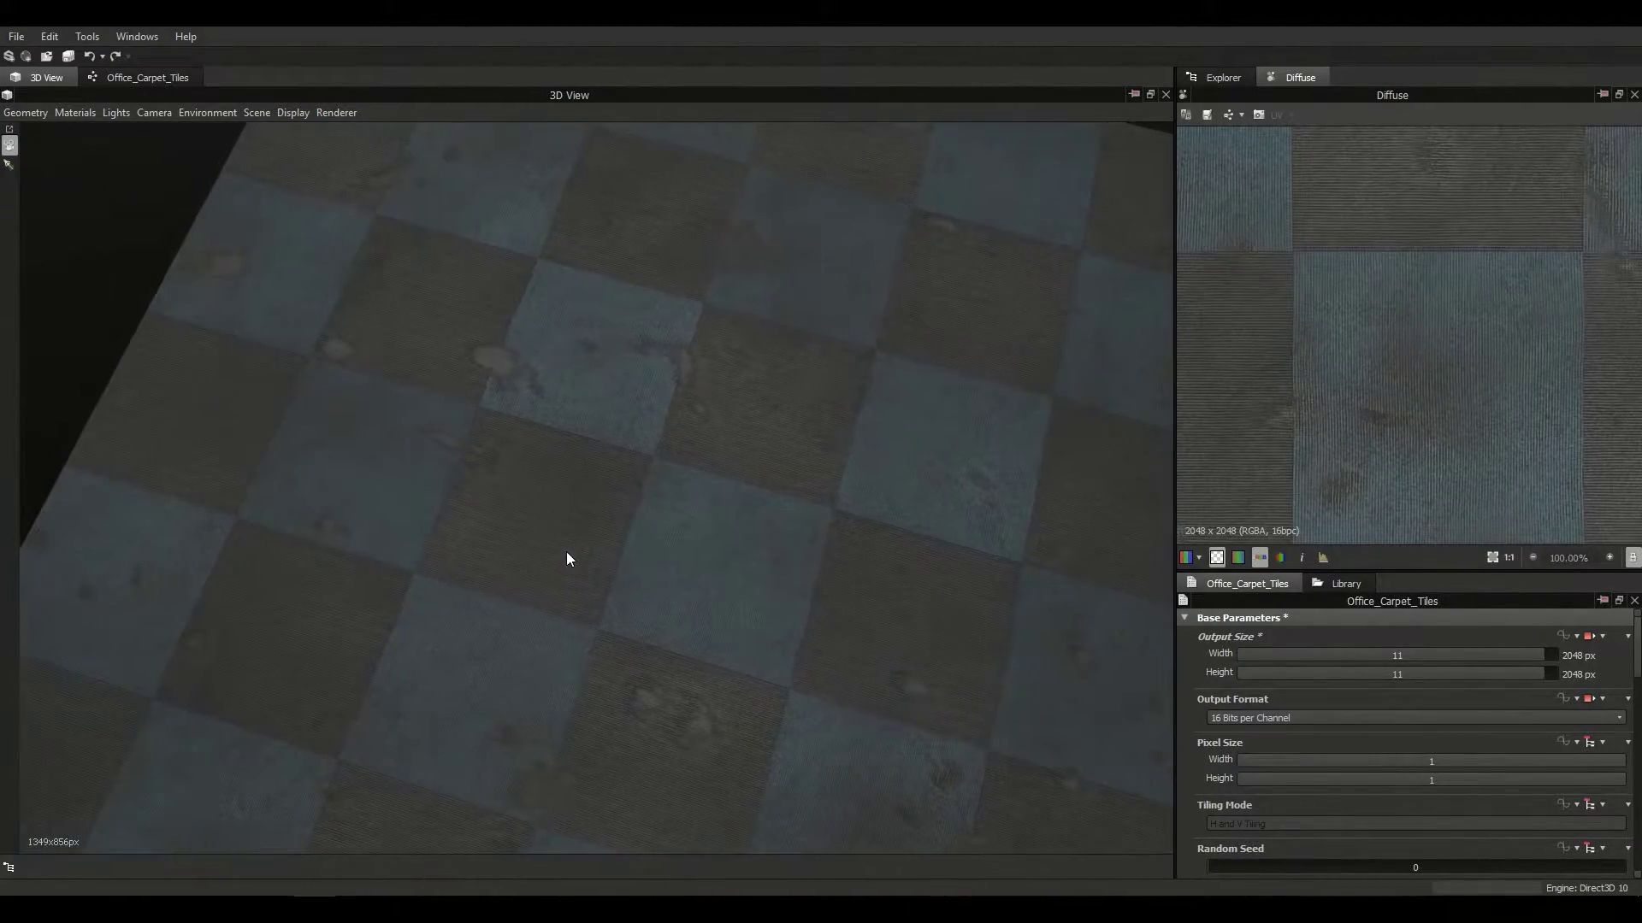
Step: Open the Office_Carpet_Tiles graph and look over the whole network of framed node groups
click(128, 76)
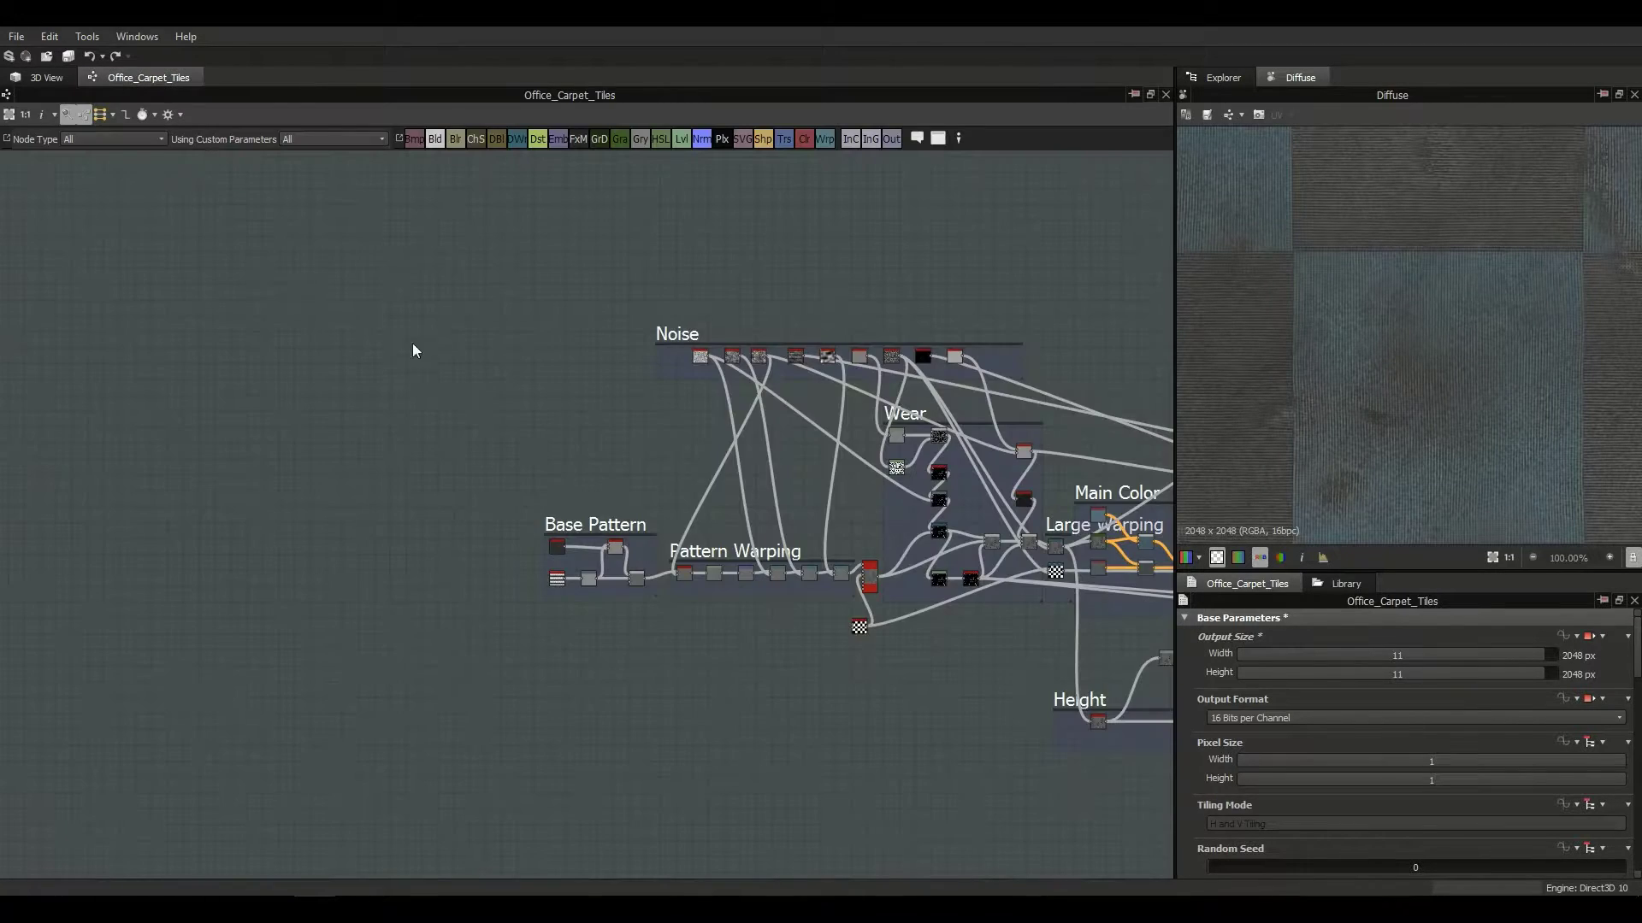
key(f)
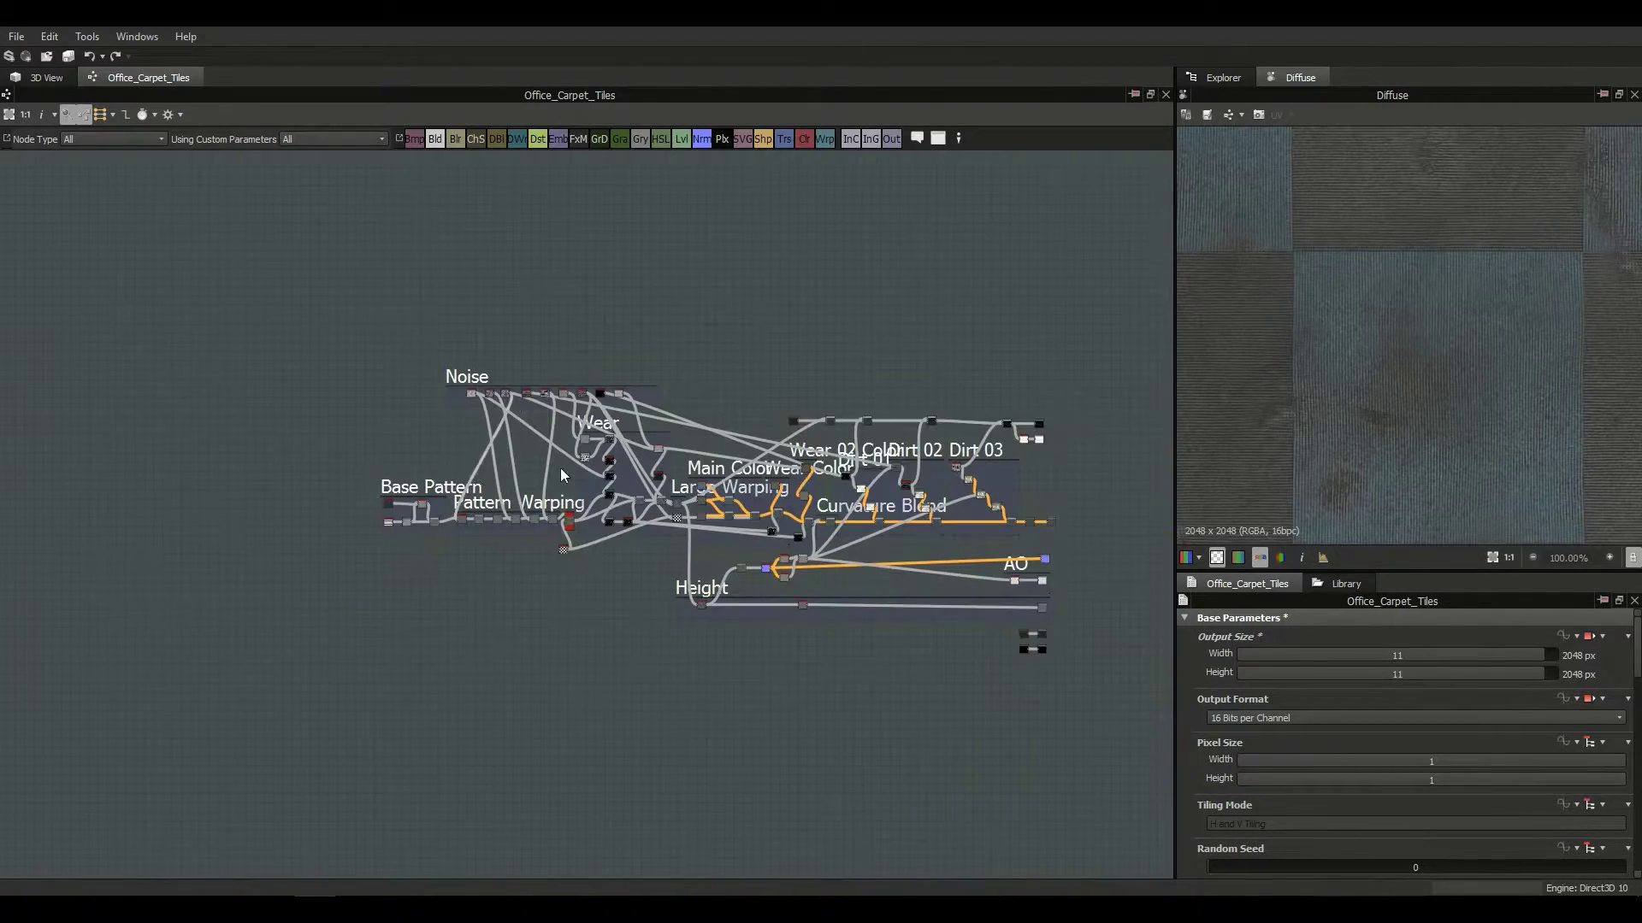
scroll(569, 480, up, 1)
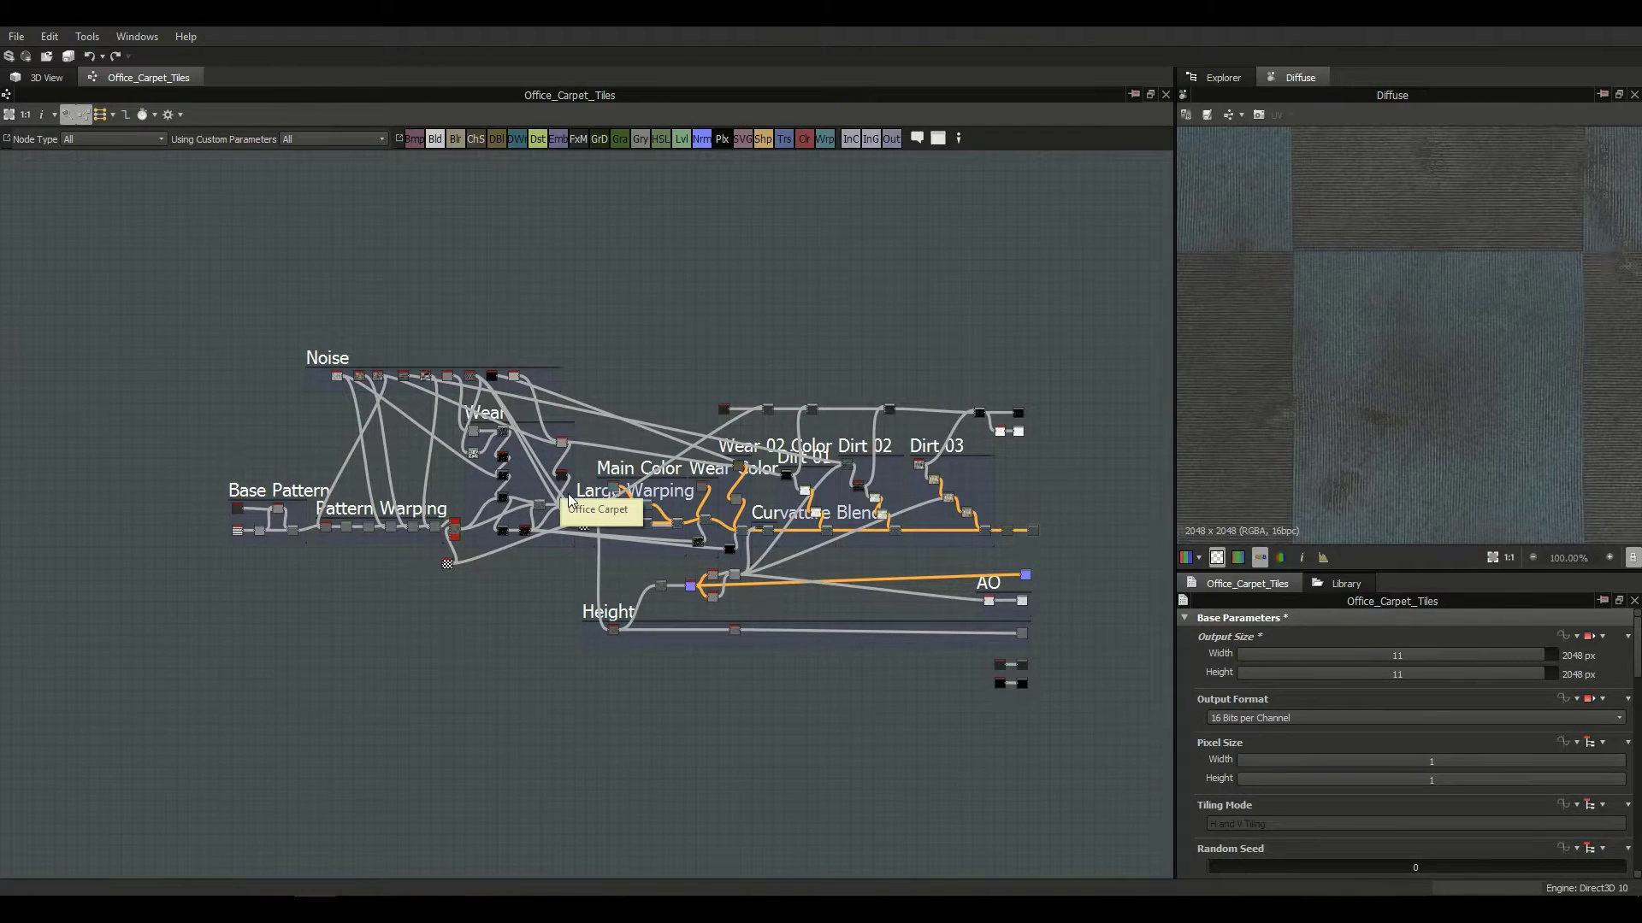
middle_drag(564, 495, 593, 513)
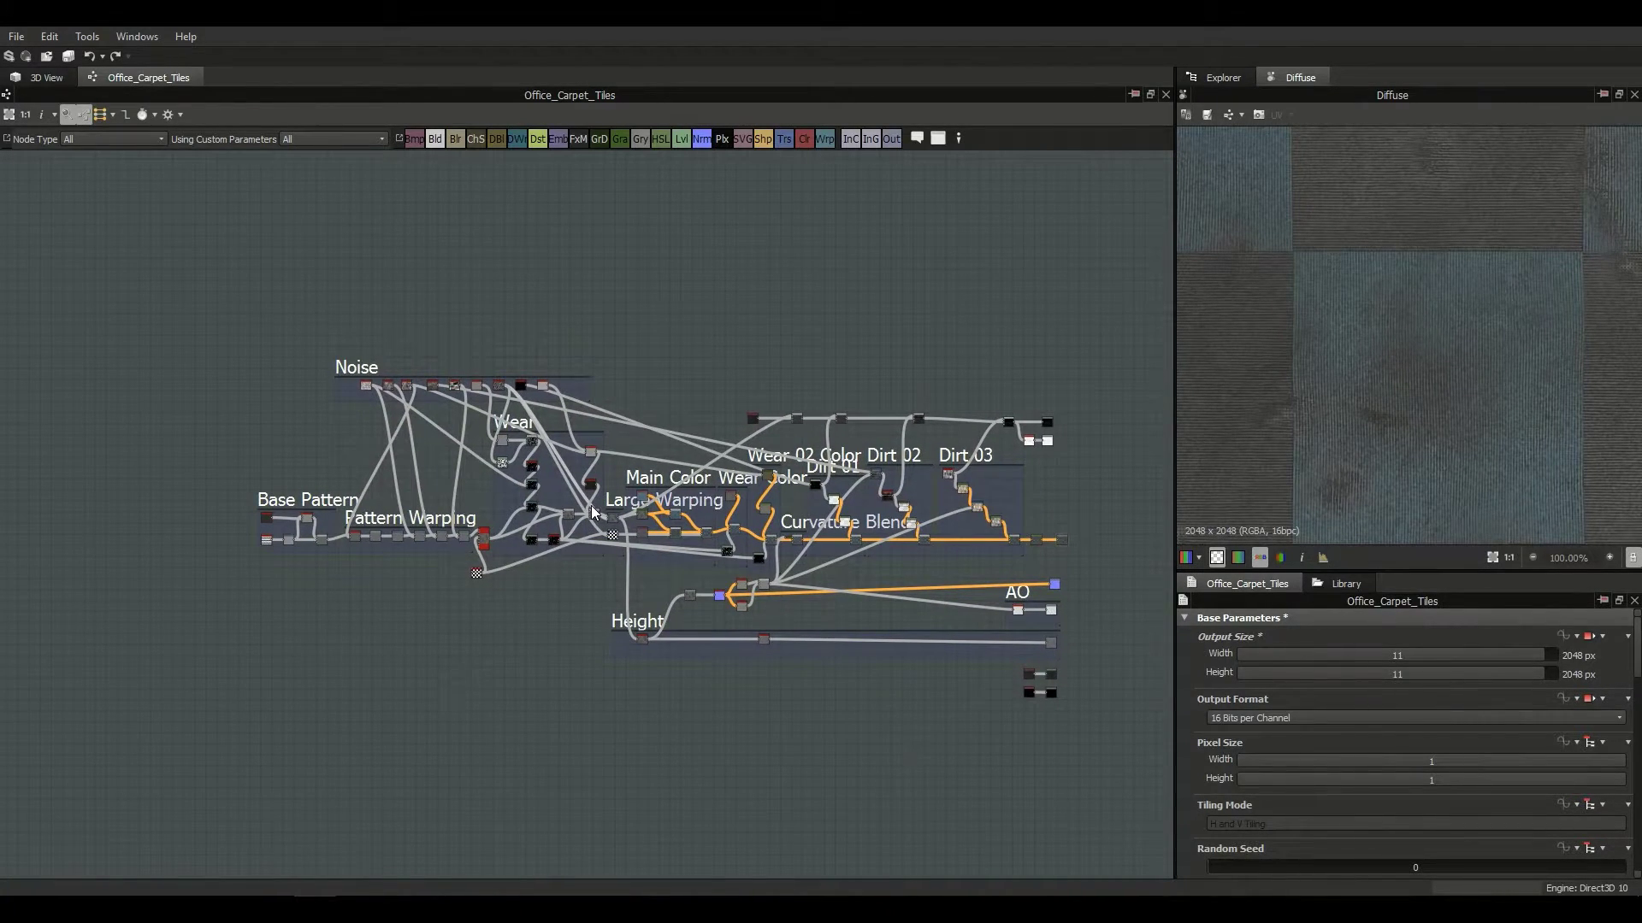
scroll(592, 505, up, 5)
scroll(554, 438, up, 3)
scroll(612, 492, down, 2)
middle_drag(895, 403, 577, 548)
scroll(574, 545, down, 1)
middle_drag(693, 478, 512, 536)
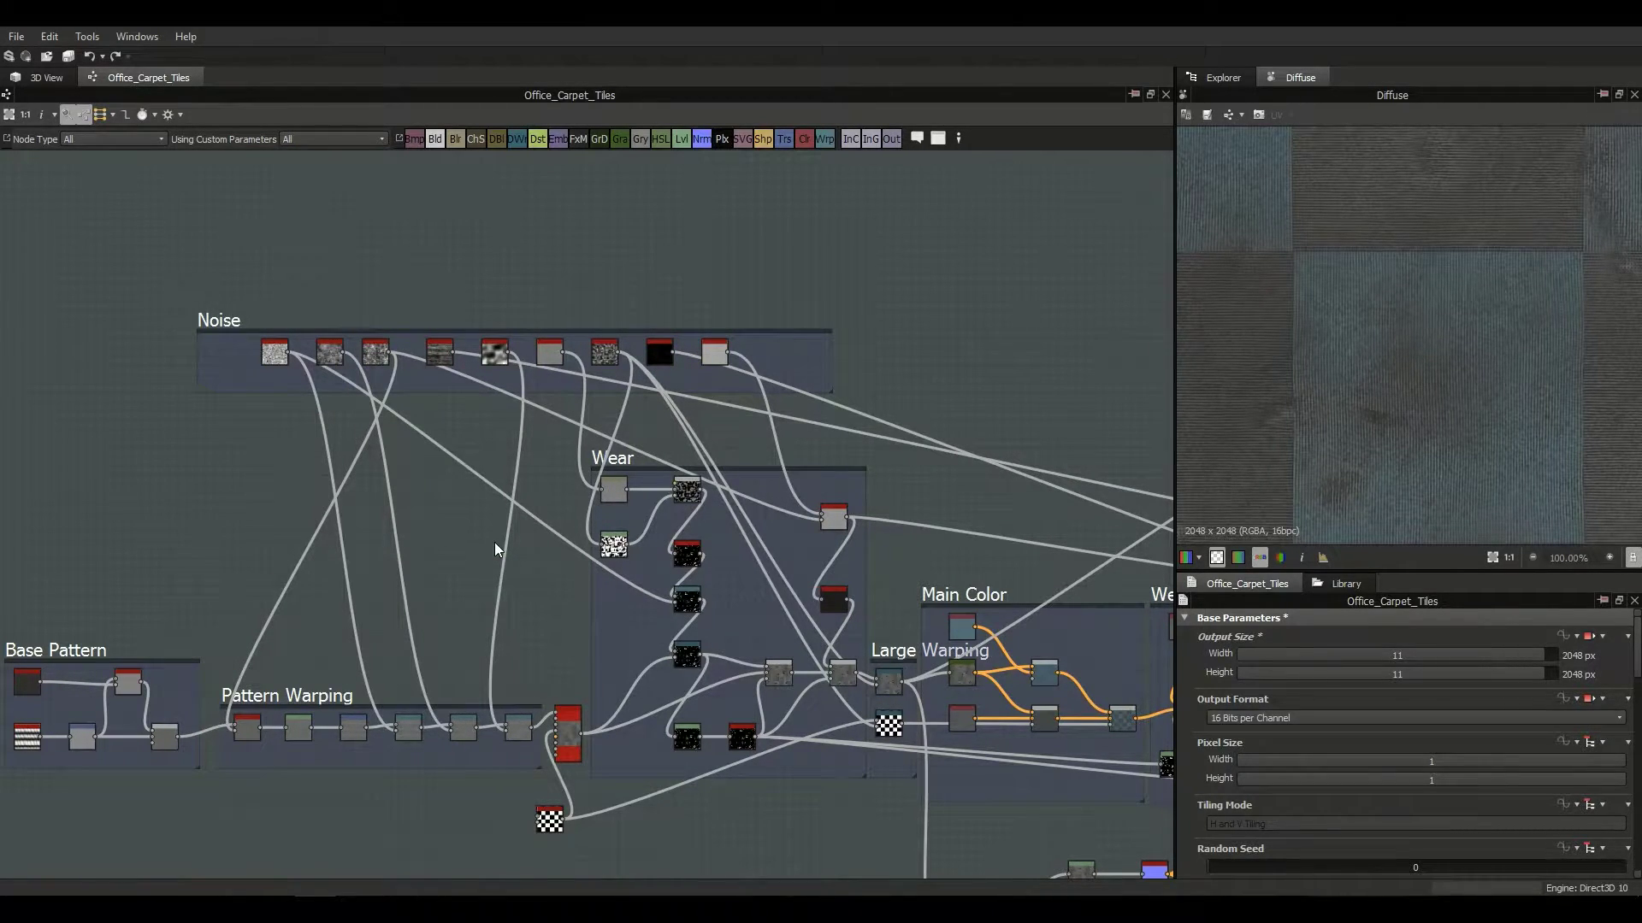
Step: Examine the Noise frame and trace how its nodes feed the Pattern Warping, Wear and color groups
middle_drag(674, 617, 441, 666)
scroll(512, 568, up, 1)
scroll(505, 694, down, 2)
click(240, 434)
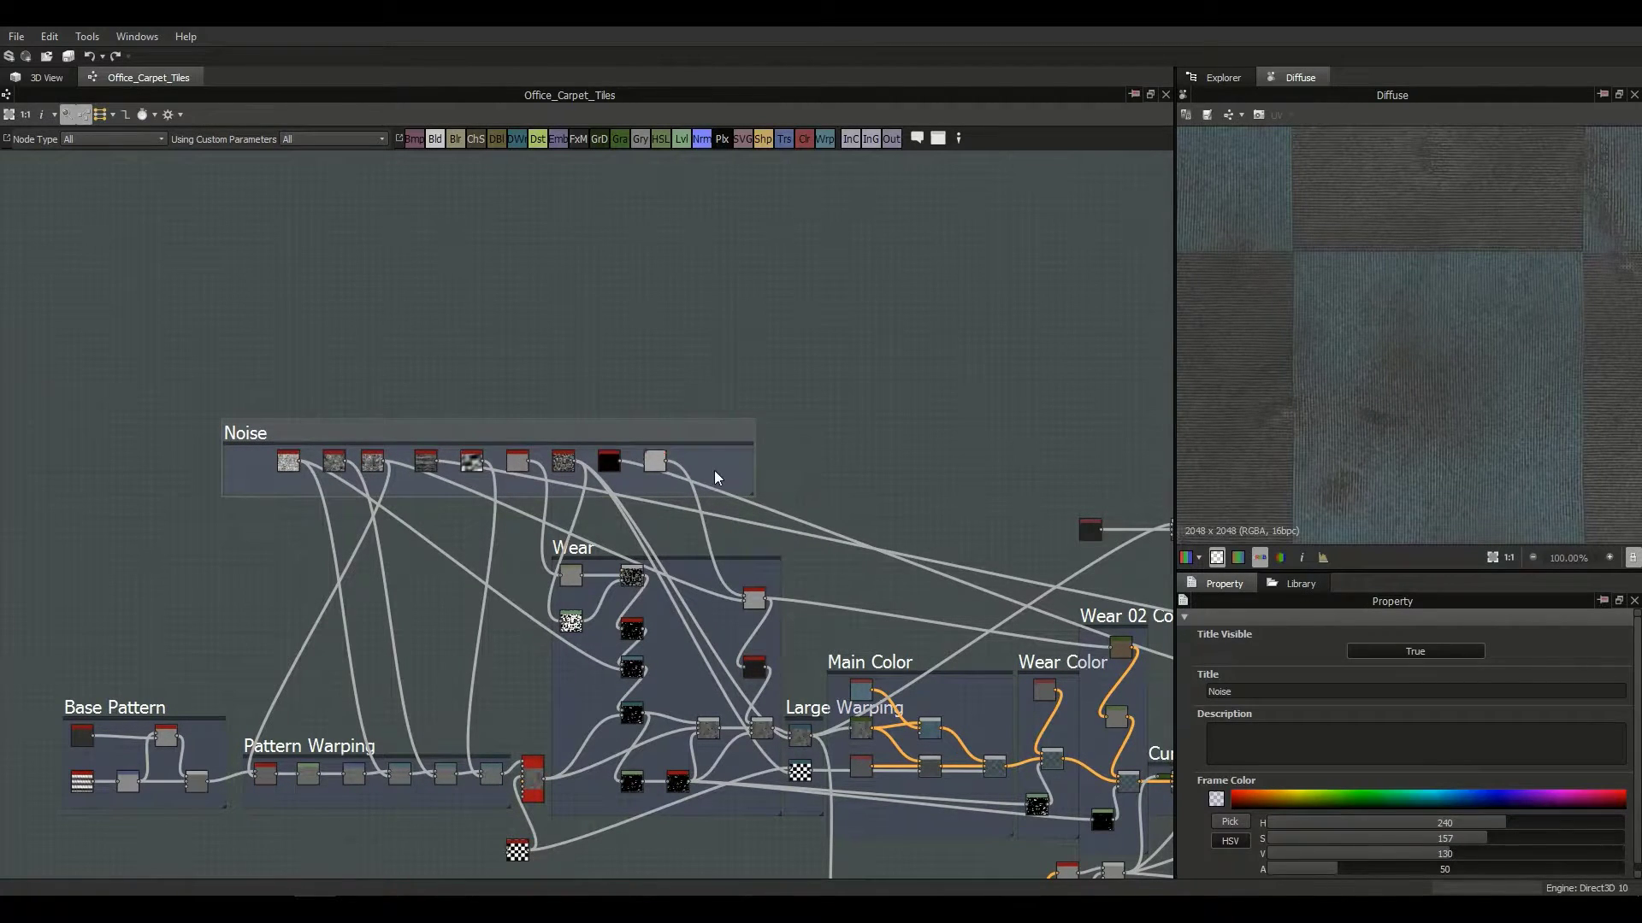
middle_drag(536, 589, 496, 569)
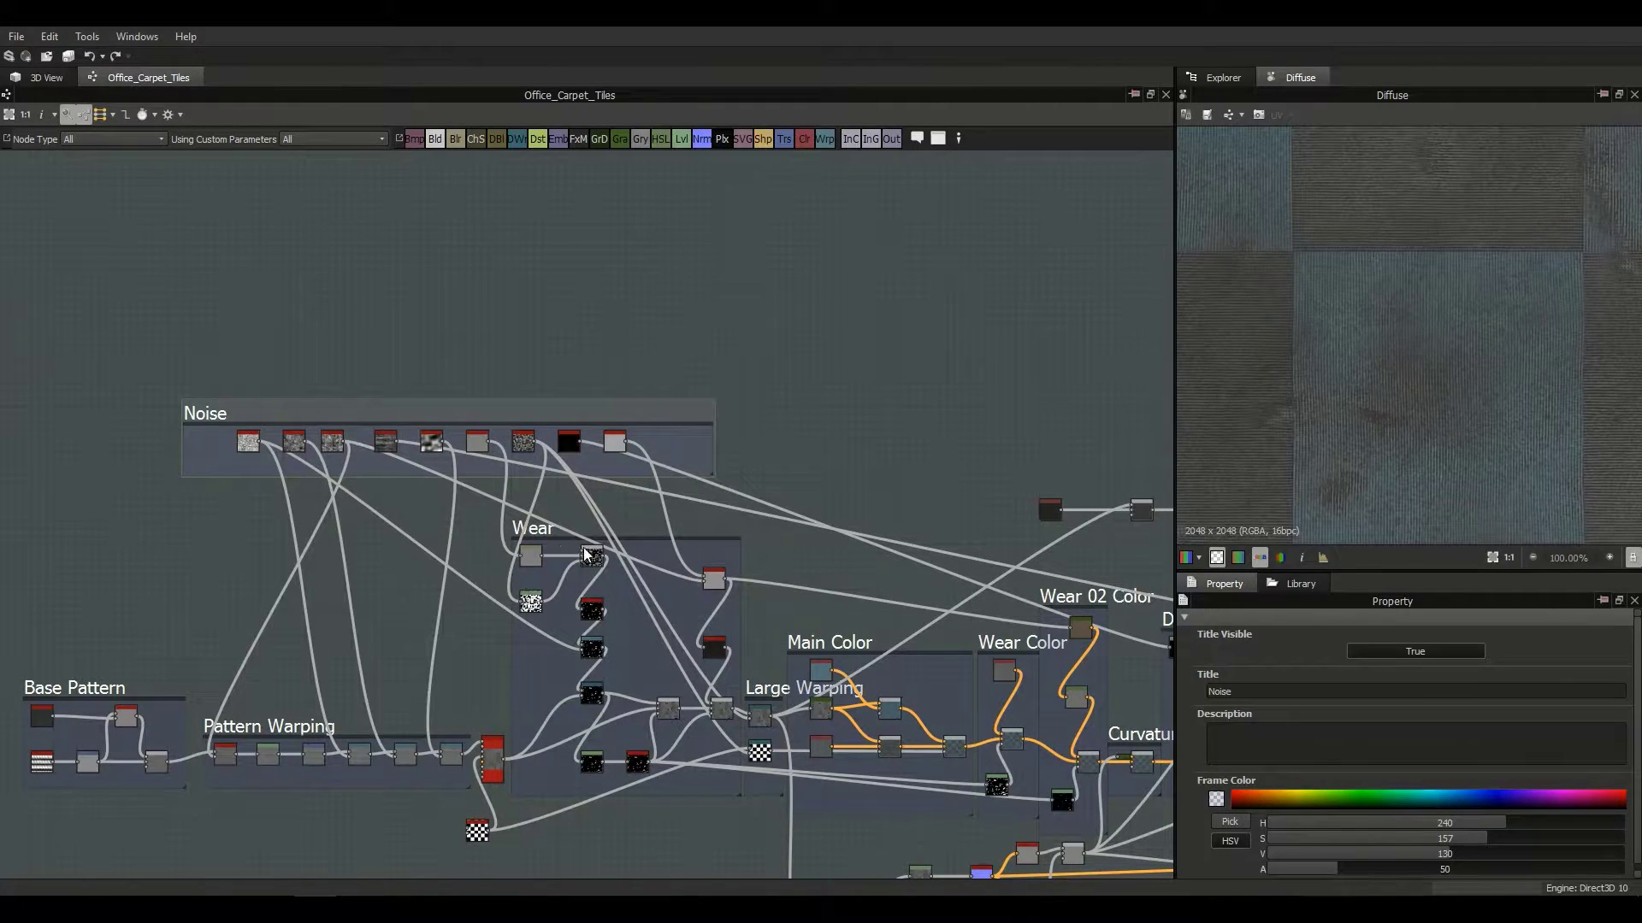
middle_drag(134, 764, 412, 750)
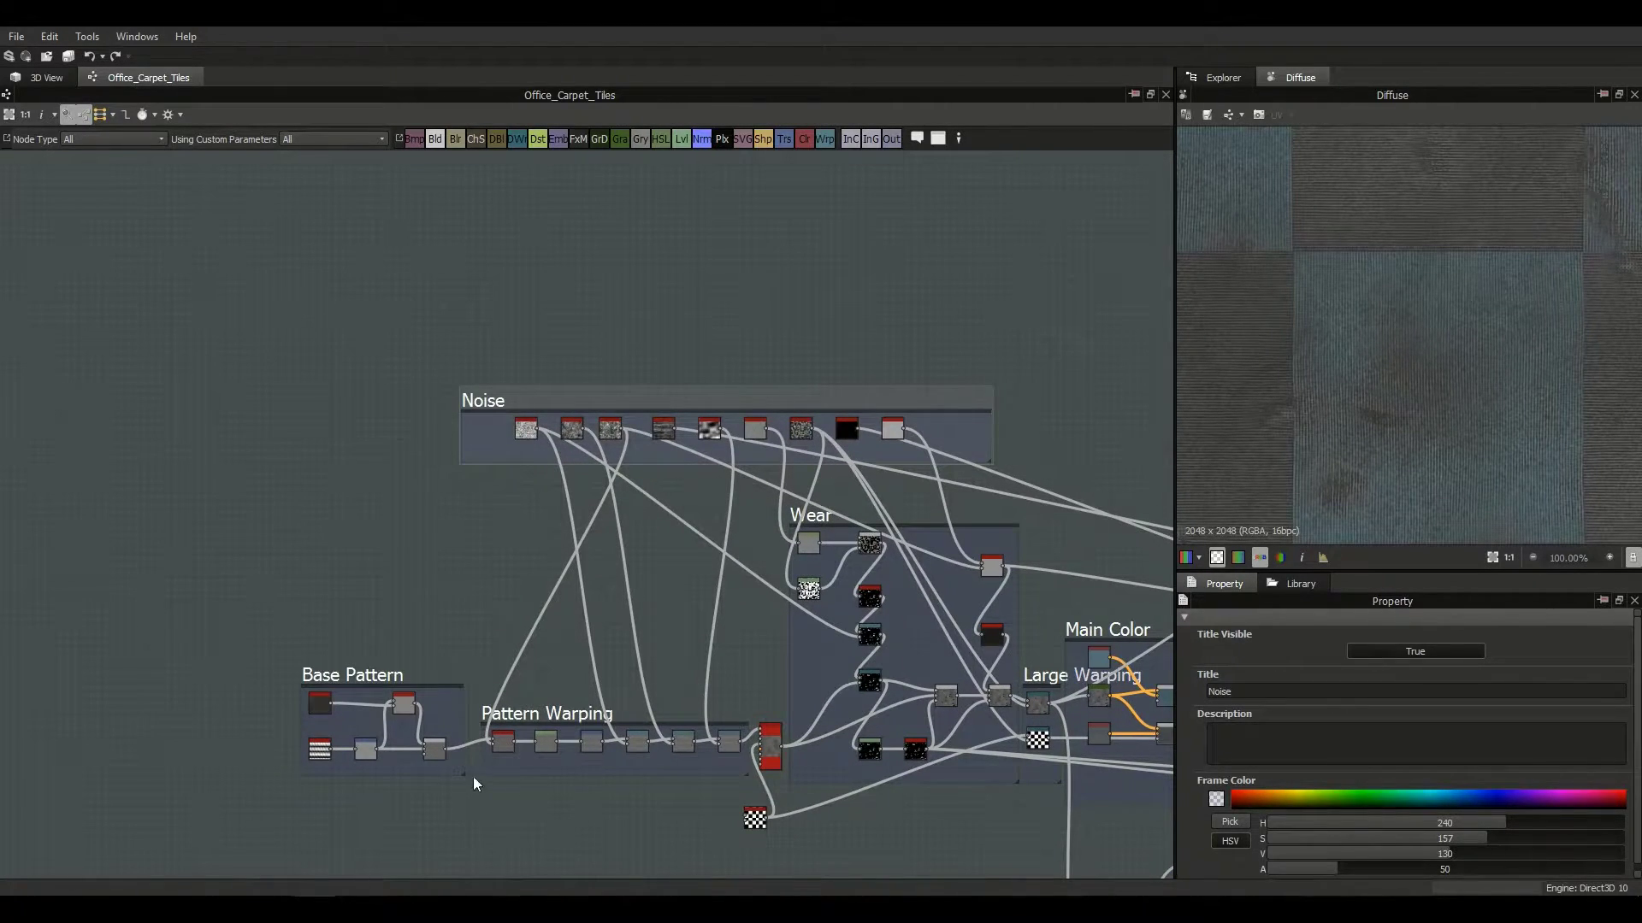
middle_drag(592, 703, 627, 542)
middle_drag(751, 500, 600, 561)
scroll(600, 561, down, 2)
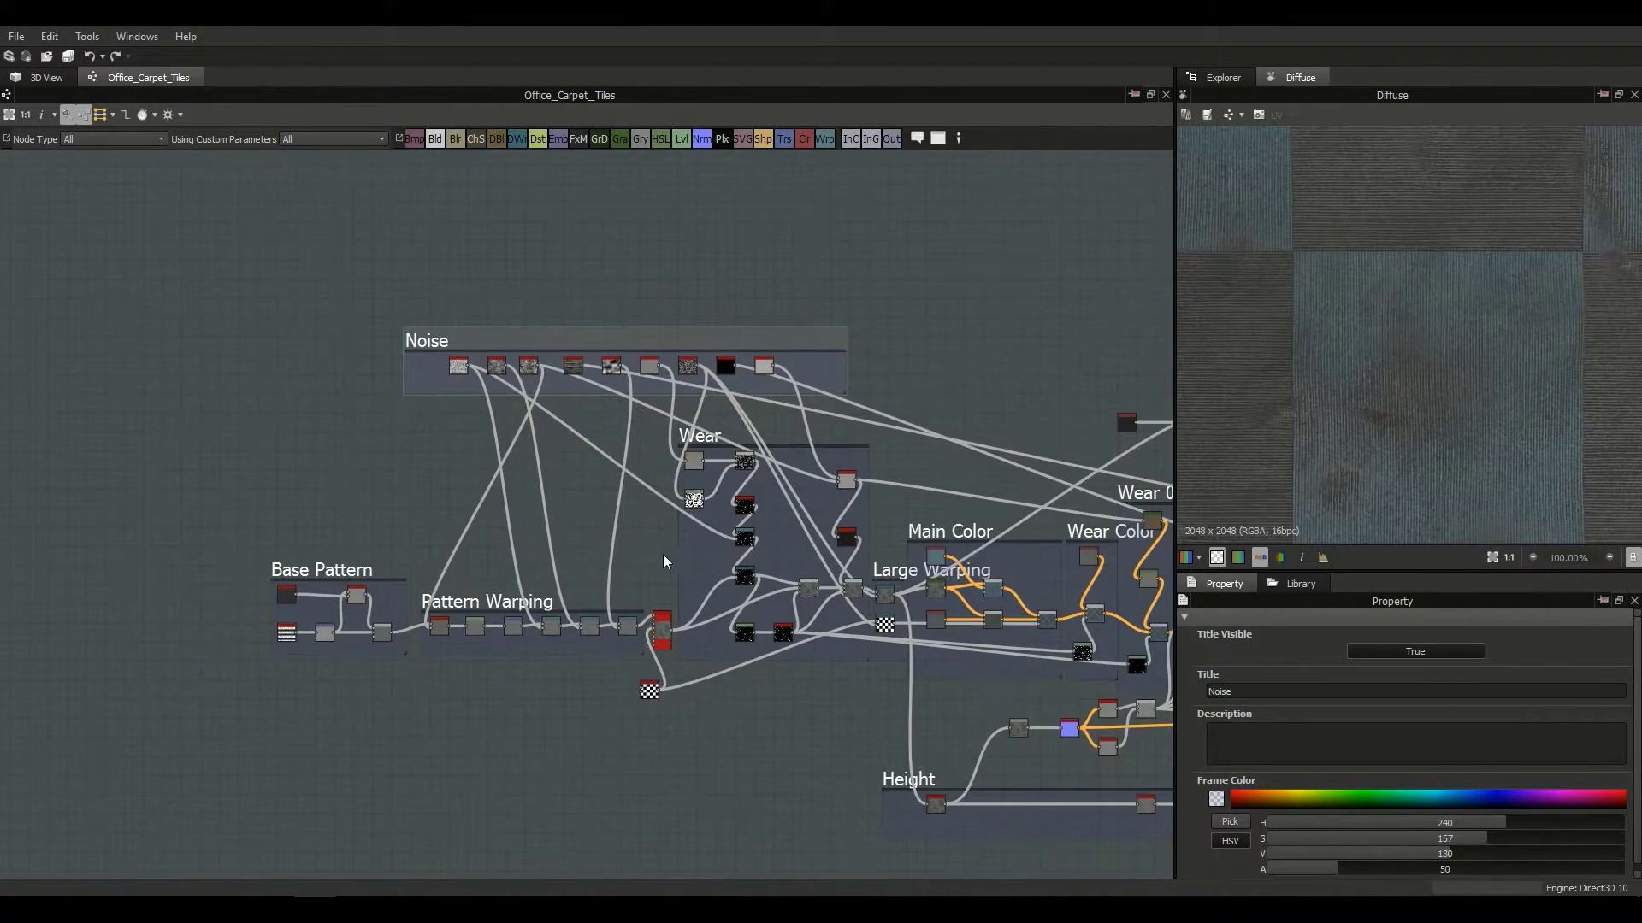
scroll(684, 565, down, 2)
middle_drag(712, 566, 546, 577)
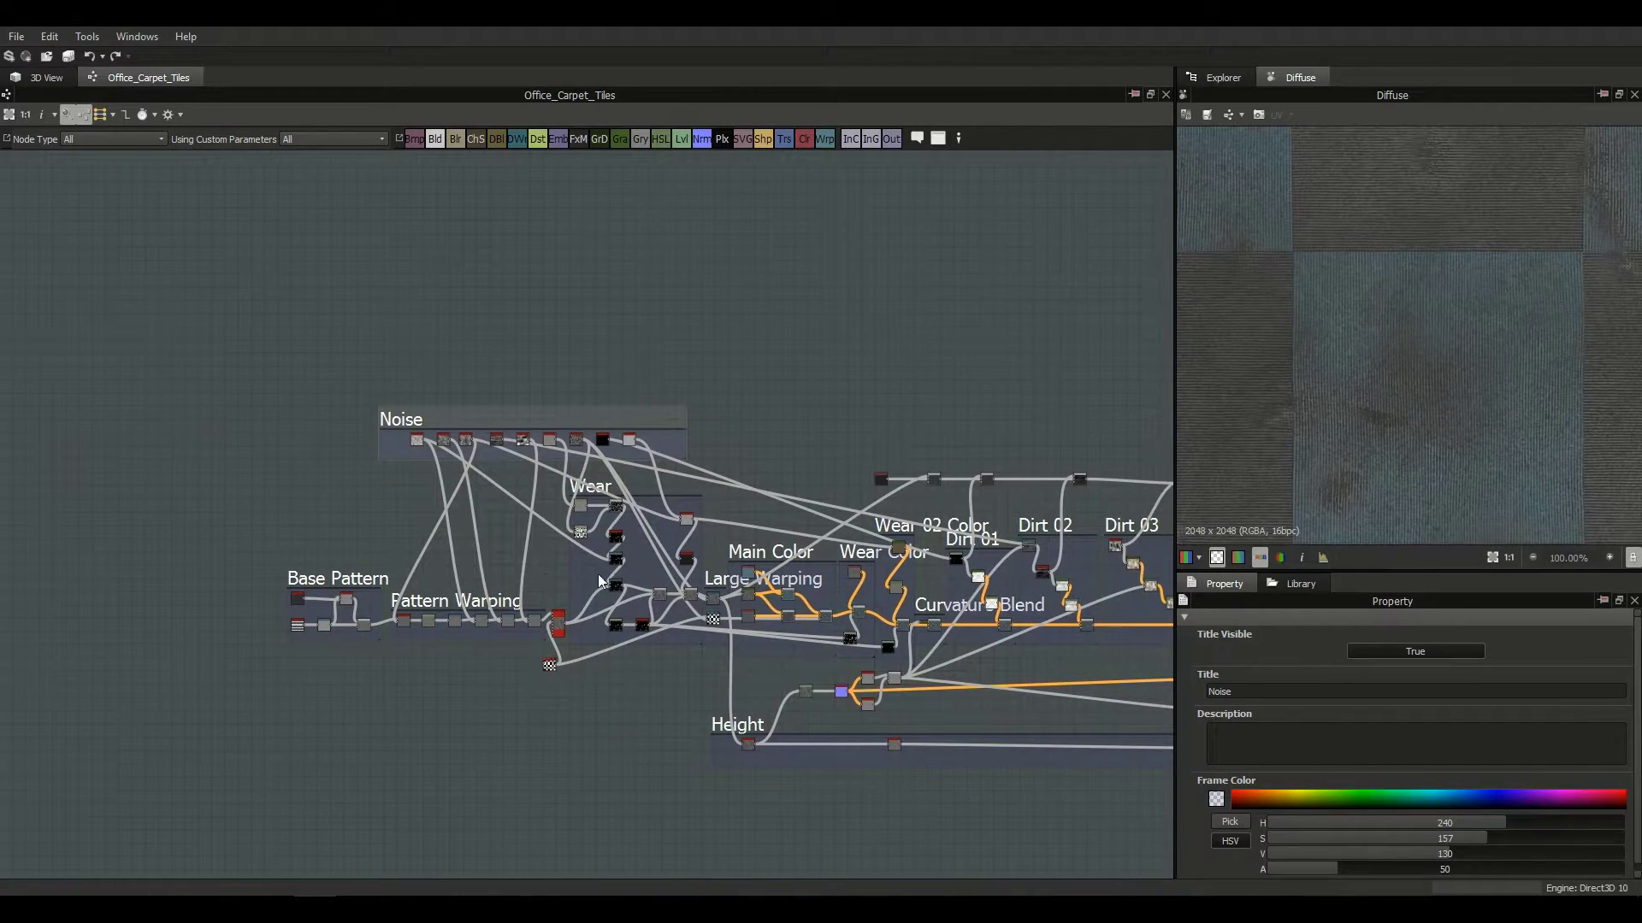
Step: Find the Base Pattern group and examine the output and instance parameters of its Fibers 2 node
scroll(628, 573, up, 3)
middle_drag(295, 607, 672, 553)
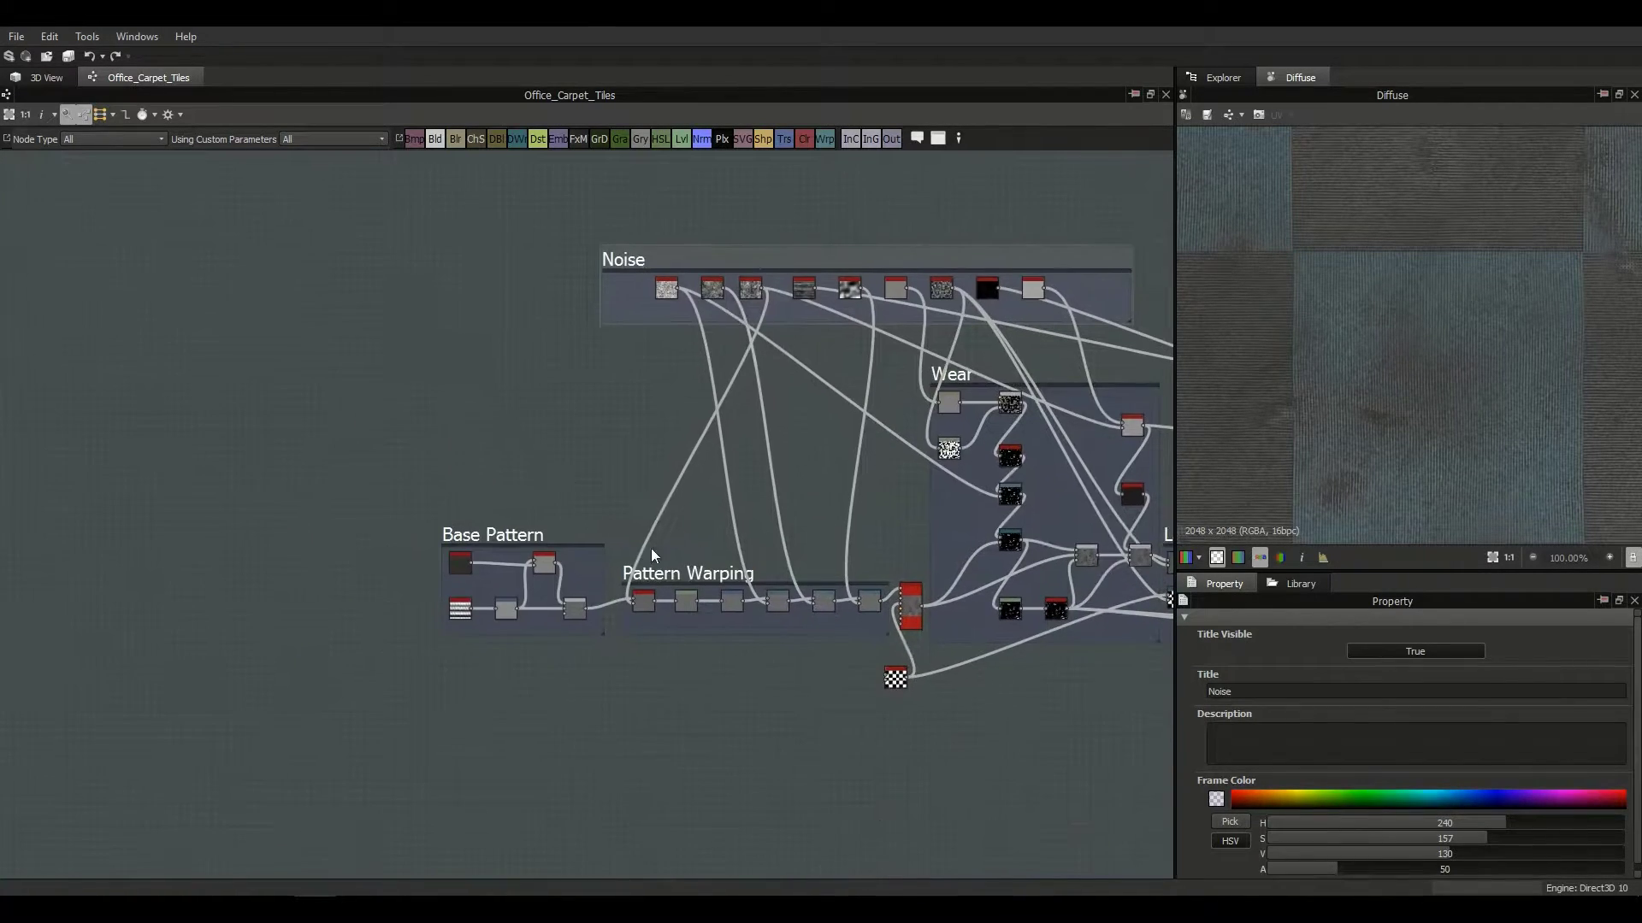
scroll(569, 562, up, 1)
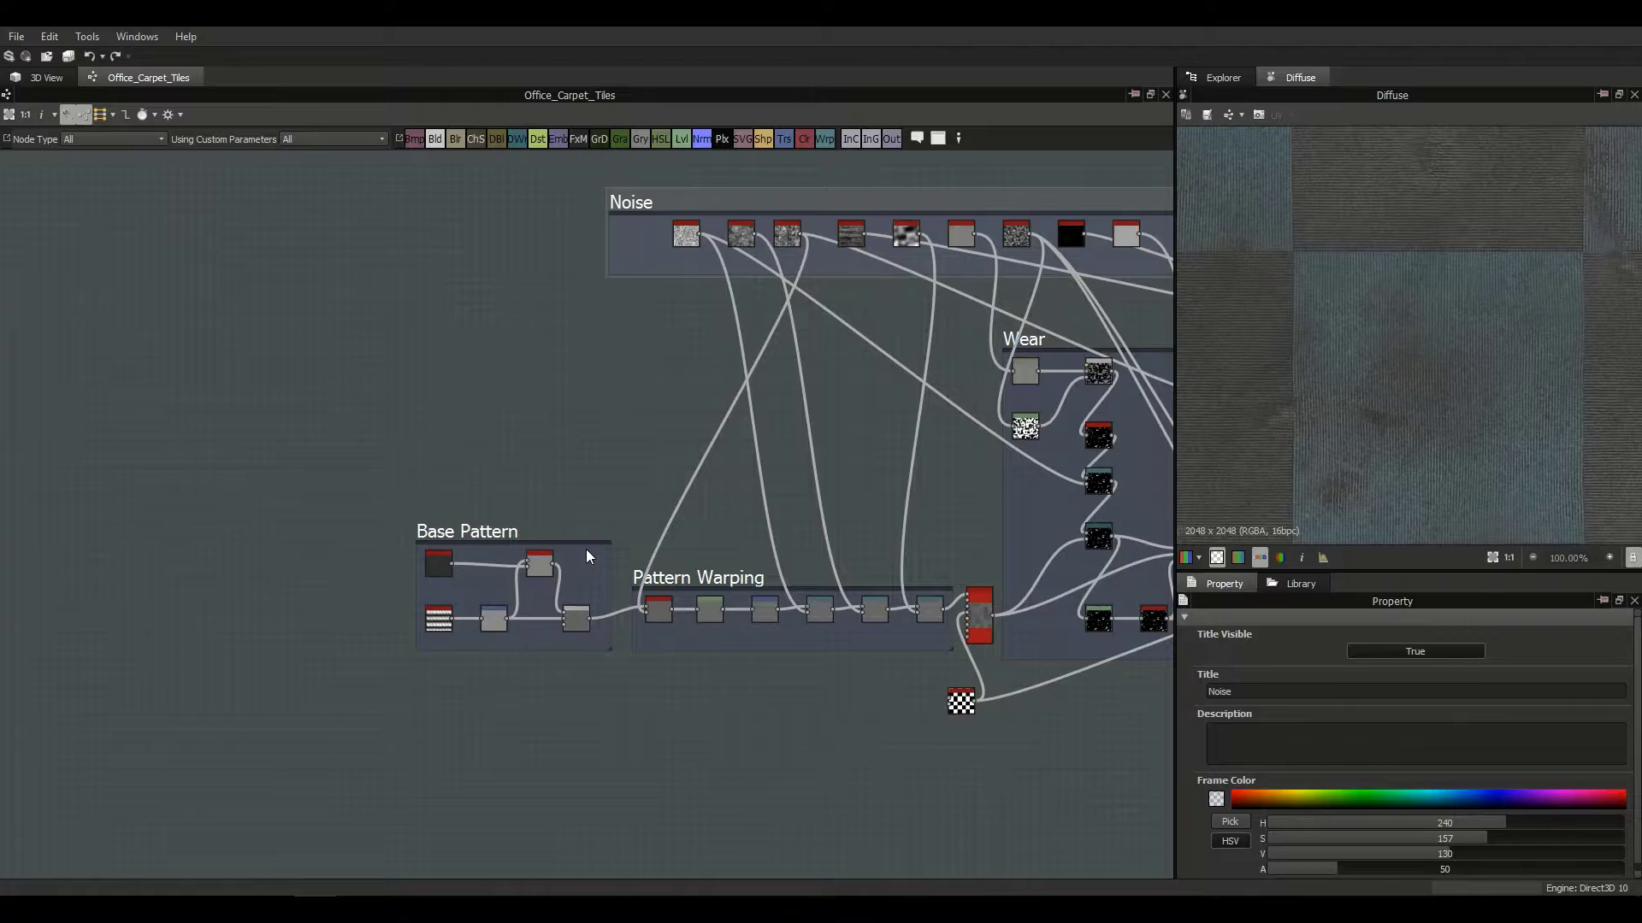
scroll(548, 568, up, 4)
scroll(528, 532, up, 1)
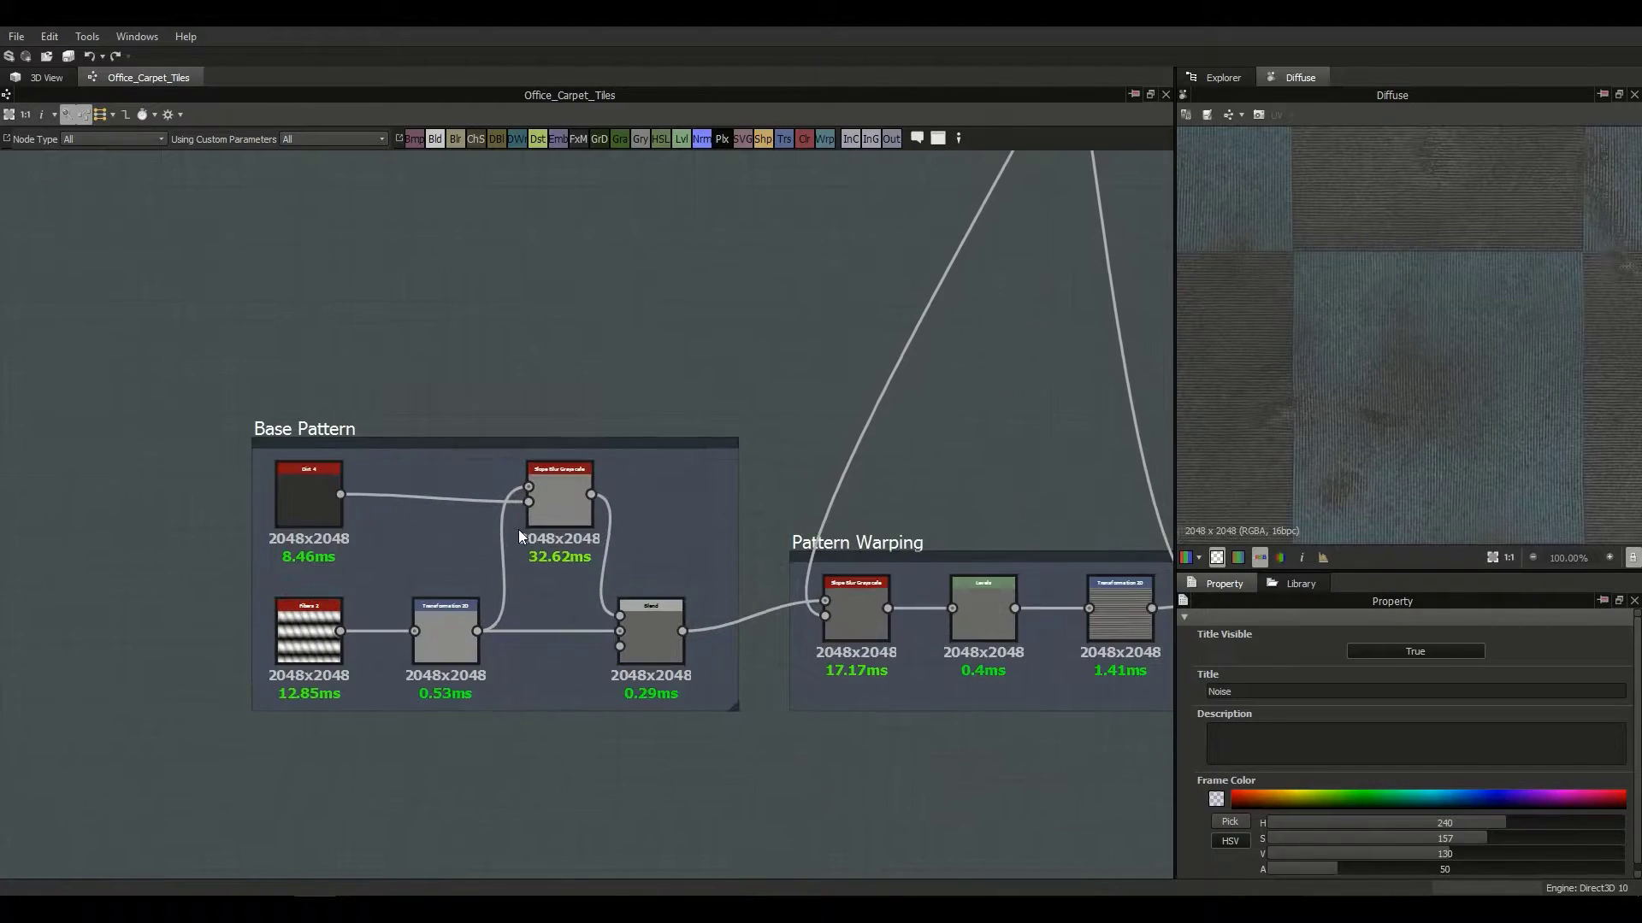
middle_drag(438, 535, 550, 507)
double_click(400, 591)
scroll(1316, 394, down, 6)
scroll(1317, 362, up, 1)
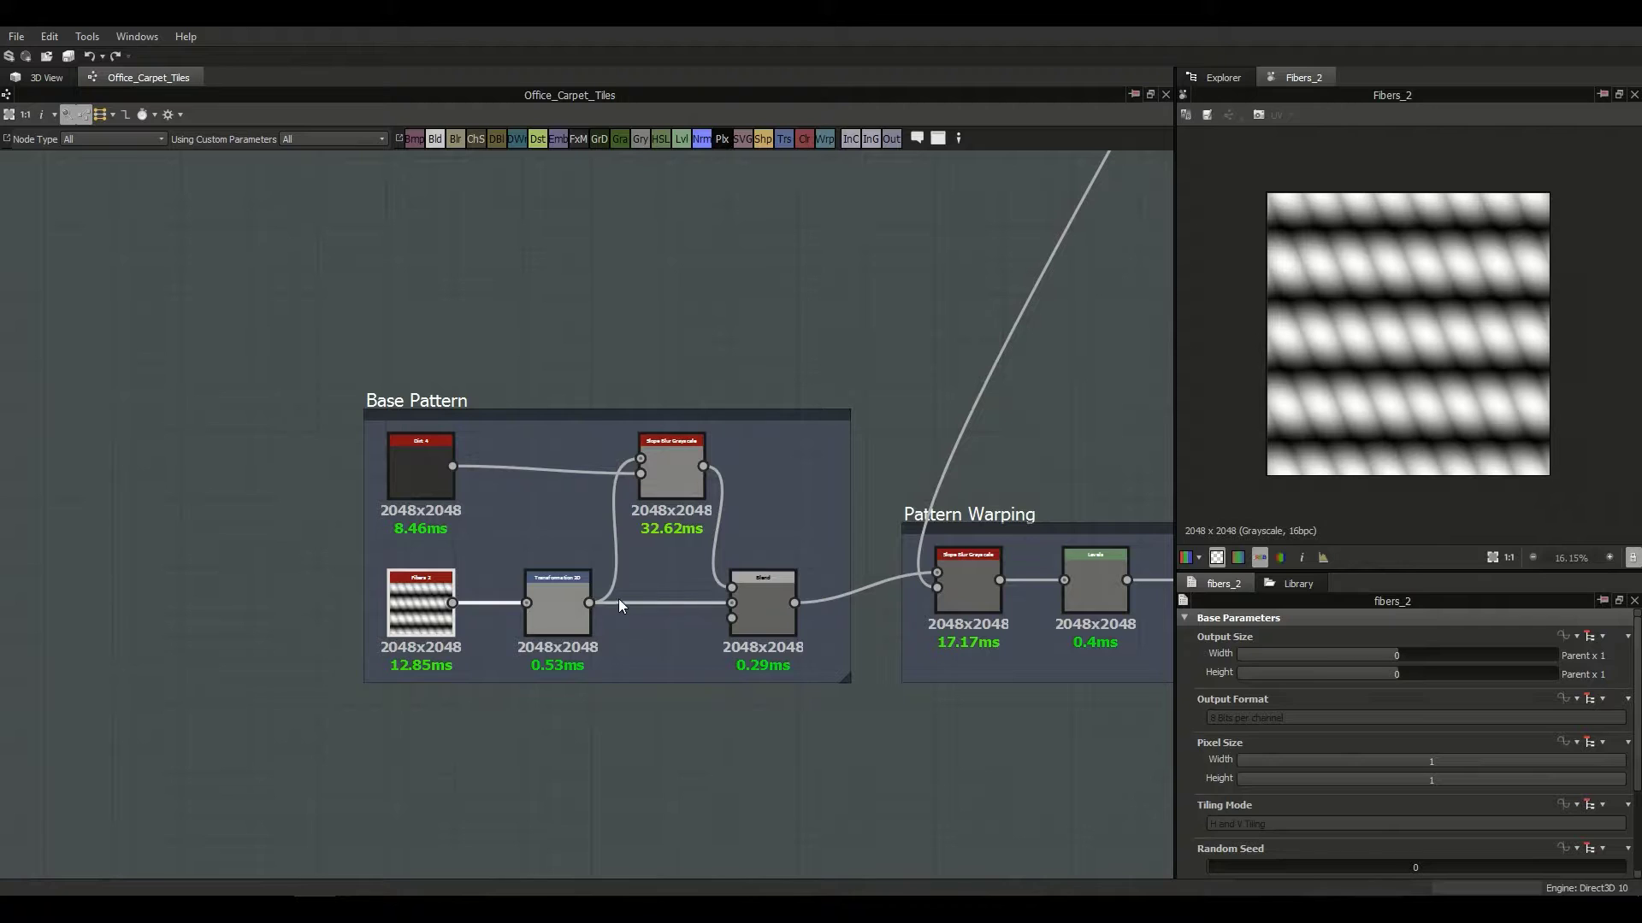
middle_drag(659, 581, 777, 571)
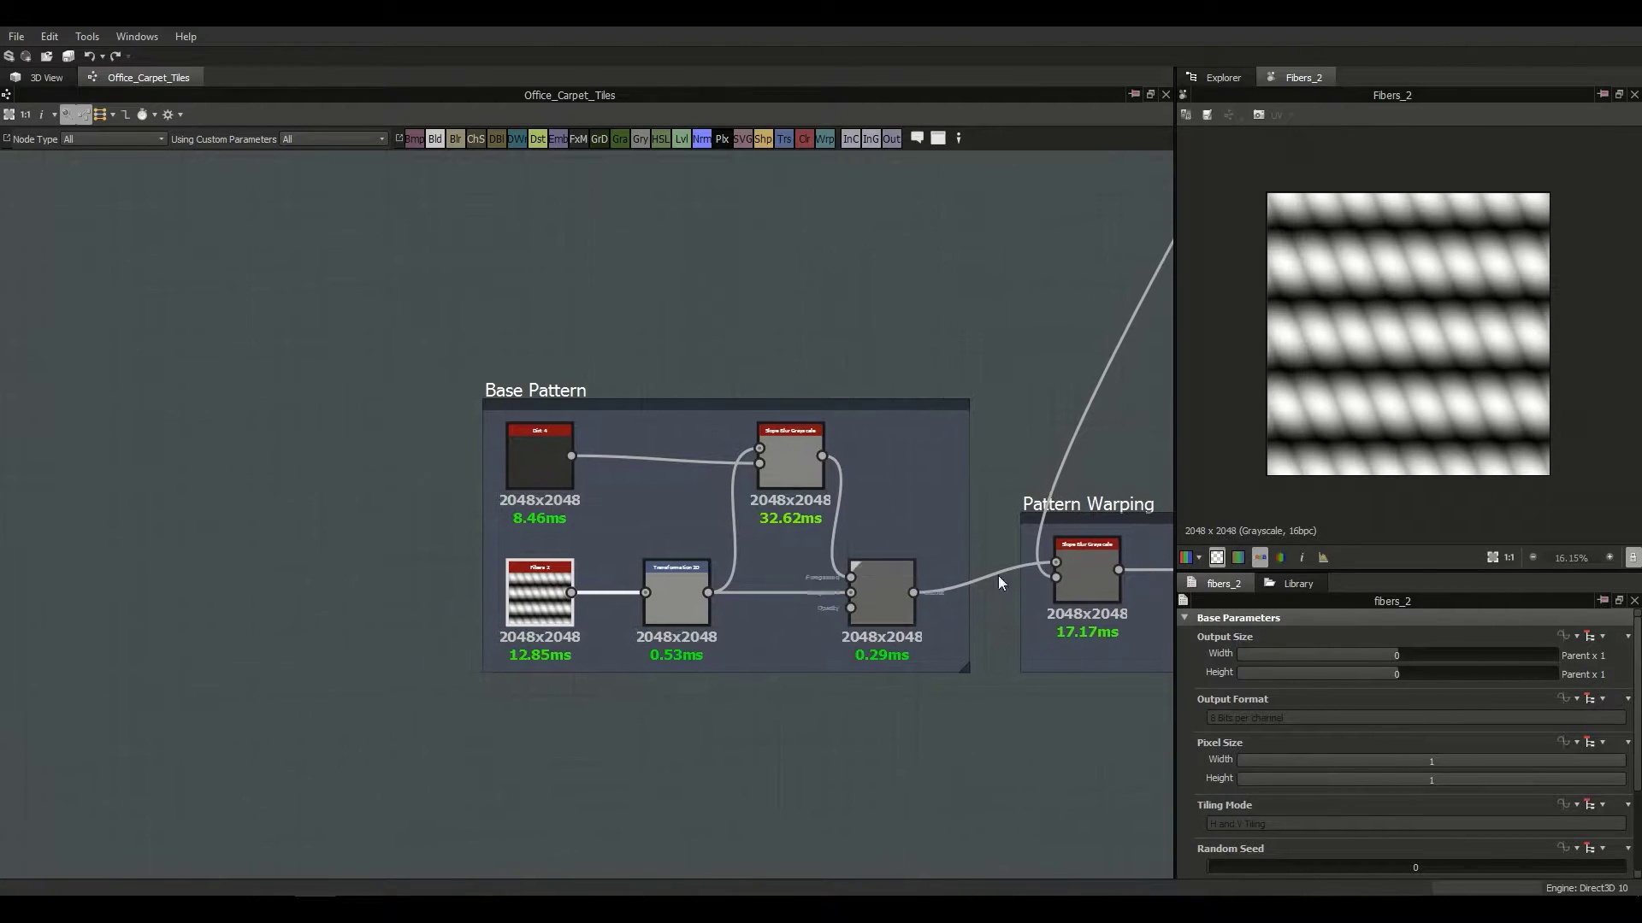
scroll(1242, 750, down, 3)
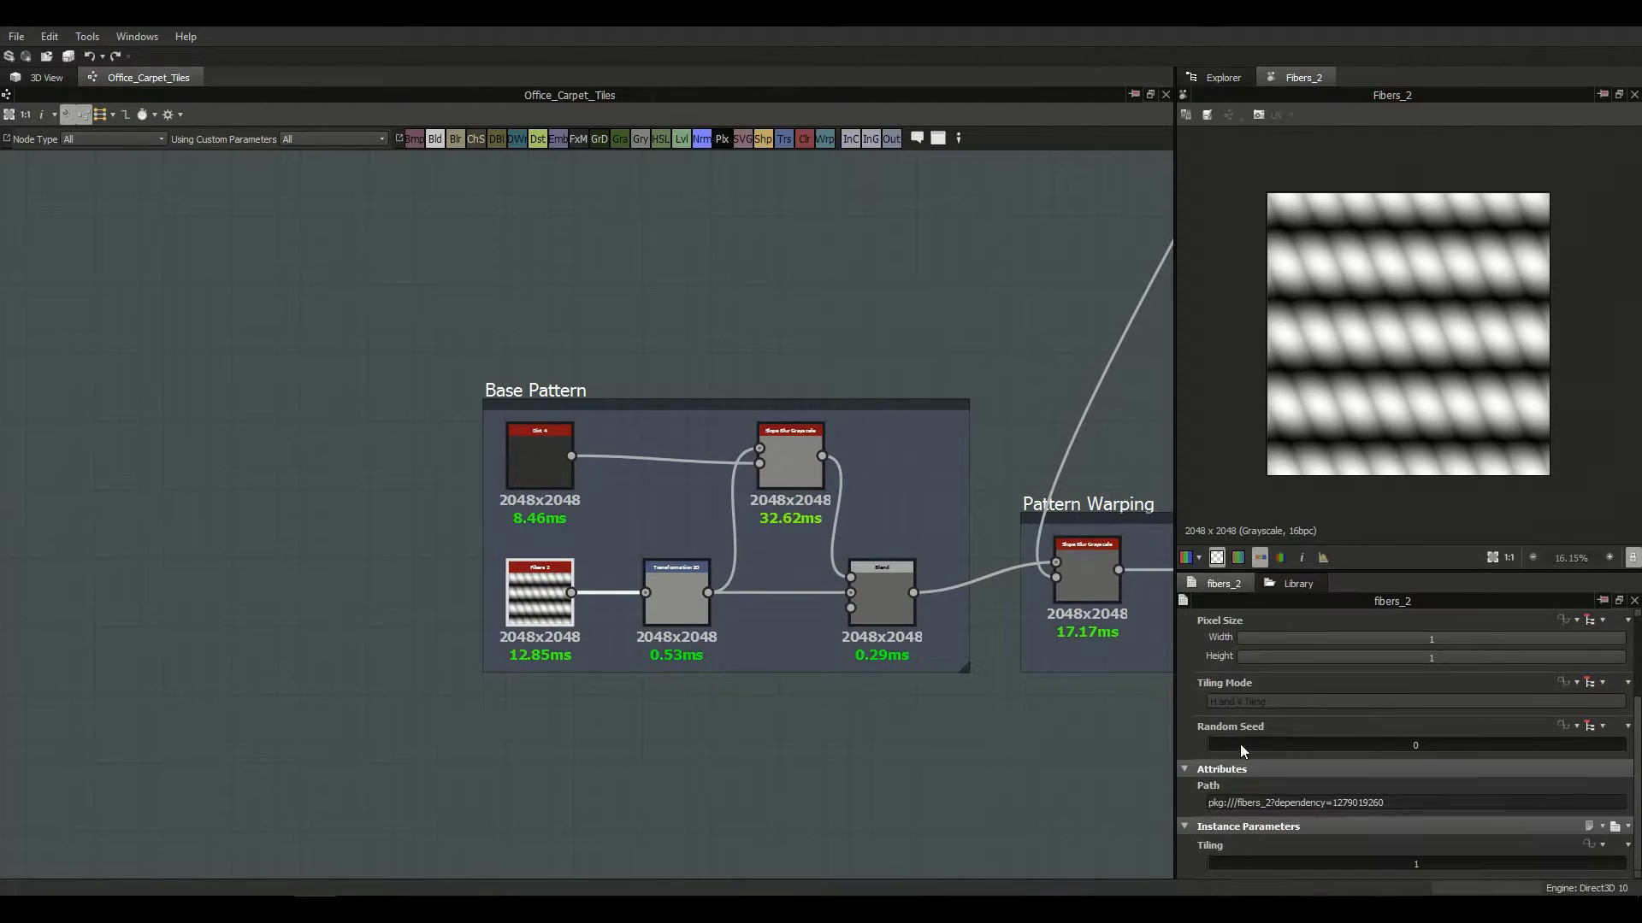
Step: Preview the Transformation 2D node in the Base Pattern group and examine its tiled output and stretch parameters
double_click(676, 605)
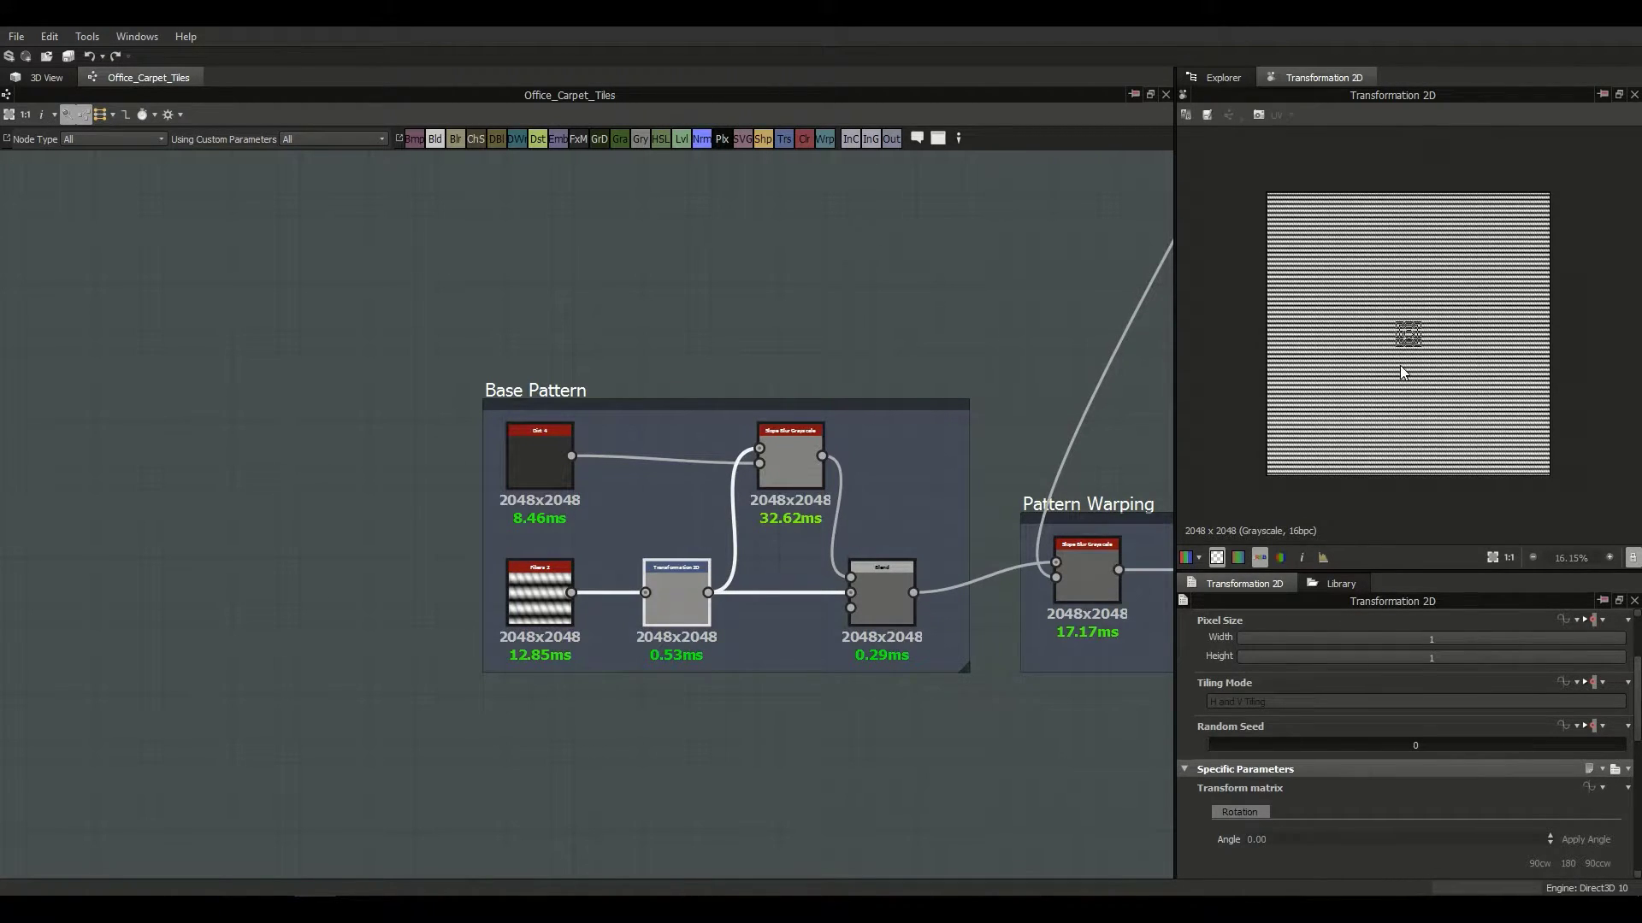
scroll(1399, 366, up, 2)
scroll(1495, 684, down, 2)
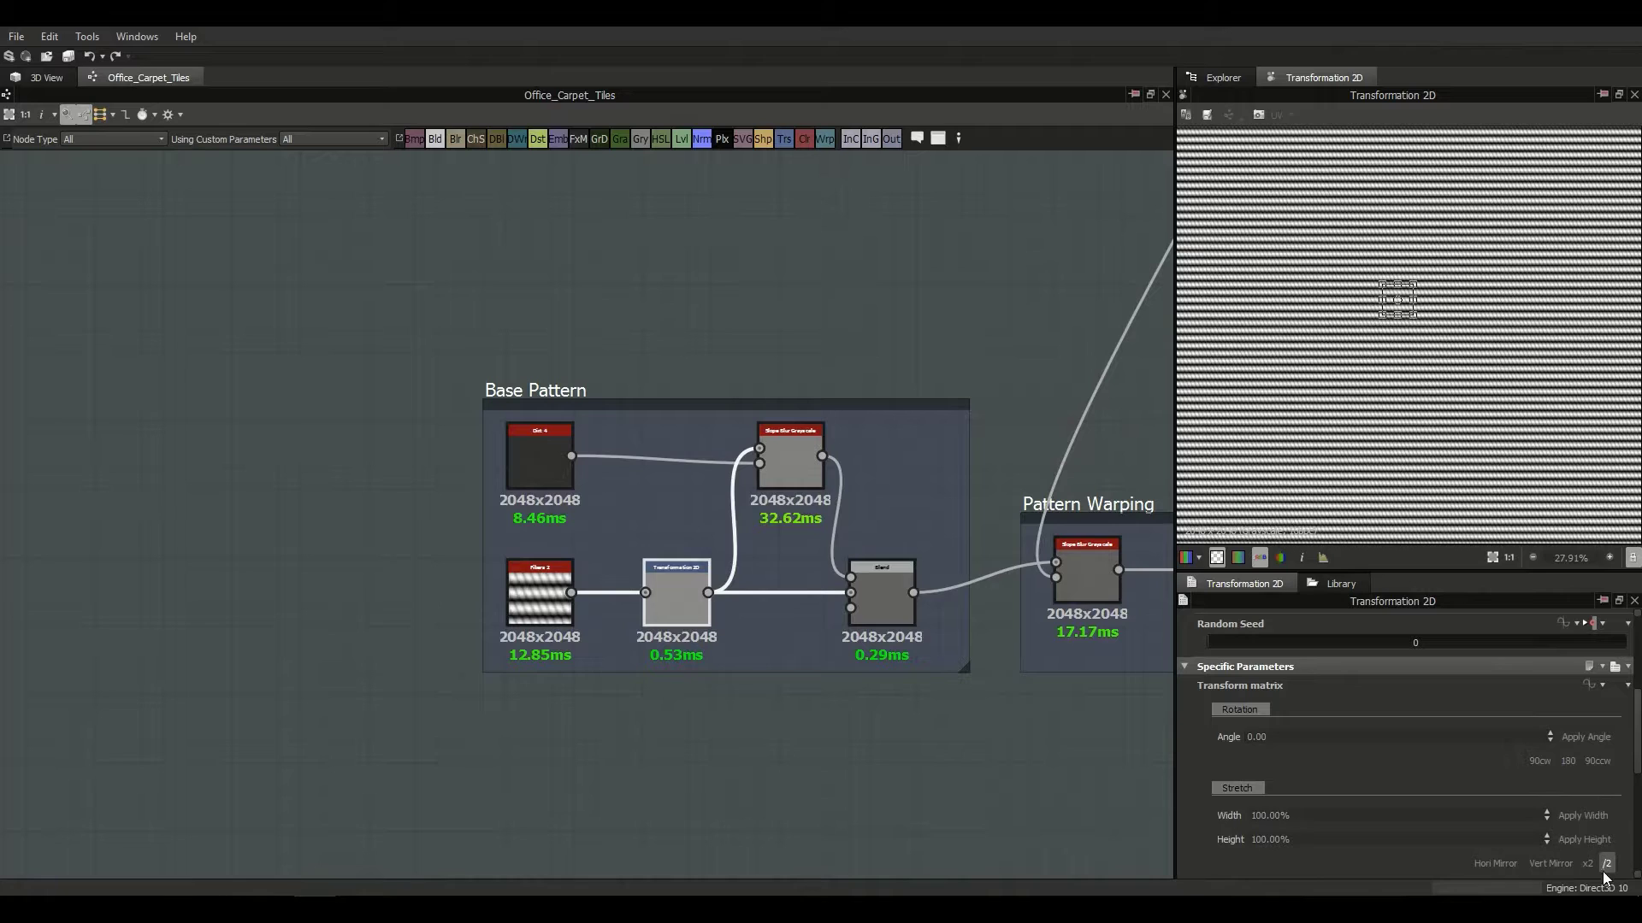
scroll(1477, 341, down, 3)
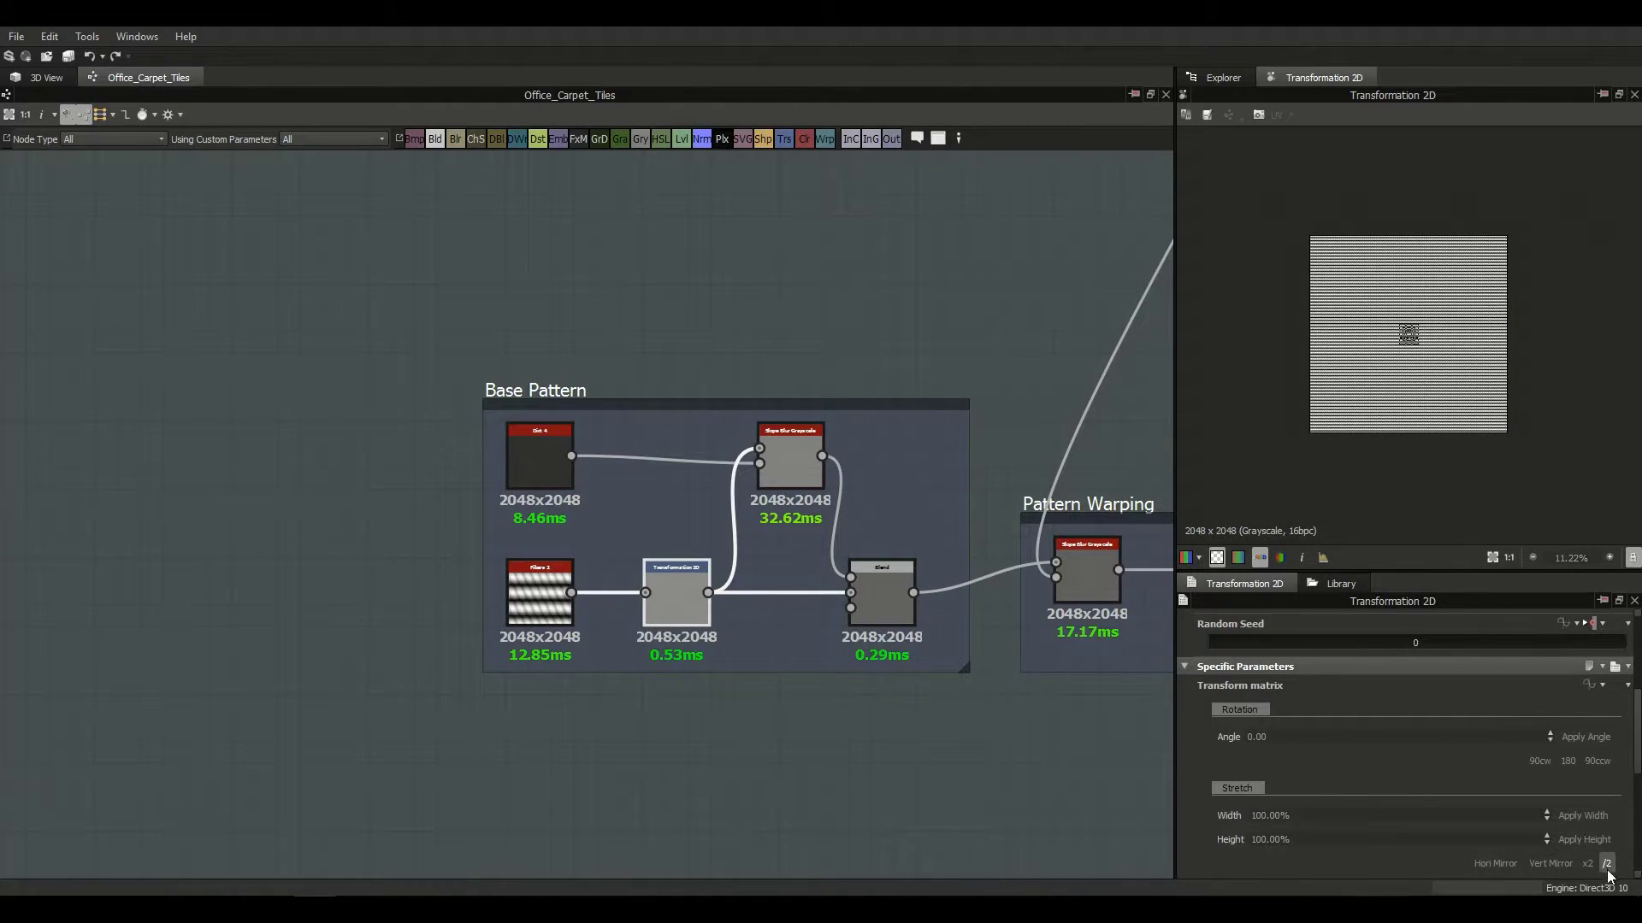
scroll(1394, 325, up, 5)
scroll(1415, 397, down, 2)
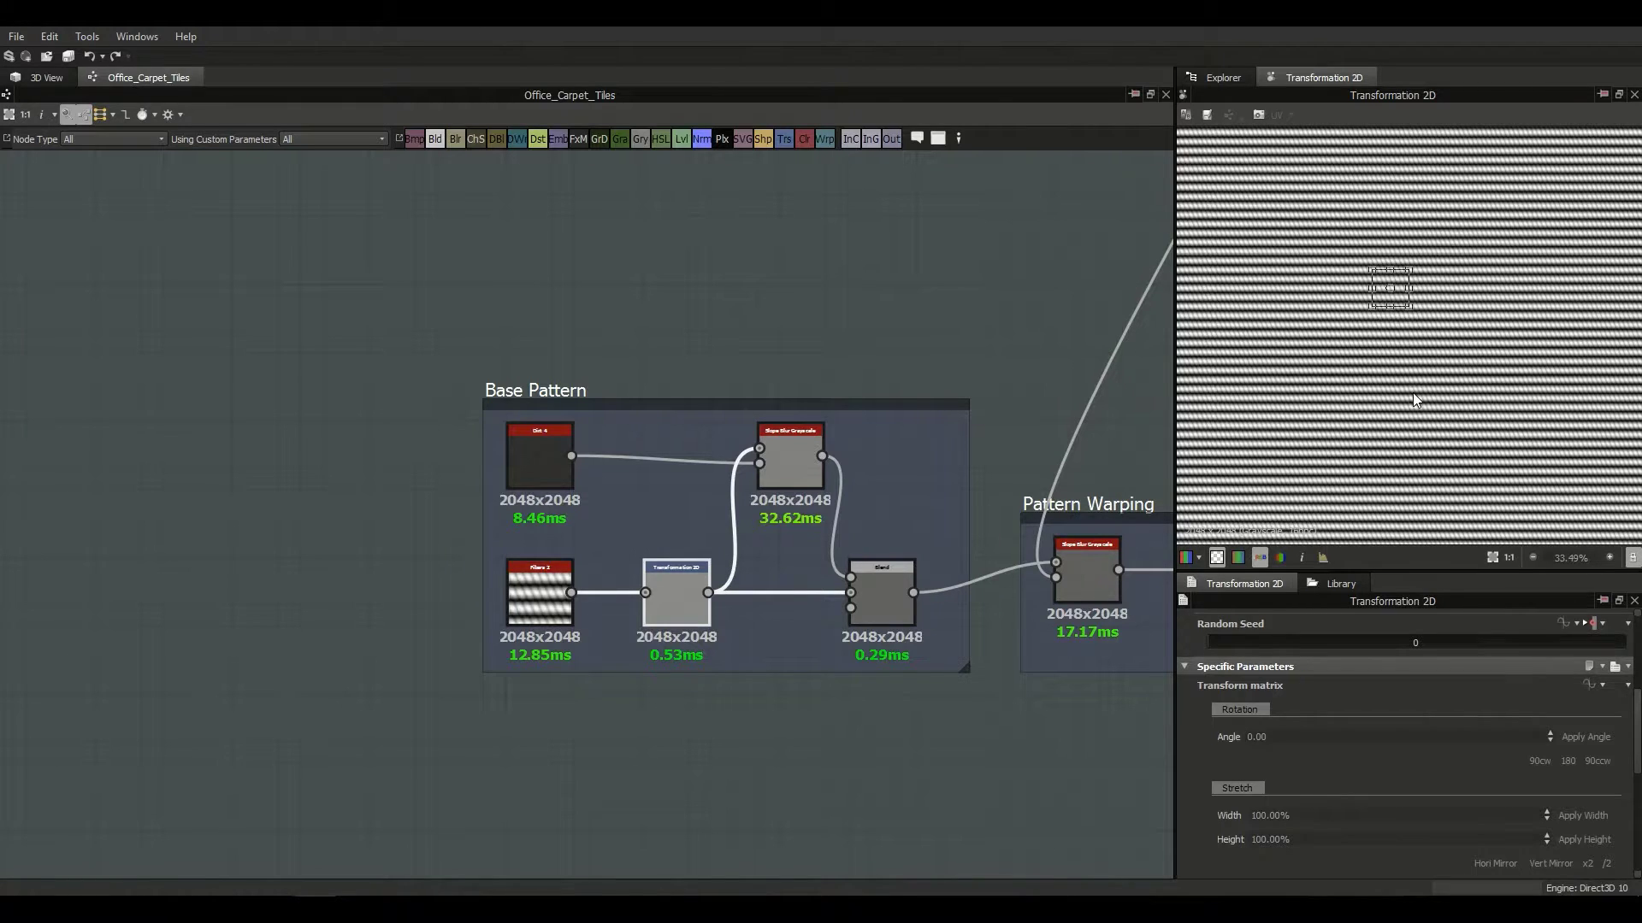
scroll(1434, 395, down, 2)
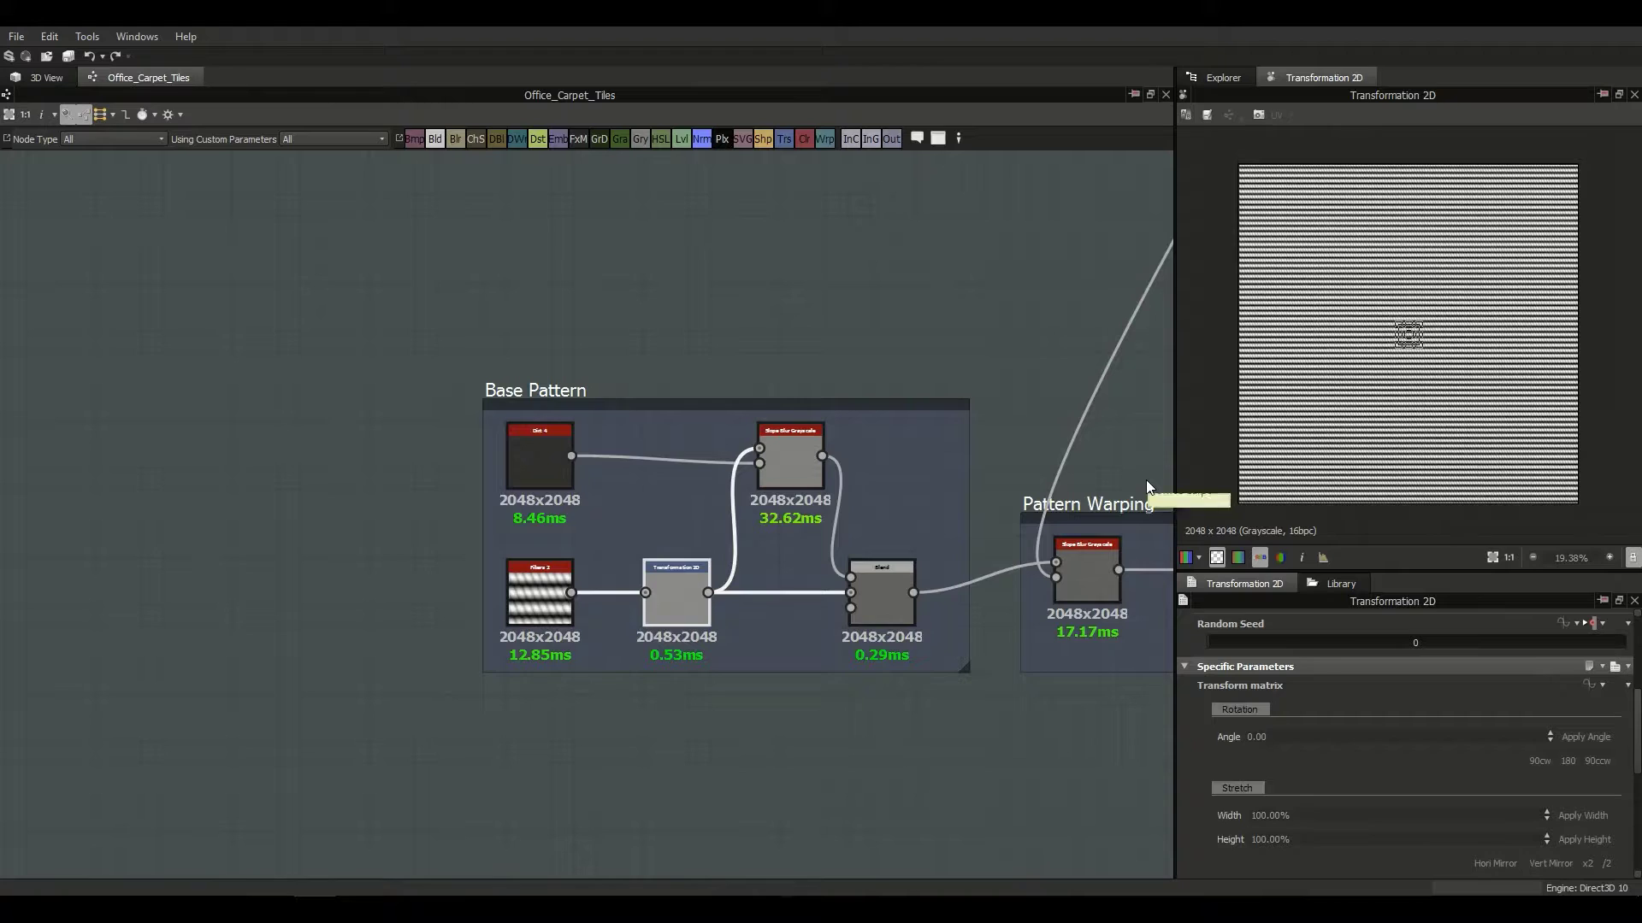
middle_drag(869, 528, 887, 560)
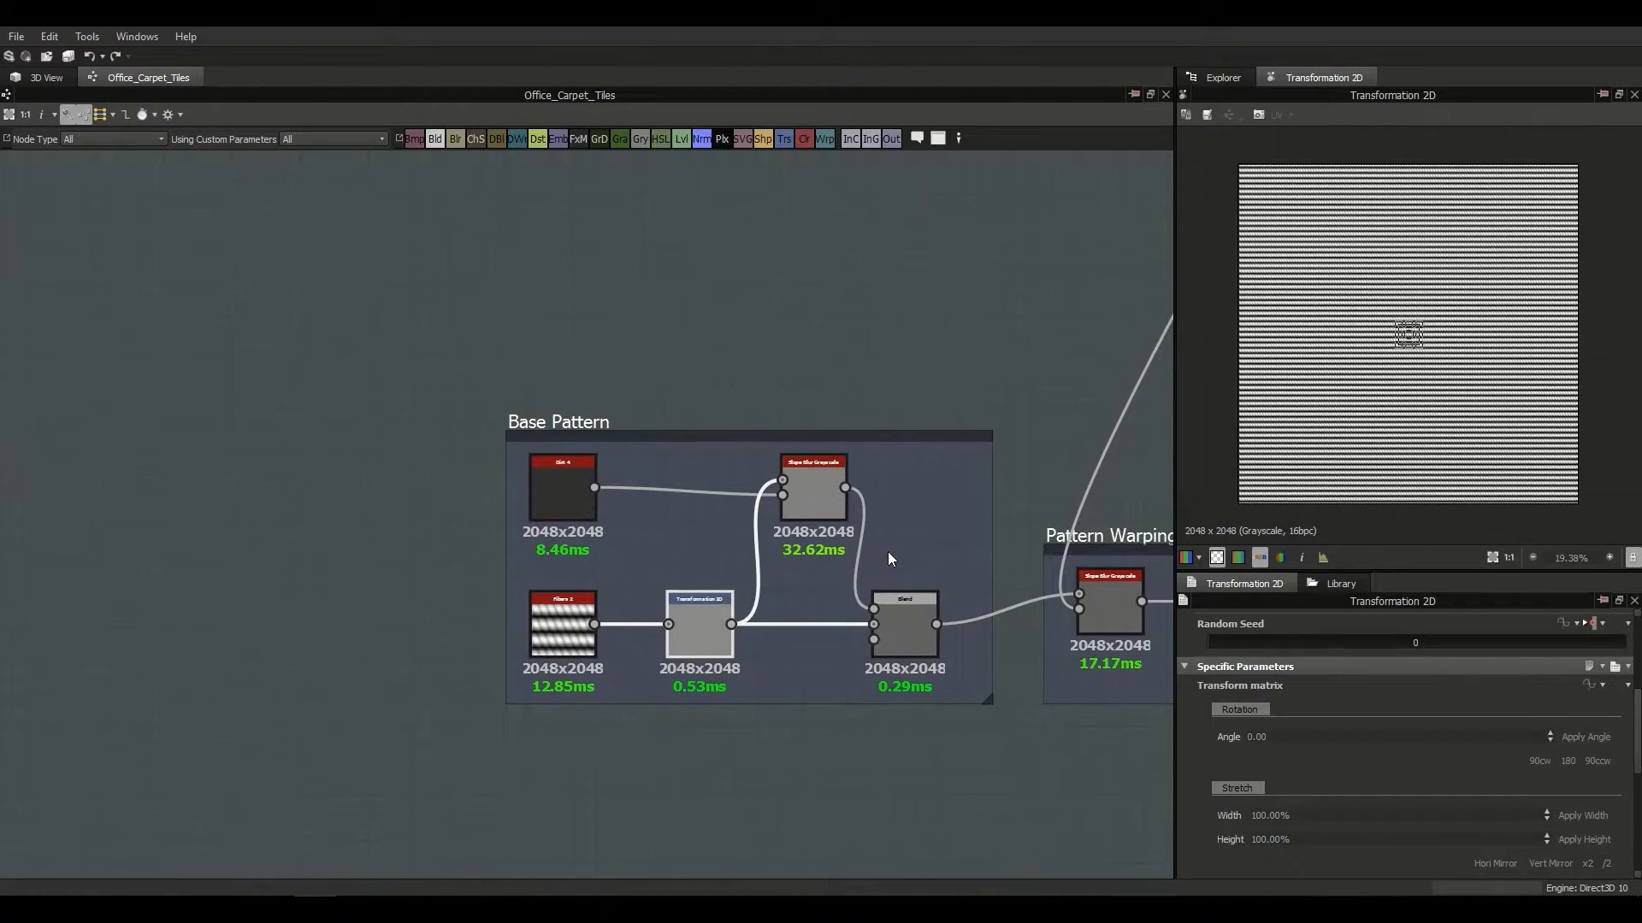
Step: Preview the Dirt 4 and Slope Blur Grayscale nodes and examine the blur's output and instance parameters
click(535, 509)
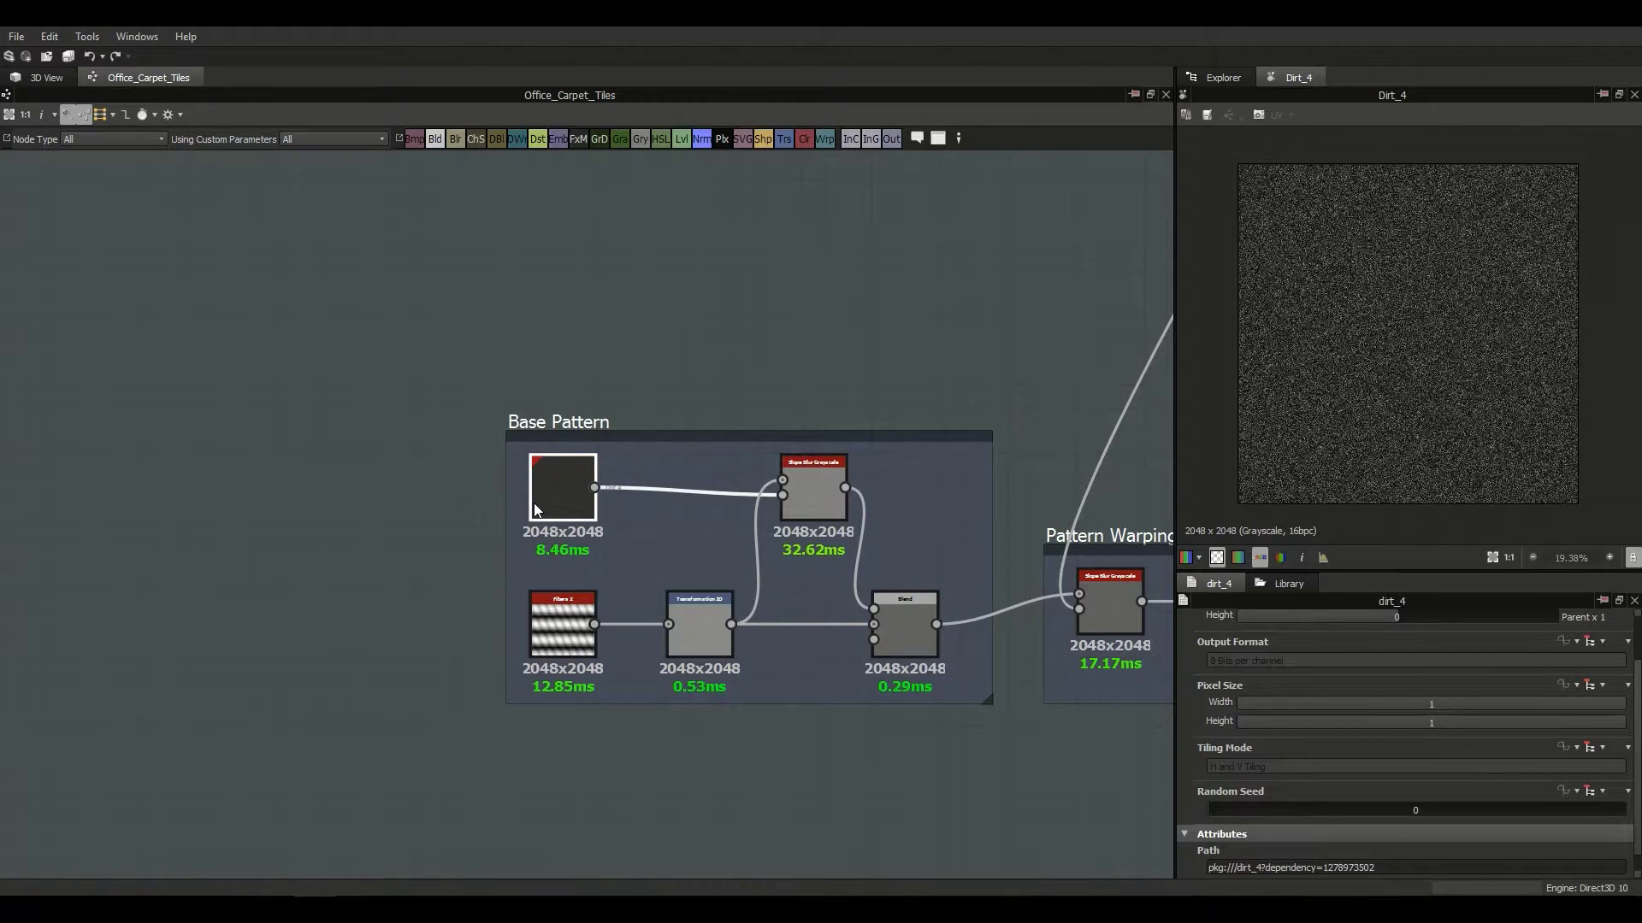
click(826, 499)
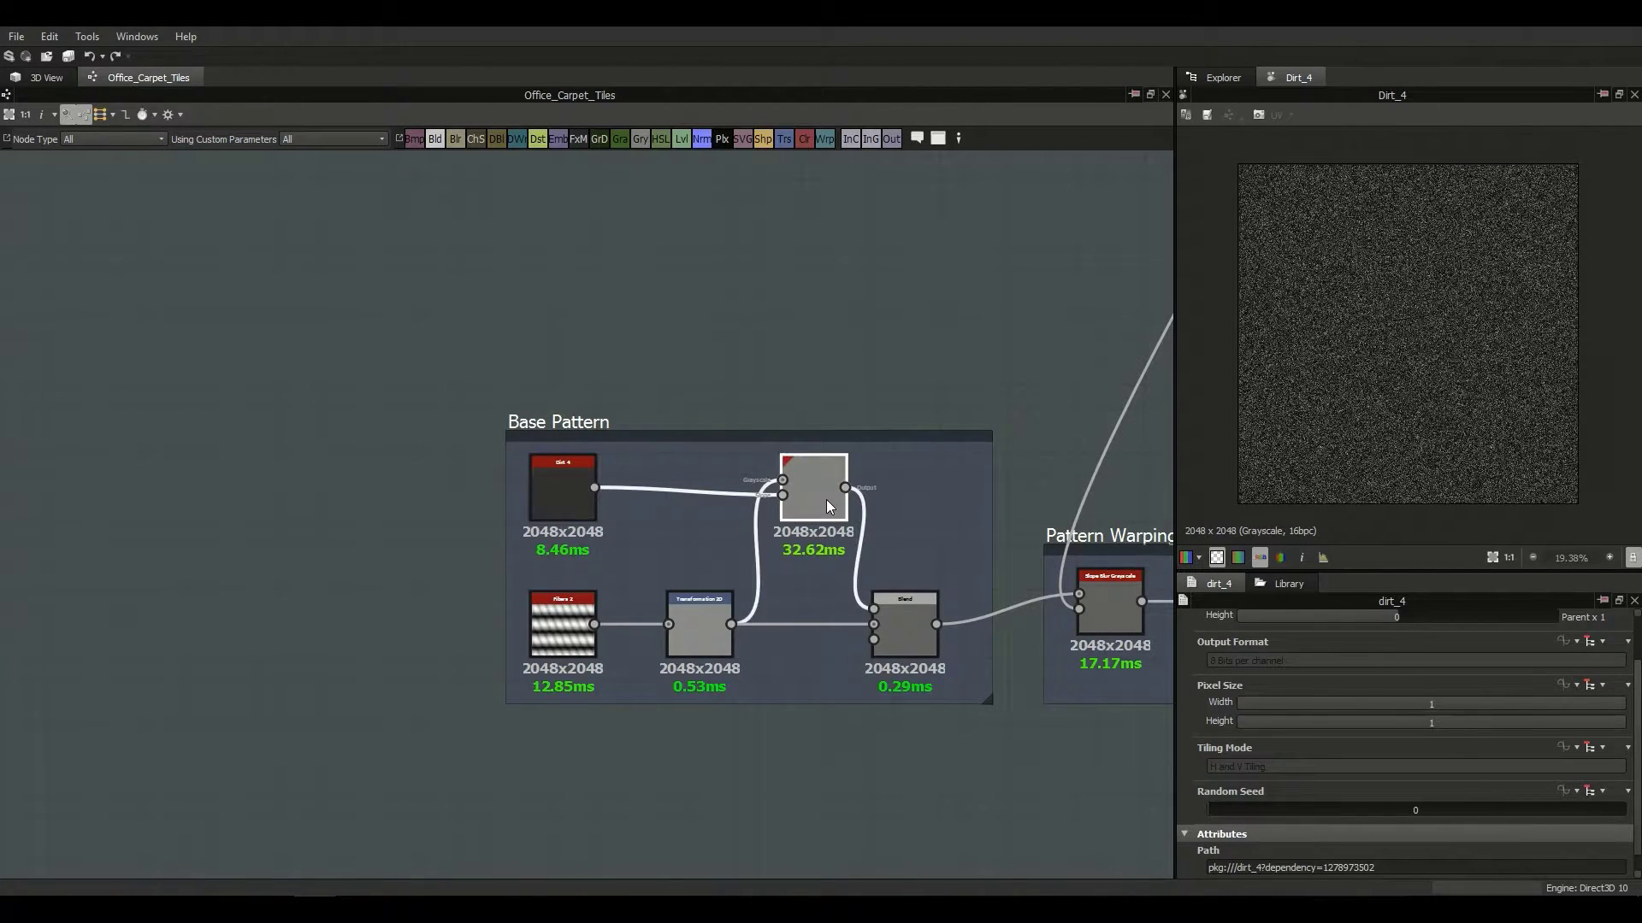
scroll(833, 501, up, 1)
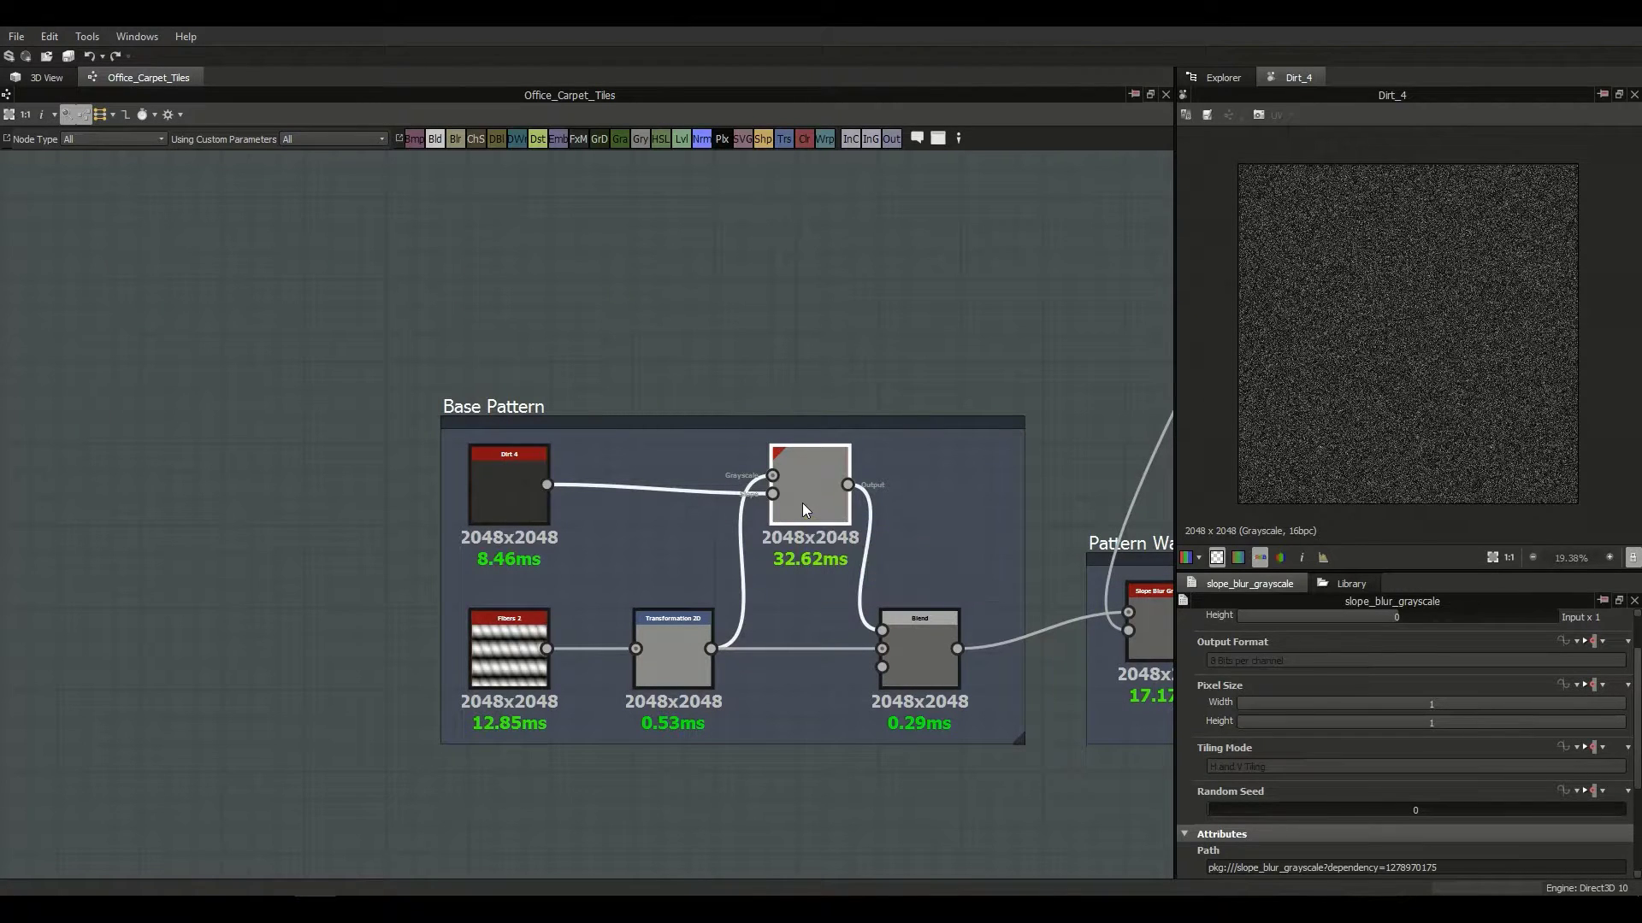
double_click(812, 503)
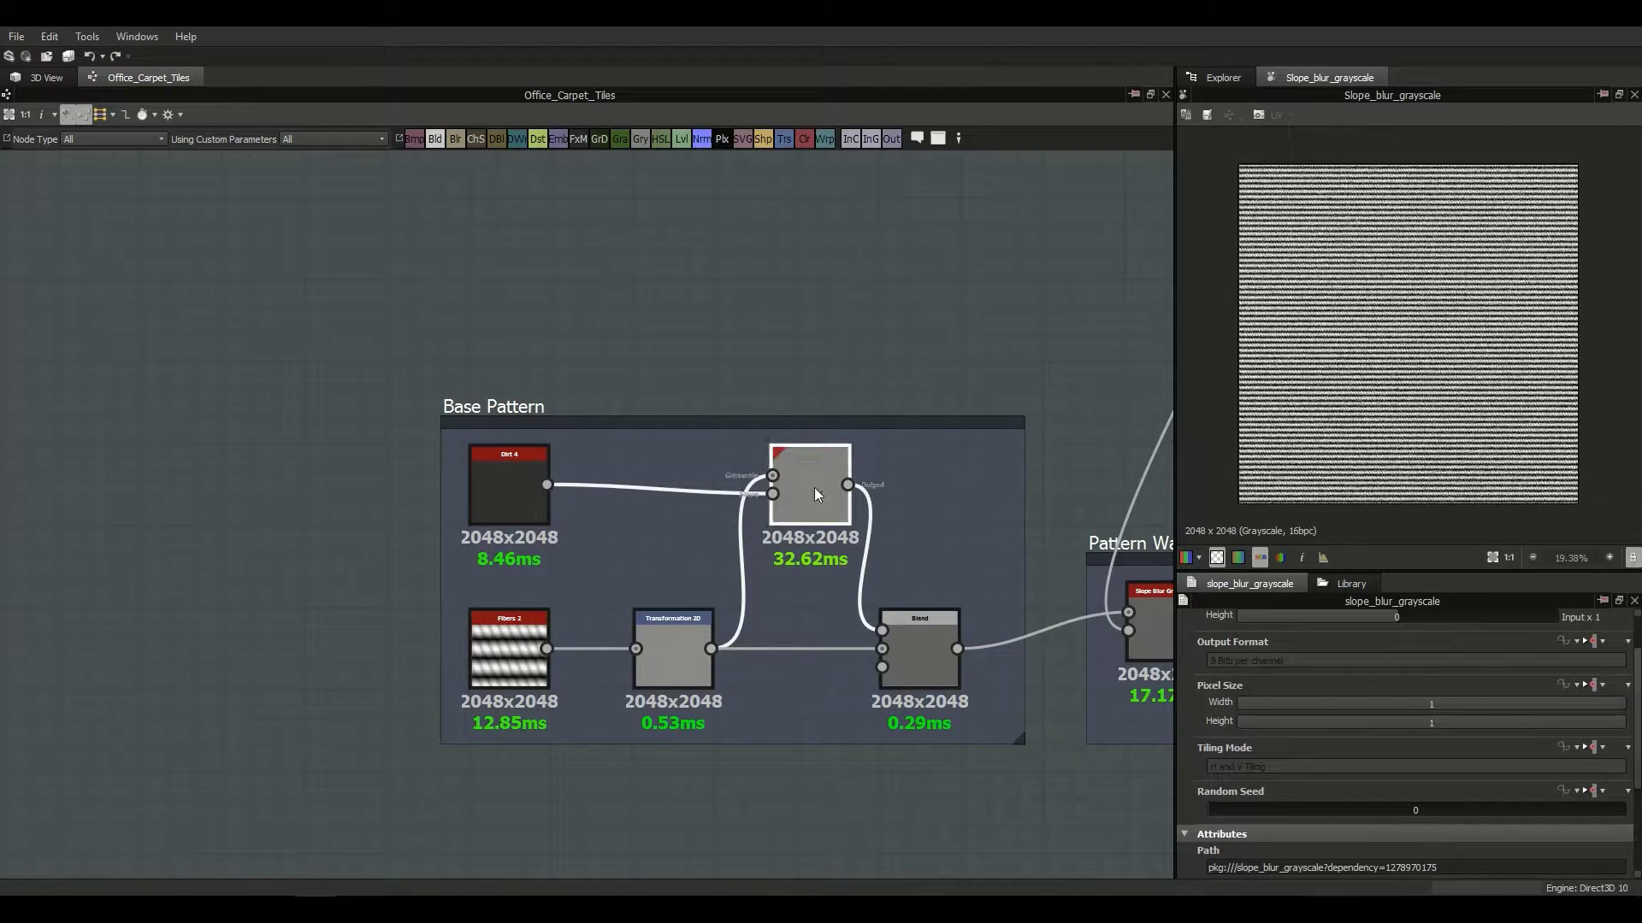
scroll(1223, 775, down, 3)
scroll(1378, 393, up, 5)
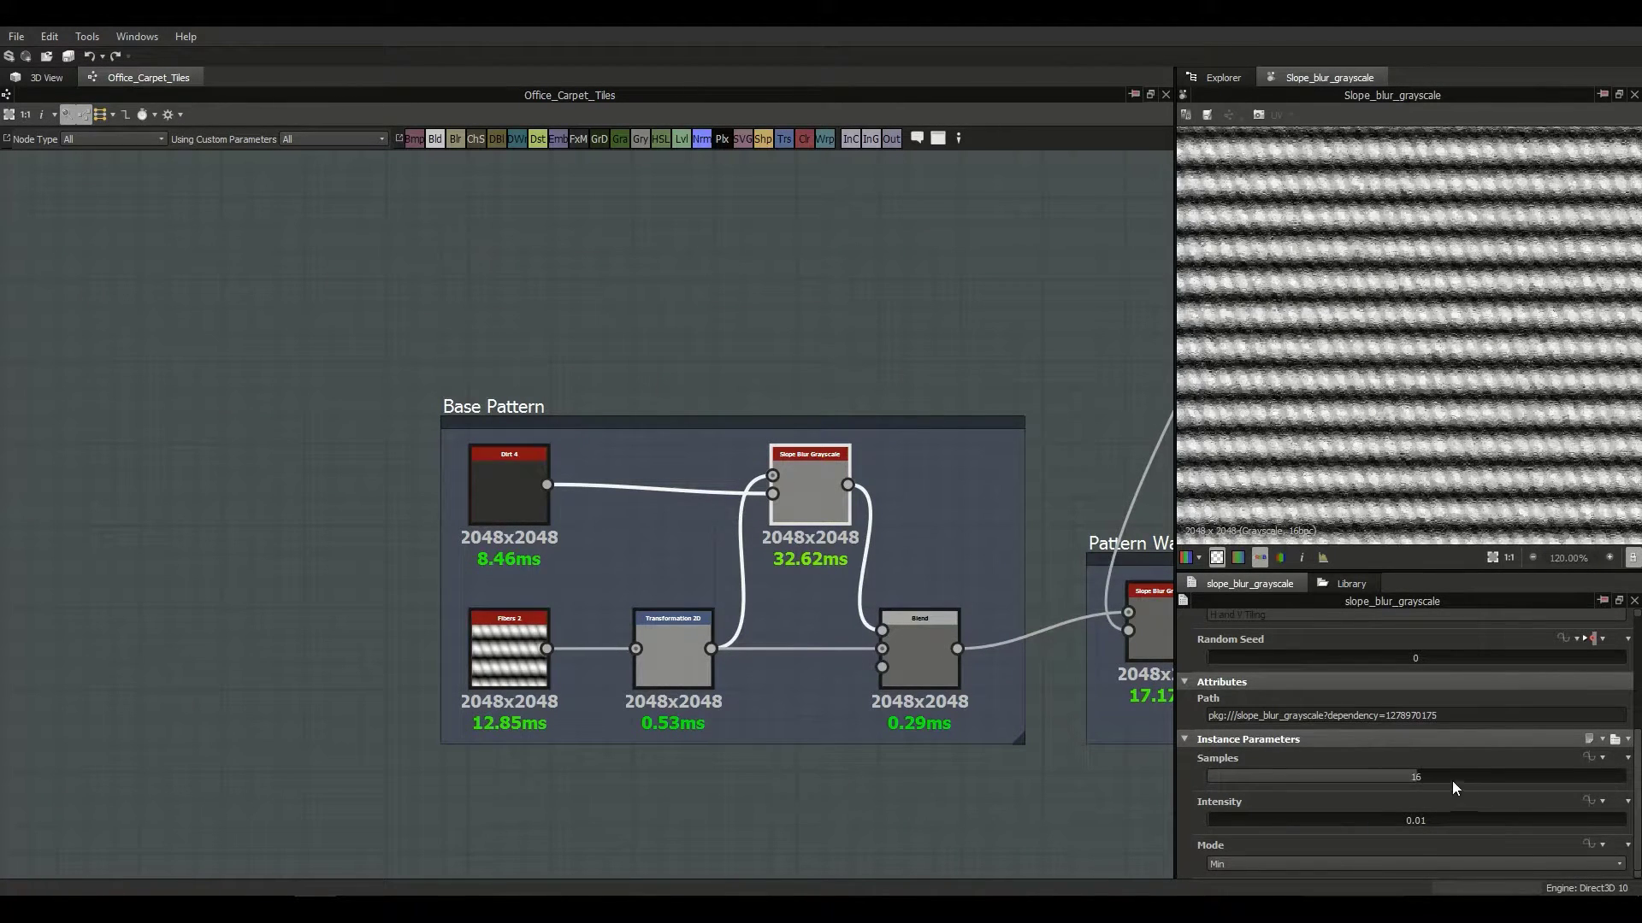
Step: Try 32 samples on the Slope Blur Grayscale node to compare the fiber detail, and set Samples back to 16
click(1415, 772)
drag(1453, 780, 1624, 780)
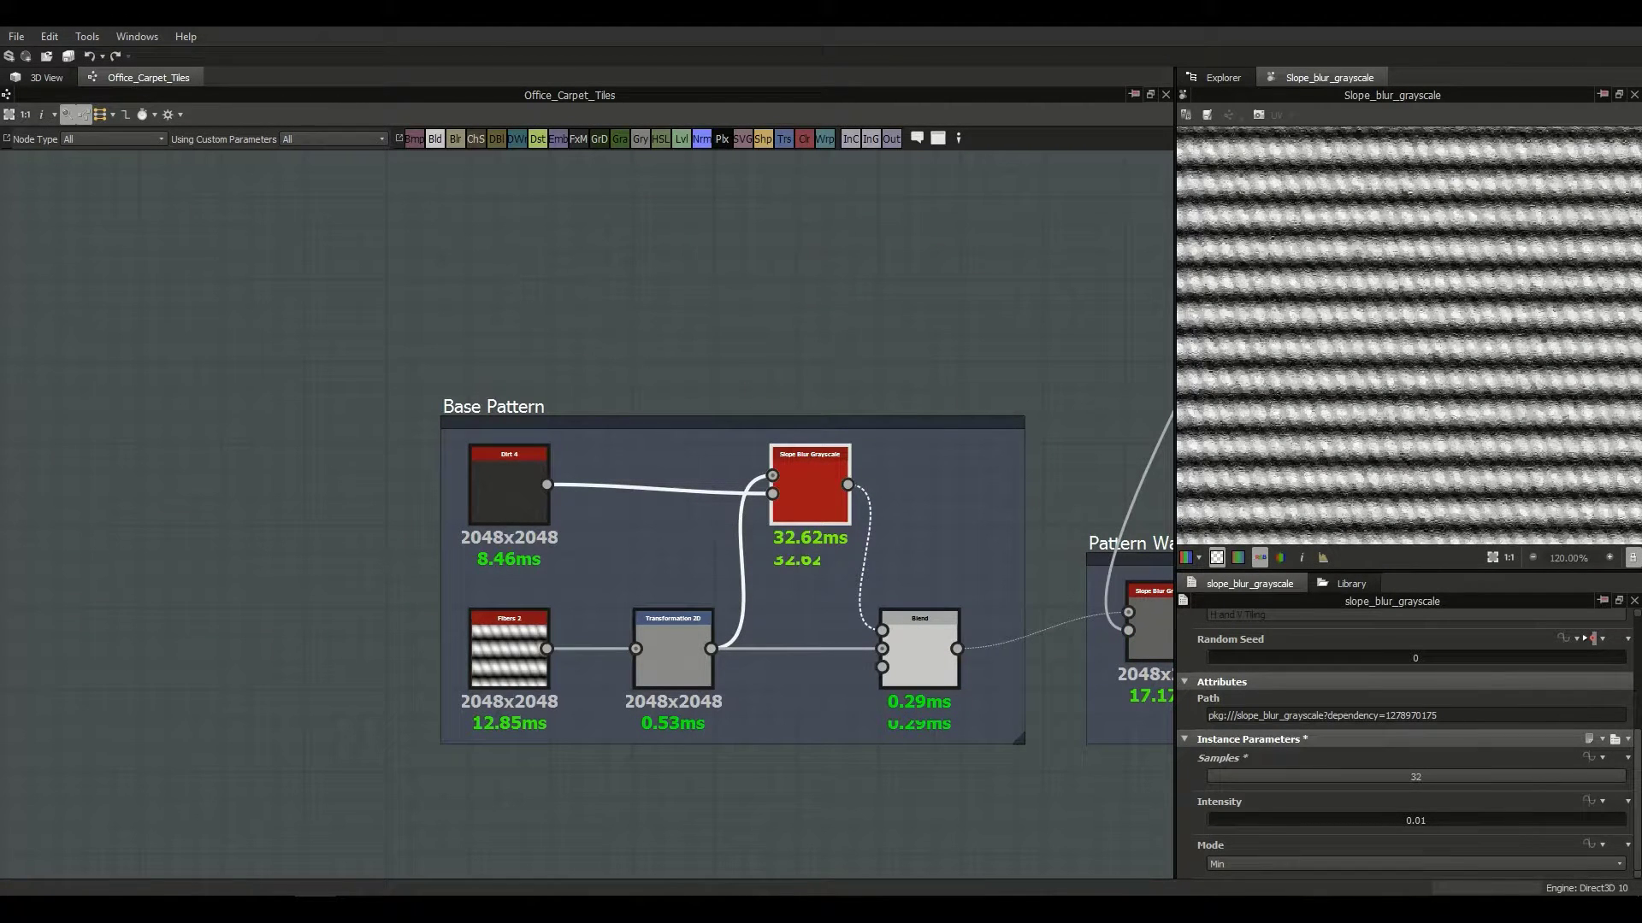
scroll(1448, 341, up, 2)
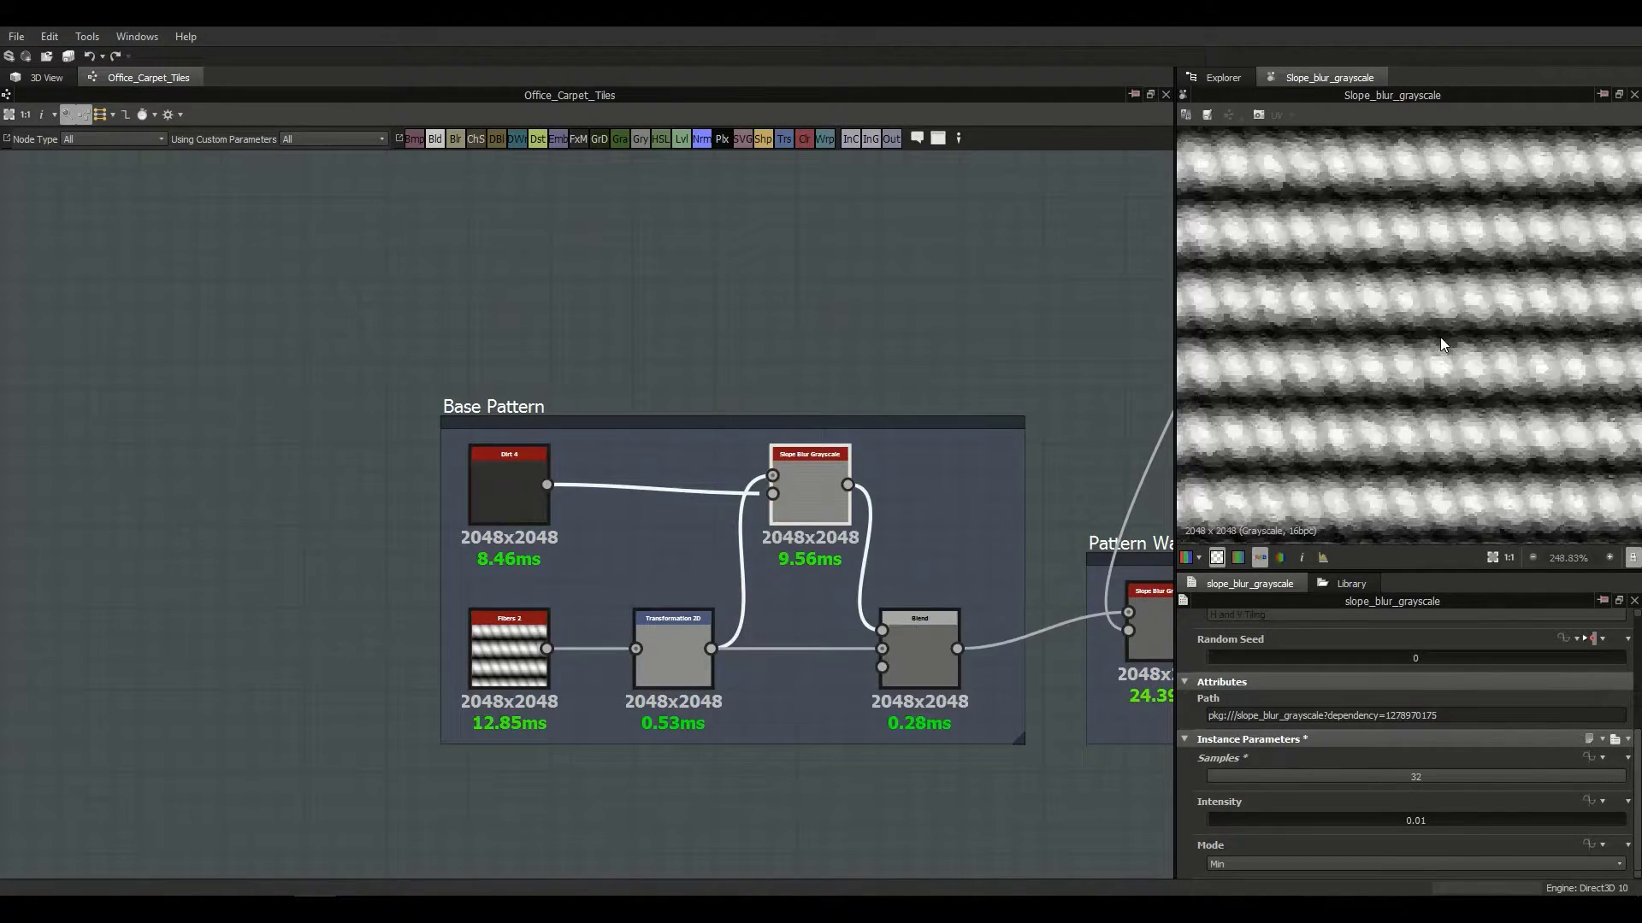
click(1416, 780)
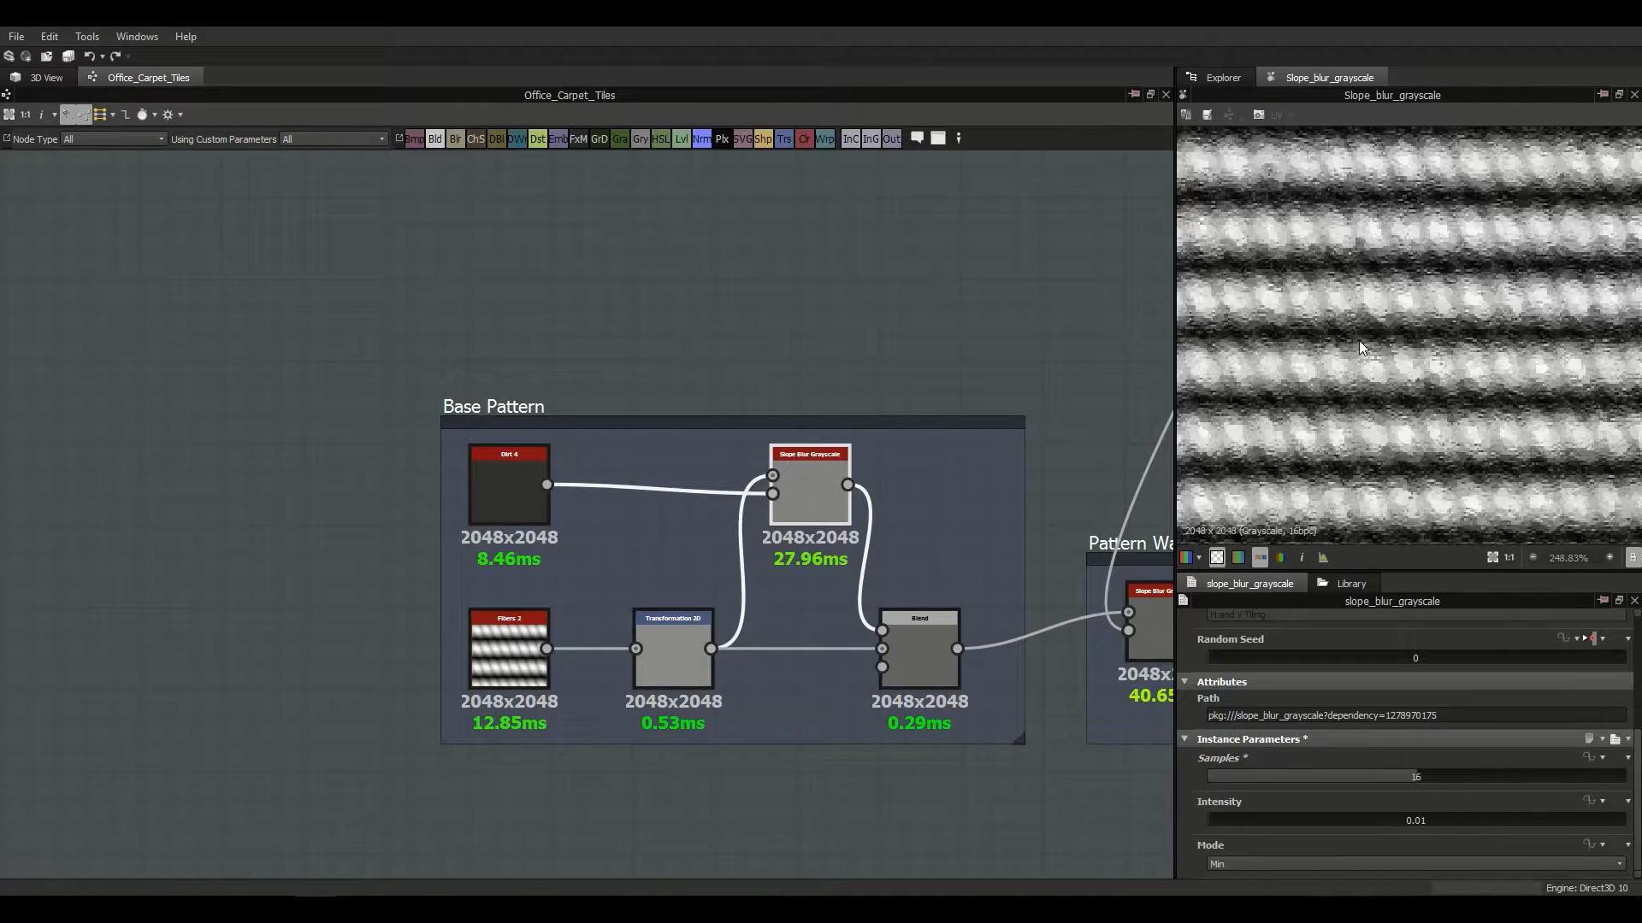
scroll(1358, 340, down, 4)
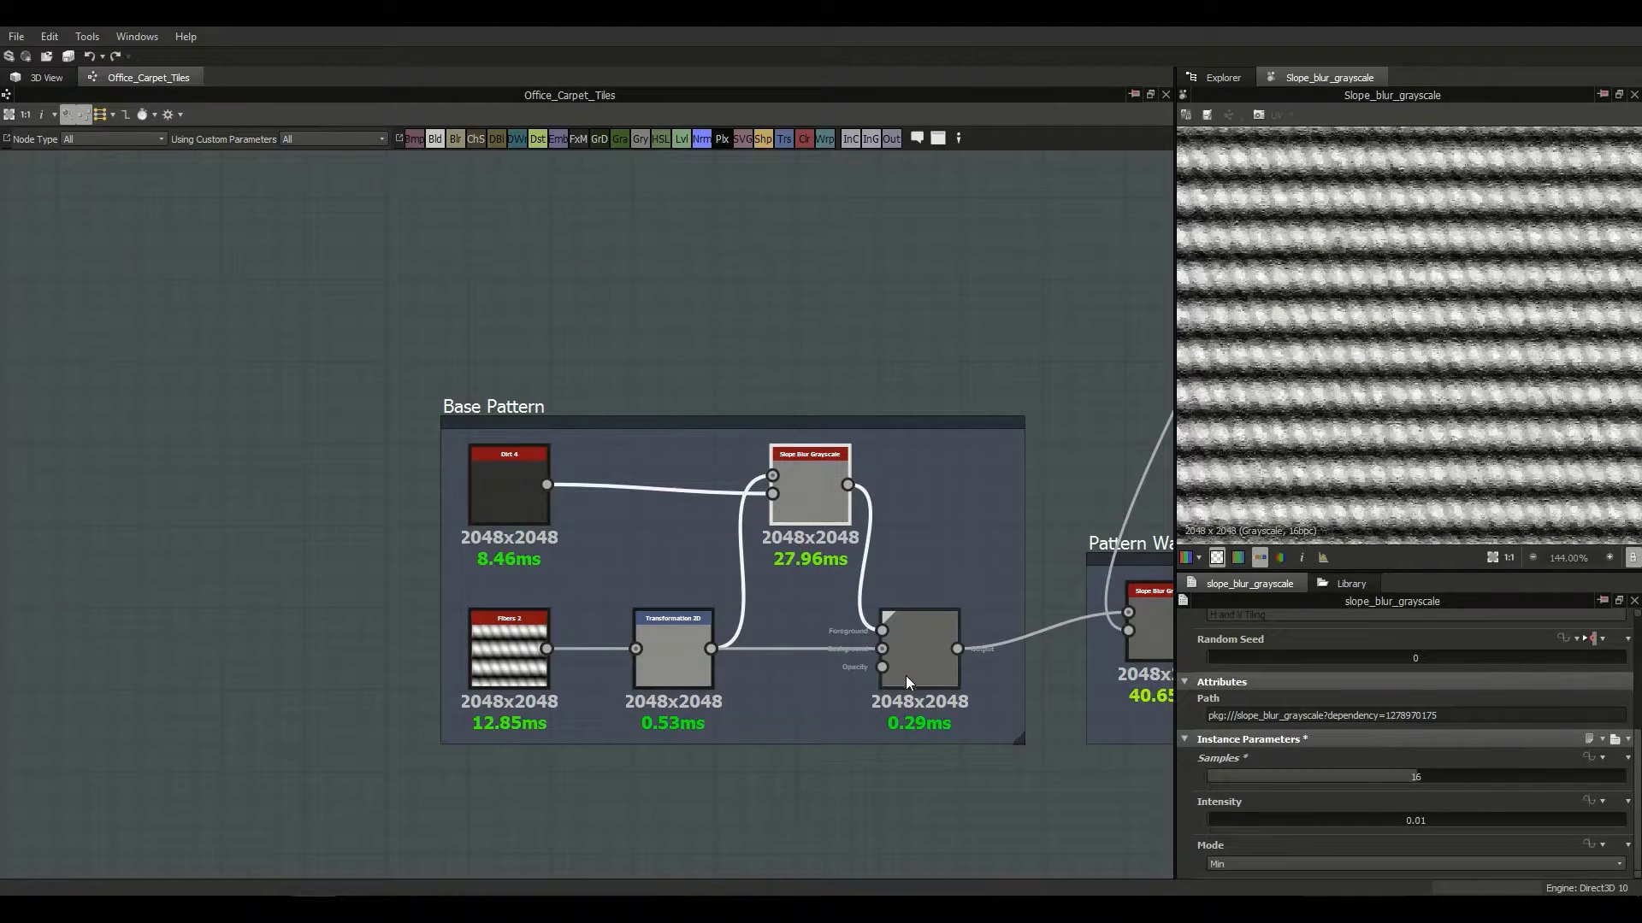
Step: Preview the Blend node at the end of the Base Pattern group and show its blending parameters
middle_drag(895, 691, 887, 659)
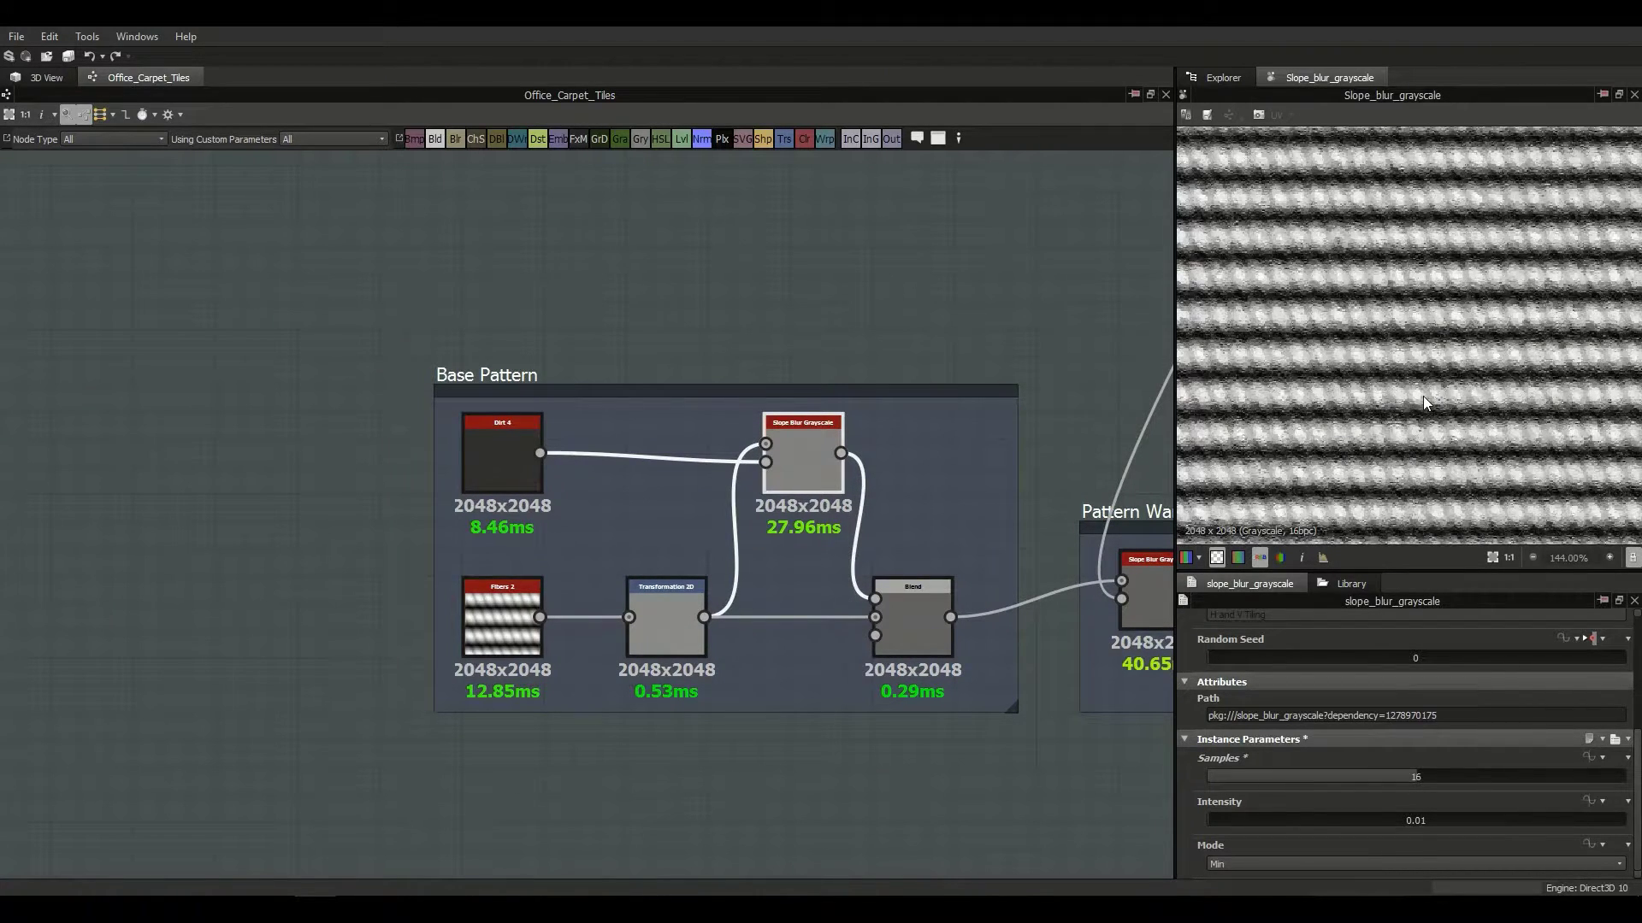
click(918, 624)
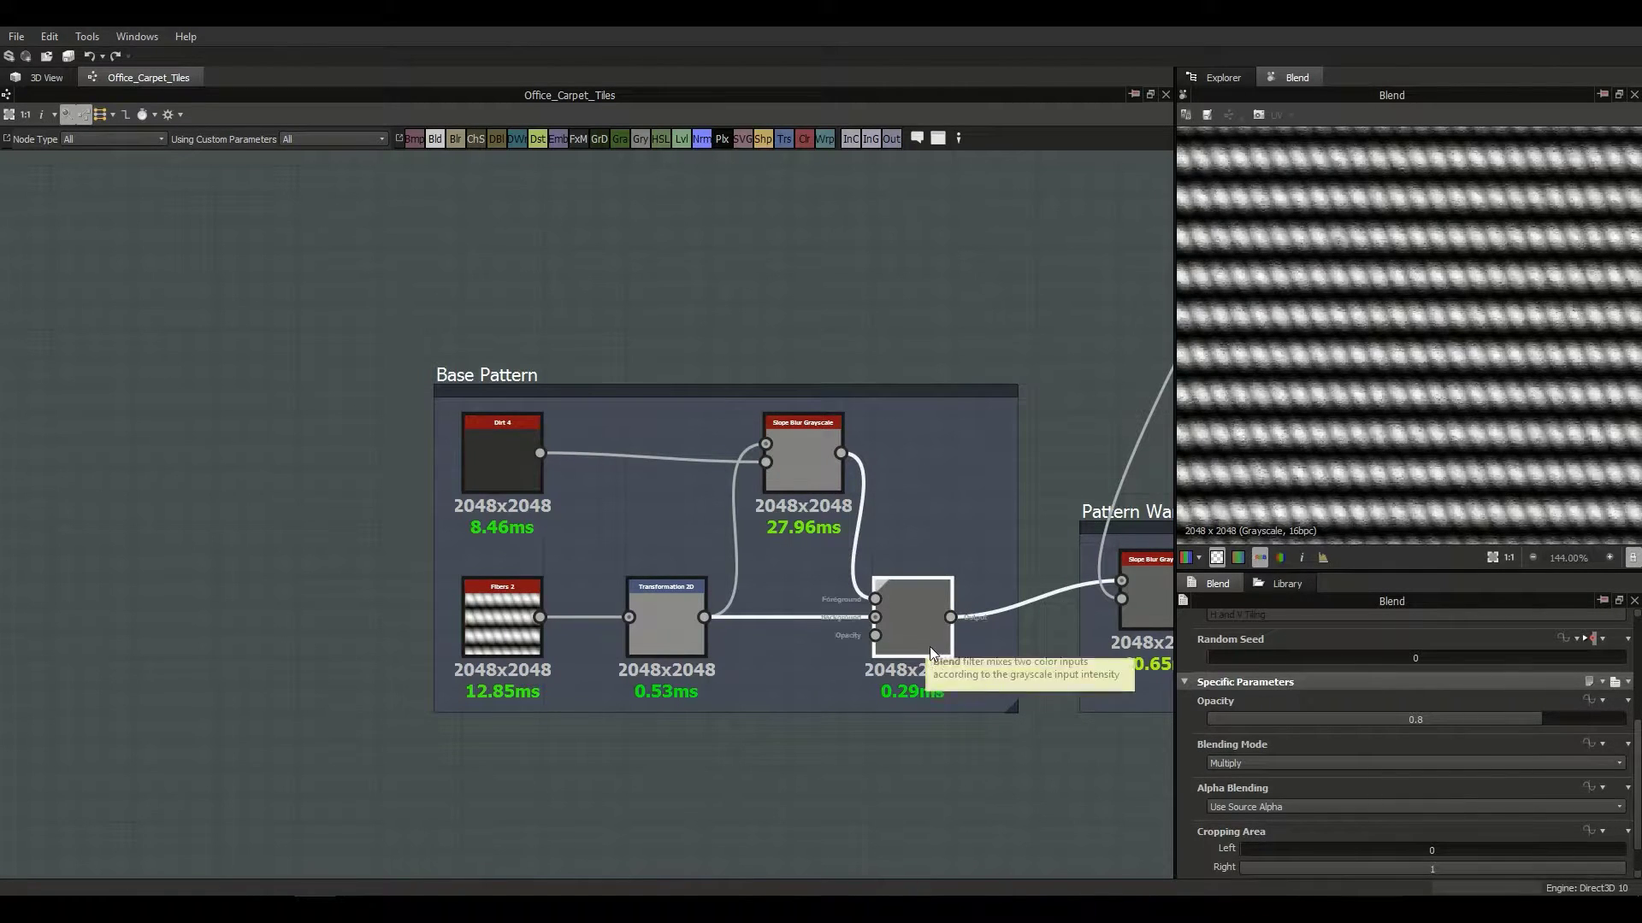
Step: Preview the Base Pattern's Transformation 2D node and its final Blend node to compare the fiber pattern before and after blending
click(667, 622)
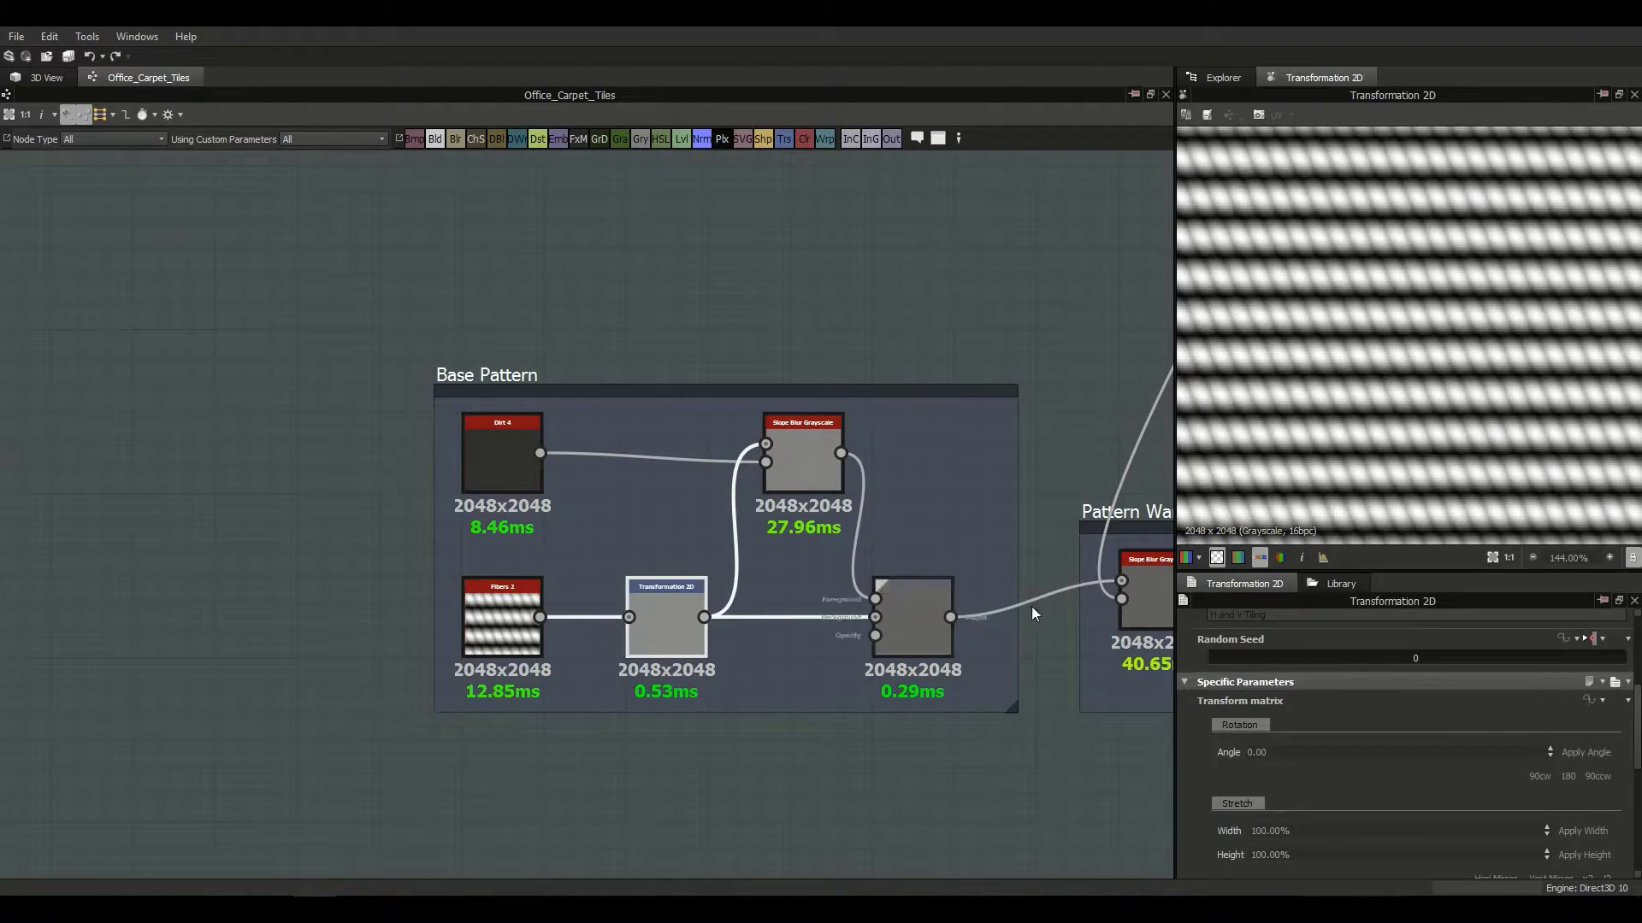
click(932, 639)
scroll(1388, 392, up, 2)
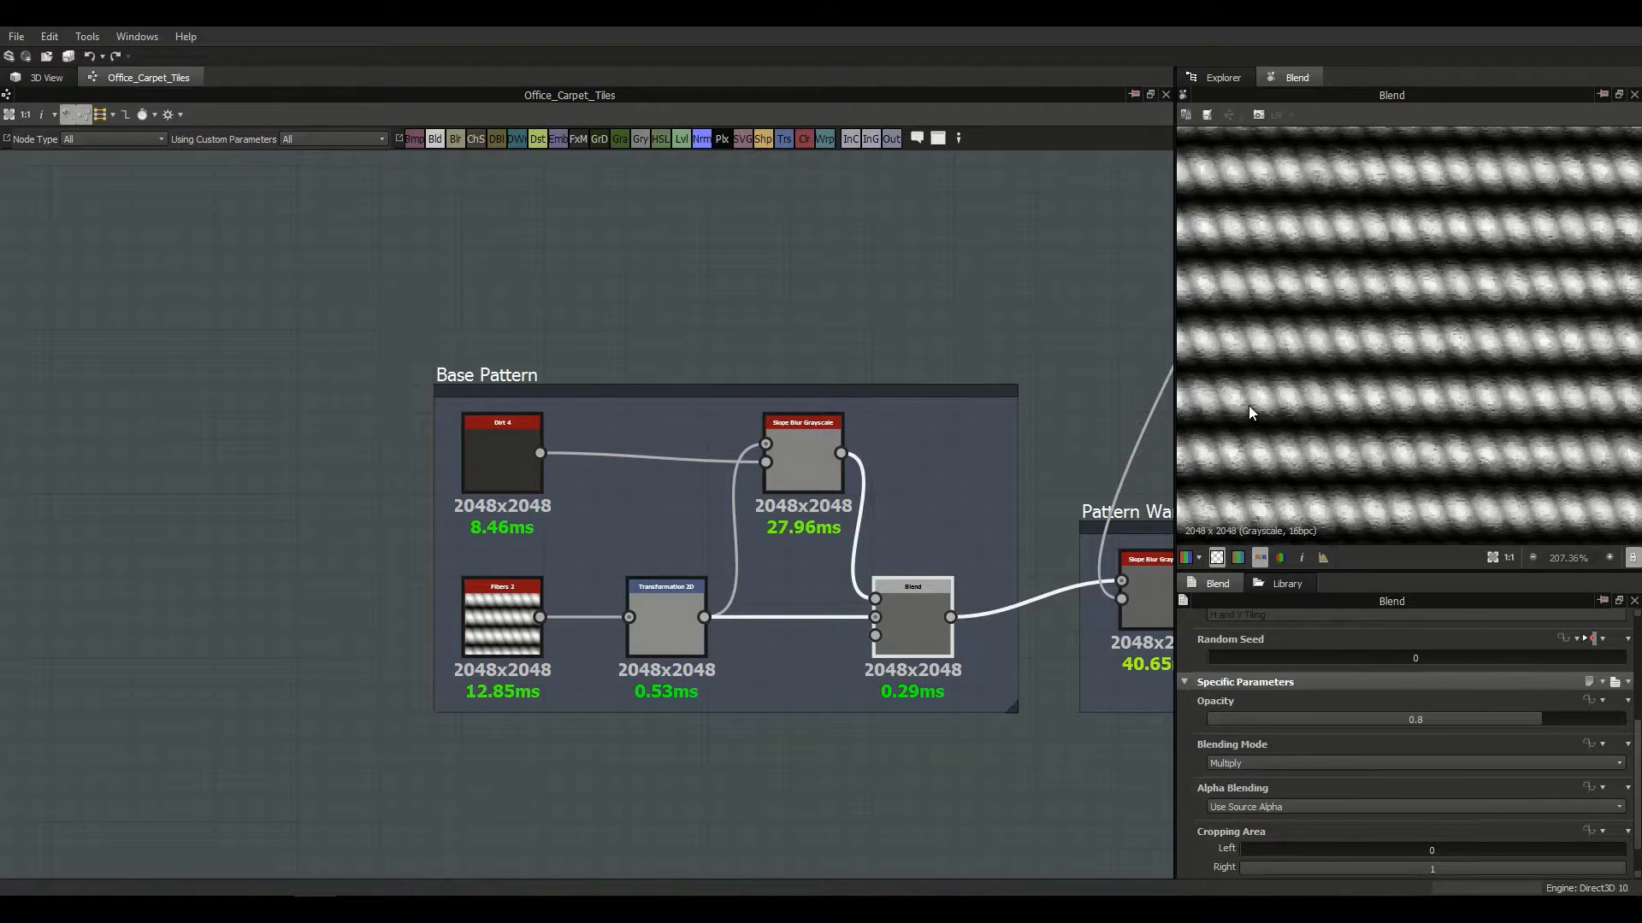
scroll(1412, 407, down, 1)
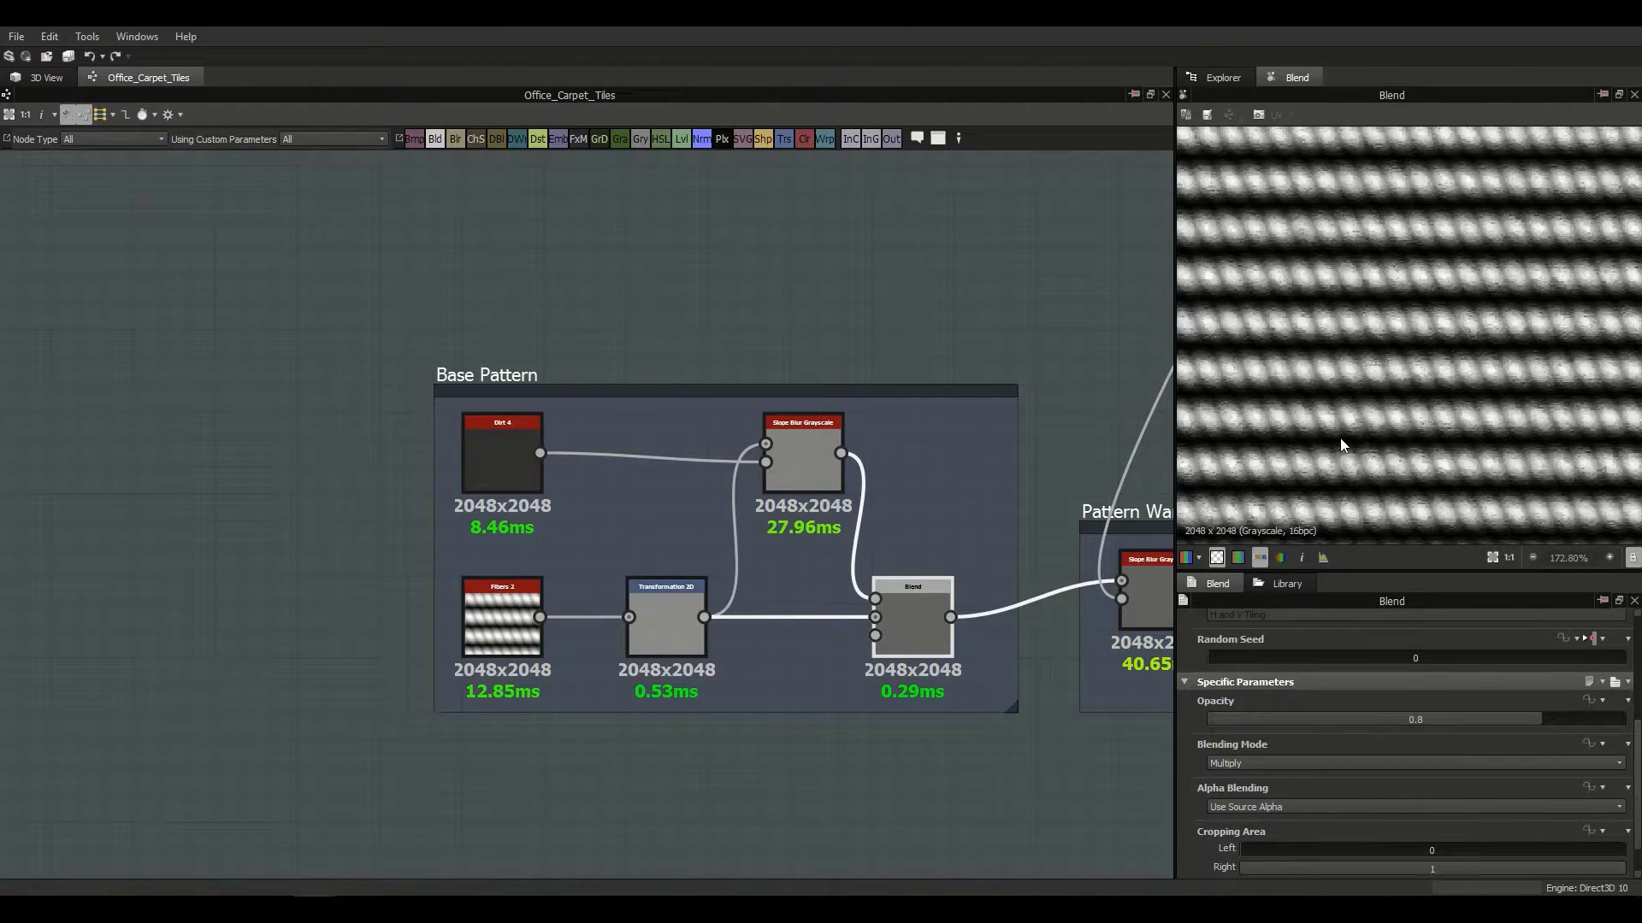
scroll(1337, 438, up, 1)
scroll(973, 493, down, 1)
Step: Preview the Slope Blur Grayscale node at the start of the Pattern Warping group and examine its output
middle_drag(977, 501, 622, 568)
scroll(746, 634, up, 1)
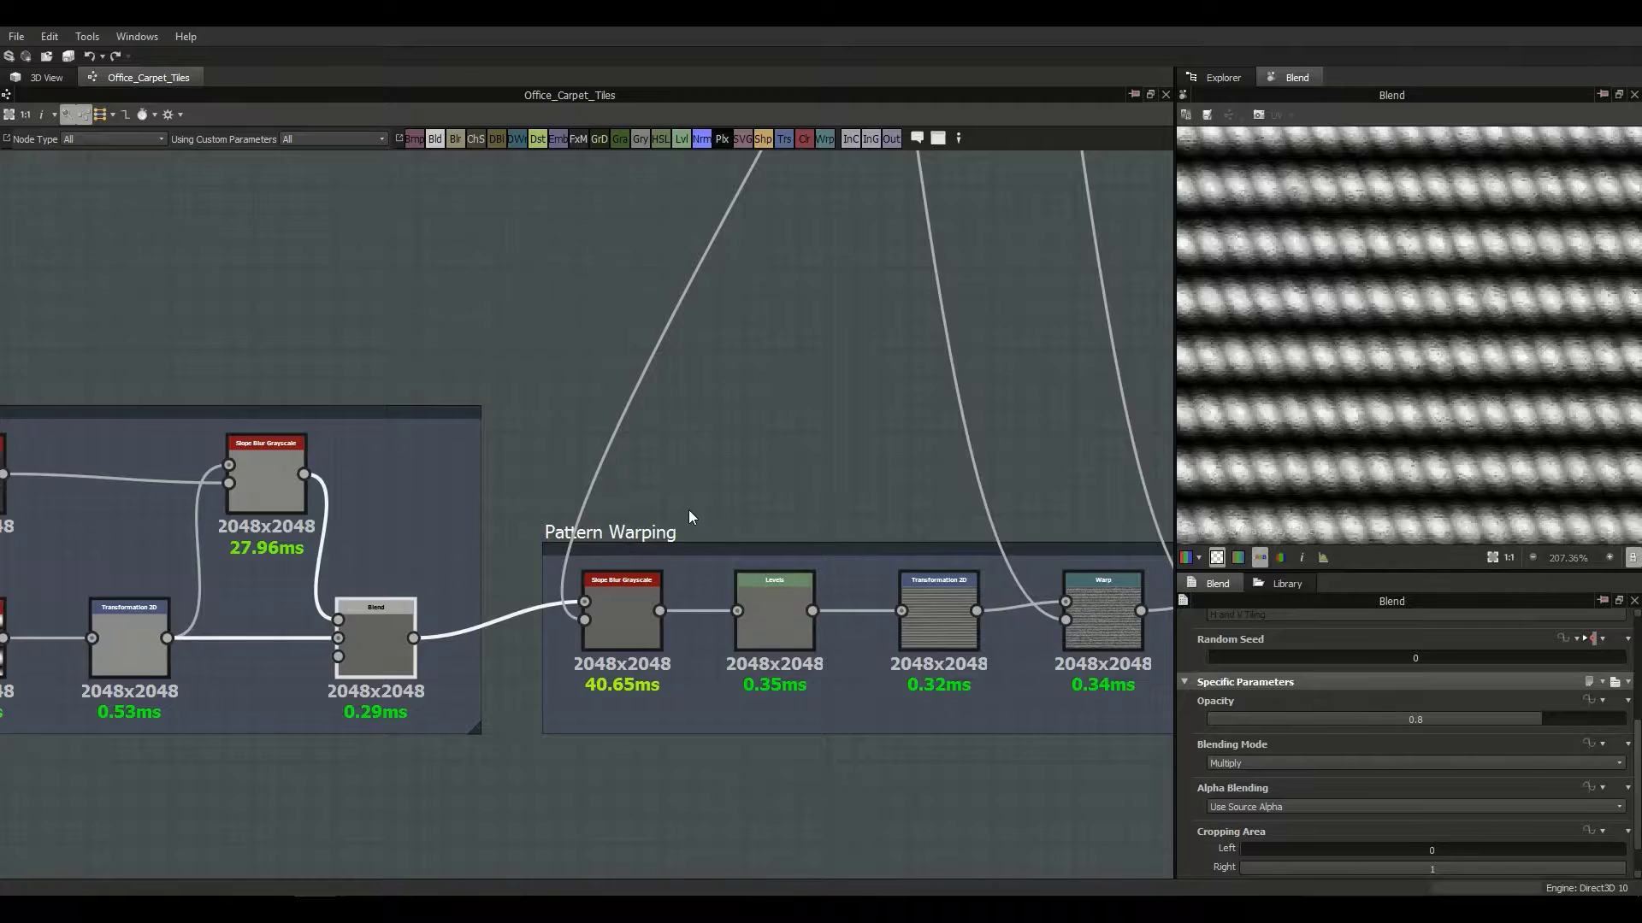
scroll(598, 539, down, 1)
middle_drag(526, 557, 701, 568)
scroll(701, 568, up, 2)
click(671, 584)
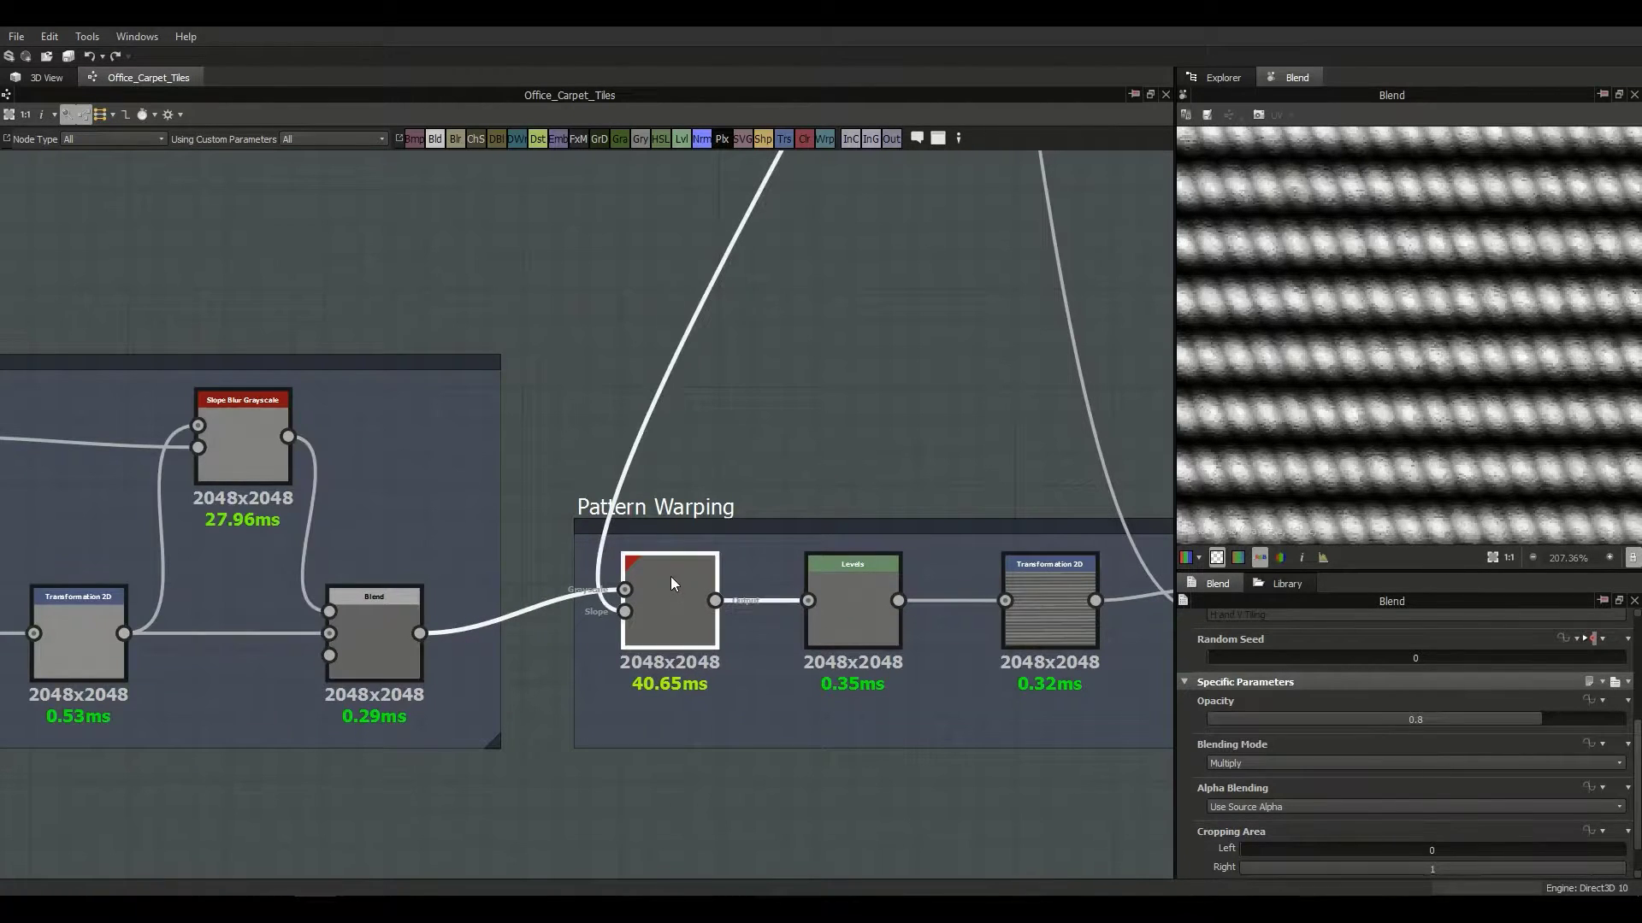
scroll(825, 518, down, 1)
middle_drag(836, 513, 756, 530)
middle_drag(637, 567, 699, 558)
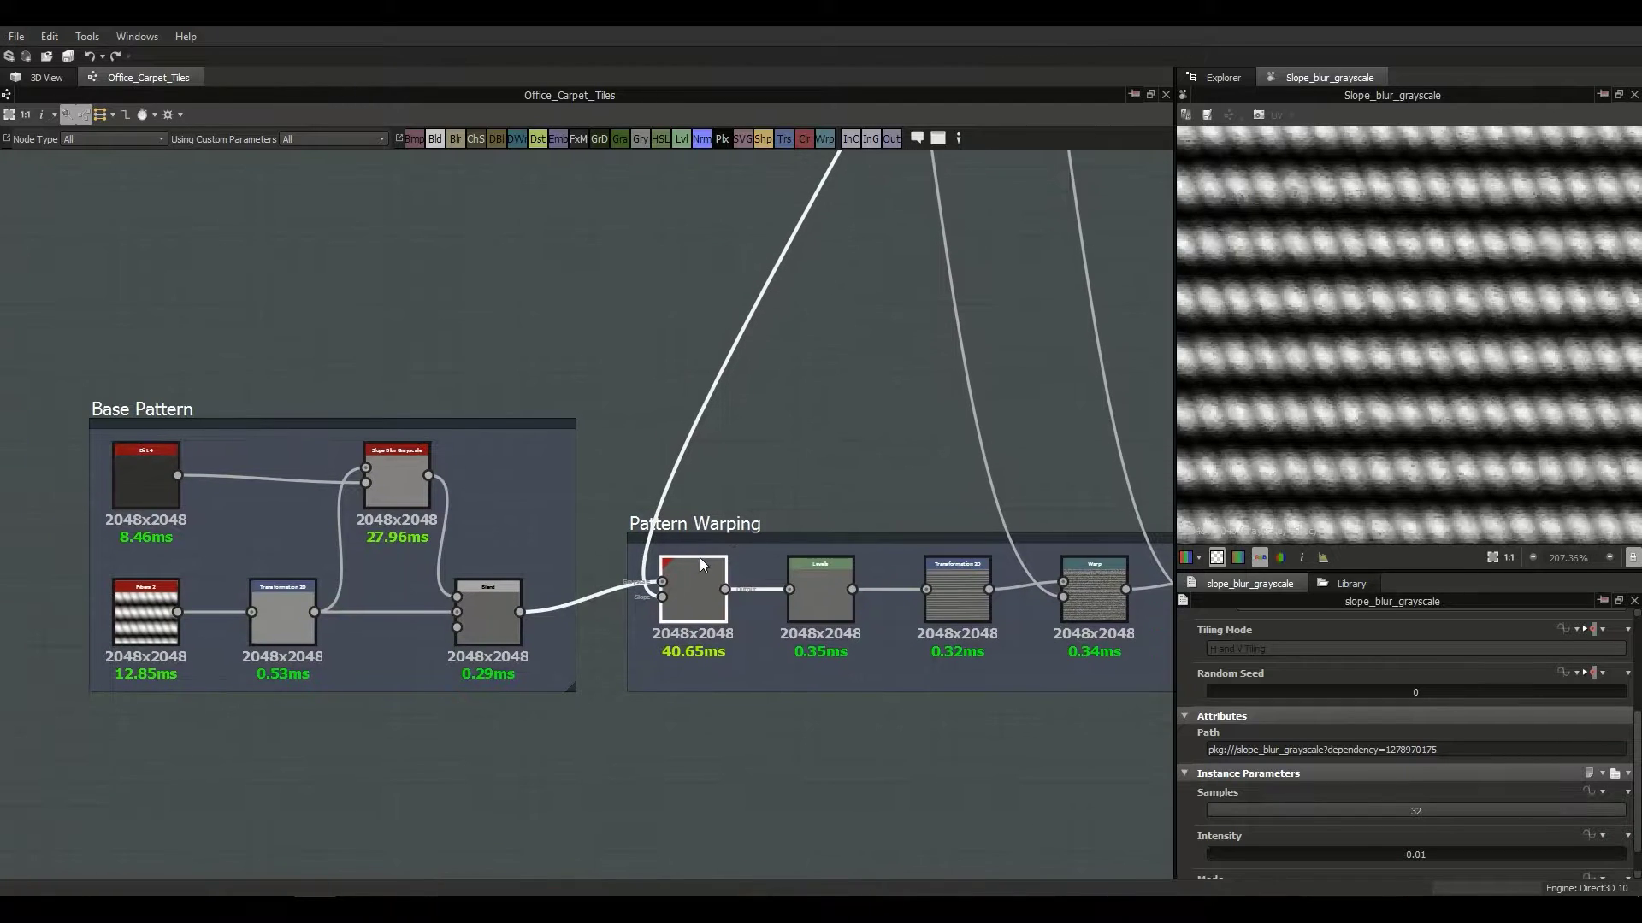
scroll(688, 559, up, 1)
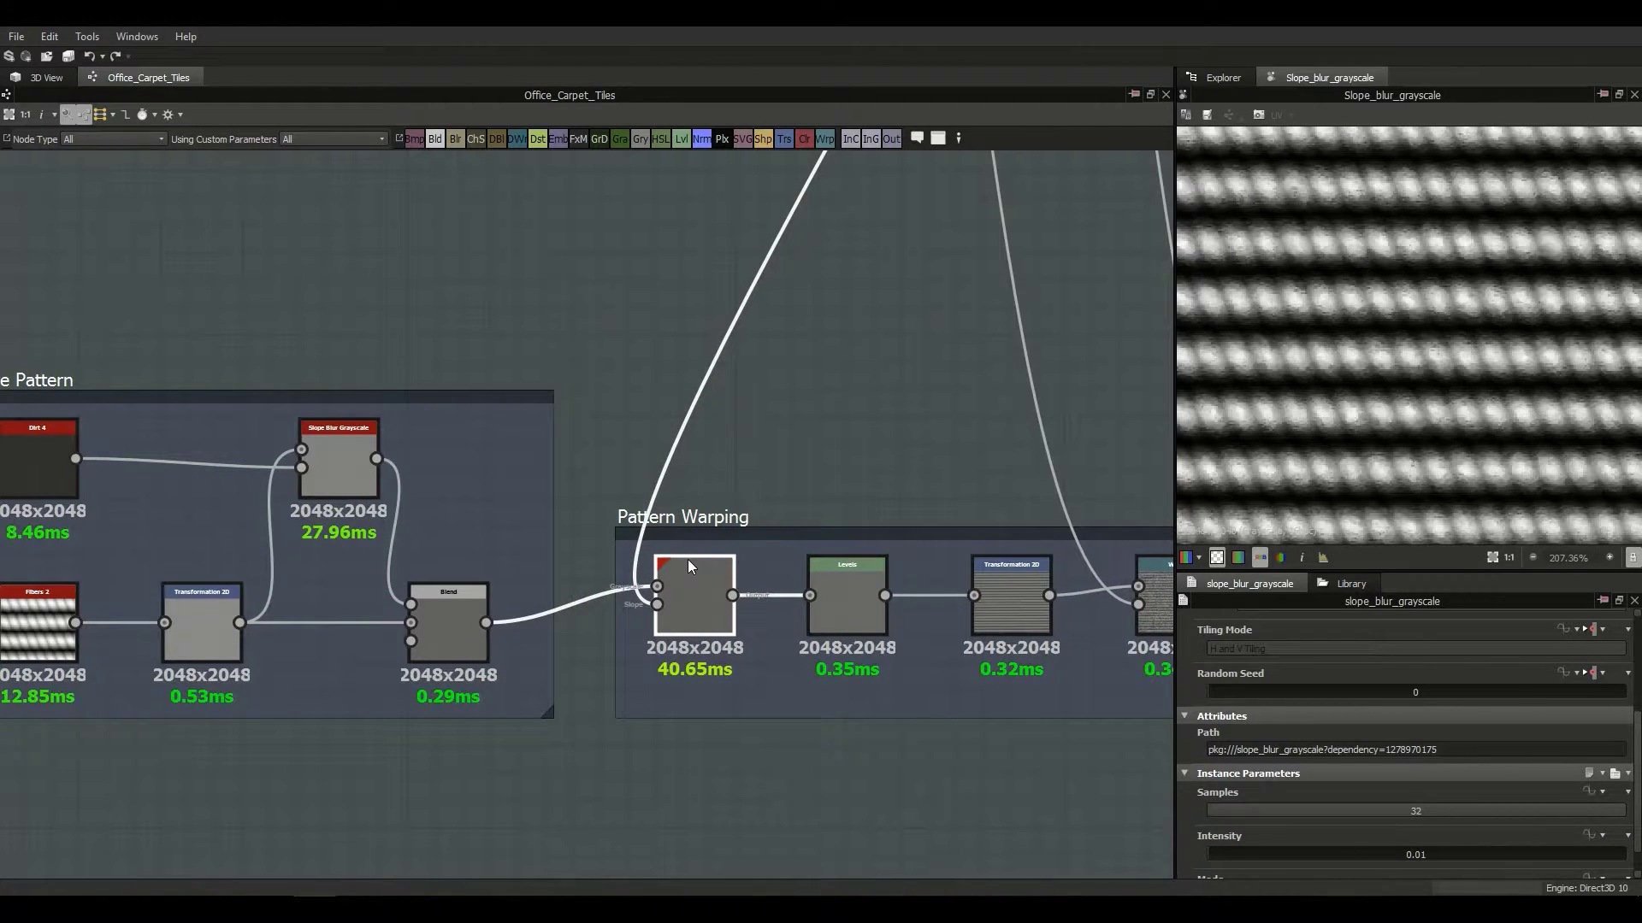
scroll(701, 637, up, 1)
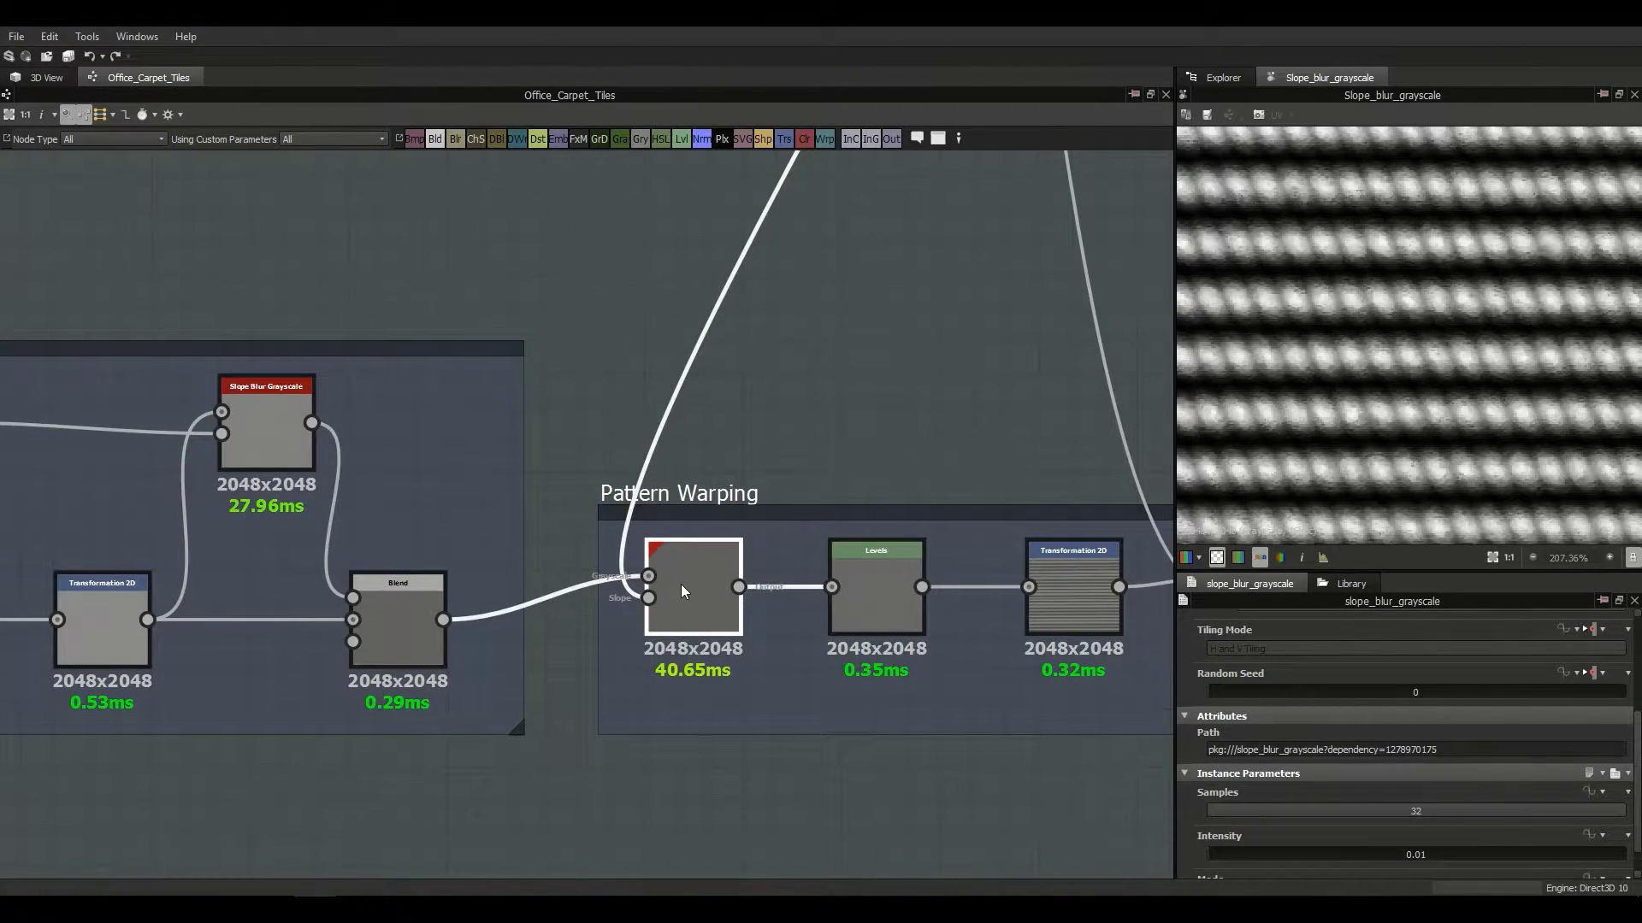
Step: Trace the Pattern Warping Slope Blur's slope input to the clouds node in the Noise group and examine the blur's instance parameters
scroll(680, 583, down, 2)
middle_drag(759, 446, 674, 551)
middle_drag(769, 329, 773, 438)
scroll(727, 366, up, 1)
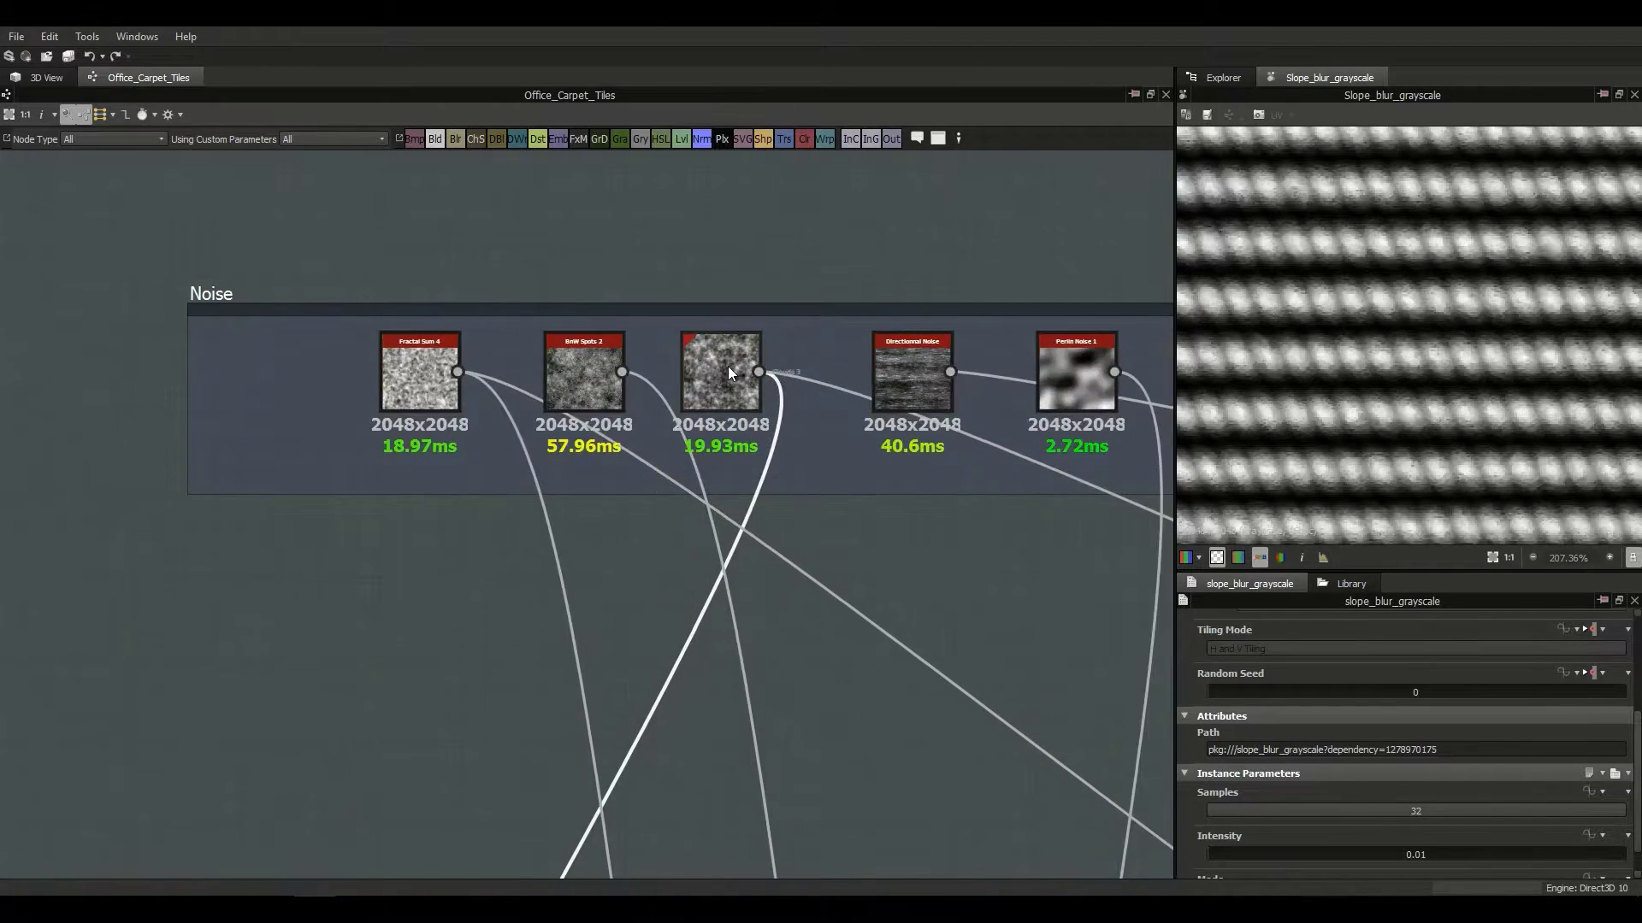
click(726, 366)
middle_drag(727, 366, 735, 469)
click(576, 706)
scroll(1235, 689, down, 3)
scroll(1201, 742, down, 2)
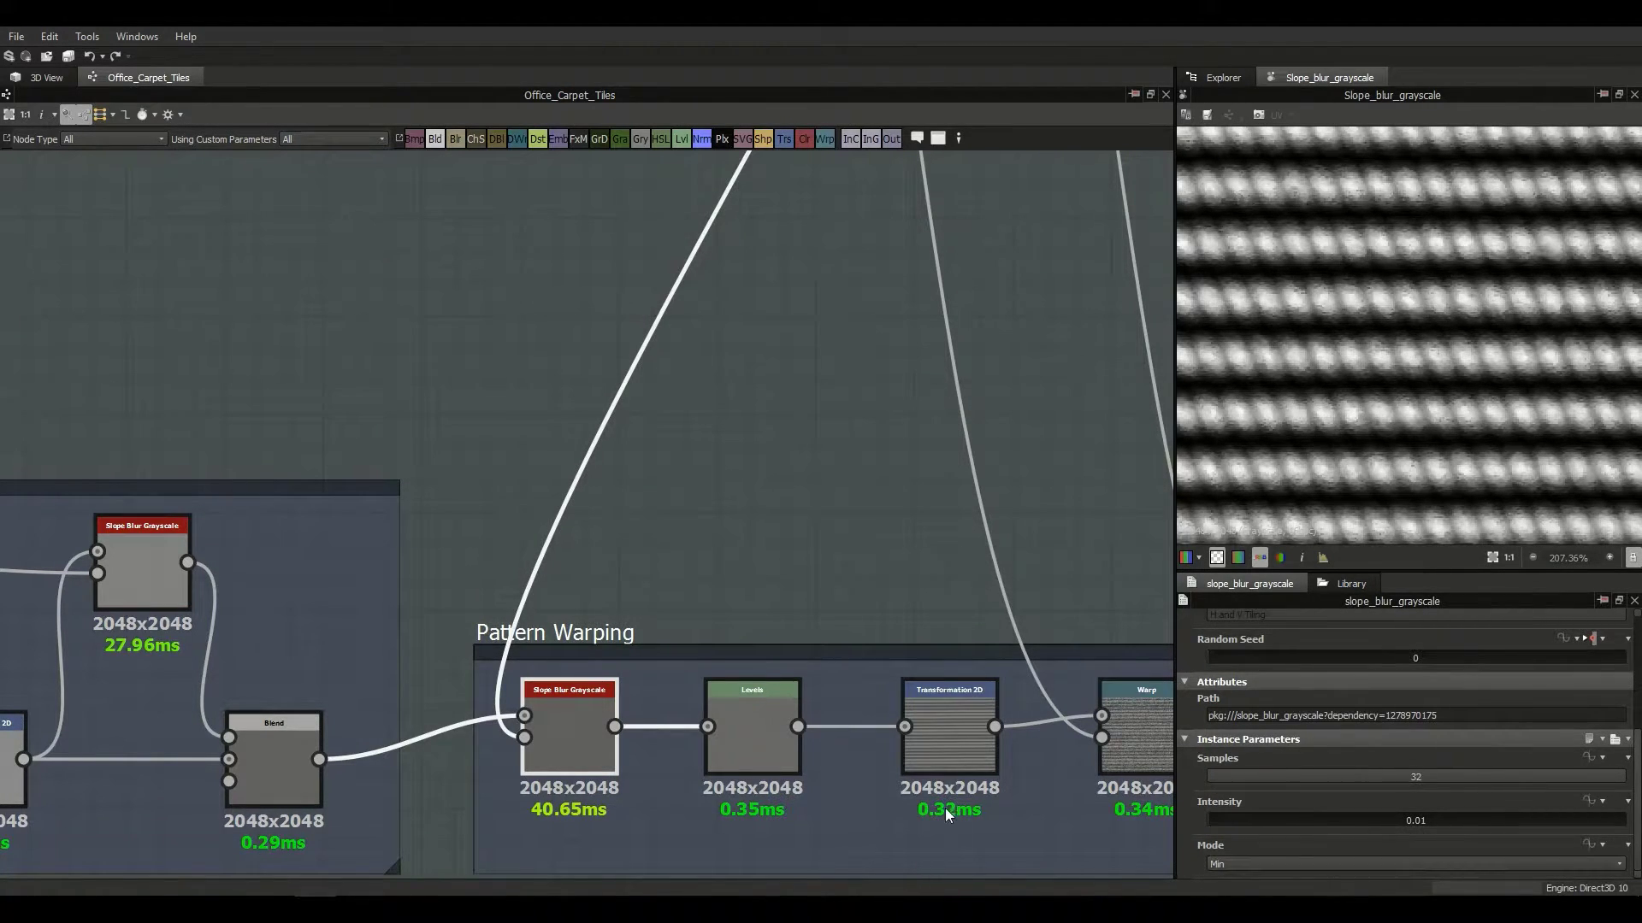
Step: Preview the Levels node in the Pattern Warping group and examine its luminance histogram
middle_drag(950, 784, 932, 724)
double_click(759, 669)
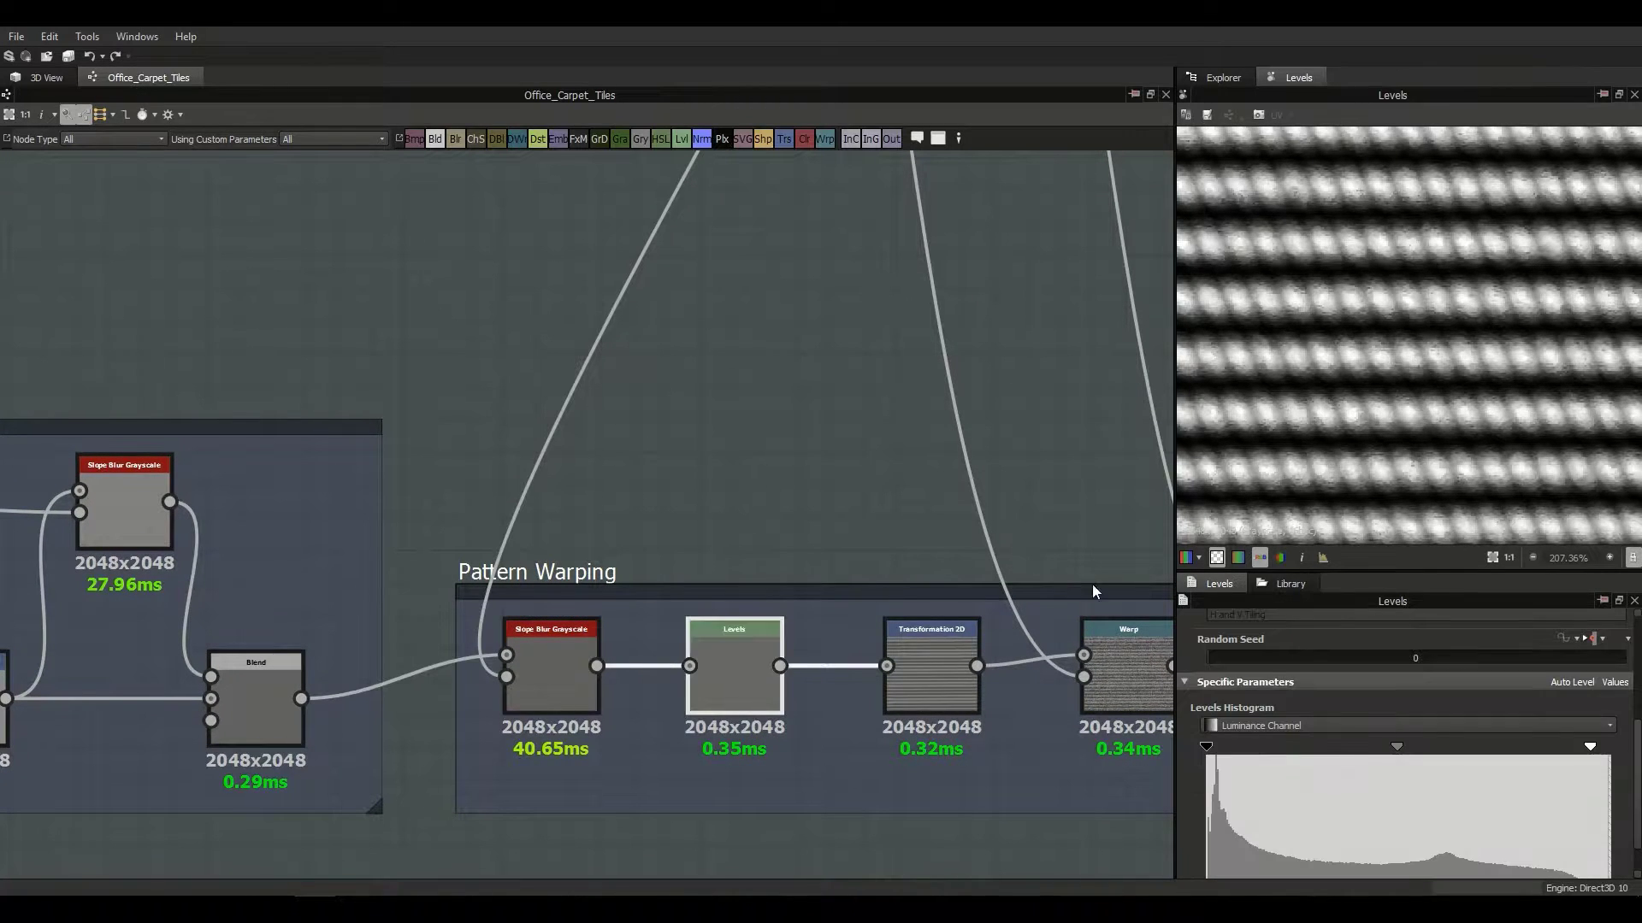
middle_drag(1069, 671, 939, 656)
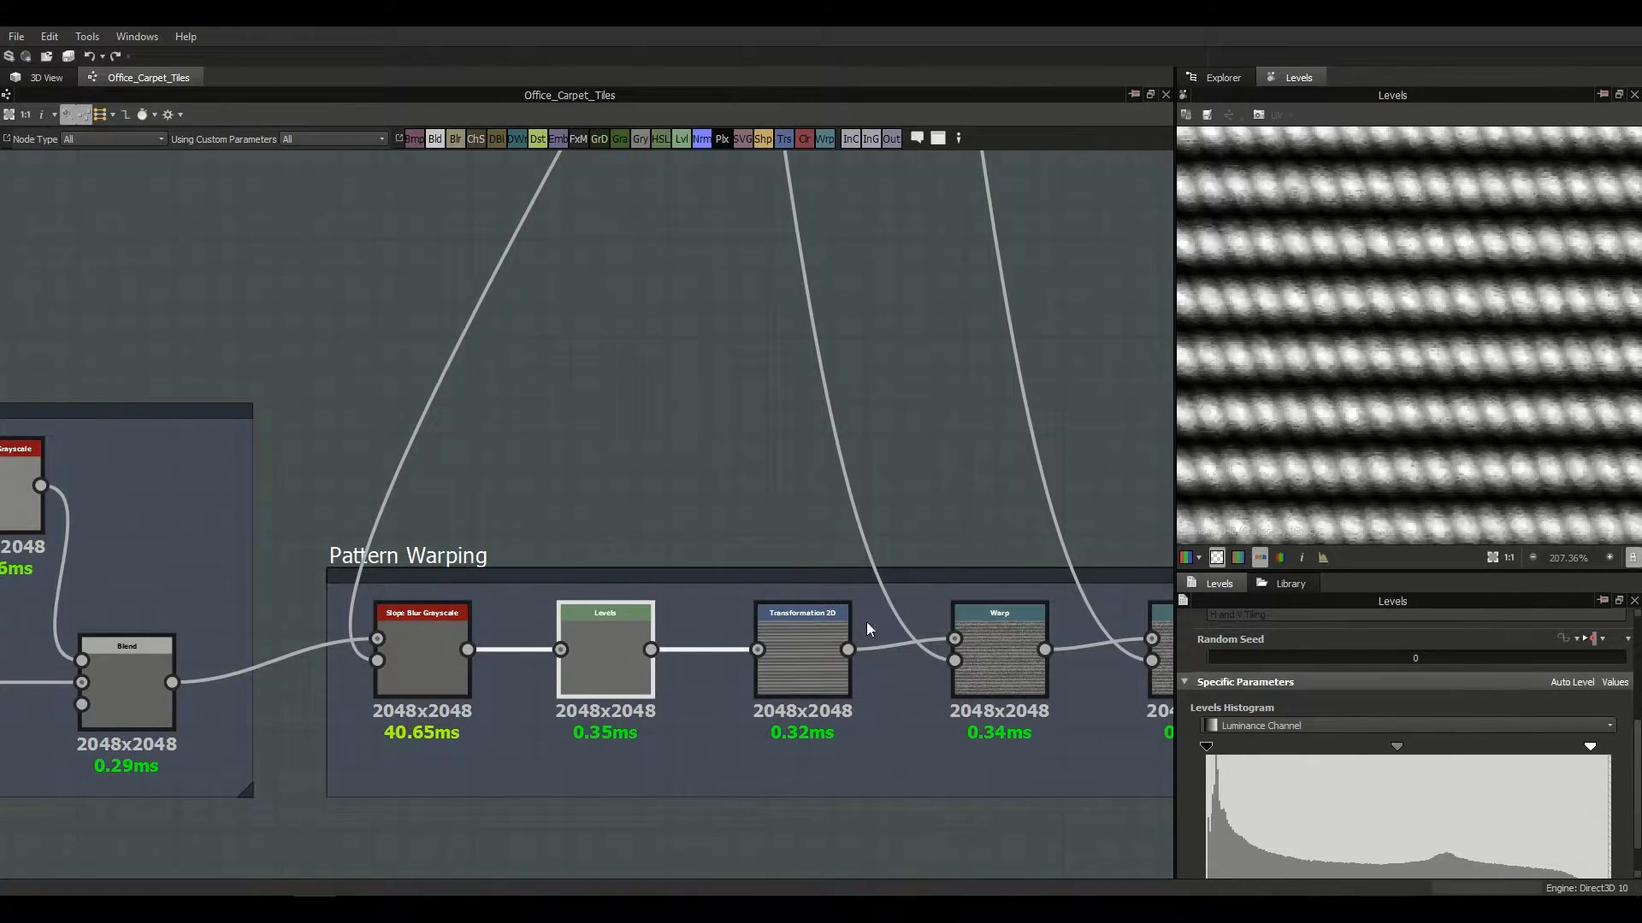
Step: Preview the Pattern Warping group's Transformation 2D node and examine its tiled output from the full image down to the fibers
click(790, 651)
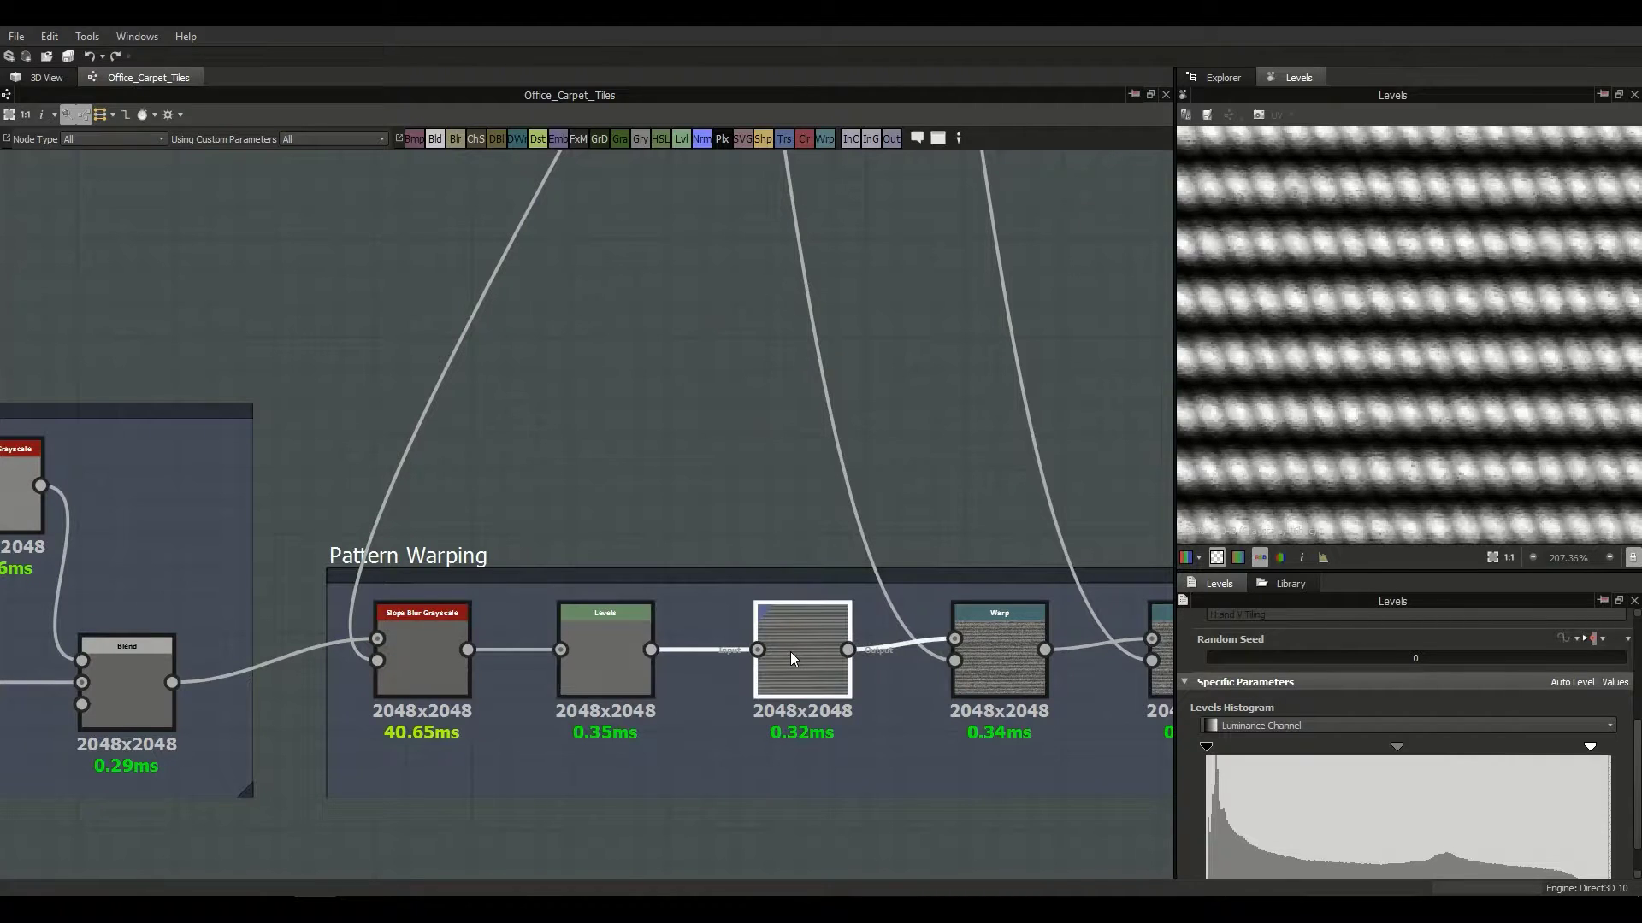
middle_drag(844, 620, 722, 605)
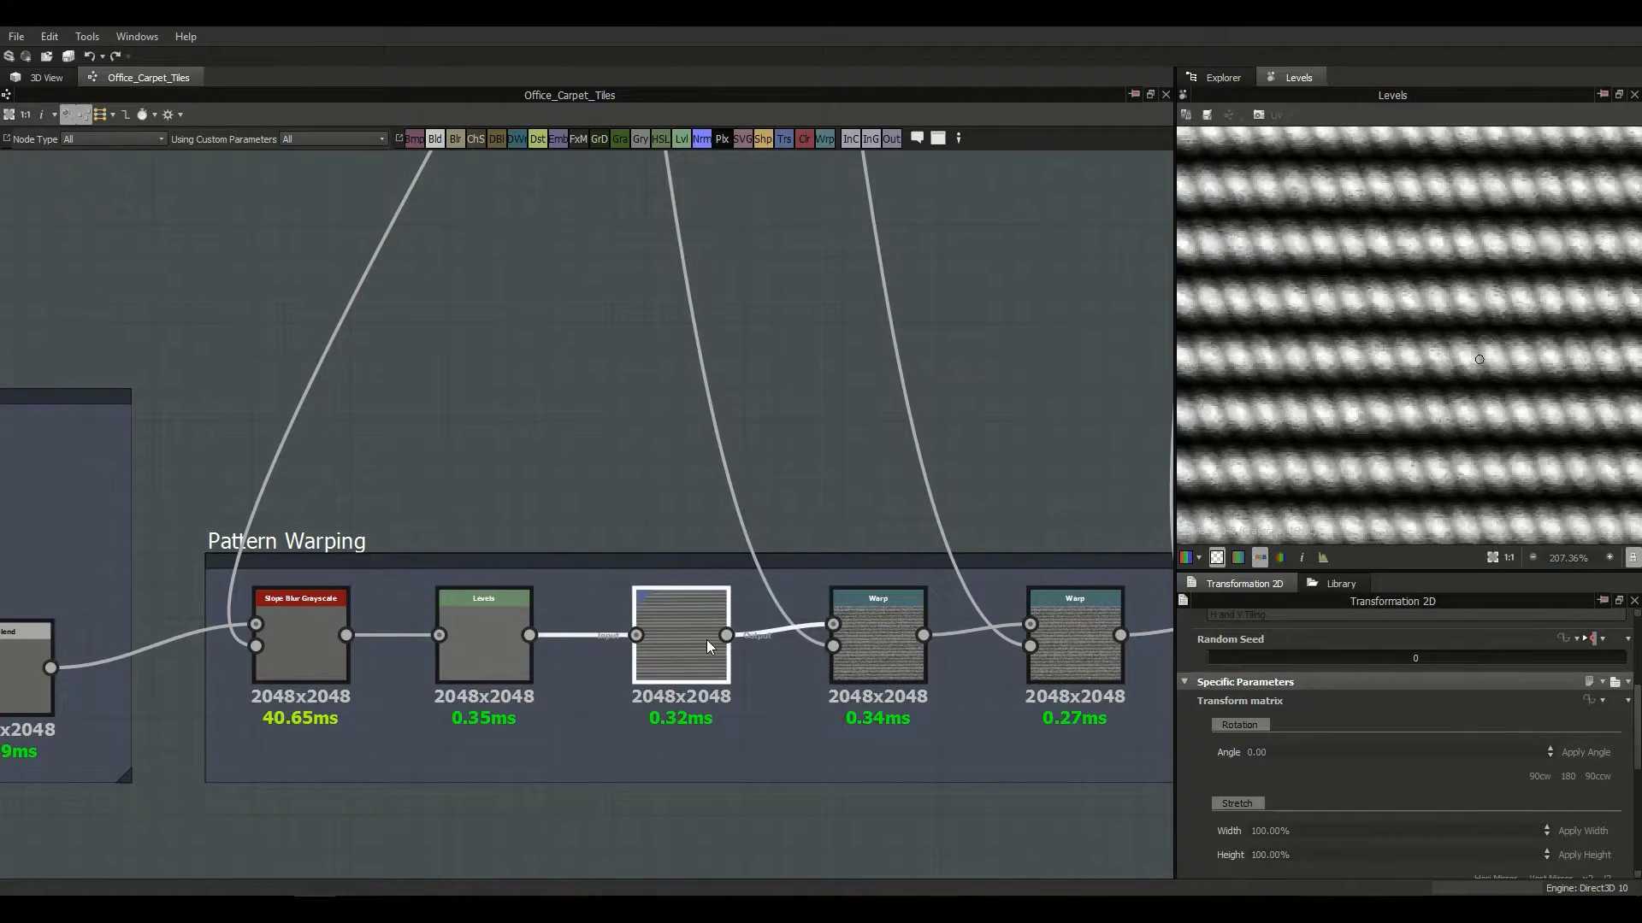
double_click(706, 640)
scroll(1470, 454, down, 8)
scroll(1462, 455, down, 3)
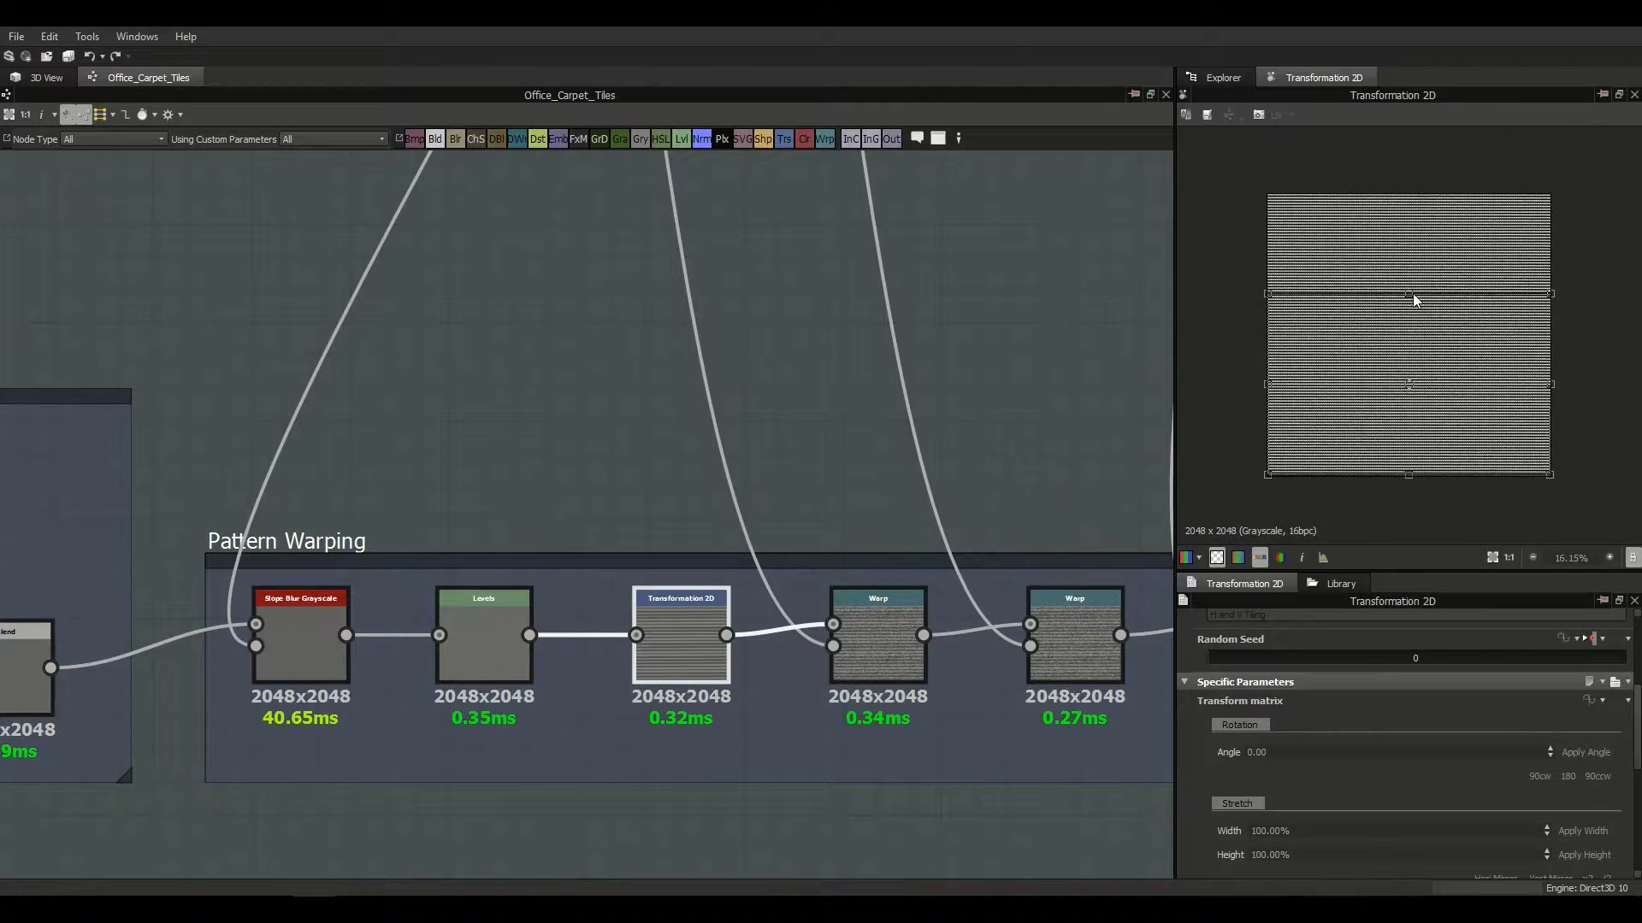
scroll(1390, 395, up, 4)
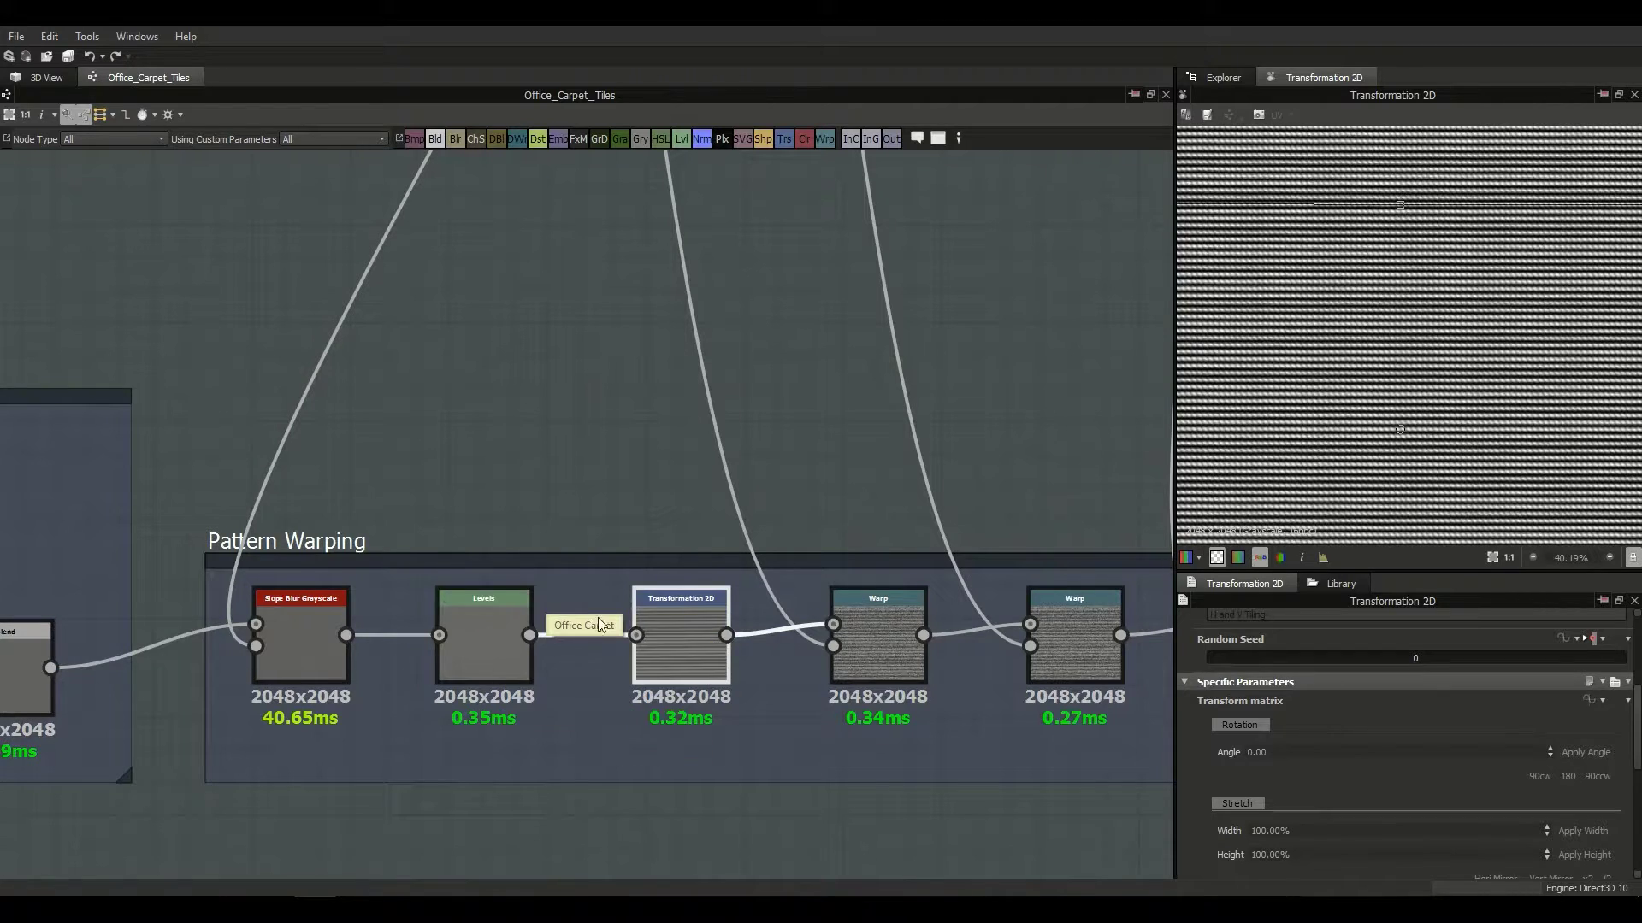
scroll(1338, 385, up, 4)
scroll(1344, 382, up, 2)
scroll(1248, 475, up, 4)
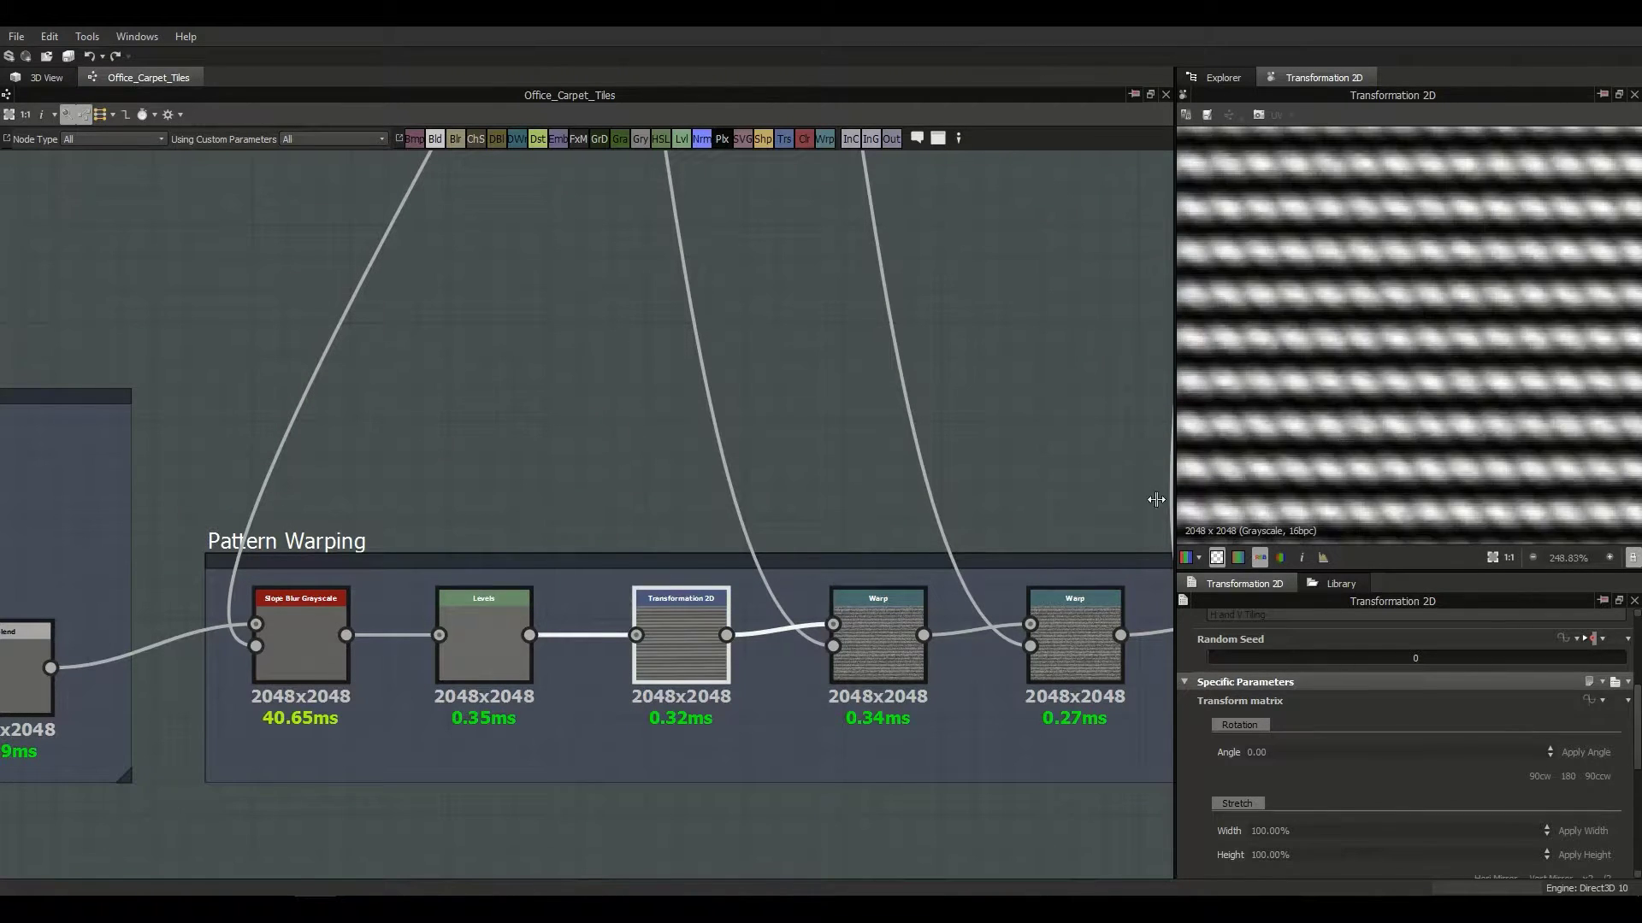
Step: Compare the Levels node's output with that of the Transformation 2D node following it in the Pattern Warping group
click(519, 674)
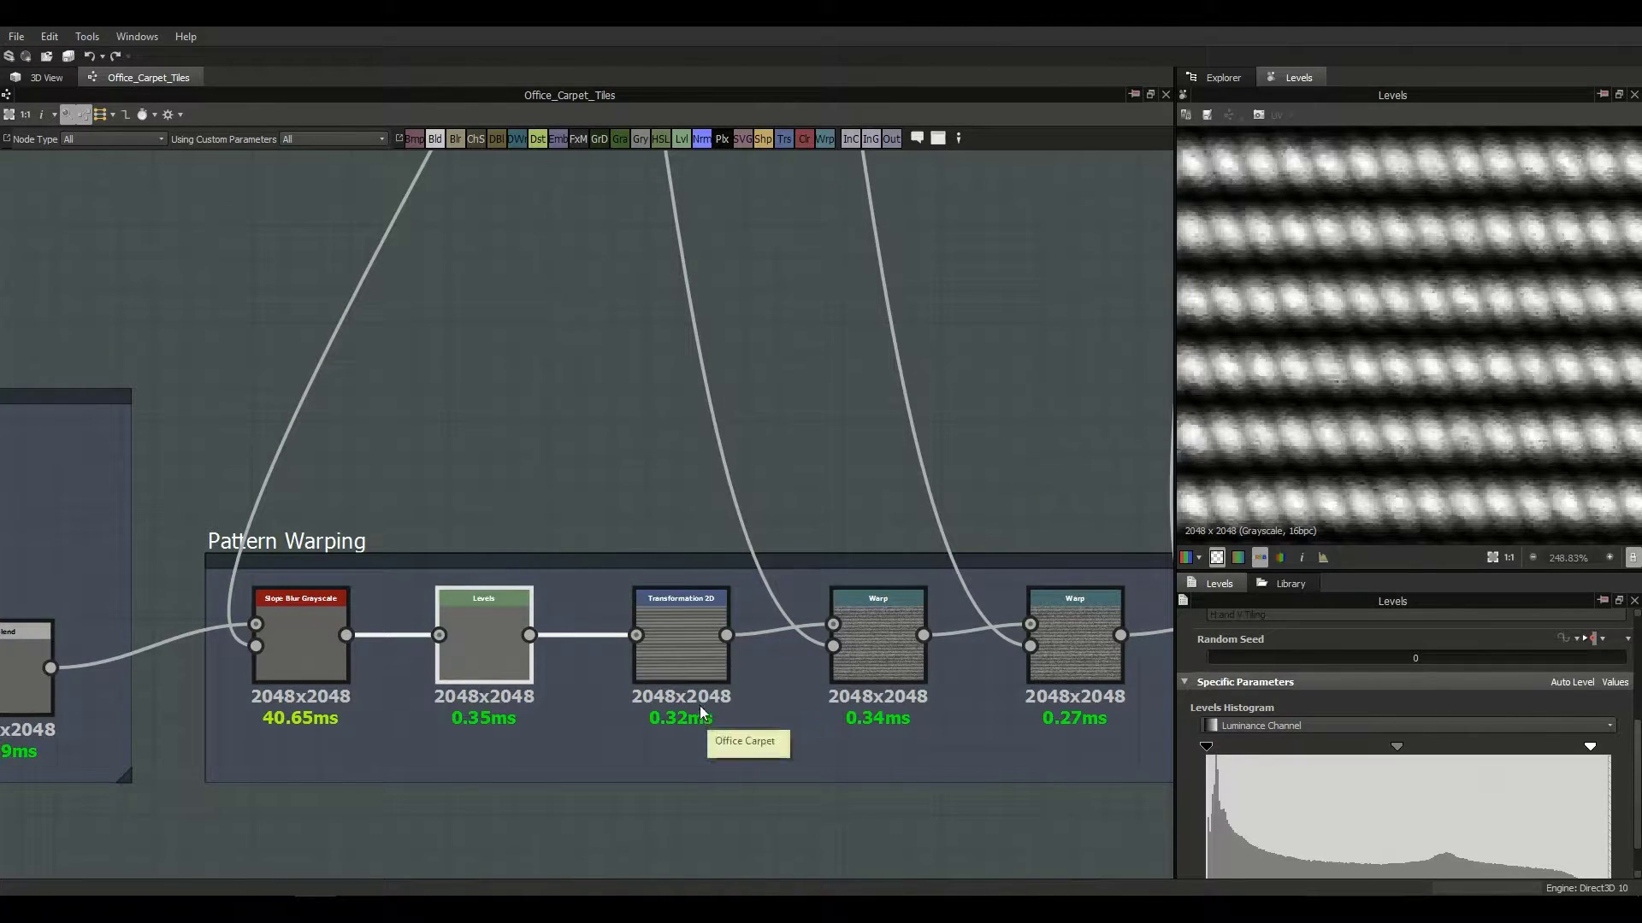
drag(682, 646, 696, 646)
scroll(1401, 382, down, 3)
scroll(1400, 382, up, 5)
scroll(1400, 382, down, 7)
scroll(1401, 383, down, 5)
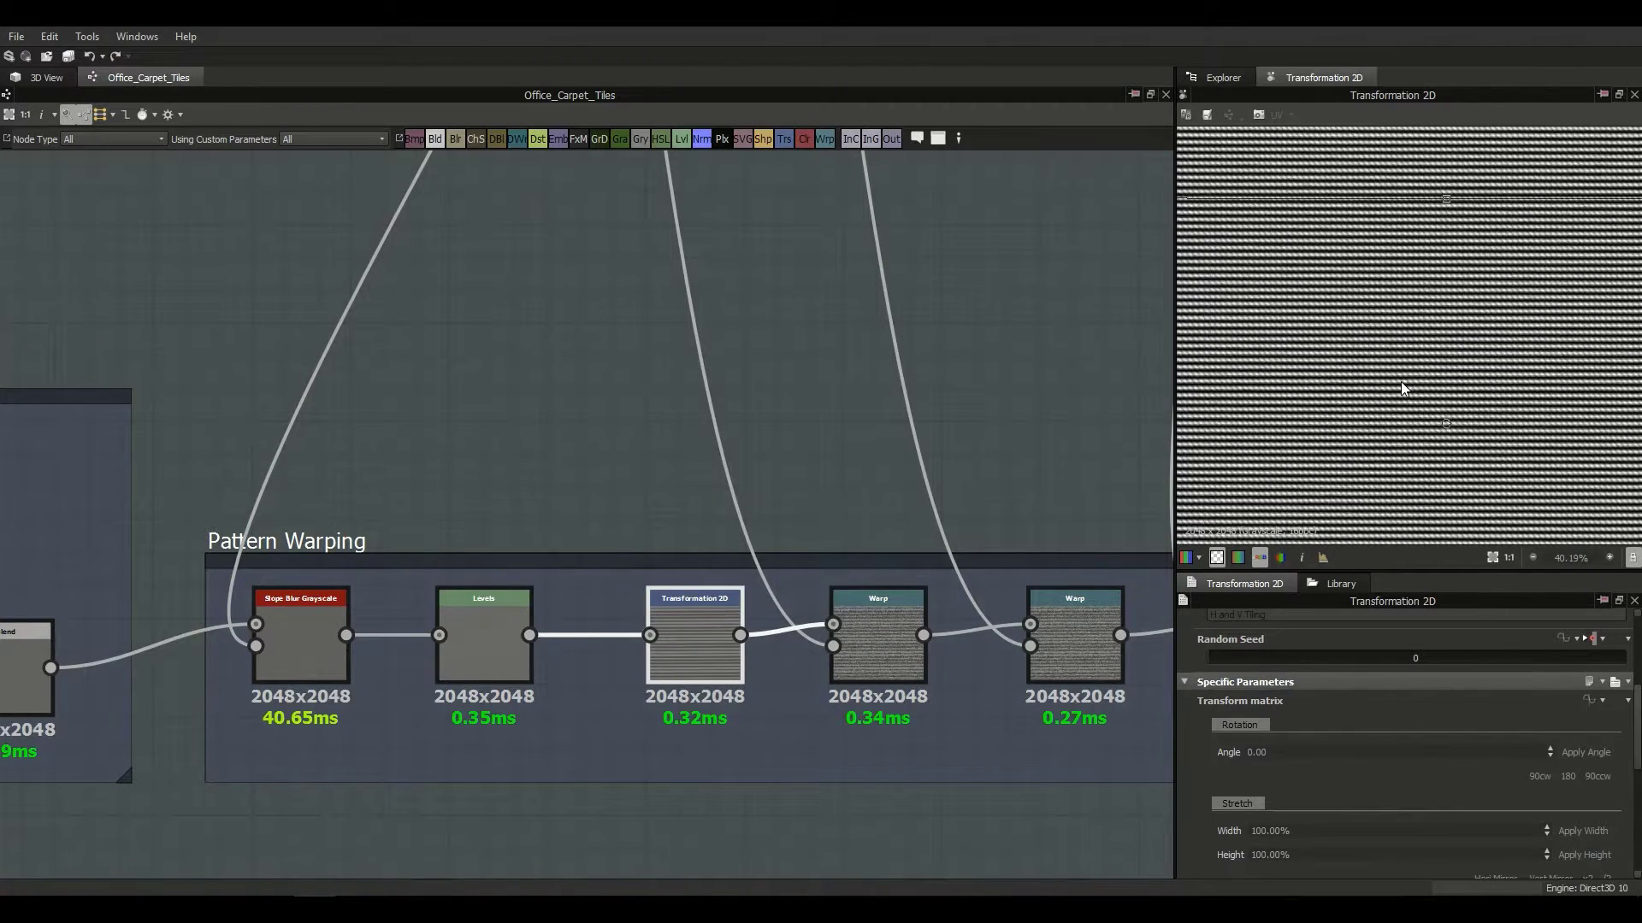
scroll(1402, 386, up, 2)
scroll(1402, 387, down, 3)
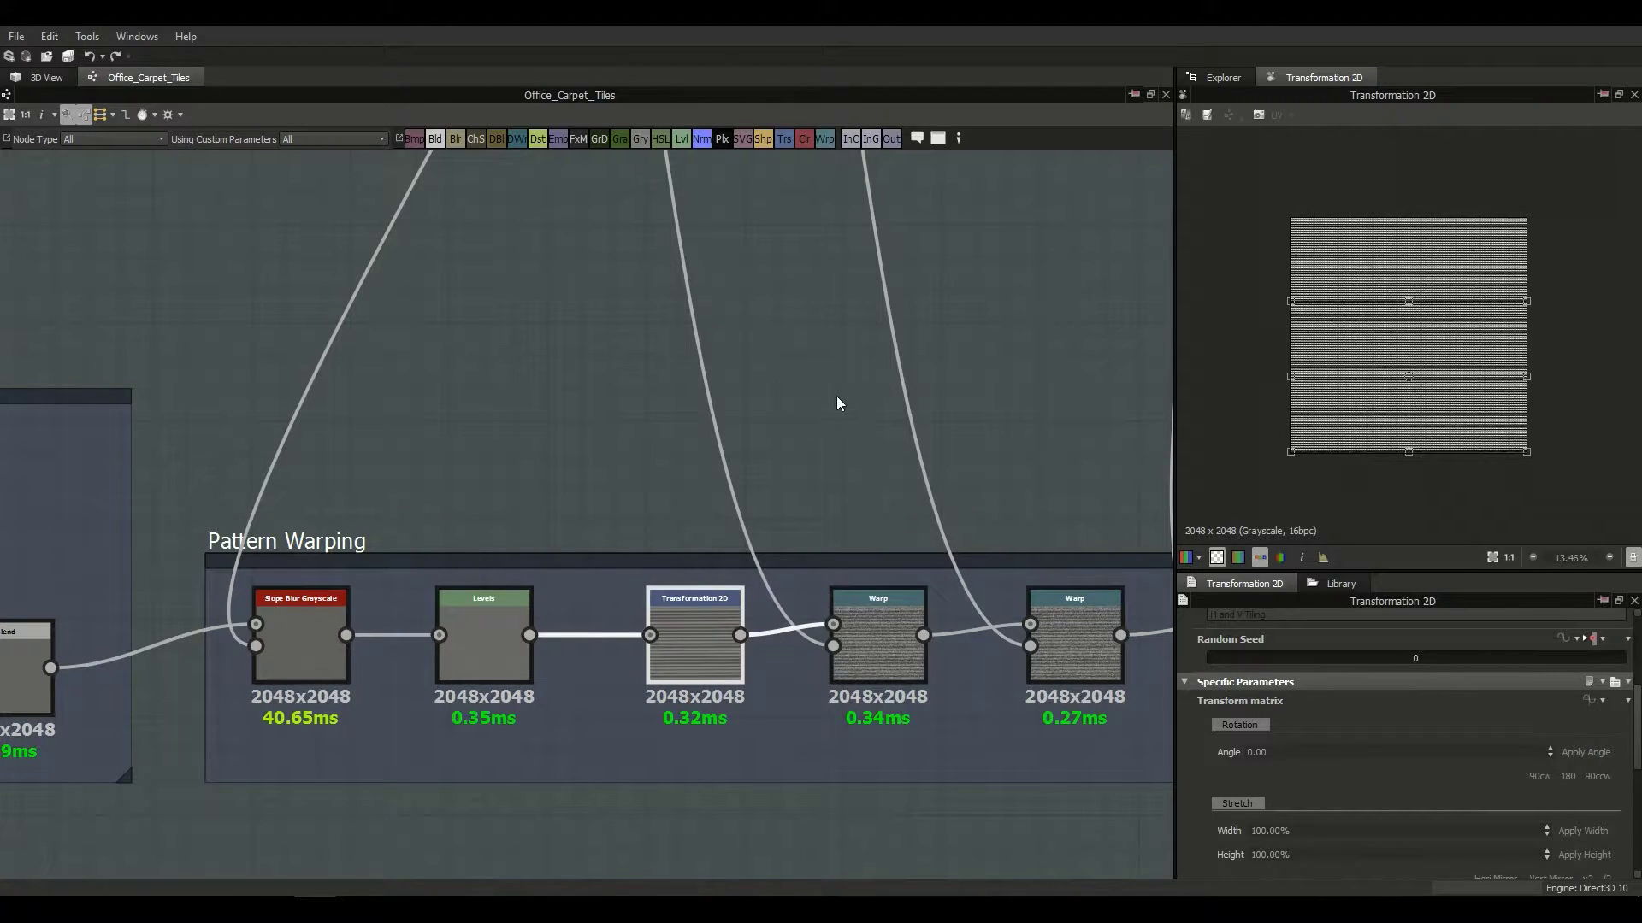
Step: Preview the first Warp node in the Pattern Warping group and examine how it distorts the fiber rows
middle_drag(838, 403, 887, 627)
scroll(887, 627, down, 2)
double_click(908, 794)
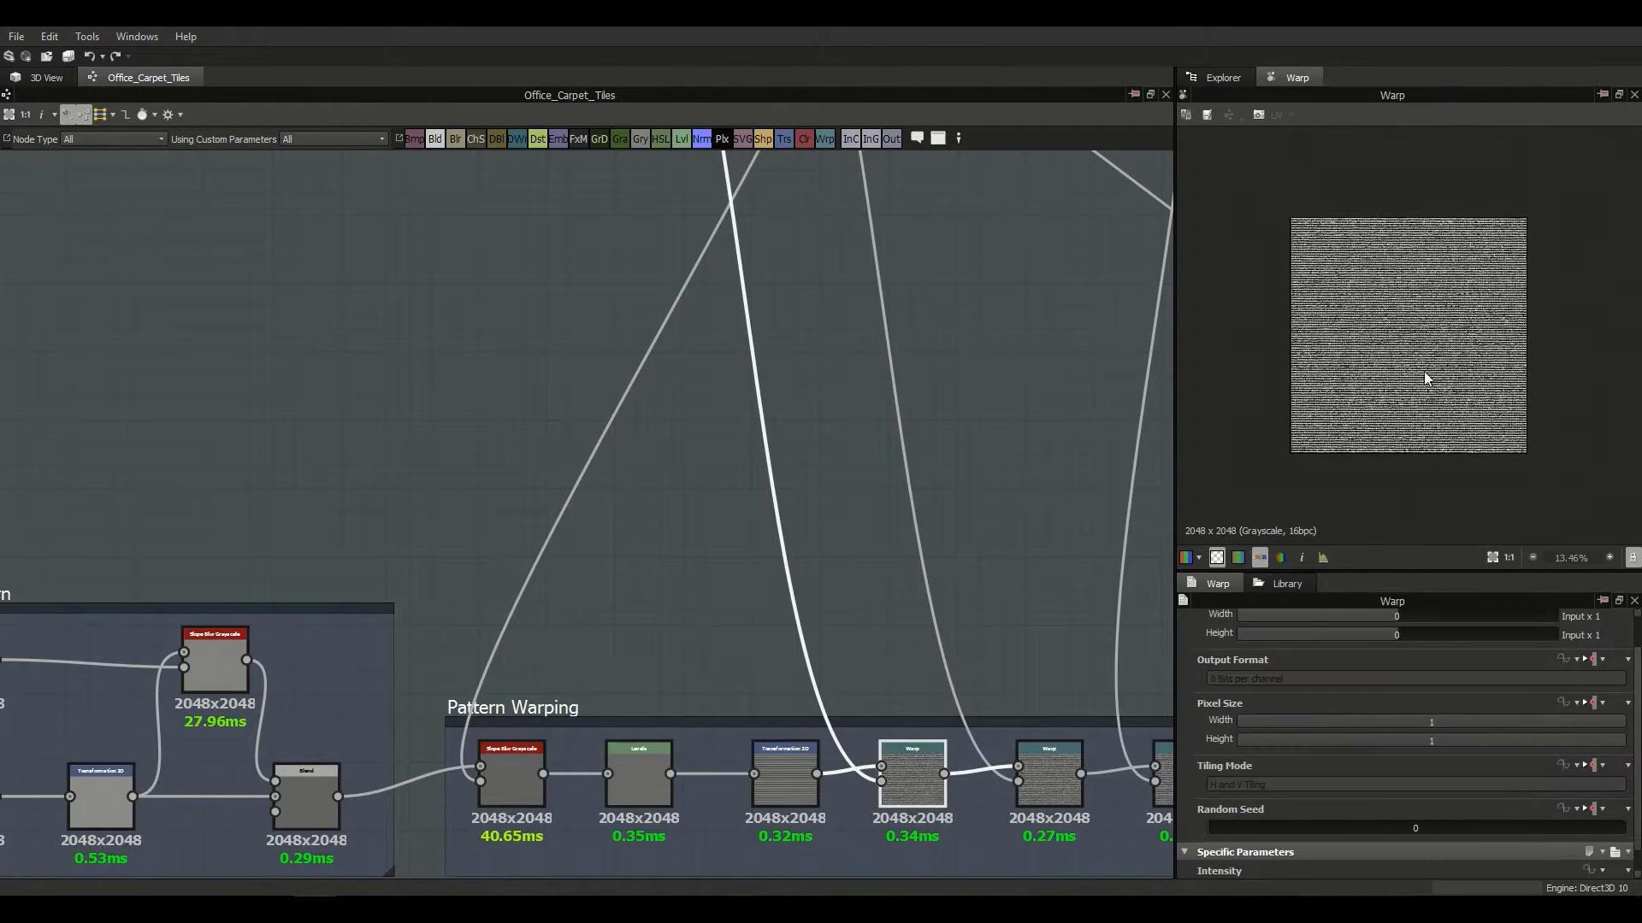
scroll(1409, 381, up, 6)
middle_drag(919, 792, 842, 703)
middle_drag(789, 478, 727, 474)
scroll(751, 710, up, 1)
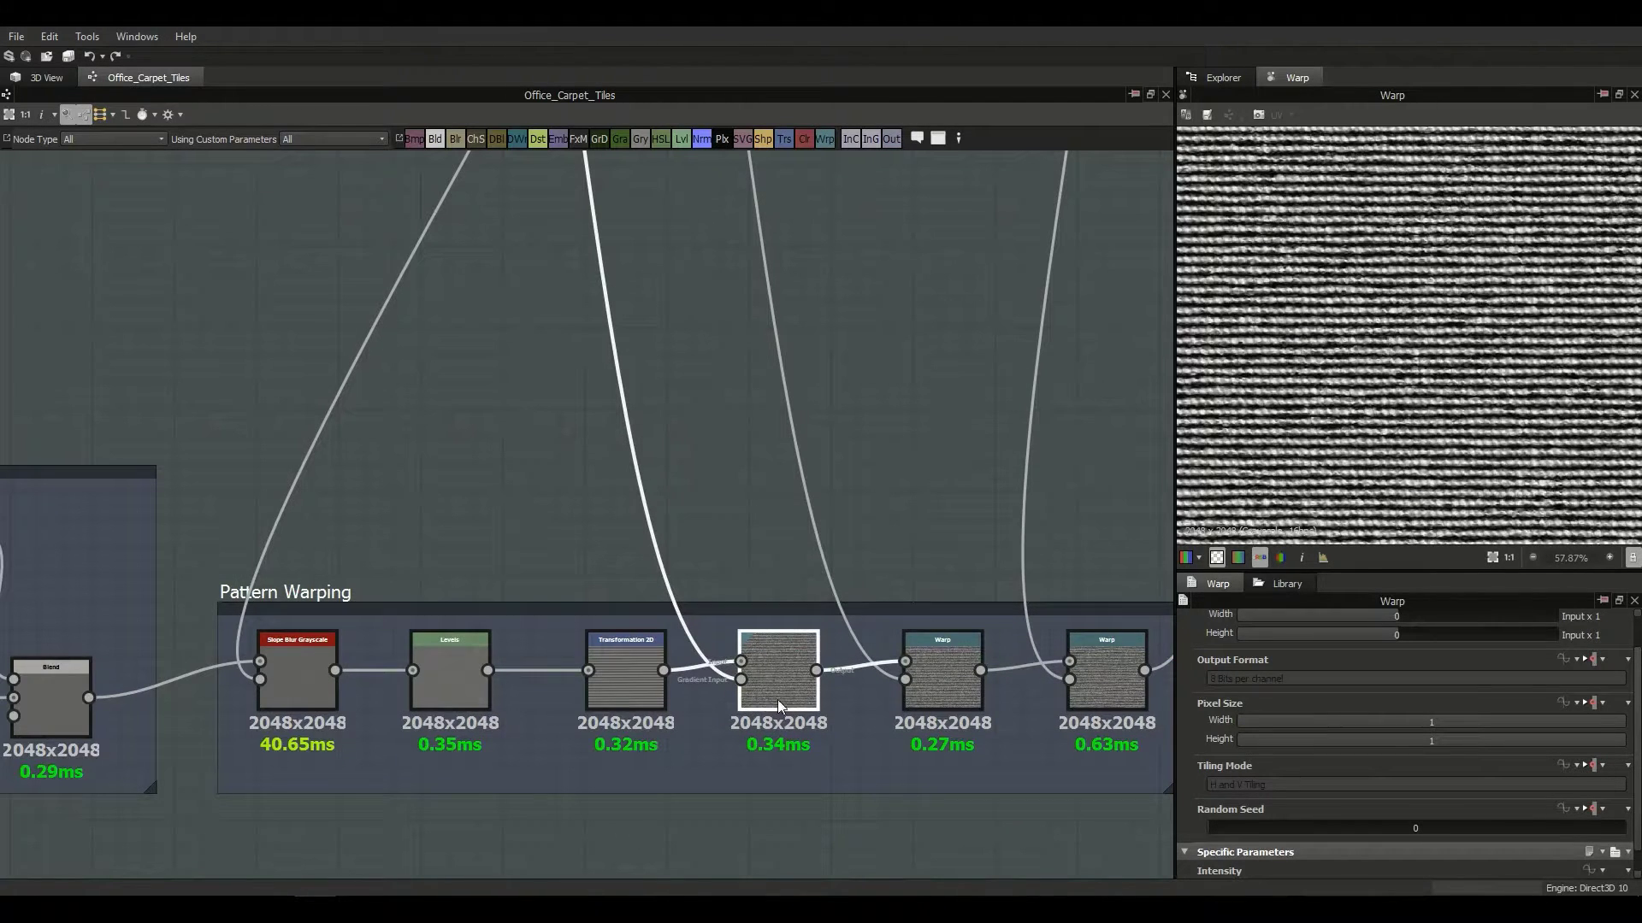
scroll(796, 558, up, 1)
Step: Trace the first Warp node's gradient input toward the Noise group and show the node's Intensity parameter
middle_drag(796, 558, 854, 766)
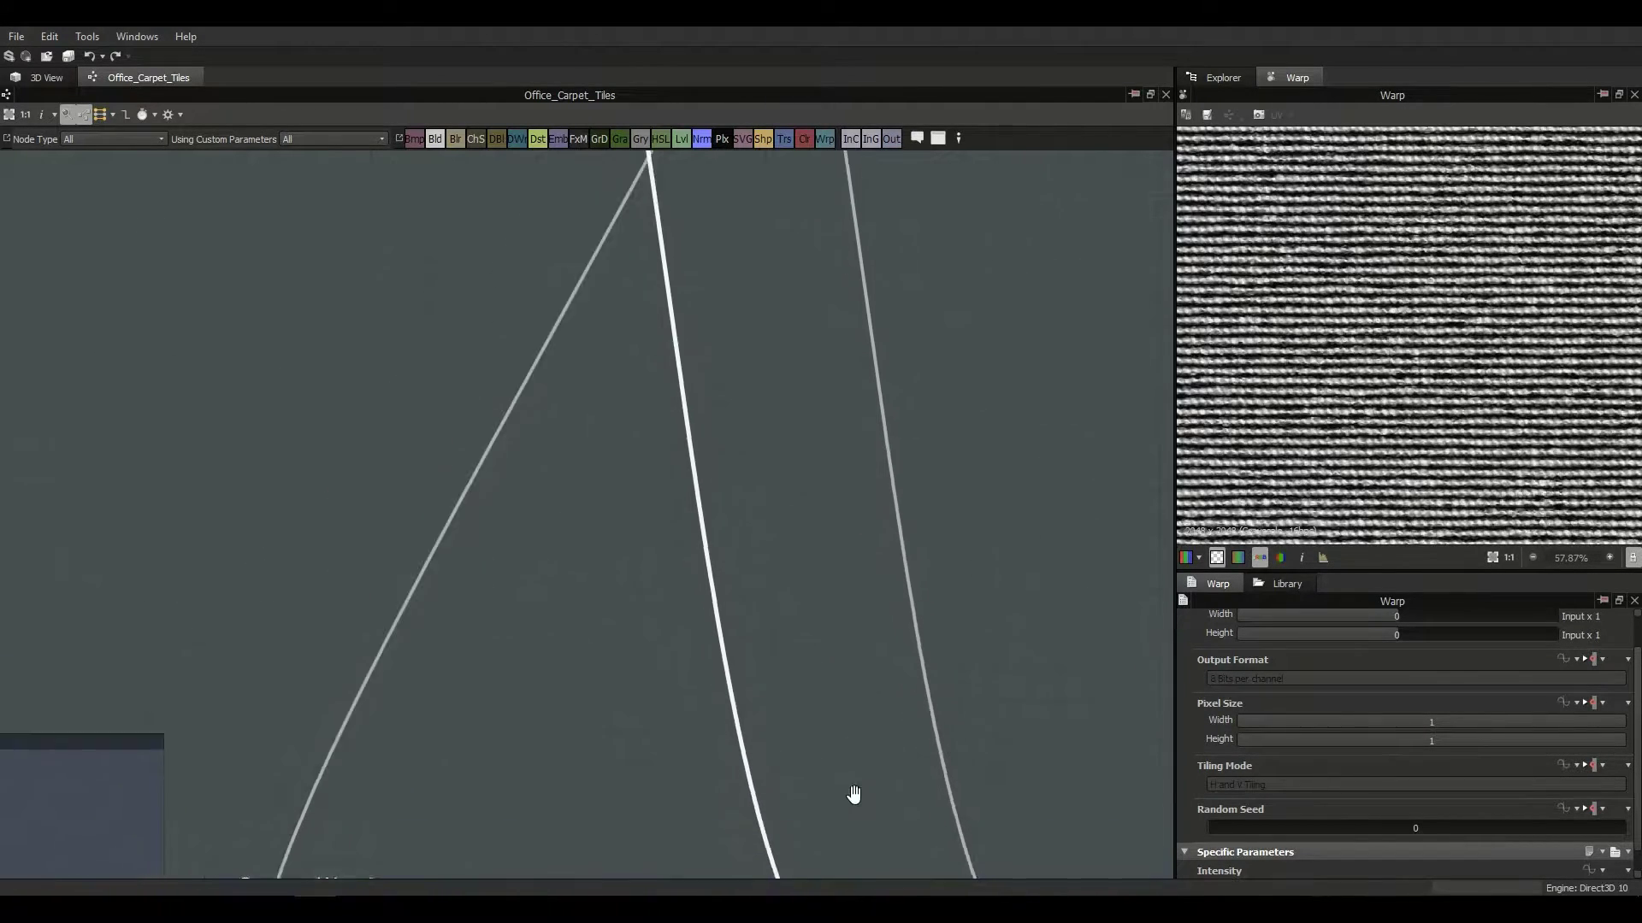
mouse_move(678, 323)
middle_down()
mouse_move(701, 616)
mouse_move(489, 183)
middle_up()
middle_drag(822, 764, 585, 282)
middle_drag(651, 843, 631, 578)
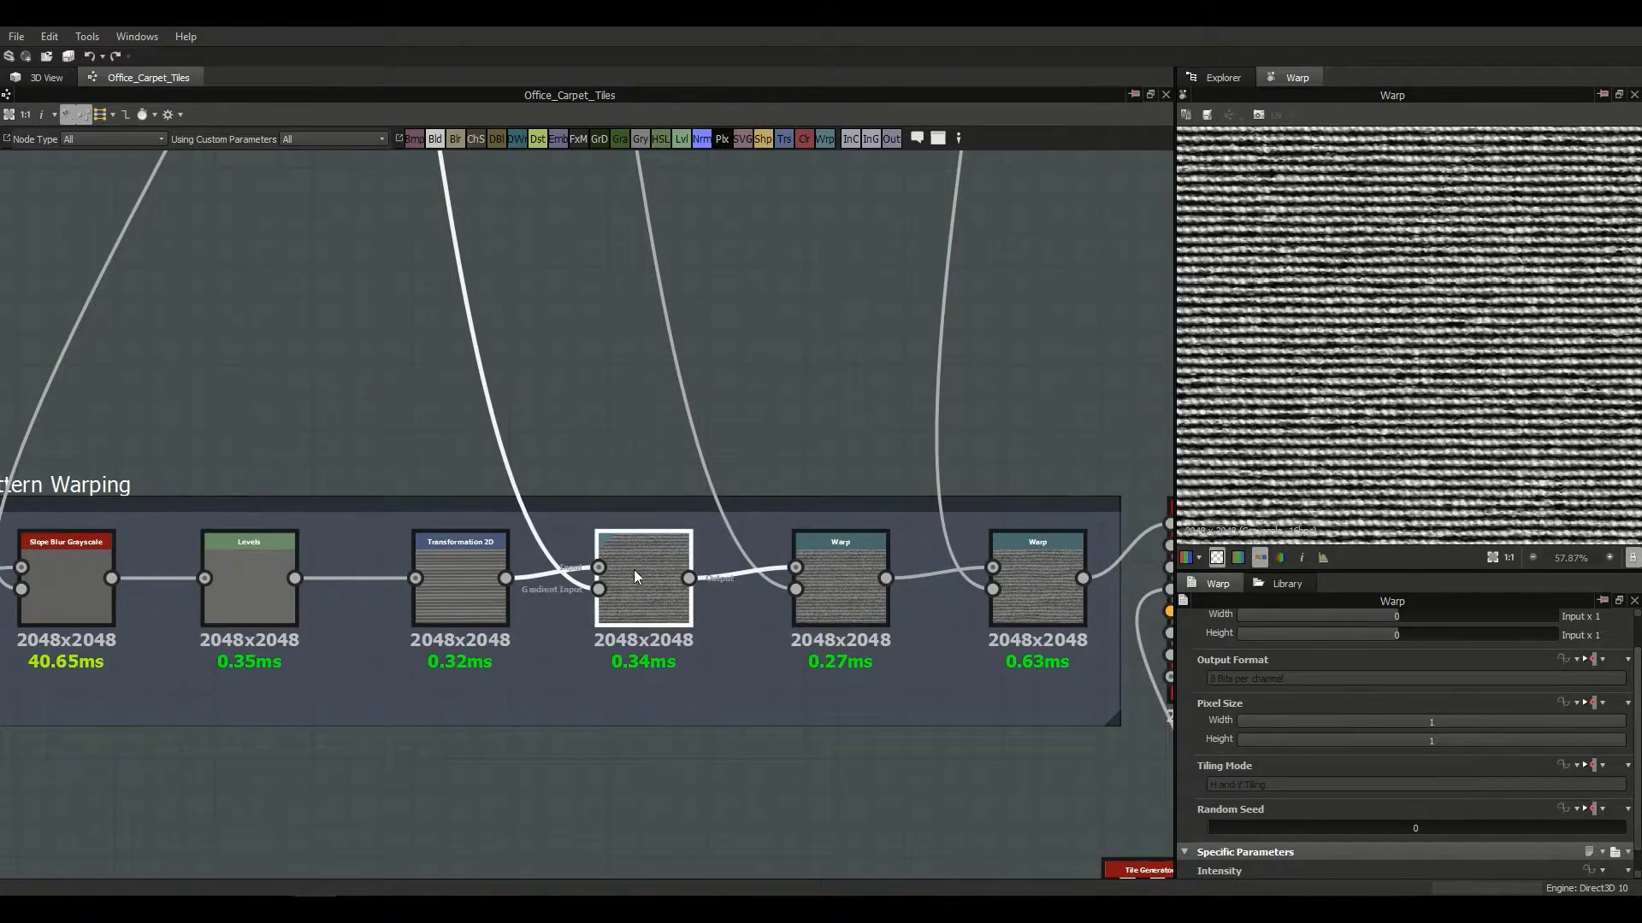
scroll(1233, 760, down, 1)
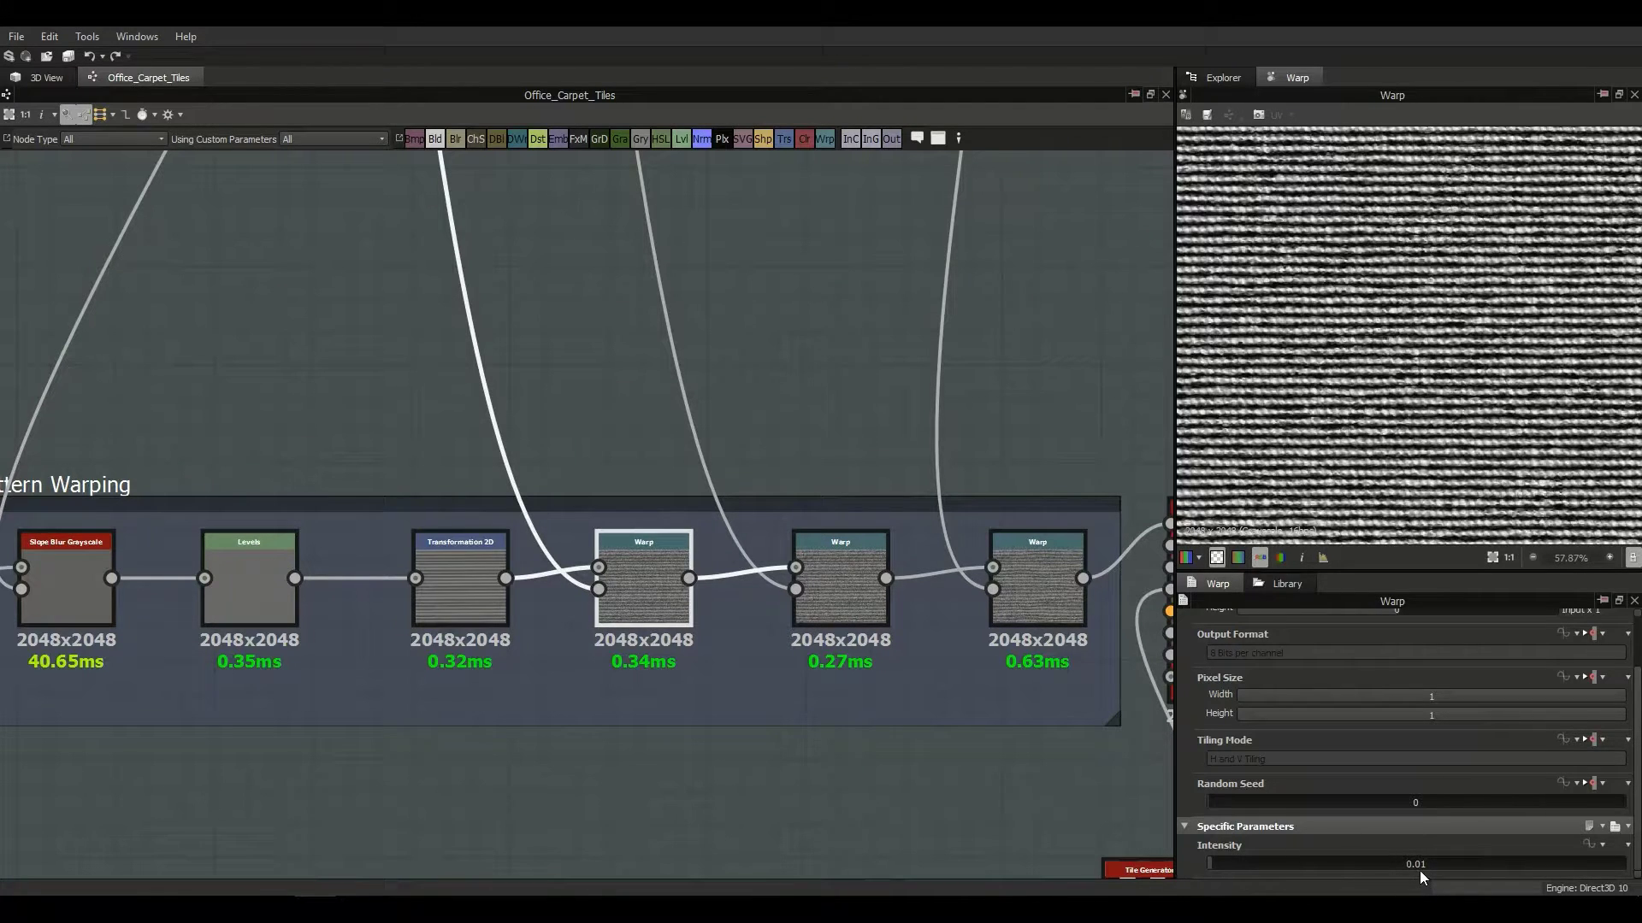
Step: Inspect the second Warp node's Intensity and trace its gradient input to the BnW Spots 2 node in the Noise group
click(840, 614)
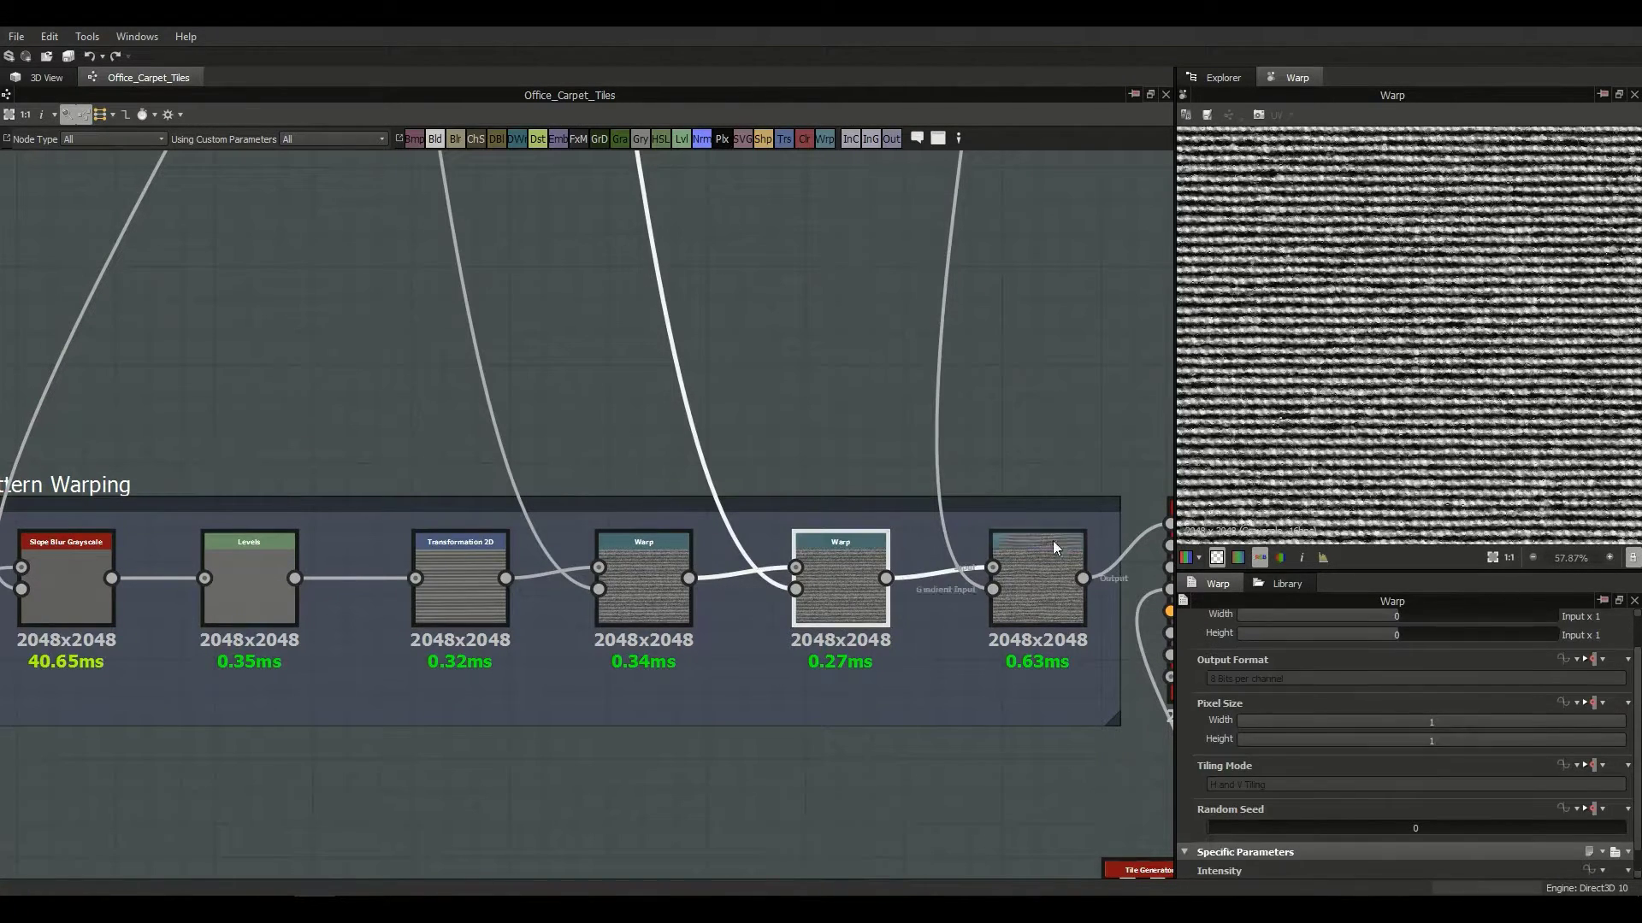
scroll(1377, 835, down, 1)
middle_drag(751, 361, 725, 479)
scroll(726, 472, down, 2)
middle_drag(763, 396, 798, 429)
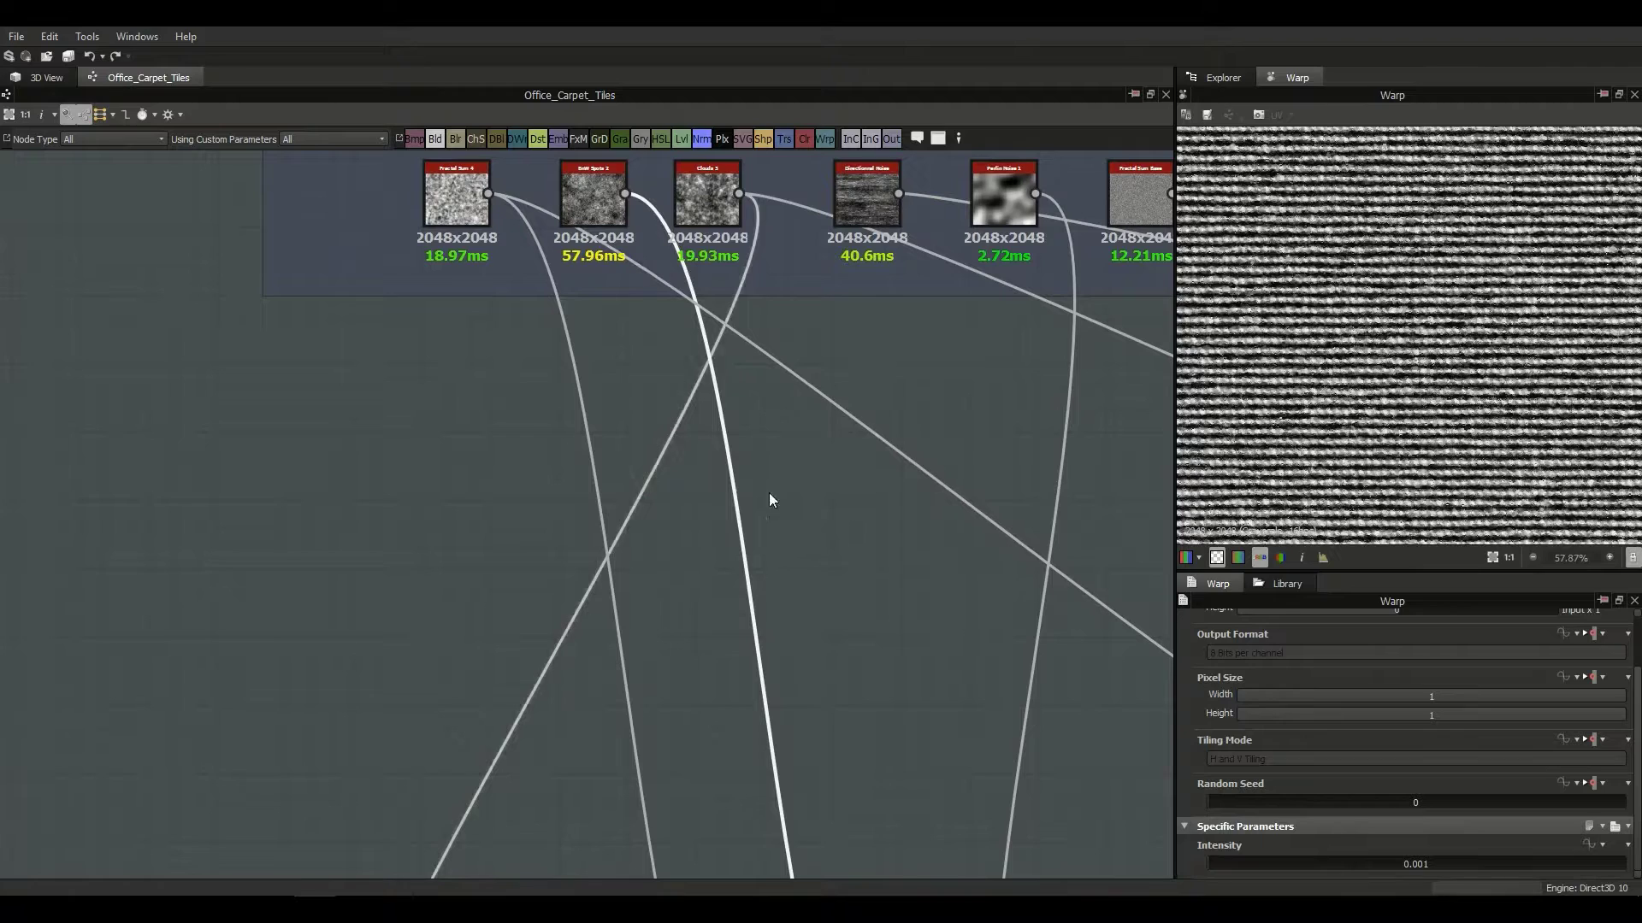
middle_drag(872, 667, 726, 578)
Step: Trace the third Warp node's gradient input to the Perlin Noise node in the Noise group and show the Warp's Intensity
click(787, 680)
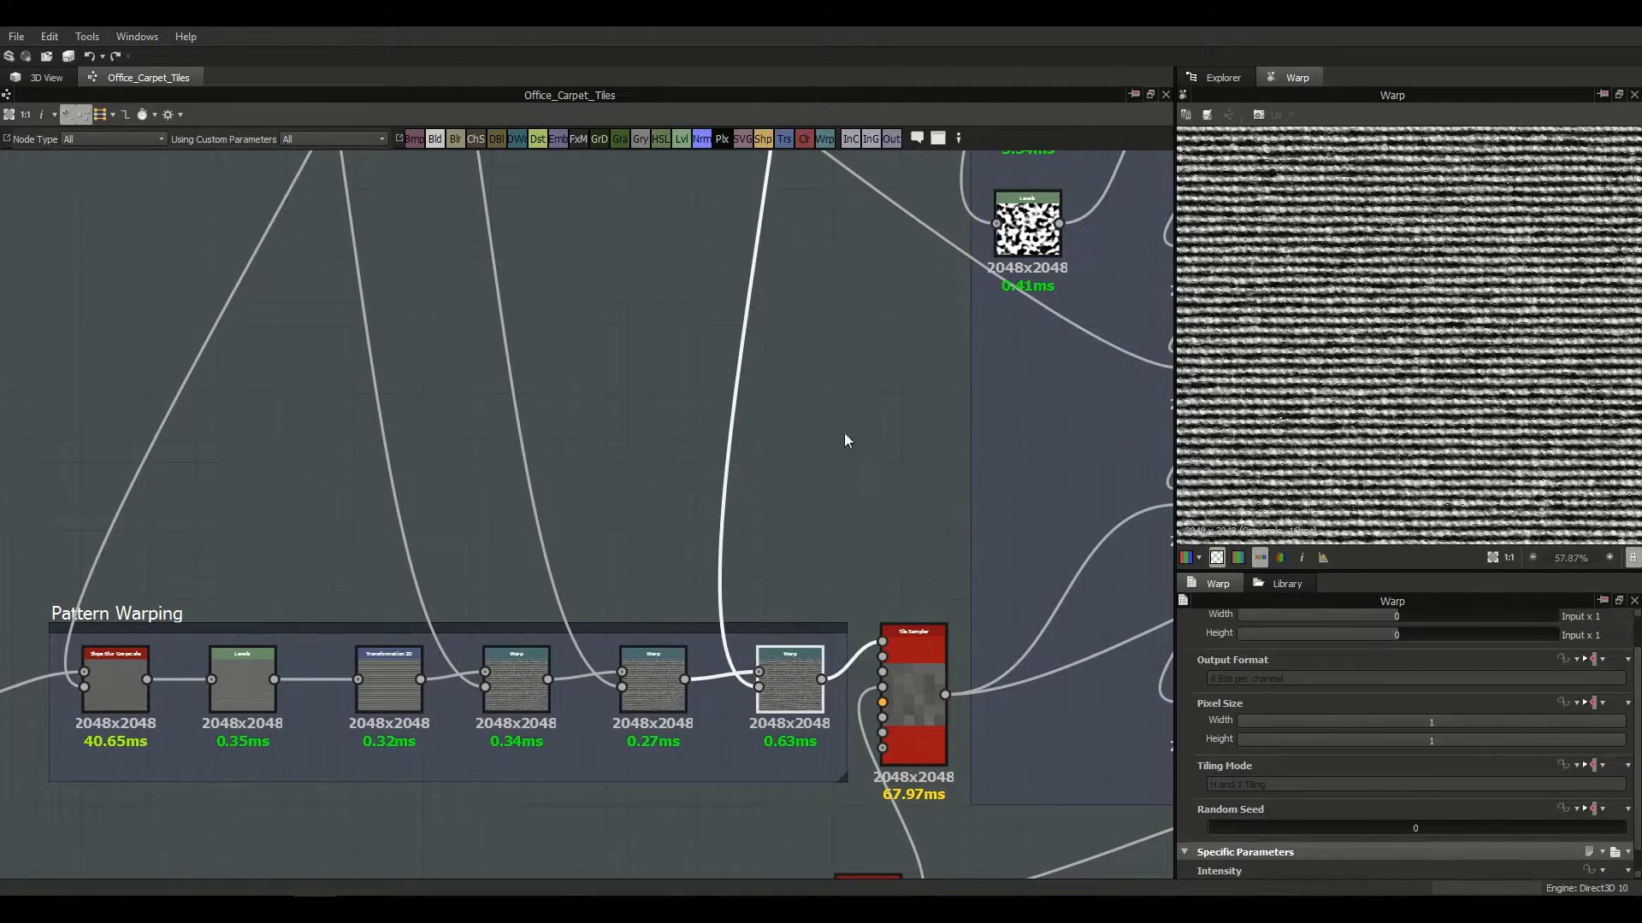
middle_drag(836, 459, 866, 455)
middle_drag(885, 357, 912, 856)
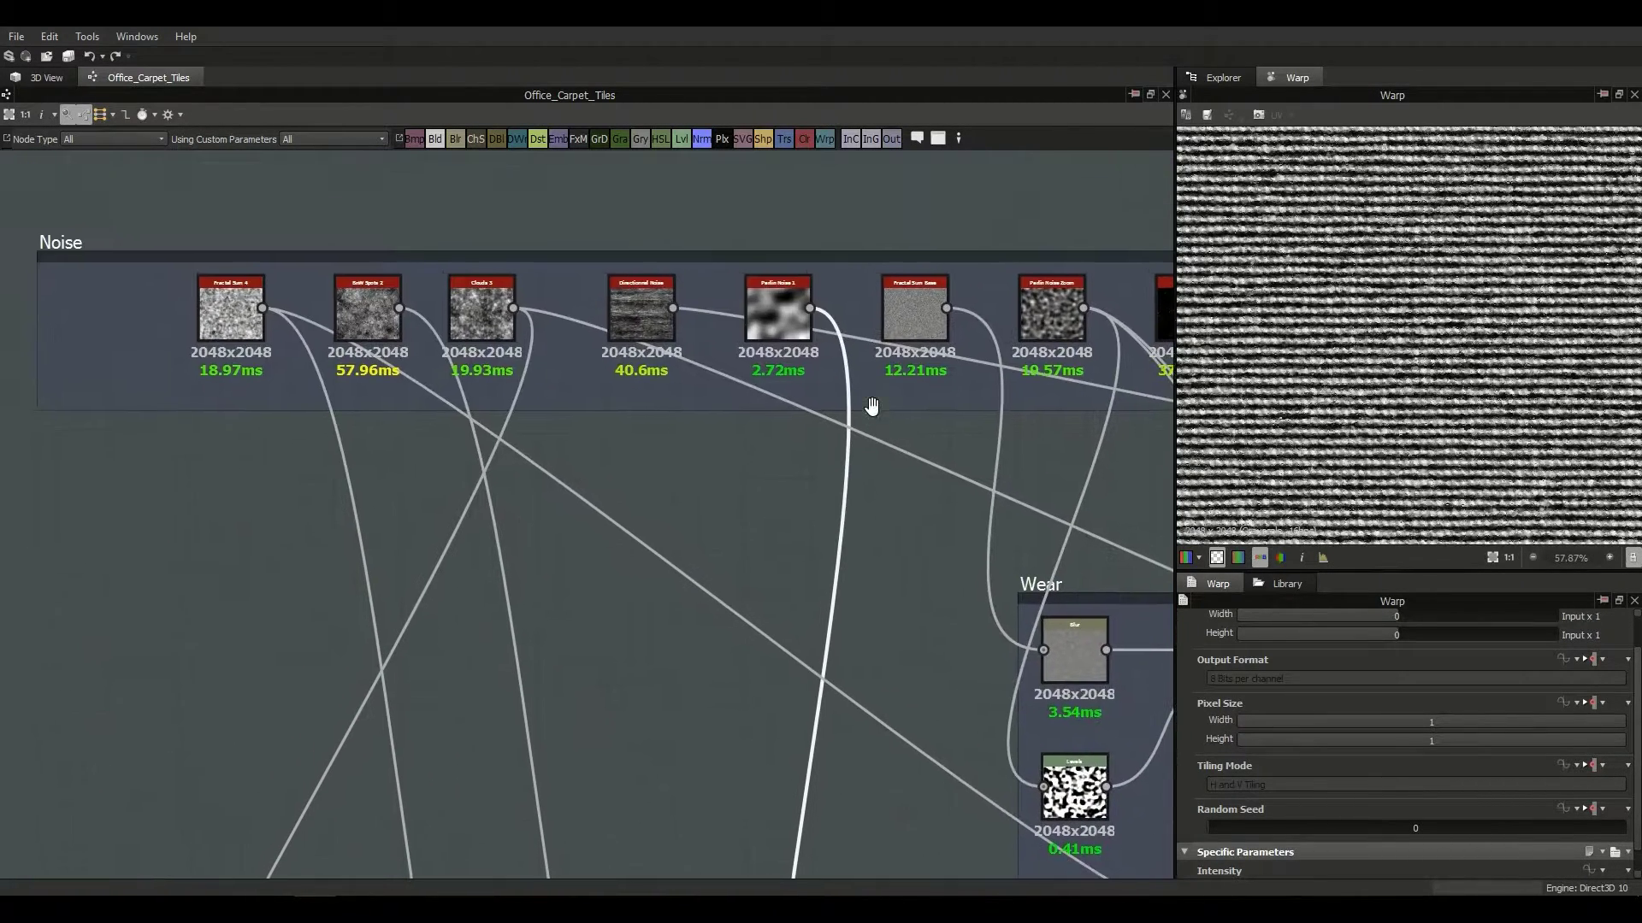
middle_drag(845, 638, 740, 316)
middle_drag(762, 823, 772, 616)
scroll(1373, 762, down, 1)
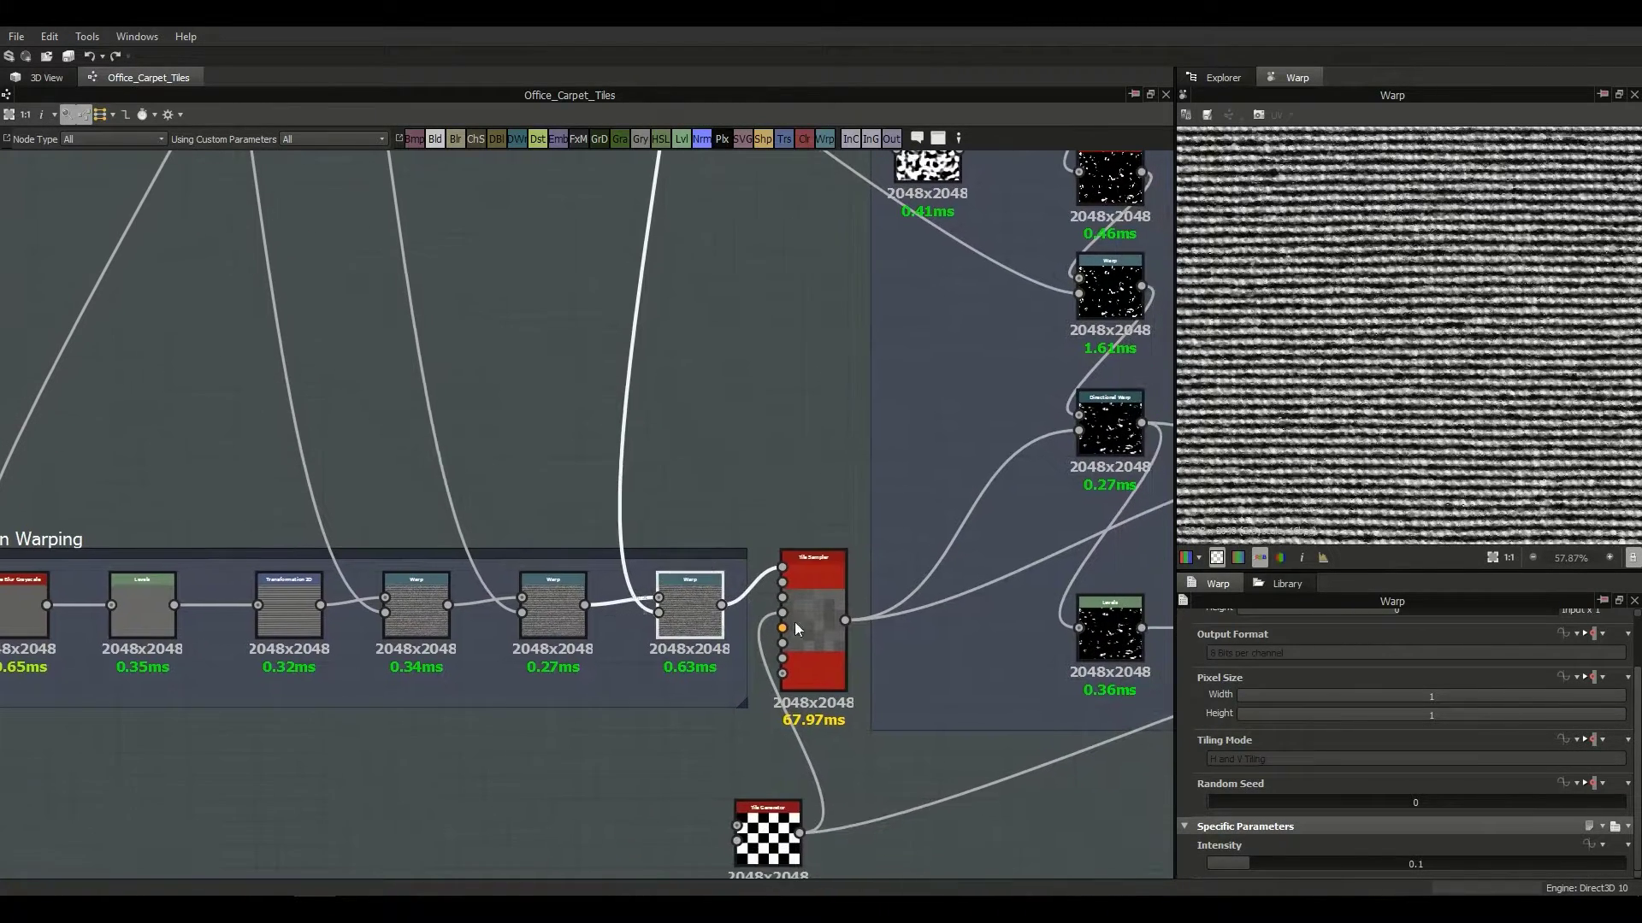
Step: Examine the third Warp node's output both as the full image and close up on the warped fiber rows
scroll(1382, 358, down, 5)
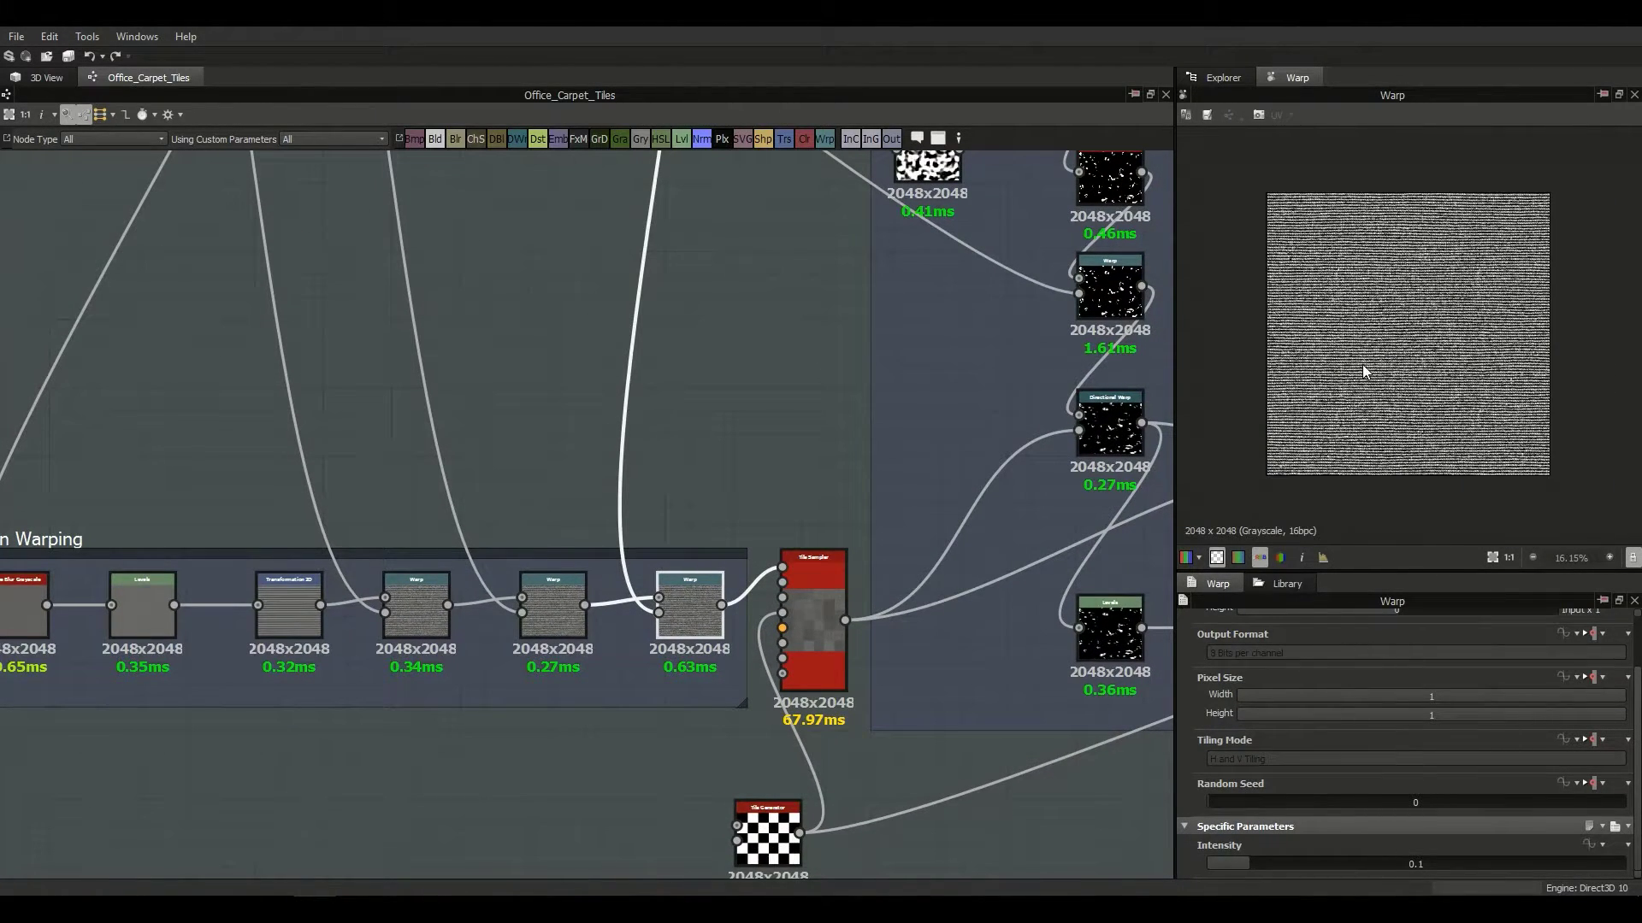
scroll(1394, 372, up, 6)
scroll(1418, 388, up, 1)
scroll(1402, 394, down, 1)
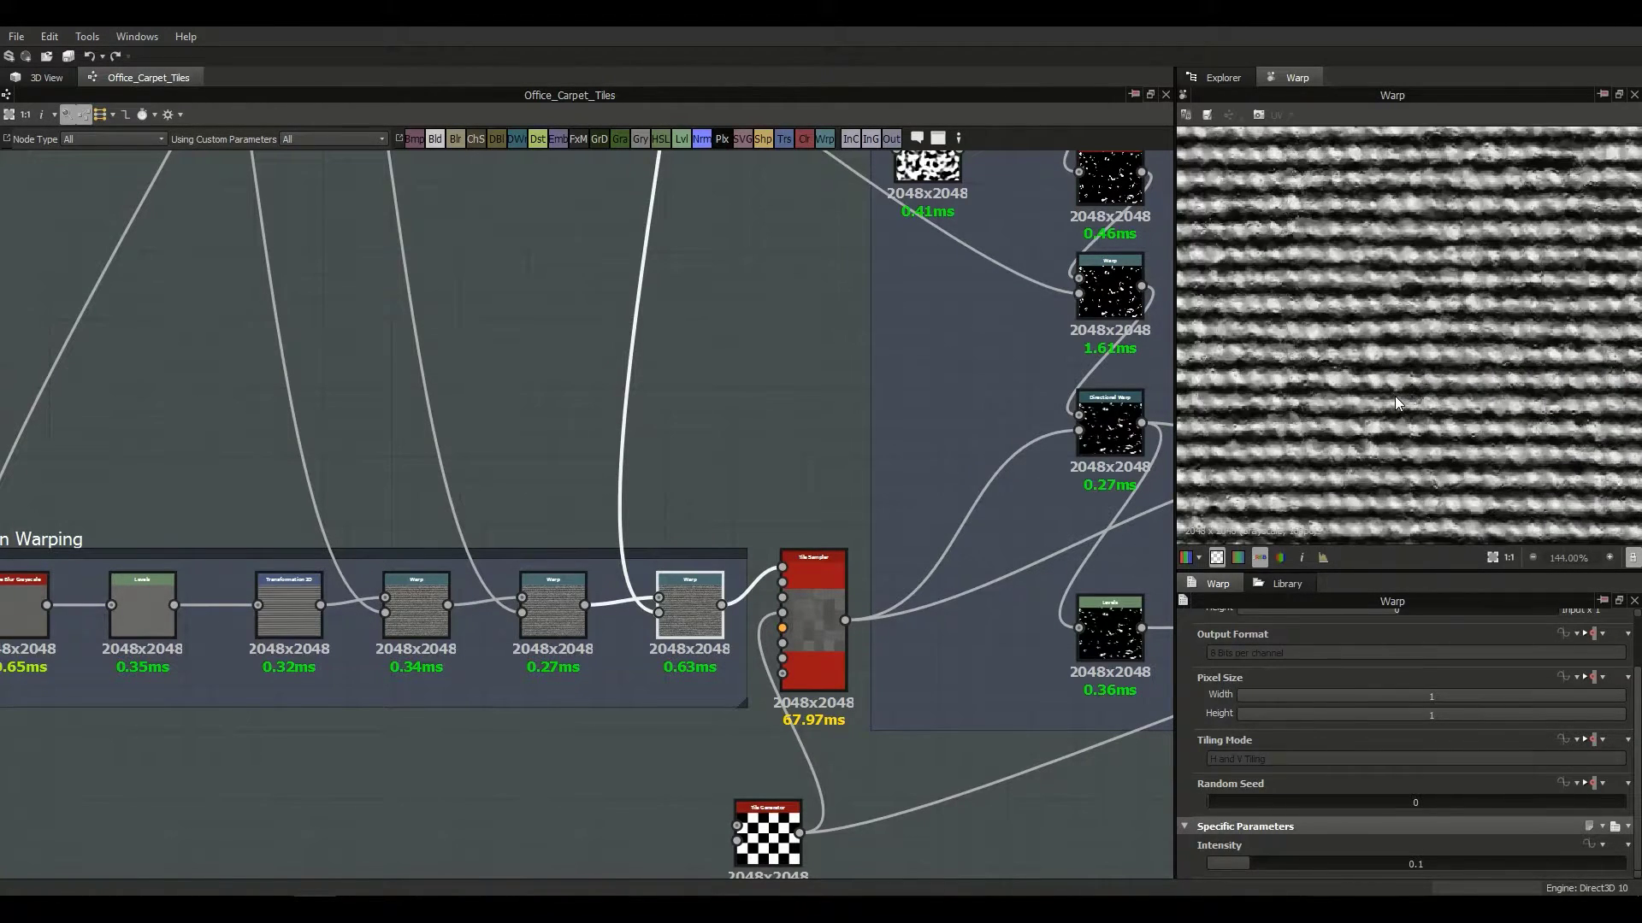
scroll(1368, 393, up, 2)
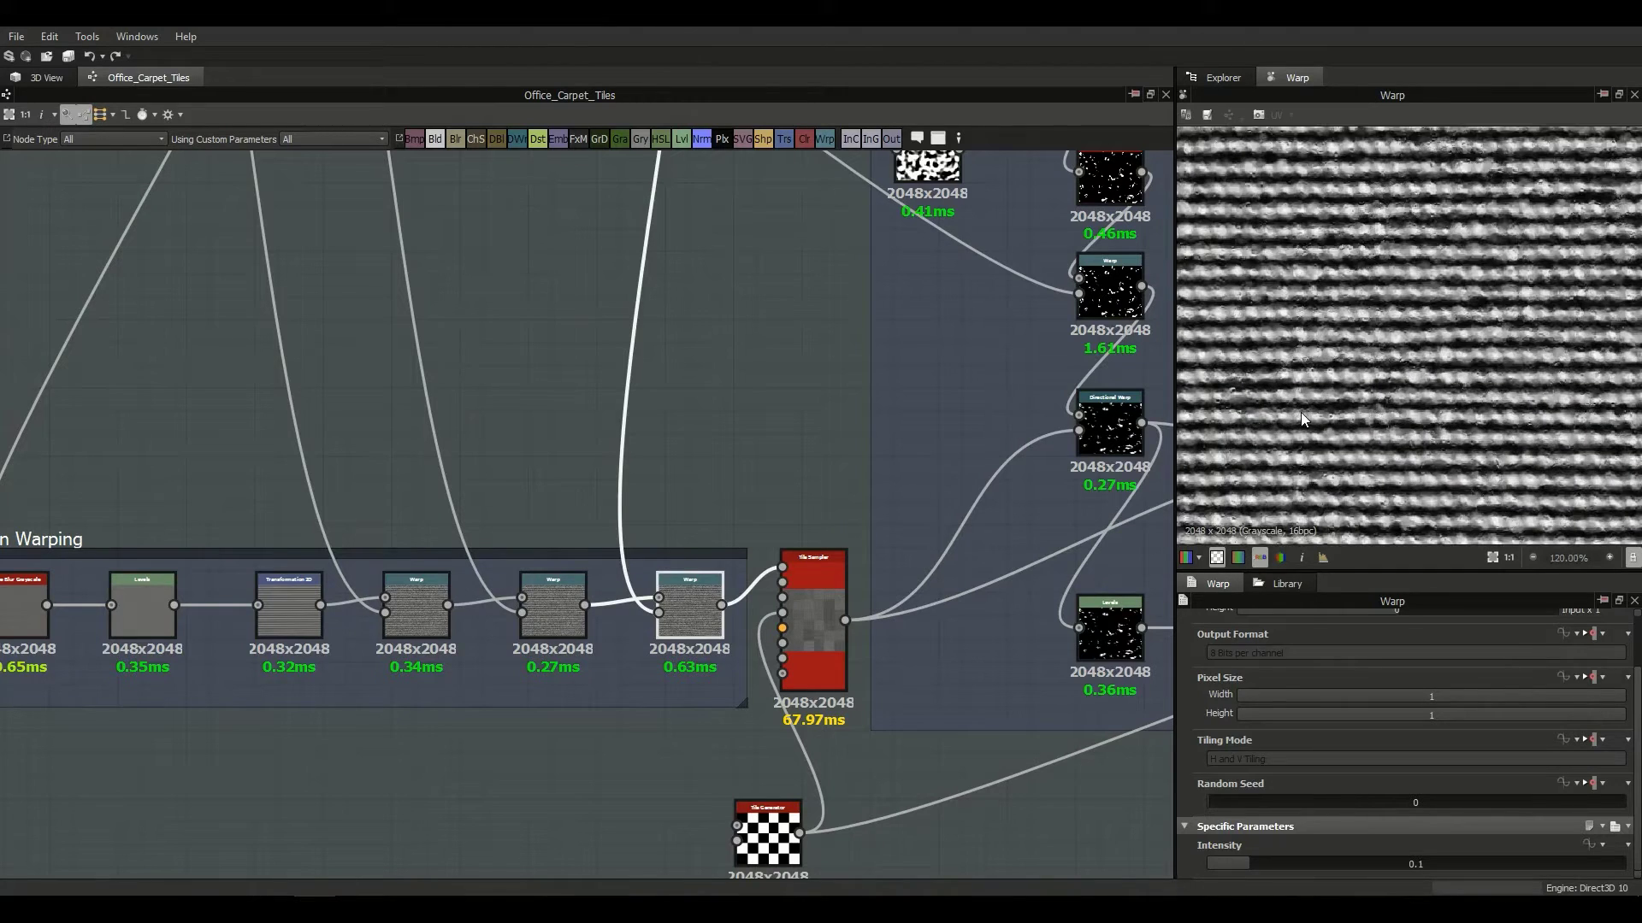
scroll(1291, 415, up, 1)
scroll(1348, 424, up, 1)
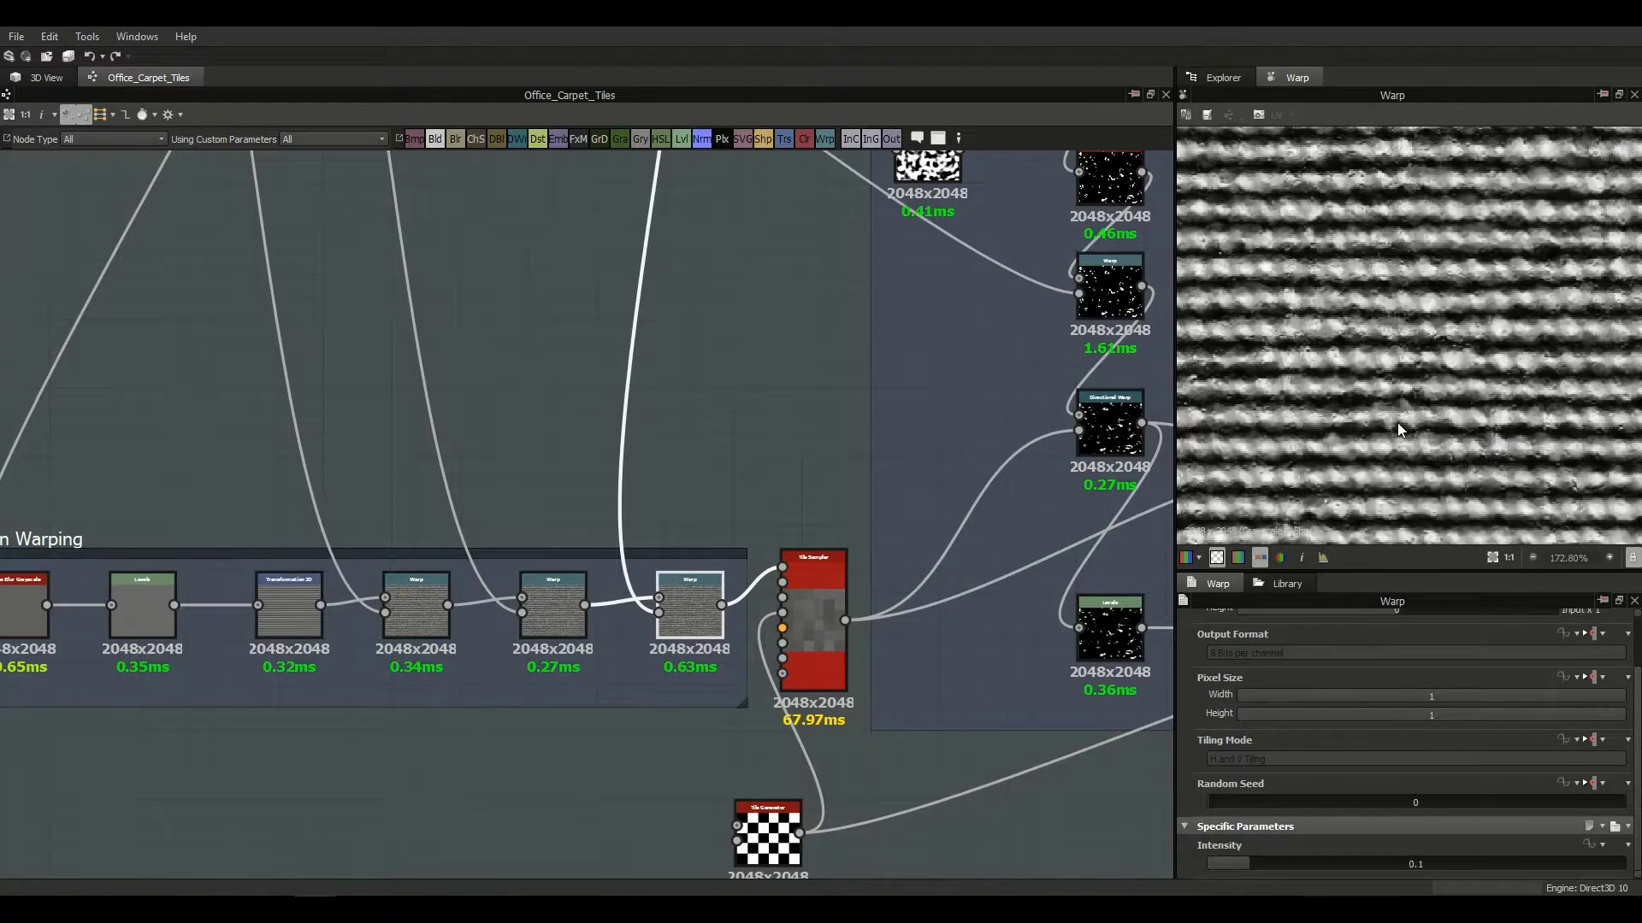
scroll(1394, 405, down, 3)
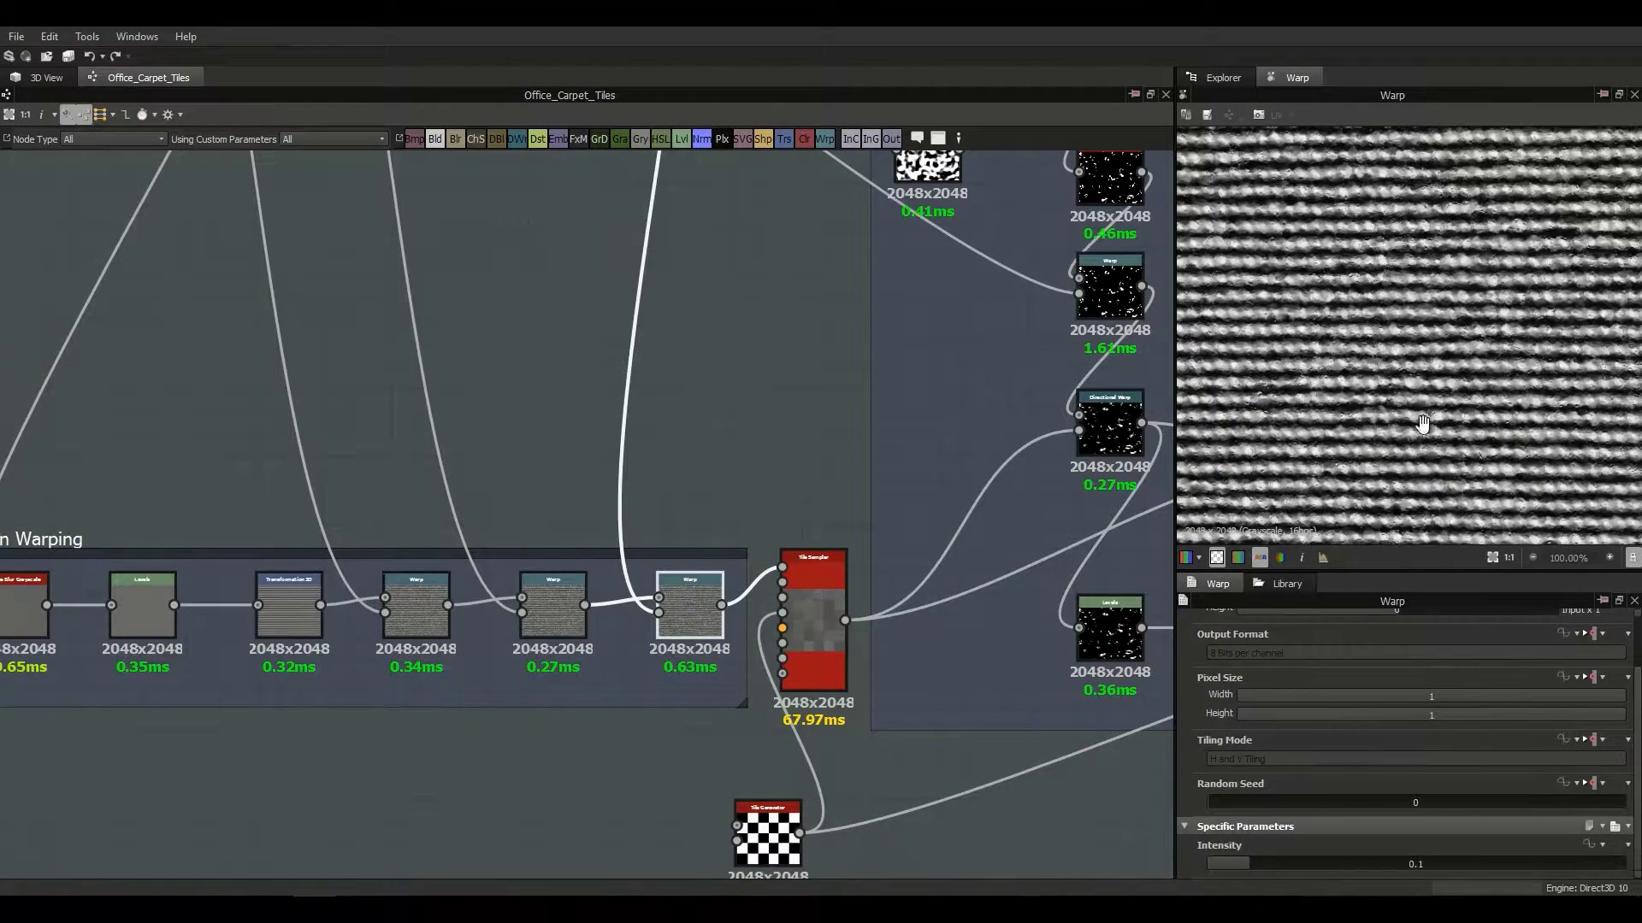
Step: Show the Tile Sampler node's output, following the third Warp node's connection into its pattern input
middle_drag(1429, 419, 1373, 459)
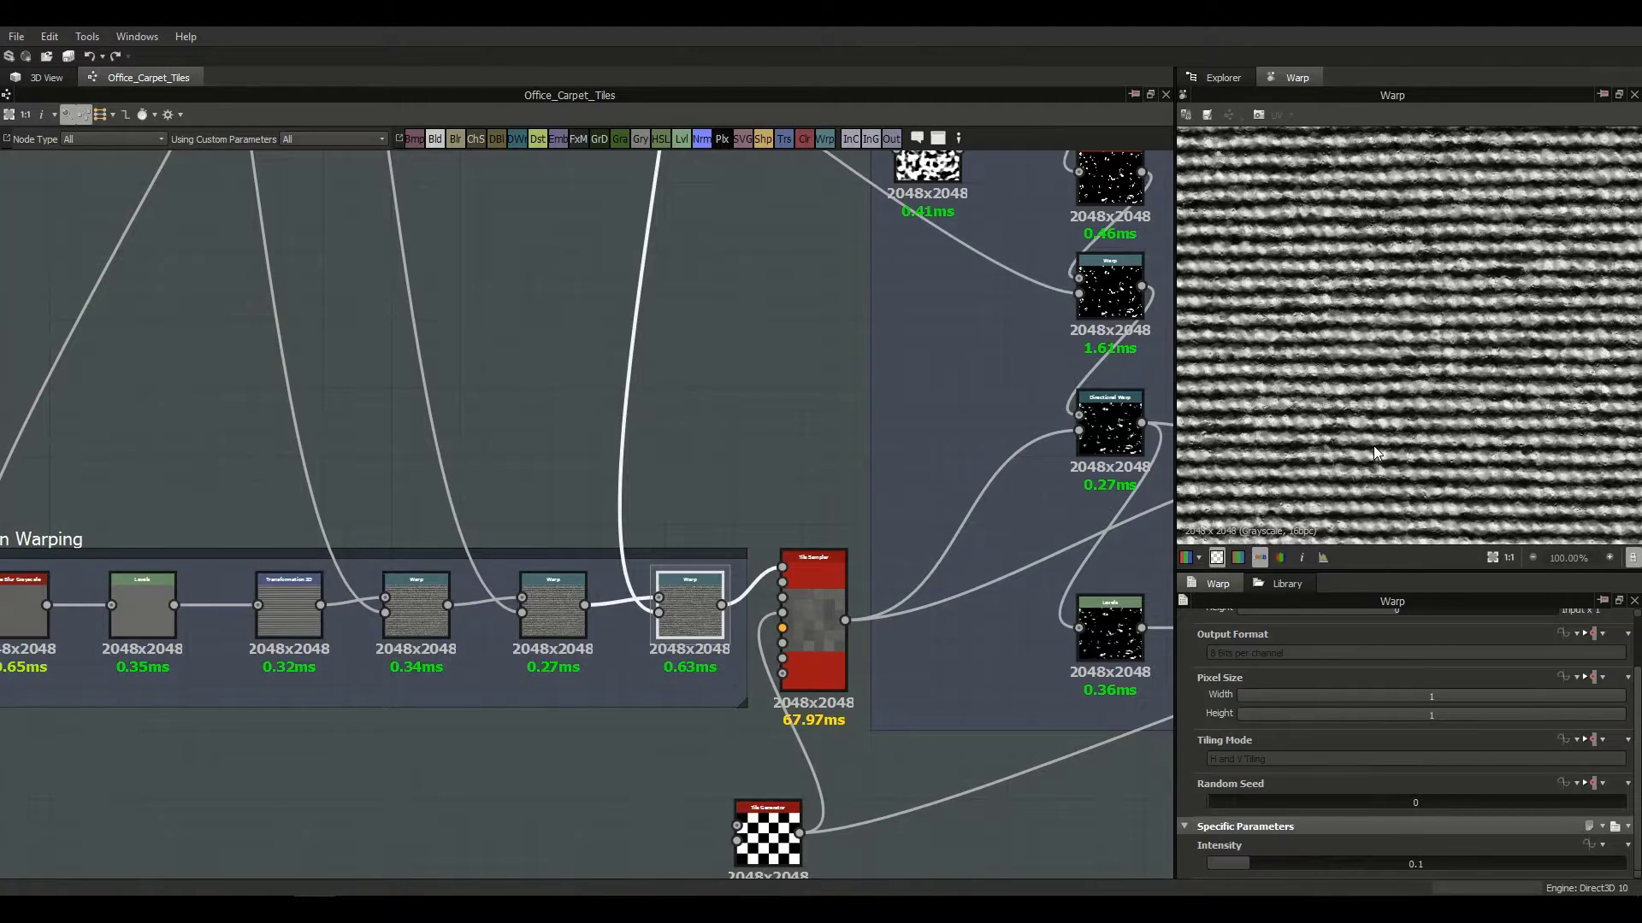
middle_drag(837, 660, 857, 595)
middle_drag(807, 387, 810, 441)
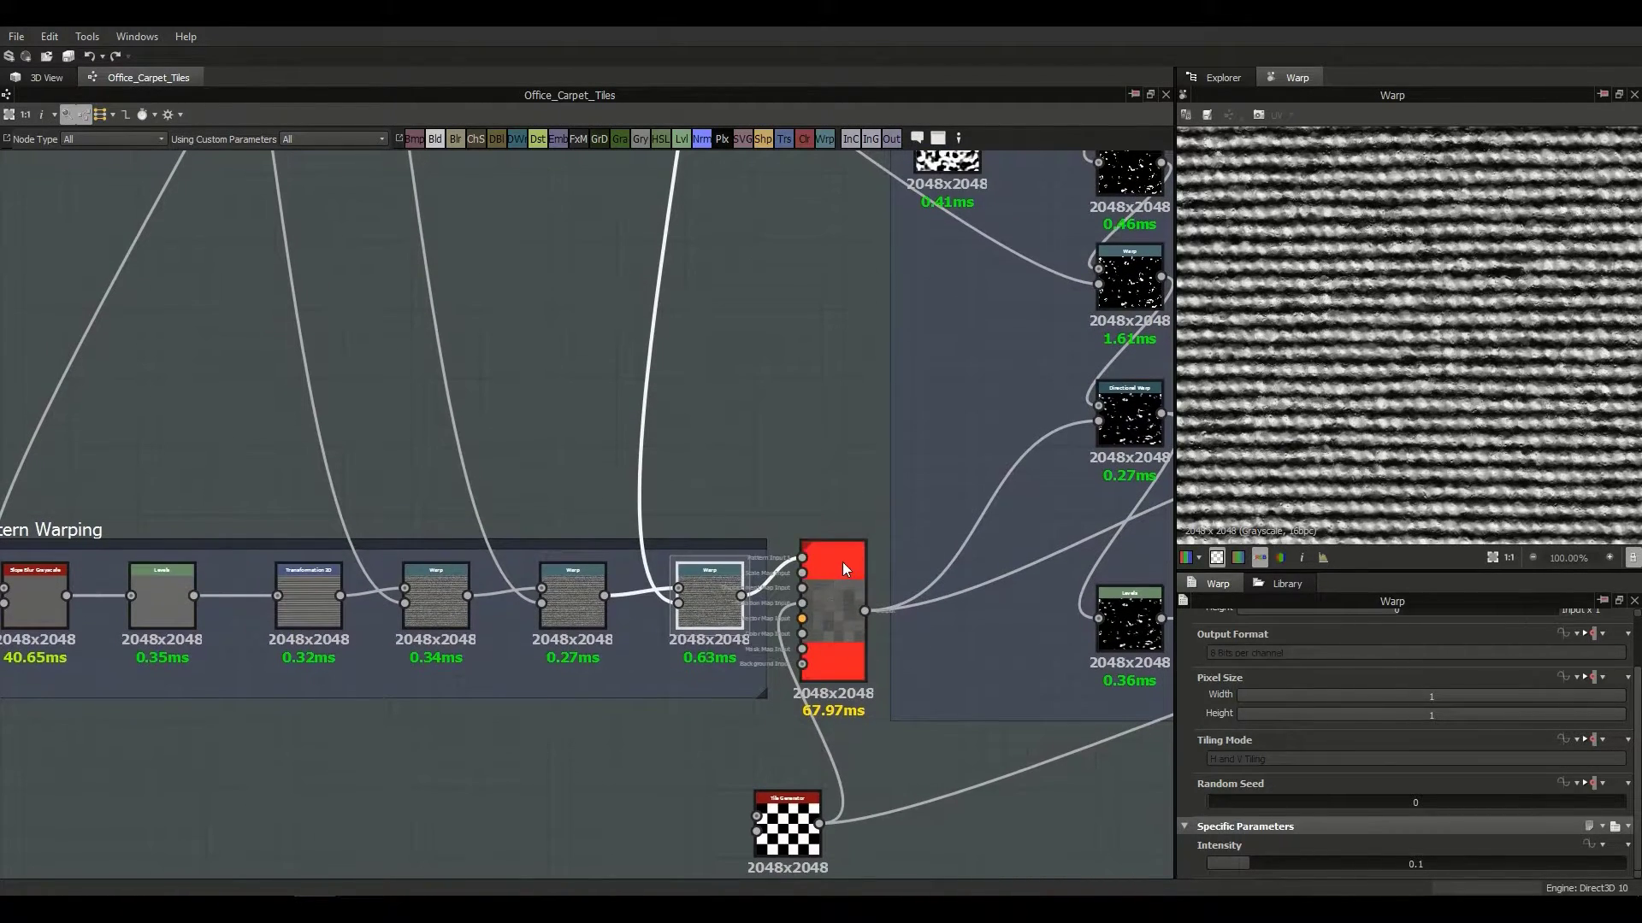
double_click(832, 598)
scroll(1512, 359, up, 5)
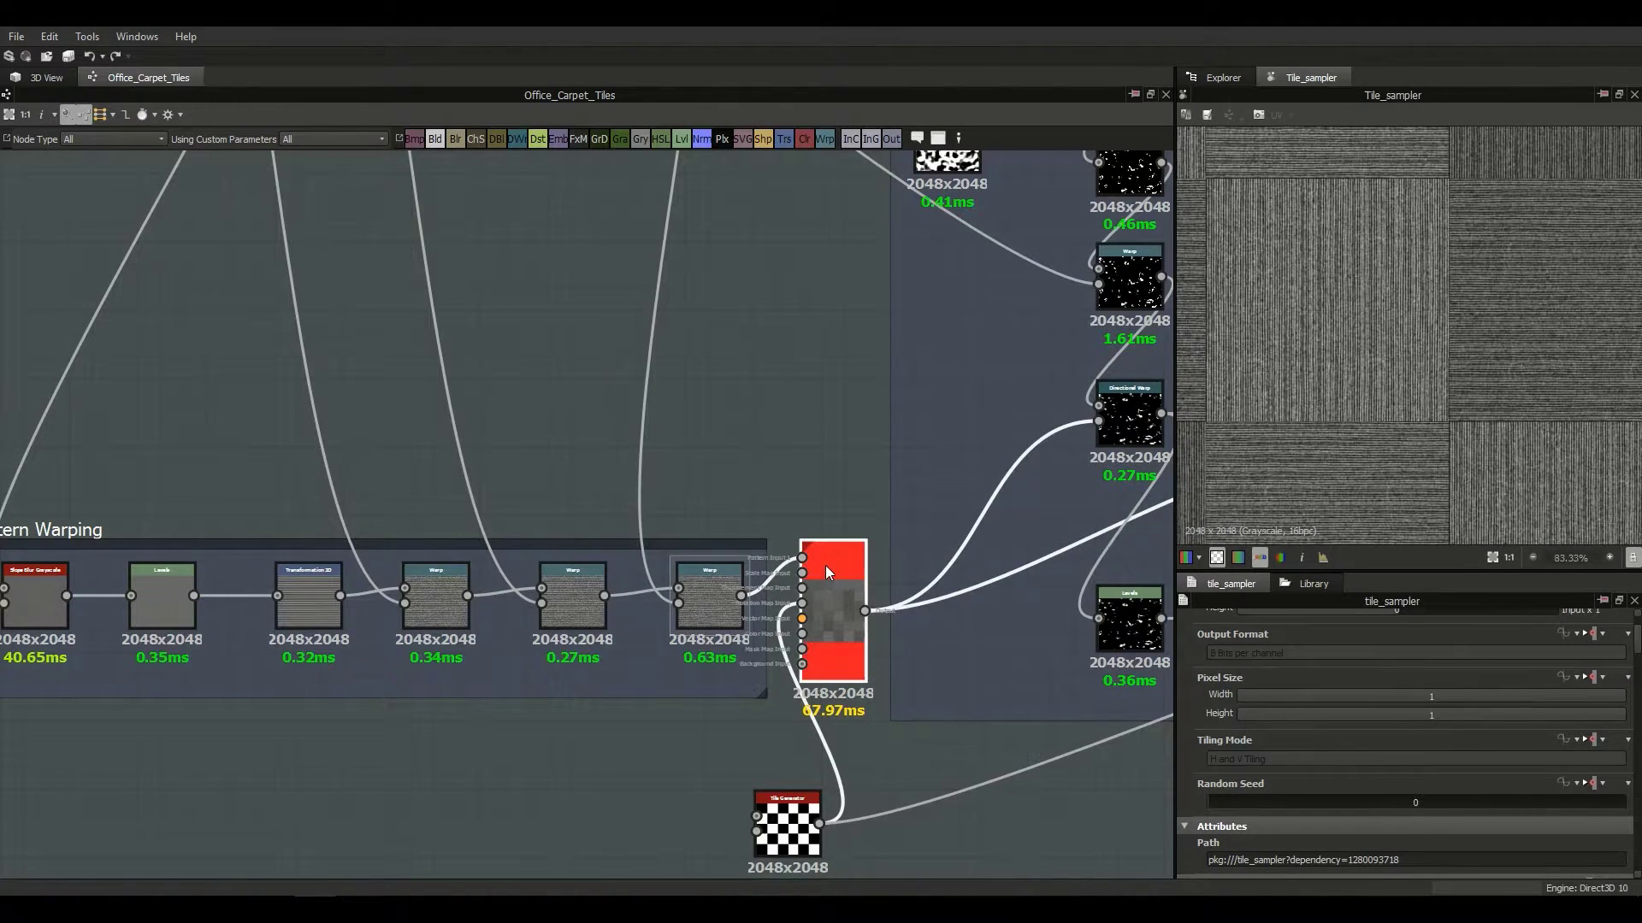
scroll(823, 583, up, 1)
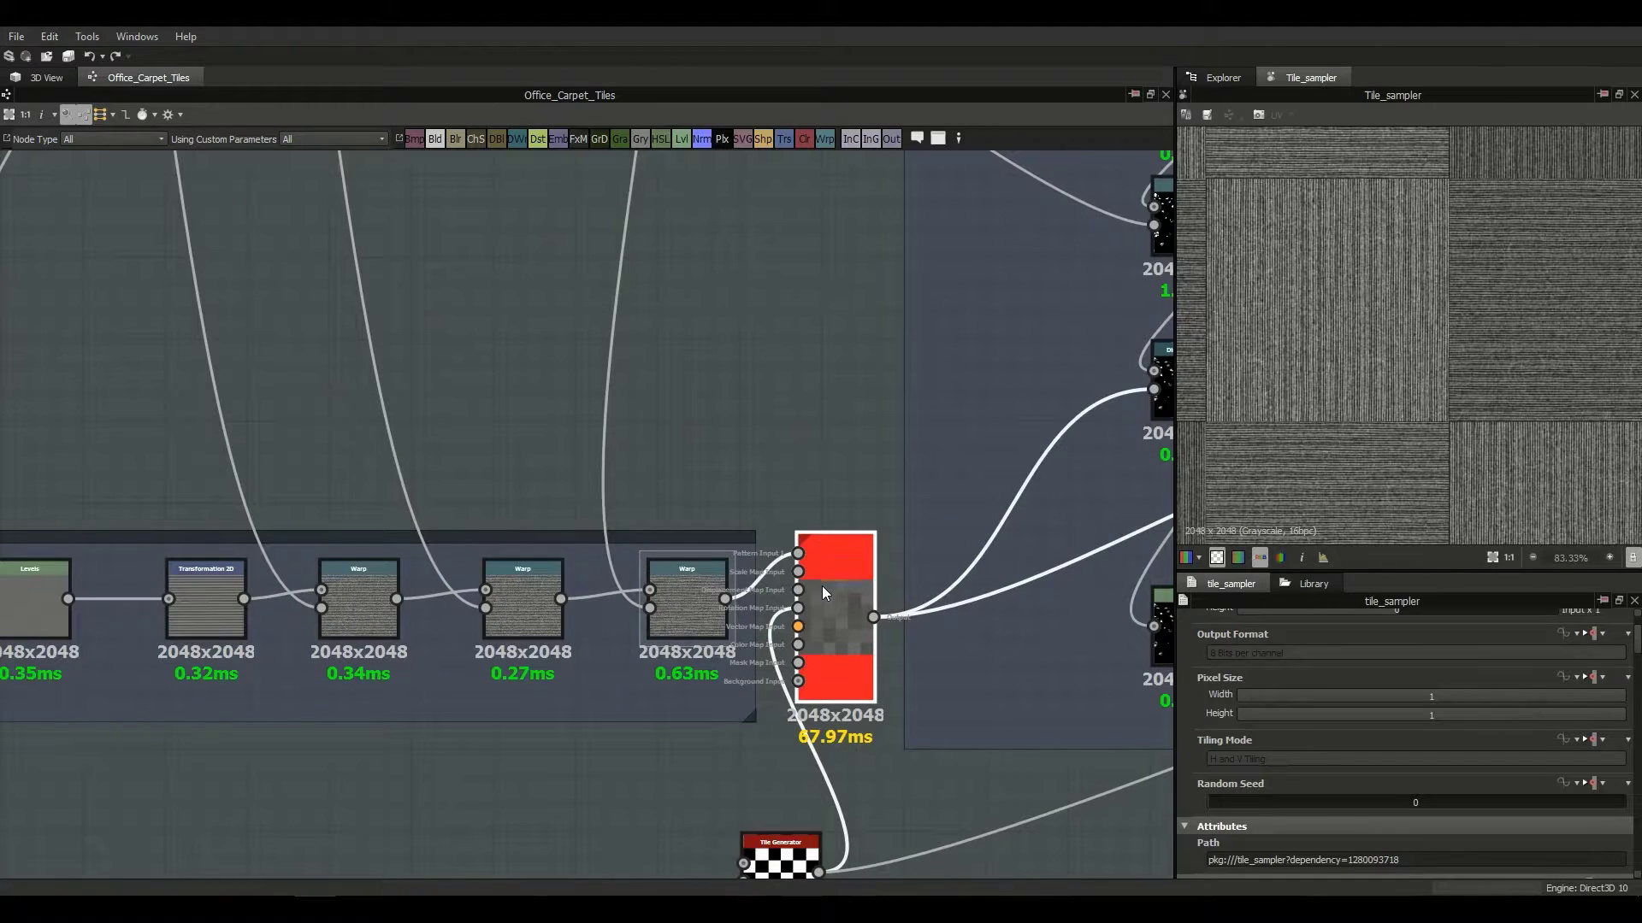
Step: Review the Tile Sampler's X Amount, Y Amount, Pattern and Size parameters alongside its full checkered output
scroll(1200, 687, up, 2)
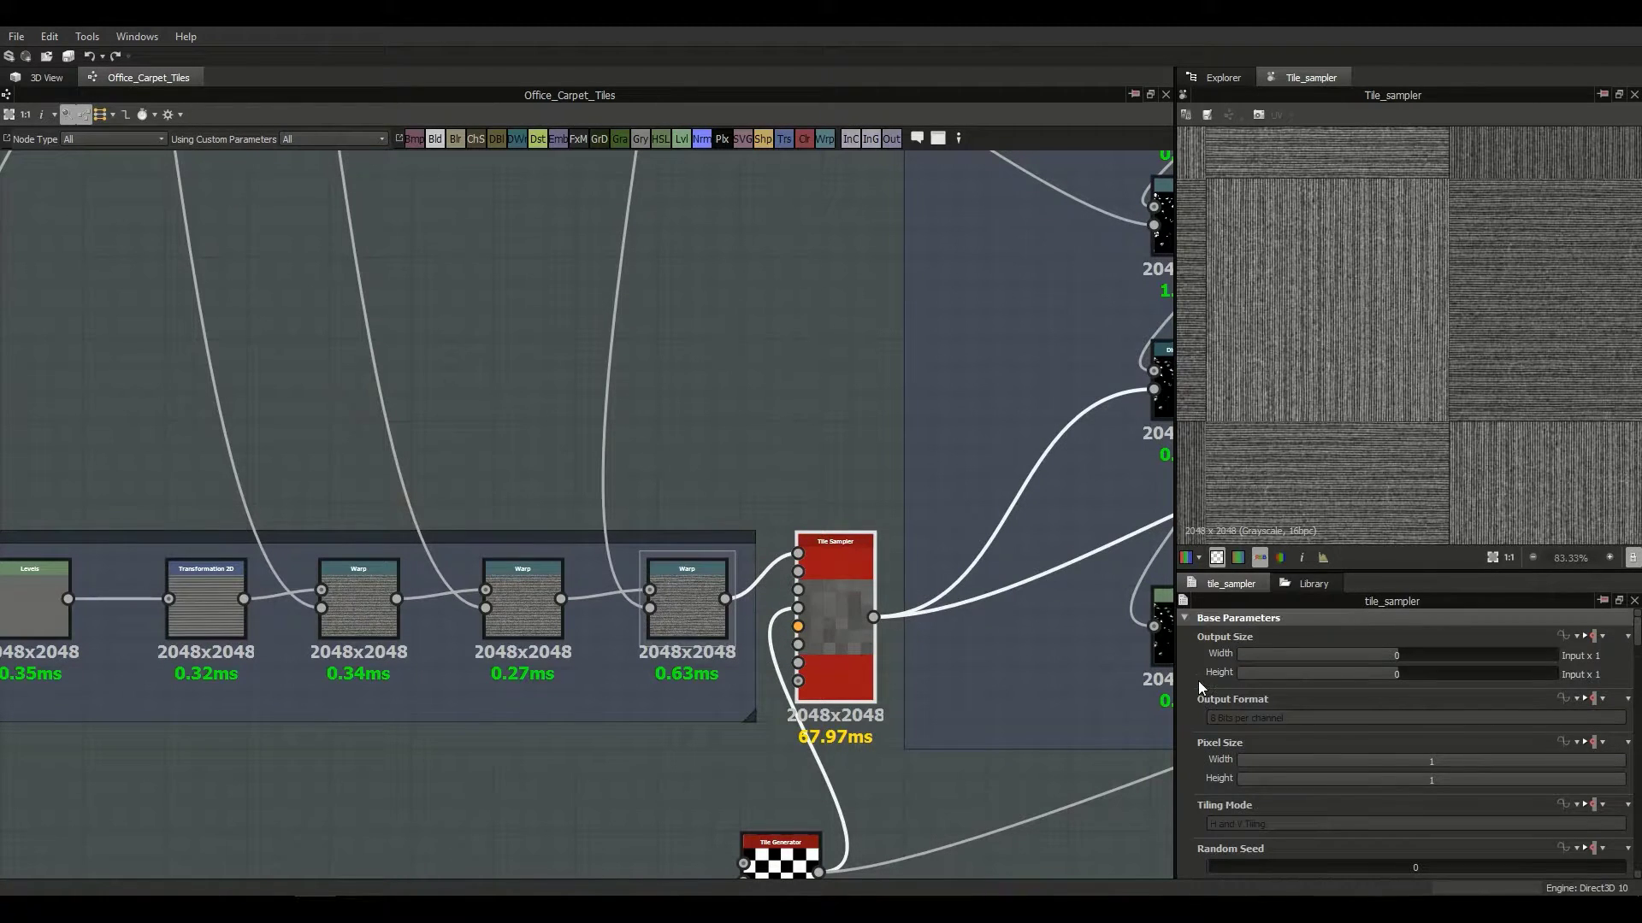
scroll(1198, 680, down, 3)
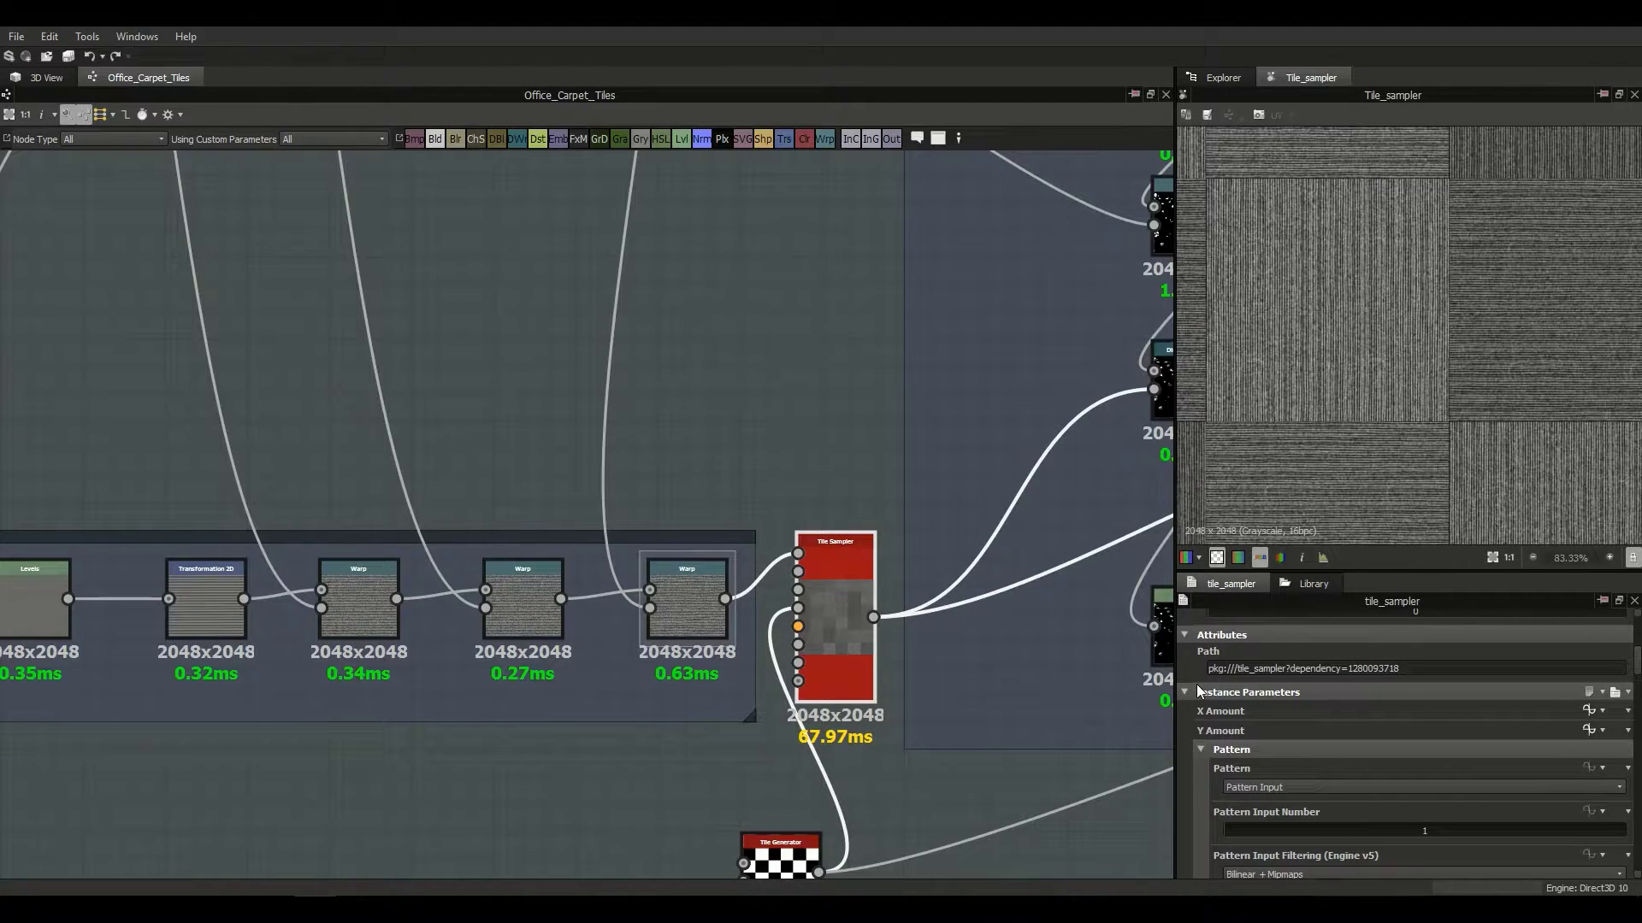
scroll(1448, 458, down, 5)
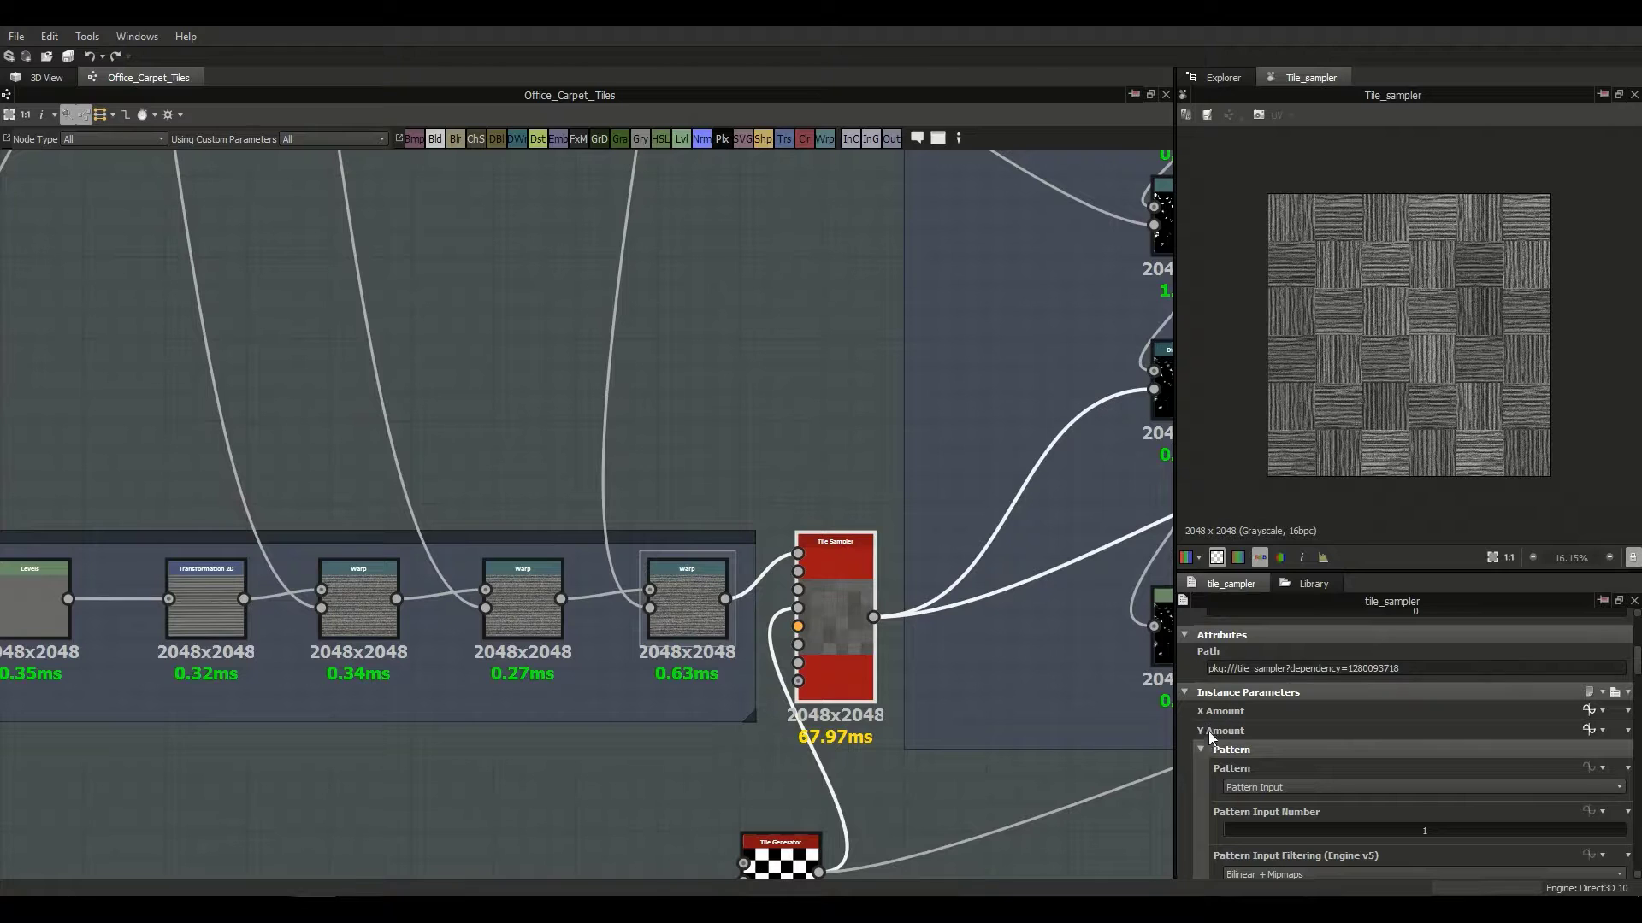
middle_drag(965, 781, 1024, 756)
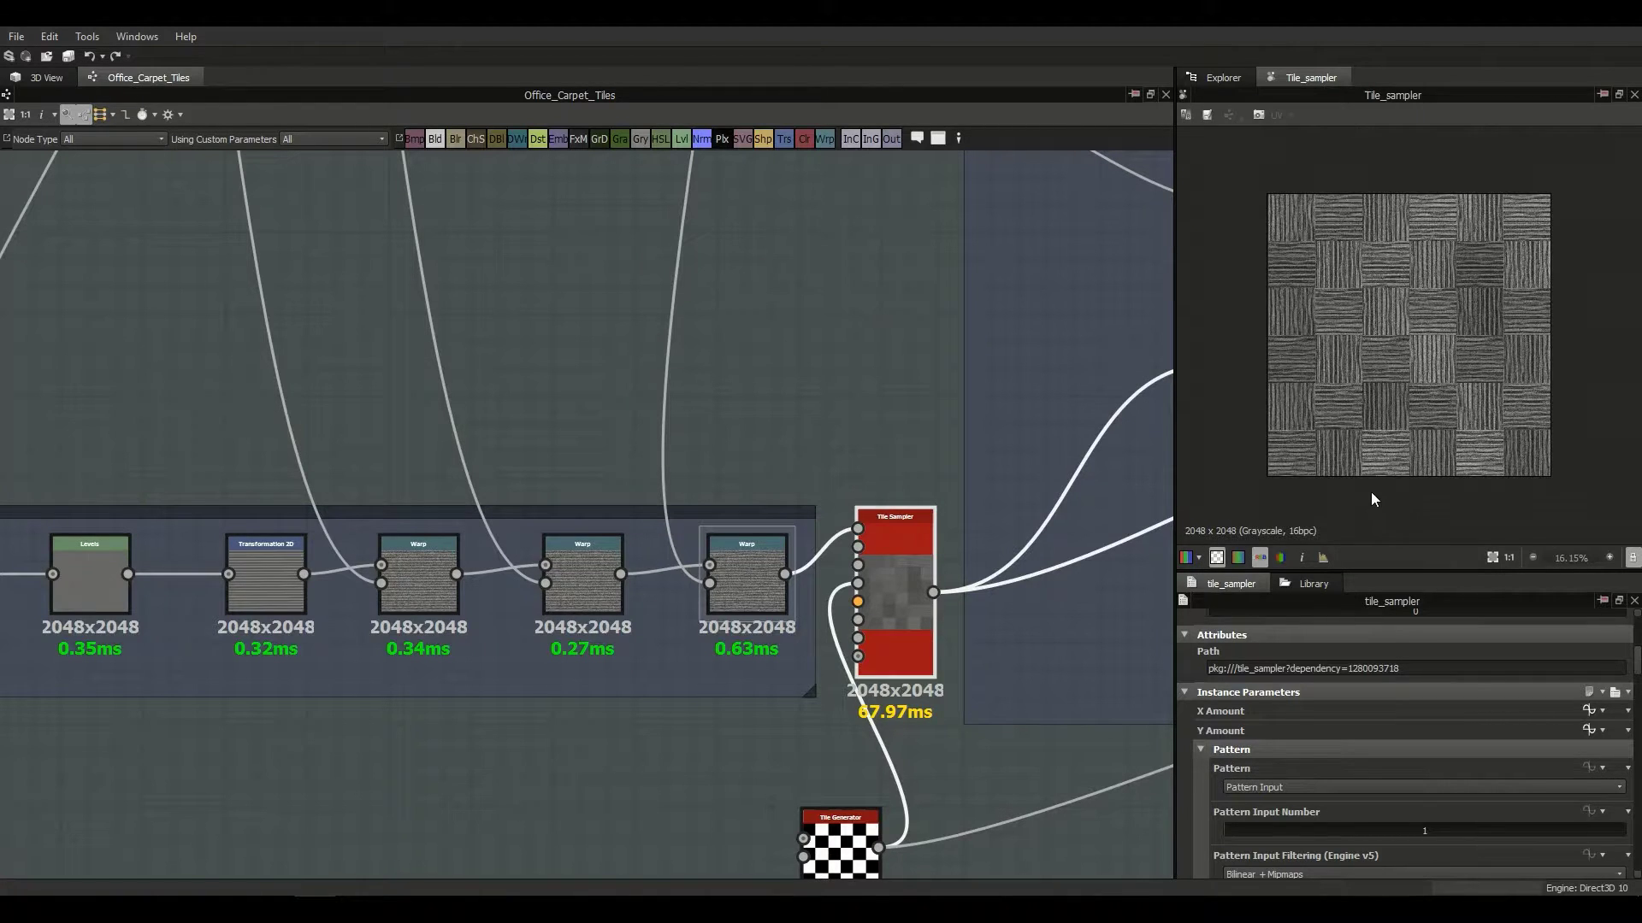
scroll(1206, 801, down, 3)
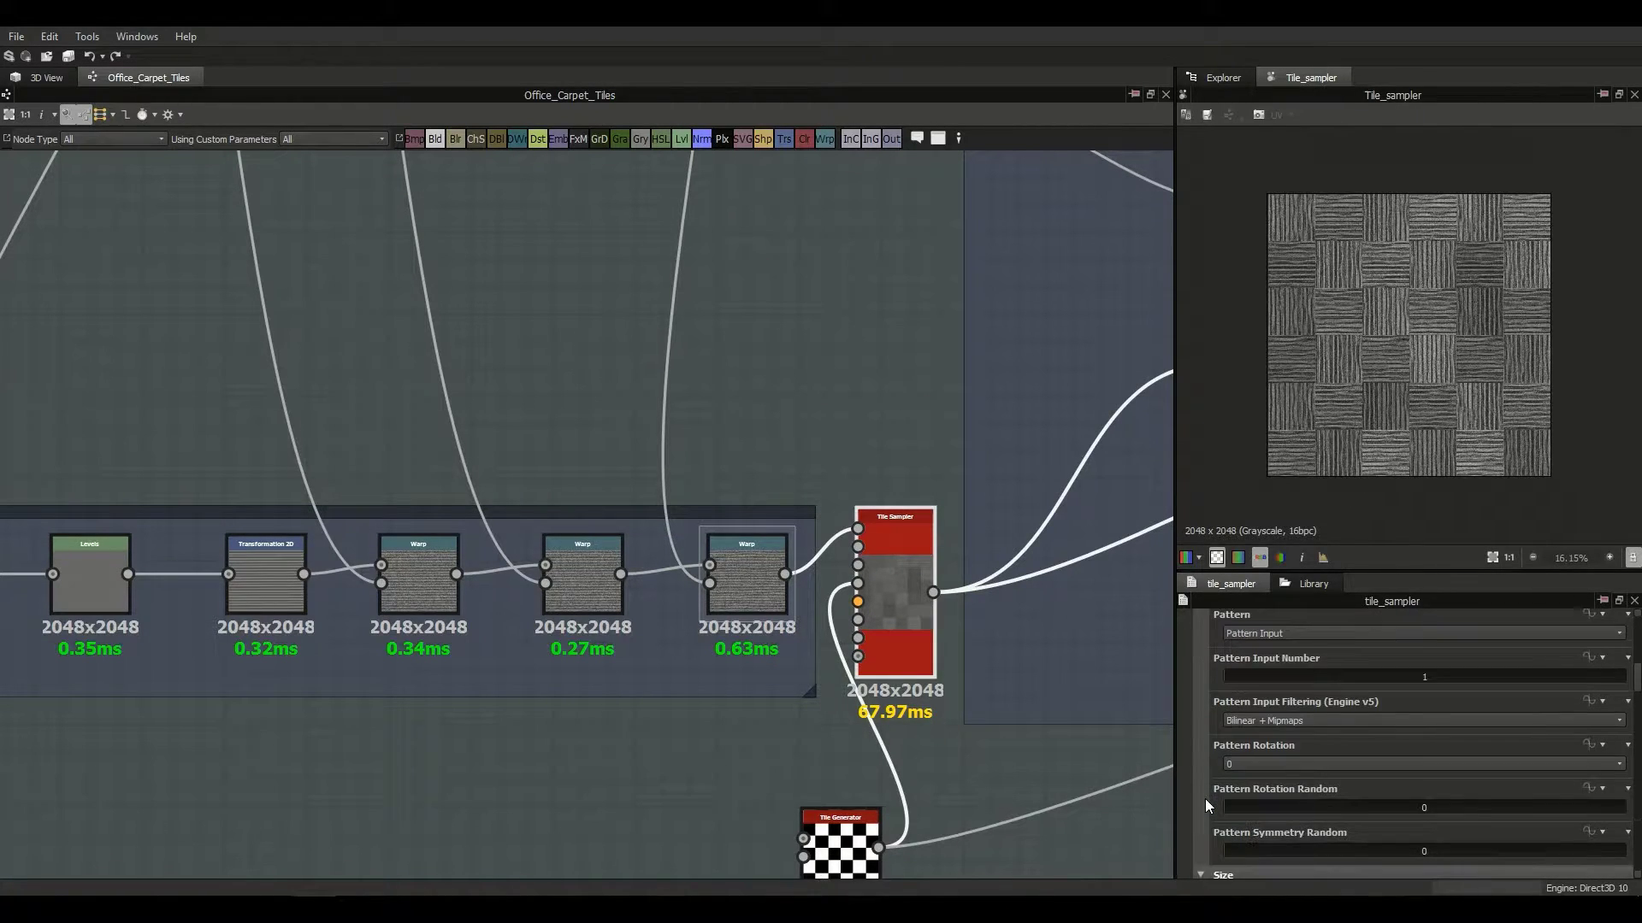
scroll(1204, 799, up, 1)
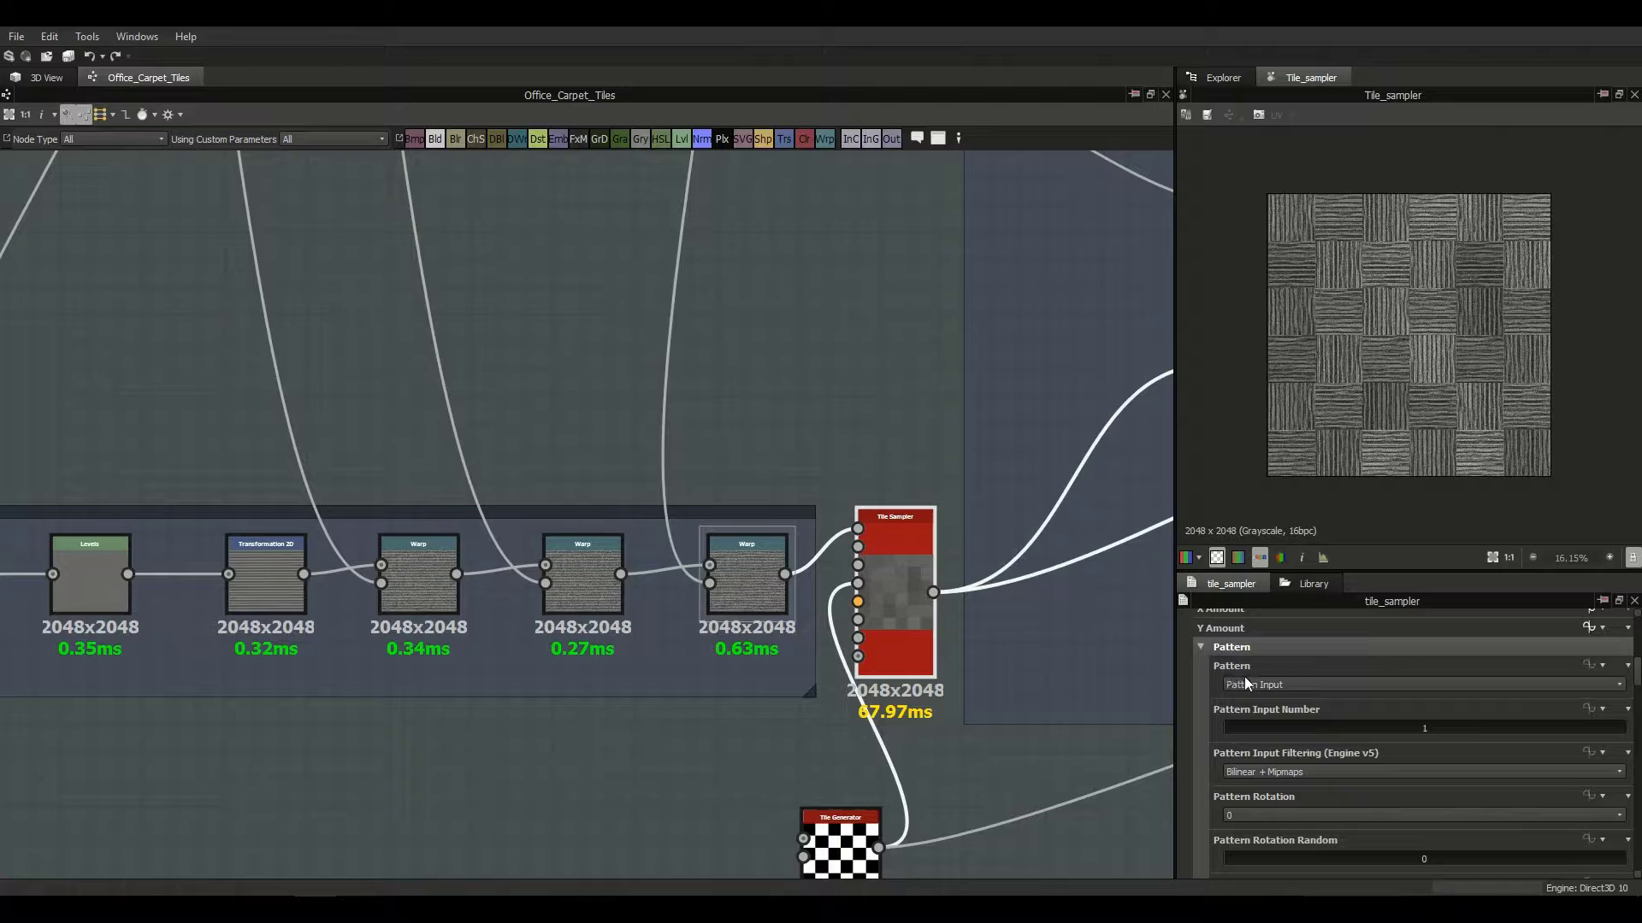
scroll(1200, 730, down, 4)
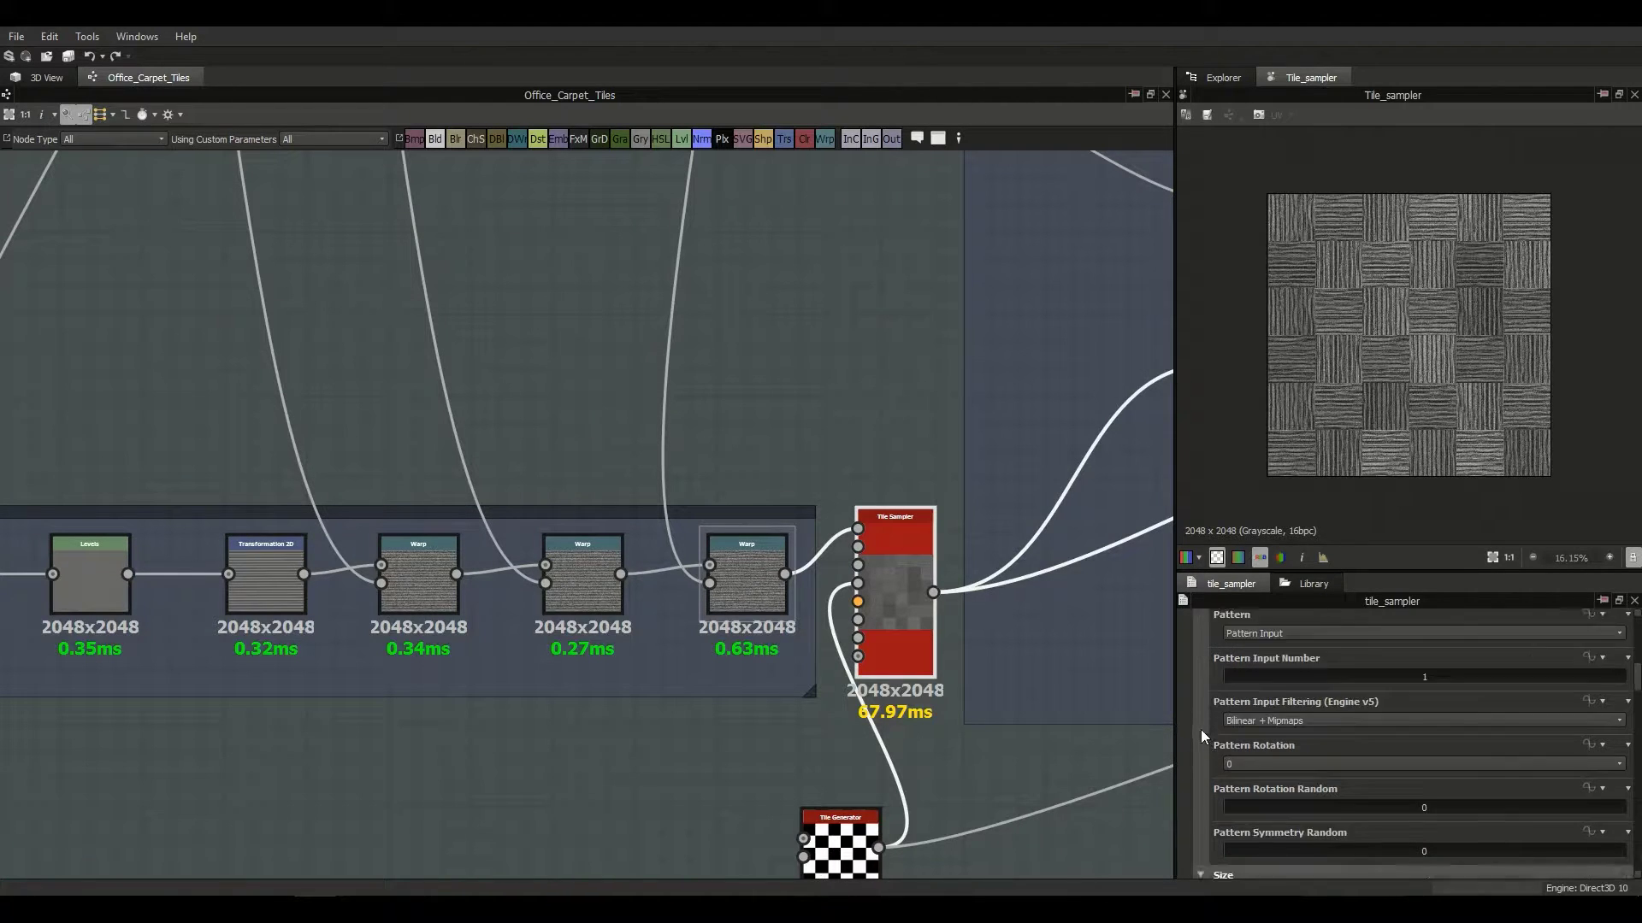
scroll(1202, 727, down, 3)
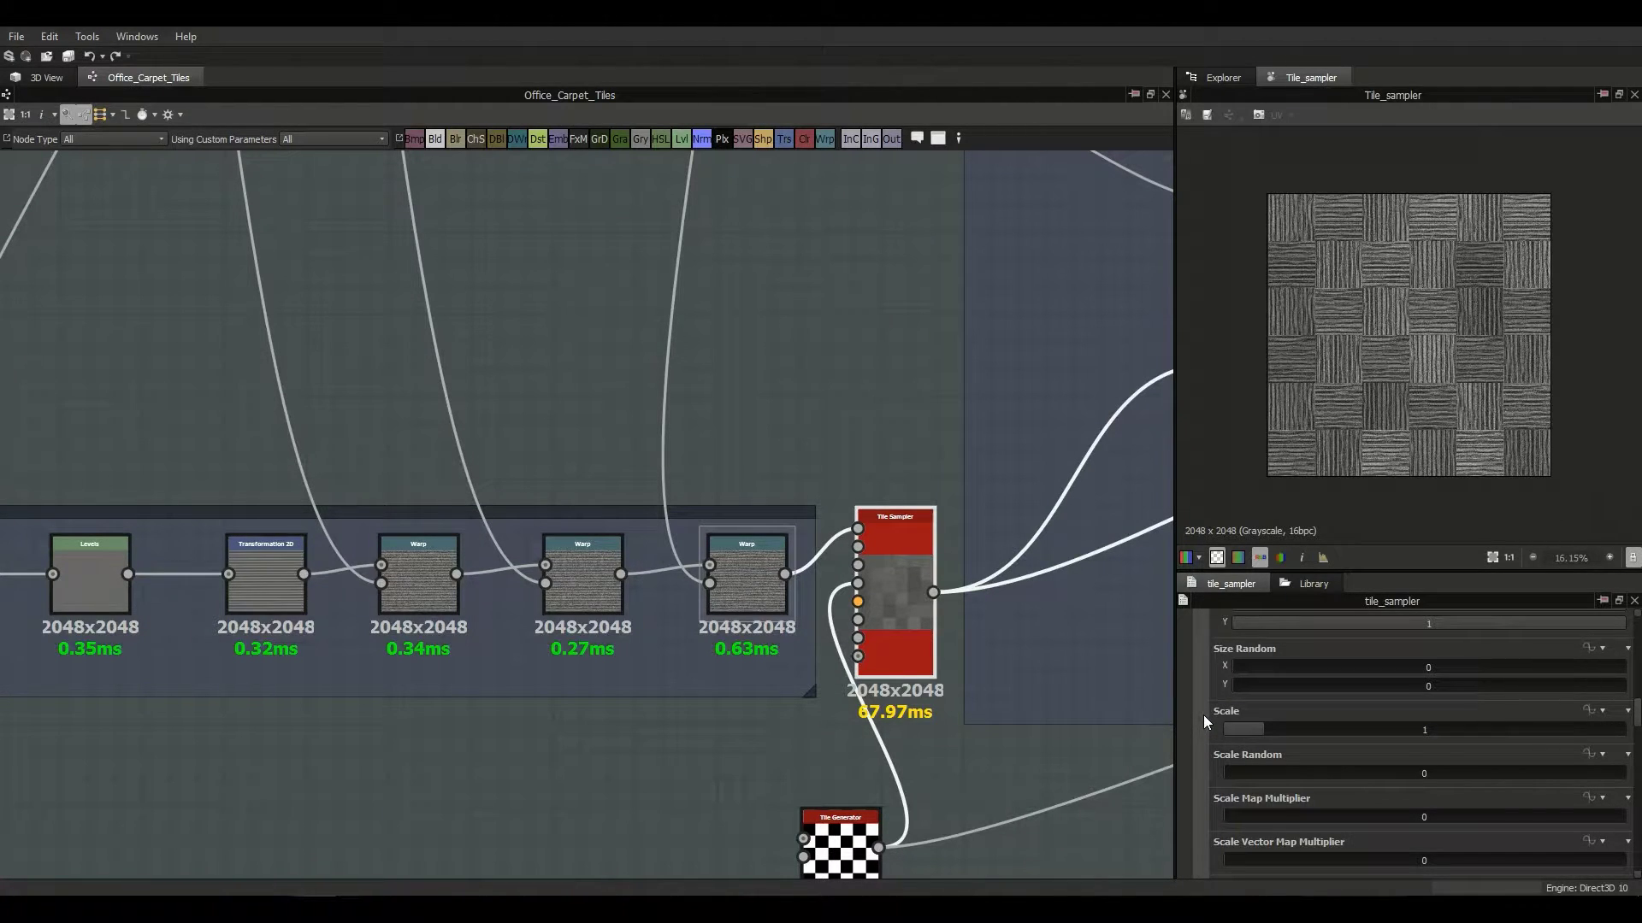
Step: Examine the carpet tiles in the Tile Sampler's output close up, down to the alternating fiber directions
scroll(1436, 411, up, 3)
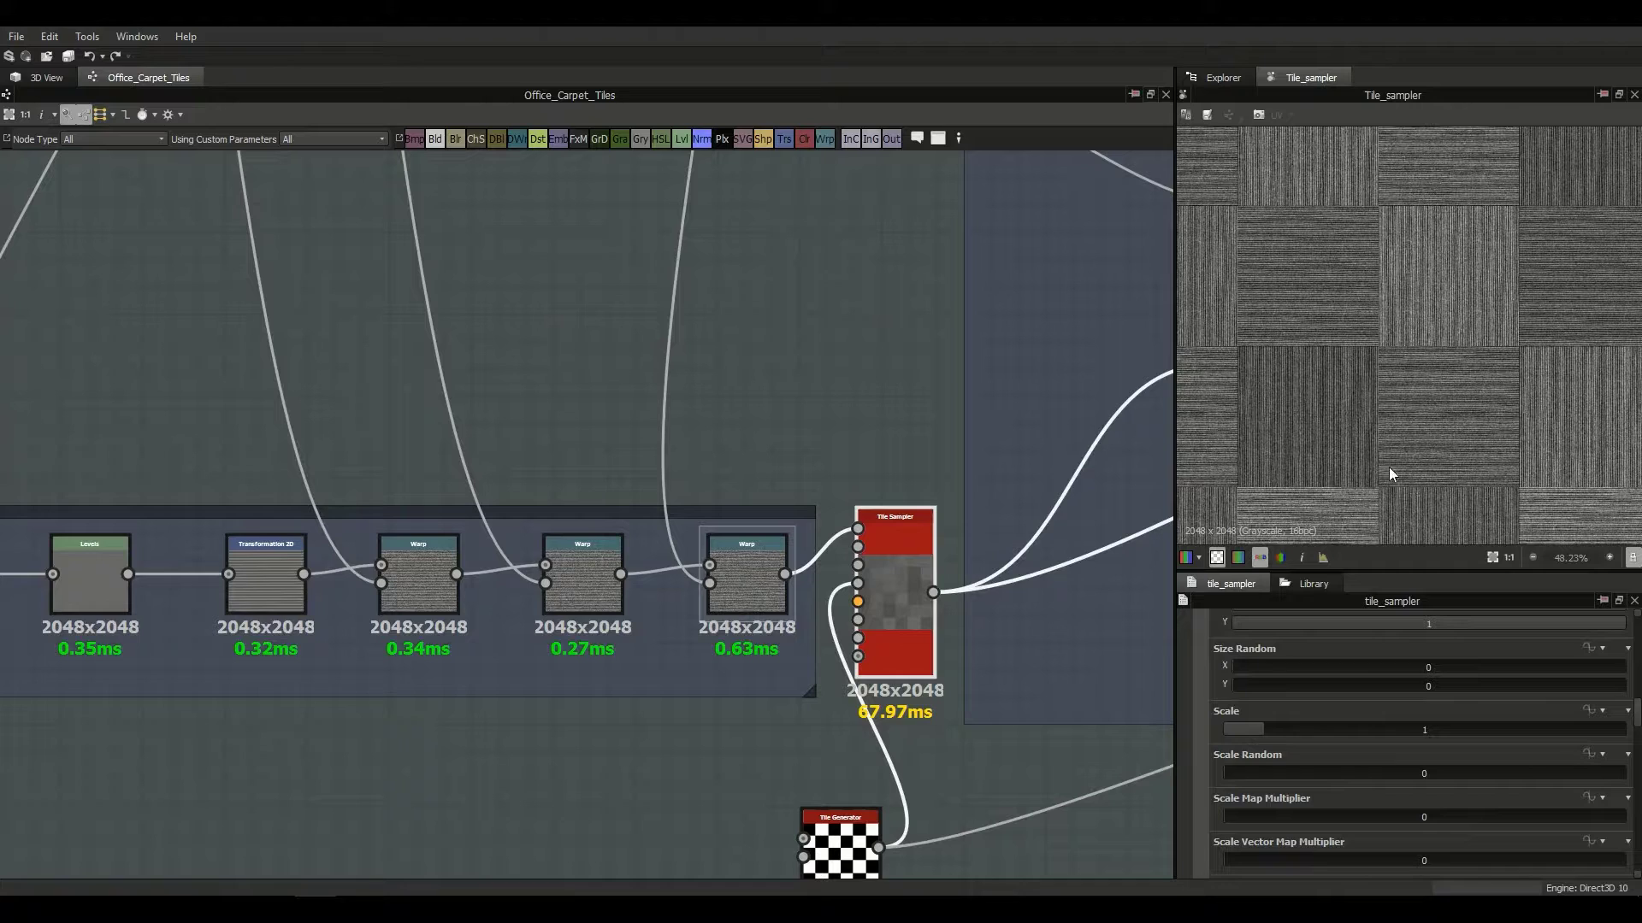
scroll(1404, 476, up, 2)
scroll(1395, 331, up, 4)
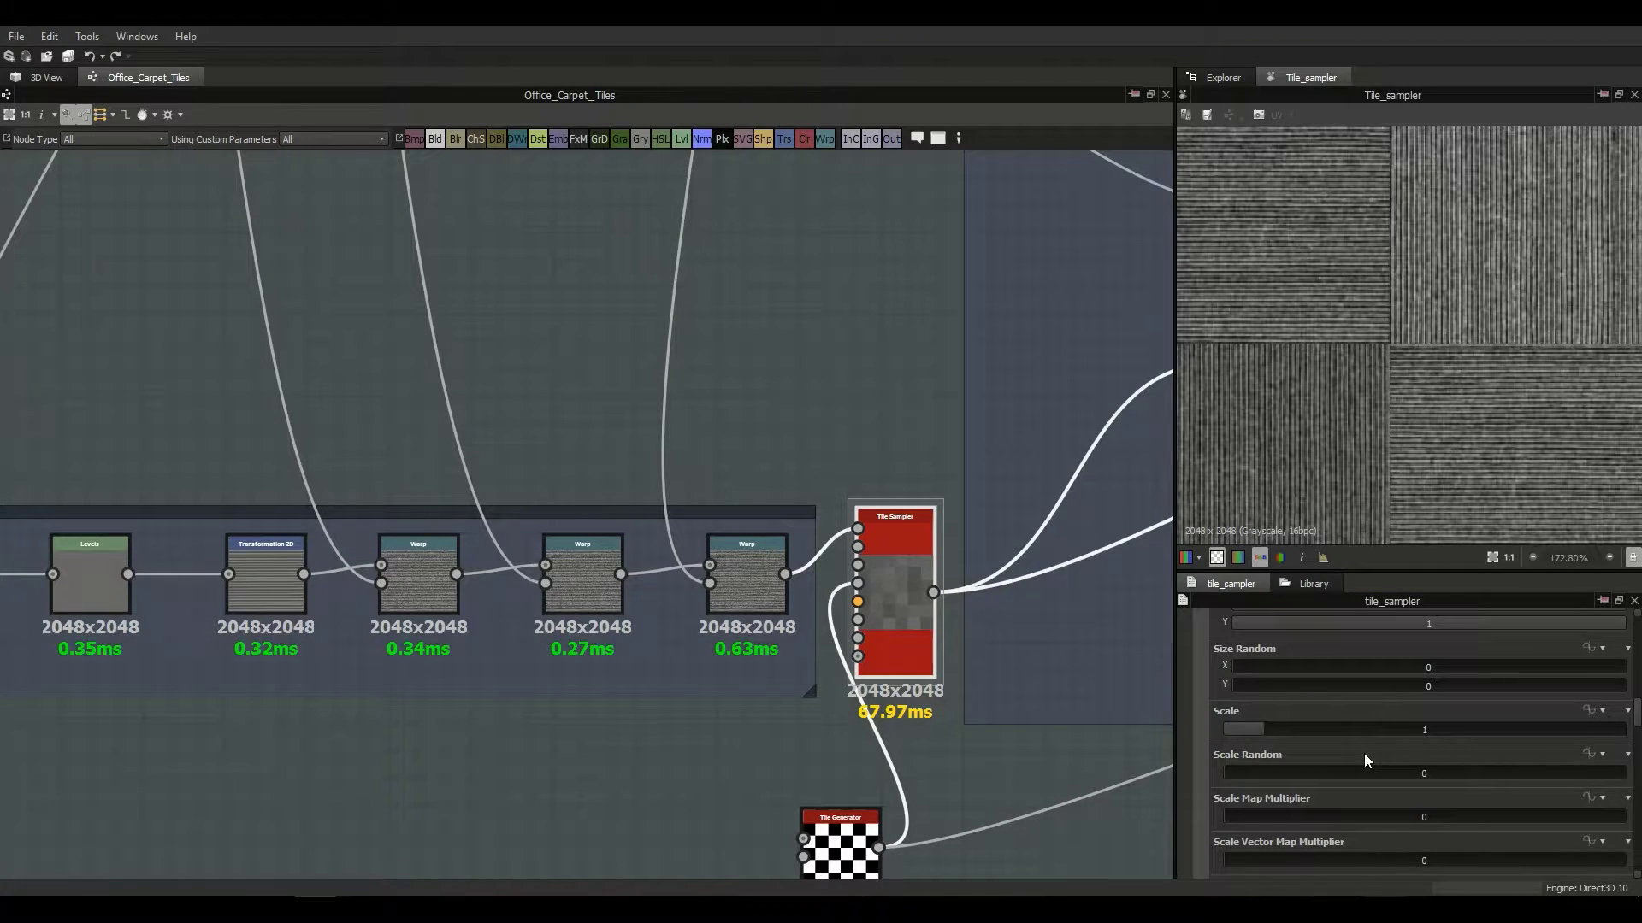
Step: Review the Tile Sampler's Position and Rotation parameters, in particular the Rotation Map Multiplier
scroll(1205, 761, down, 3)
scroll(1206, 761, down, 10)
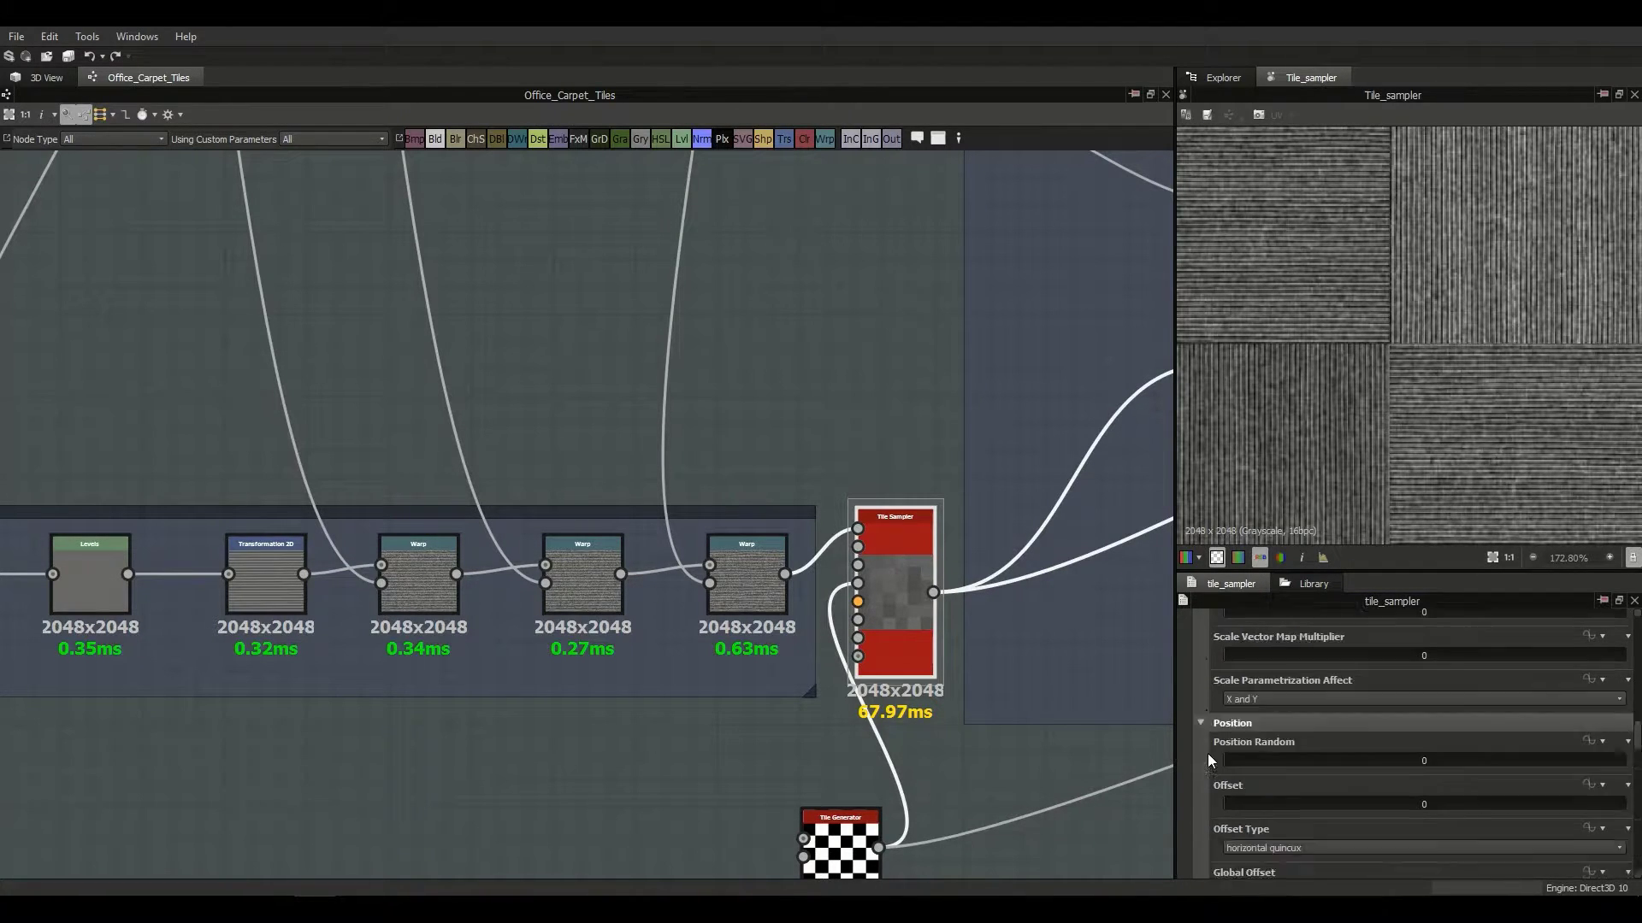
scroll(1203, 748, down, 3)
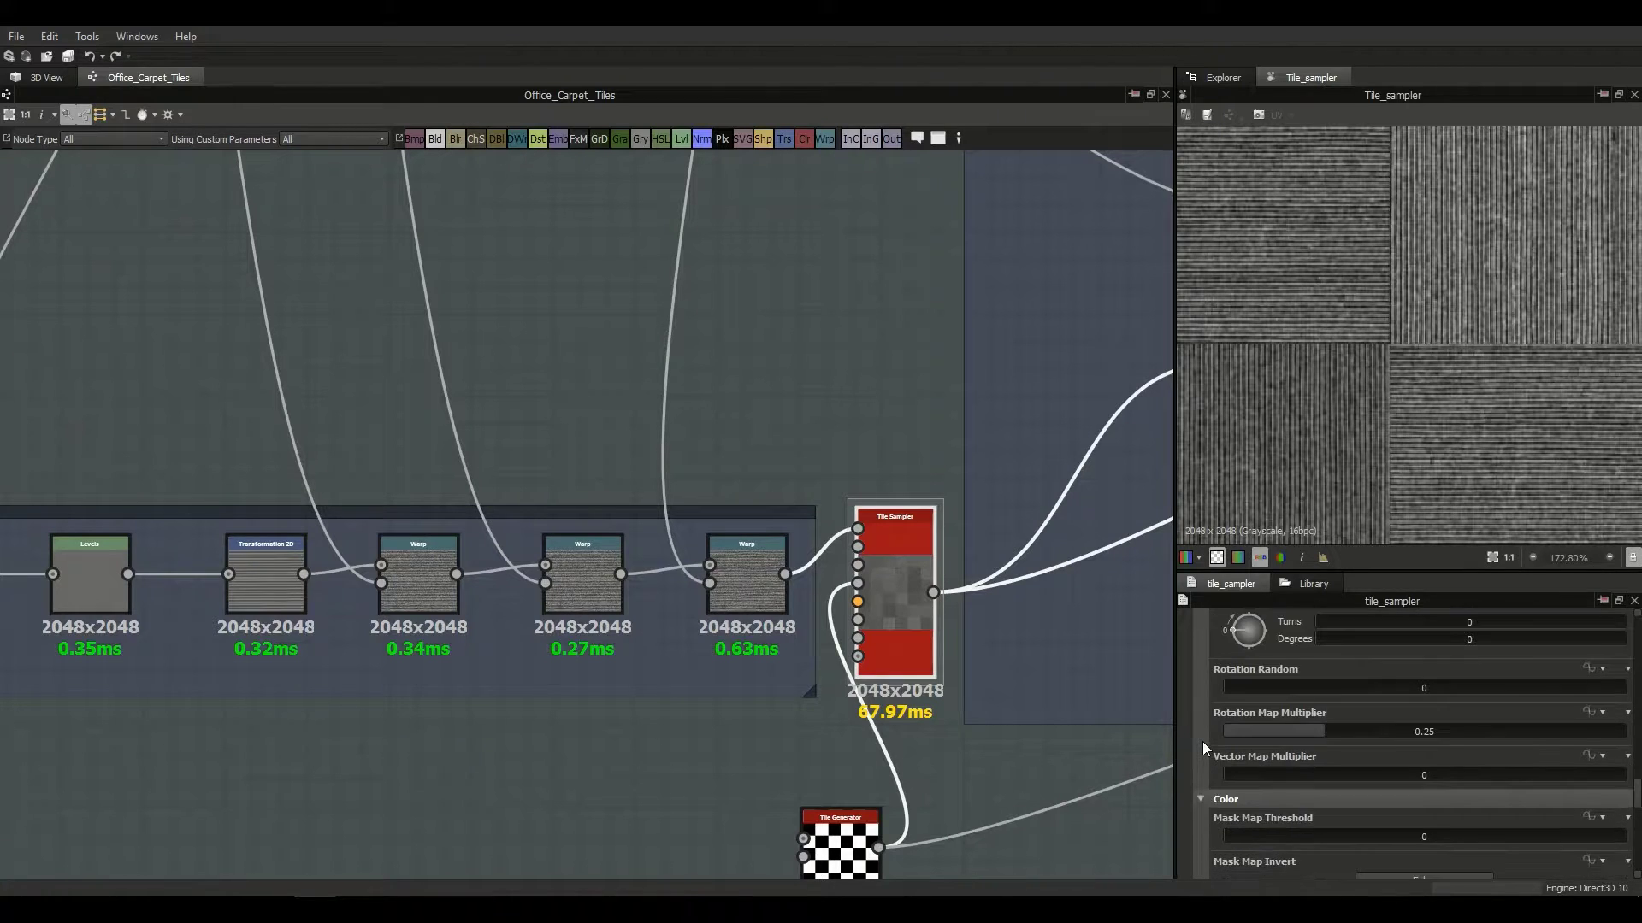
scroll(1317, 420, down, 4)
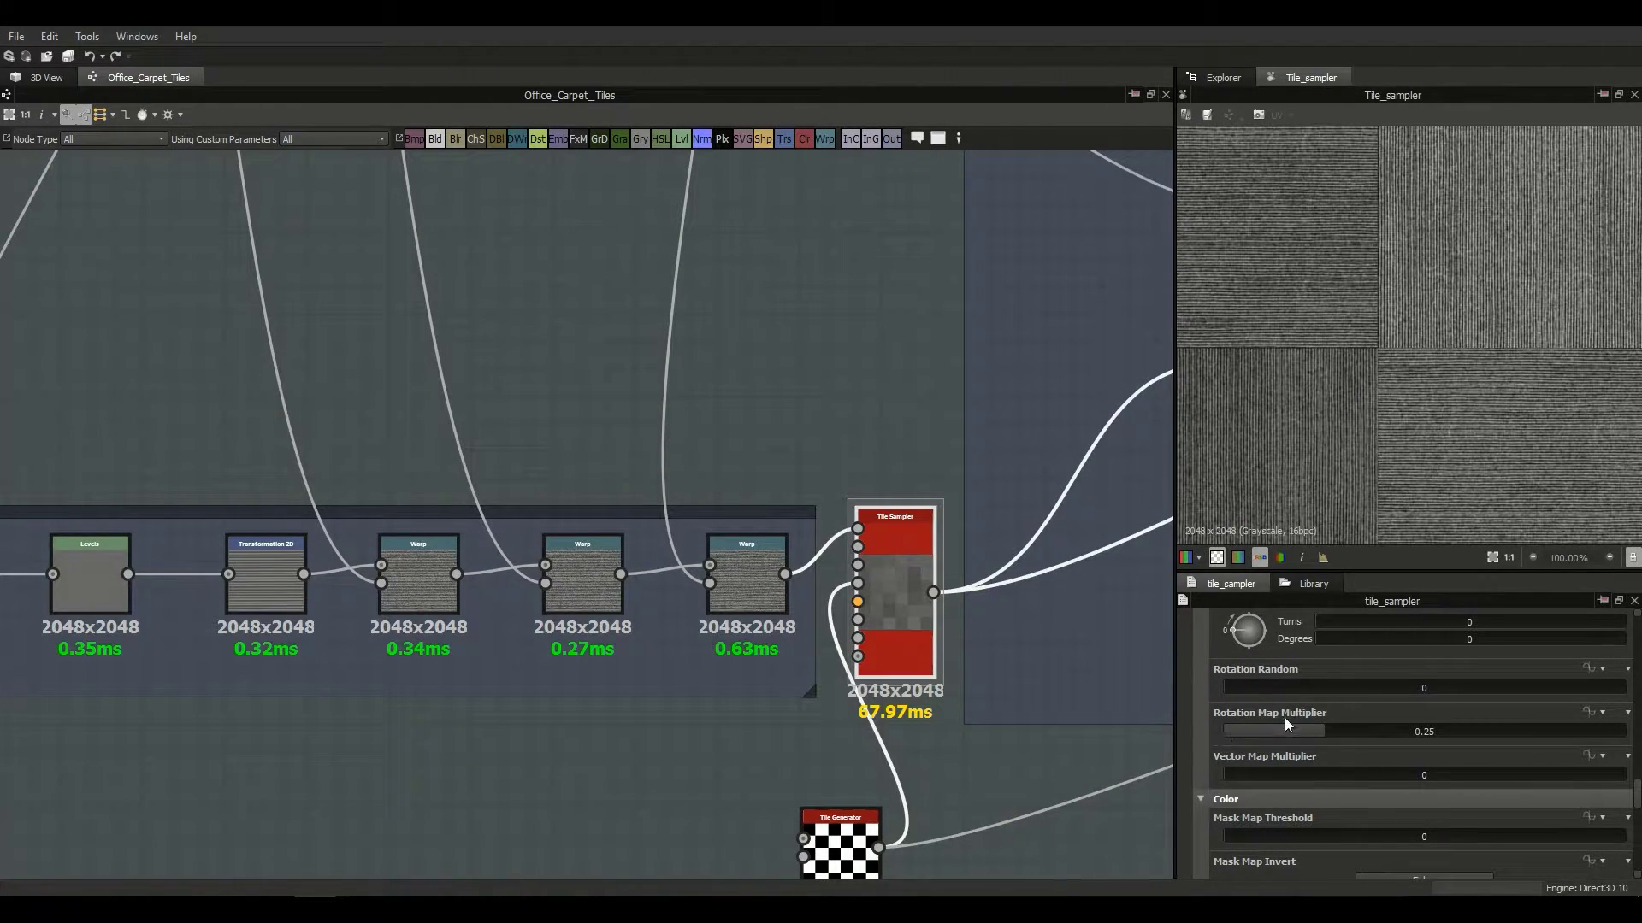
Step: Show the output of the Tile Generator feeding the Tile Sampler's rotation map and find its Number X and Number Y parameters
middle_drag(893, 581, 909, 464)
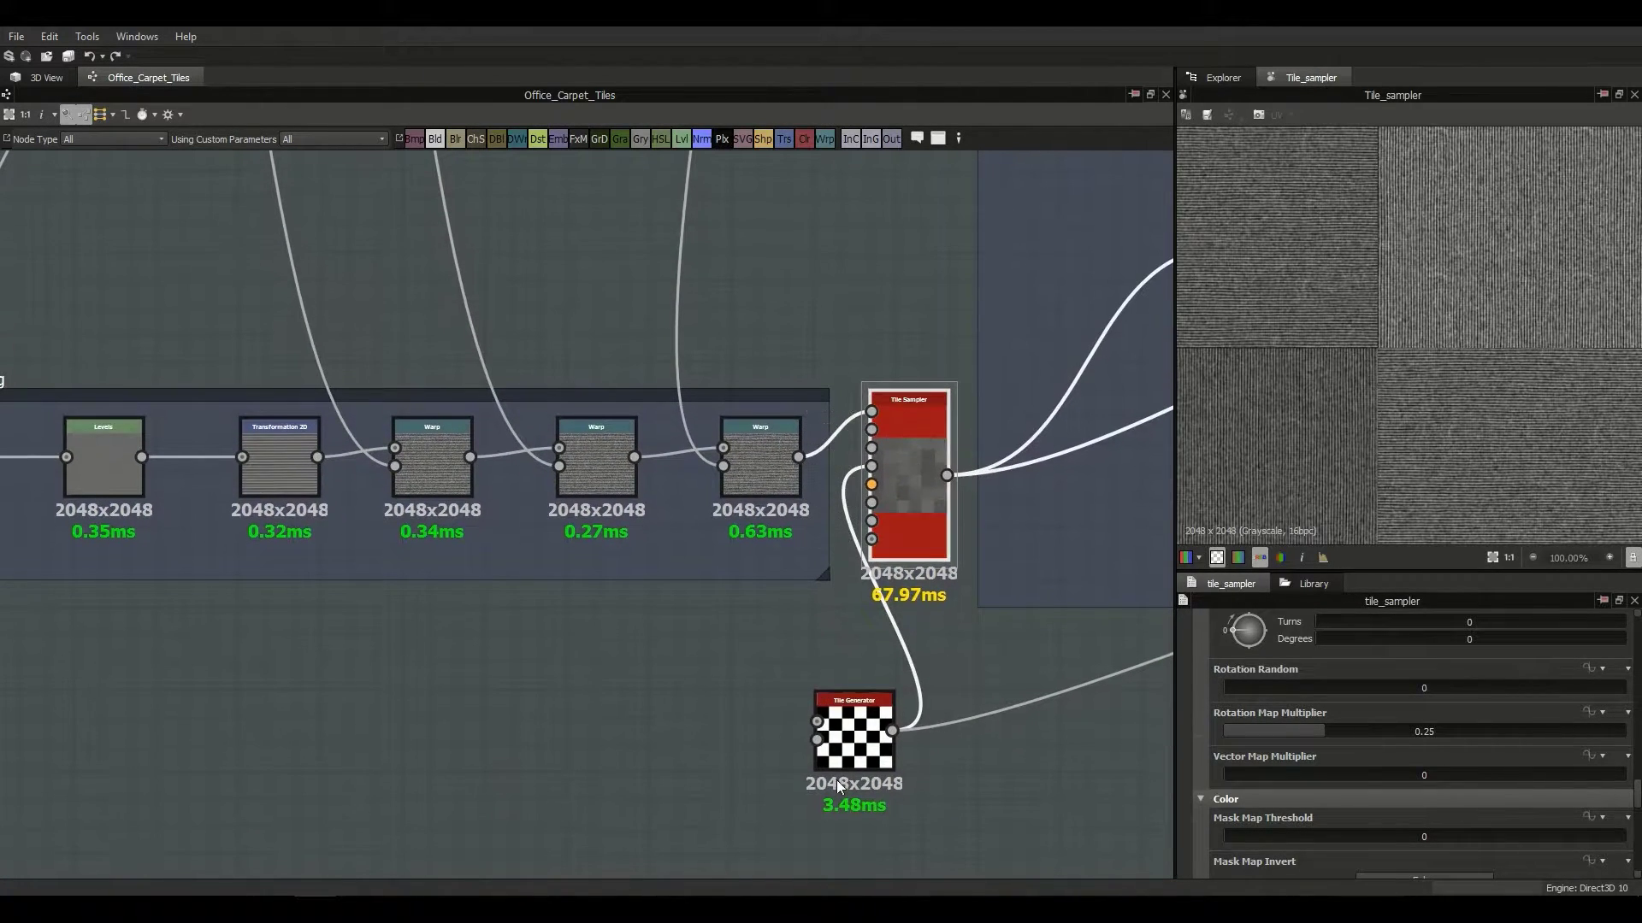
click(836, 765)
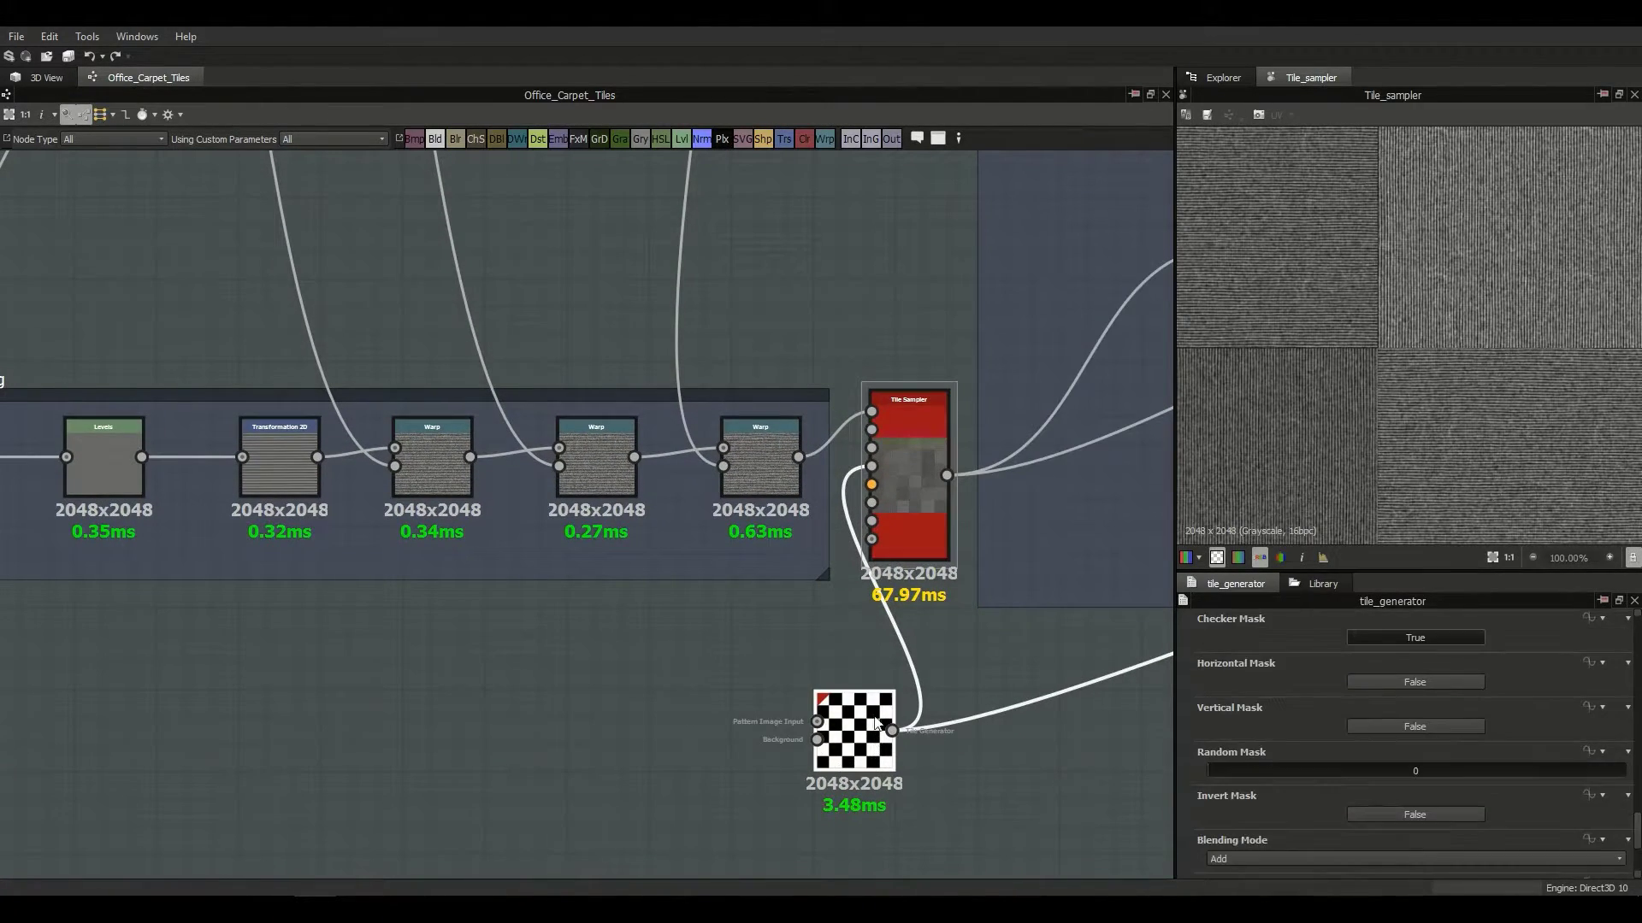
double_click(850, 760)
scroll(1421, 376, down, 5)
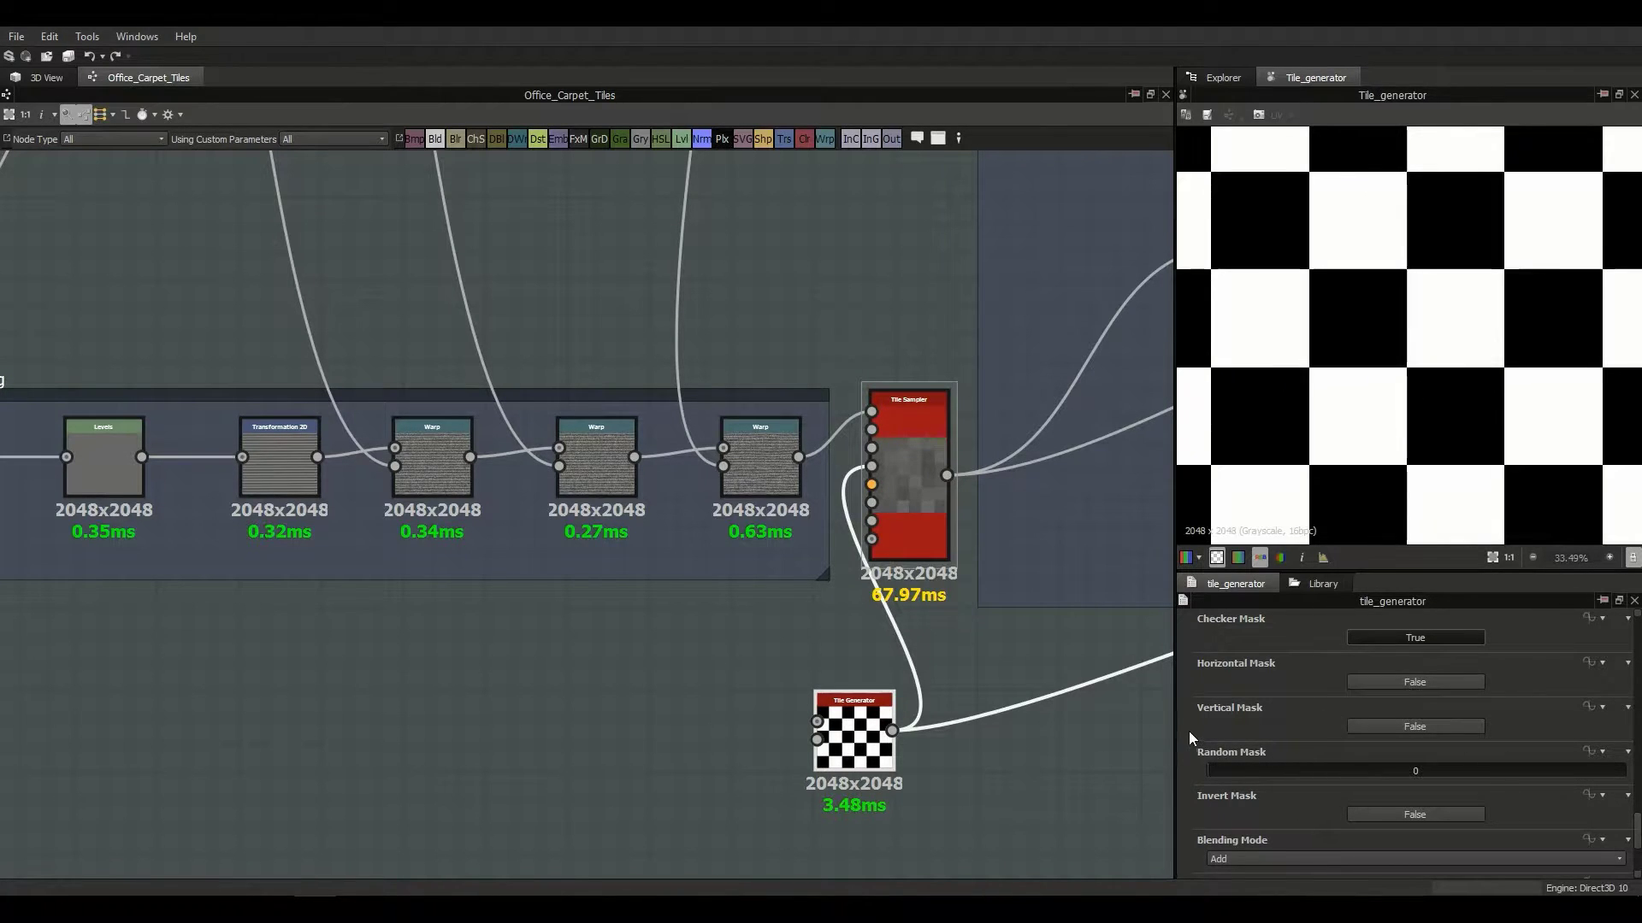
scroll(1192, 732, up, 10)
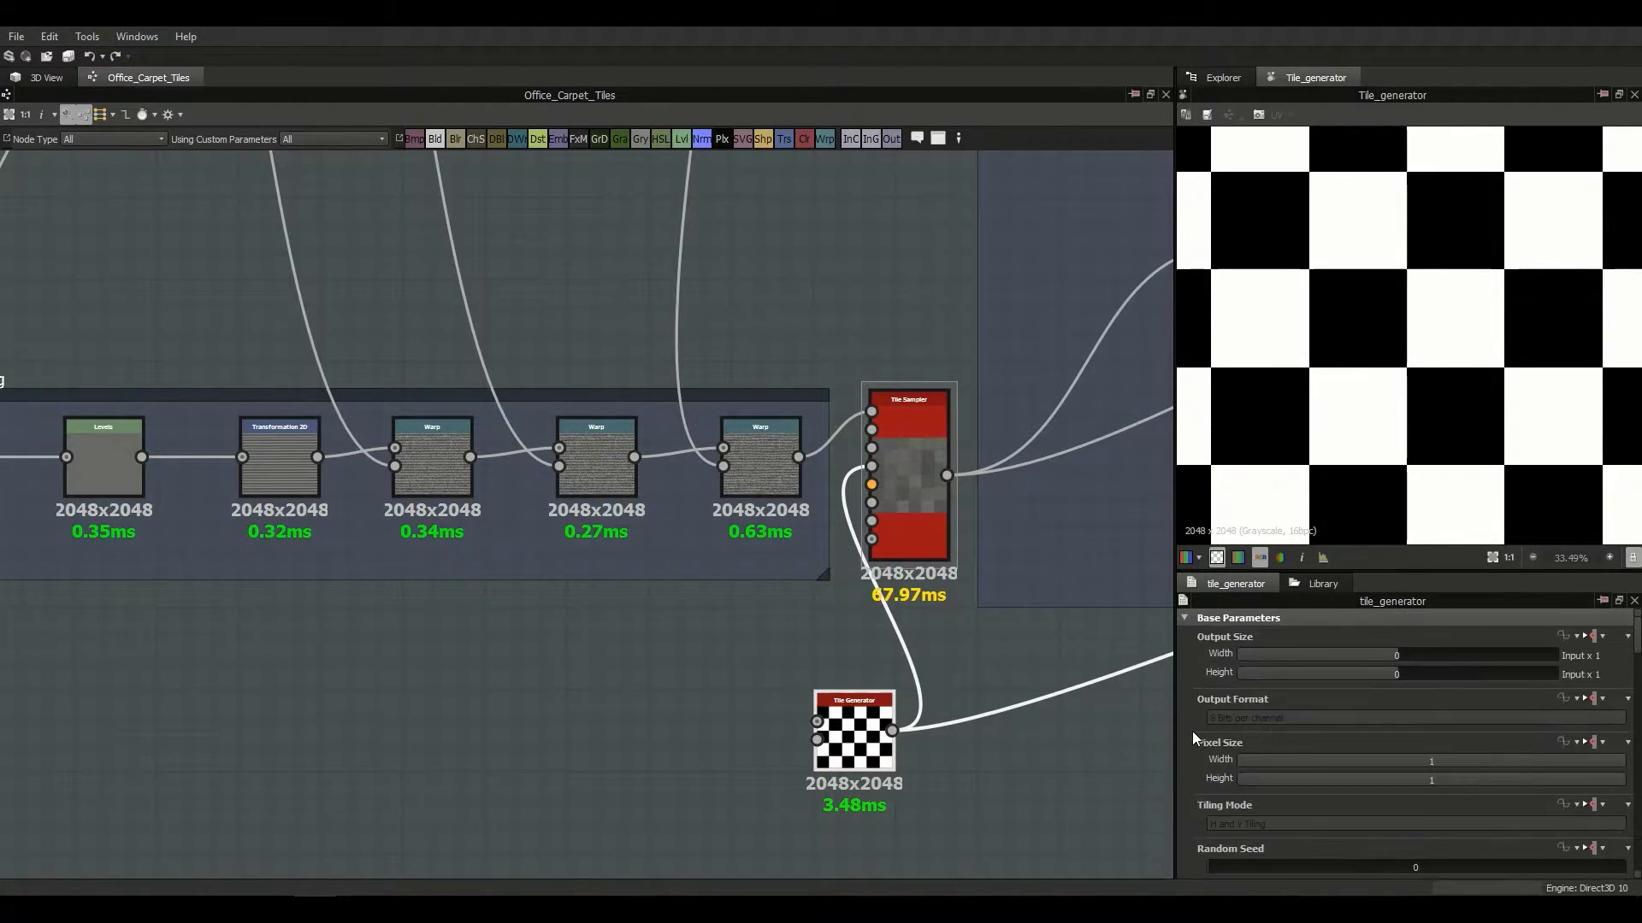
scroll(1192, 731, down, 5)
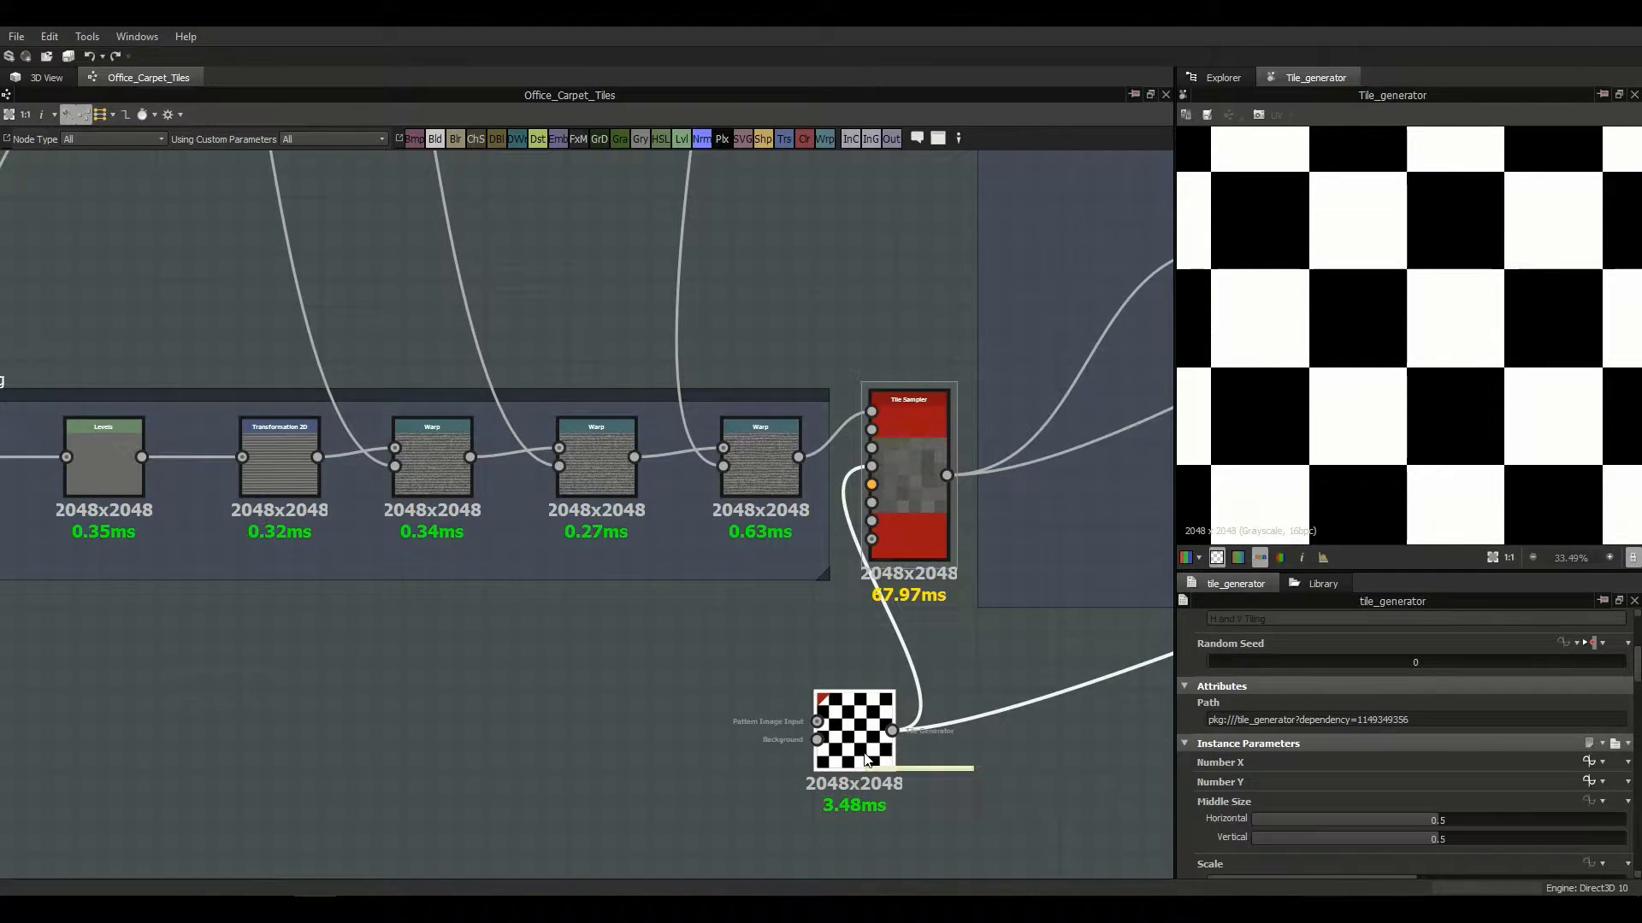
Step: Clear the function on the Tile Generator's Number X parameter and check the options for assigning a new one
click(1603, 764)
click(1581, 742)
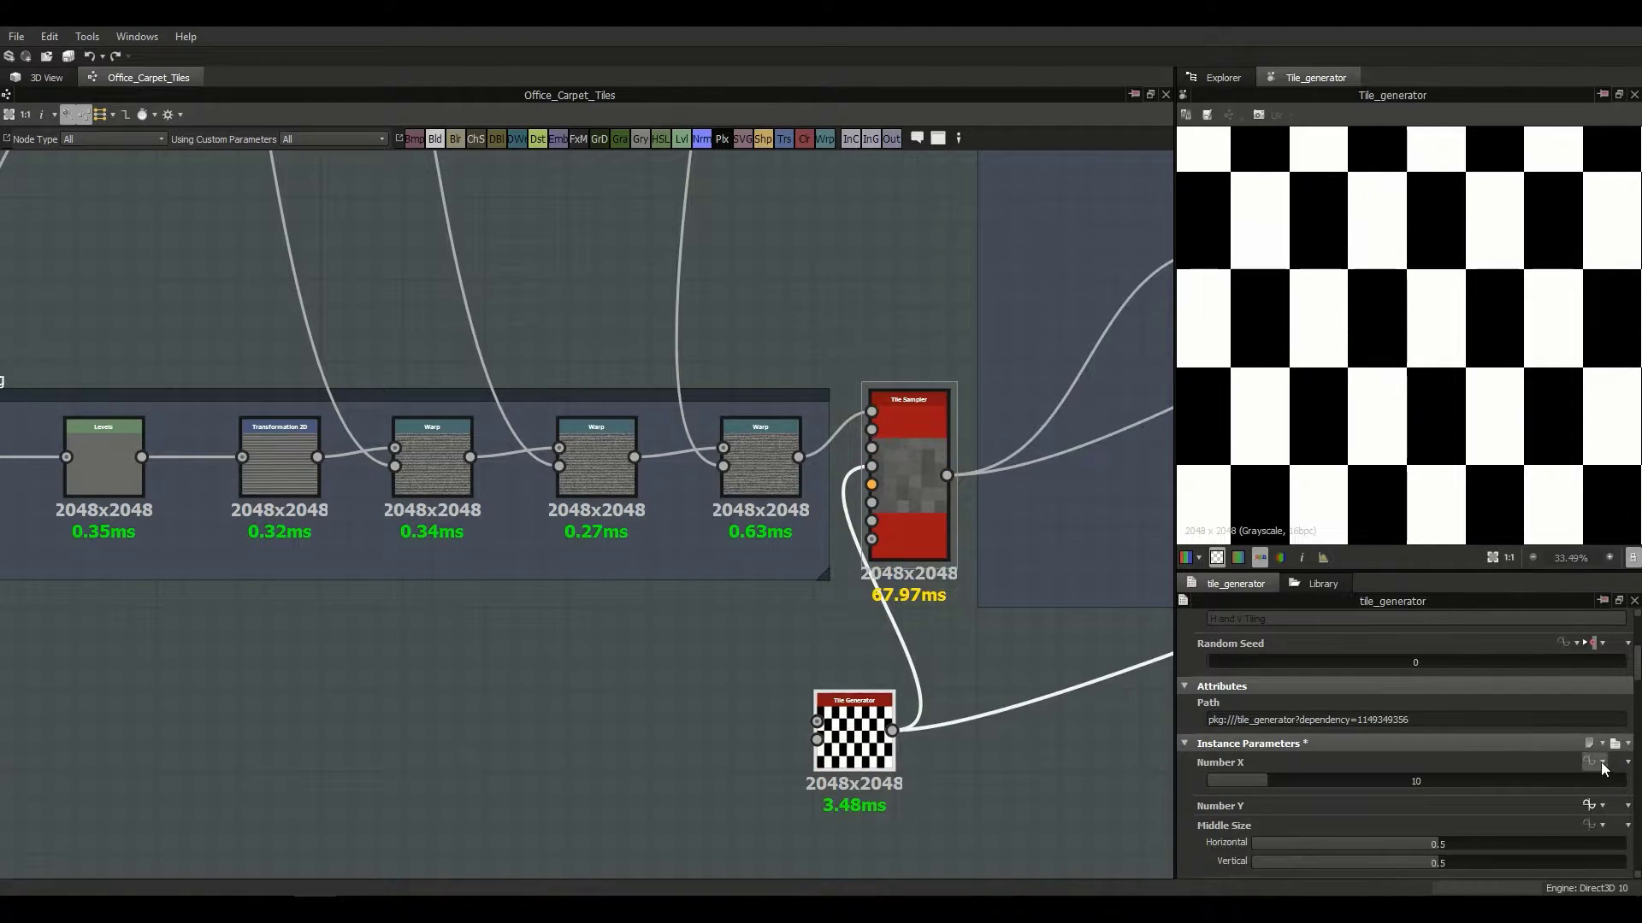
click(1602, 763)
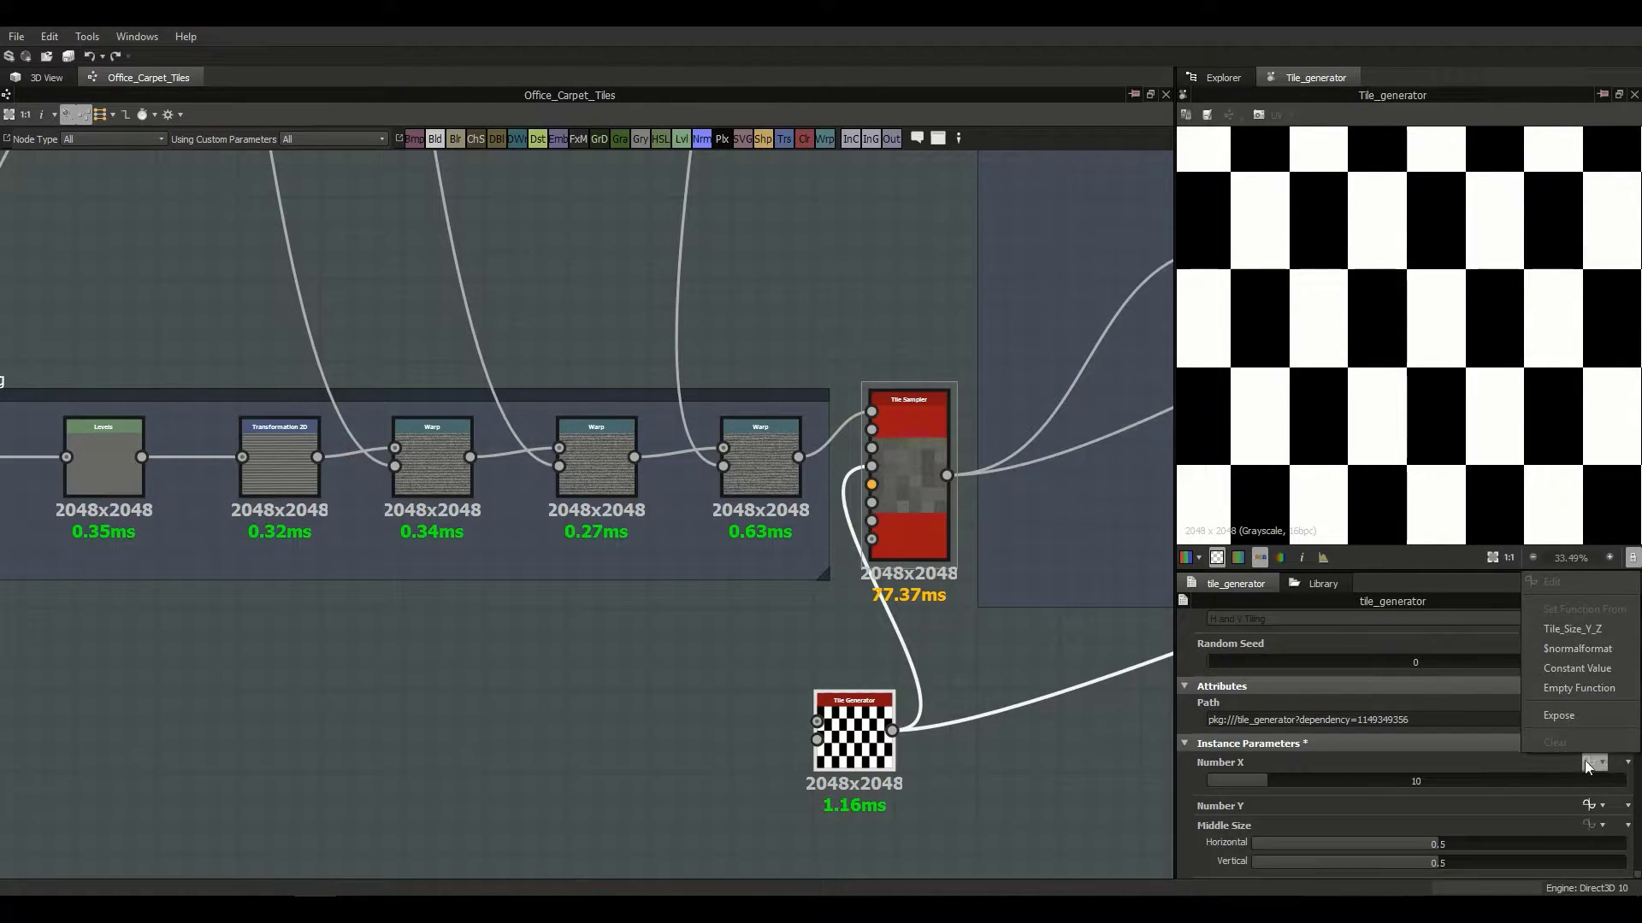
click(1575, 769)
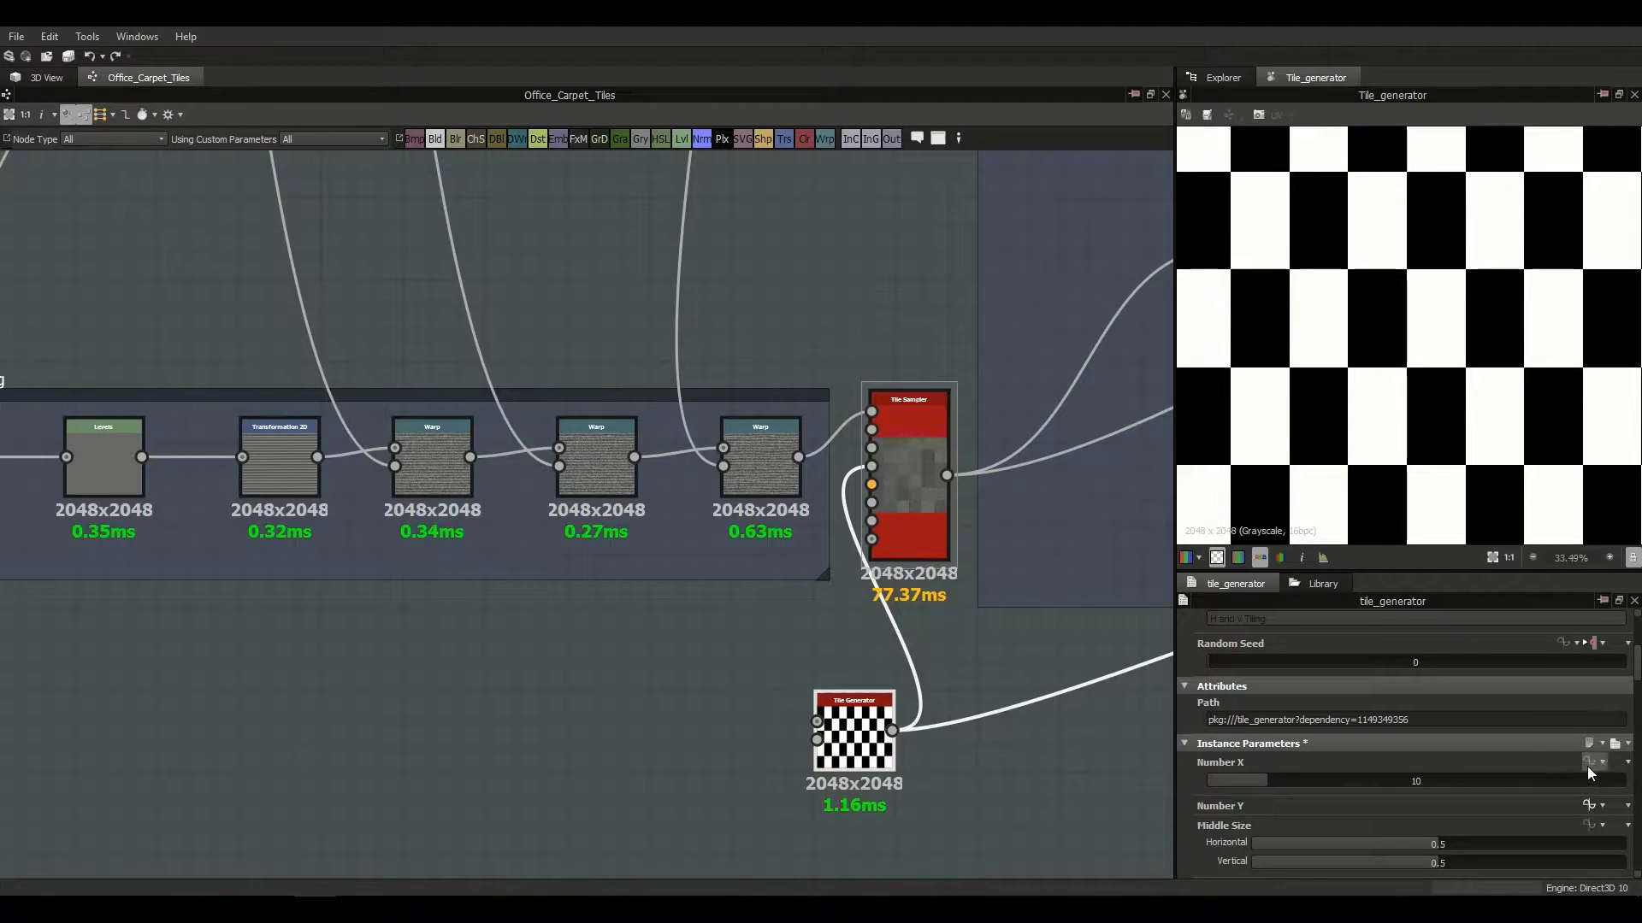
Step: Expose the Tile Generator's Number X parameter through the input named Tile_Size_Y_Z
click(1602, 764)
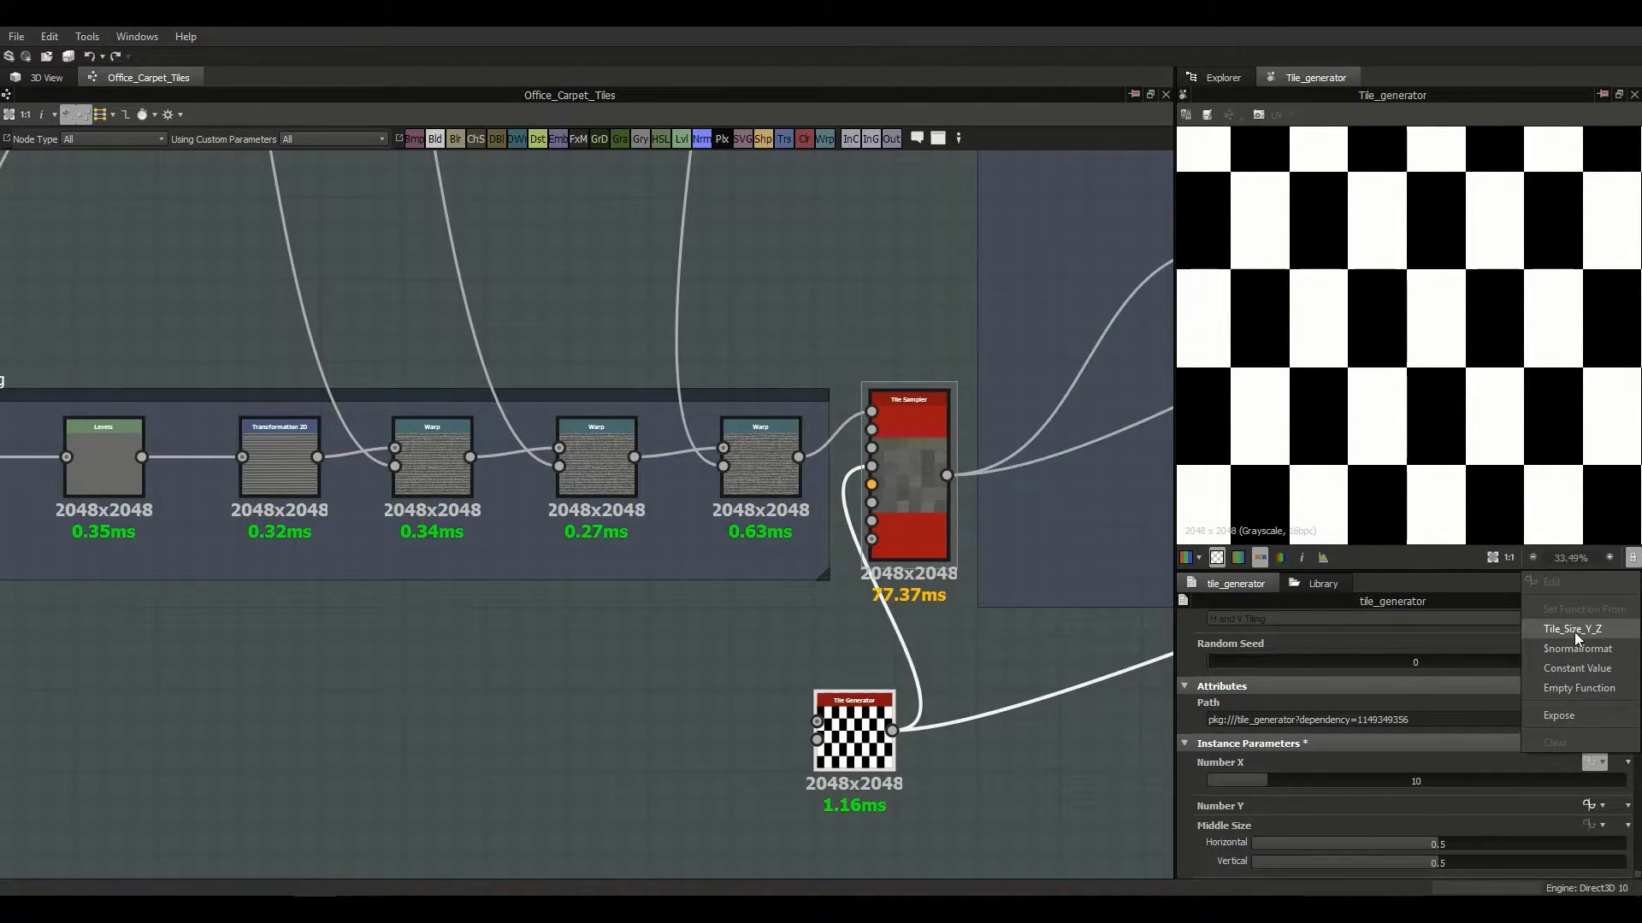
click(1553, 717)
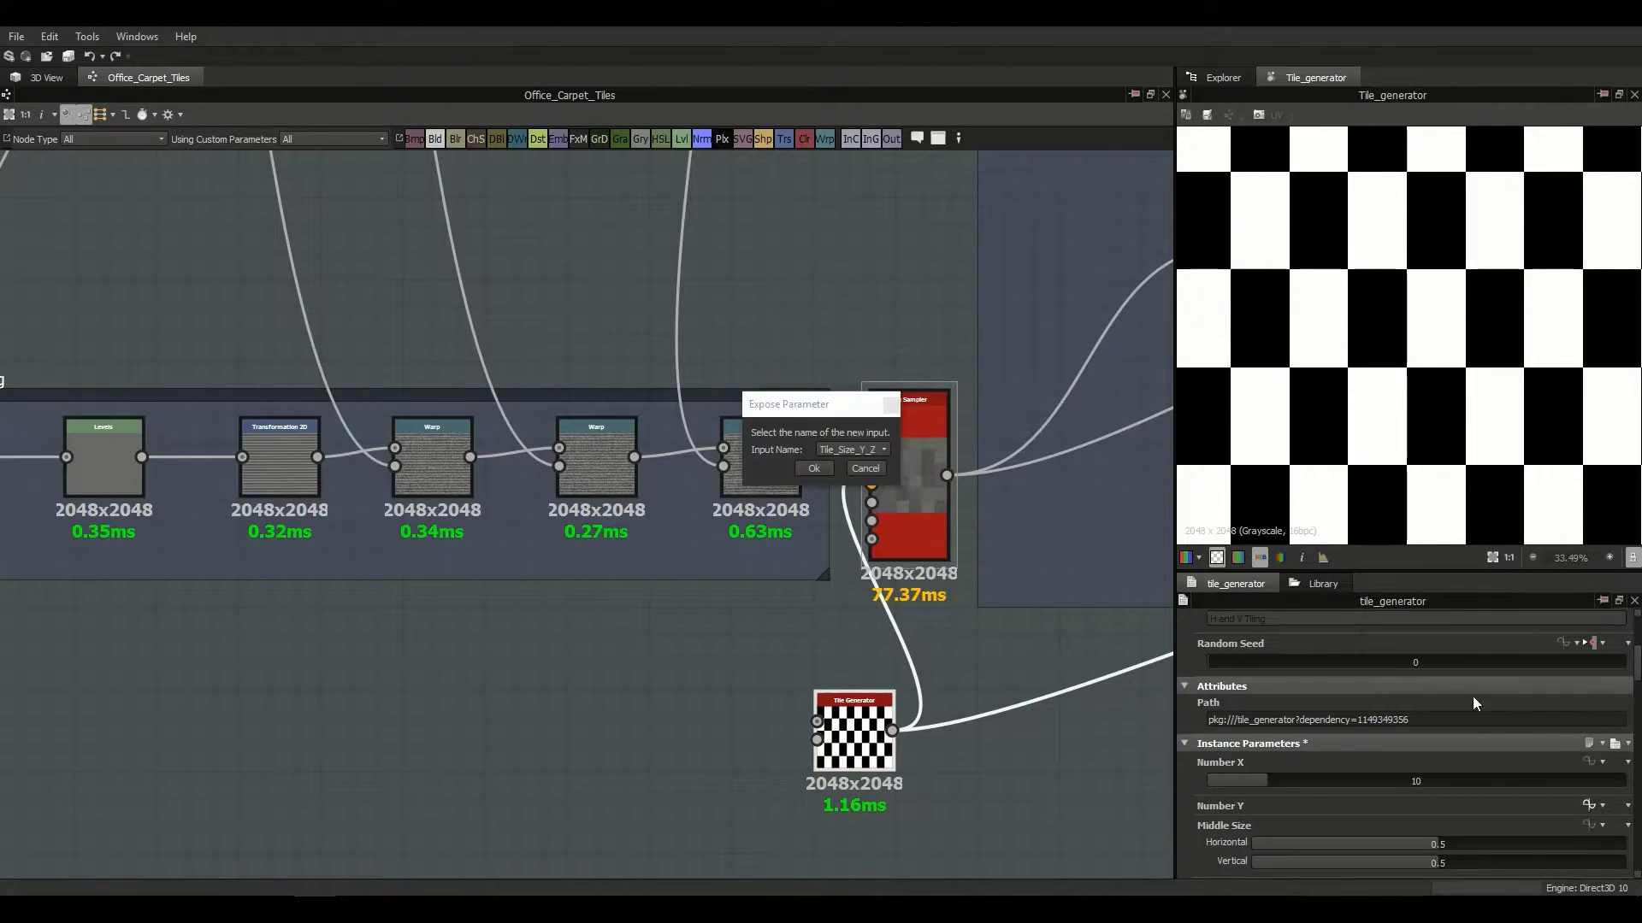
click(875, 451)
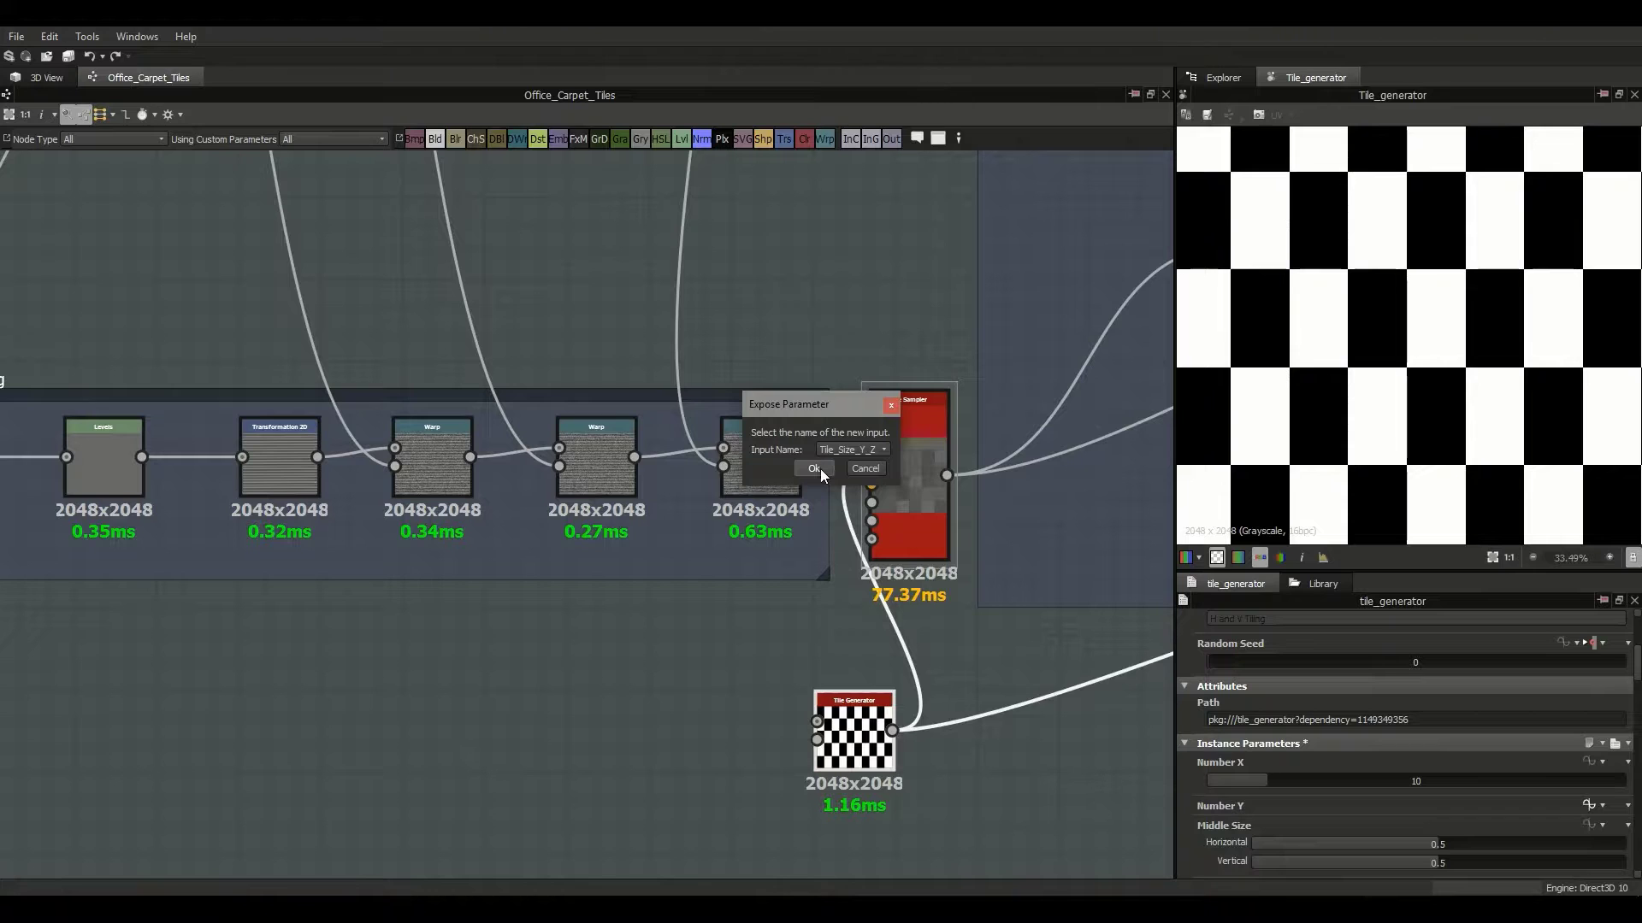
click(819, 468)
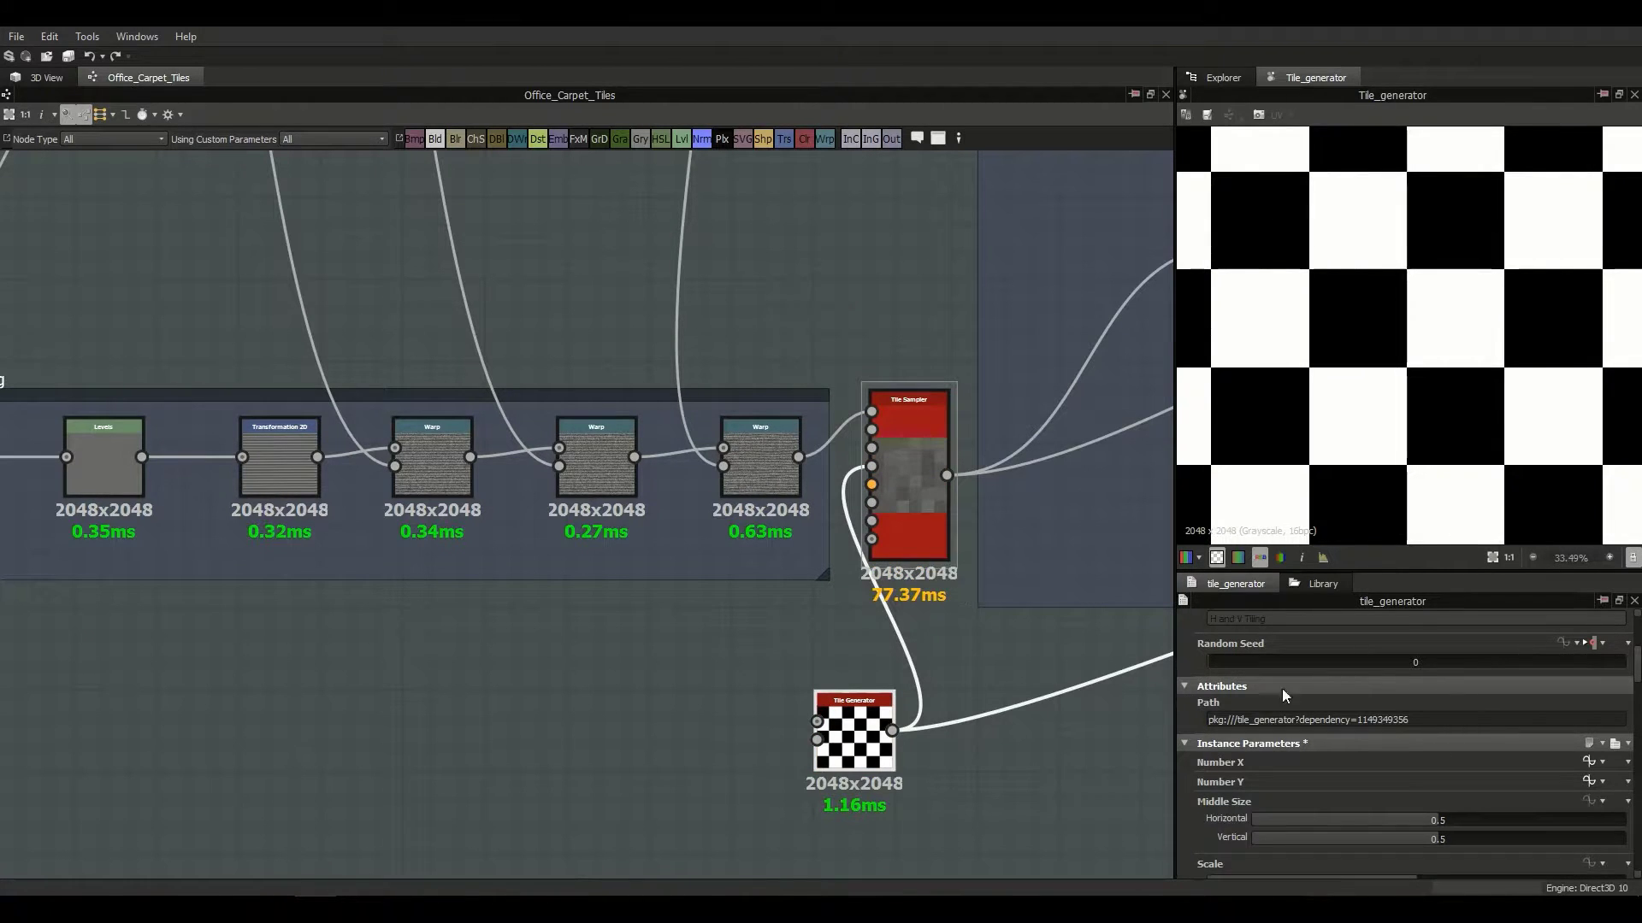
Step: Check the function options of the Tile Generator's Number Y parameter, including the Tile_Size_Y_Z input
click(1590, 781)
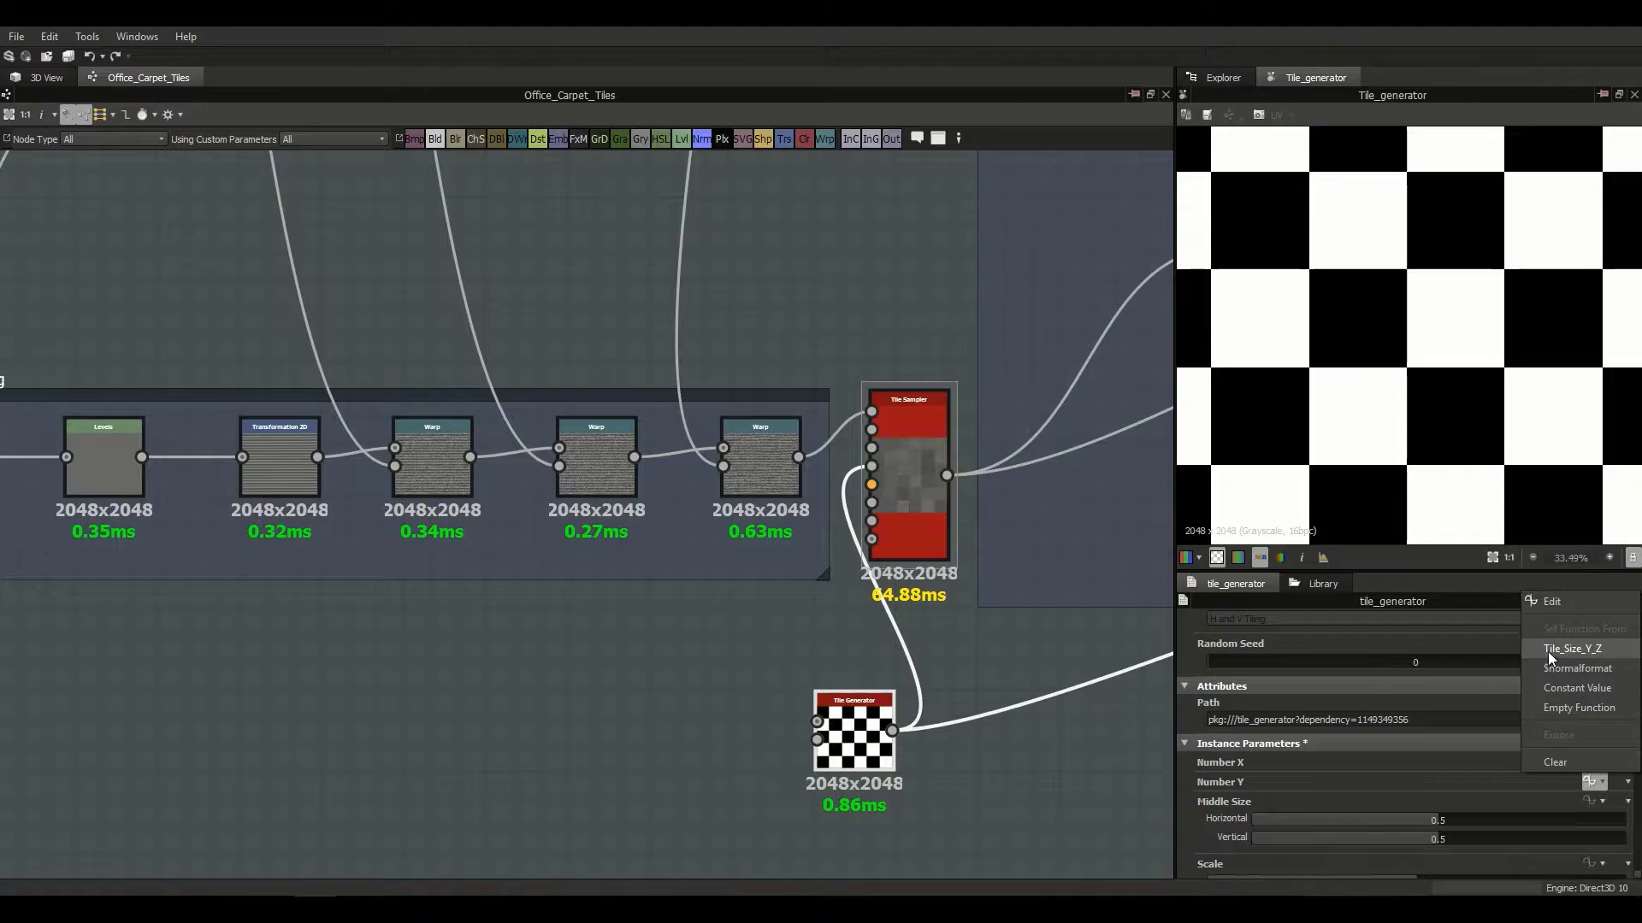
click(1584, 652)
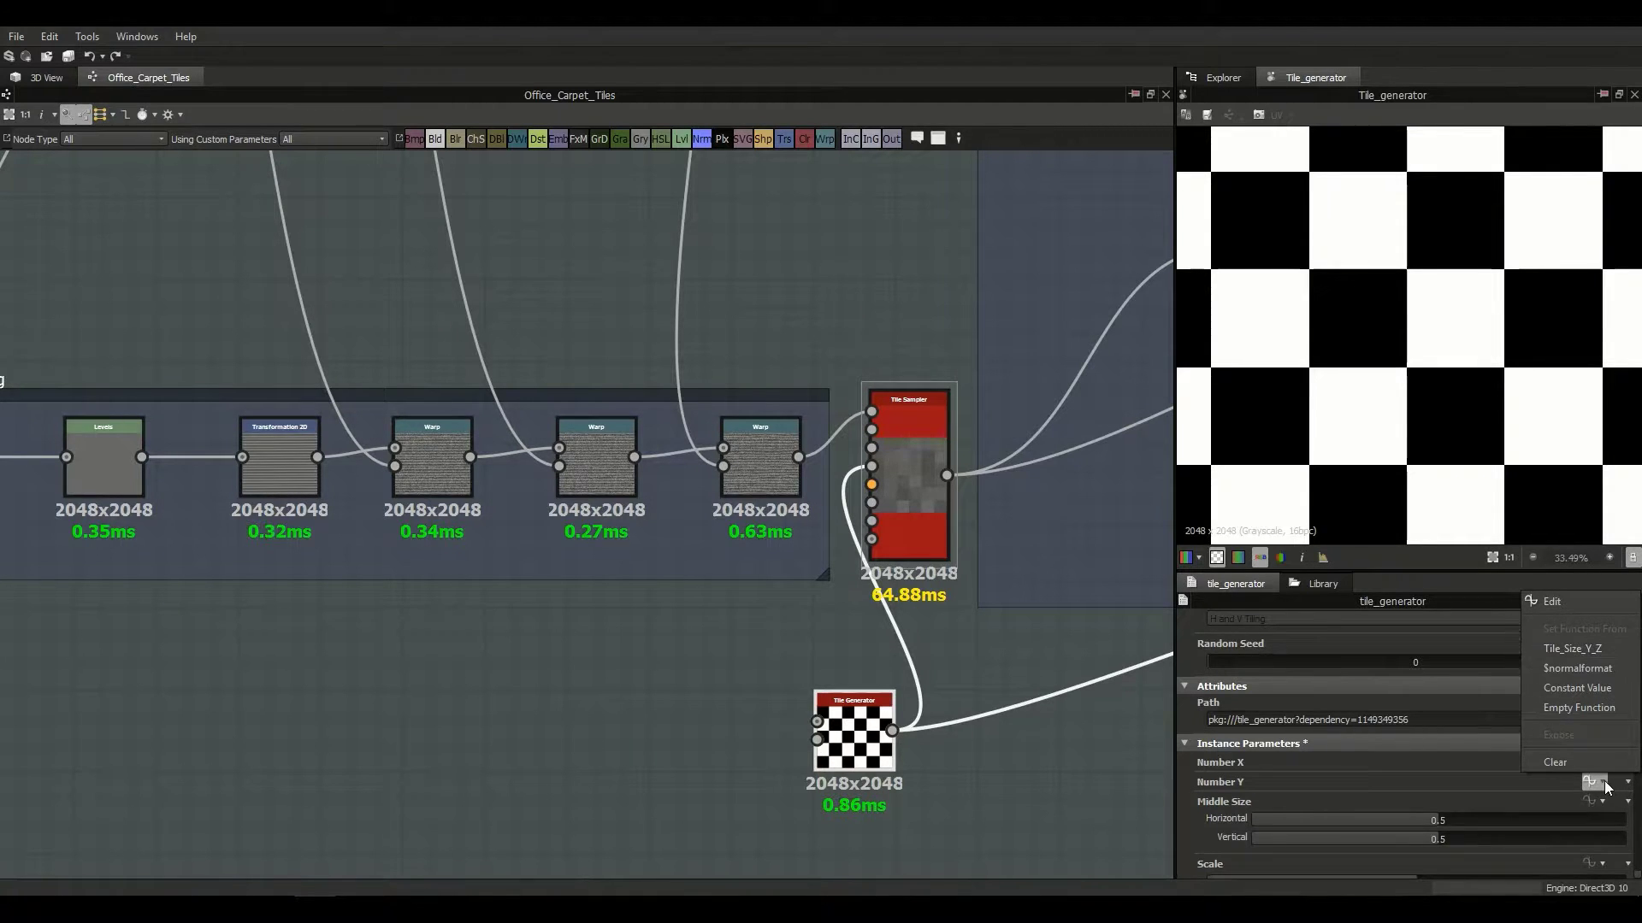
middle_drag(956, 623, 955, 669)
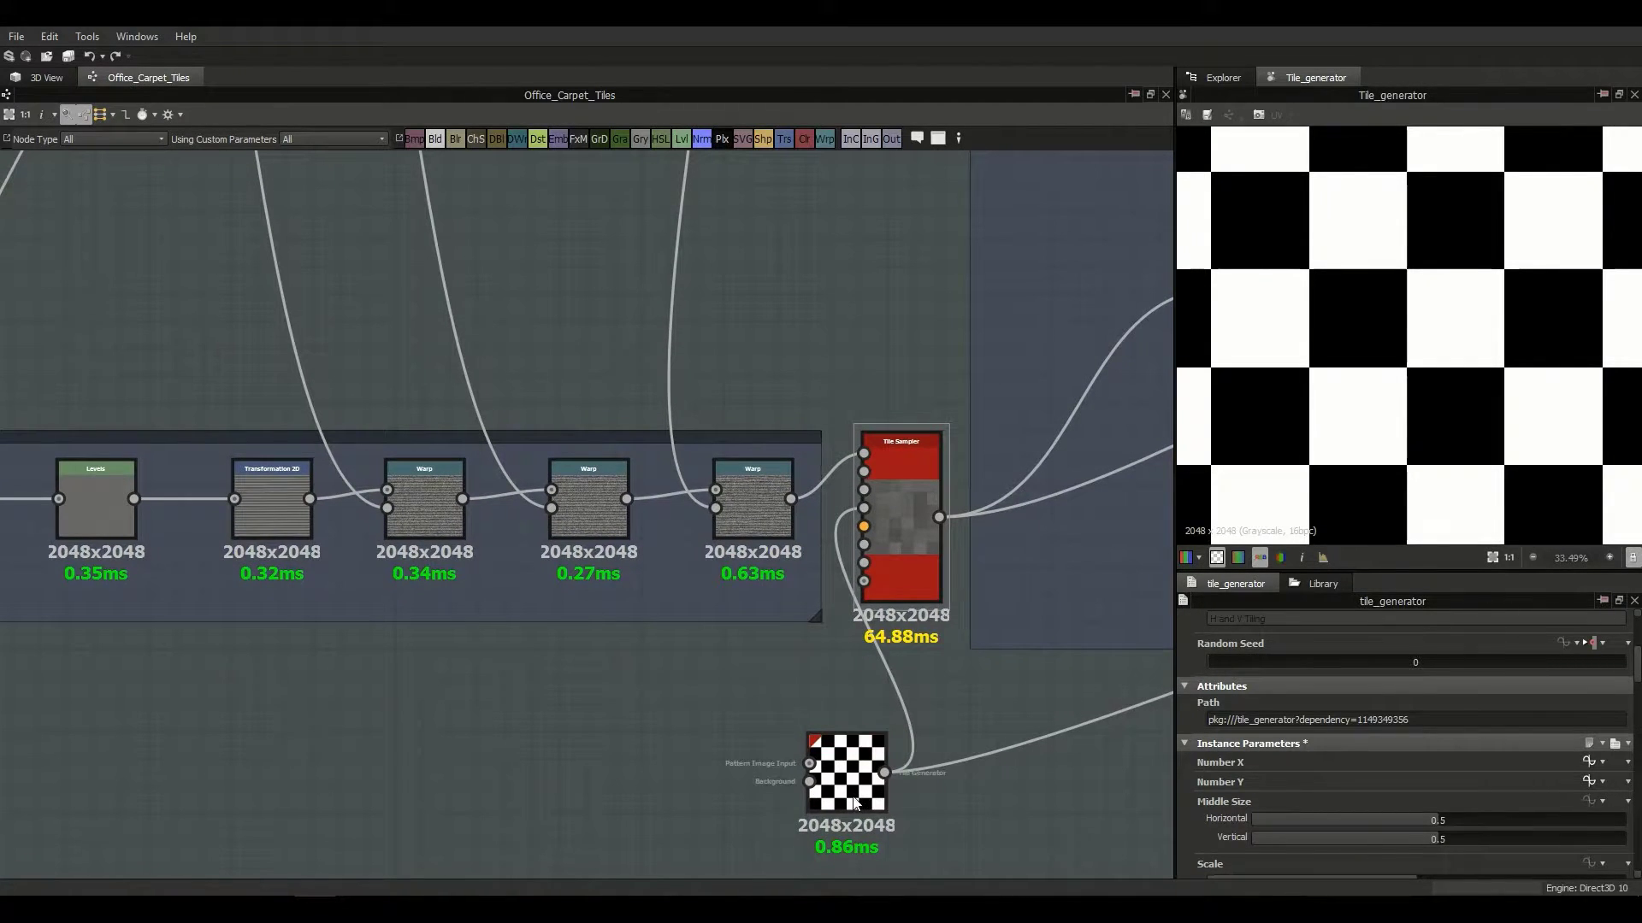
Step: Show the Office_Carpet_Tiles graph's own properties and locate the exposed Number X among its Input Parameters
middle_drag(840, 745, 849, 639)
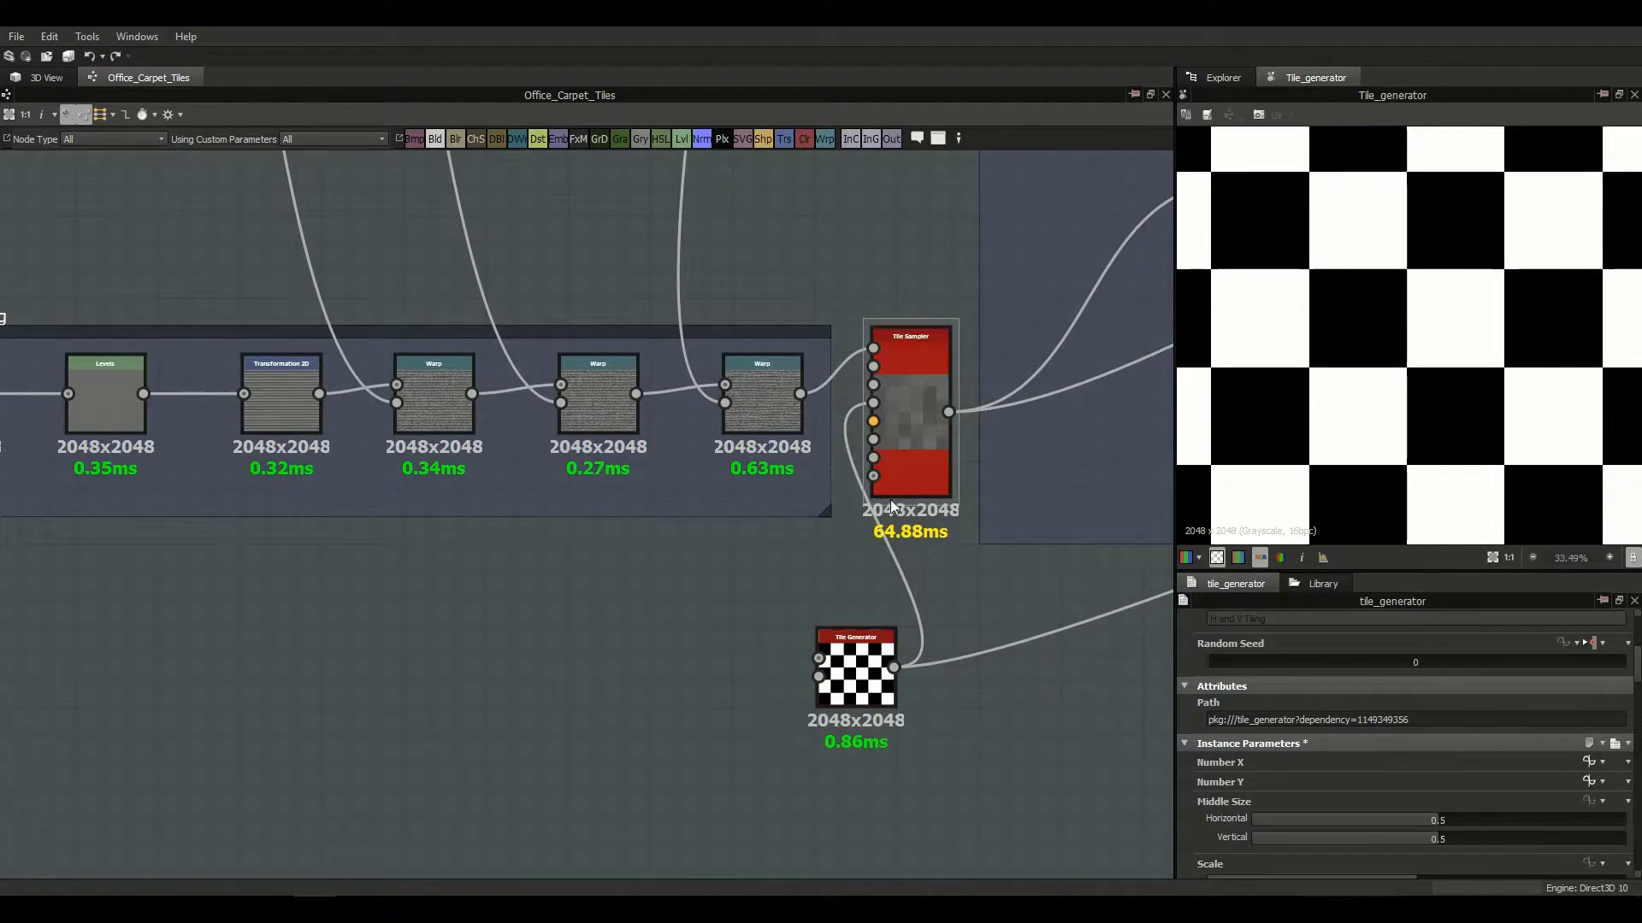
click(732, 699)
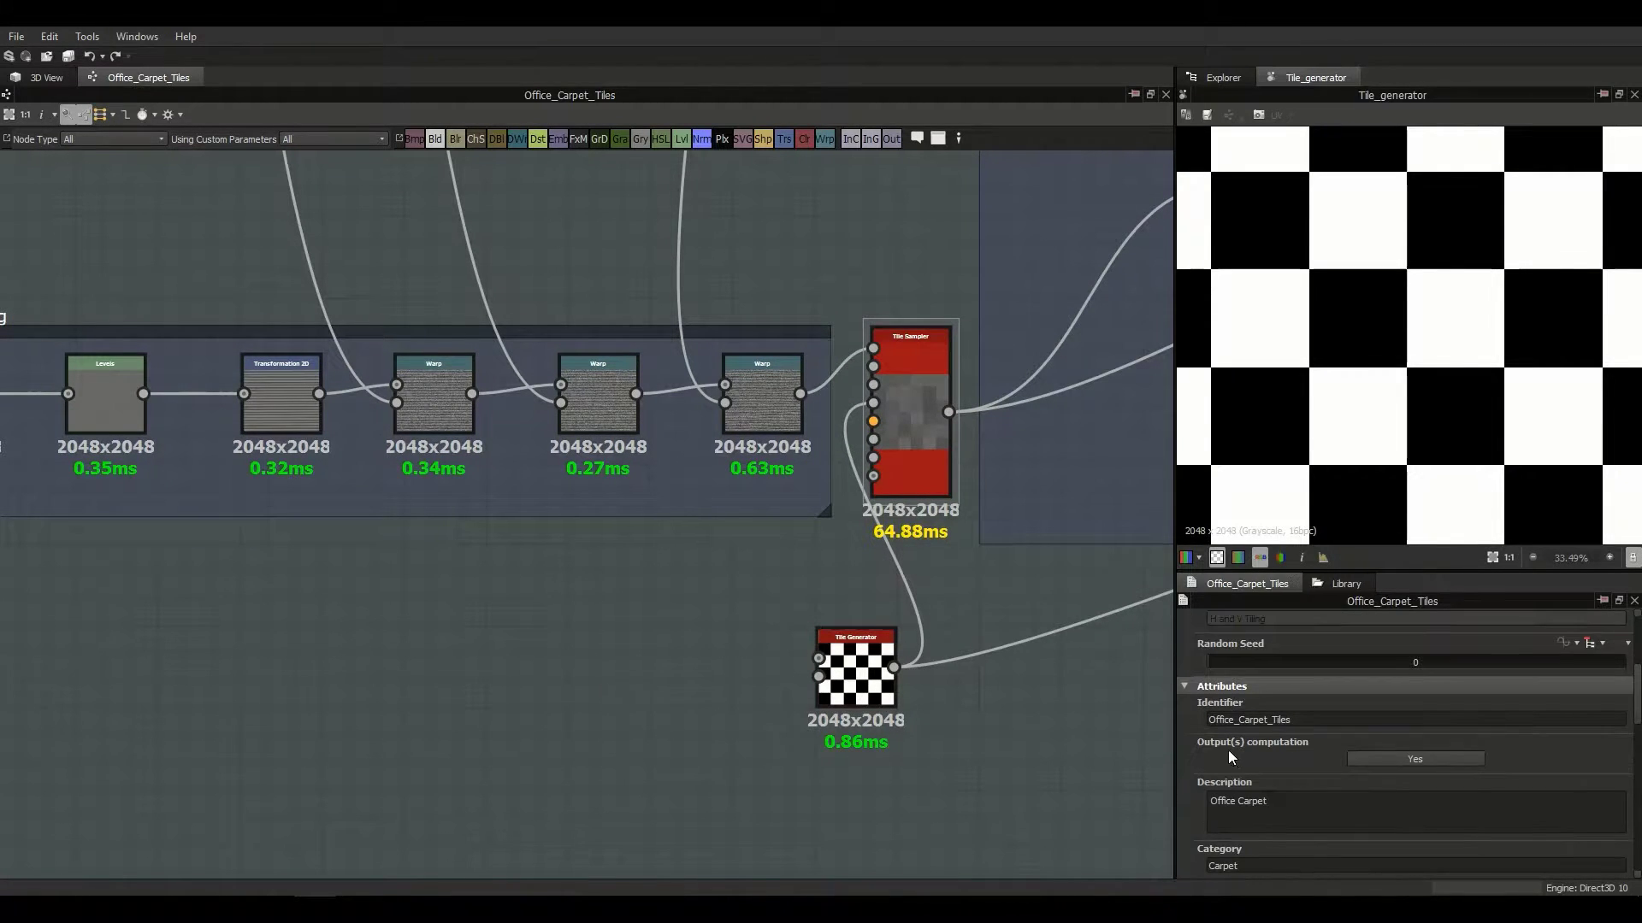
scroll(1228, 750, down, 10)
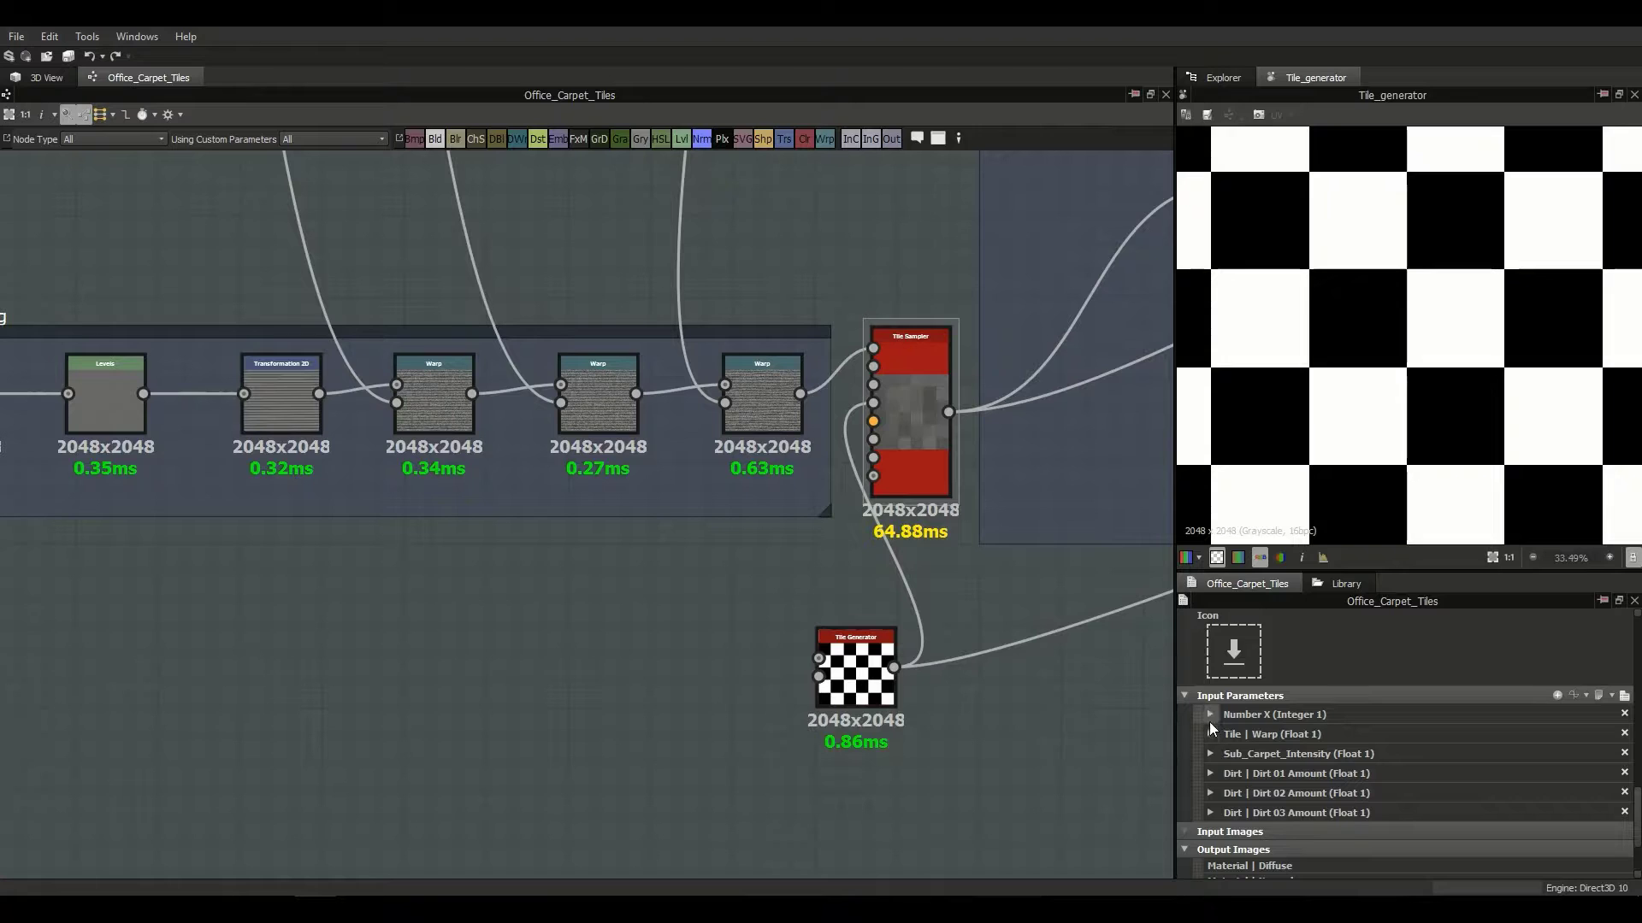
Step: Expand the exposed Number X input in the graph's Input Parameters and try default values of 4 and 8
click(1209, 718)
scroll(1422, 805, down, 1)
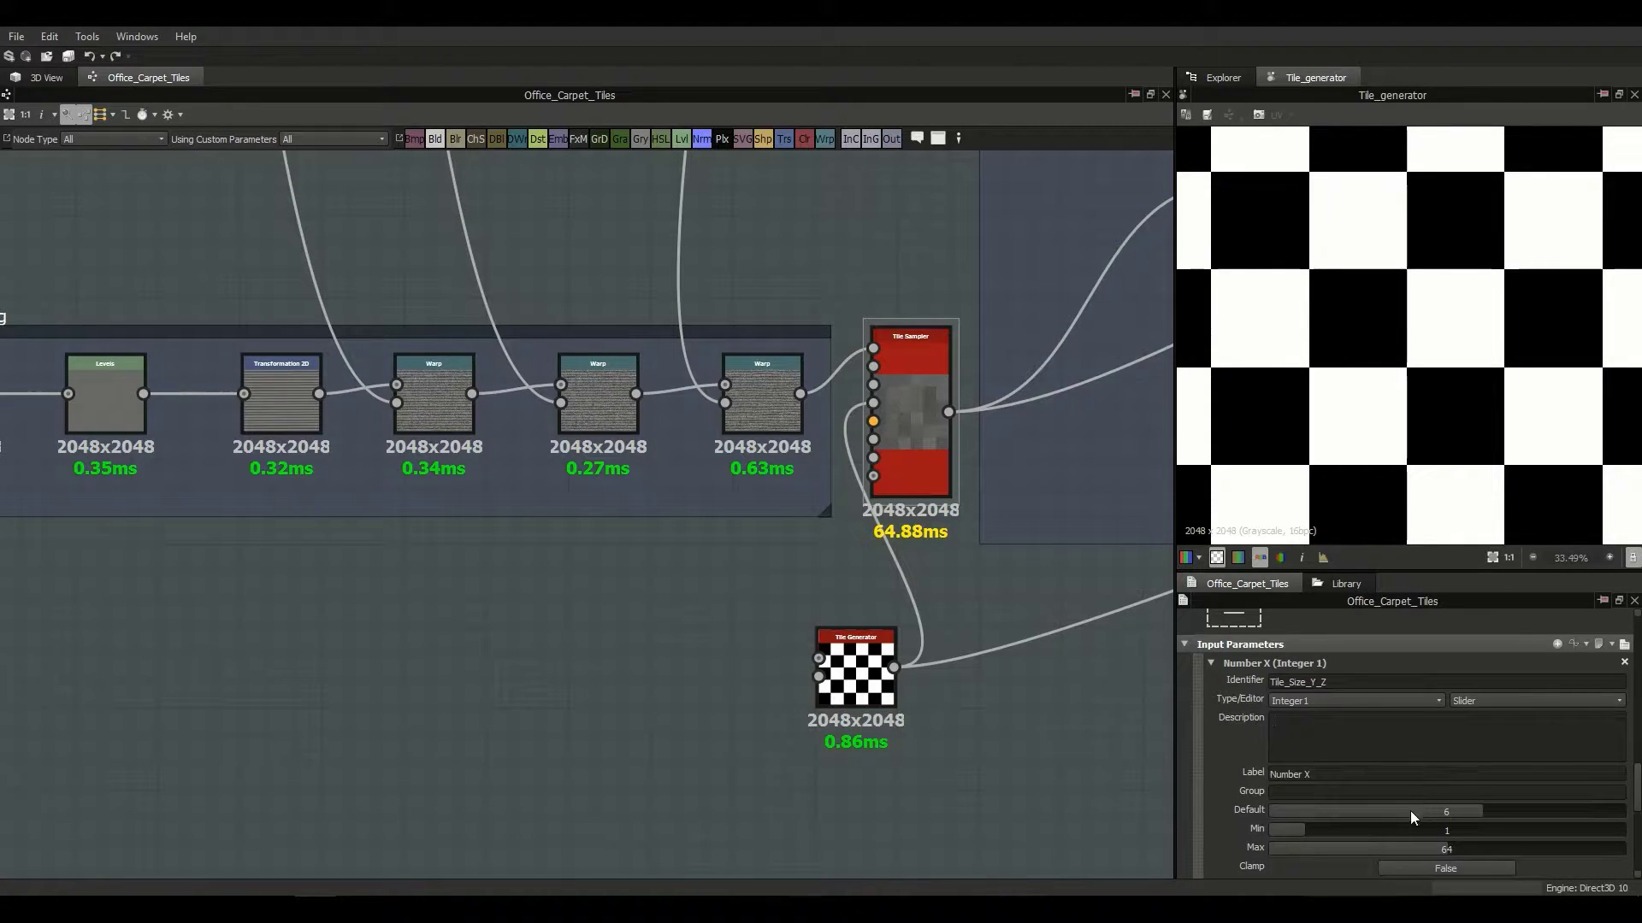
click(1407, 811)
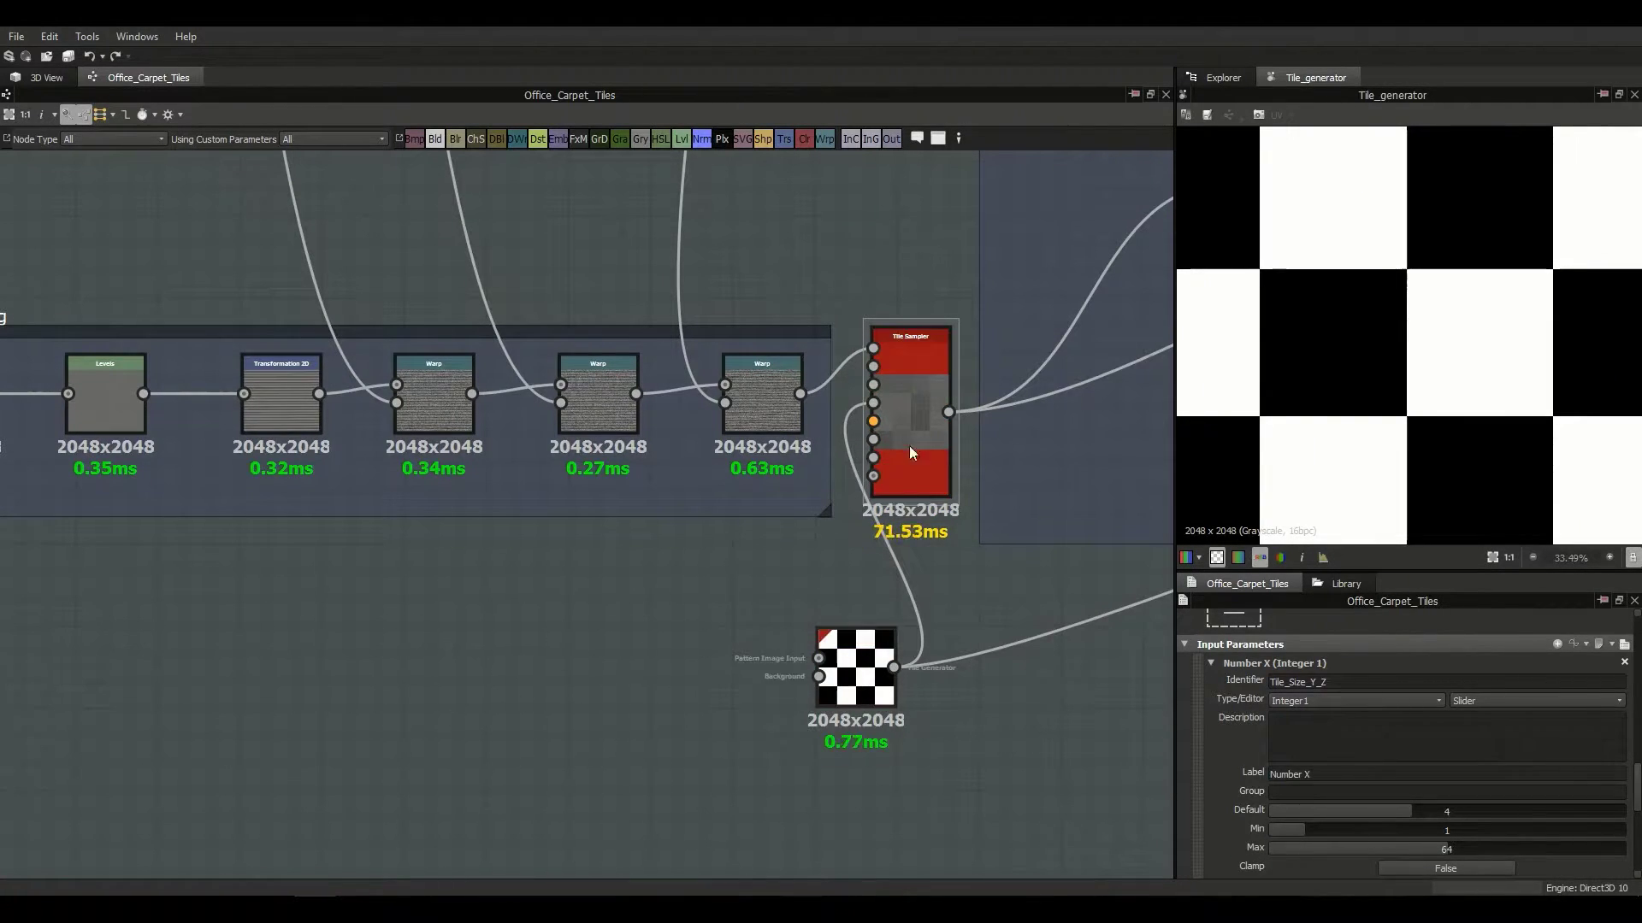
click(1539, 812)
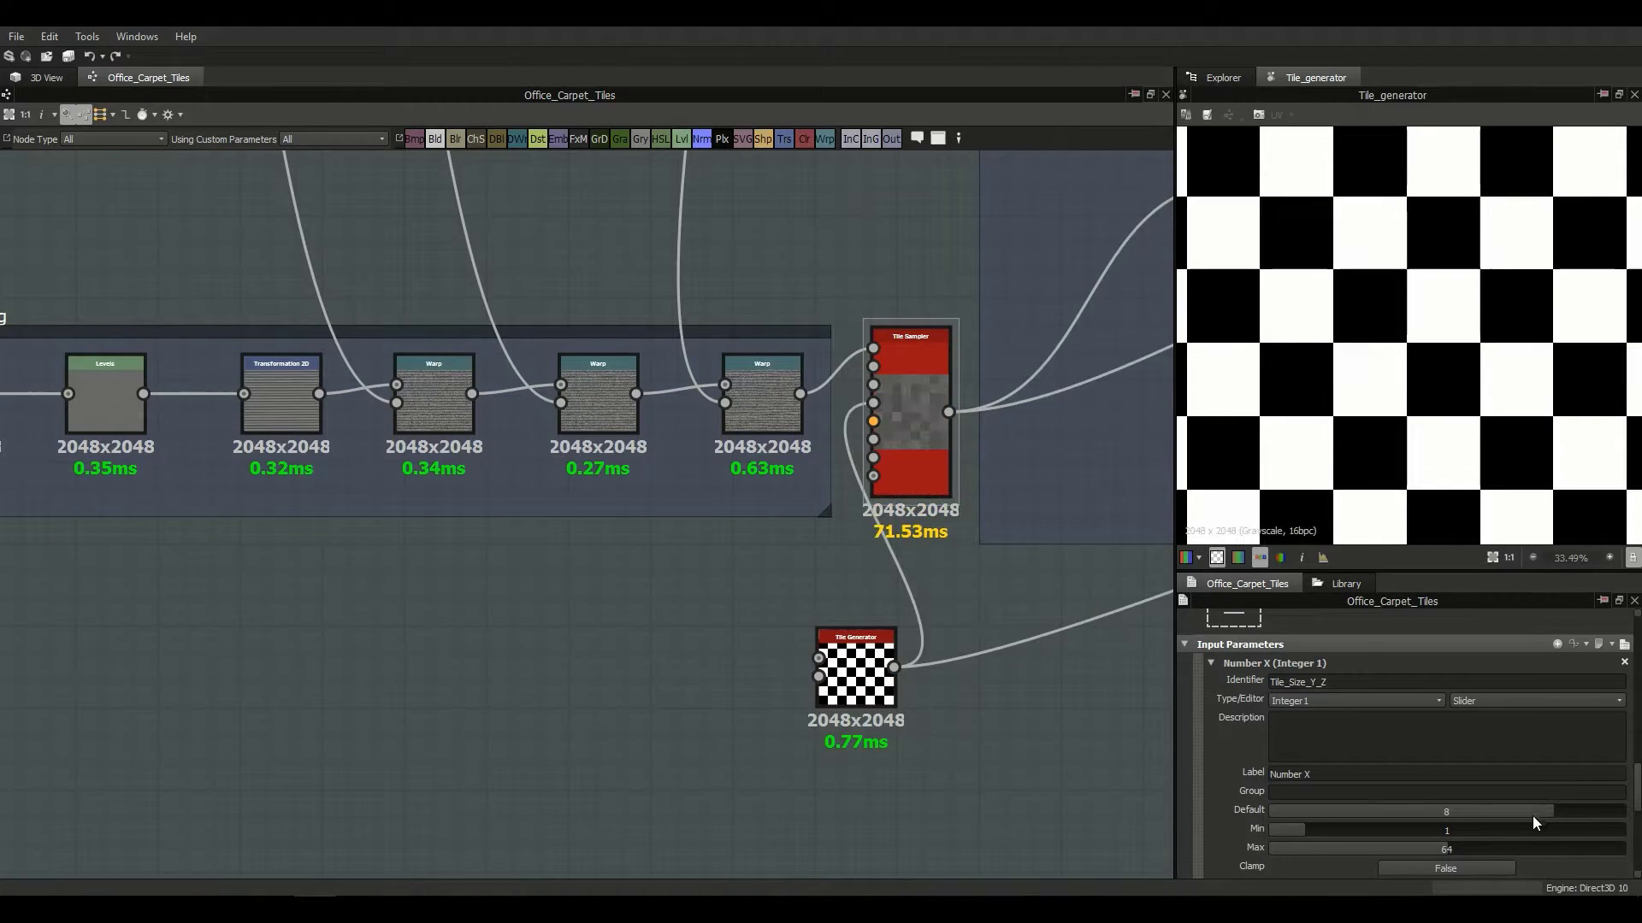
Step: Review the Tile Generator's instance parameters from Number X and Pattern Type down to its Checker Mask option
click(868, 663)
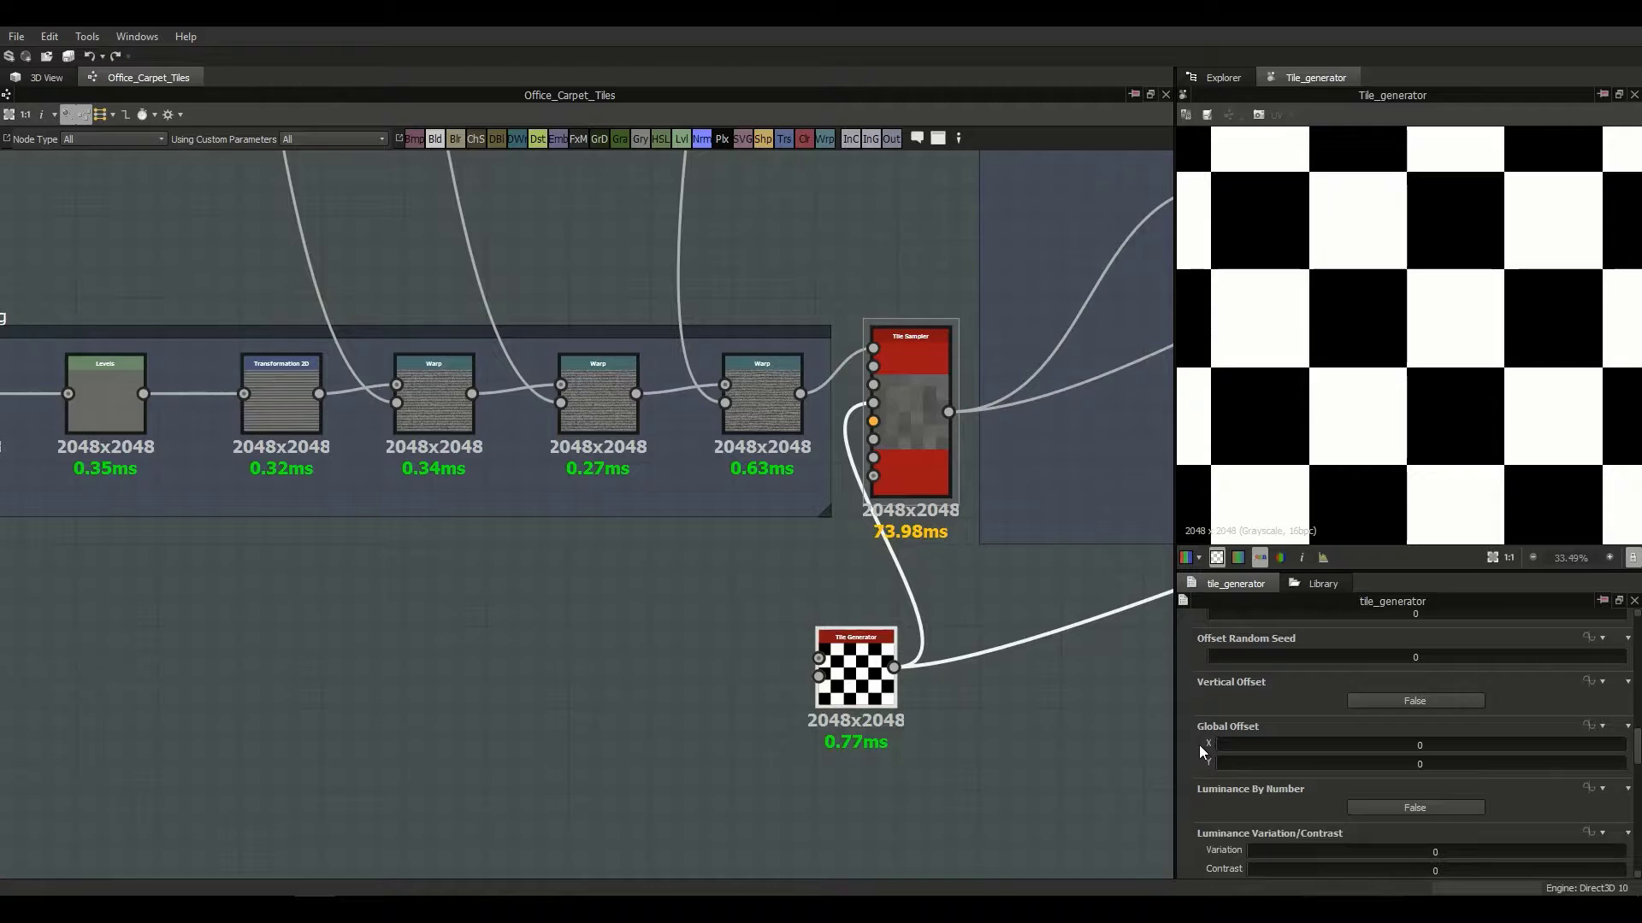
scroll(1199, 746, up, 10)
scroll(1202, 736, down, 2)
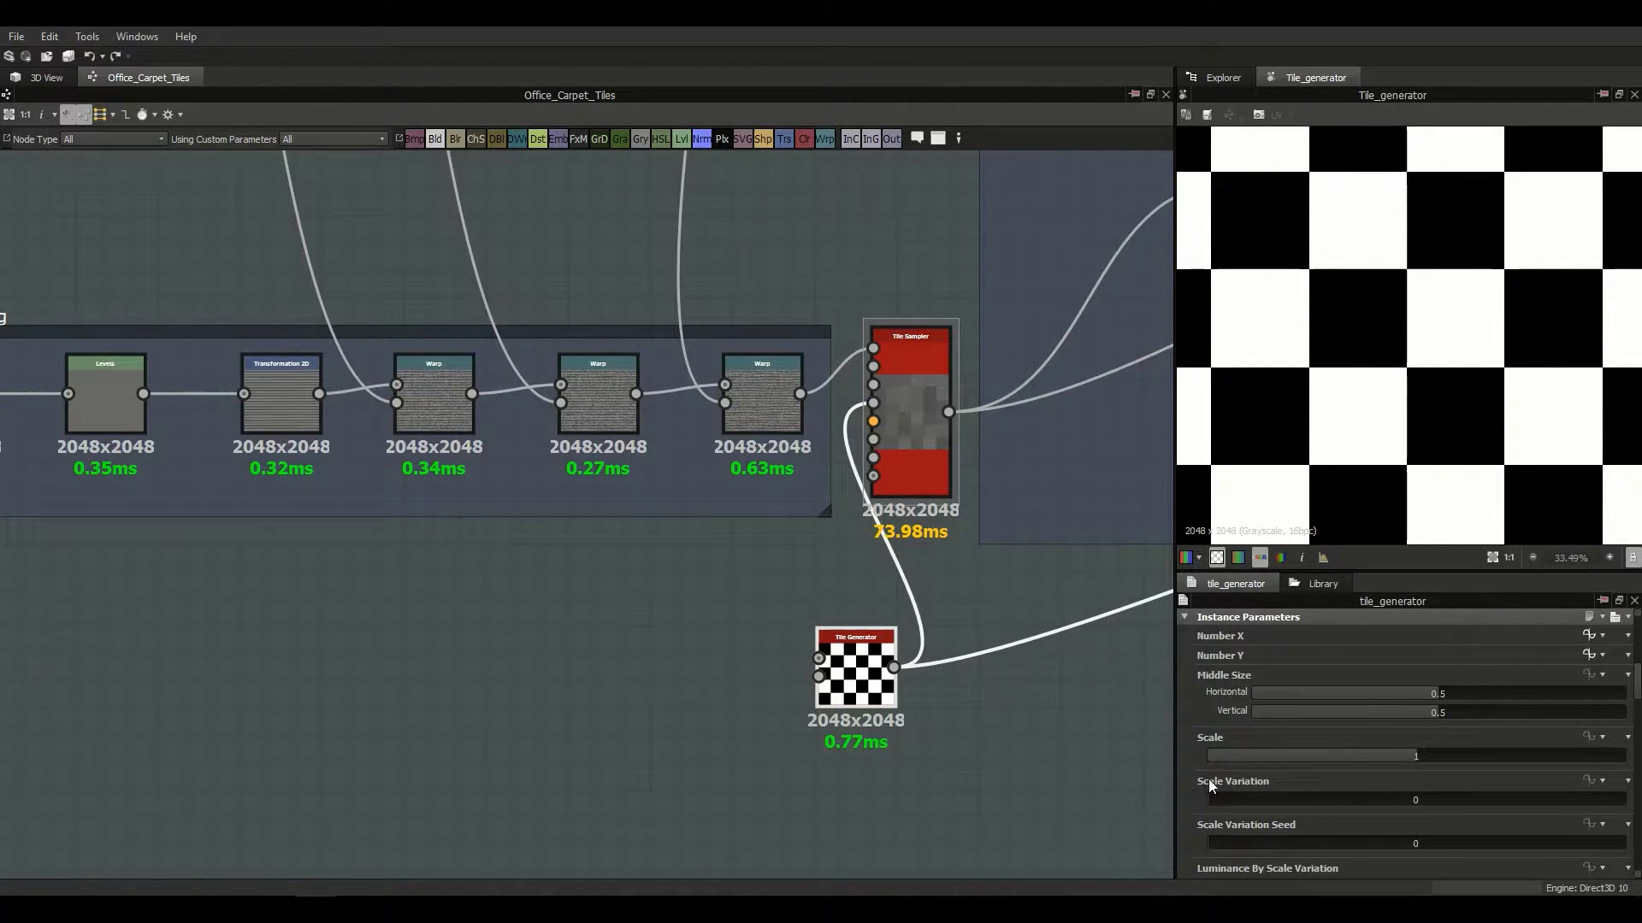
scroll(1197, 782, down, 6)
scroll(1182, 782, down, 1)
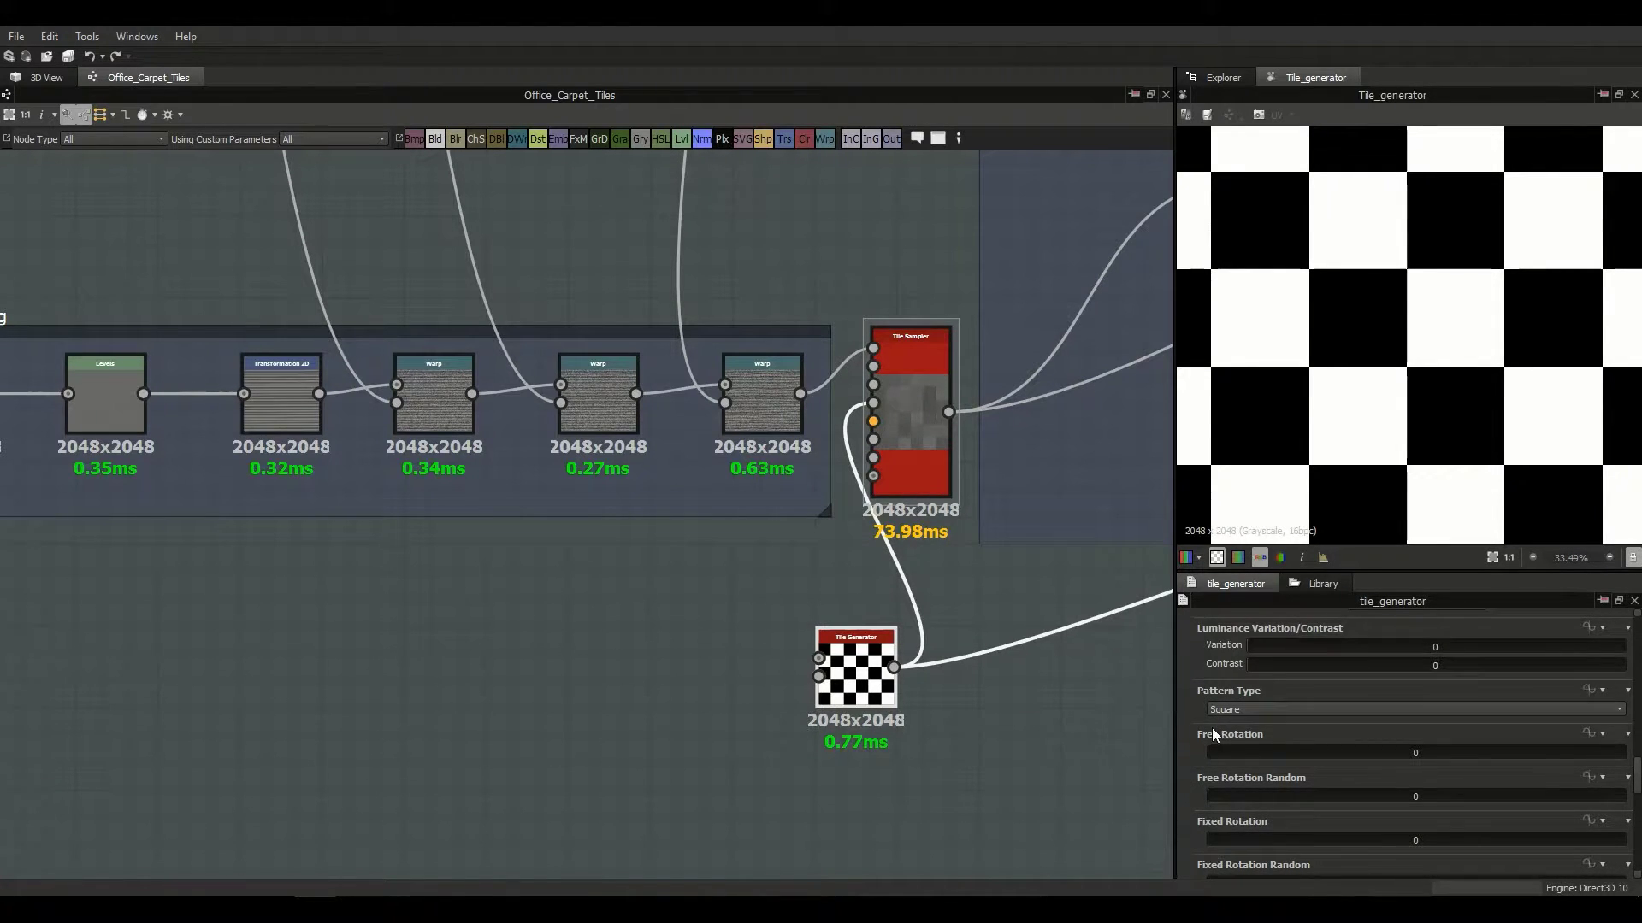
scroll(1211, 732, down, 5)
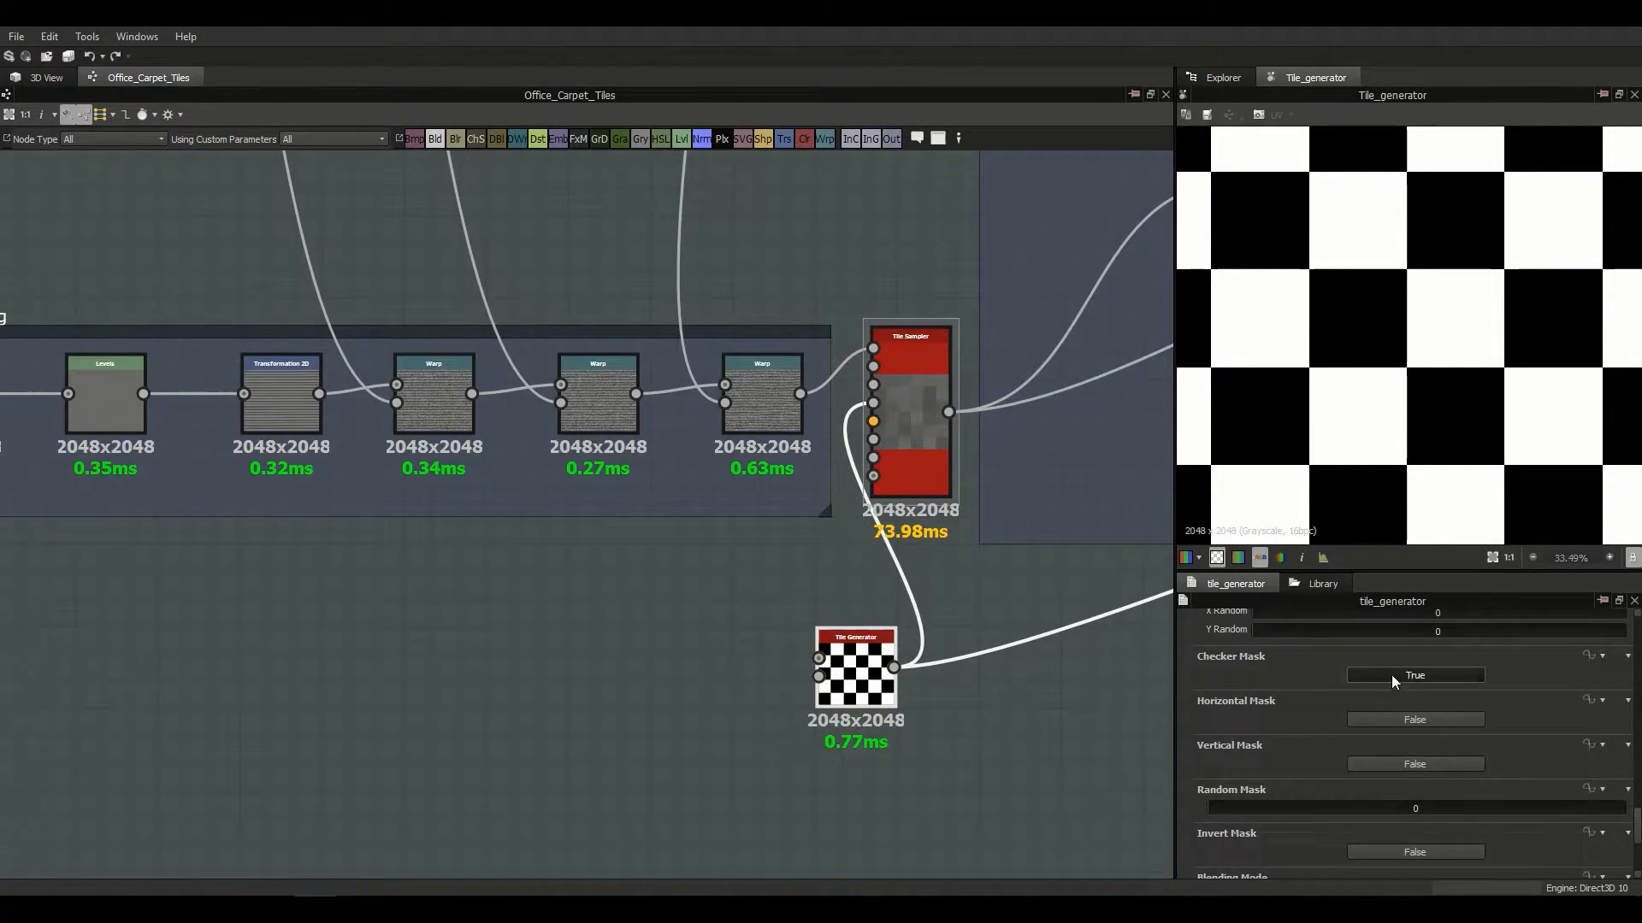
Step: Trace the Tile Generator's connections through the Large Warping group to the Main Color blend
middle_drag(1163, 714, 1058, 777)
middle_drag(949, 637, 721, 700)
scroll(872, 655, down, 4)
middle_drag(872, 655, 853, 511)
scroll(843, 593, up, 2)
middle_drag(626, 661, 865, 750)
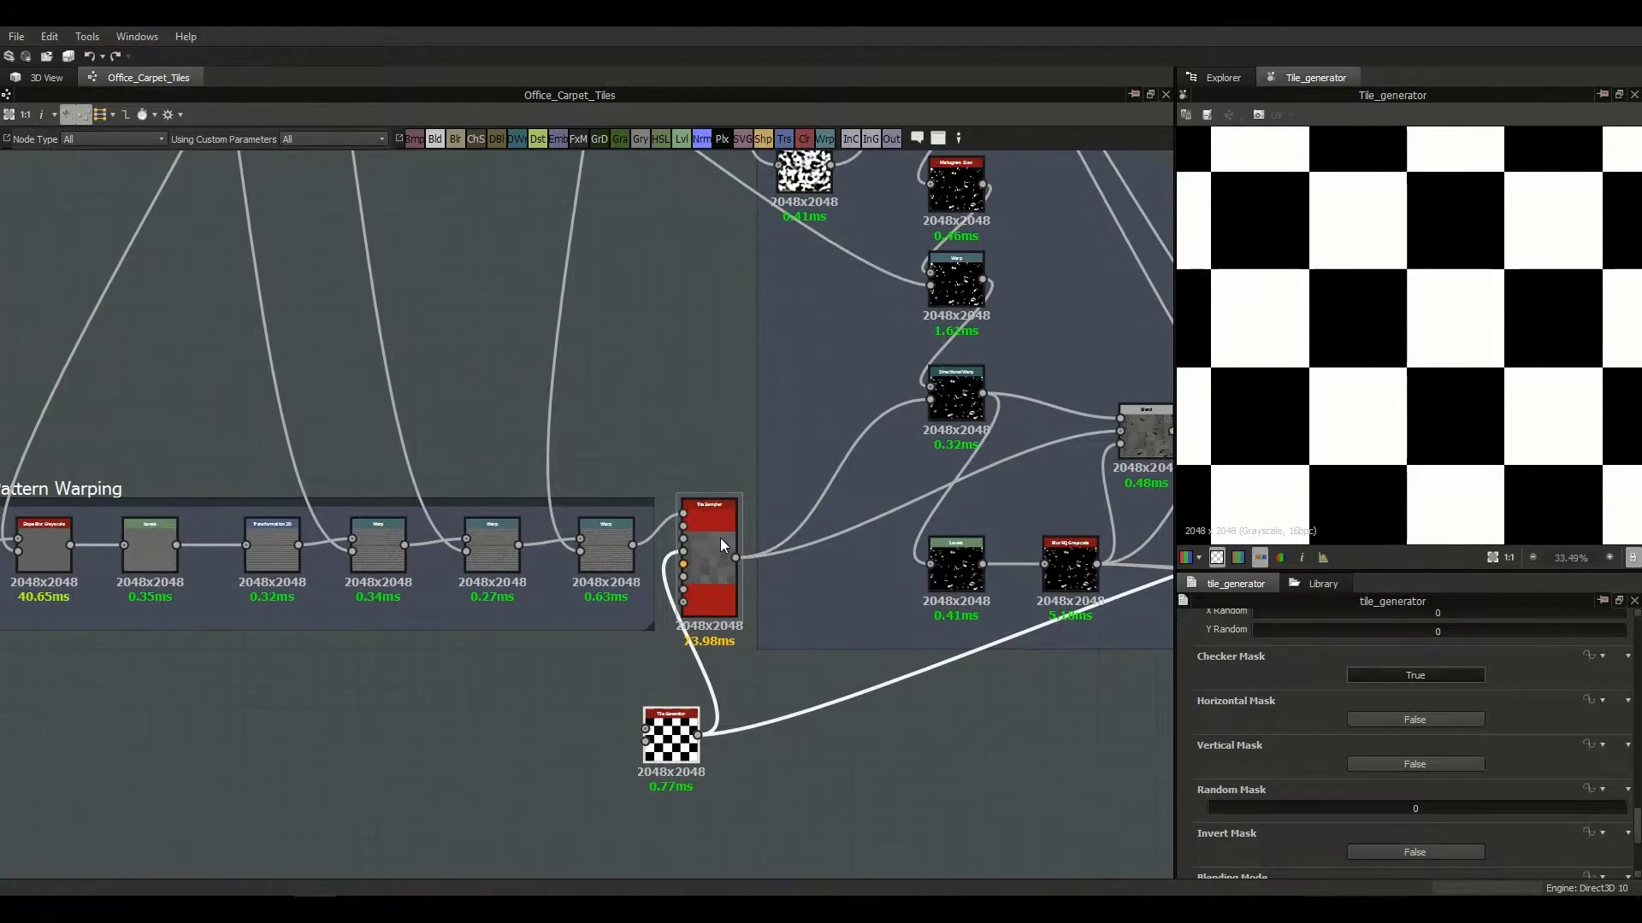
scroll(833, 631, down, 3)
middle_drag(643, 615, 266, 630)
scroll(971, 603, up, 2)
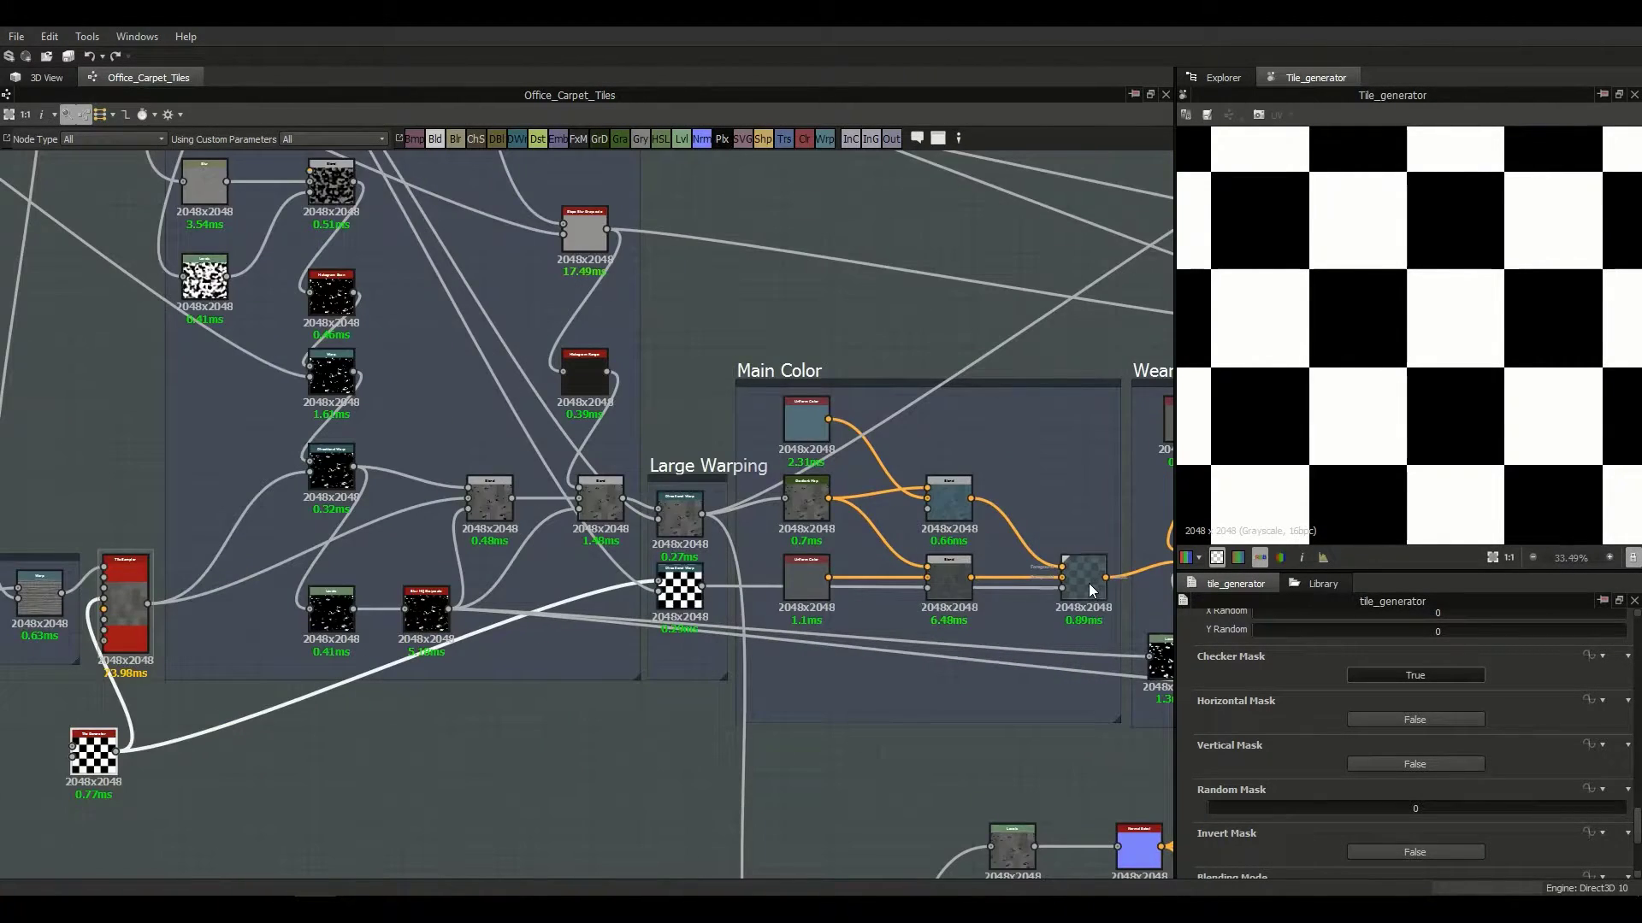
middle_drag(792, 598, 901, 580)
middle_drag(571, 601, 968, 543)
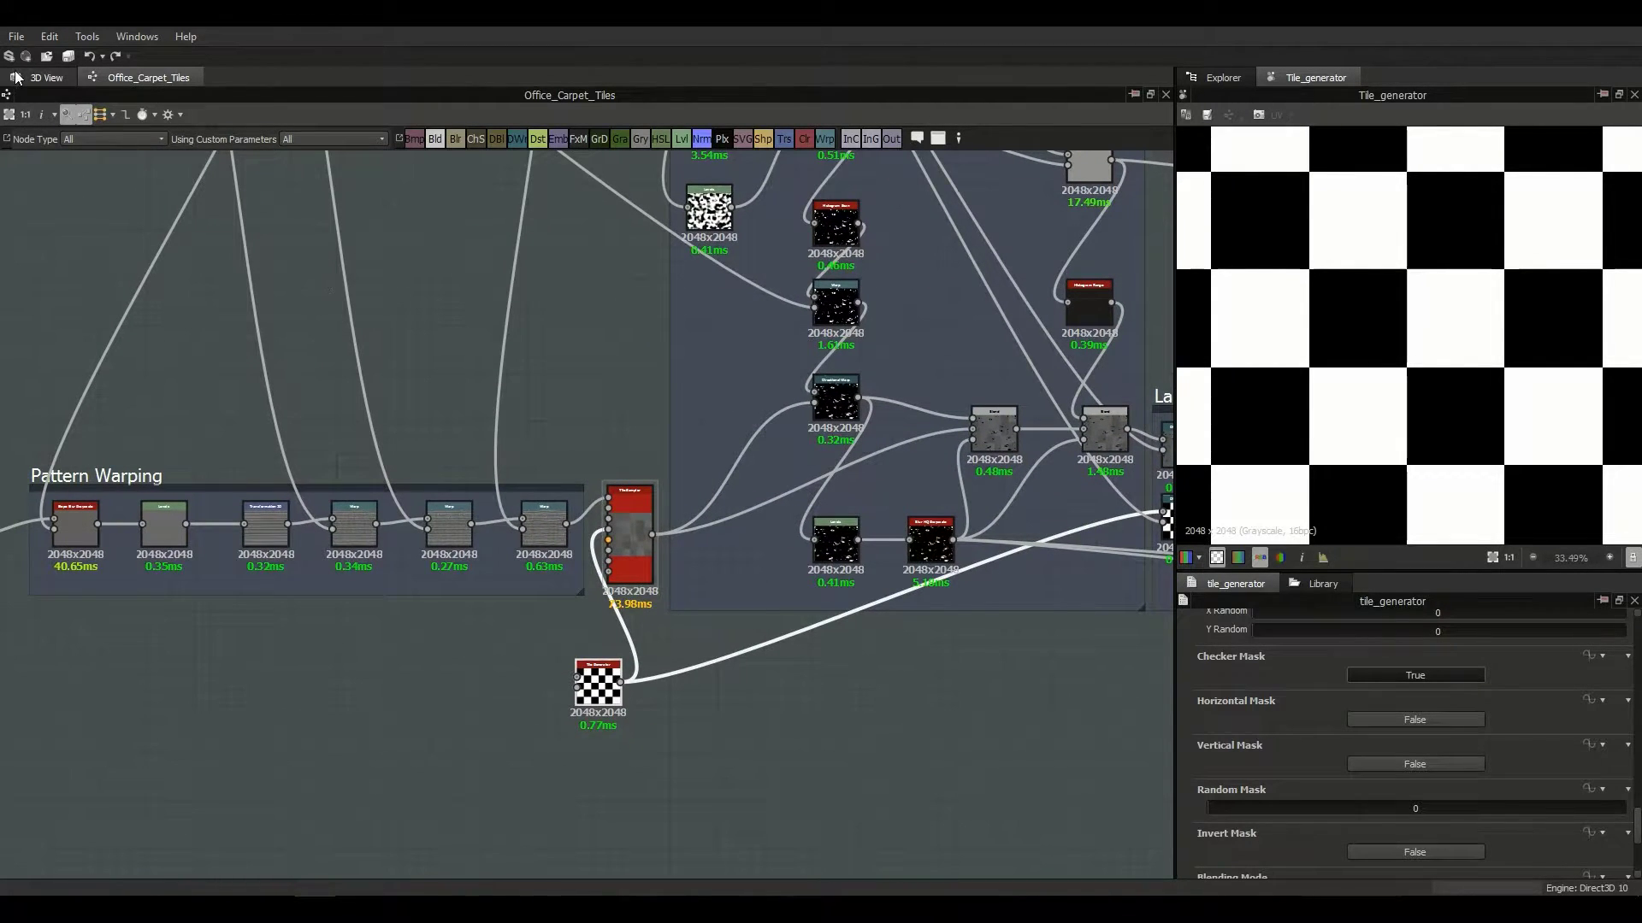
Step: Show the carpet in the 3D View and preview it with the Tile Generator's Horizontal Mask enabled
click(47, 77)
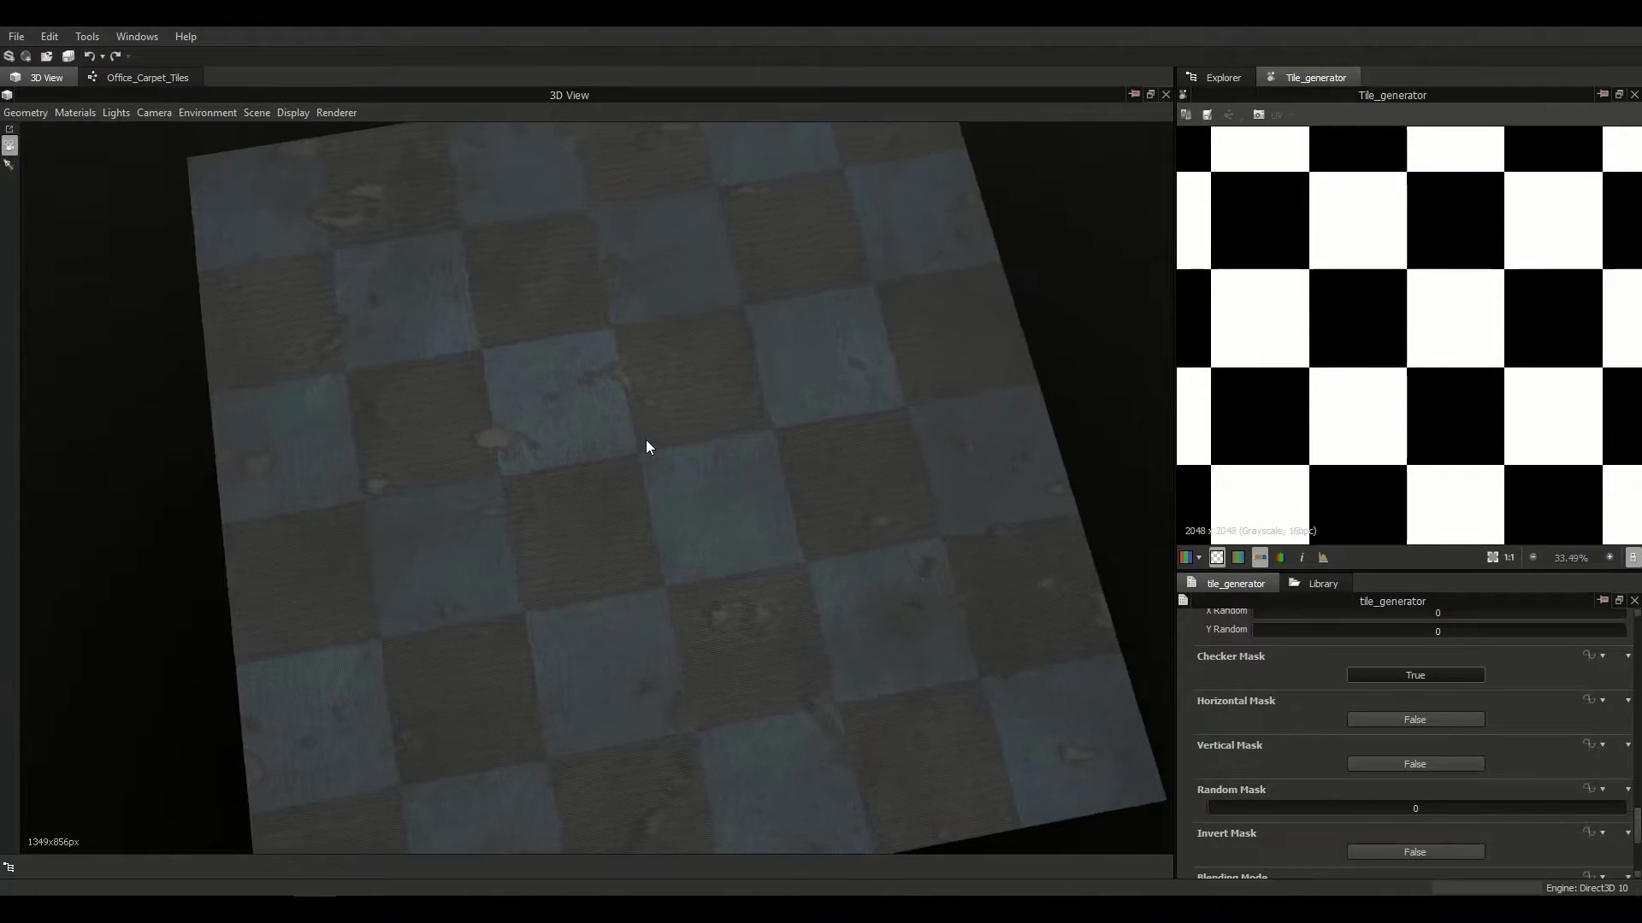
click(1439, 723)
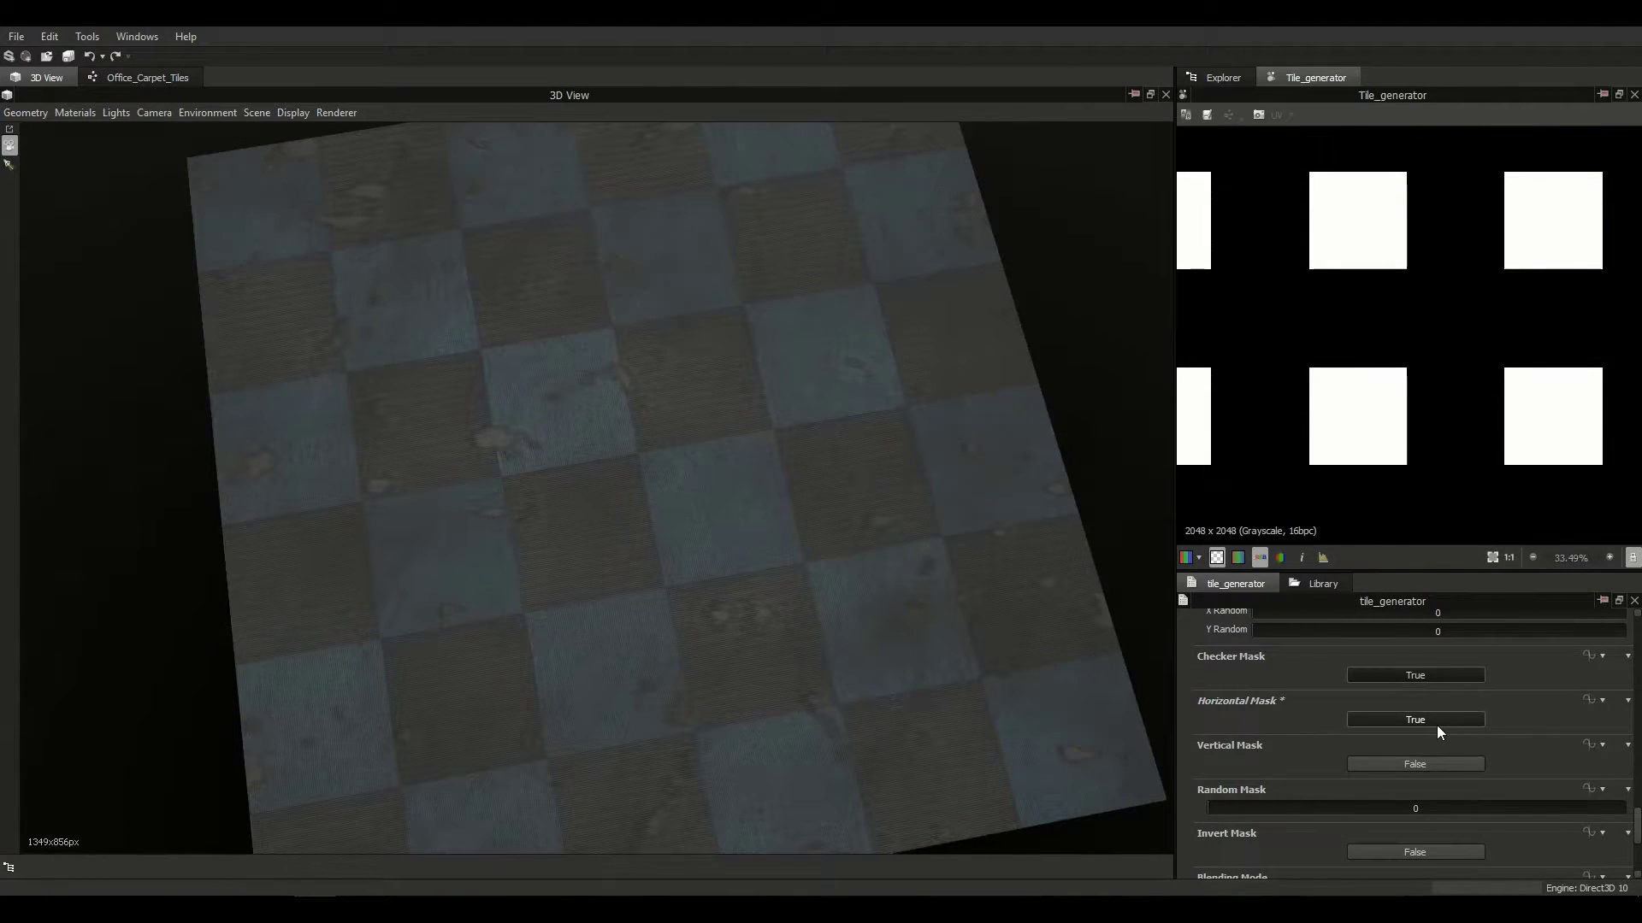
scroll(732, 638, down, 3)
drag(773, 638, 771, 650)
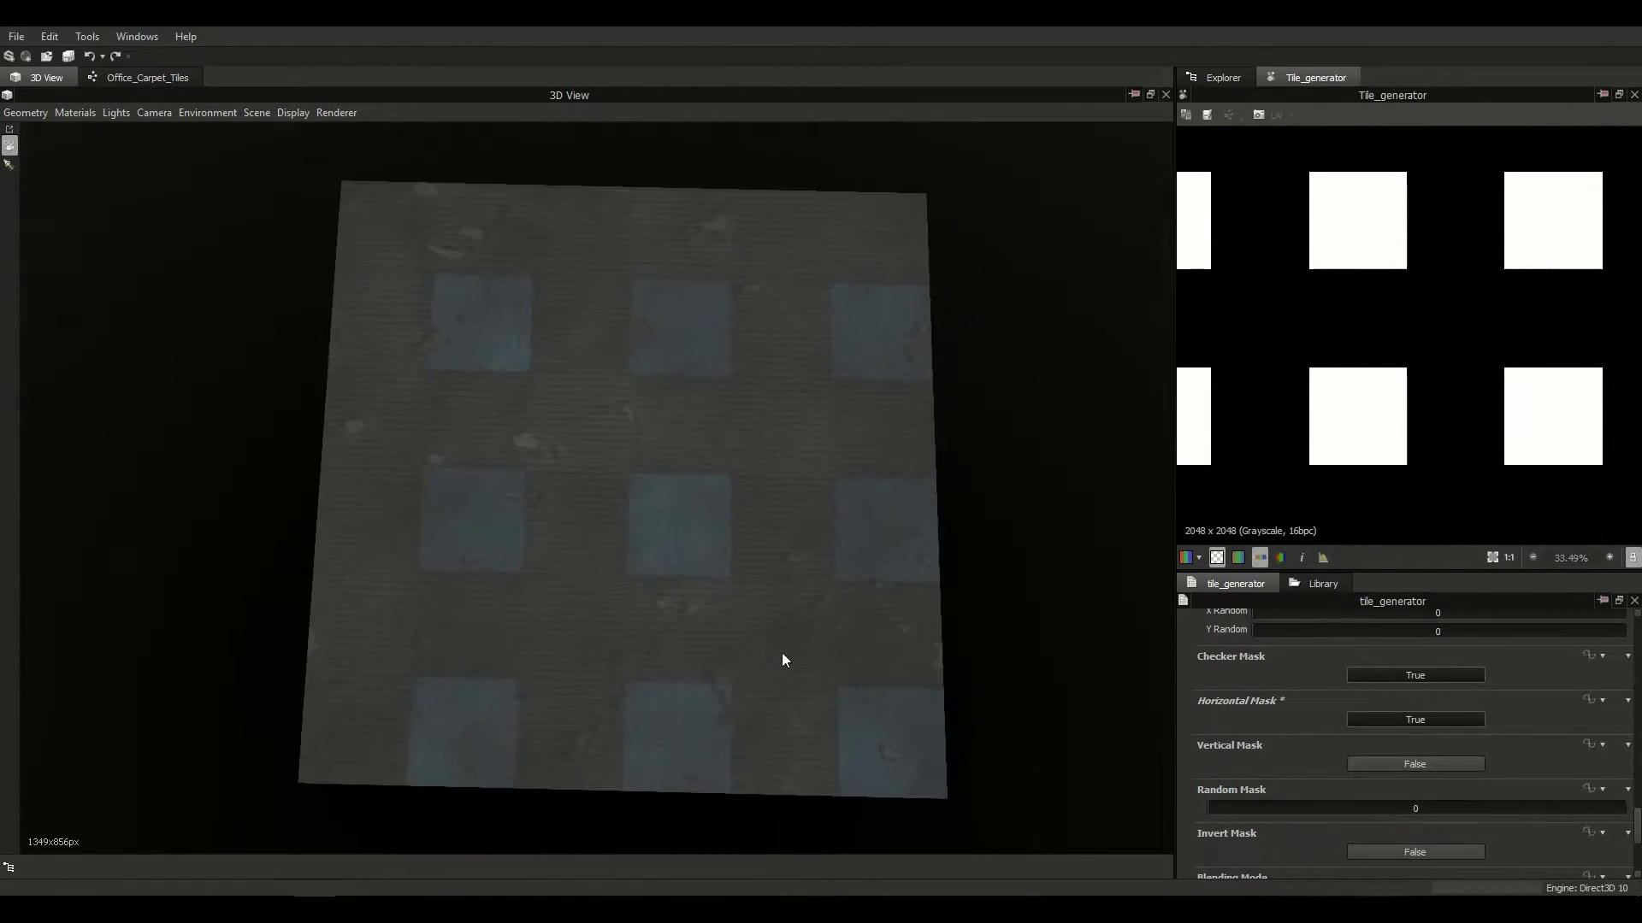
Step: Preview the carpet with only the Tile Generator's Vertical Mask enabled, and restore Checker Mask as the only mask
click(1449, 766)
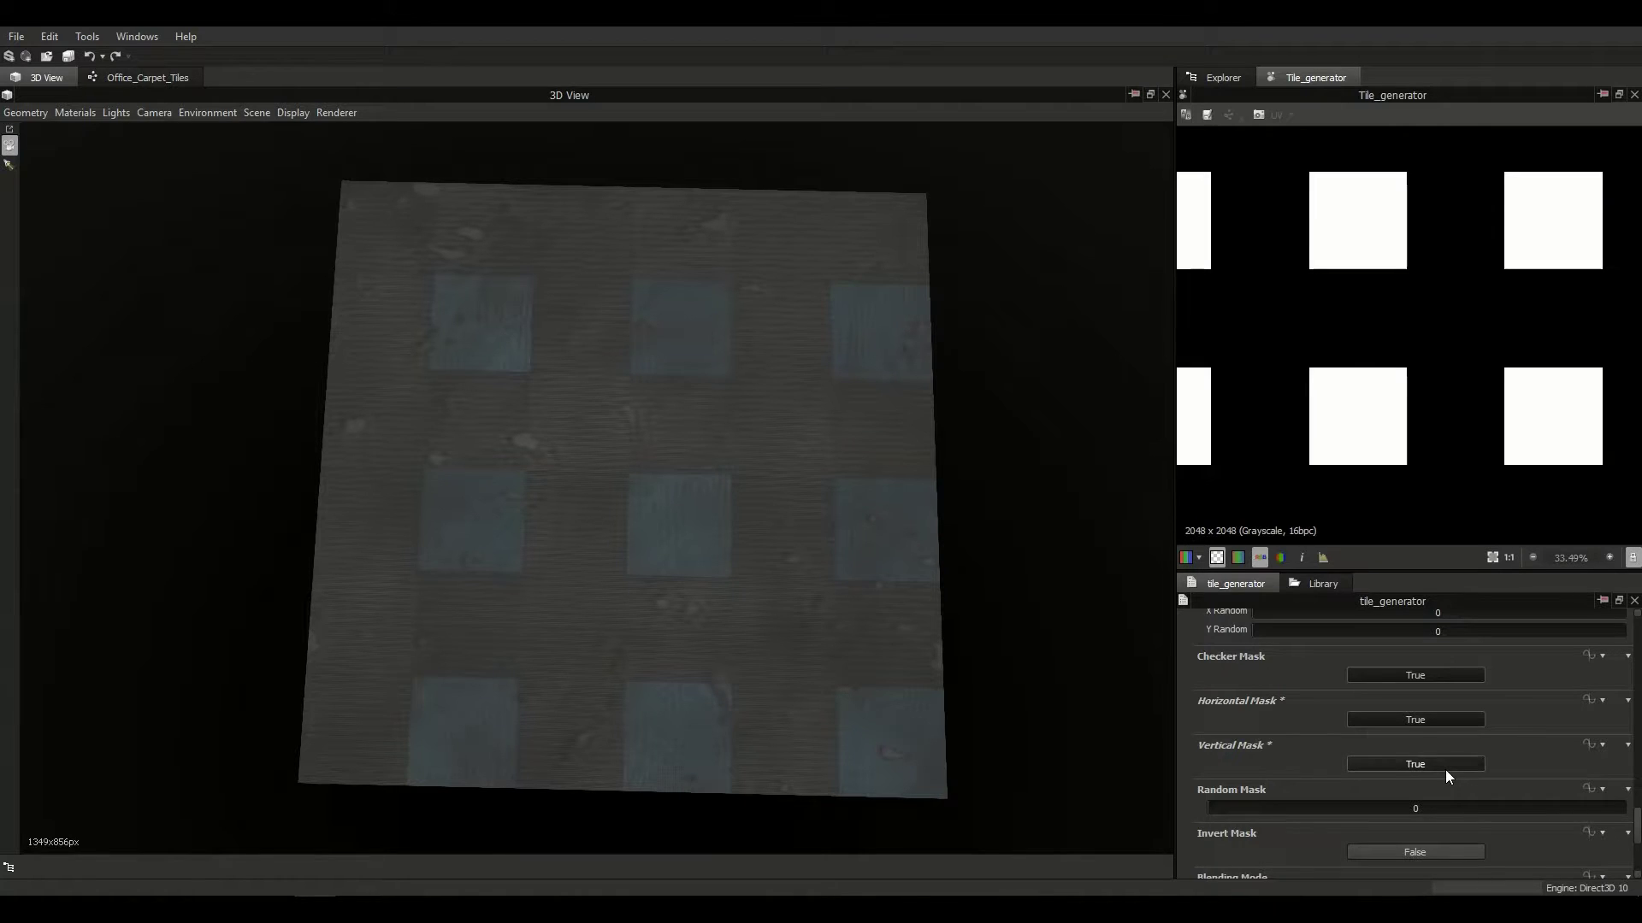
click(1428, 718)
click(1398, 674)
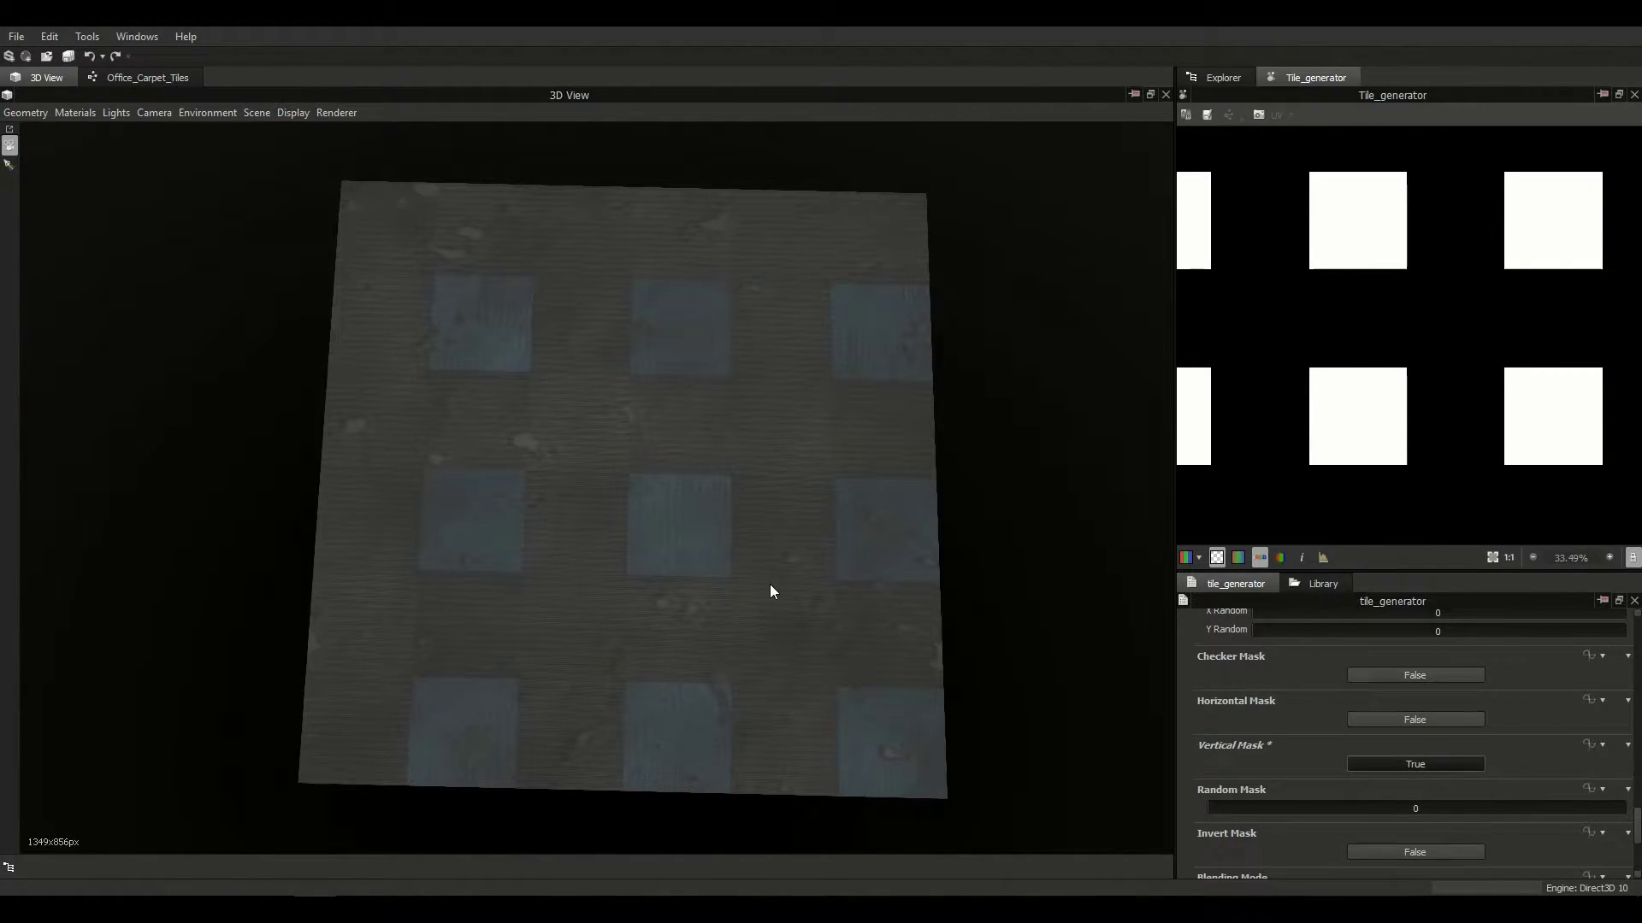
middle_drag(694, 526, 705, 566)
drag(705, 568, 771, 601)
scroll(726, 597, up, 2)
scroll(747, 596, down, 4)
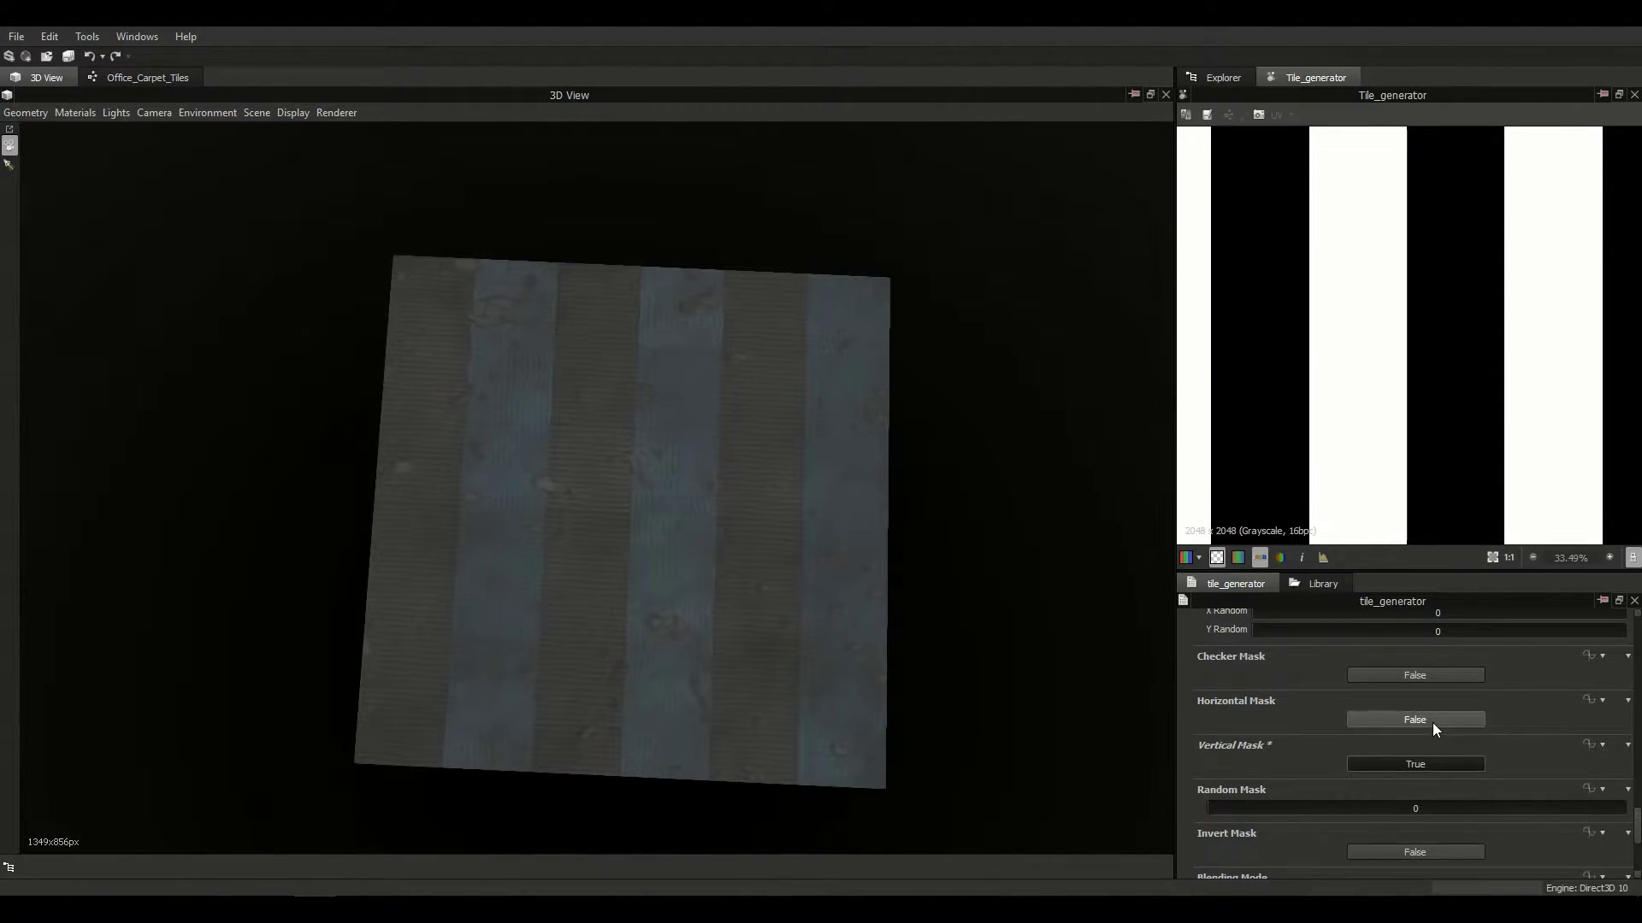
click(1416, 677)
click(1396, 765)
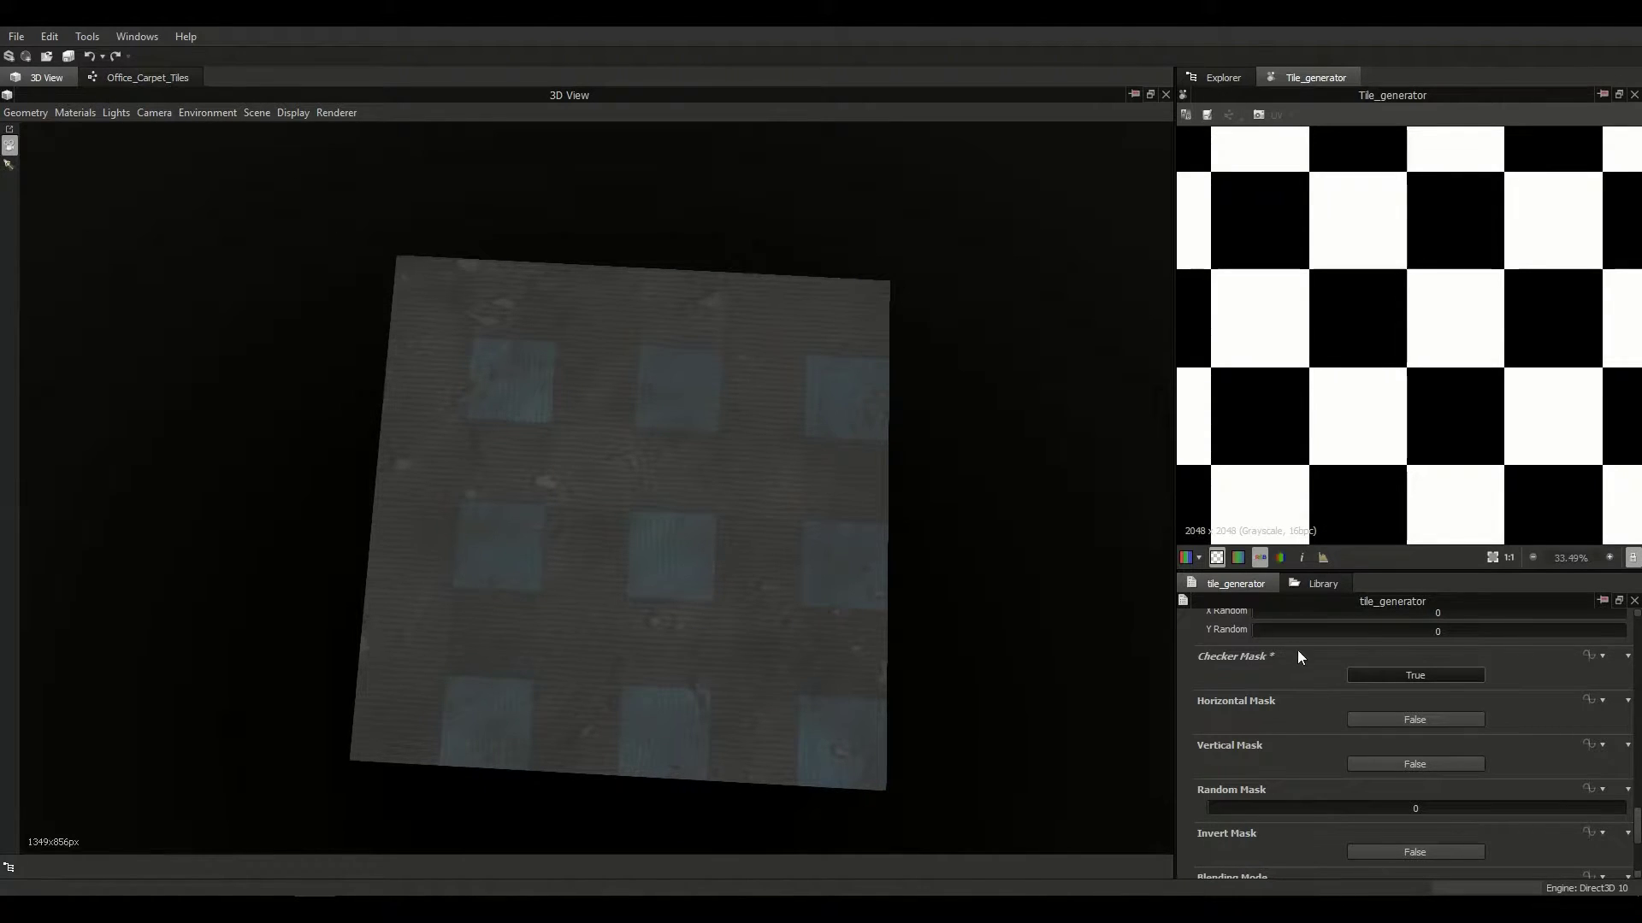
Step: Return to the Office_Carpet_Tiles graph and examine the Tile Sampler's Rotation Map Input and Rotation Map Multiplier
click(111, 78)
scroll(613, 504, down, 2)
scroll(731, 424, up, 3)
middle_drag(461, 654, 511, 665)
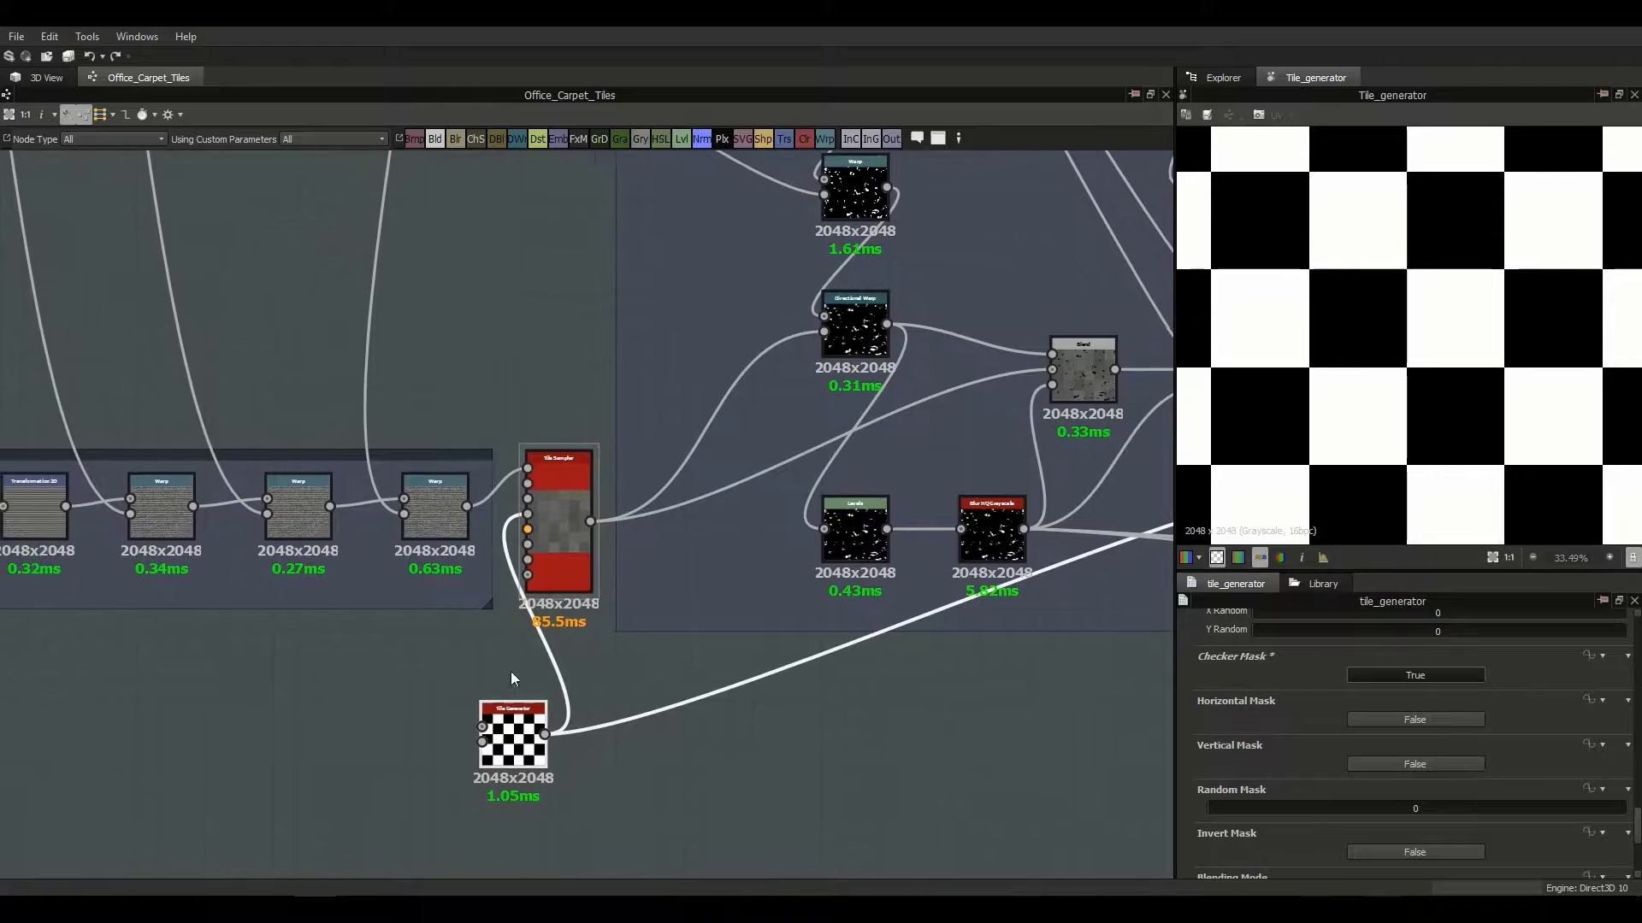
scroll(591, 515, up, 2)
click(608, 468)
middle_drag(607, 468, 747, 471)
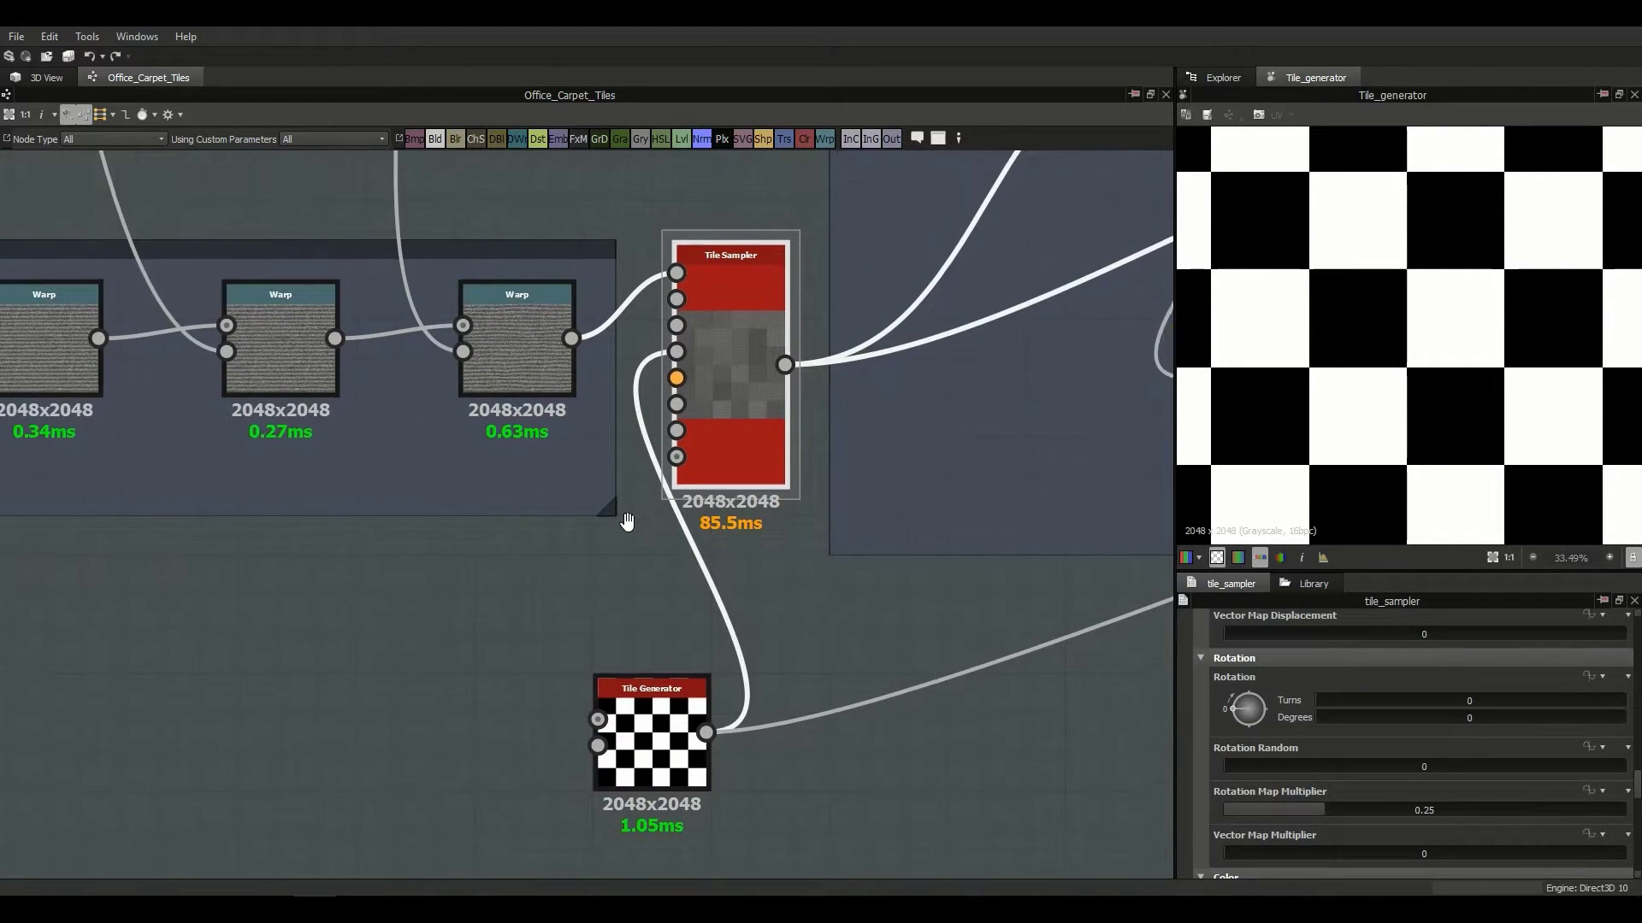
click(664, 748)
click(776, 456)
middle_drag(776, 456, 774, 532)
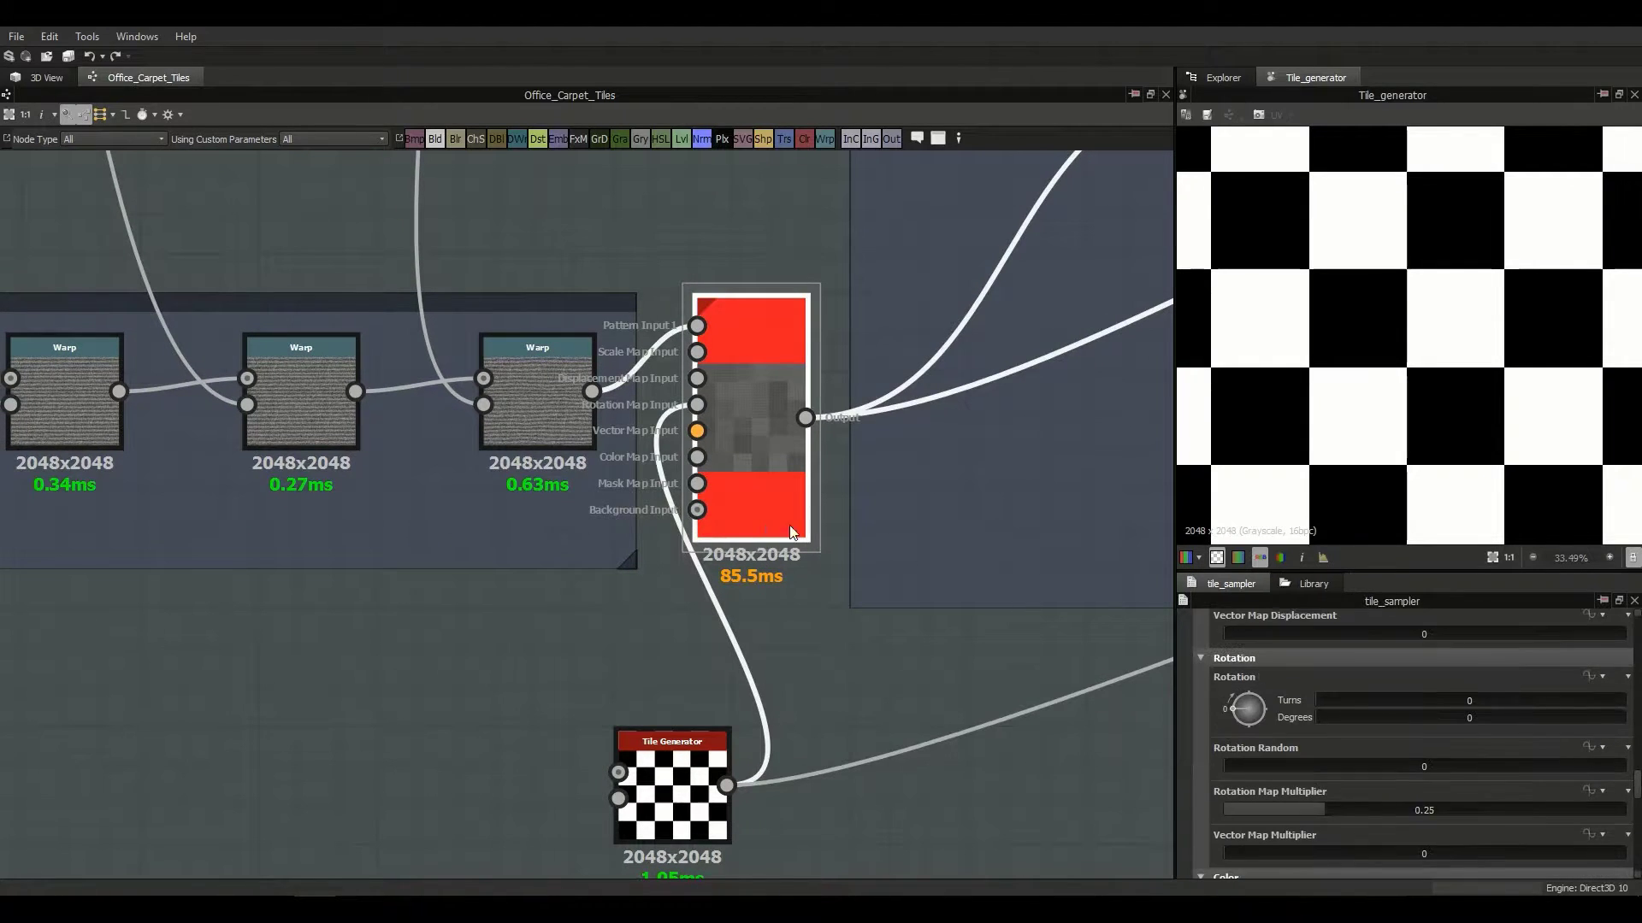
scroll(1190, 745, down, 1)
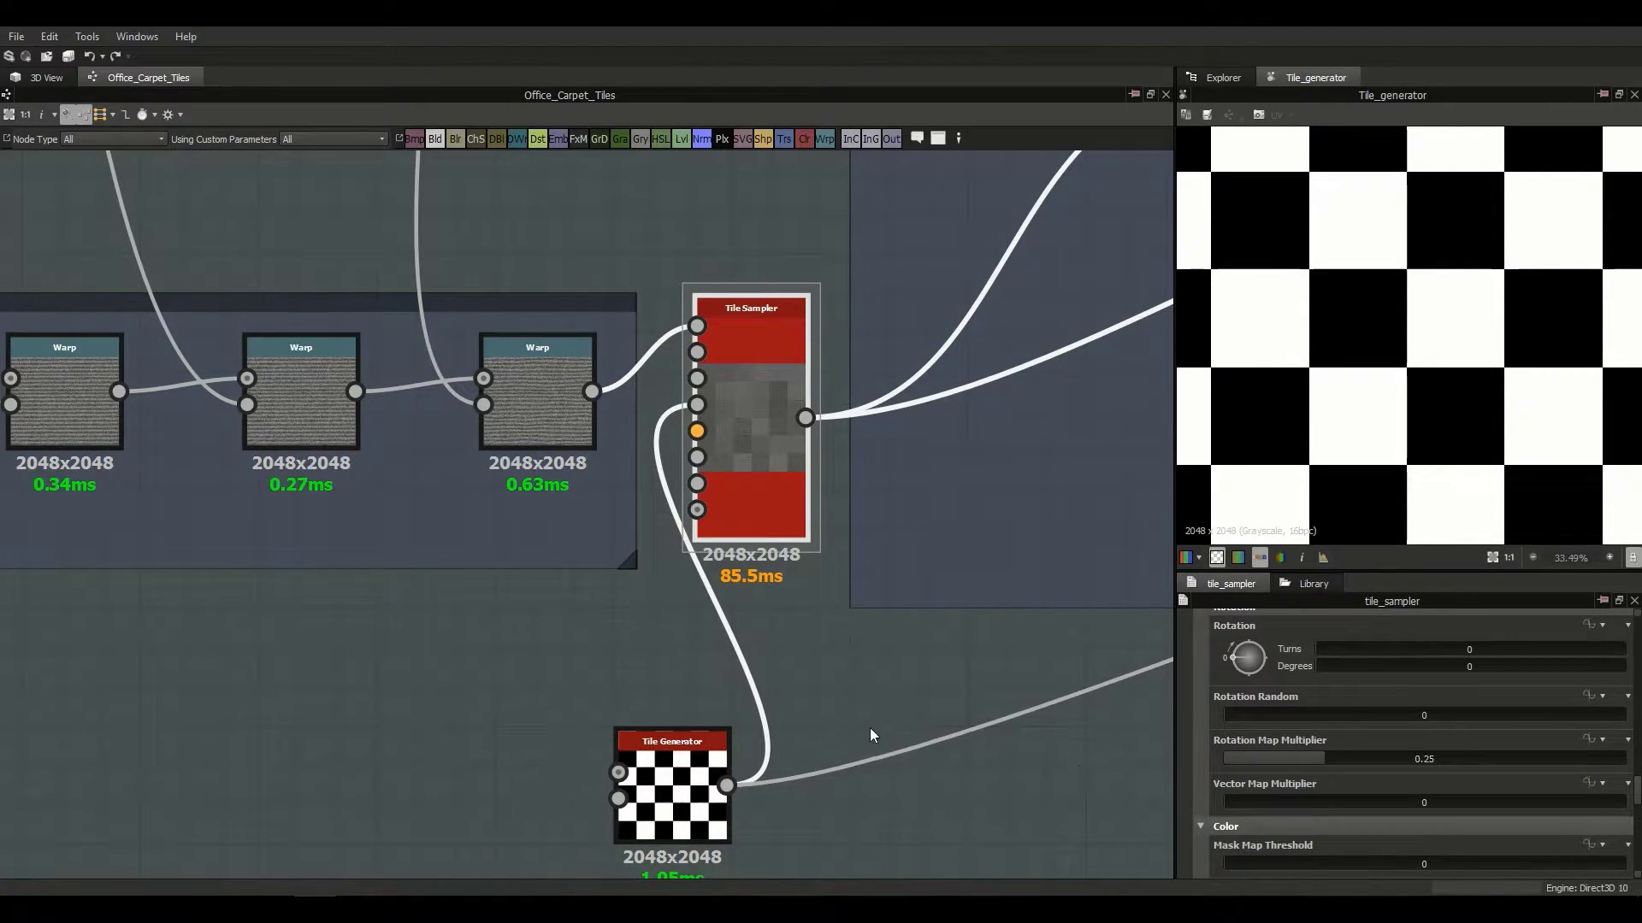
Step: Compare the Tile Sampler's output closely with the Tile Generator's checker pattern in the 2D preview
scroll(1334, 427, up, 2)
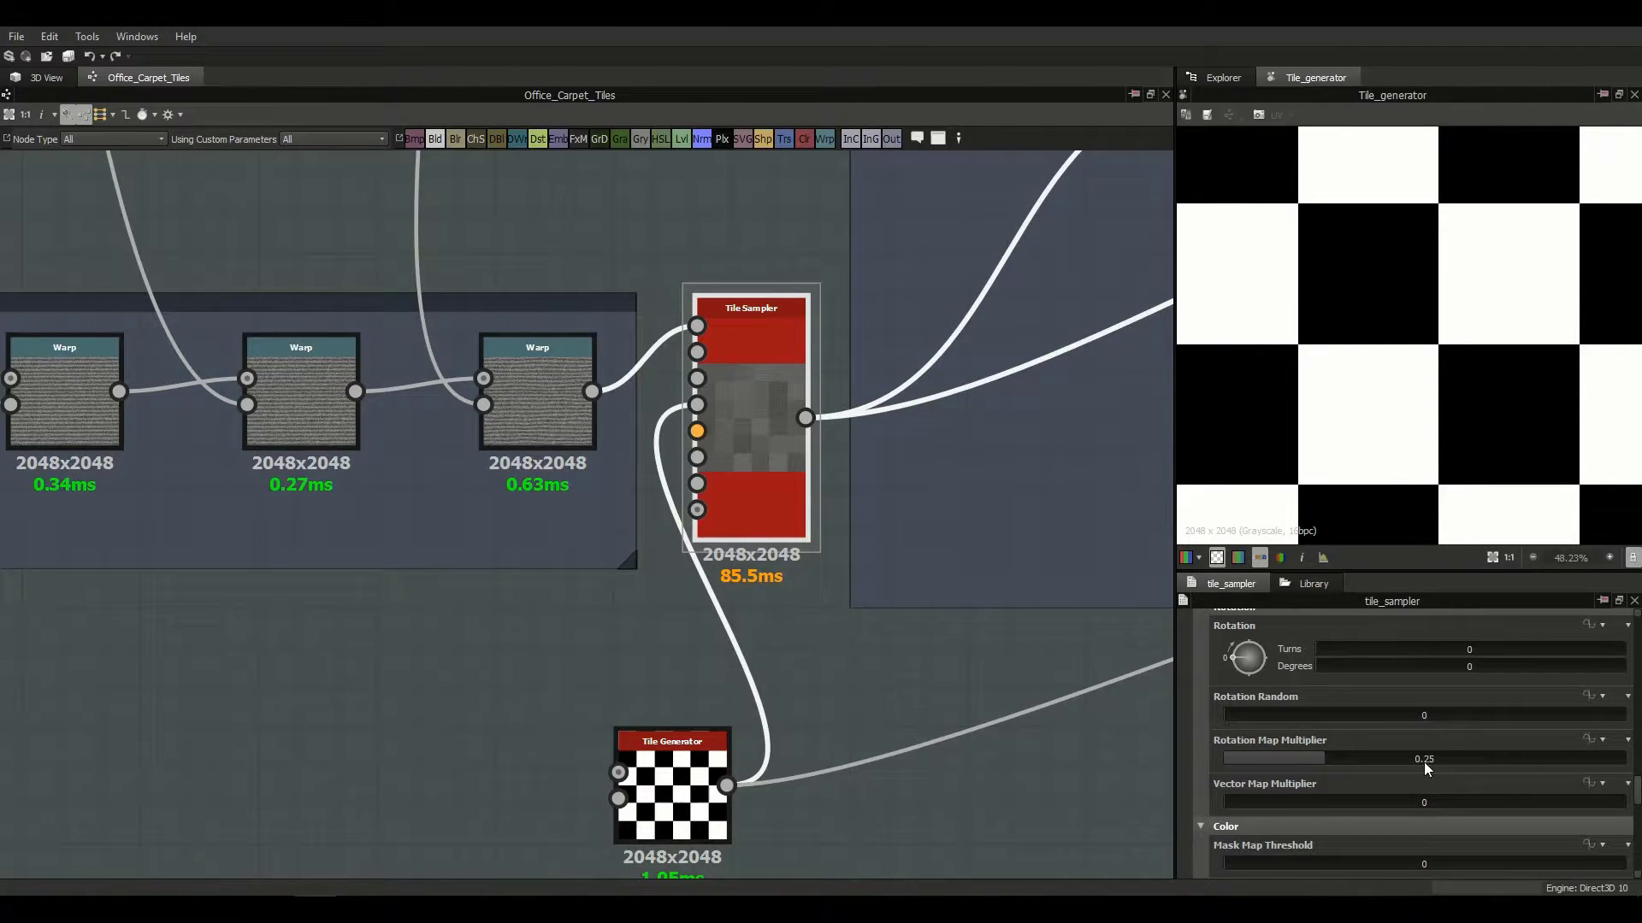
scroll(1396, 439, up, 3)
double_click(759, 505)
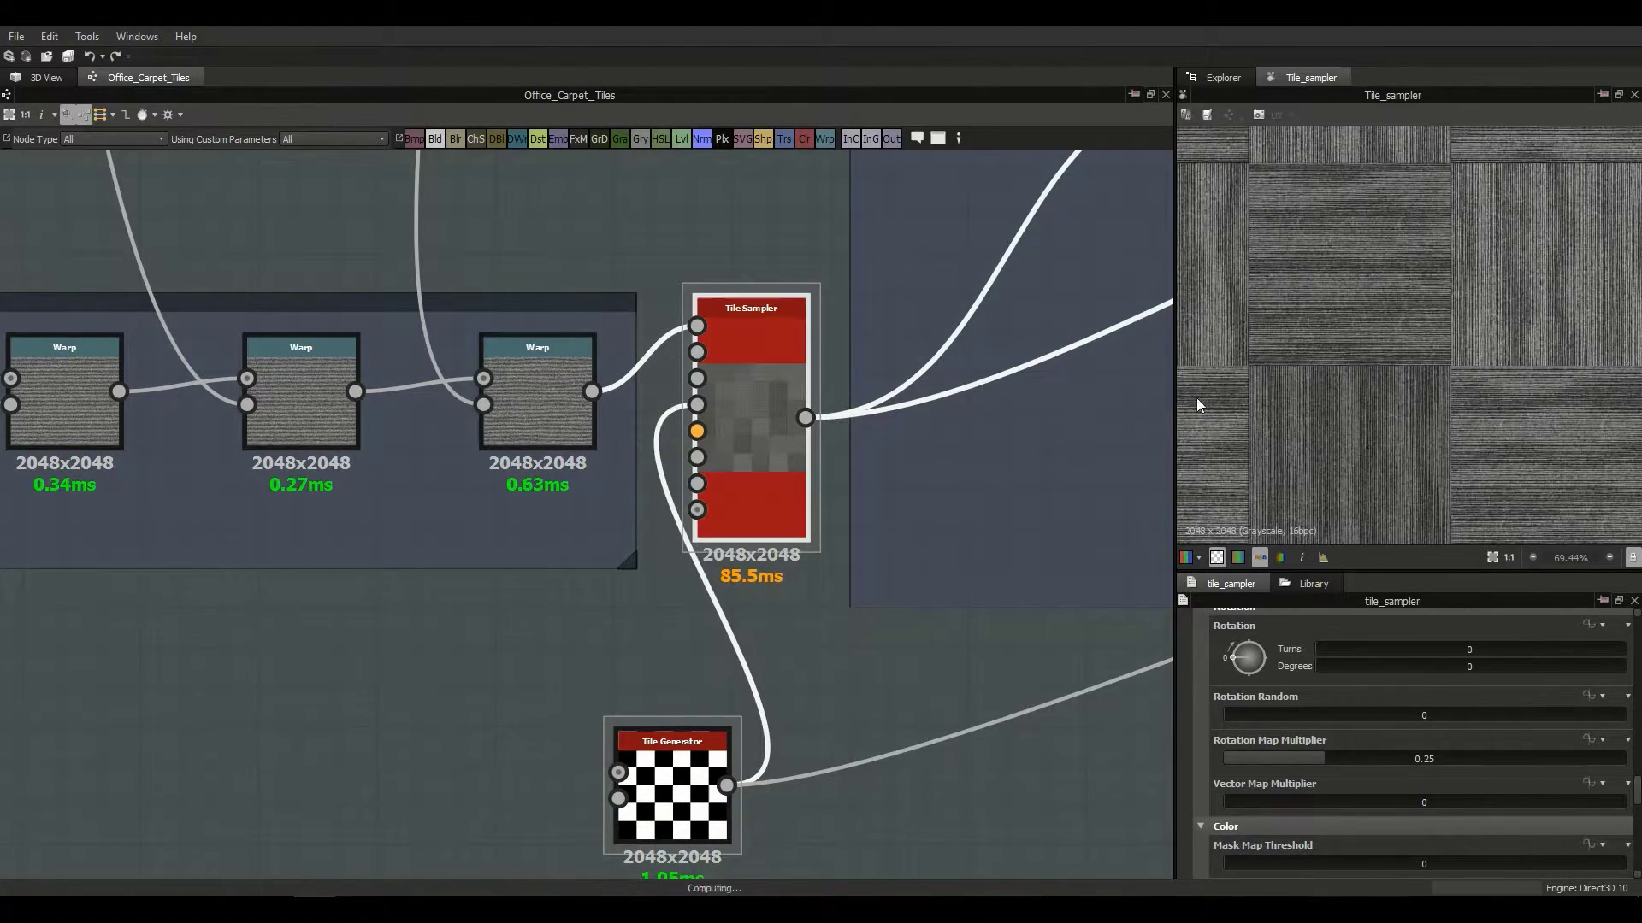
scroll(1351, 427, up, 2)
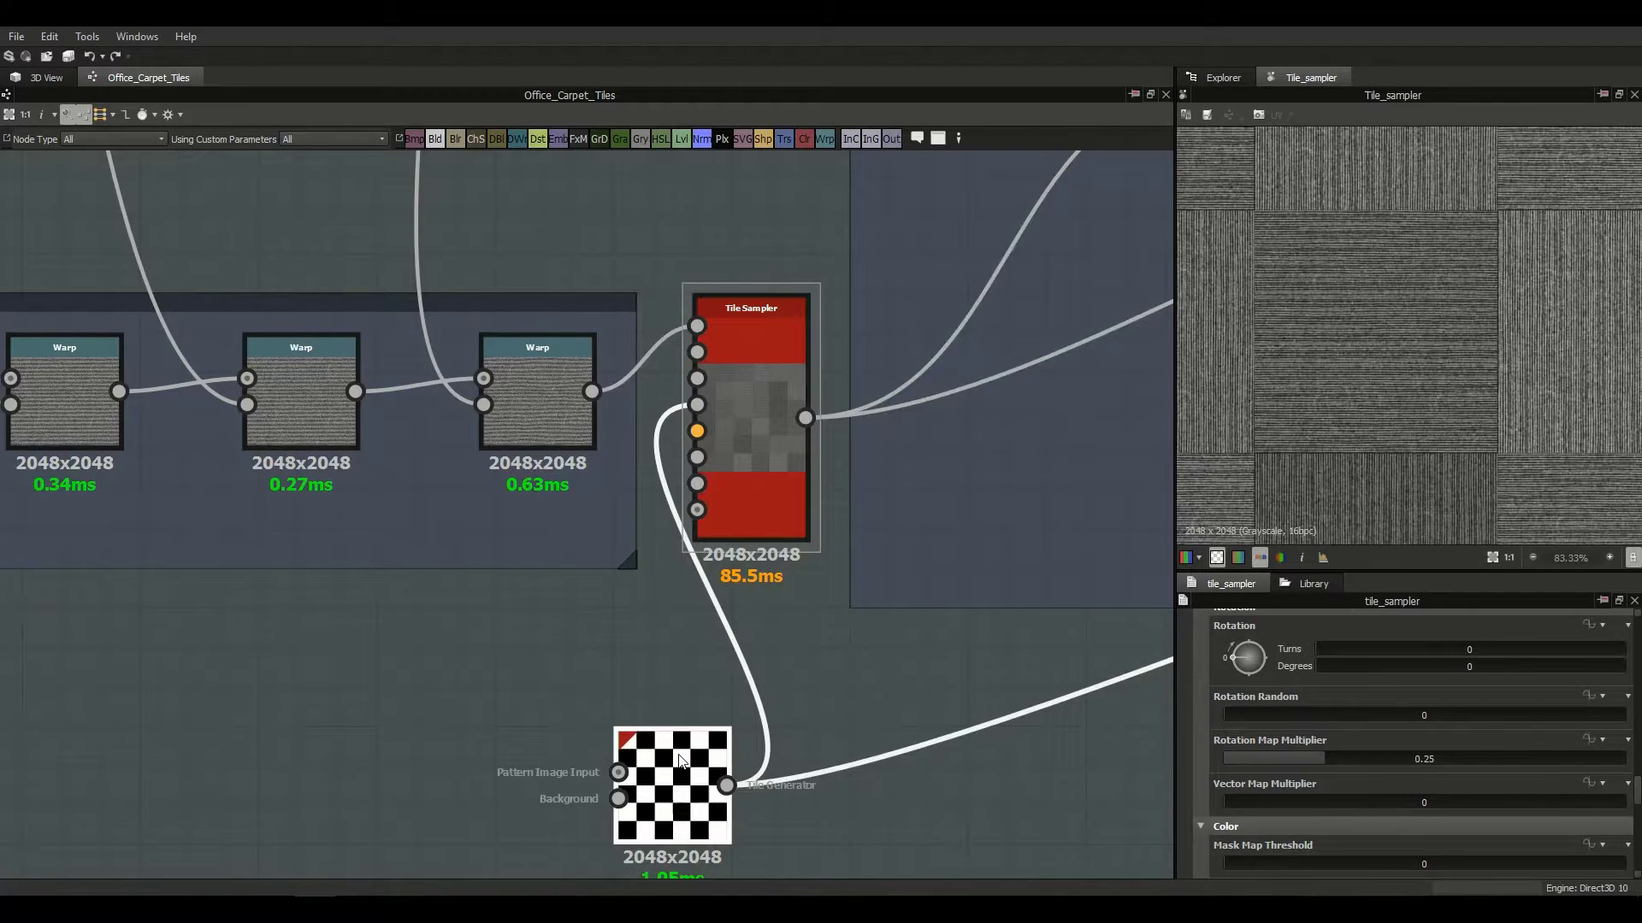
double_click(674, 799)
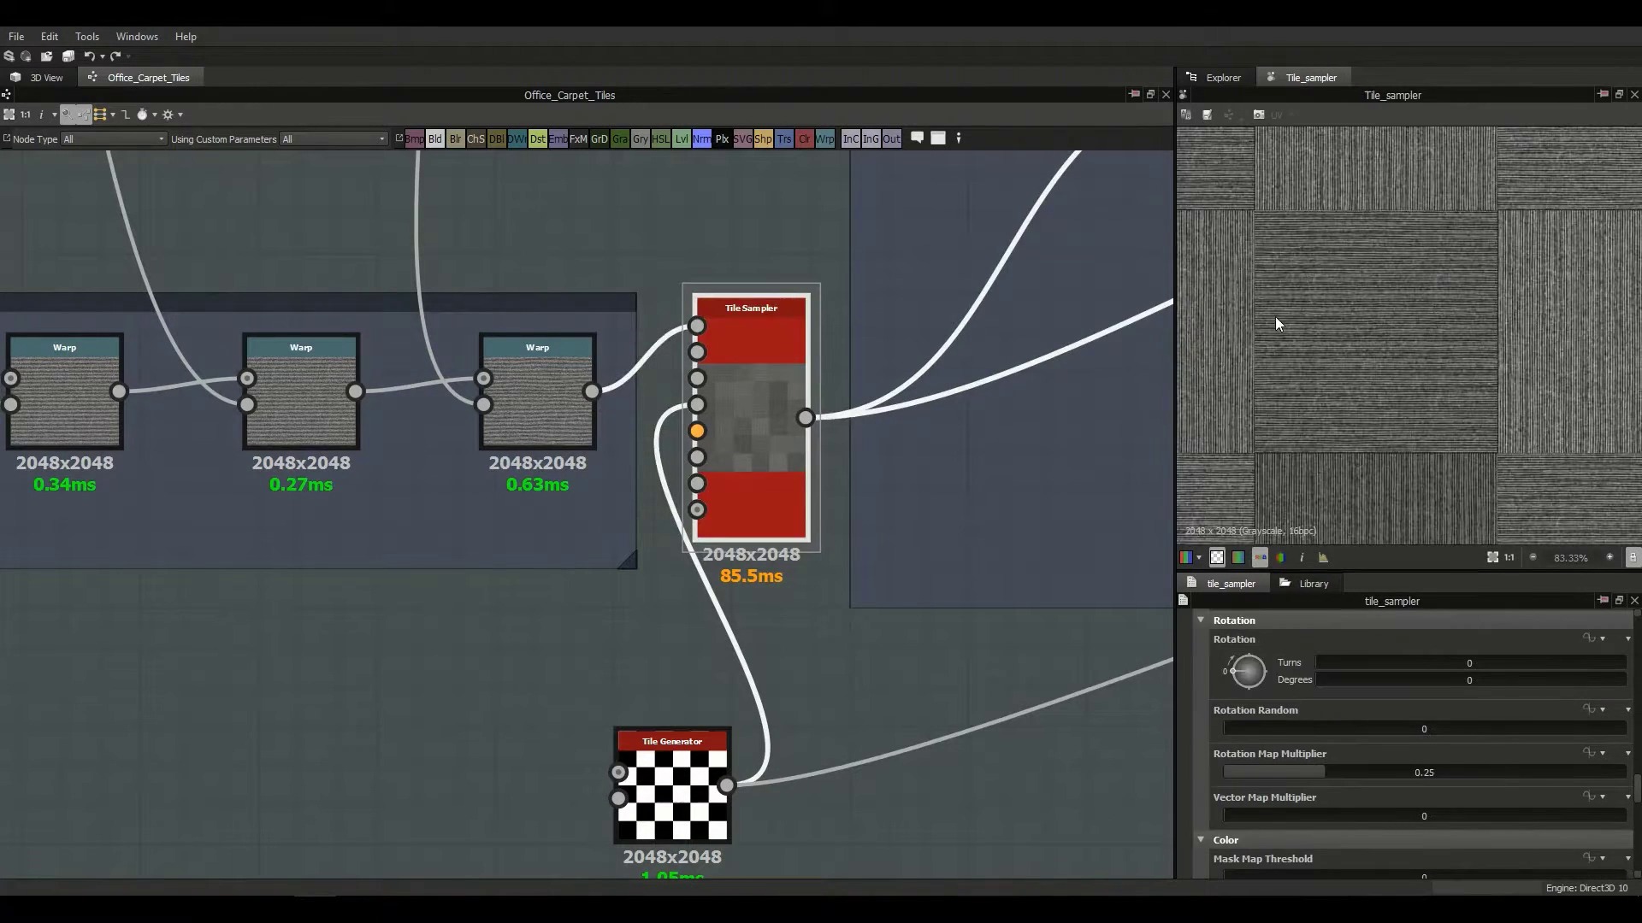
double_click(678, 767)
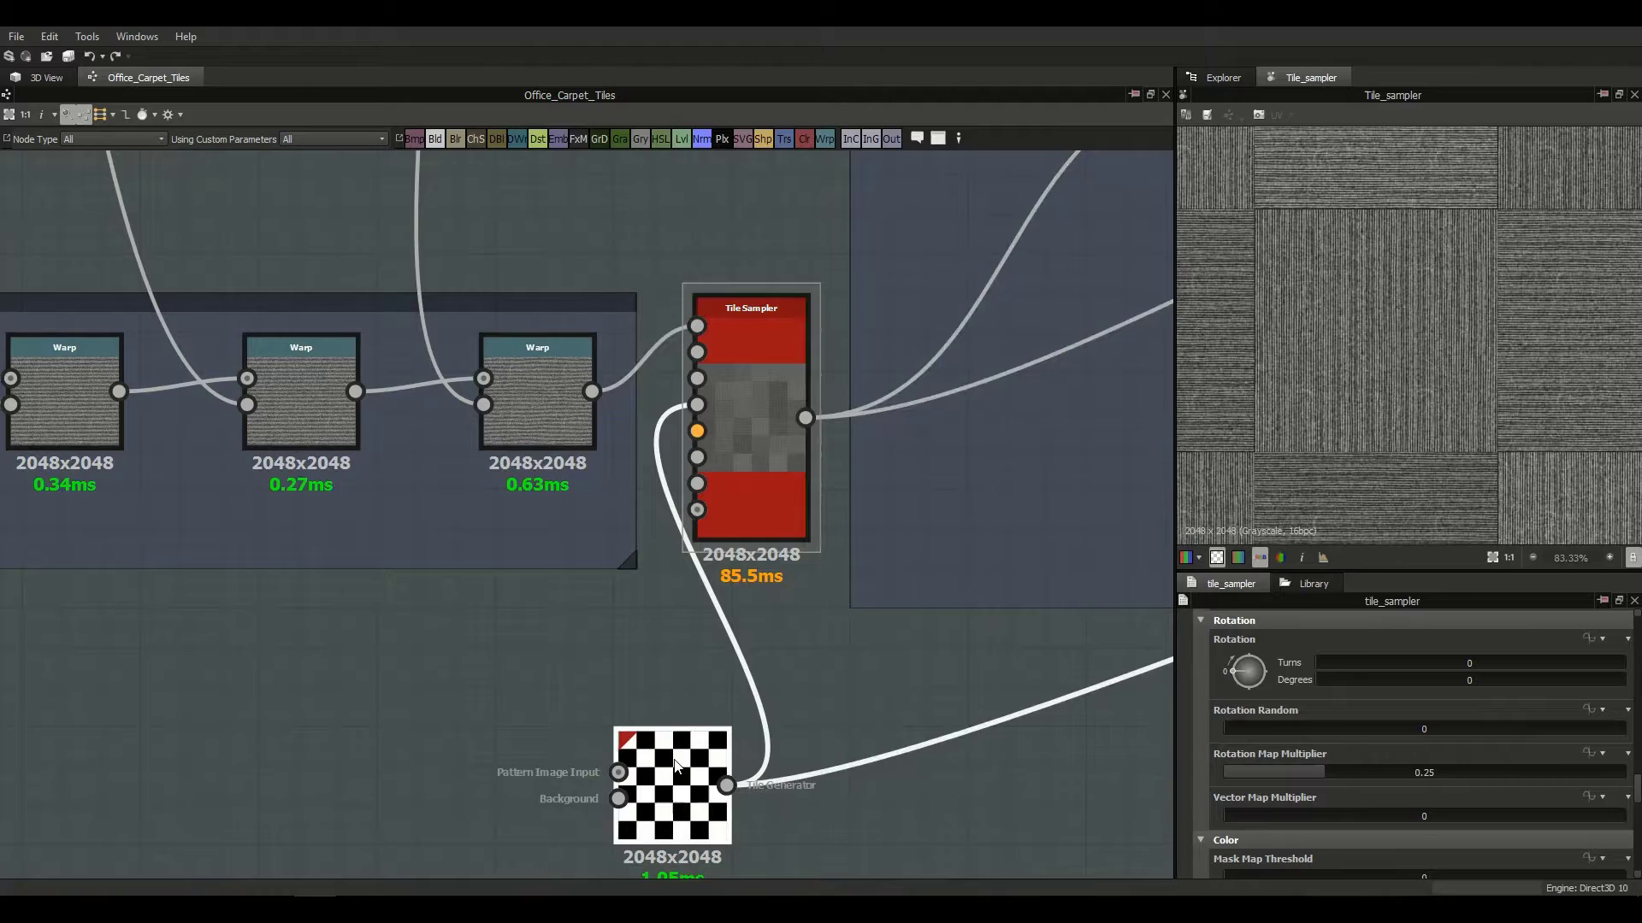
double_click(780, 499)
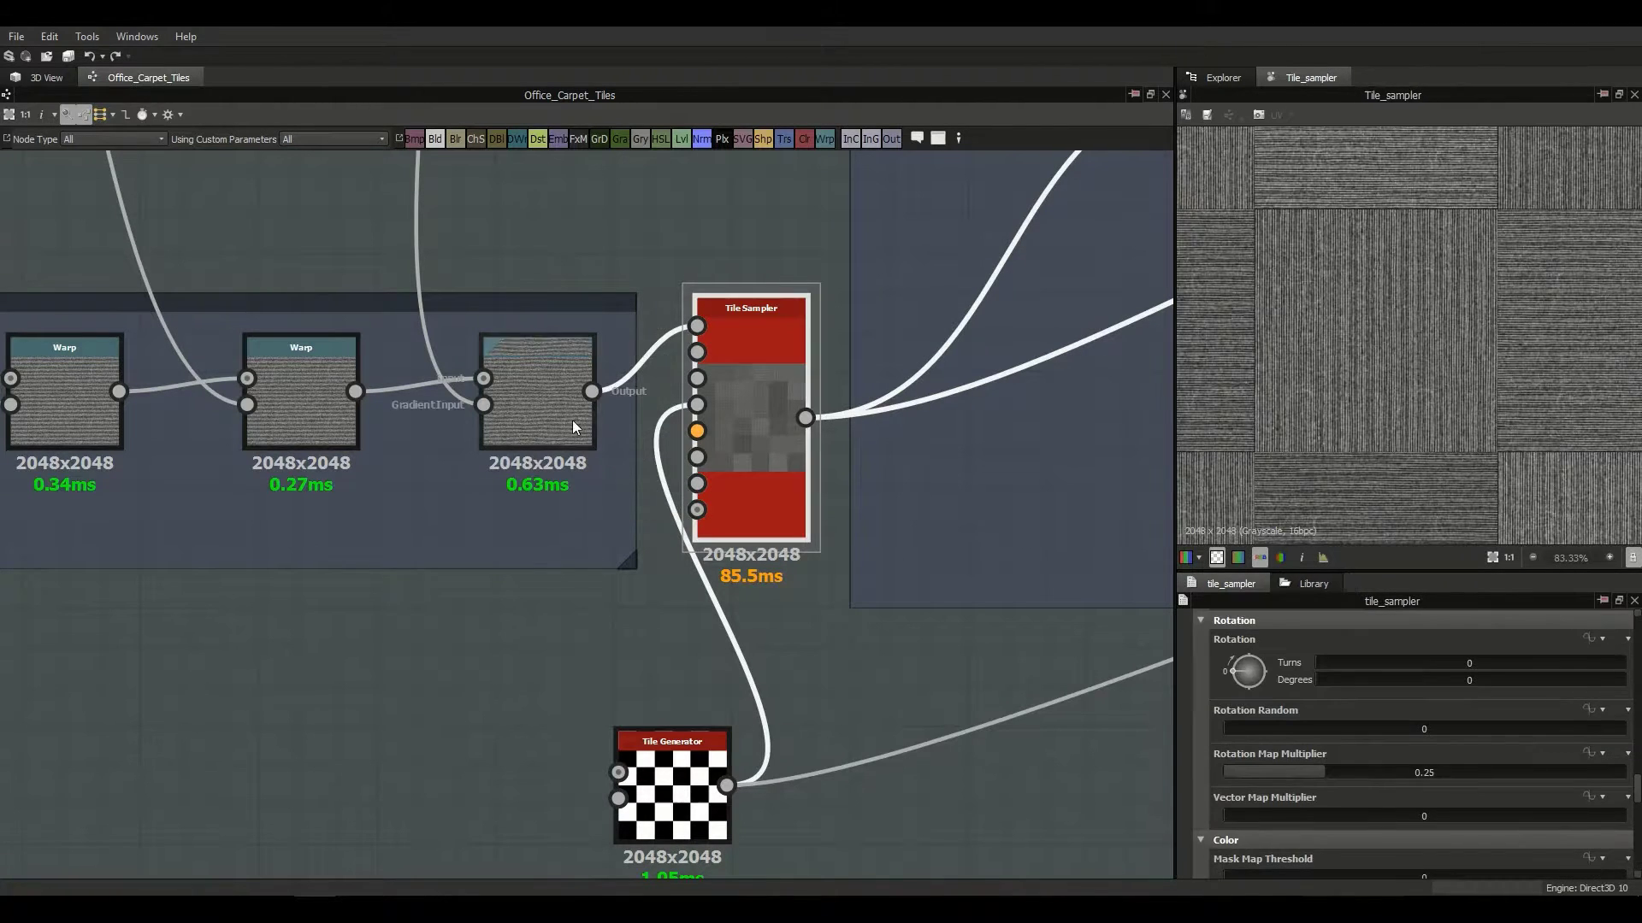
Step: Preview the last Warp node's pattern and check how the Tile Sampler rotates it across the white and black checker tiles
double_click(571, 428)
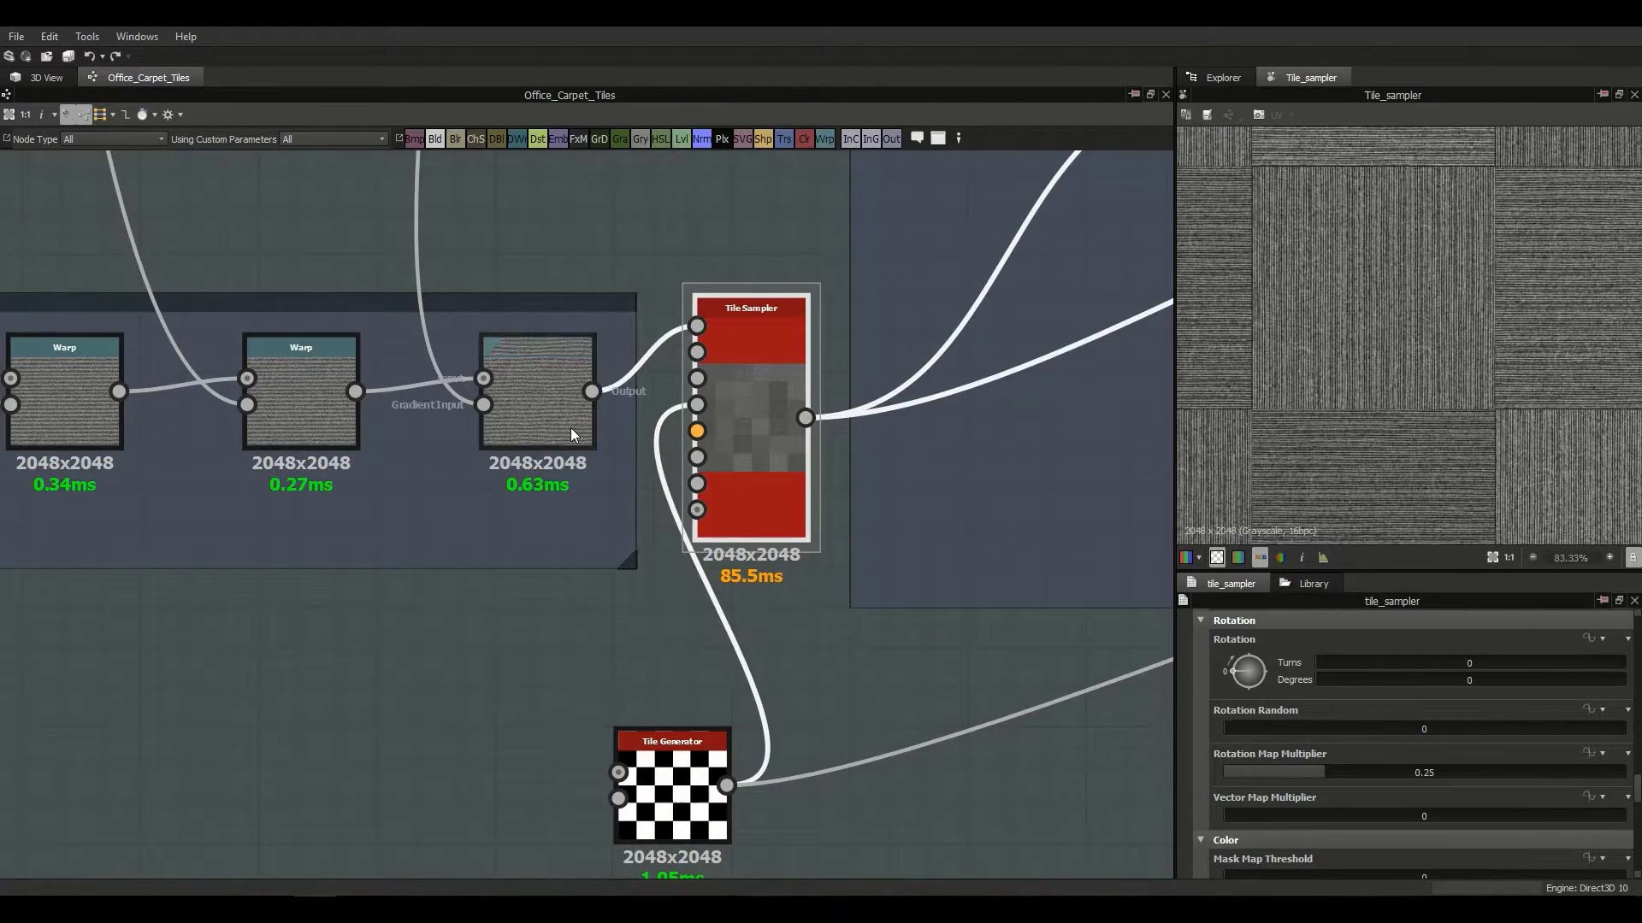
double_click(753, 444)
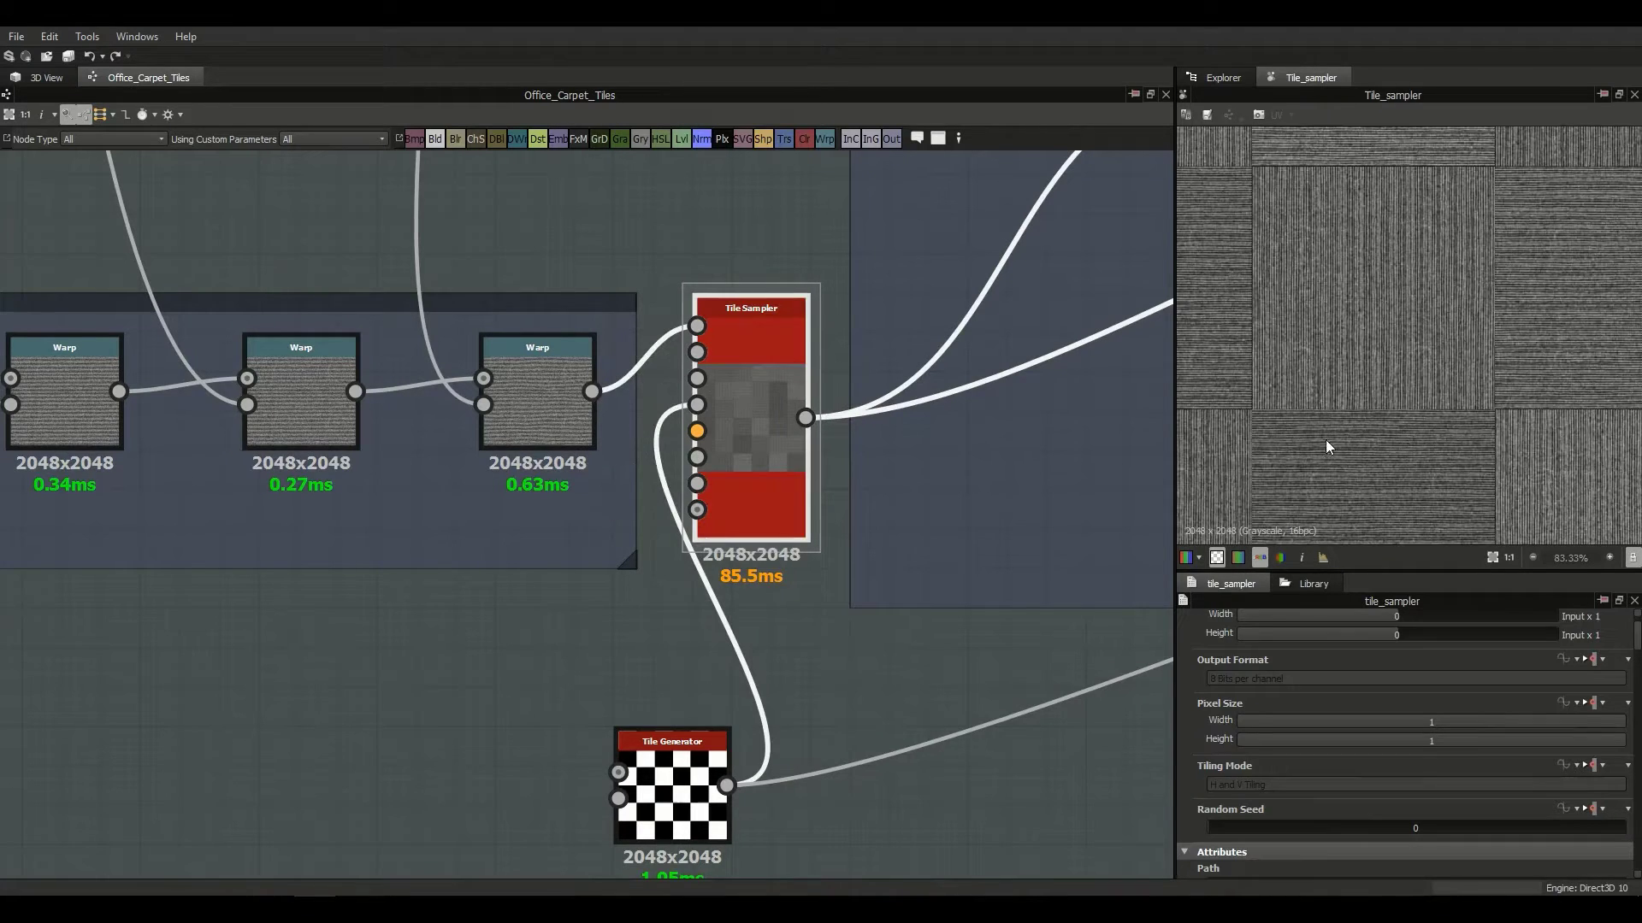
scroll(1315, 448, down, 2)
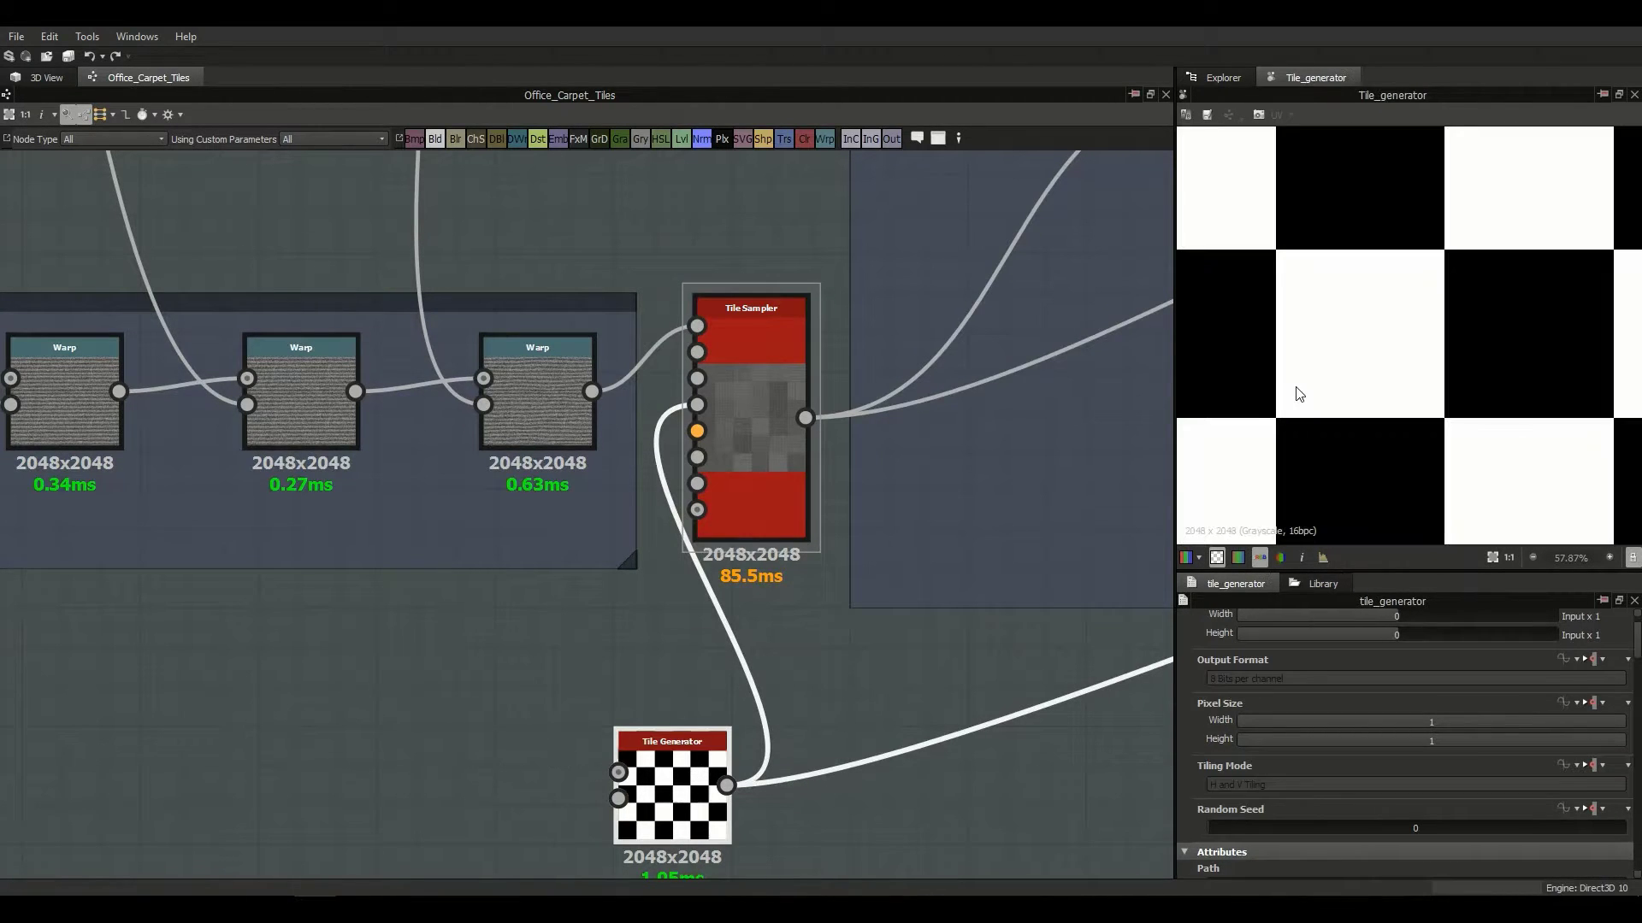
double_click(787, 477)
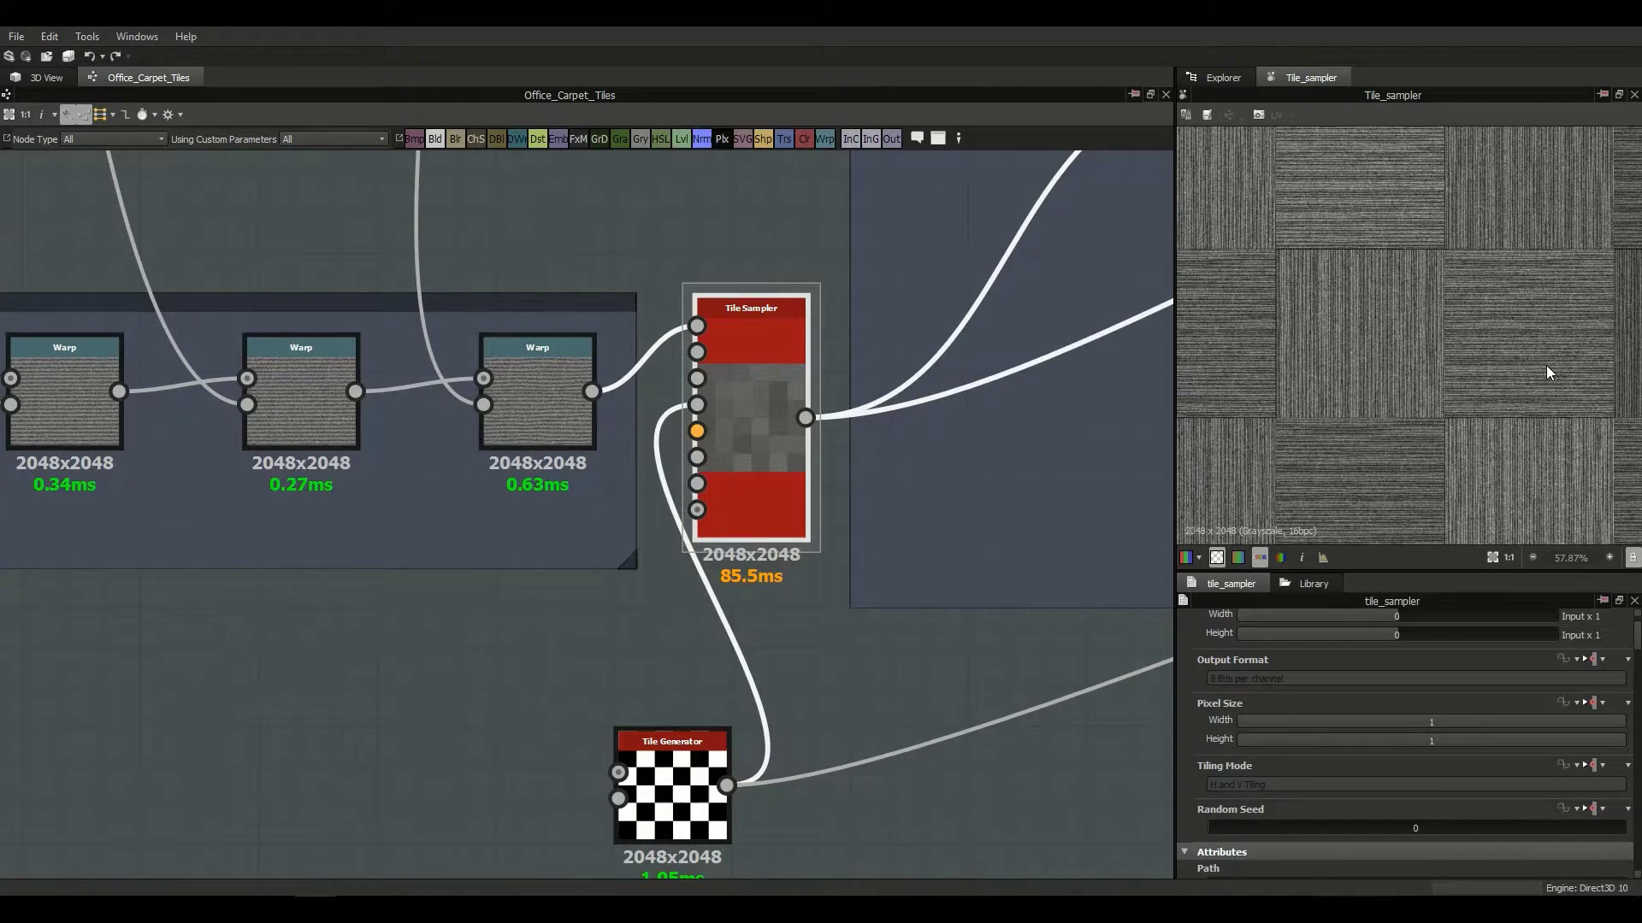
double_click(655, 794)
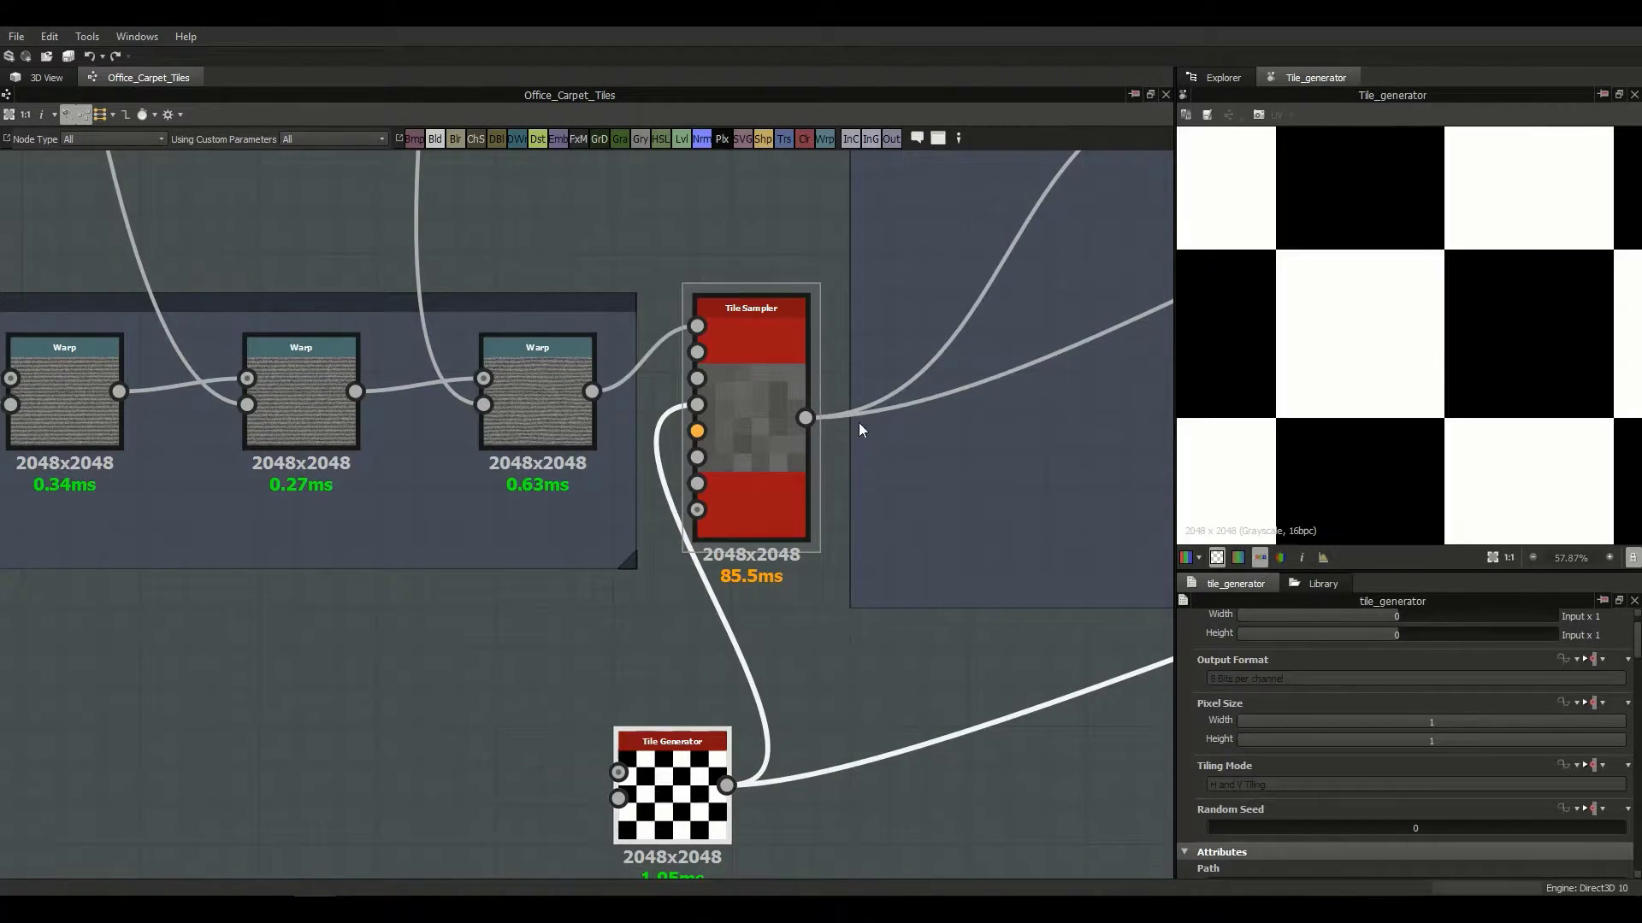
Step: Follow the Tile Sampler's output into the Wear group and preview the first Blend node
click(803, 472)
middle_drag(949, 340, 678, 533)
scroll(842, 527, down, 2)
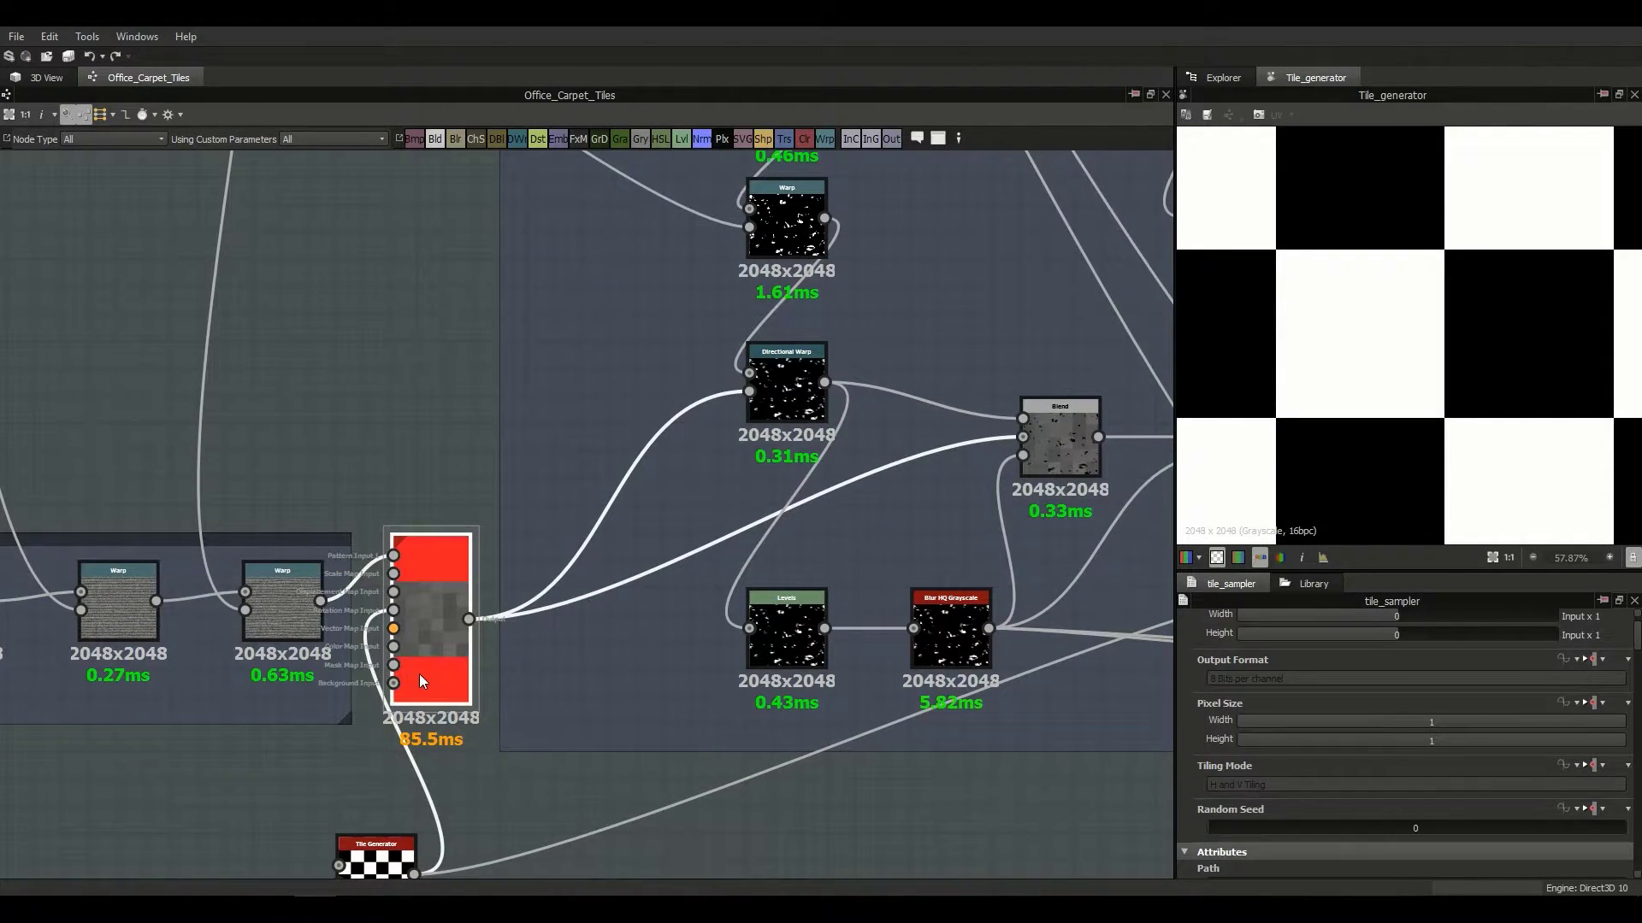
middle_drag(424, 667, 305, 752)
double_click(936, 525)
scroll(1497, 391, up, 1)
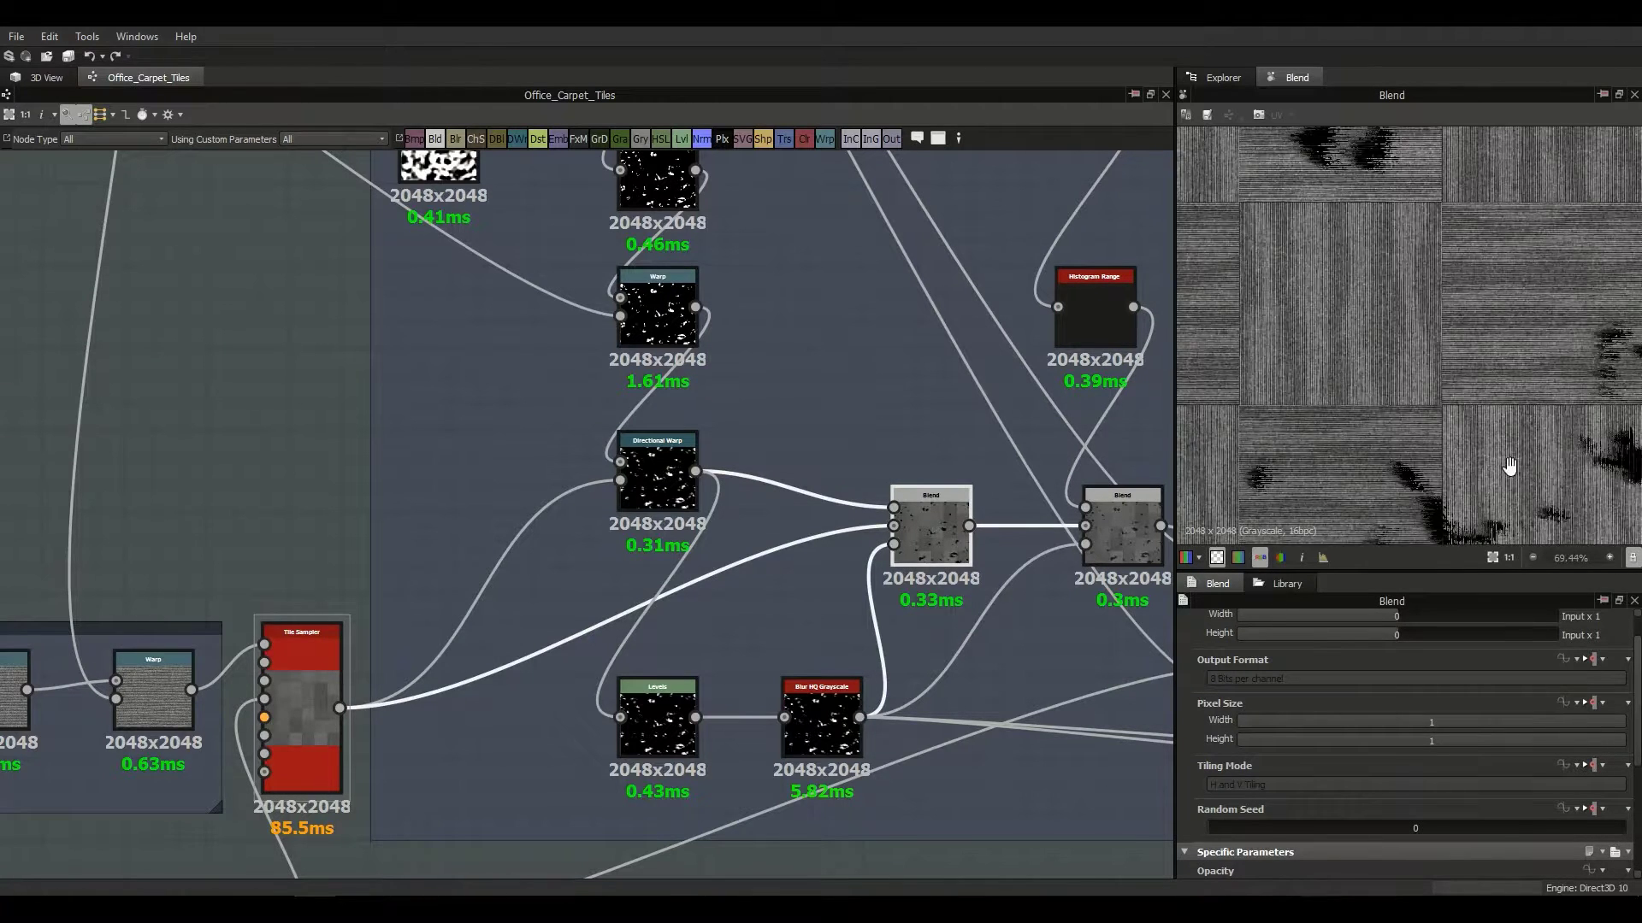
Step: Go back to the noise sources feeding the Wear group and preview the Fractal Sum Base node
middle_drag(948, 398, 1171, 632)
middle_drag(704, 232, 747, 587)
double_click(610, 332)
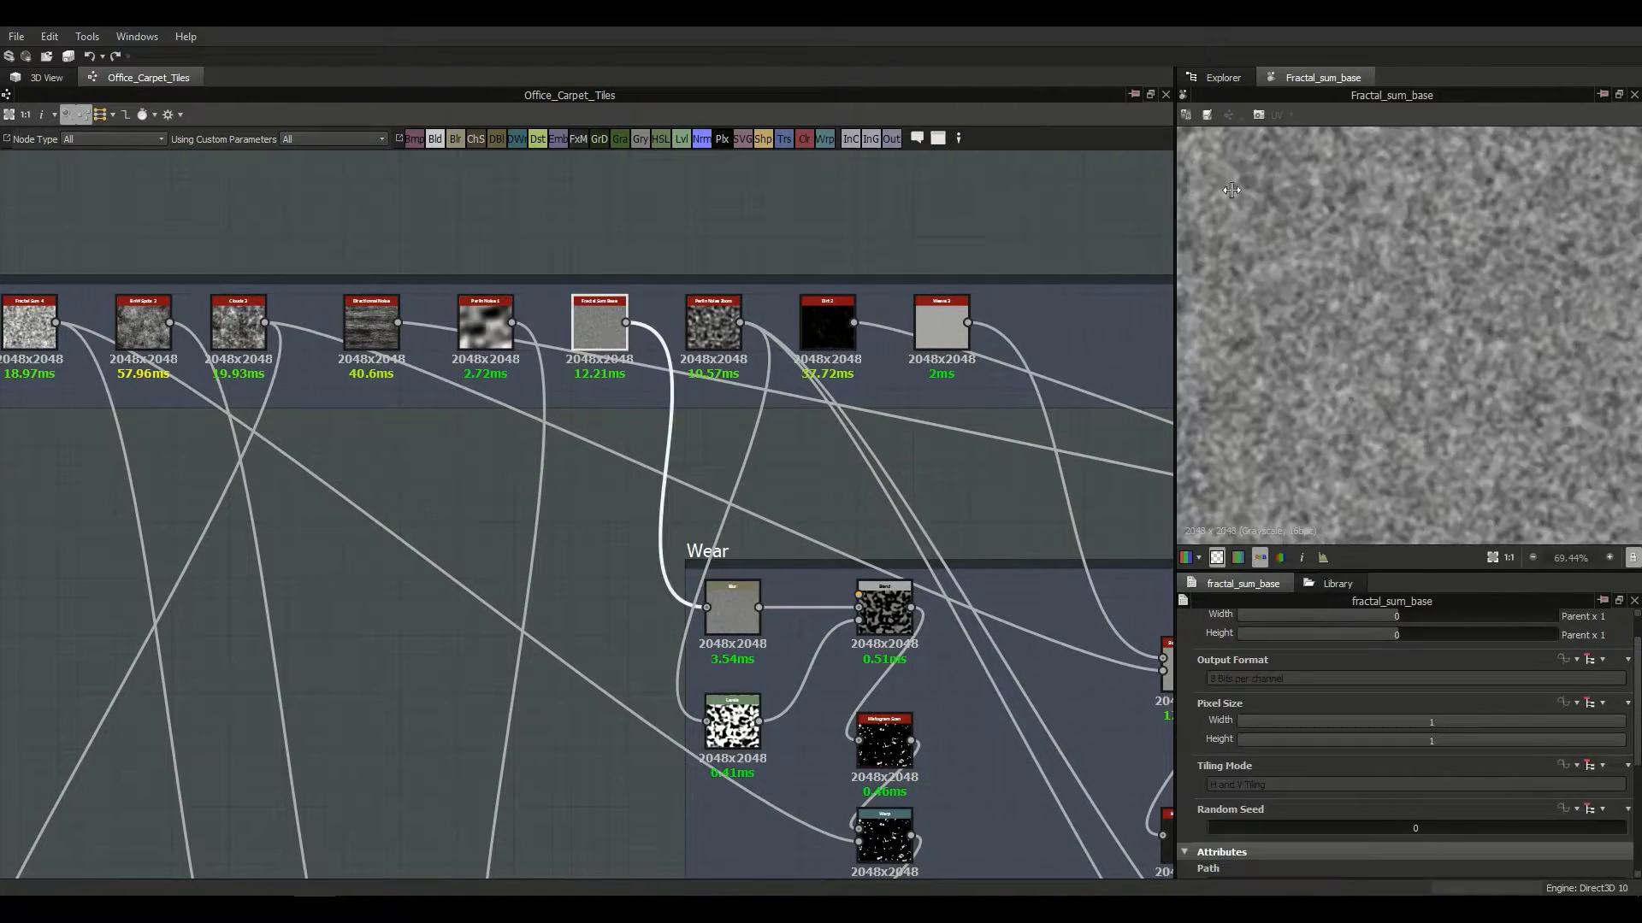
Step: Check the Fractal Sum Base's instance parameters, then preview the Blur node it feeds in the Wear group and check its intensity
scroll(1388, 649, down, 4)
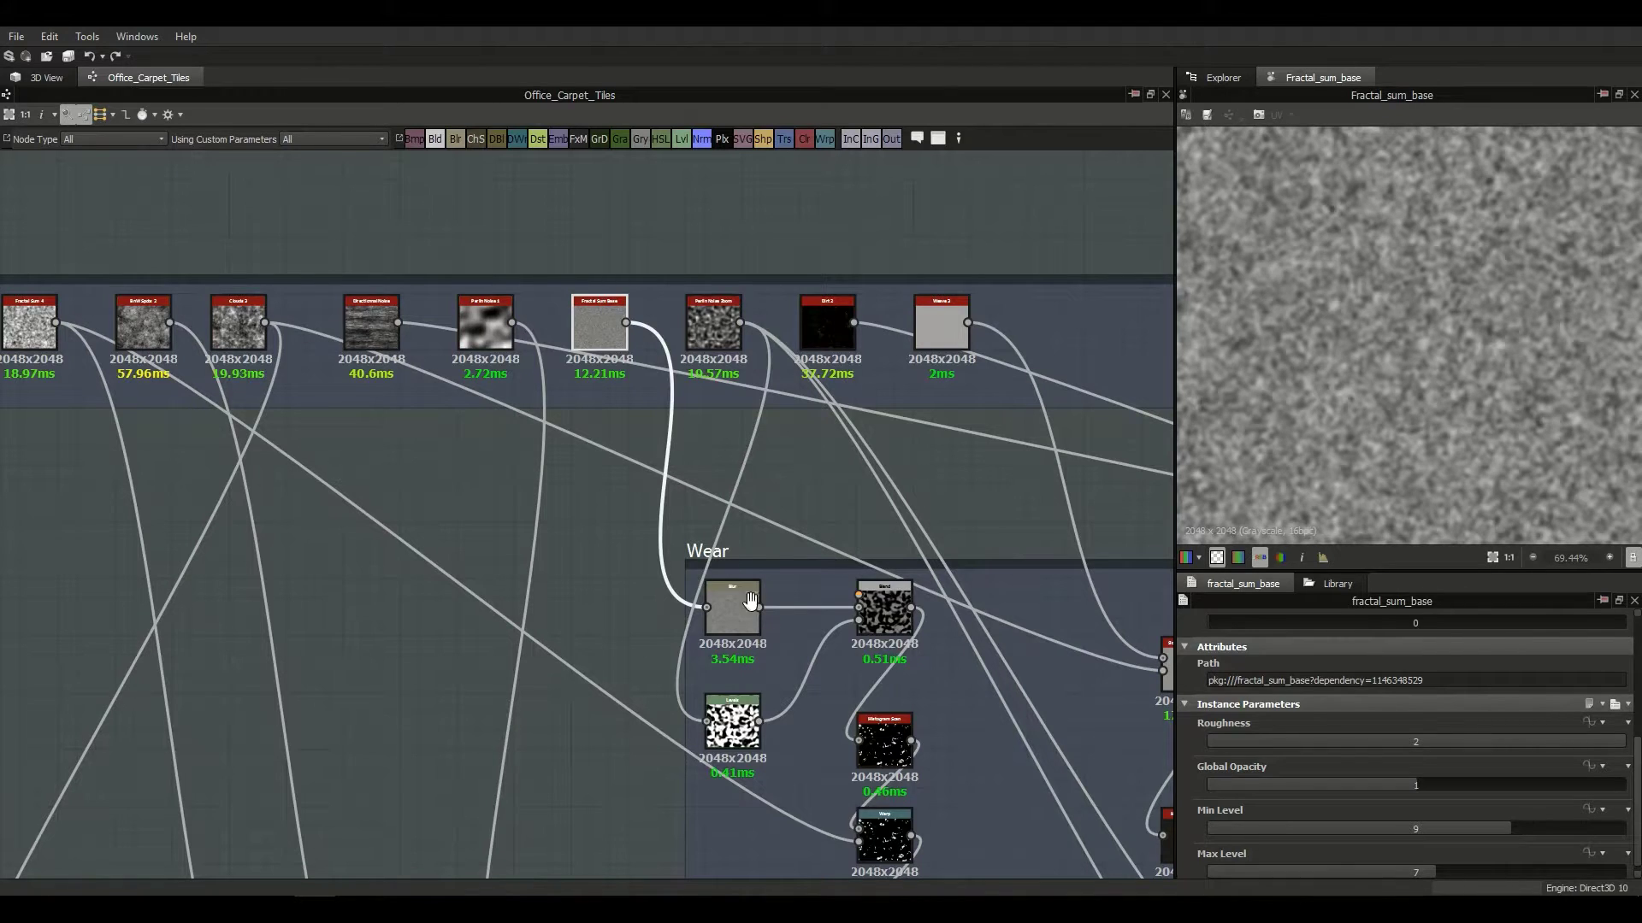
middle_drag(664, 616, 613, 504)
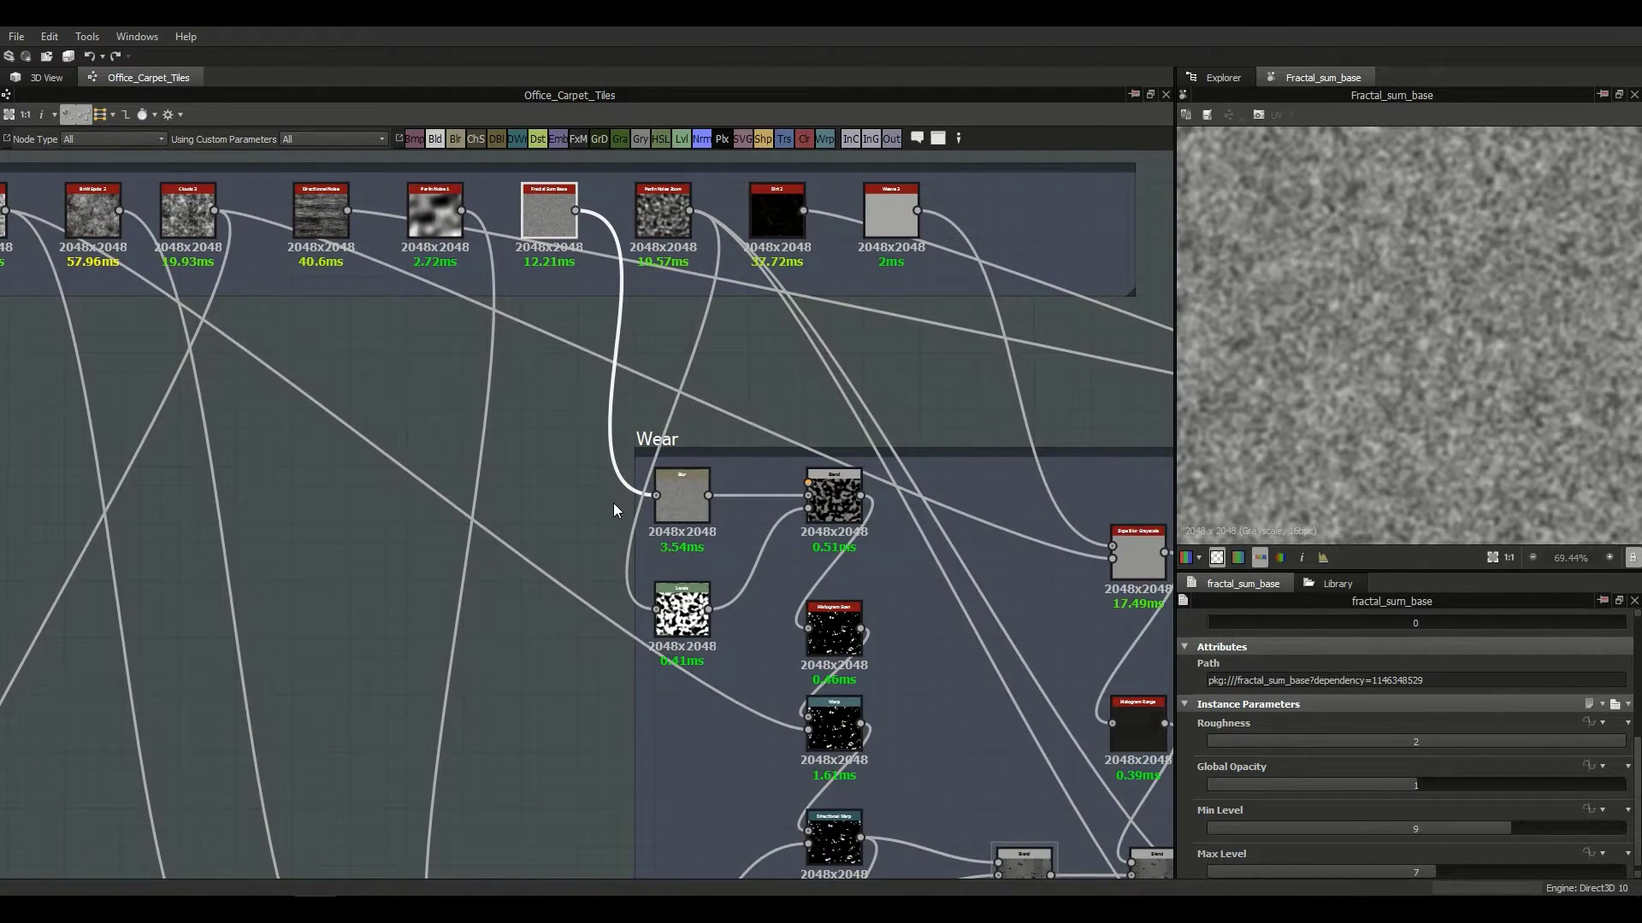
click(685, 518)
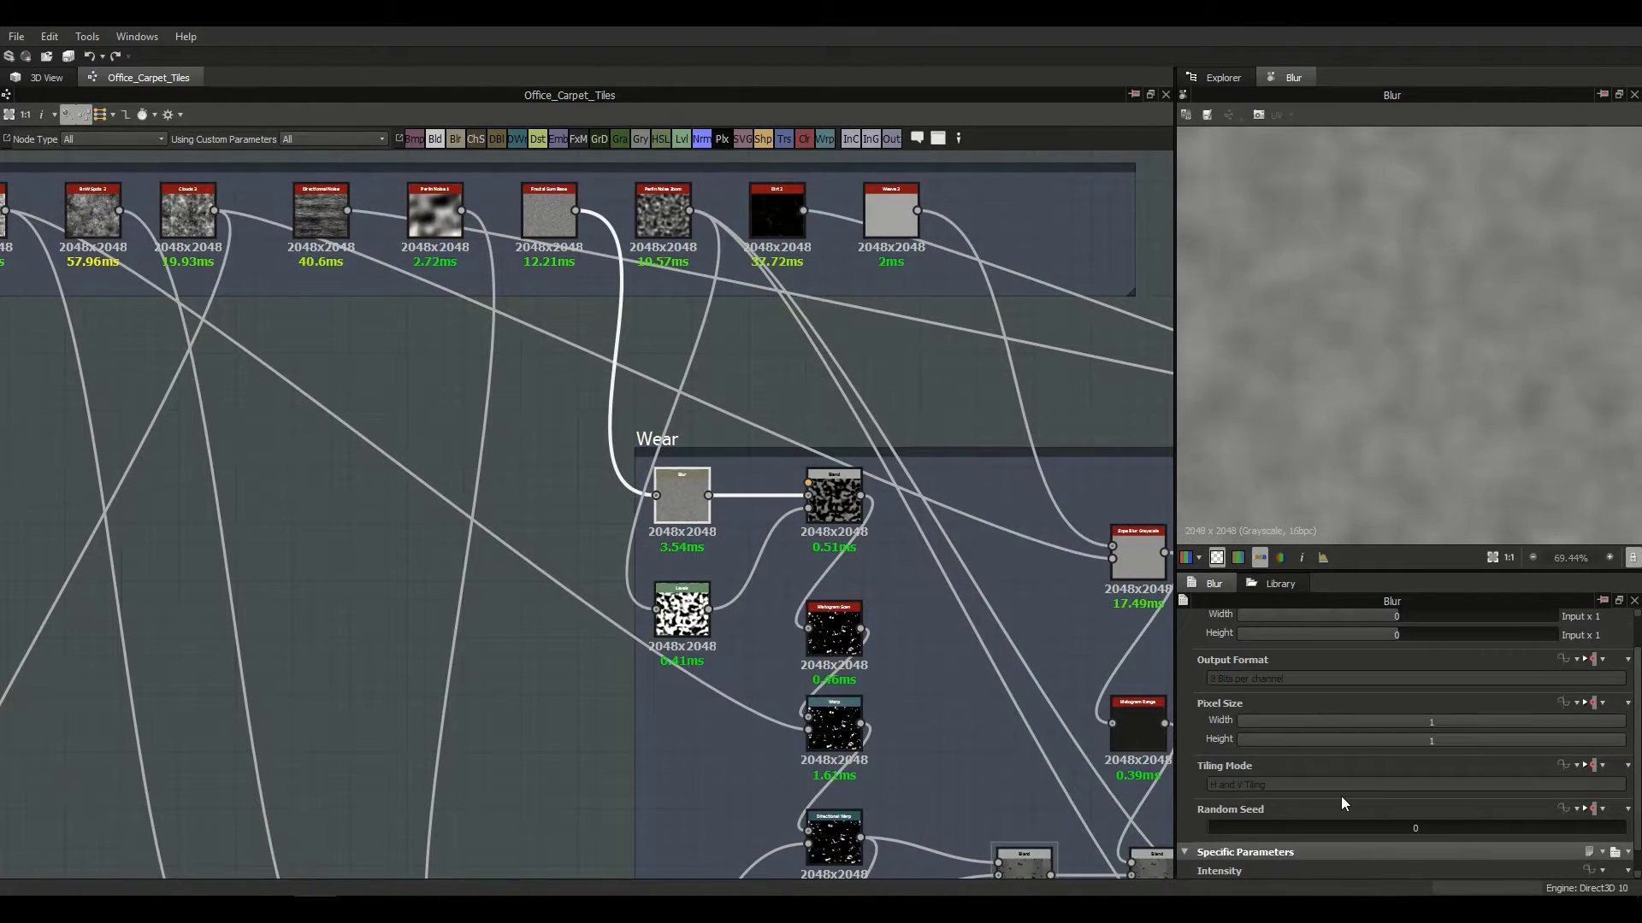
scroll(1341, 804, down, 1)
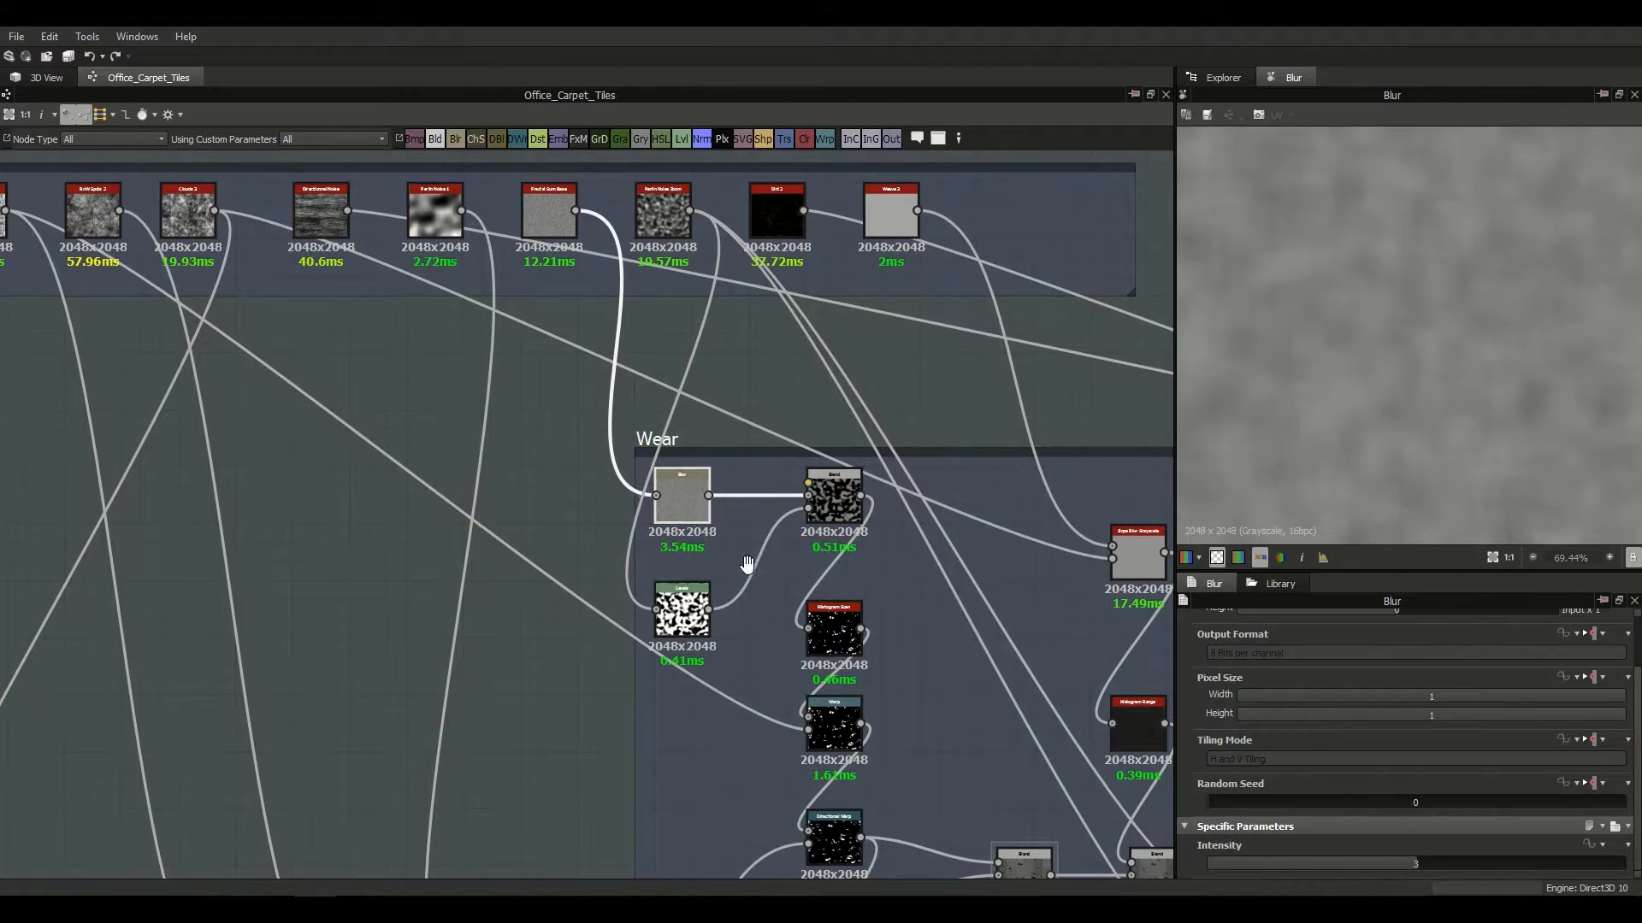
scroll(793, 576, up, 2)
key(space)
text(bl)
click(831, 445)
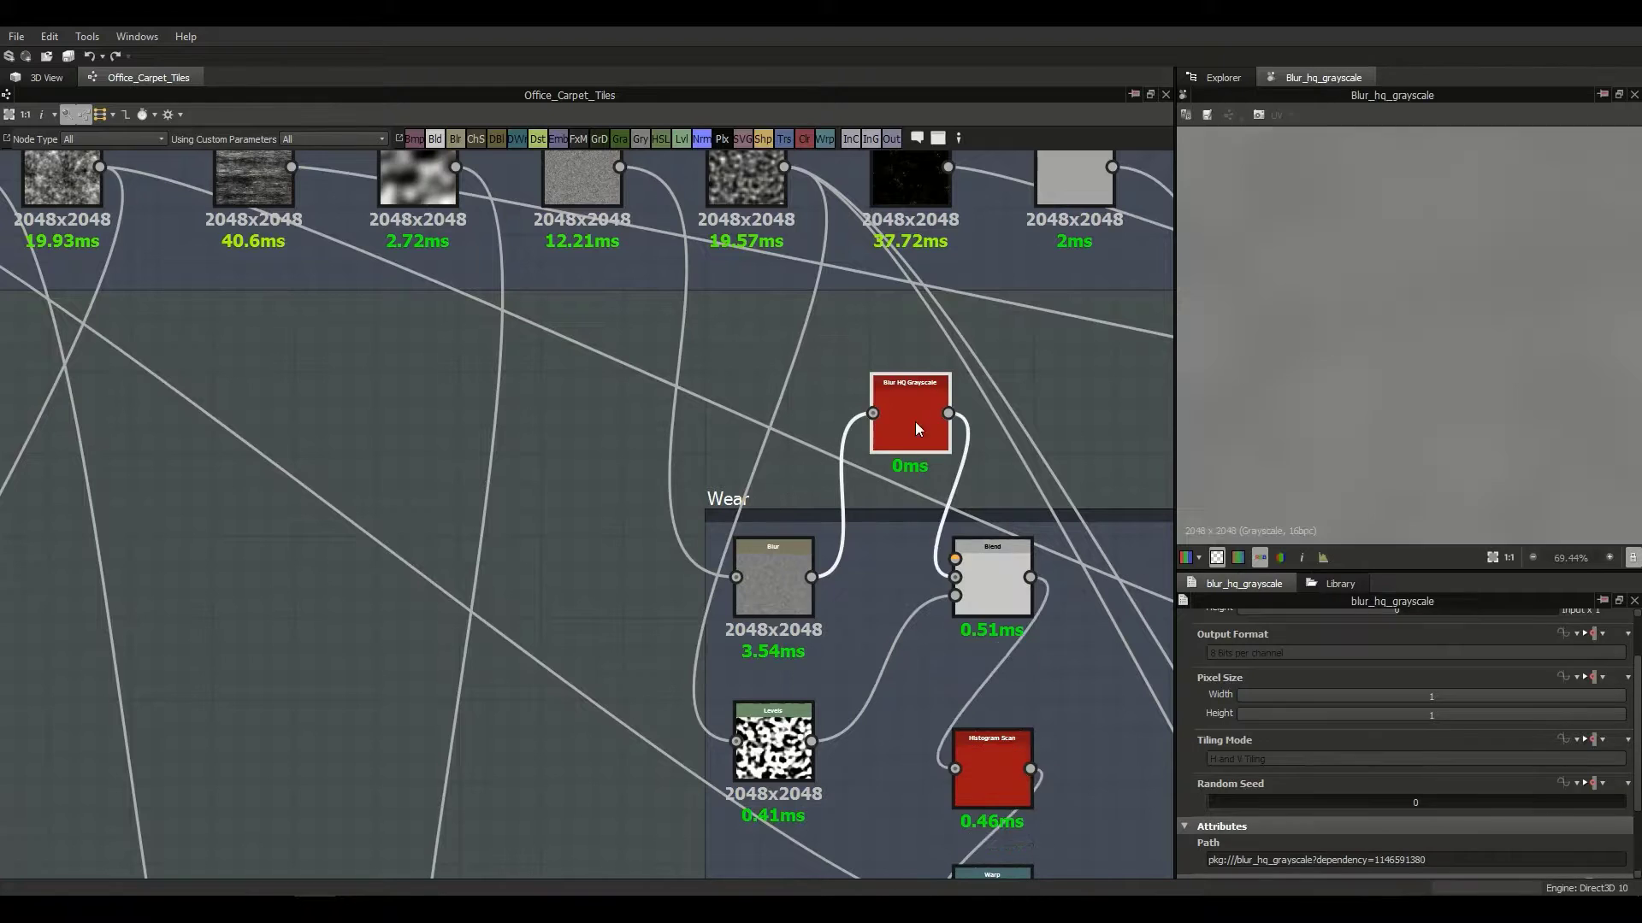
key(ctrl+z)
Step: Add a Blur HQ Grayscale node above the Wear group's Blur node and connect Fractal Sum Base to its input
key(space)
text(bl)
click(850, 449)
drag(781, 465, 782, 437)
drag(619, 167, 732, 469)
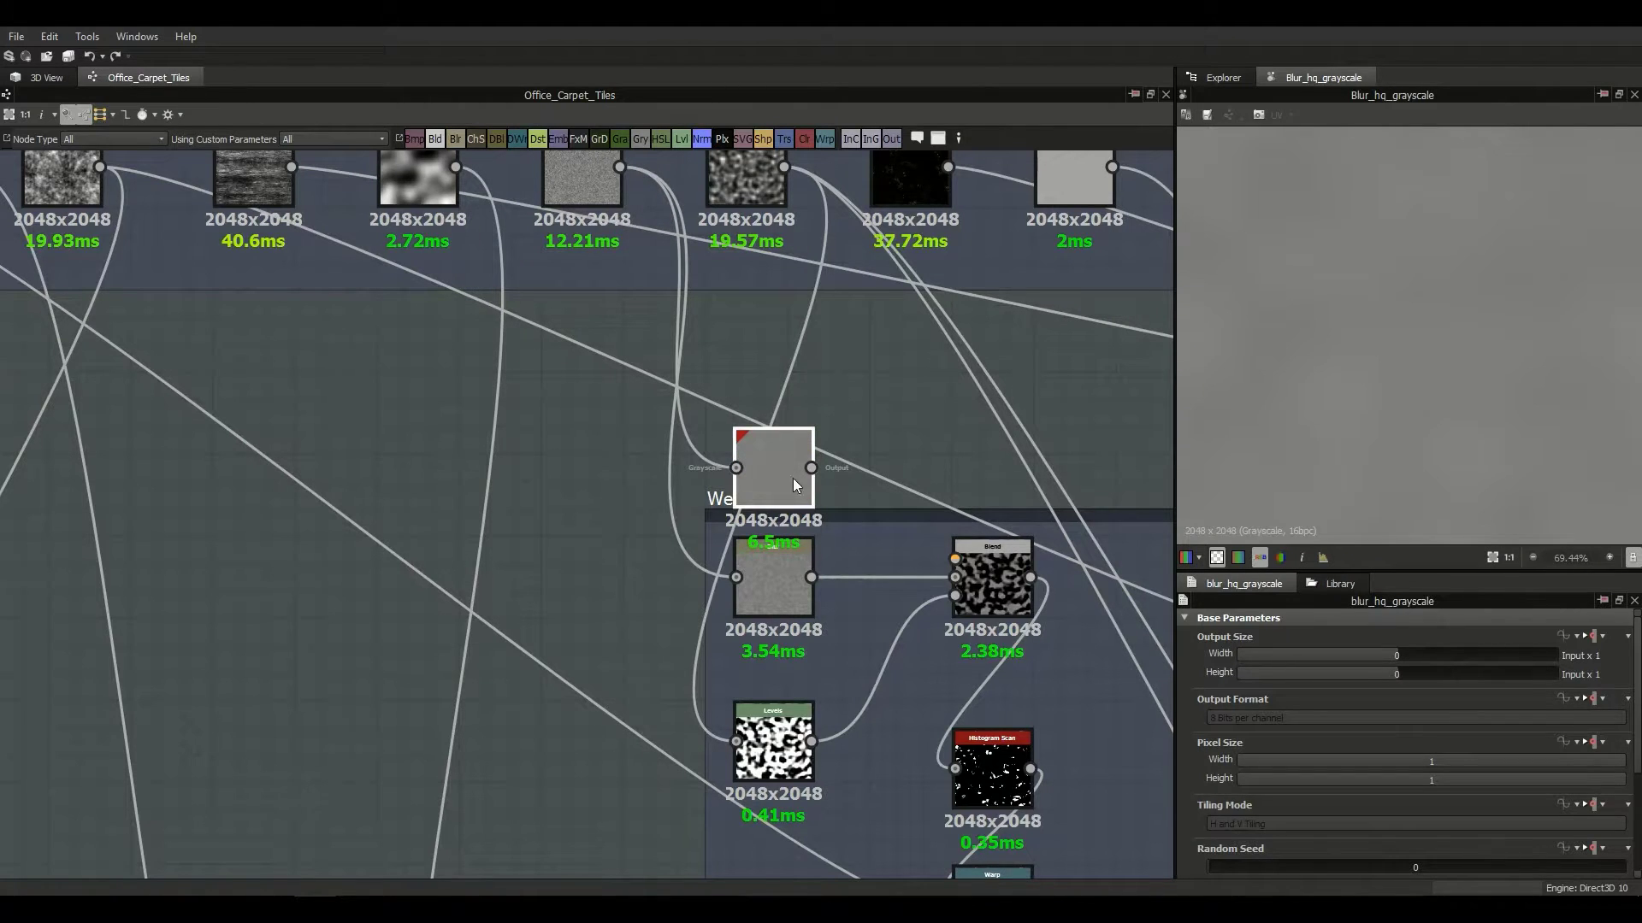
Step: Set the Blur HQ Grayscale's intensity to 3 and quality to 1, and compare its output with the plain Blur's
scroll(1332, 758, down, 3)
text(3)
key(Return)
click(1398, 878)
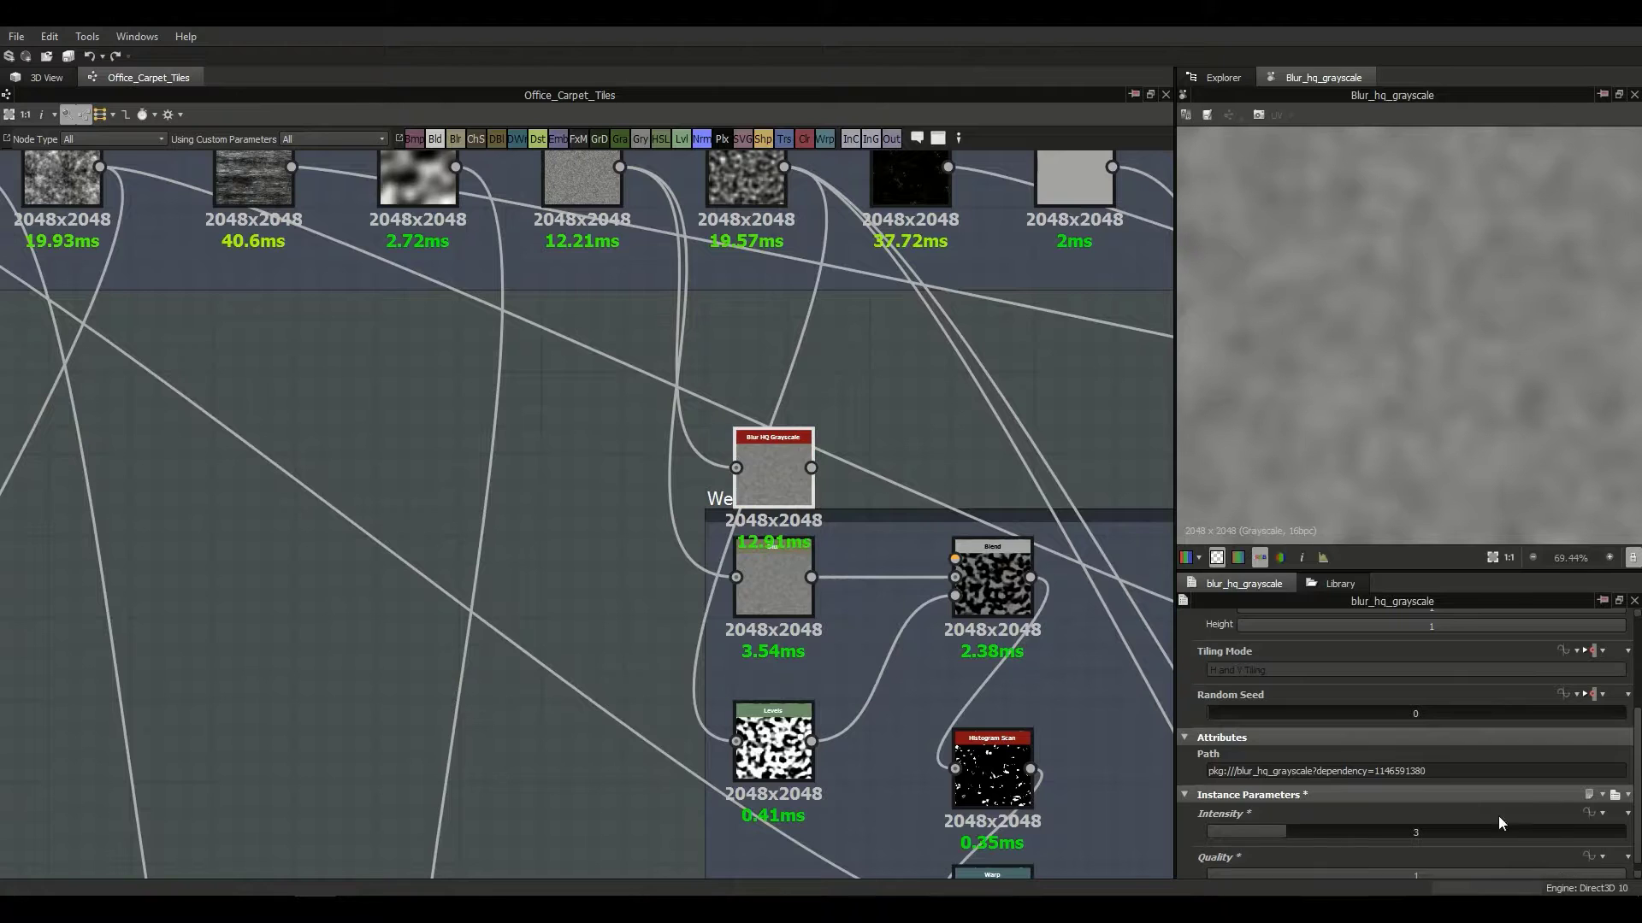
scroll(839, 612, down, 1)
click(778, 543)
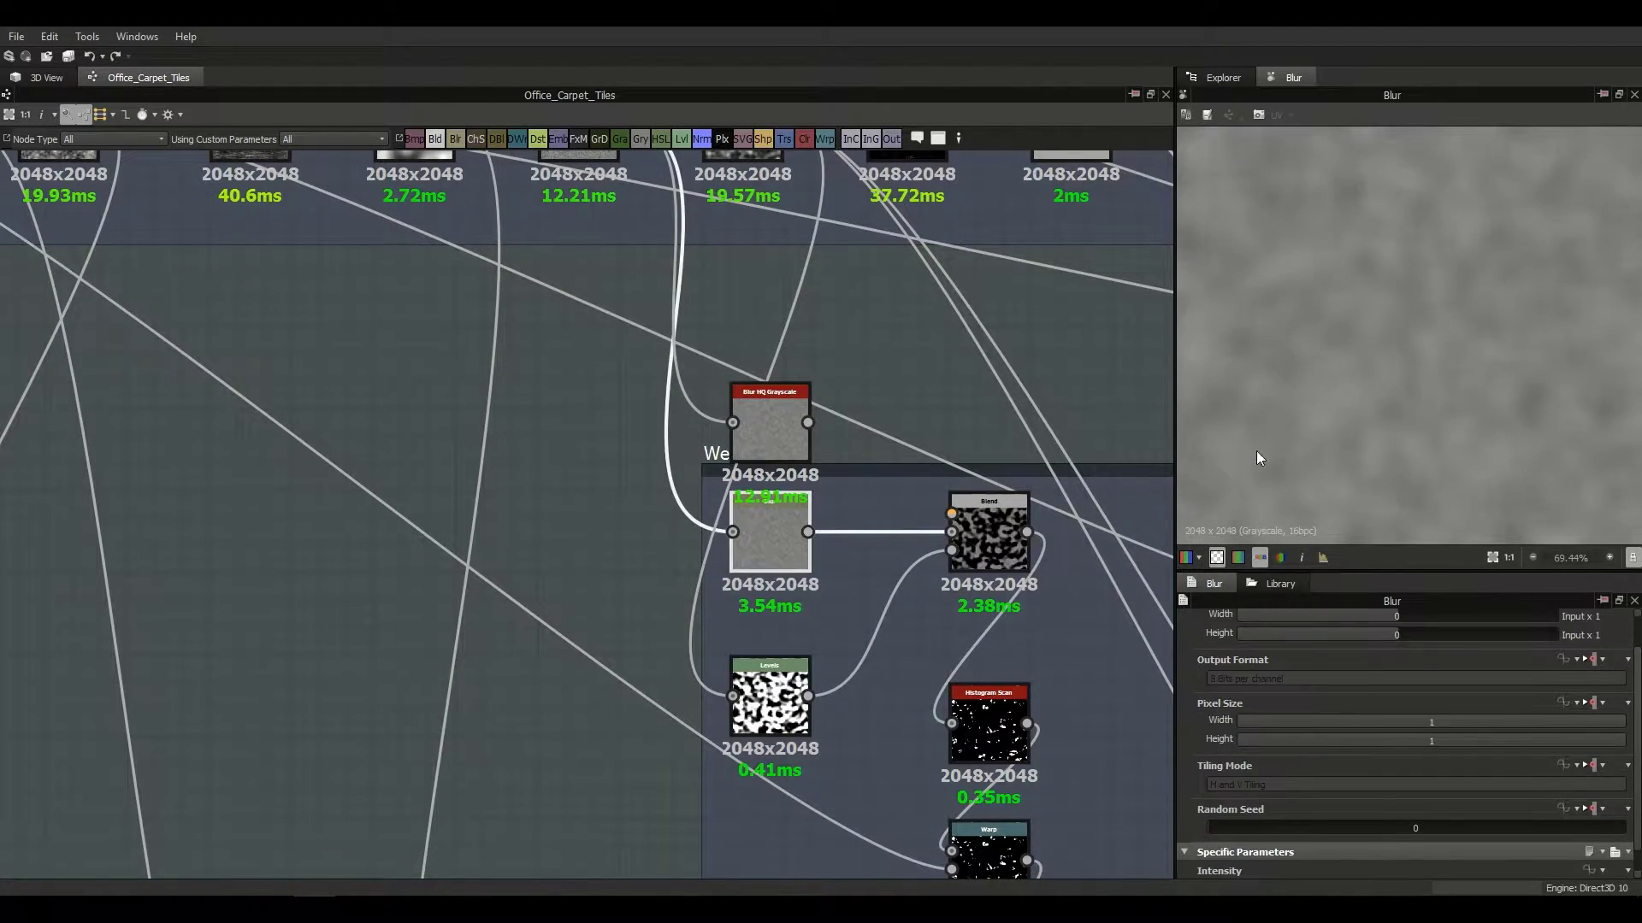
click(788, 434)
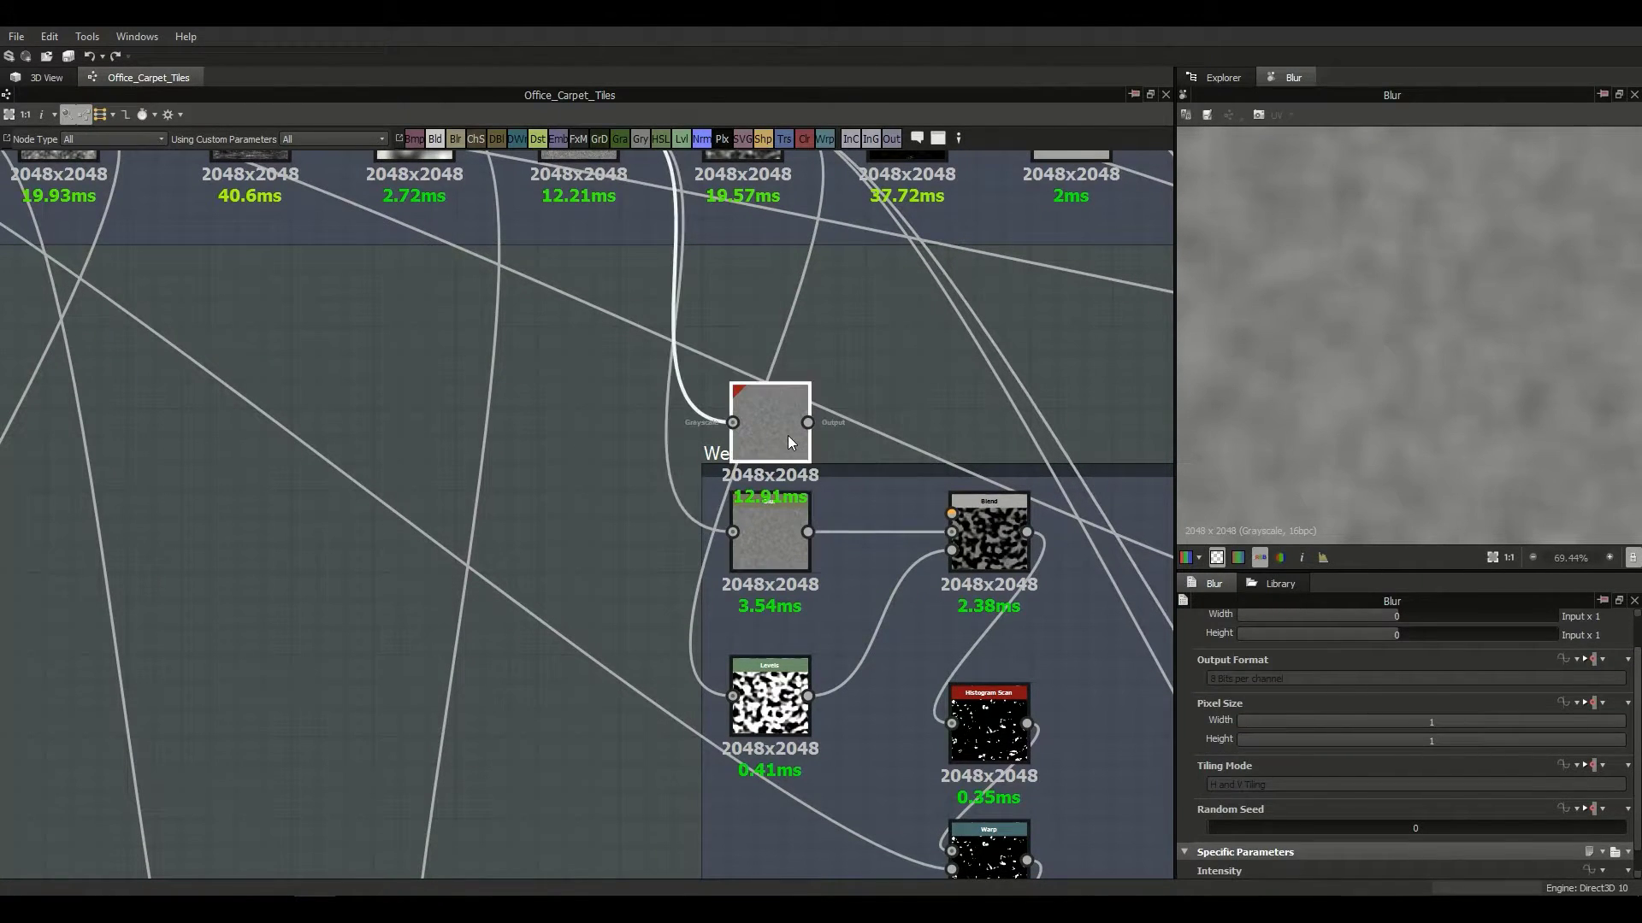
Step: Preview the Wear group's first Blend and feed it the Blur HQ Grayscale output instead of the Blur to compare the patterns
click(985, 547)
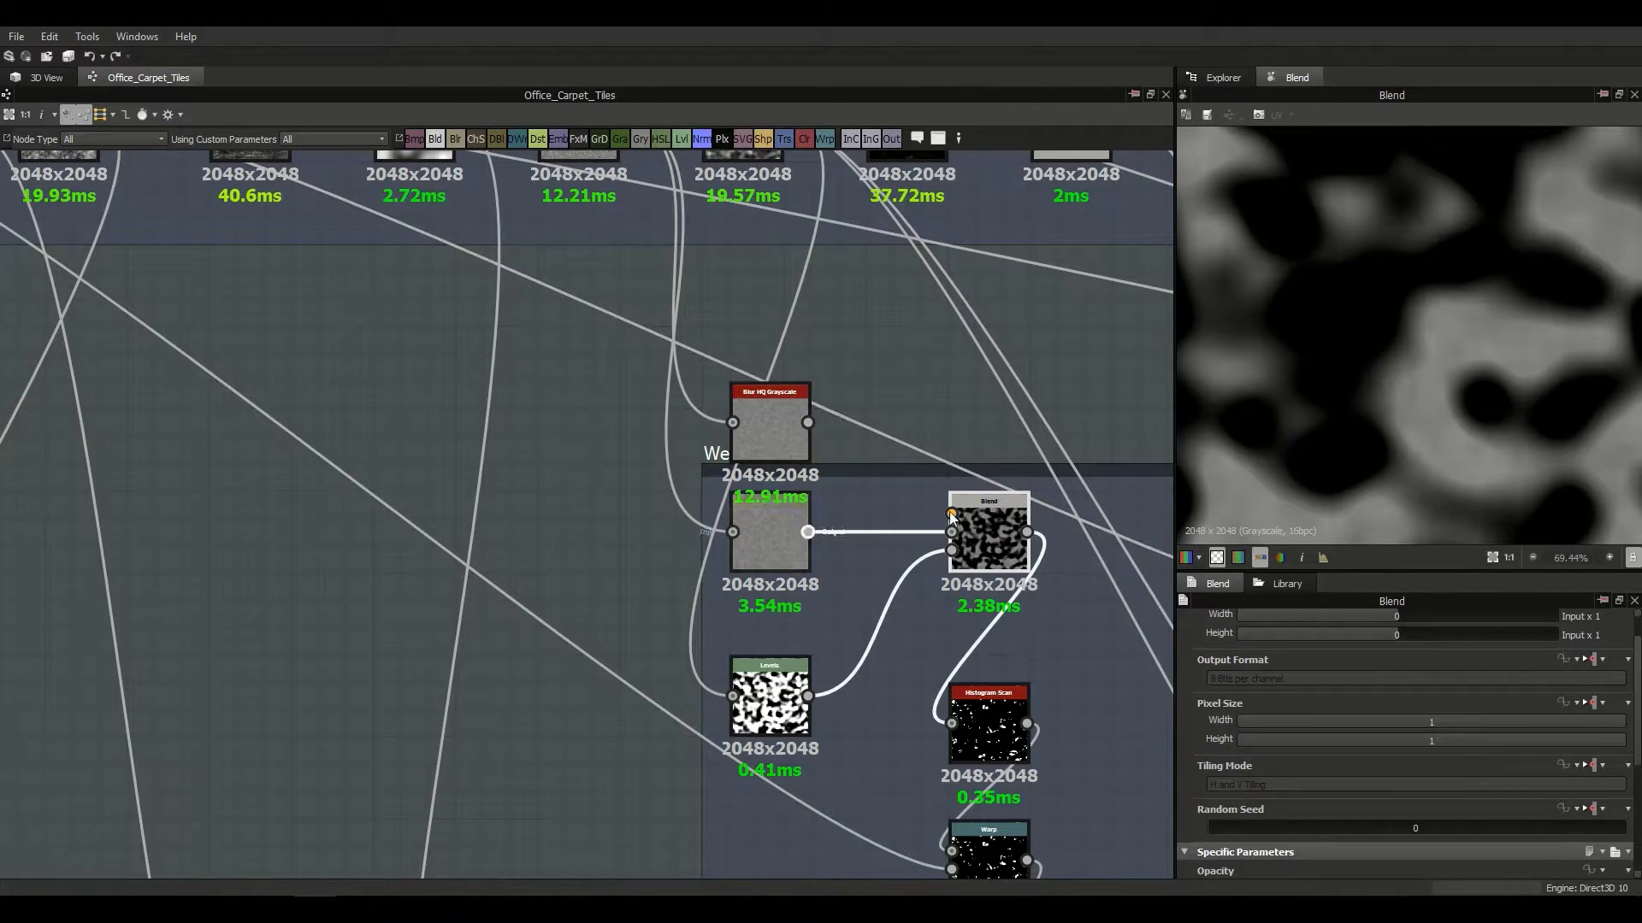
scroll(1428, 356, down, 3)
middle_drag(1386, 392, 1361, 418)
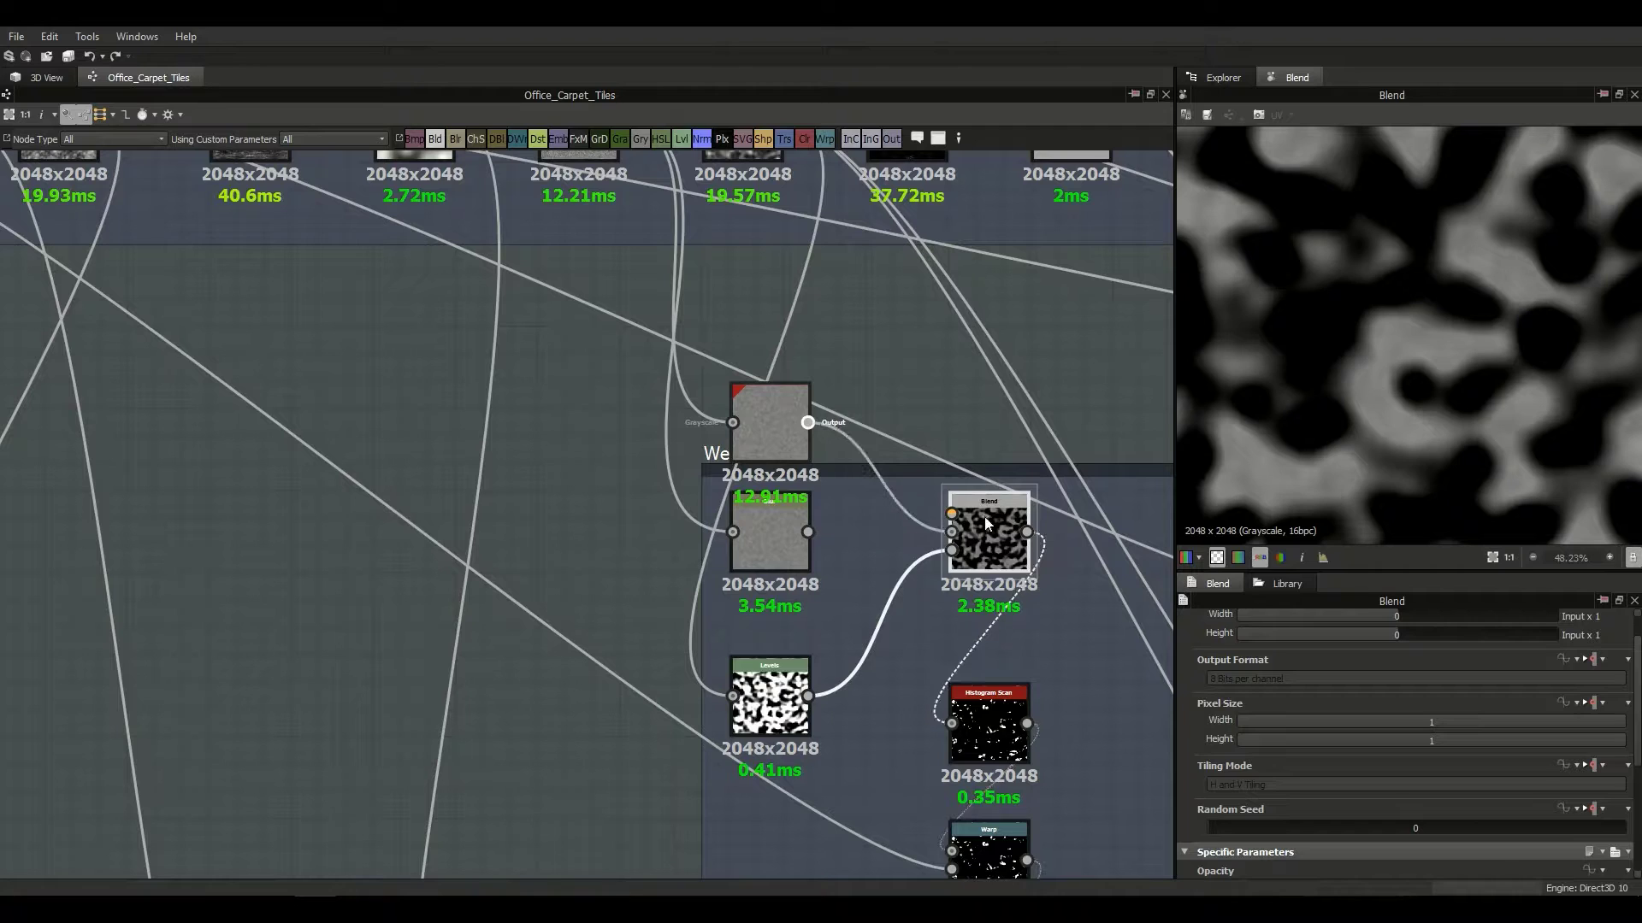
scroll(1406, 398, up, 3)
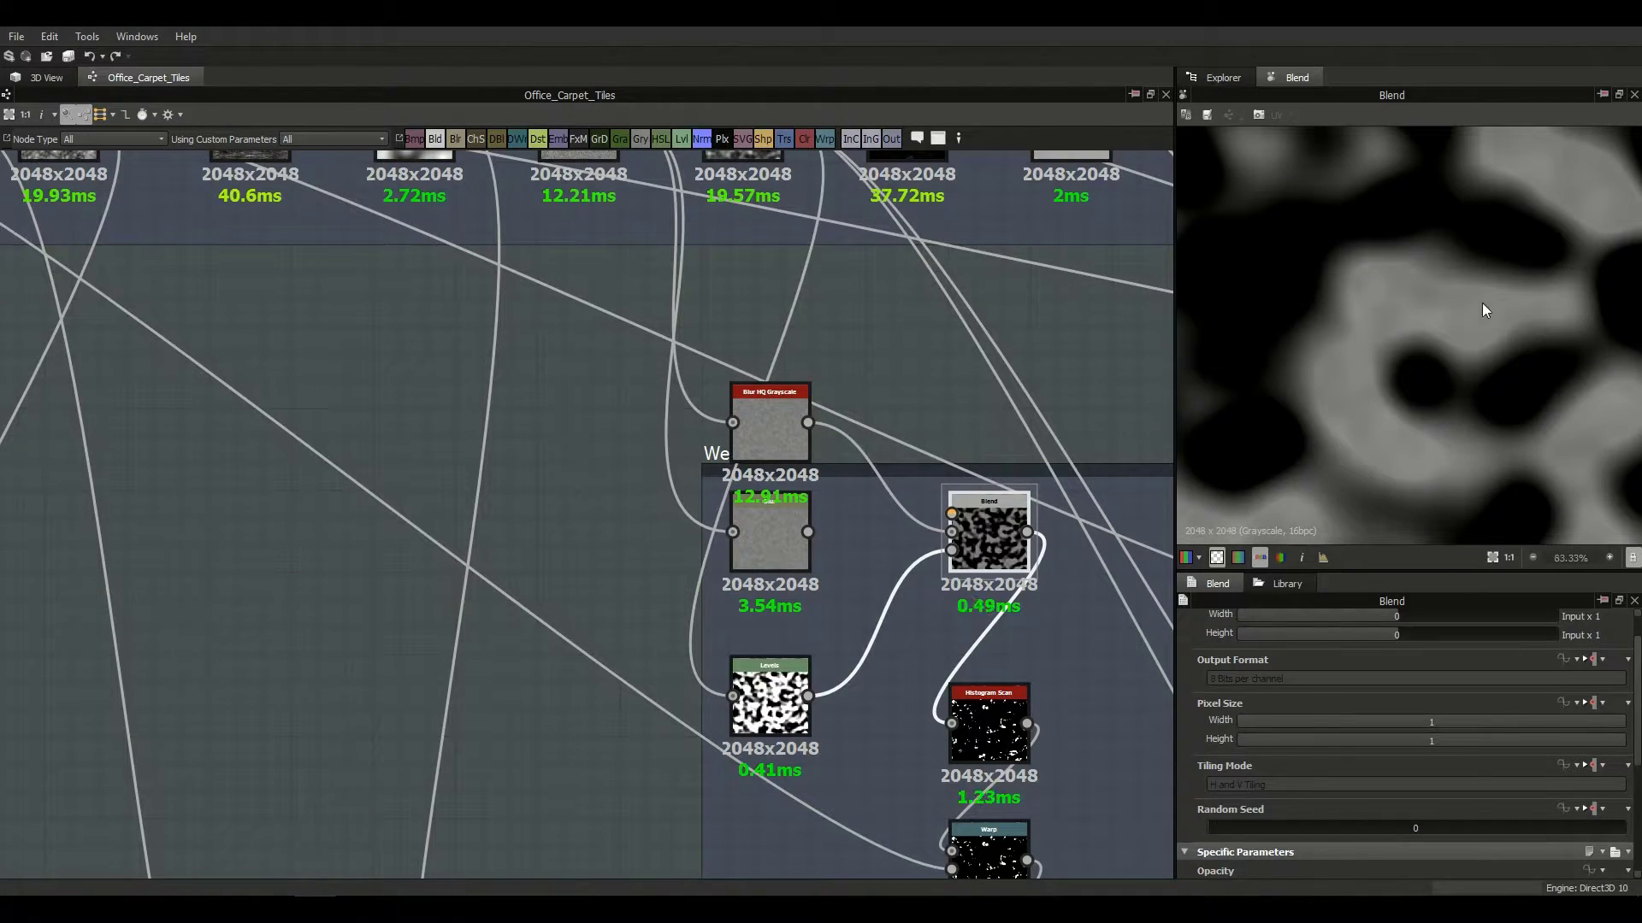
scroll(1485, 311, down, 5)
scroll(1374, 390, up, 3)
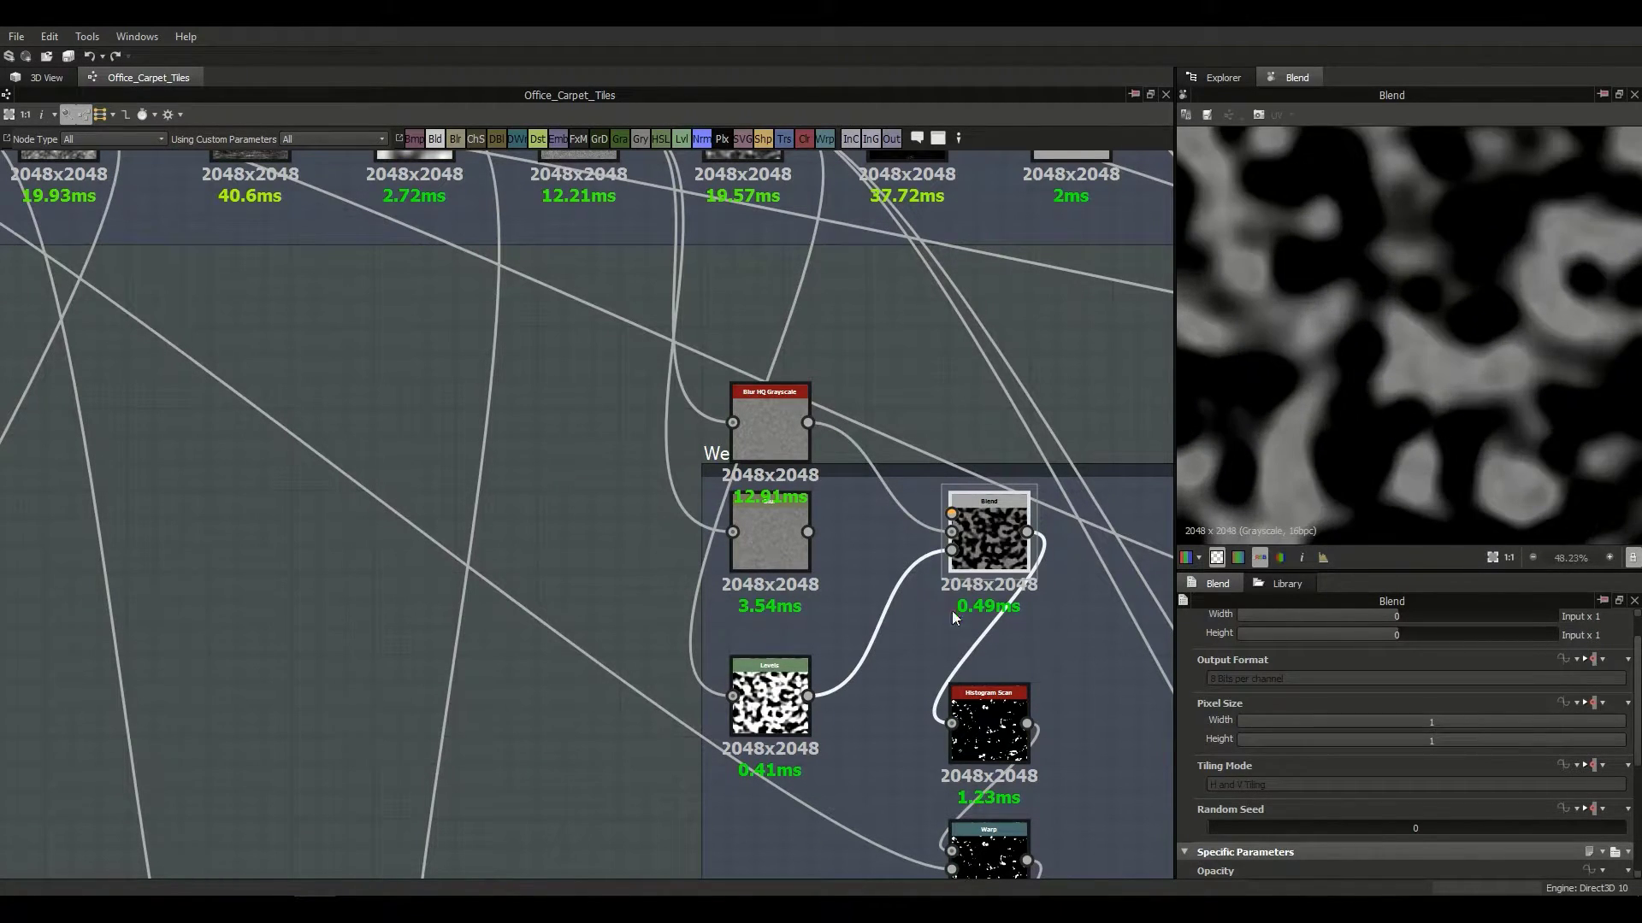
Step: Reconnect the plain Blur's output to the Blend node's background and delete the Blur HQ Grayscale node
drag(811, 533, 952, 532)
click(772, 455)
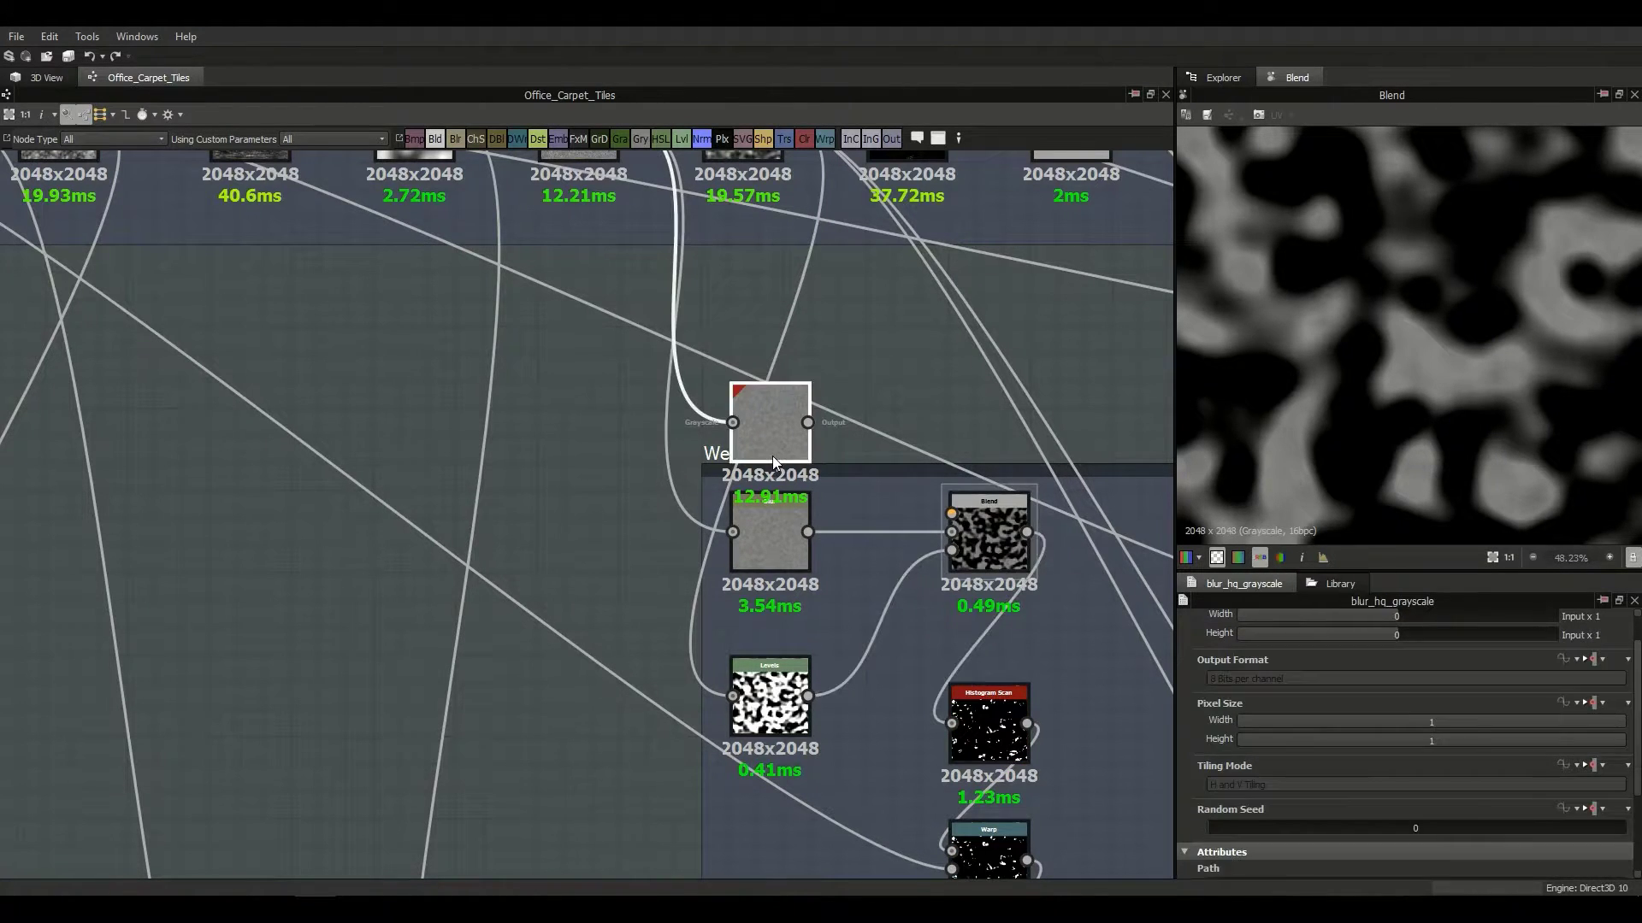
key(Delete)
Step: Select the plain Blur node and examine the Blend pattern it feeds in the 2D preview
click(787, 542)
middle_drag(853, 532, 825, 502)
scroll(1312, 423, down, 2)
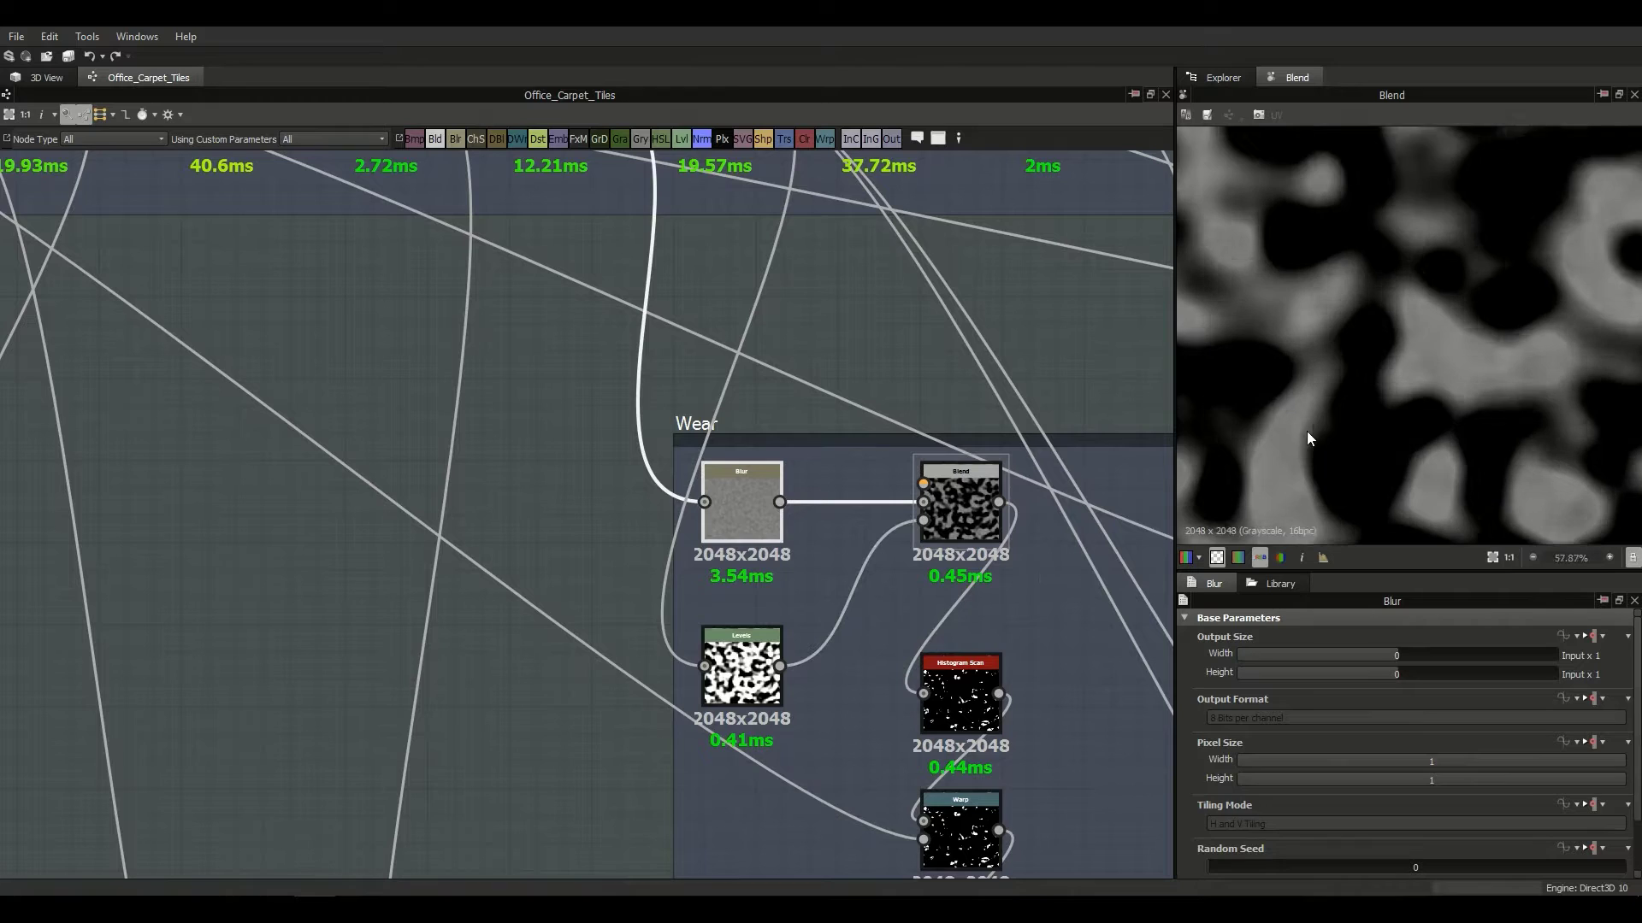
middle_drag(1392, 362, 1243, 453)
middle_drag(889, 561, 908, 498)
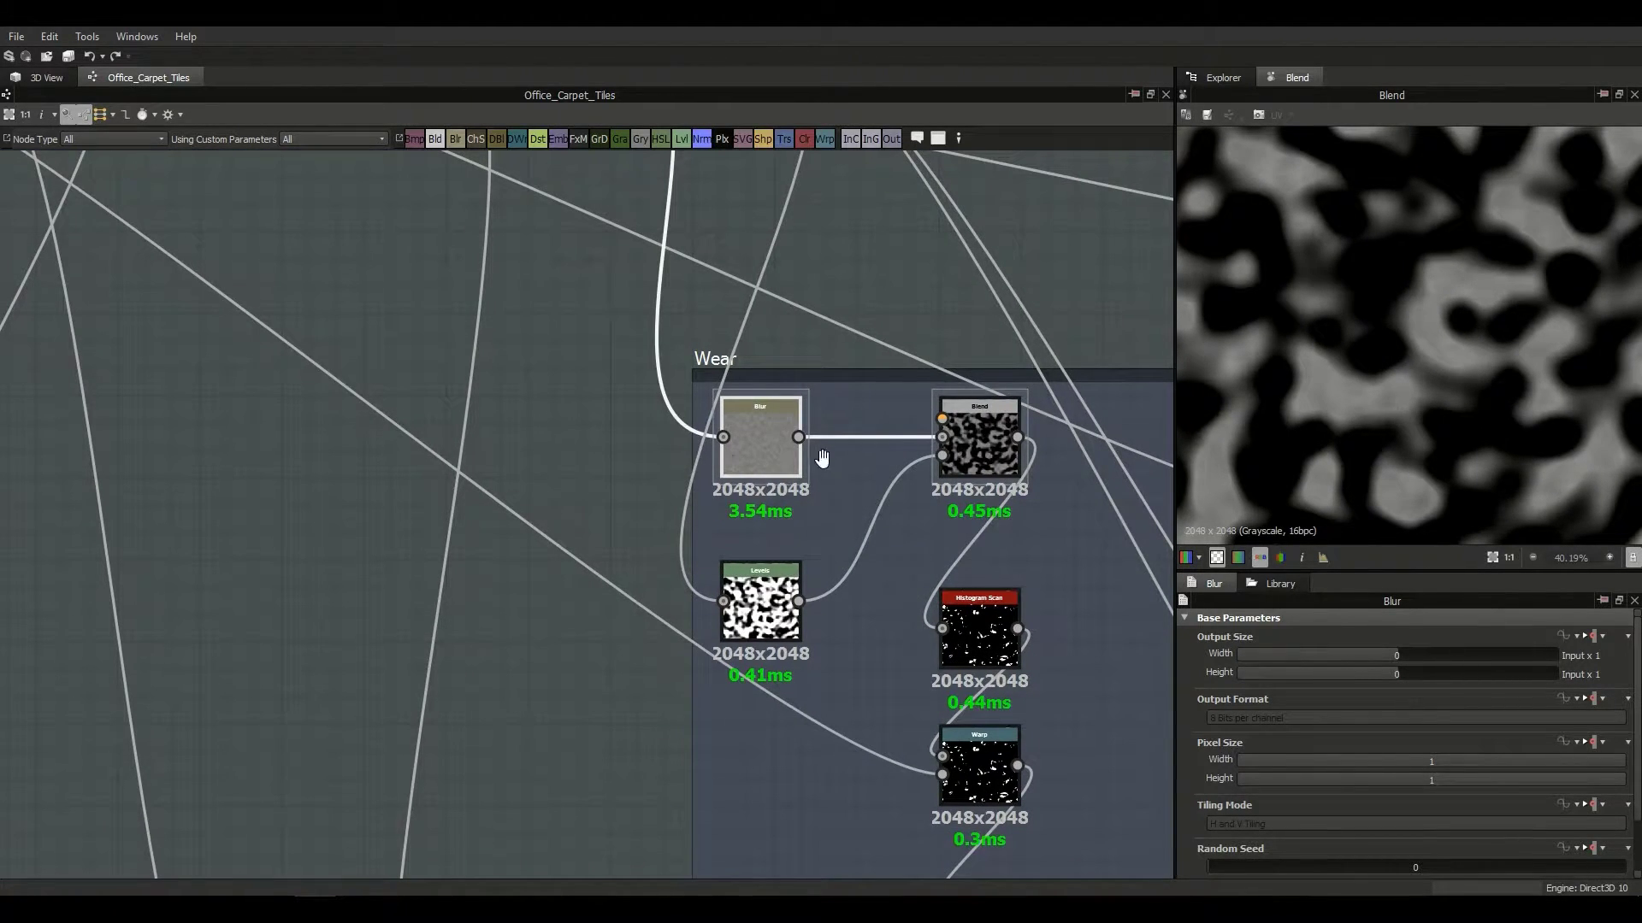
middle_drag(824, 456, 835, 530)
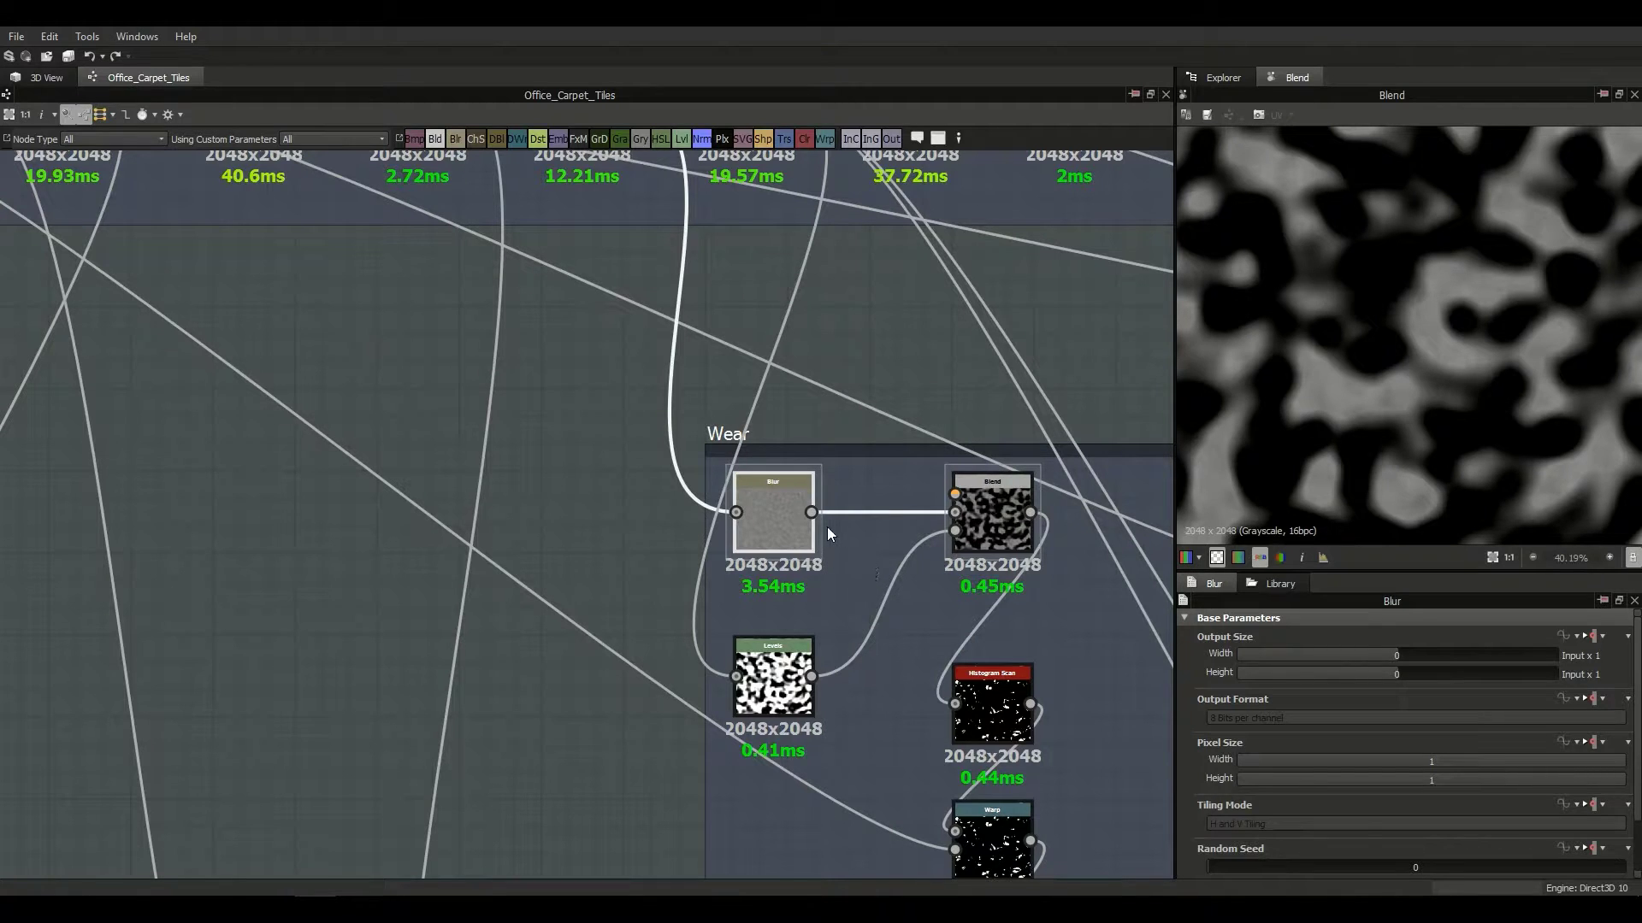
Step: Check the Blend node's opacity and blending mode, and compare its output with the Blur node's preview
middle_drag(864, 465, 800, 372)
click(926, 465)
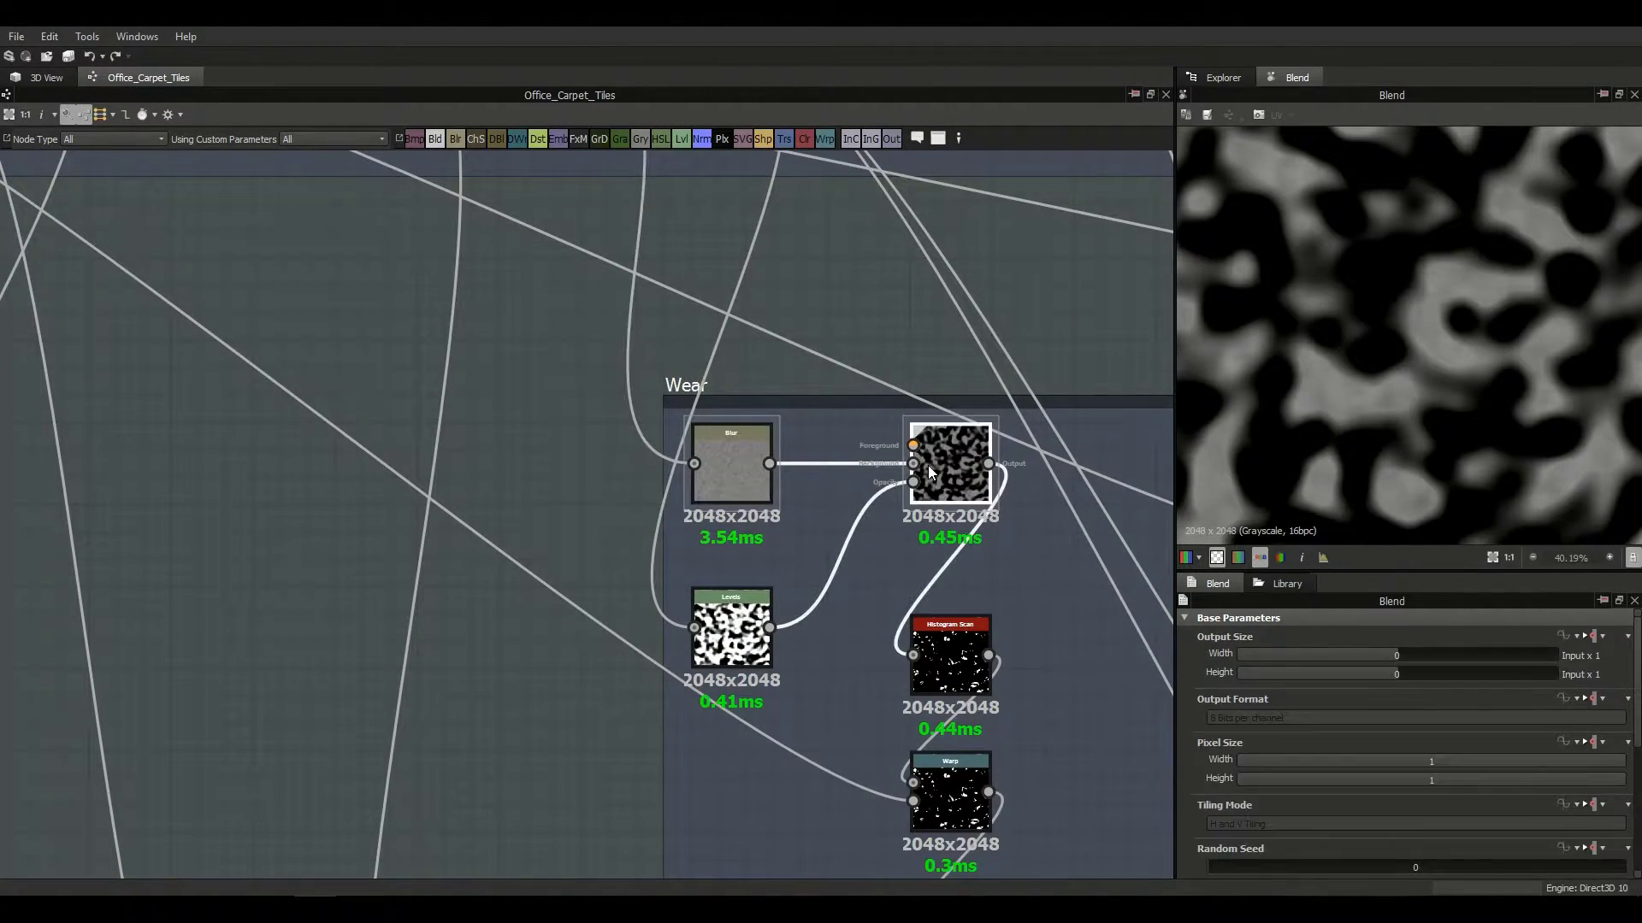
click(731, 454)
click(965, 486)
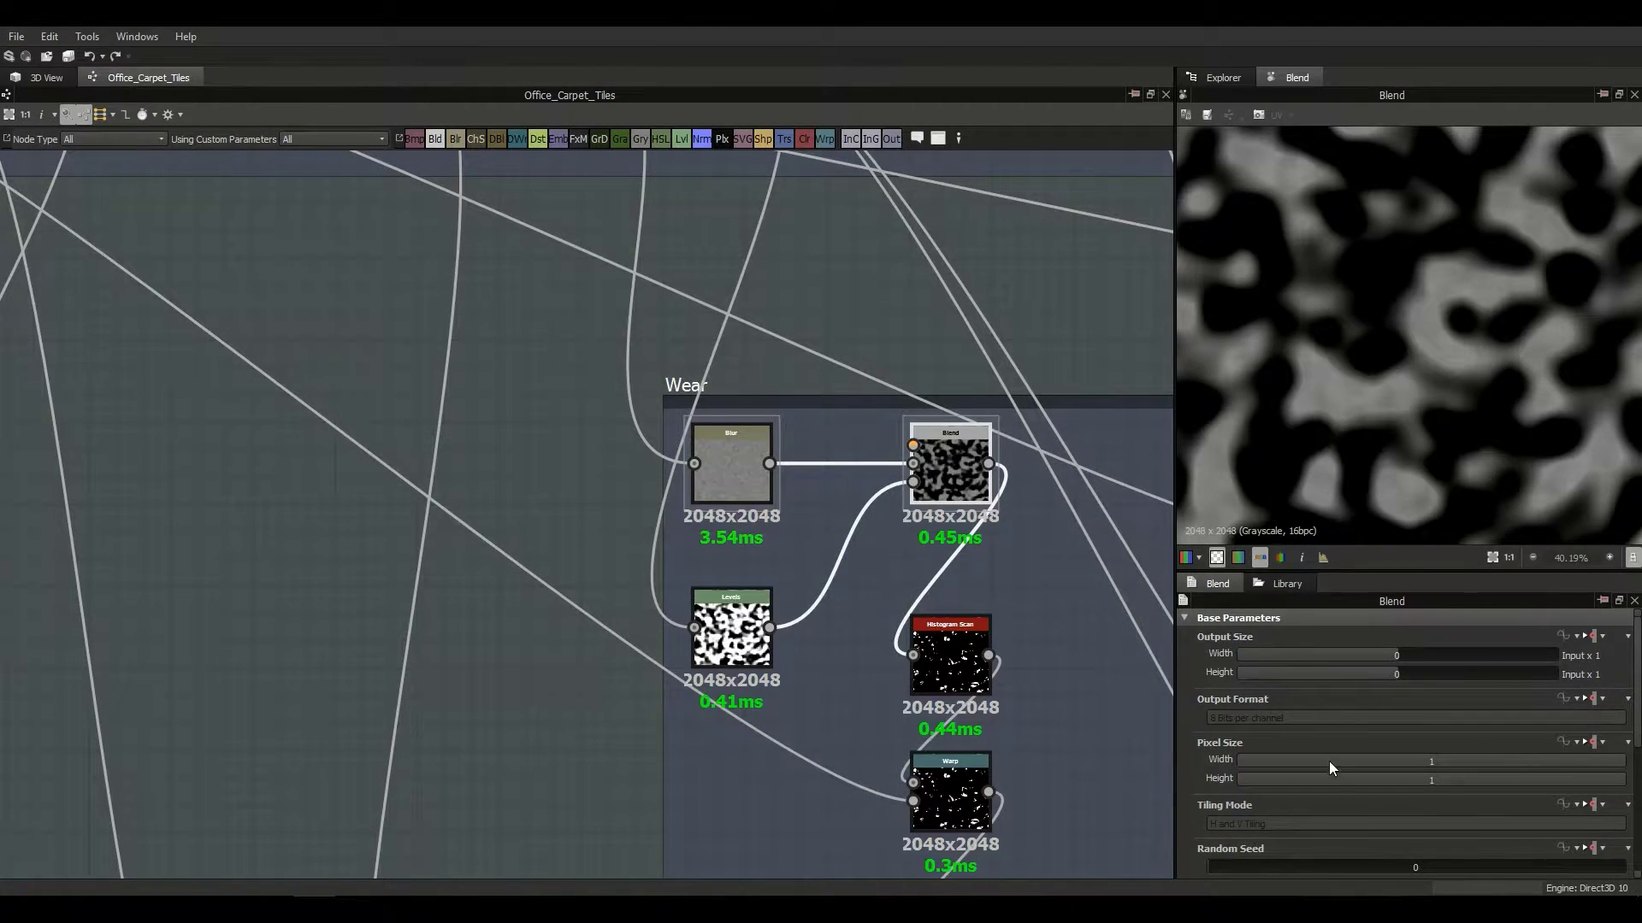
scroll(1300, 795, down, 3)
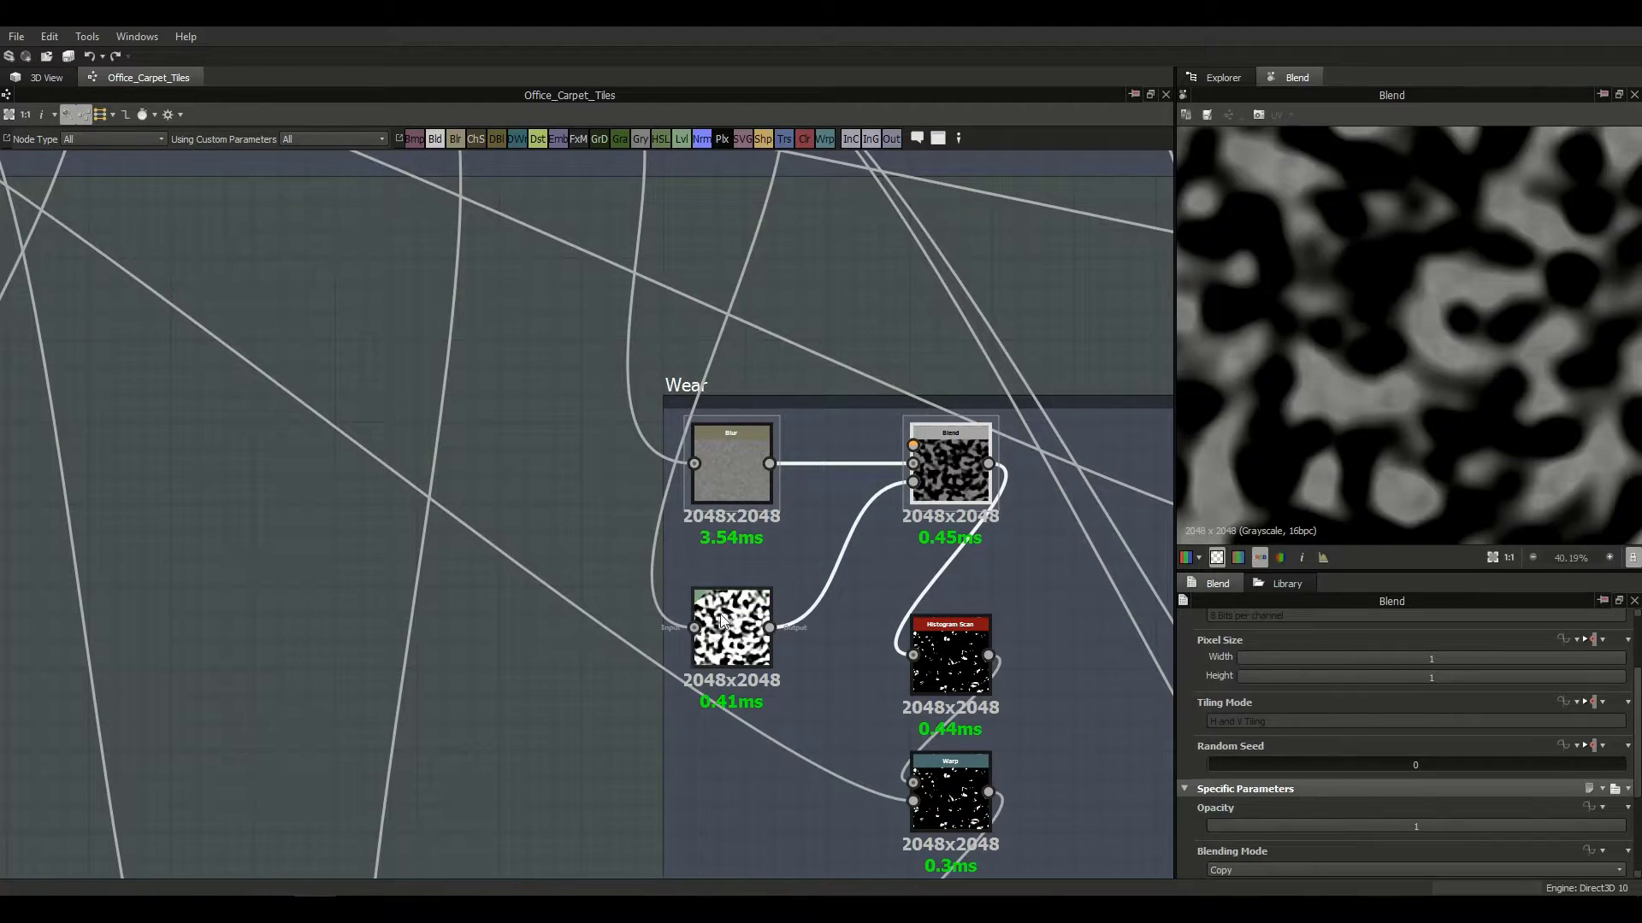
middle_drag(847, 521, 855, 552)
scroll(1428, 376, down, 1)
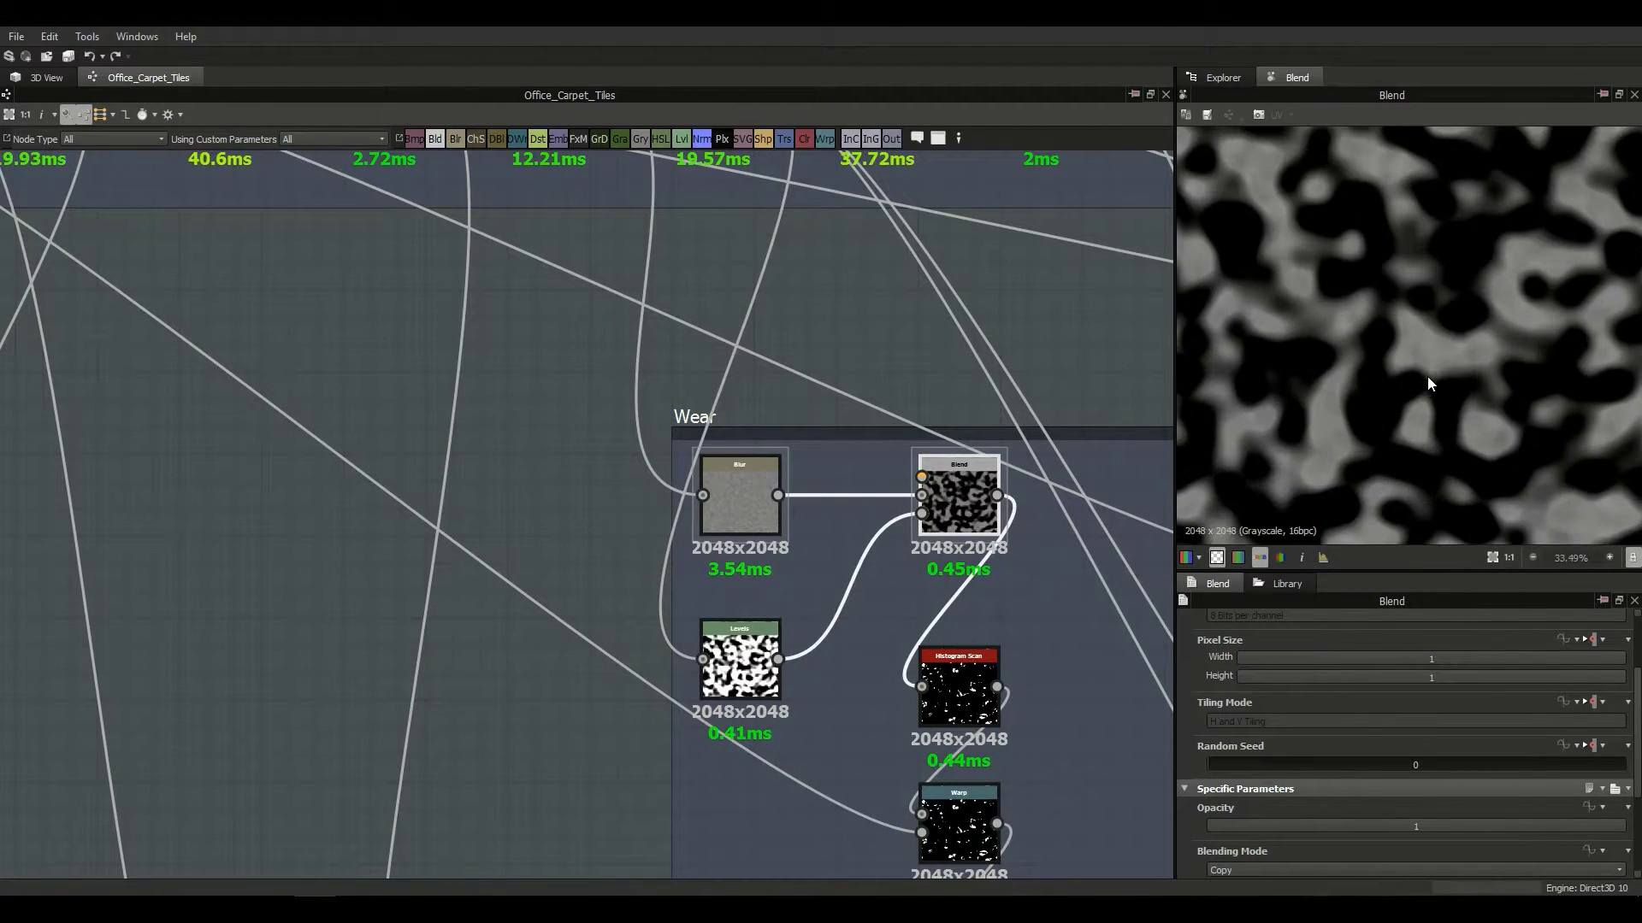
double_click(736, 520)
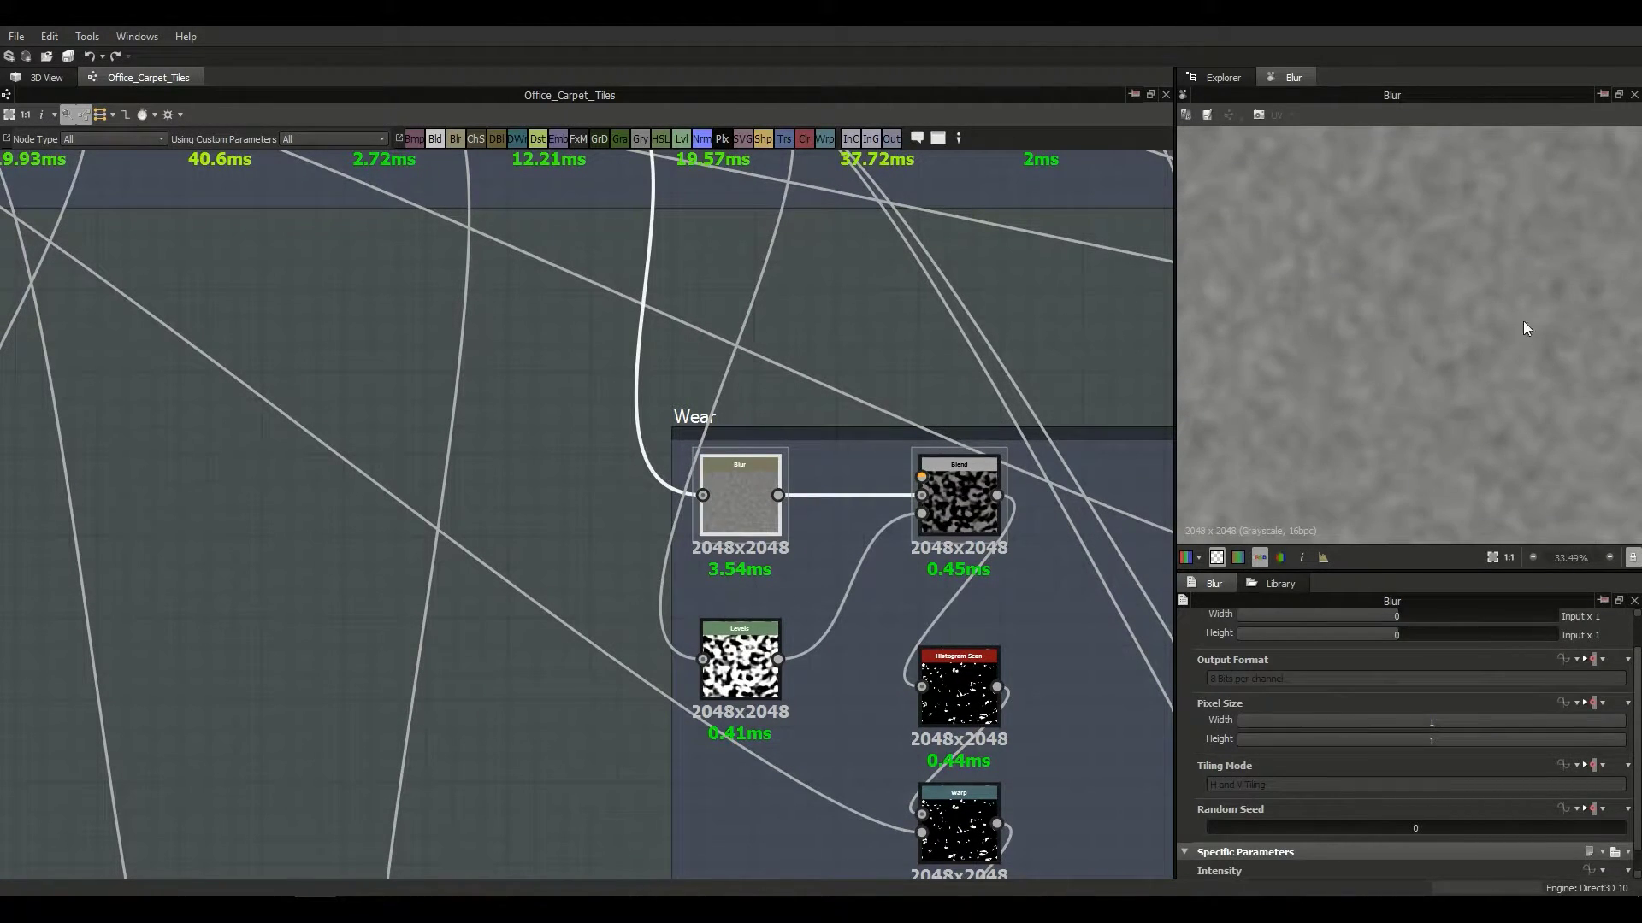
double_click(966, 525)
Step: Trace Perlin Noise Zoom into the Wear group's Levels node, preview the Levels output and check its histogram
middle_drag(812, 86, 834, 304)
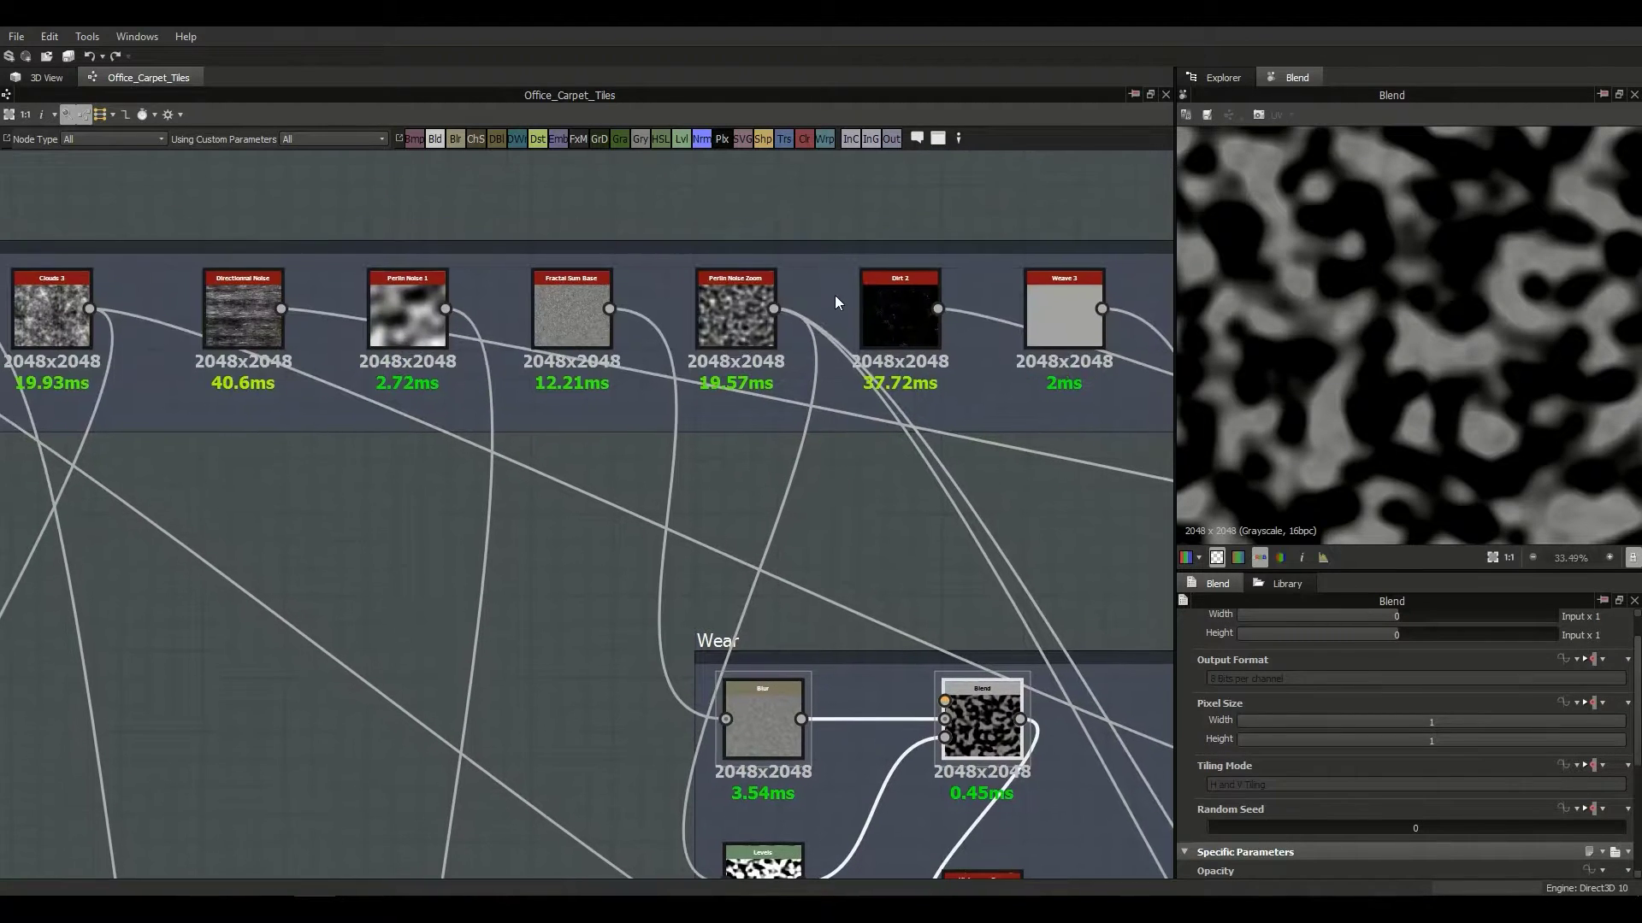
click(706, 332)
middle_drag(800, 534, 813, 401)
scroll(782, 350, down, 2)
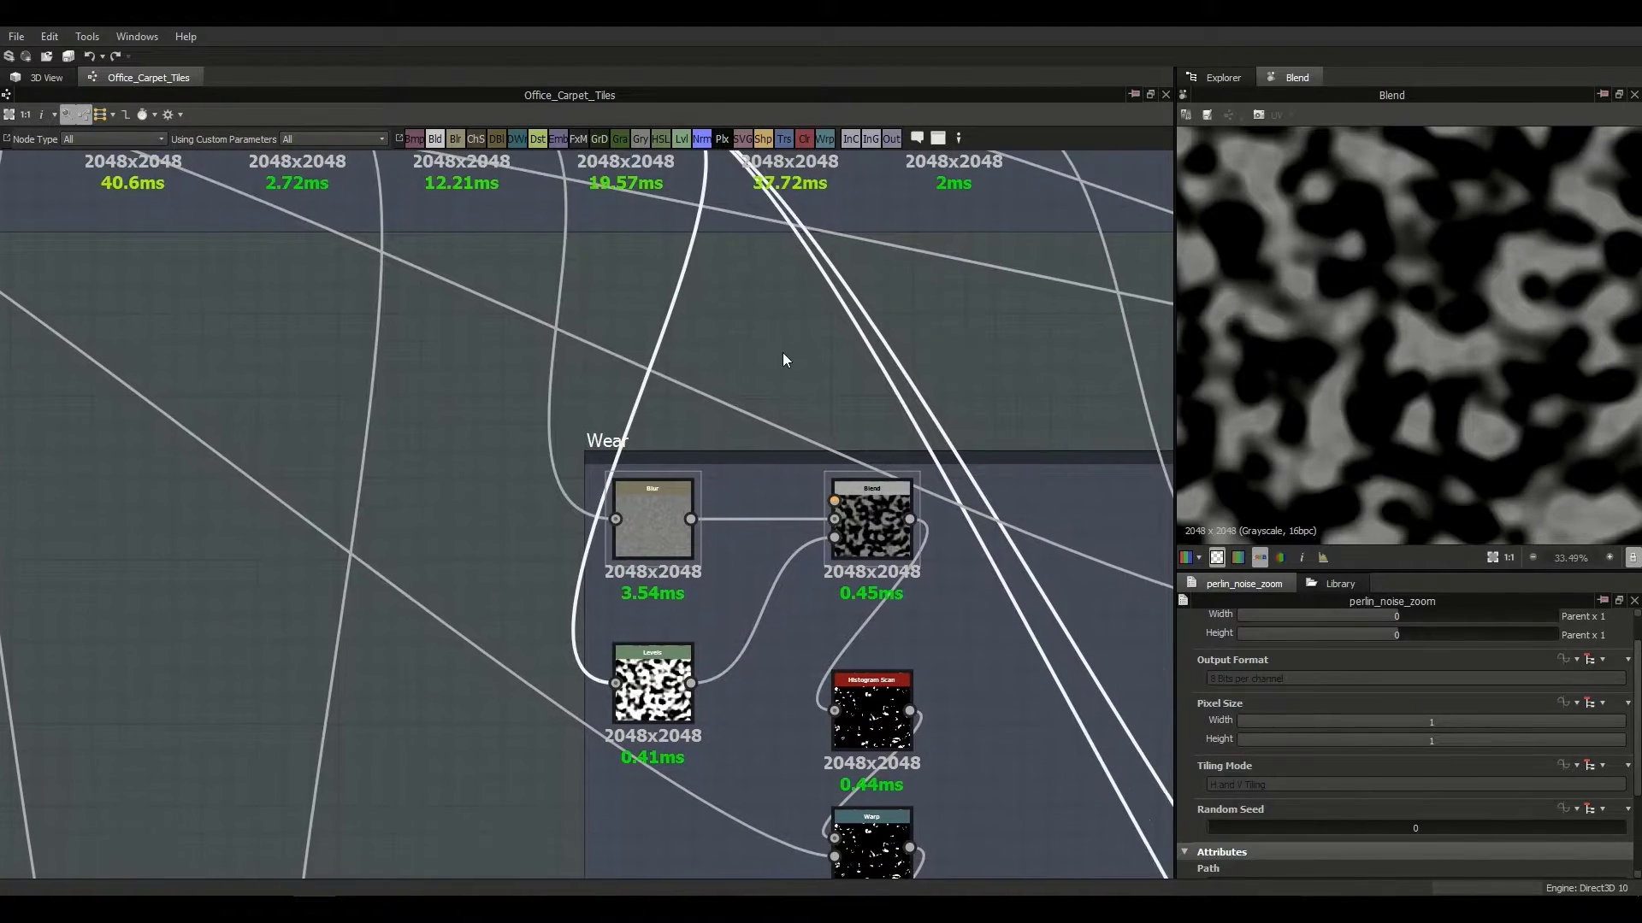
scroll(669, 626, up, 1)
double_click(674, 628)
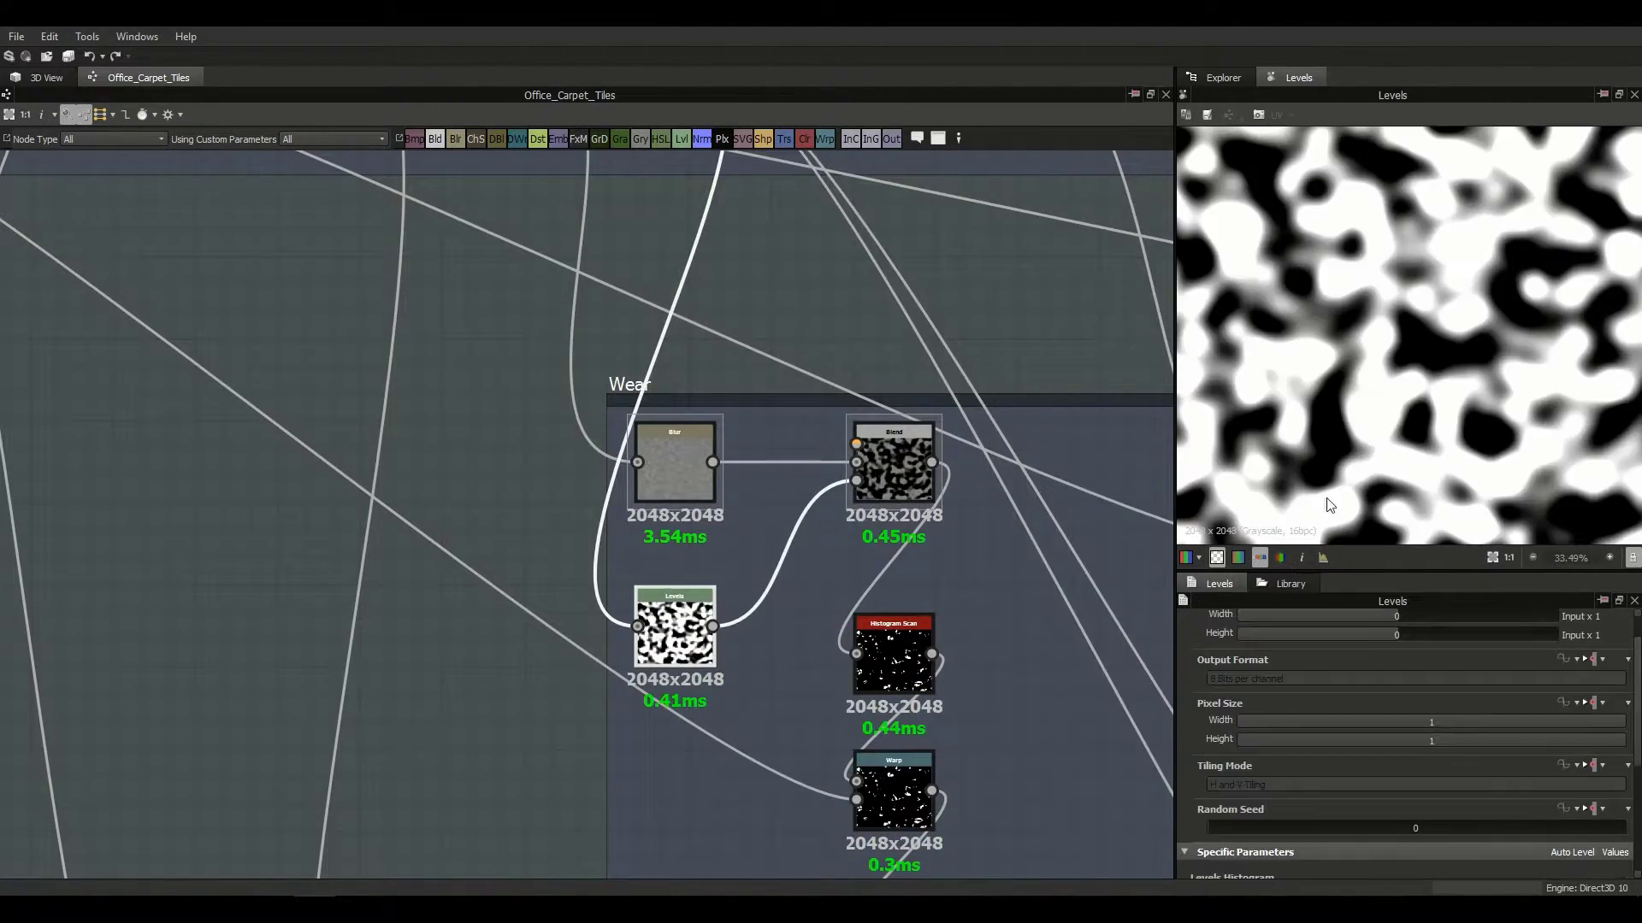
scroll(1343, 774, down, 2)
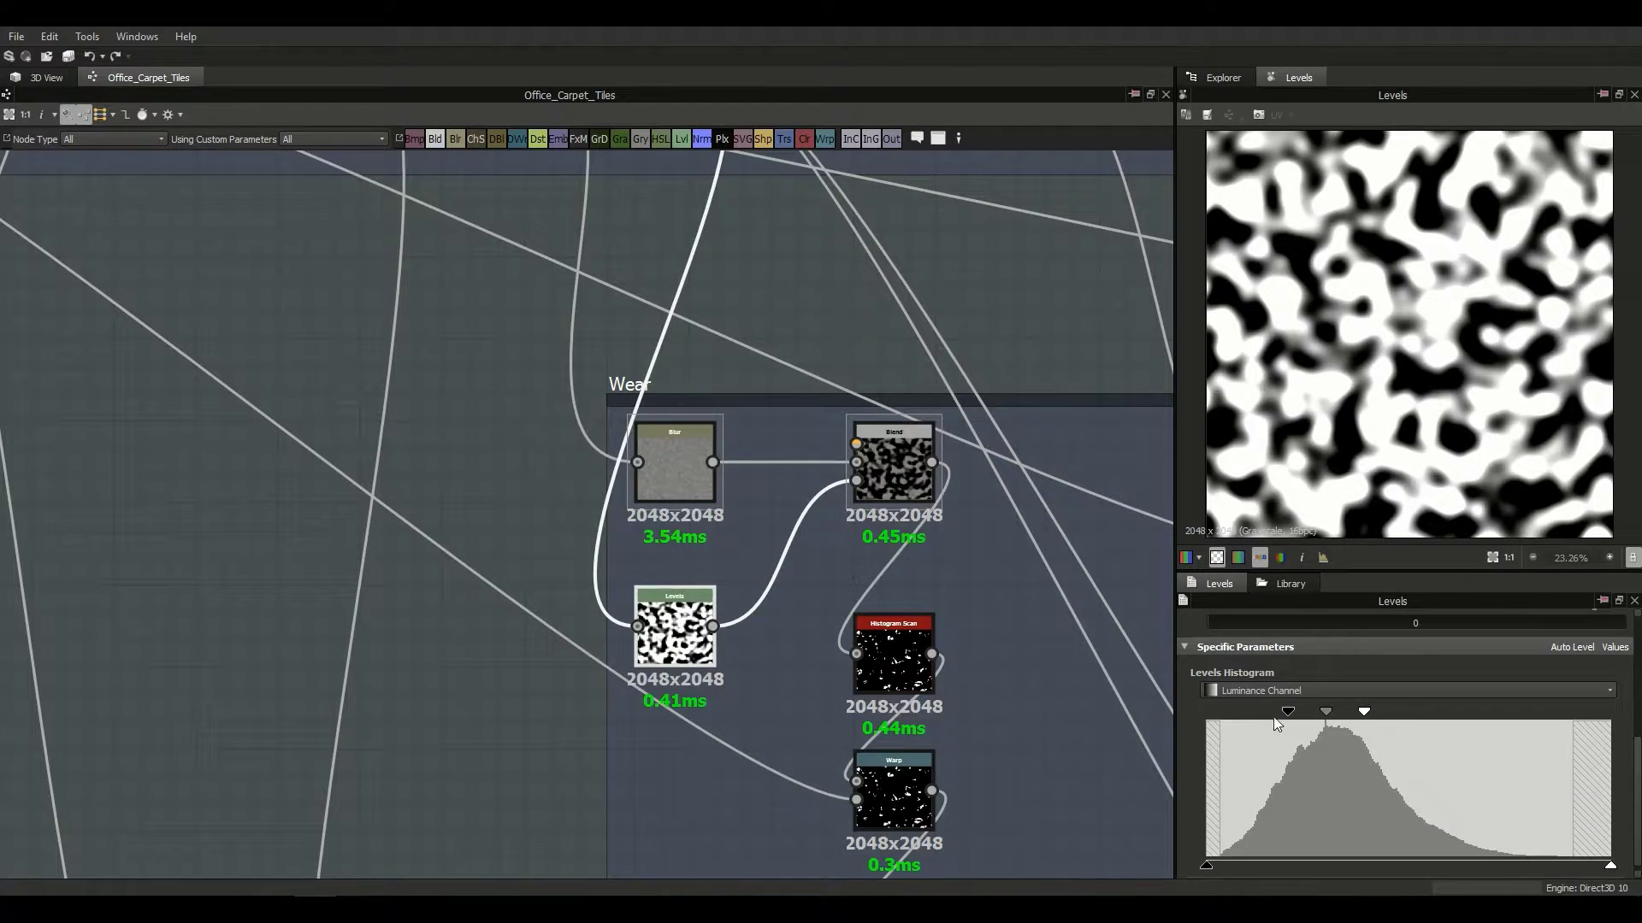
Step: Preview the Blend node again to see how the Levels output masks the blurred noise
double_click(884, 454)
scroll(1418, 379, up, 2)
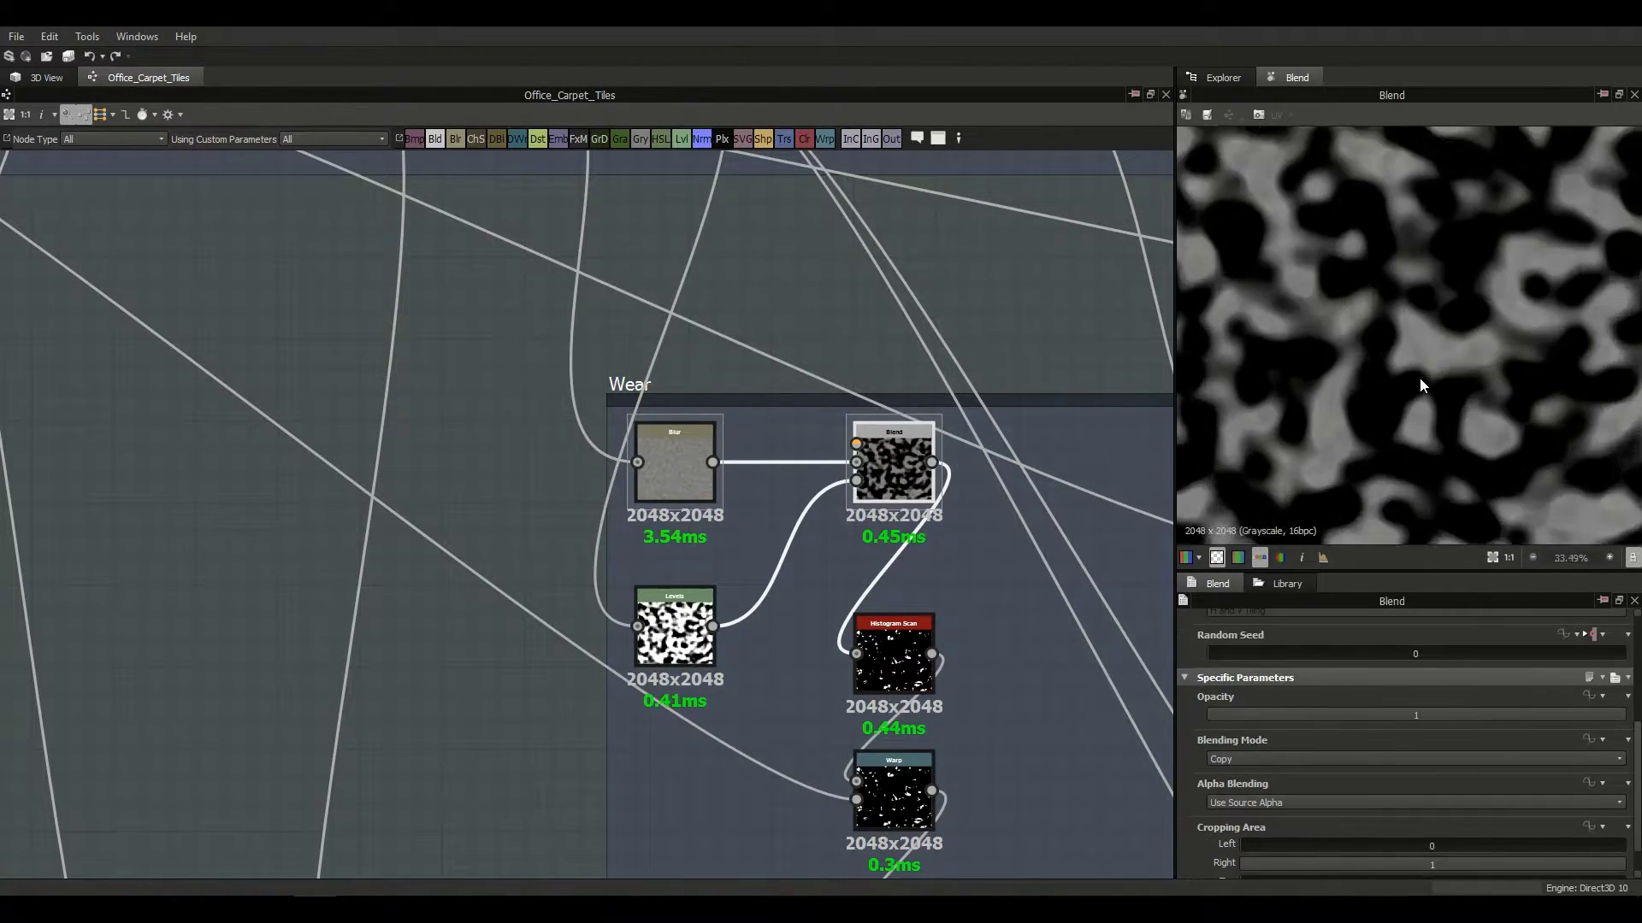
middle_drag(839, 485, 842, 397)
Step: Preview the Histogram Scan node below the Blend and adjust its position to 0.49
double_click(893, 651)
scroll(1362, 713, down, 1)
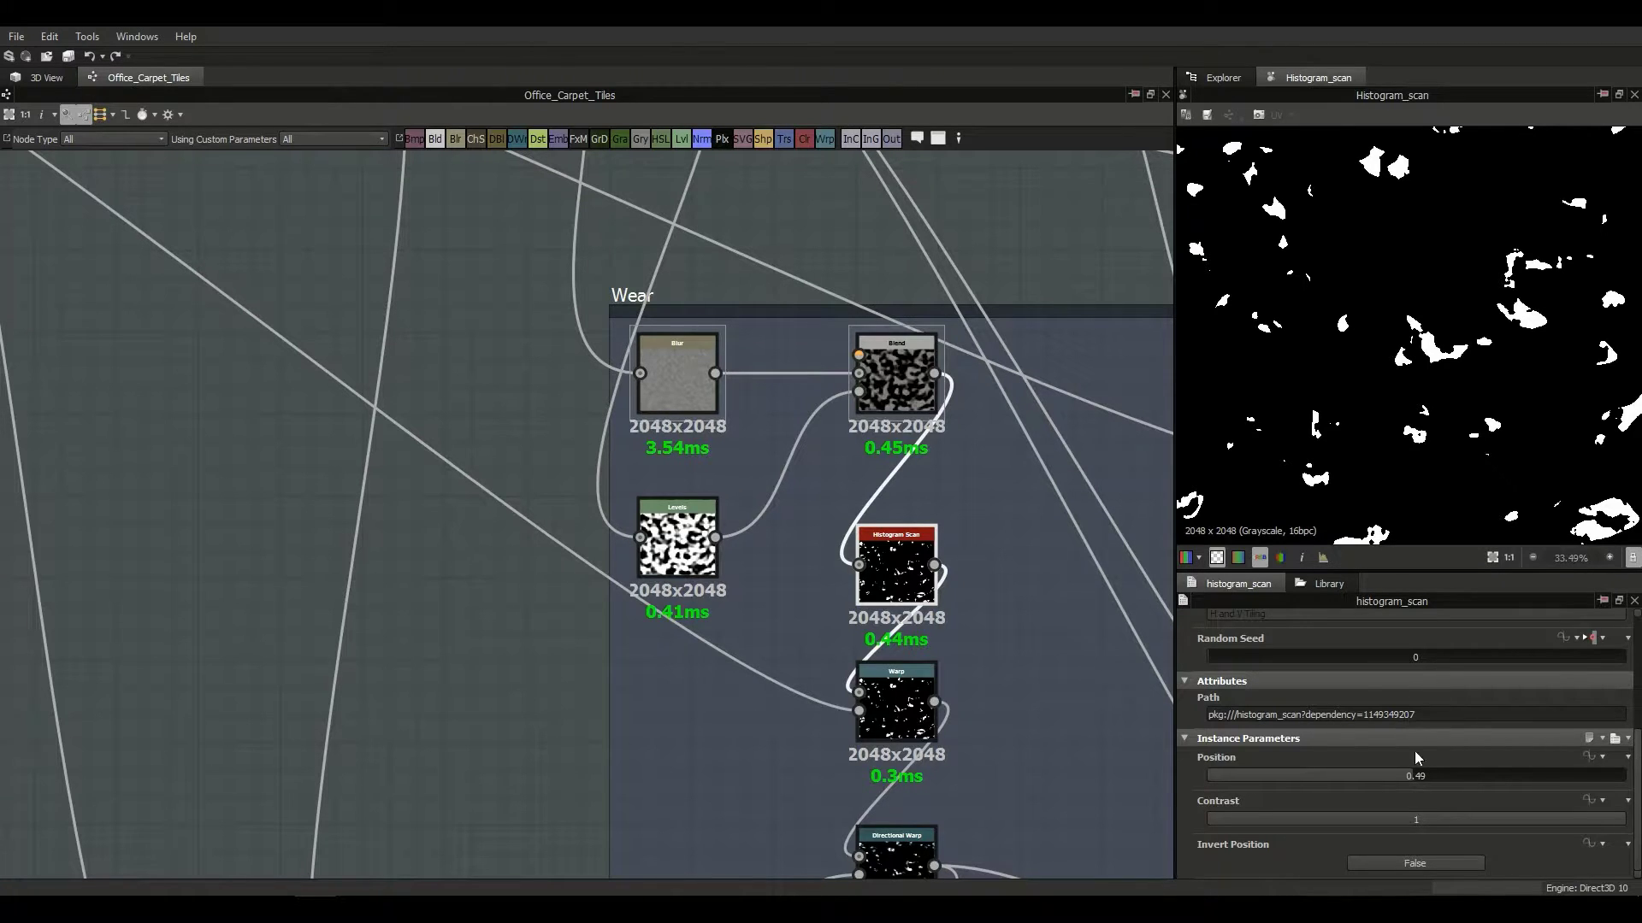
mouse_move(1409, 776)
mouse_down()
mouse_move(1428, 777)
mouse_move(1413, 778)
mouse_up()
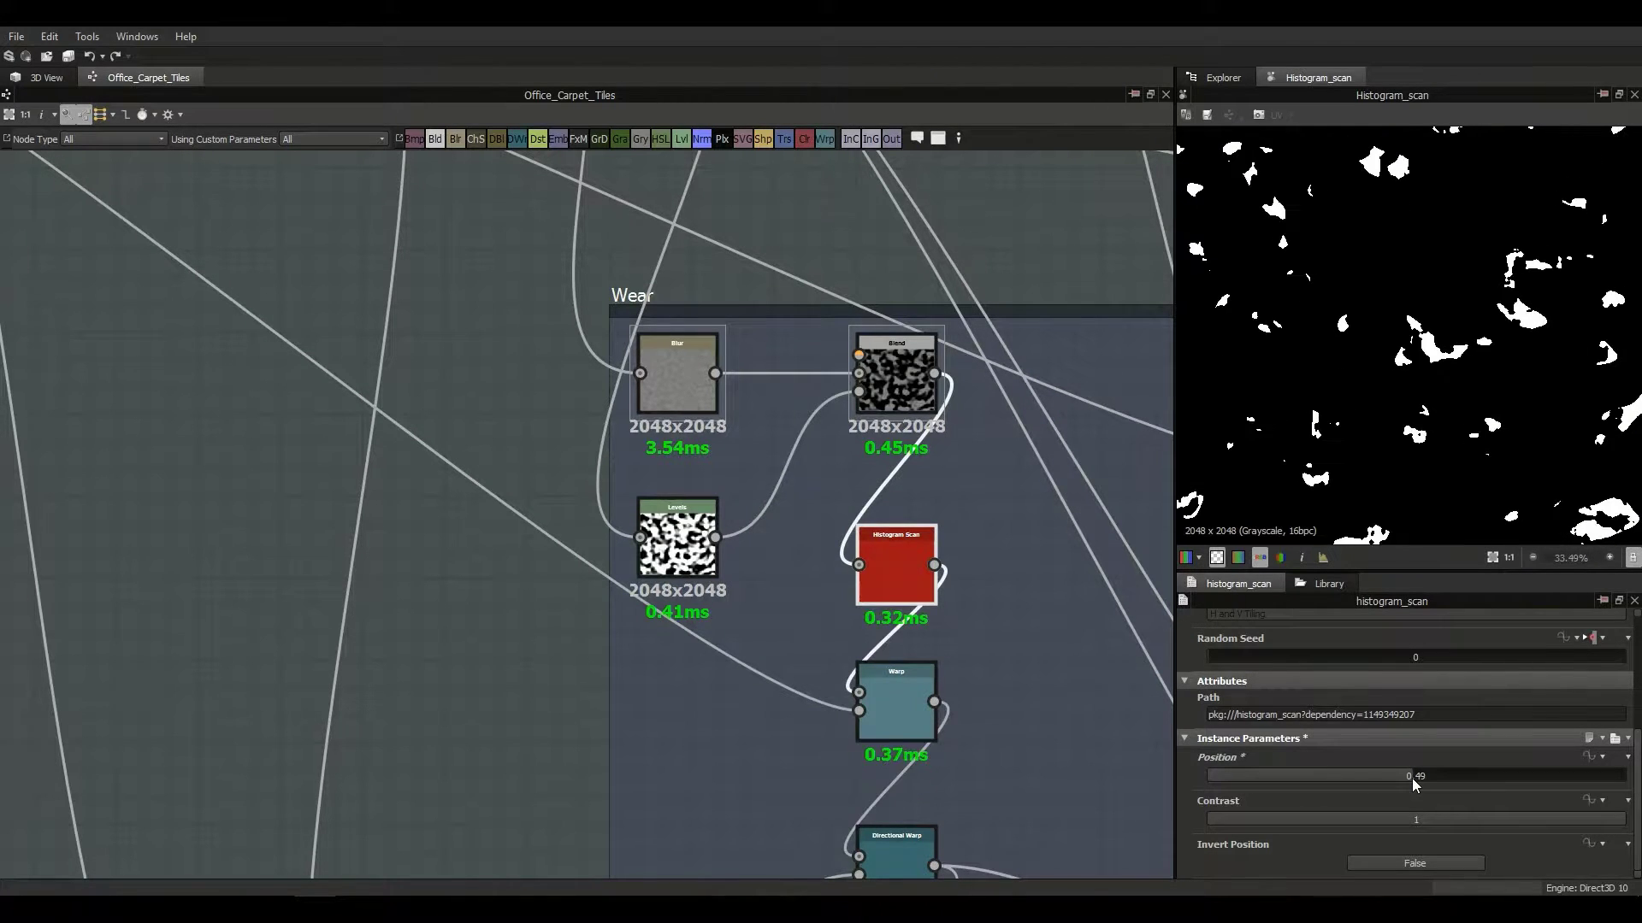
middle_drag(978, 700, 968, 648)
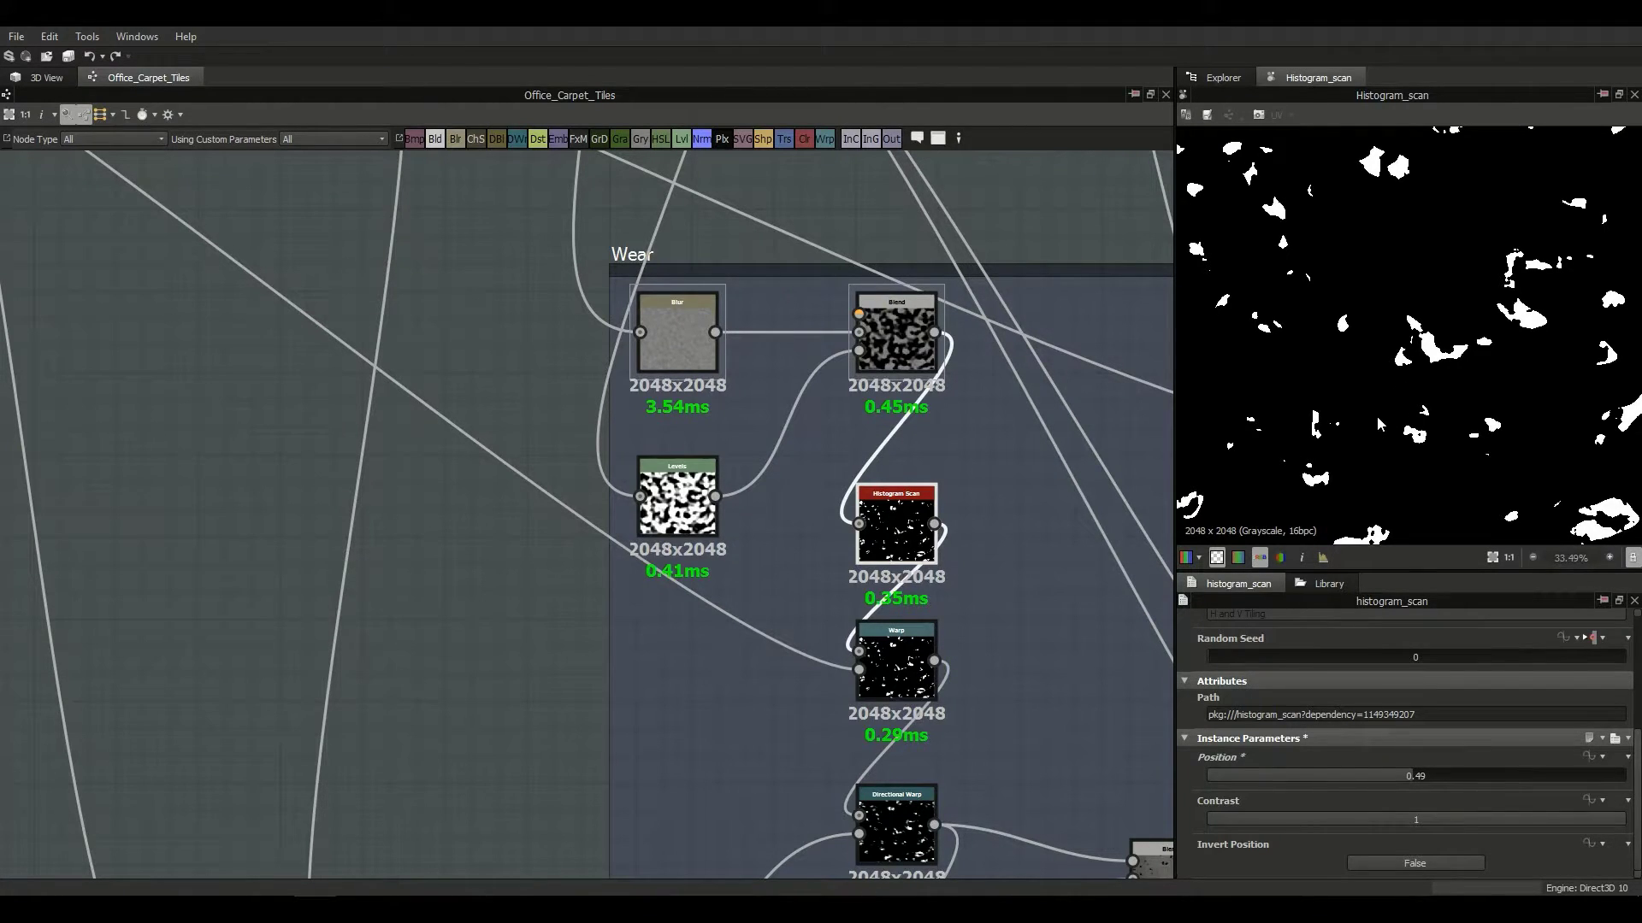
Step: Preview the Warp node below the Histogram Scan and trace its second input back to the first Fractal Sum in the Noise group
click(894, 667)
middle_drag(898, 577, 958, 469)
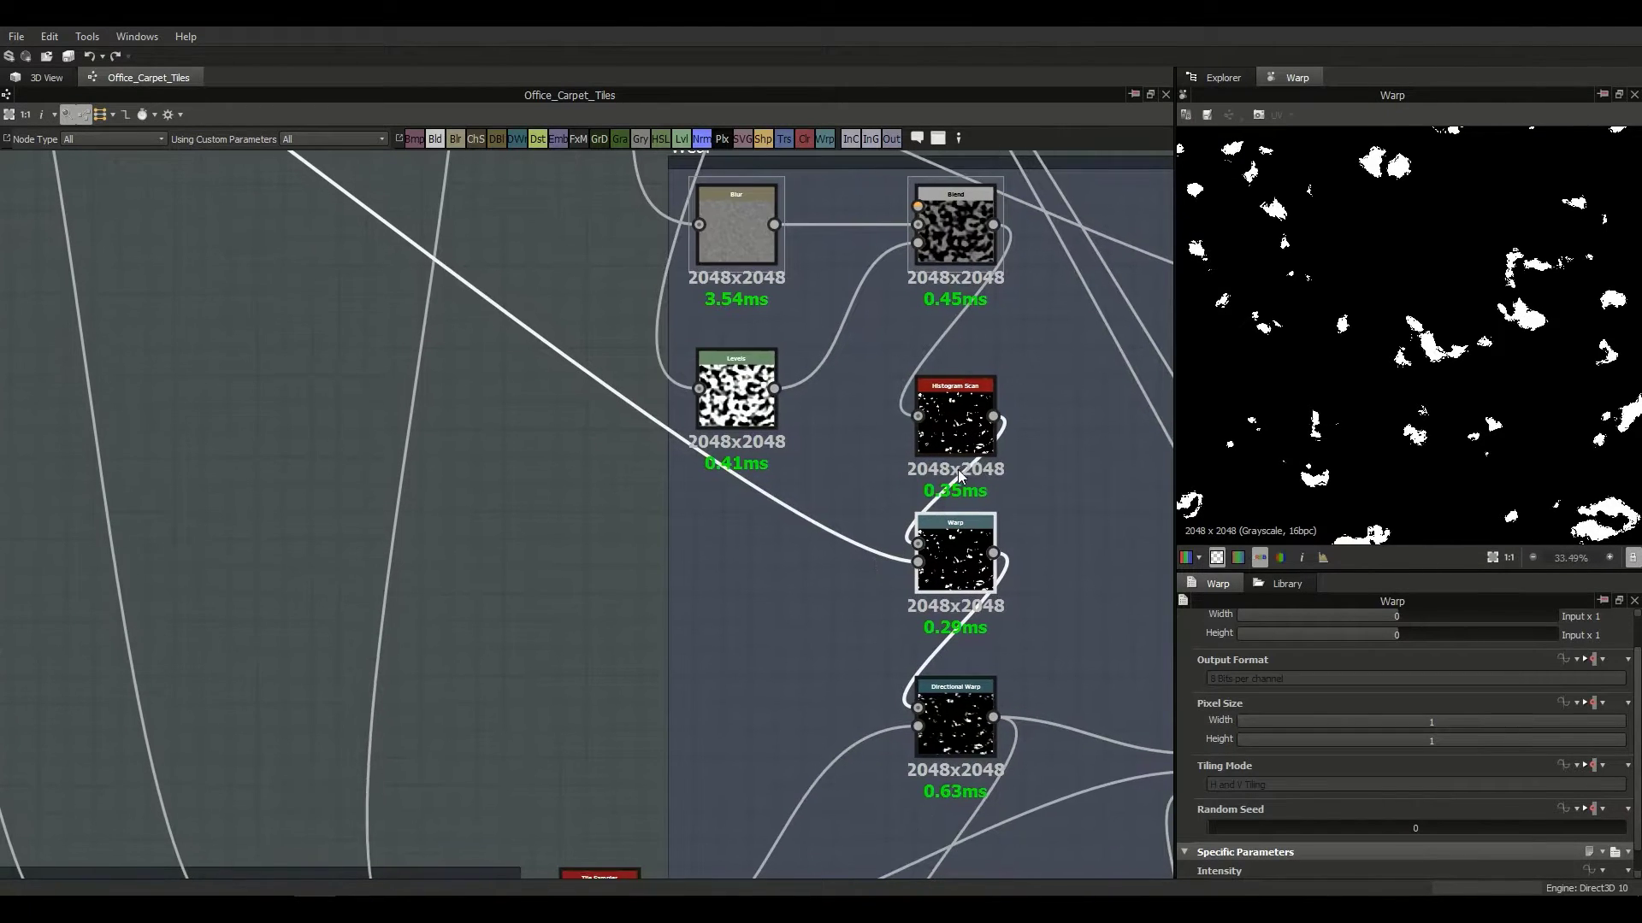
middle_drag(772, 636, 977, 858)
scroll(977, 859, down, 2)
middle_drag(589, 537, 625, 556)
scroll(274, 306, up, 1)
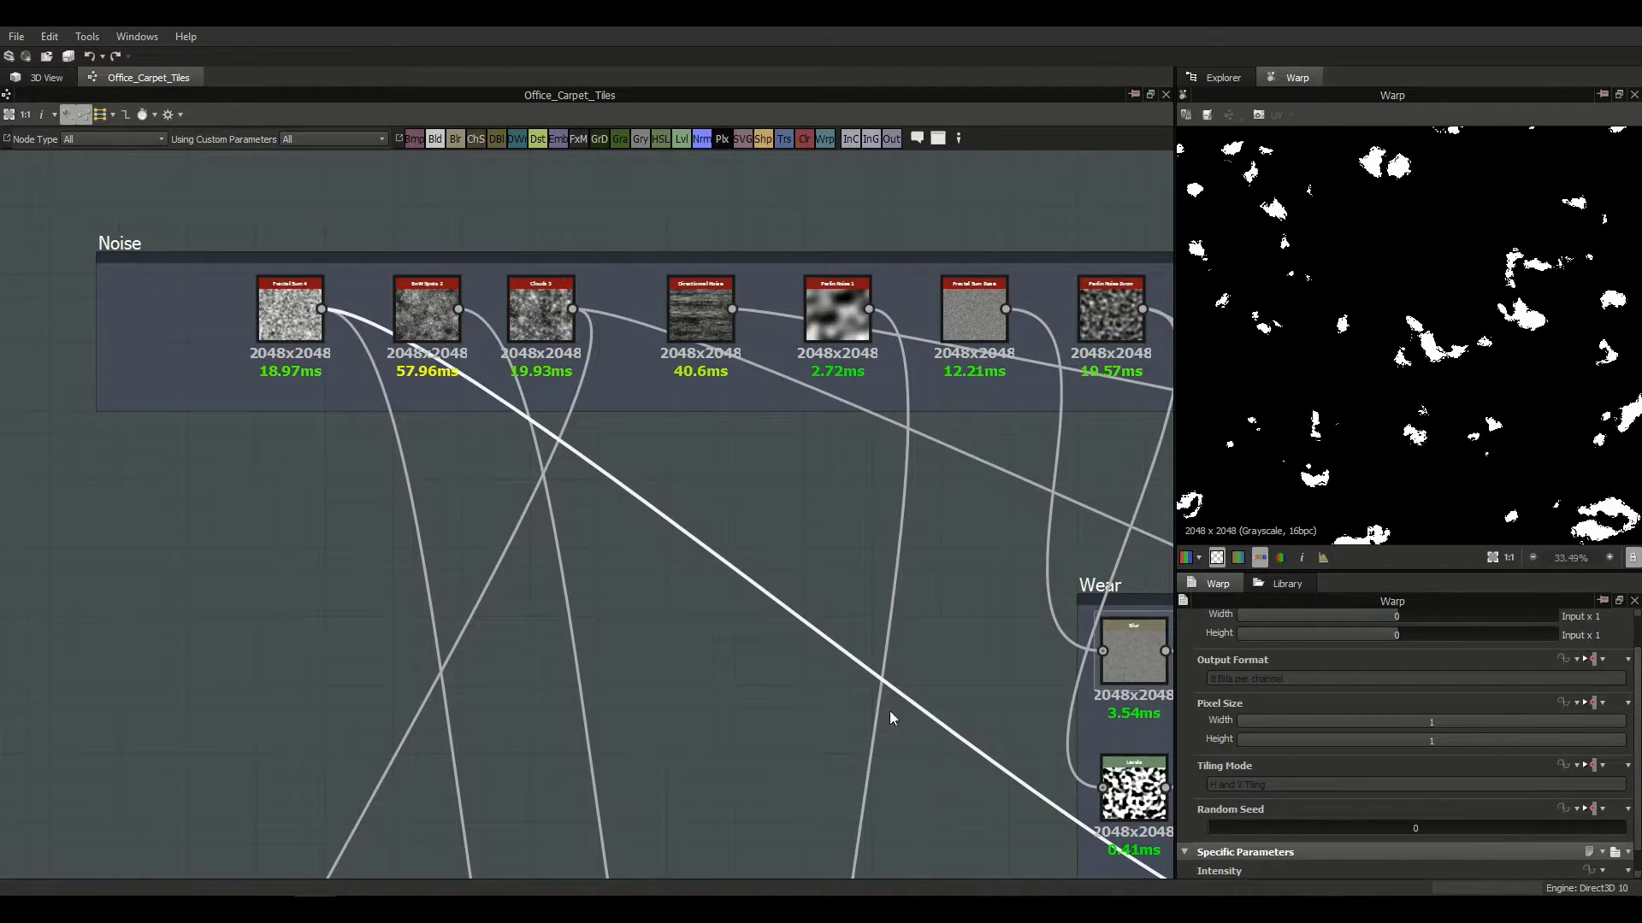
Step: Check the Warp node's intensity and inspect the edges of the warped wear patches up close
middle_drag(838, 734, 290, 311)
scroll(725, 555, up, 2)
scroll(1255, 718, down, 1)
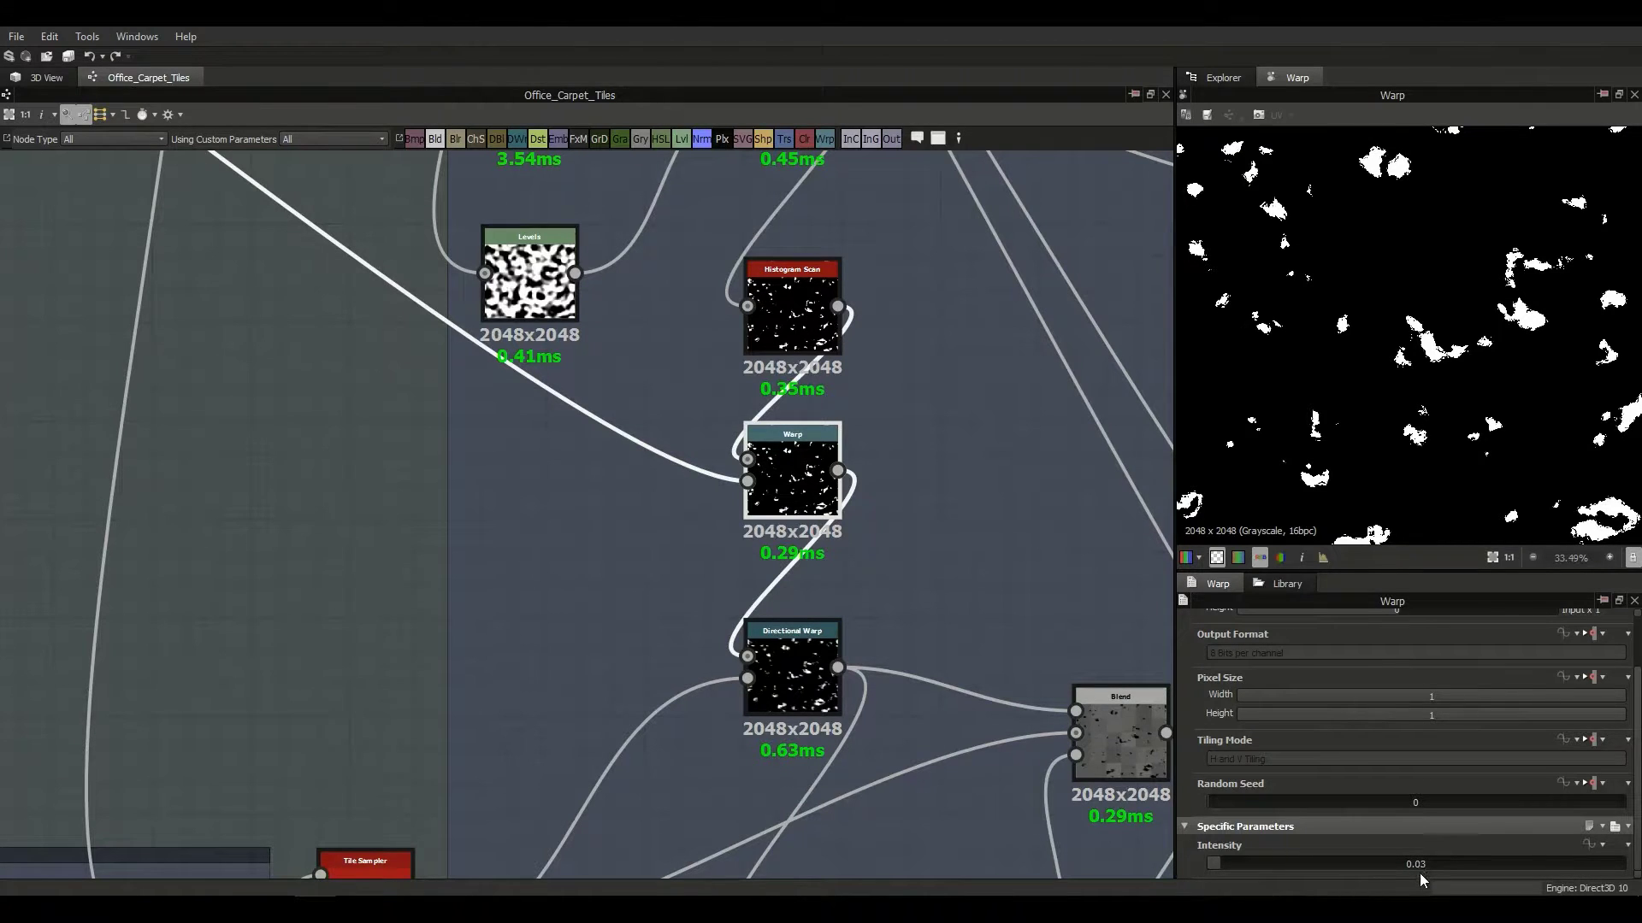
scroll(1427, 408, up, 8)
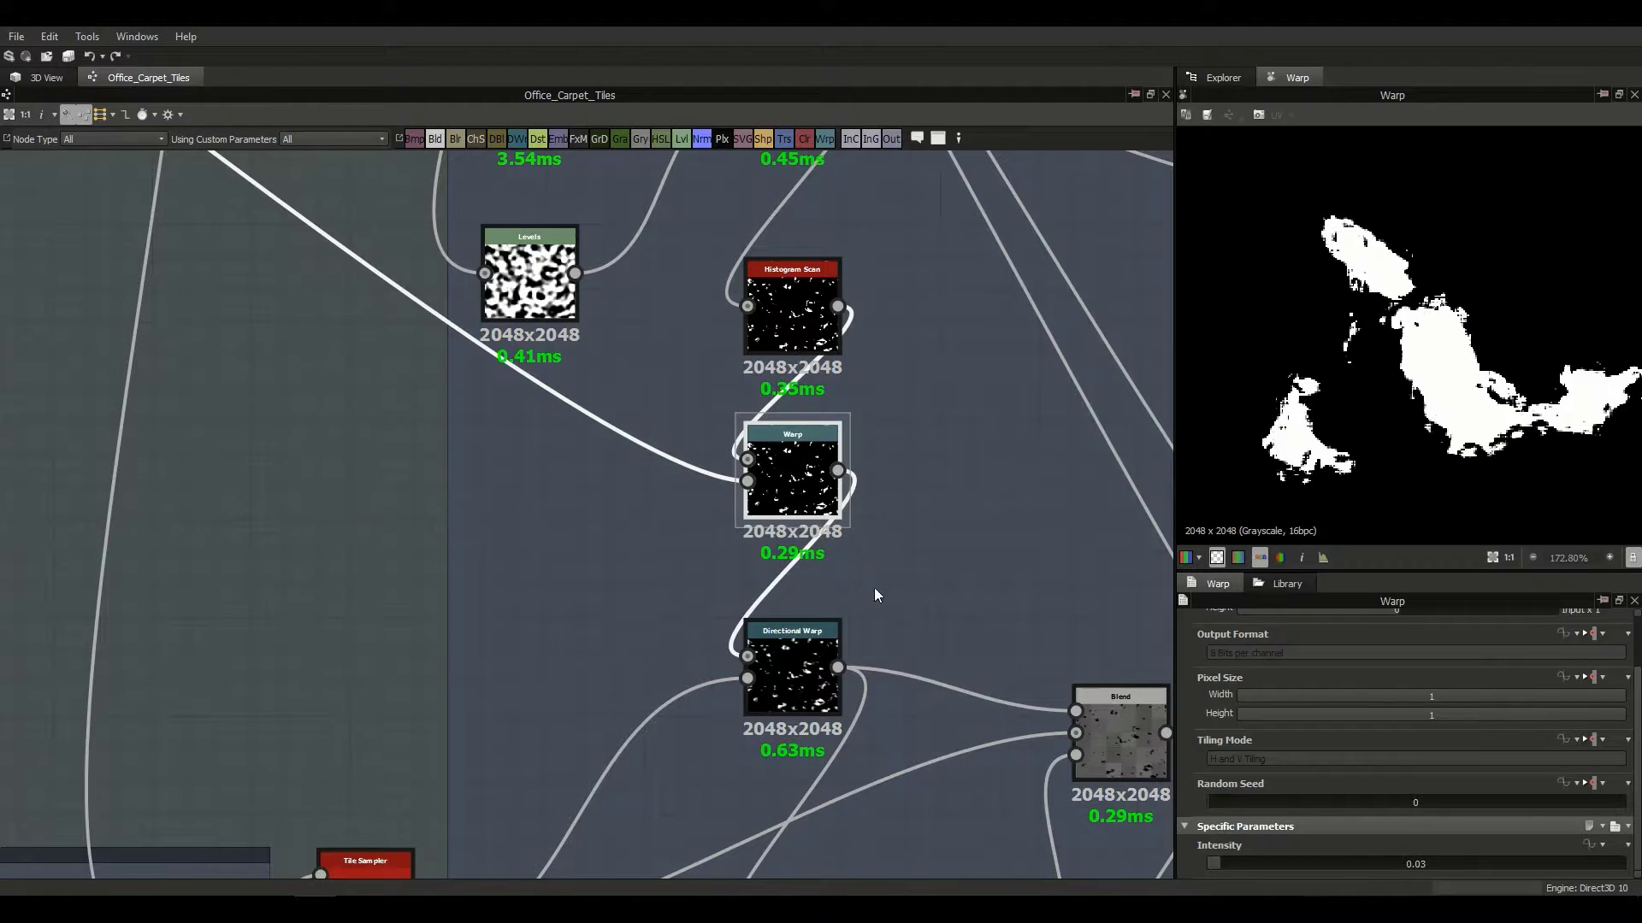
scroll(1436, 354, up, 2)
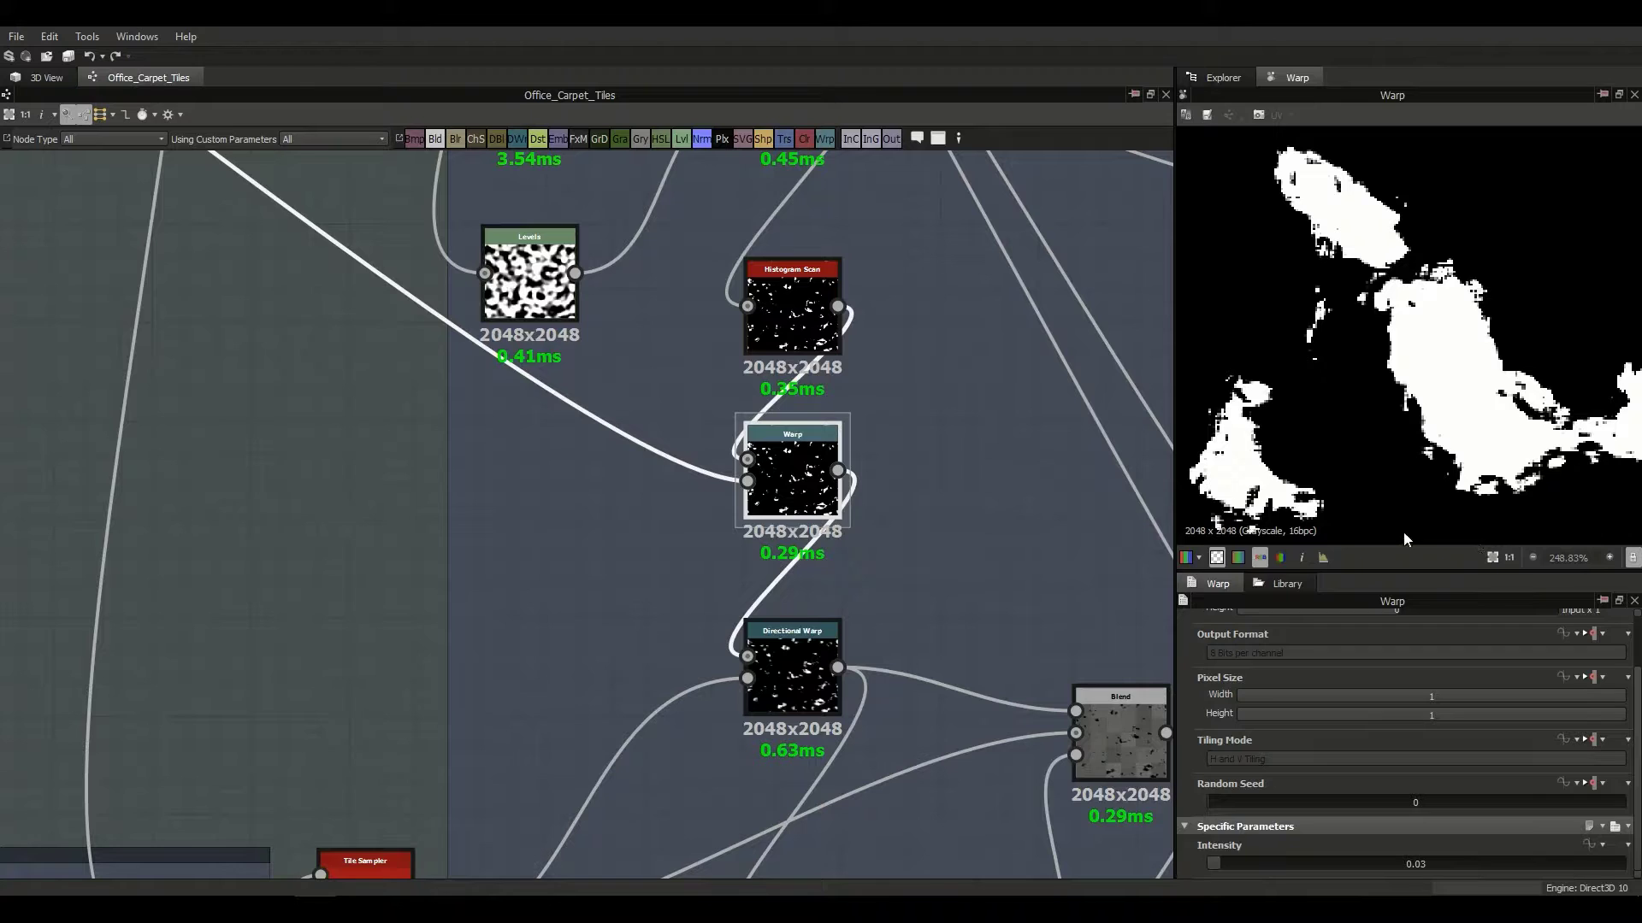
Step: Preview the Directional Warp node below the Warp and inspect how its wear patches break up along the carpet lines
middle_drag(806, 725, 844, 638)
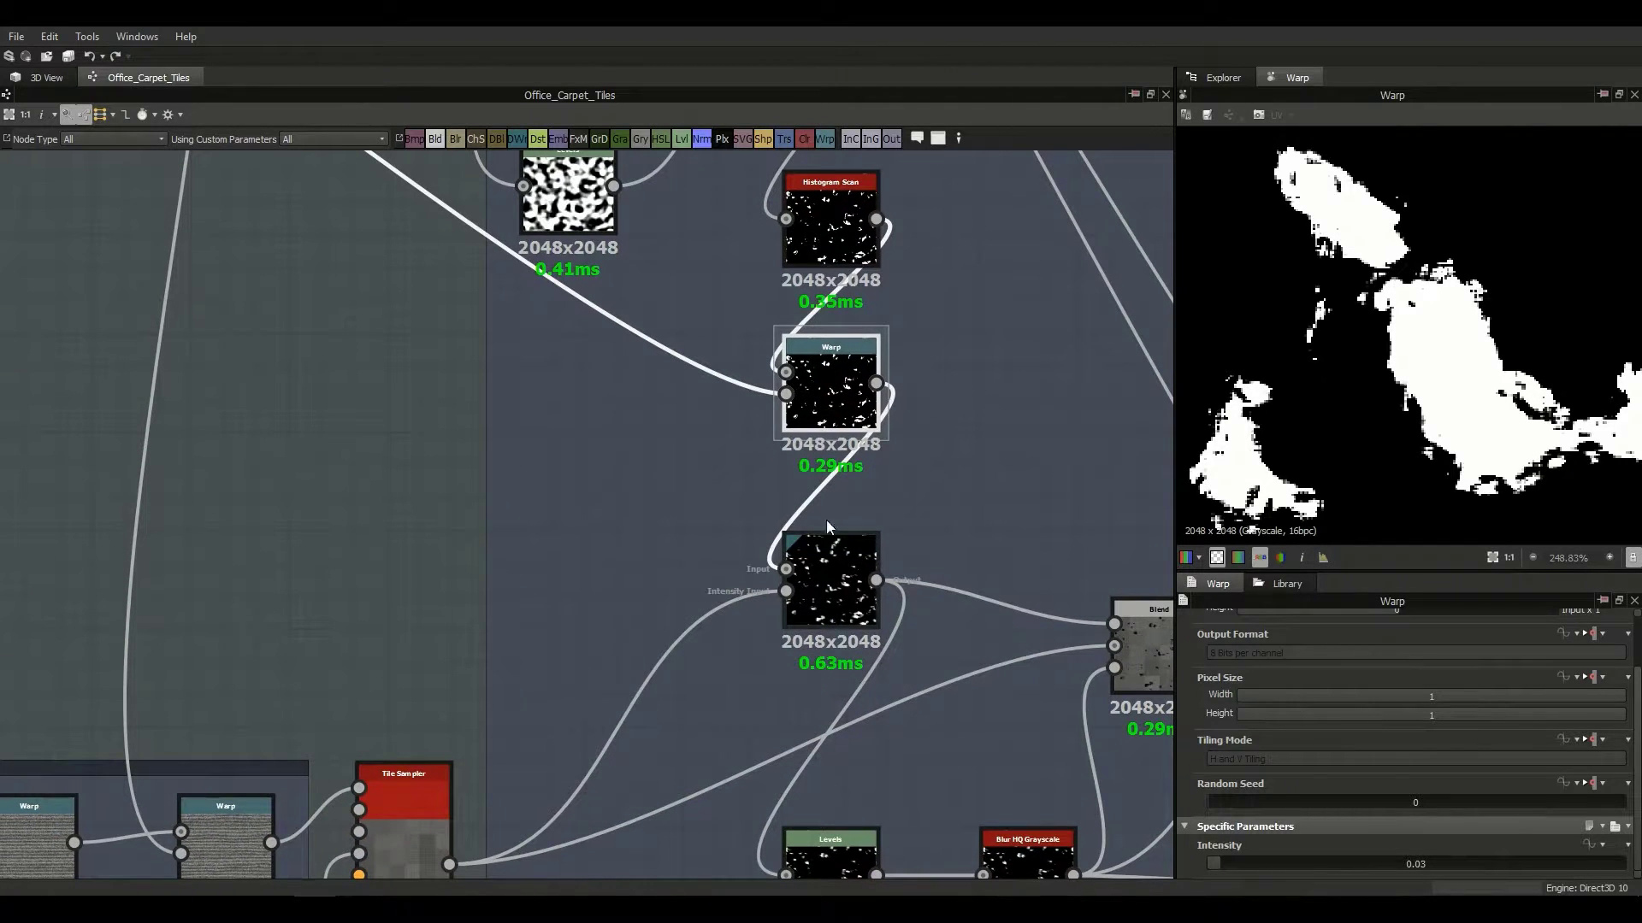
double_click(831, 590)
middle_drag(805, 601, 890, 503)
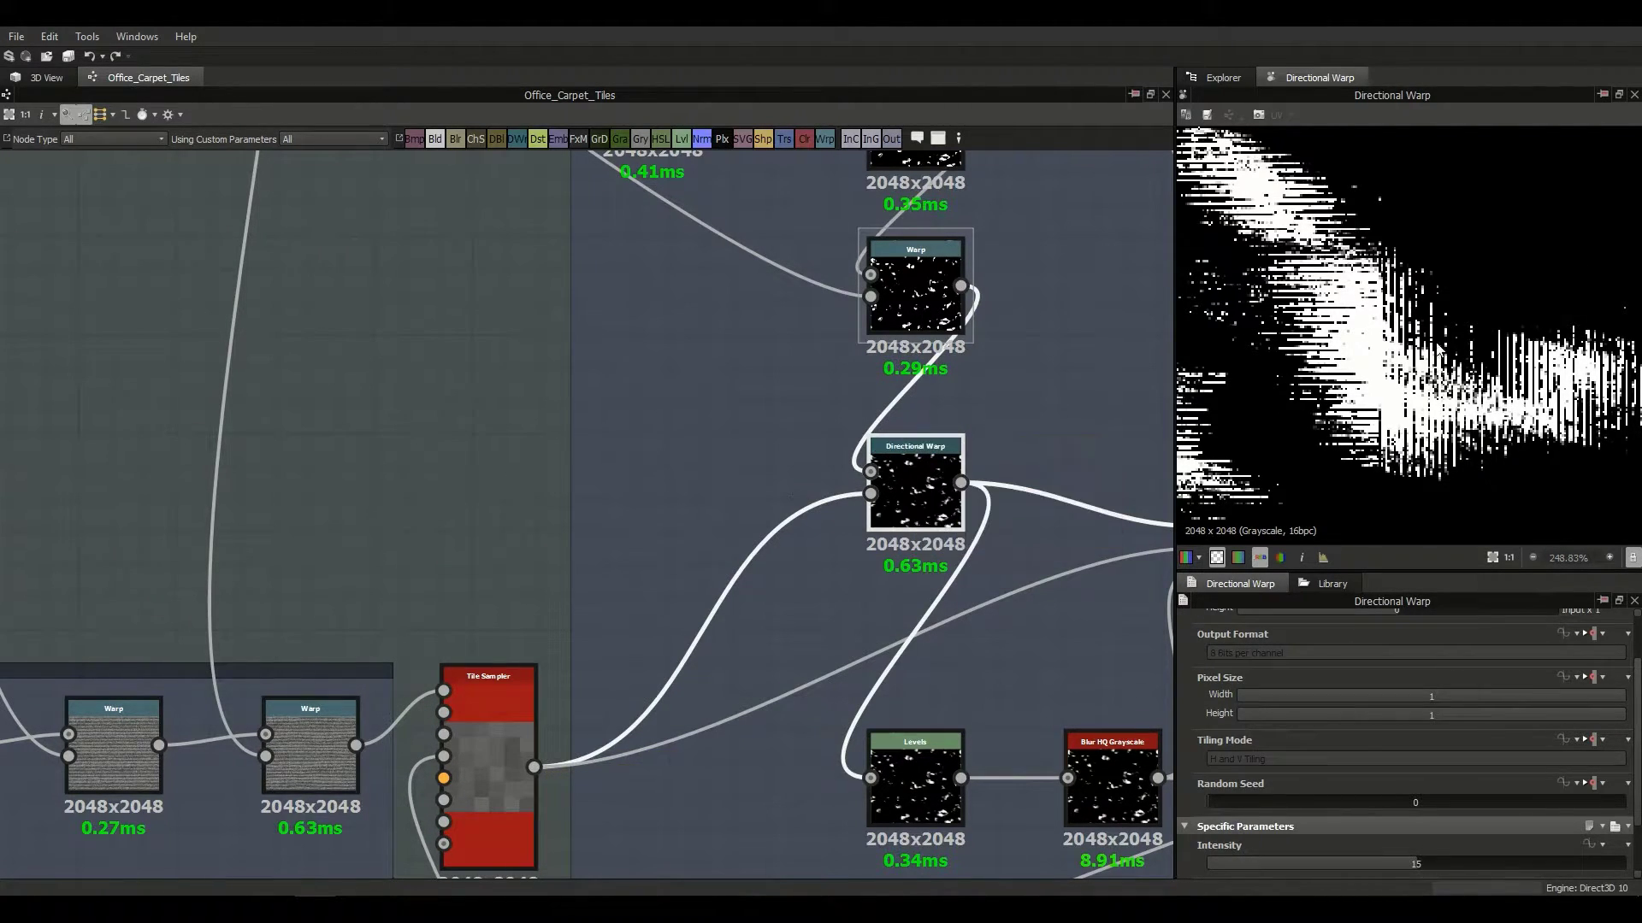
middle_drag(1466, 368, 1446, 417)
scroll(1446, 416, up, 1)
scroll(1445, 415, down, 1)
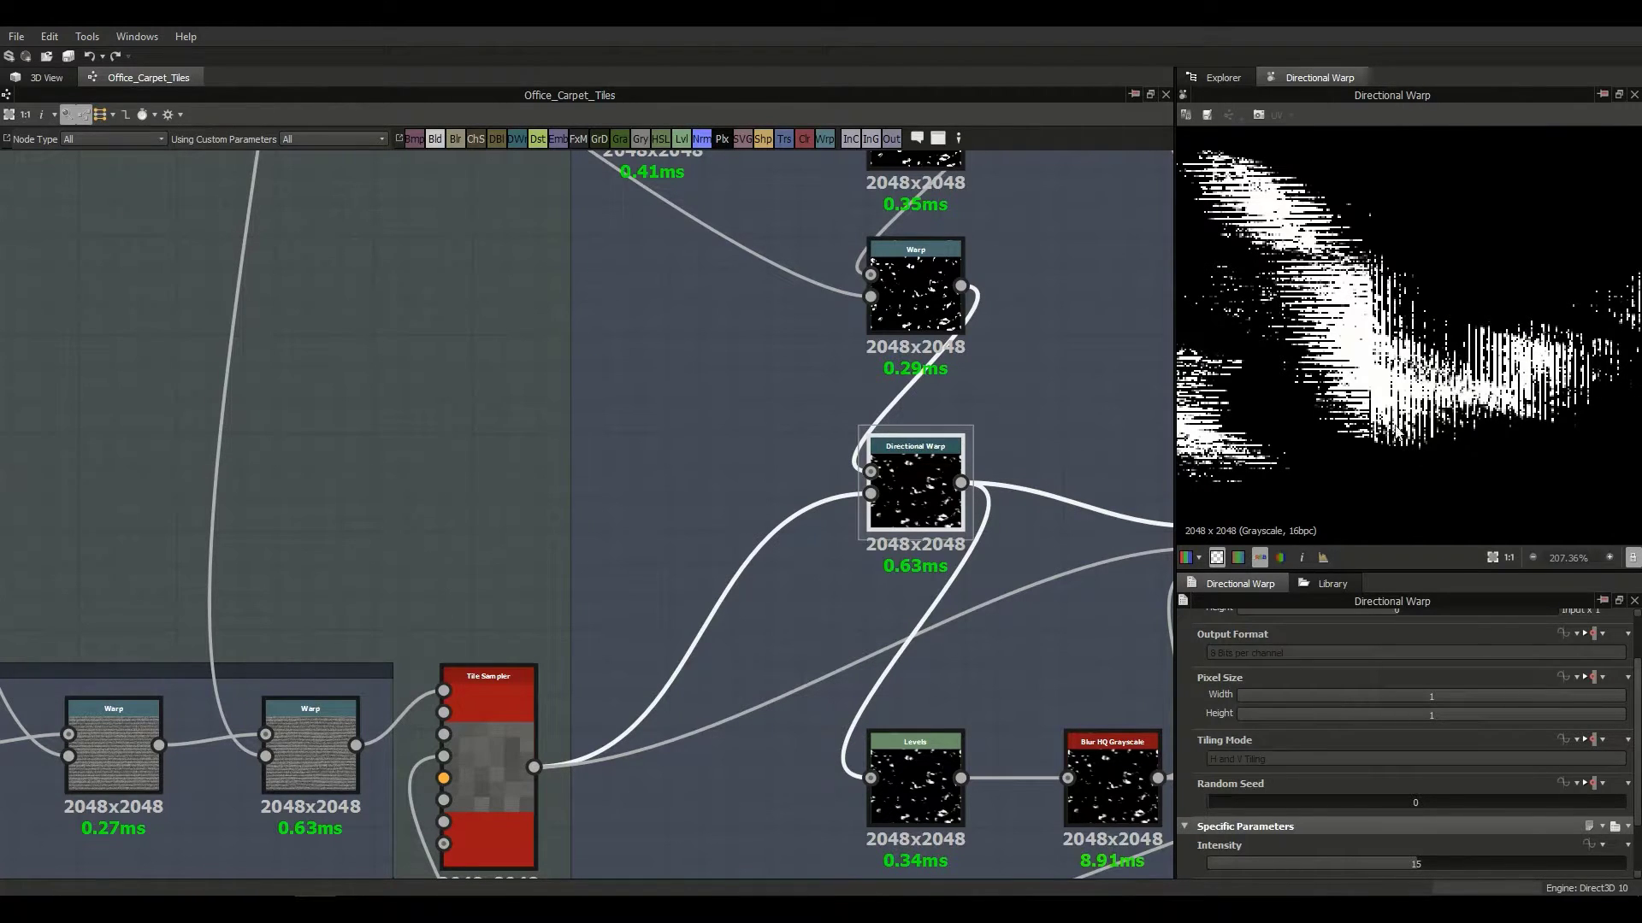
middle_drag(1402, 329, 1519, 372)
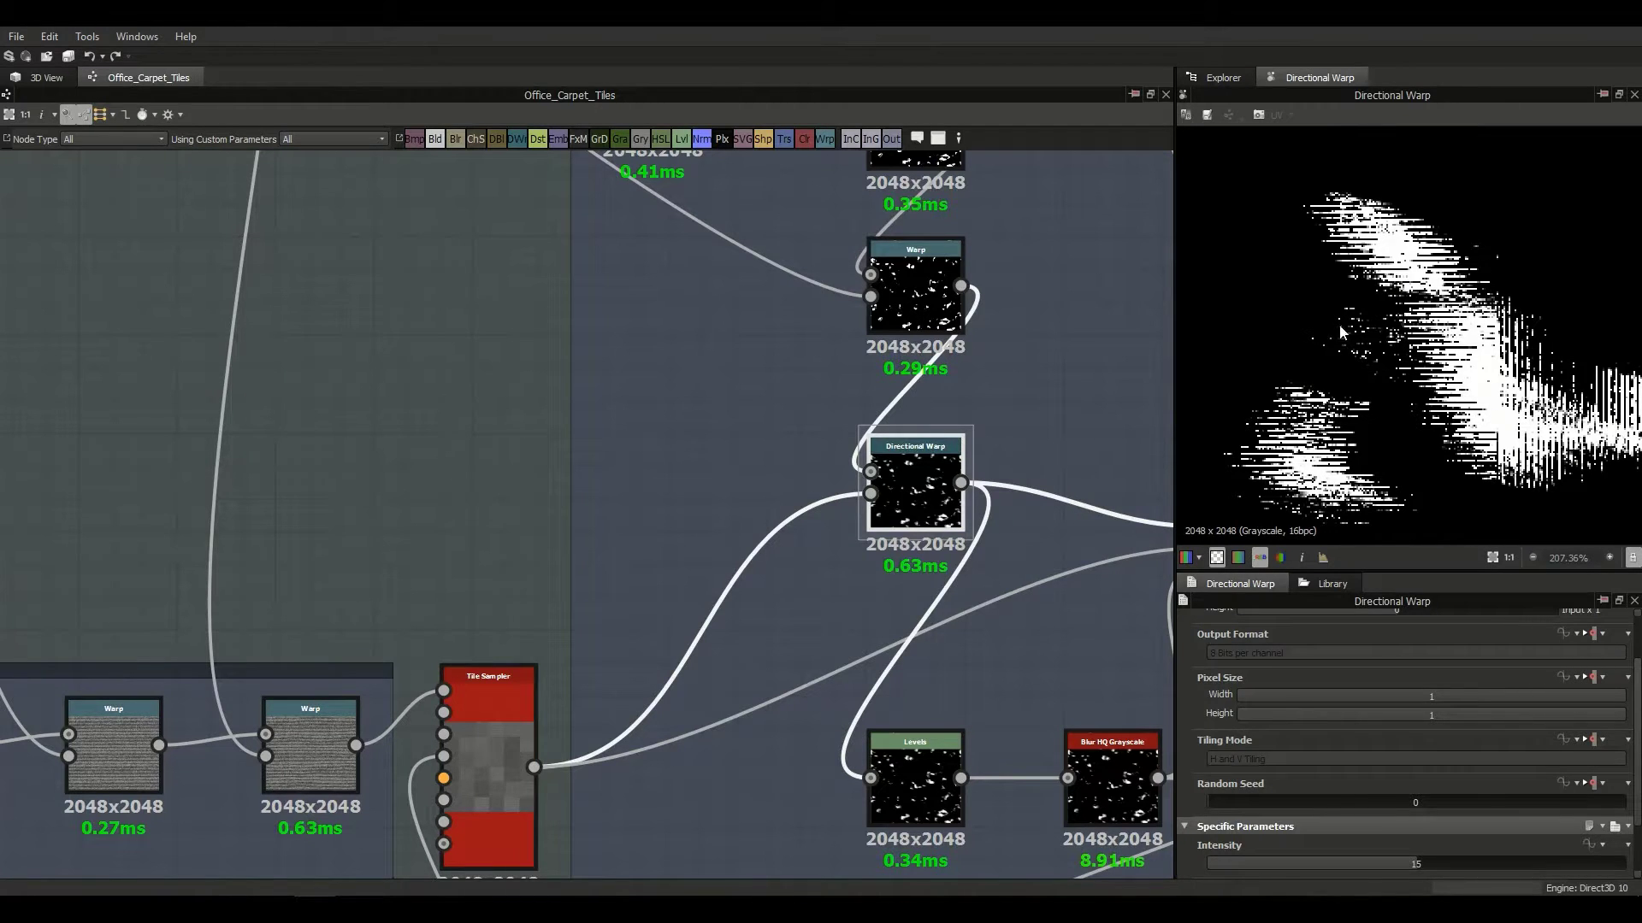
scroll(1539, 411, down, 5)
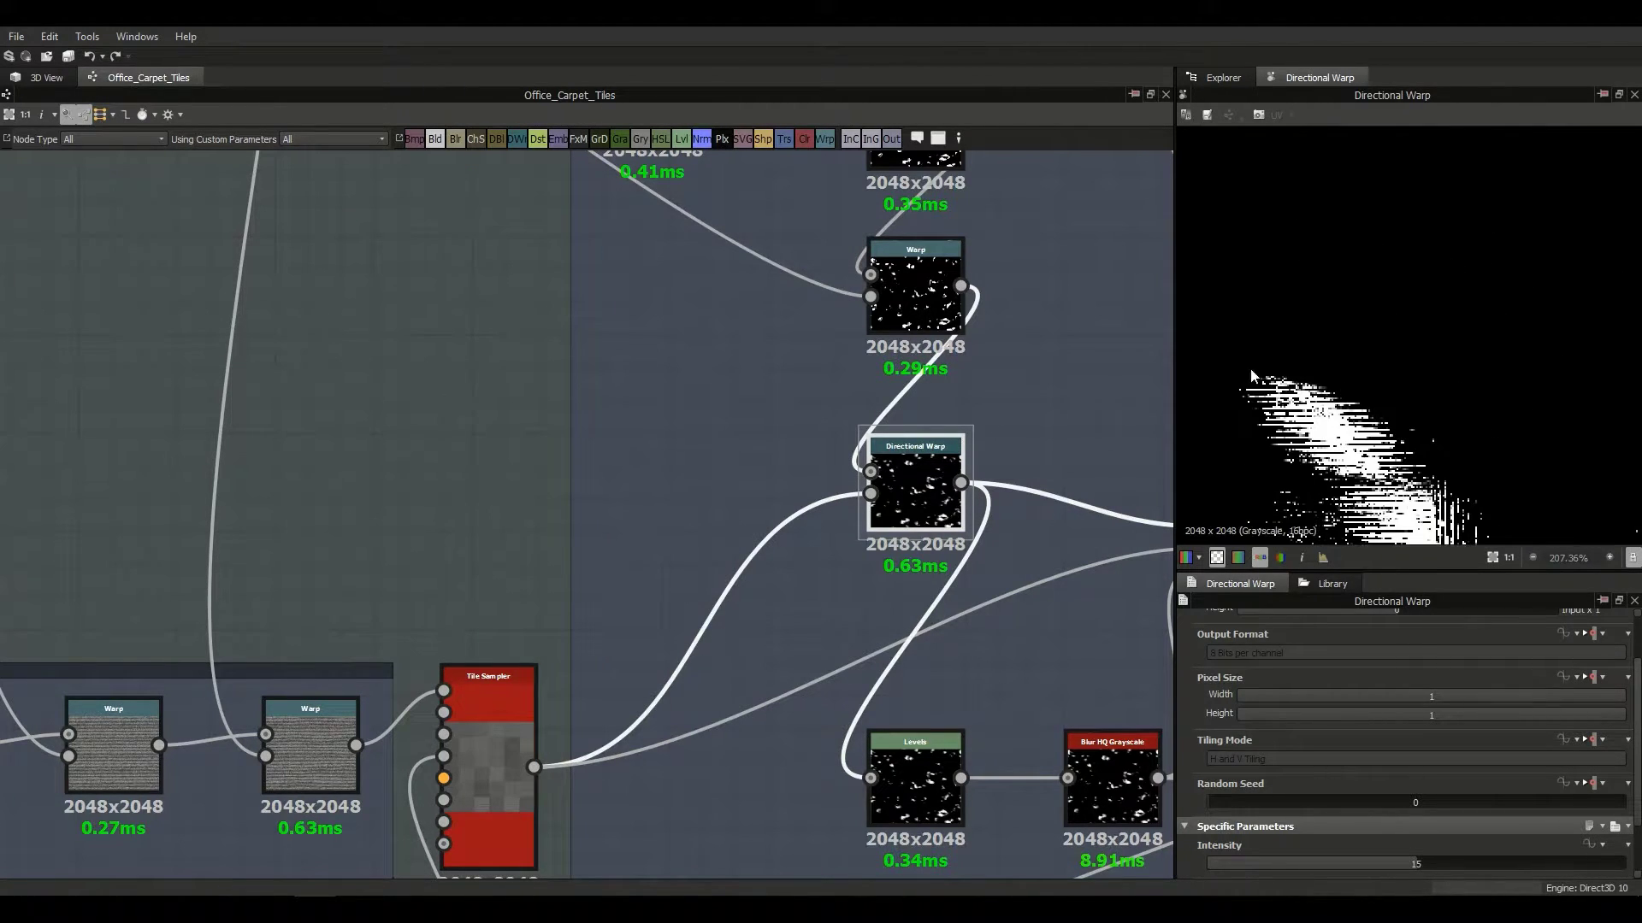
Step: Preview the Tile Sampler feeding the Directional Warp's intensity input and return to the Directional Warp preview
double_click(493, 767)
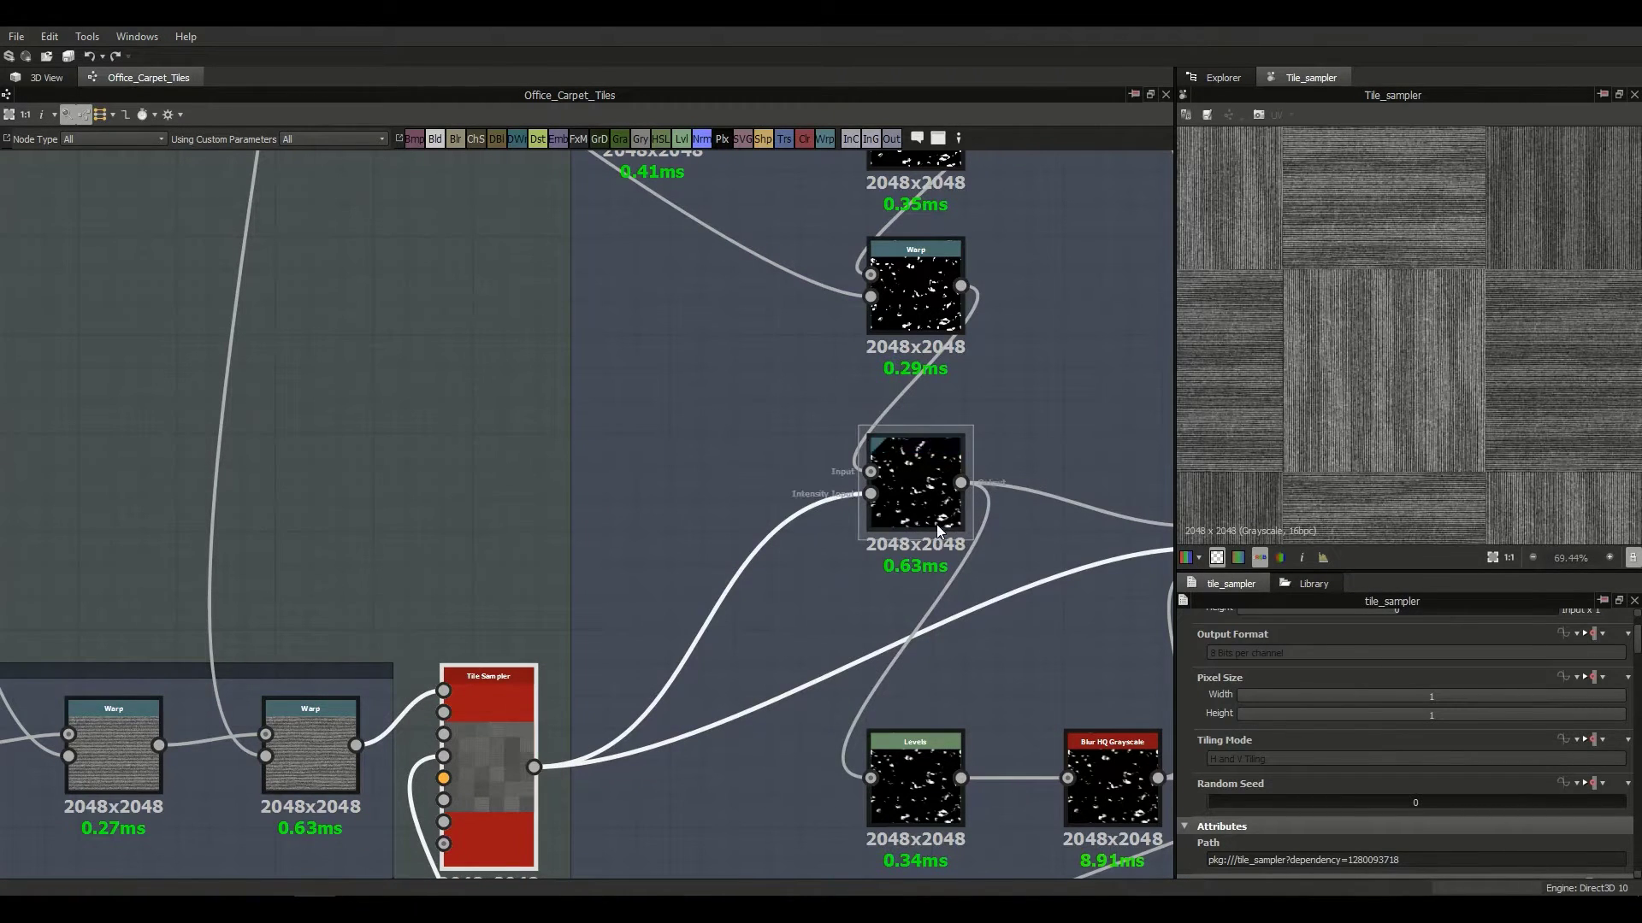
double_click(936, 513)
middle_drag(1005, 497, 717, 458)
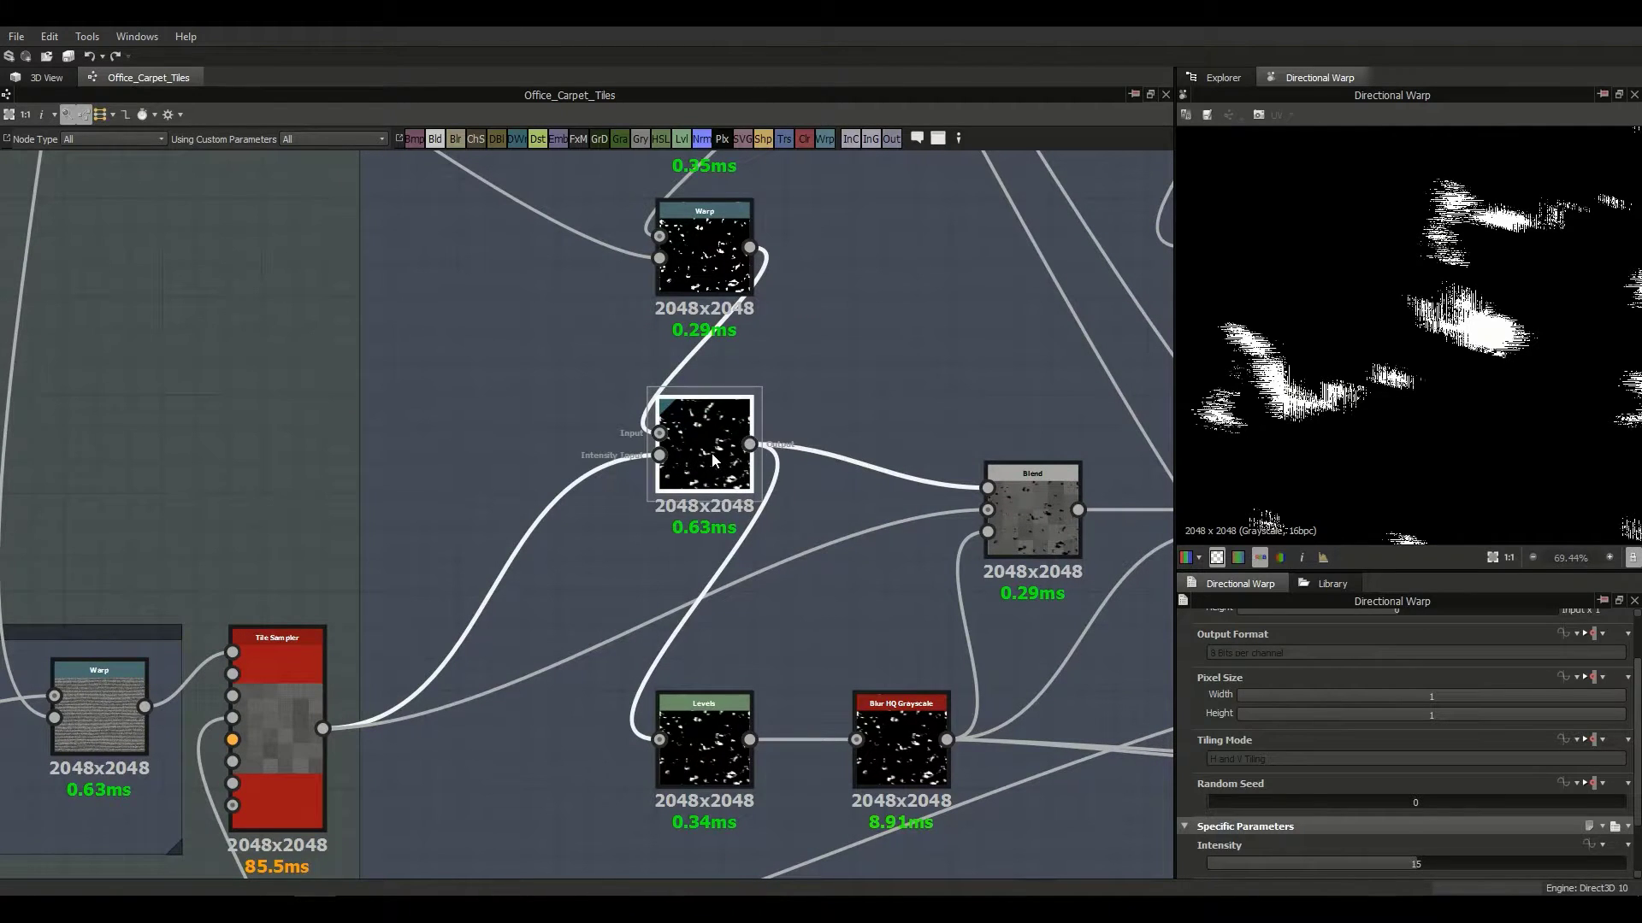
Step: Preview the Blend node fed by the Directional Warp, check its blending mode, and inspect the worn patches up close
double_click(1007, 511)
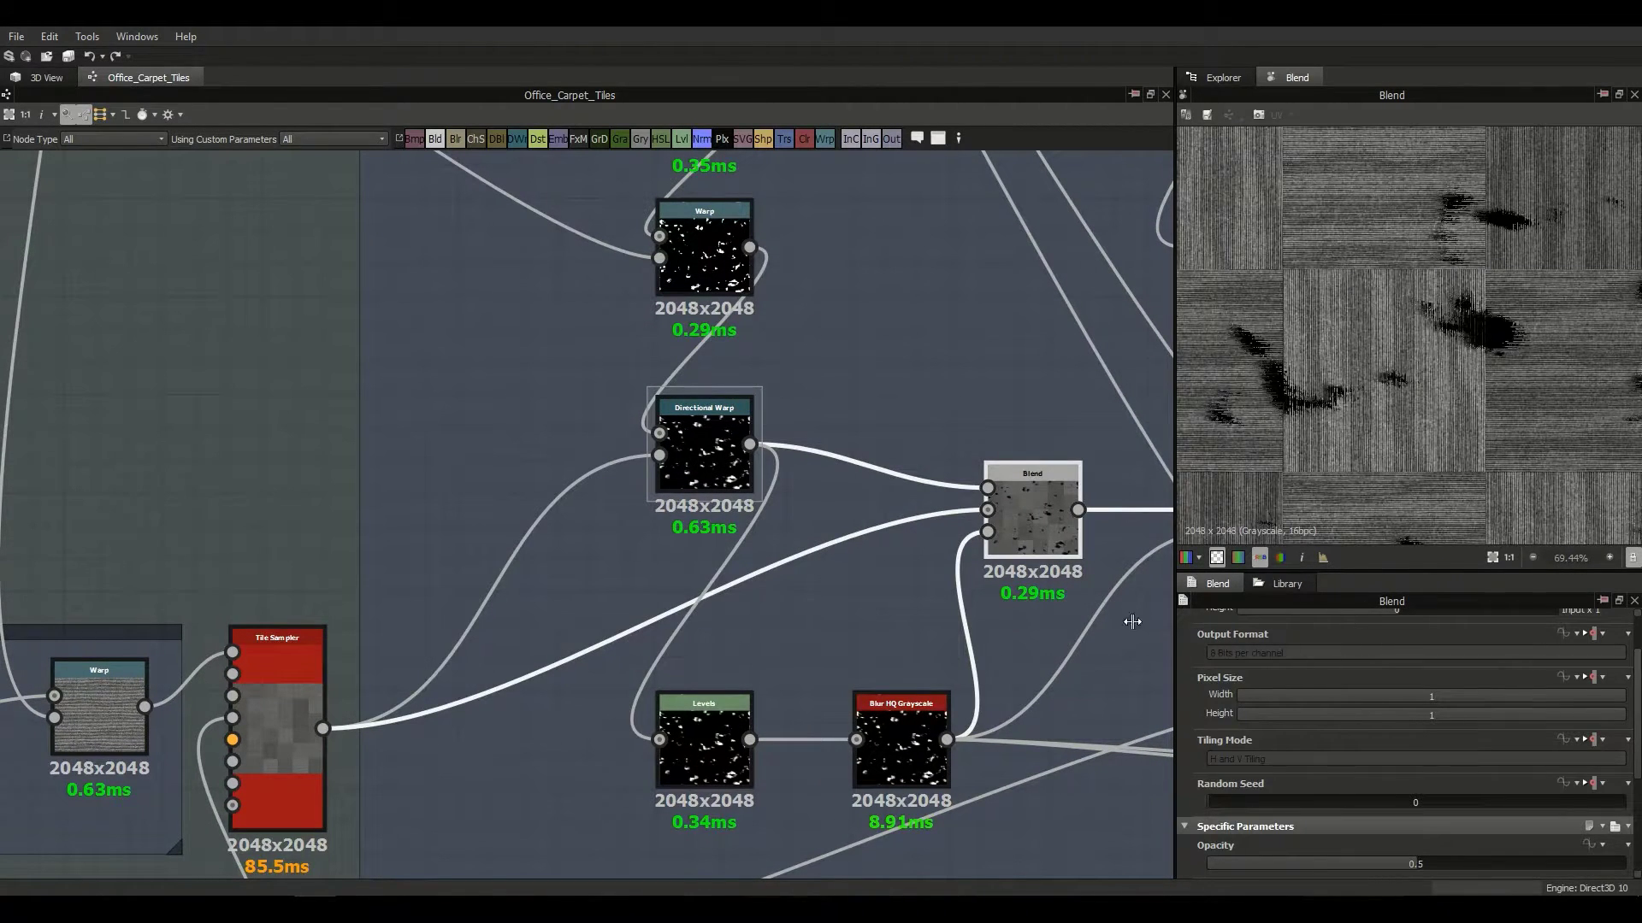
scroll(1222, 735, down, 2)
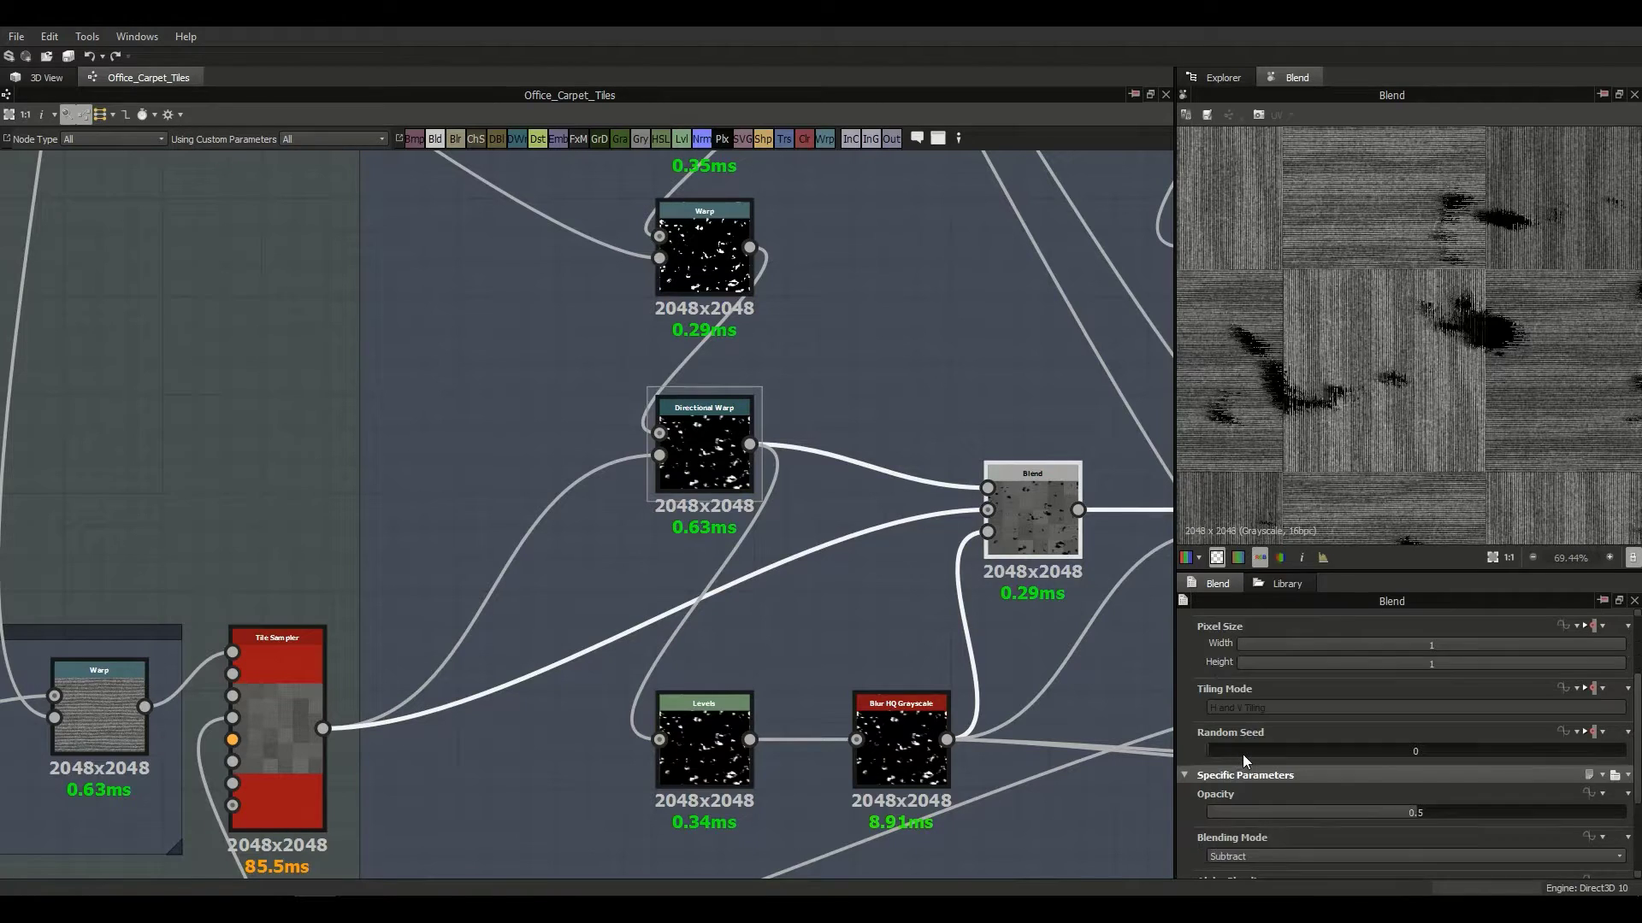
scroll(1453, 304, up, 3)
middle_drag(1433, 318, 1402, 330)
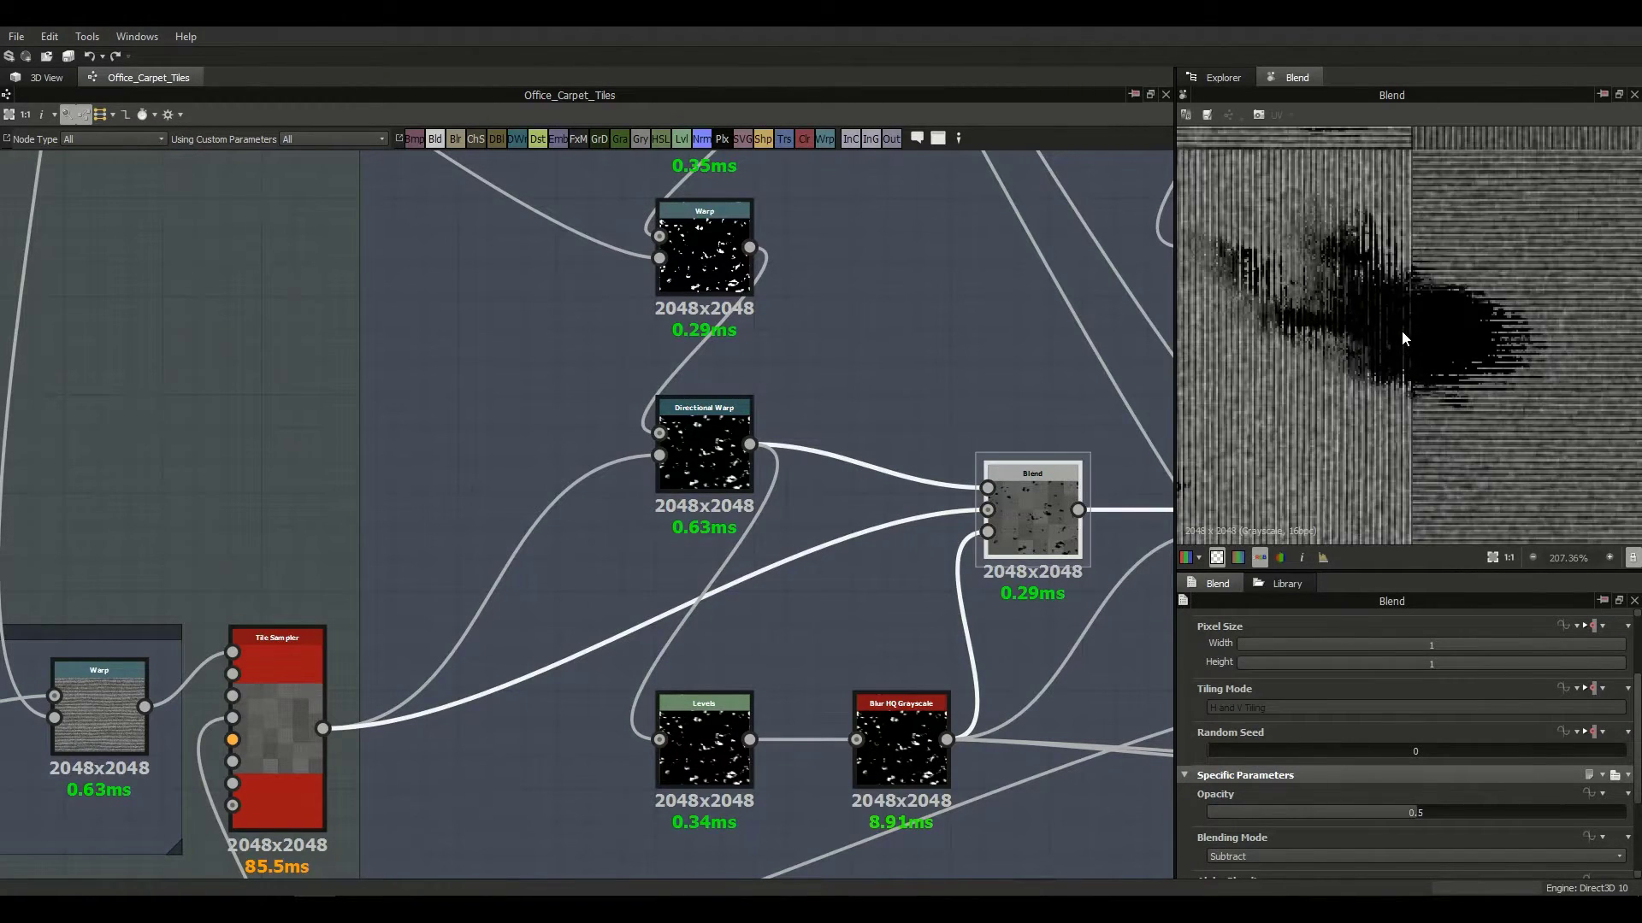
scroll(1463, 311, down, 2)
scroll(1357, 443, up, 4)
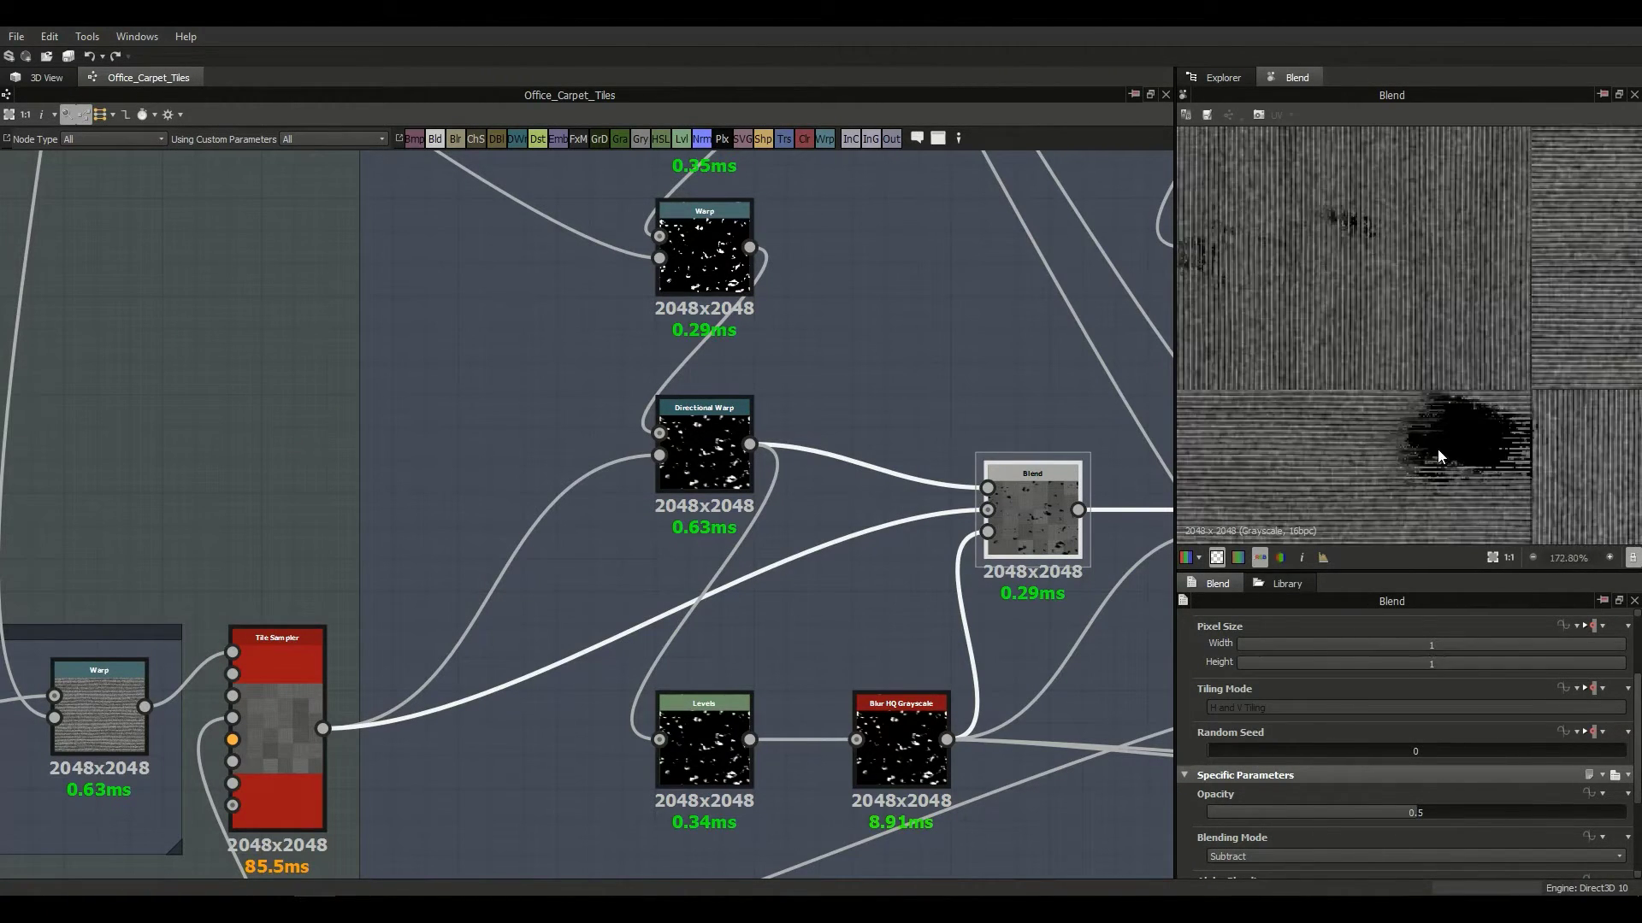
middle_drag(1358, 442, 1226, 318)
scroll(1505, 431, down, 5)
middle_drag(1502, 429, 1636, 401)
scroll(1381, 422, up, 7)
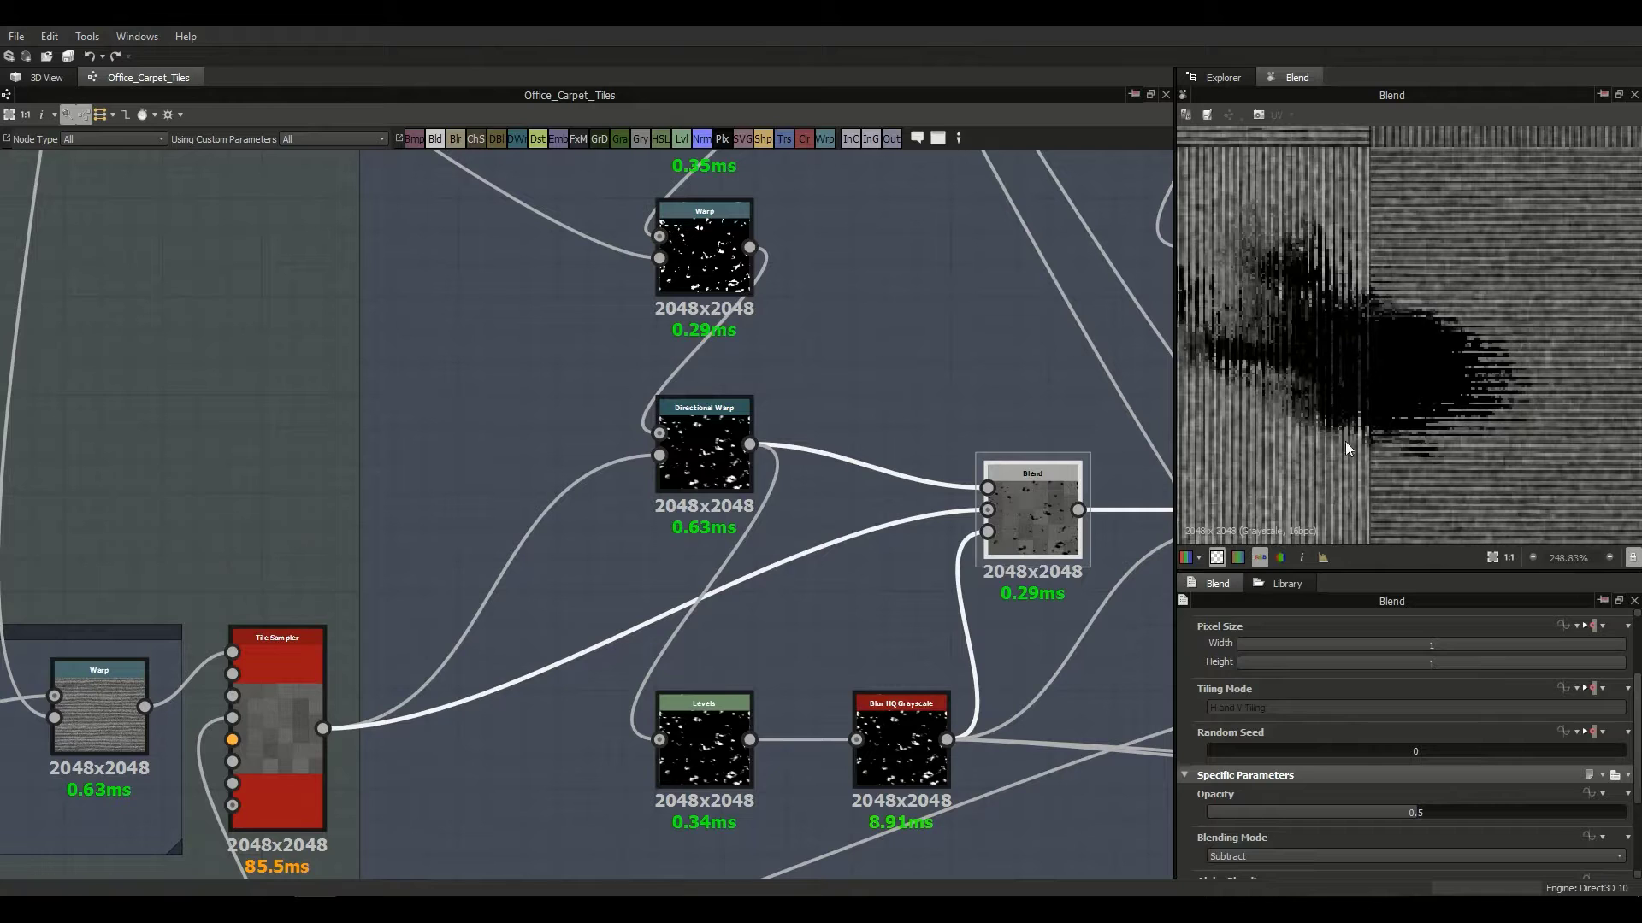
Step: Set the Blend node's opacity to 0.4 and check the carpet in the 3D view
mouse_move(1401, 812)
mouse_down()
mouse_move(1361, 813)
mouse_move(1377, 810)
mouse_up()
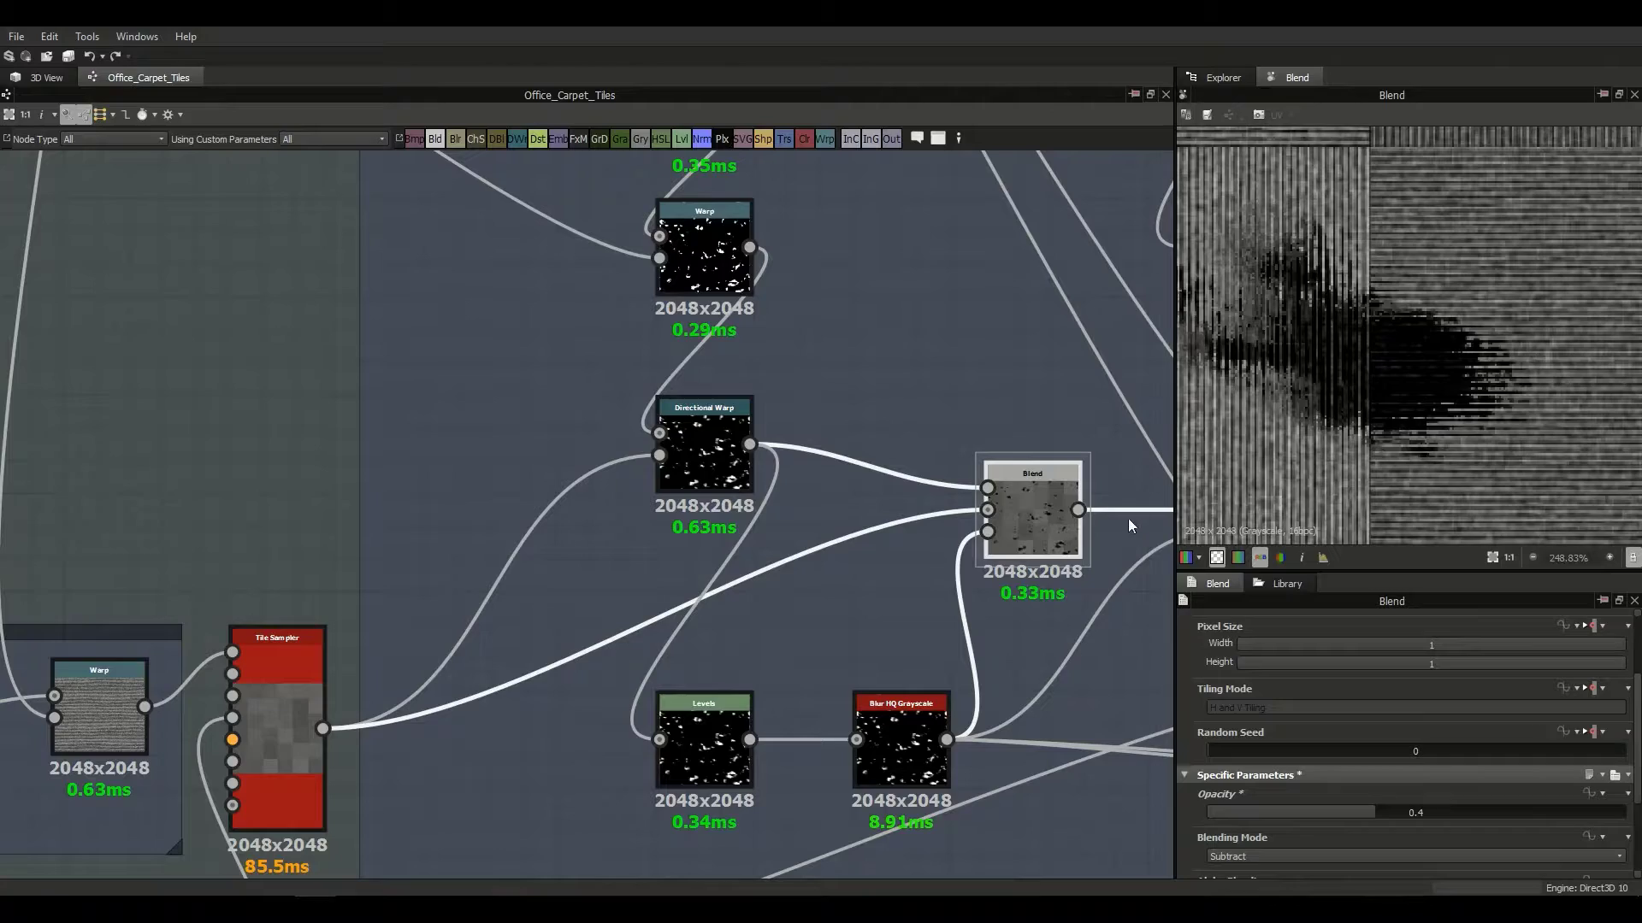
click(46, 77)
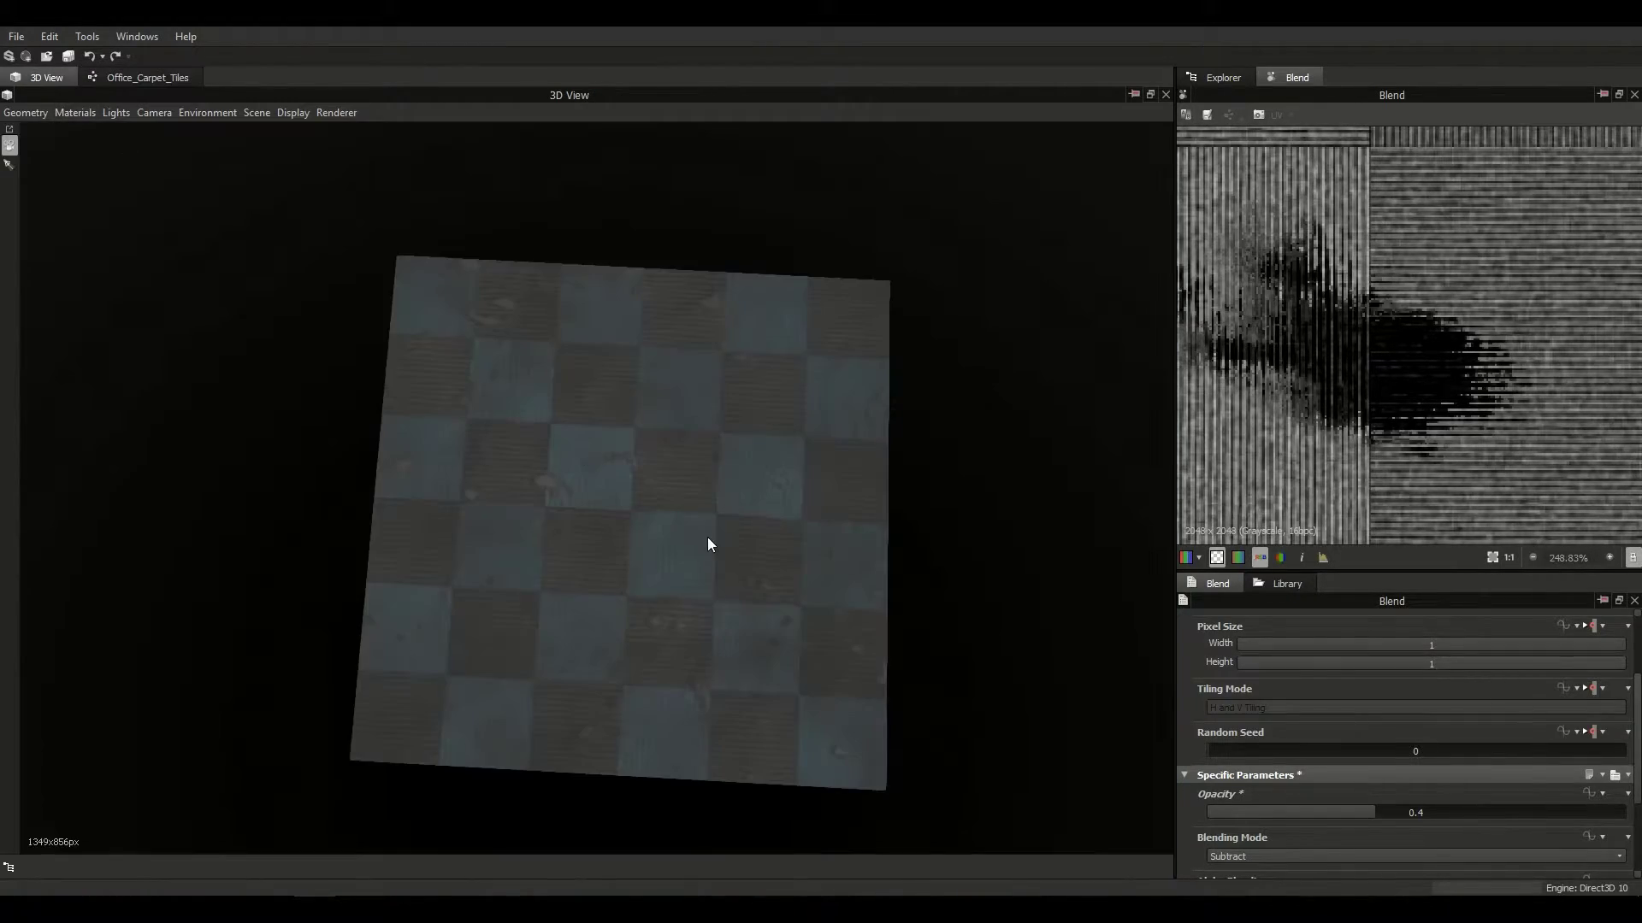
alt+drag(585, 561, 75, 131)
click(110, 84)
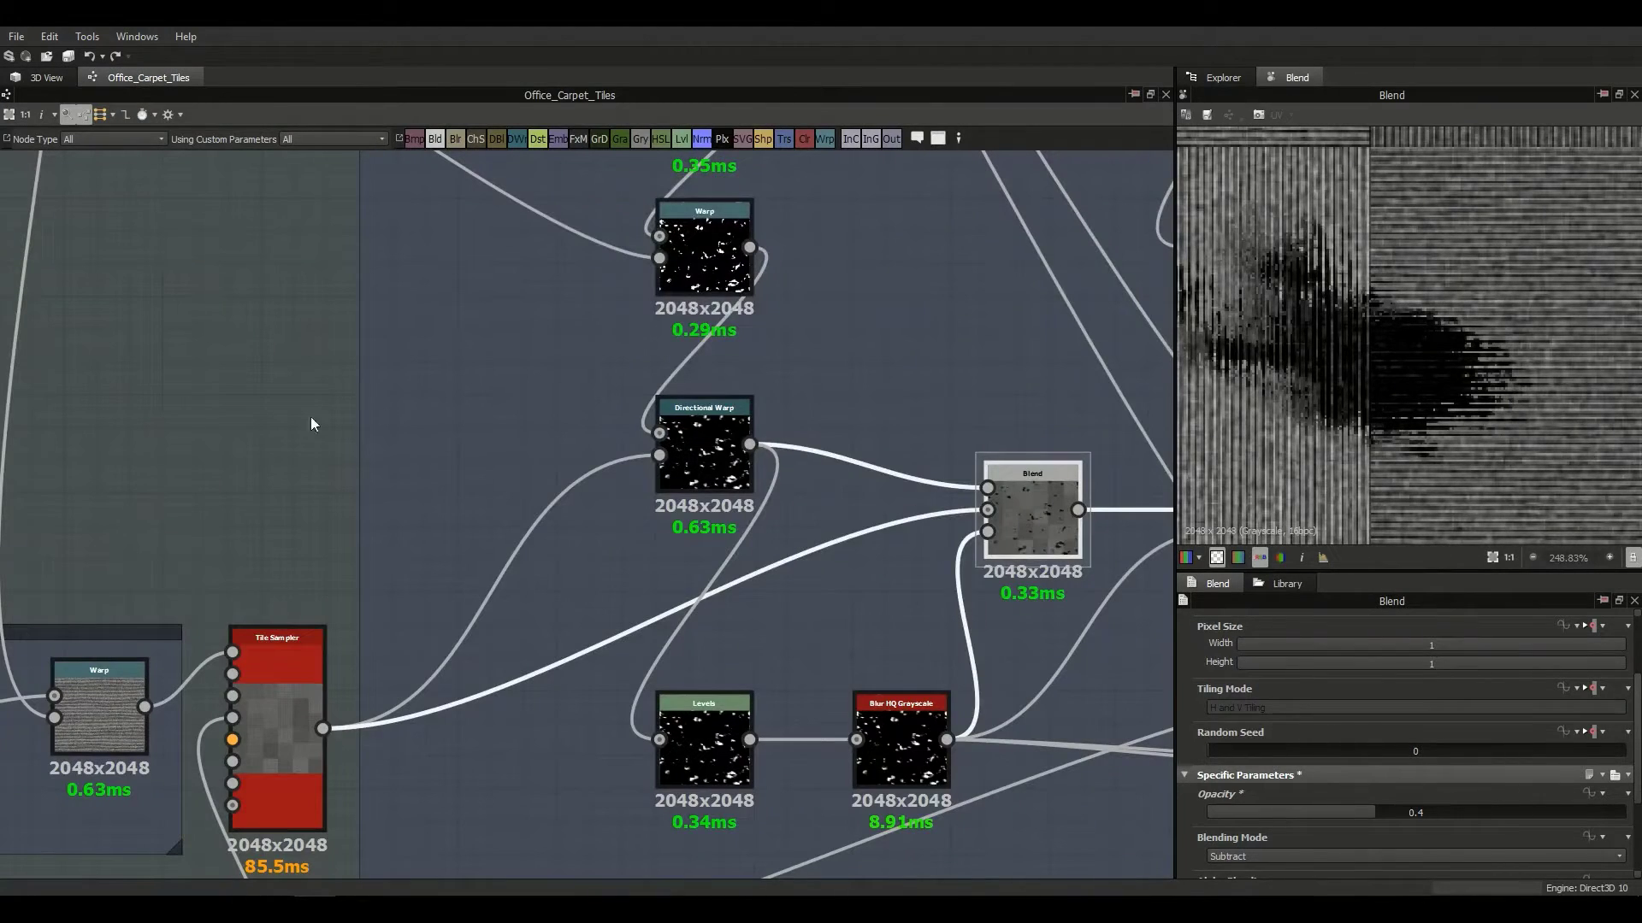
Step: Set the default of the graph's Sub_Carpet_Intensity input parameter to 0 and look closely at a wear patch in the 3D view
click(212, 423)
scroll(1233, 759, down, 5)
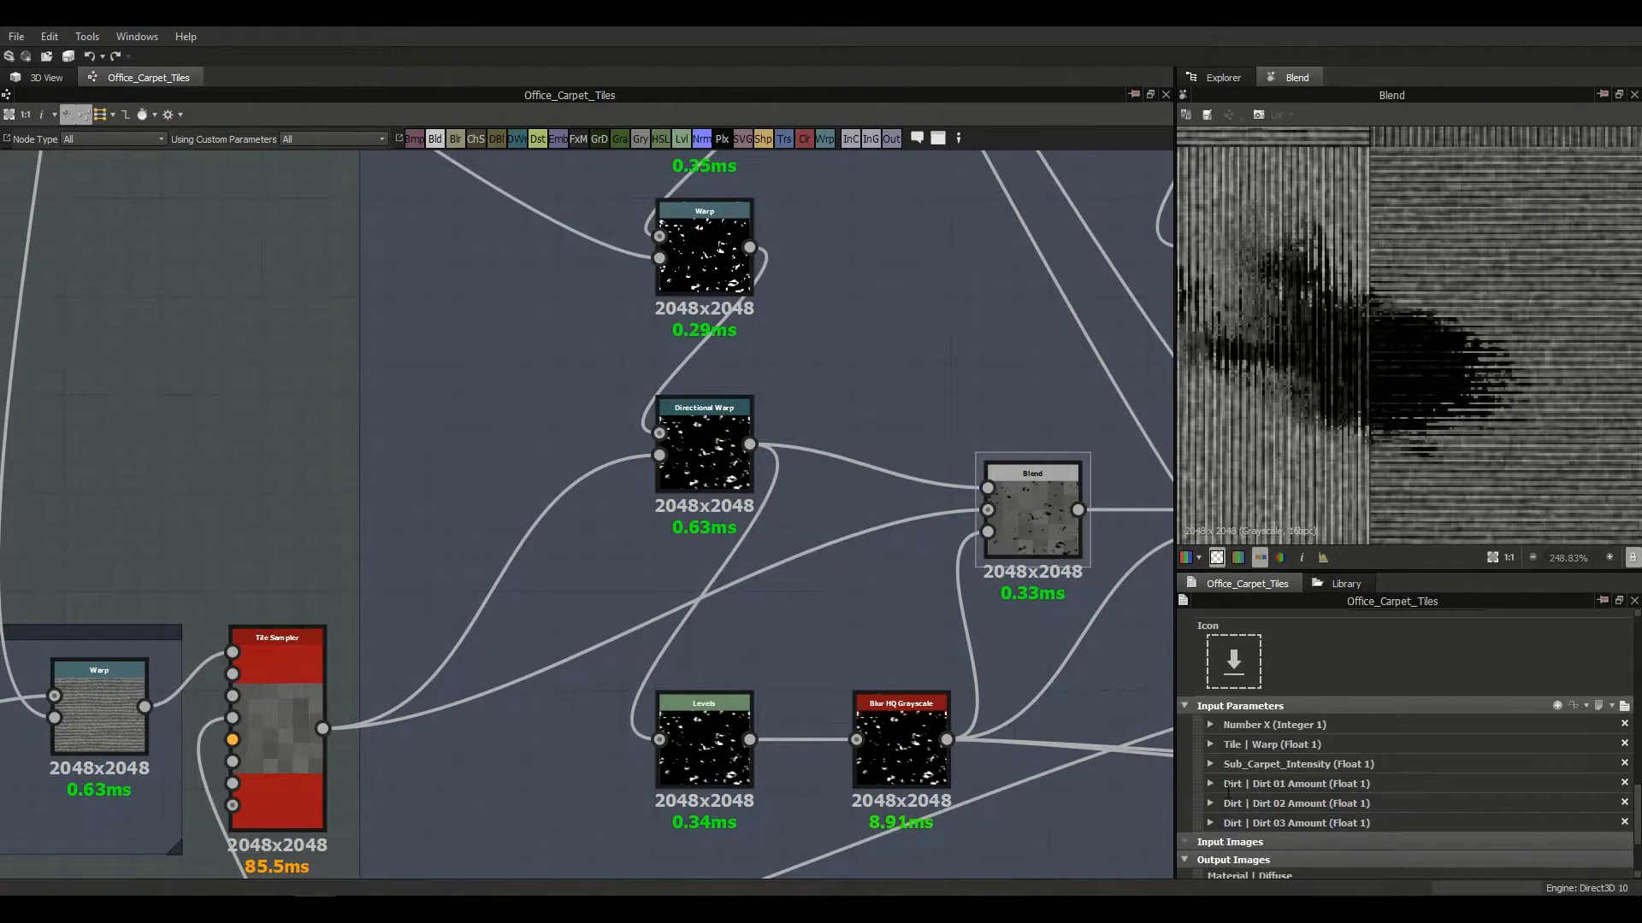
click(1211, 763)
scroll(1257, 791, down, 2)
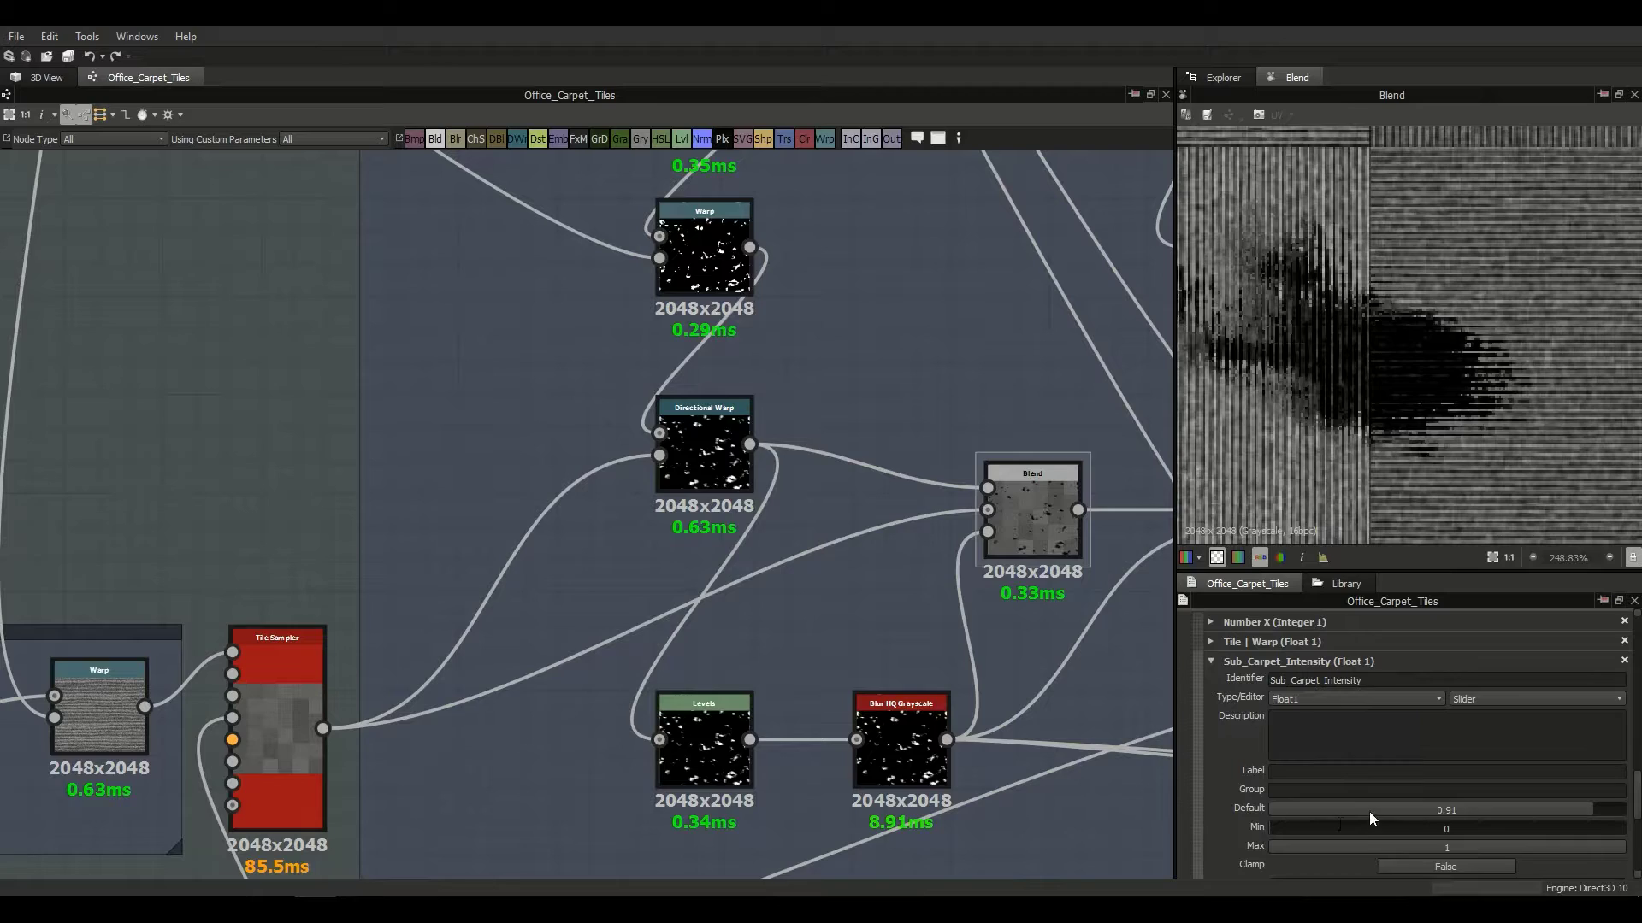
click(47, 77)
drag(248, 308, 660, 616)
click(149, 77)
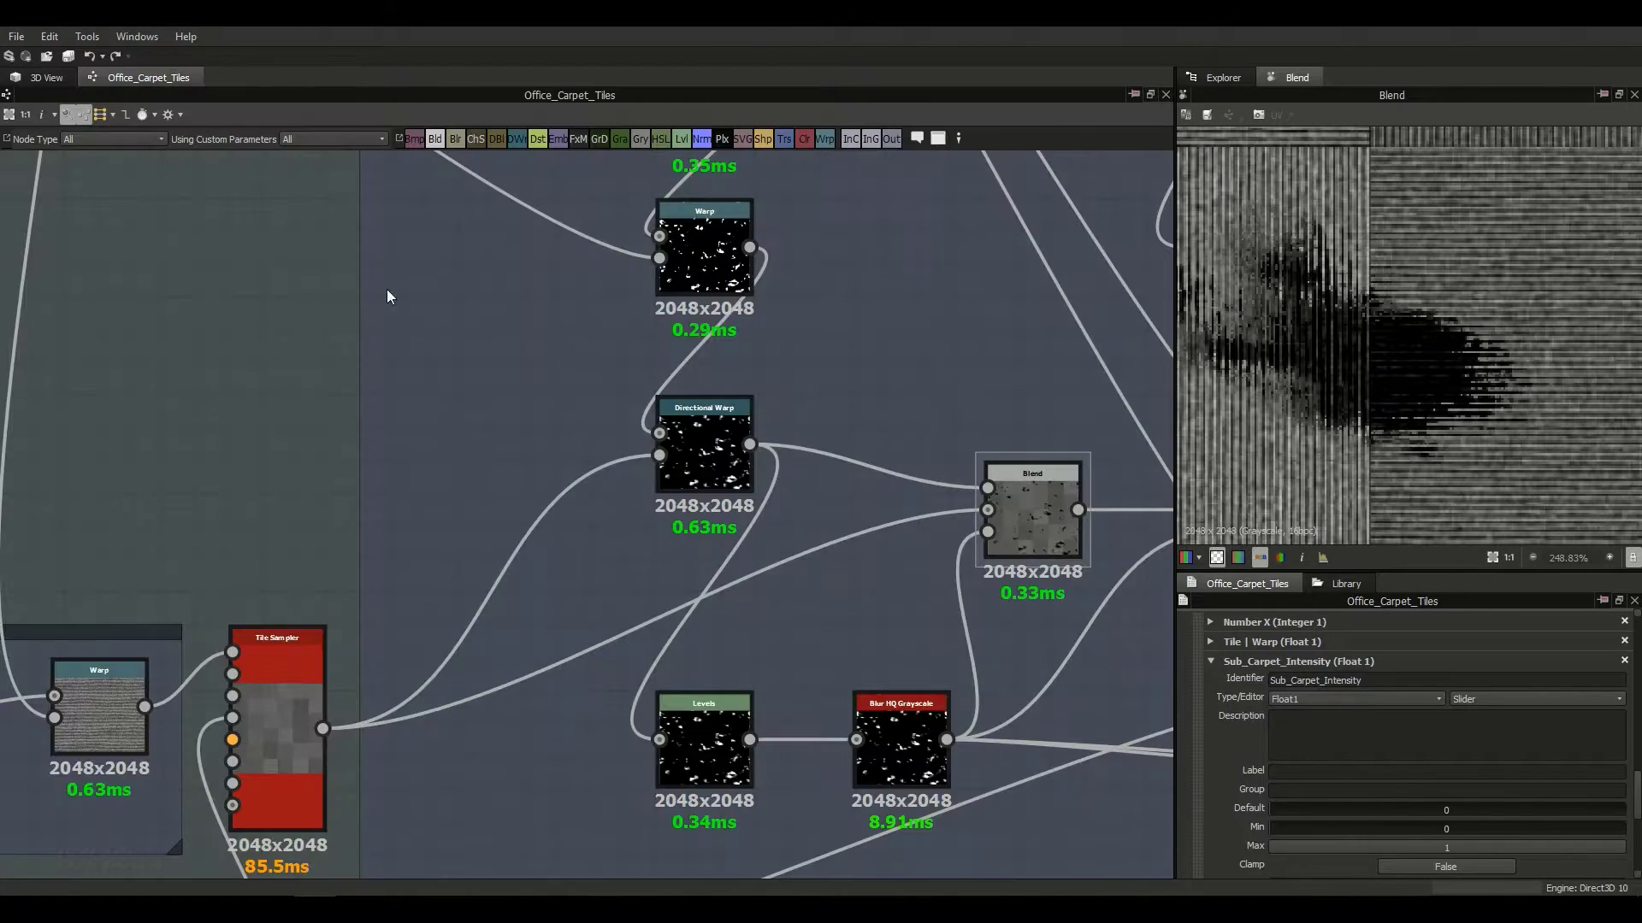
Step: Raise the Blend node's opacity to 1 and inspect the wear patches in the 3D view
click(1026, 511)
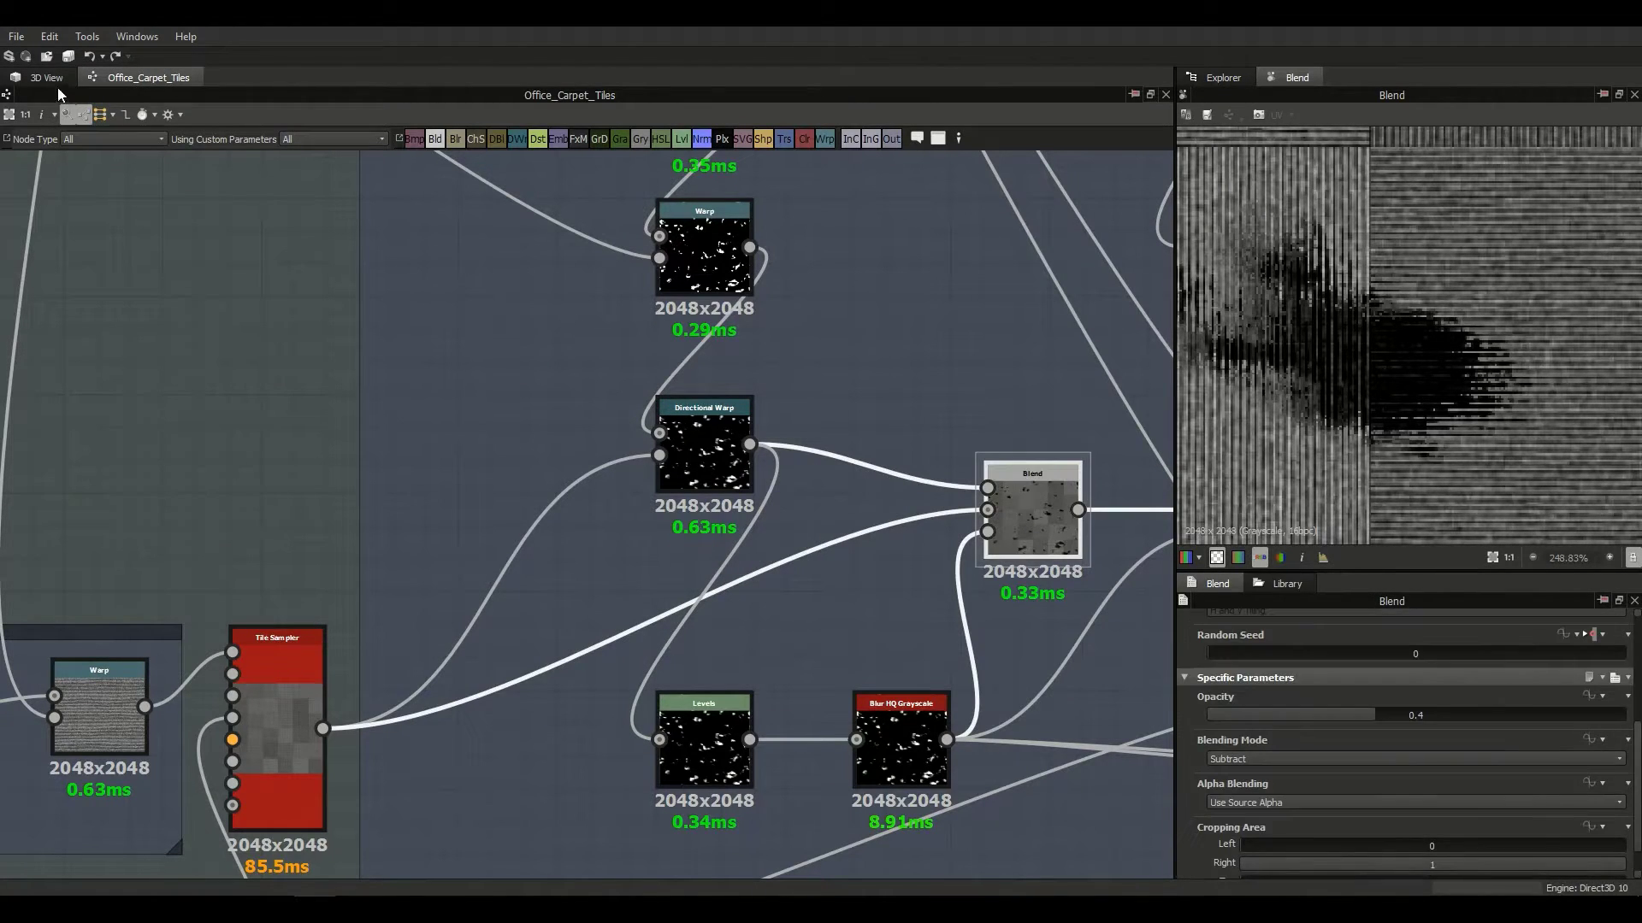
click(46, 77)
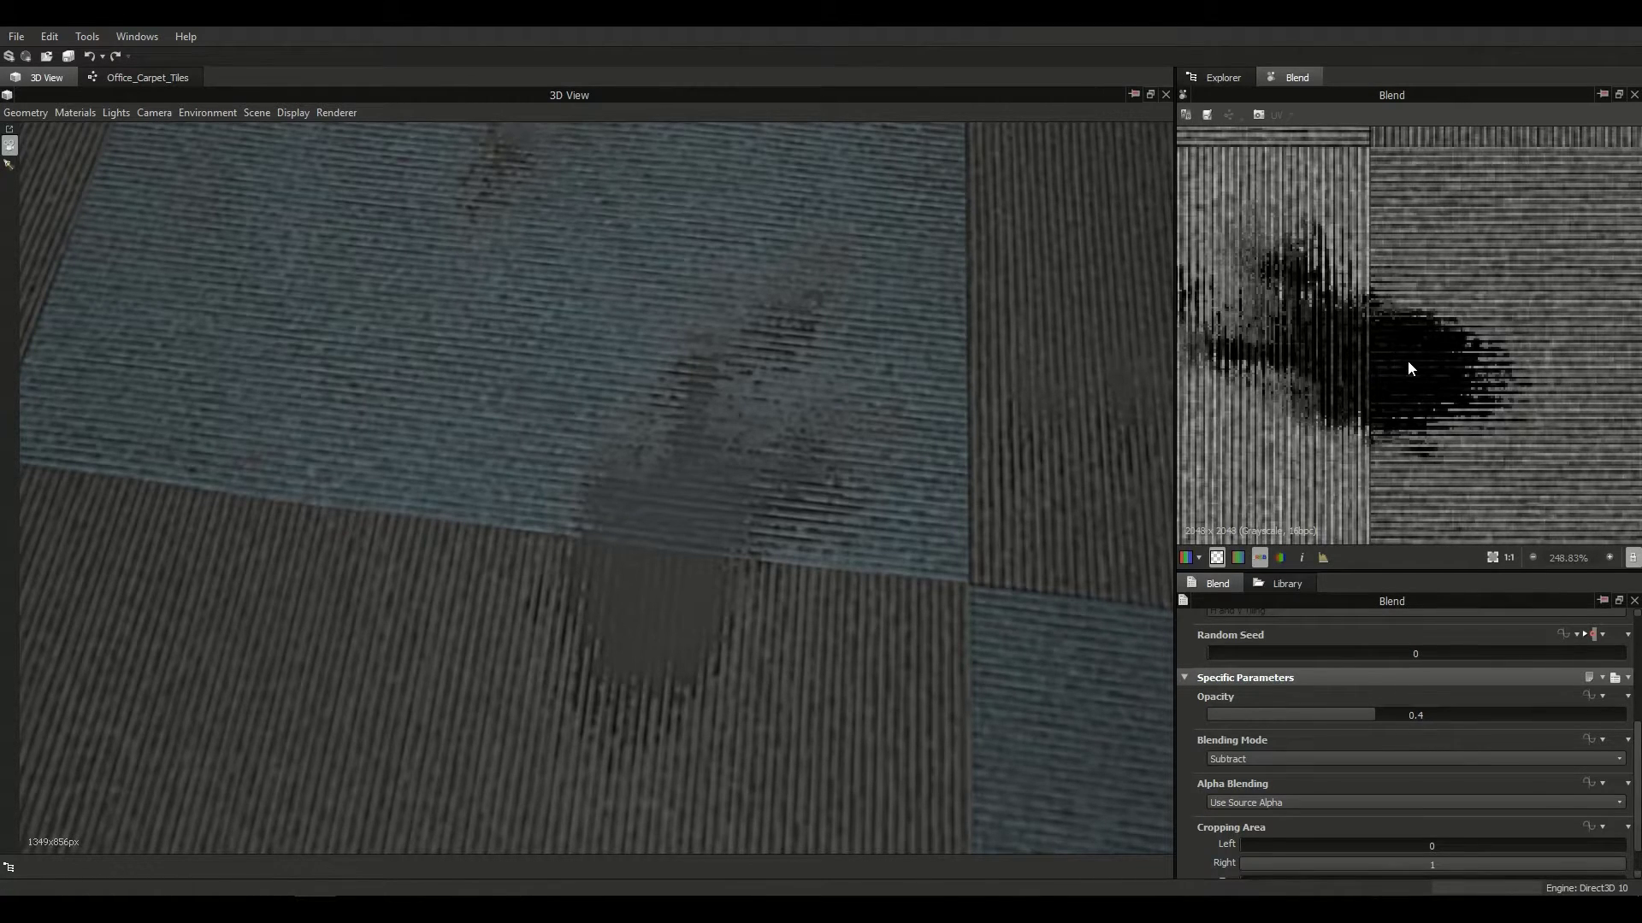
drag(1470, 715, 1637, 715)
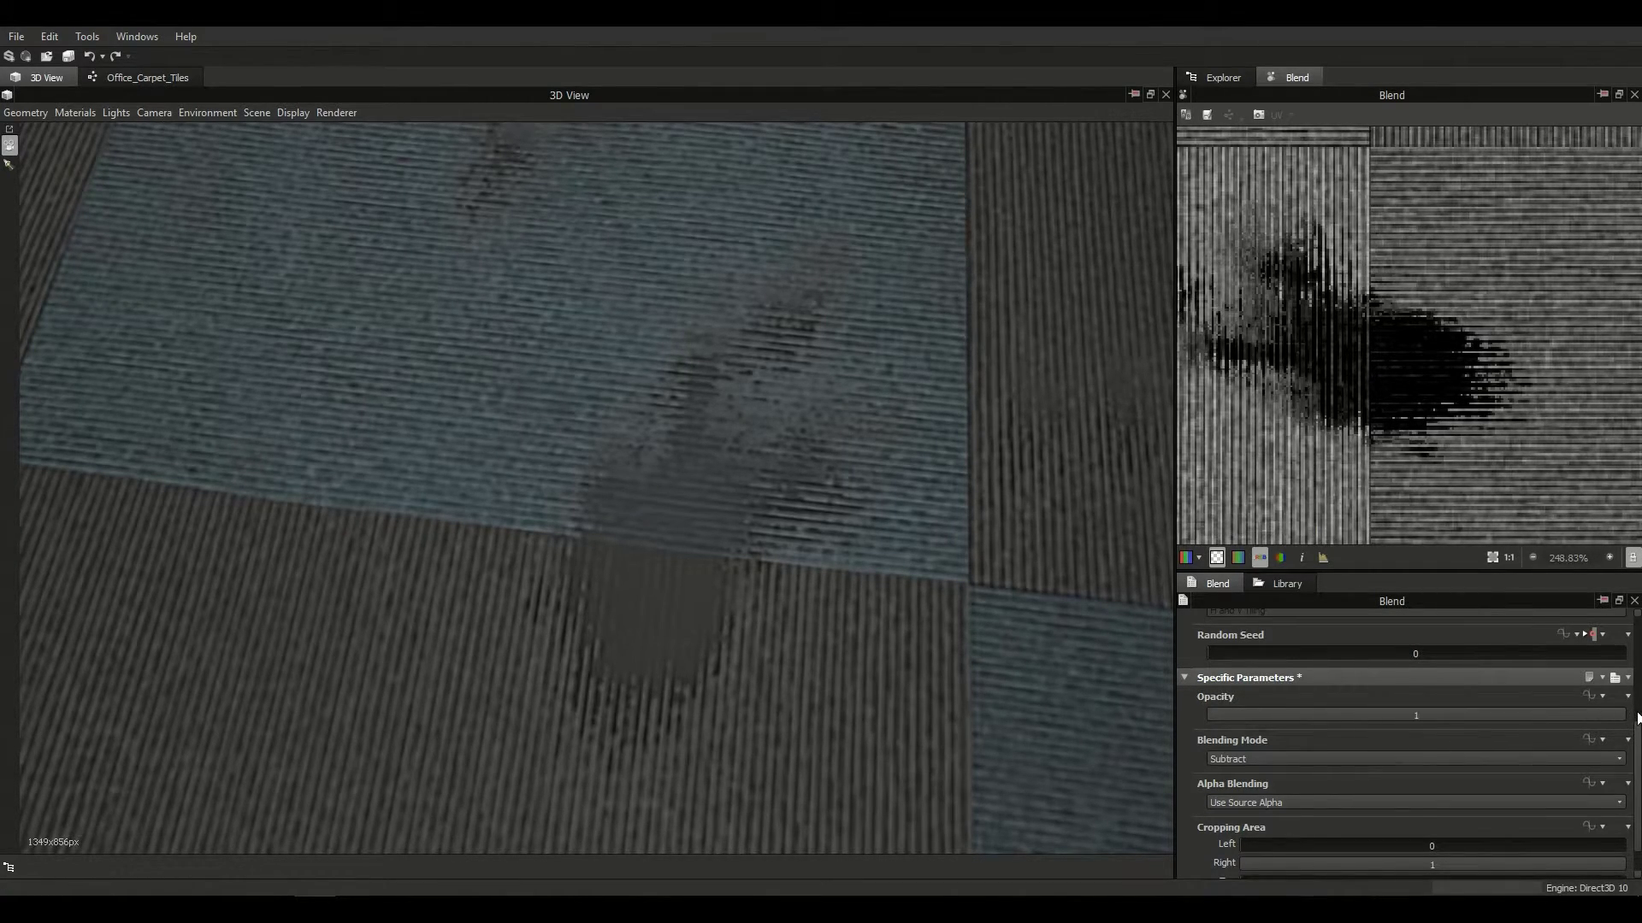
scroll(681, 613, down, 3)
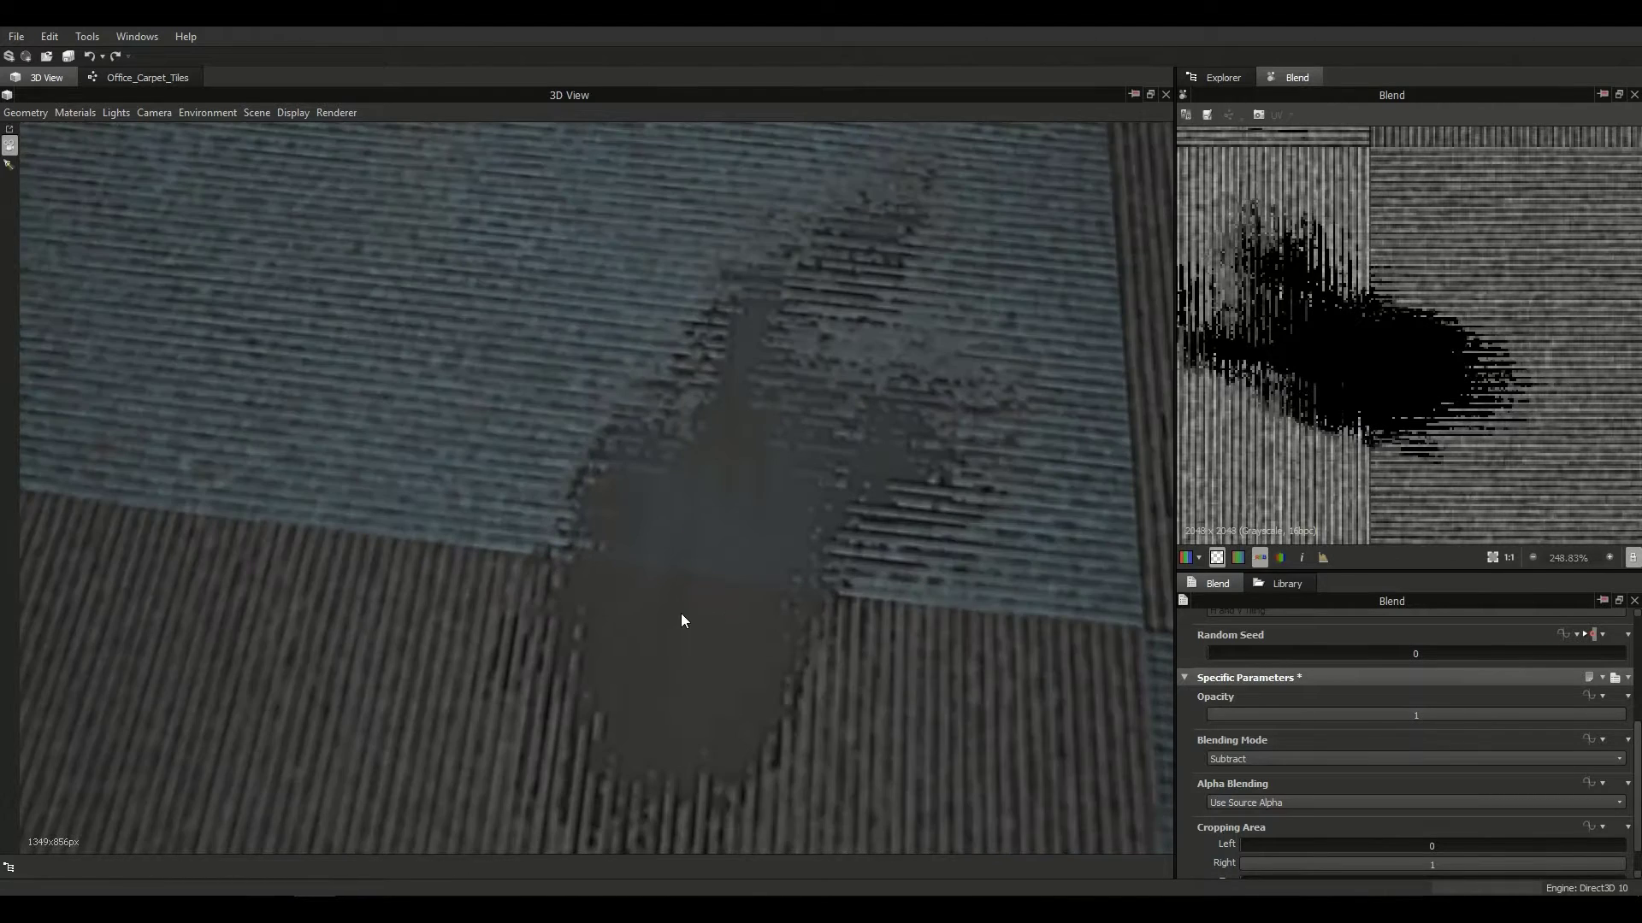
scroll(695, 556, up, 4)
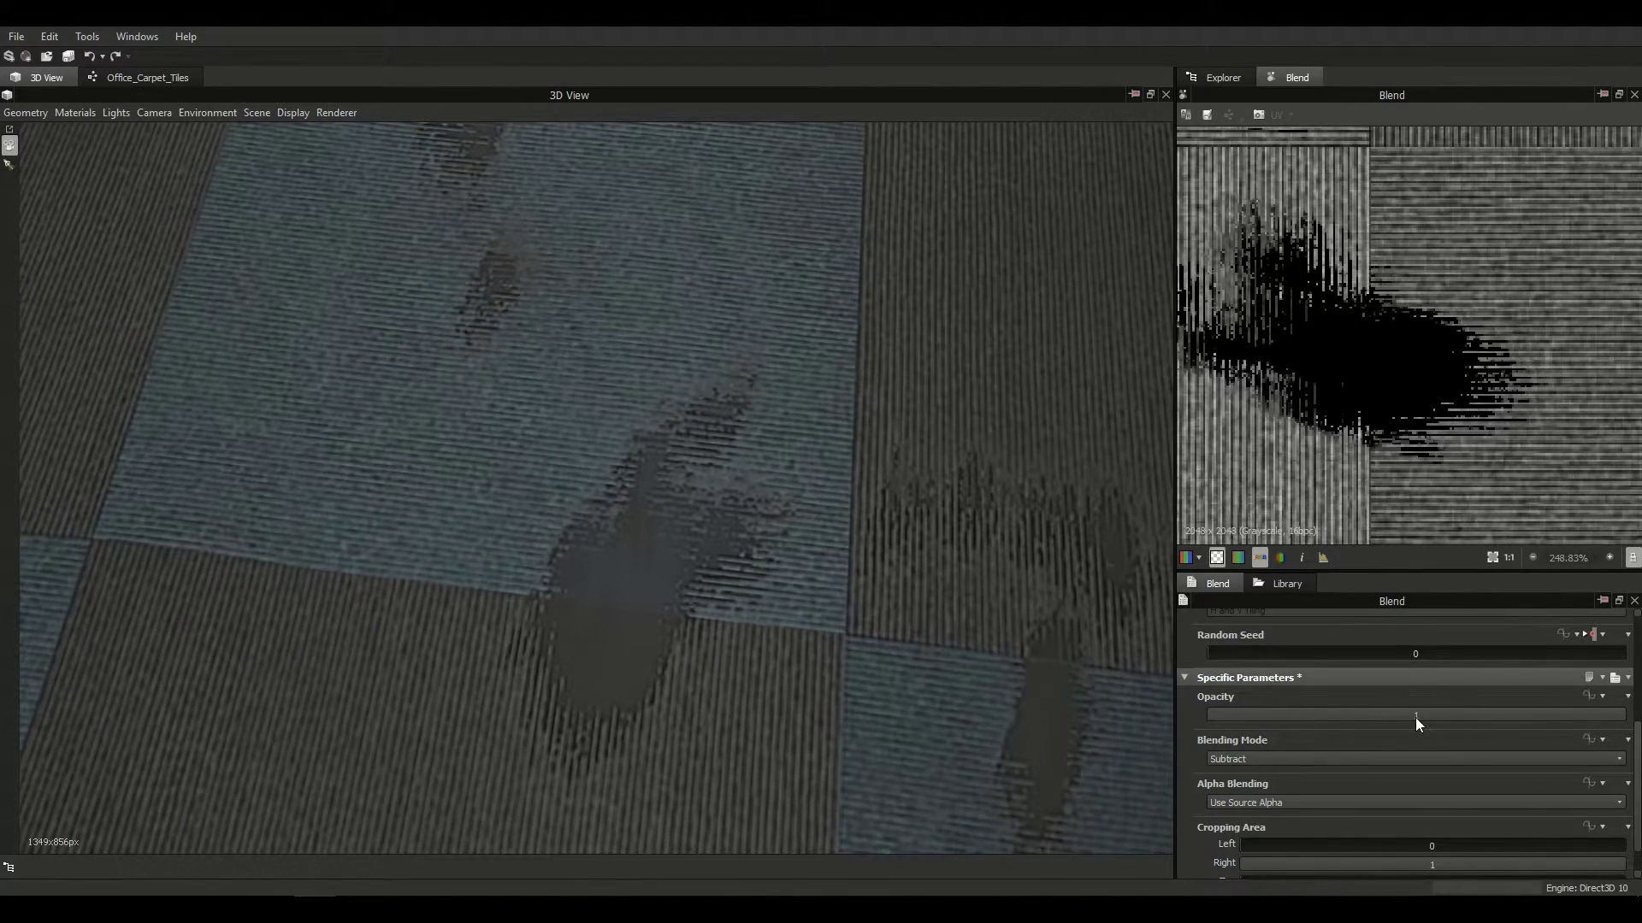
Step: Try Blend opacities of 0.36 and 0.5, comparing the wear patches across the carpet in the 3D view
click(1357, 716)
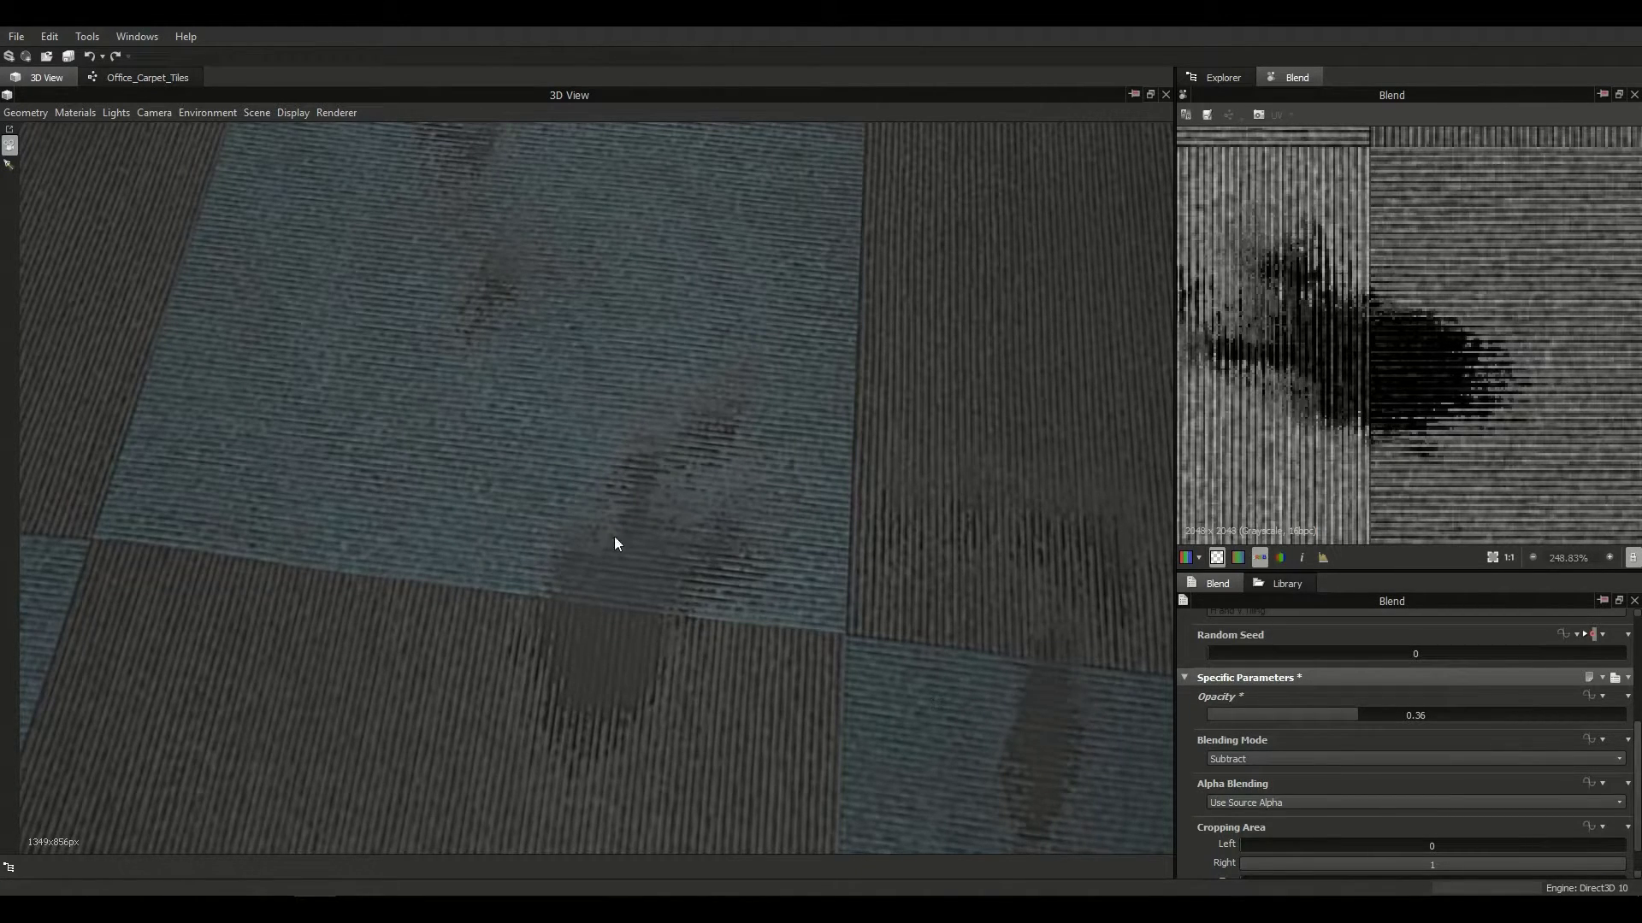
drag(737, 529, 1017, 605)
click(1418, 716)
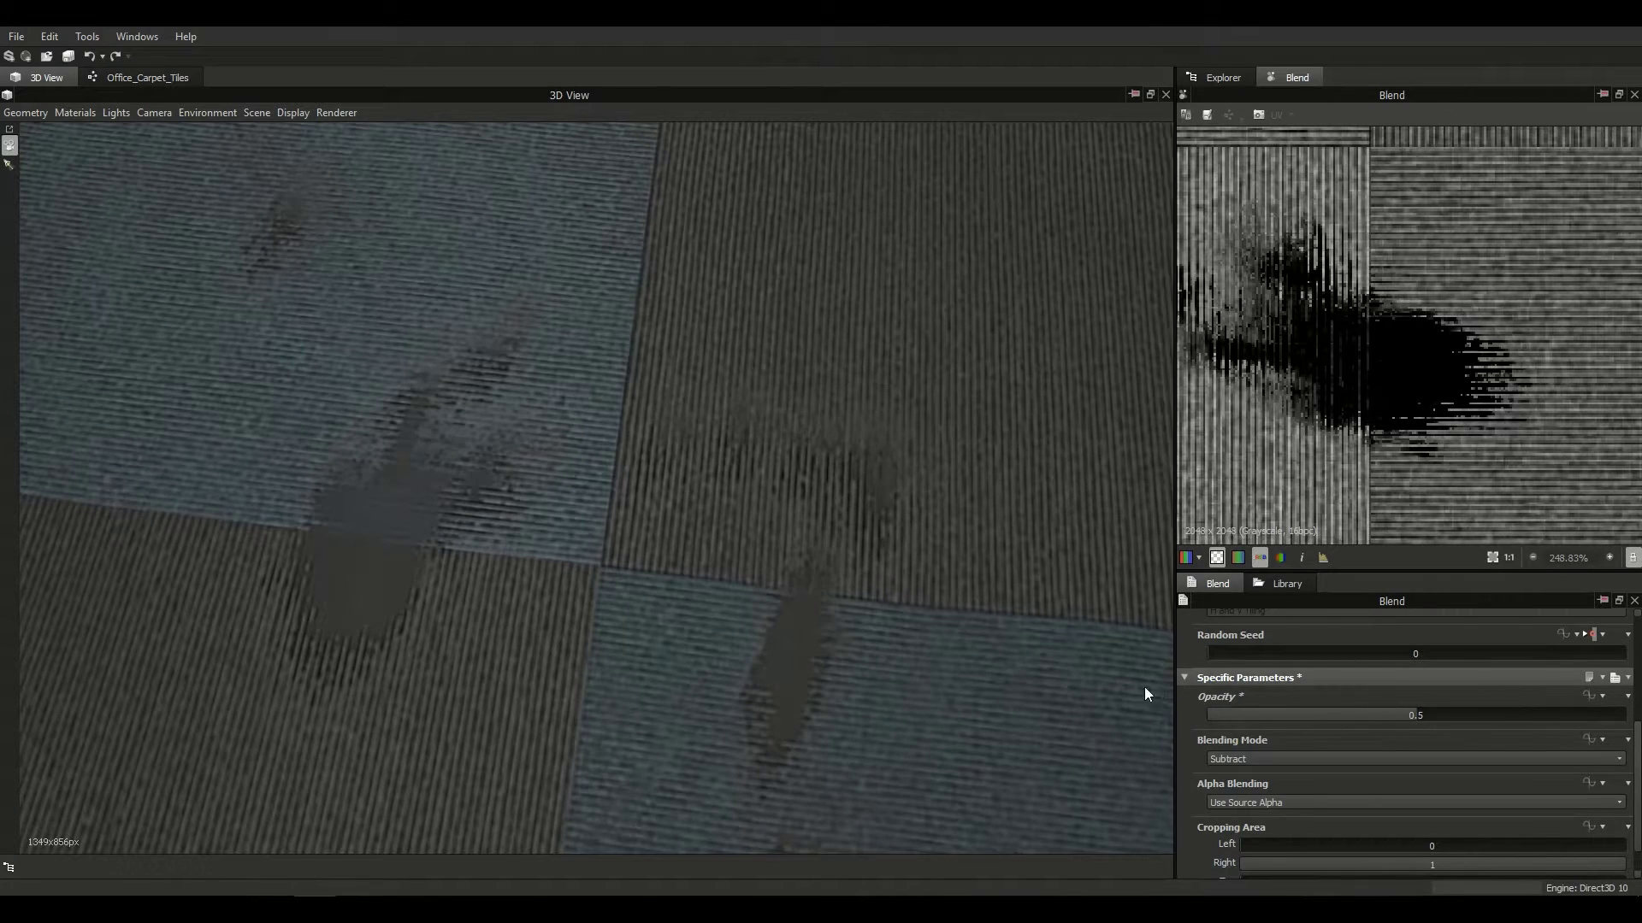
drag(455, 633, 587, 642)
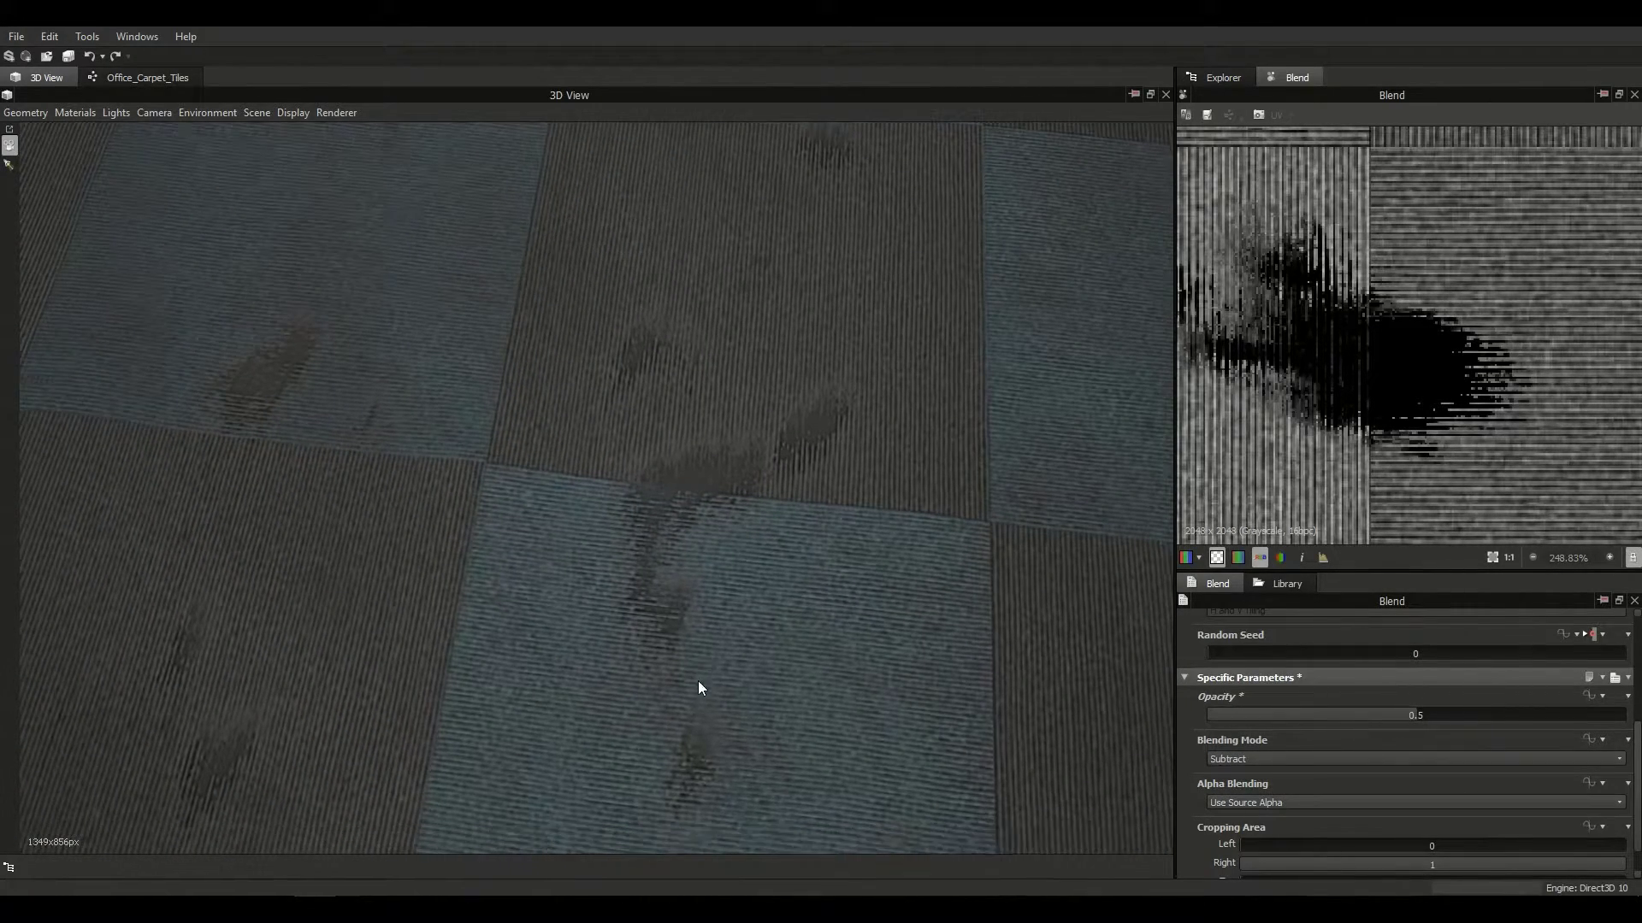
Step: Lower the Blend opacity to 0.18 and survey the carpet in the 3D view from farther away
click(1283, 715)
drag(751, 523, 759, 584)
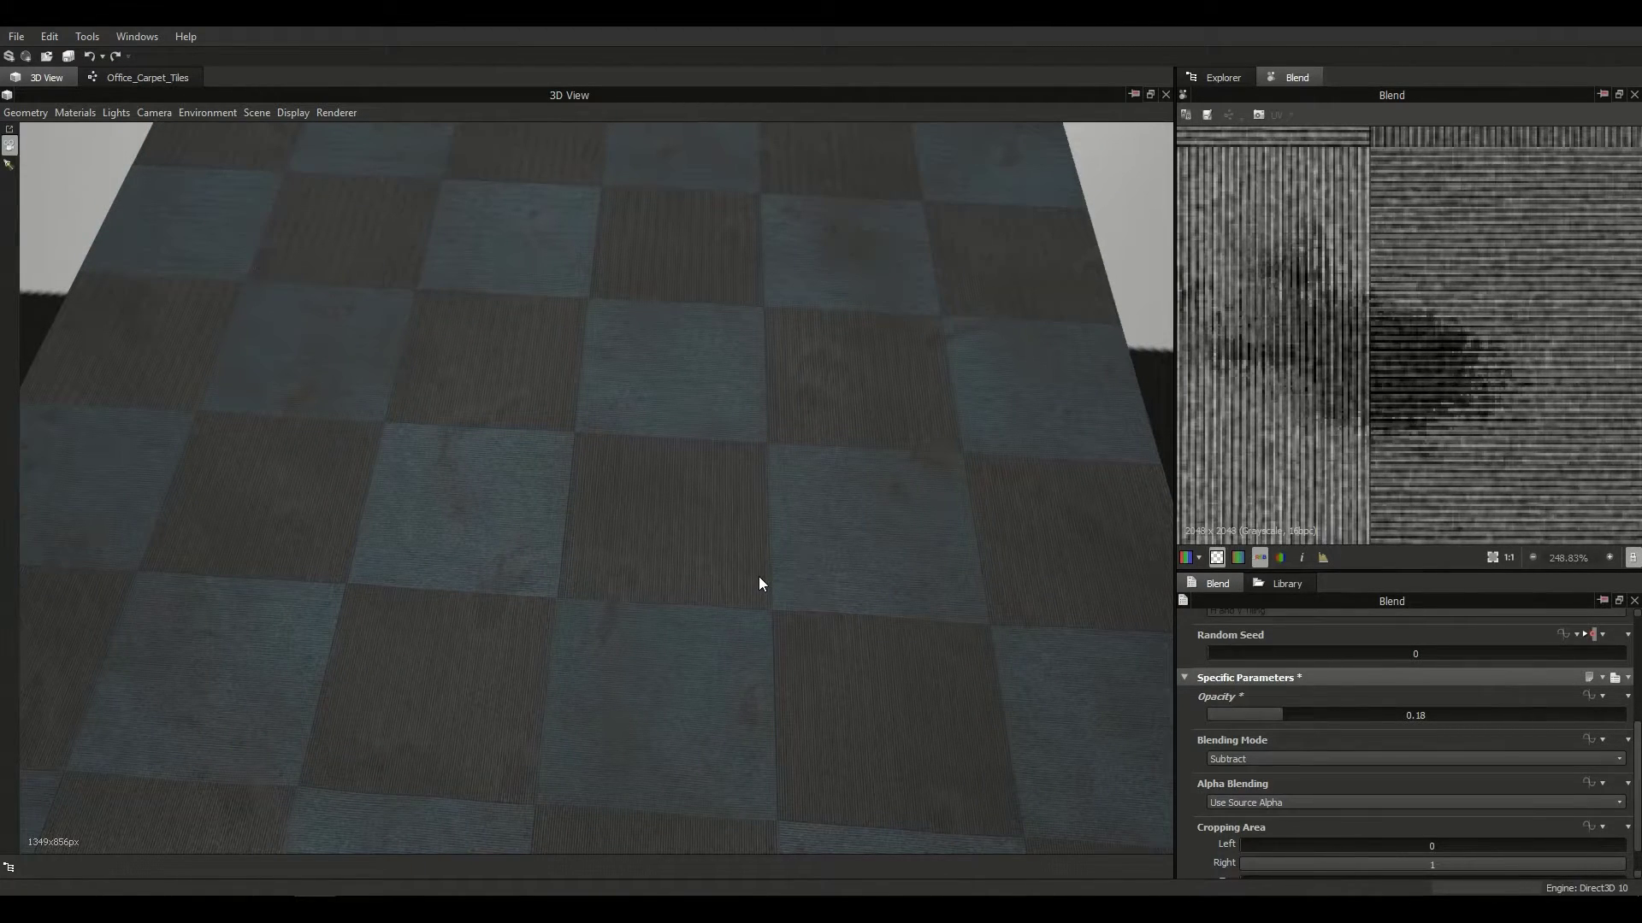
drag(757, 558, 691, 564)
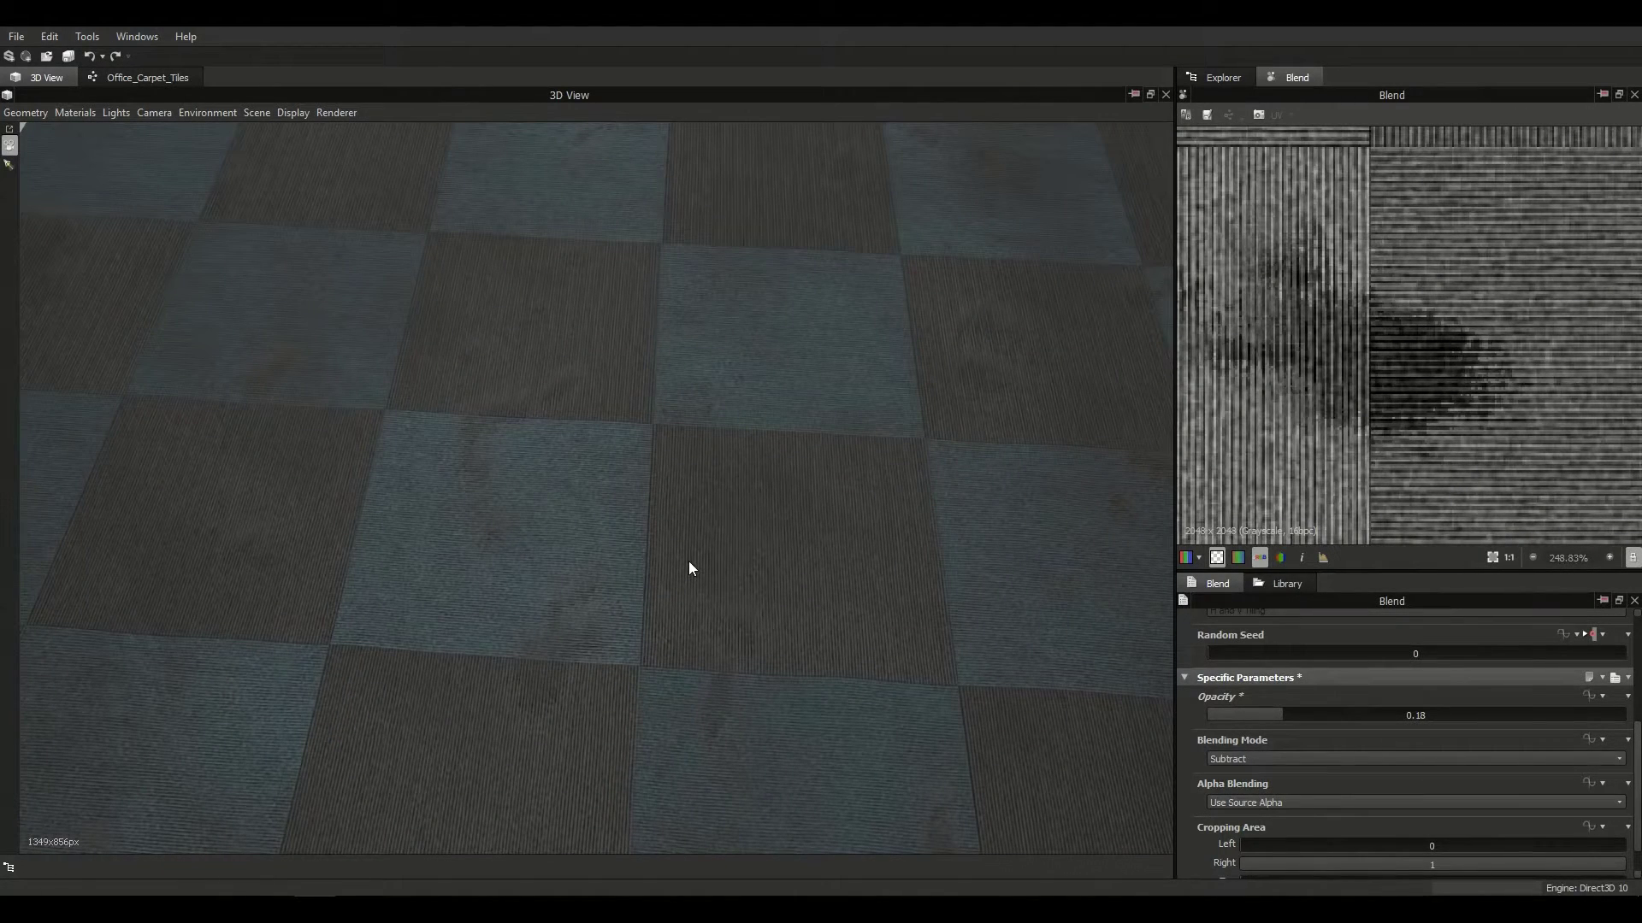
Step: Set the Blend opacity to 0.48 and review the wear patches in the 3D view
drag(1393, 717, 1407, 716)
drag(670, 665, 671, 645)
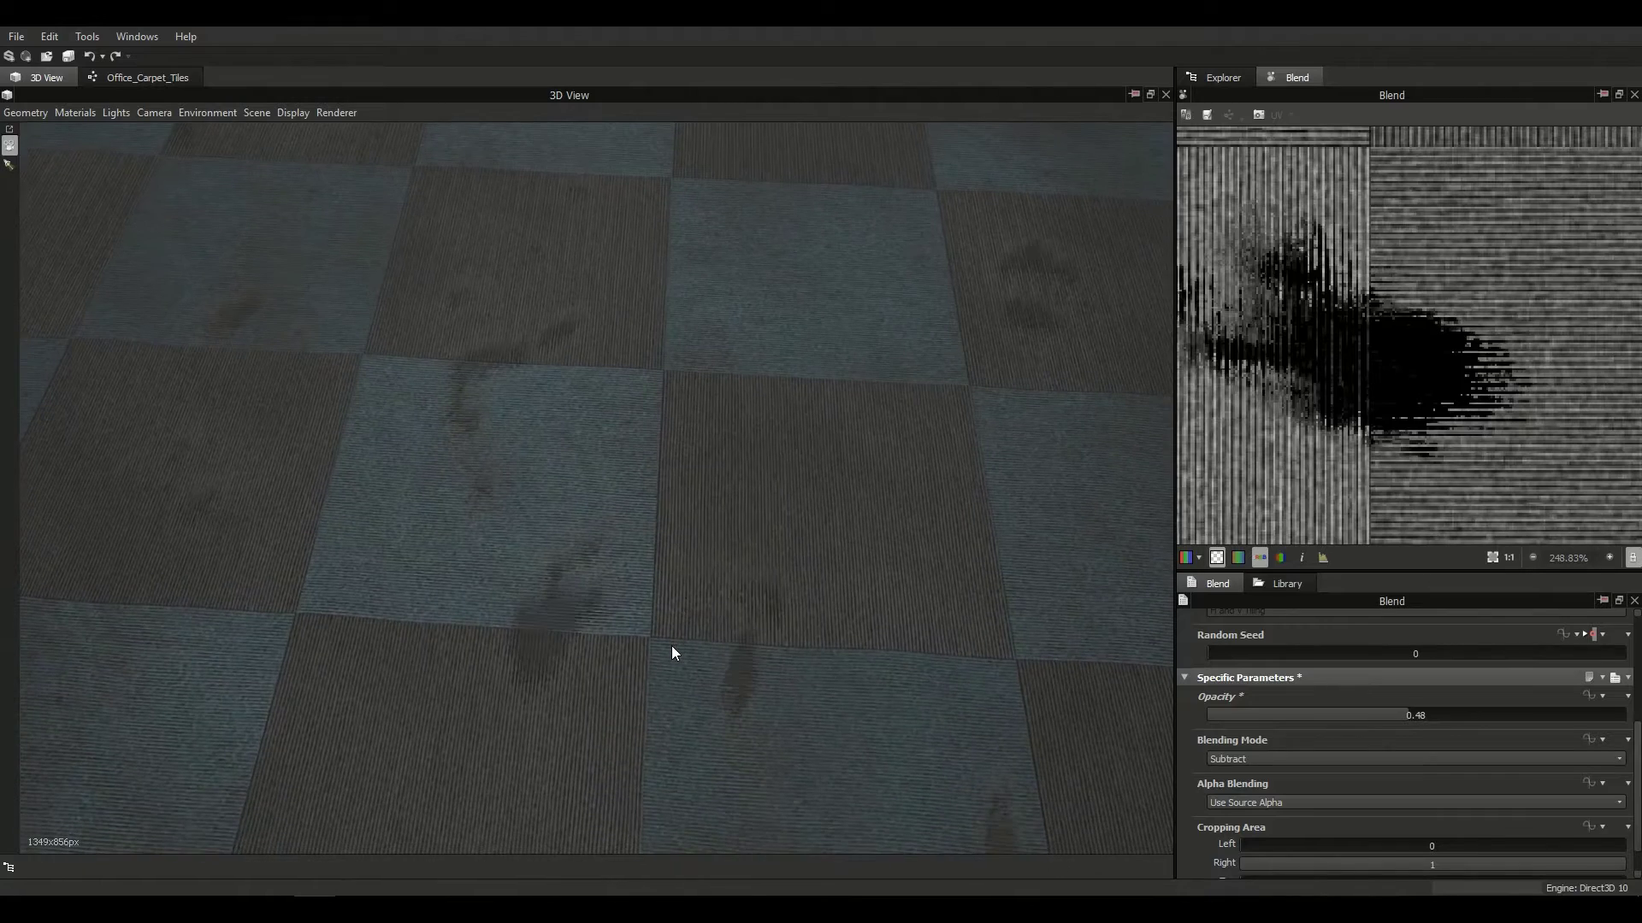
scroll(656, 644, down, 3)
scroll(652, 643, up, 5)
middle_drag(576, 665, 578, 612)
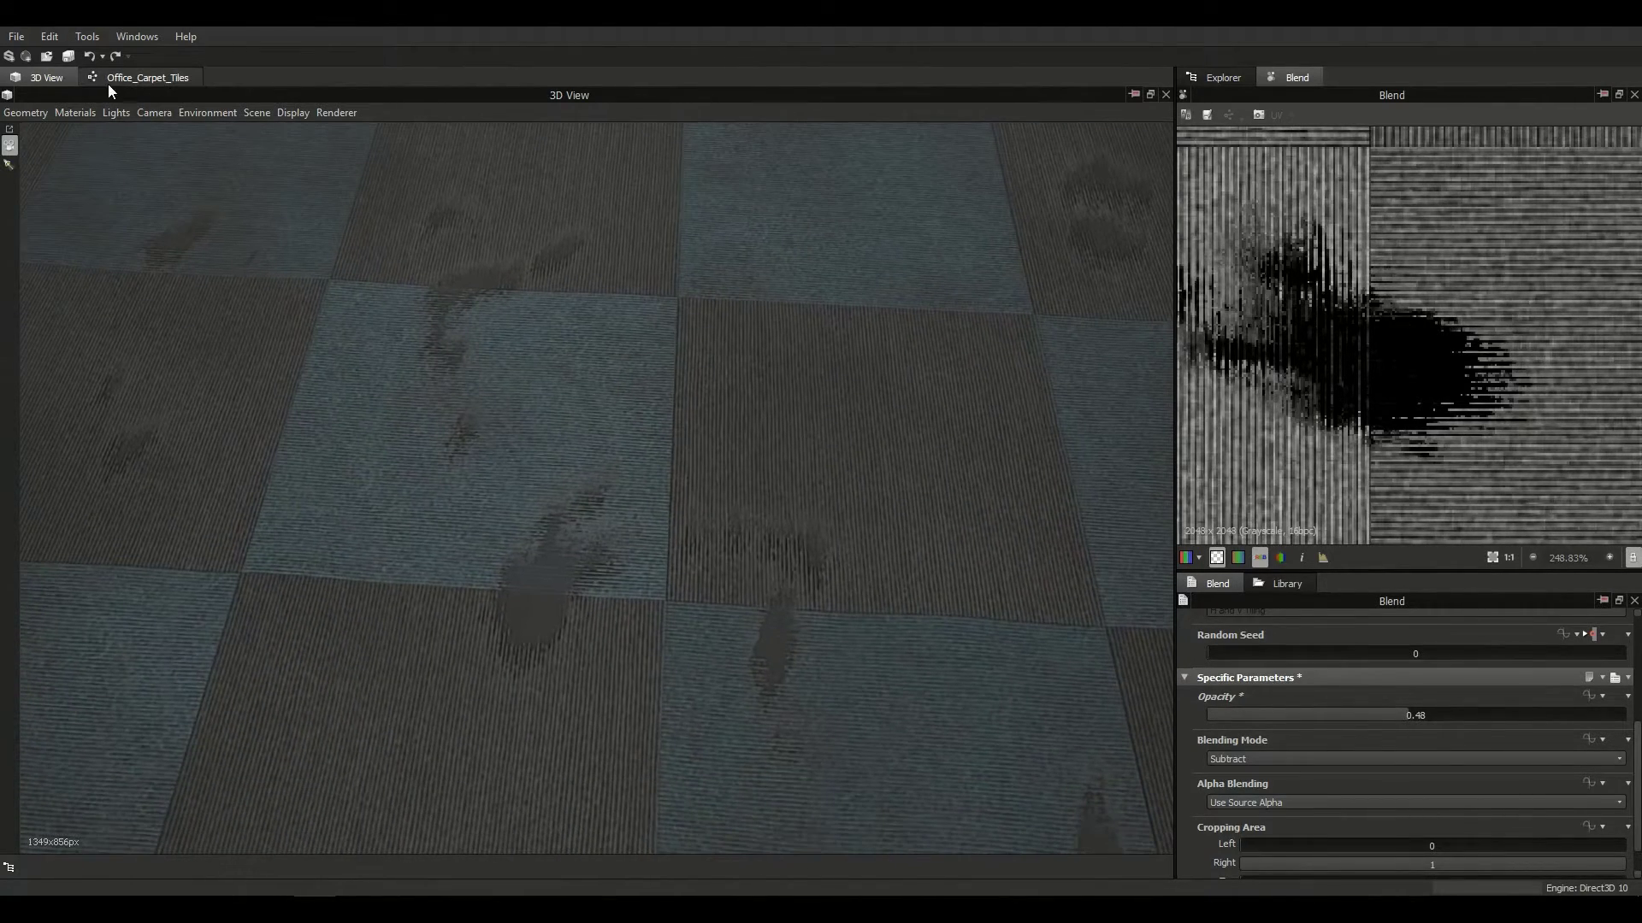
Step: Raise the default of the graph's Sub_Carpet_Intensity input parameter close to its maximum
click(111, 79)
scroll(1199, 801, down, 6)
click(1214, 718)
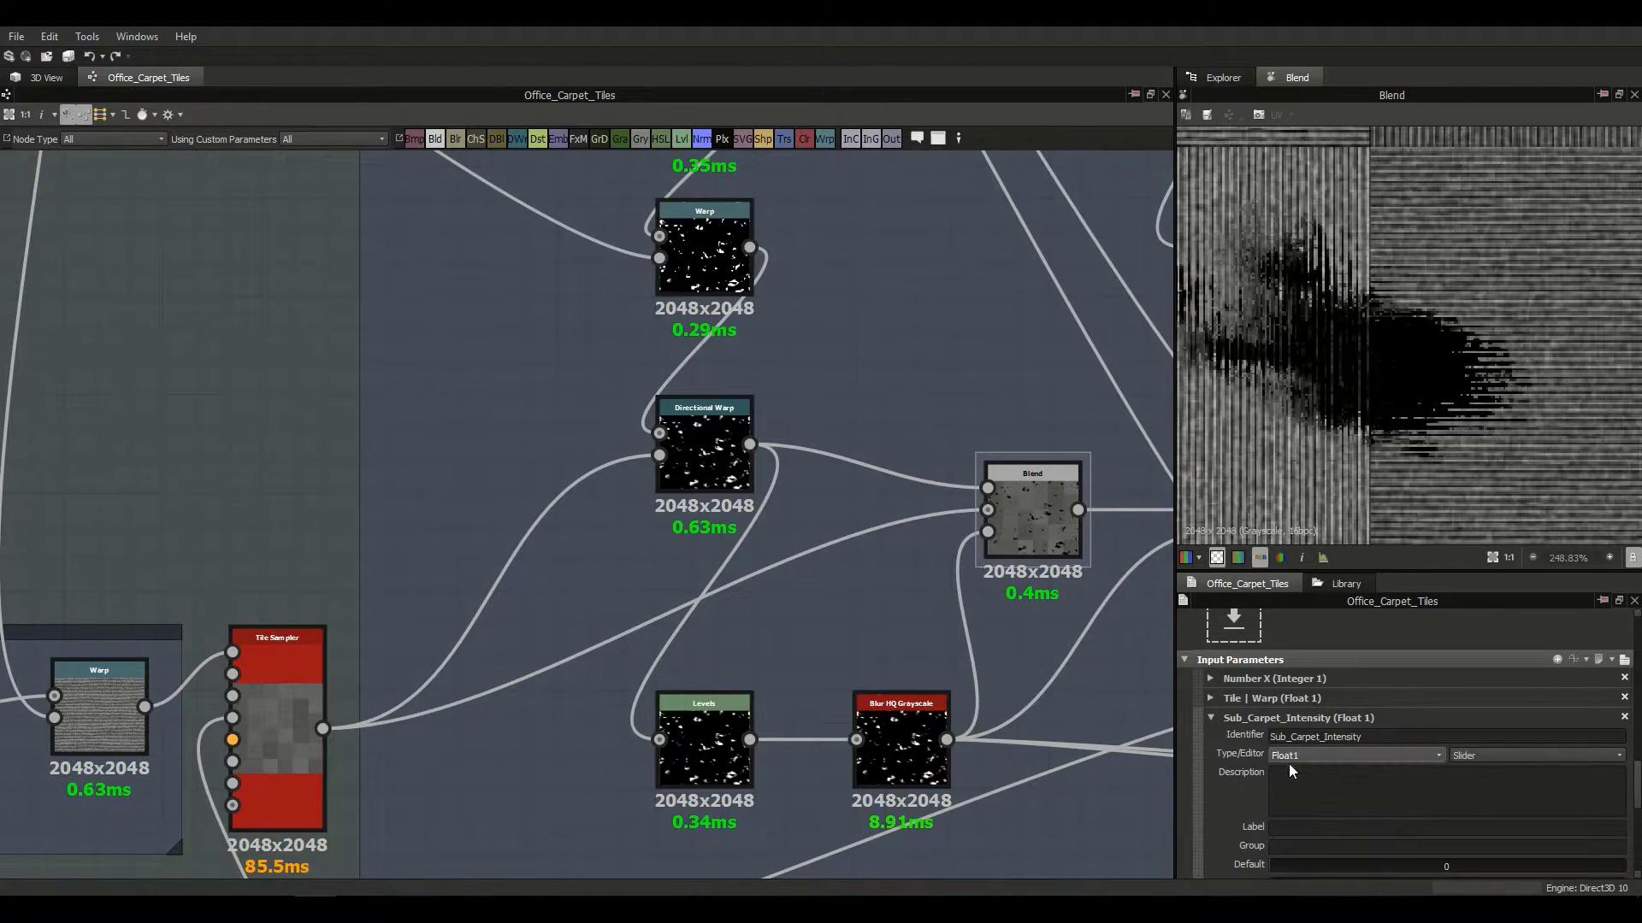
scroll(1265, 763, down, 2)
drag(1457, 768, 1587, 770)
Step: Review the Blend and Directional Warp settings, and preview the Levels node below the Directional Warp with its histogram
middle_drag(1057, 541, 959, 524)
click(957, 523)
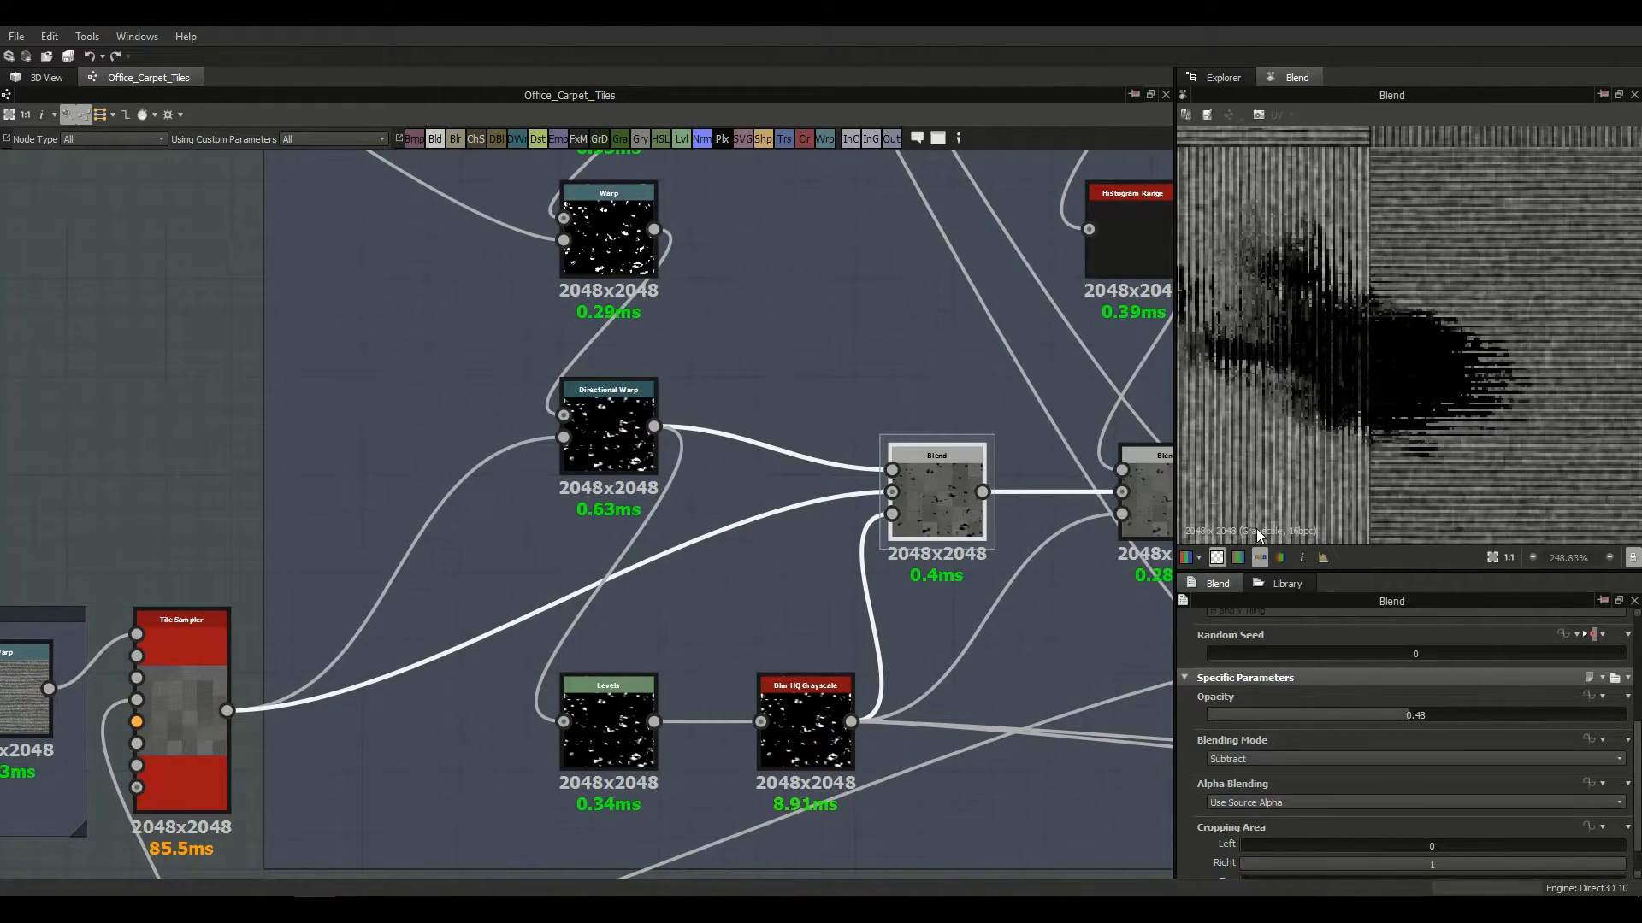
click(646, 410)
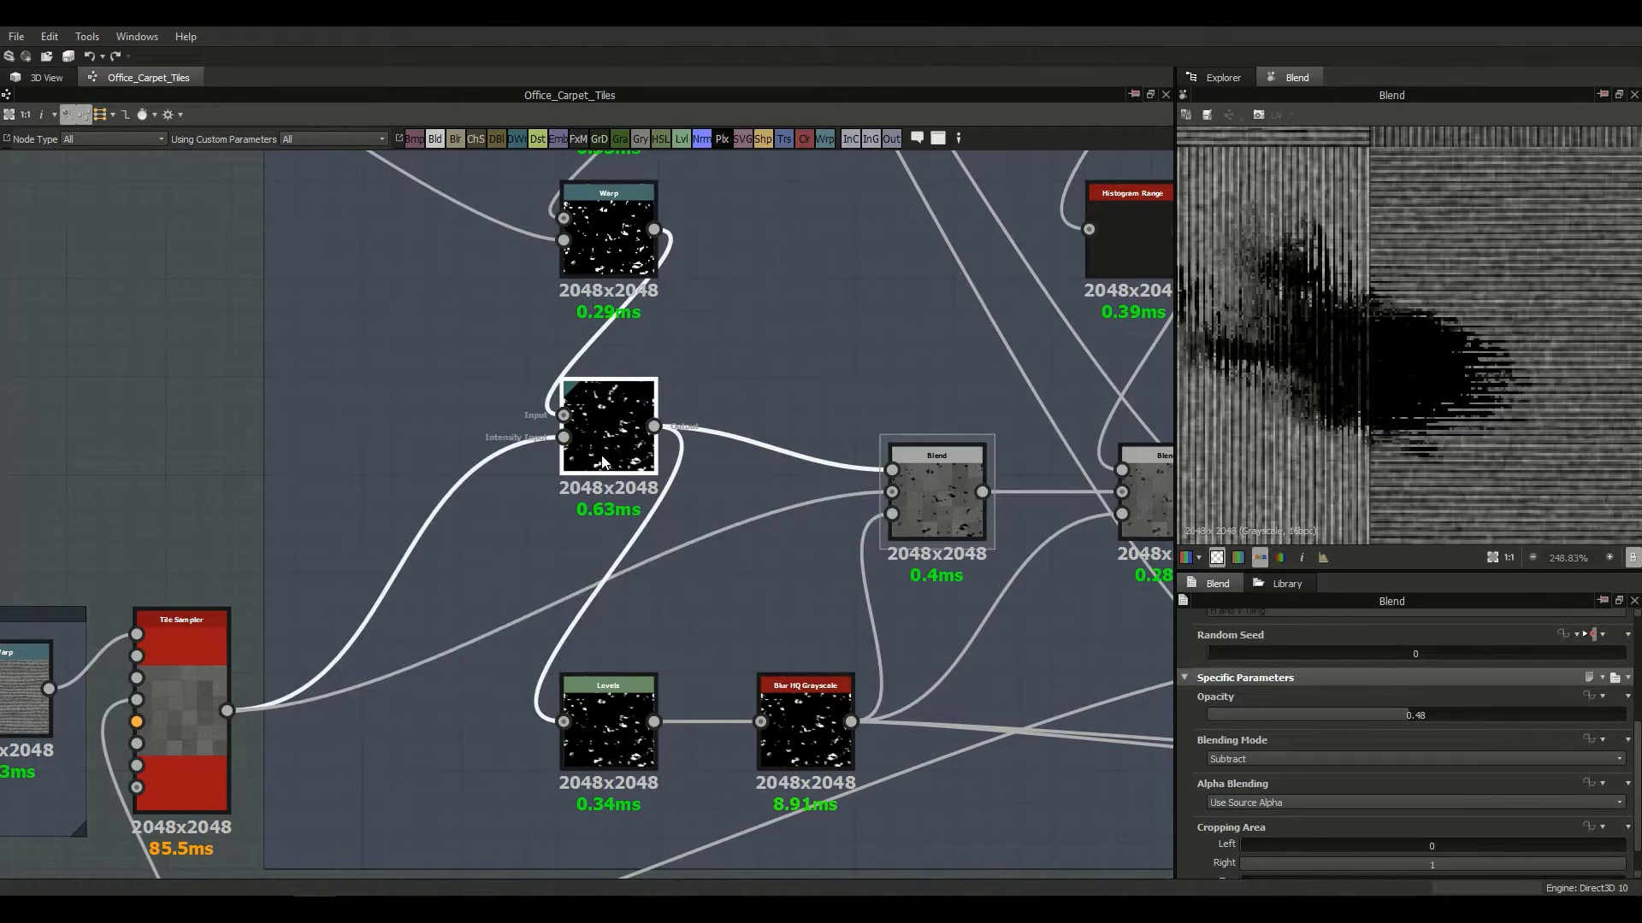
click(614, 727)
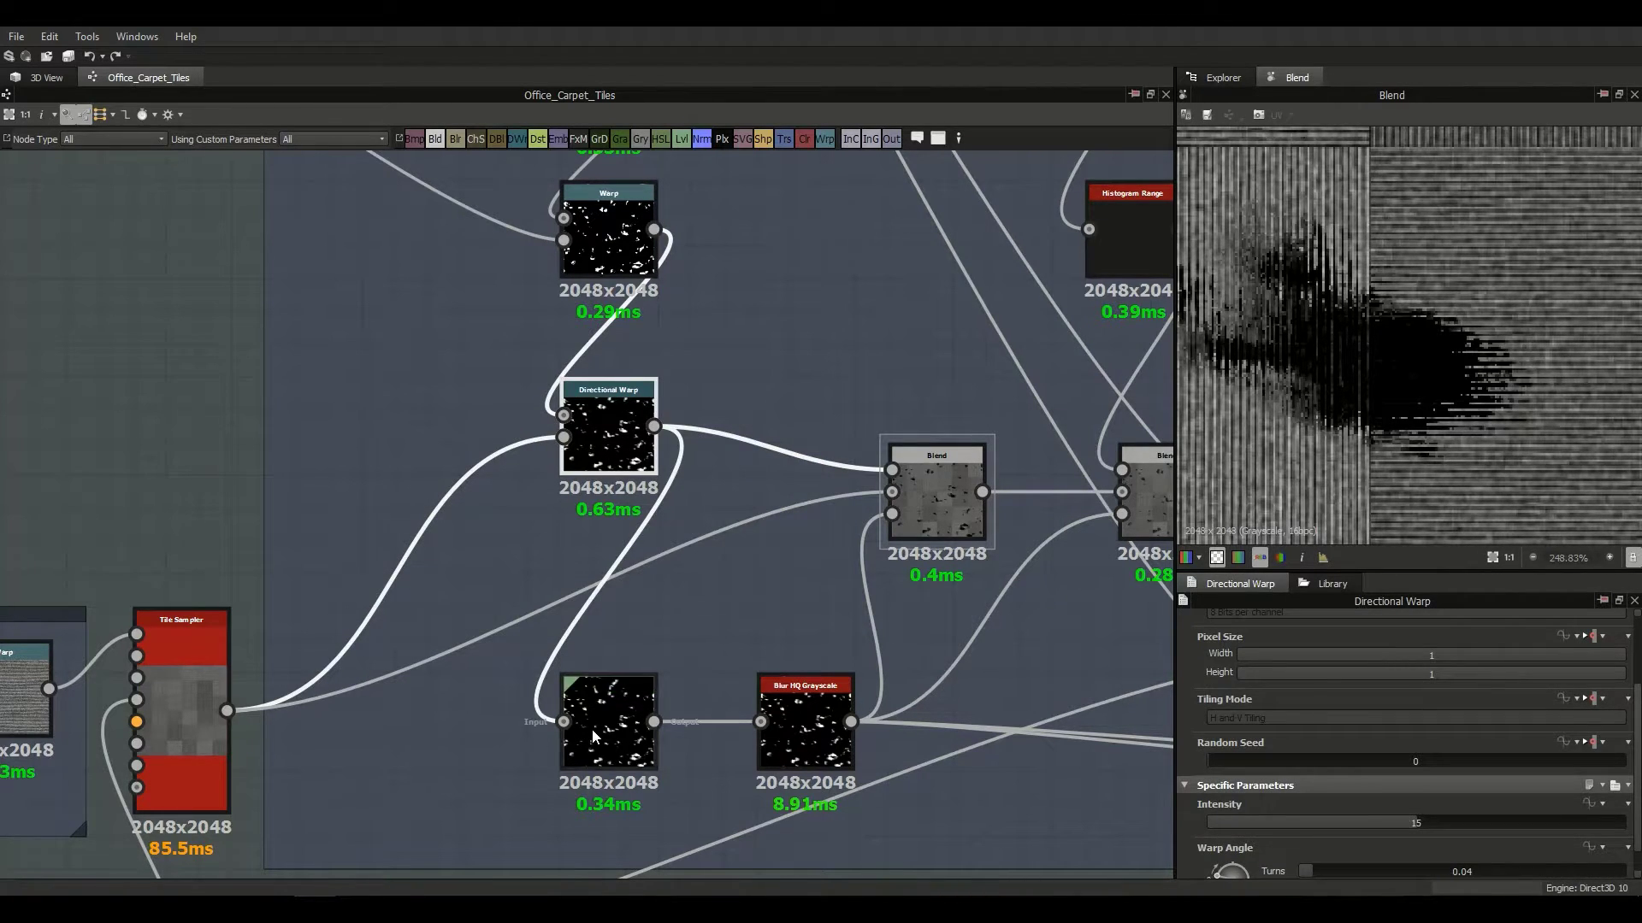
scroll(1196, 735, down, 3)
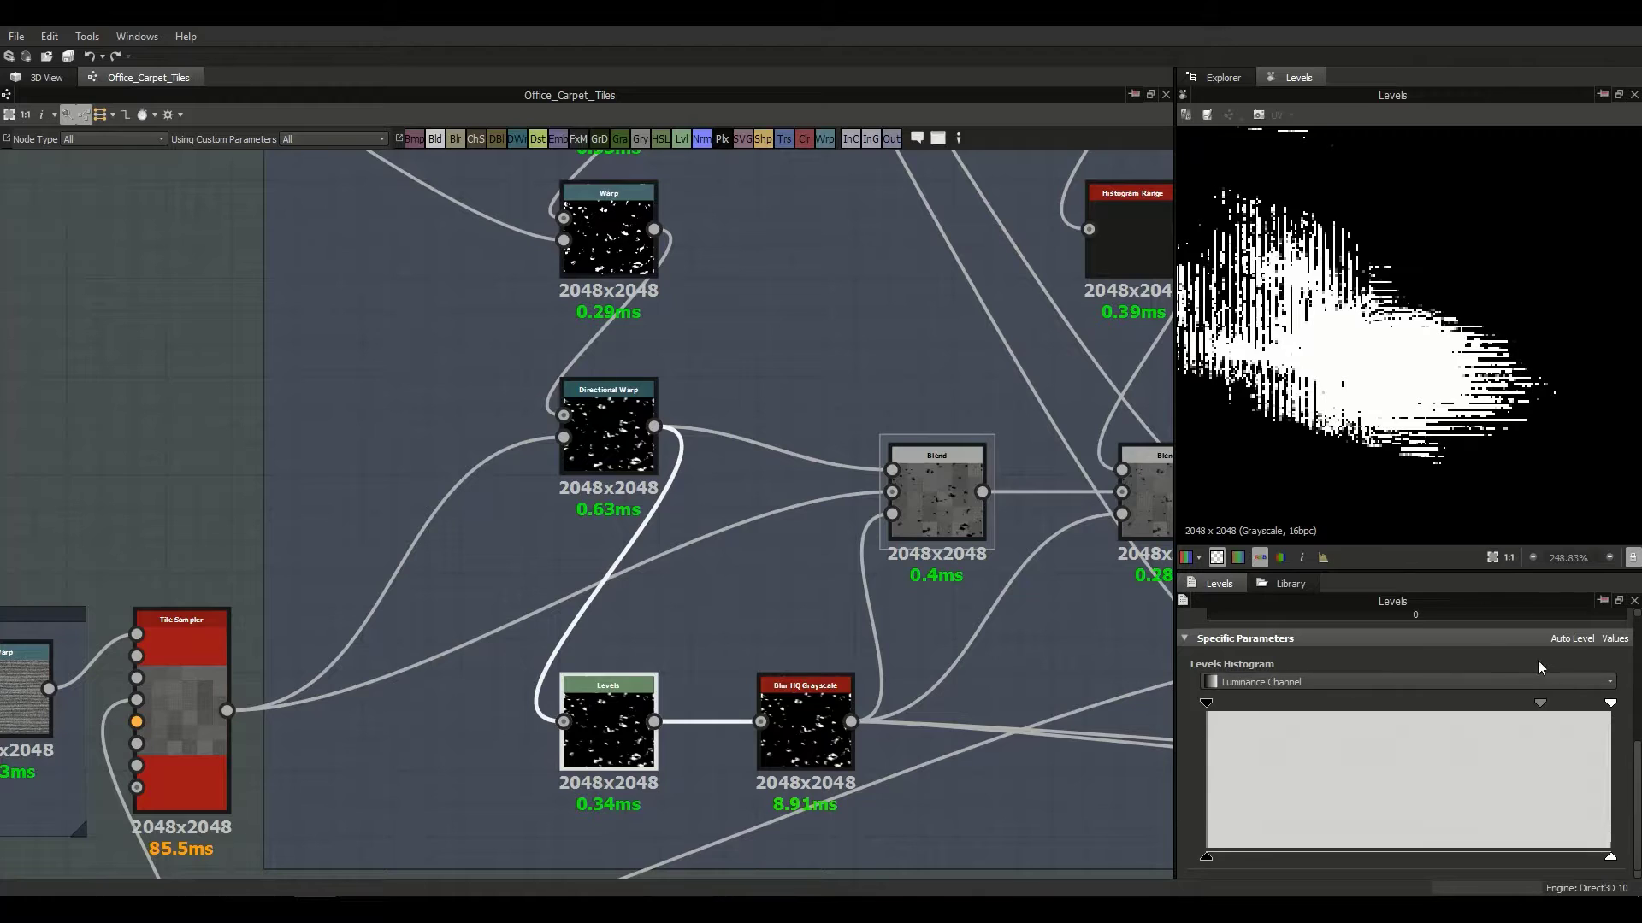
Step: Preview the Blur HQ Grayscale mask and the Subtract Blend it feeds, checking their settings
click(804, 726)
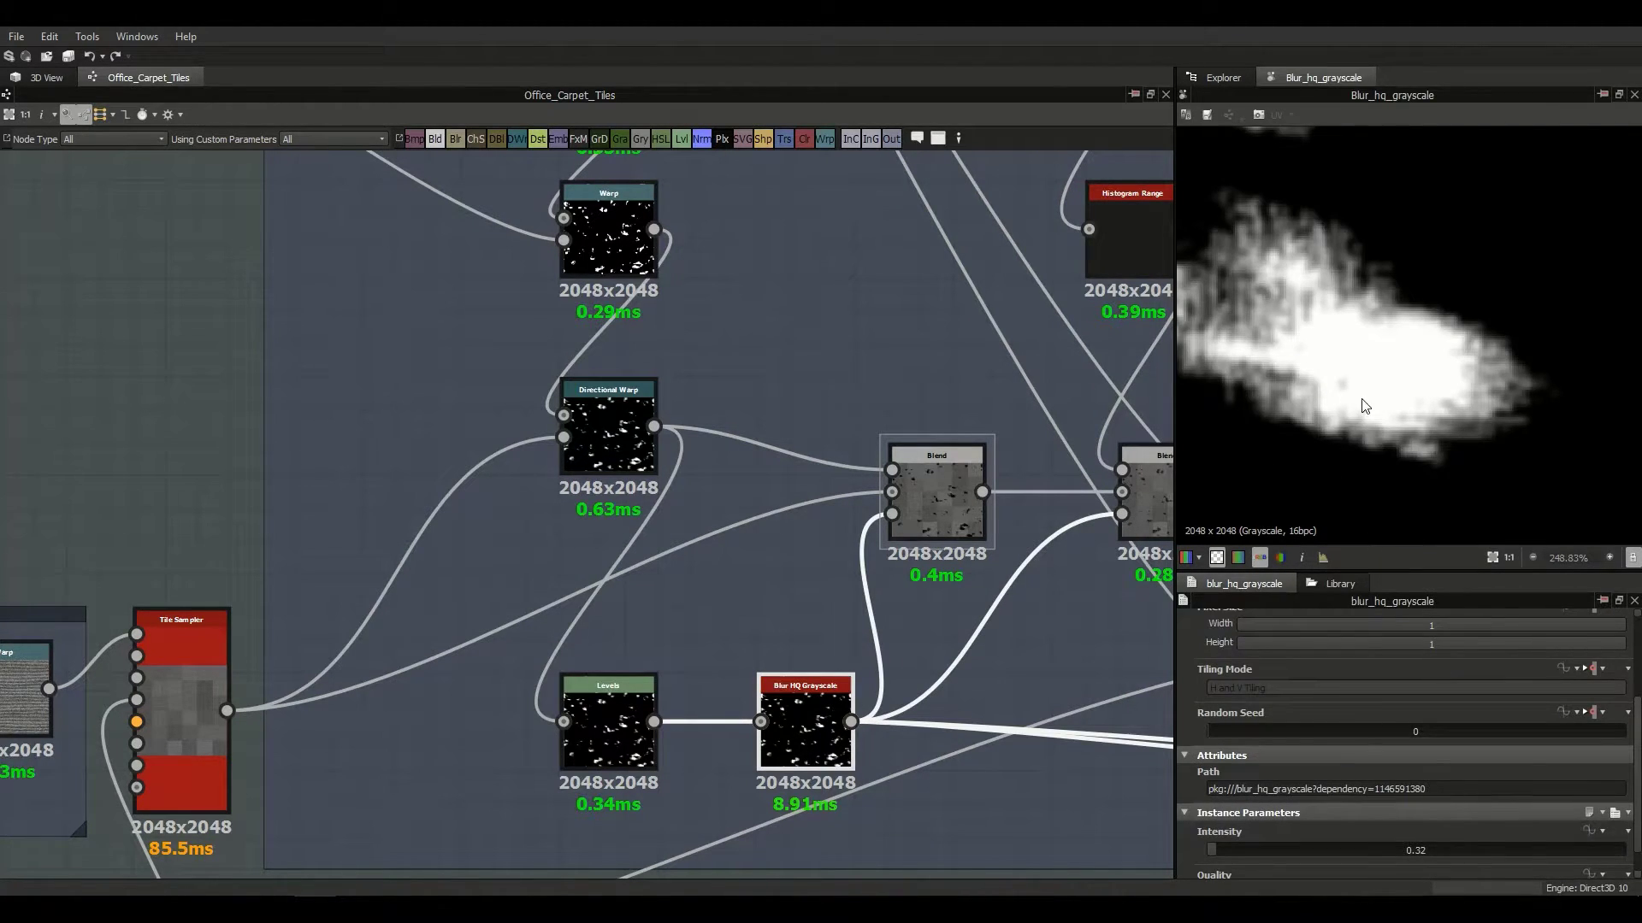
scroll(1368, 689, down, 1)
double_click(935, 520)
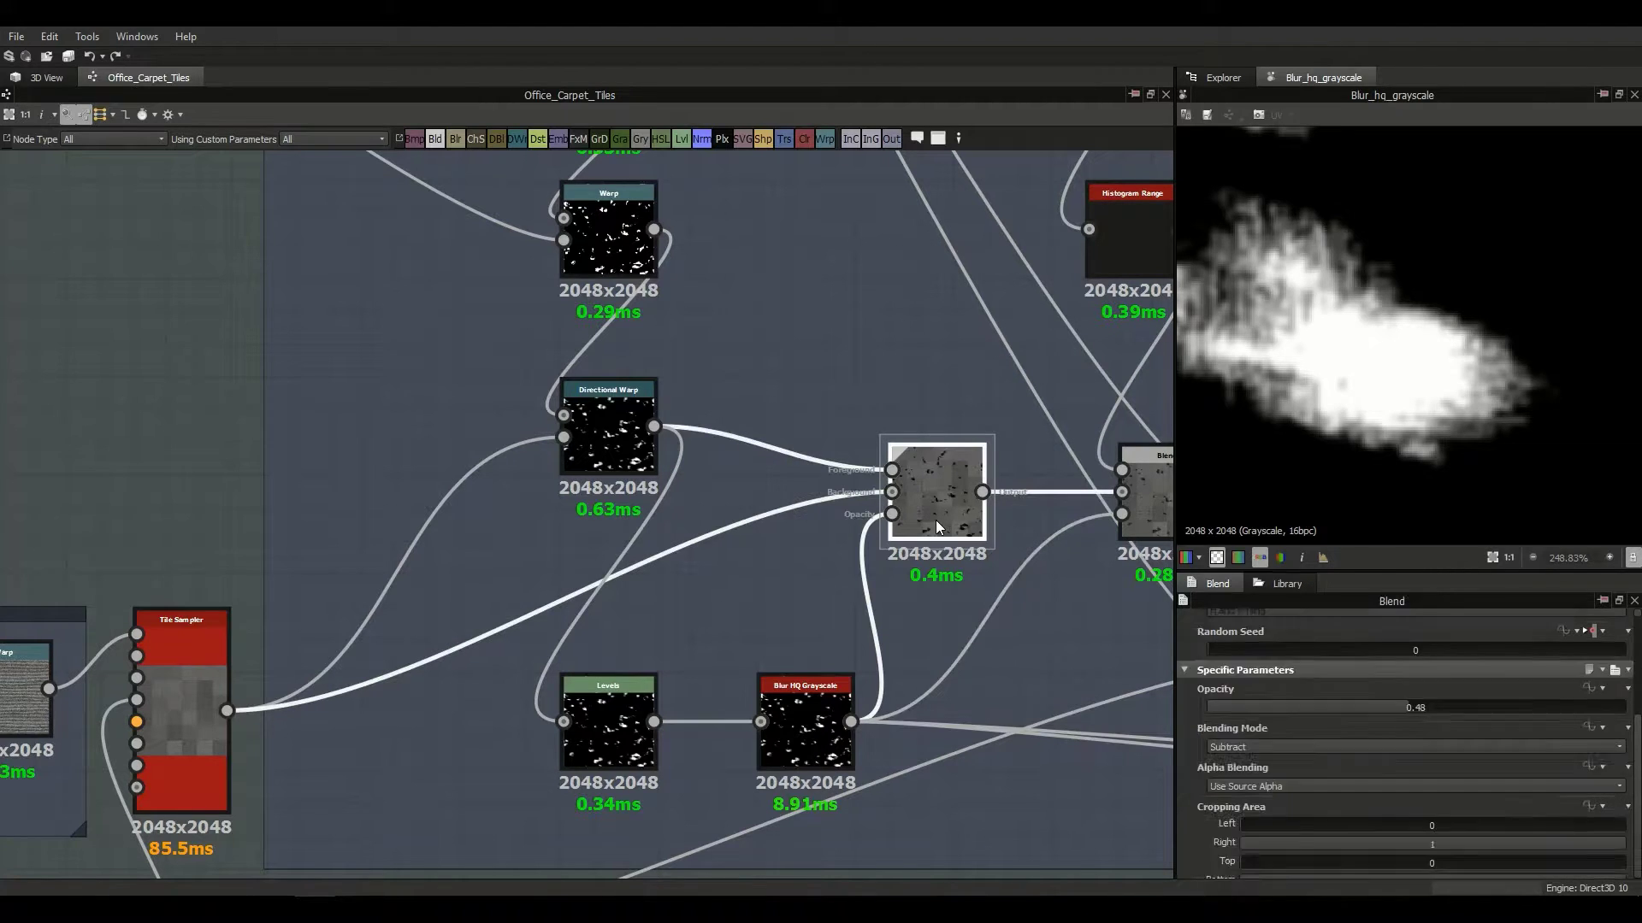
middle_drag(951, 516, 796, 598)
middle_drag(1004, 323, 1000, 487)
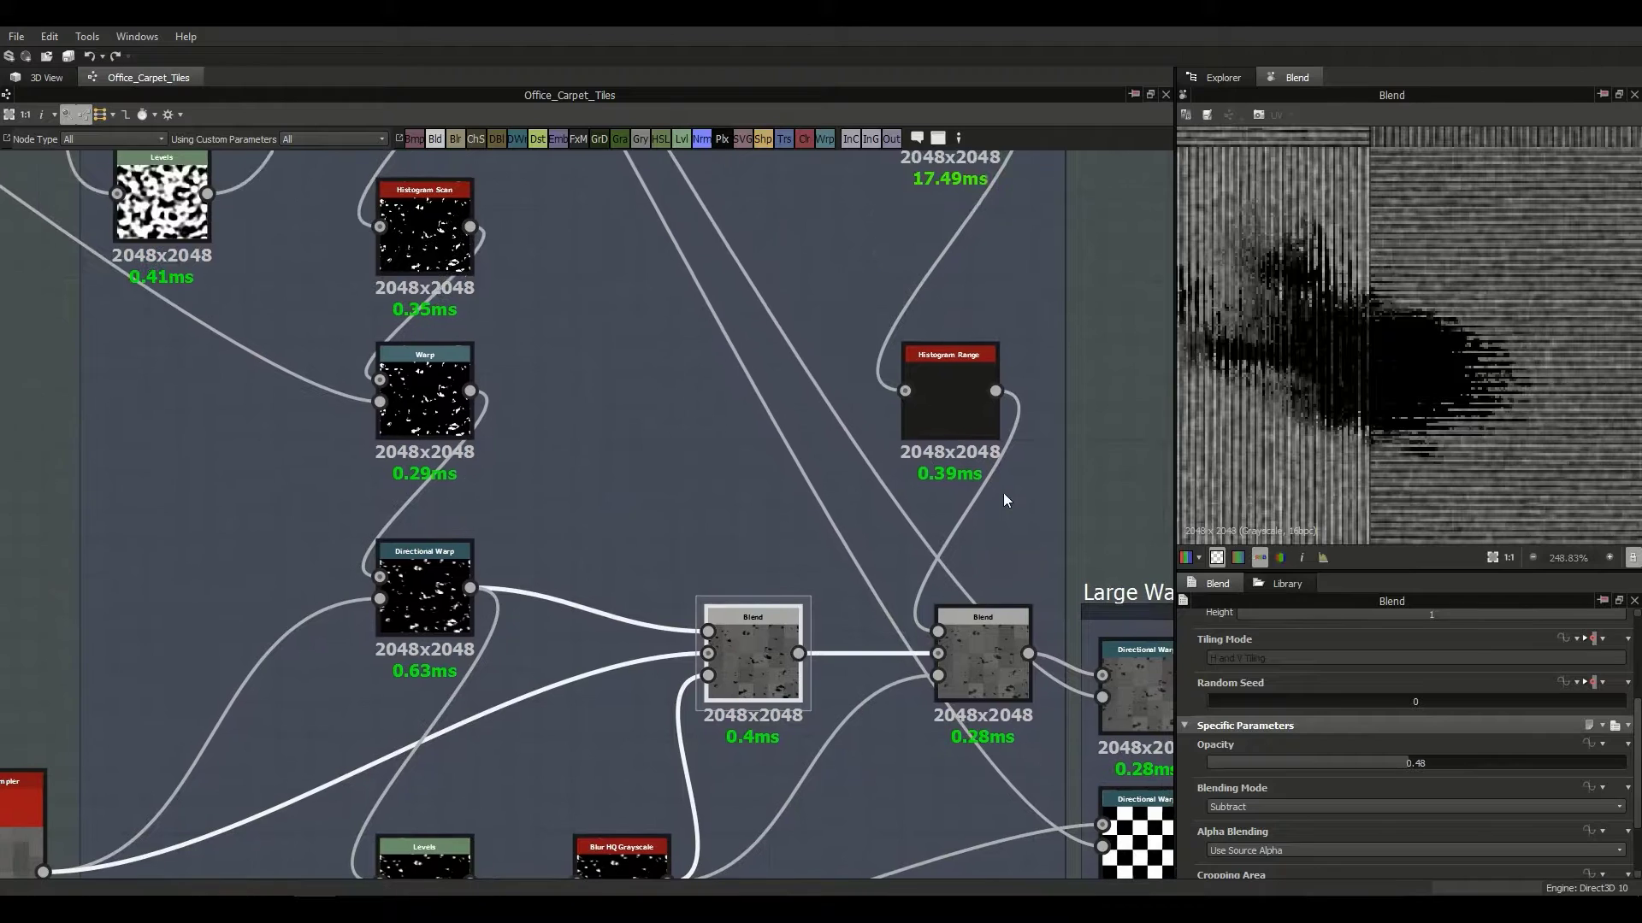
middle_drag(994, 672, 909, 586)
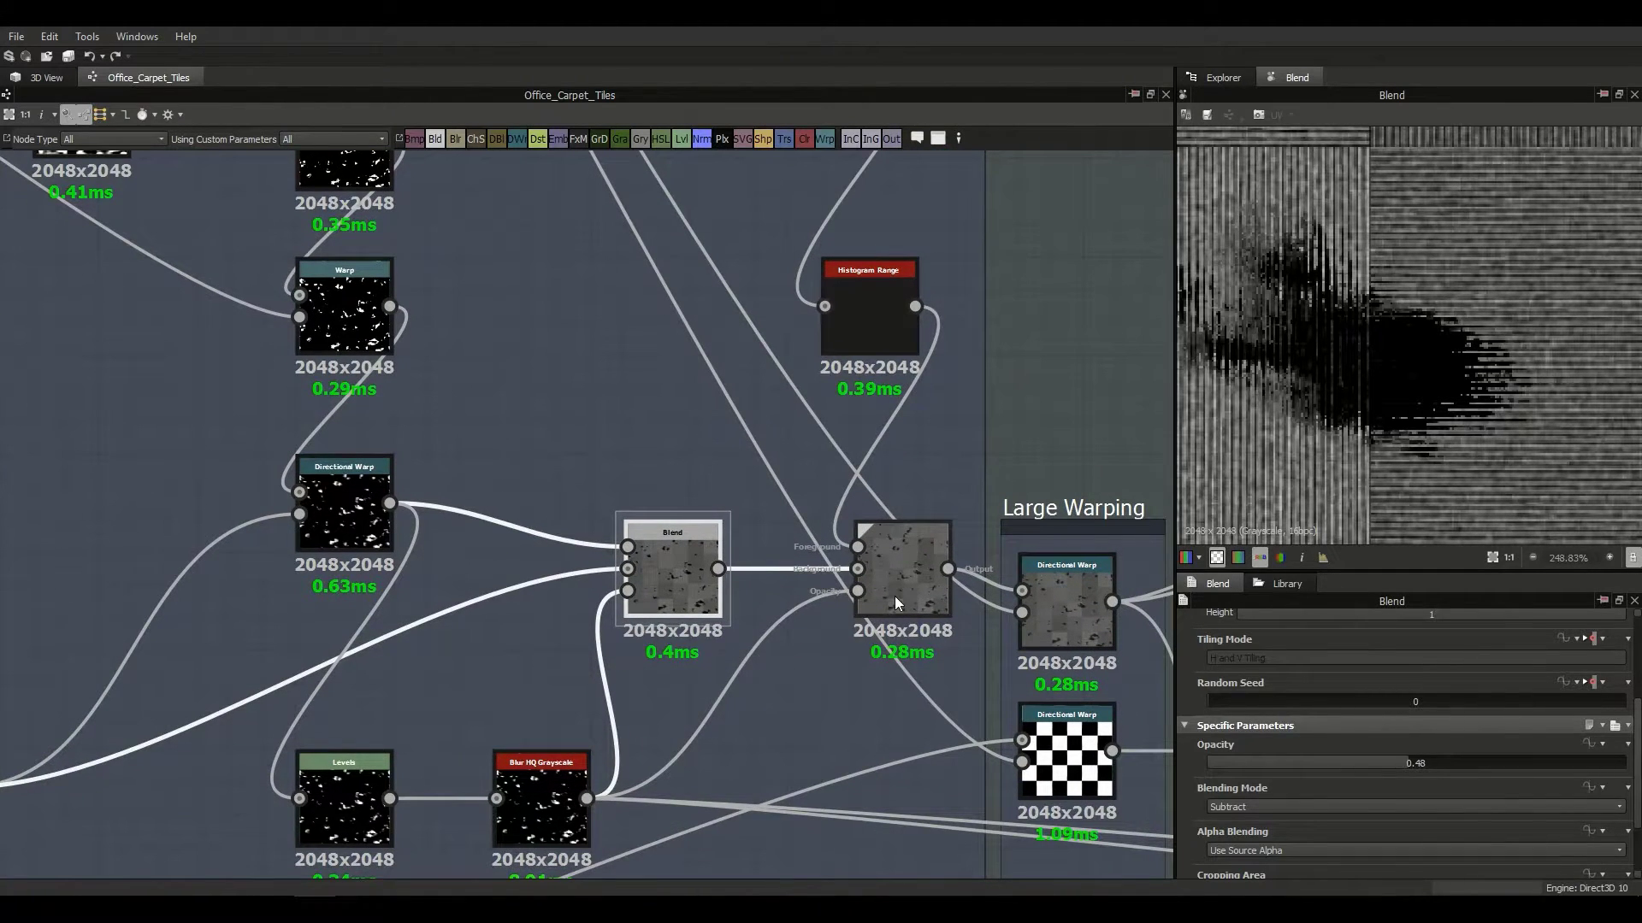
Step: Preview the Max (Lighten) Blend up close and inspect the worn carpet patches in the 3D view from several distances
double_click(899, 590)
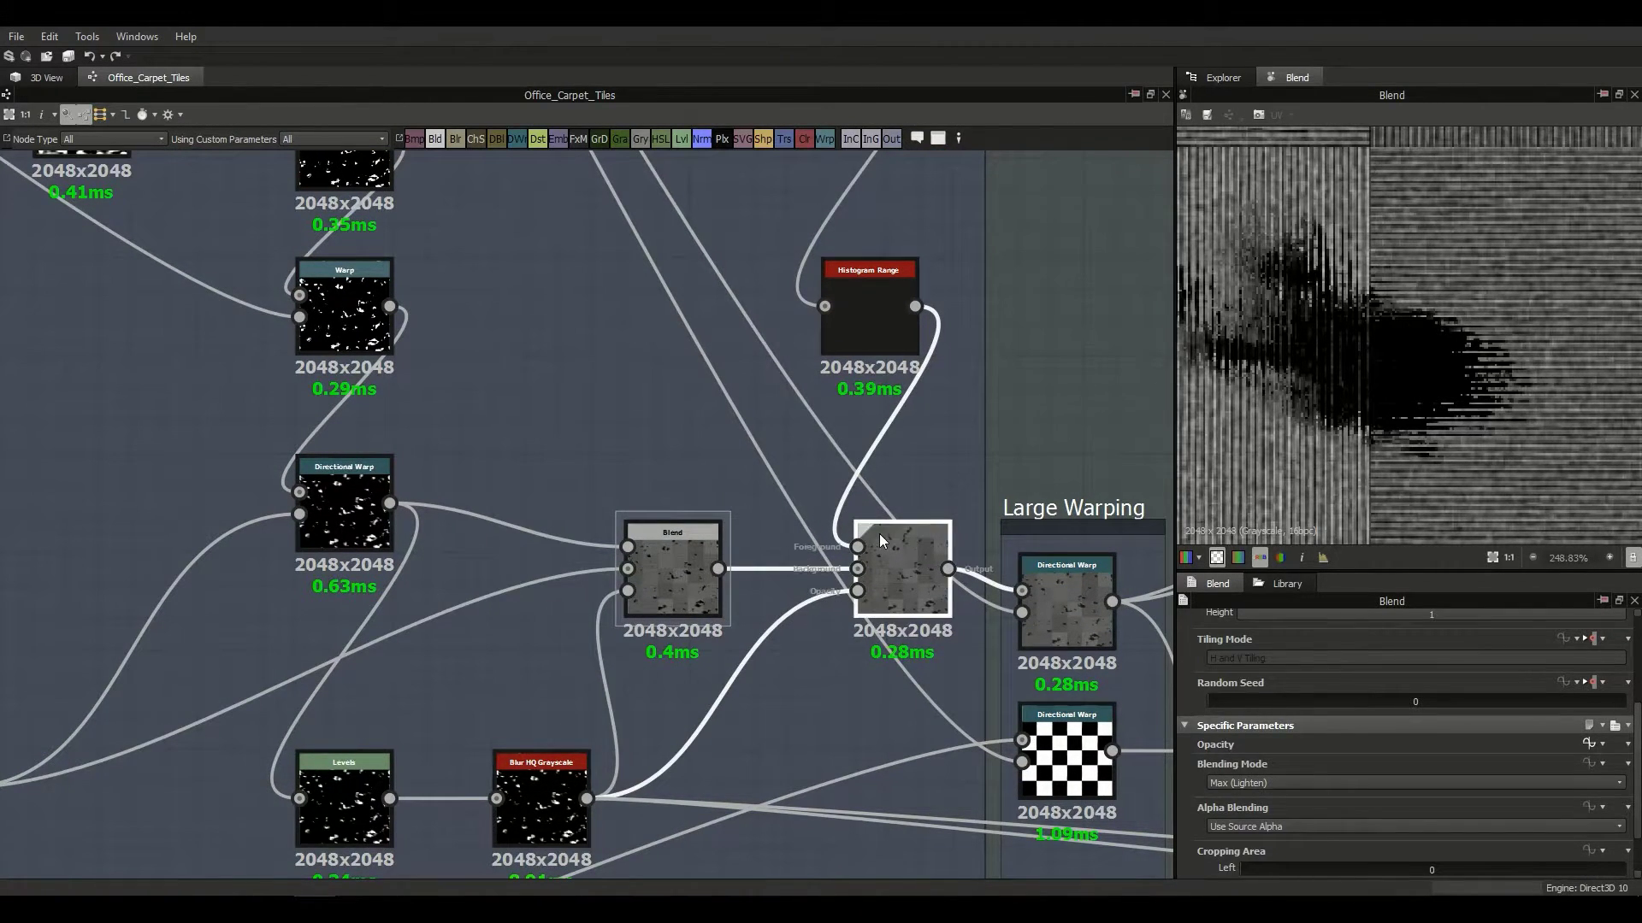
scroll(1383, 361, up, 2)
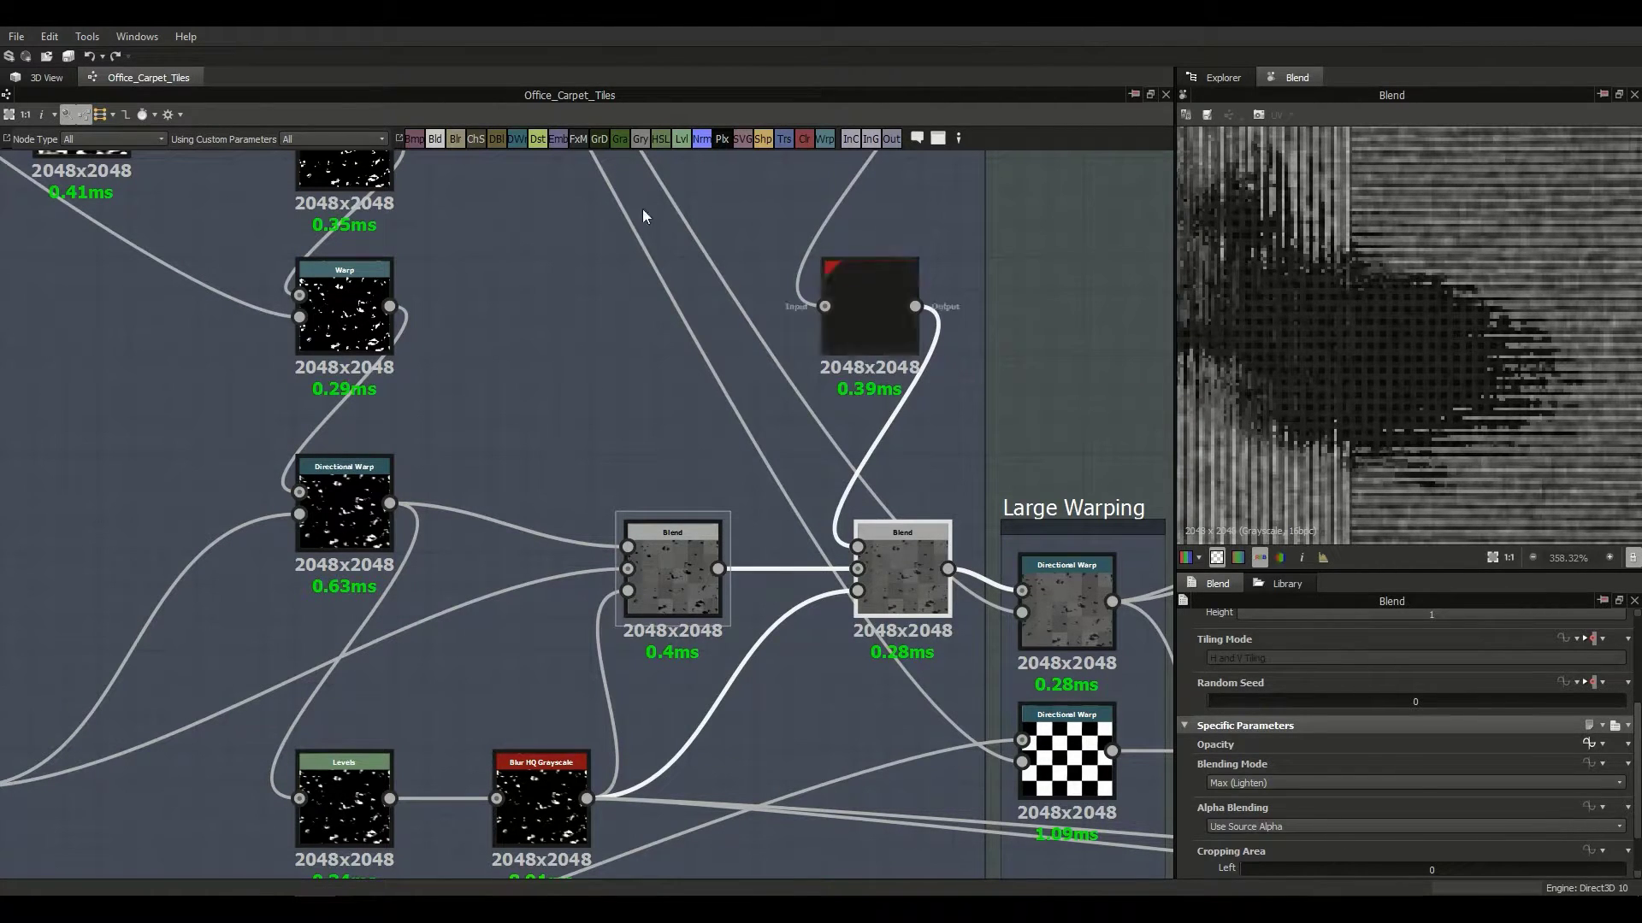
drag(682, 425, 725, 511)
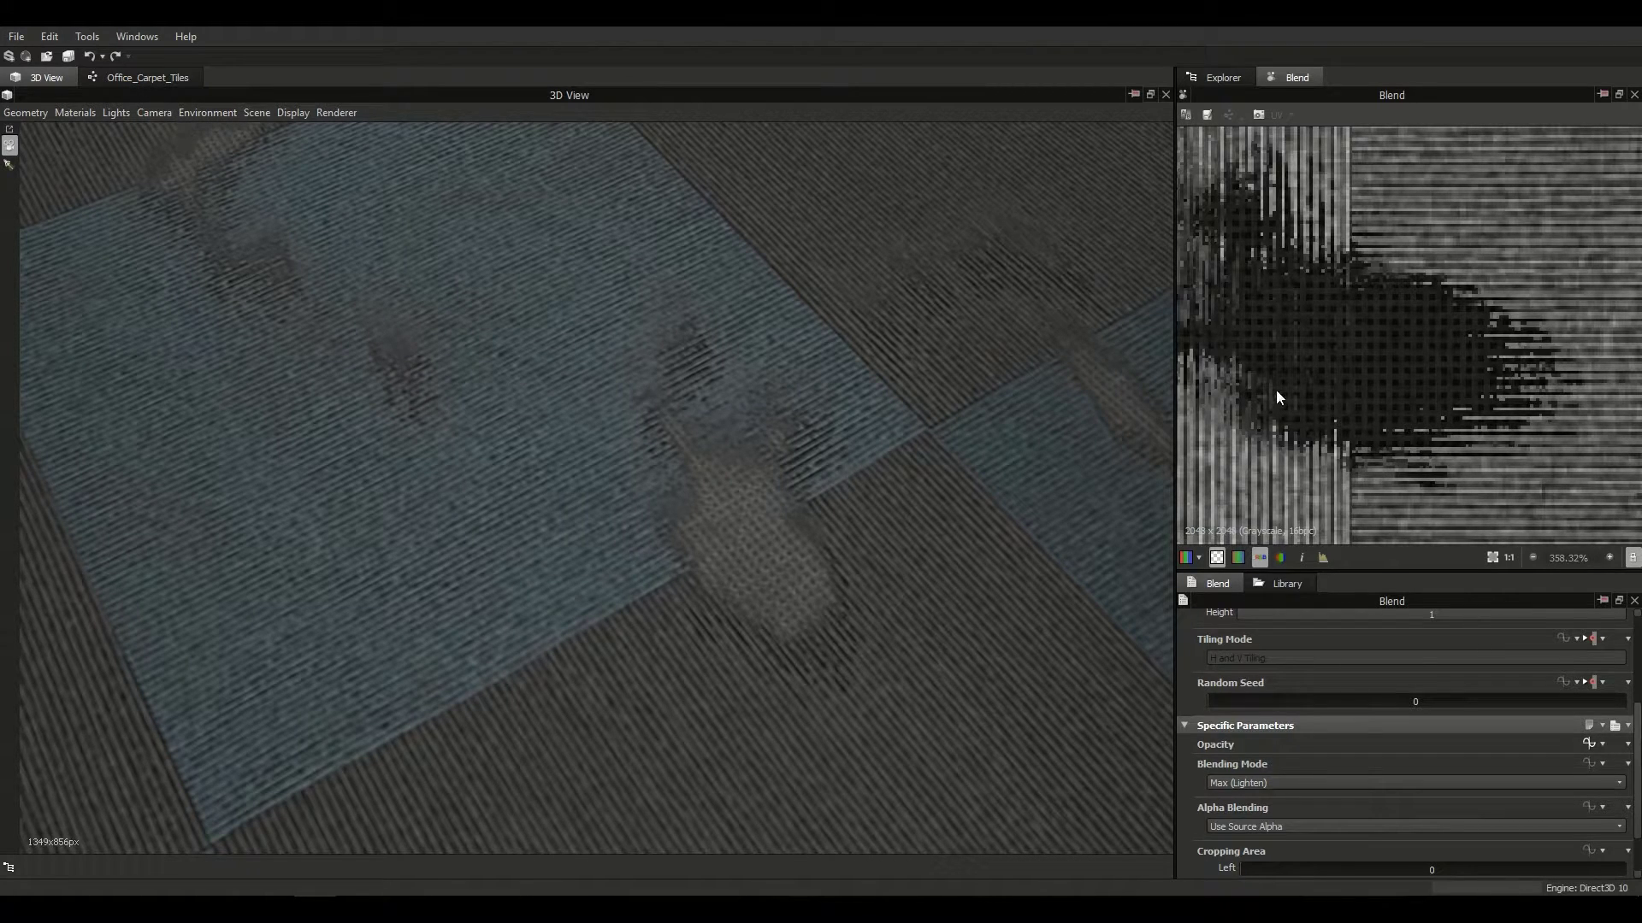
right_drag(843, 598, 864, 498)
drag(864, 498, 844, 501)
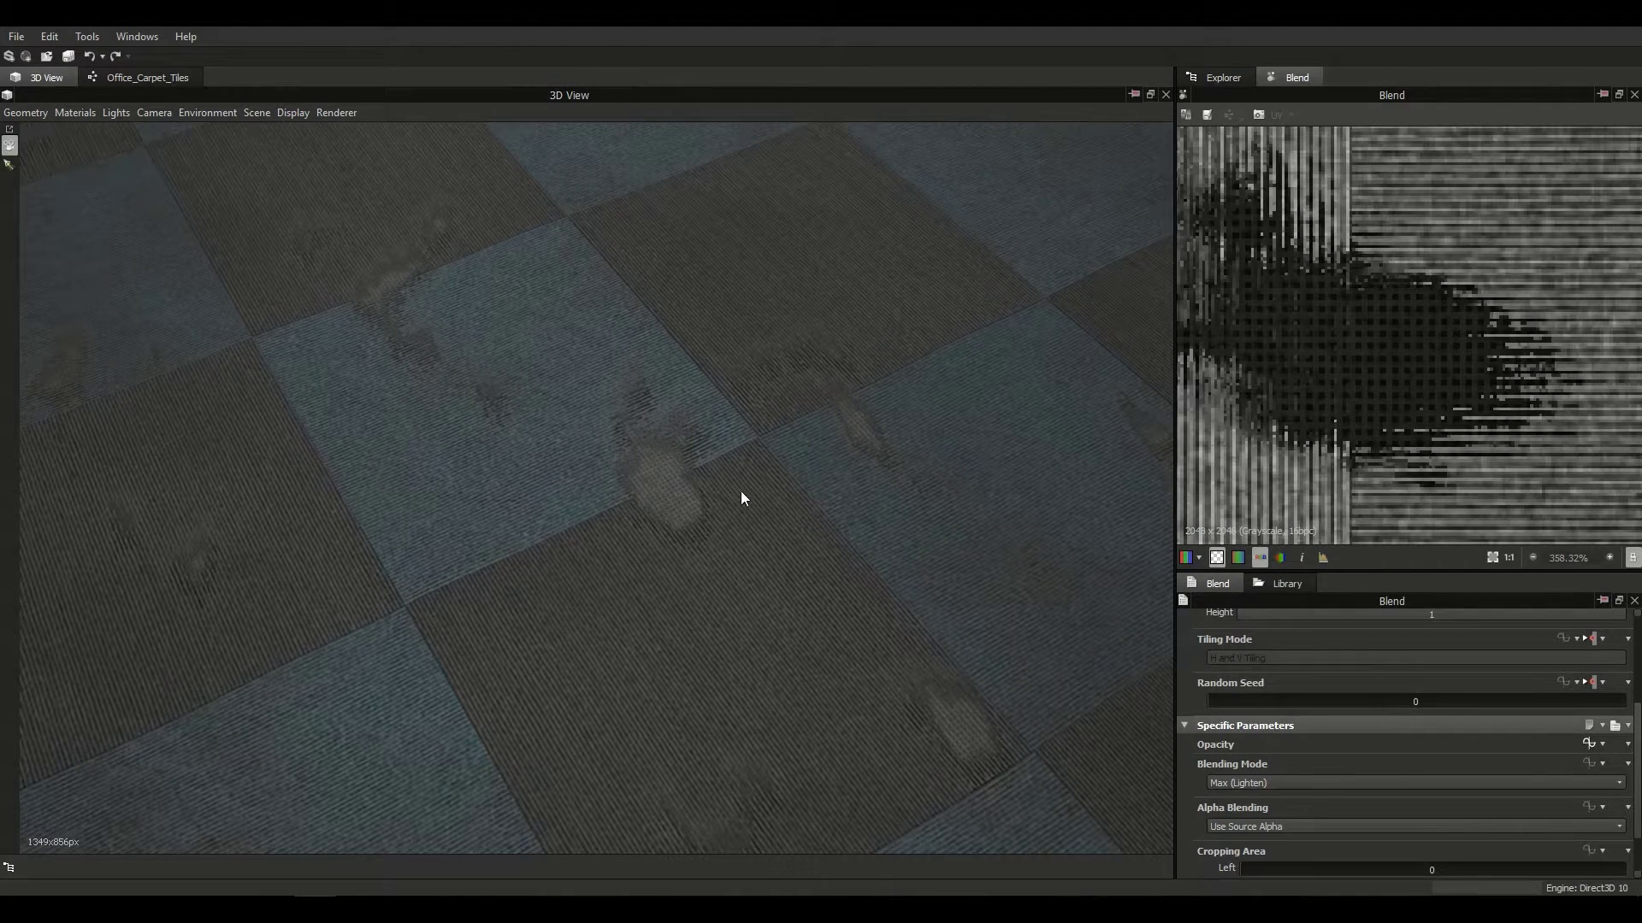
middle_drag(741, 492, 778, 525)
right_drag(779, 524, 581, 548)
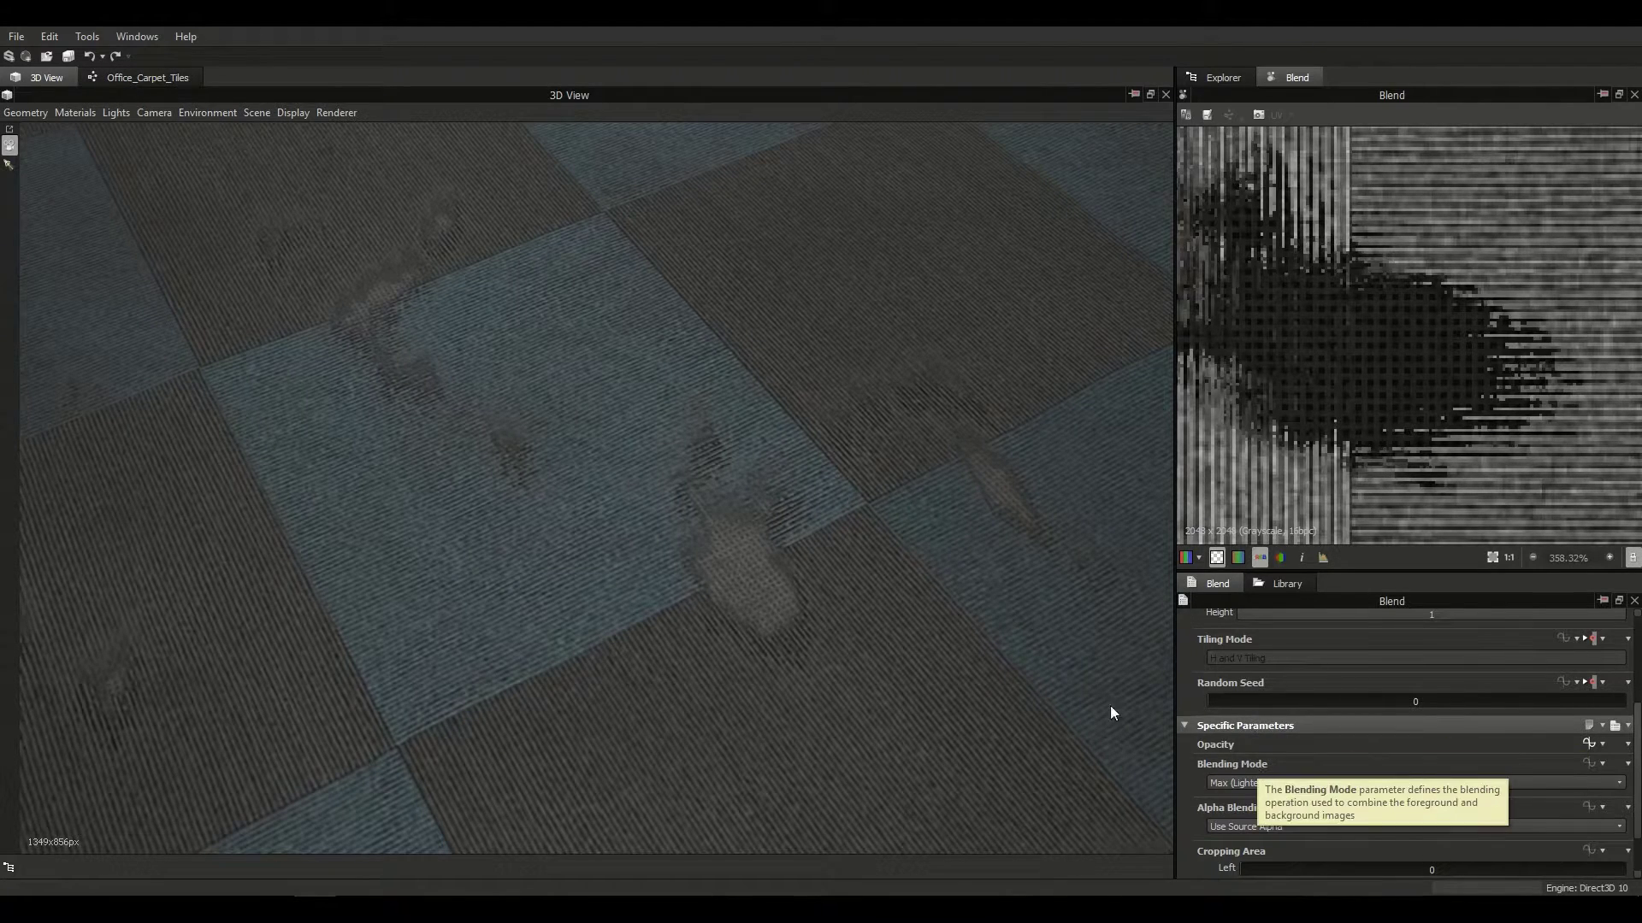
Step: Return to the Office_Carpet_Tiles graph, preview the Weave 3 node in the noise frame and check its Tiling parameter
click(125, 79)
middle_drag(705, 533, 639, 583)
scroll(638, 583, down, 4)
middle_drag(377, 182, 360, 466)
scroll(438, 460, up, 1)
middle_drag(498, 500, 495, 514)
scroll(513, 504, up, 3)
click(693, 402)
scroll(1273, 665, down, 1)
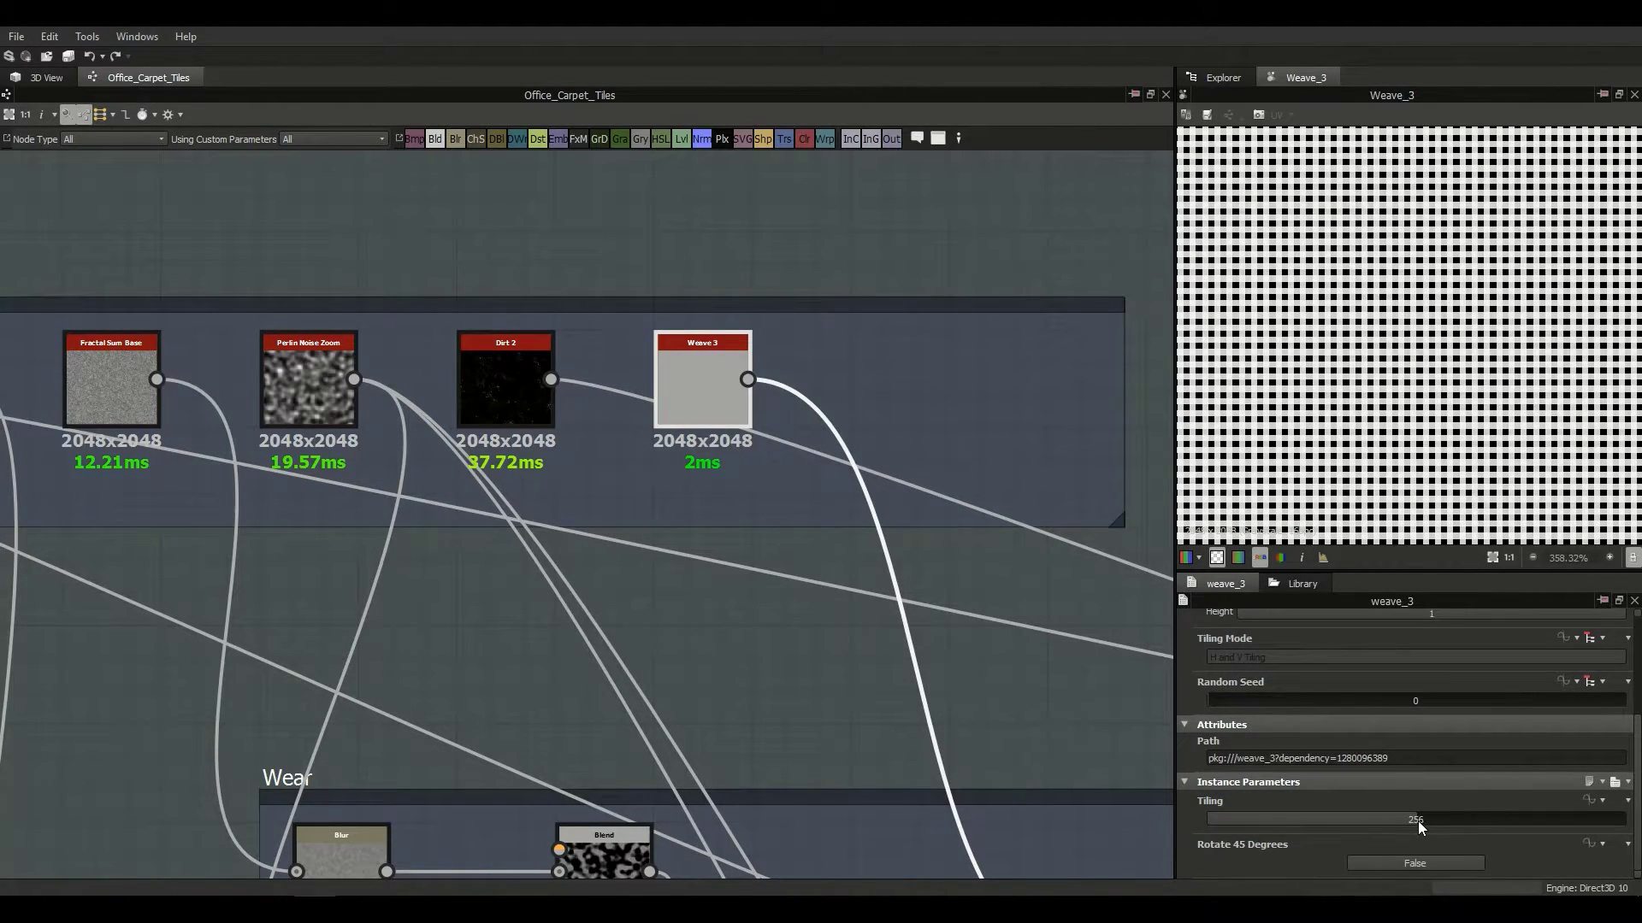
scroll(1436, 406, down, 10)
scroll(1400, 393, up, 10)
Step: Follow the Weave 3 connection to the Slope Blur Grayscale node and preview the Clouds 3 noise driving its slope
middle_drag(539, 556, 922, 554)
scroll(477, 575, down, 3)
scroll(883, 737, up, 6)
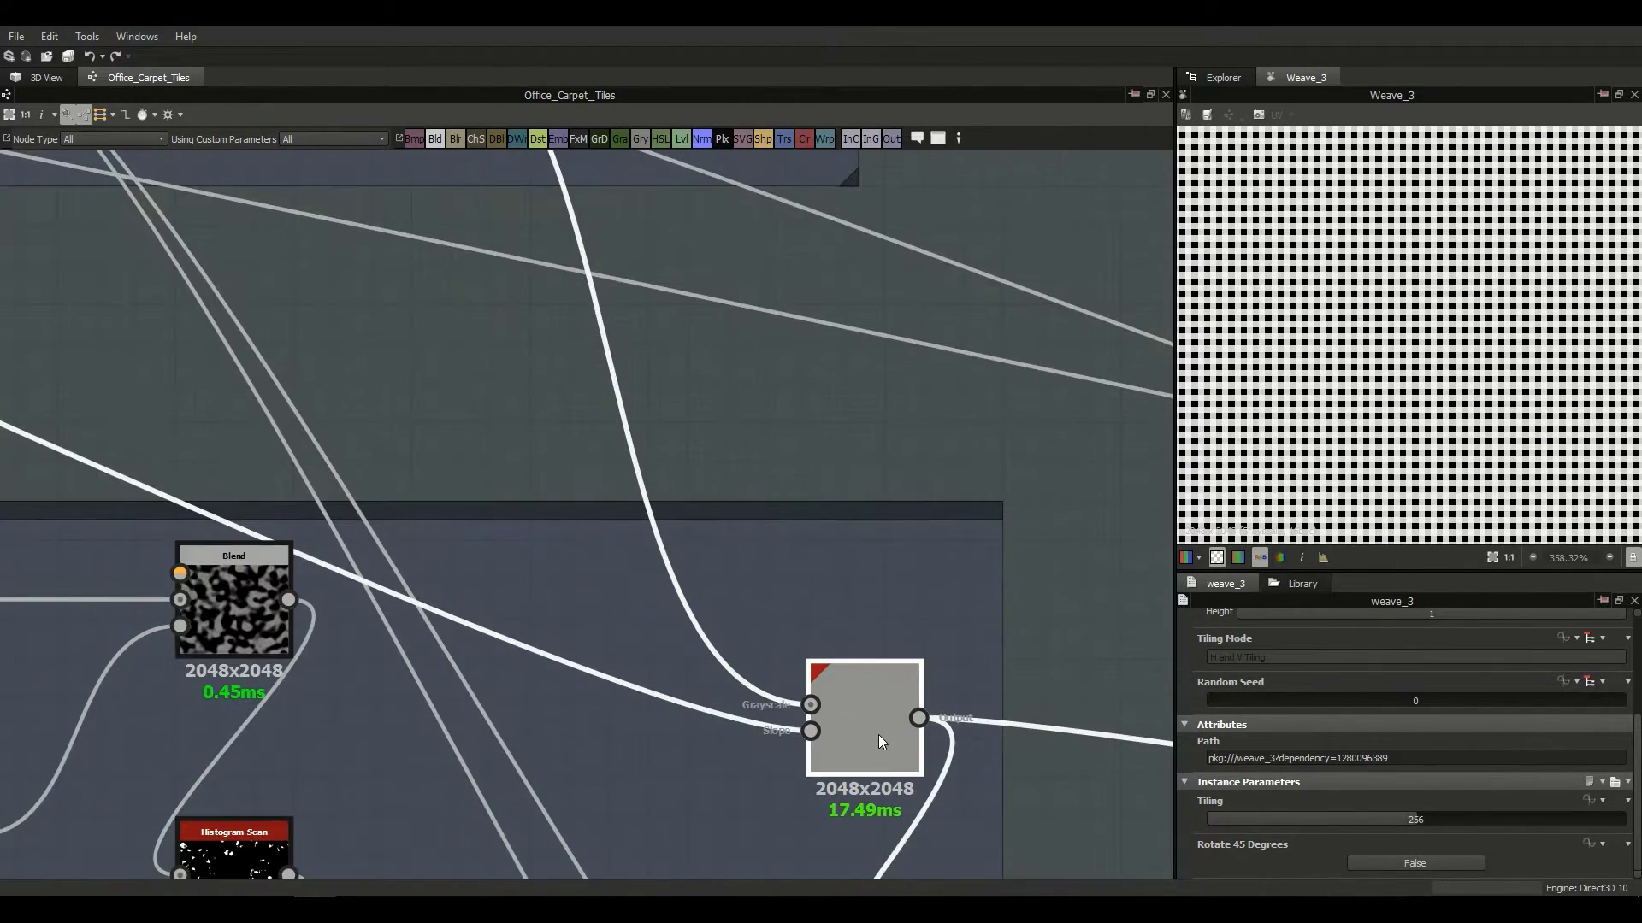
click(881, 741)
double_click(861, 721)
scroll(854, 701, down, 3)
scroll(352, 487, up, 3)
double_click(373, 428)
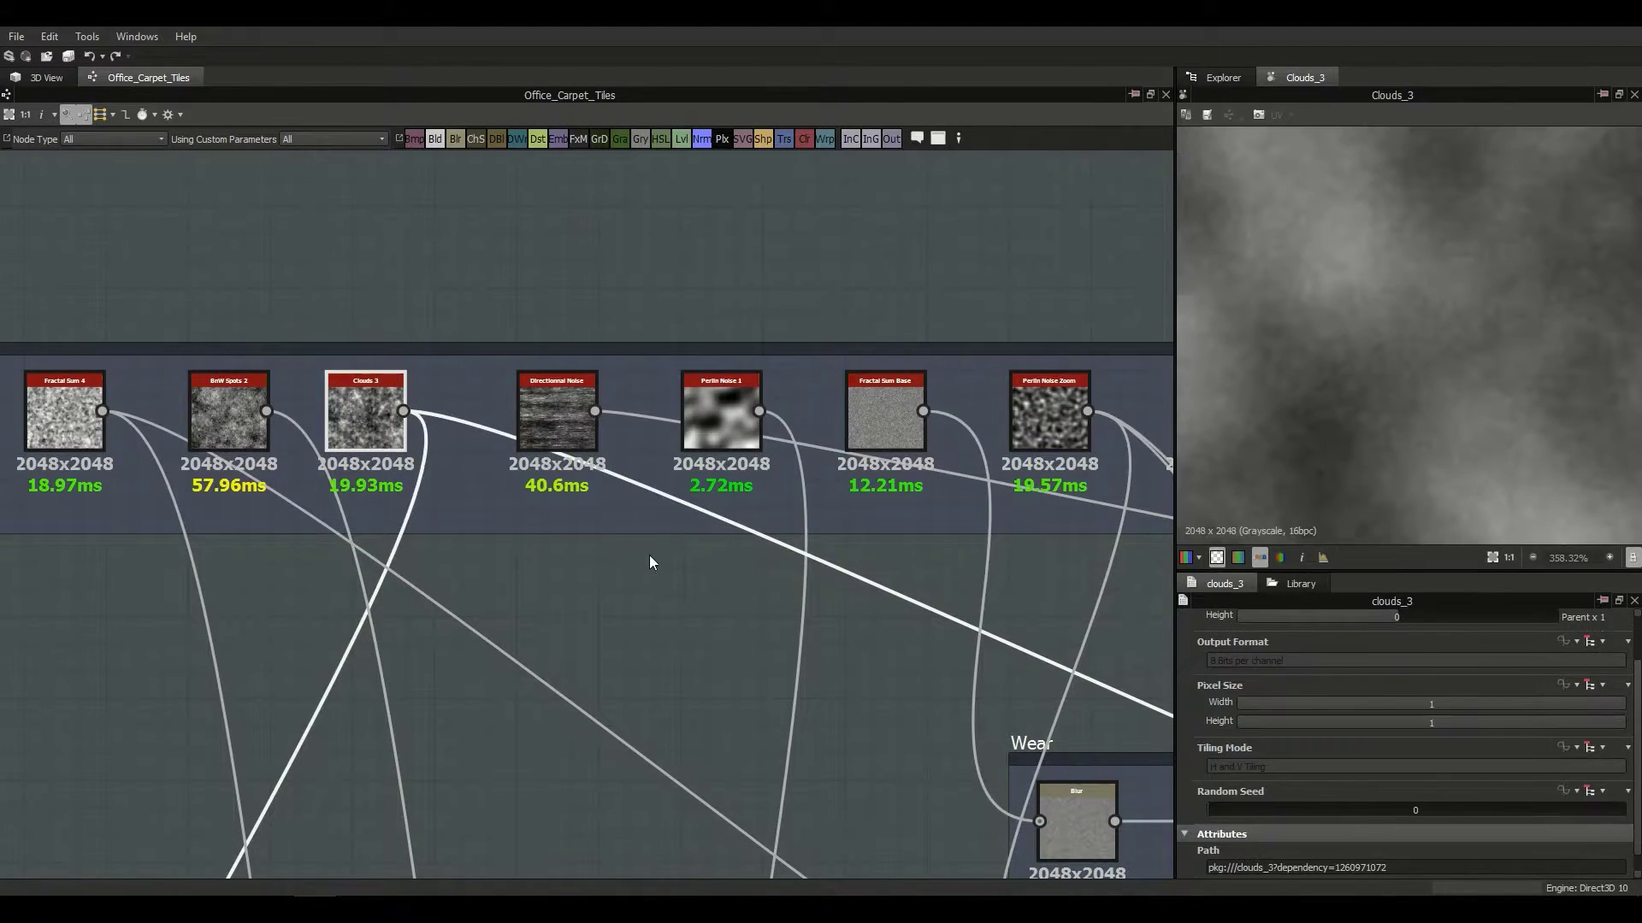
Step: Preview the Slope Blur Grayscale node in the Wear frame and examine its Samples, Intensity and Mode settings
middle_drag(645, 547, 128, 359)
scroll(684, 376, down, 2)
scroll(1254, 767, down, 1)
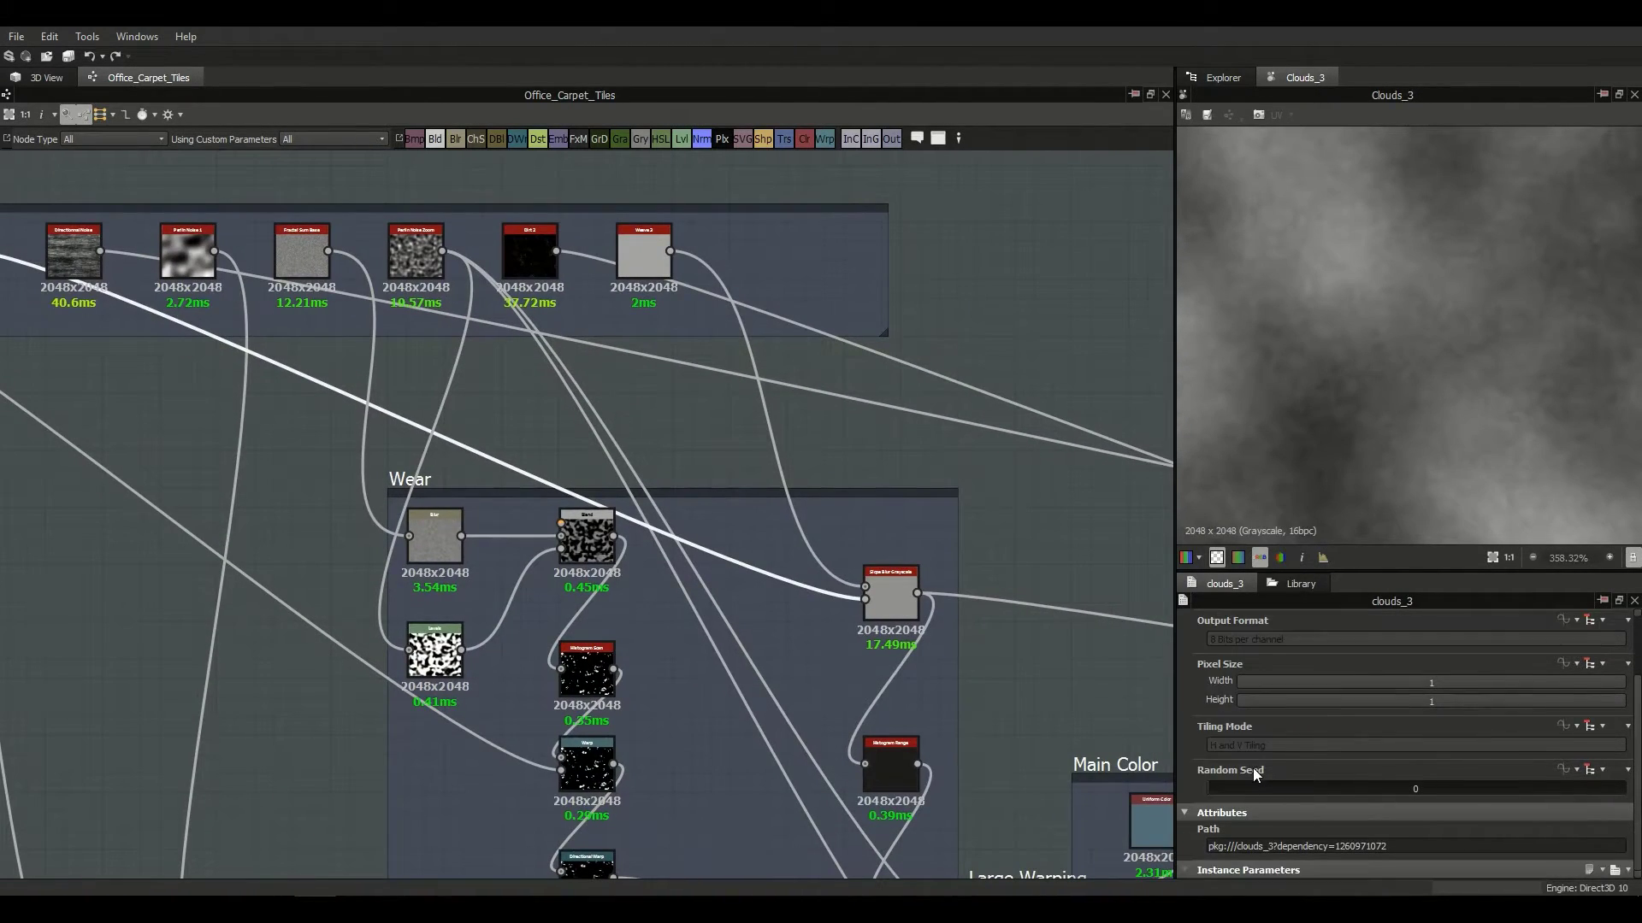
double_click(896, 600)
scroll(1308, 735, down, 3)
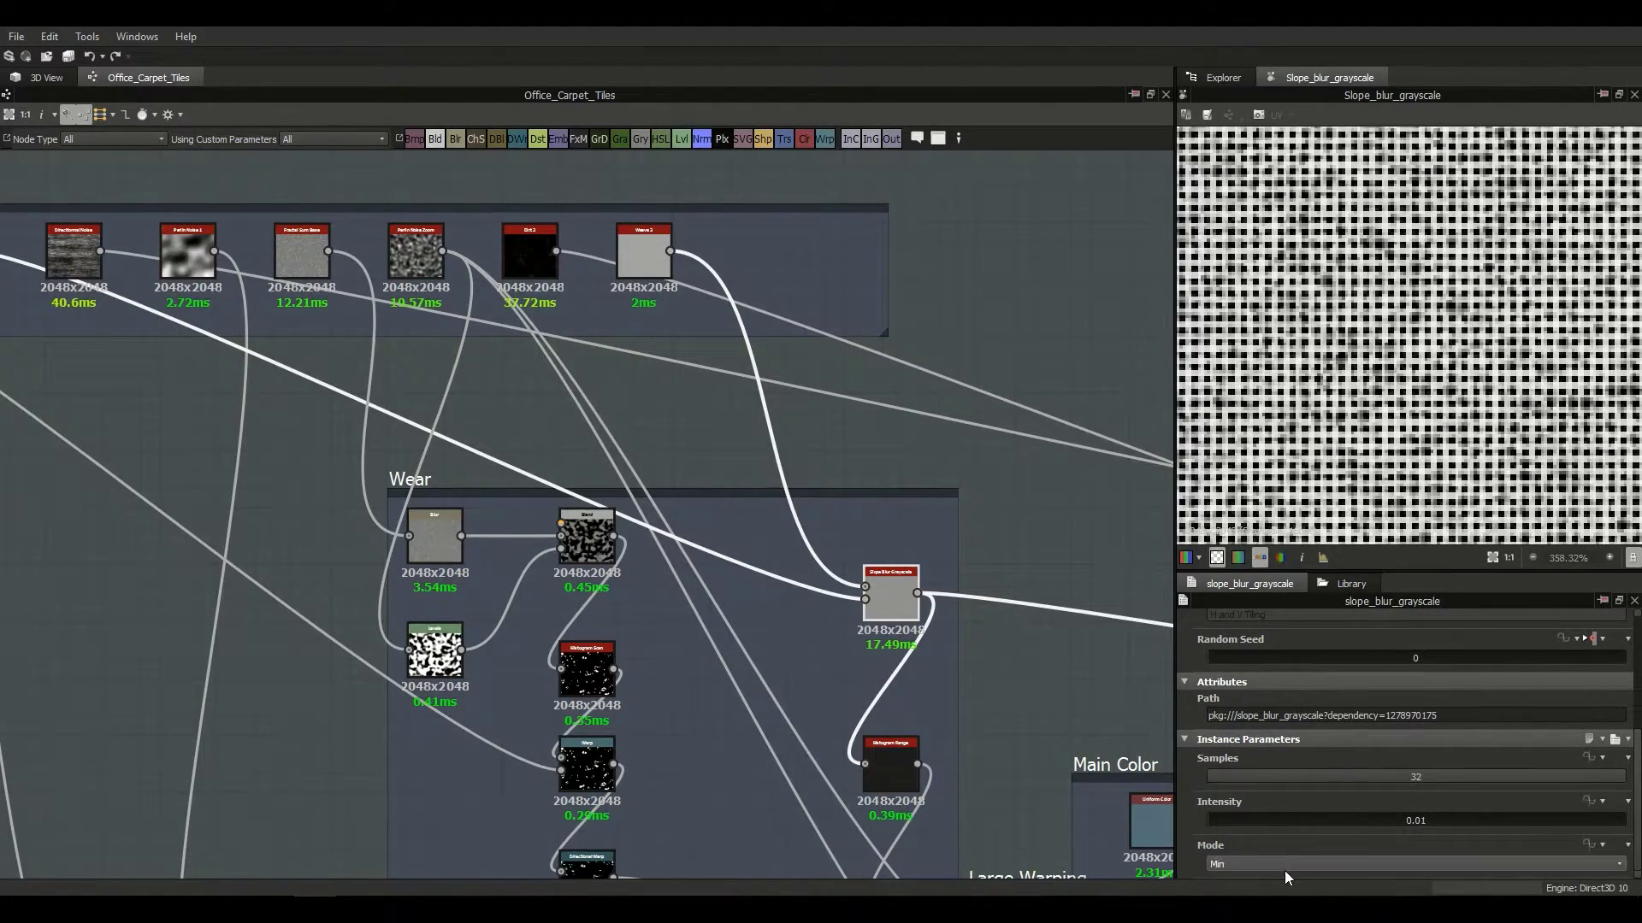
scroll(895, 646, up, 2)
scroll(881, 582, up, 1)
Step: Preview the Histogram Range node below the Slope Blur Grayscale and check its Range and Position
middle_drag(880, 582, 823, 346)
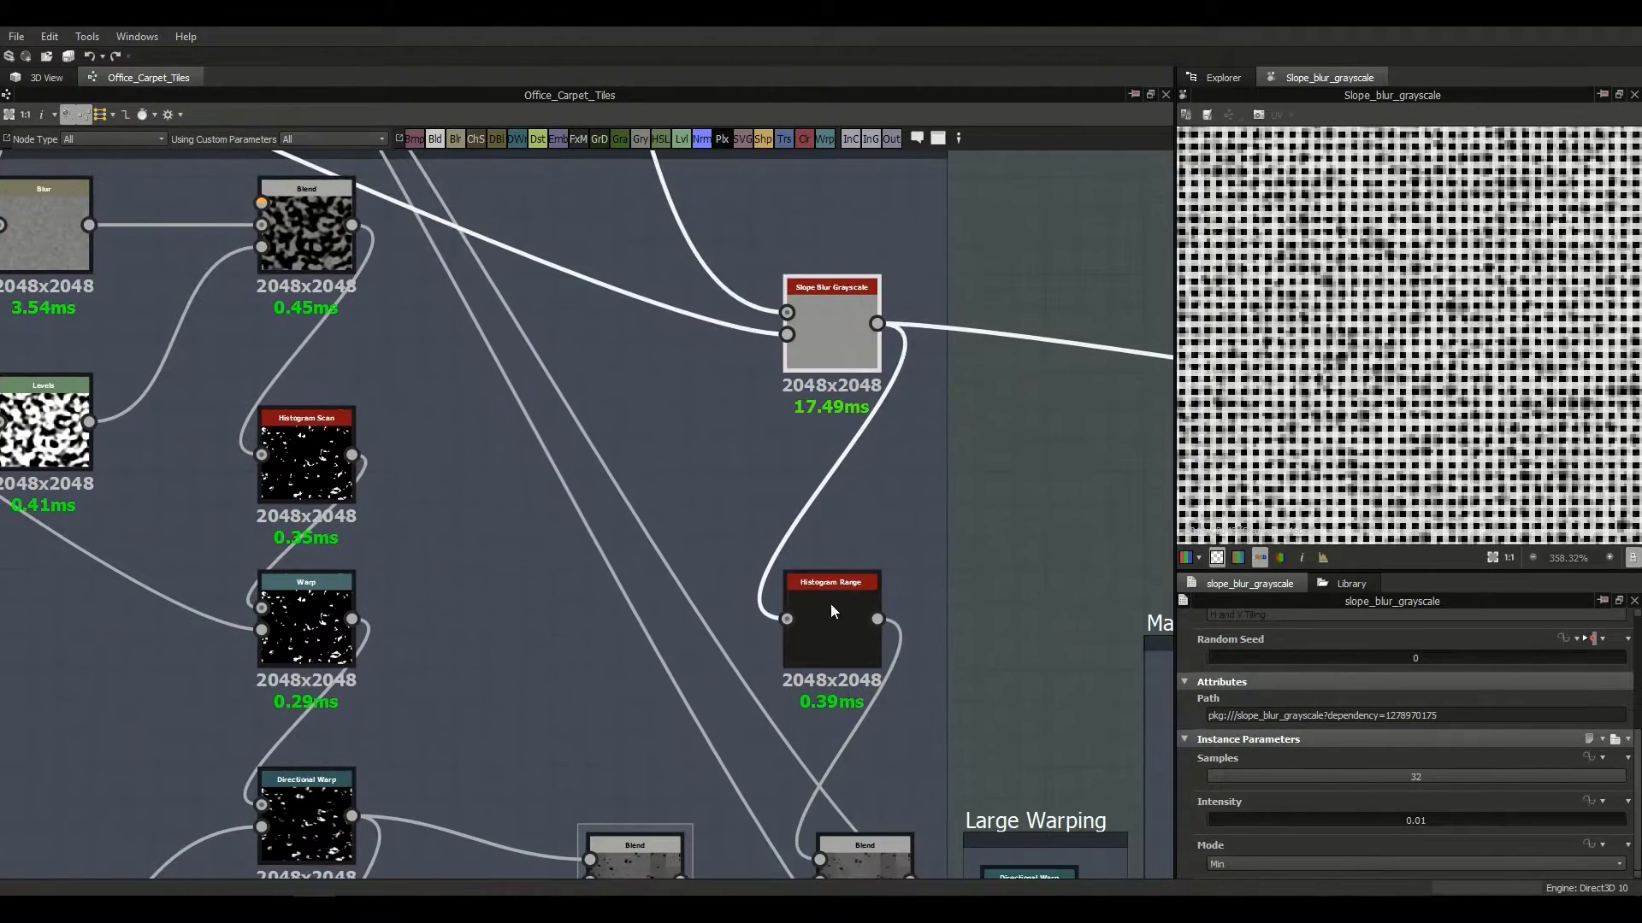
click(840, 611)
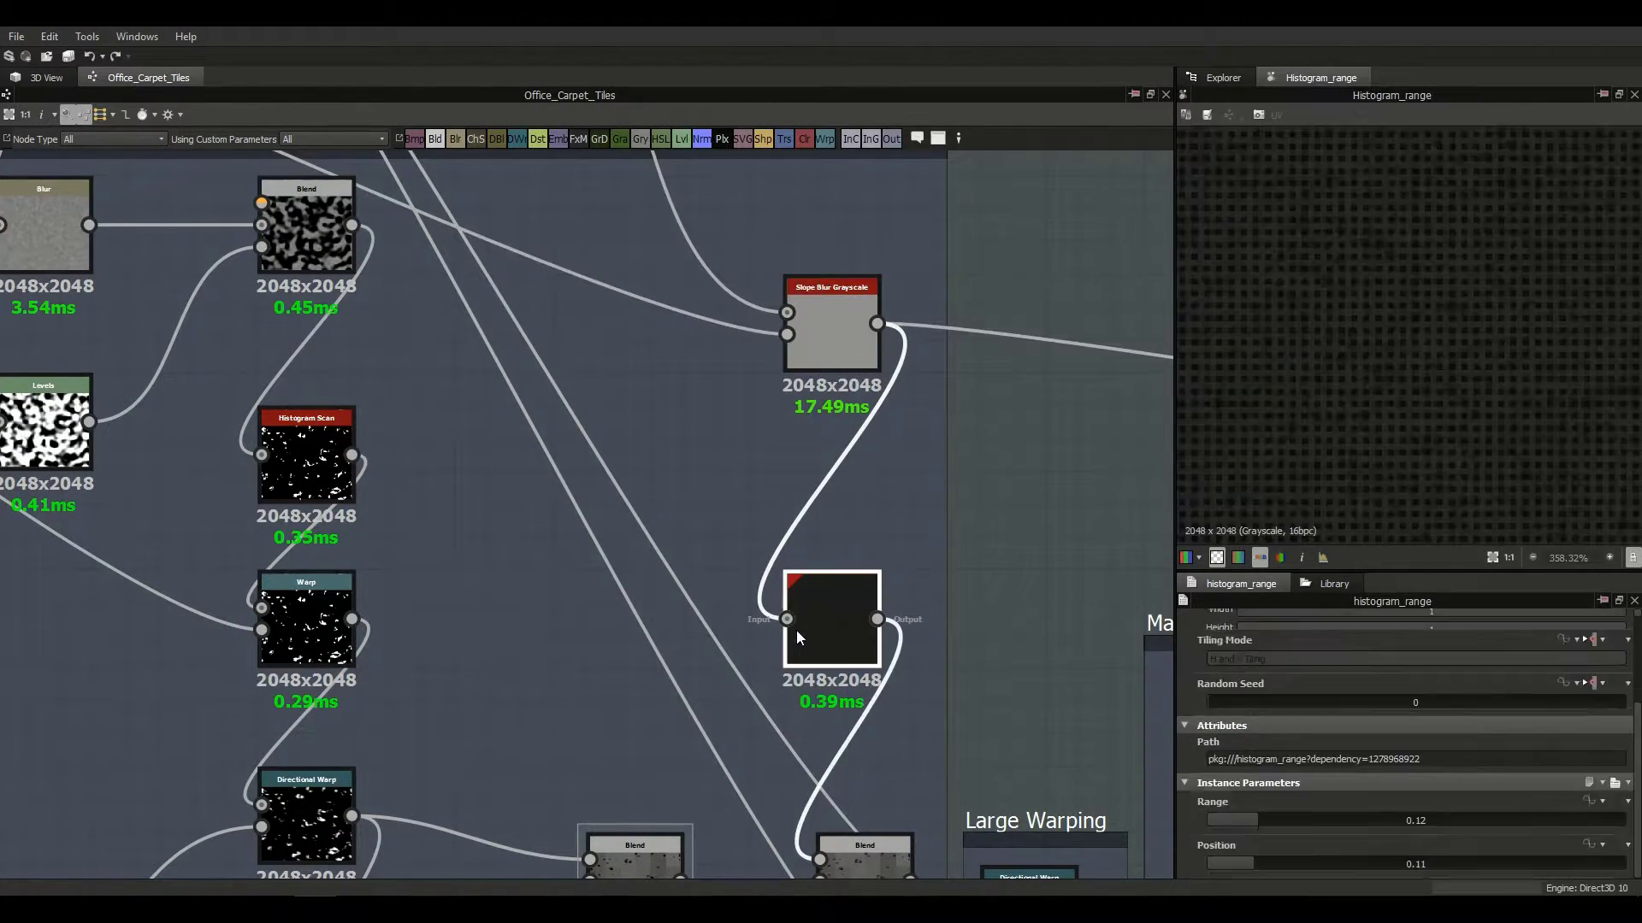
scroll(1360, 727, down, 1)
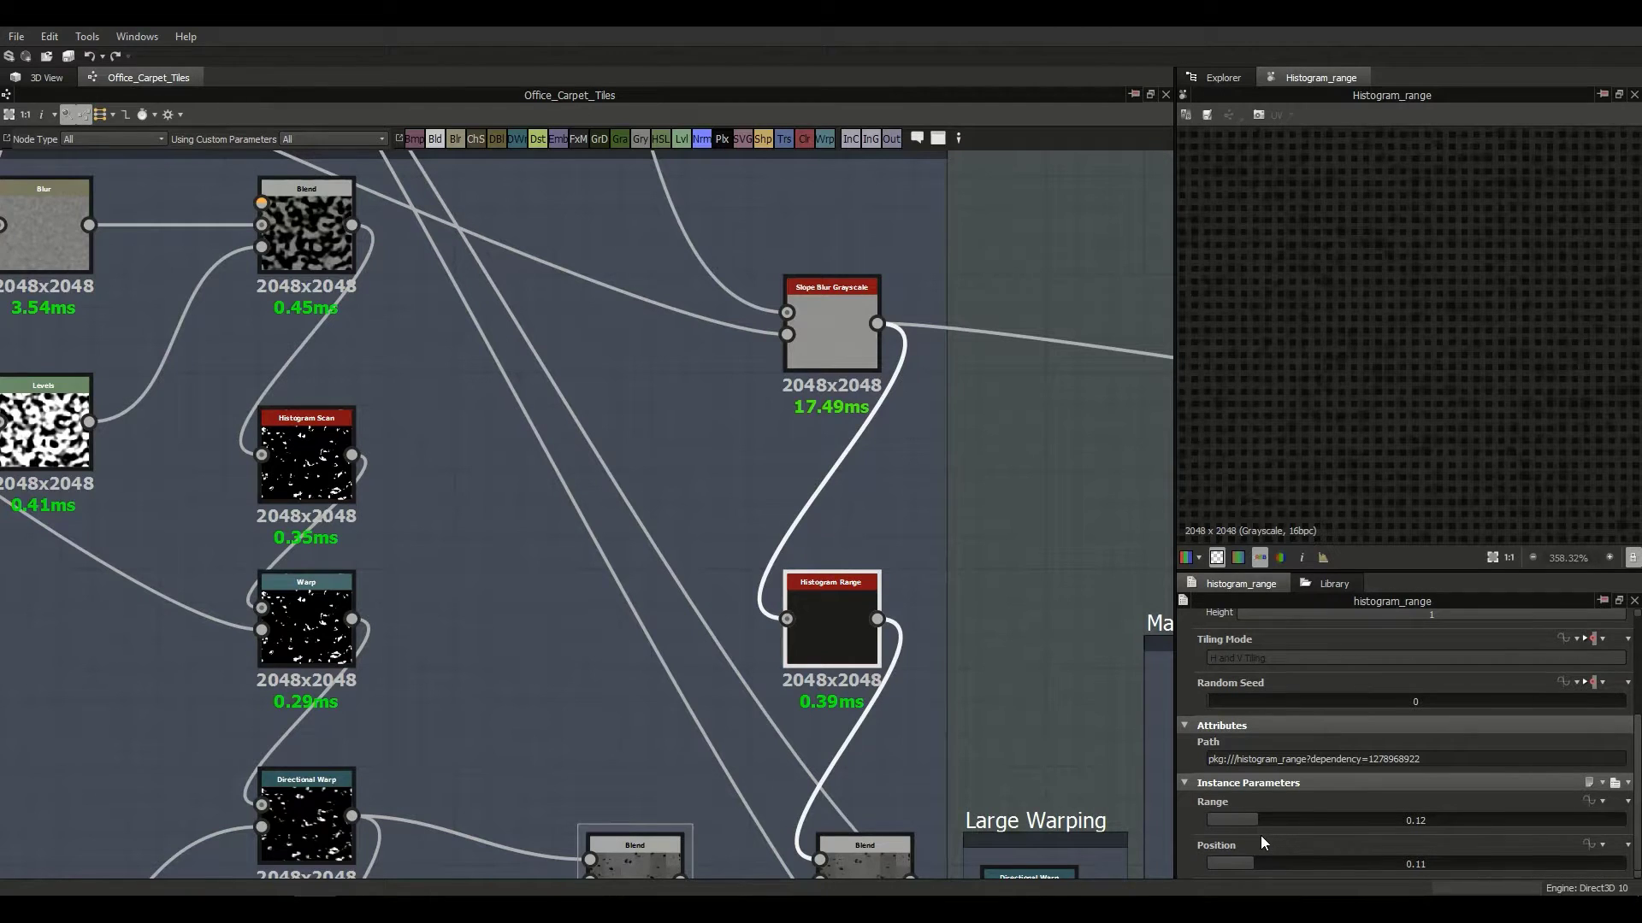
Step: Preview the Max (Lighten) Blend fed by the Histogram Range and compare it with the preceding Subtract Blend
middle_drag(840, 785, 834, 718)
middle_drag(891, 803, 860, 674)
click(843, 679)
scroll(1367, 423, up, 2)
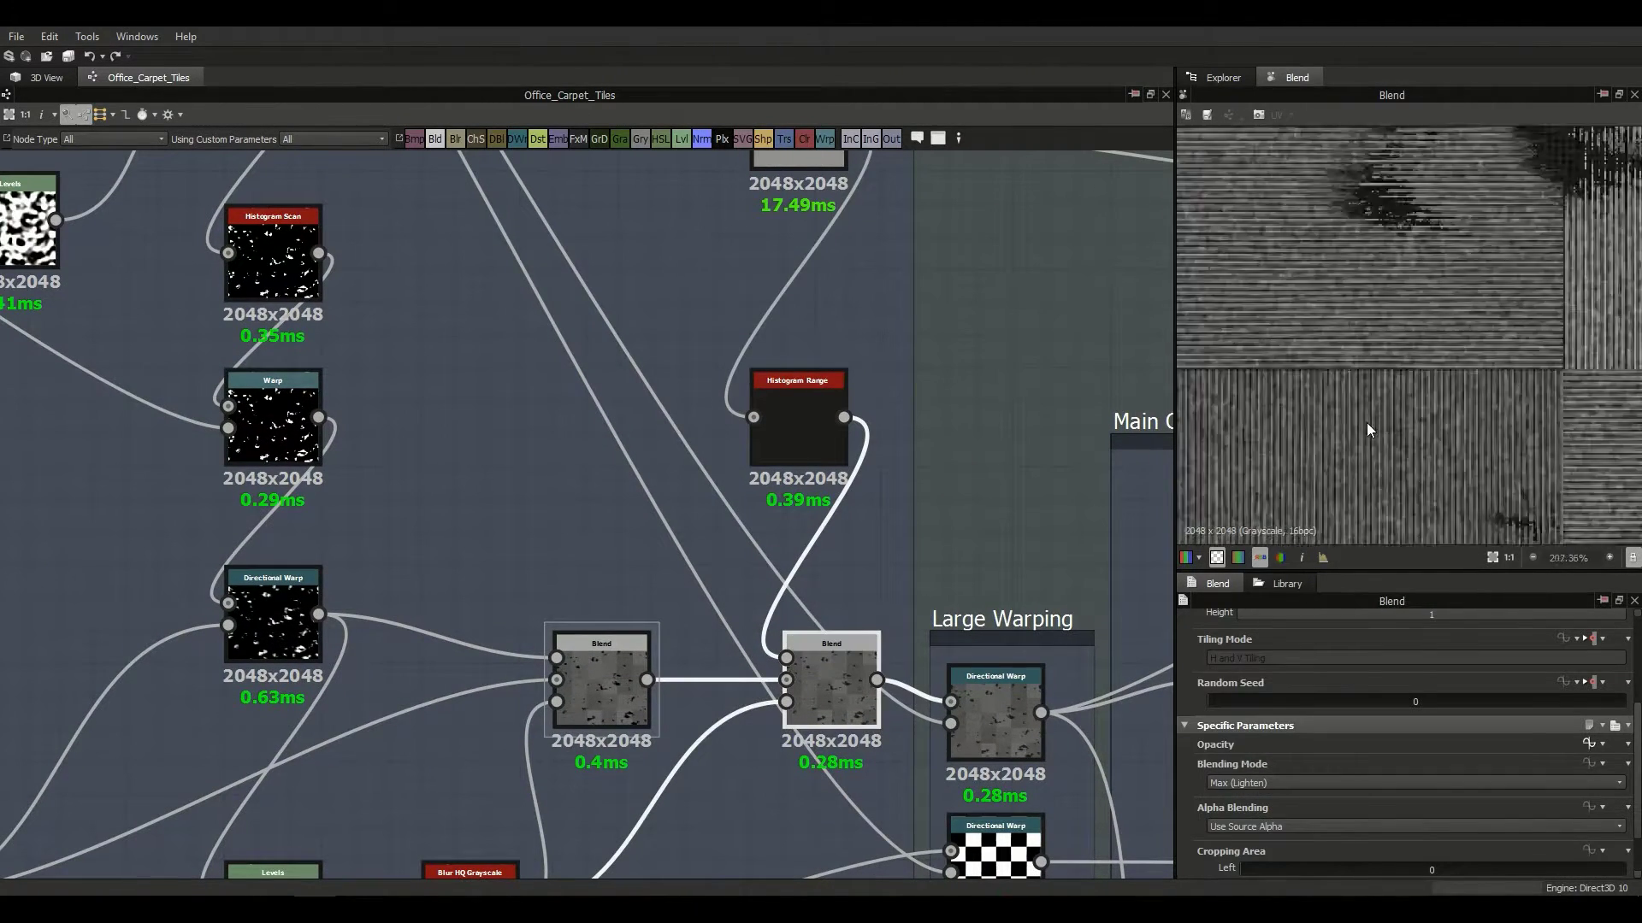
middle_drag(889, 750, 902, 677)
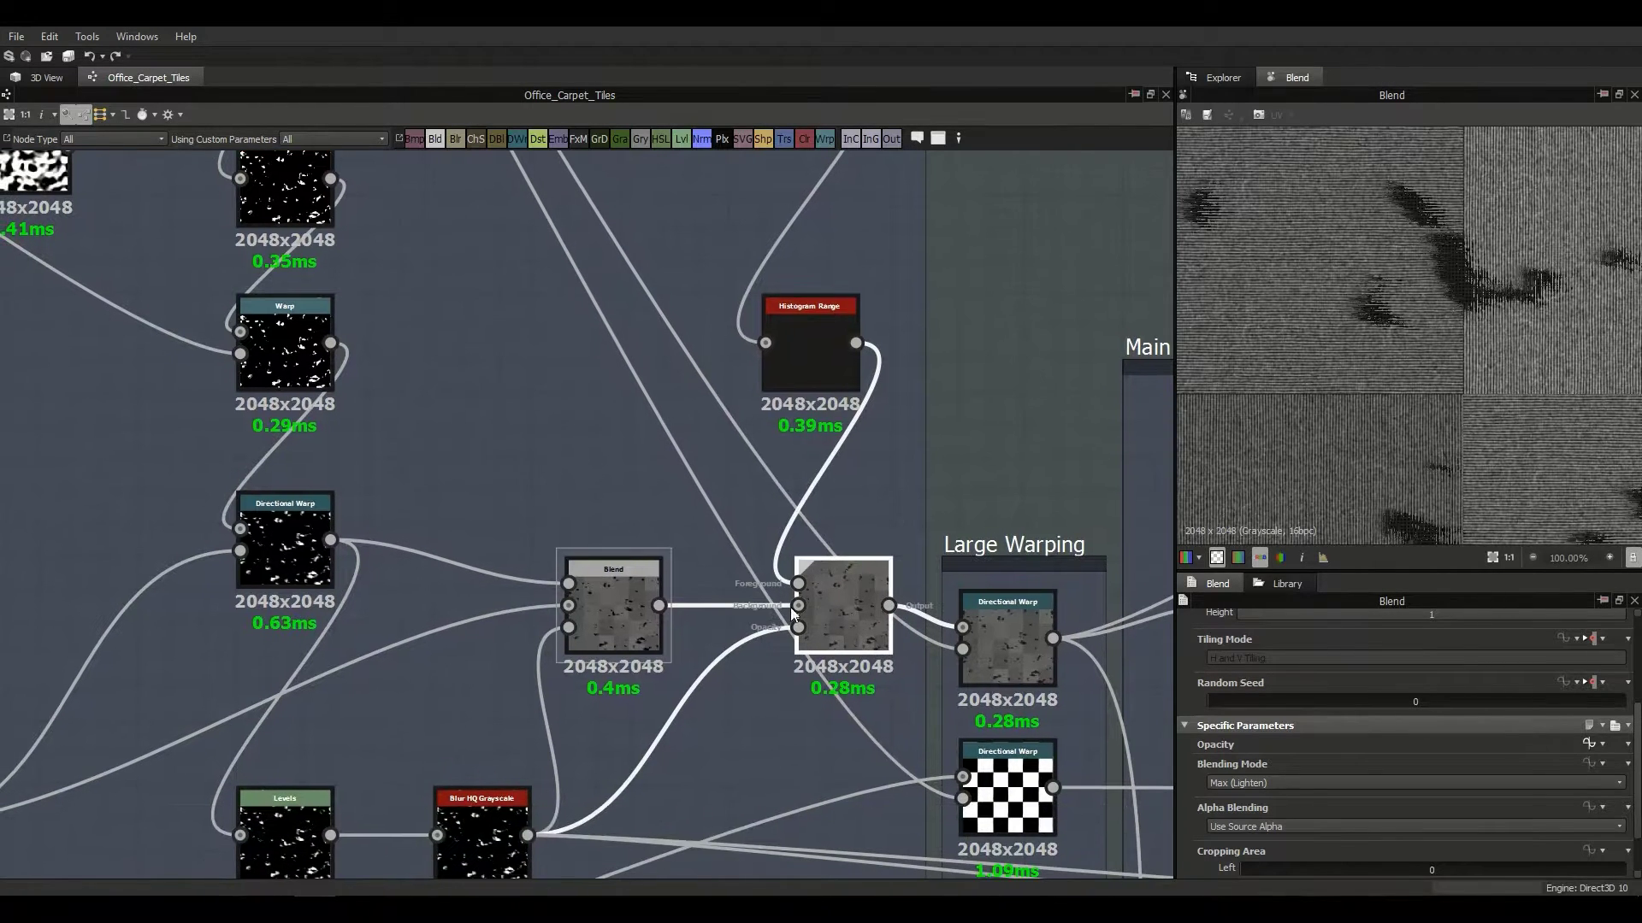
click(613, 594)
click(831, 603)
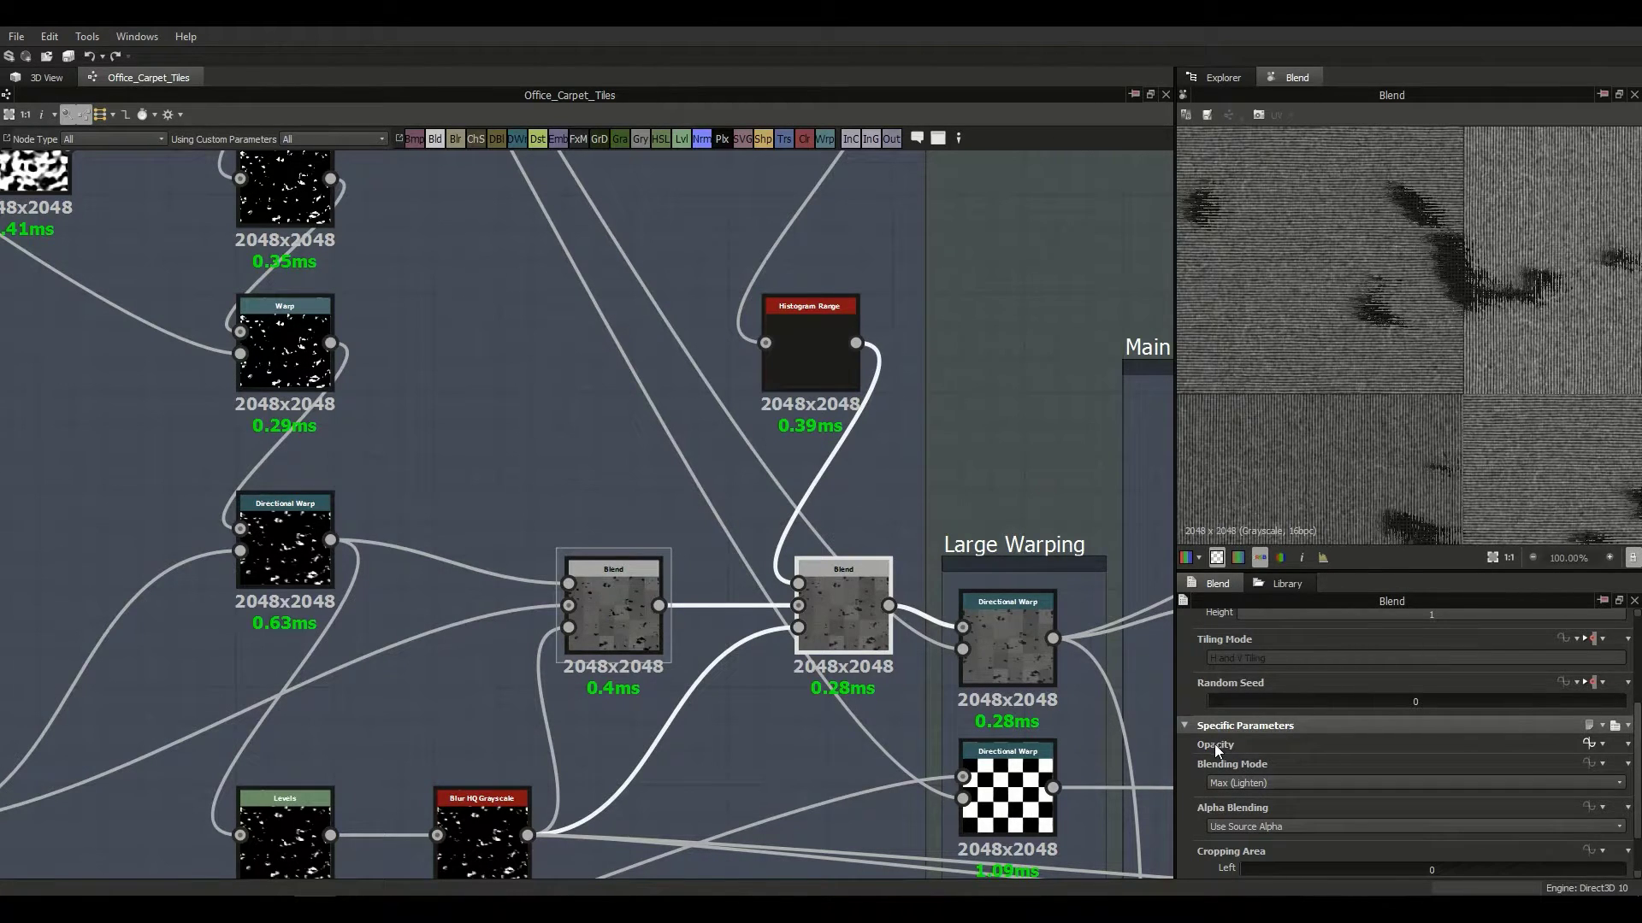
Step: Survey the color frames after Large Warping and check the Blend settings in the Wear 02 Color frame
middle_drag(1048, 784, 659, 576)
scroll(1004, 678, down, 3)
middle_drag(1035, 689, 886, 665)
click(756, 618)
middle_drag(700, 621, 991, 656)
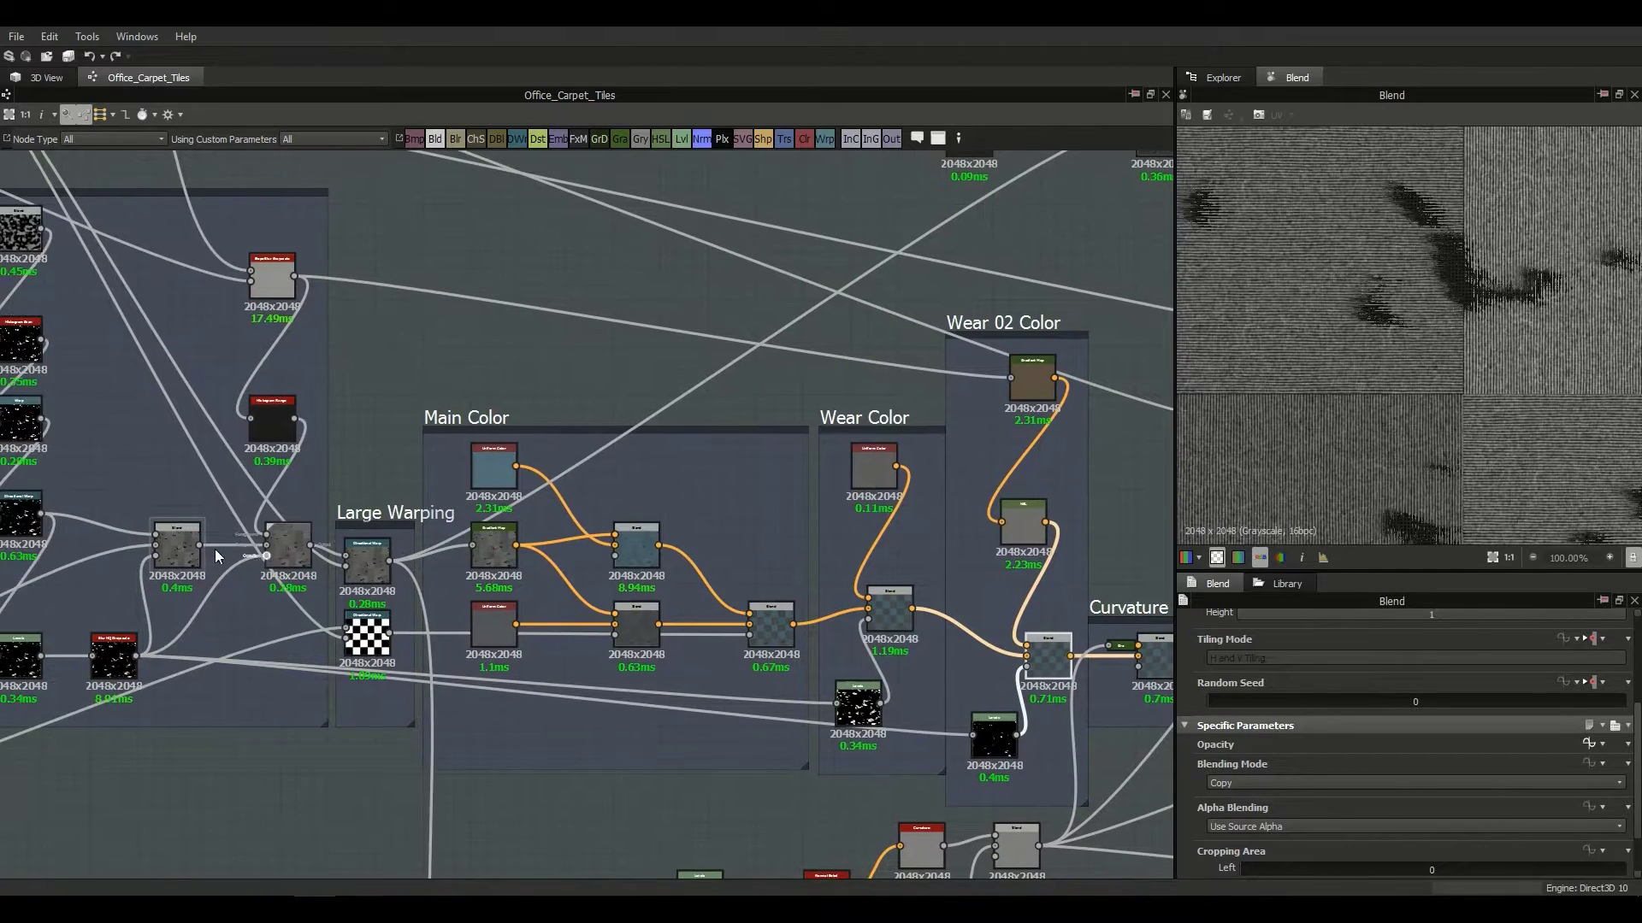
middle_drag(392, 568, 643, 633)
scroll(643, 632, up, 3)
scroll(643, 632, up, 2)
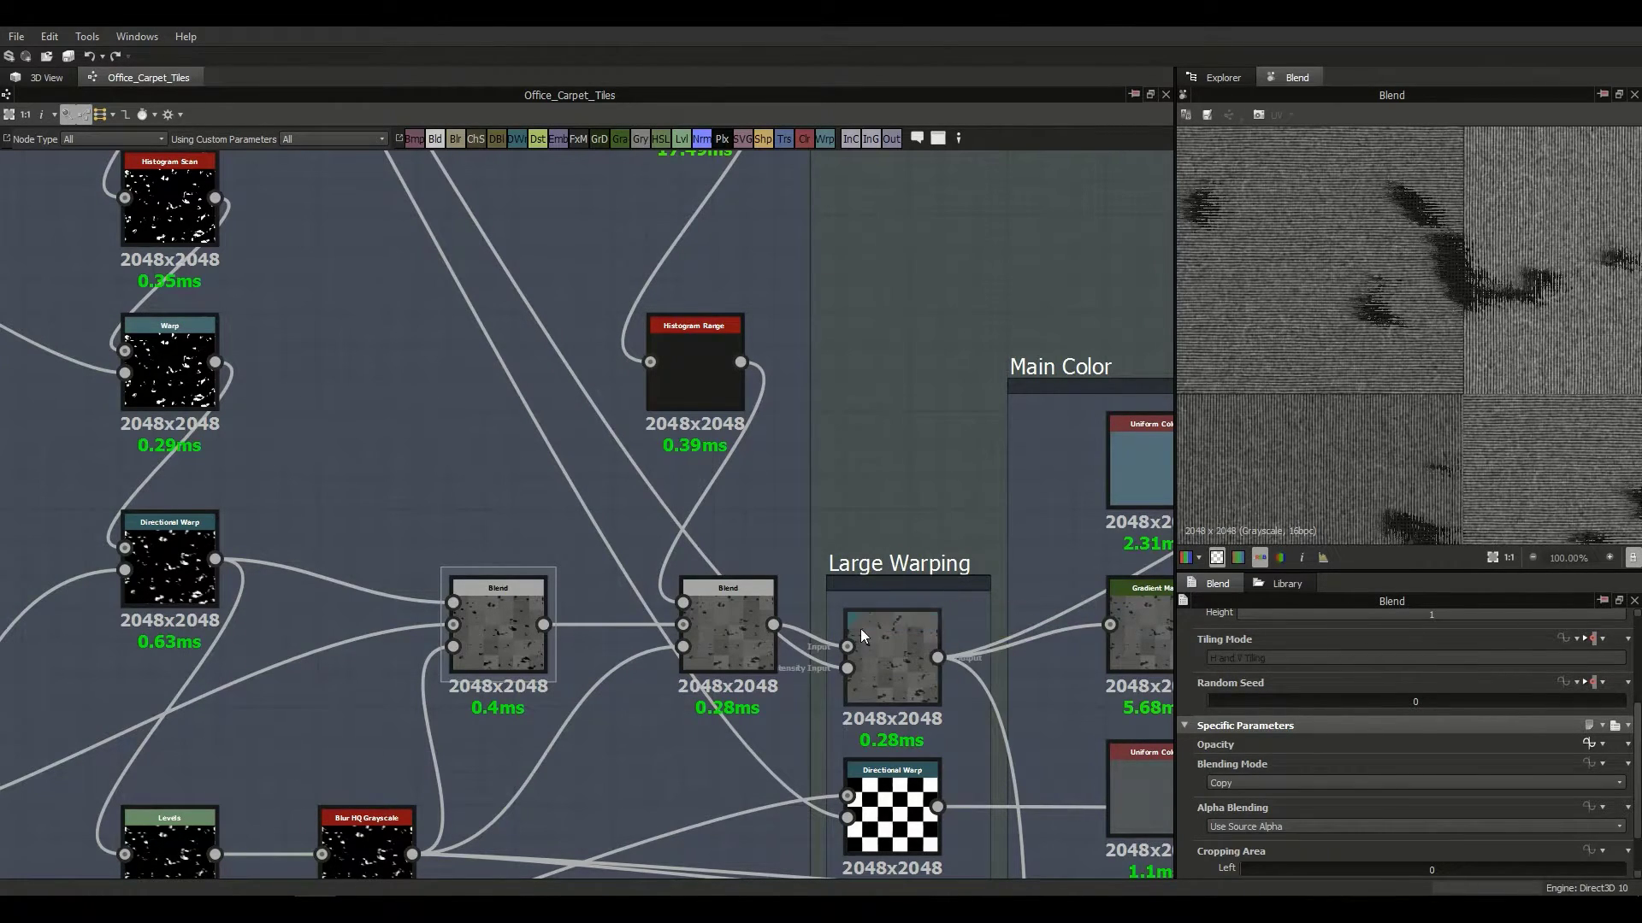
Step: Review how the Blur HQ Grayscale mask connects to the opacity of the final Blend in the Wear frame
middle_drag(923, 524, 918, 469)
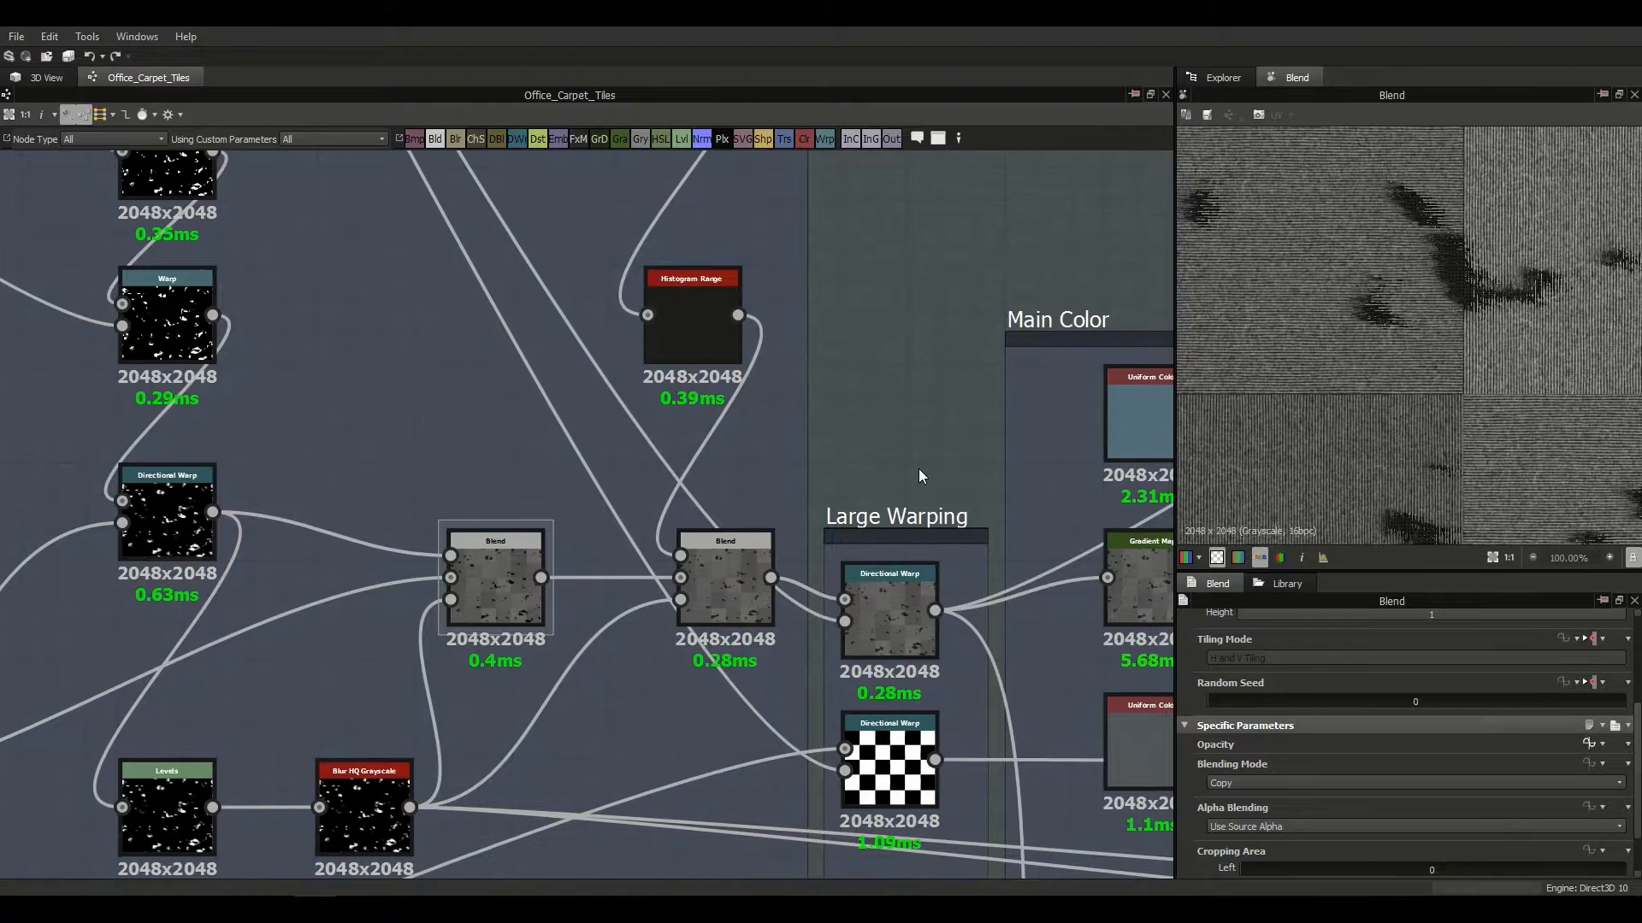
middle_drag(884, 622, 809, 519)
click(681, 529)
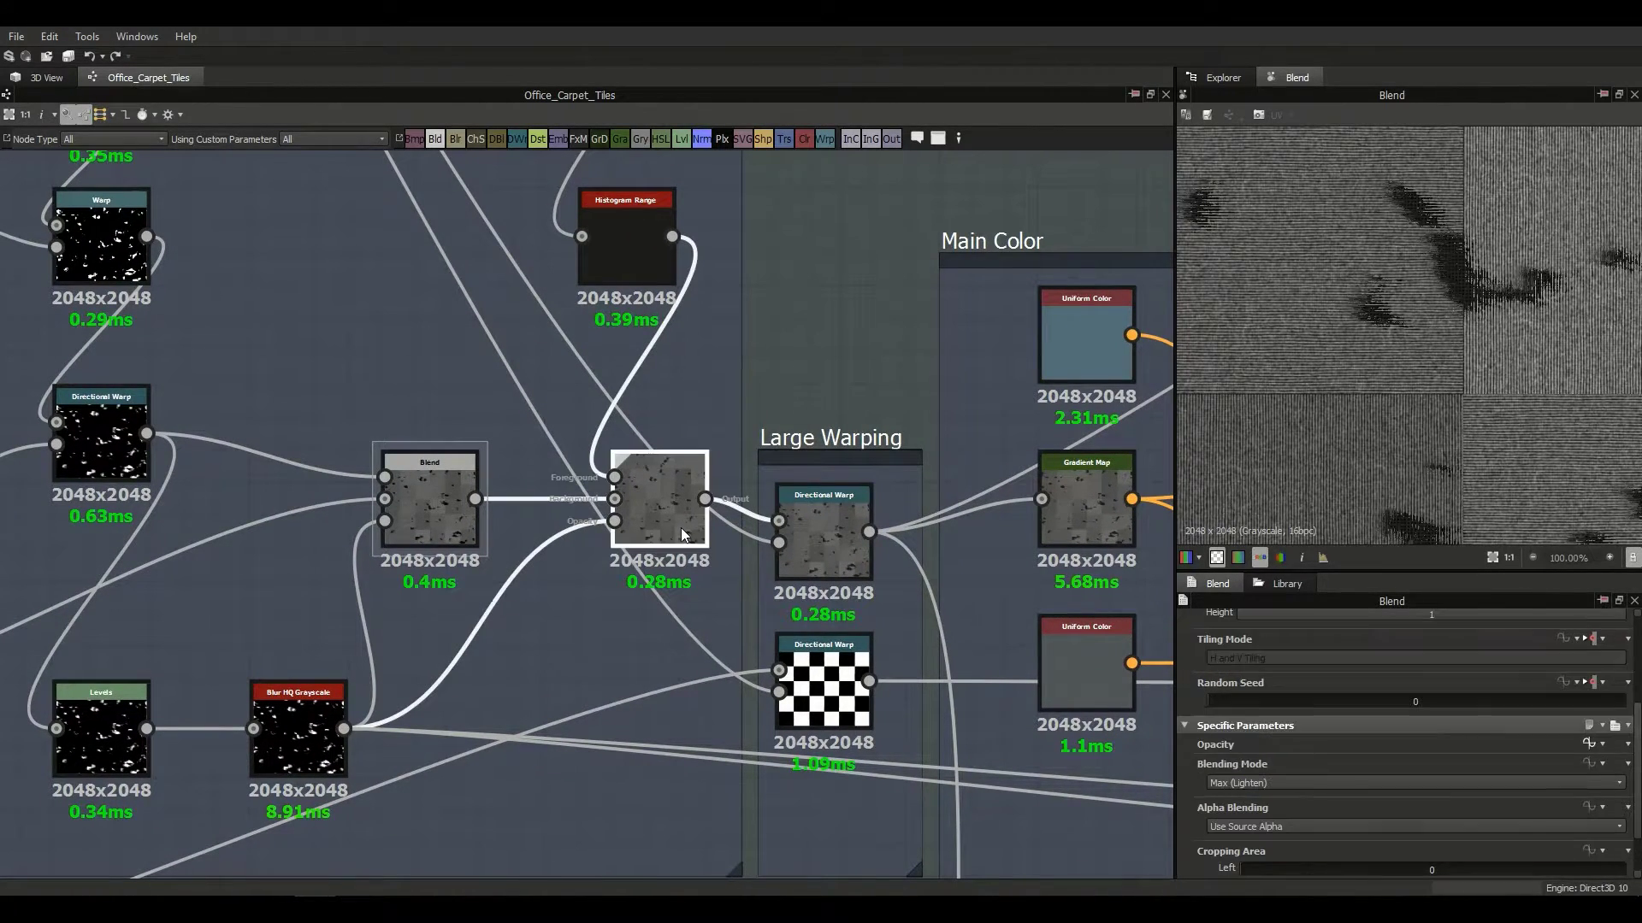
middle_drag(582, 547, 683, 532)
click(401, 694)
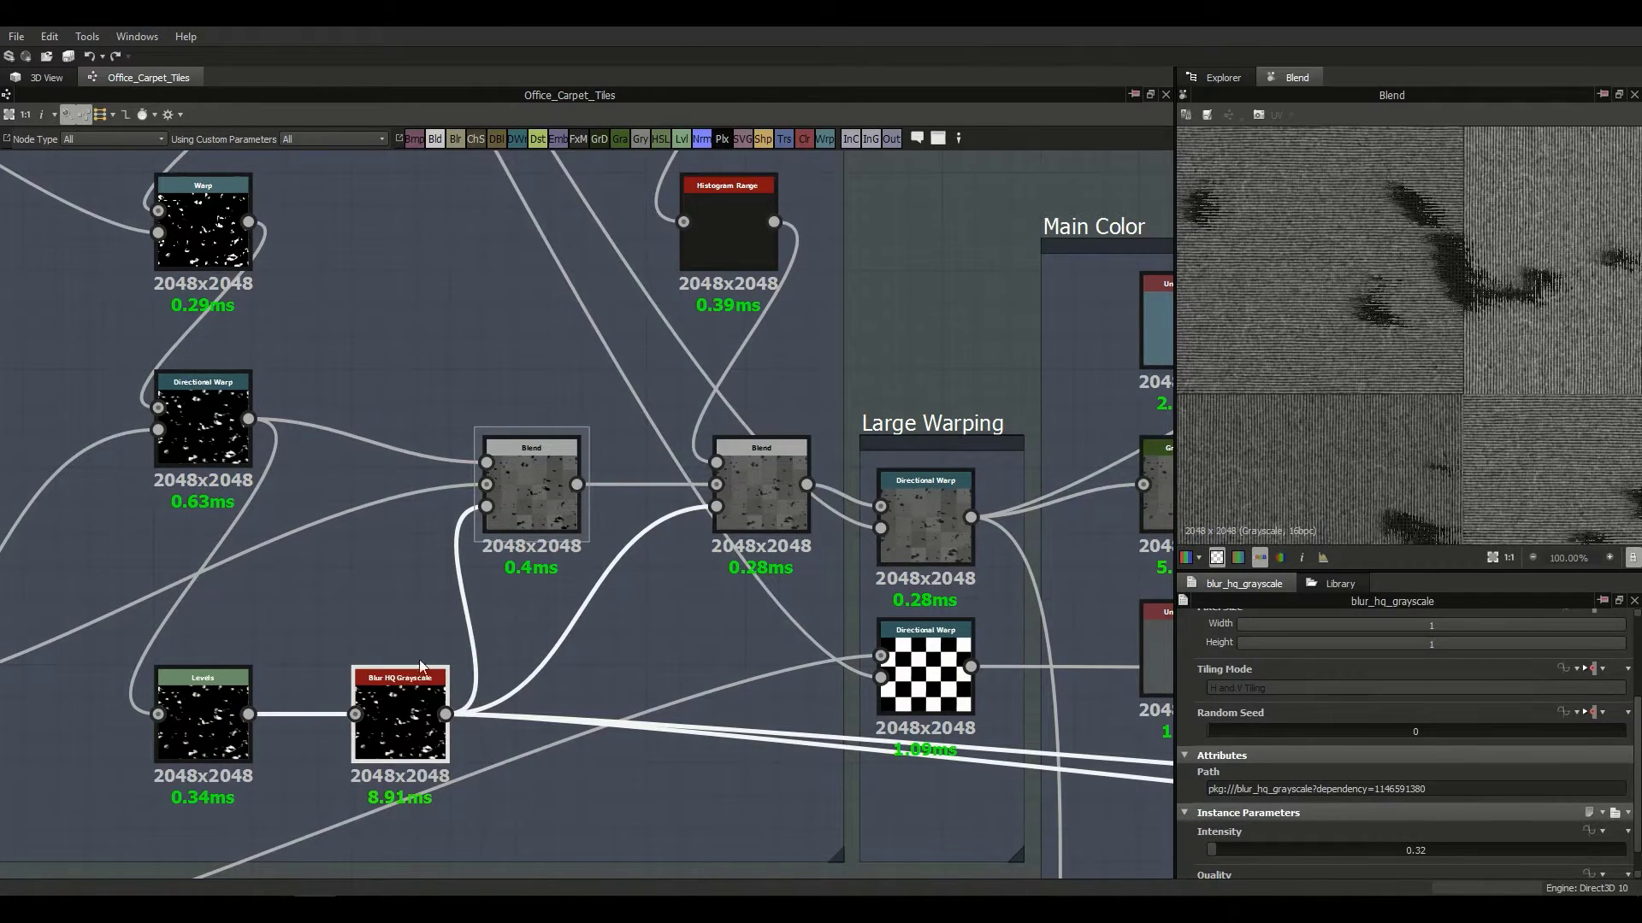
click(766, 528)
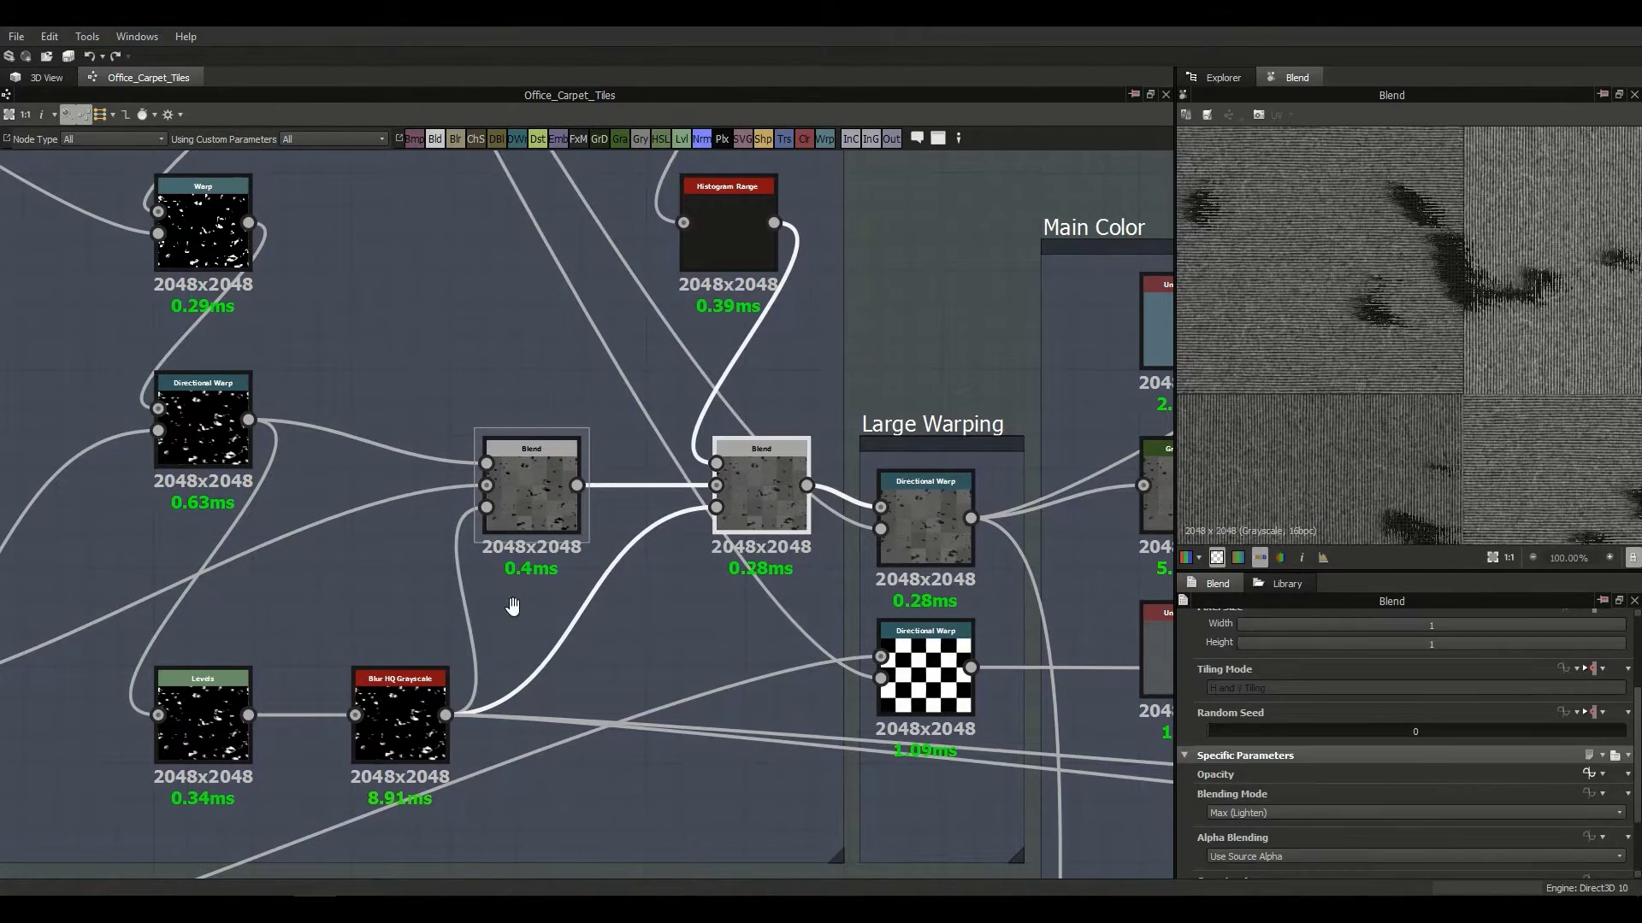
Step: Preview the upper Directional Warp in the Large Warping frame, compare it with the unwarped Blend, and review its warp settings
middle_drag(879, 601, 776, 654)
scroll(782, 650, down, 1)
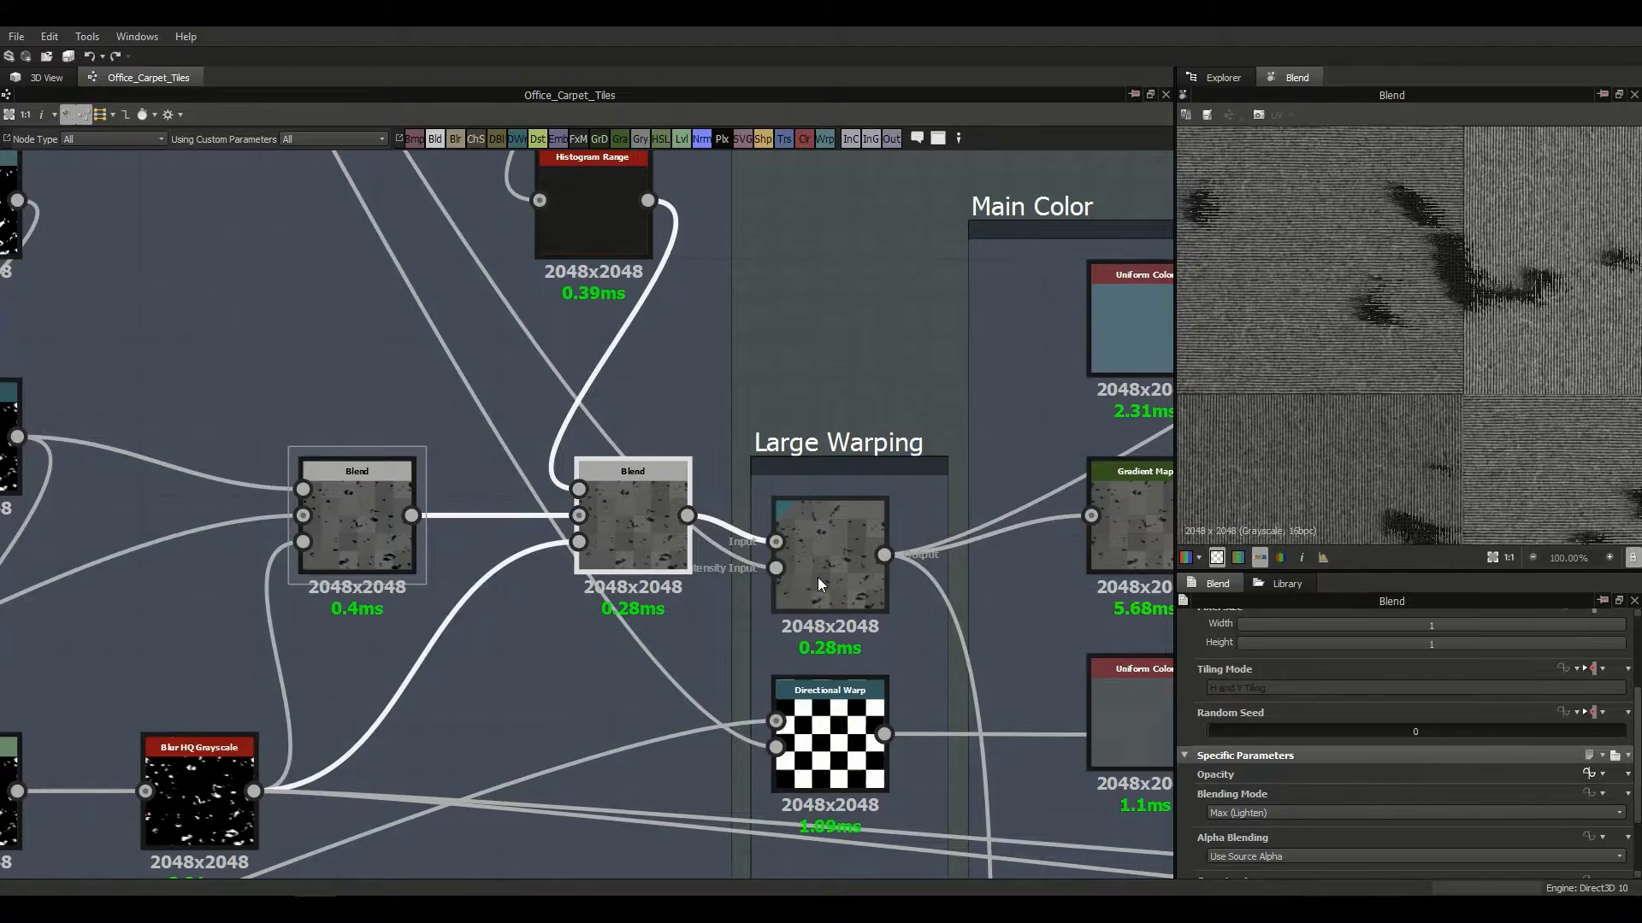
scroll(813, 576, down, 2)
scroll(813, 580, up, 2)
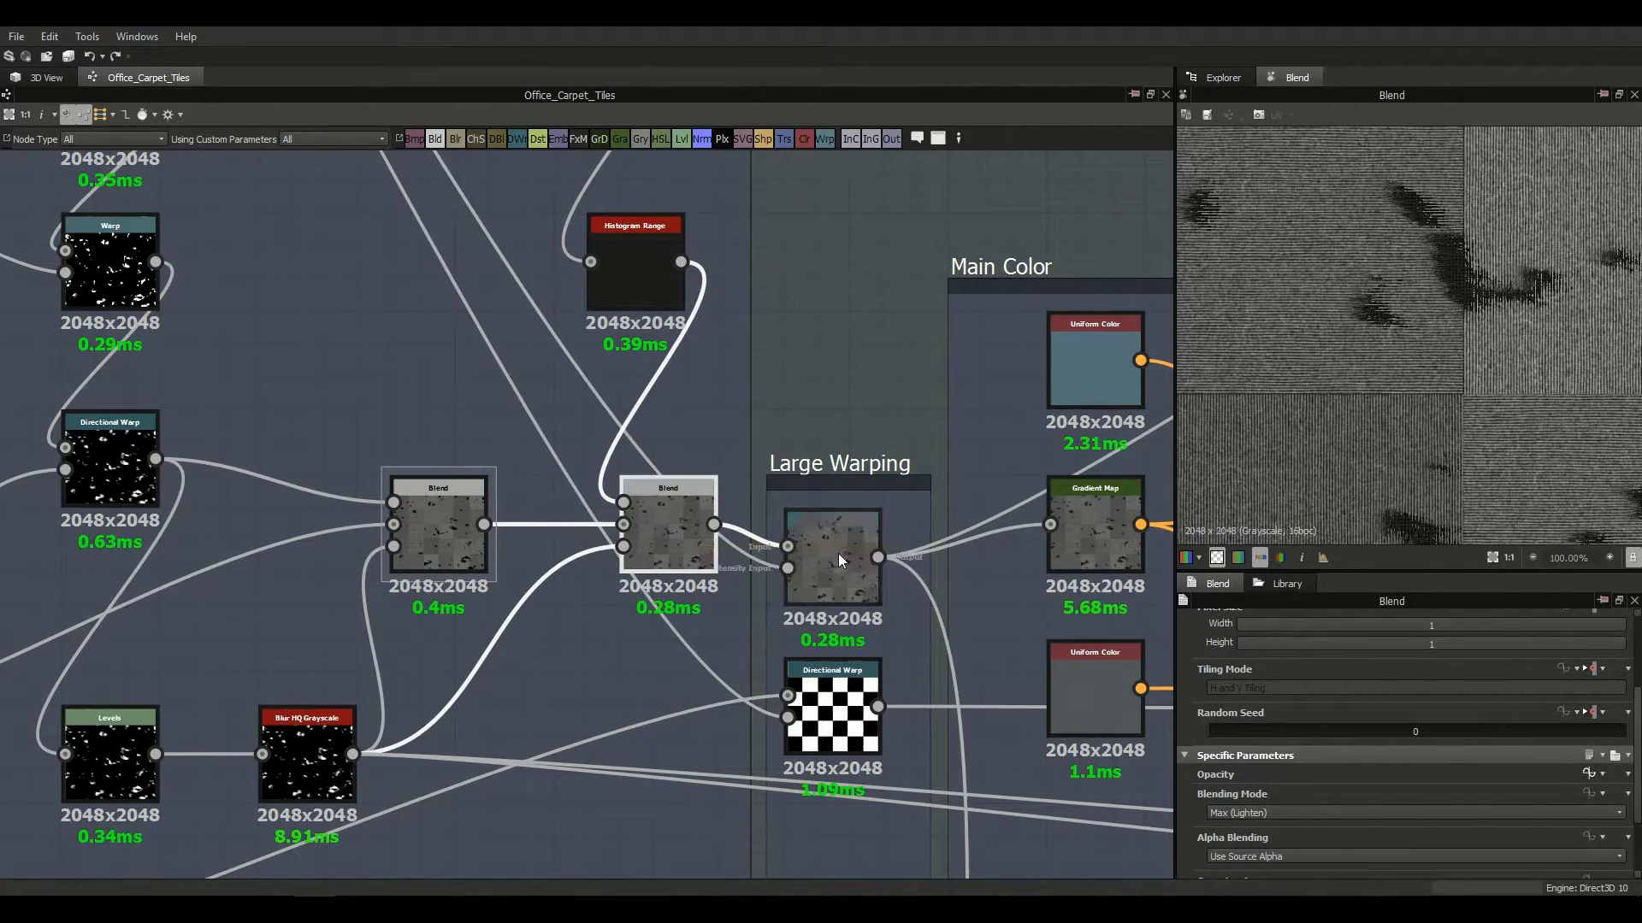
click(836, 550)
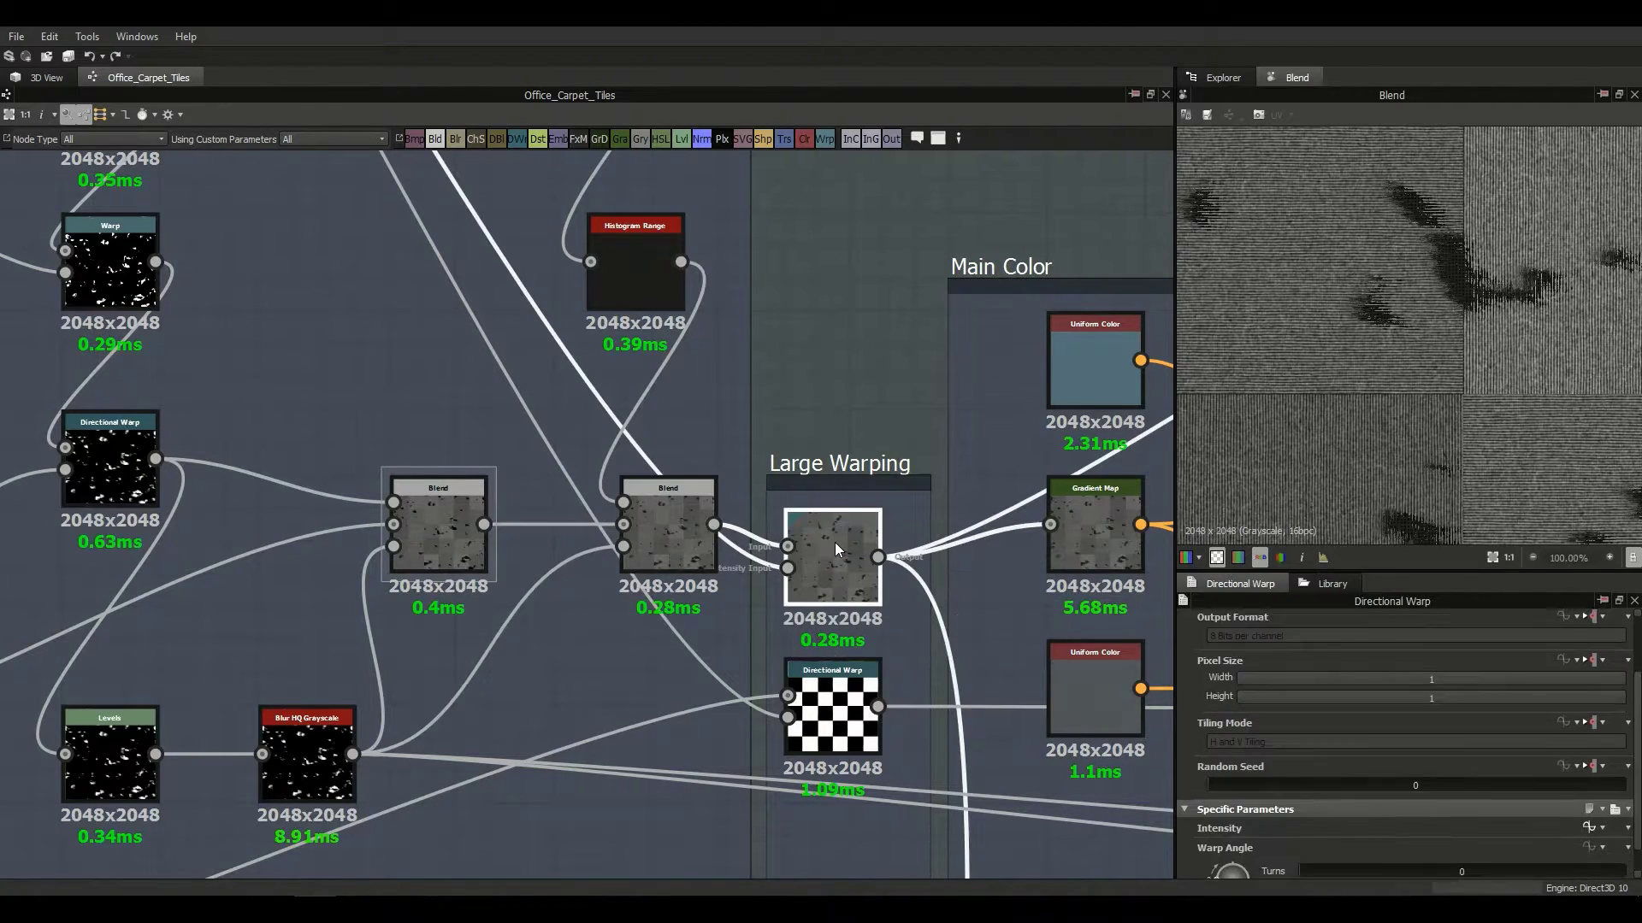
scroll(1468, 369, down, 2)
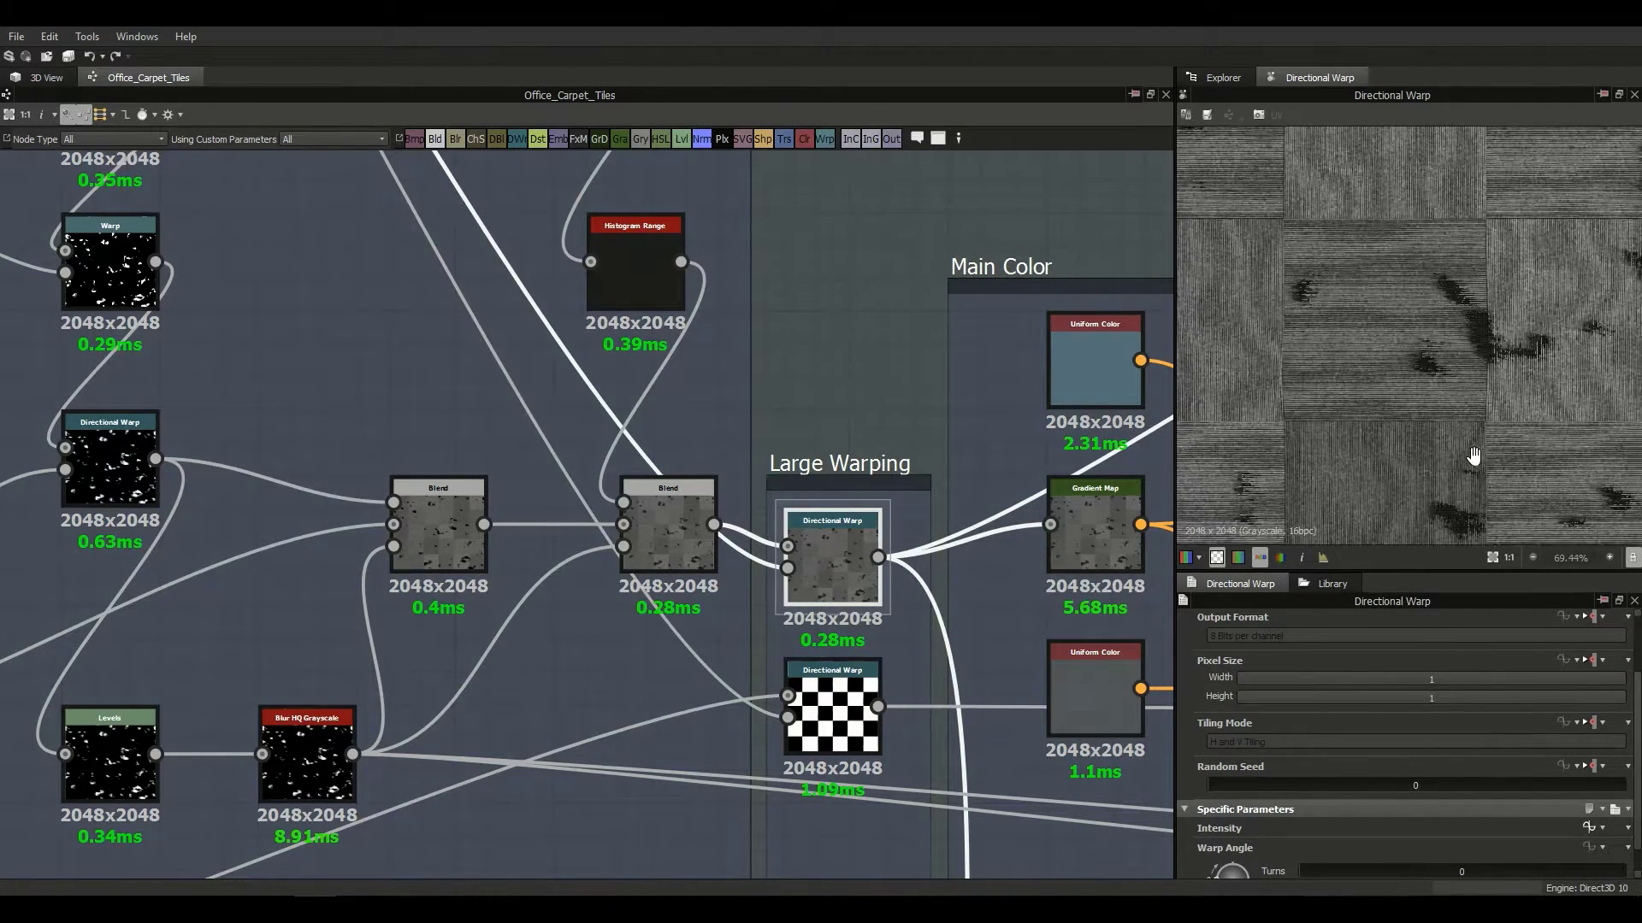
click(667, 530)
click(793, 552)
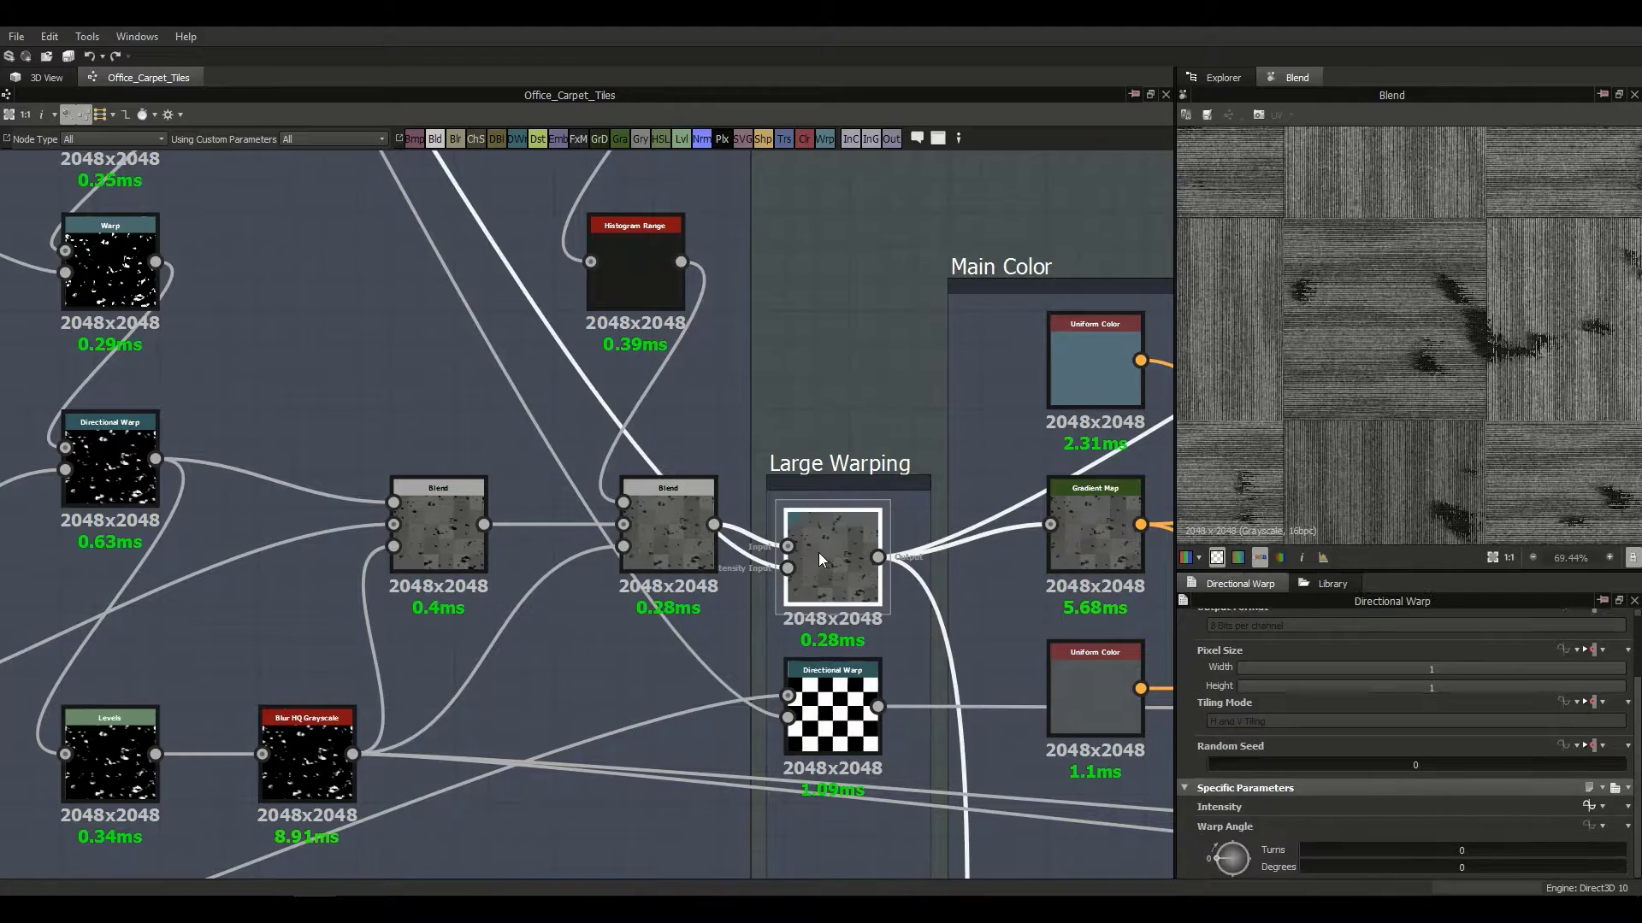
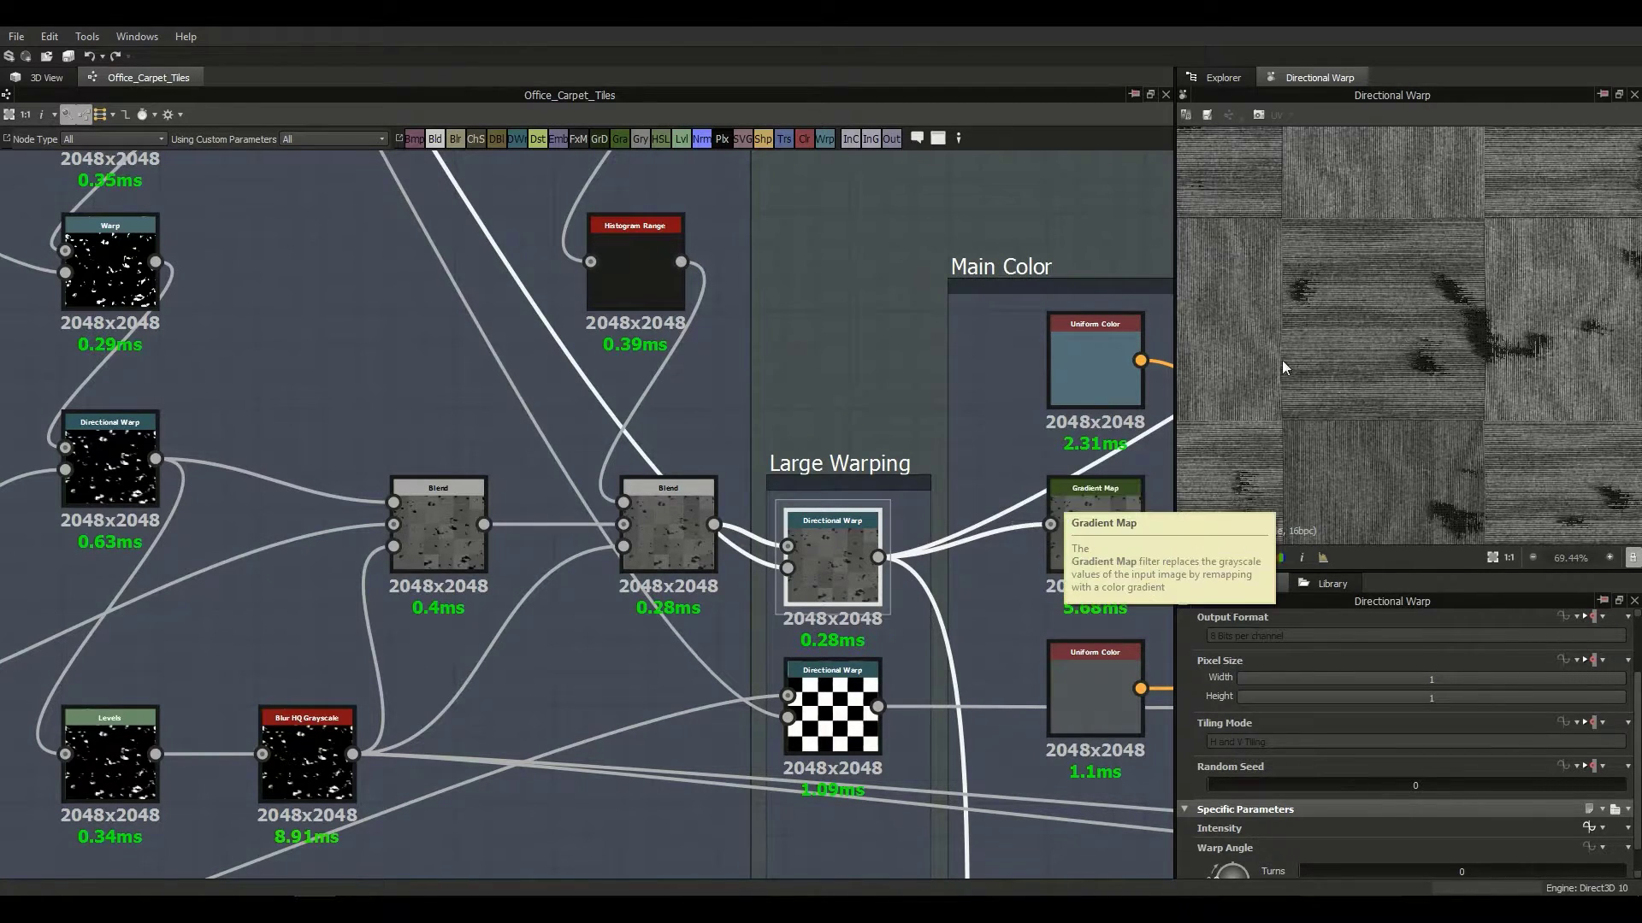
scroll(622, 508, down, 2)
scroll(684, 419, up, 3)
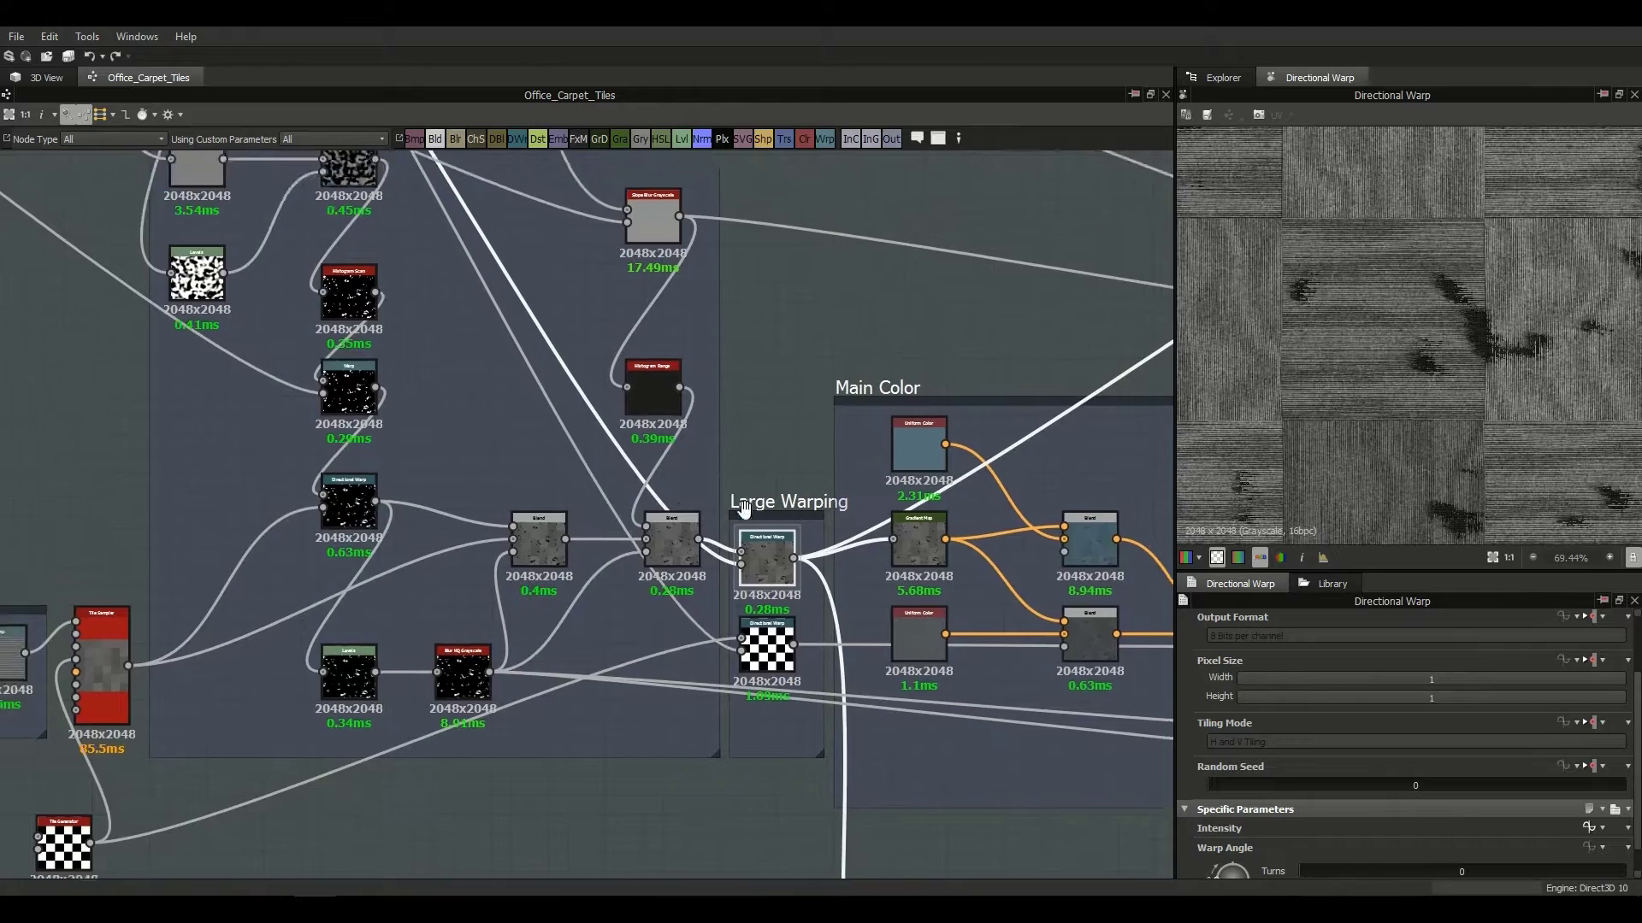
scroll(1337, 808, down, 1)
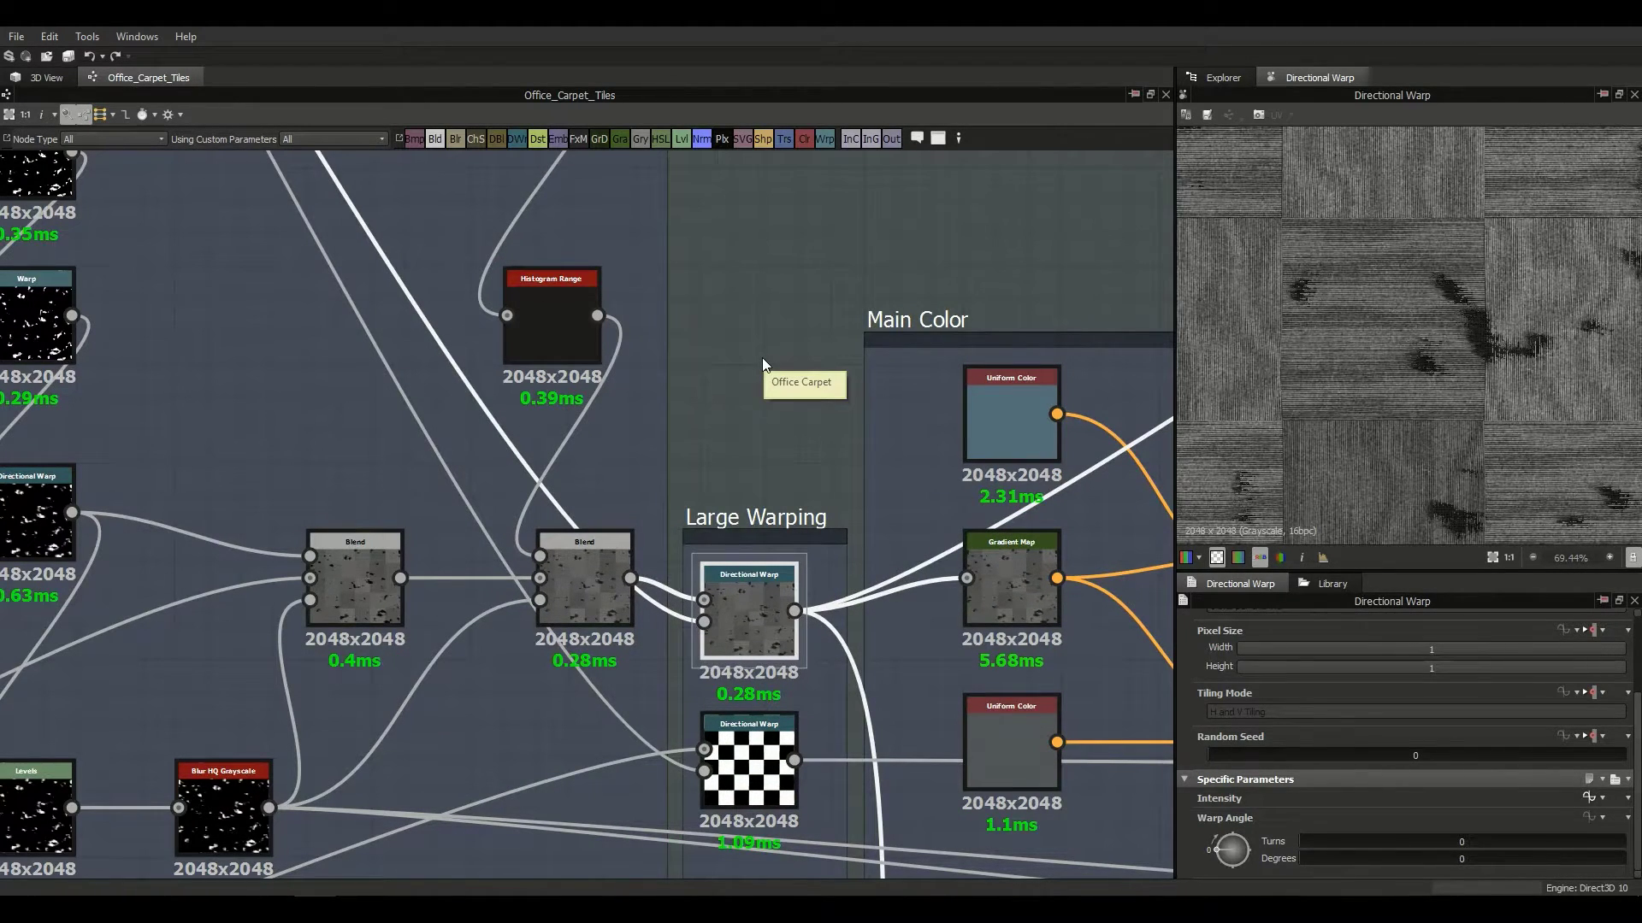
middle_drag(758, 633, 743, 566)
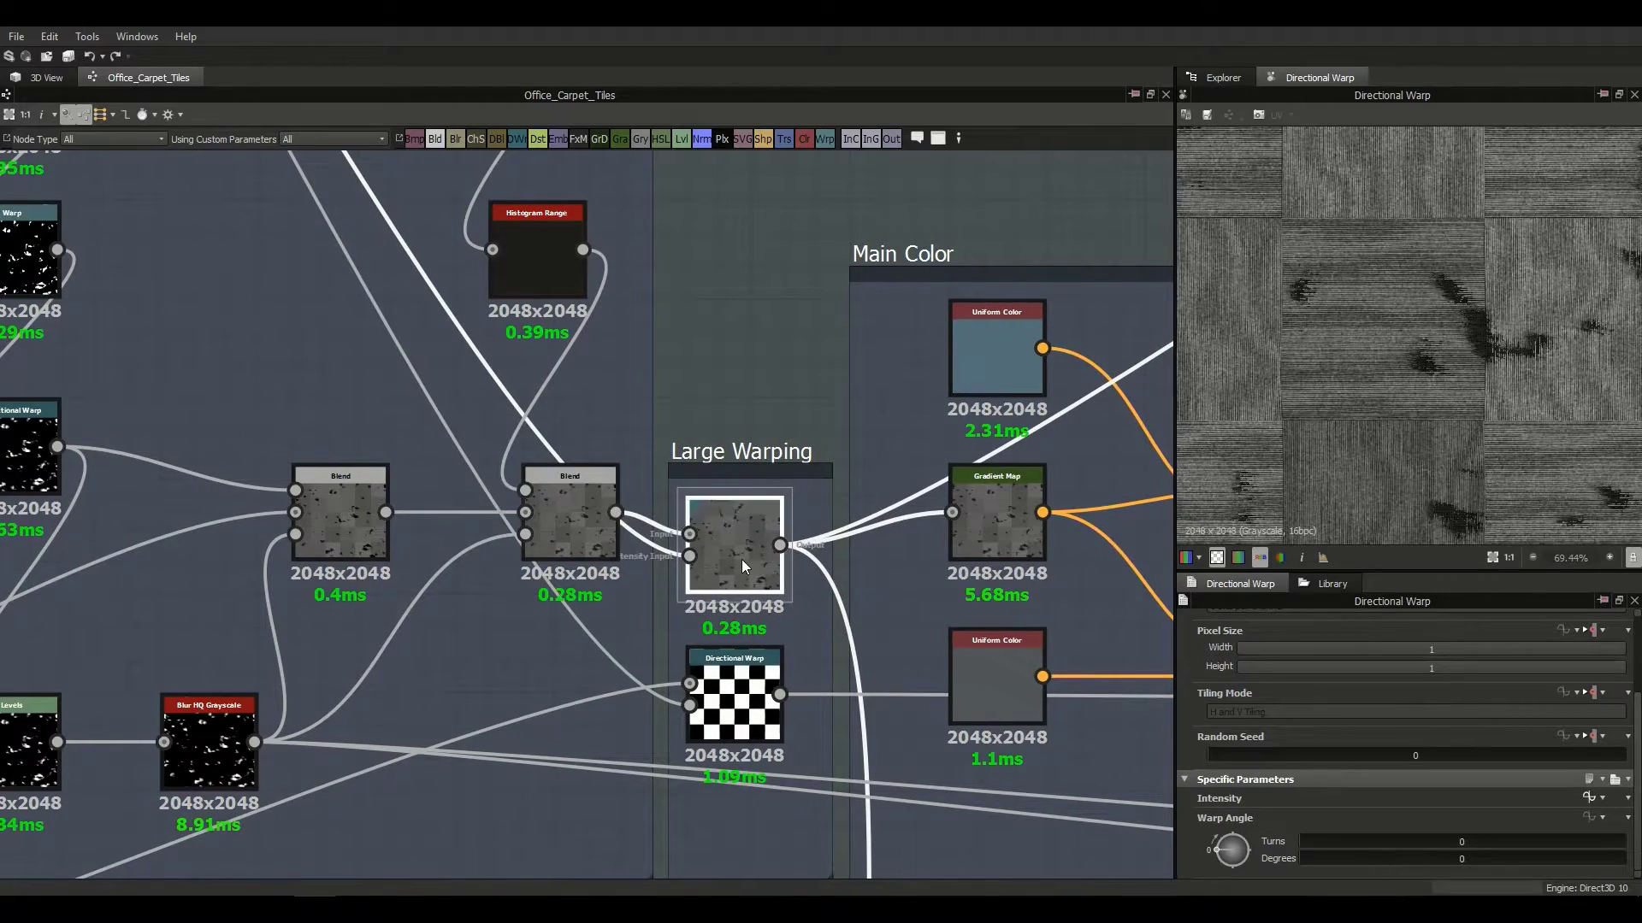
Step: Trace the upper Directional Warp's intensity input back to its source noise above the Wear frame and return to Large Warping
scroll(547, 434, down, 4)
middle_drag(501, 325, 928, 796)
scroll(558, 493, up, 1)
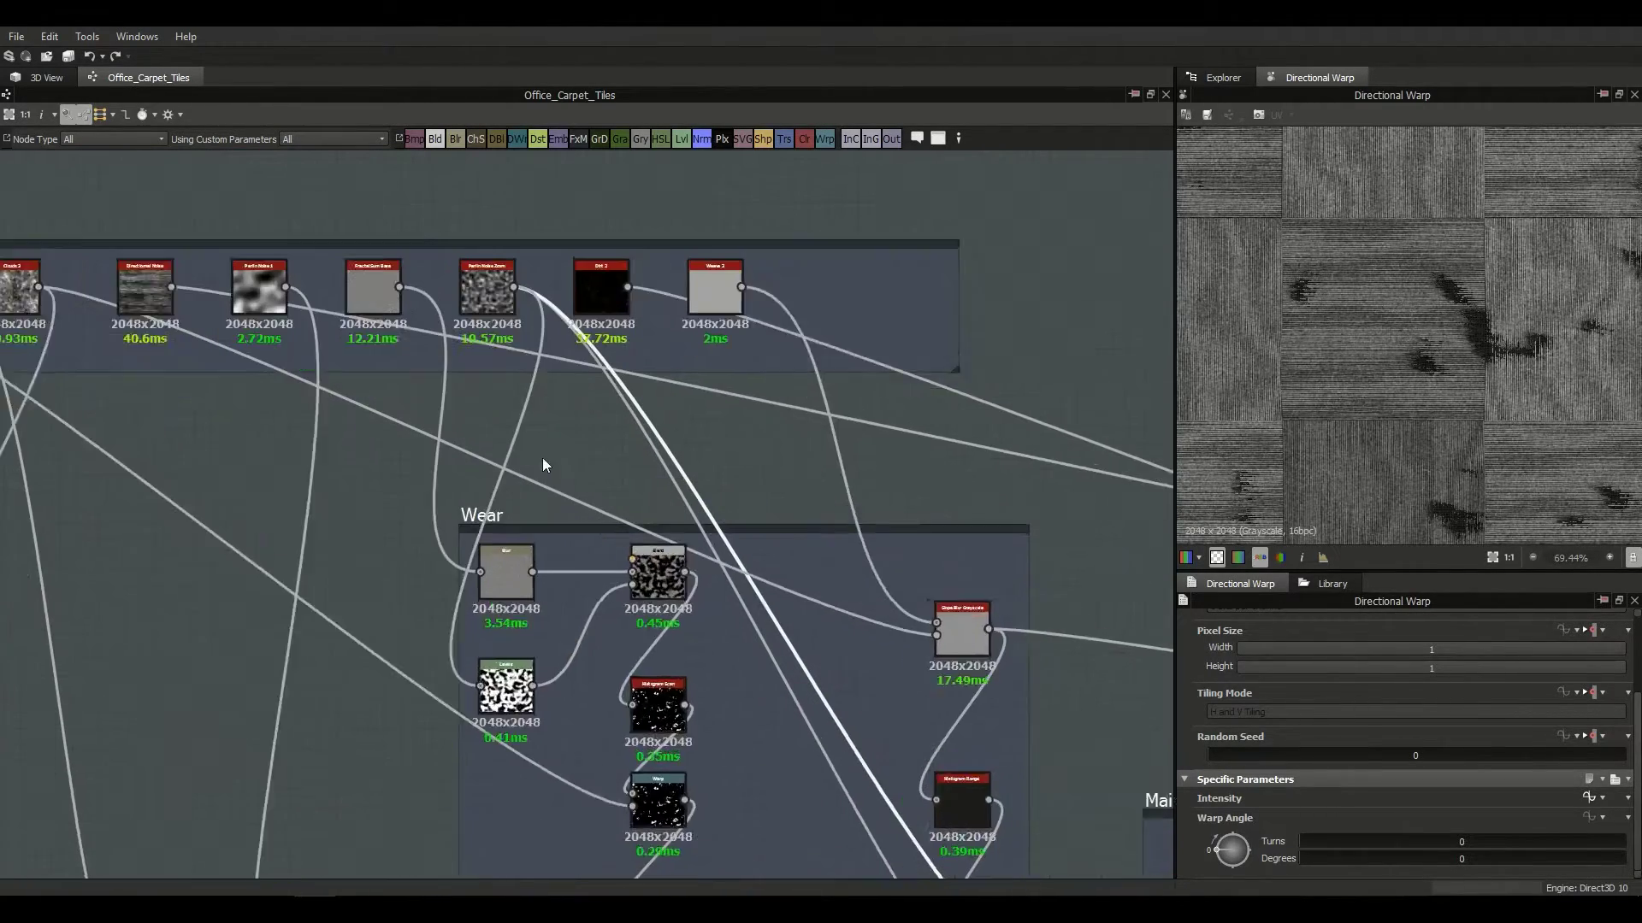
scroll(558, 493, up, 2)
click(452, 192)
middle_drag(710, 474, 389, 240)
middle_drag(958, 855, 721, 562)
click(733, 676)
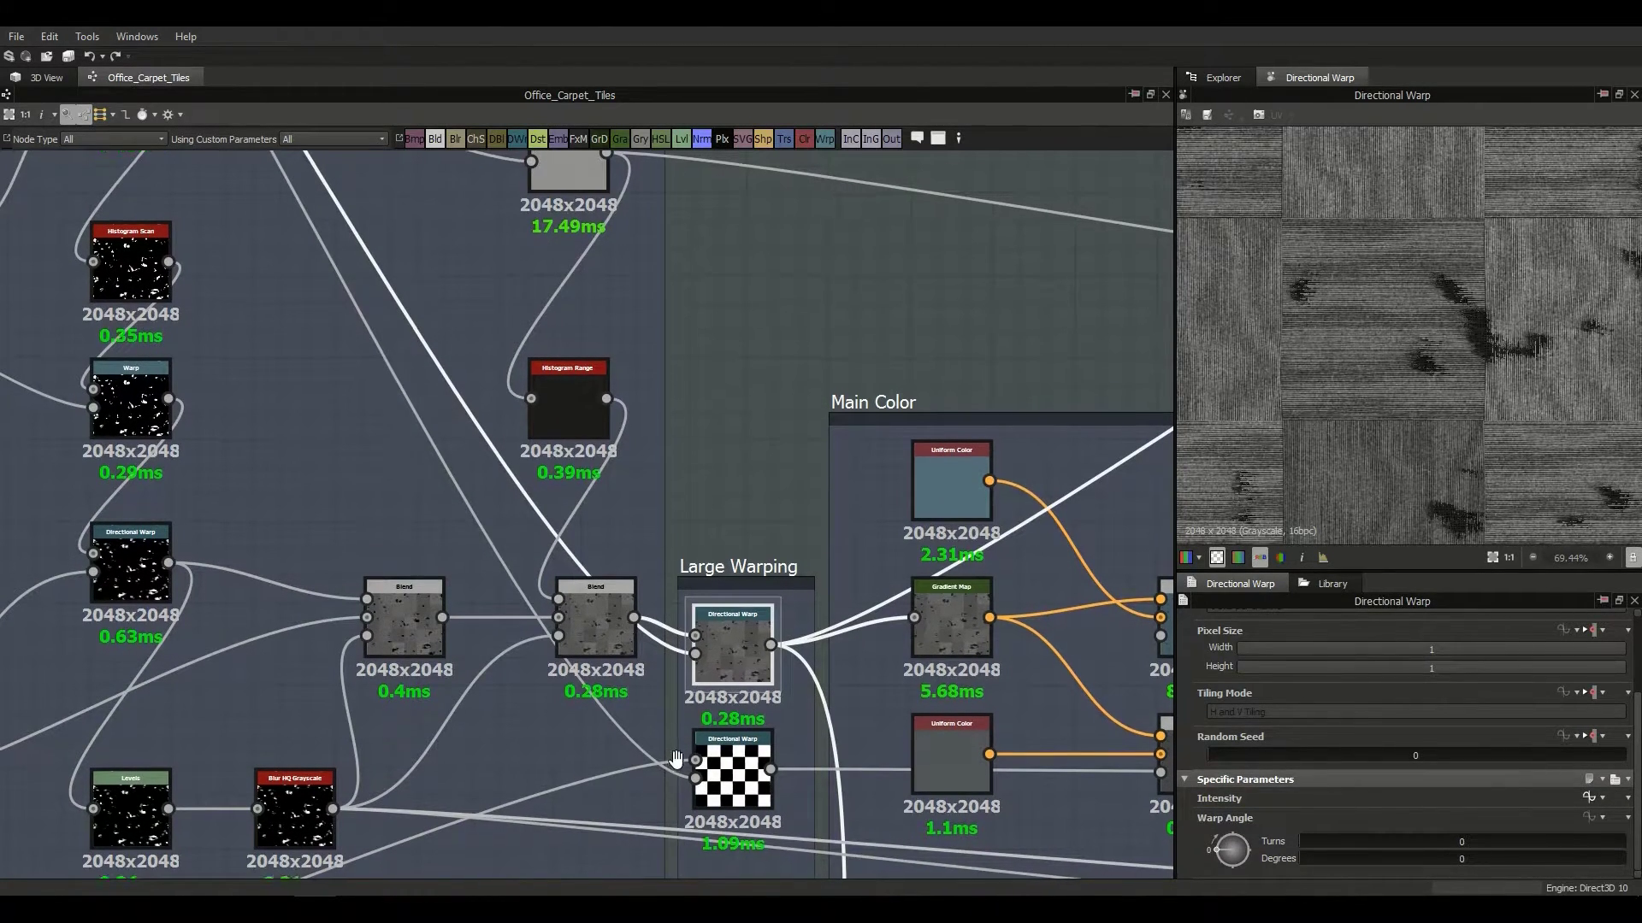
middle_drag(713, 776, 725, 691)
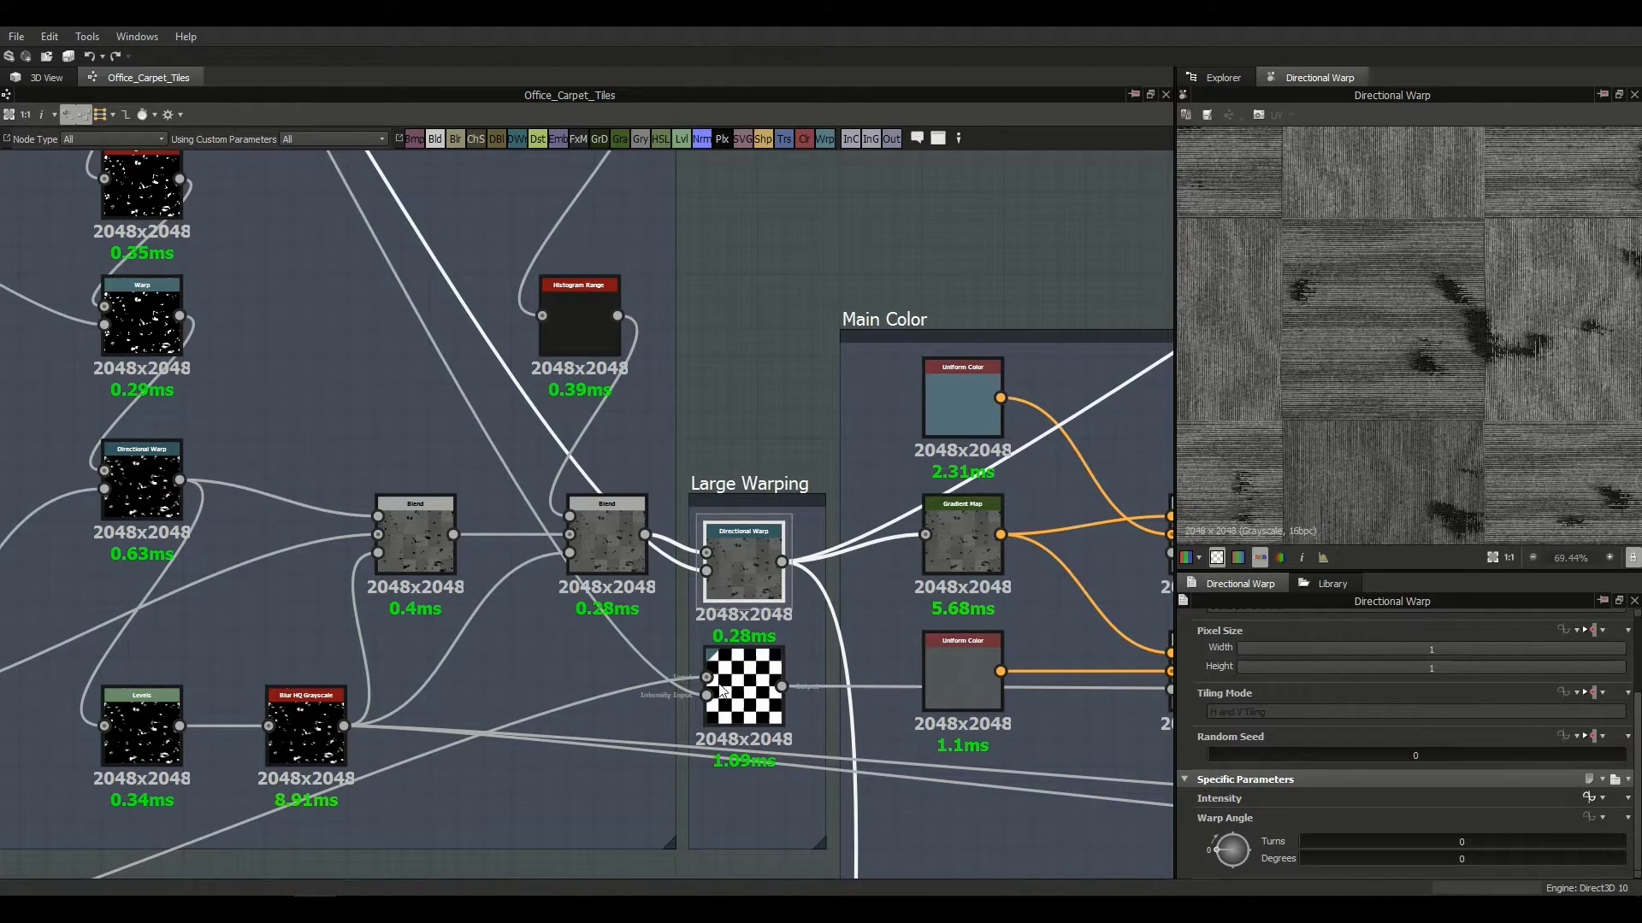
Step: Display the graph's own properties and expand the Tile | Warp input parameter to review its default, range and step settings
click(731, 397)
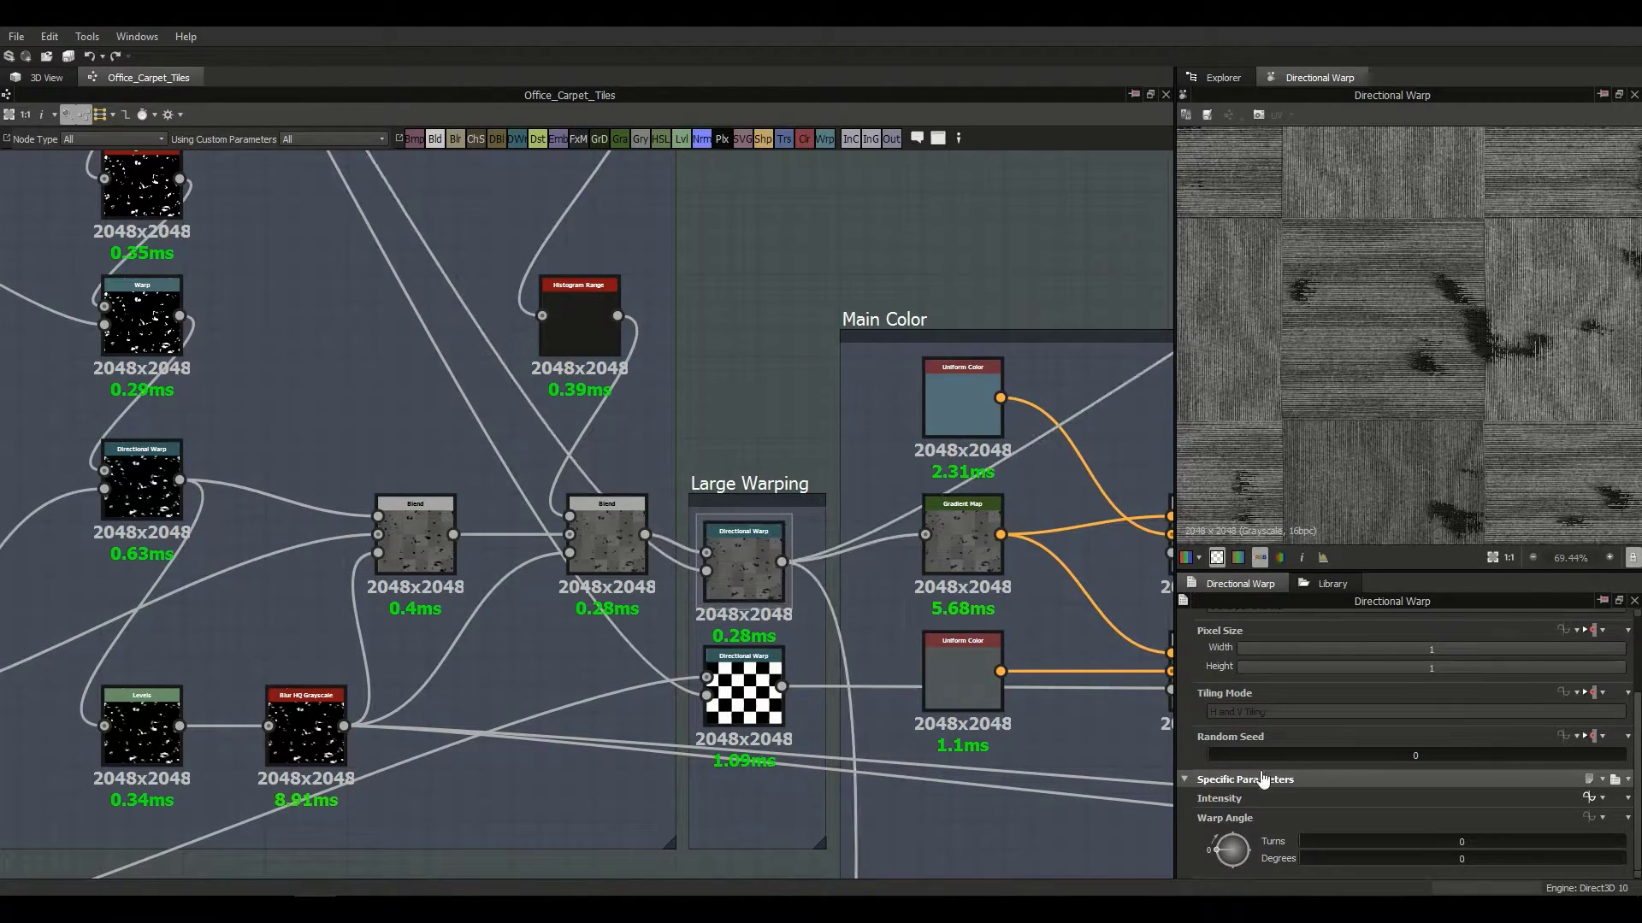
scroll(1192, 745, down, 3)
scroll(1192, 745, down, 5)
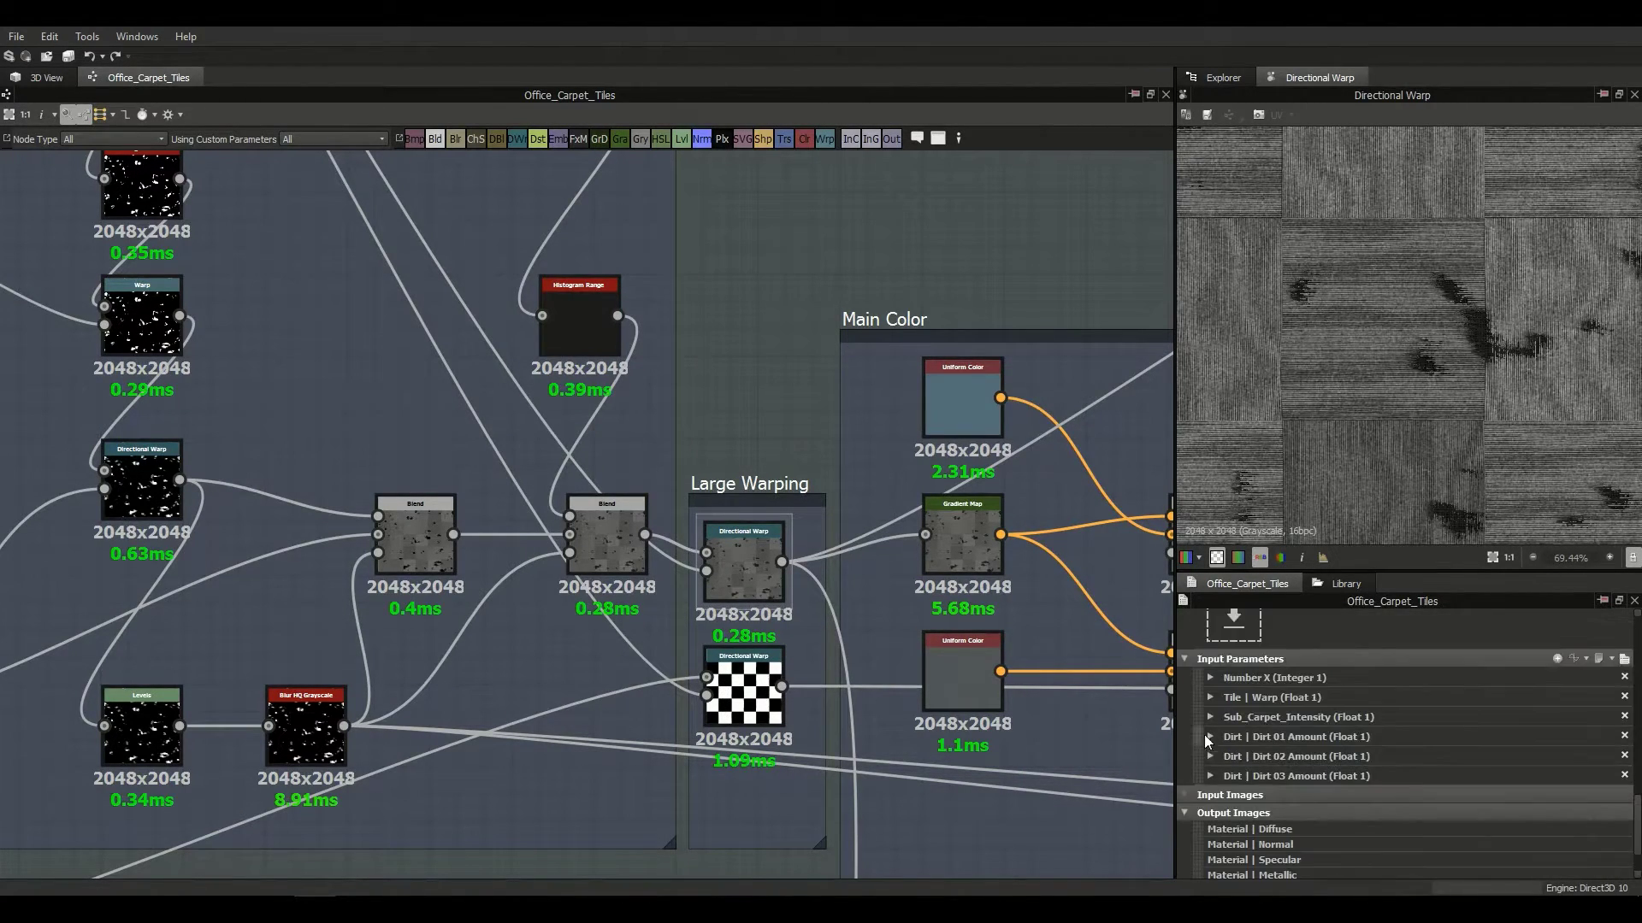
click(1211, 697)
scroll(1231, 744, down, 3)
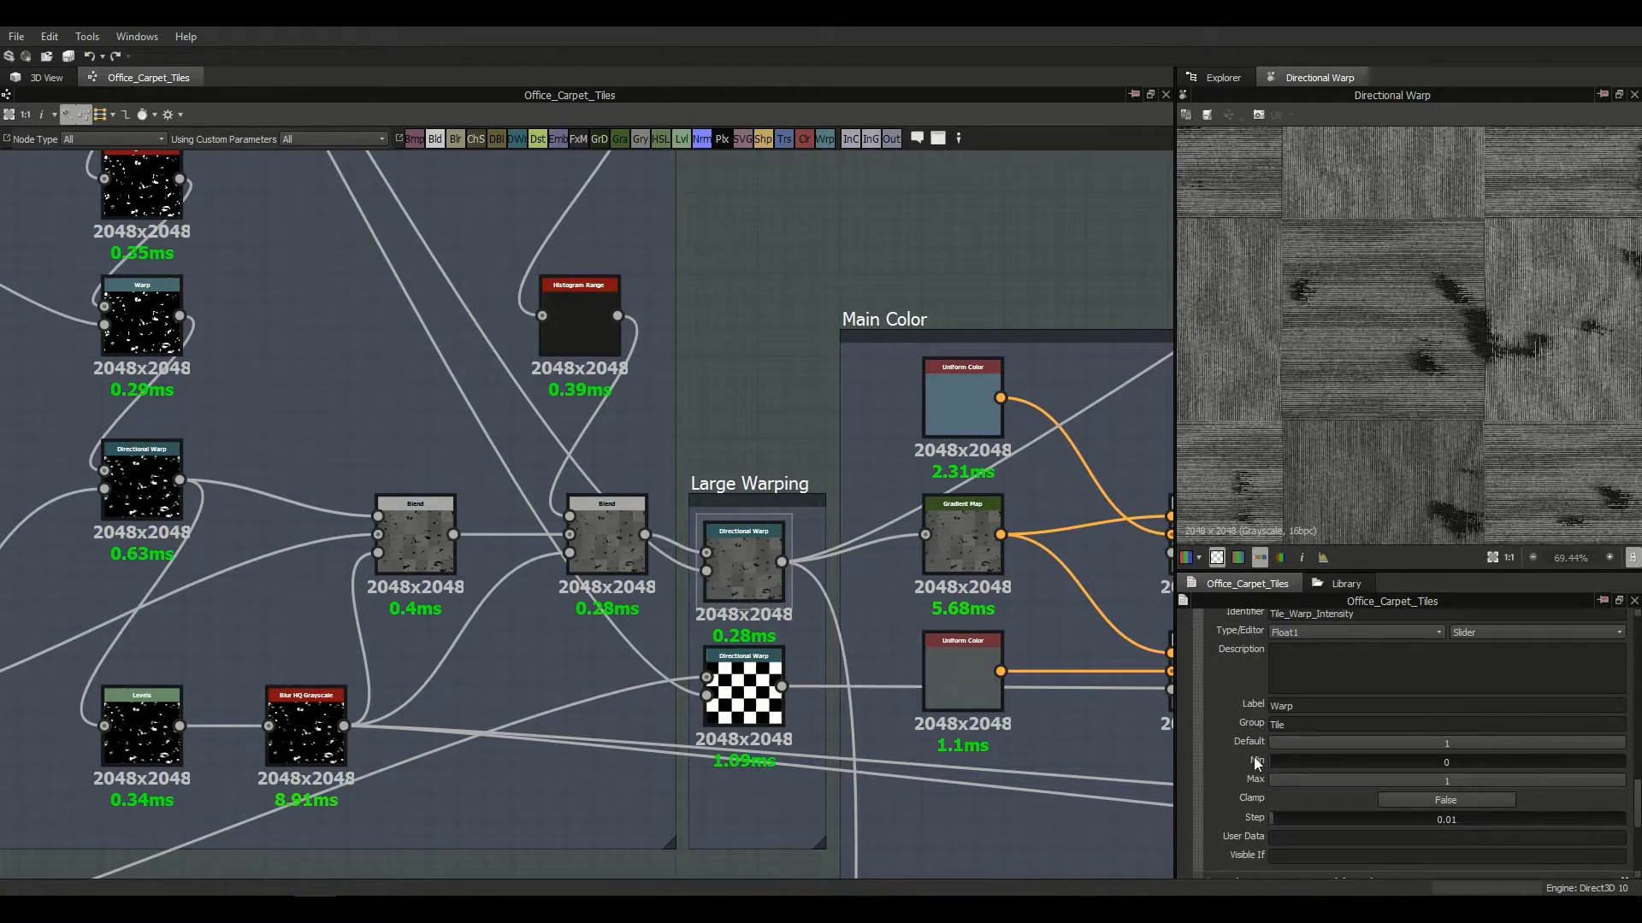
Step: Compare the carpet with the tile Warp parameter's default at 1 and at 0.25, and keep it at 0.25
drag(1447, 742, 1351, 741)
click(1361, 741)
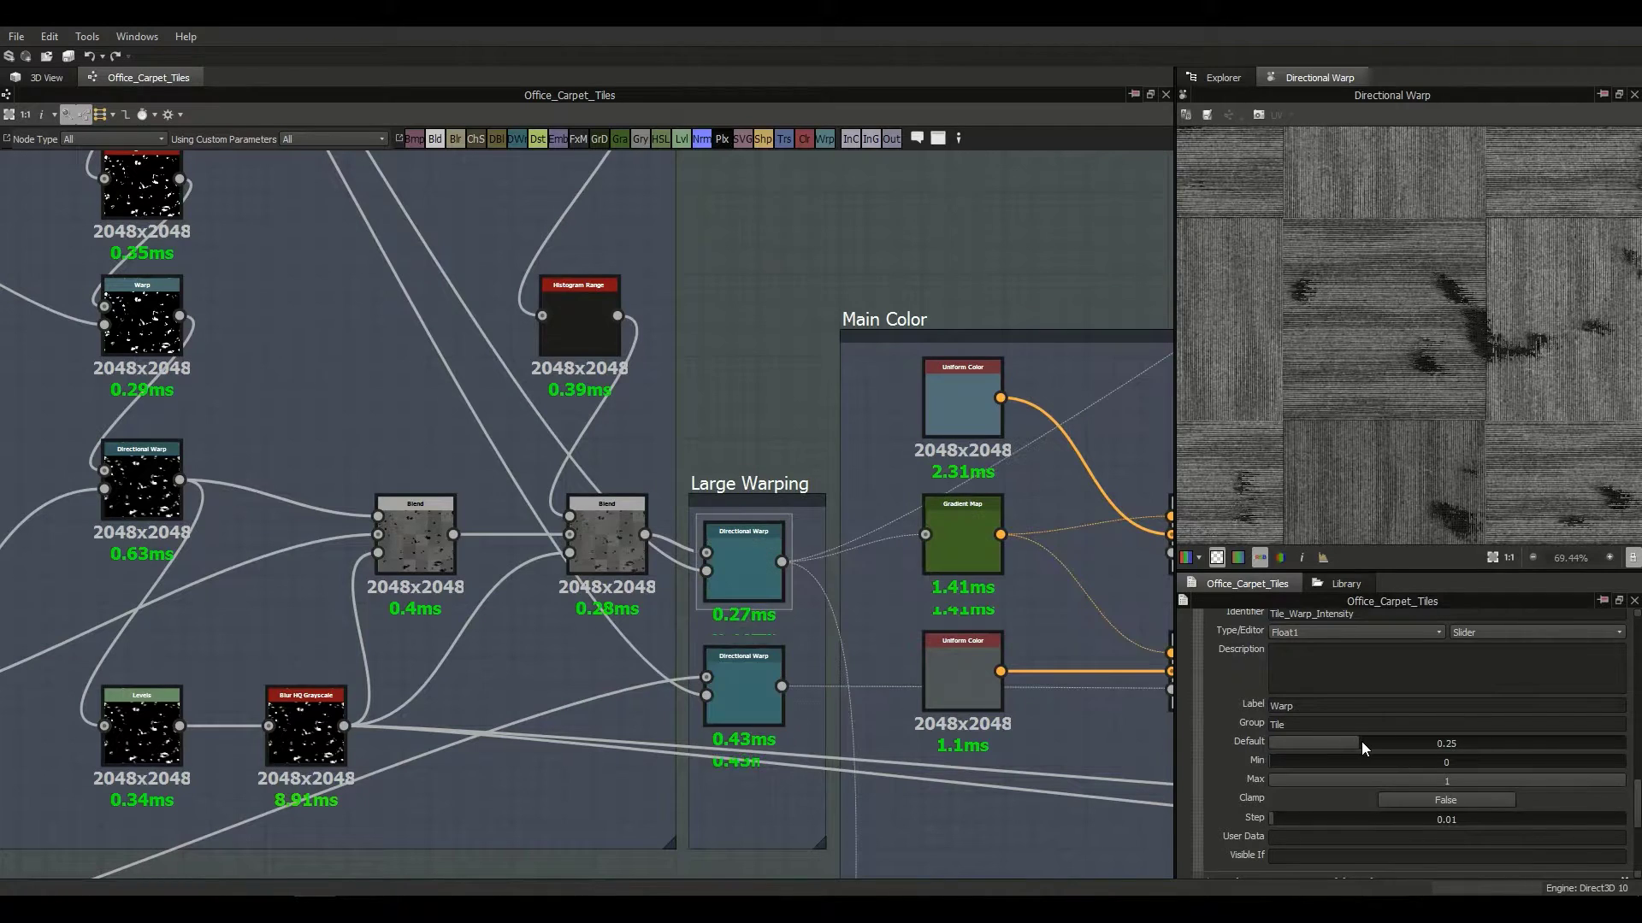
click(1367, 742)
scroll(1471, 418, up, 2)
middle_drag(1431, 437, 1400, 480)
drag(1530, 742, 1625, 742)
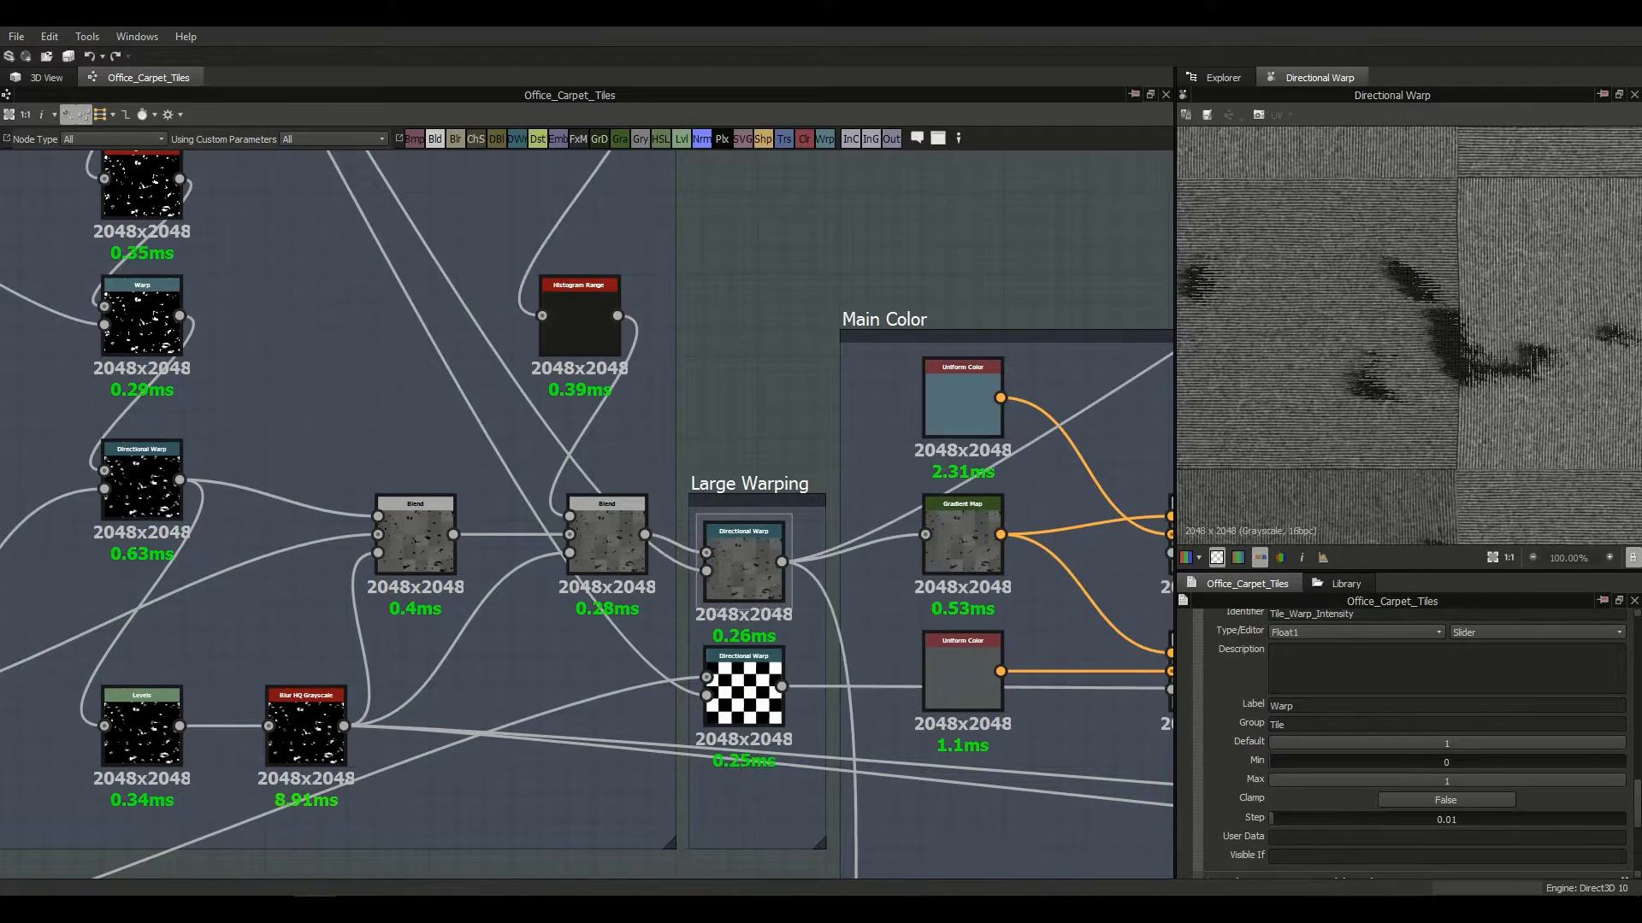
mouse_move(1429, 452)
middle_down()
mouse_move(1396, 257)
mouse_move(1425, 488)
mouse_move(1429, 439)
middle_up()
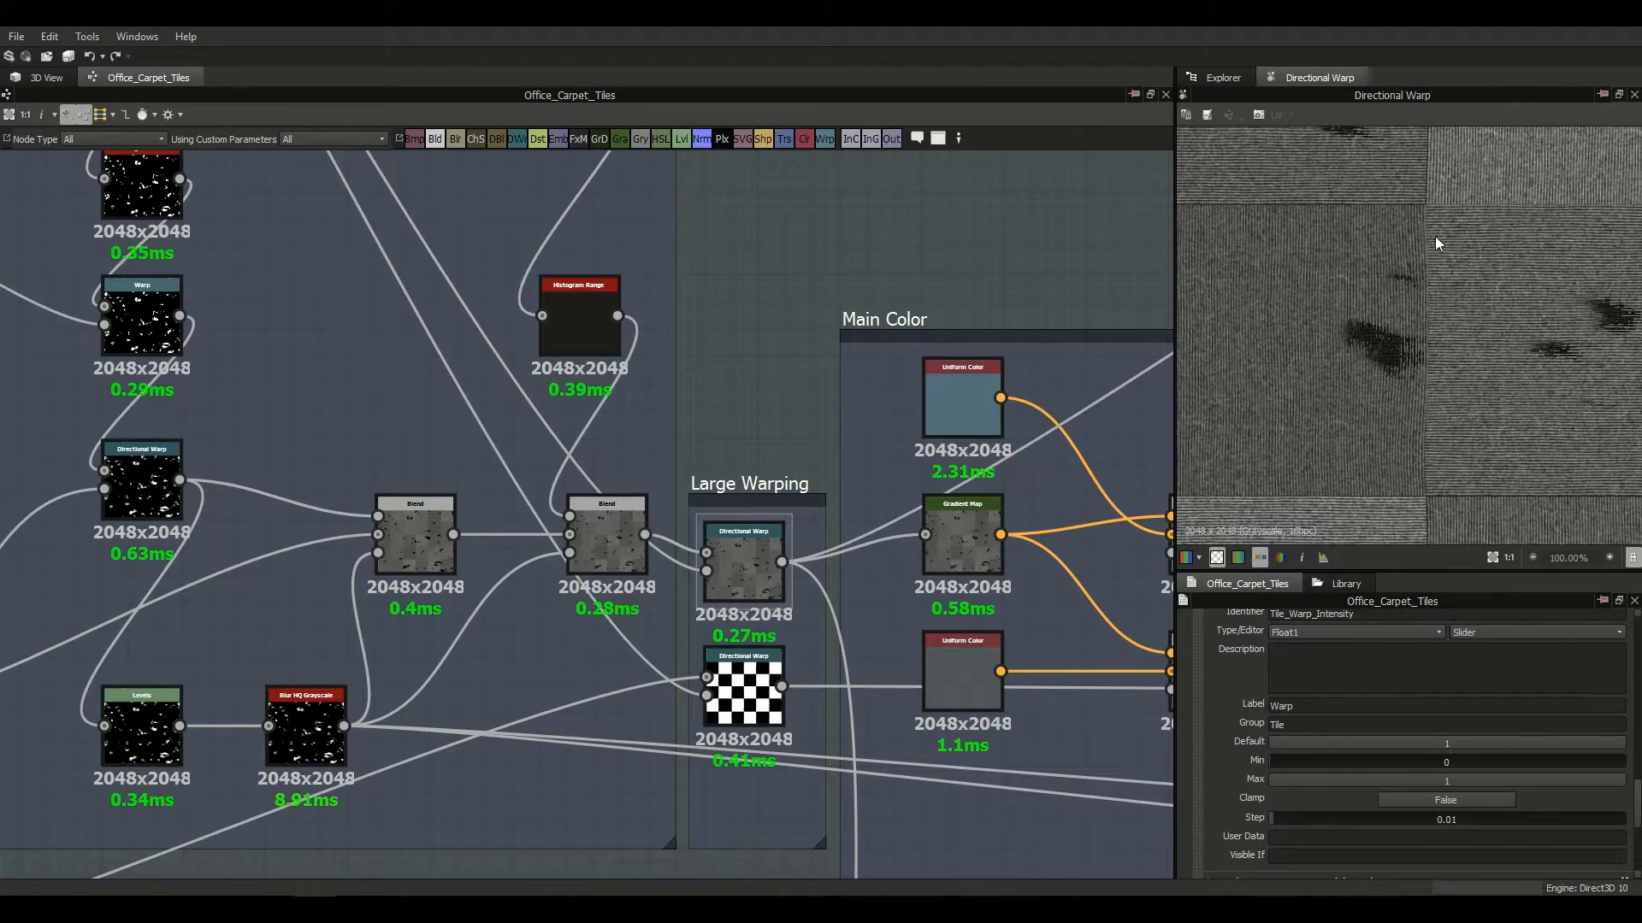
drag(1447, 746, 1357, 746)
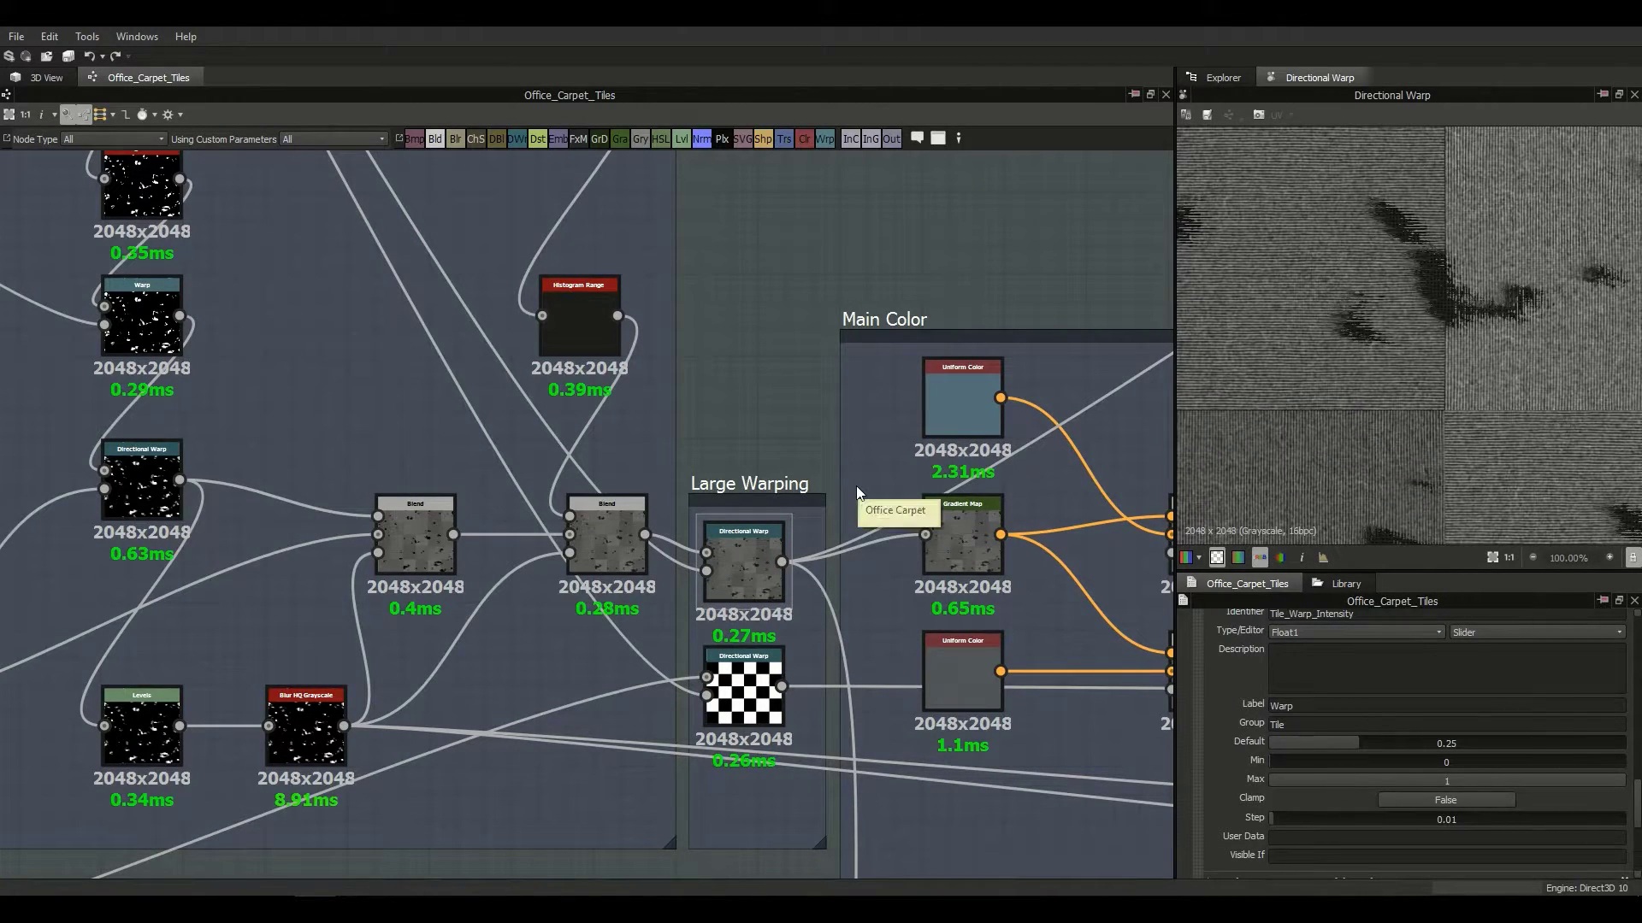
Step: Trace the checker mask's Directional Warp in Large Warping back to the Tile Generator and preview the warped mask
click(743, 725)
middle_drag(504, 742, 710, 563)
scroll(709, 562, down, 3)
middle_drag(464, 609, 718, 455)
scroll(717, 455, up, 3)
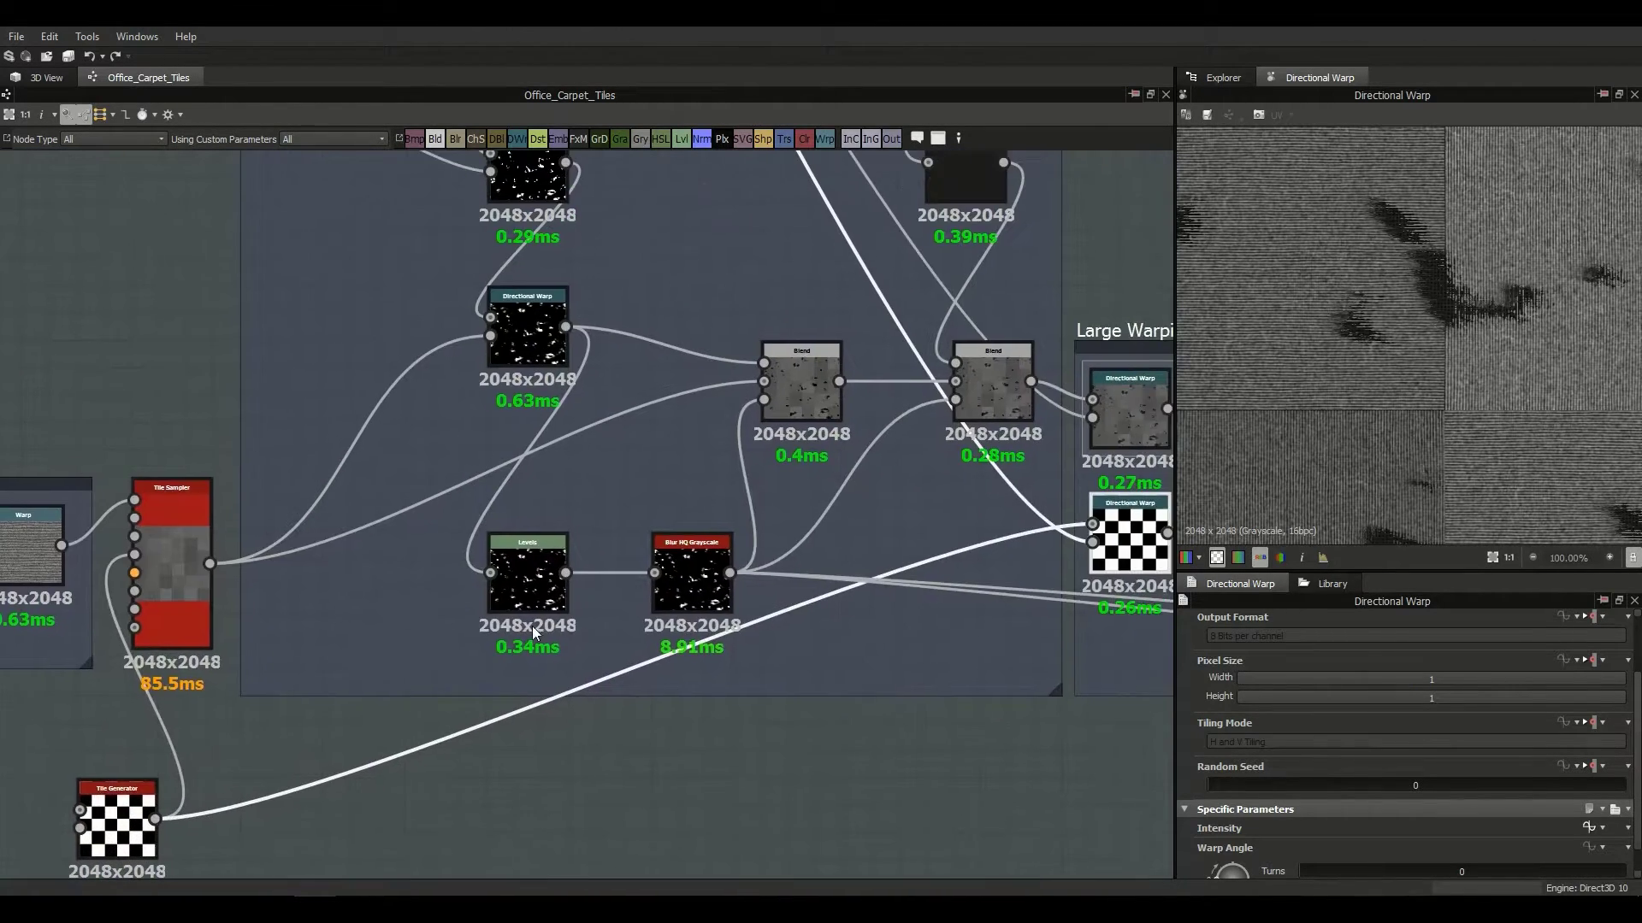
double_click(812, 599)
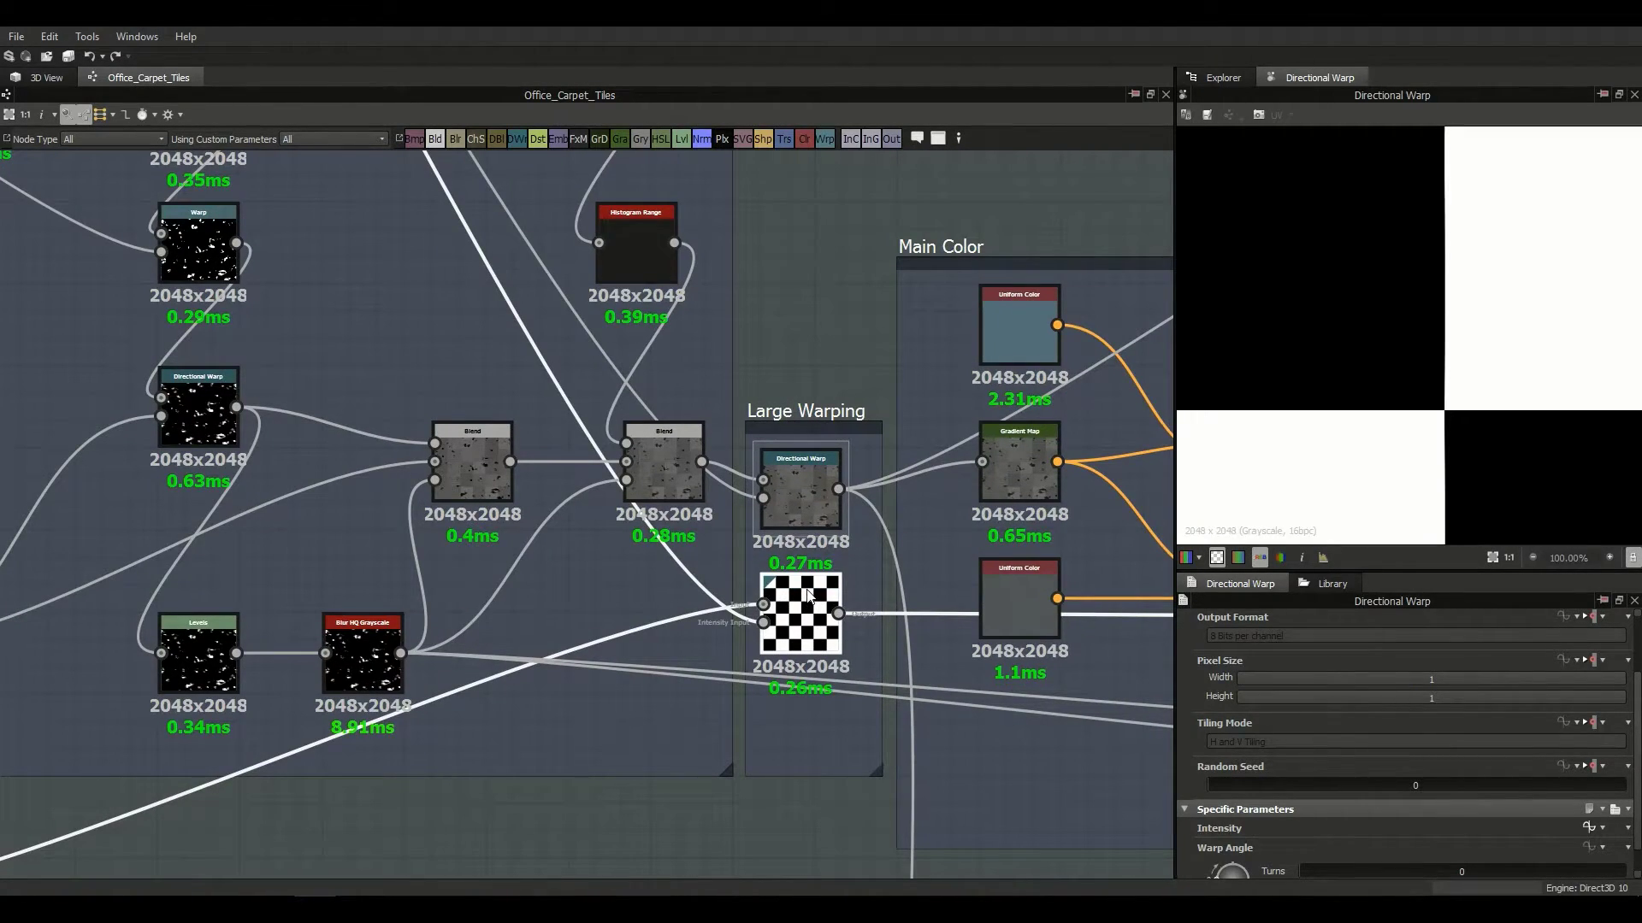
Step: Compare both Directional Warp outputs in Large Warping and locate the Main Color Blend that uses the checker mask
scroll(1485, 377, down, 3)
scroll(1212, 858, down, 1)
double_click(787, 511)
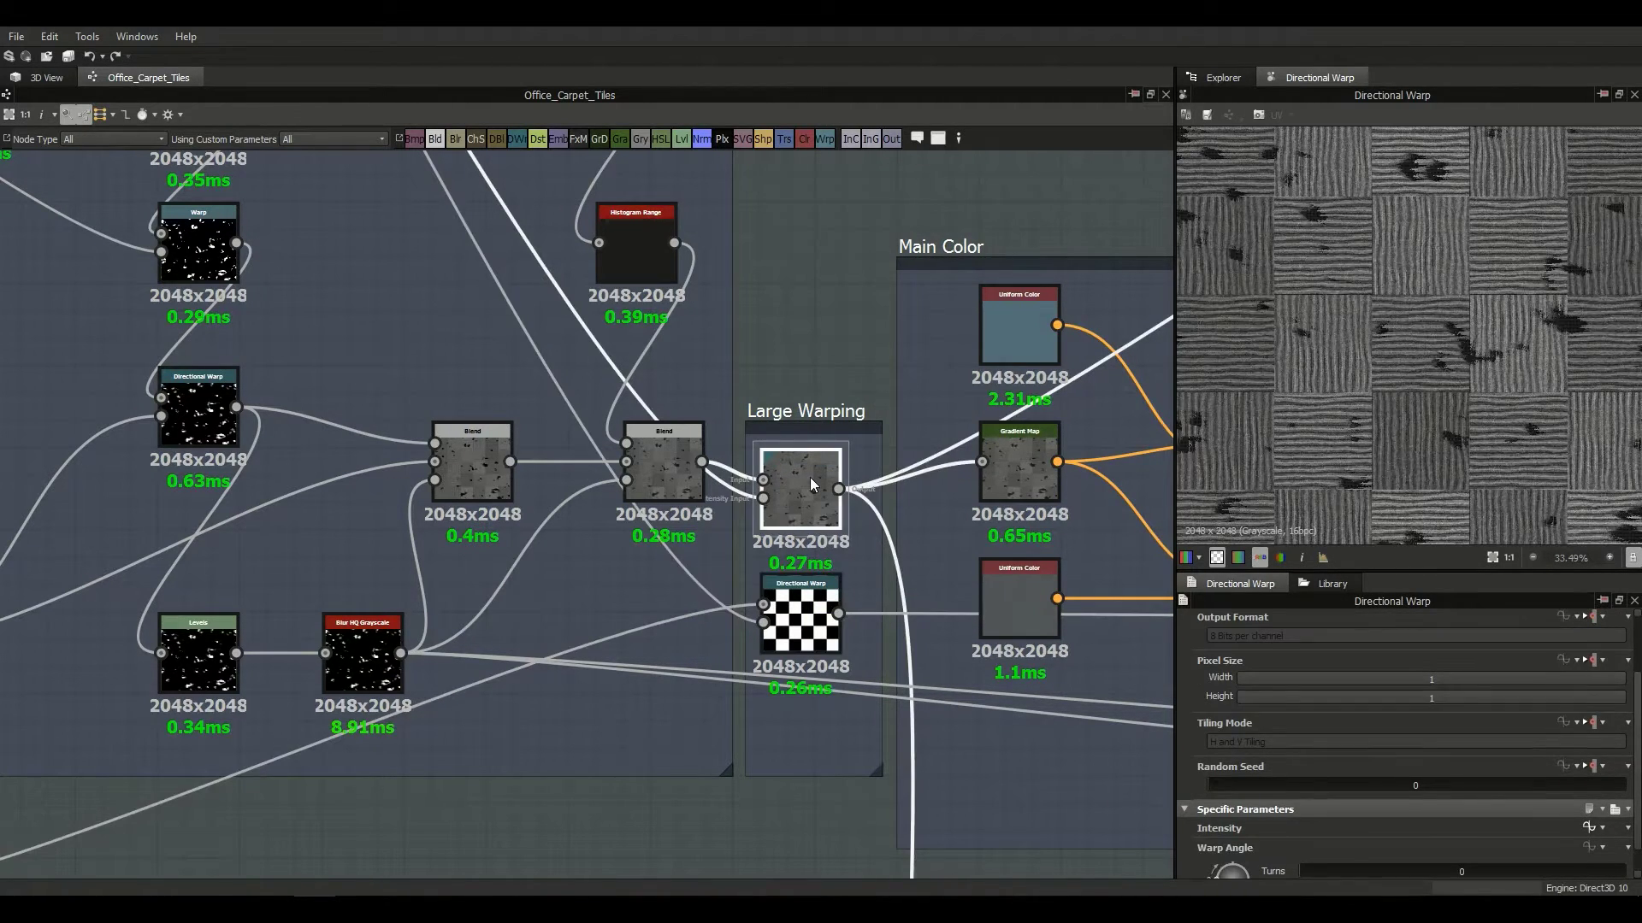
double_click(817, 637)
middle_drag(833, 646, 305, 658)
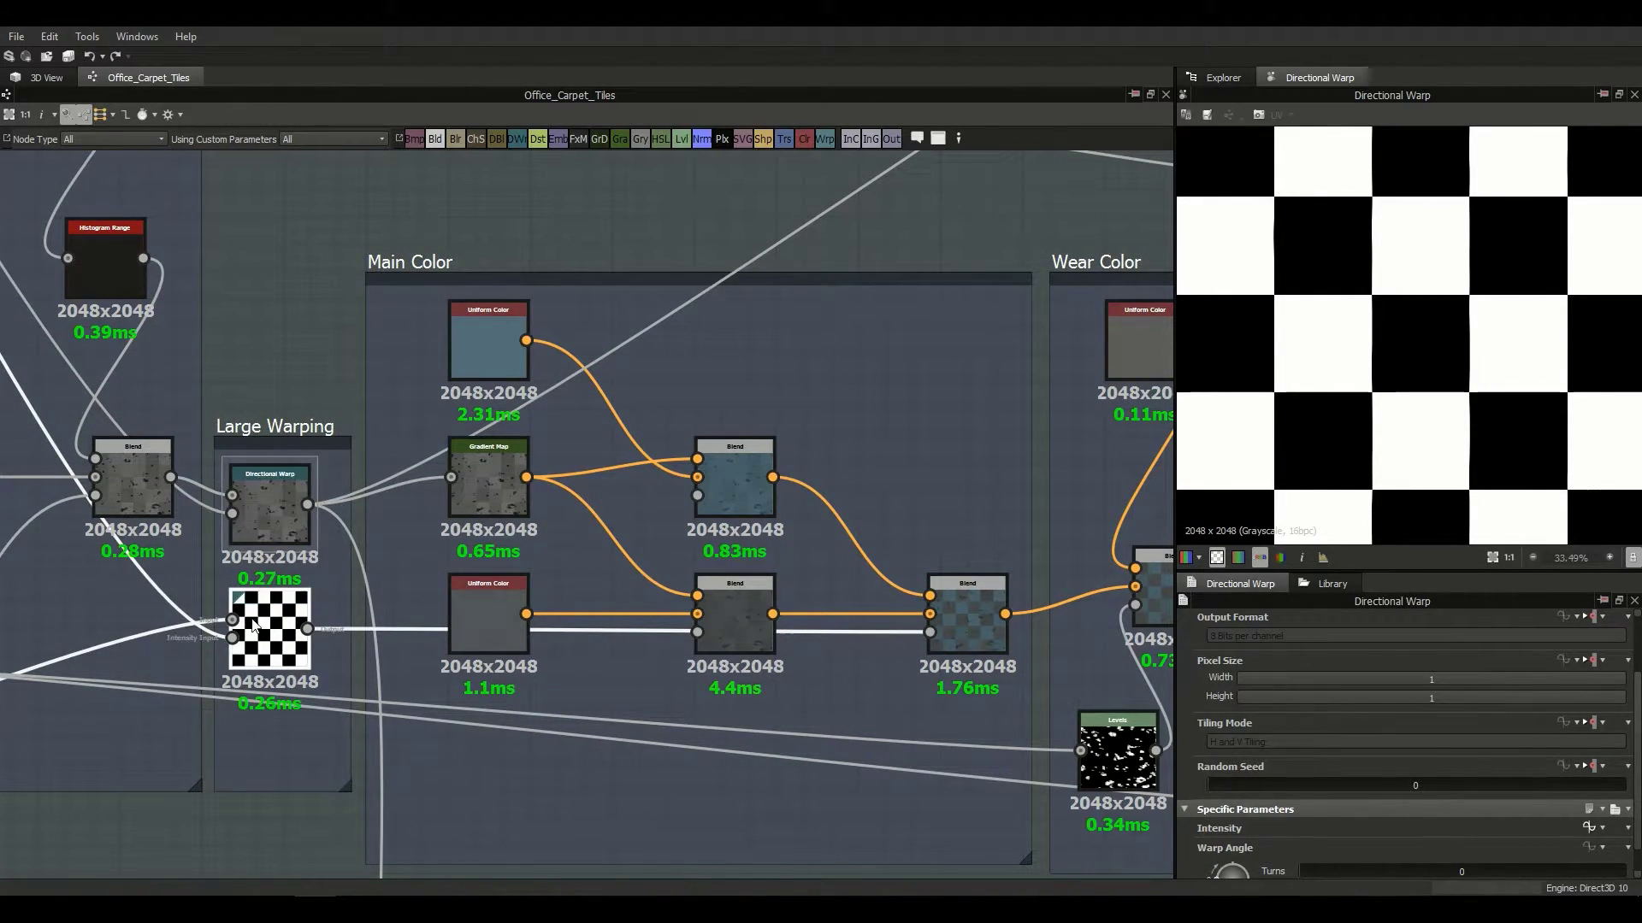
click(988, 633)
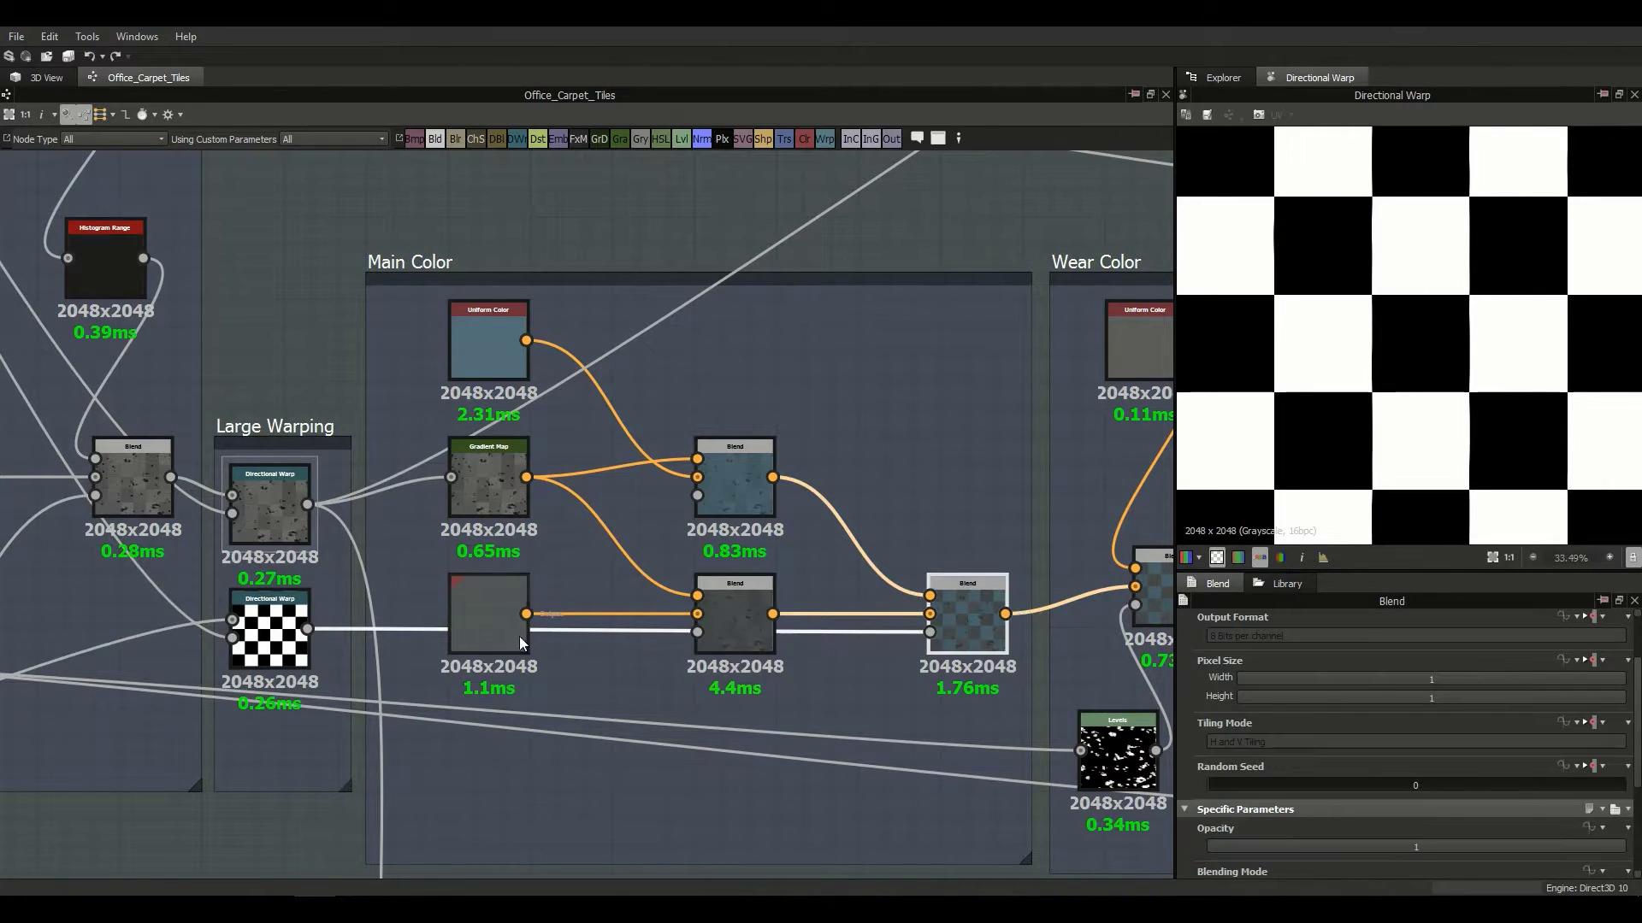
middle_drag(373, 582, 785, 641)
middle_drag(701, 540, 691, 616)
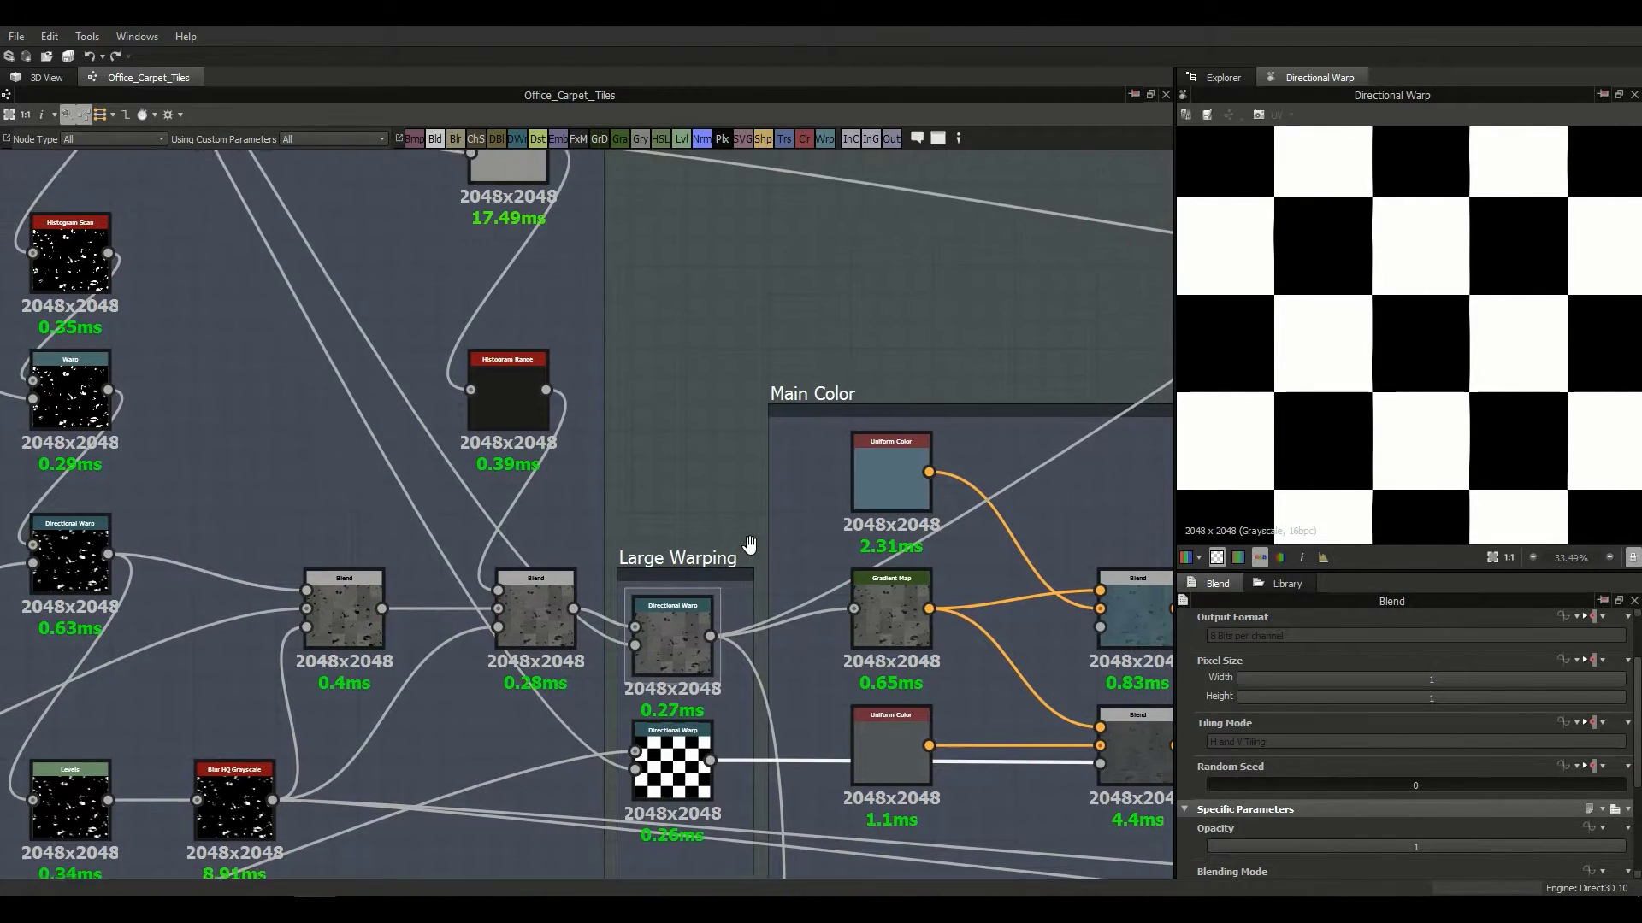
Step: Preview the Gradient Map in the Main Color group and examine its color gradient and fiber detail up close
click(886, 608)
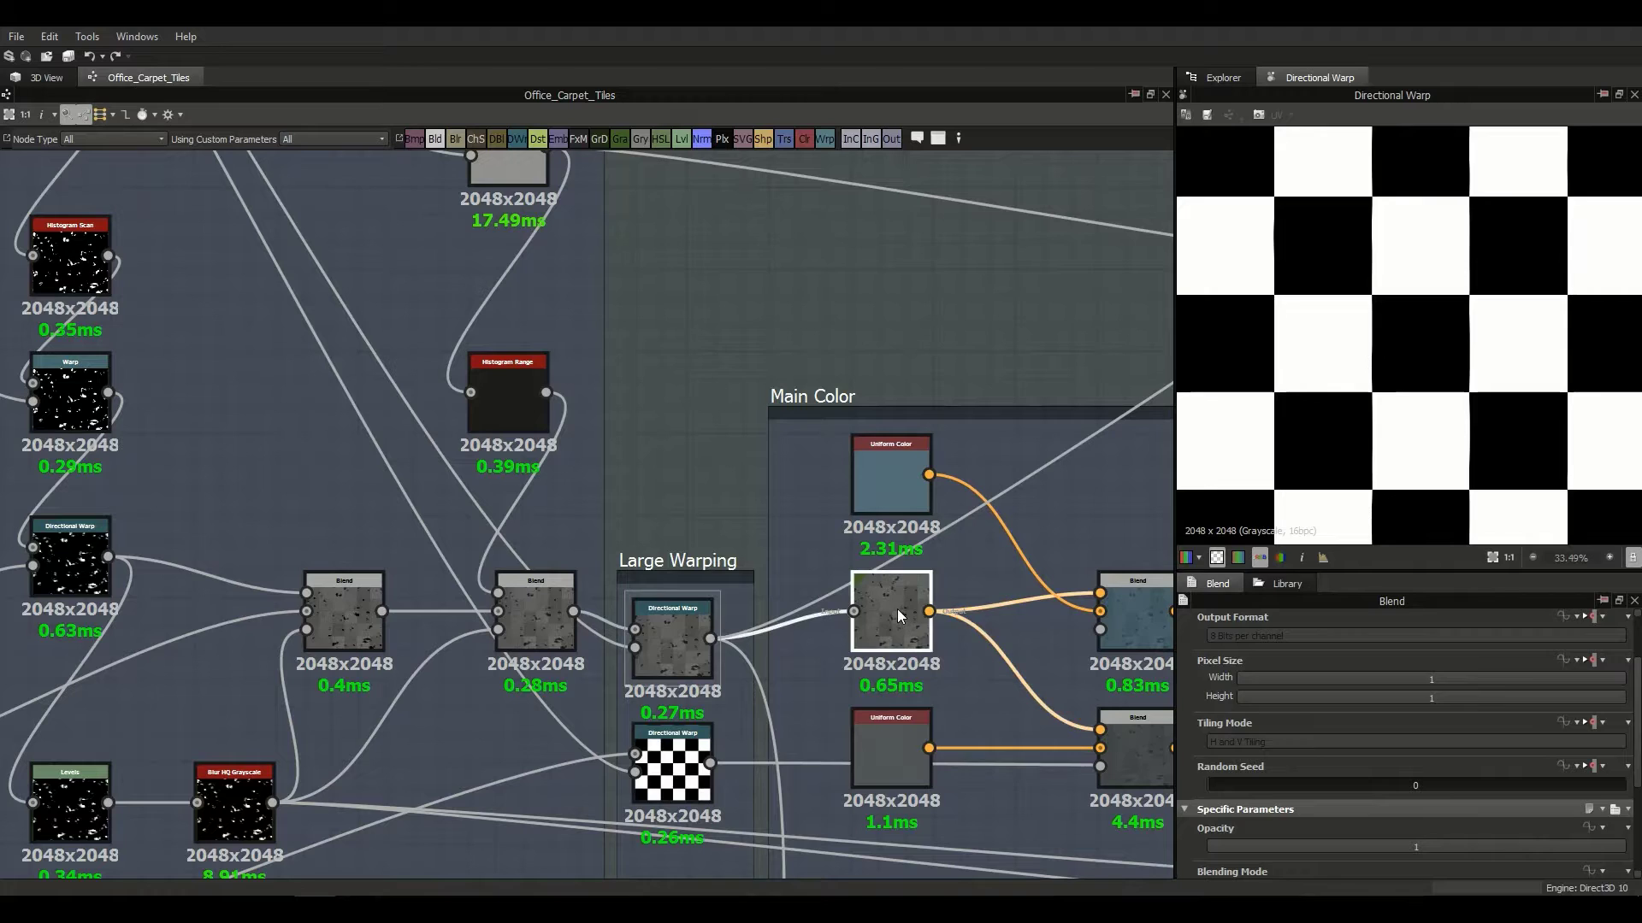
middle_drag(896, 609, 681, 567)
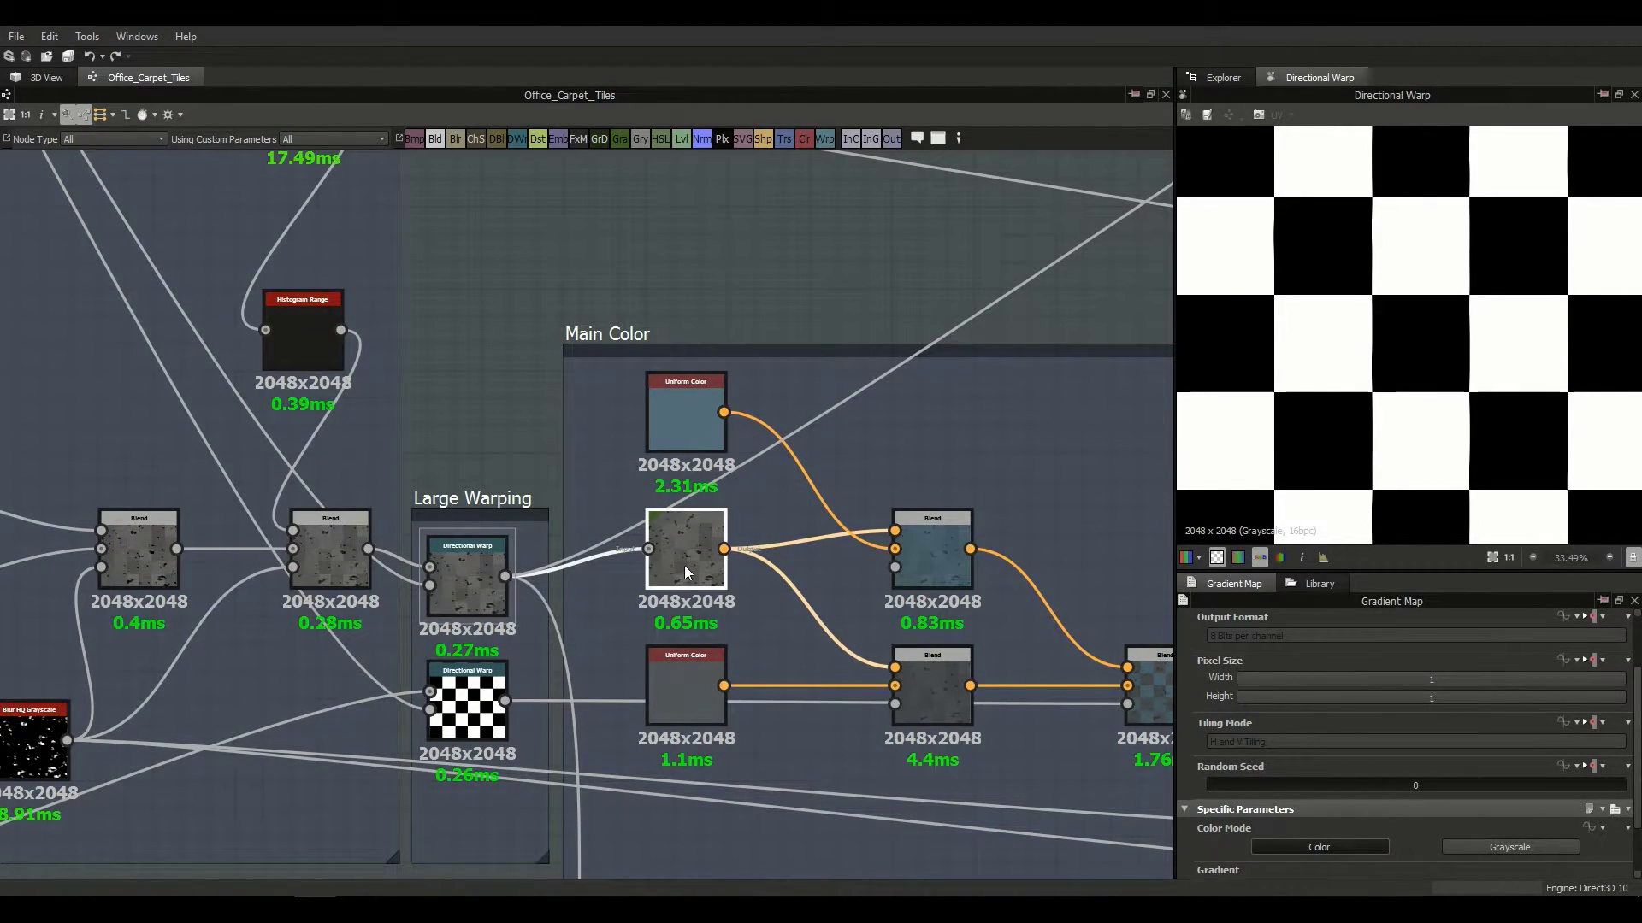
double_click(685, 566)
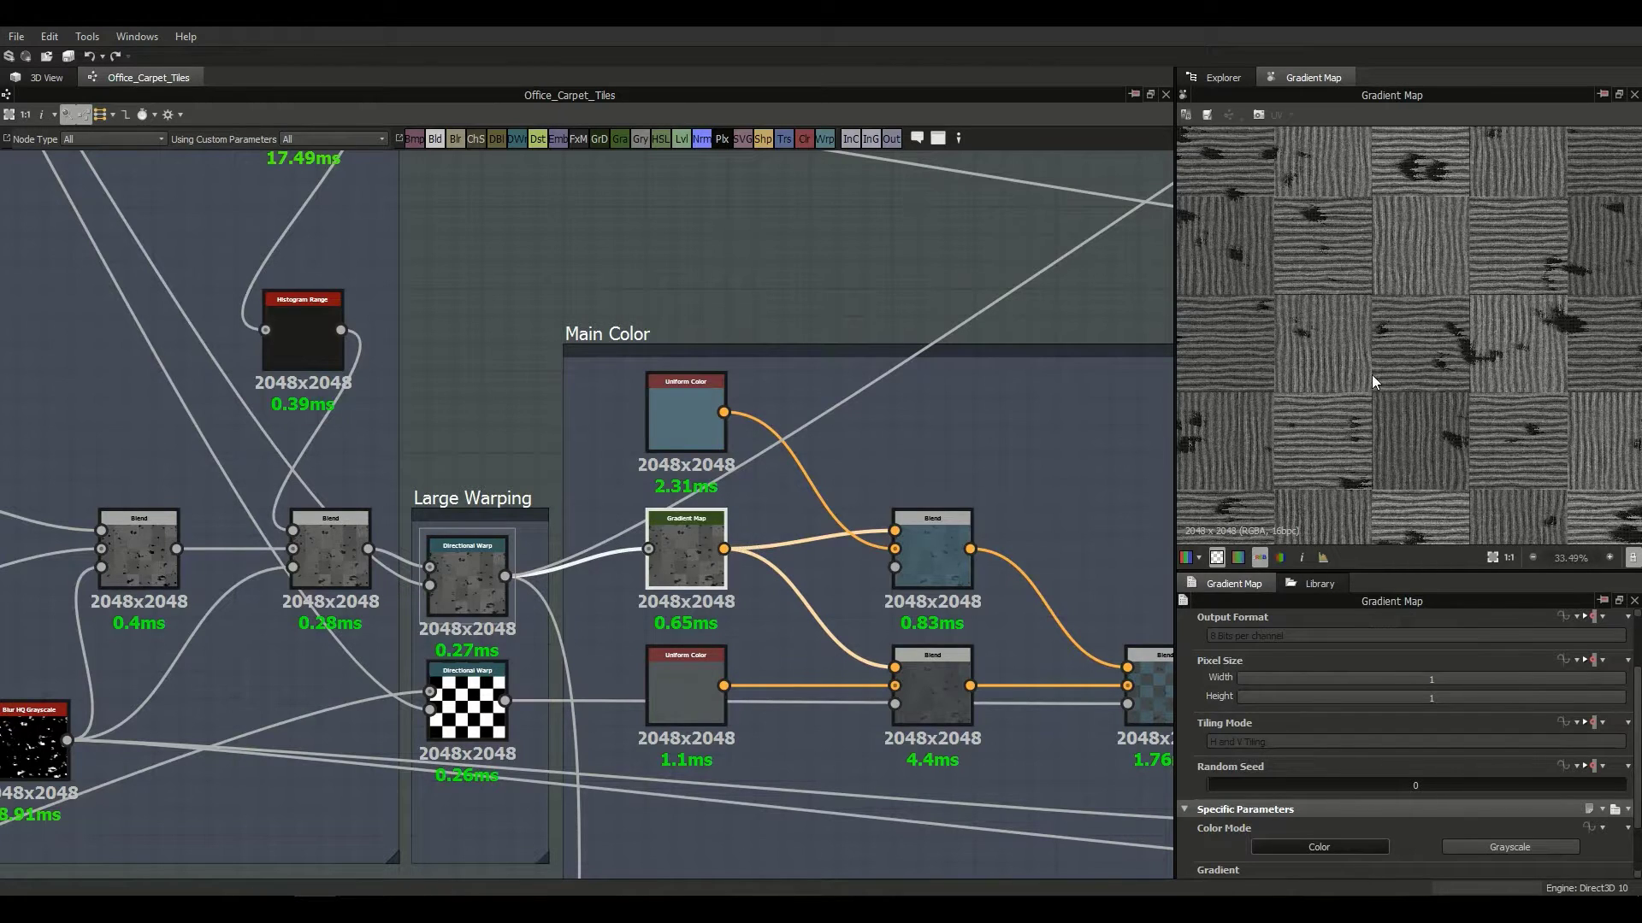
scroll(1371, 376, up, 3)
scroll(1367, 763, down, 2)
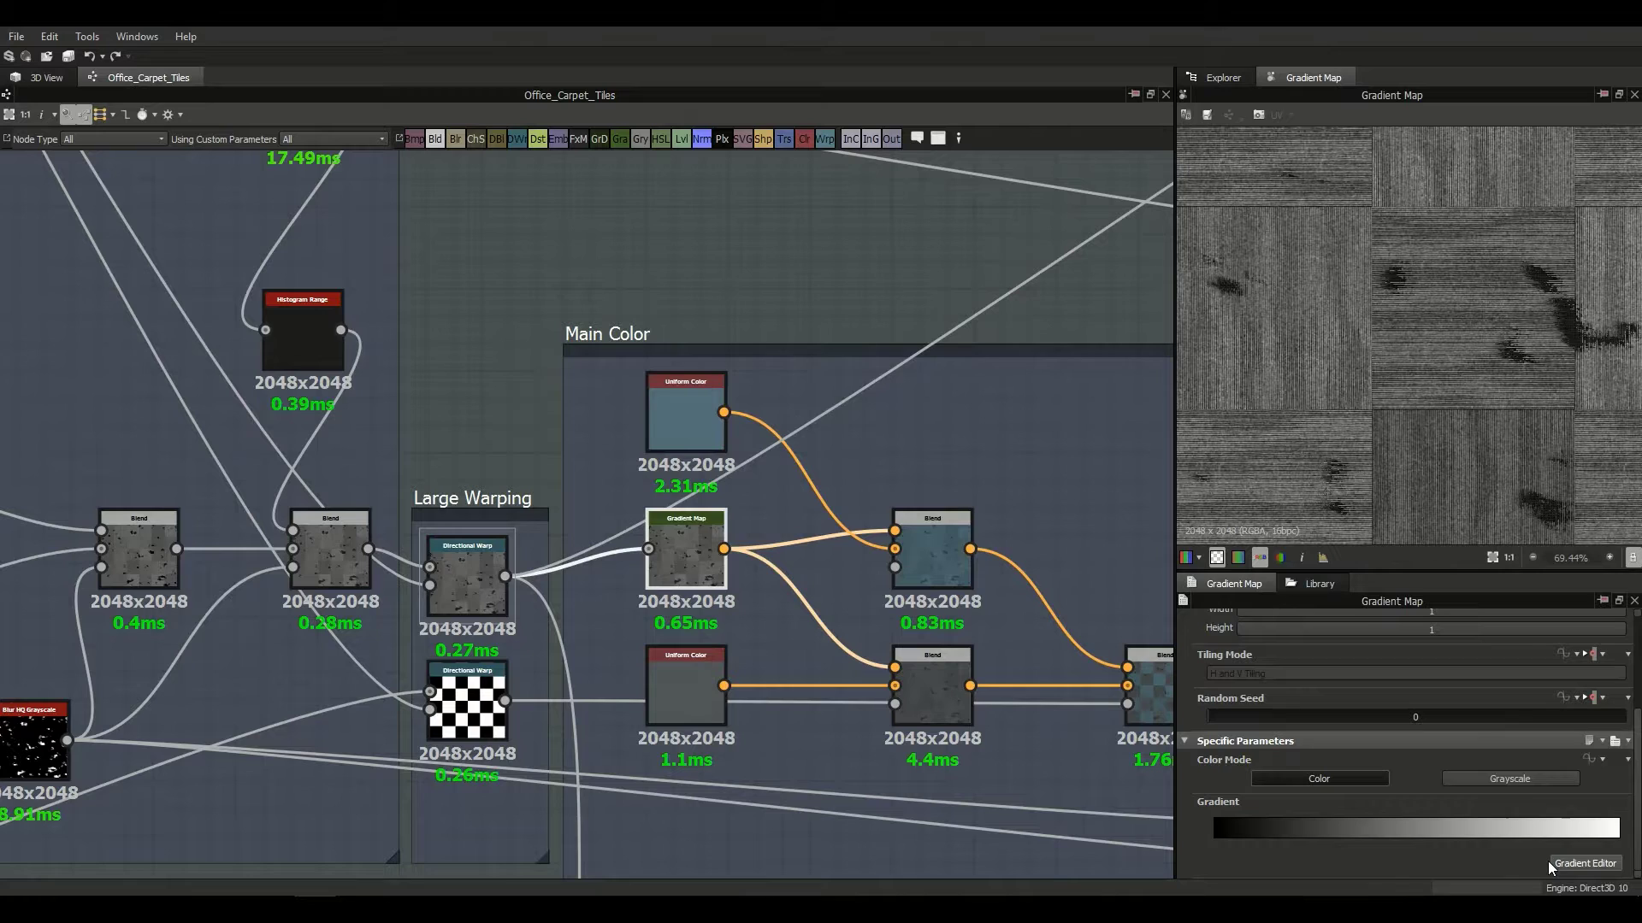
scroll(1486, 419, up, 3)
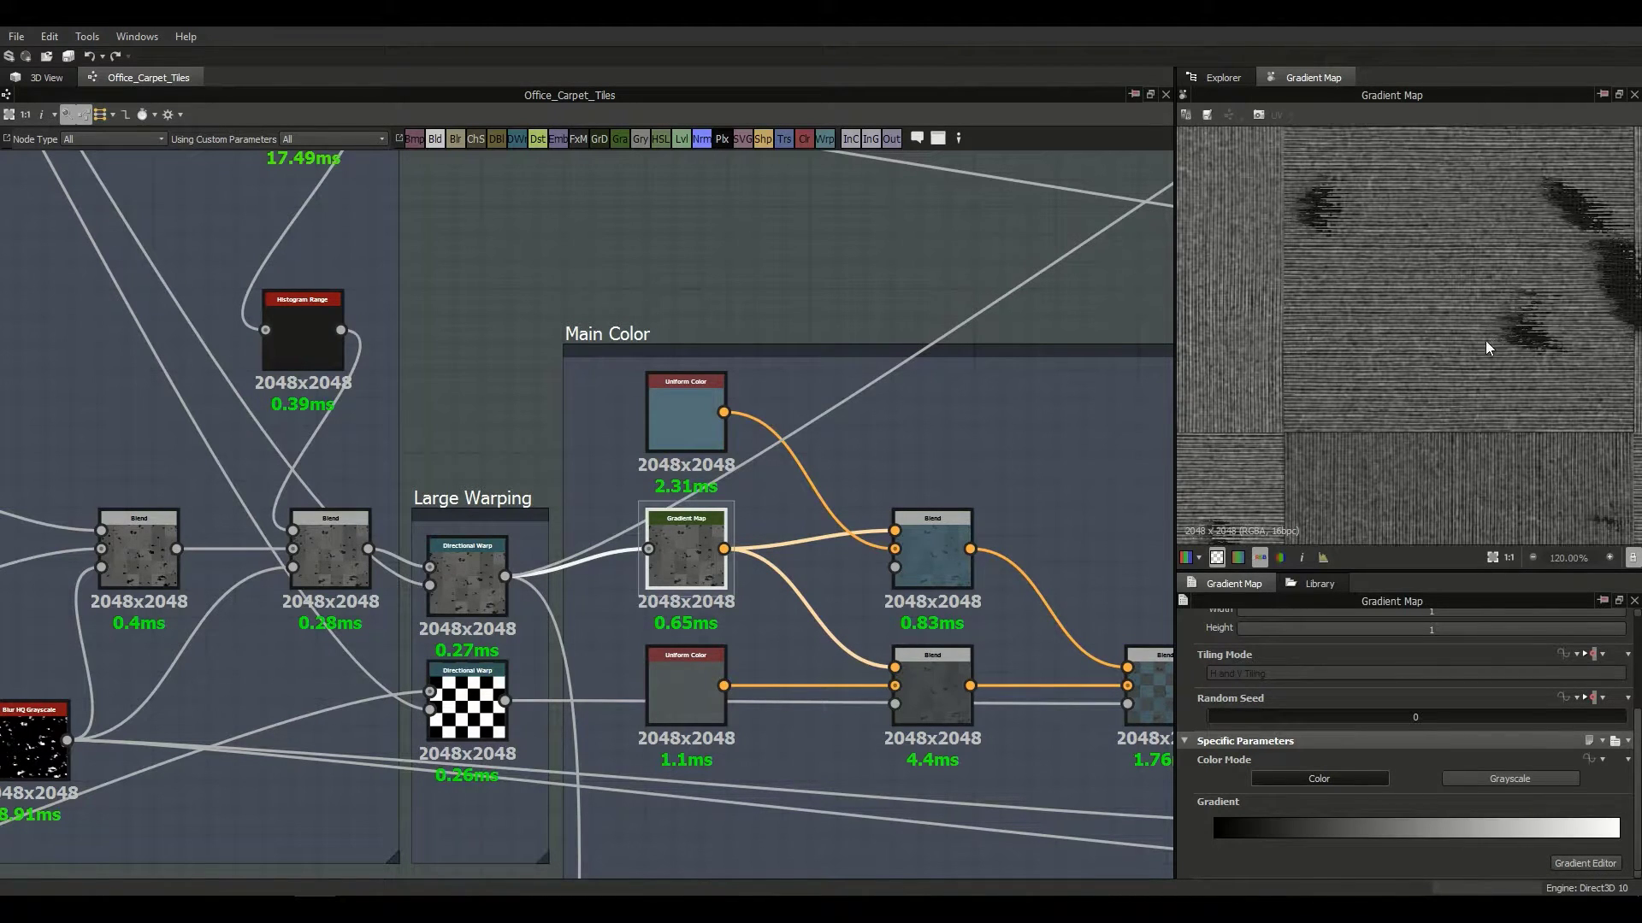
scroll(1465, 368, up, 2)
Step: Inspect the blue and gray Uniform Color nodes in Main Color alongside the Gradient Map blended with them
click(665, 428)
click(650, 681)
click(660, 403)
click(639, 679)
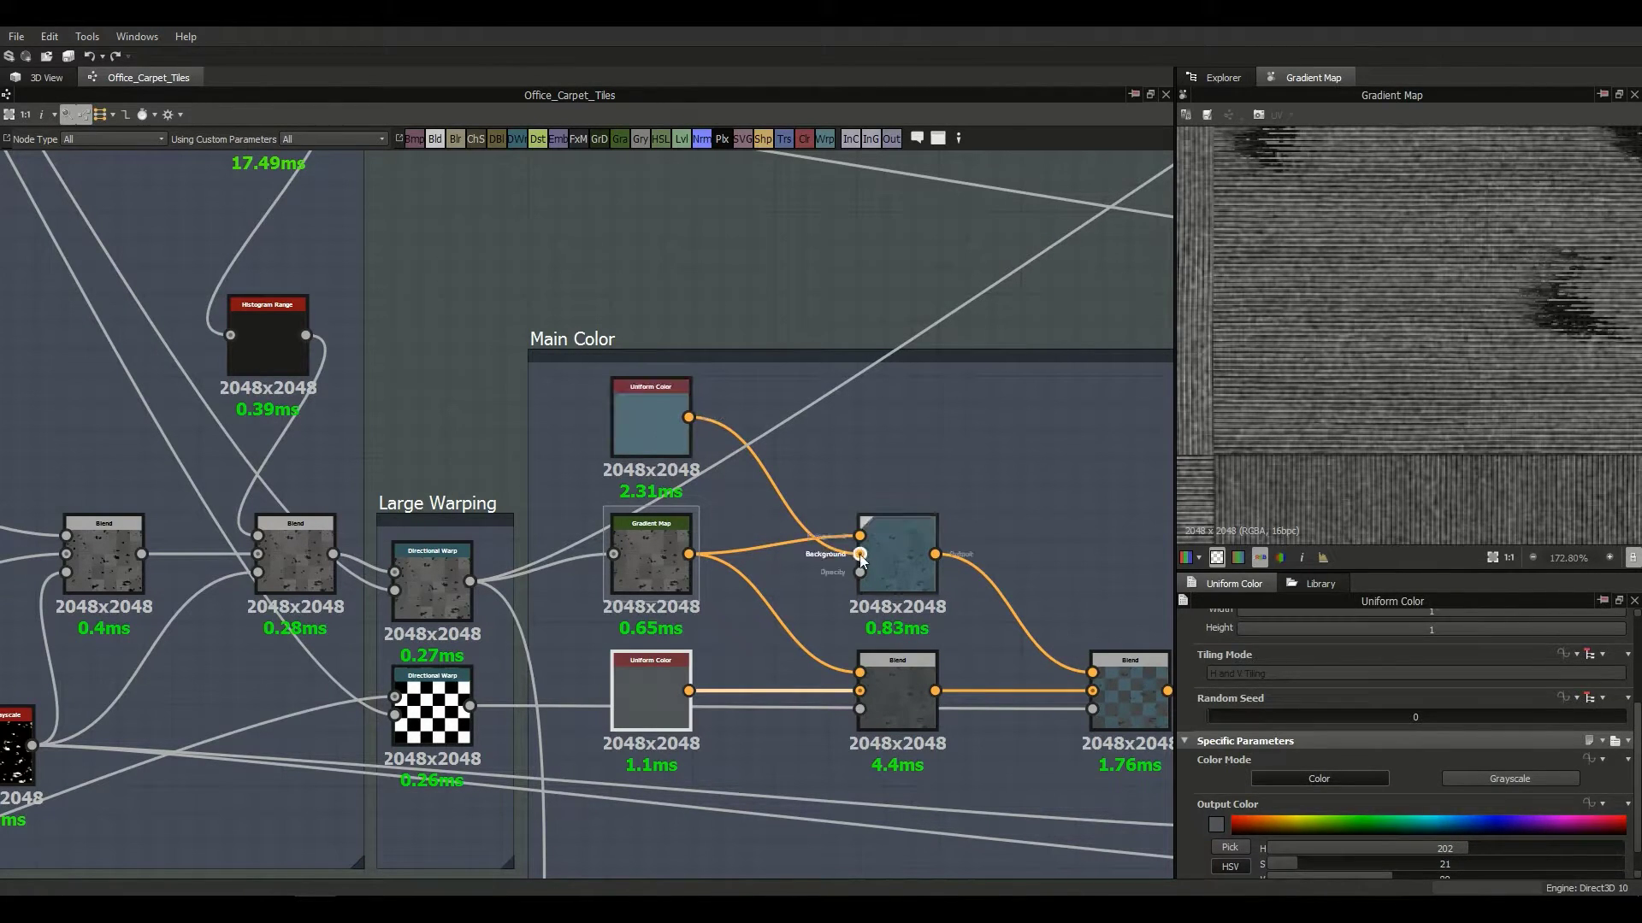
click(664, 572)
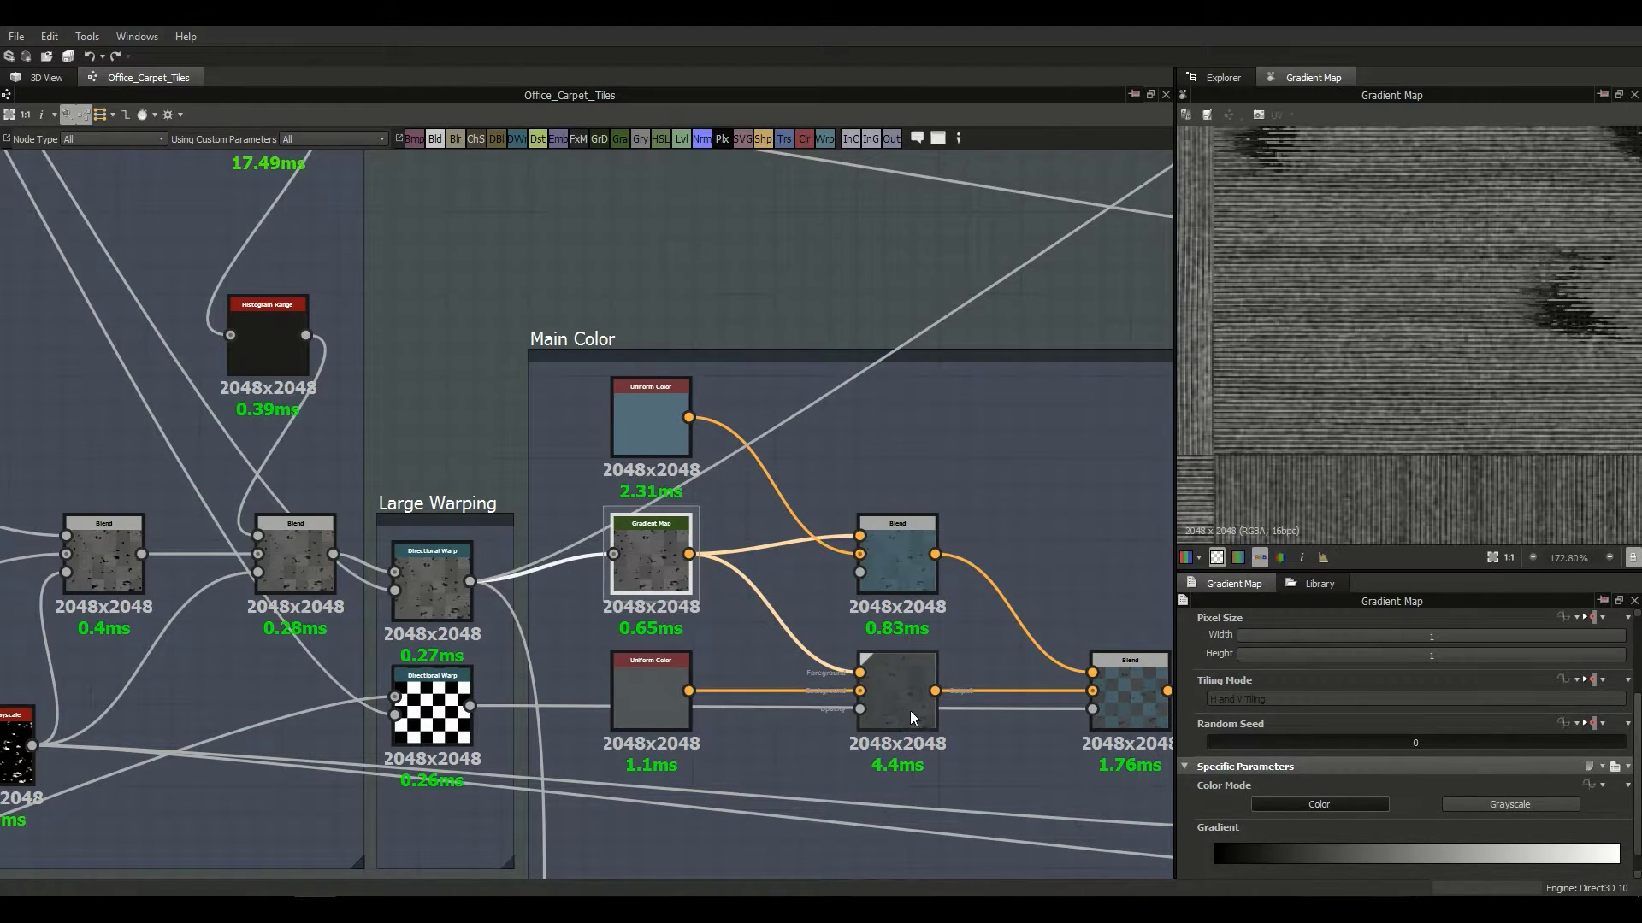
Step: Preview the blue Blend in Main Color and examine its Overlay settings and the fiber coloring up close
click(885, 552)
scroll(1204, 773, down, 1)
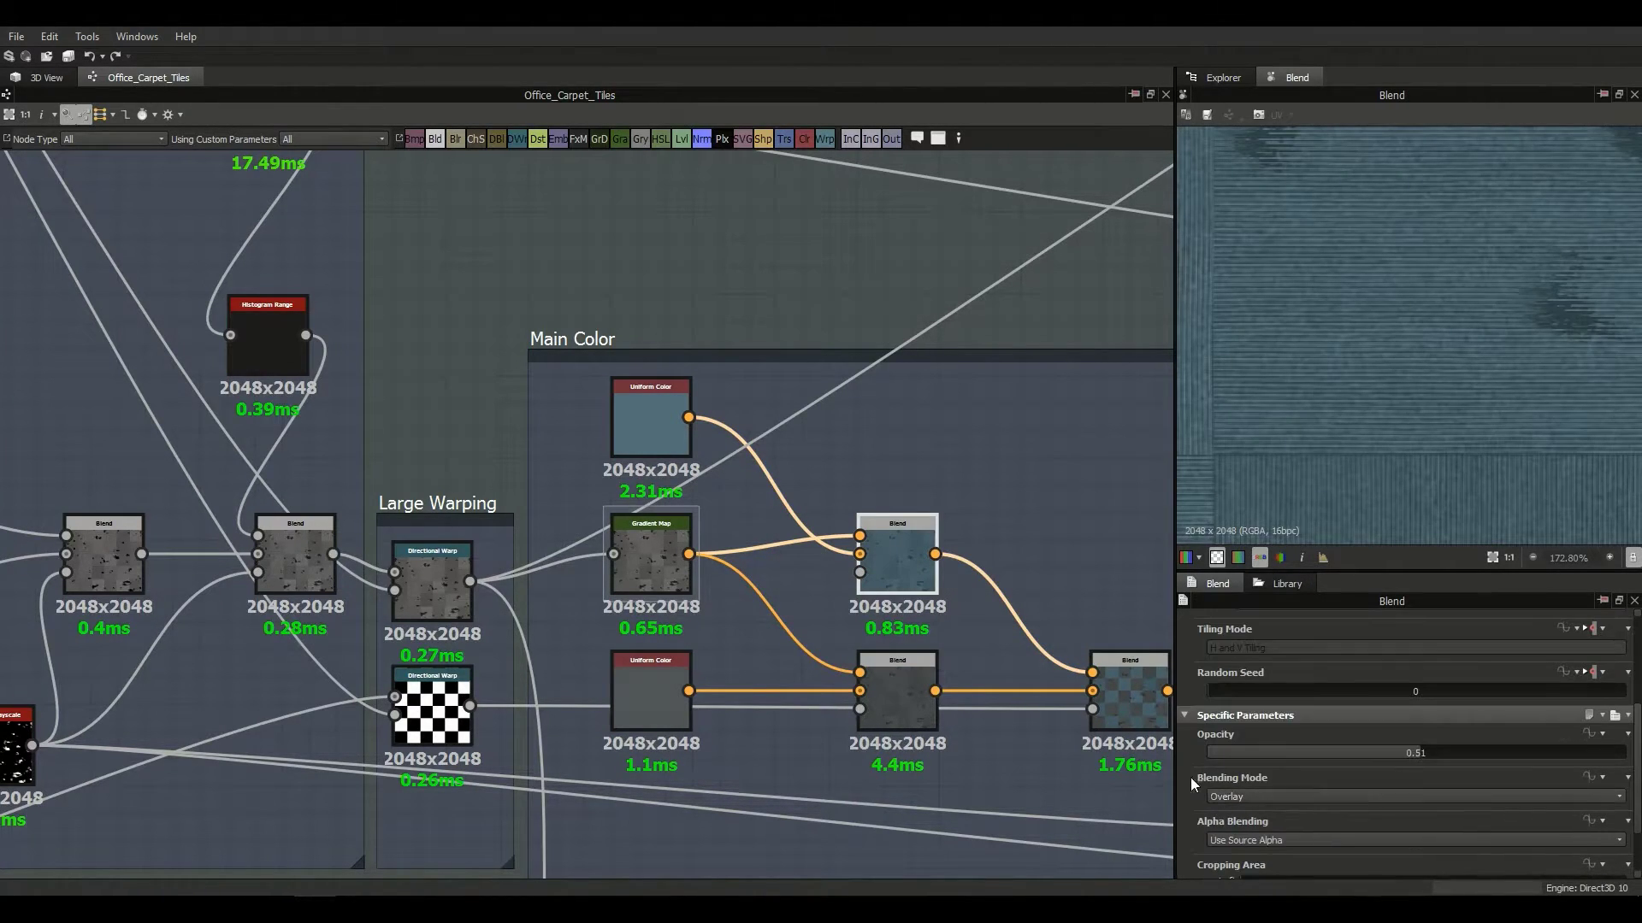
middle_drag(855, 699, 778, 737)
middle_drag(952, 736, 838, 679)
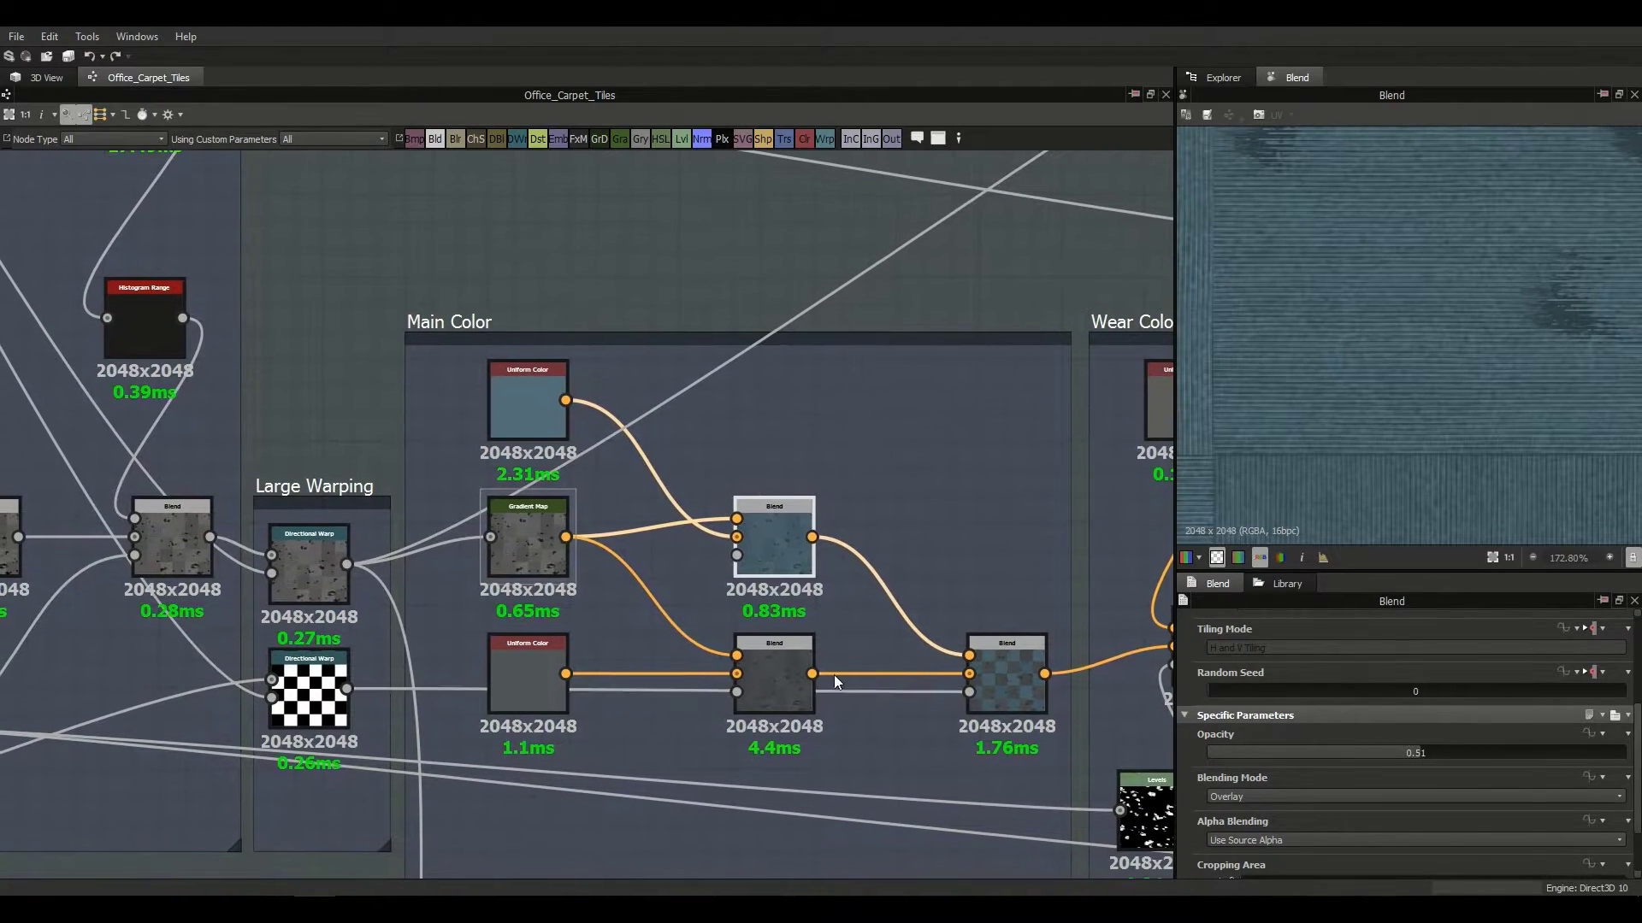
scroll(1324, 424, up, 1)
scroll(1324, 424, down, 4)
middle_drag(1327, 411, 1401, 412)
scroll(1348, 422, up, 3)
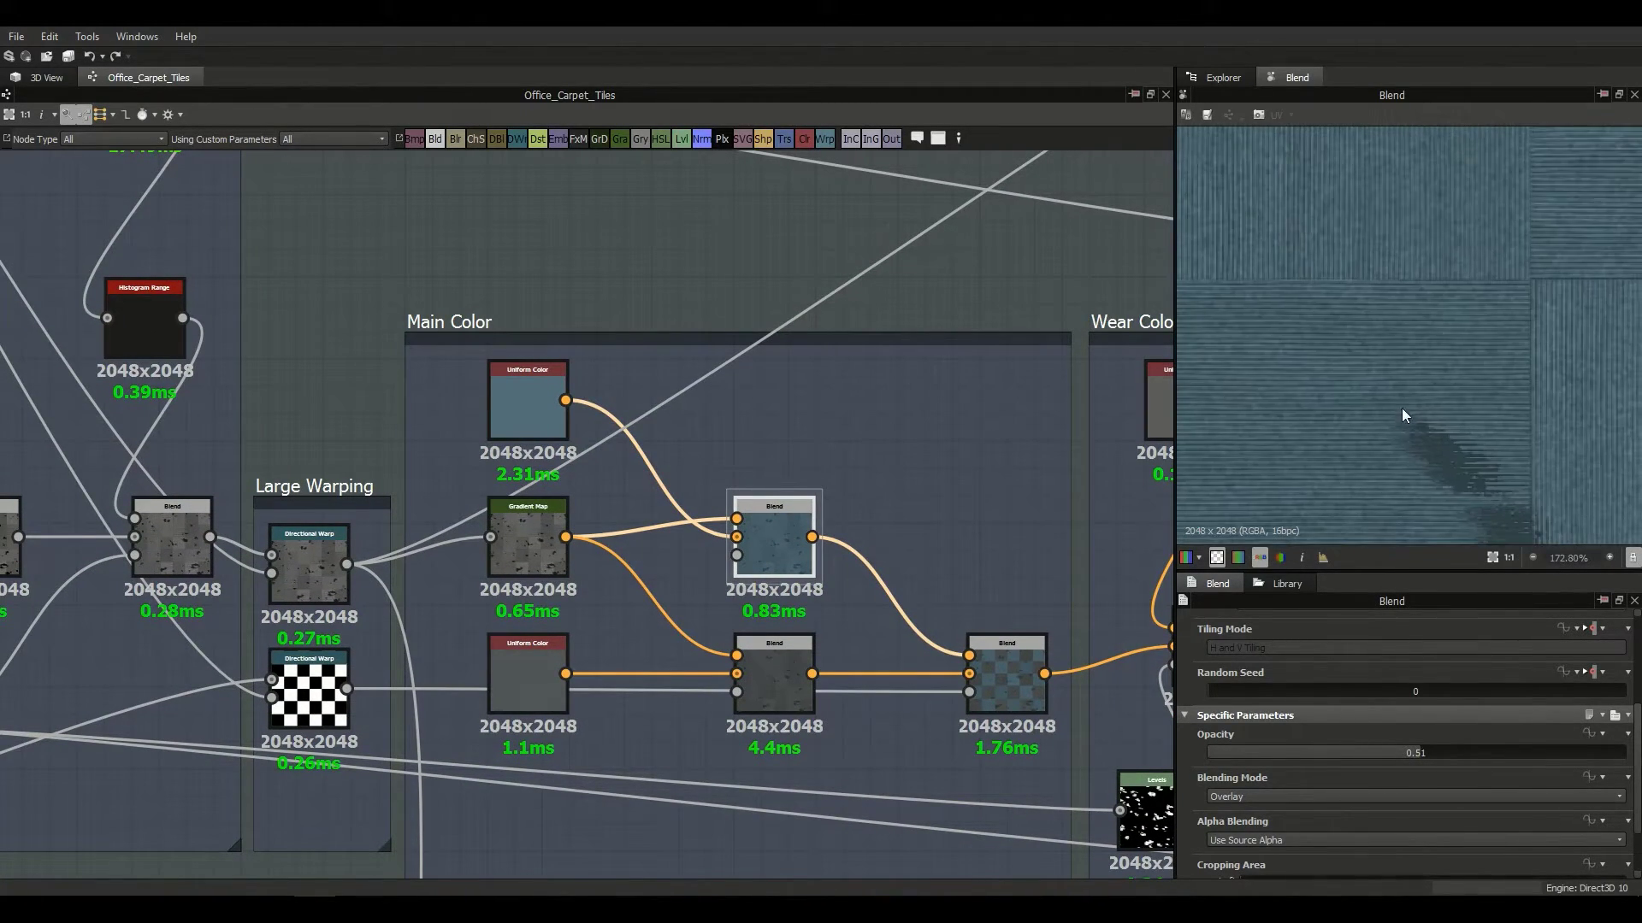
scroll(1402, 413, up, 3)
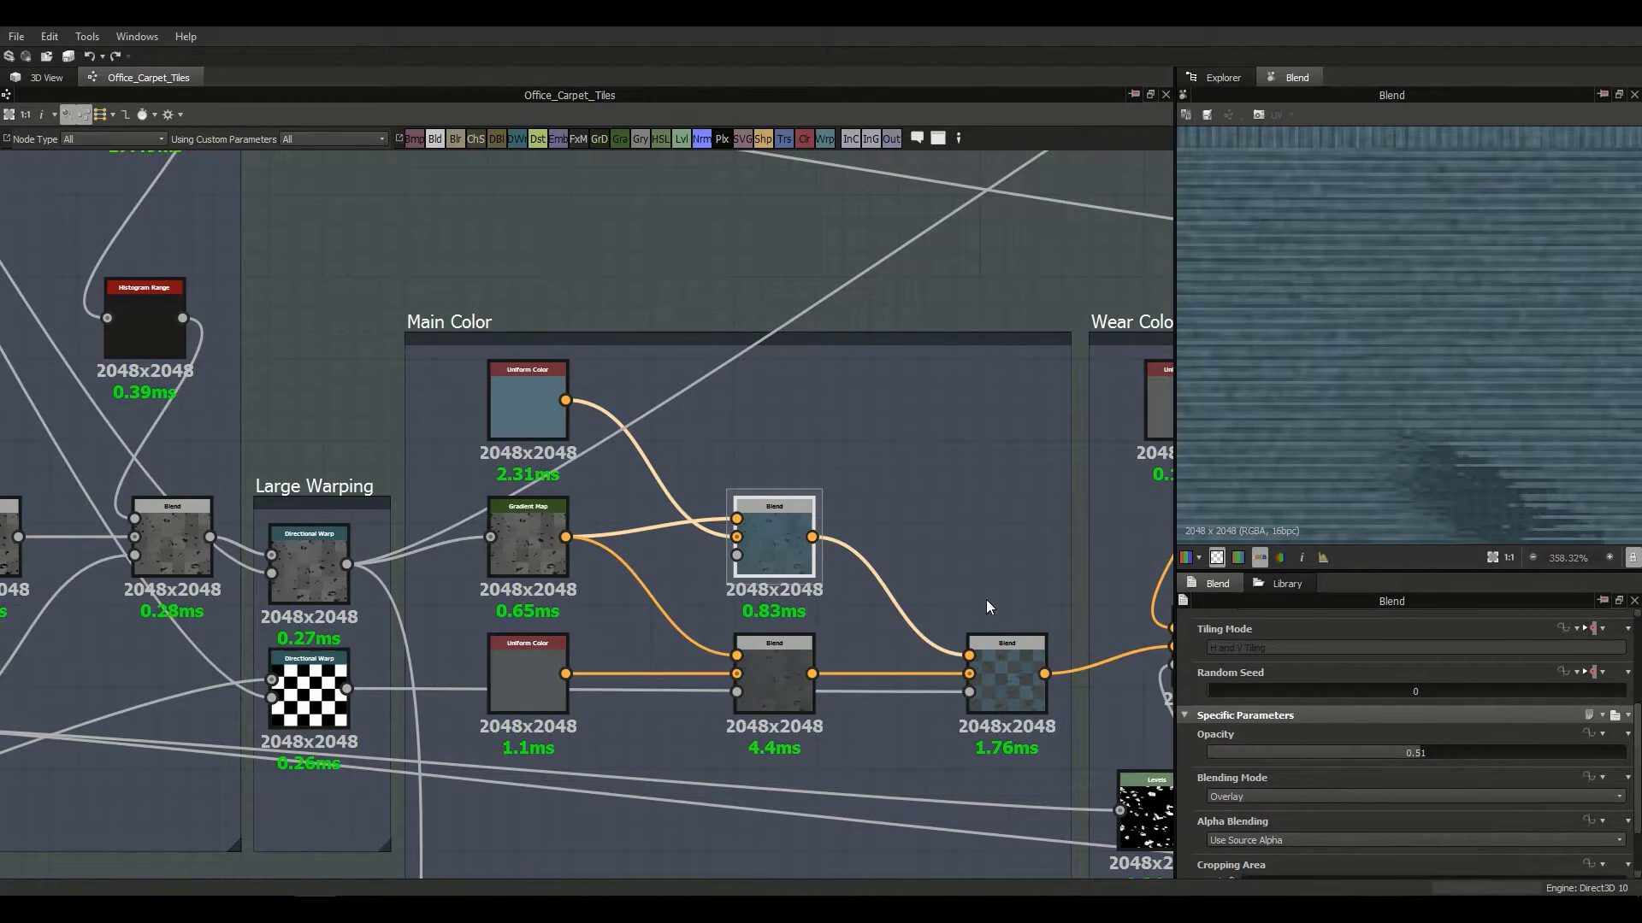
middle_drag(944, 458, 880, 447)
Step: Preview the final Main Color Blend and examine how the checker mask alternates the blue and gray tiles
click(942, 681)
scroll(1320, 434, down, 5)
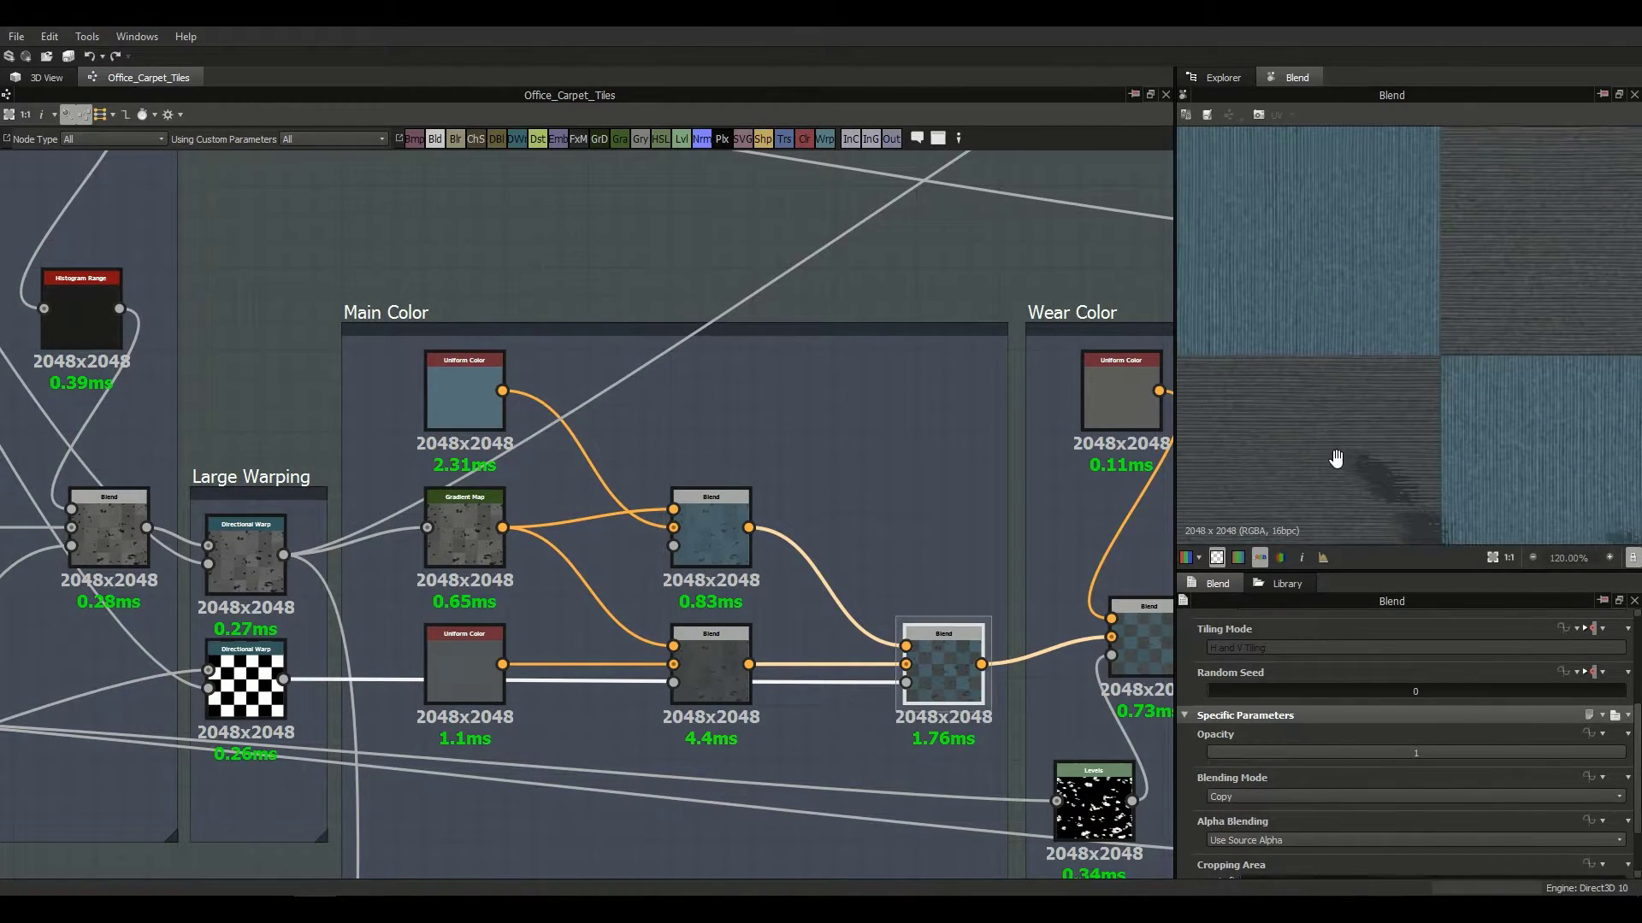
middle_drag(1336, 452, 1333, 505)
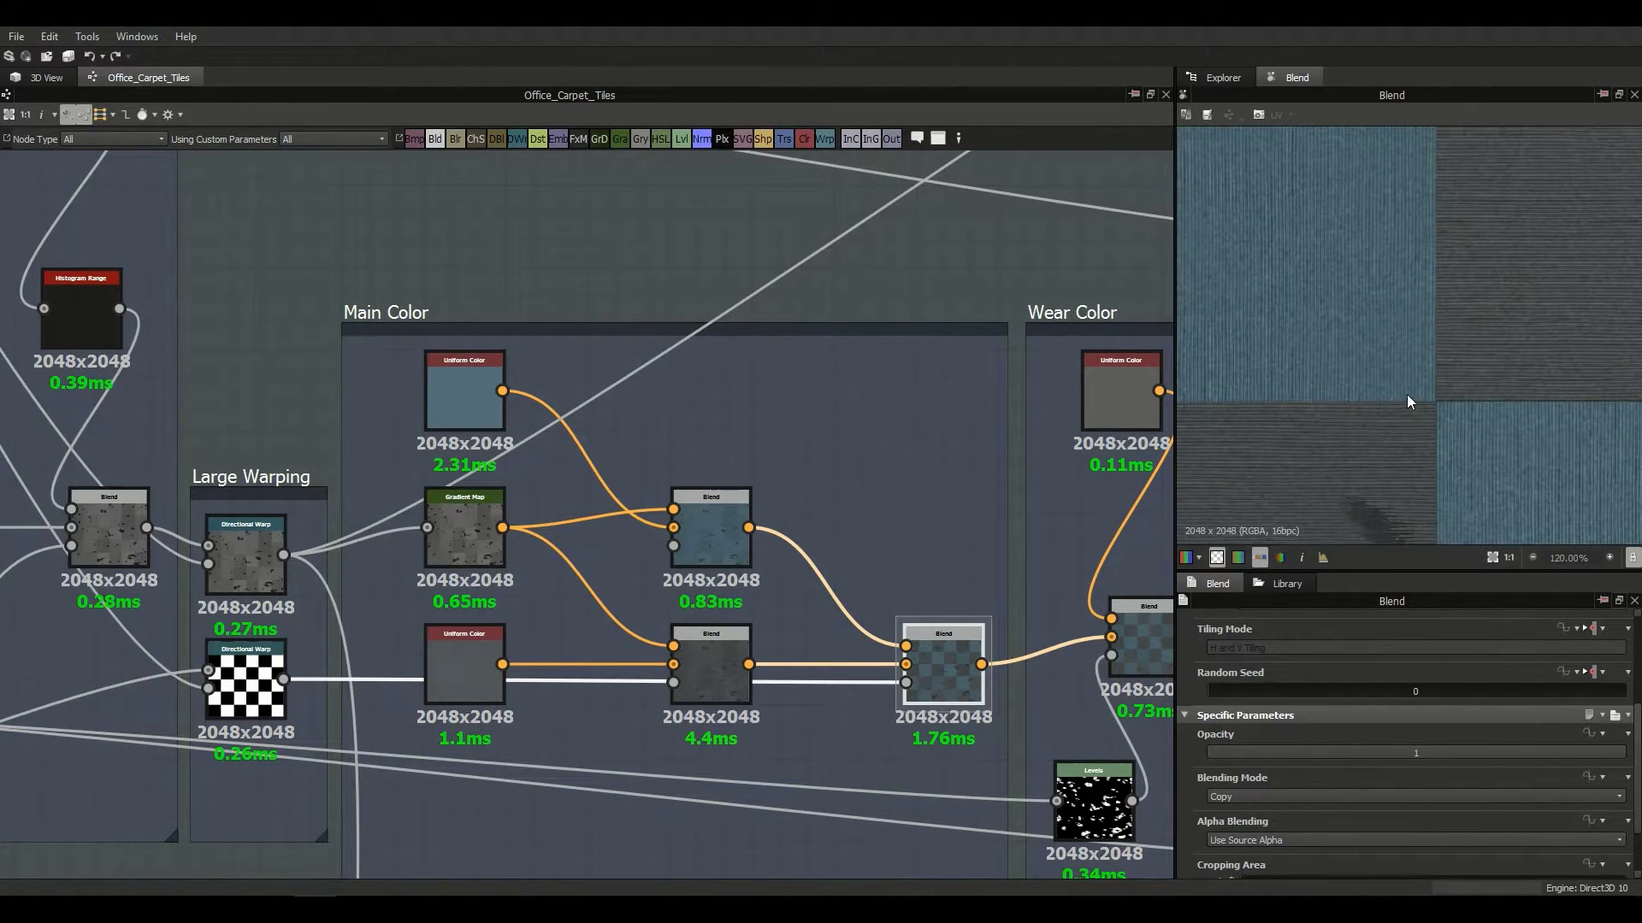
middle_drag(1406, 393, 1421, 416)
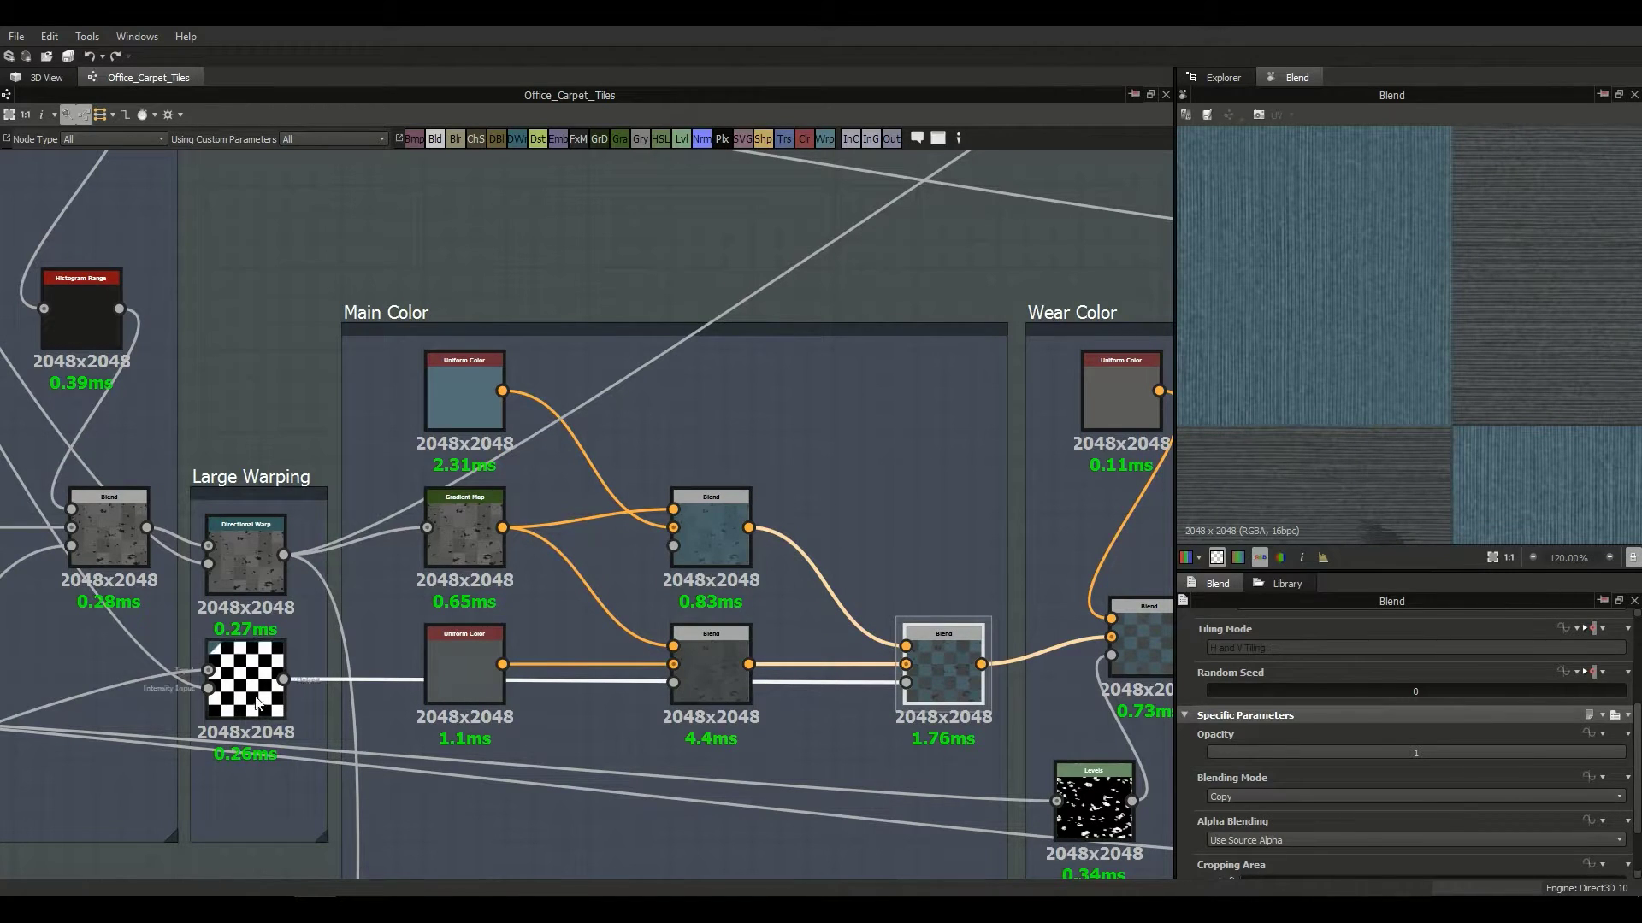
middle_drag(955, 679, 752, 655)
scroll(1481, 361, down, 5)
key(f)
scroll(1484, 358, up, 4)
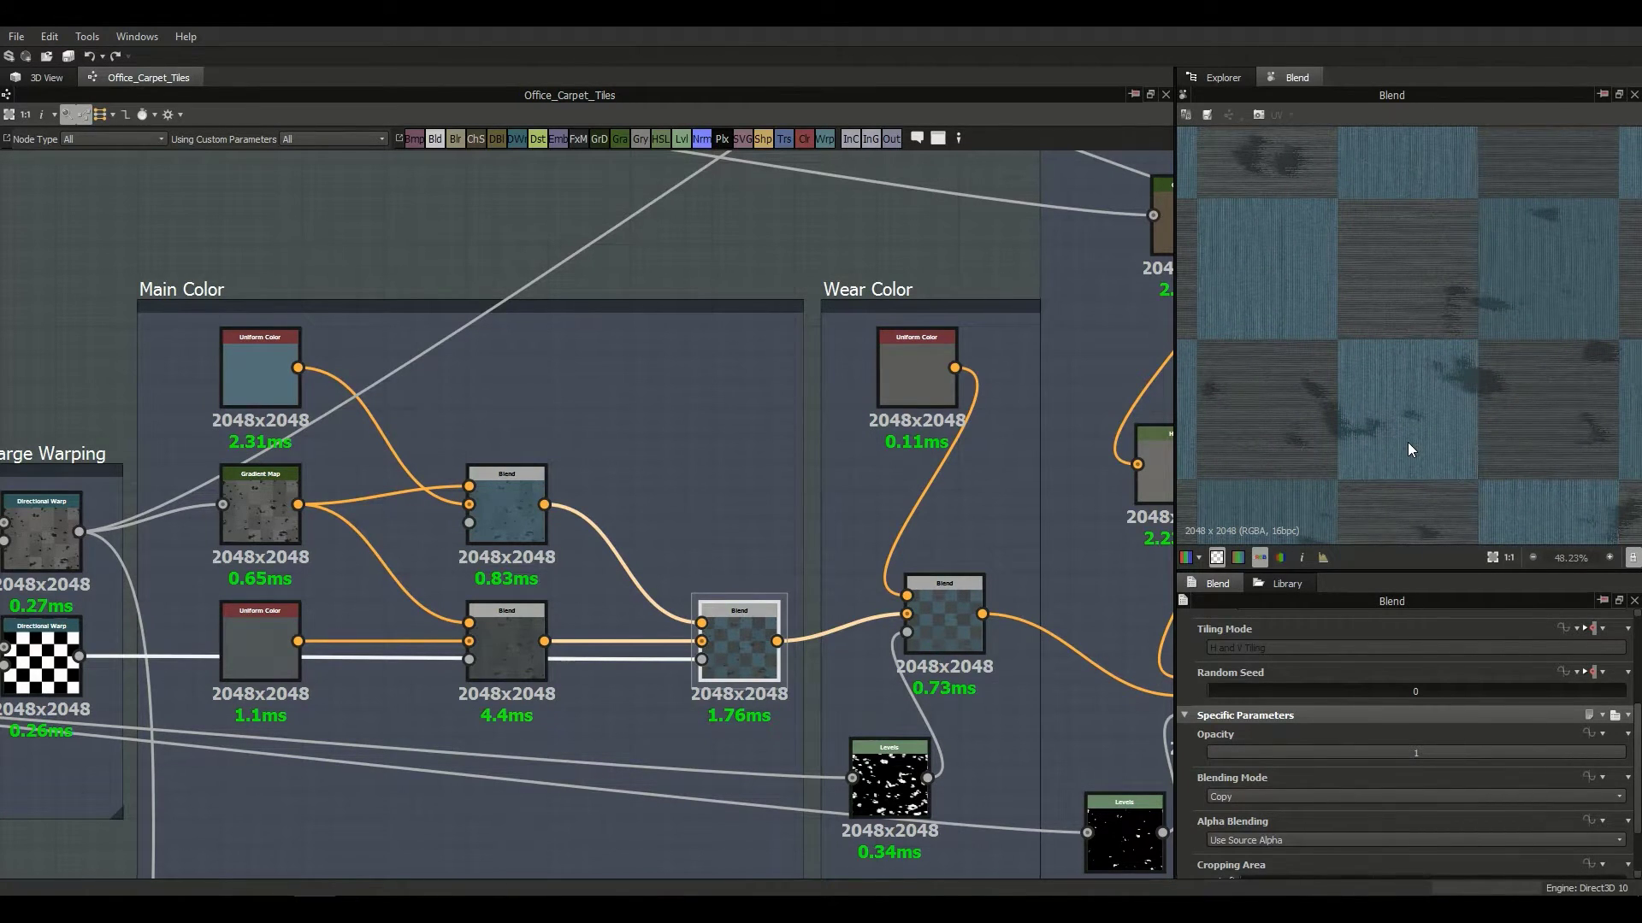
Step: Move the Wear Color frame and its nodes slightly closer to the Main Color frame
middle_drag(998, 434, 947, 414)
click(846, 269)
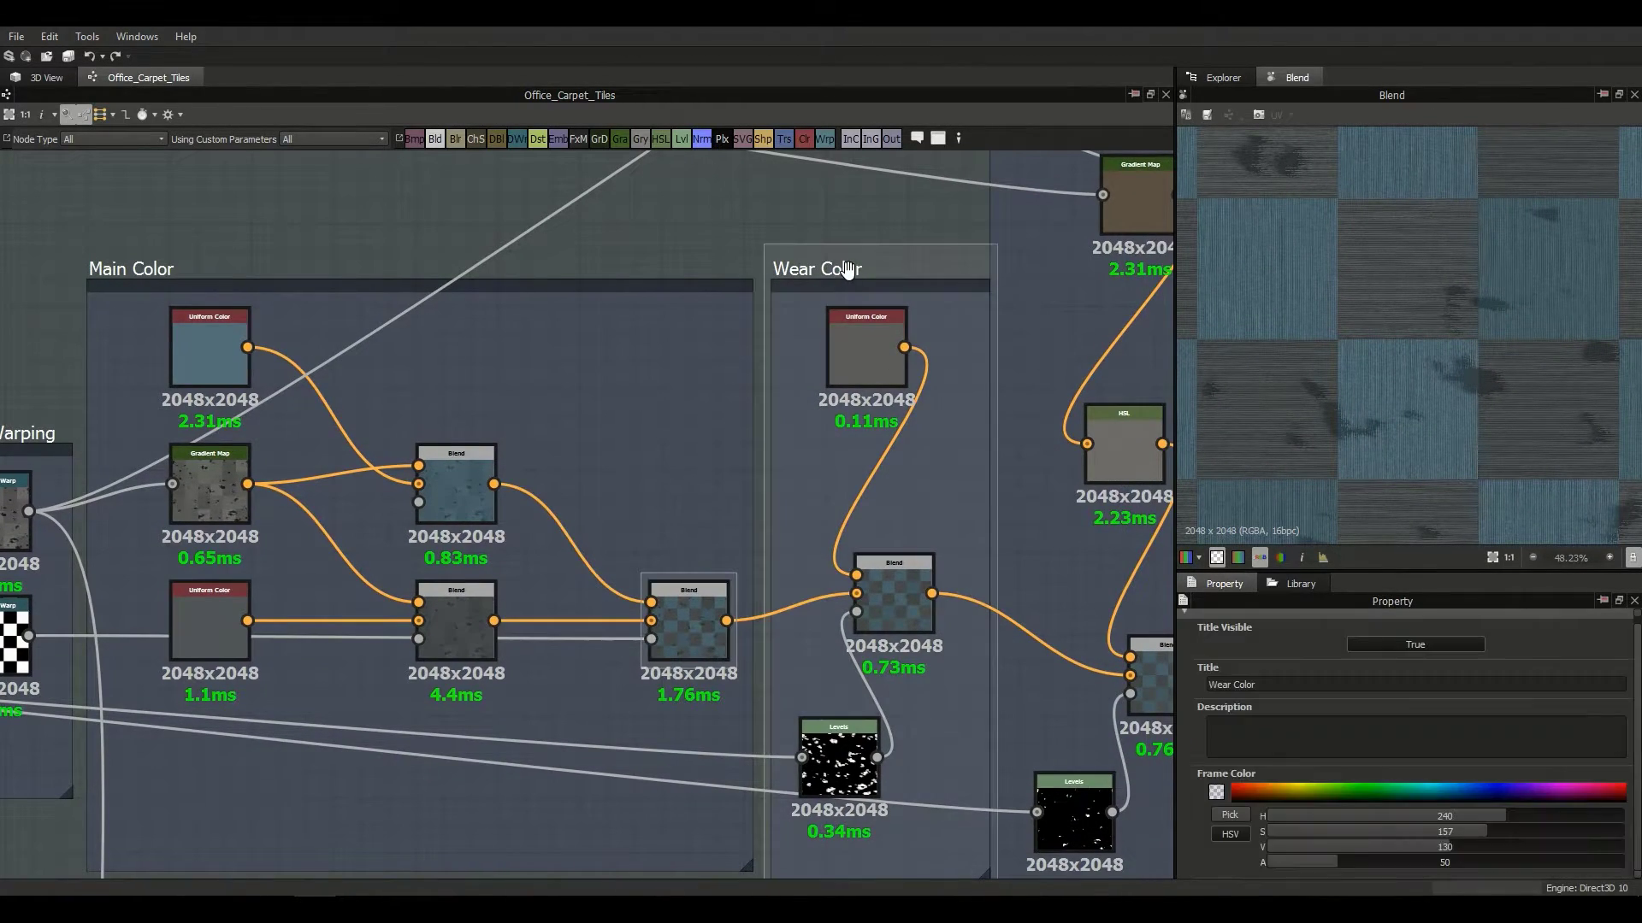
drag(846, 268, 834, 268)
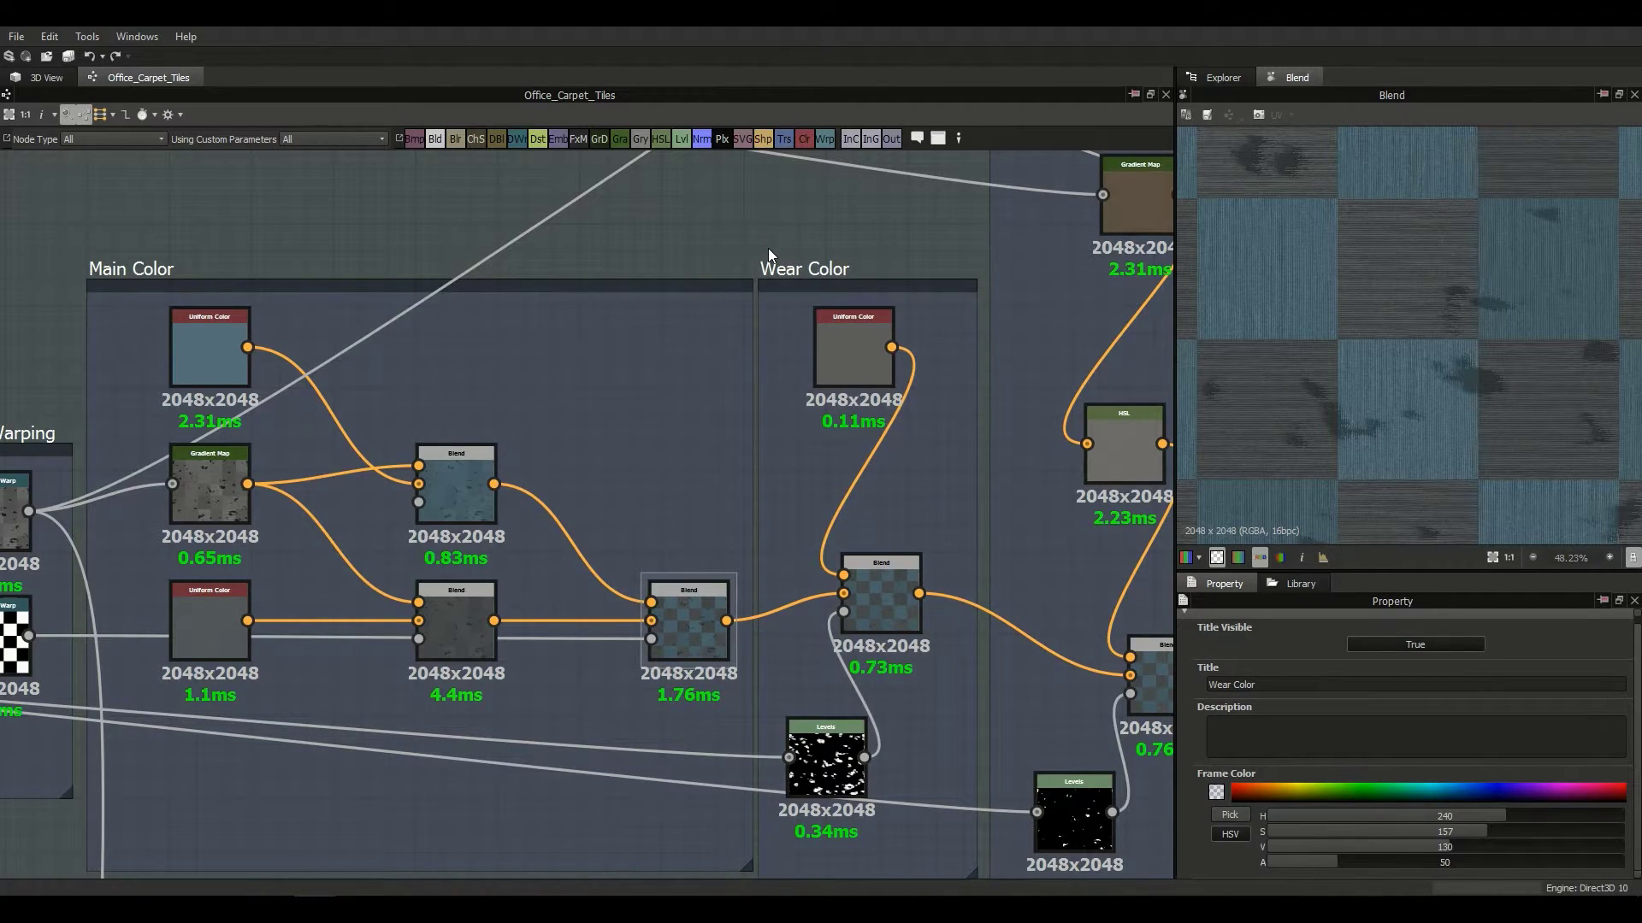
Step: Preview the Uniform Color node in the Wear Color group and check its output color settings
scroll(838, 419, up, 2)
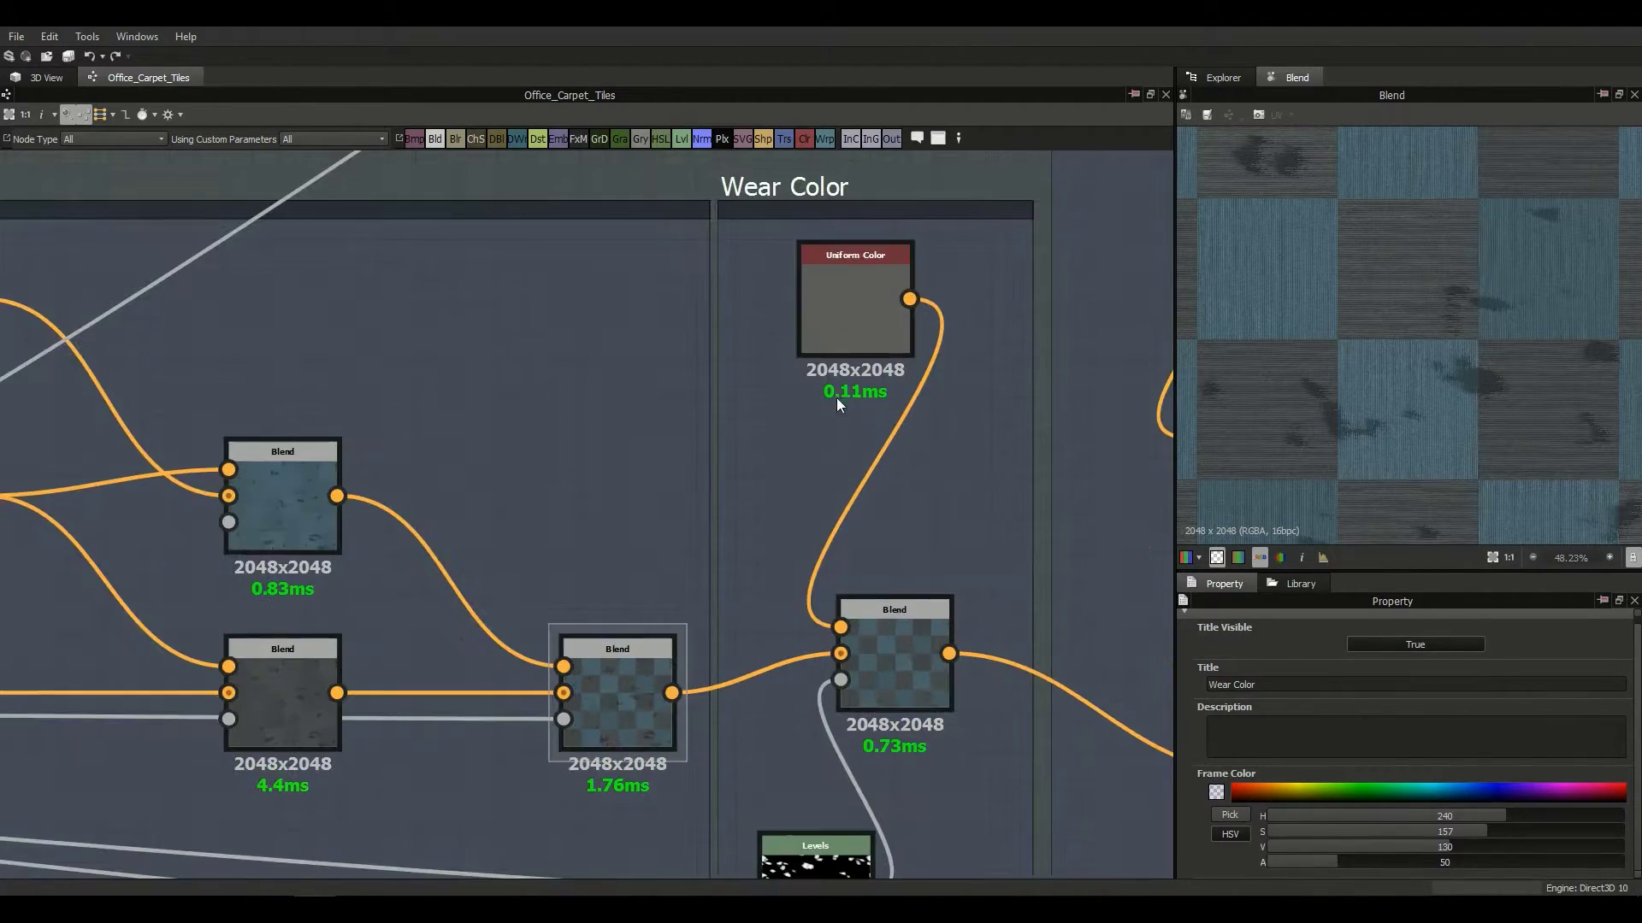
click(834, 311)
scroll(1210, 659, down, 3)
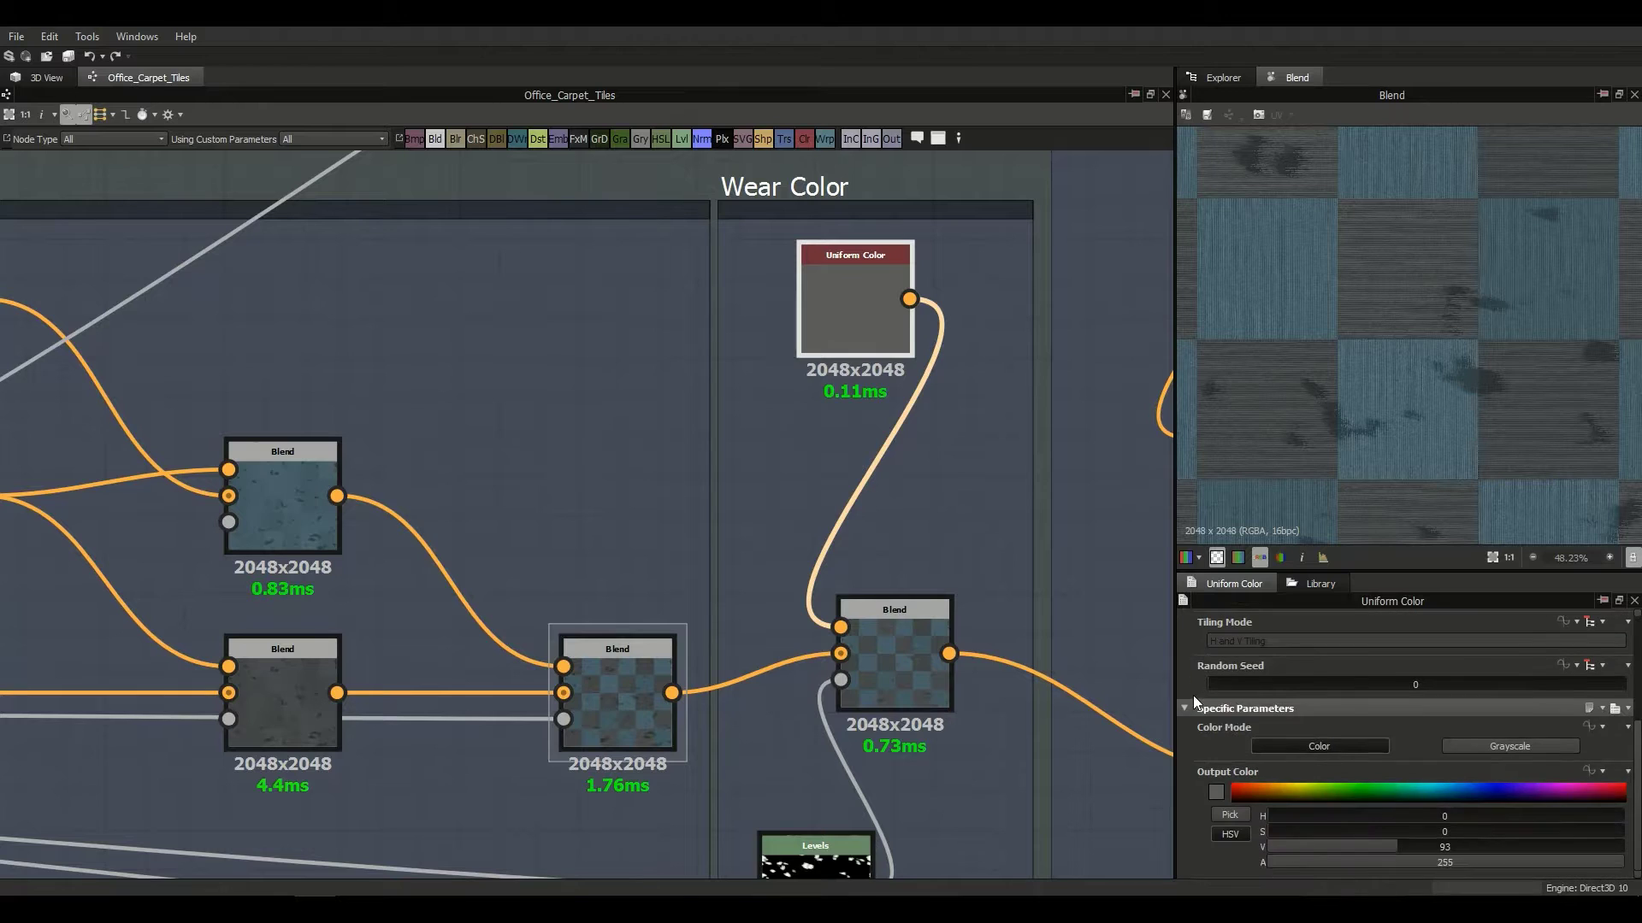
middle_drag(761, 376, 741, 420)
double_click(850, 364)
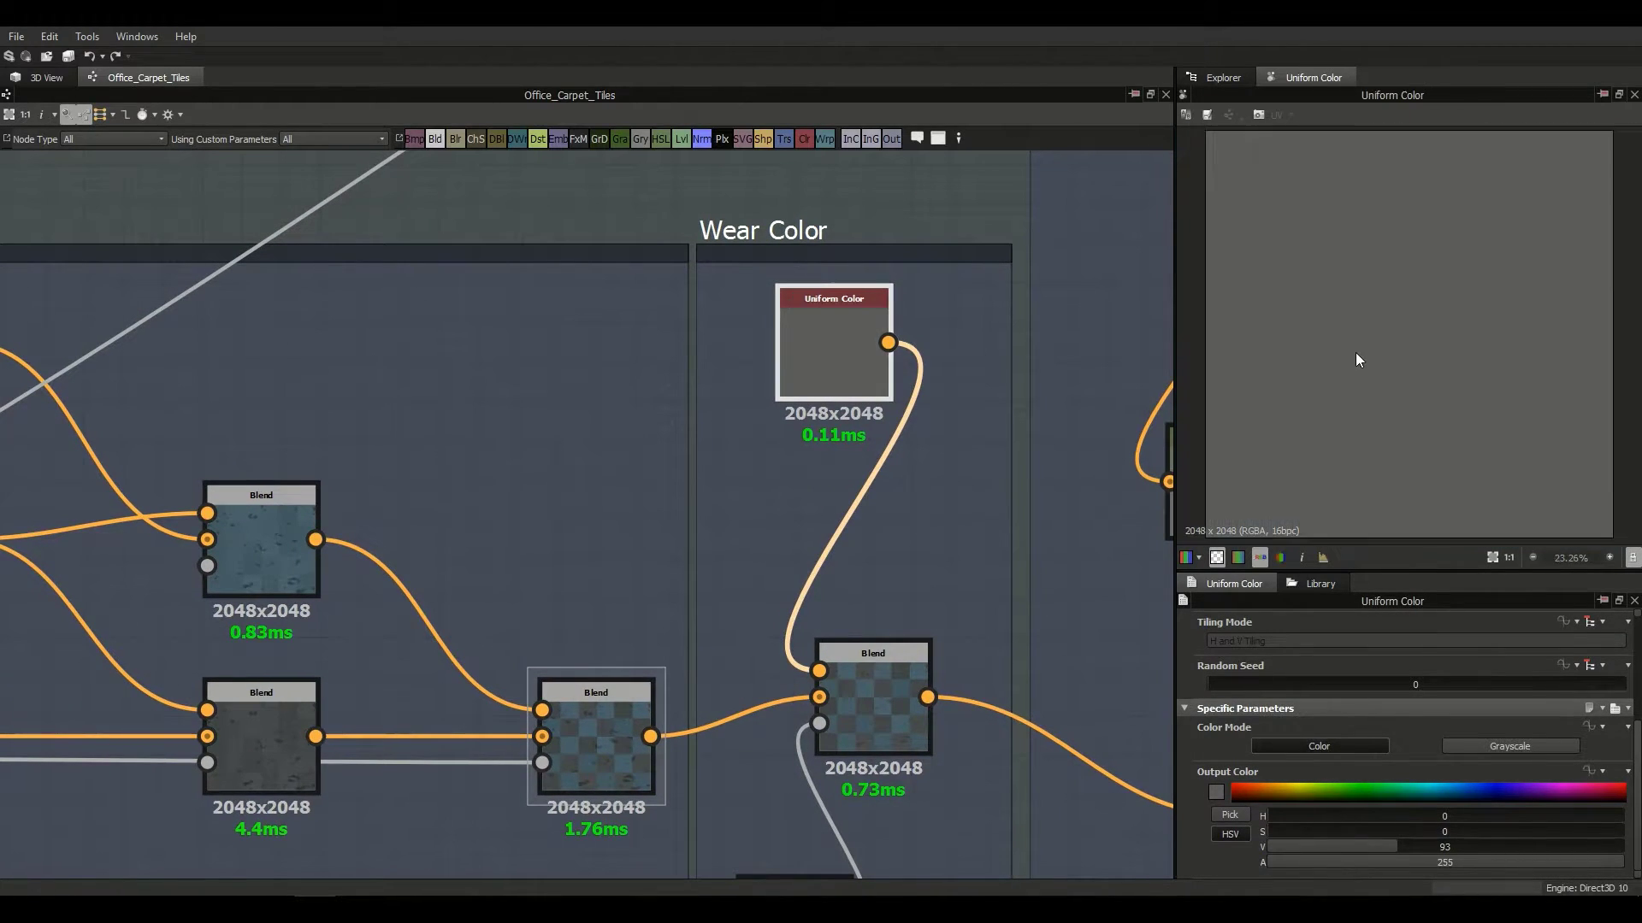
Step: Preview the Wear Color Blend and examine its opacity, blending mode and effect on the worn spots
double_click(870, 660)
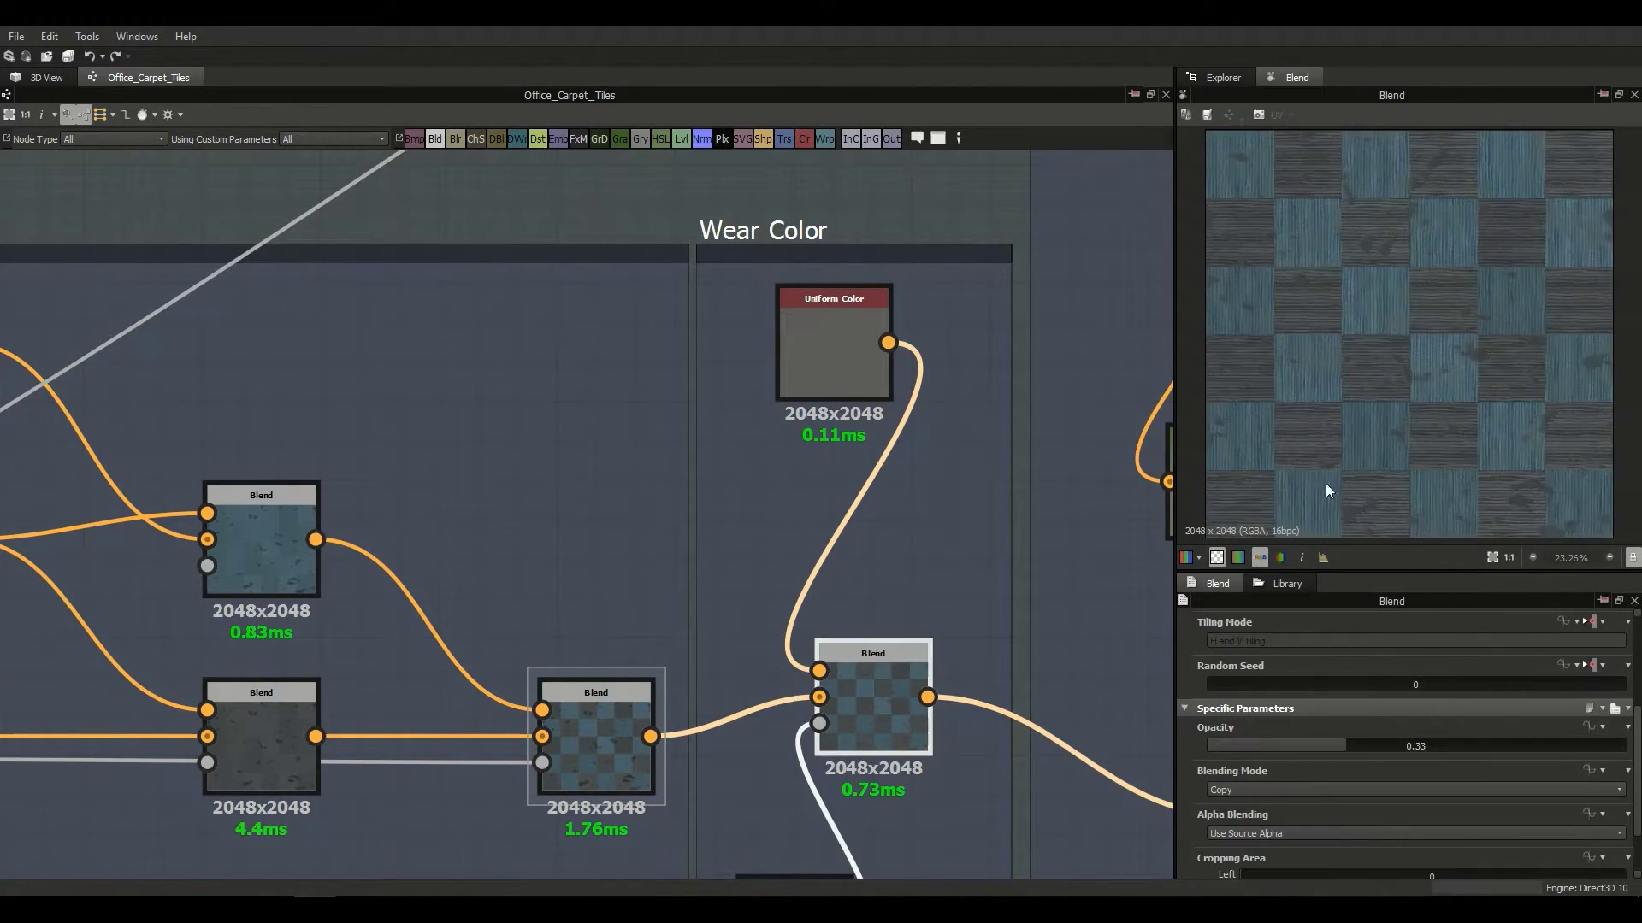
scroll(1291, 500, up, 3)
middle_drag(876, 708, 888, 594)
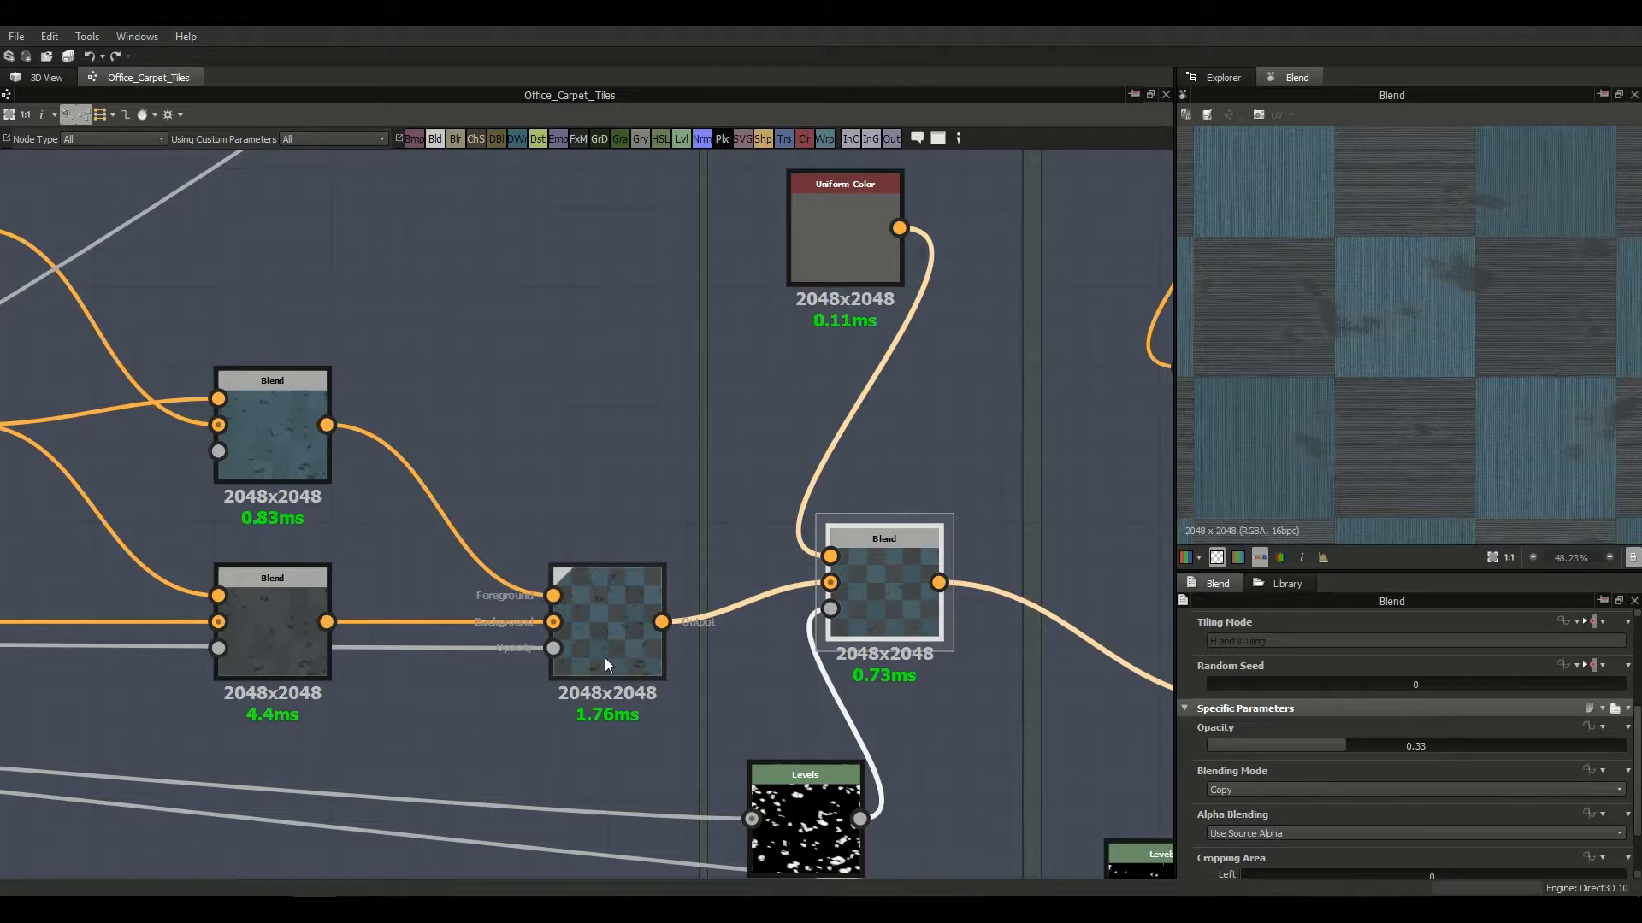
middle_drag(869, 588, 872, 561)
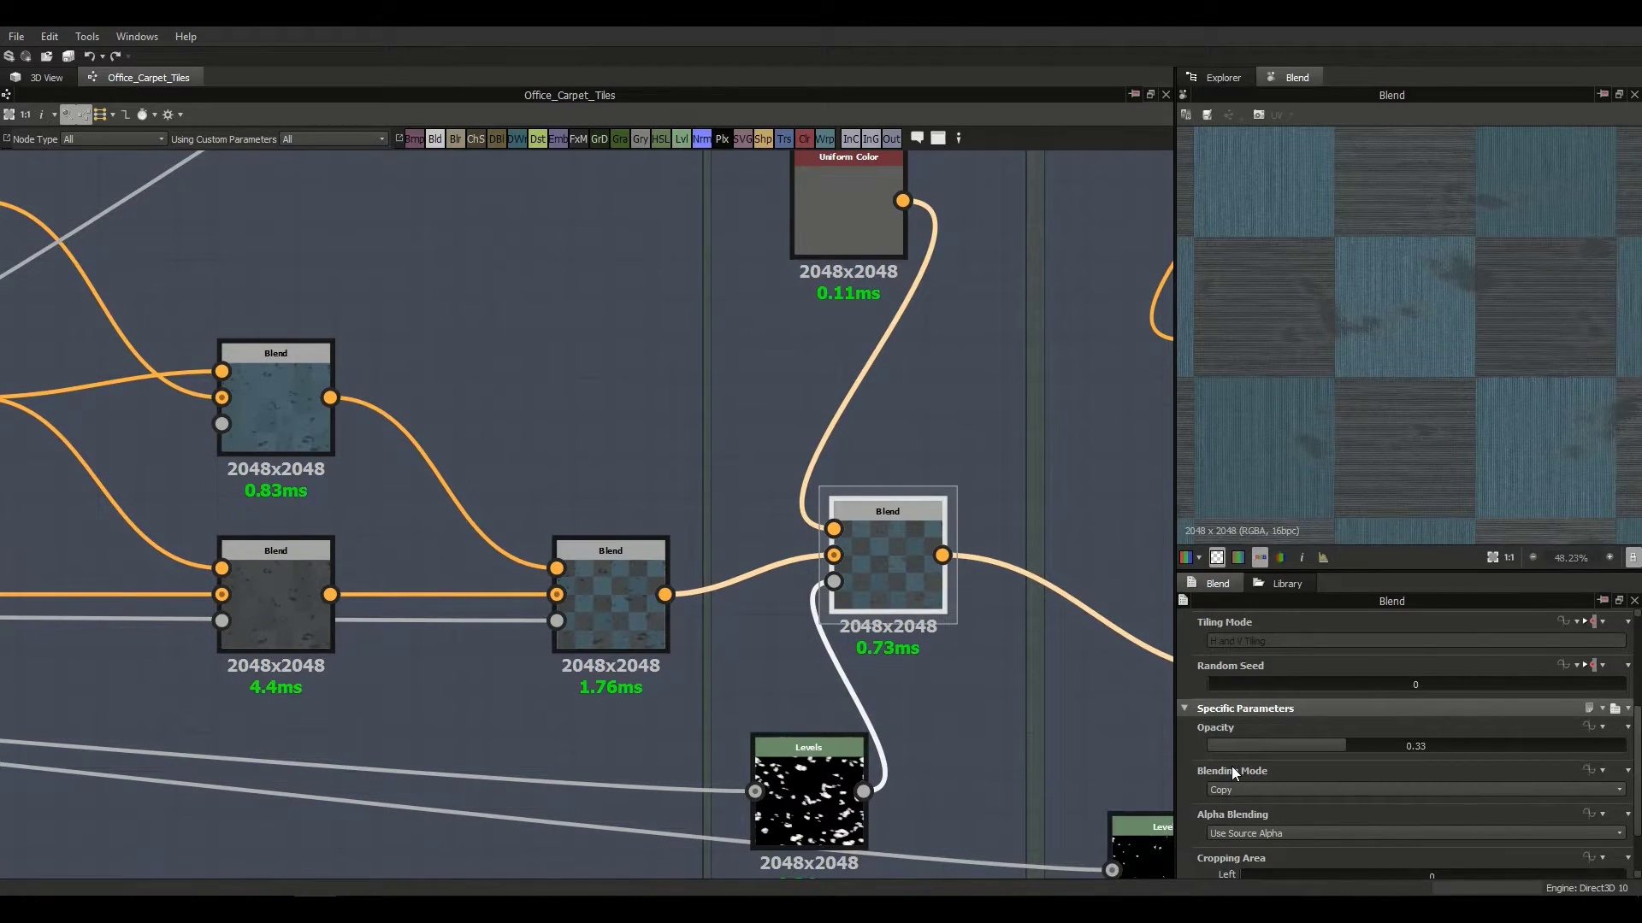
Step: Preview the Levels mask feeding the Wear Color Blend and trace it back to the Blur HQ Grayscale node
middle_drag(836, 782, 831, 684)
click(831, 684)
double_click(826, 684)
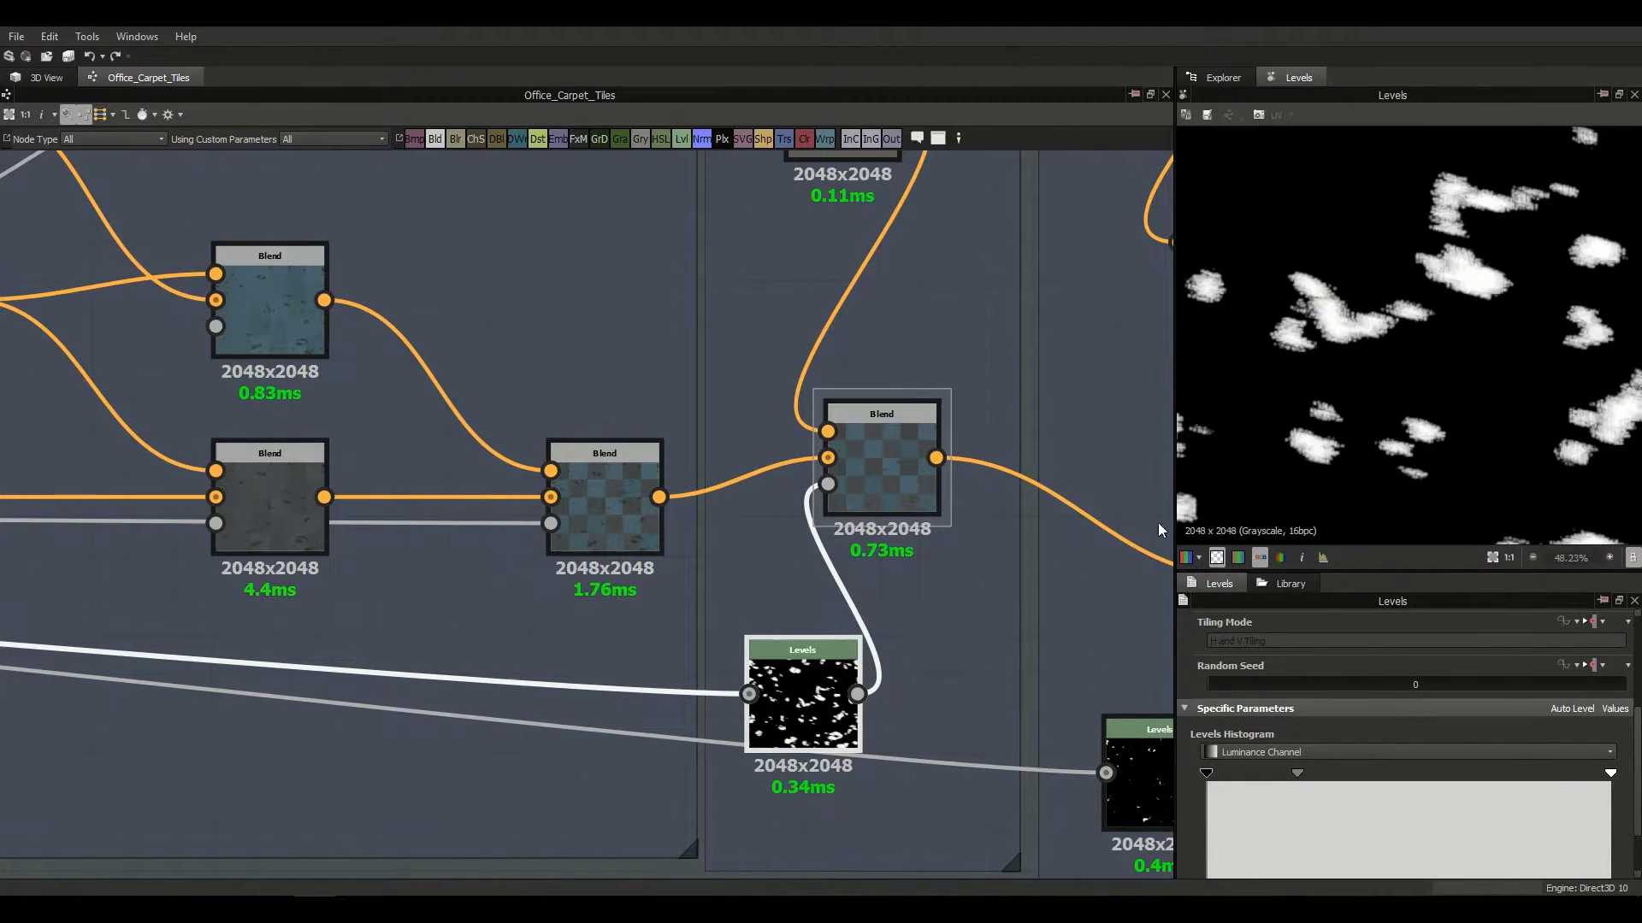
scroll(868, 590, down, 3)
middle_drag(868, 590, 1137, 496)
middle_drag(694, 530, 889, 542)
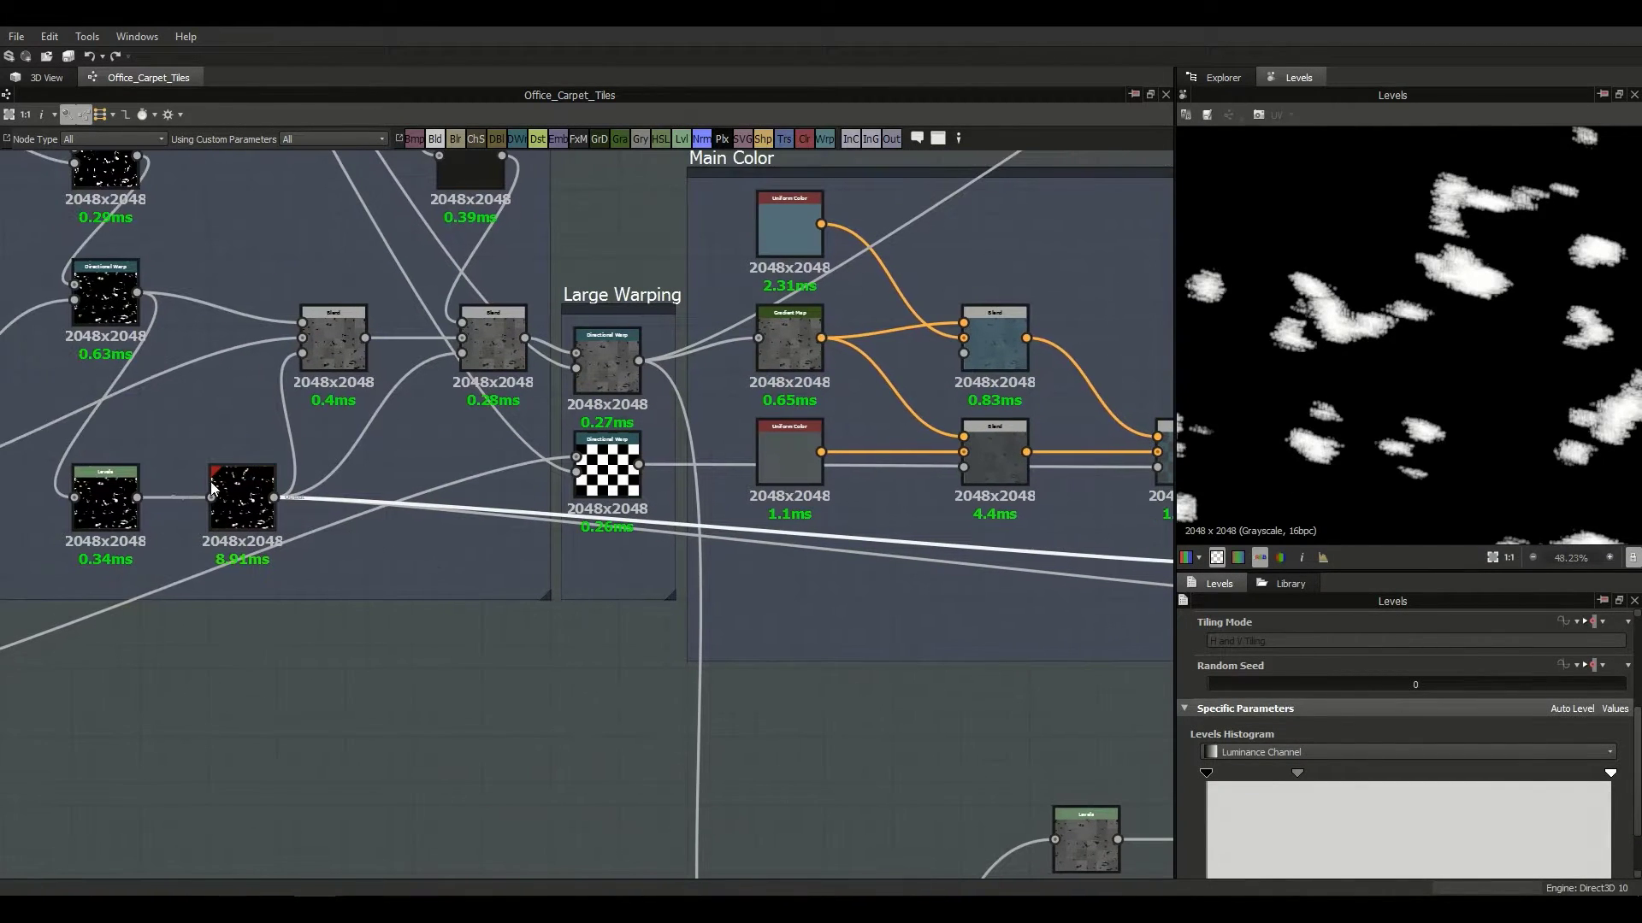
Step: Shift the midtone of the Levels mask in the Wear Color group slightly toward the black point
scroll(388, 520, up, 4)
scroll(440, 519, down, 3)
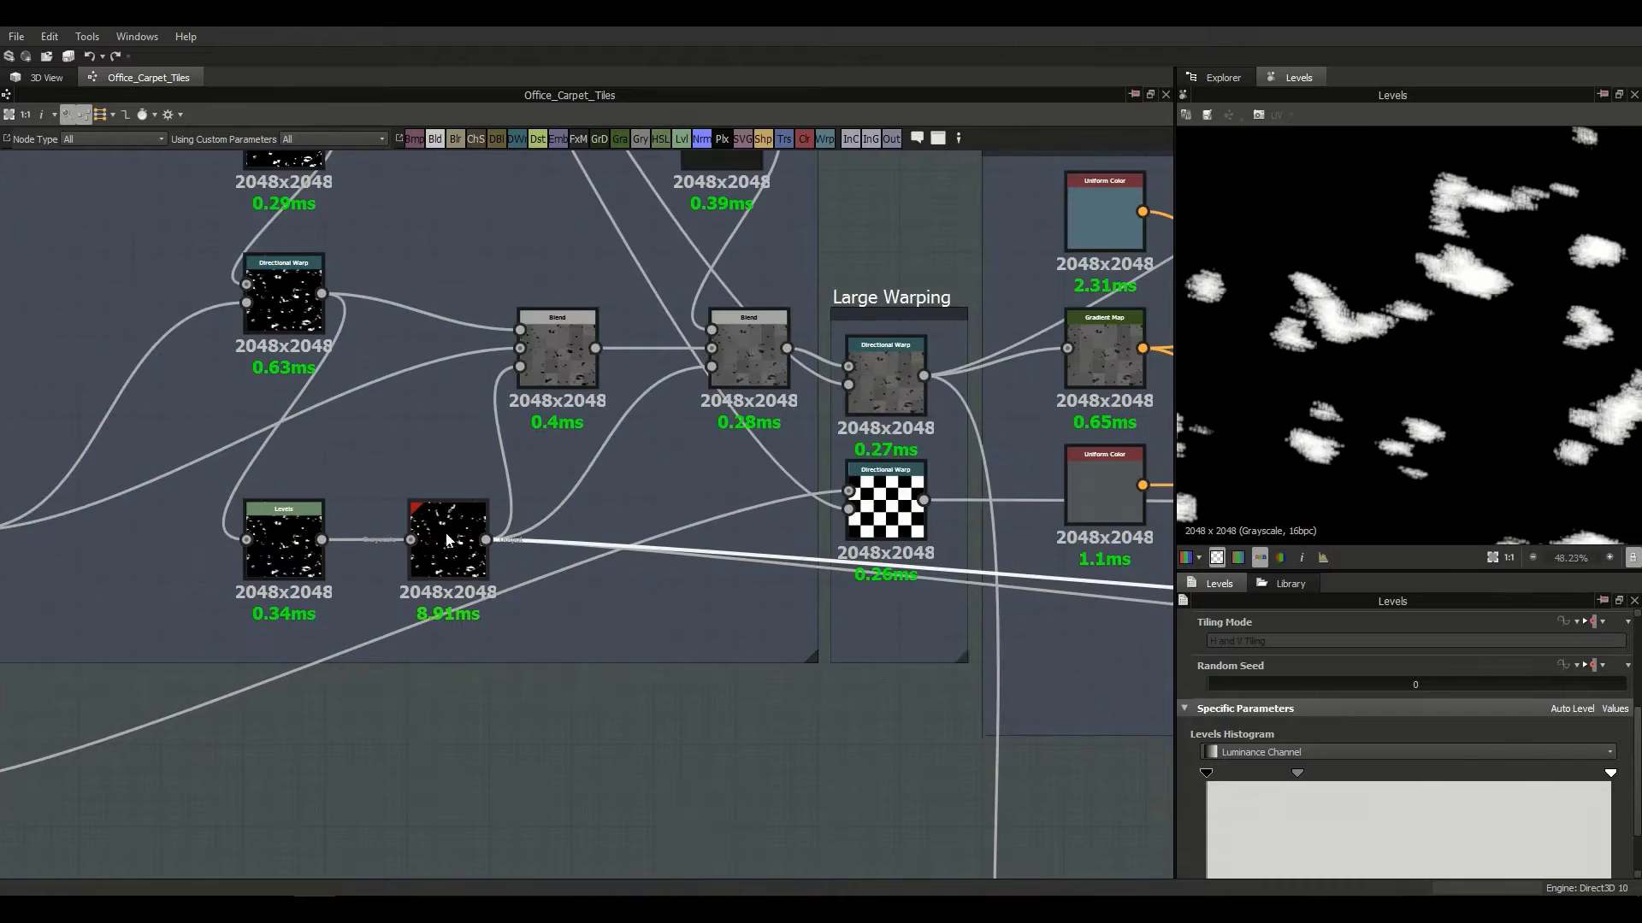
middle_drag(586, 520, 583, 573)
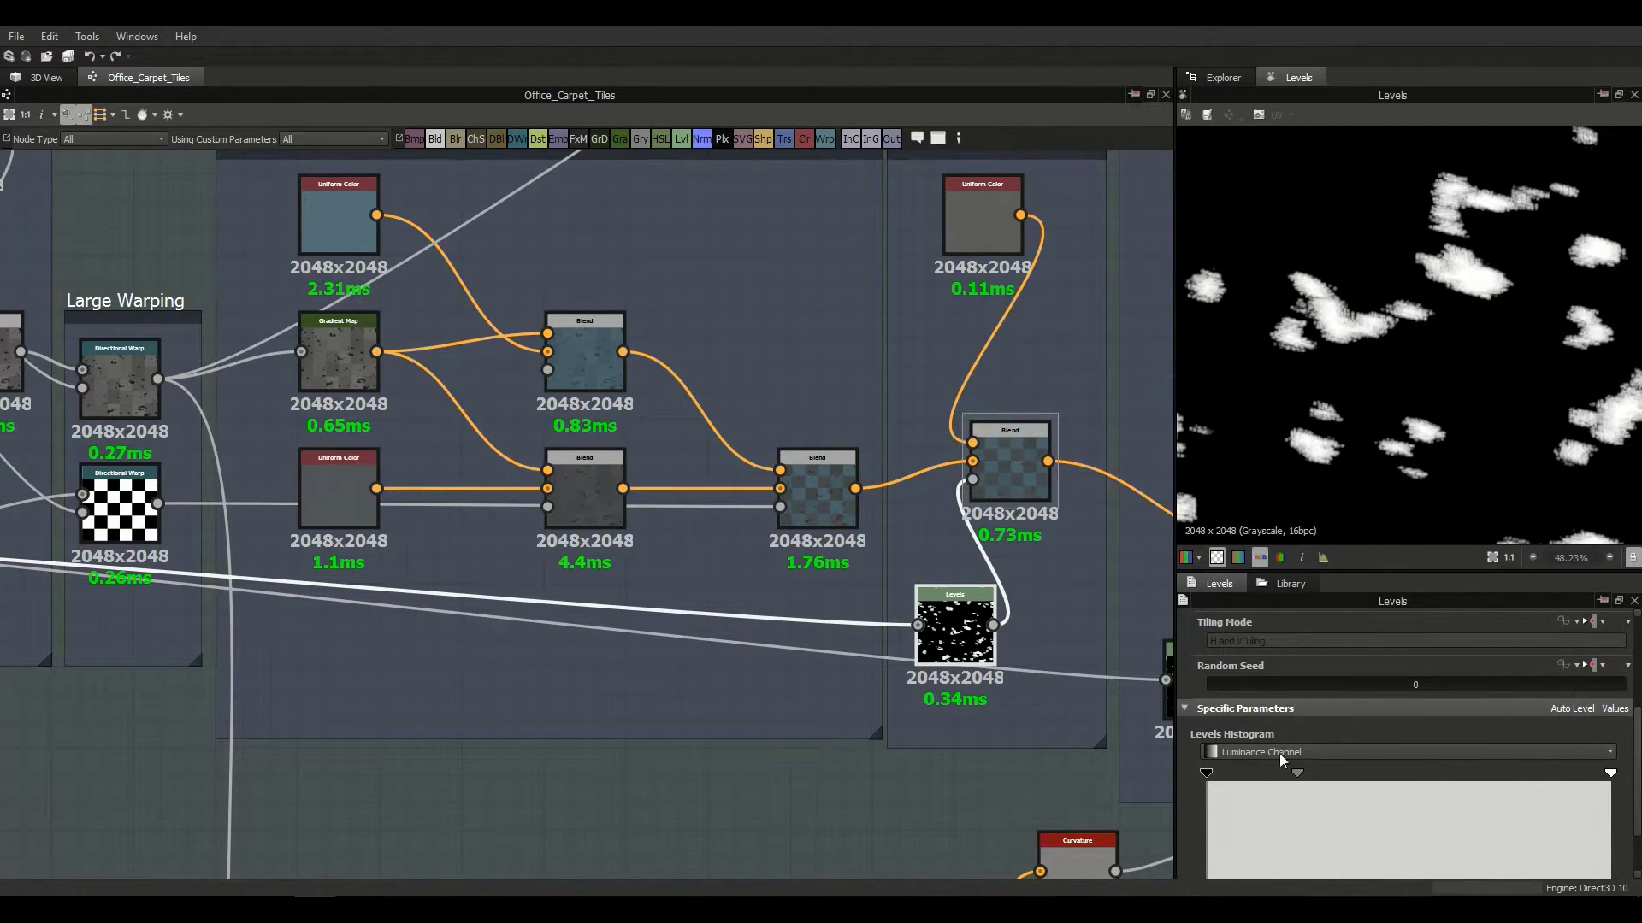
scroll(1424, 390, up, 2)
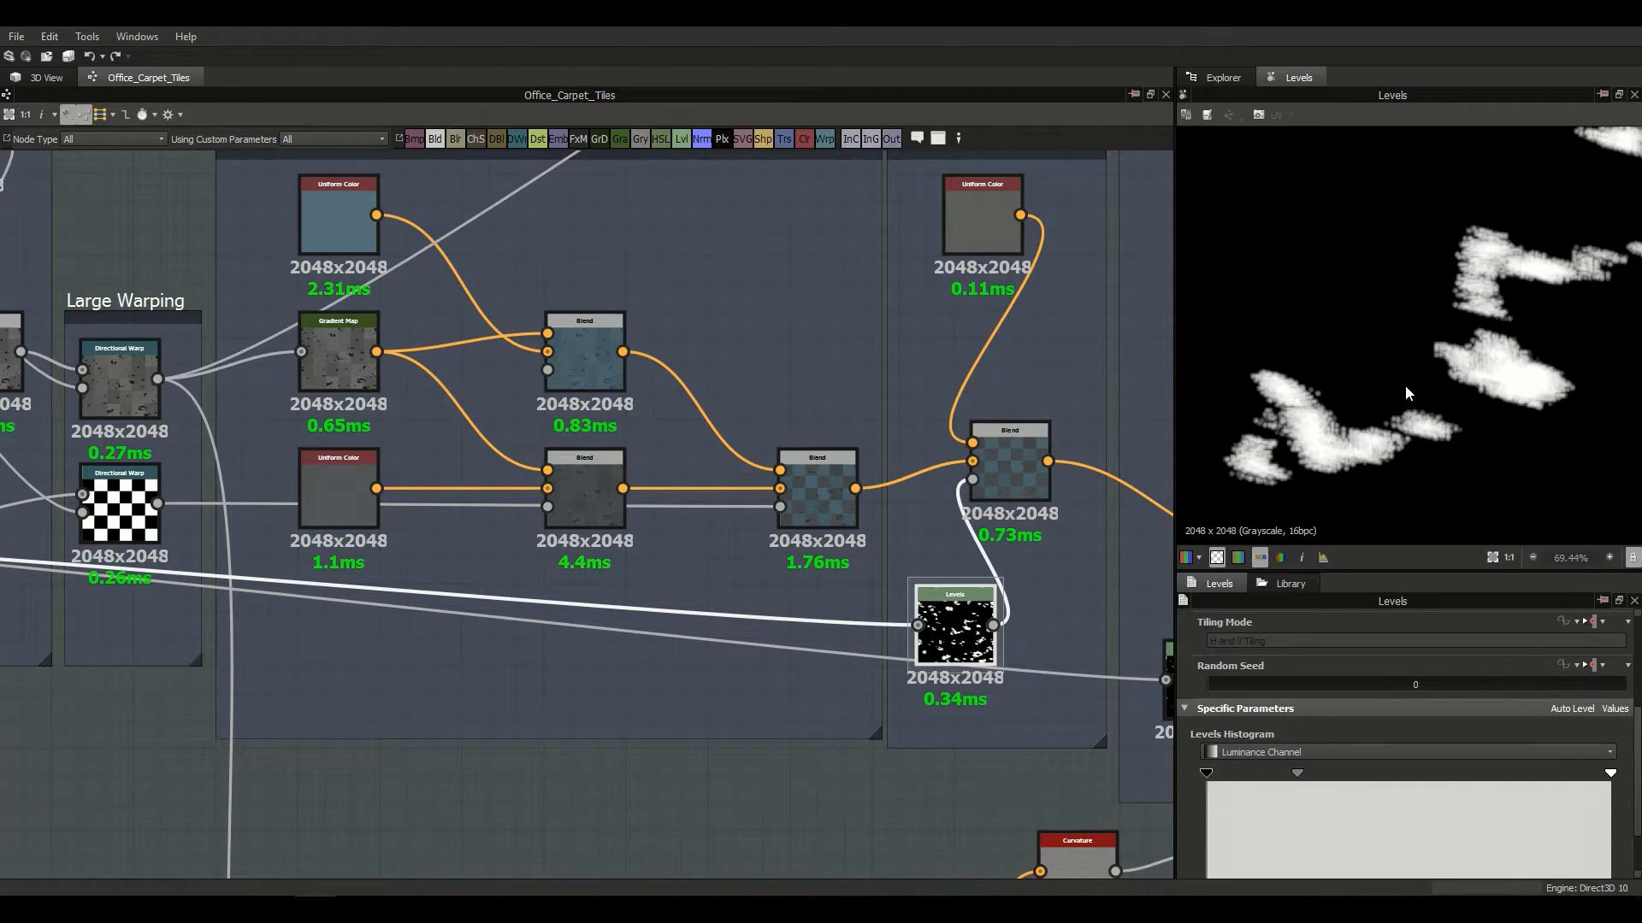
mouse_move(1295, 775)
mouse_down()
mouse_move(1445, 778)
mouse_move(1272, 778)
mouse_up()
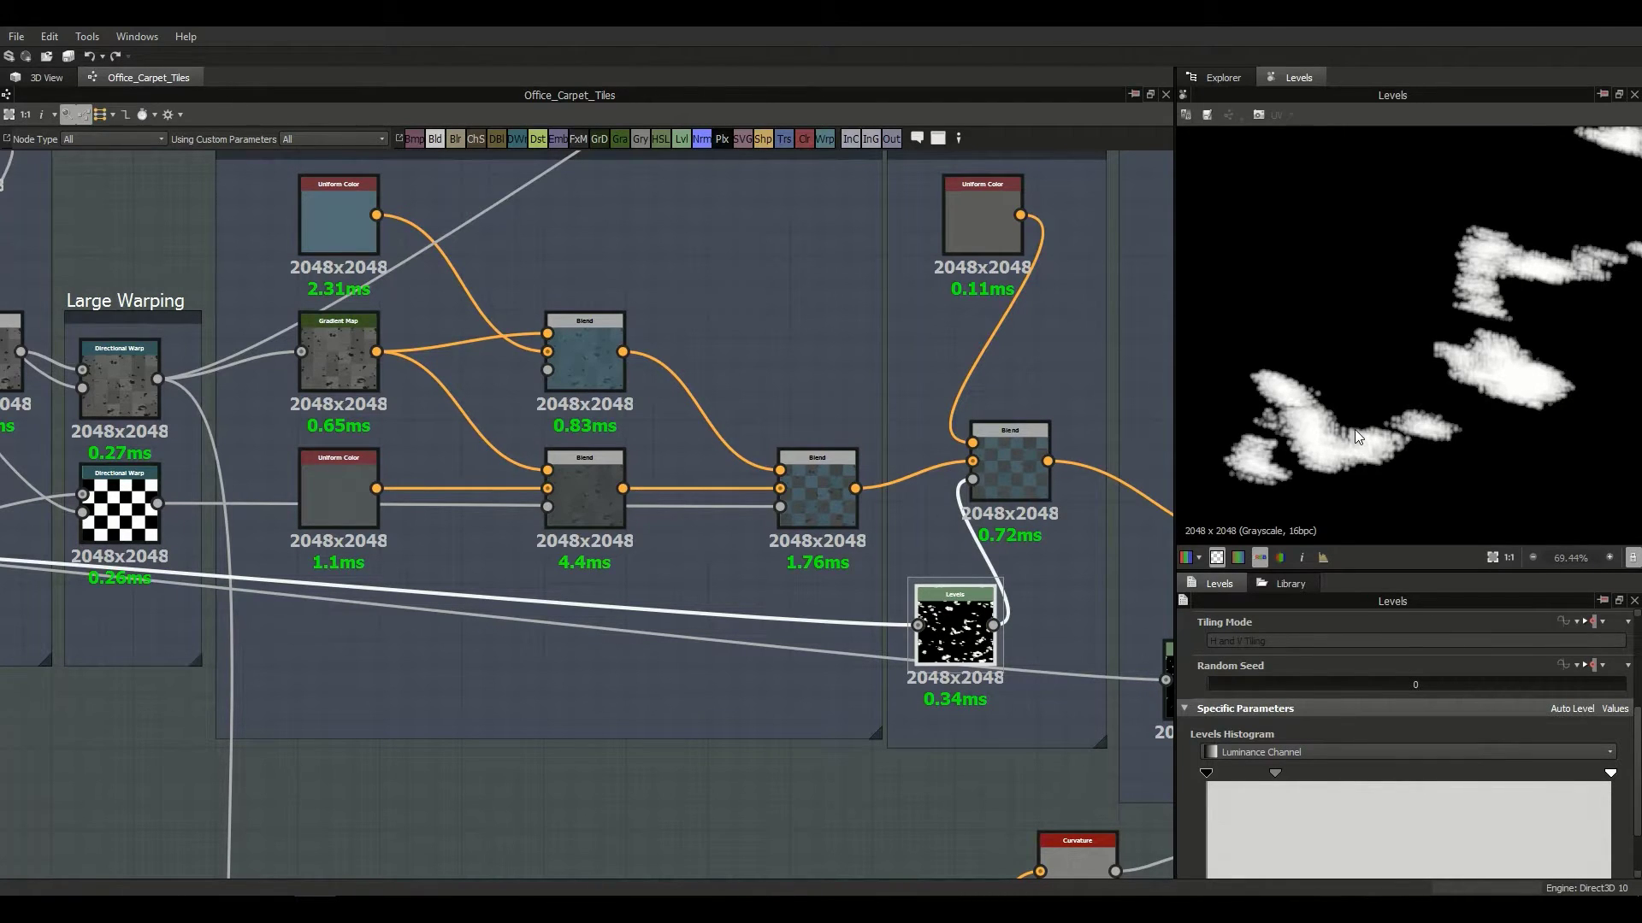
Step: Preview the Wear Color Blend up close and examine the worn spots on the carpet
double_click(1012, 480)
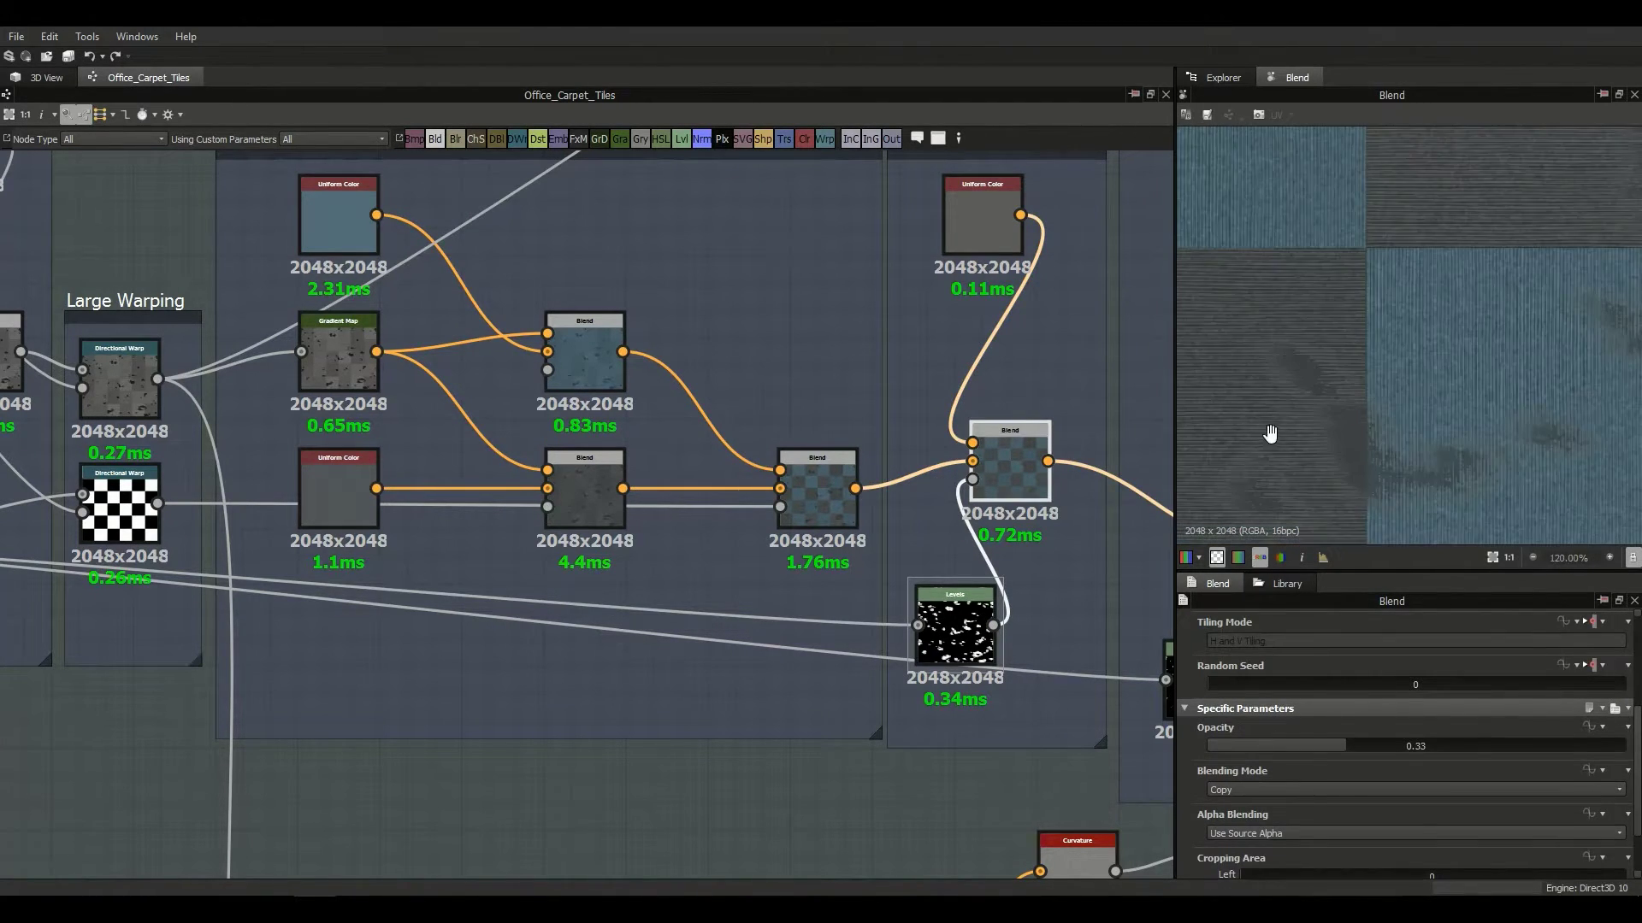
scroll(1308, 421, up, 4)
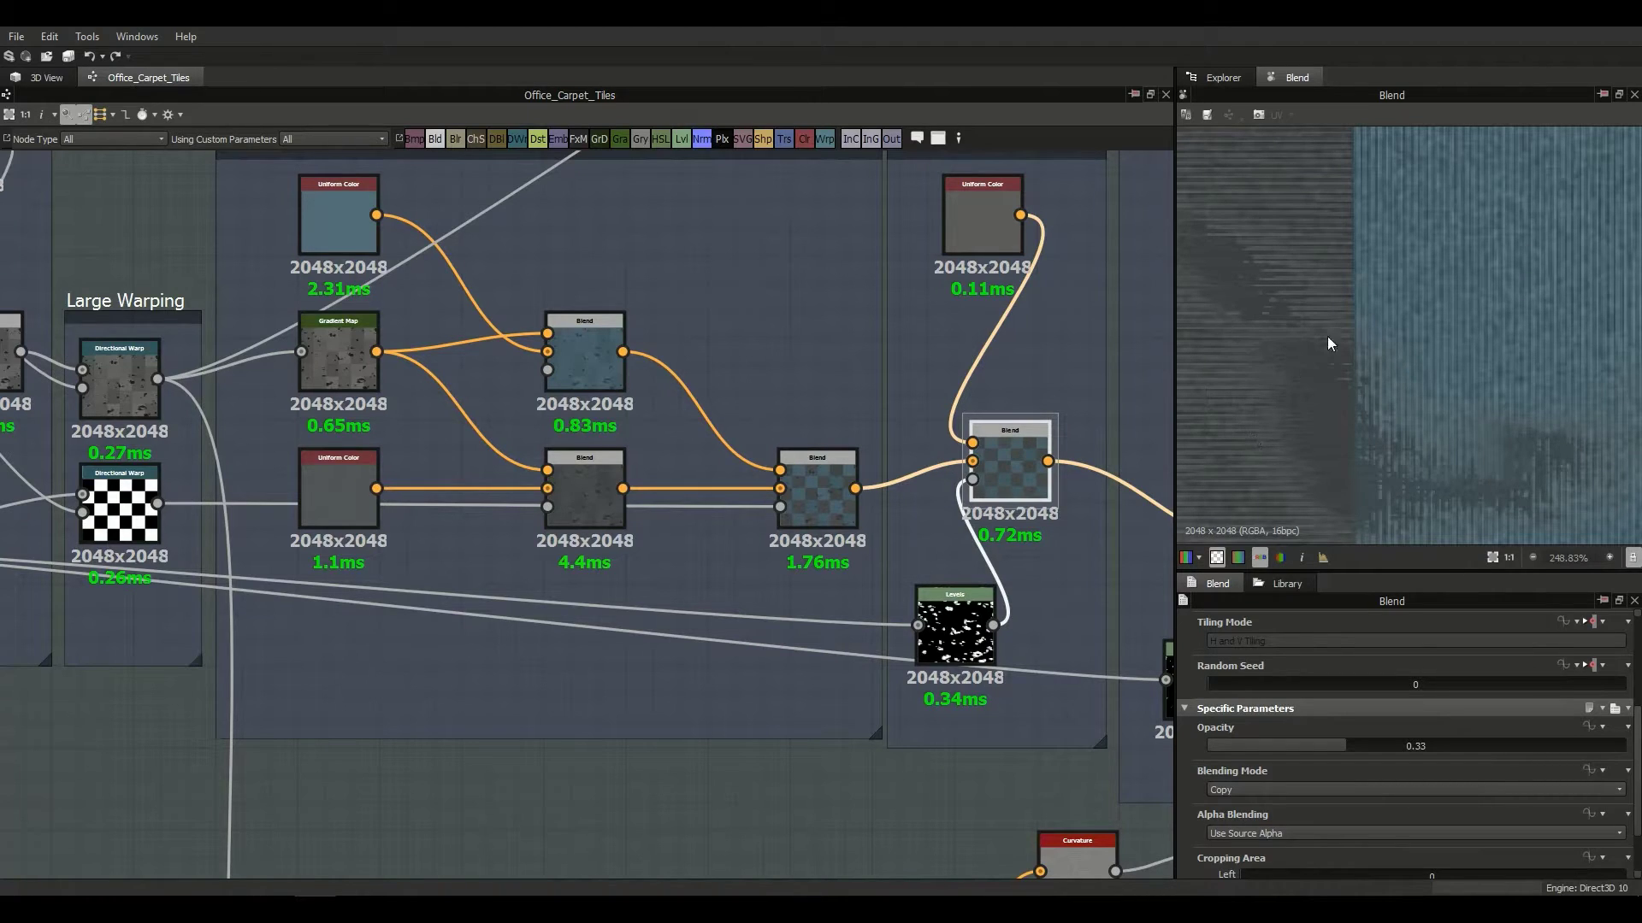
middle_drag(1313, 253, 1337, 275)
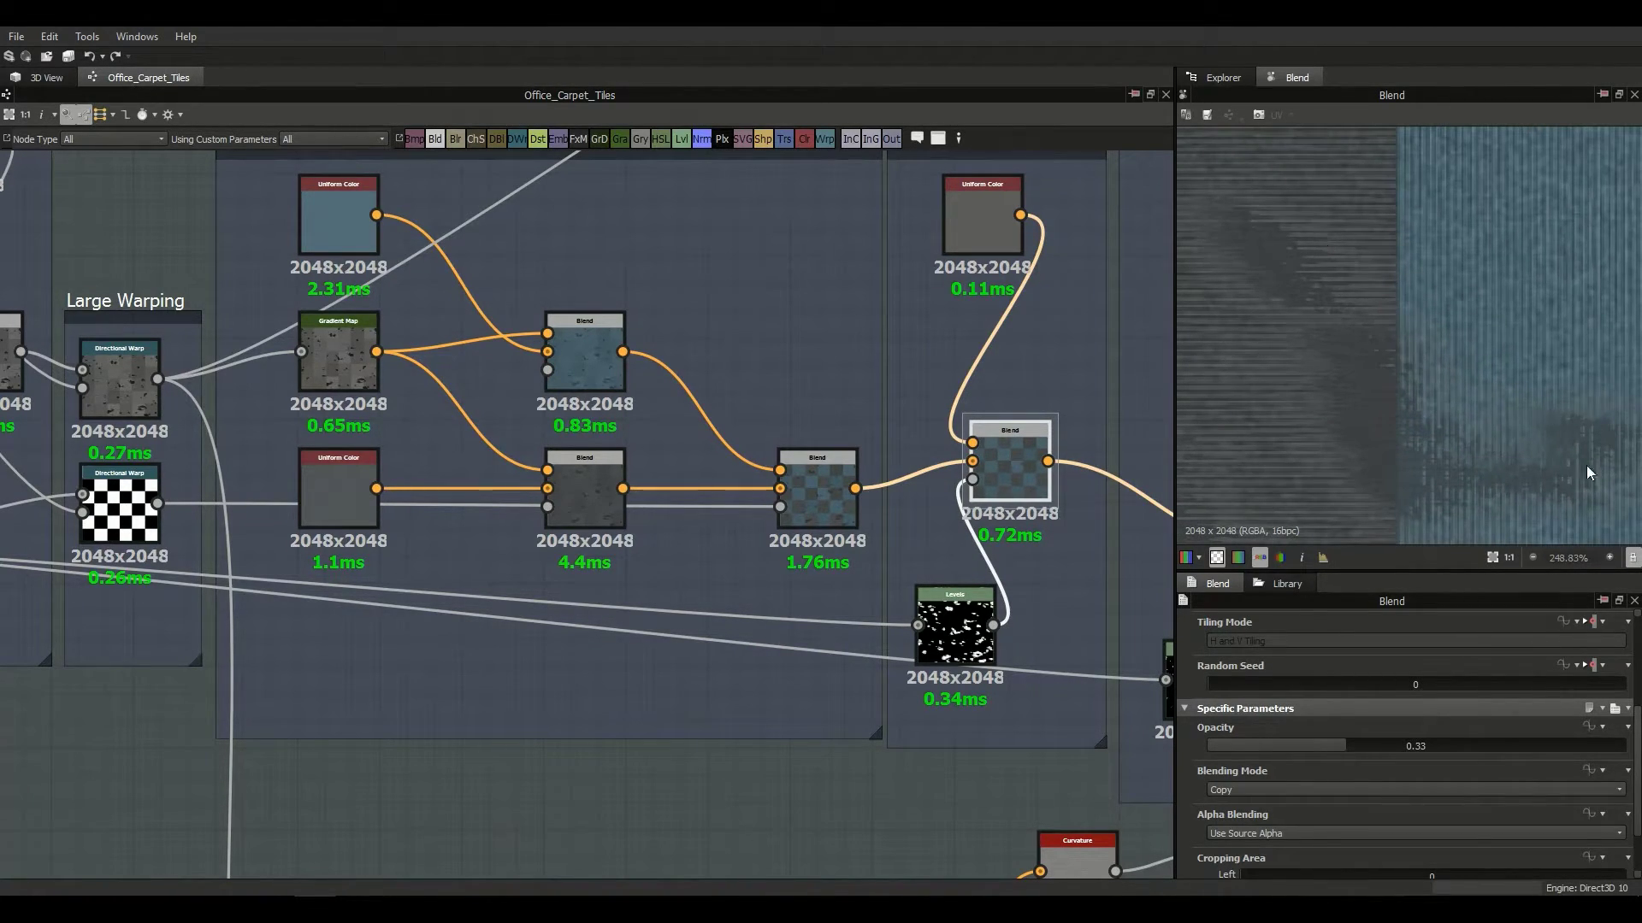
Step: Preview the Gradient Map in the Wear 02 Color group and trace its input back to the Slope Blur Grayscale node
middle_drag(1045, 444, 941, 438)
middle_drag(1044, 480, 853, 489)
scroll(852, 489, down, 2)
click(864, 371)
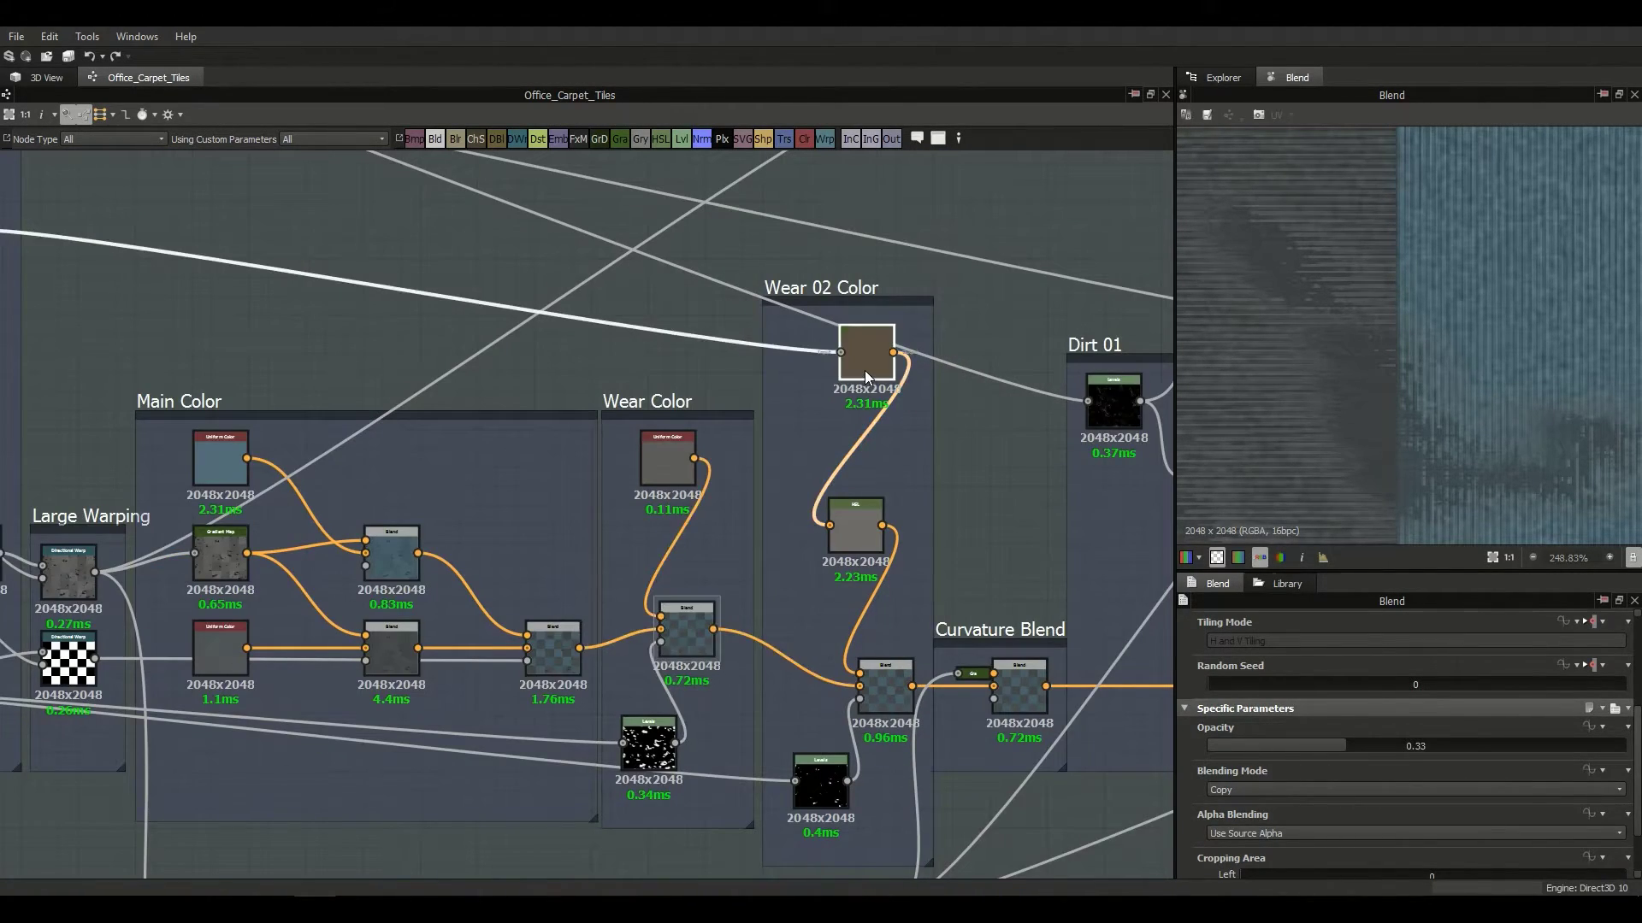
scroll(682, 389, down, 1)
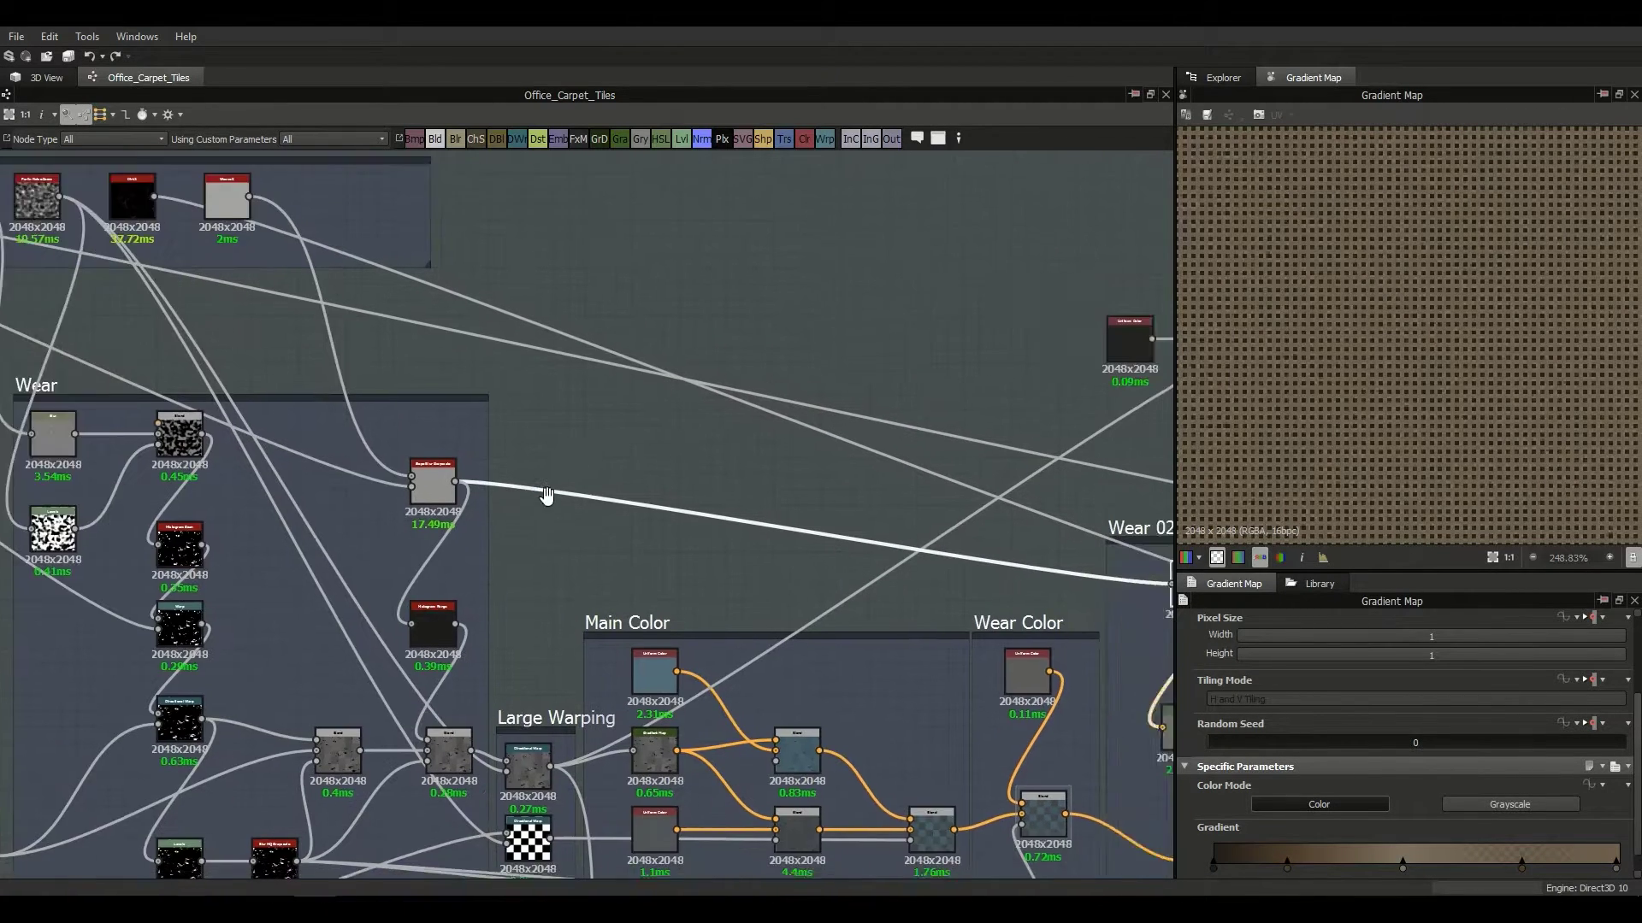
middle_drag(561, 495, 454, 499)
scroll(463, 482, up, 3)
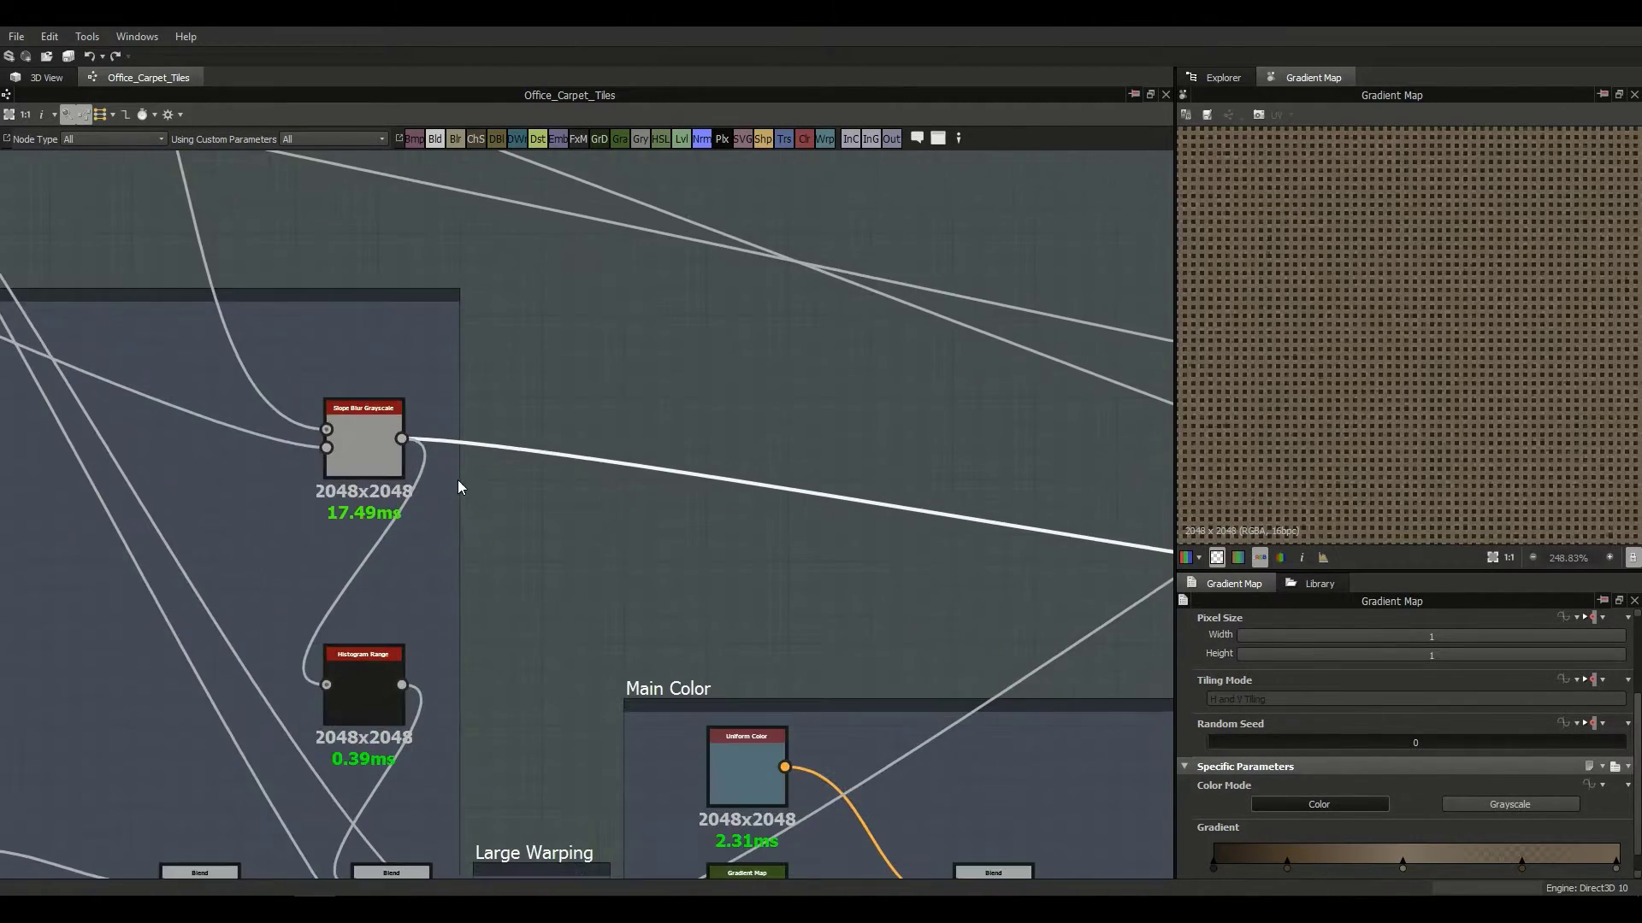
click(382, 432)
double_click(361, 448)
middle_drag(487, 448, 752, 537)
double_click(1002, 530)
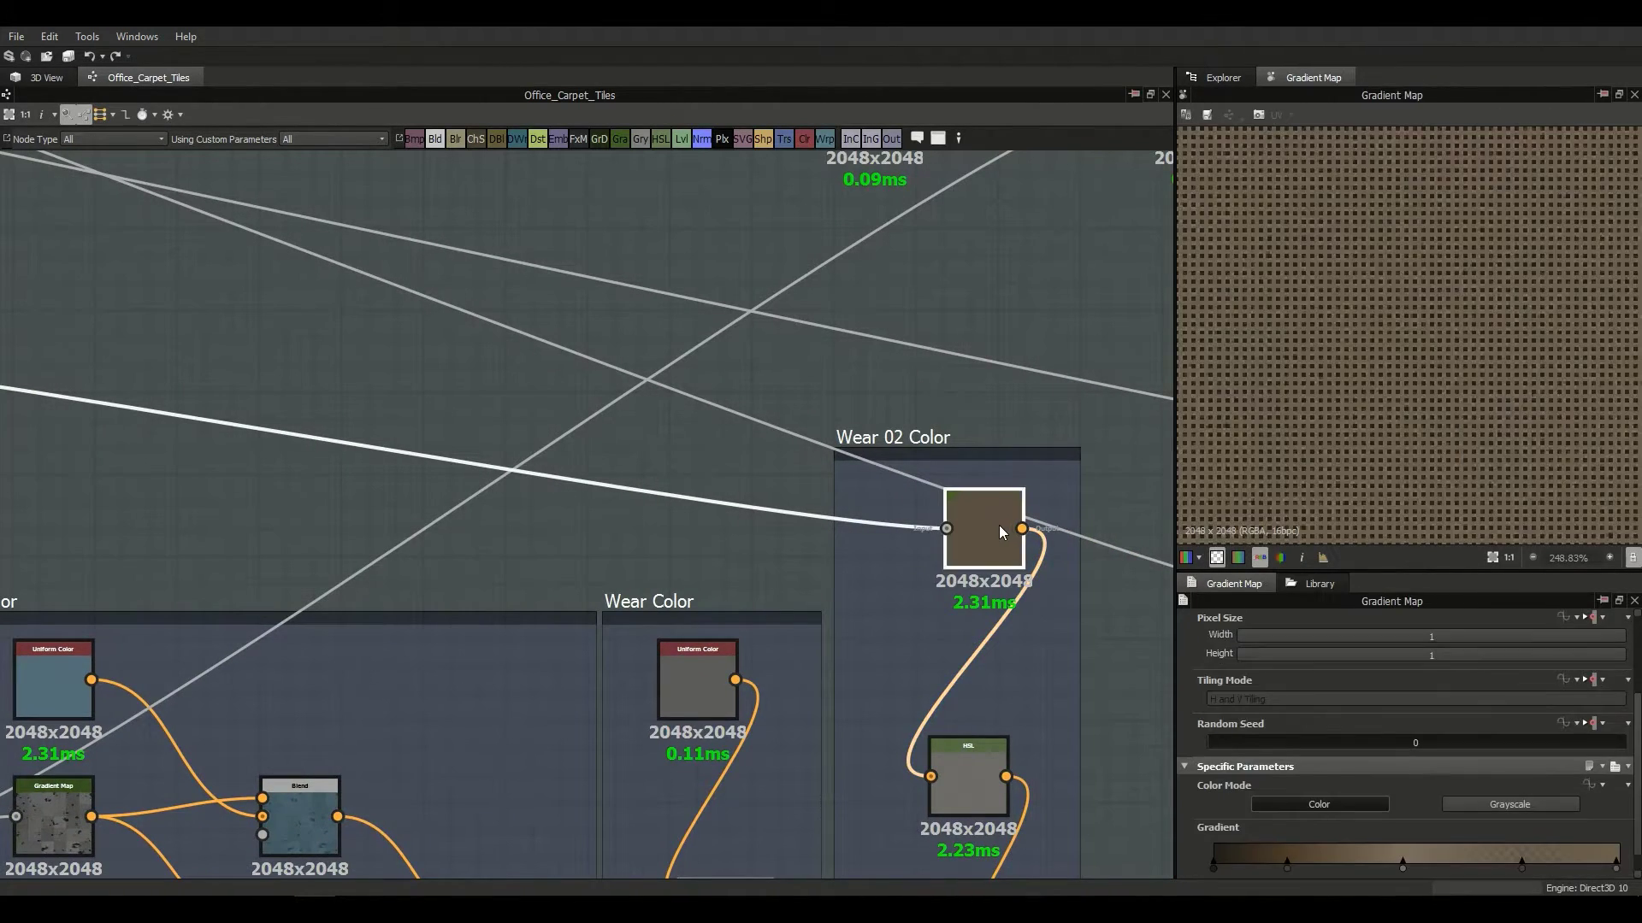
Step: Open the Gradient Editor for the Wear 02 Color Gradient Map and adjust the alpha of the key at position 0.75
middle_drag(850, 550, 748, 477)
scroll(1393, 834, down, 1)
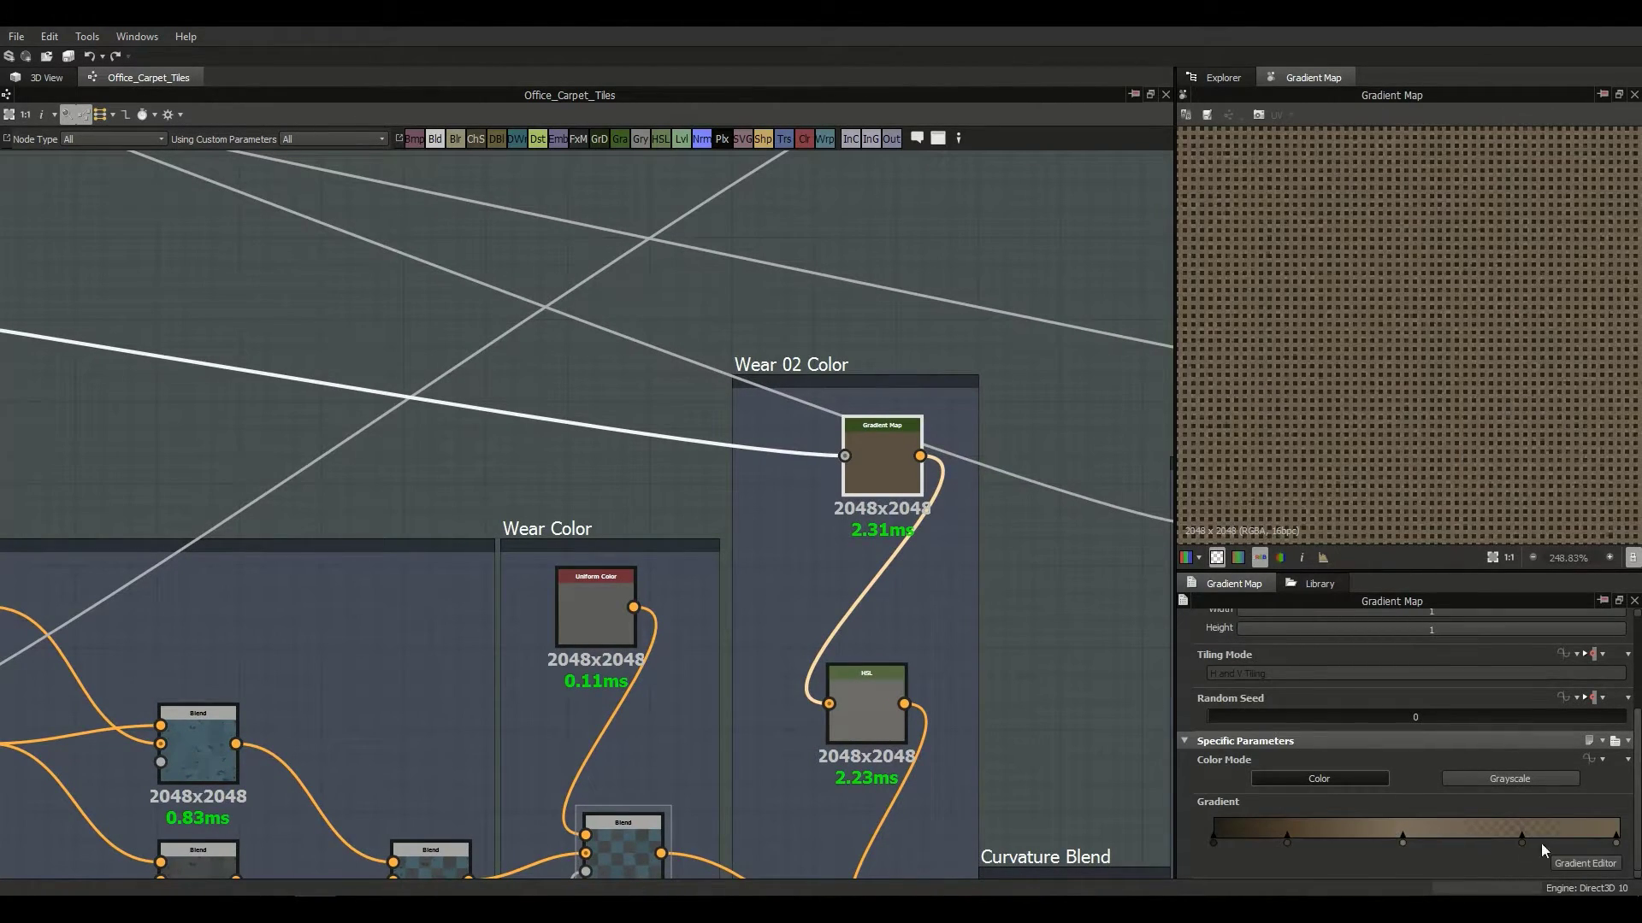
click(1592, 867)
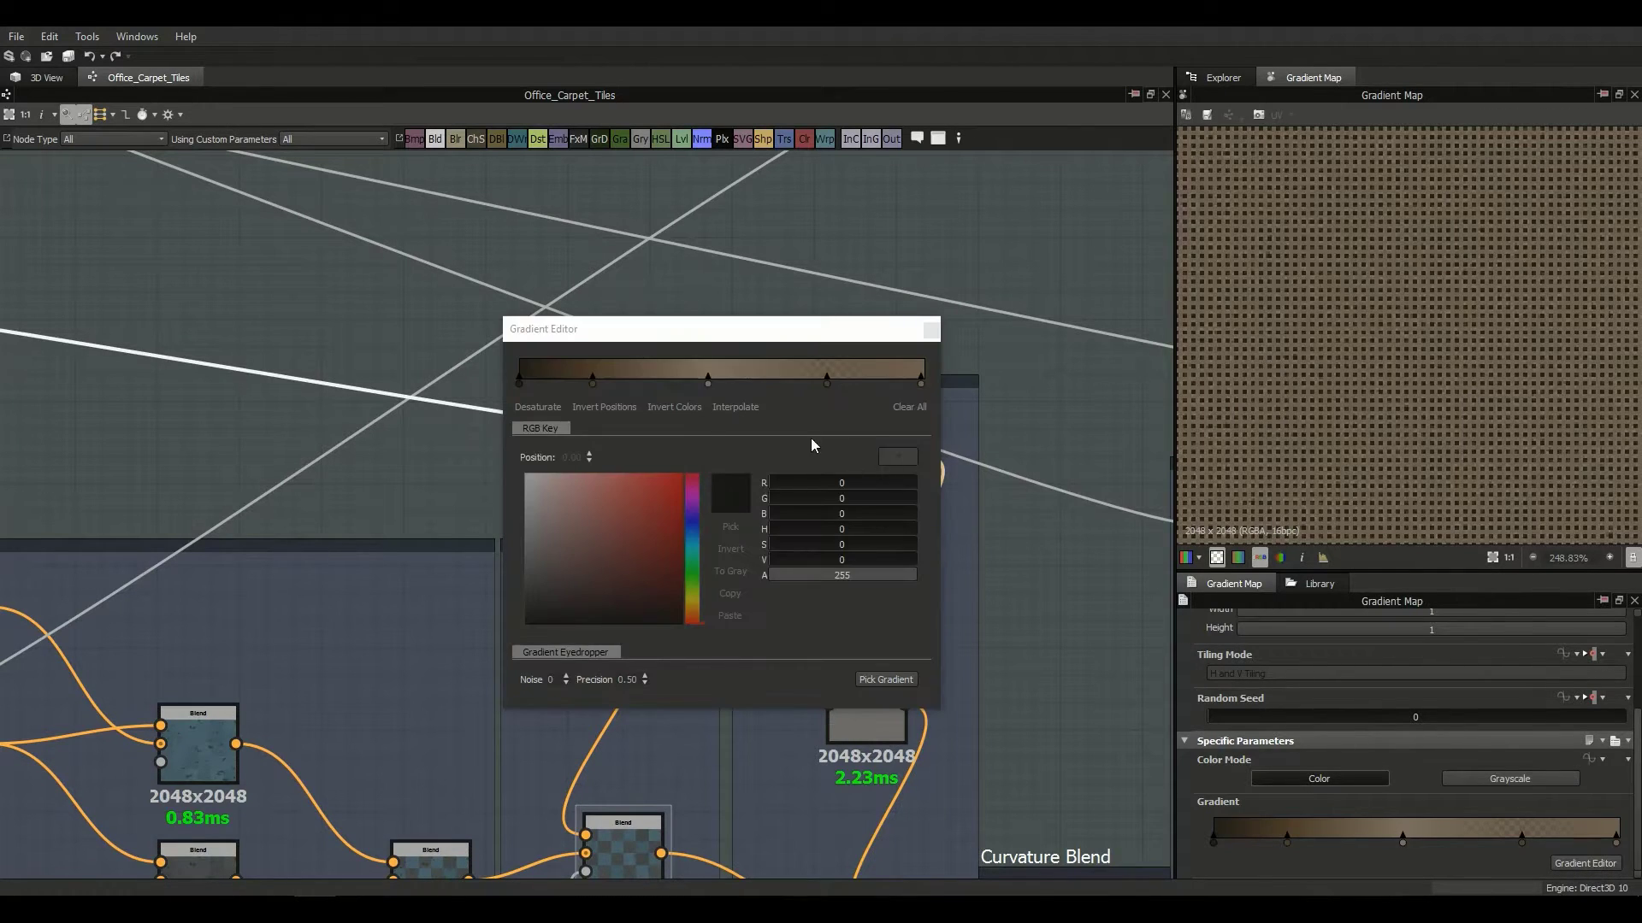
drag(766, 334, 776, 340)
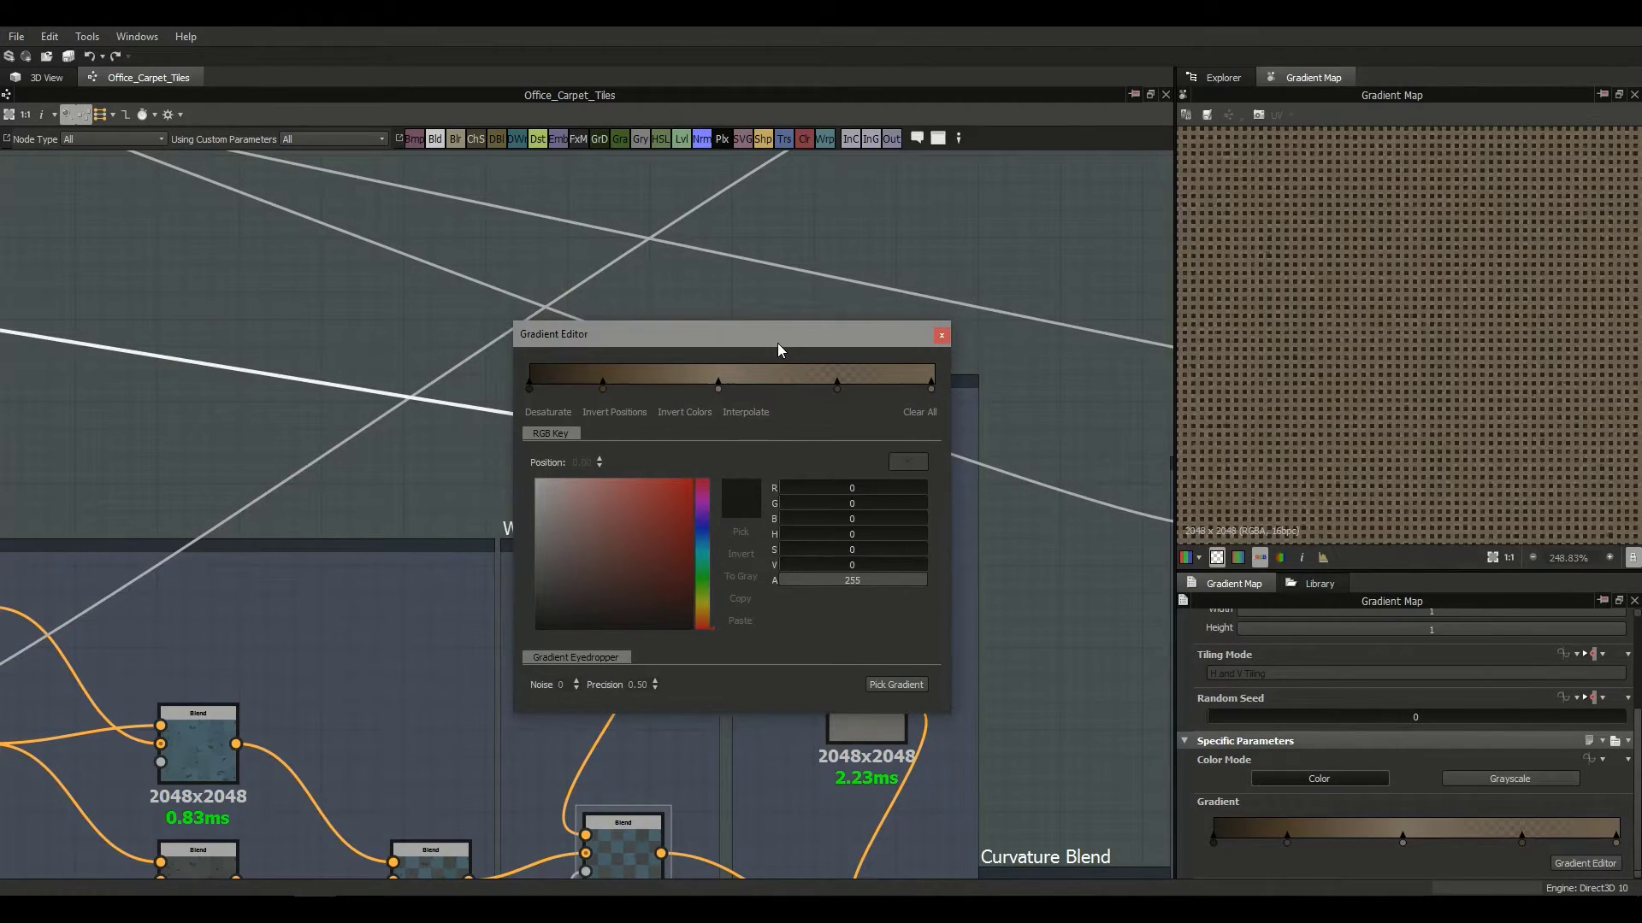
click(837, 385)
scroll(1387, 436, up, 5)
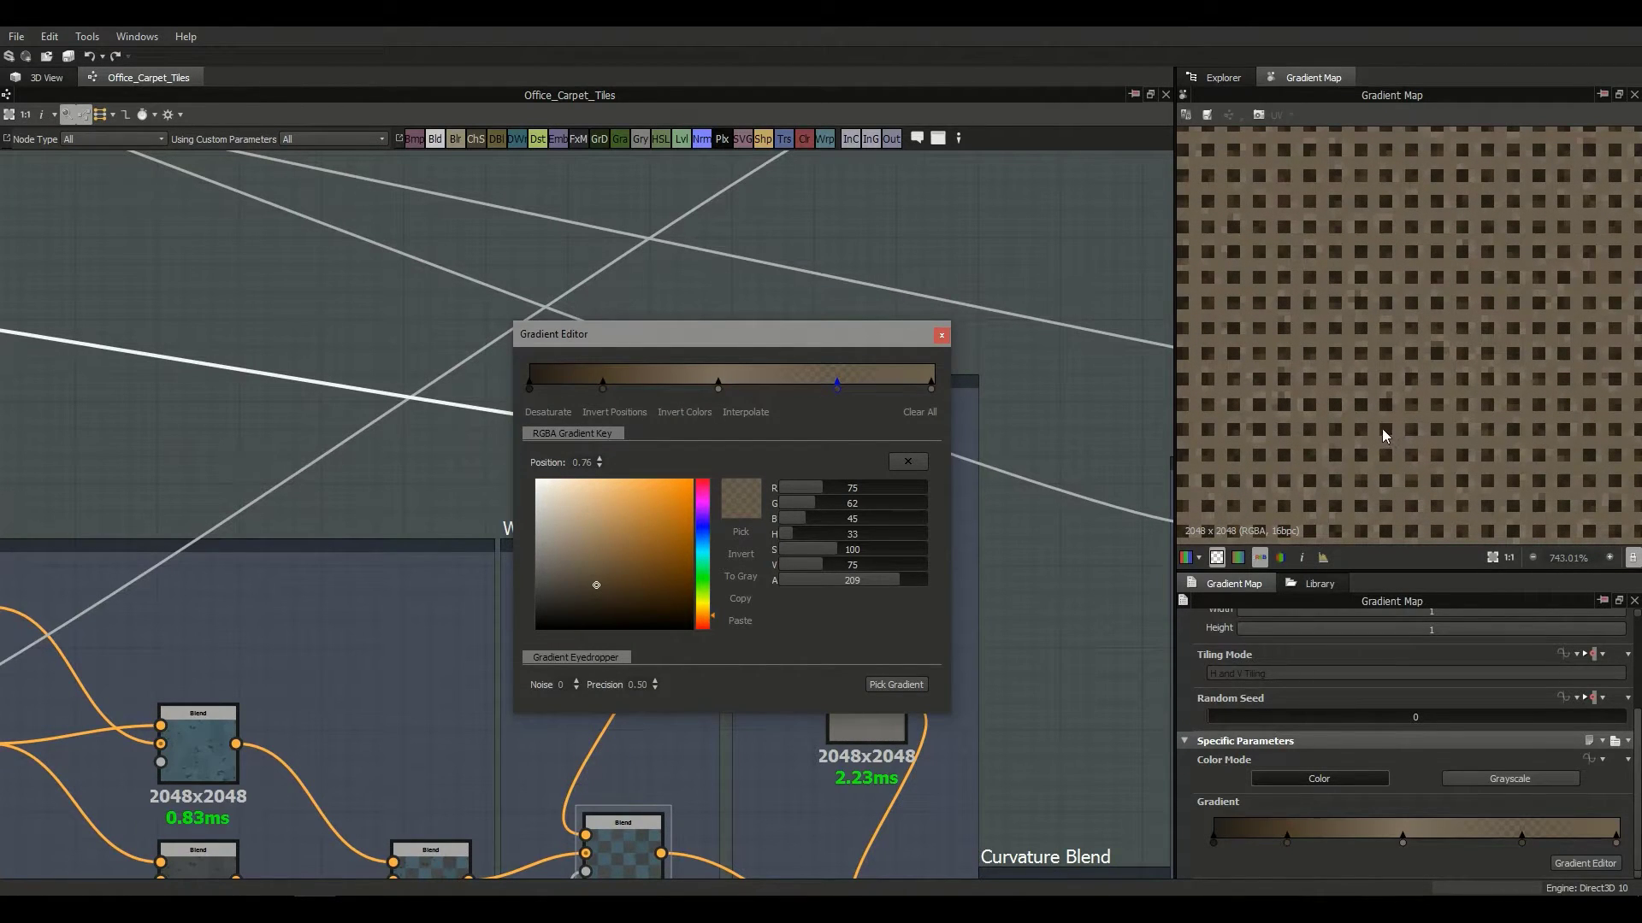
drag(854, 587, 904, 583)
Step: Lower the alpha of the gradient key at position 0.00 to about 206 and close the Gradient Editor
click(530, 387)
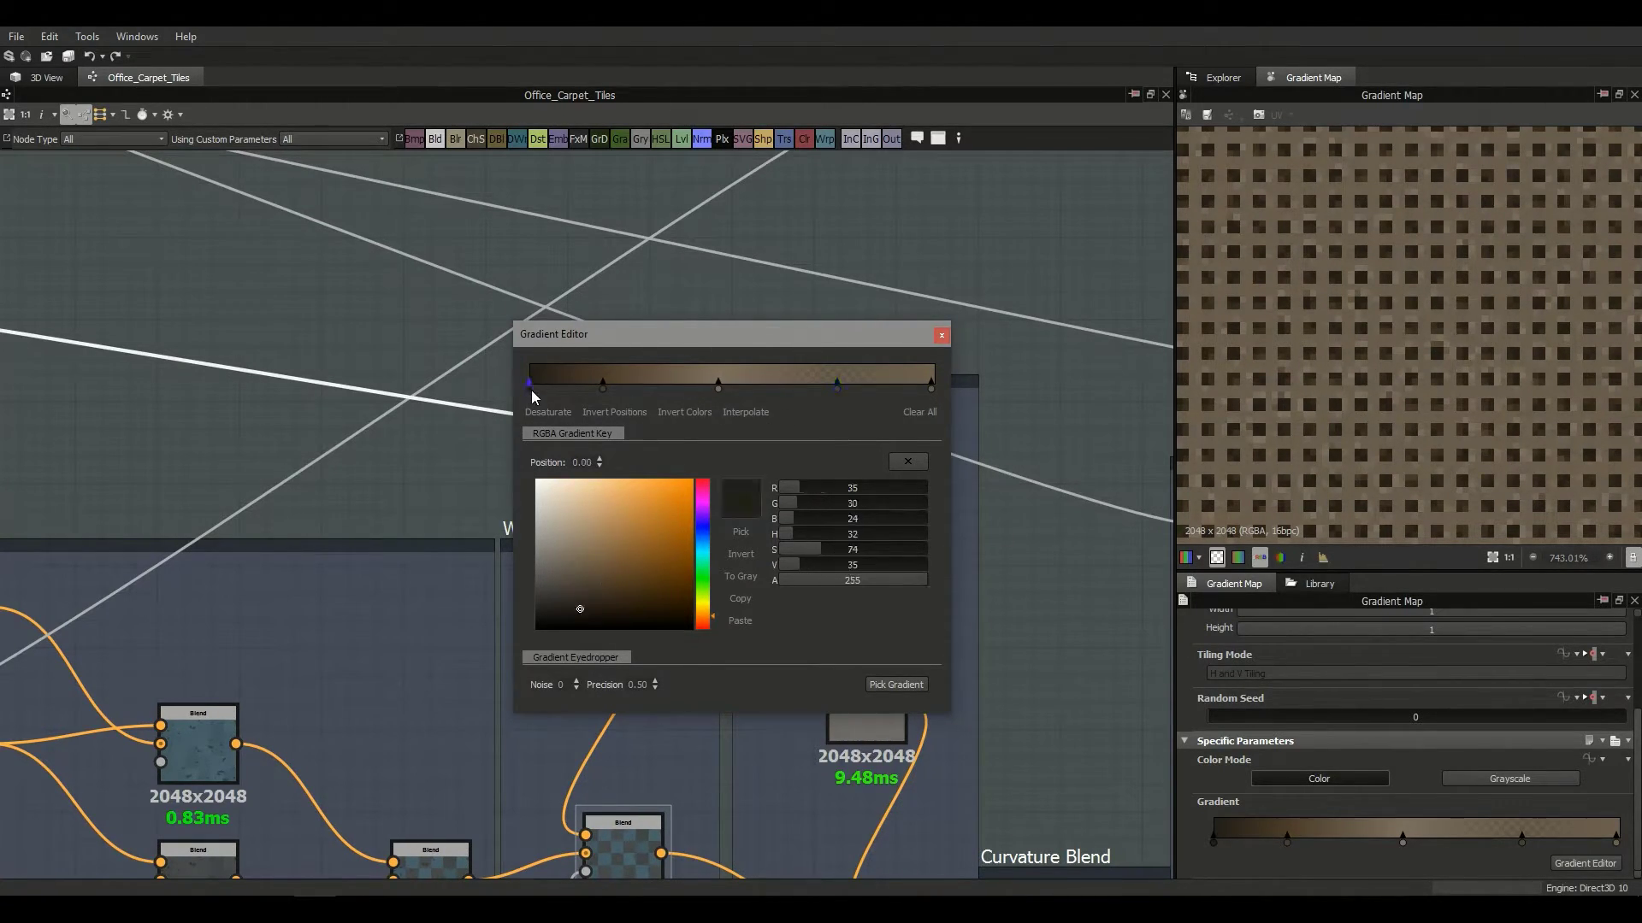
click(901, 581)
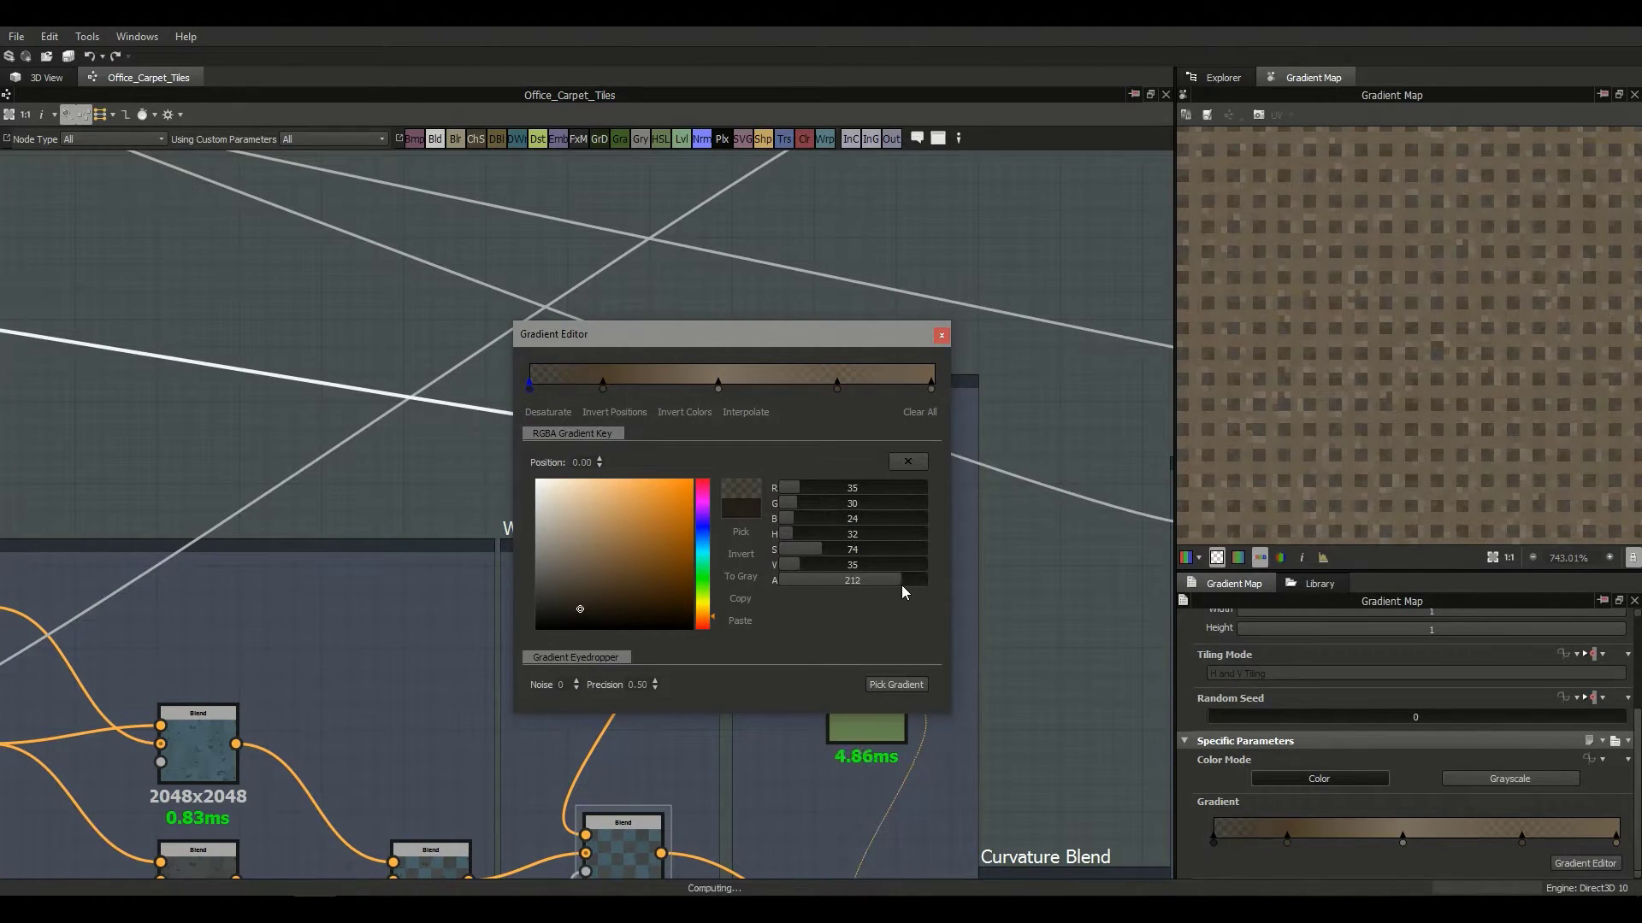
click(910, 585)
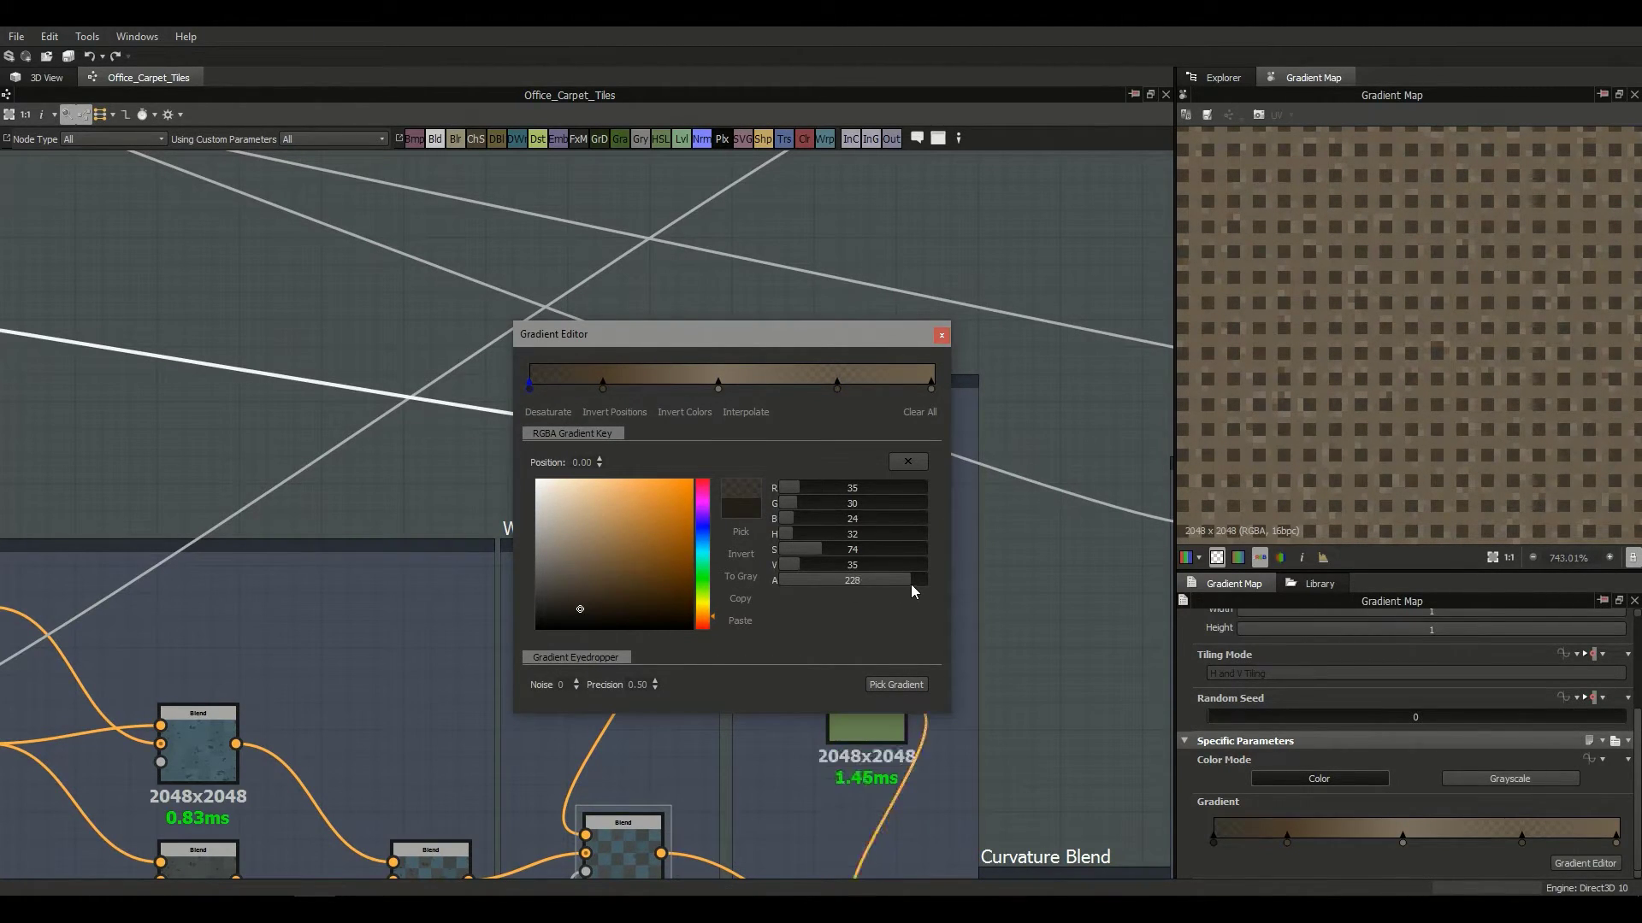
double_click(911, 583)
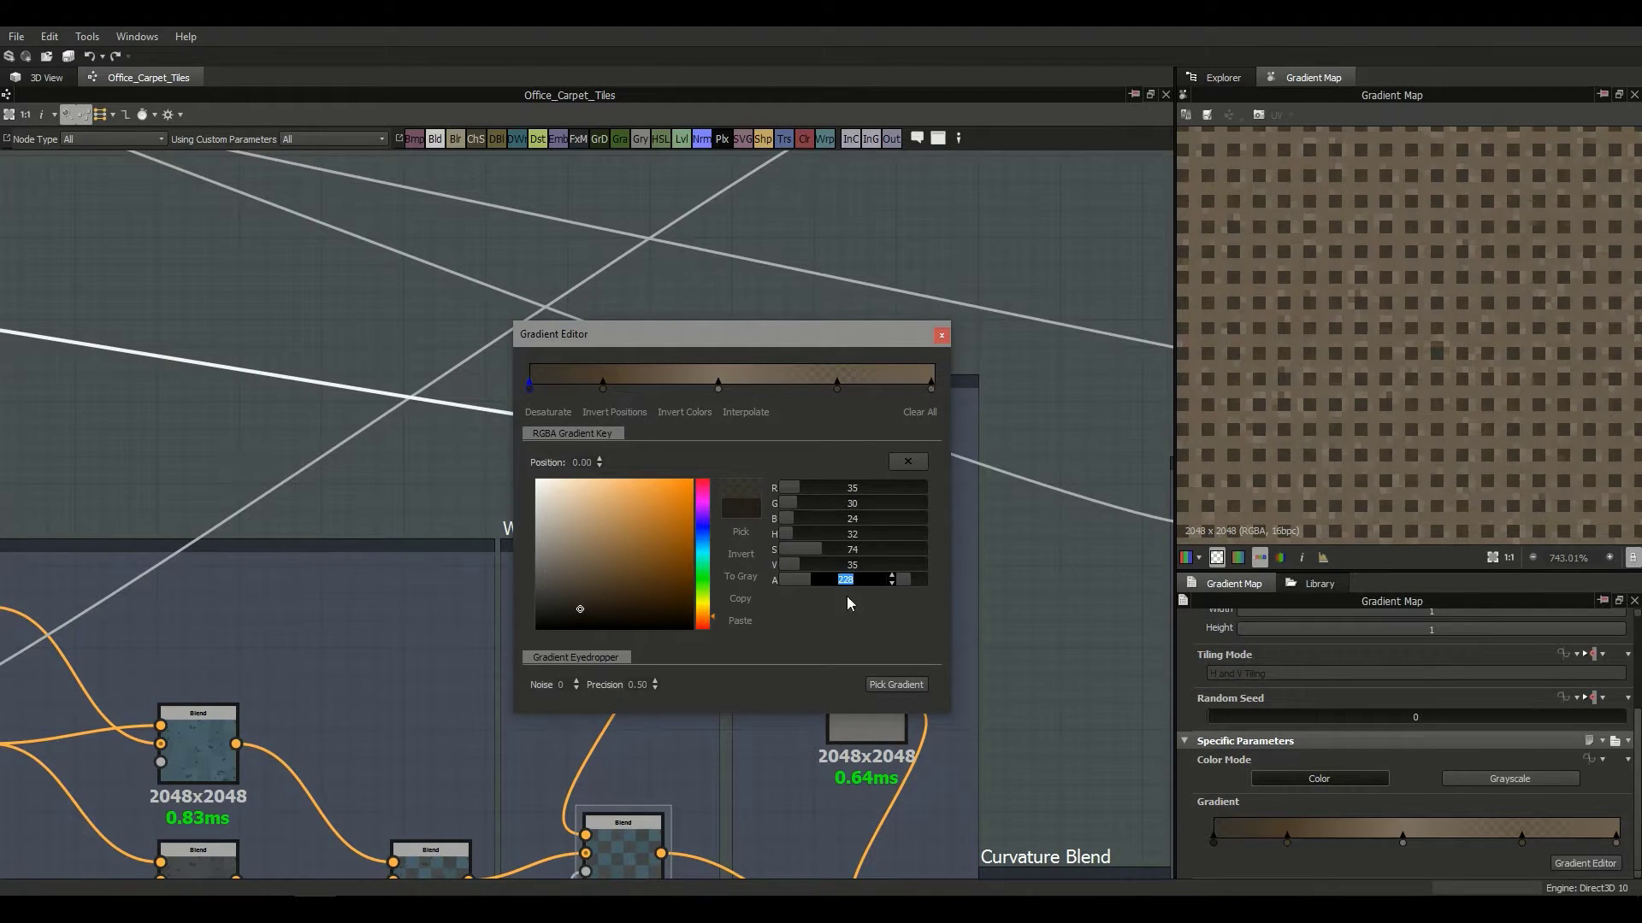
key(Return)
click(892, 564)
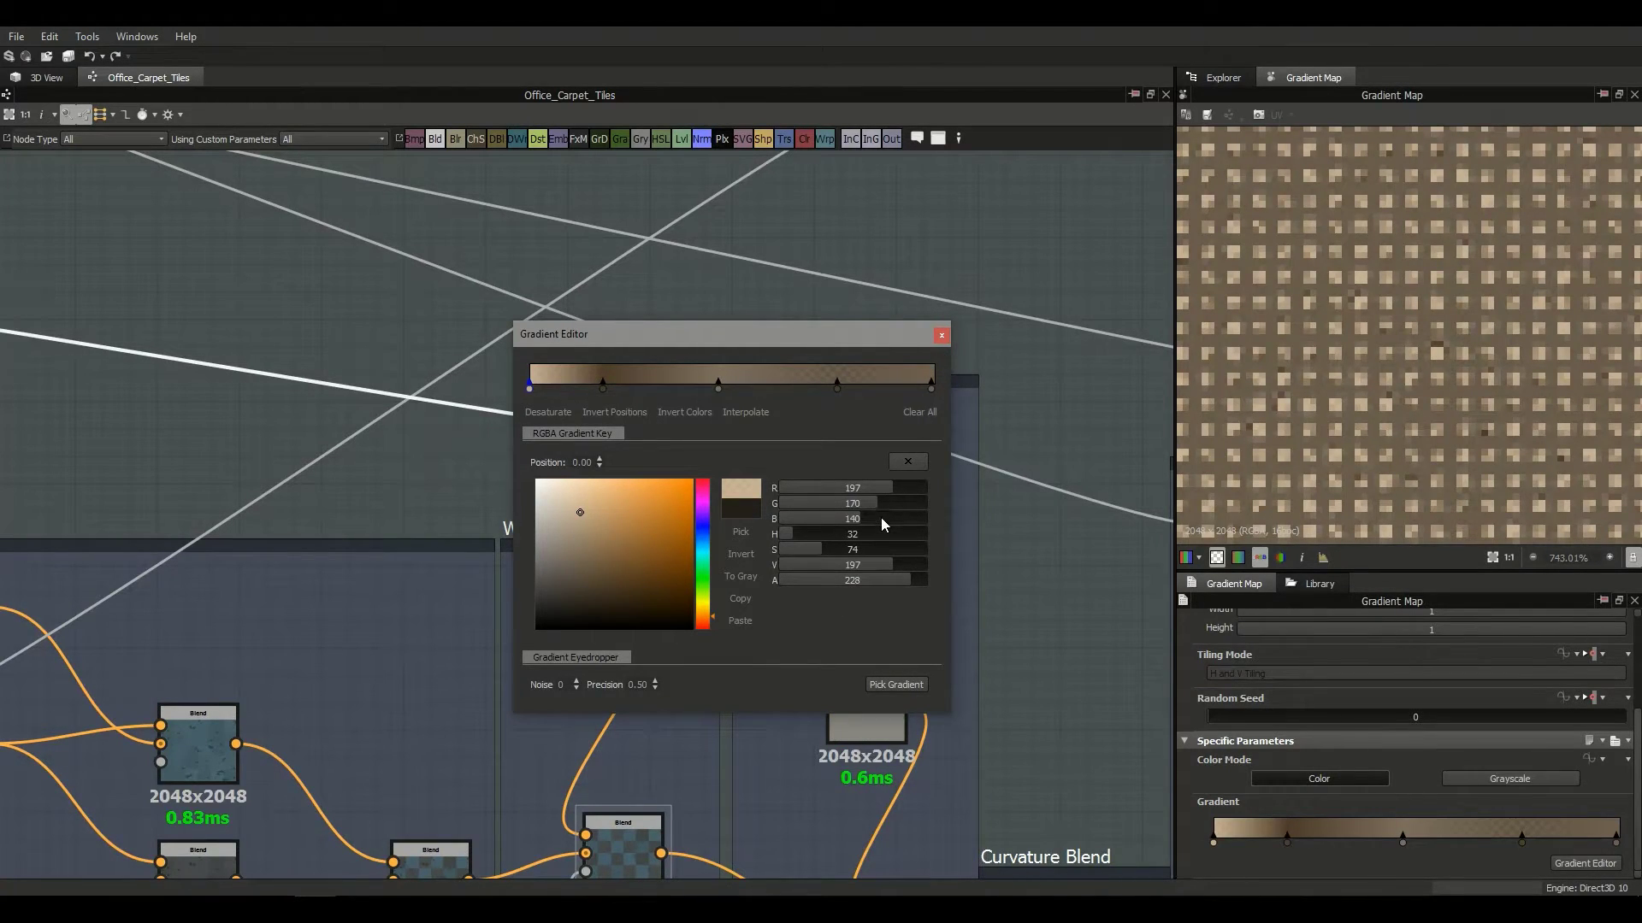
key(ctrl+z)
drag(884, 579, 896, 577)
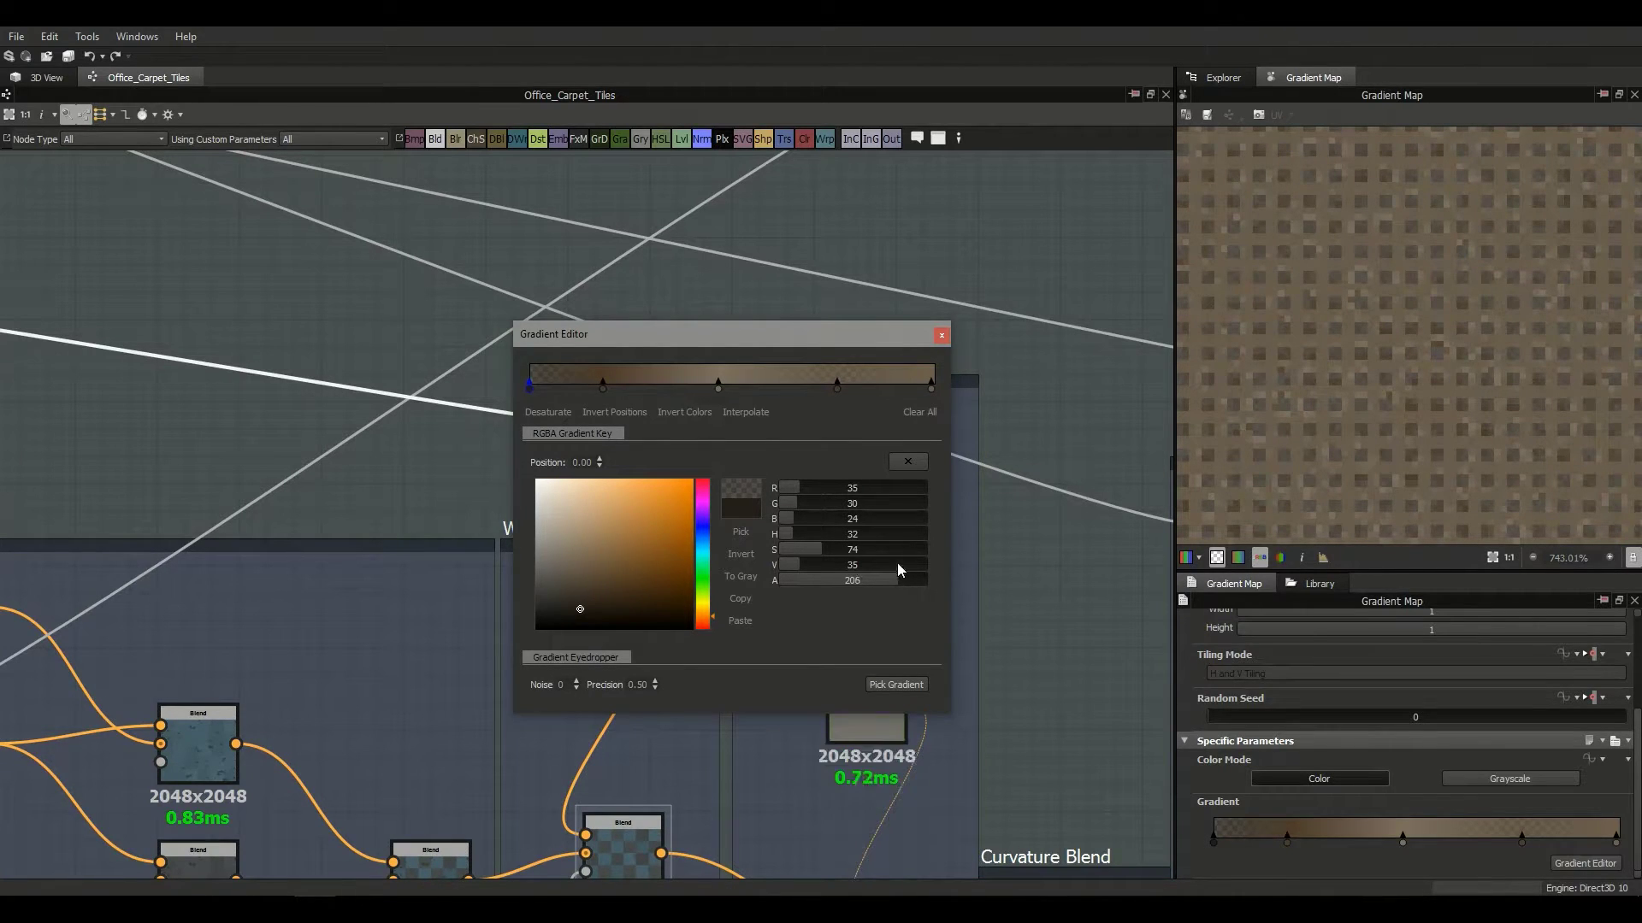
key(Escape)
Step: Preview the HSL node in the Wear 02 Color group and check its hue and saturation settings
middle_drag(893, 481, 875, 391)
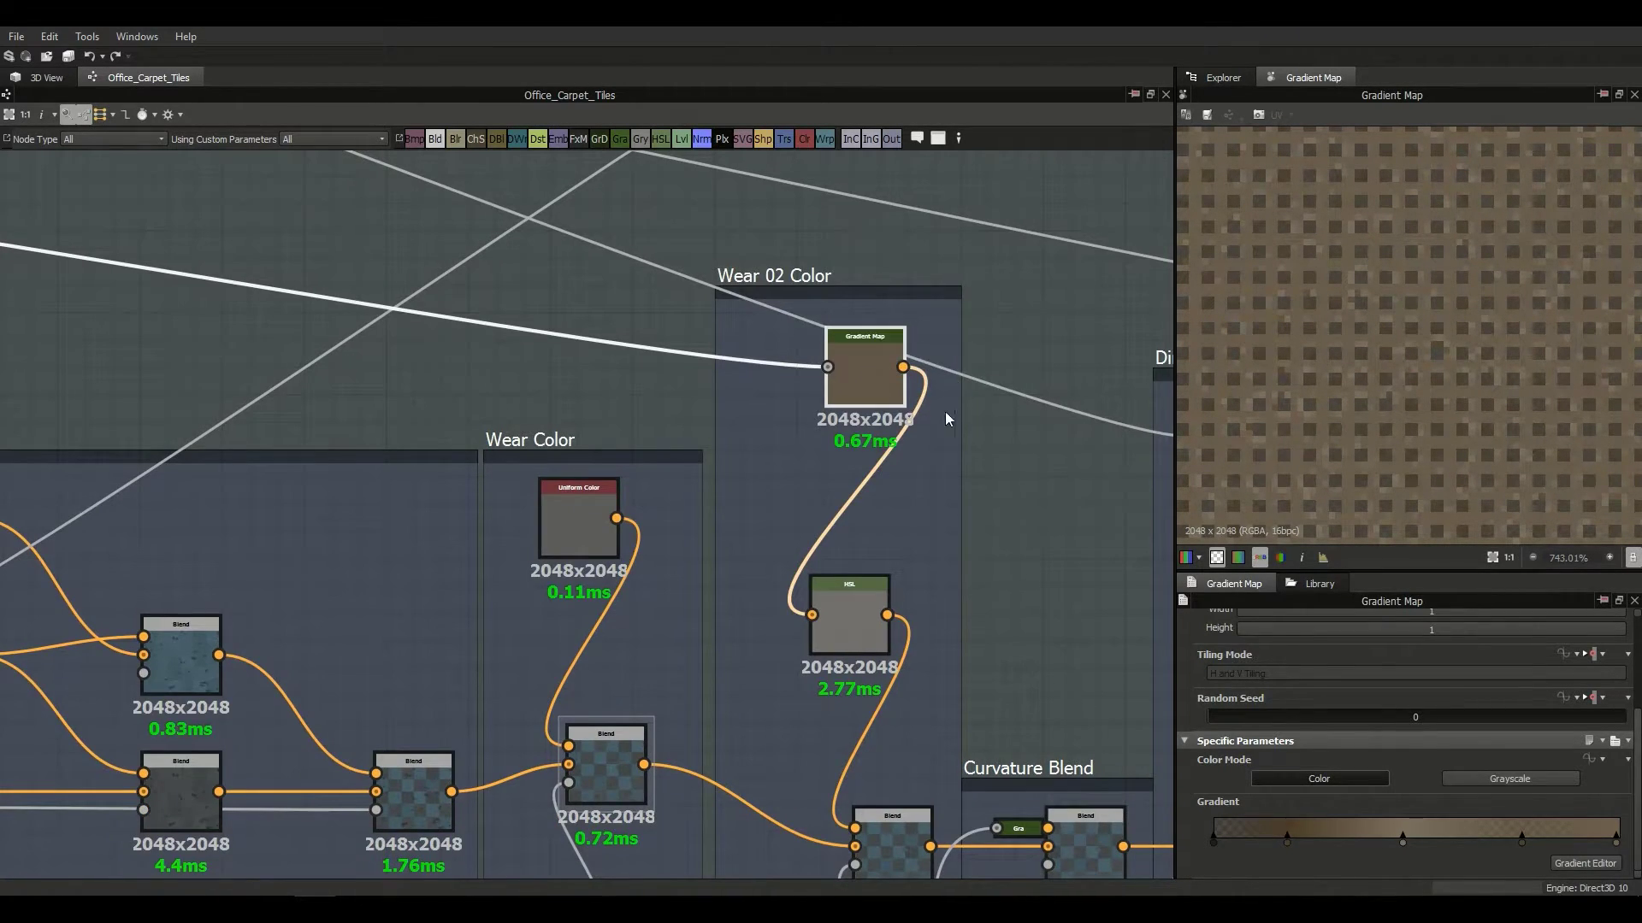
click(843, 611)
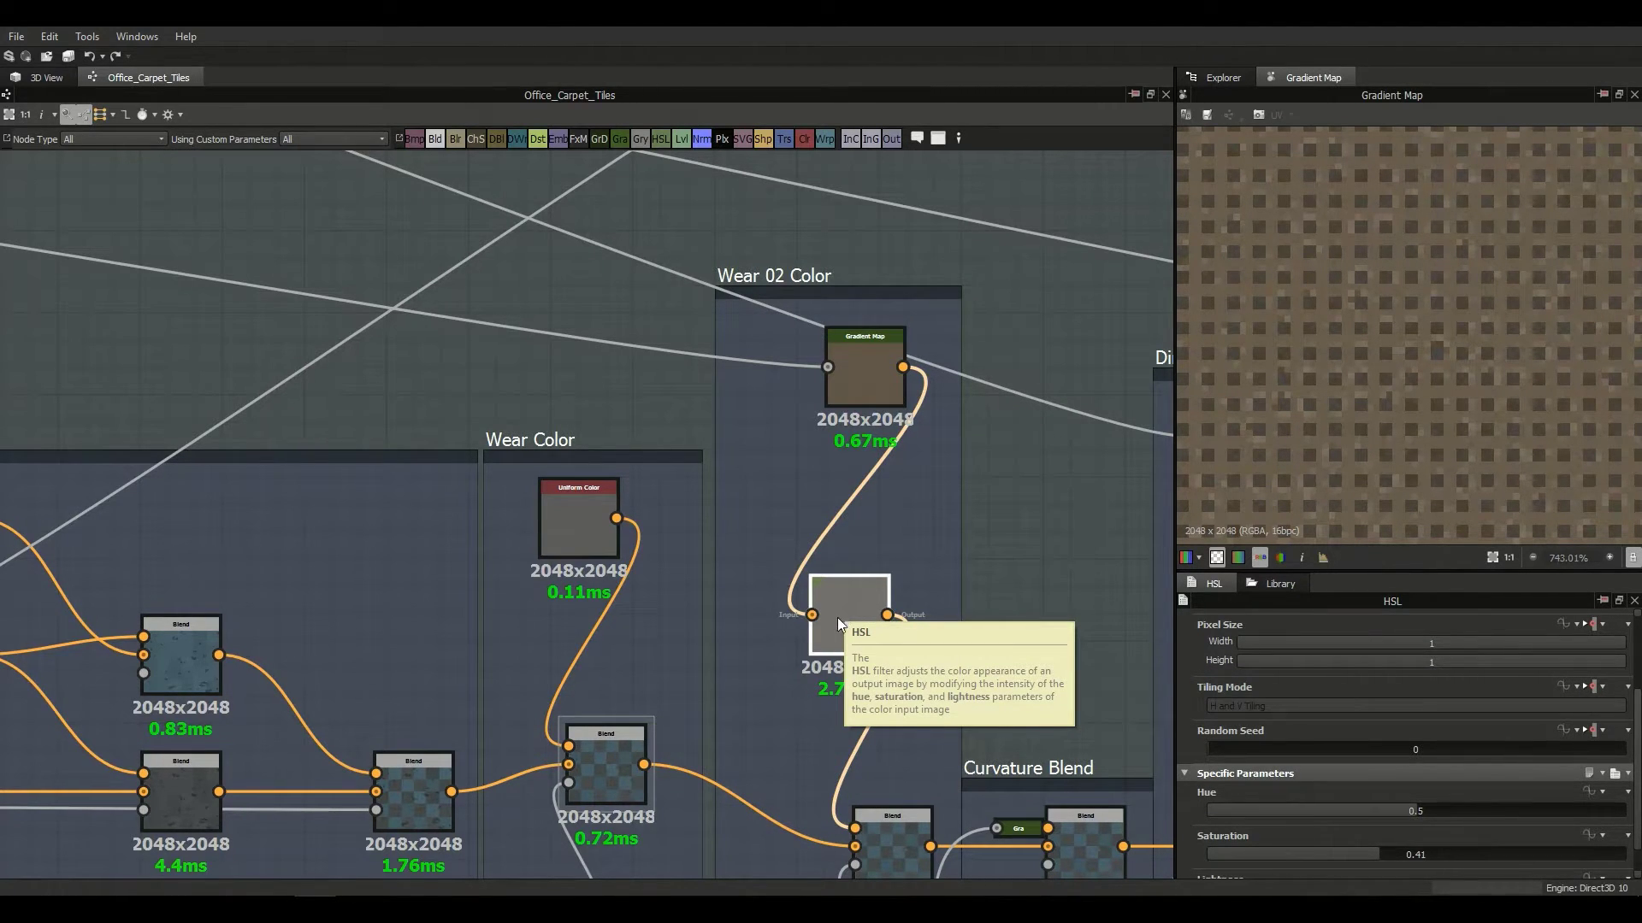
middle_drag(840, 609, 836, 536)
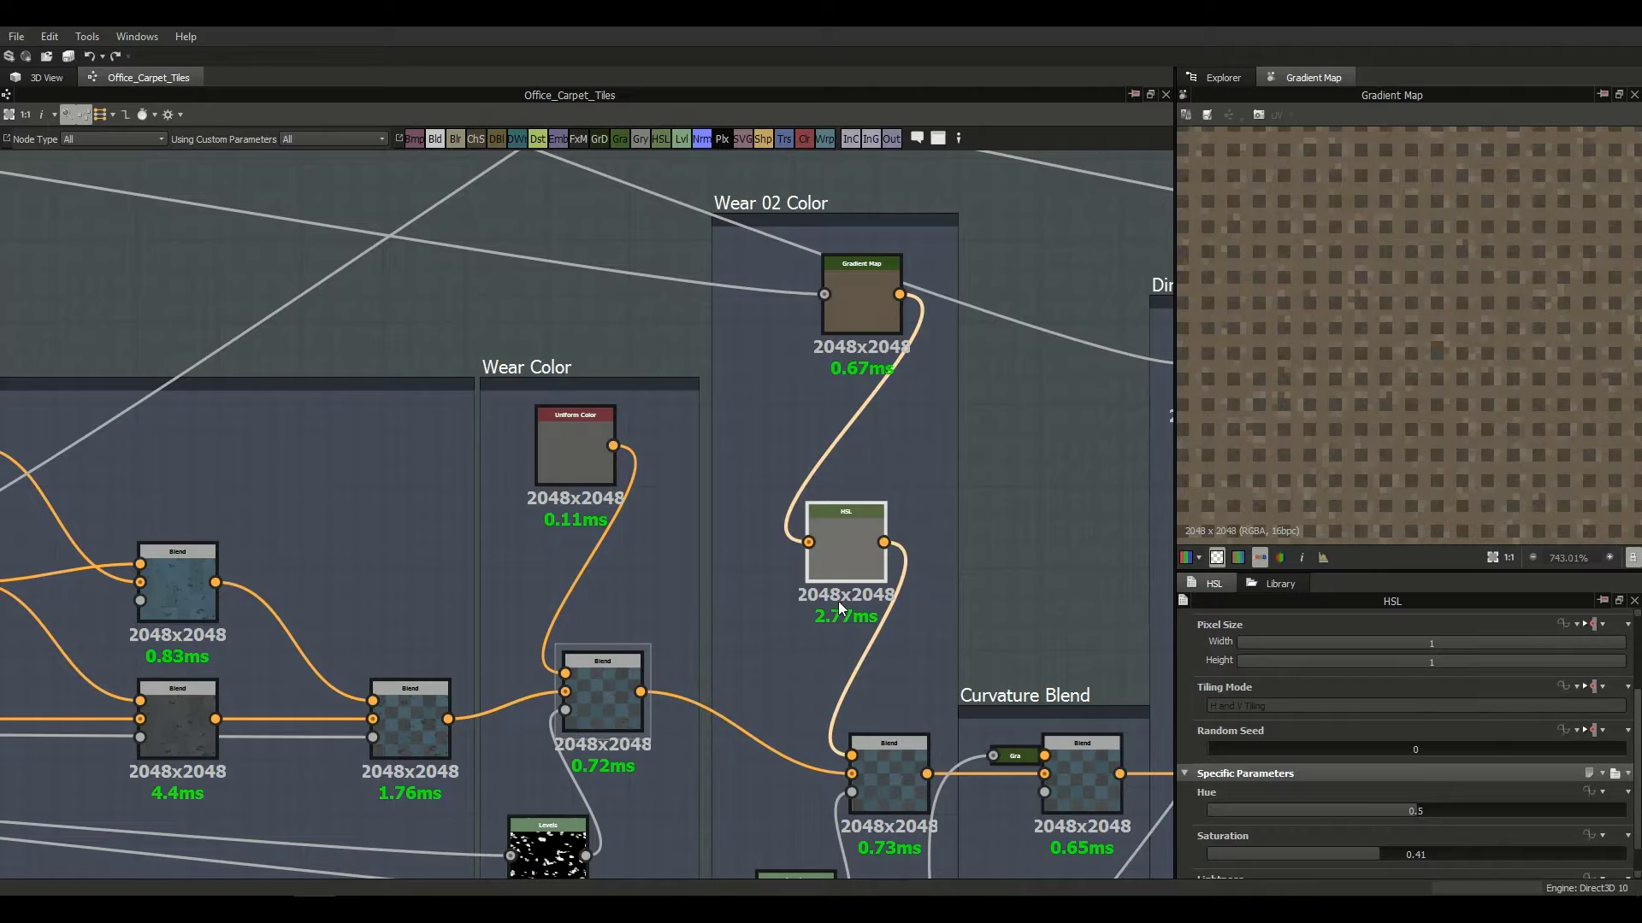
double_click(833, 570)
middle_drag(856, 611, 903, 524)
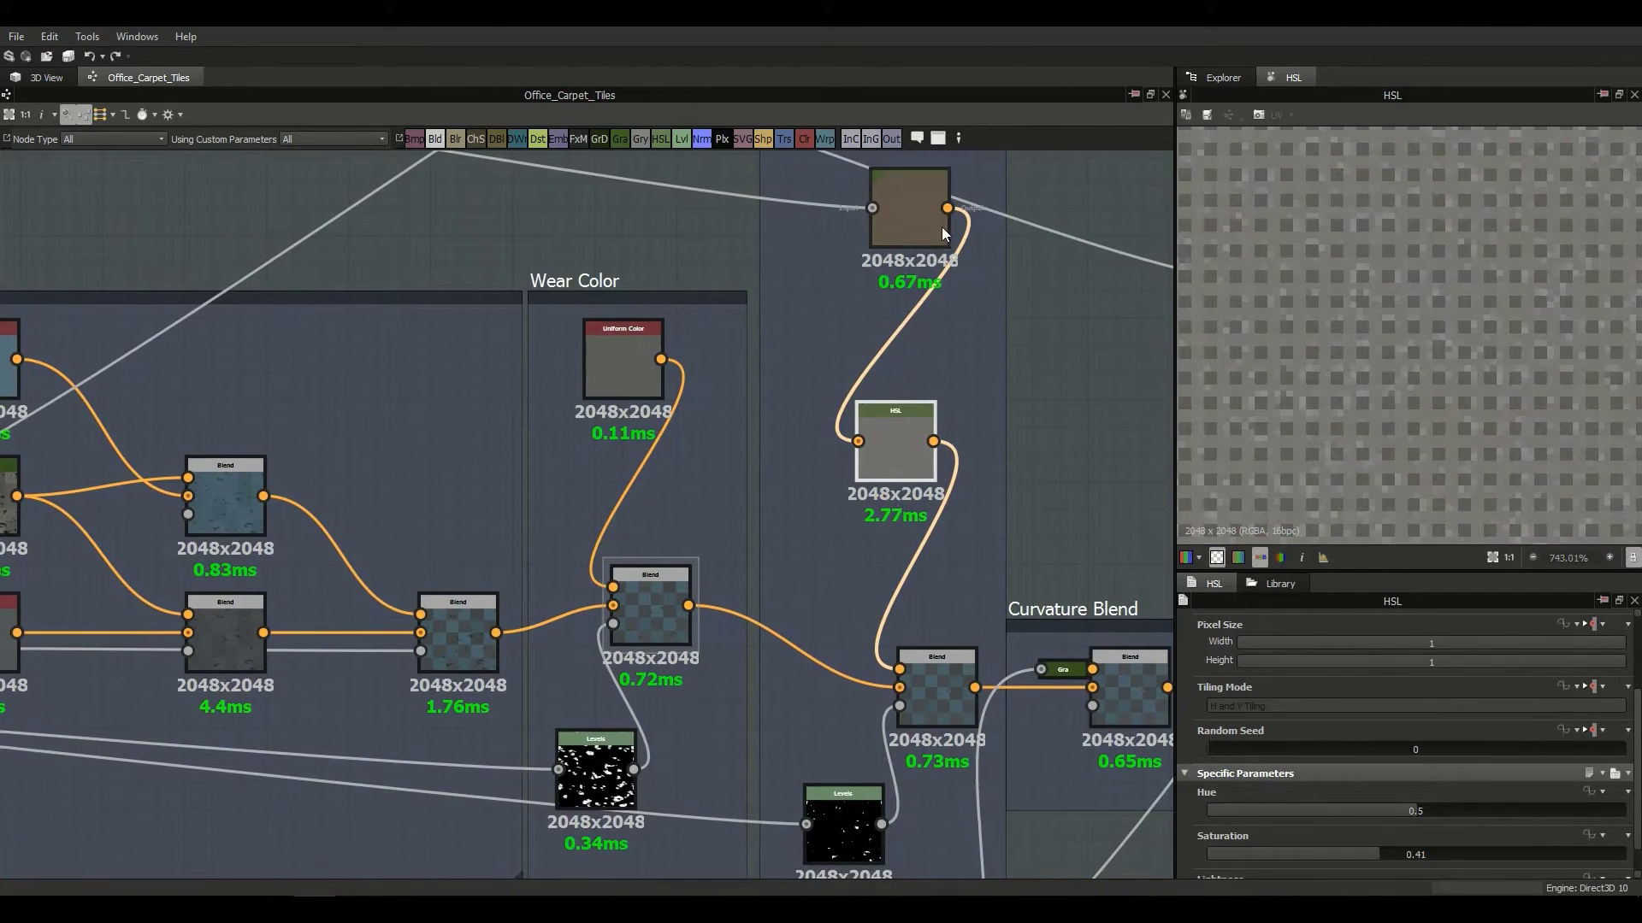
Step: Preview the Wear 02 Color Blend and check its opacity and blending mode settings
double_click(948, 718)
middle_drag(947, 717, 946, 619)
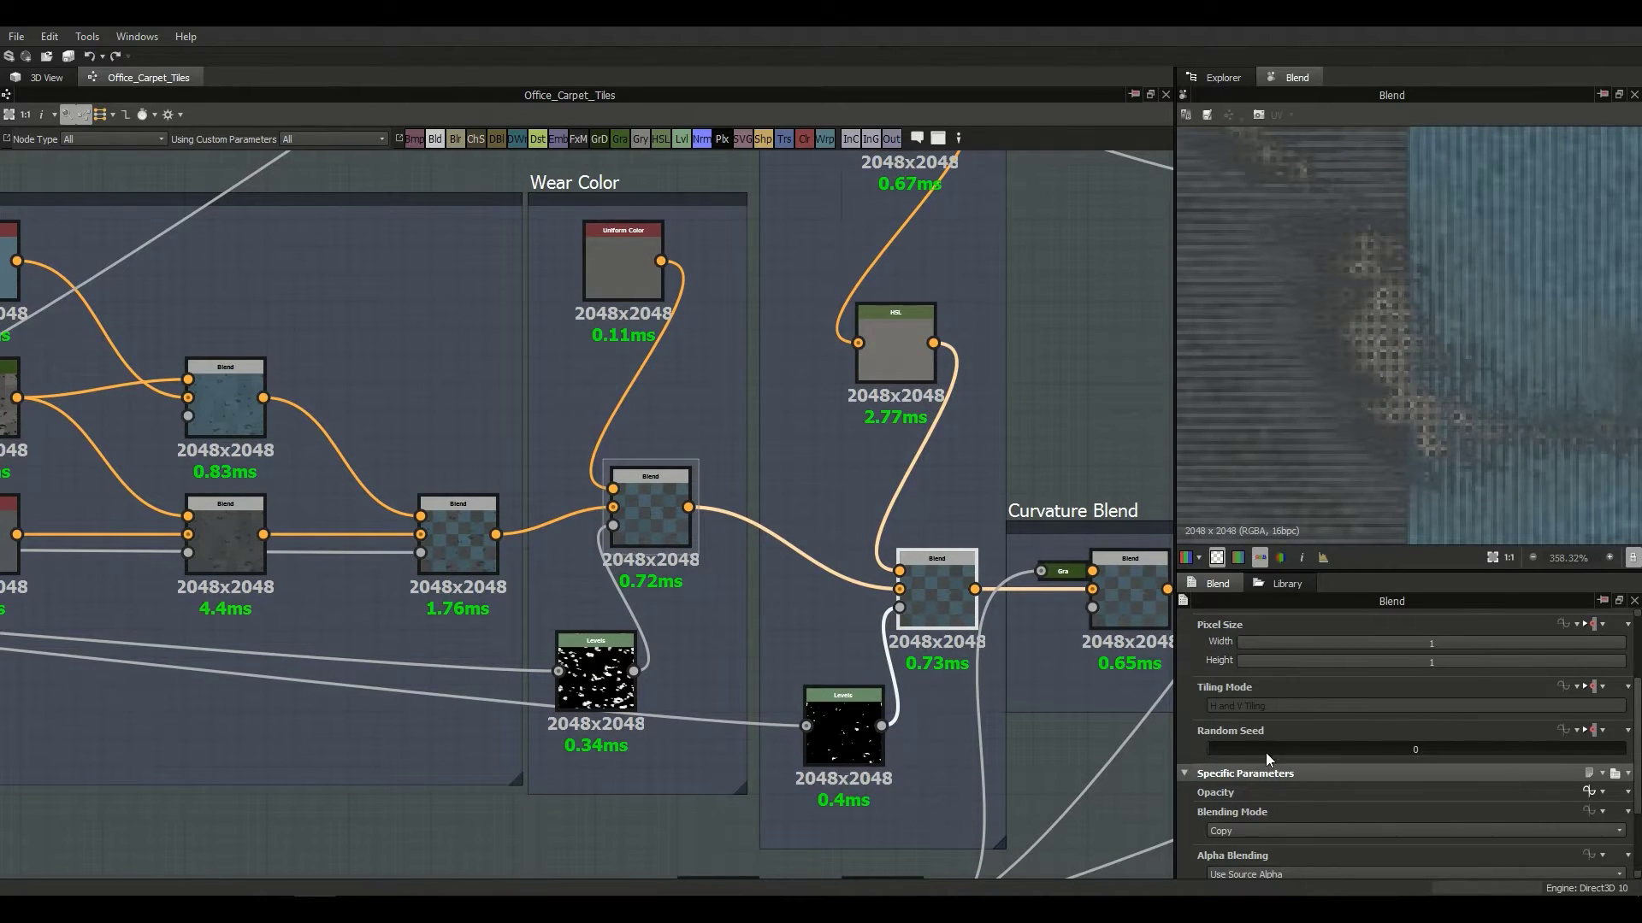
scroll(1257, 759, down, 3)
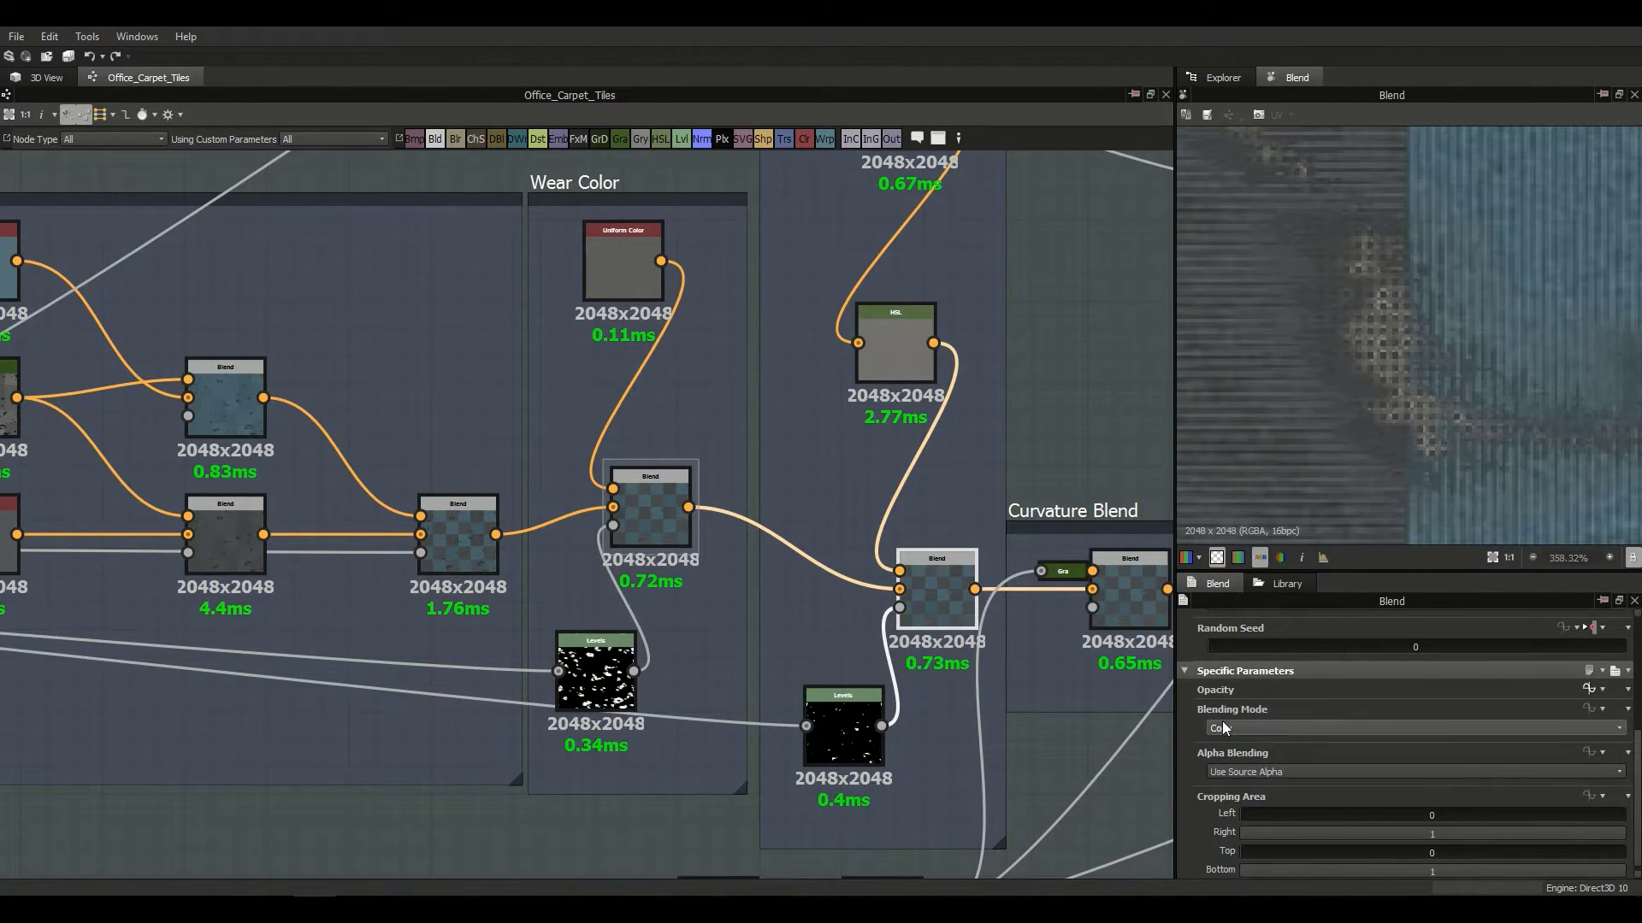
Step: Preview the Levels mask feeding the Wear 02 Color Blend and trace it back to the Blur HQ Grayscale node
middle_drag(780, 744, 801, 722)
double_click(865, 725)
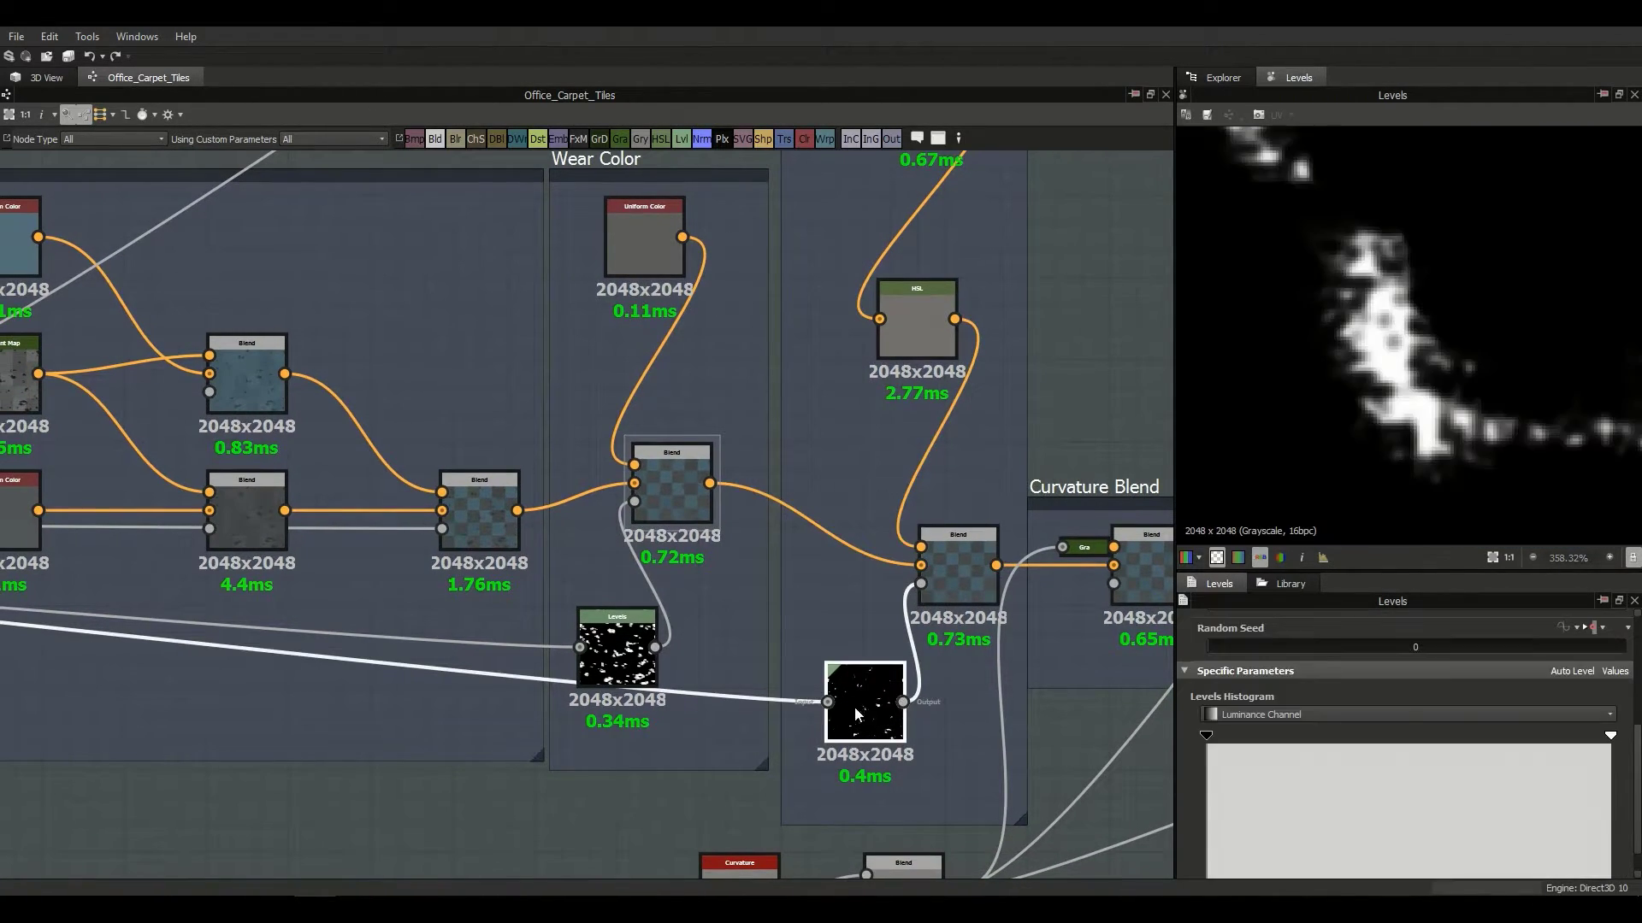
scroll(884, 709, down, 2)
middle_drag(467, 574, 899, 618)
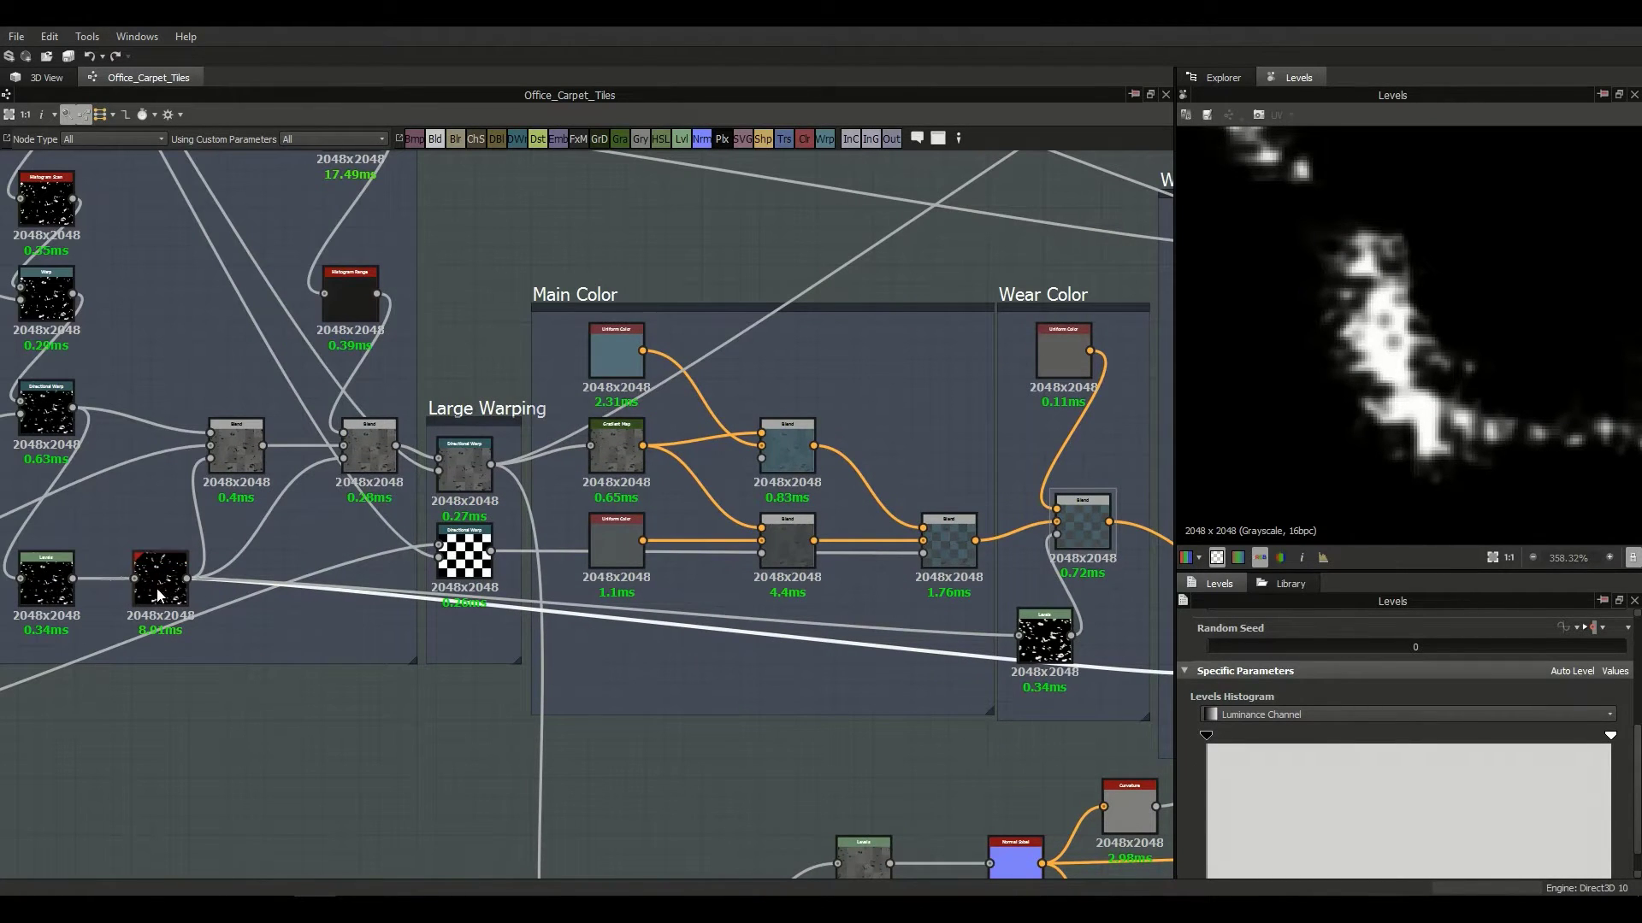
scroll(164, 573, up, 2)
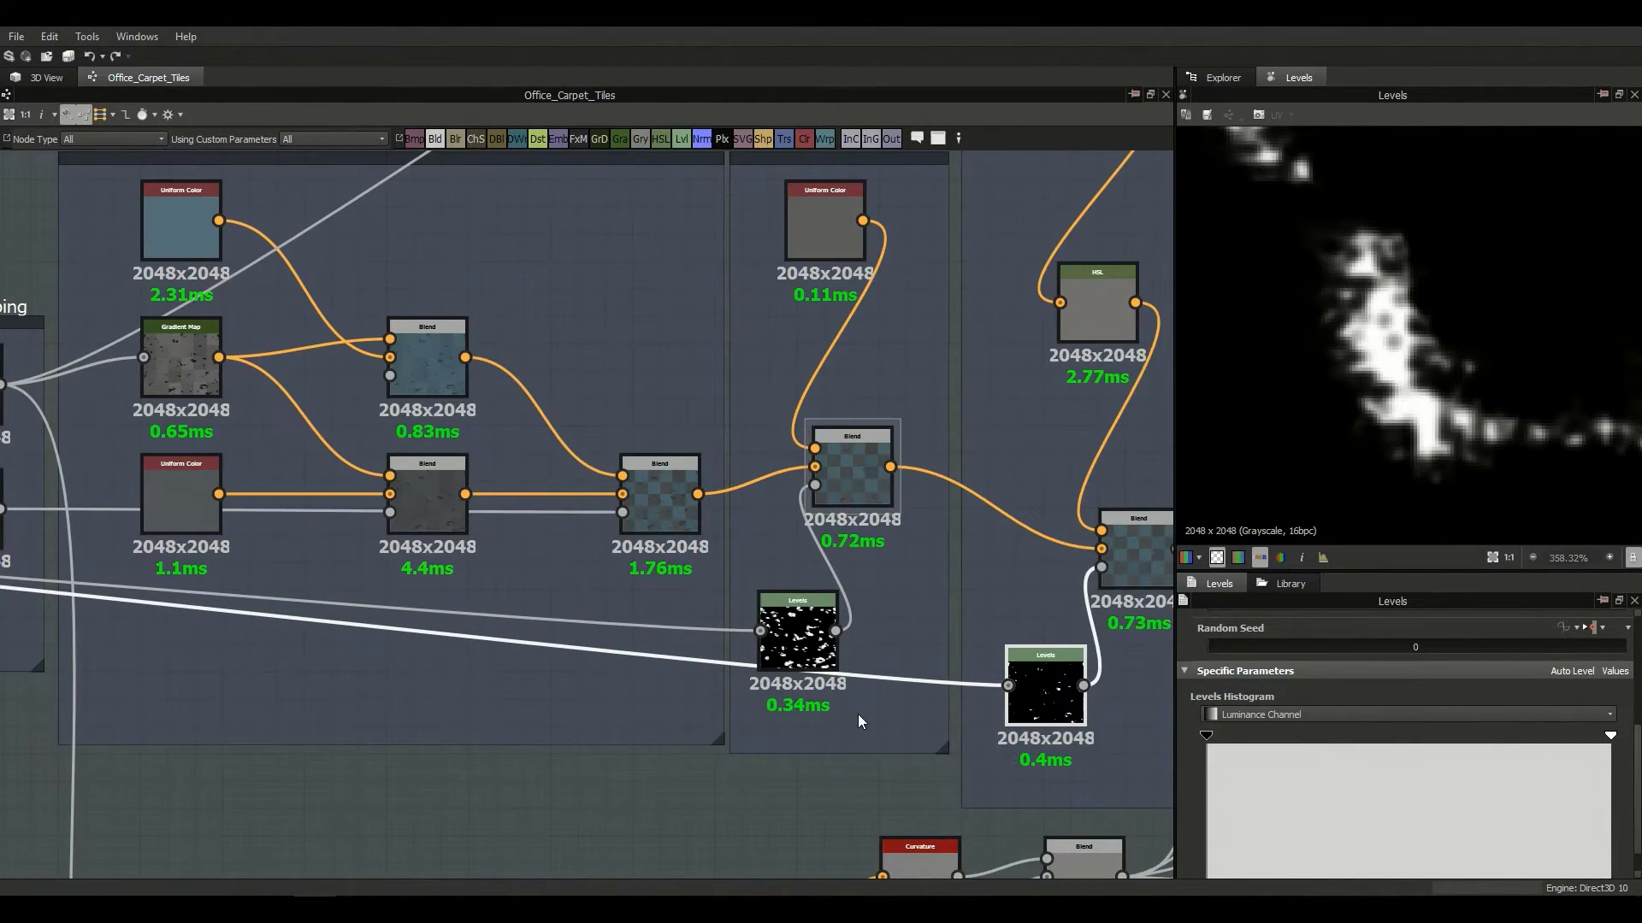
scroll(1469, 436, down, 4)
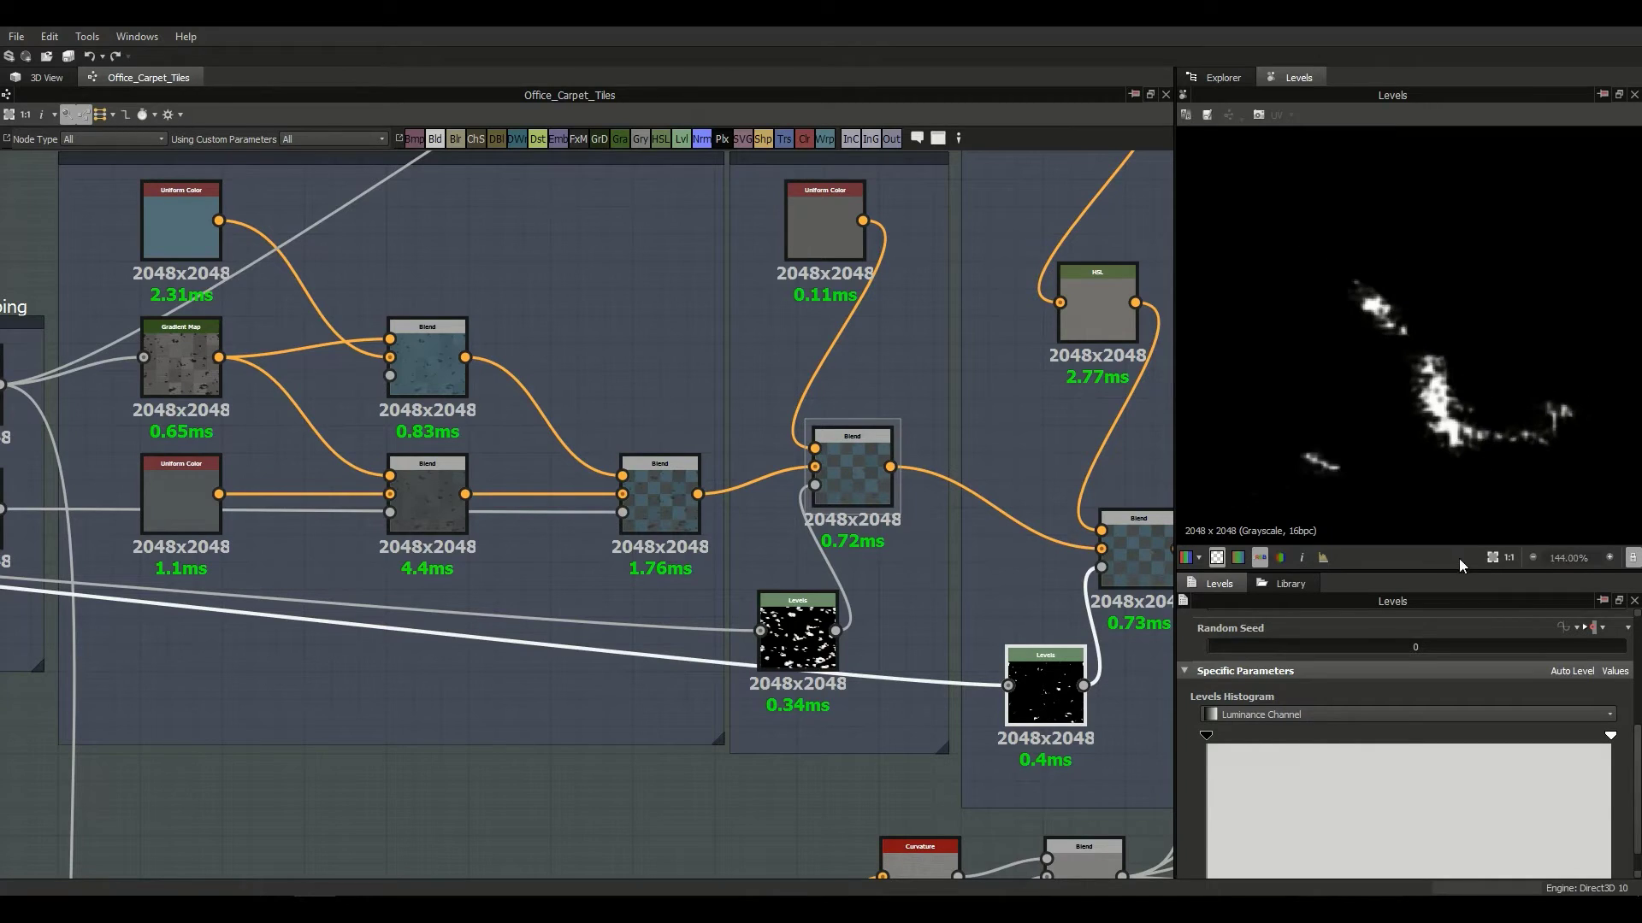
middle_drag(1145, 709, 967, 689)
scroll(966, 689, up, 1)
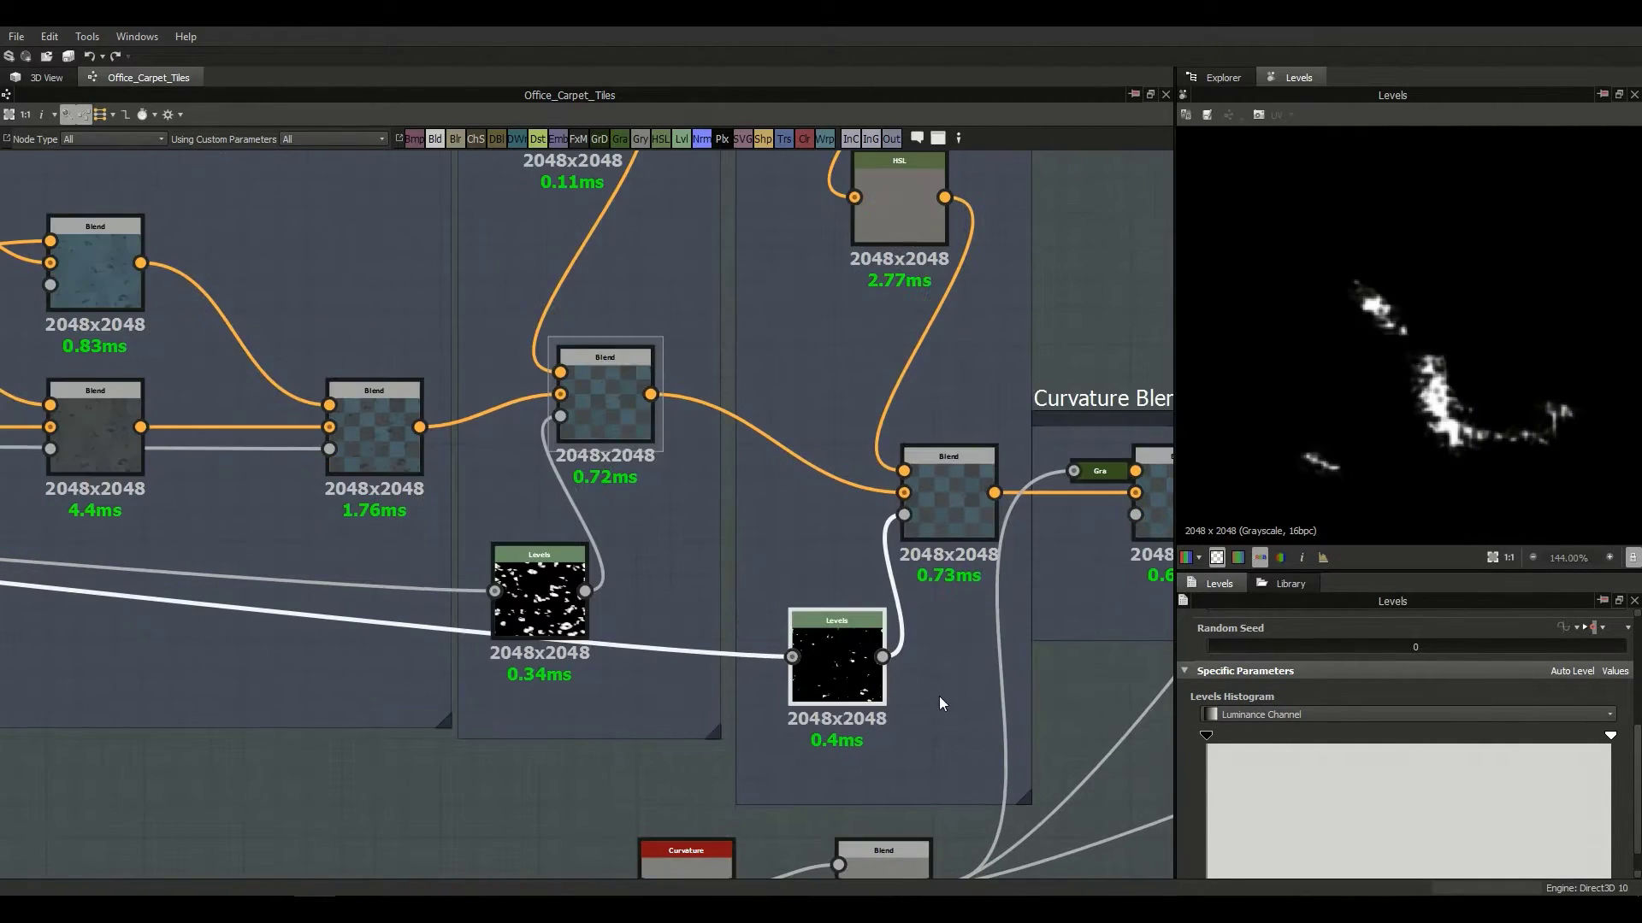
Step: Preview the Wear 02 Color Blend again and examine the exposed backing in the worn spots across the tiles
double_click(961, 499)
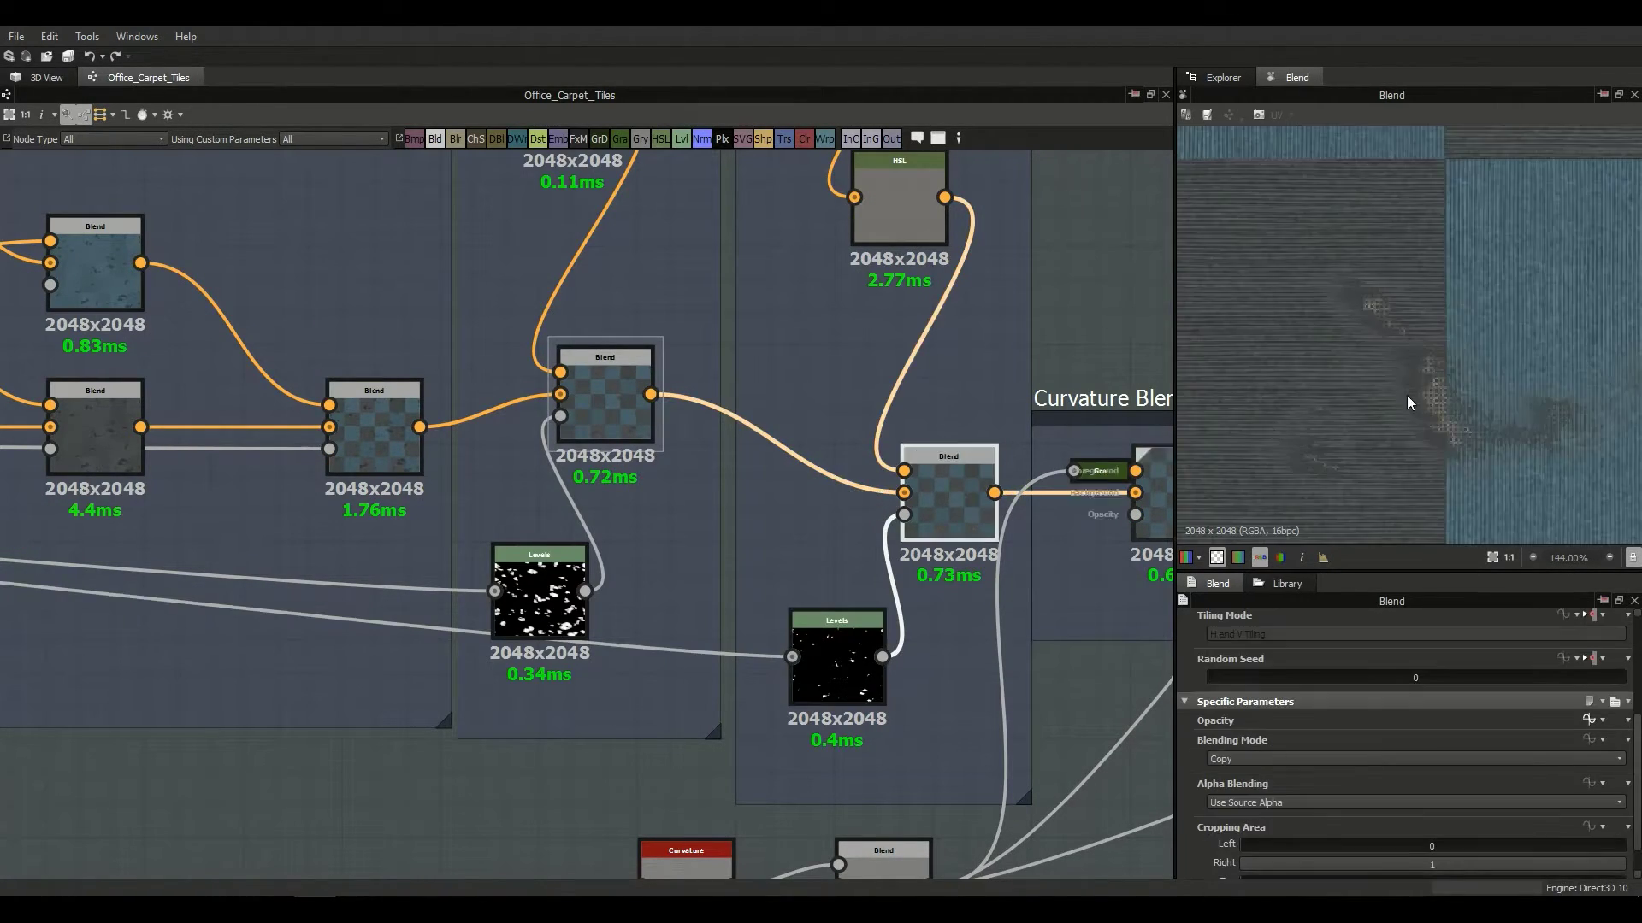
scroll(1312, 263, down, 3)
scroll(1380, 373, down, 3)
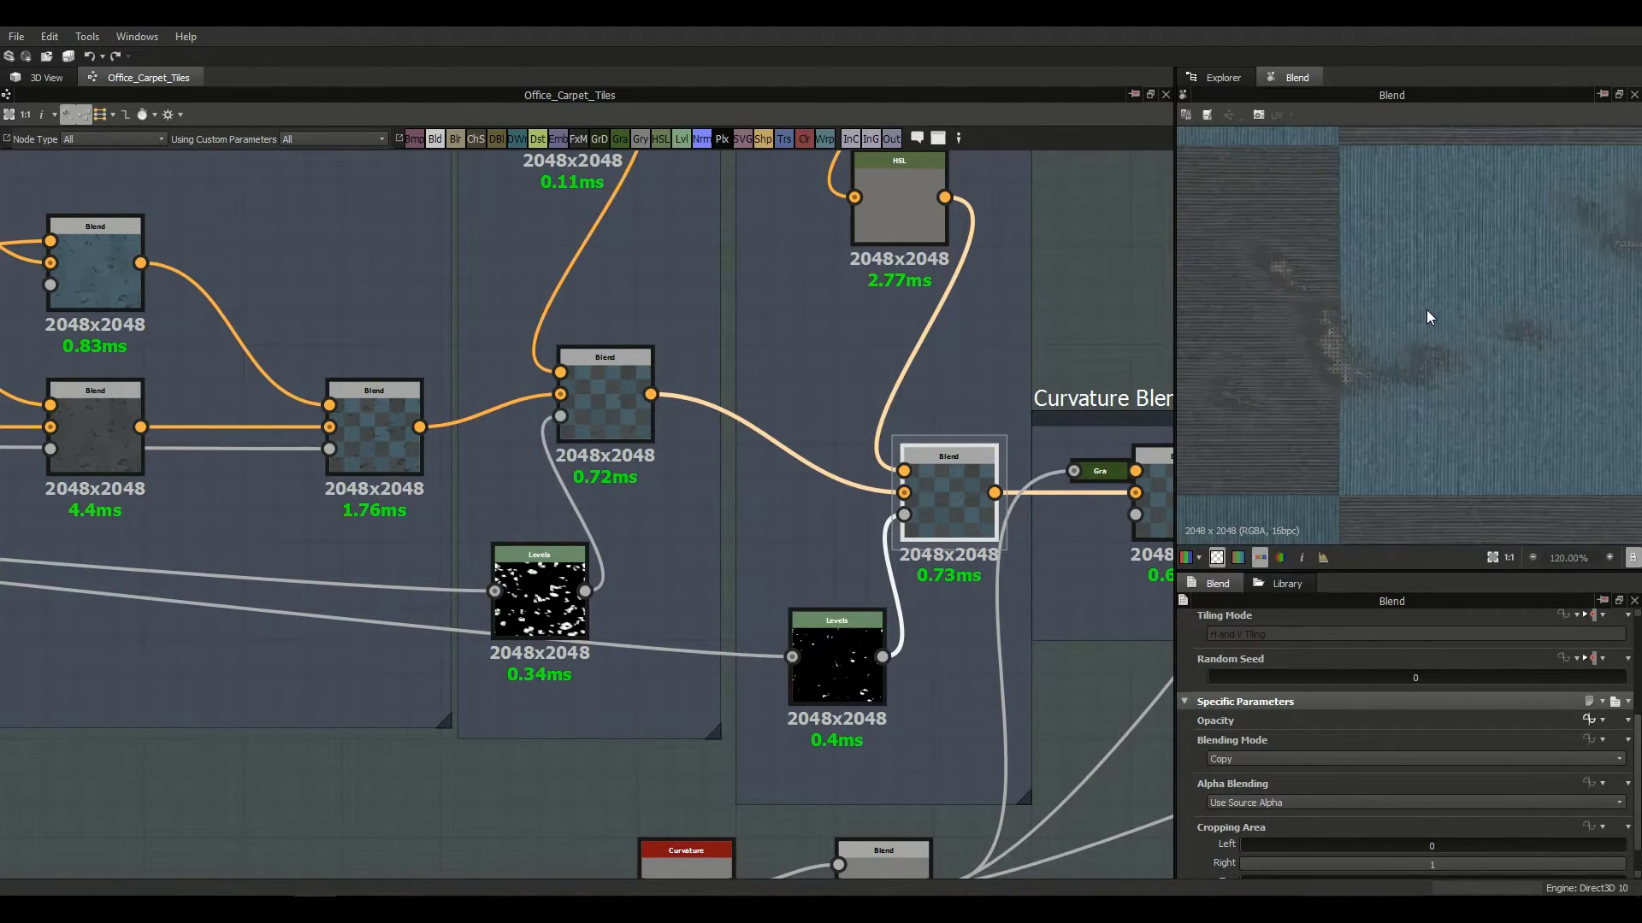
Step: Select the Blend node in the Curvature Blend group and check its opacity and blending mode
middle_drag(888, 507, 746, 583)
scroll(1041, 670, down, 2)
middle_drag(1041, 670, 729, 628)
scroll(793, 637, up, 2)
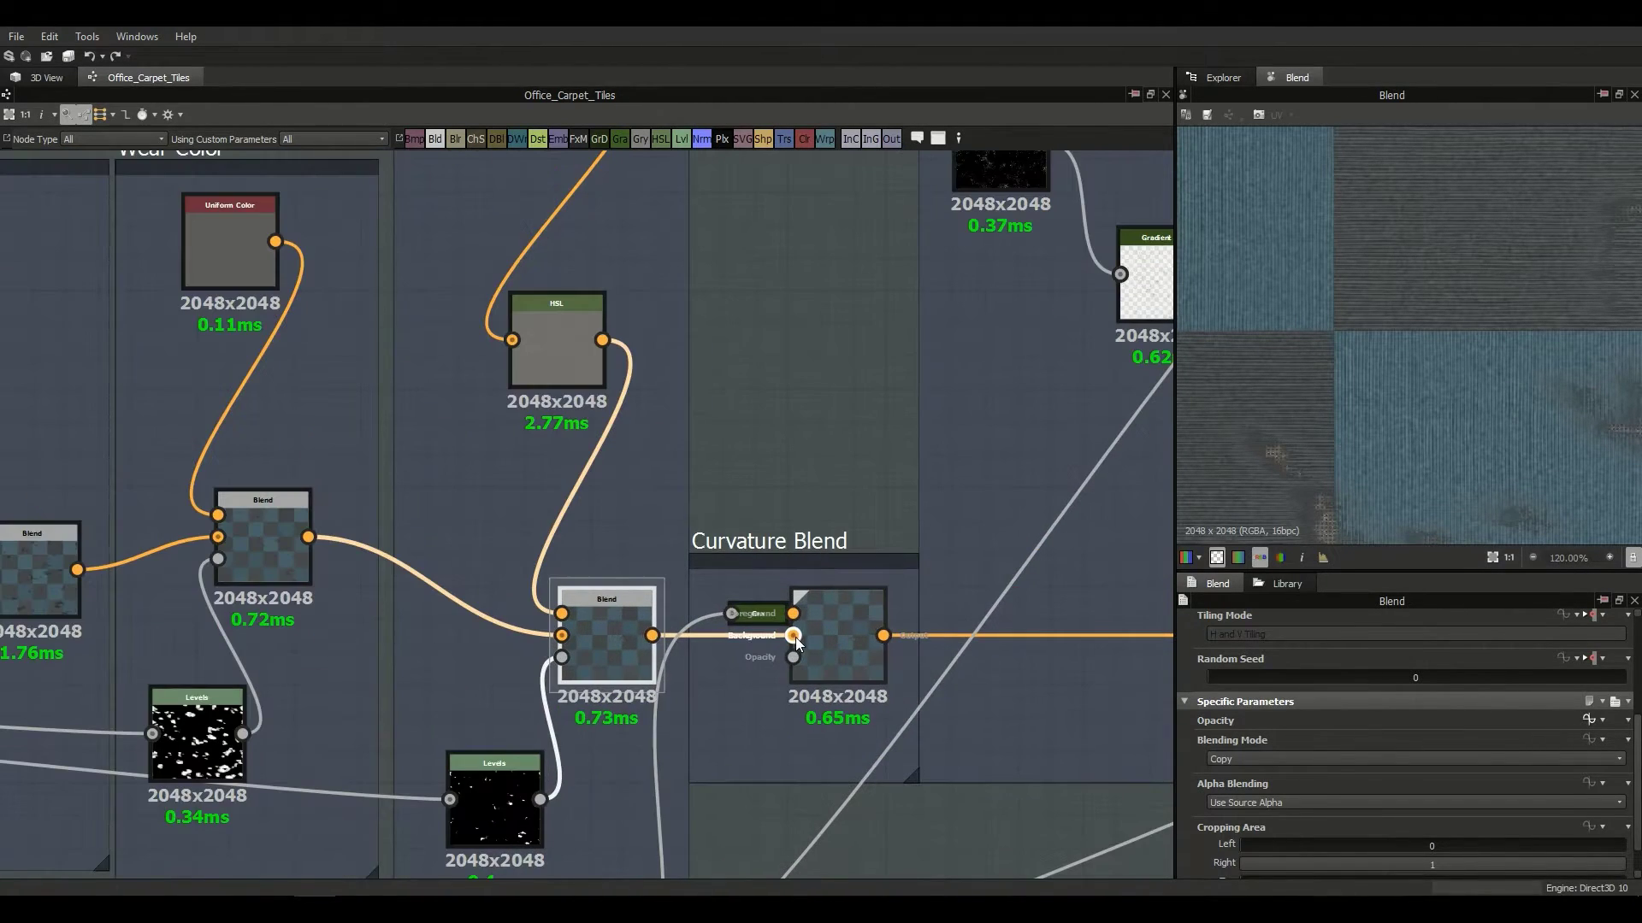
middle_drag(837, 635, 895, 495)
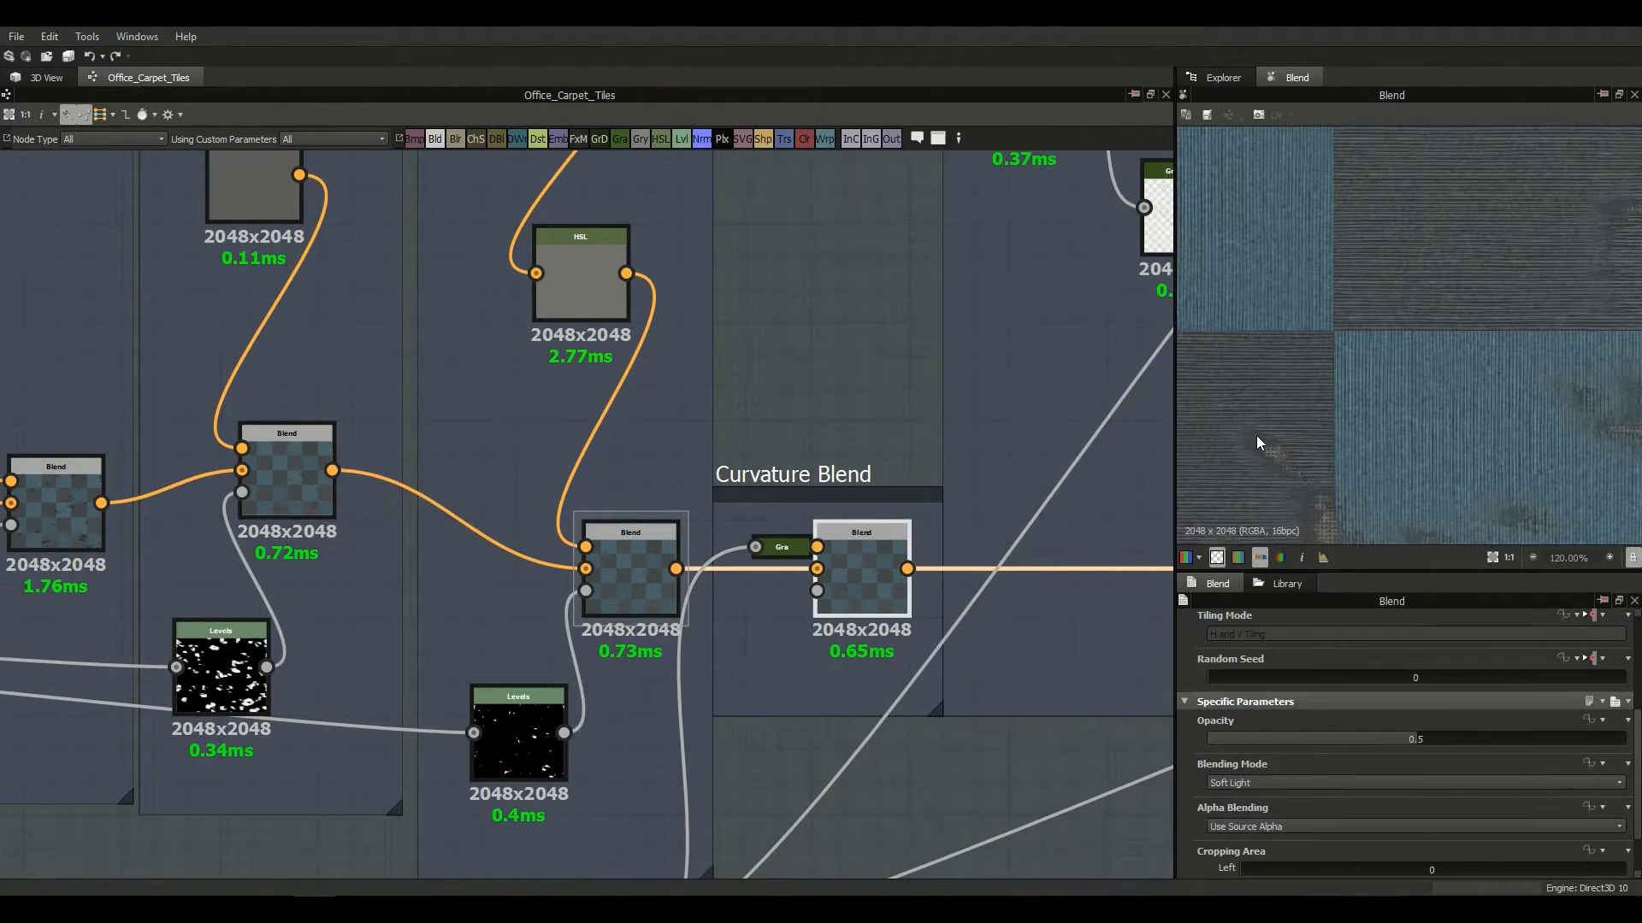
scroll(1255, 437, up, 1)
middle_drag(913, 512, 959, 424)
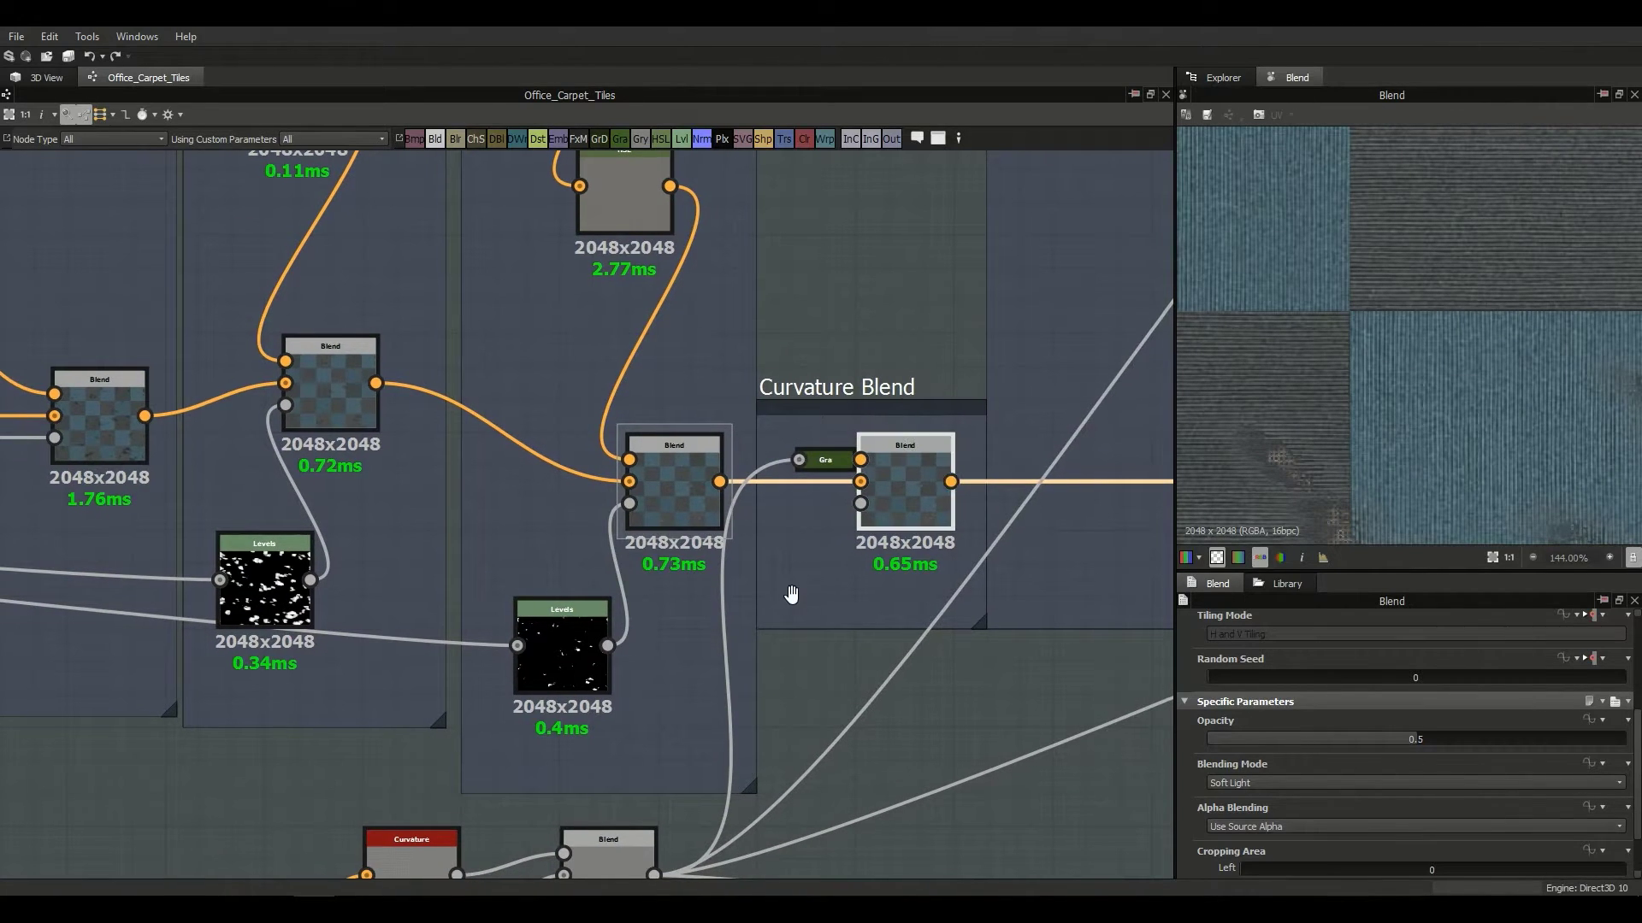
Step: Locate the Height group and preview its Histogram Scan node
scroll(926, 525, down, 6)
middle_drag(761, 582, 983, 504)
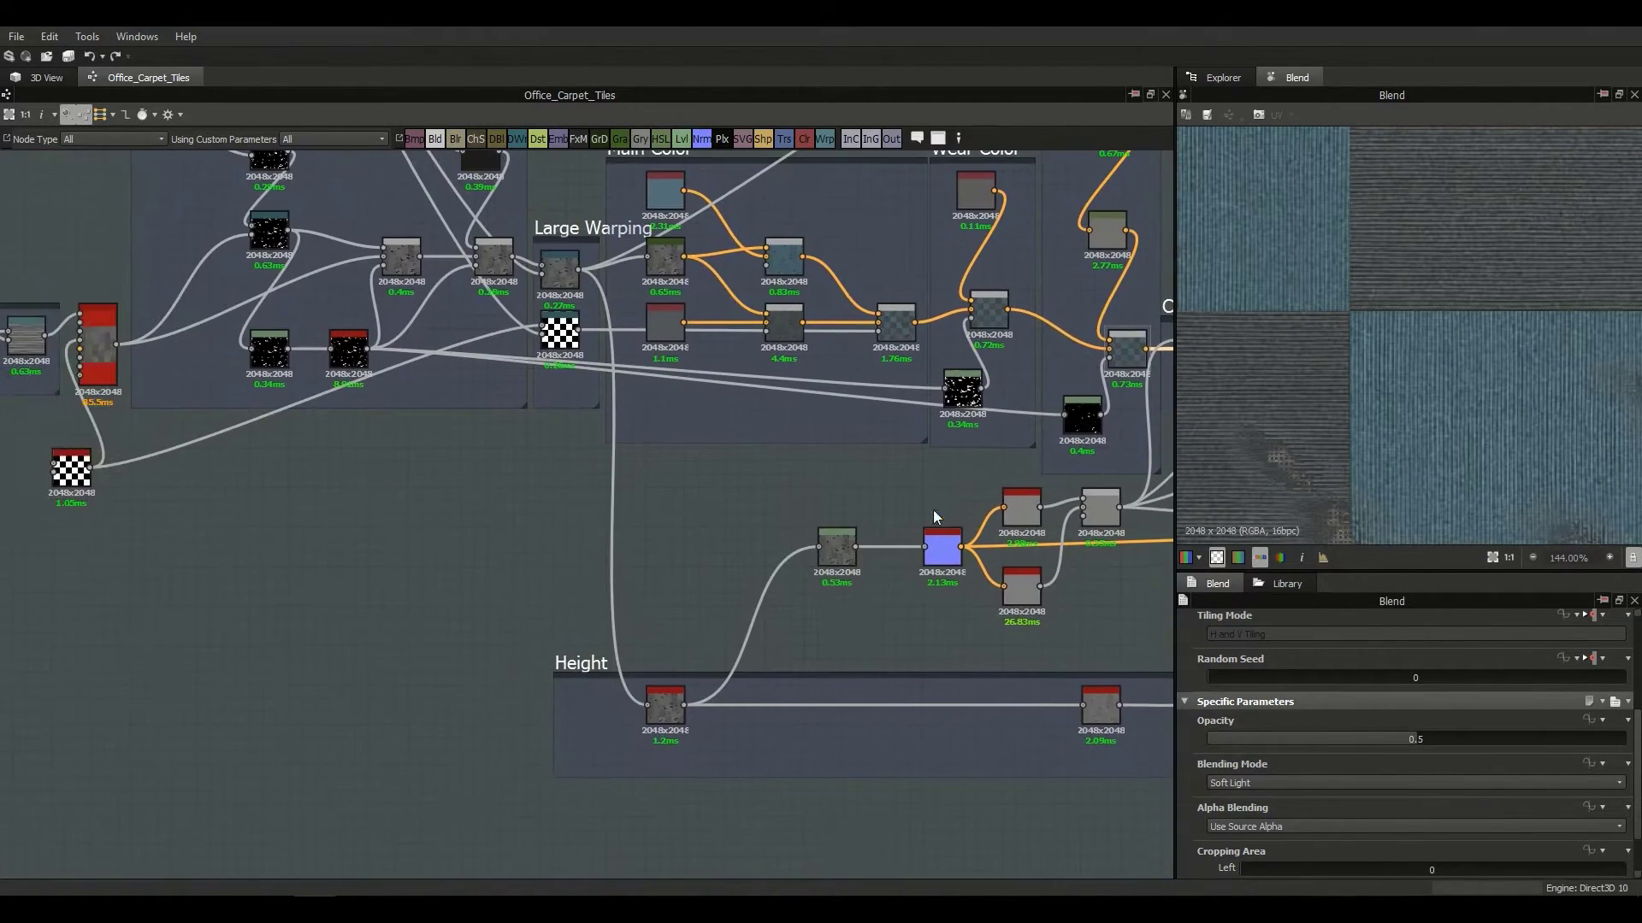
middle_drag(850, 588, 773, 598)
scroll(706, 633, up, 2)
middle_drag(695, 637, 856, 522)
scroll(696, 639, up, 1)
double_click(696, 640)
scroll(983, 461, down, 3)
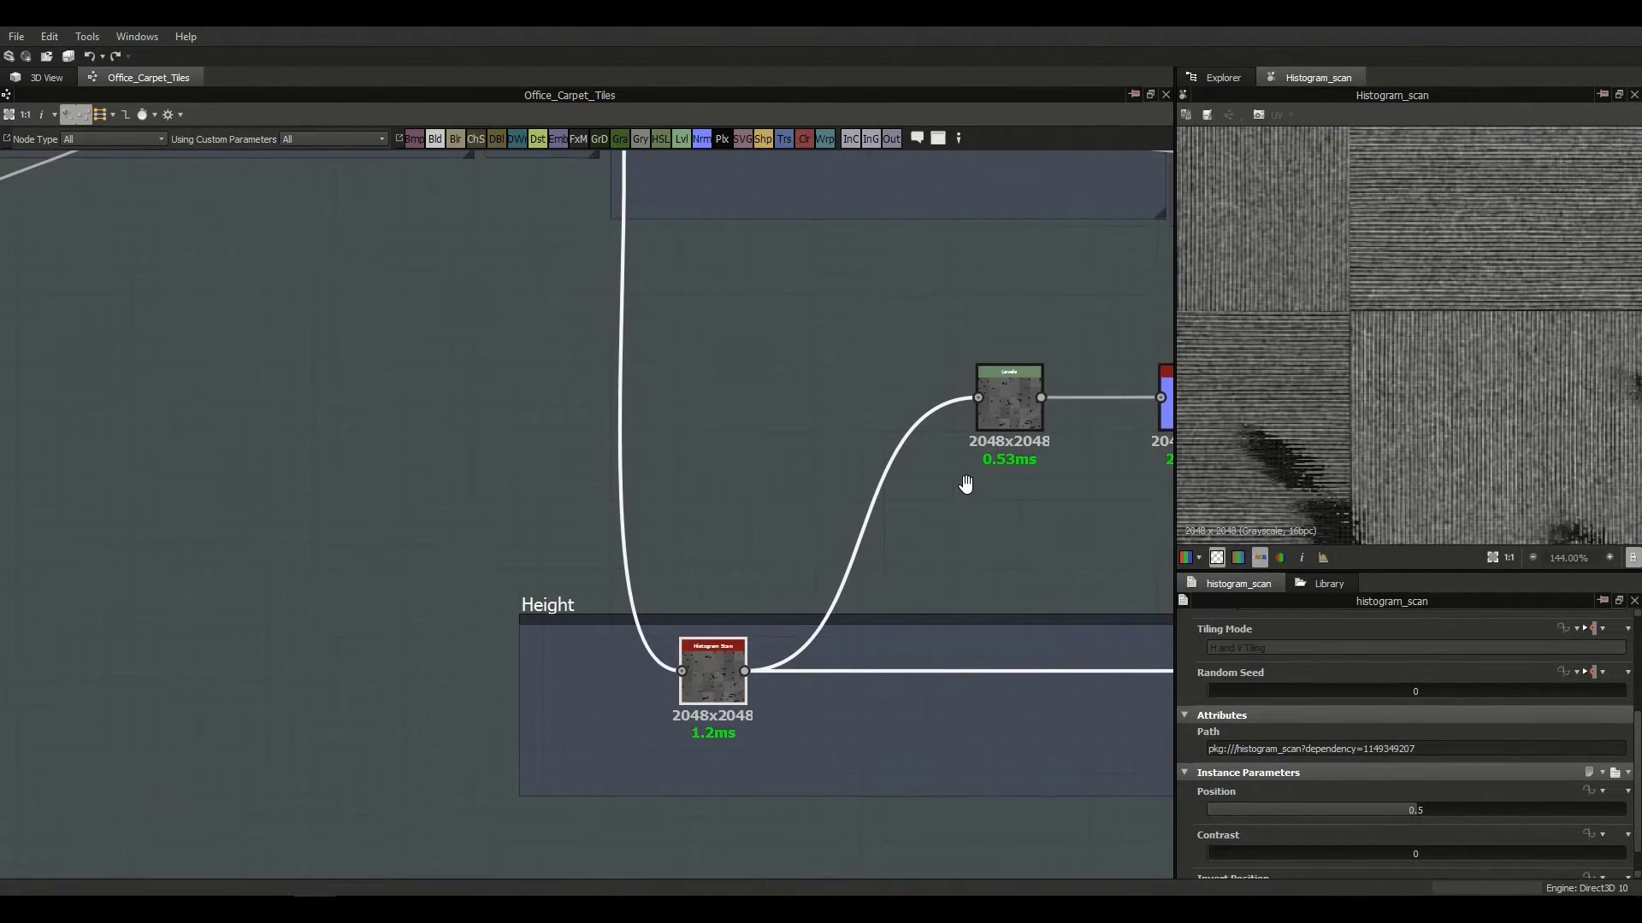
Step: Trace the Histogram Scan input back to the Large Warping group and preview the Directional Warp node
middle_drag(846, 517, 886, 753)
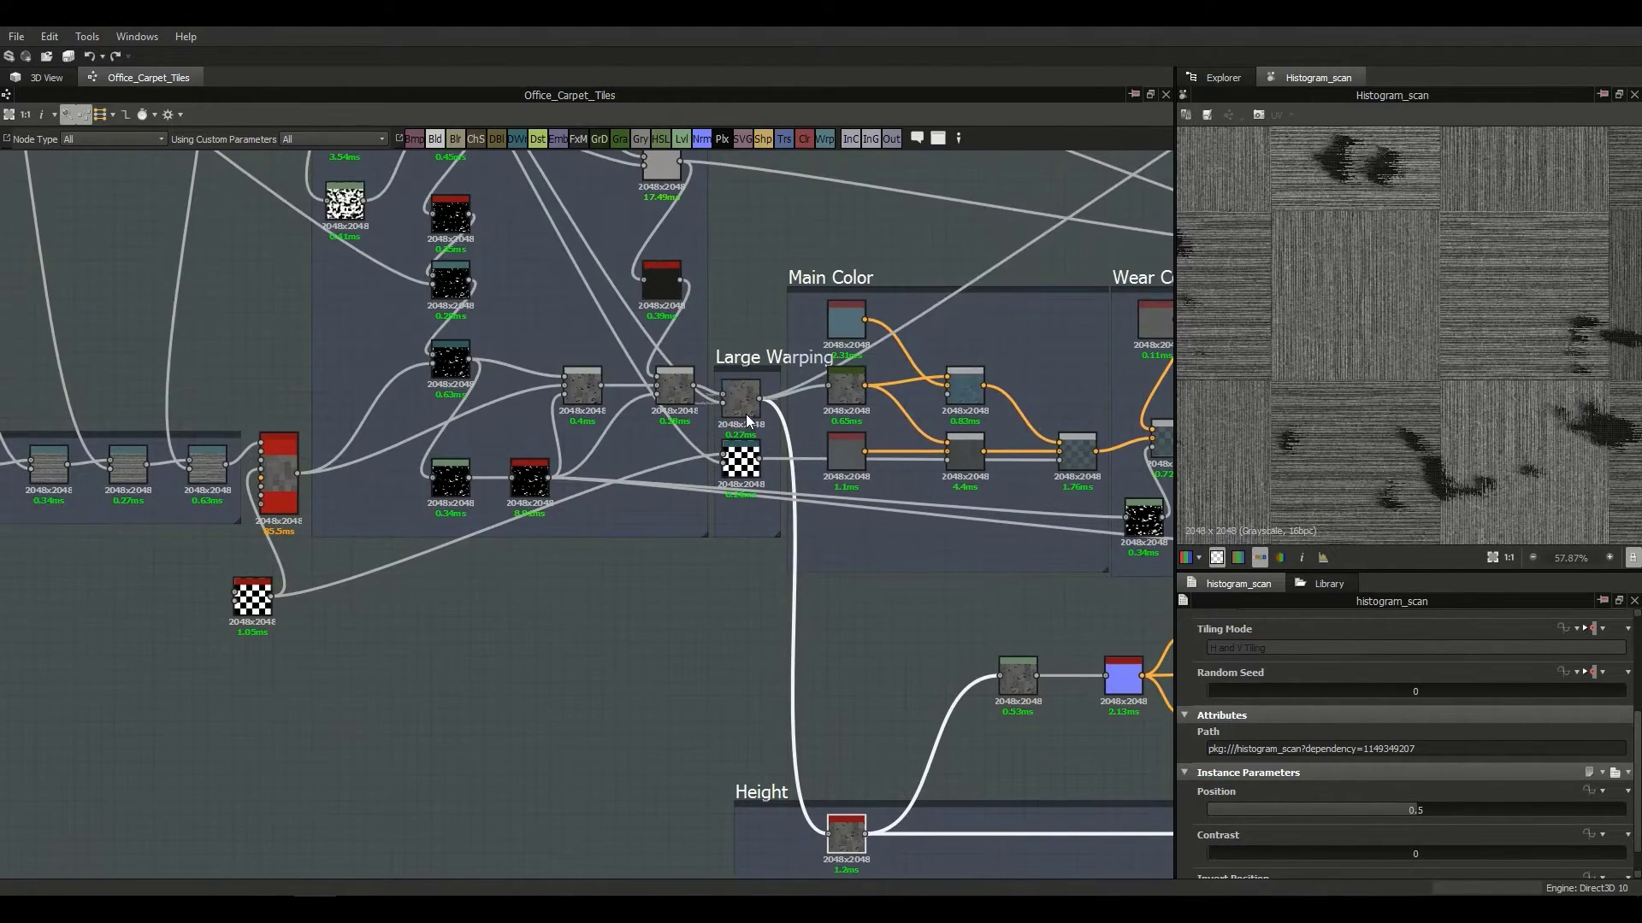
double_click(746, 407)
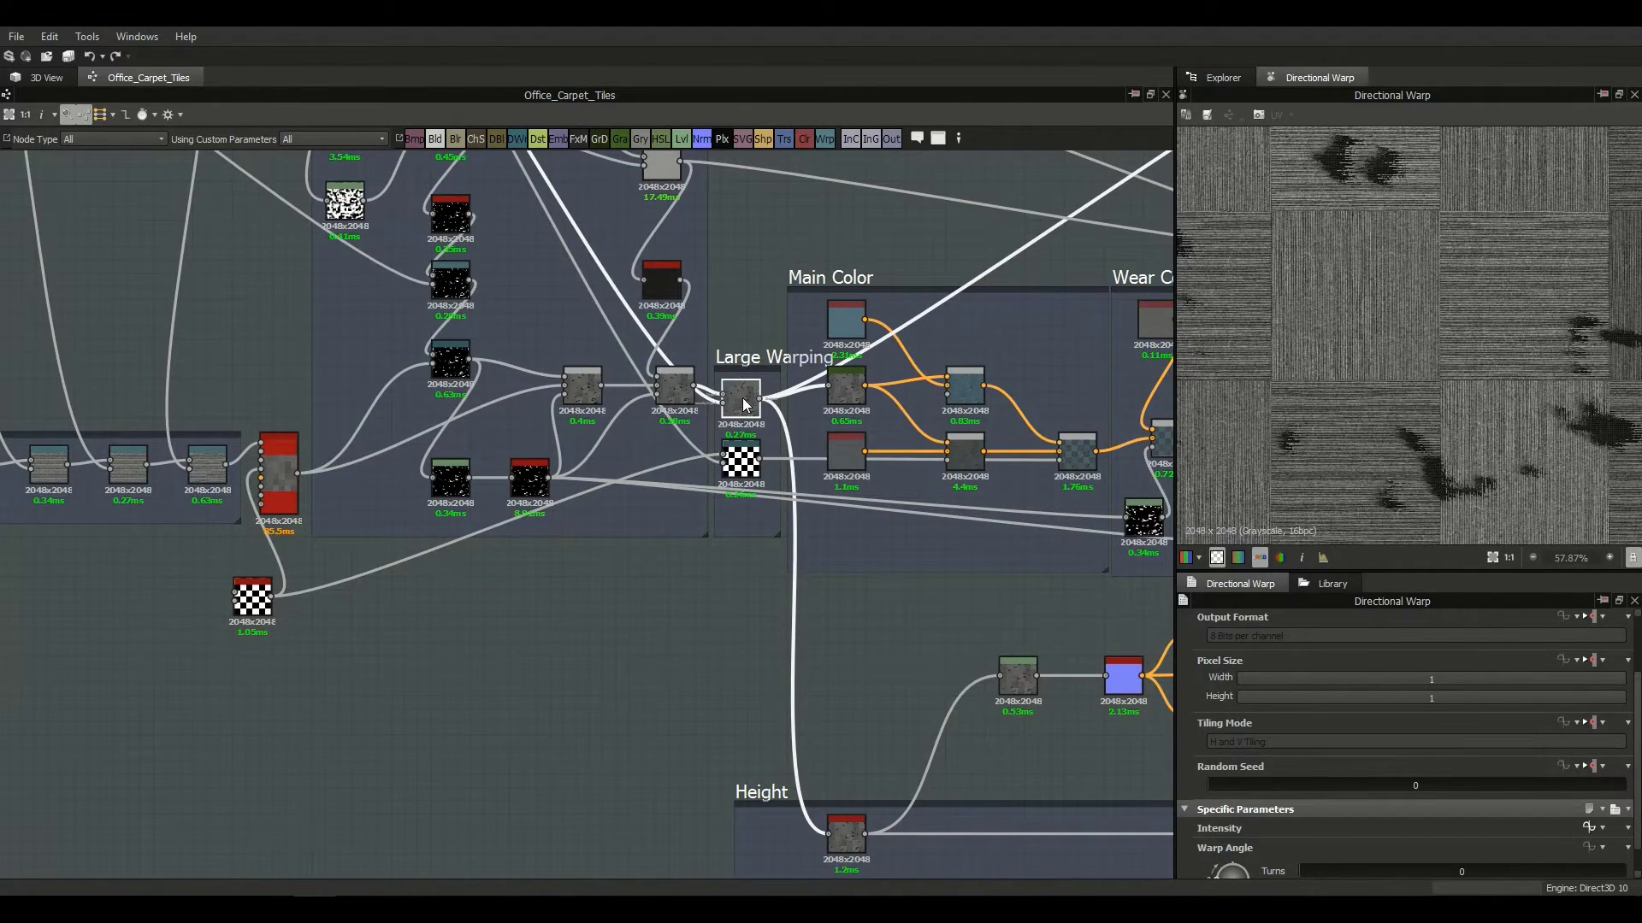
scroll(737, 412, up, 2)
scroll(742, 410, up, 3)
scroll(744, 407, down, 3)
middle_drag(765, 566, 756, 536)
scroll(758, 547, down, 1)
Step: Preview the Histogram Scan and Histogram Range nodes of the Height group in turn and check their instance parameters
middle_drag(775, 706, 638, 366)
scroll(747, 703, up, 2)
double_click(751, 690)
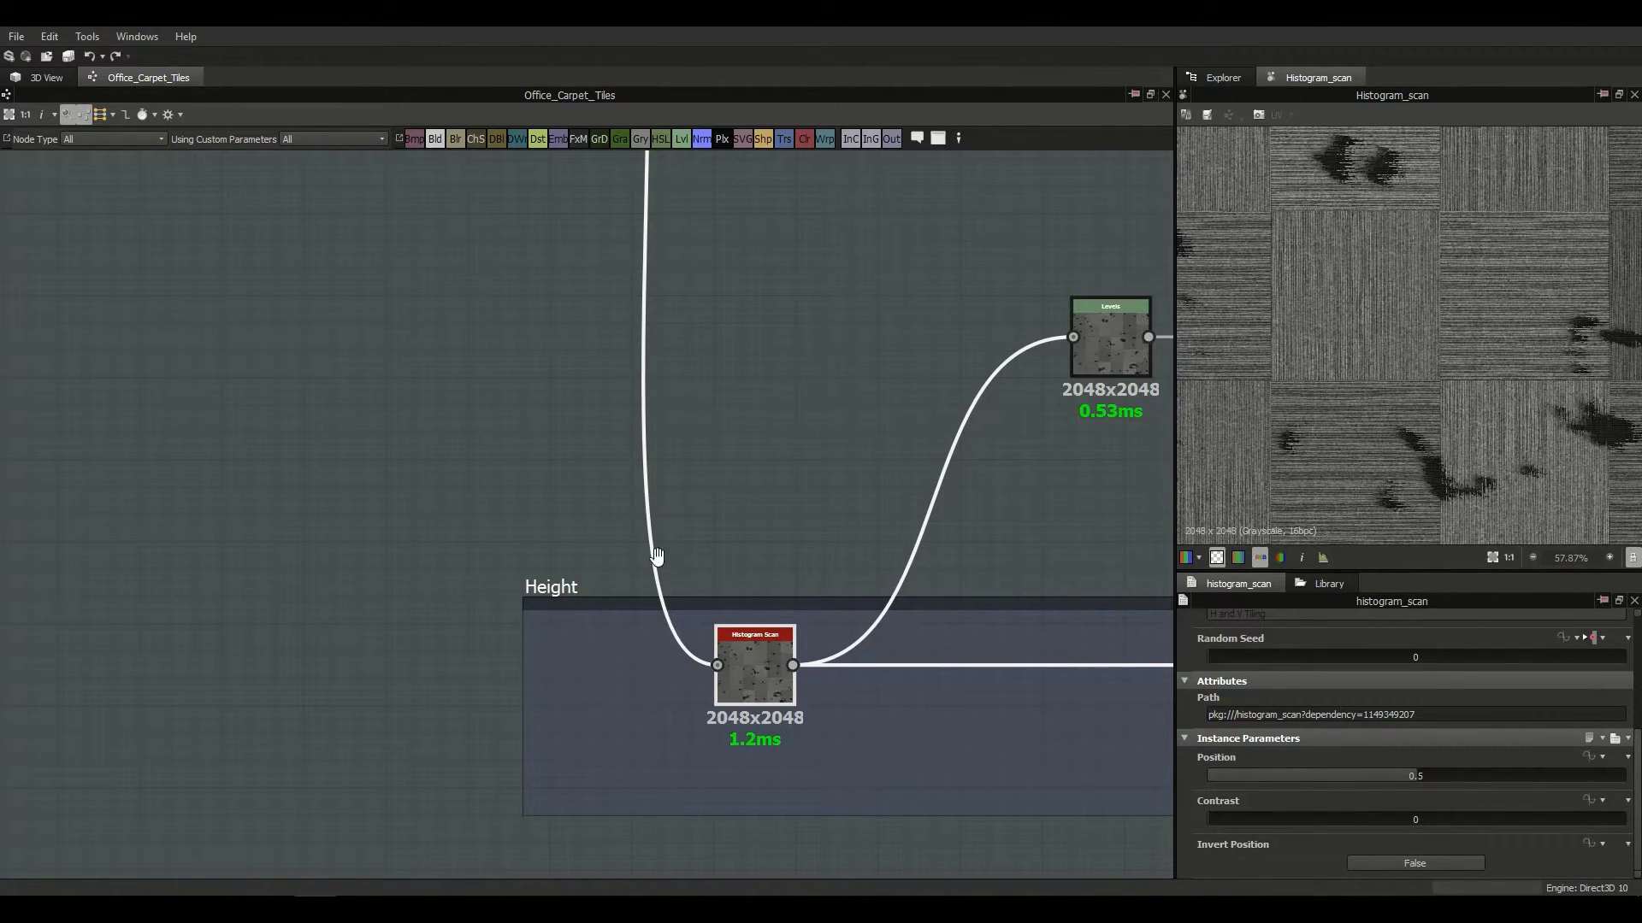
middle_drag(707, 557, 396, 549)
mouse_move(890, 597)
middle_down()
mouse_move(202, 476)
mouse_move(134, 481)
middle_up()
double_click(675, 624)
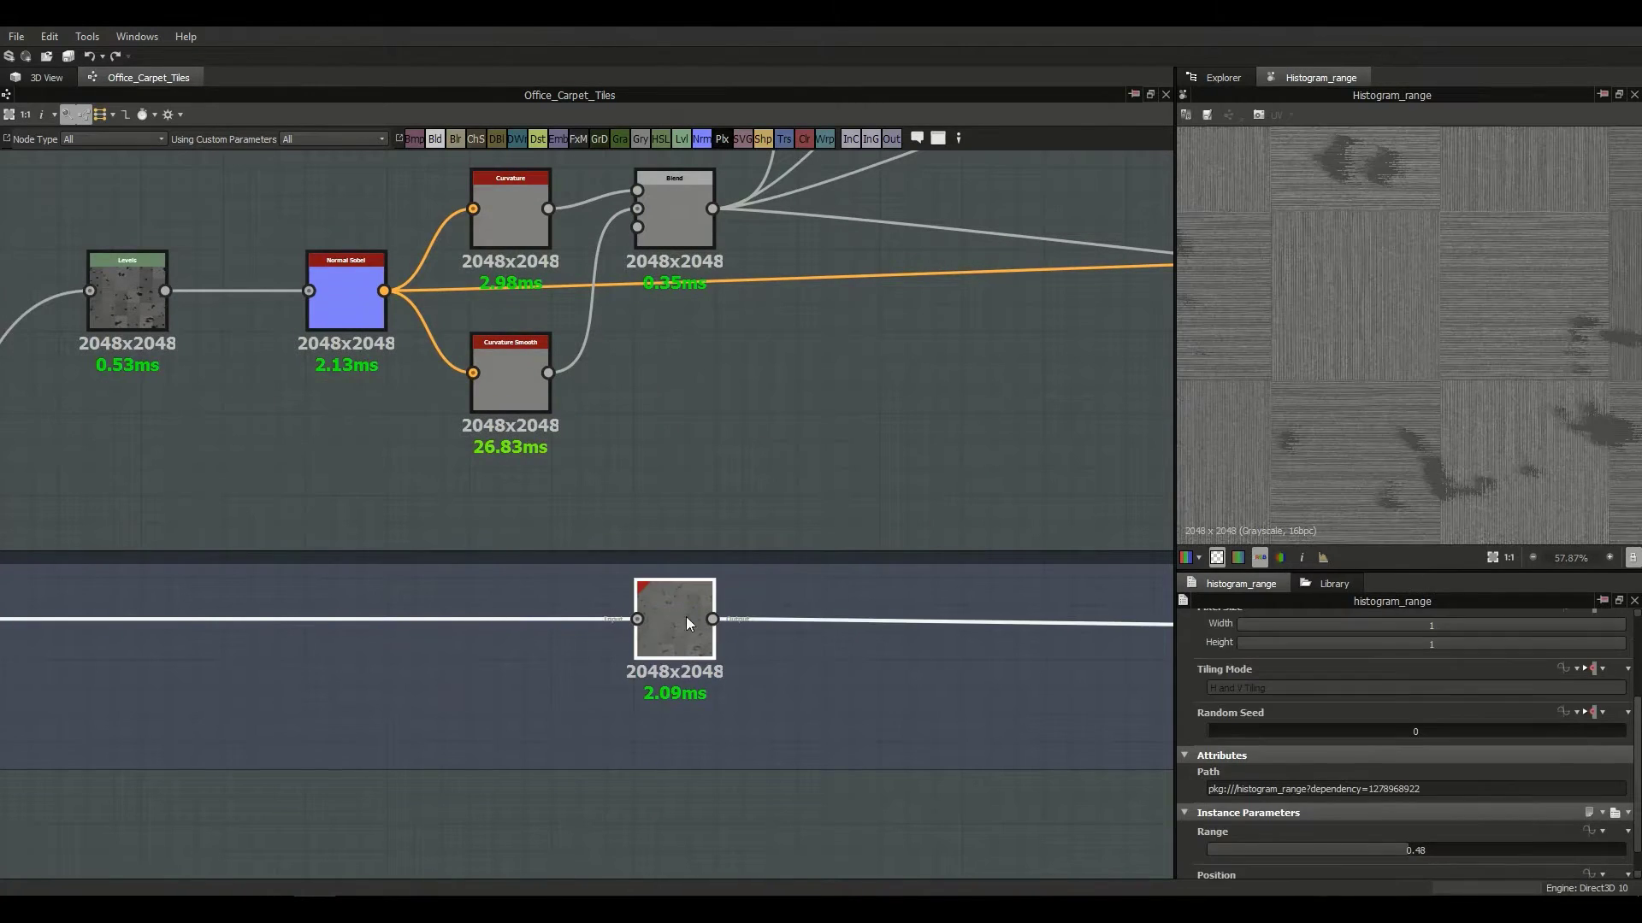
scroll(1320, 798, down, 1)
Step: Follow the height chain past the Histogram Range node, and return to preview the Histogram Range again
middle_drag(846, 627, 152, 520)
scroll(152, 520, down, 3)
double_click(880, 545)
middle_drag(425, 556, 889, 590)
middle_drag(337, 523, 788, 560)
scroll(576, 593, up, 3)
click(577, 593)
double_click(577, 595)
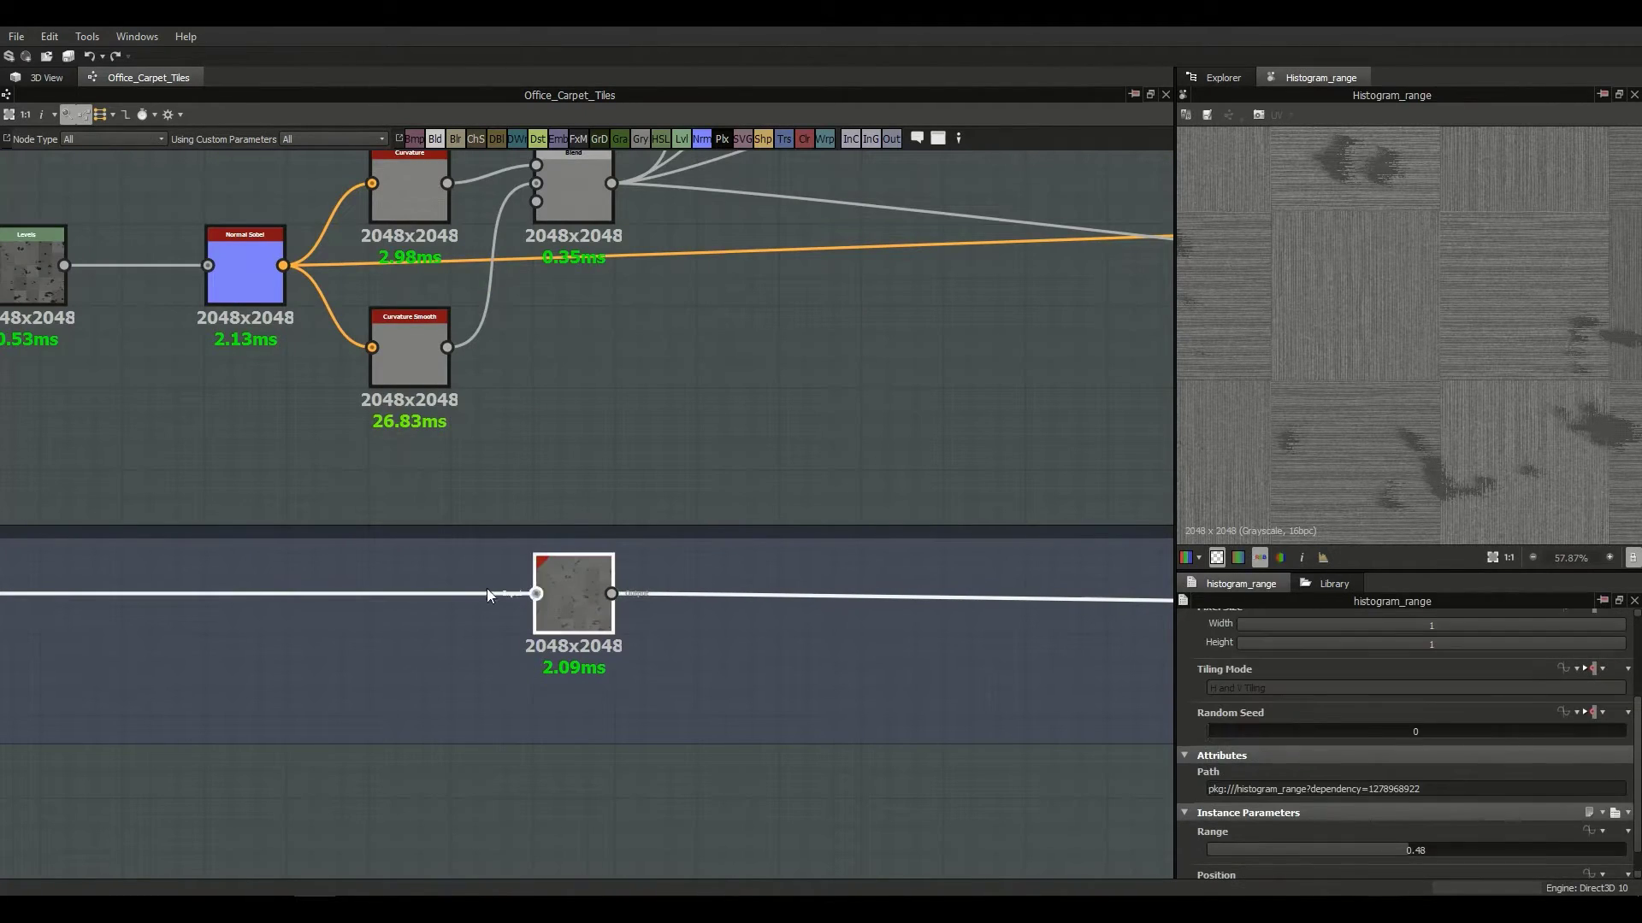
Step: Preview the Histogram Scan node and examine the dark worn spots of the height map up close
middle_drag(314, 590, 836, 587)
middle_drag(352, 618, 633, 633)
double_click(509, 623)
scroll(1383, 474, up, 5)
middle_drag(1334, 408, 1301, 435)
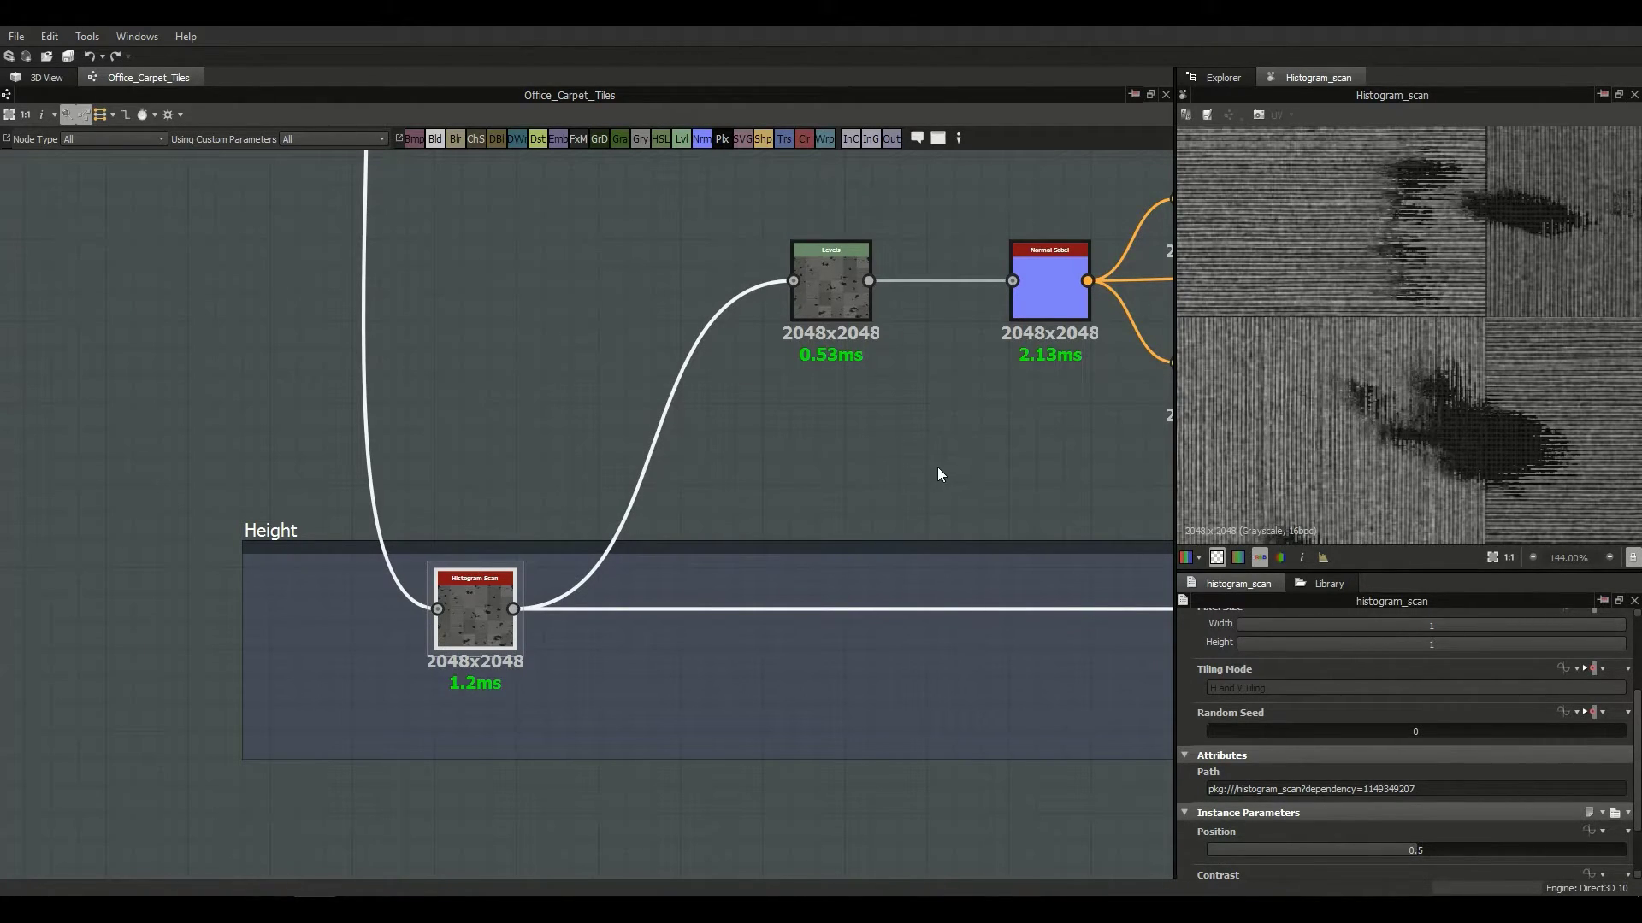
middle_drag(938, 468, 558, 476)
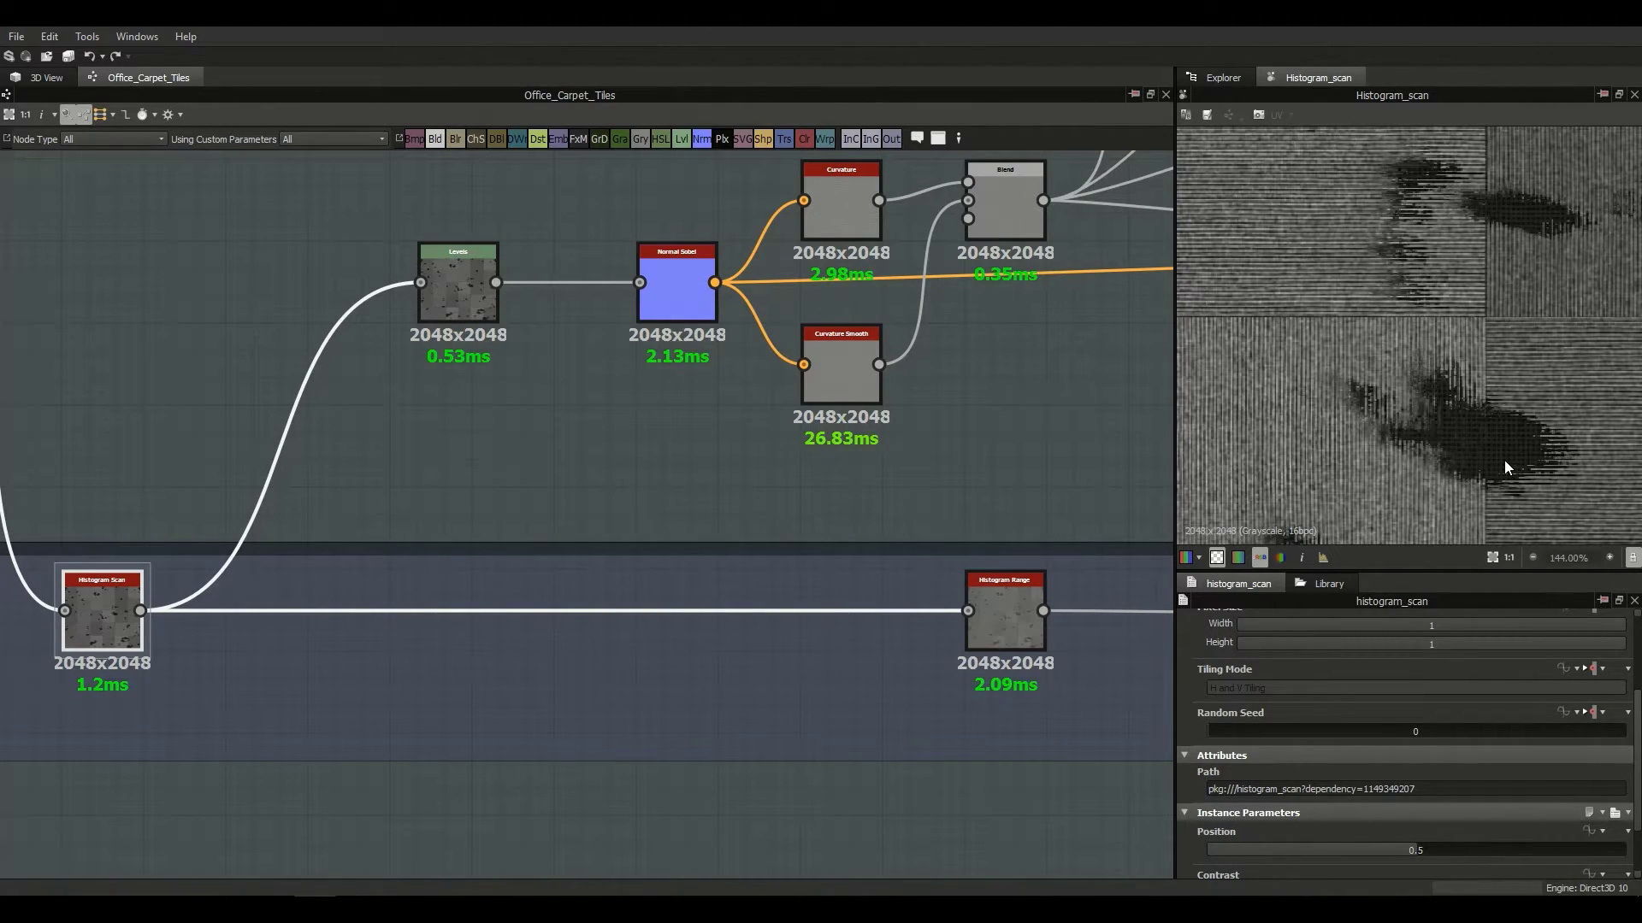
middle_drag(1459, 459, 1342, 426)
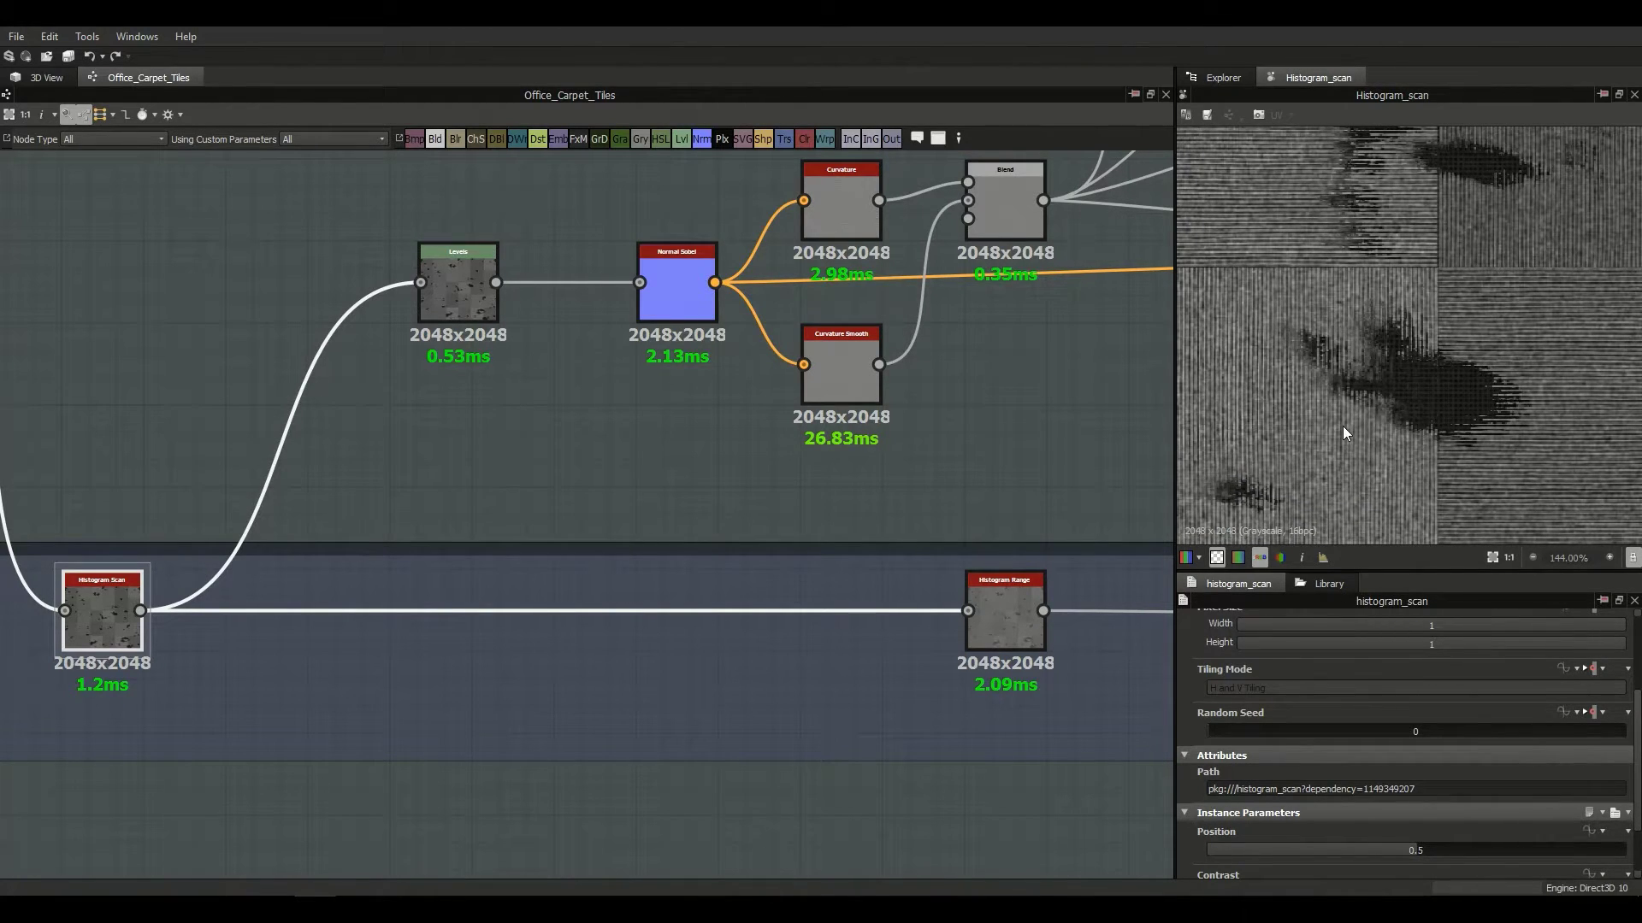
Step: Compare the contrast of the worn spots between the Histogram Range and Histogram Scan nodes
double_click(993, 619)
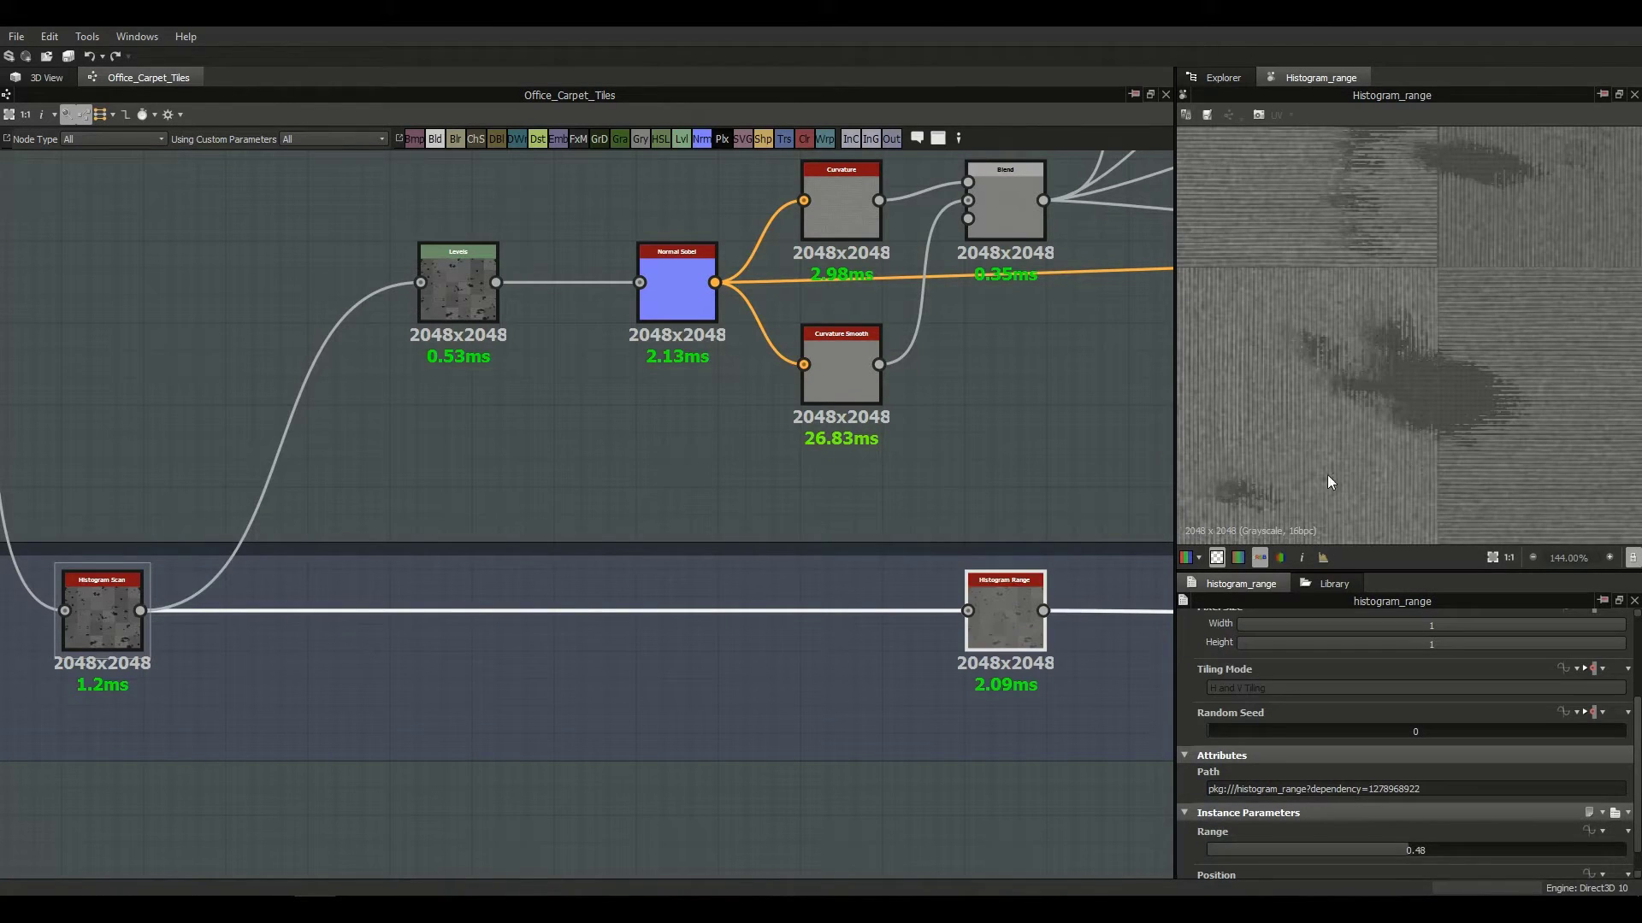
middle_drag(843, 442, 683, 497)
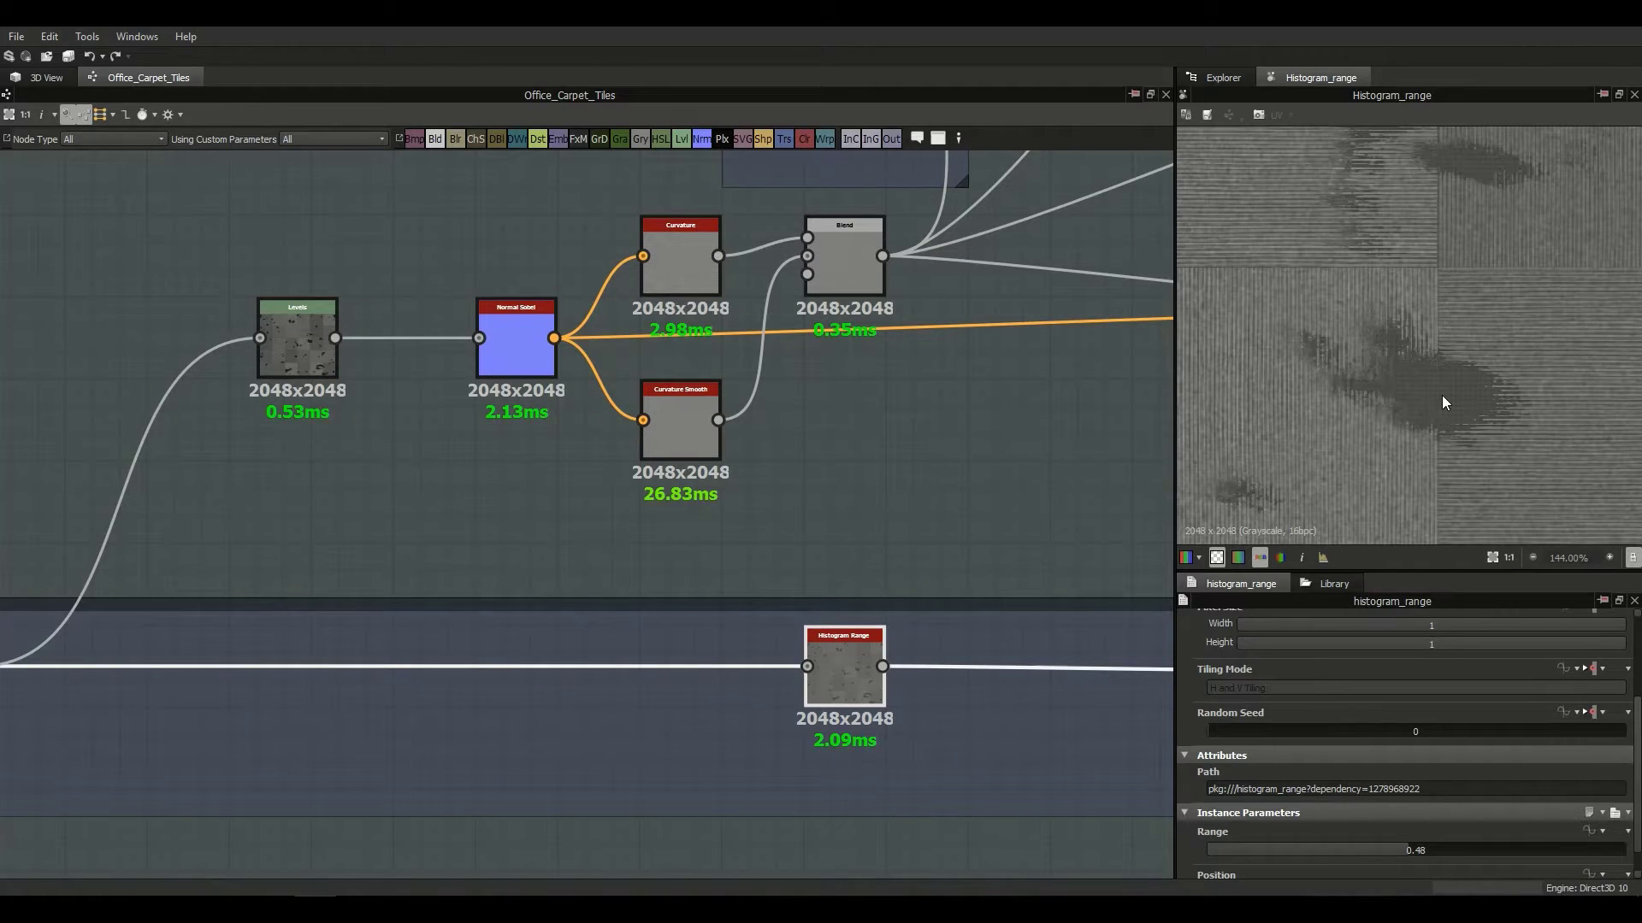
middle_drag(531, 427, 762, 623)
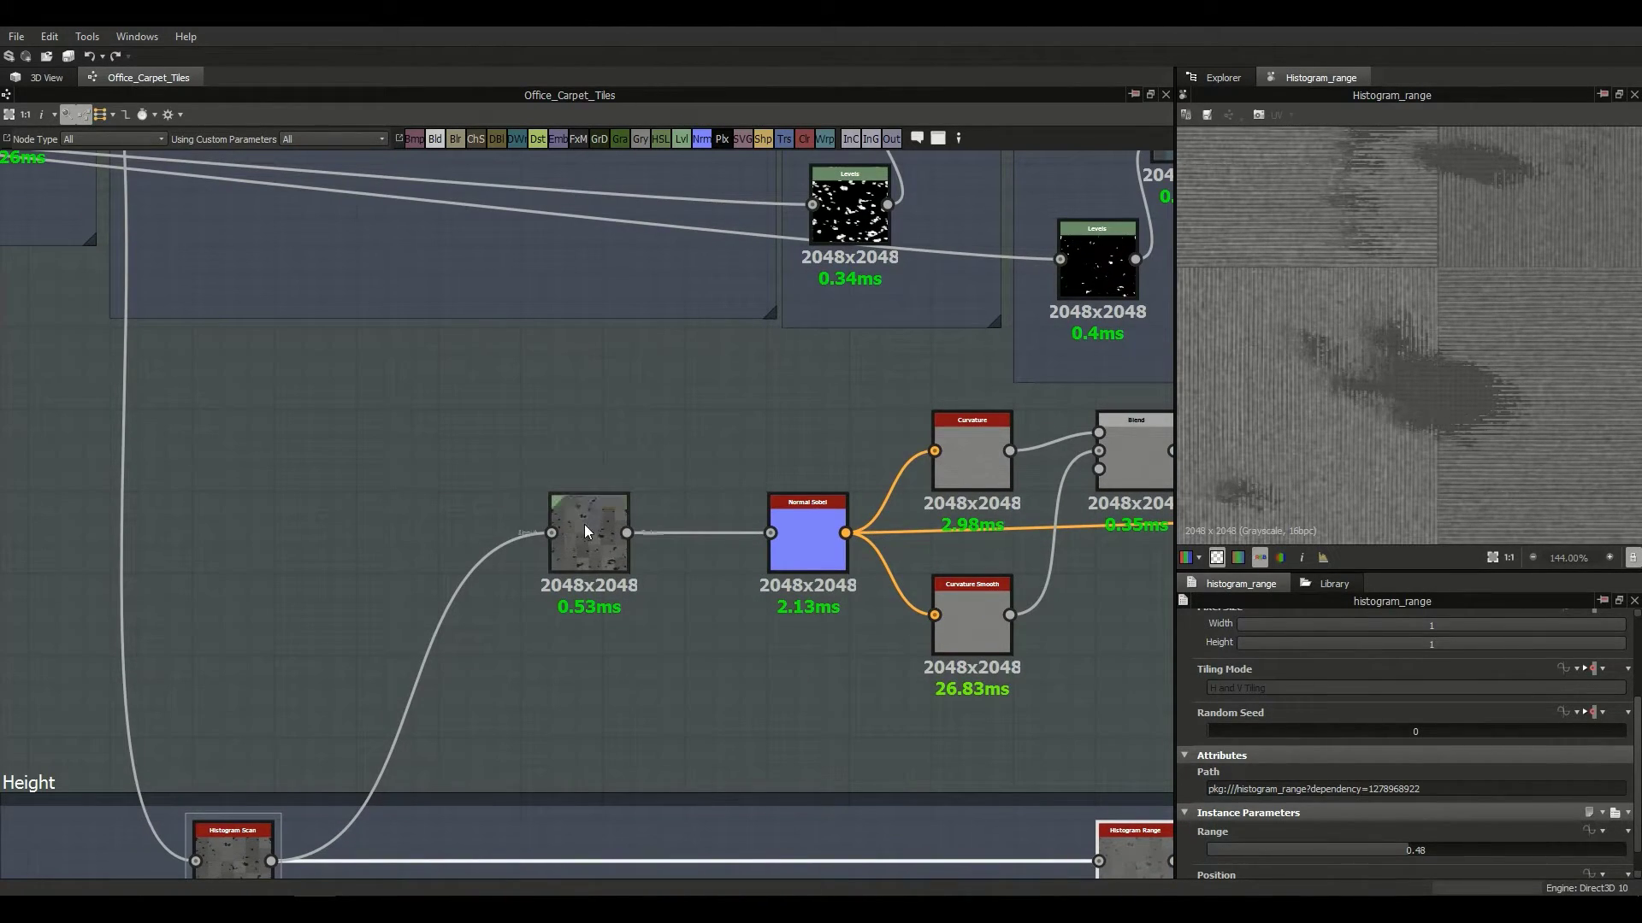
middle_drag(585, 526, 751, 430)
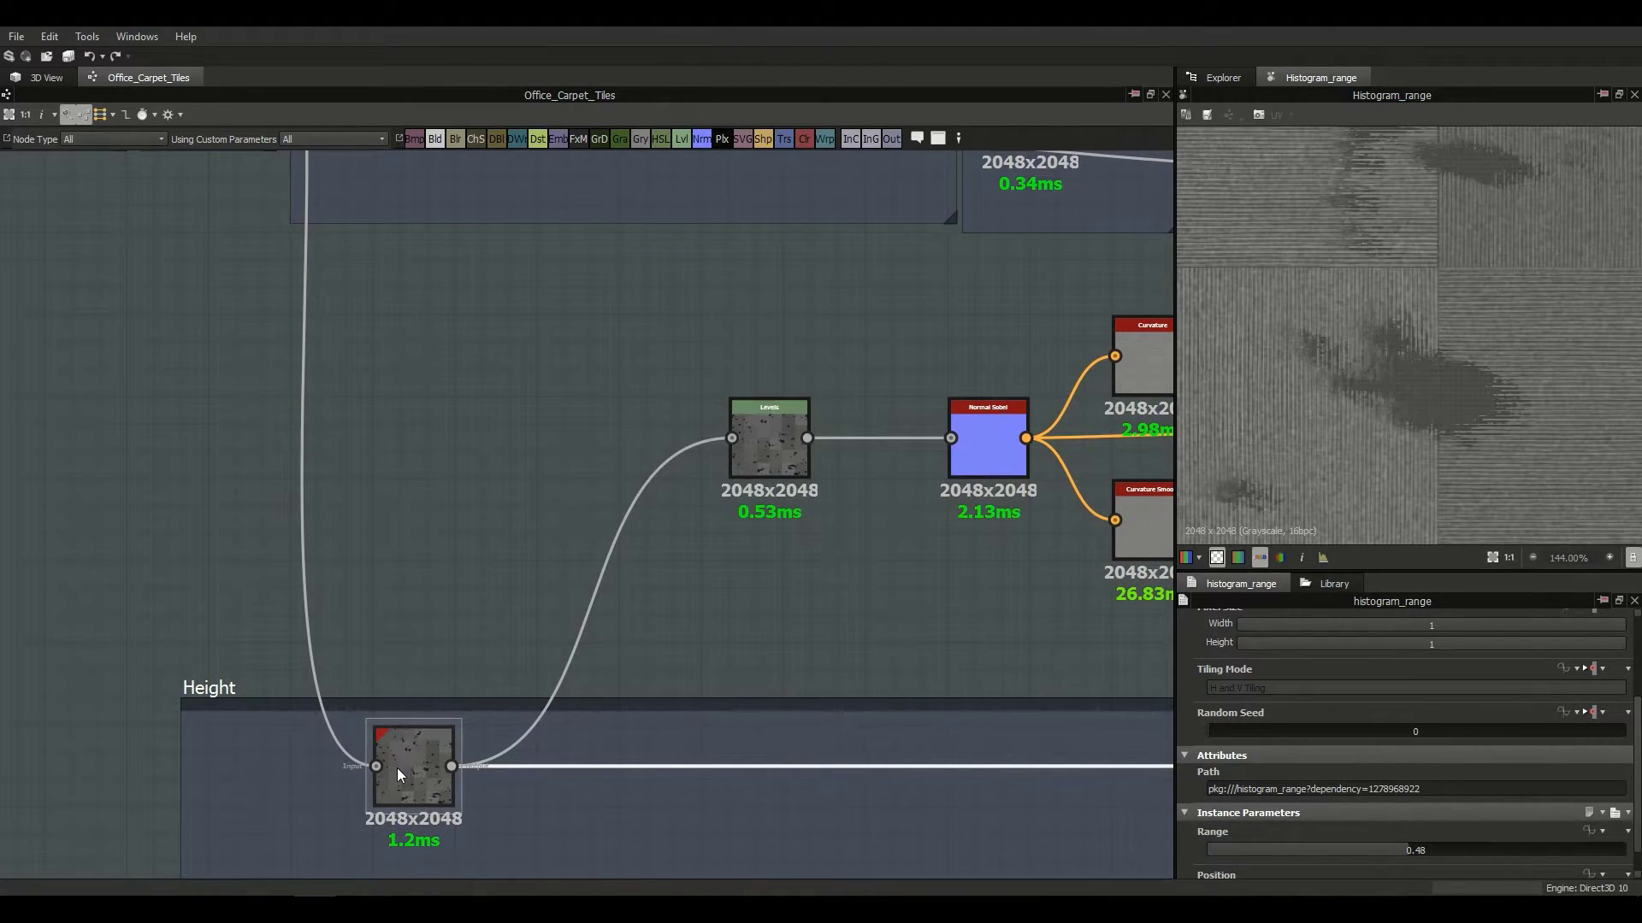
middle_drag(403, 761, 862, 434)
double_click(352, 768)
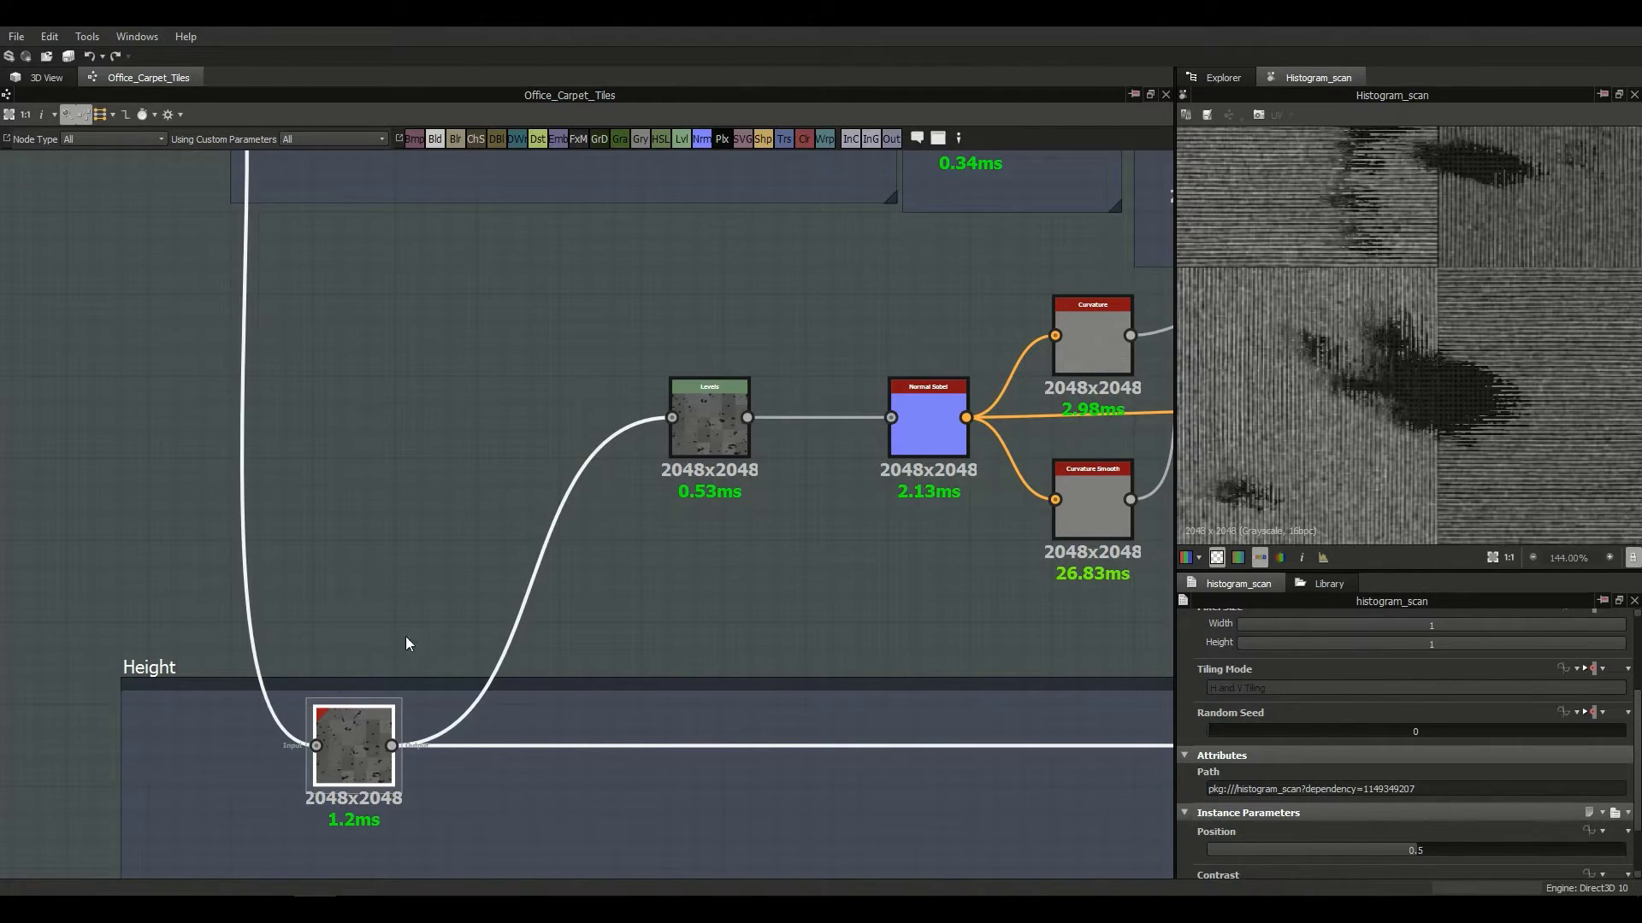
Step: Preview the Levels node fed by the Histogram Scan and check its levels histogram
double_click(717, 412)
middle_drag(838, 395, 821, 415)
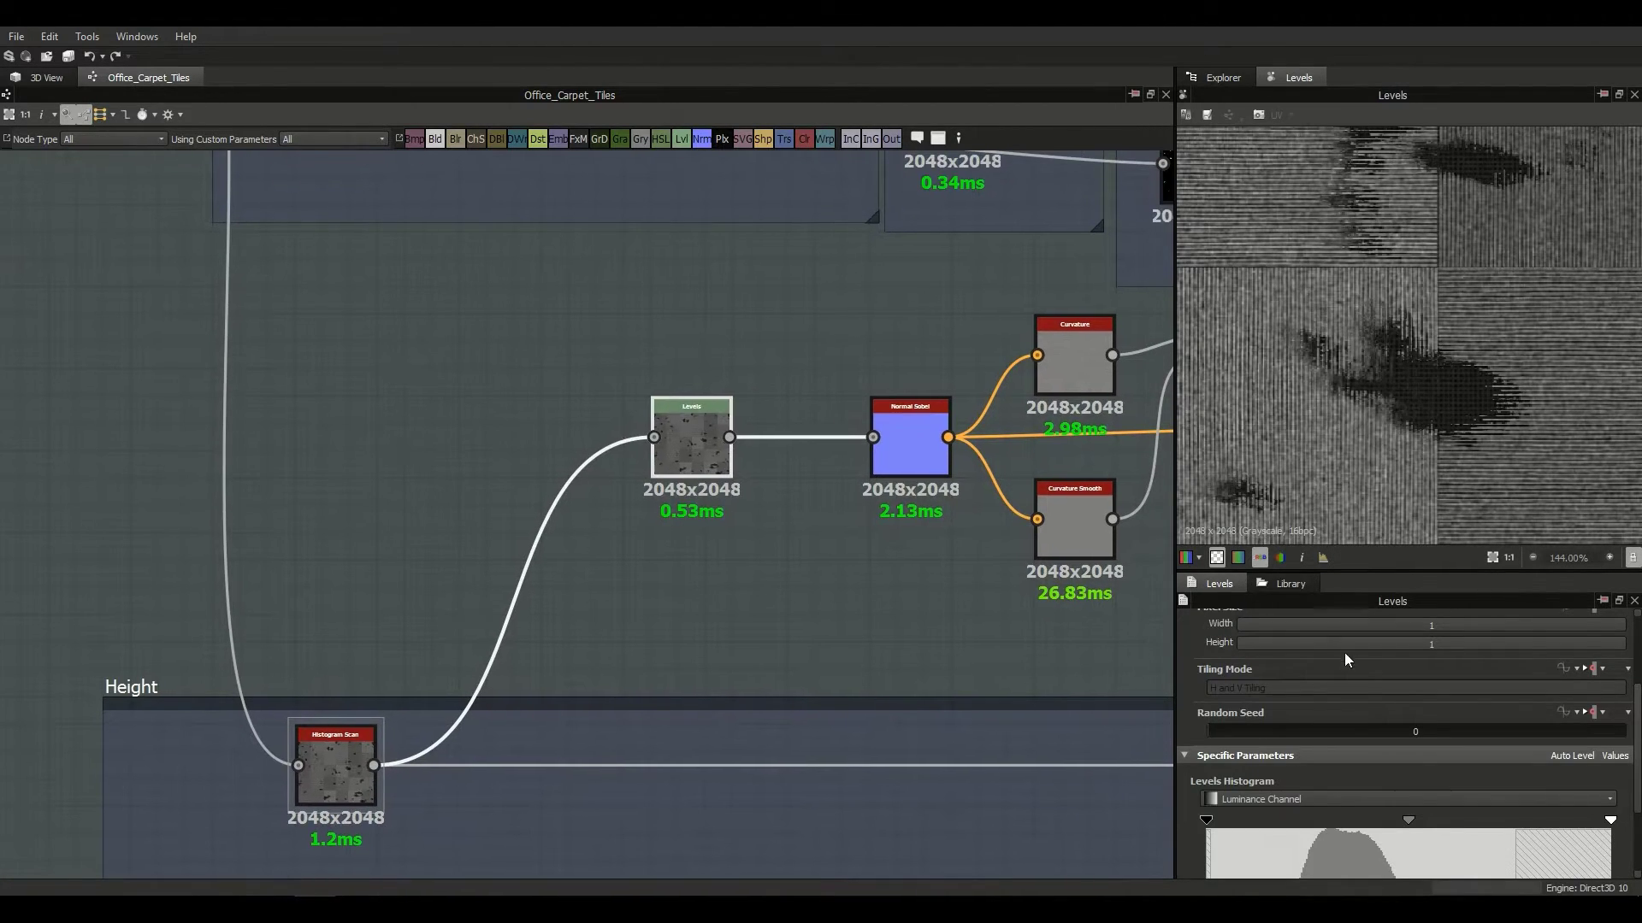
scroll(1344, 658, down, 2)
middle_drag(953, 472, 862, 510)
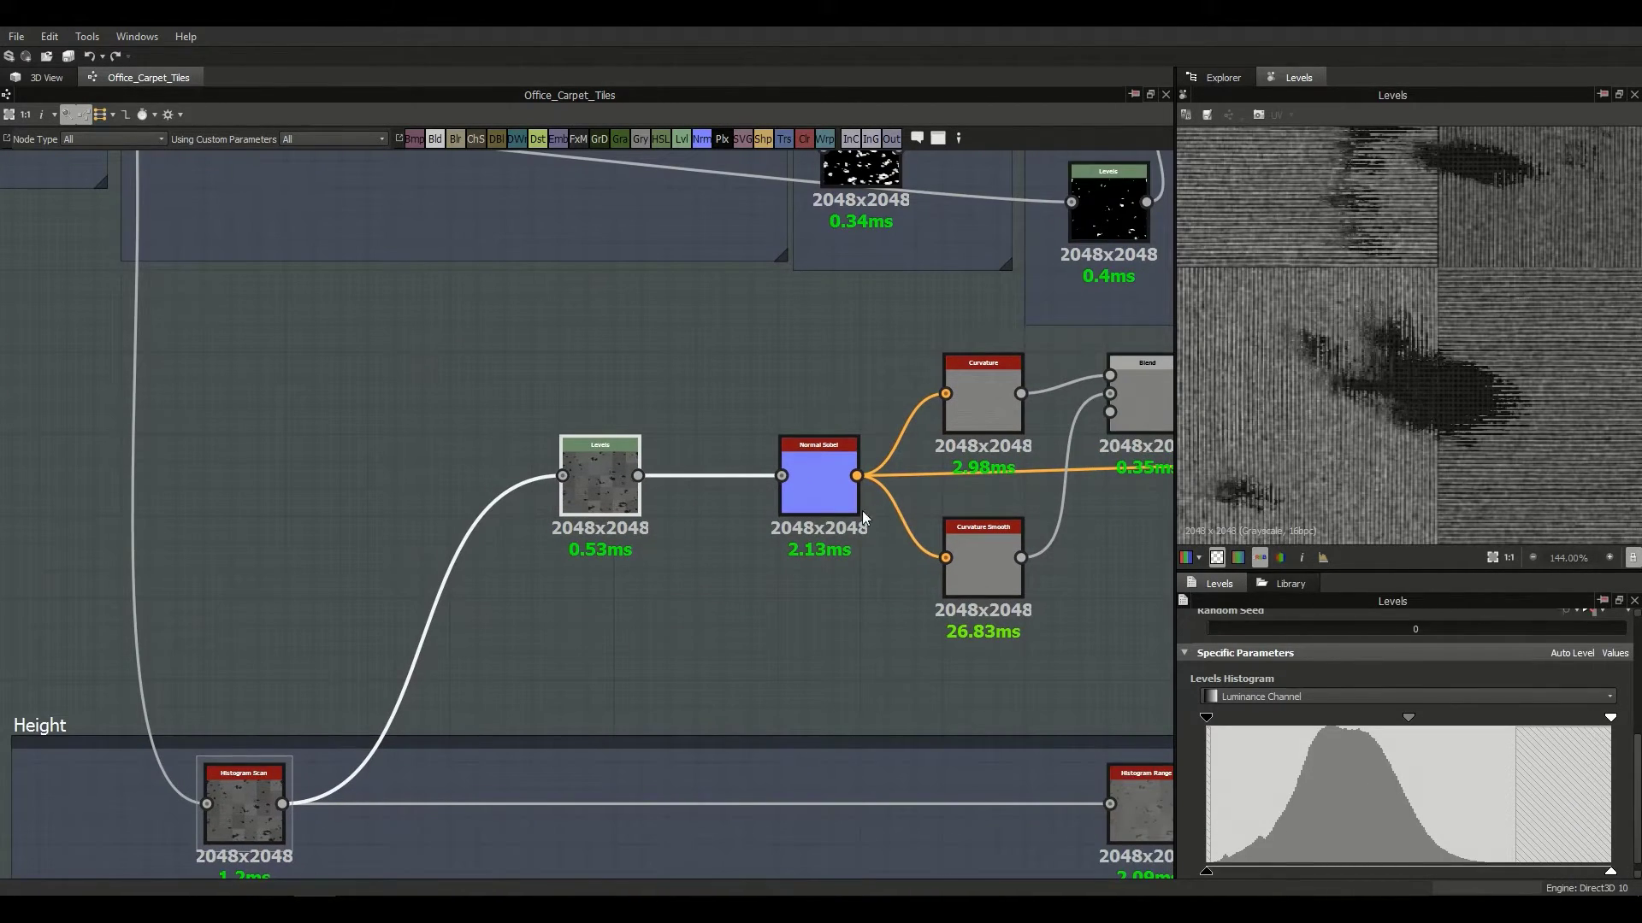
Step: Preview the Normal Sobel node and check its intensity and normal format settings
click(808, 491)
double_click(807, 494)
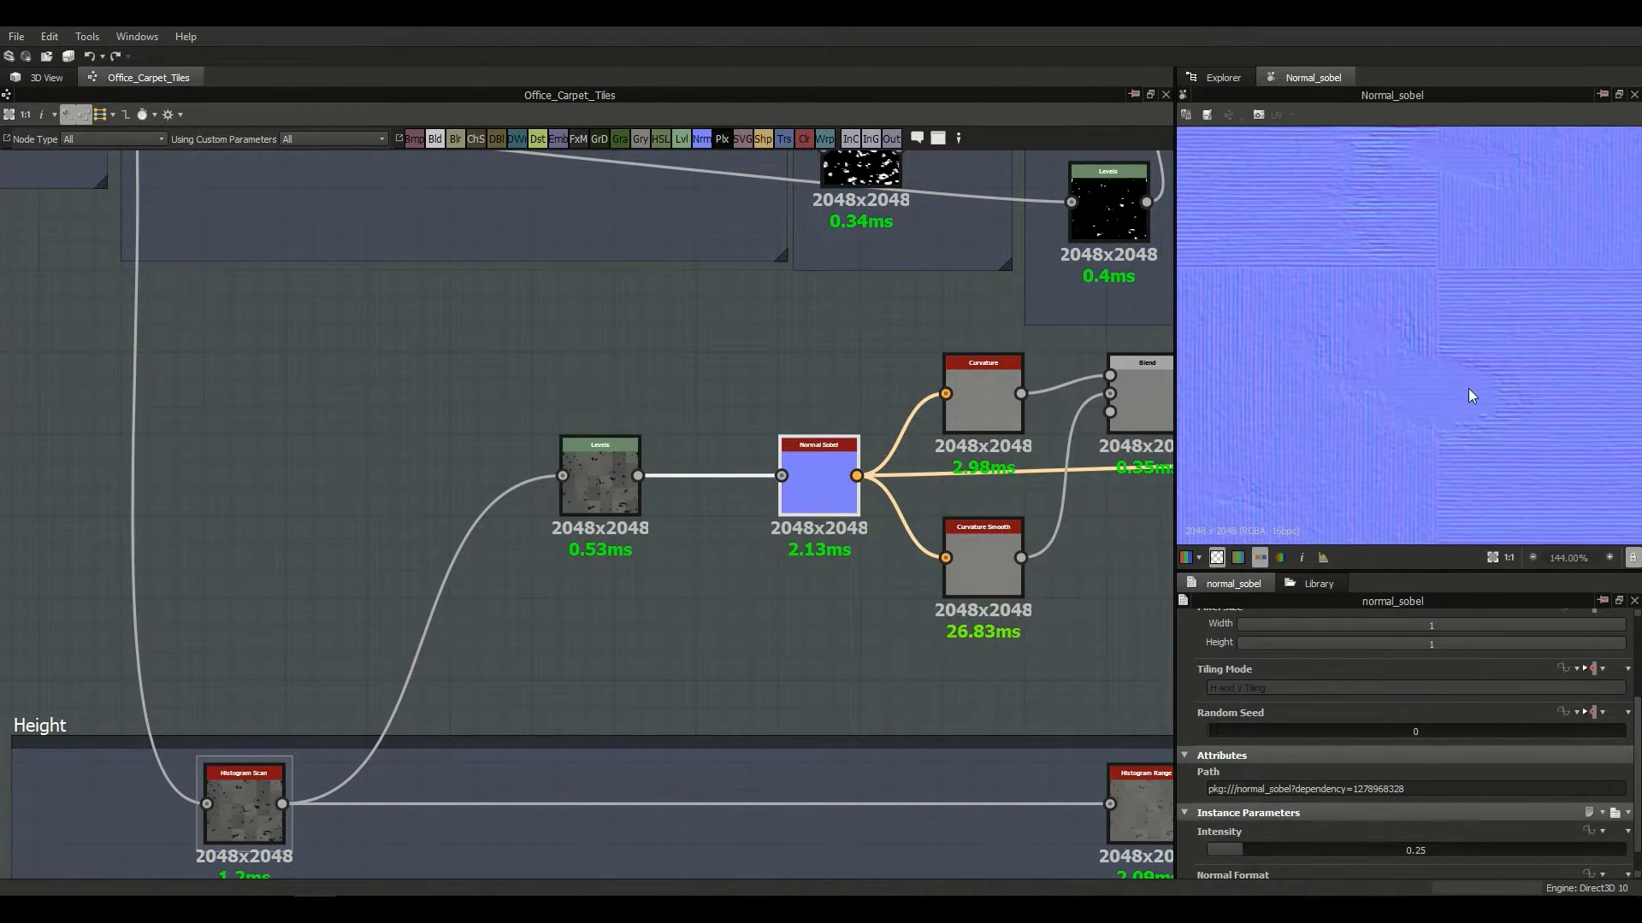
scroll(1206, 641, down, 1)
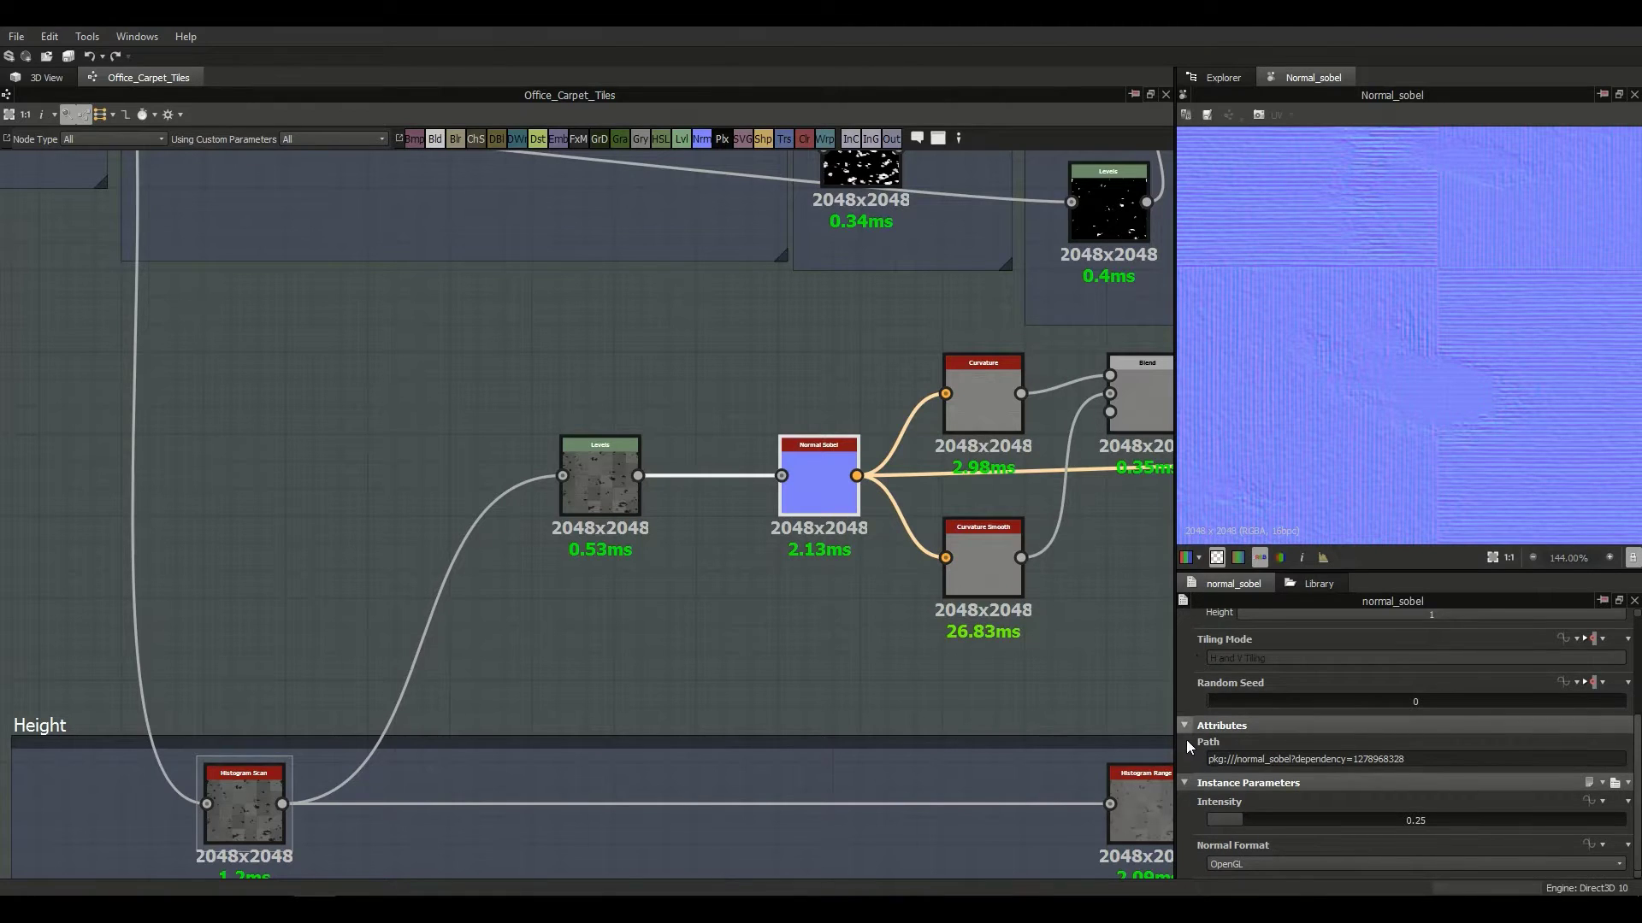
scroll(1443, 461, up, 1)
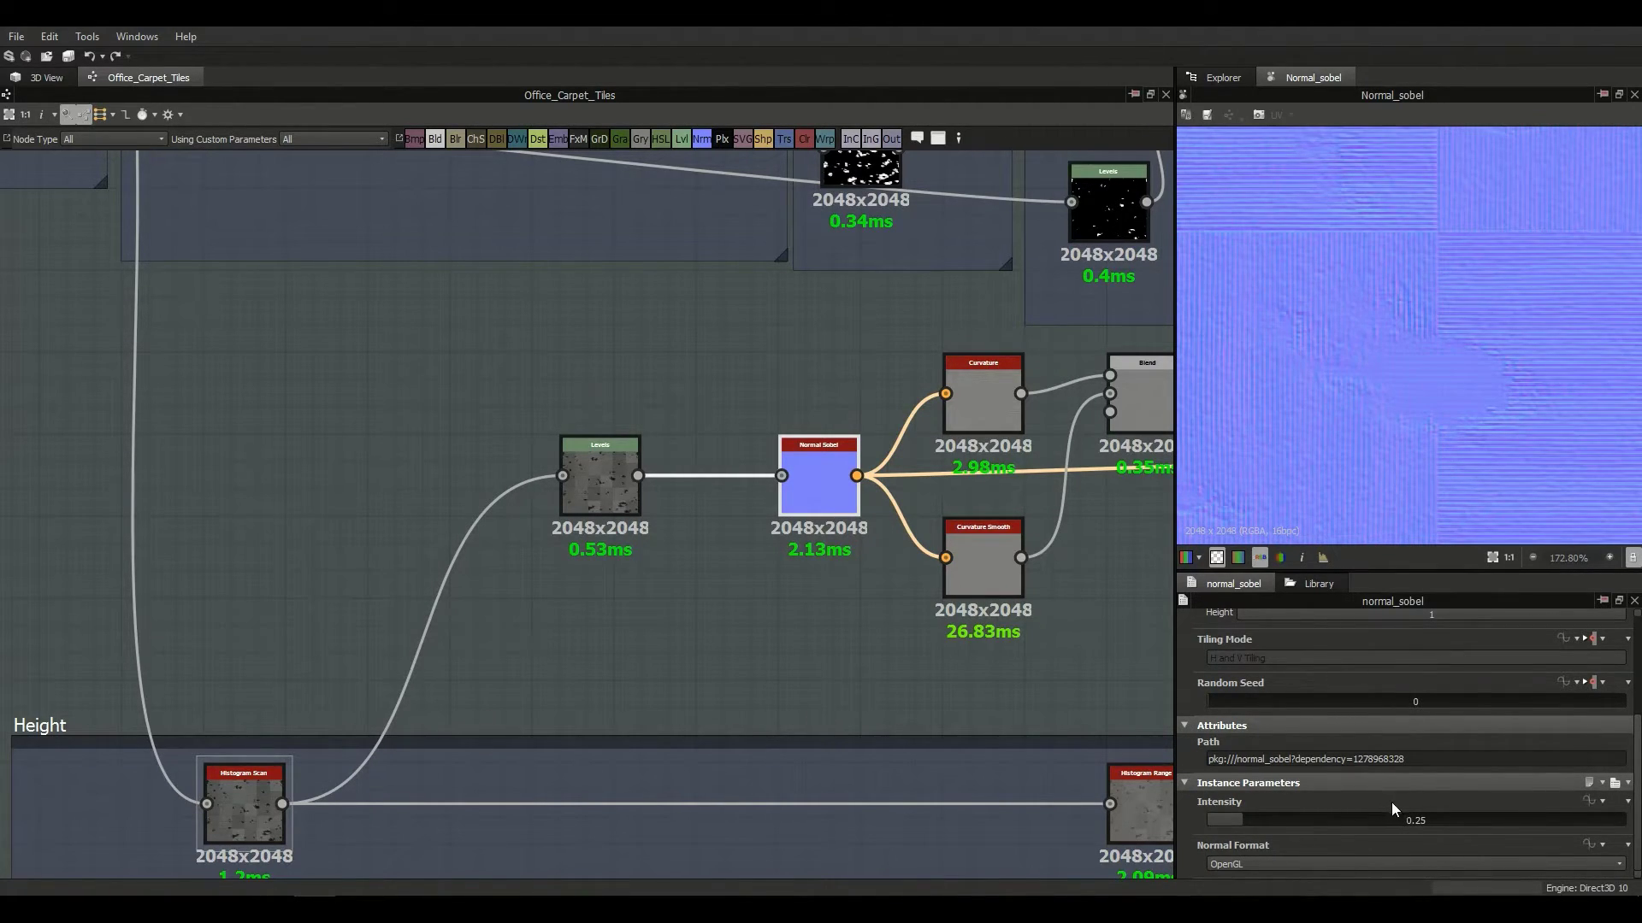
Step: Set the Normal Sobel intensity to 1 and inspect the carpet relief on the 3D model
click(47, 77)
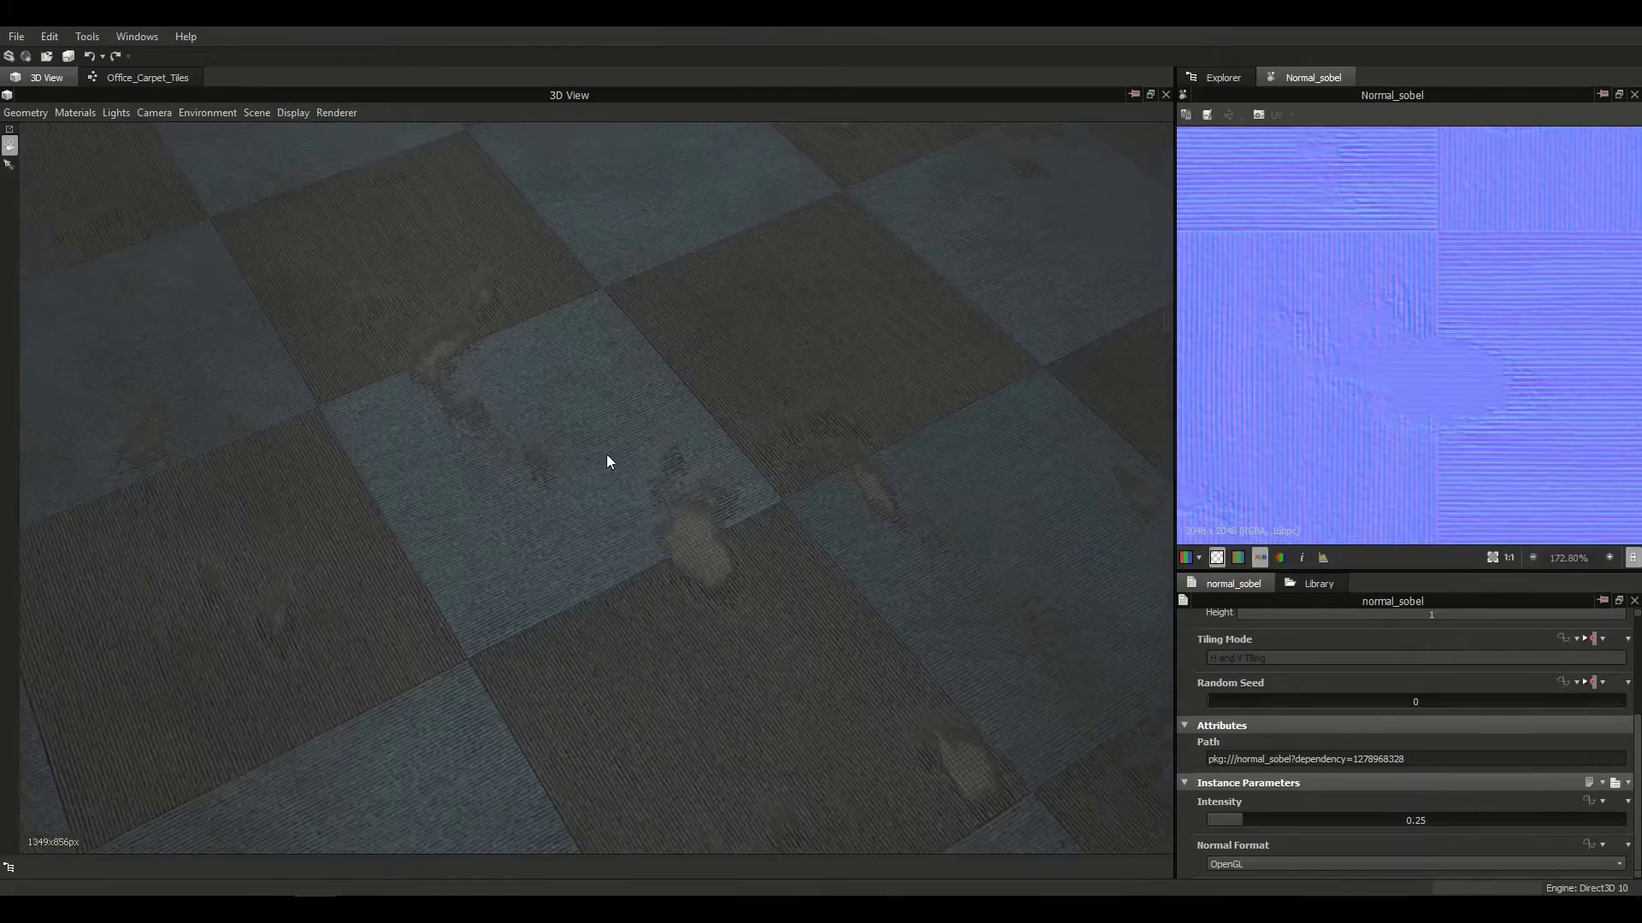
drag(1402, 822, 1412, 818)
double_click(1414, 818)
text(1)
key(Return)
drag(752, 581, 1349, 754)
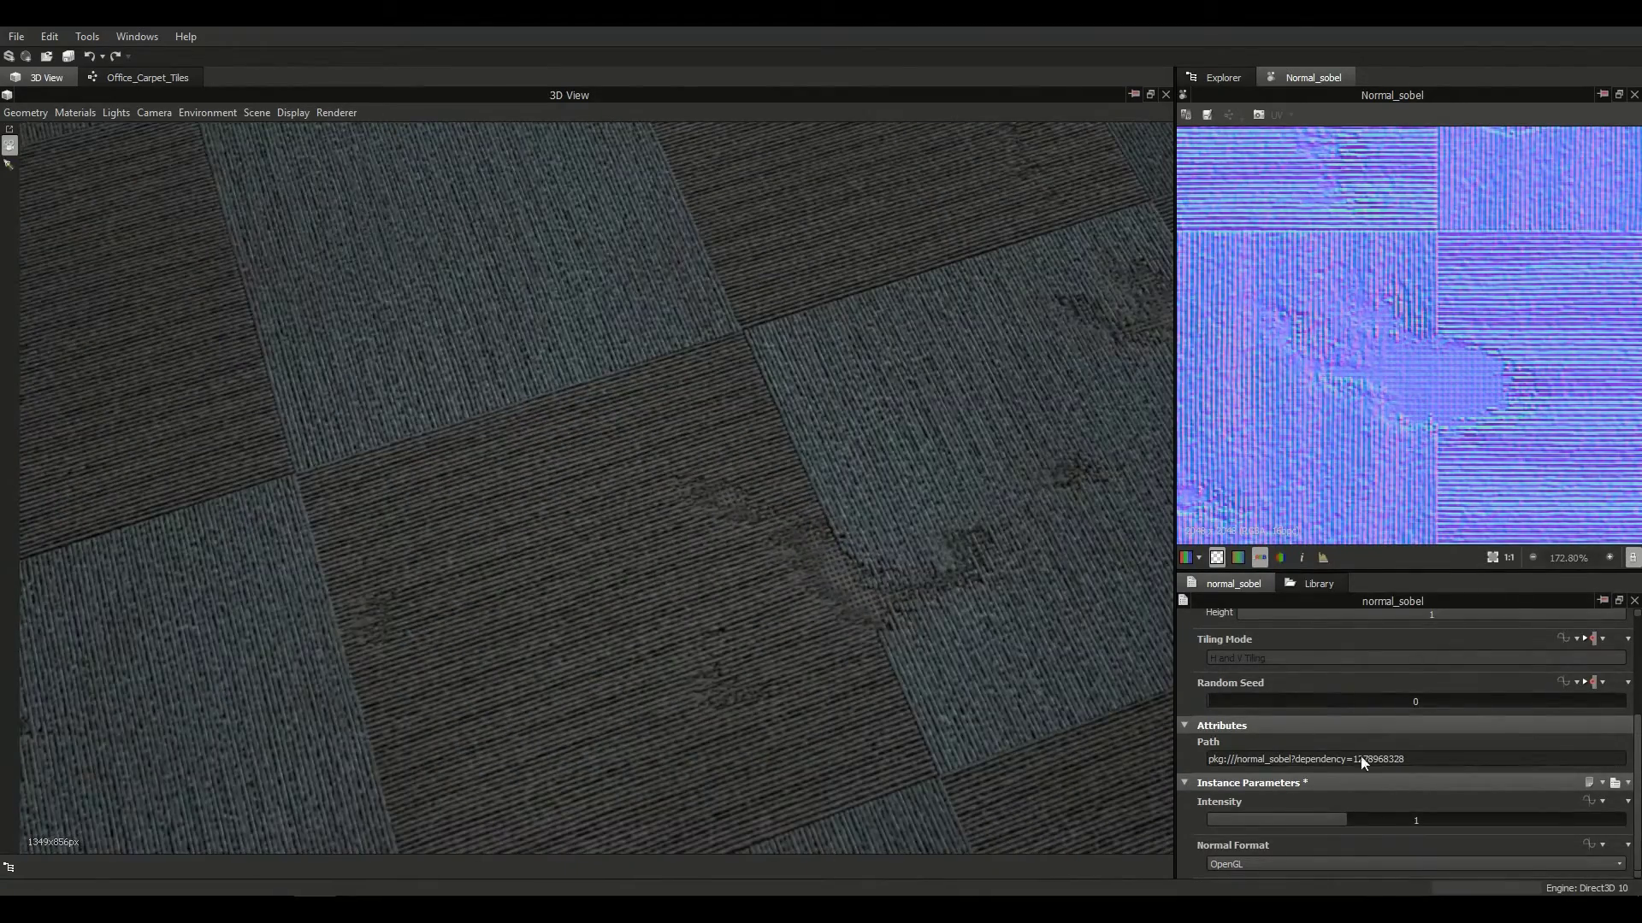
Step: Set the Normal Sobel intensity to 0.5 and inspect the tiles on the 3D model
text(0.5)
key(Return)
drag(776, 538, 694, 477)
drag(680, 617, 674, 608)
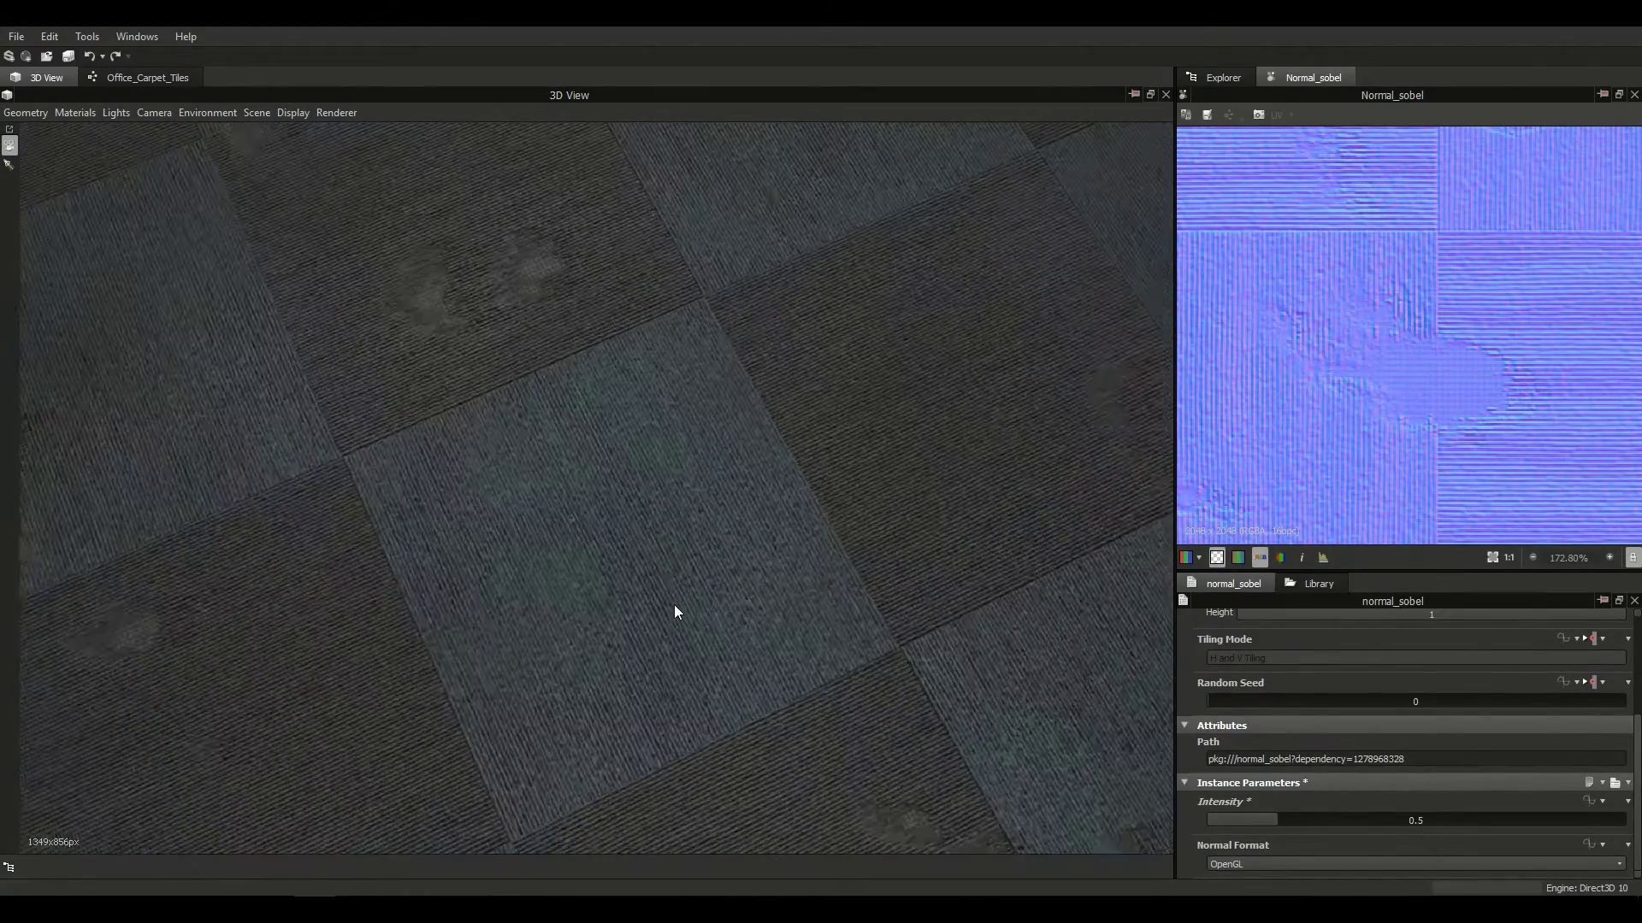
Step: Set the Normal Sobel intensity to 0.25 and view the result on the 3D model
text(0.25)
key(Return)
mouse_move(663, 612)
mouse_down()
mouse_move(772, 612)
mouse_move(674, 624)
mouse_up()
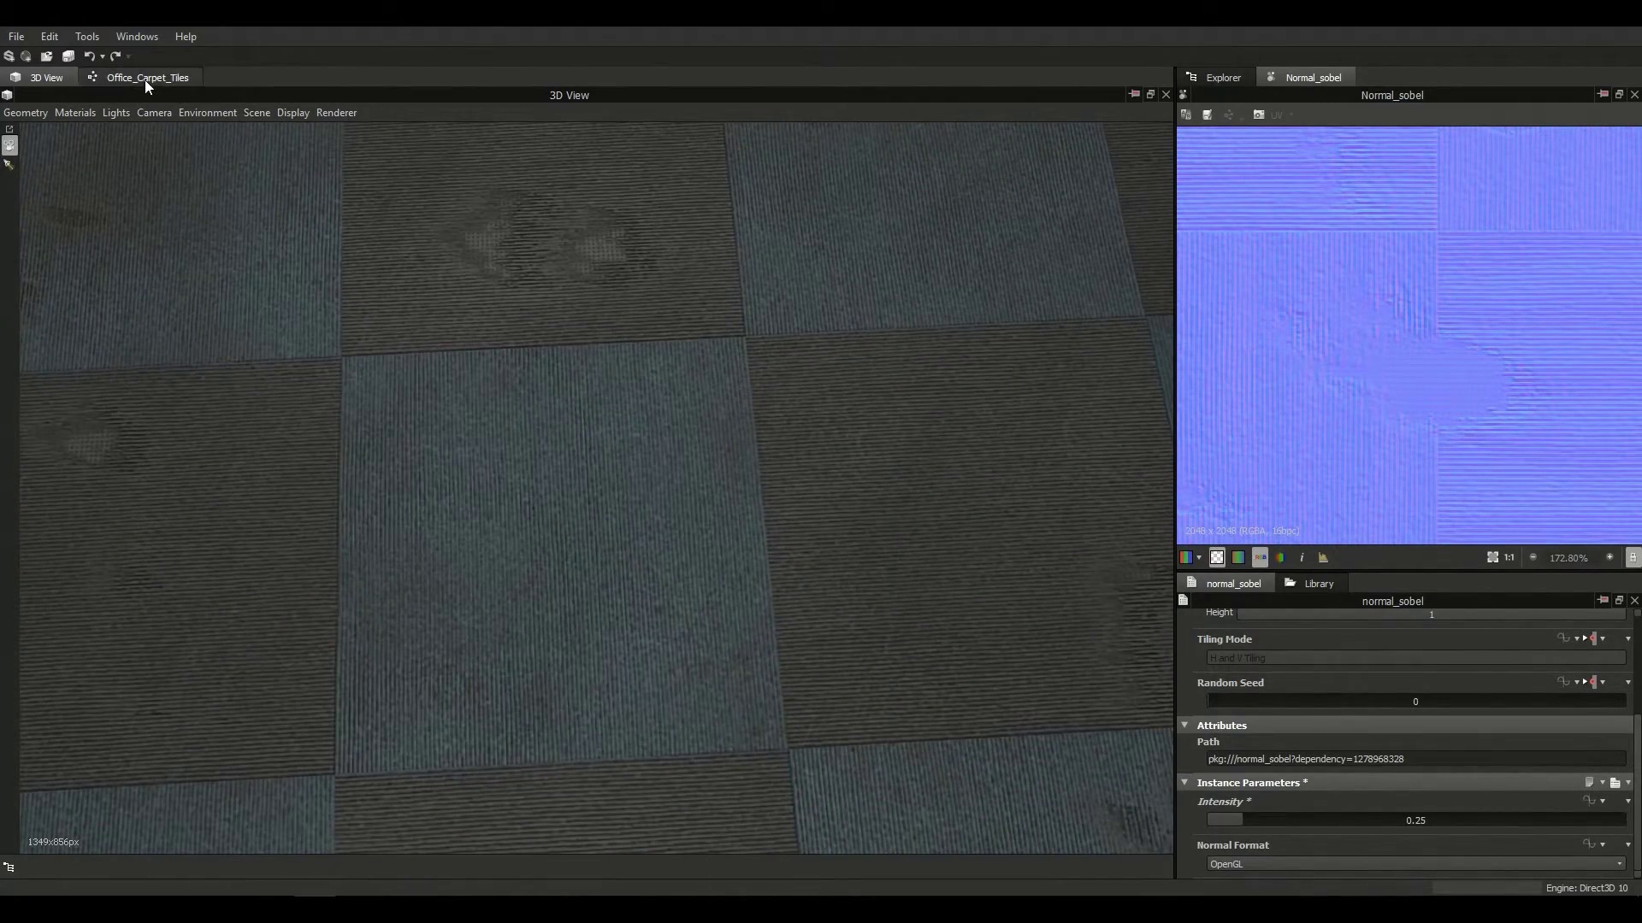
Step: Return to the Office_Carpet_Tiles graph and preview the Curvature and Curvature Smooth nodes fed by the Normal Sobel
click(146, 77)
middle_drag(816, 430, 654, 640)
scroll(654, 640, down, 5)
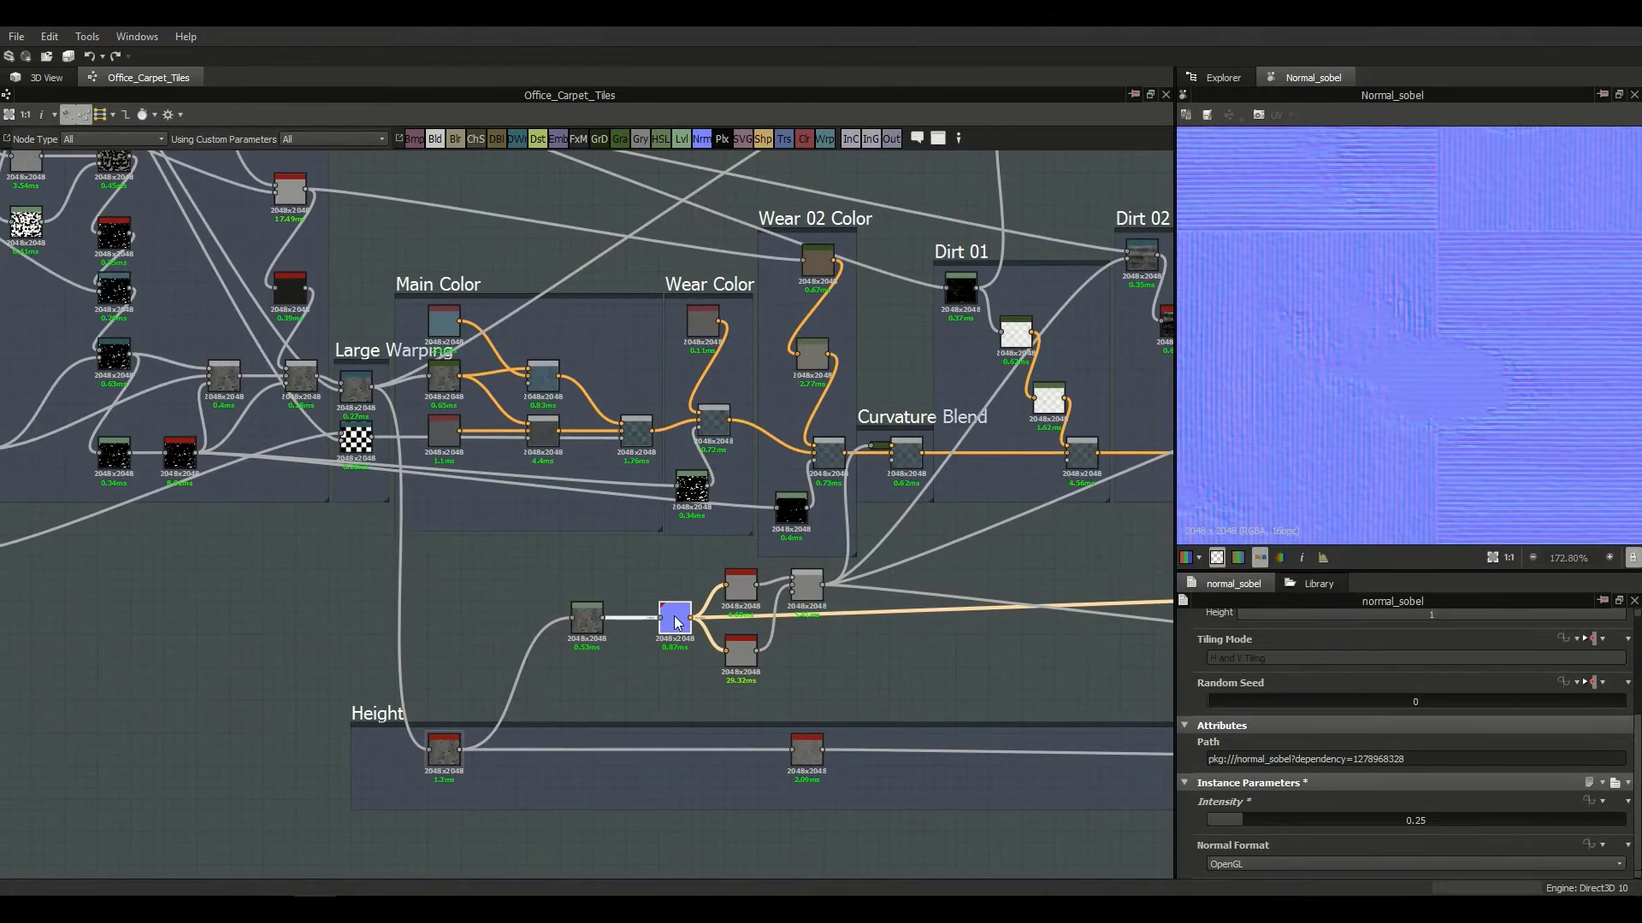
middle_drag(876, 488, 427, 552)
click(878, 643)
middle_drag(798, 616, 479, 541)
scroll(479, 541, up, 4)
double_click(613, 549)
double_click(614, 742)
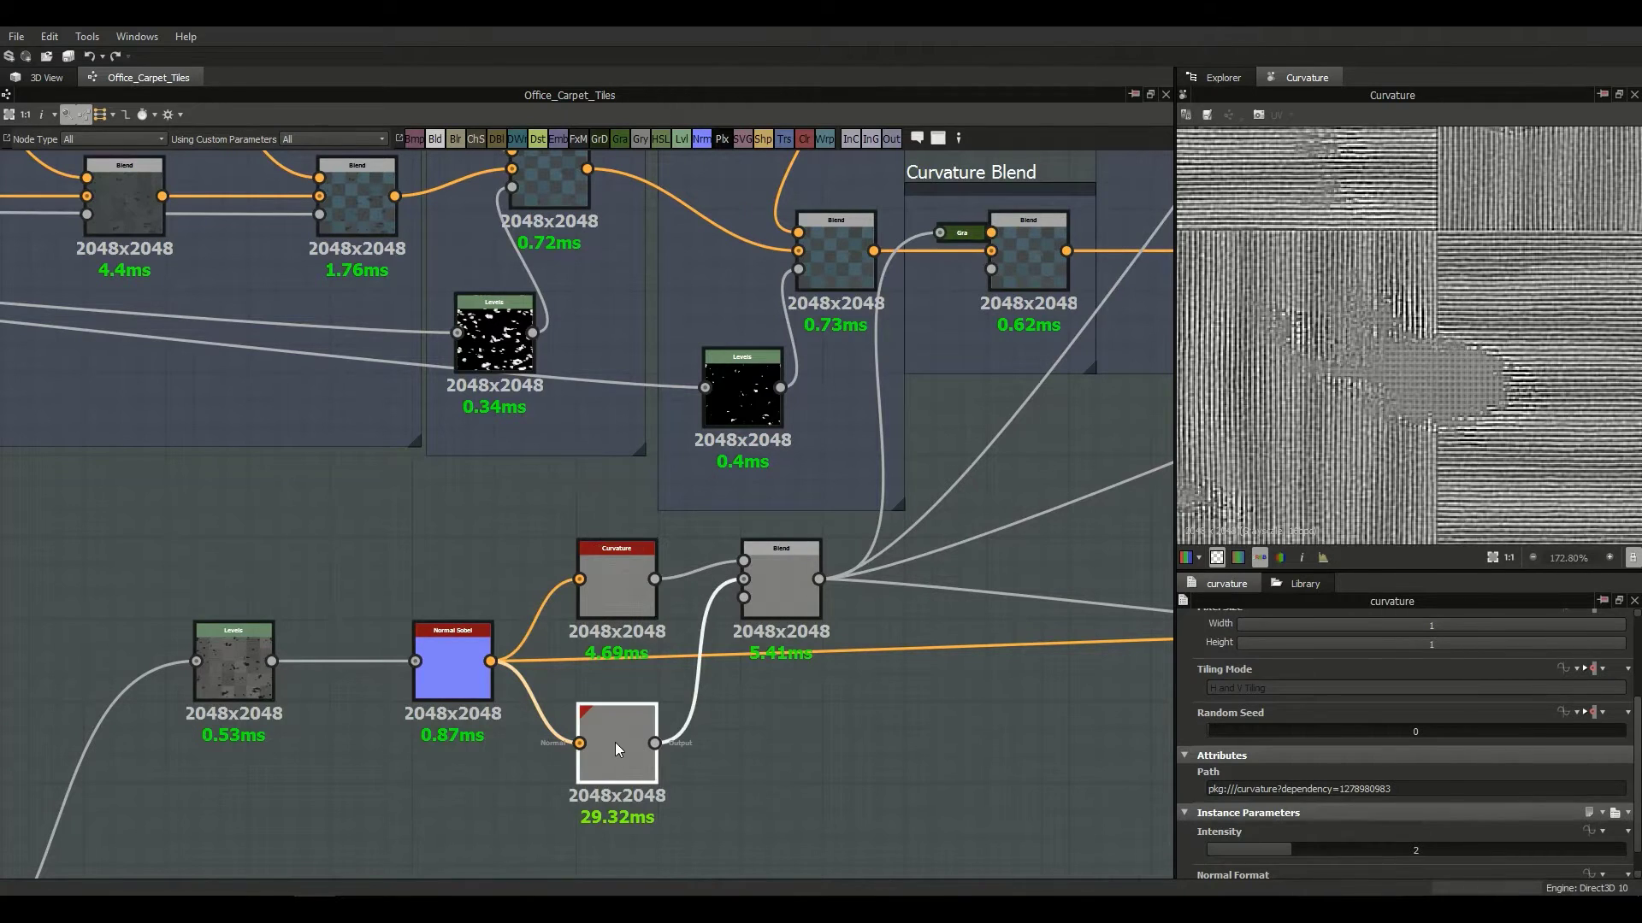
Step: Preview the Blend combining both curvature nodes, check its opacity and blending mode, and trace its output to the Curvature Blend group
double_click(779, 607)
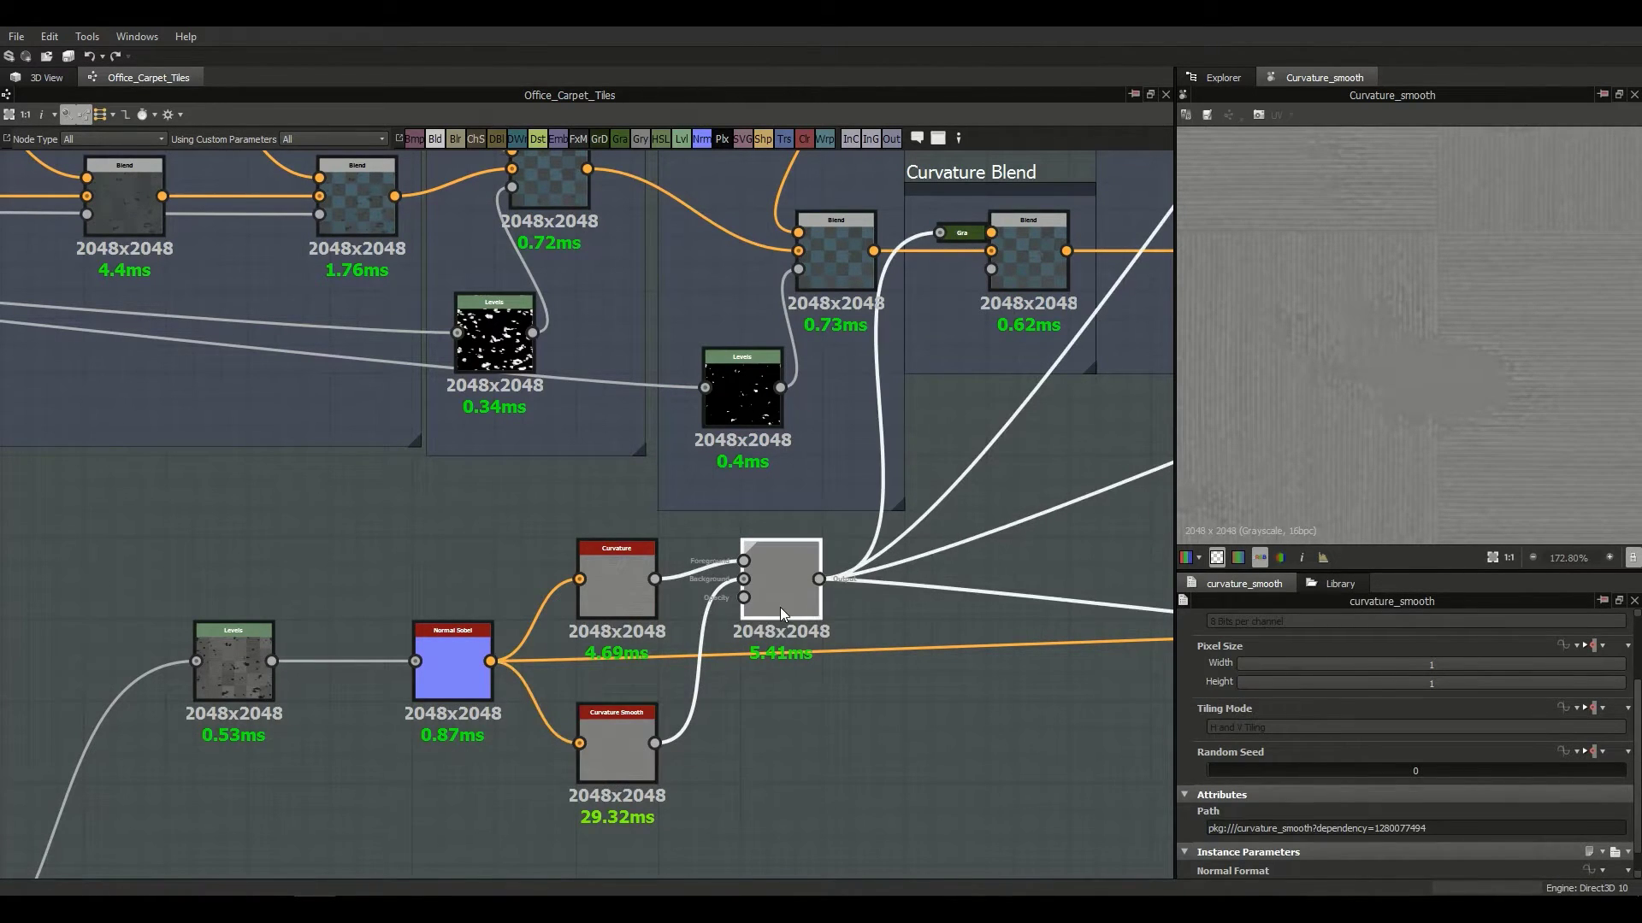
scroll(1271, 727, down, 1)
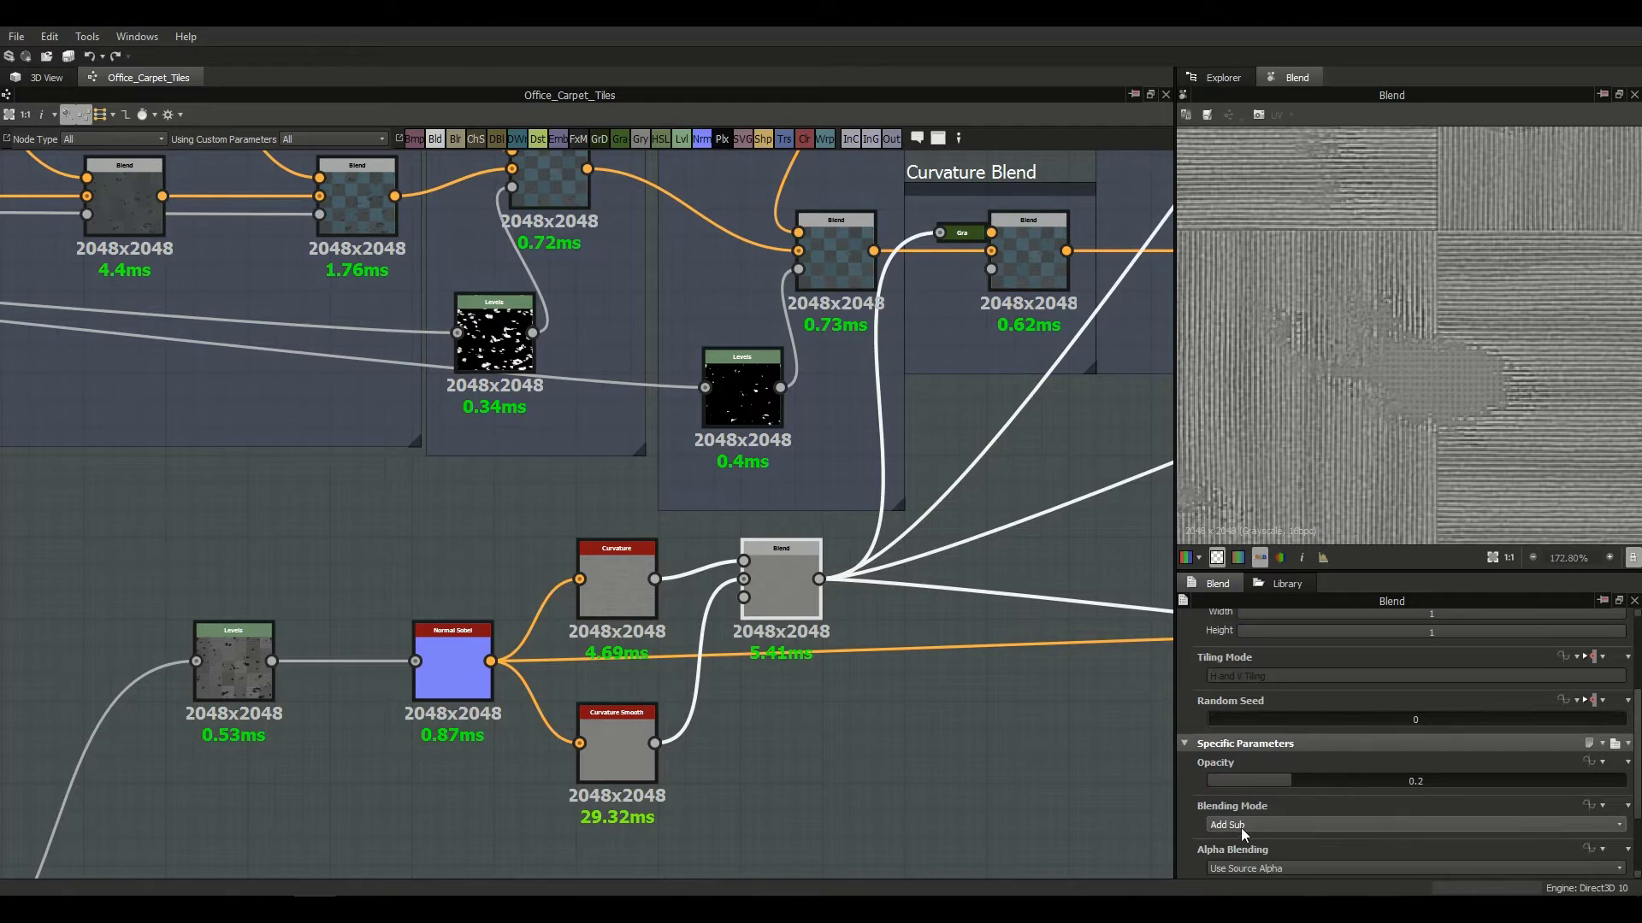
middle_drag(879, 391, 858, 472)
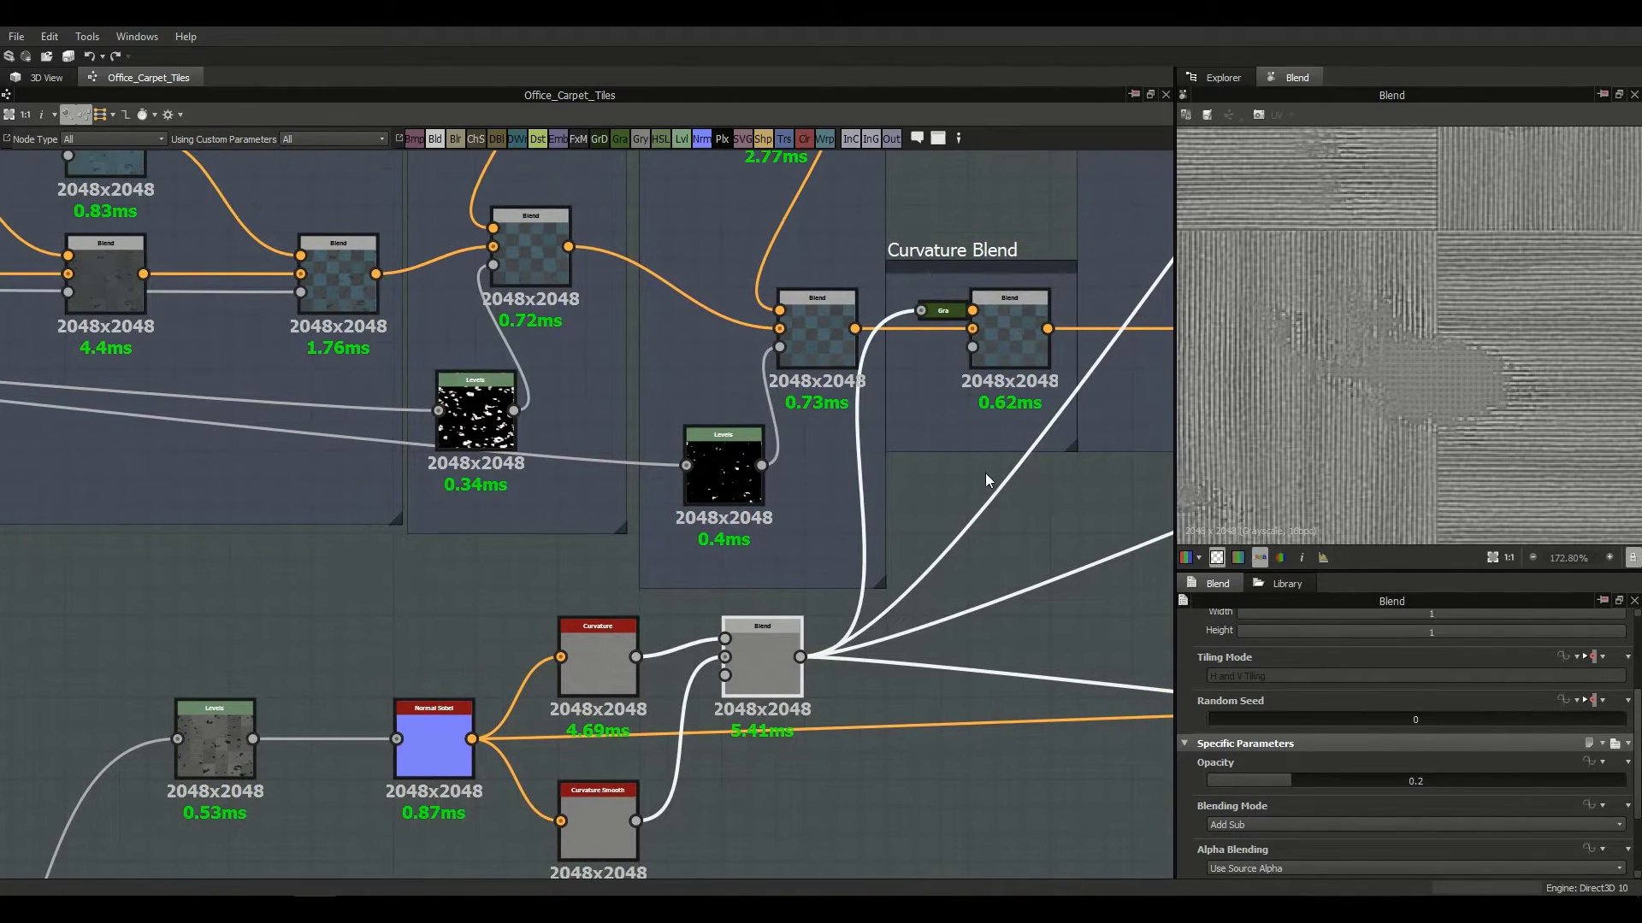
middle_drag(1021, 490, 954, 554)
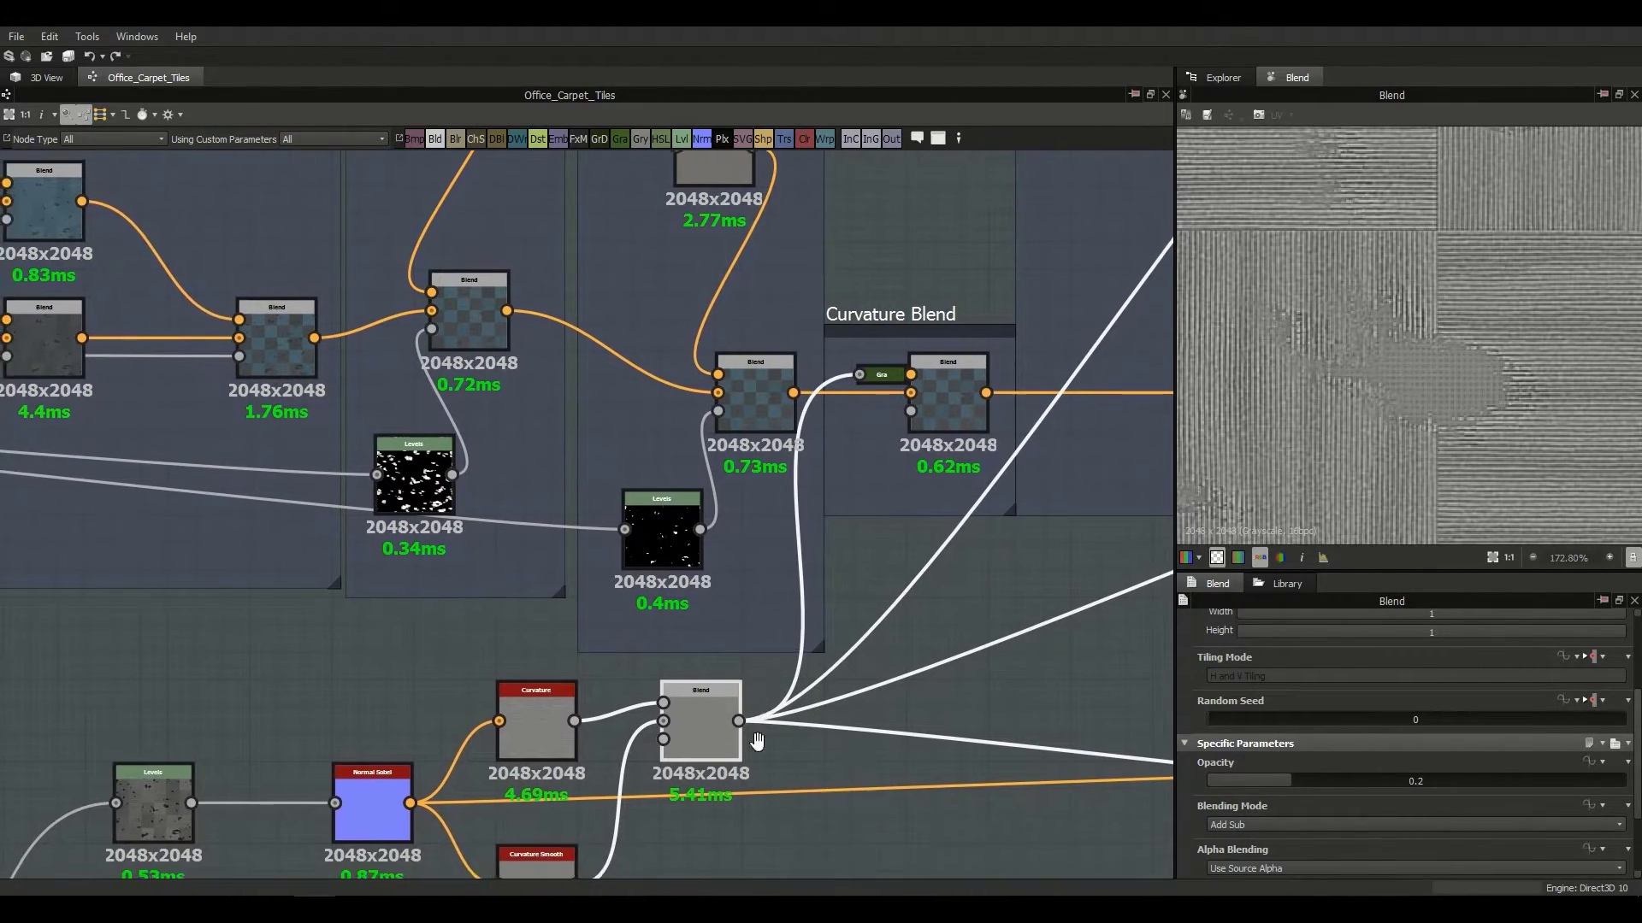
Step: Examine the gradient input and preview the Blend node of the Curvature Blend group to see the curvature over the carpet color
middle_drag(956, 425, 936, 522)
click(935, 522)
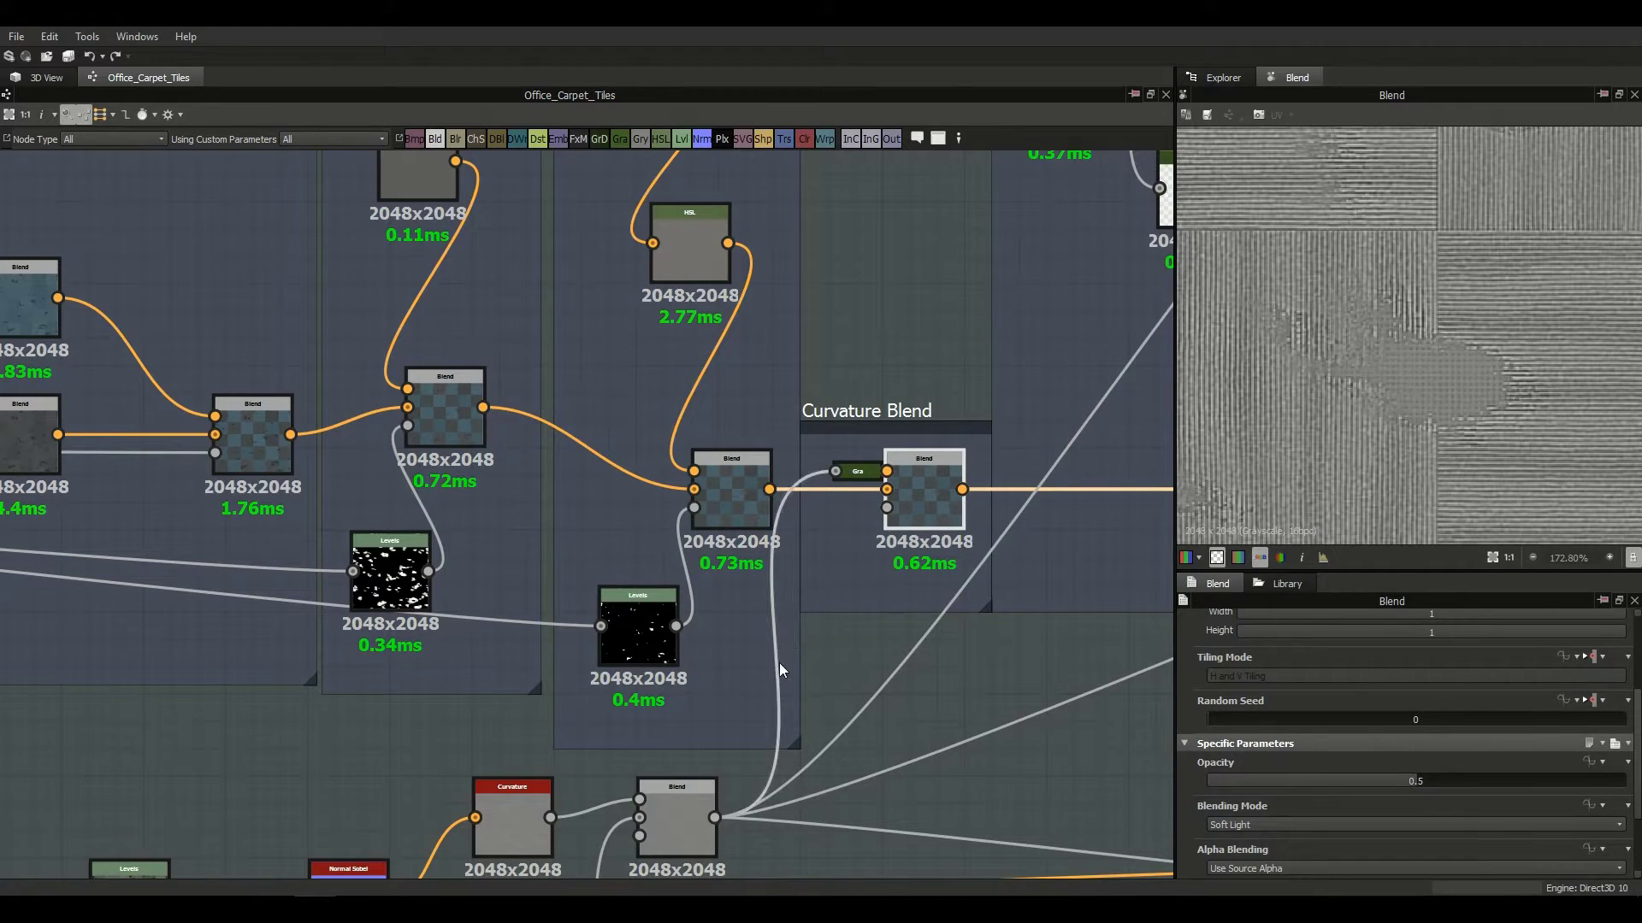
click(849, 474)
double_click(957, 517)
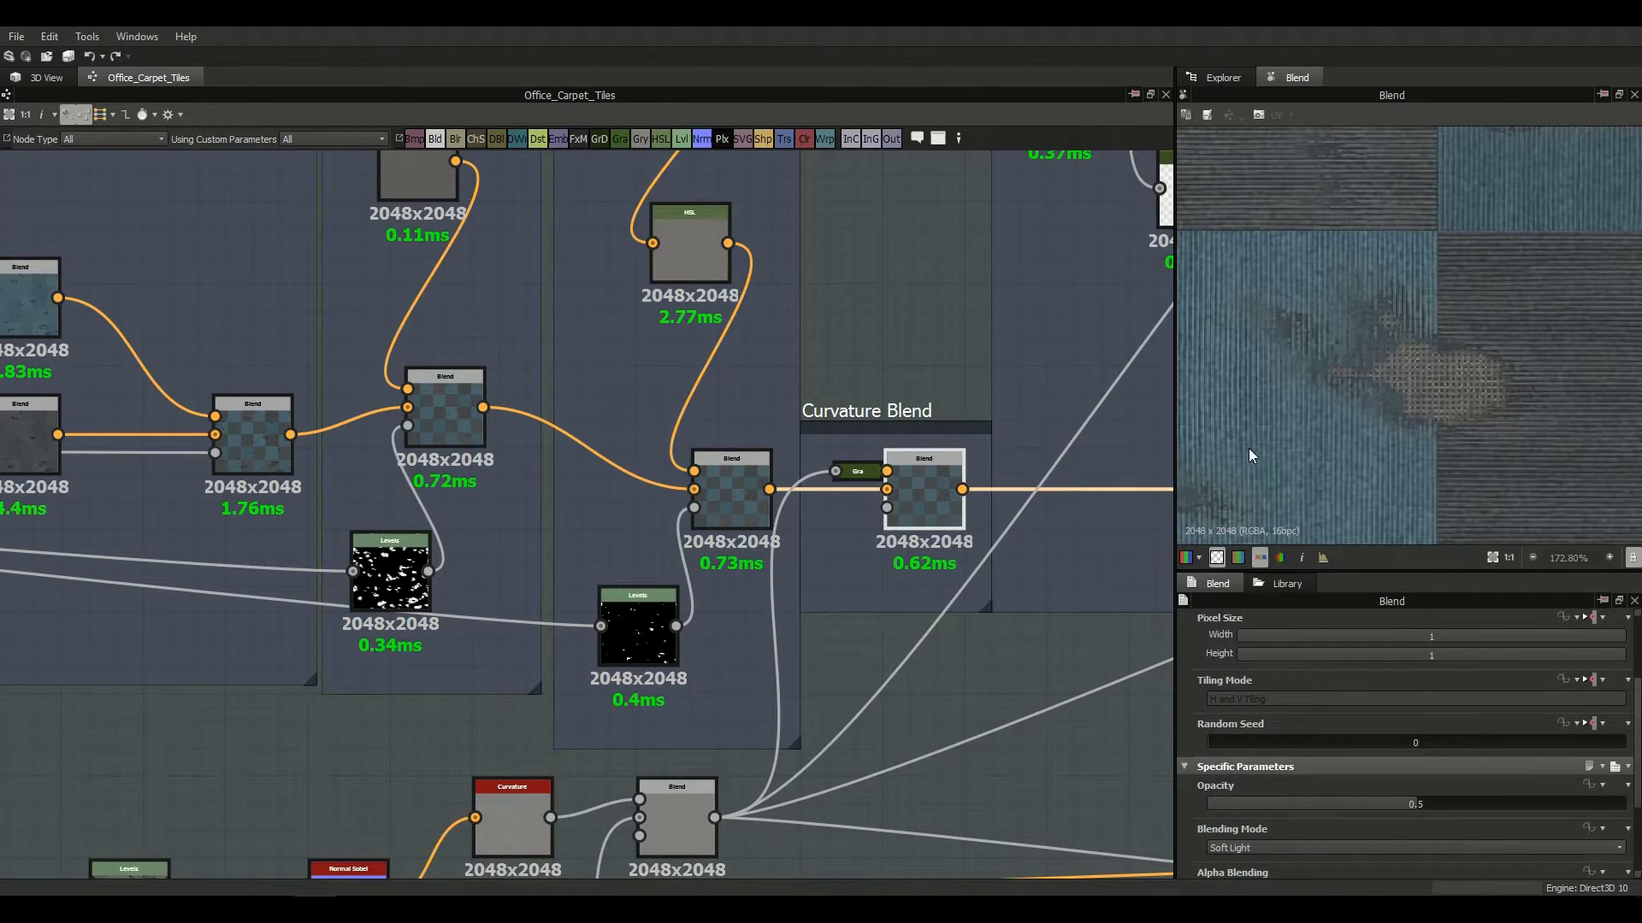
Step: Examine the Curvature Blend group's Blend result close up, checking how the combined curvature overlays the carpet color
middle_drag(911, 499, 873, 536)
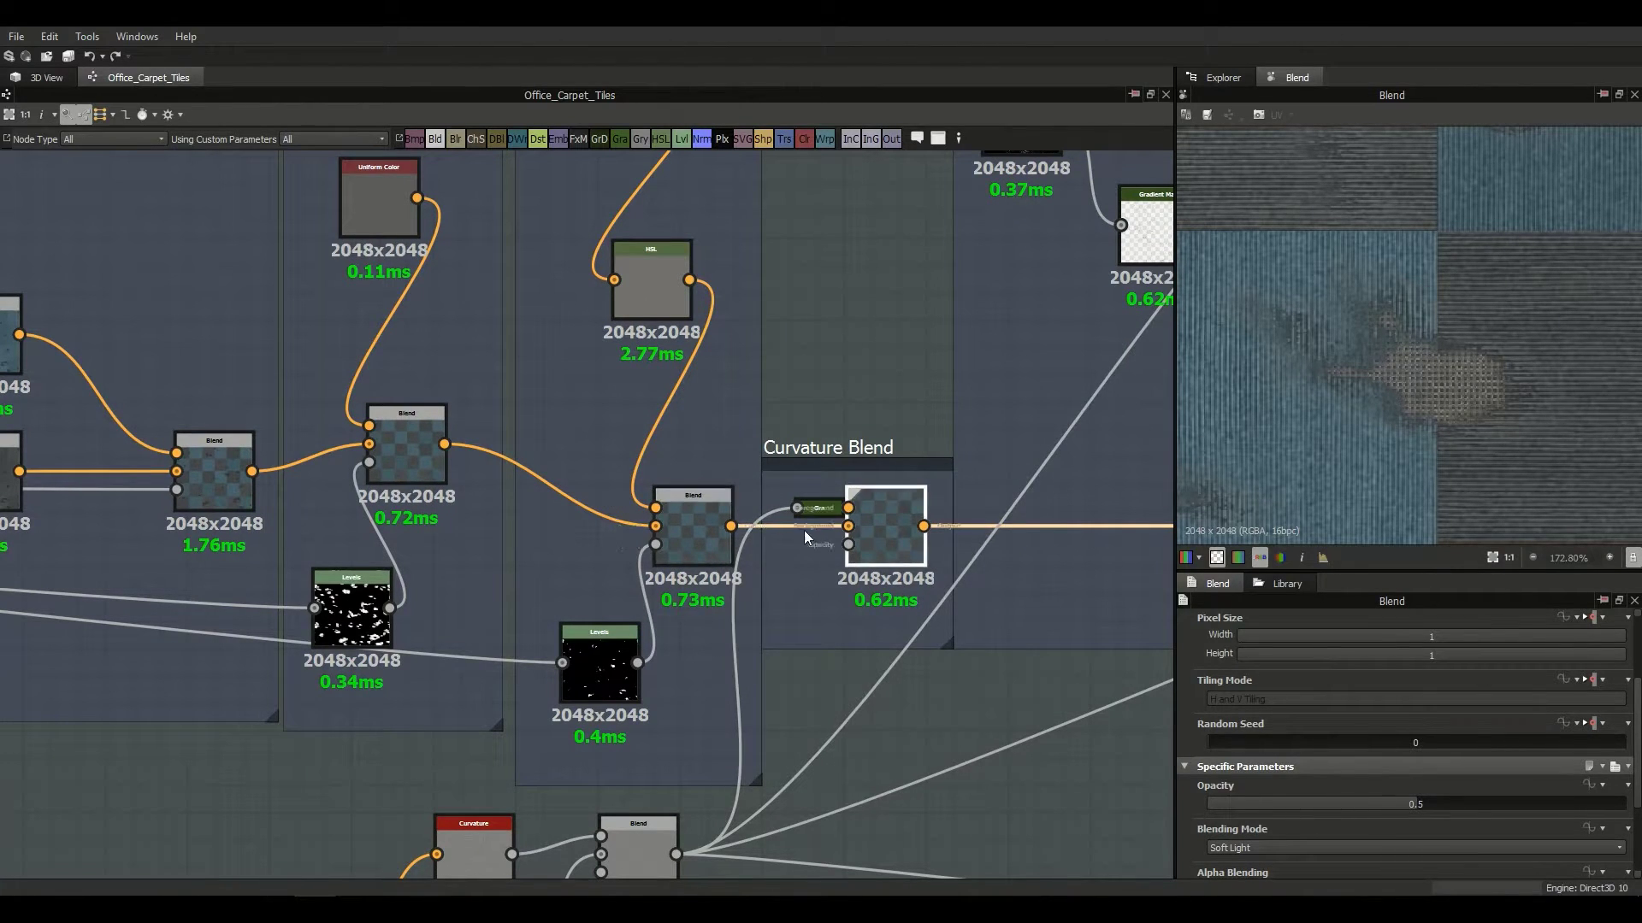
scroll(1306, 476, up, 2)
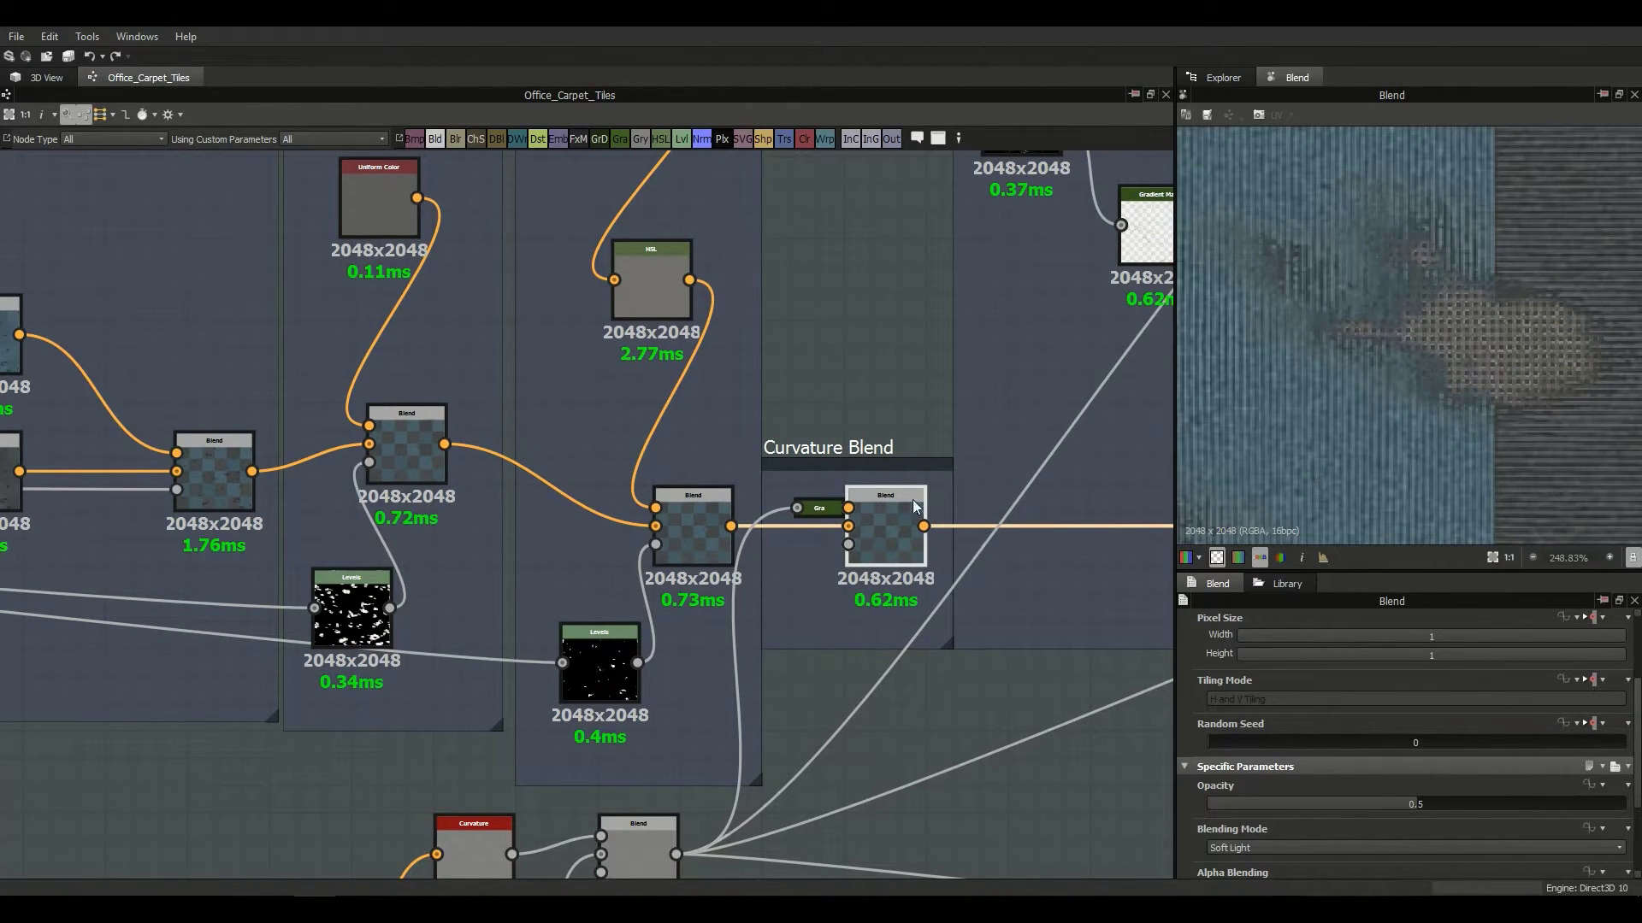
middle_drag(772, 686, 777, 603)
click(644, 771)
scroll(1401, 431, down, 2)
click(912, 469)
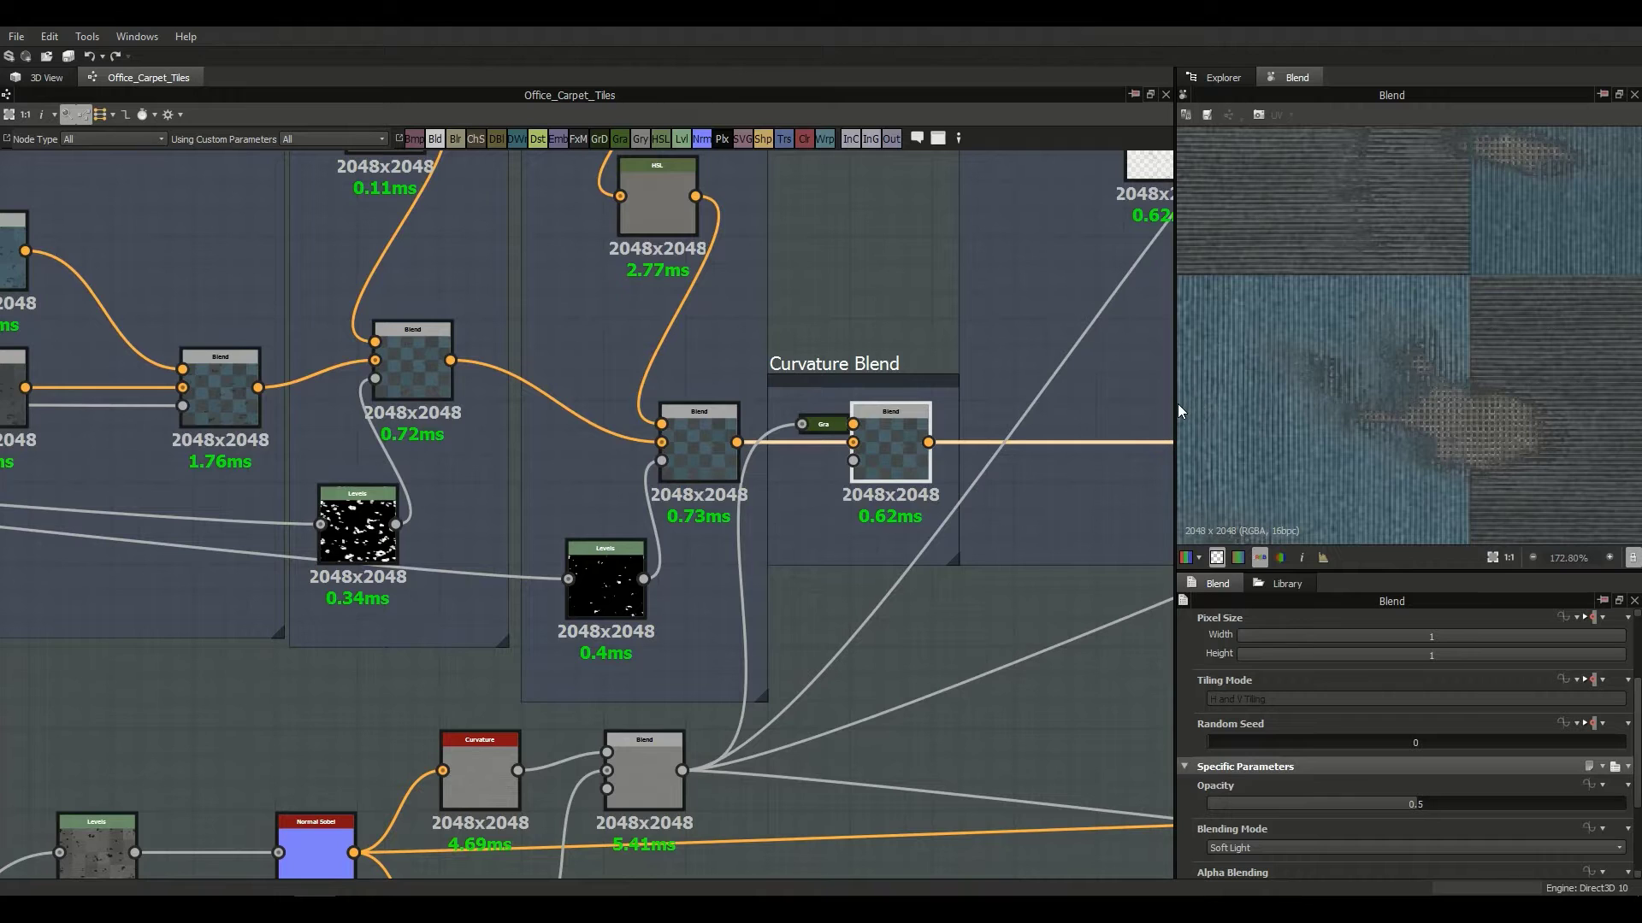
Step: Try an opacity of 1 on the Curvature Blend group's Blend node and view it on the 3D model
middle_drag(952, 434, 833, 498)
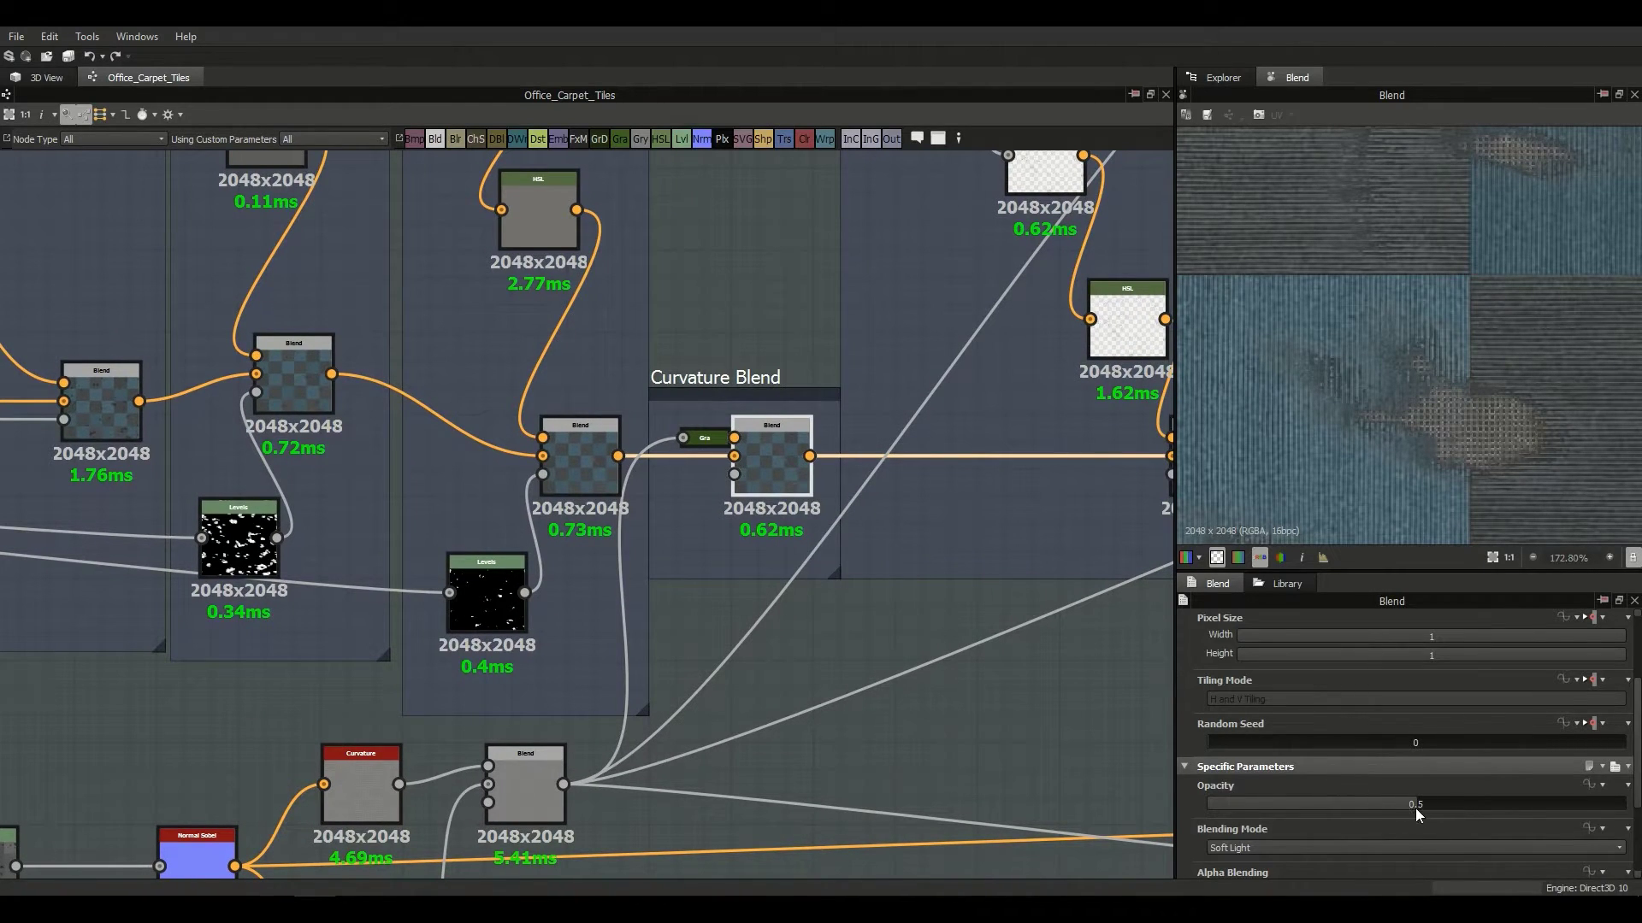
drag(1429, 802, 1640, 804)
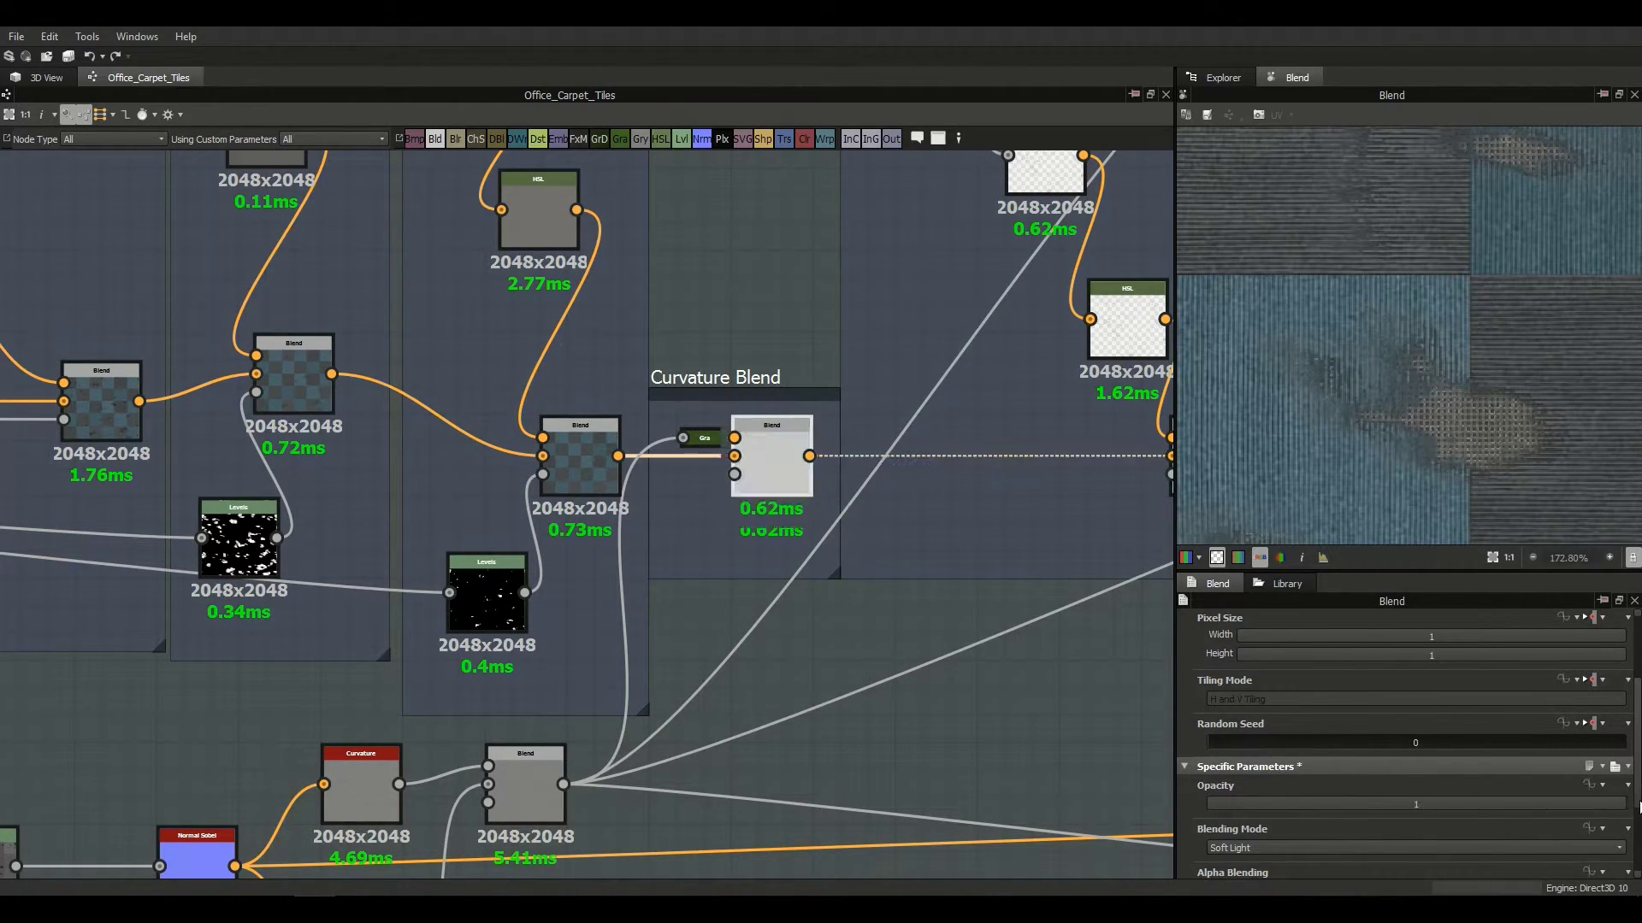
scroll(1351, 325, down, 2)
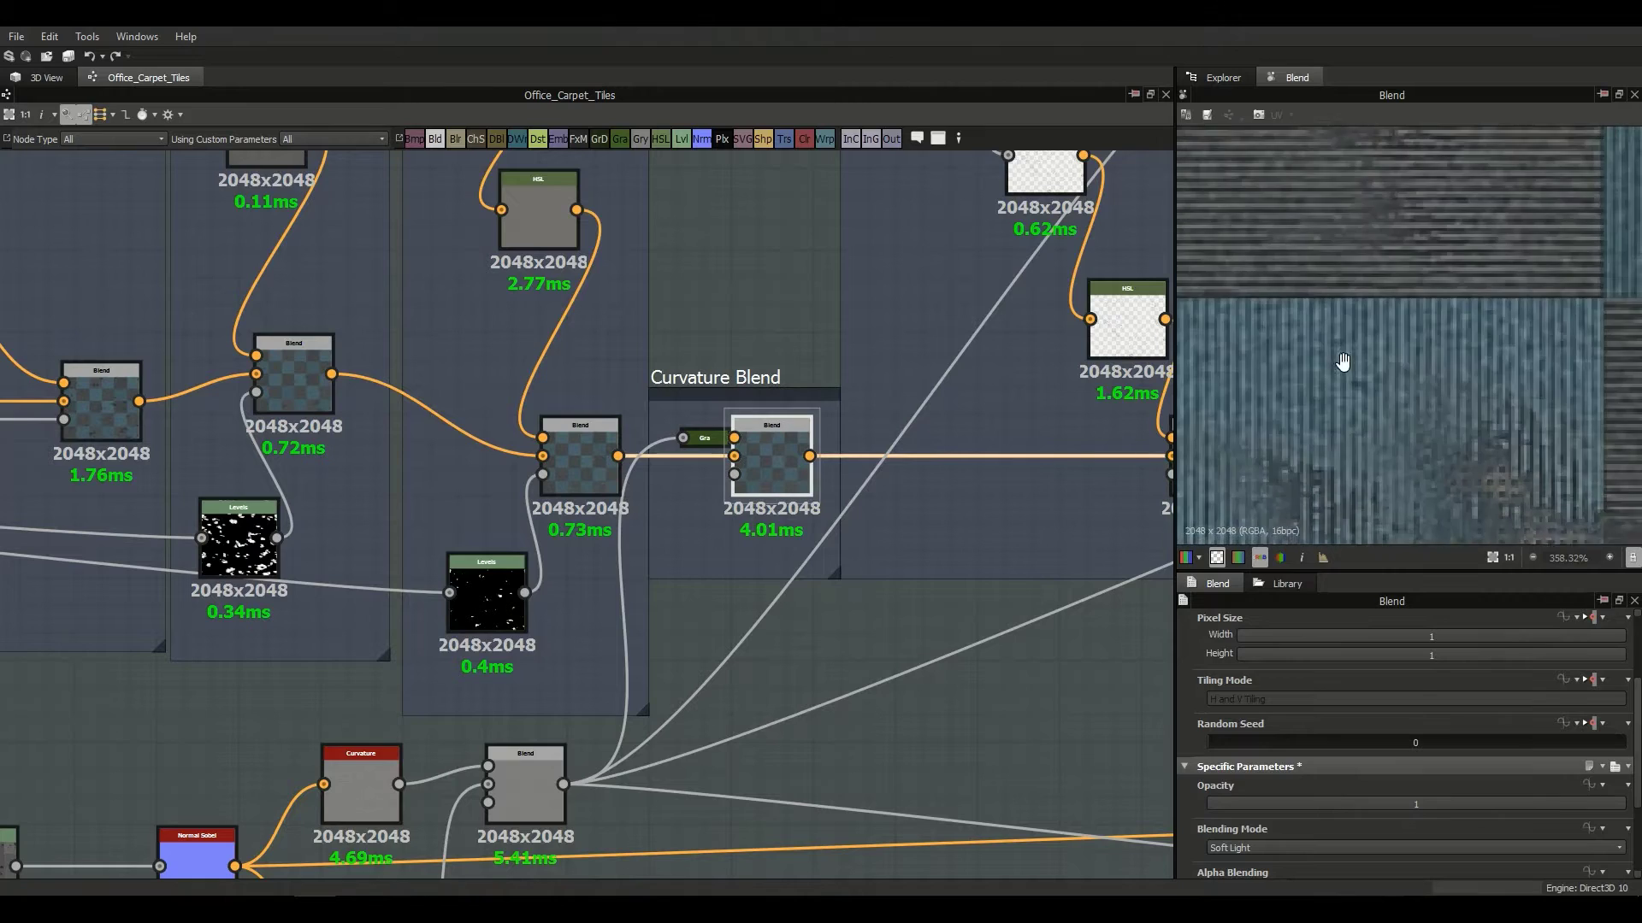
click(46, 77)
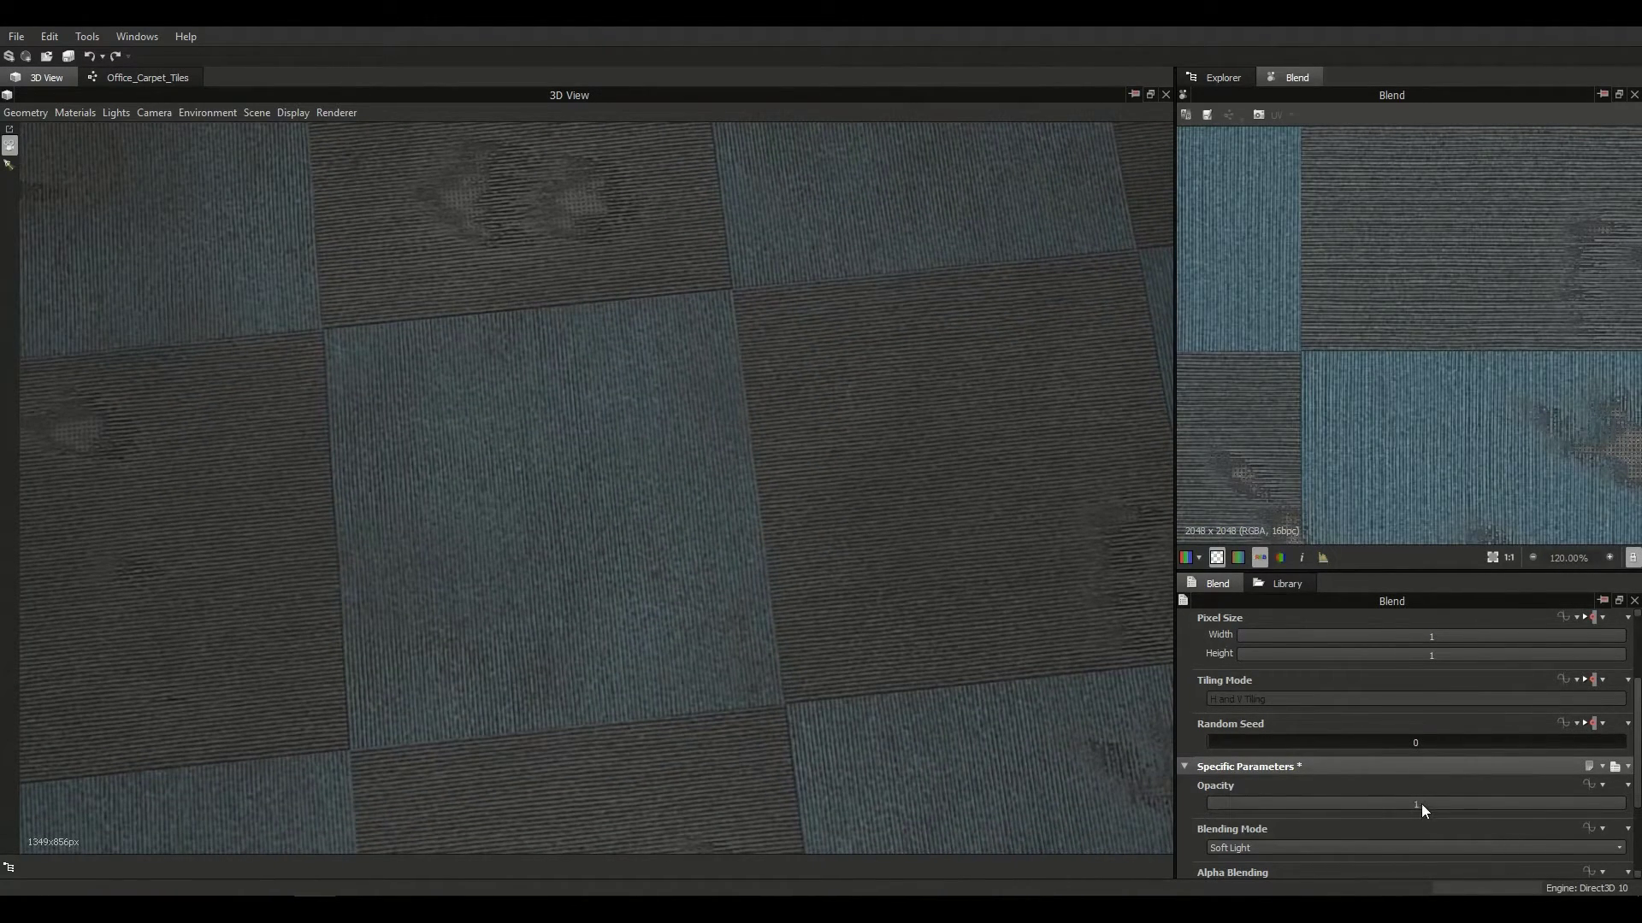
Step: Restore the Curvature Blend group's Blend opacity to 0.5
click(1417, 806)
key(ctrl+z)
drag(1616, 803, 1416, 813)
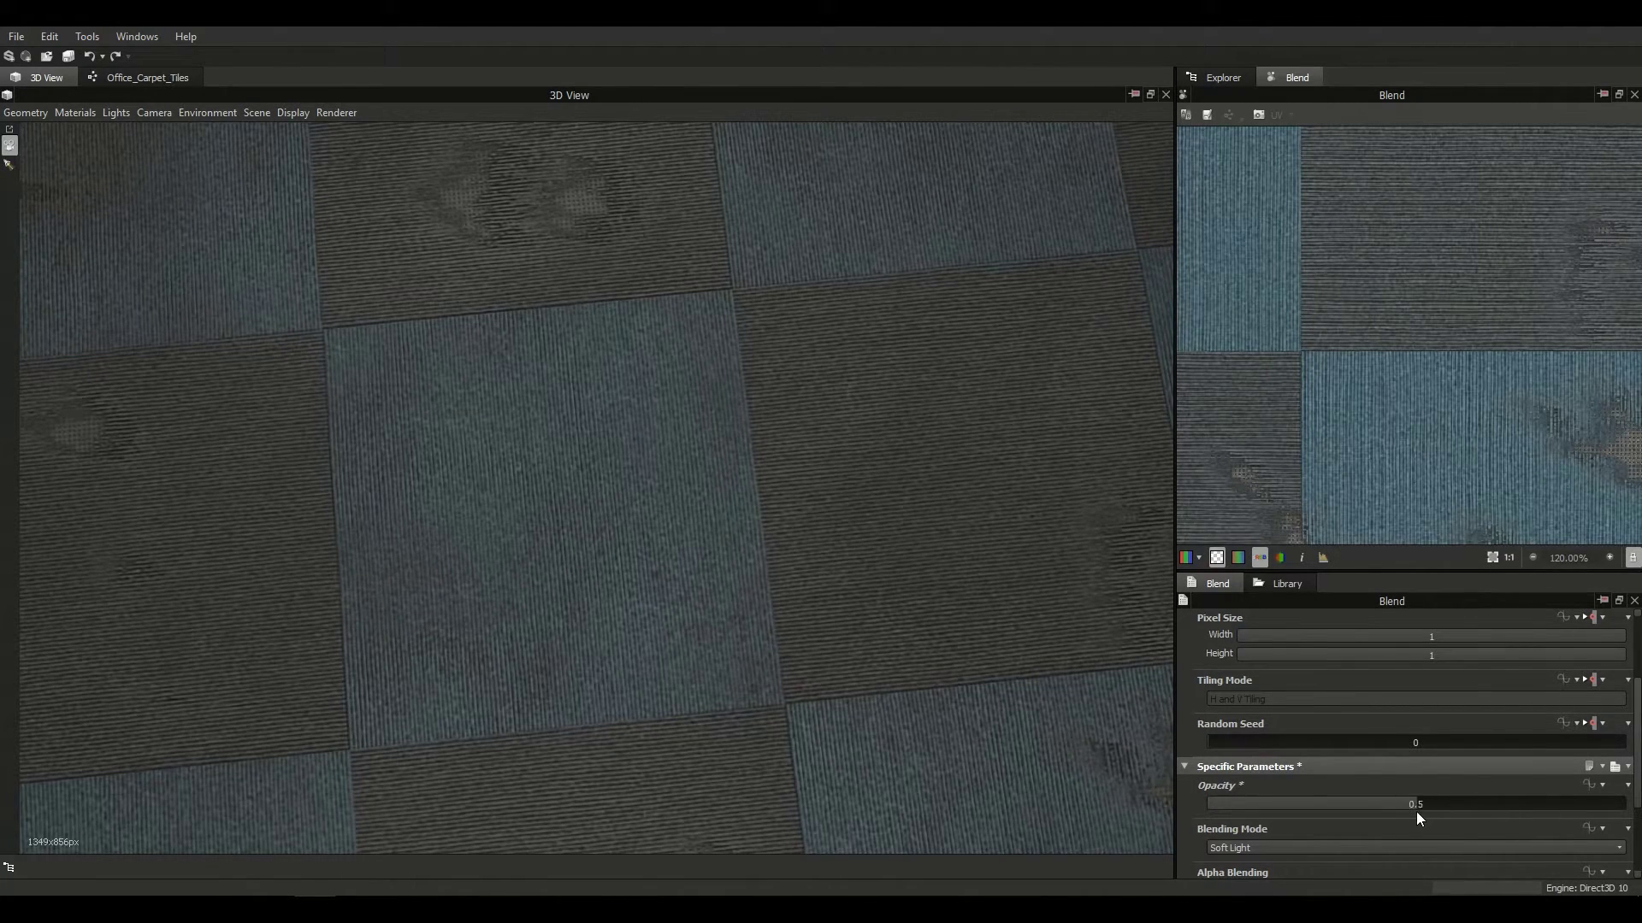
Step: Return to the Office_Carpet_Tiles graph, preview the Levels node of the Dirt 01 group, and trace its input link
click(147, 77)
middle_drag(843, 377, 778, 454)
scroll(778, 454, up, 1)
scroll(727, 346, down, 3)
middle_drag(829, 346, 511, 397)
scroll(549, 390, up, 3)
scroll(631, 500, down, 4)
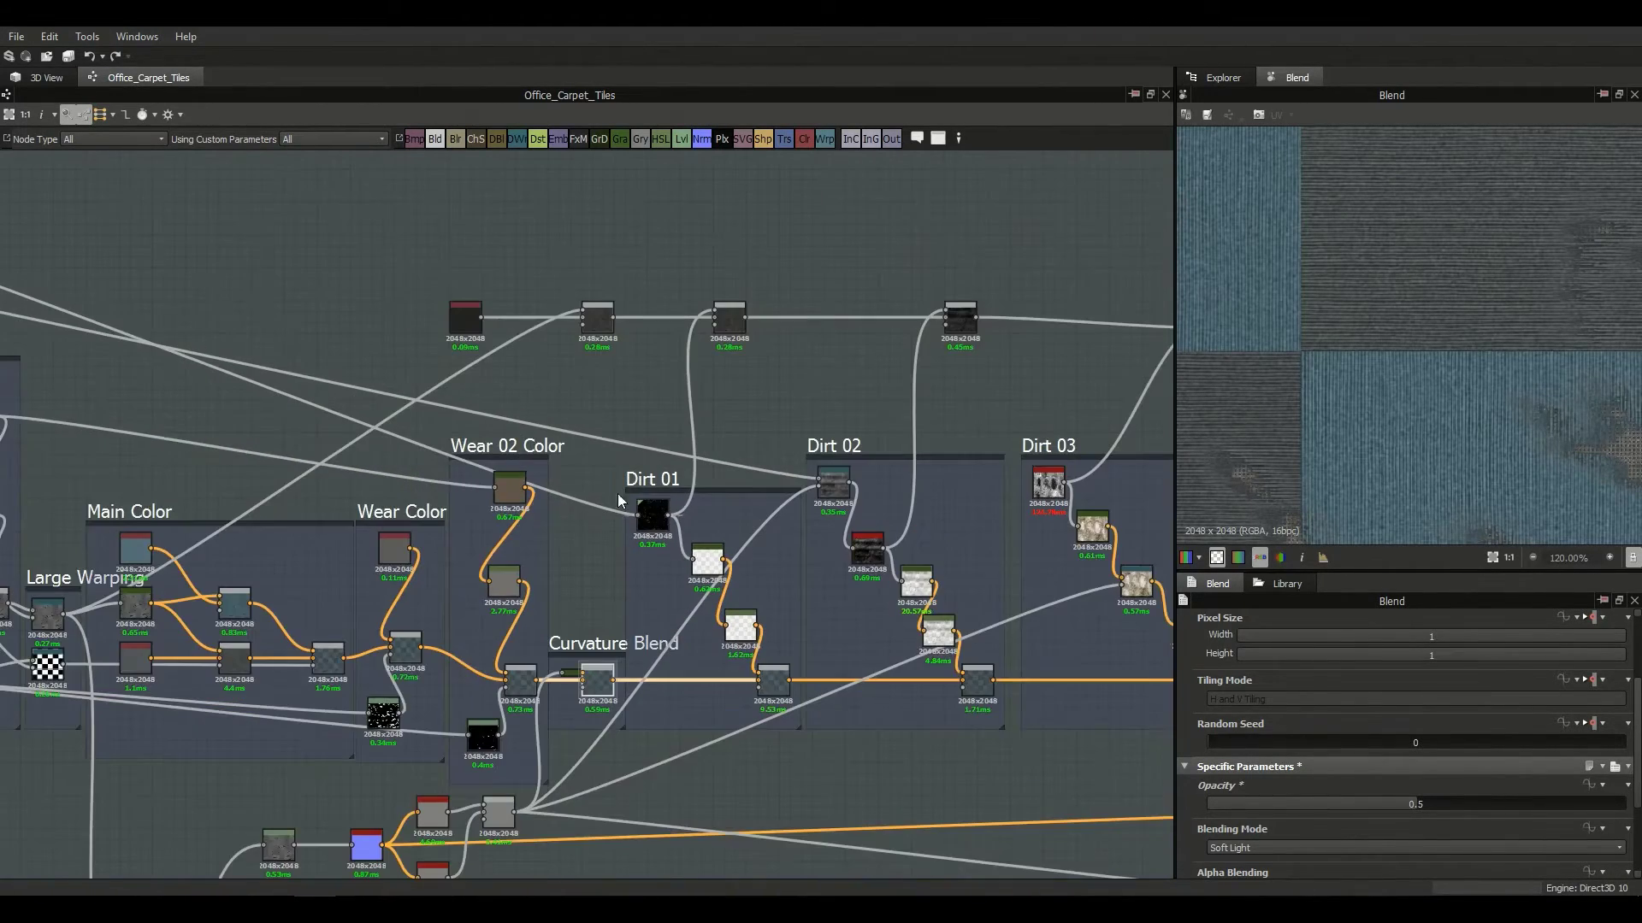
middle_drag(288, 360, 185, 360)
middle_drag(432, 407, 1059, 509)
middle_drag(495, 307, 264, 291)
middle_drag(781, 480, 480, 449)
scroll(730, 616, up, 2)
scroll(732, 615, up, 2)
scroll(952, 498, down, 5)
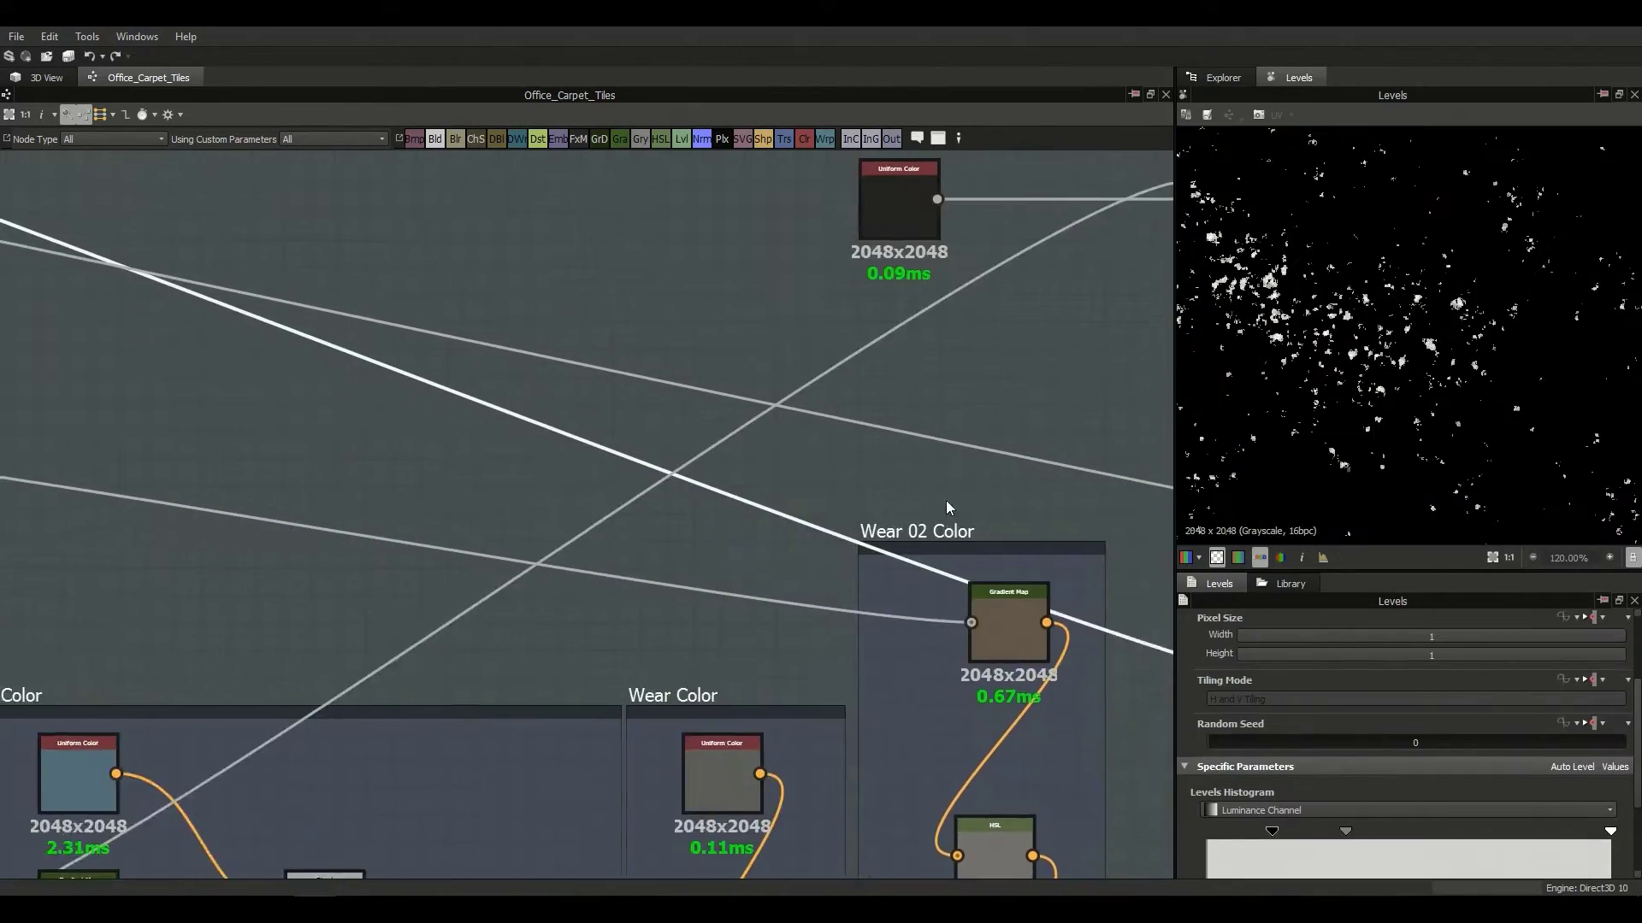
Step: Find the Dirt 2 noise node that feeds the Dirt 01 group and preview its full pattern
scroll(505, 435, up, 5)
click(504, 376)
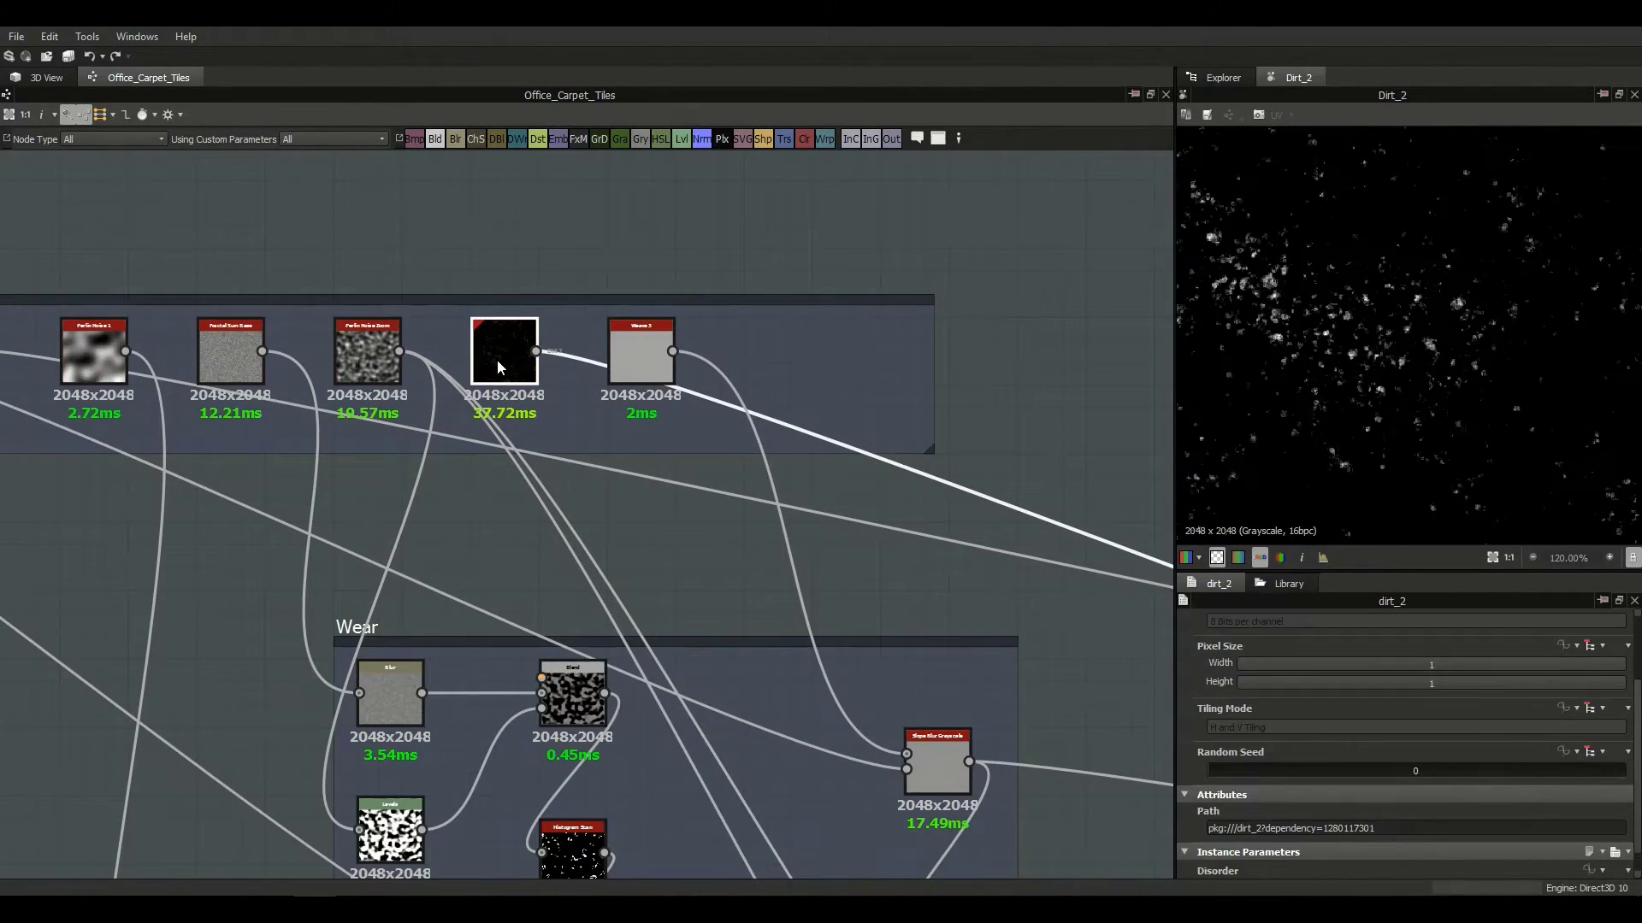
scroll(513, 376, up, 2)
scroll(402, 382, up, 2)
scroll(1428, 348, down, 10)
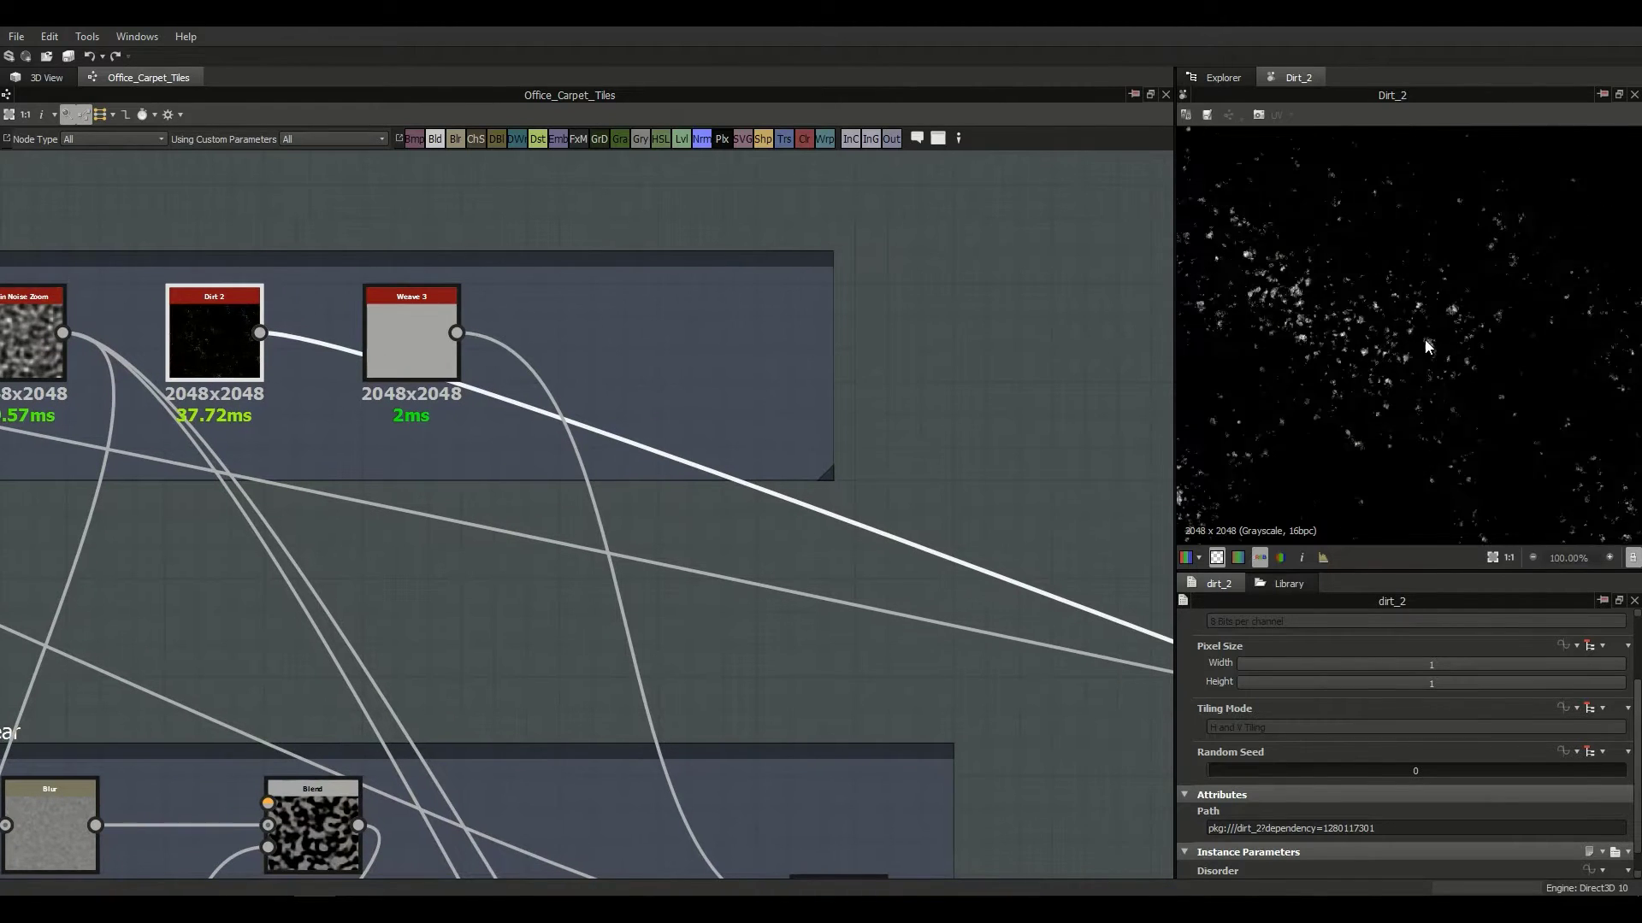
key(f)
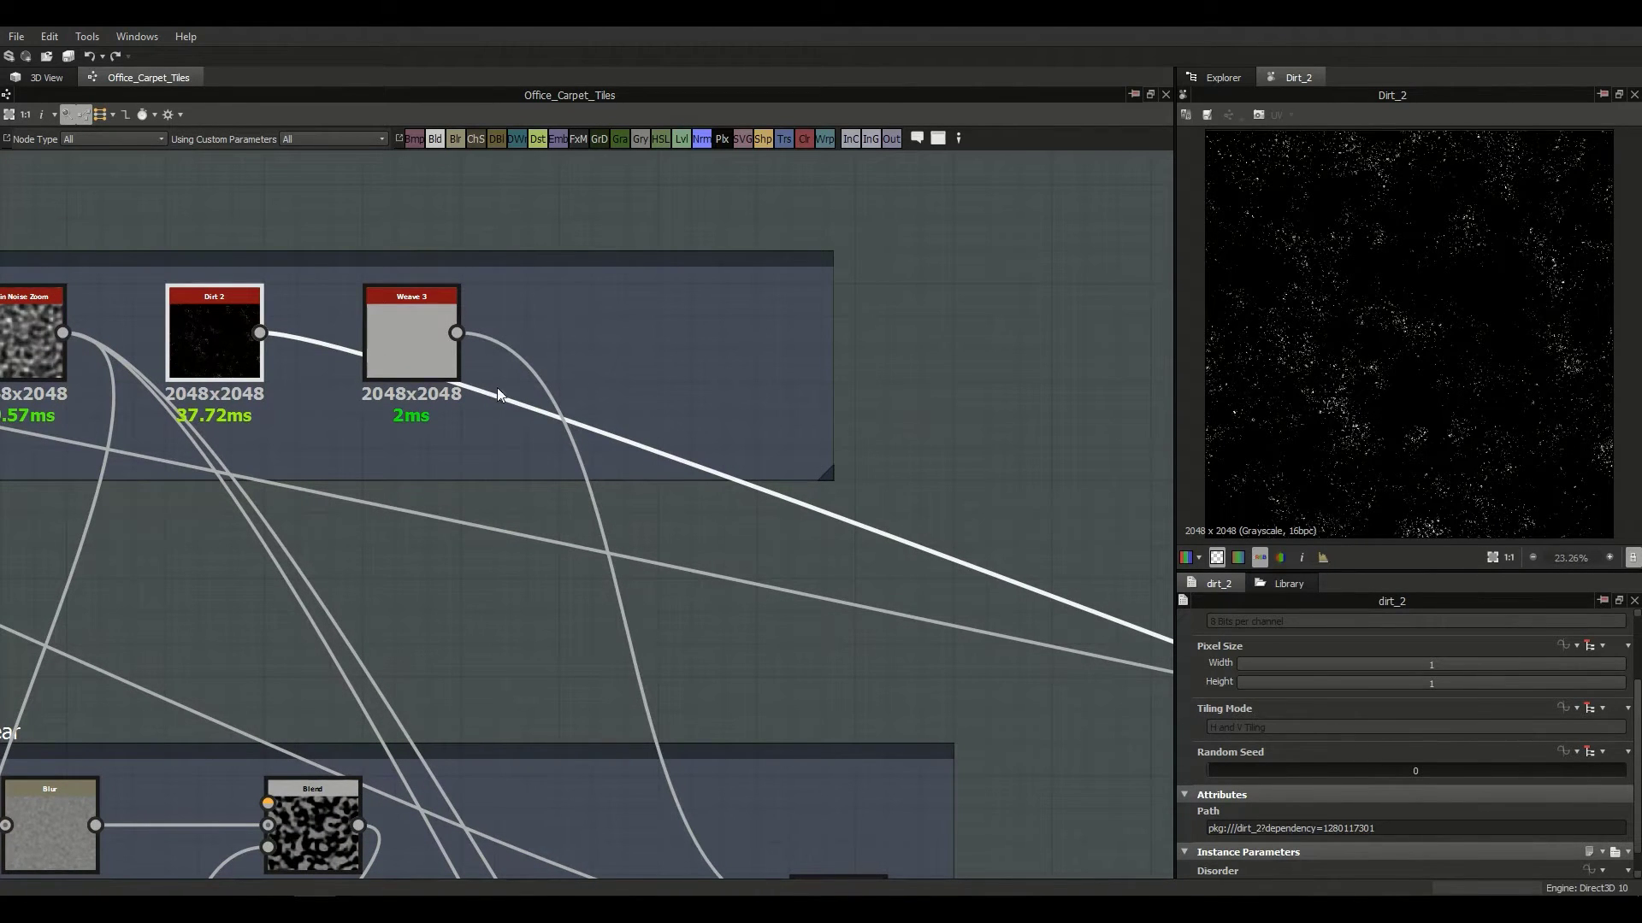
Step: Follow the Dirt 2 output back to the Dirt 01 group and preview the Levels node there
scroll(590, 377, down, 3)
scroll(590, 378, down, 1)
middle_drag(832, 403, 472, 343)
scroll(857, 414, up, 1)
middle_drag(1146, 821, 800, 708)
double_click(866, 626)
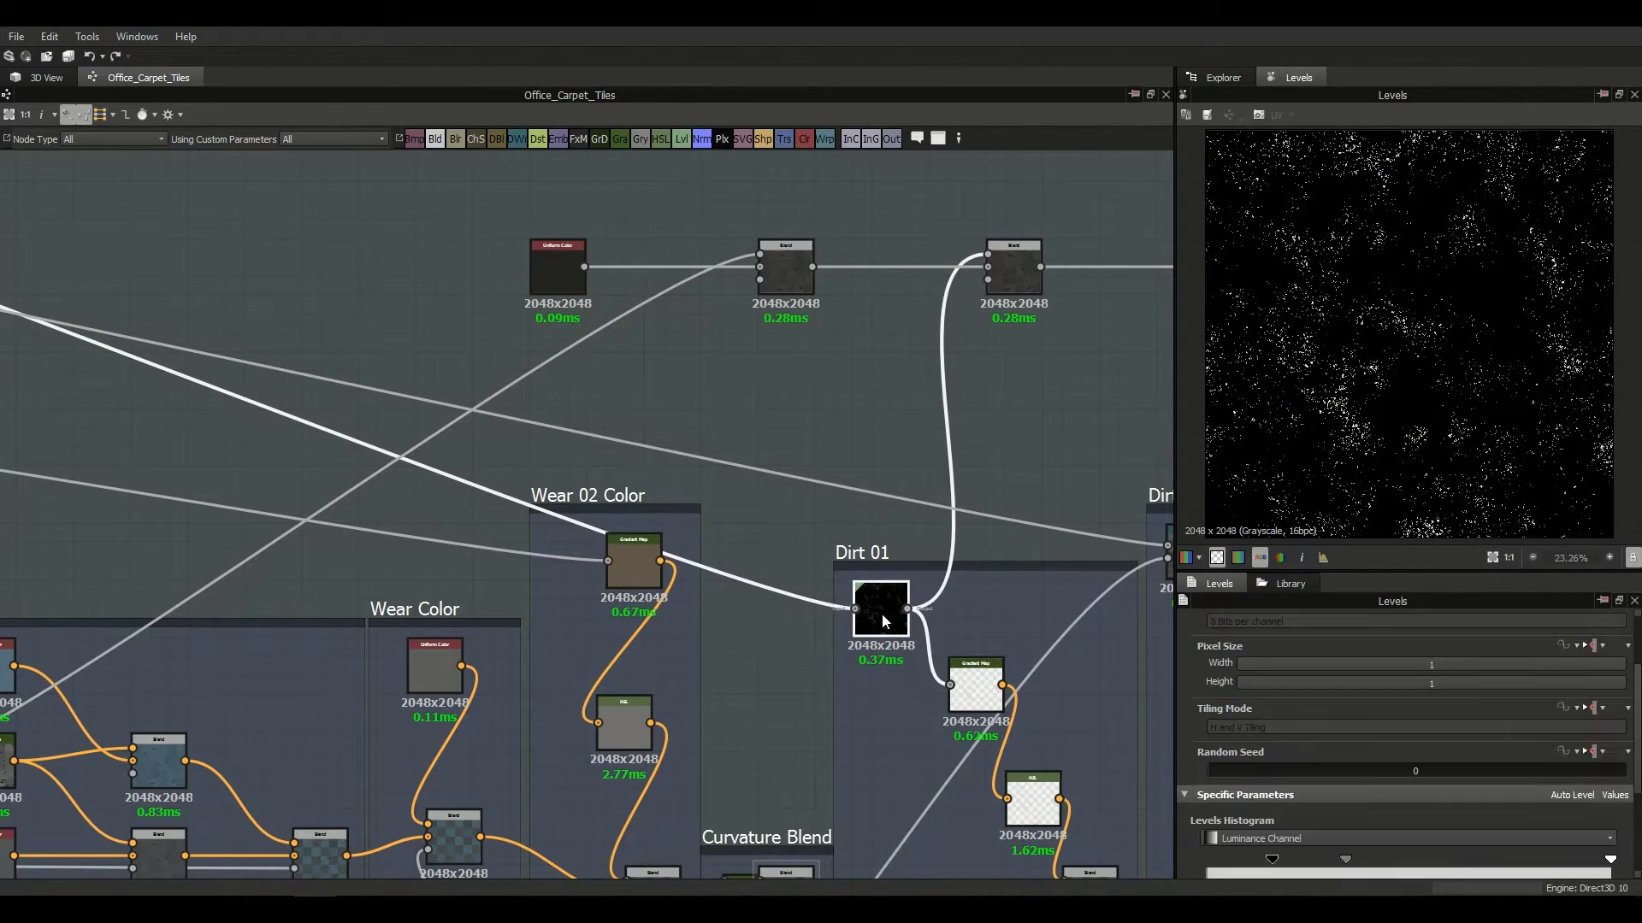
Step: Preview the Gradient Map node of the Dirt 01 group and examine its gradient parameters
scroll(1459, 432, up, 6)
middle_drag(1030, 524, 842, 415)
scroll(1158, 632, up, 1)
double_click(656, 543)
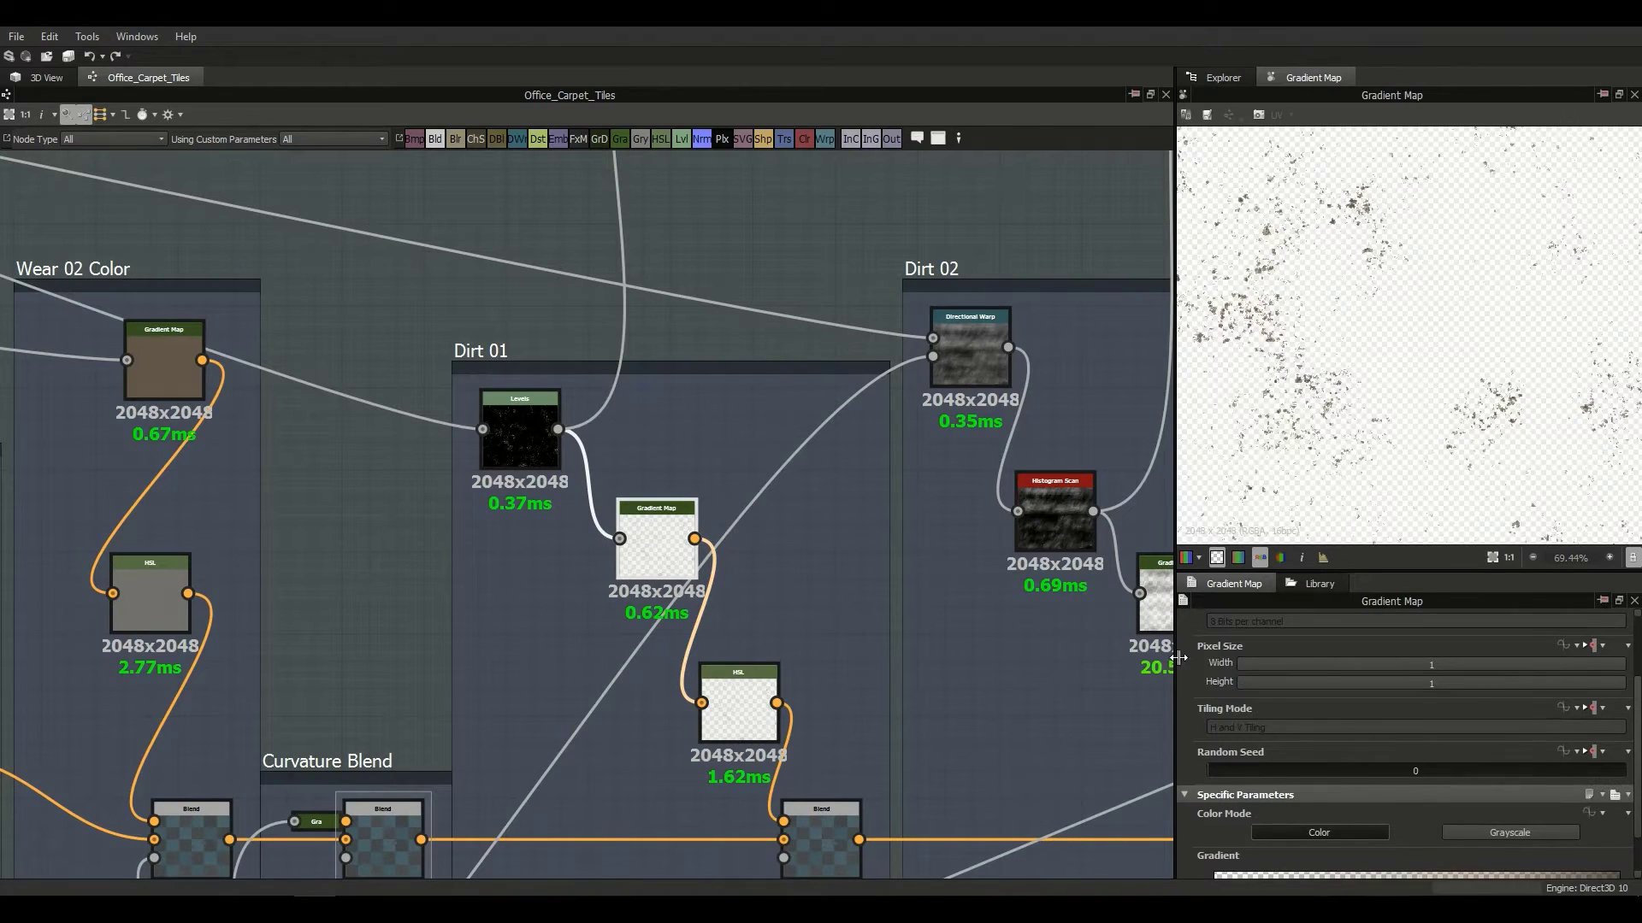
scroll(1321, 509, down, 1)
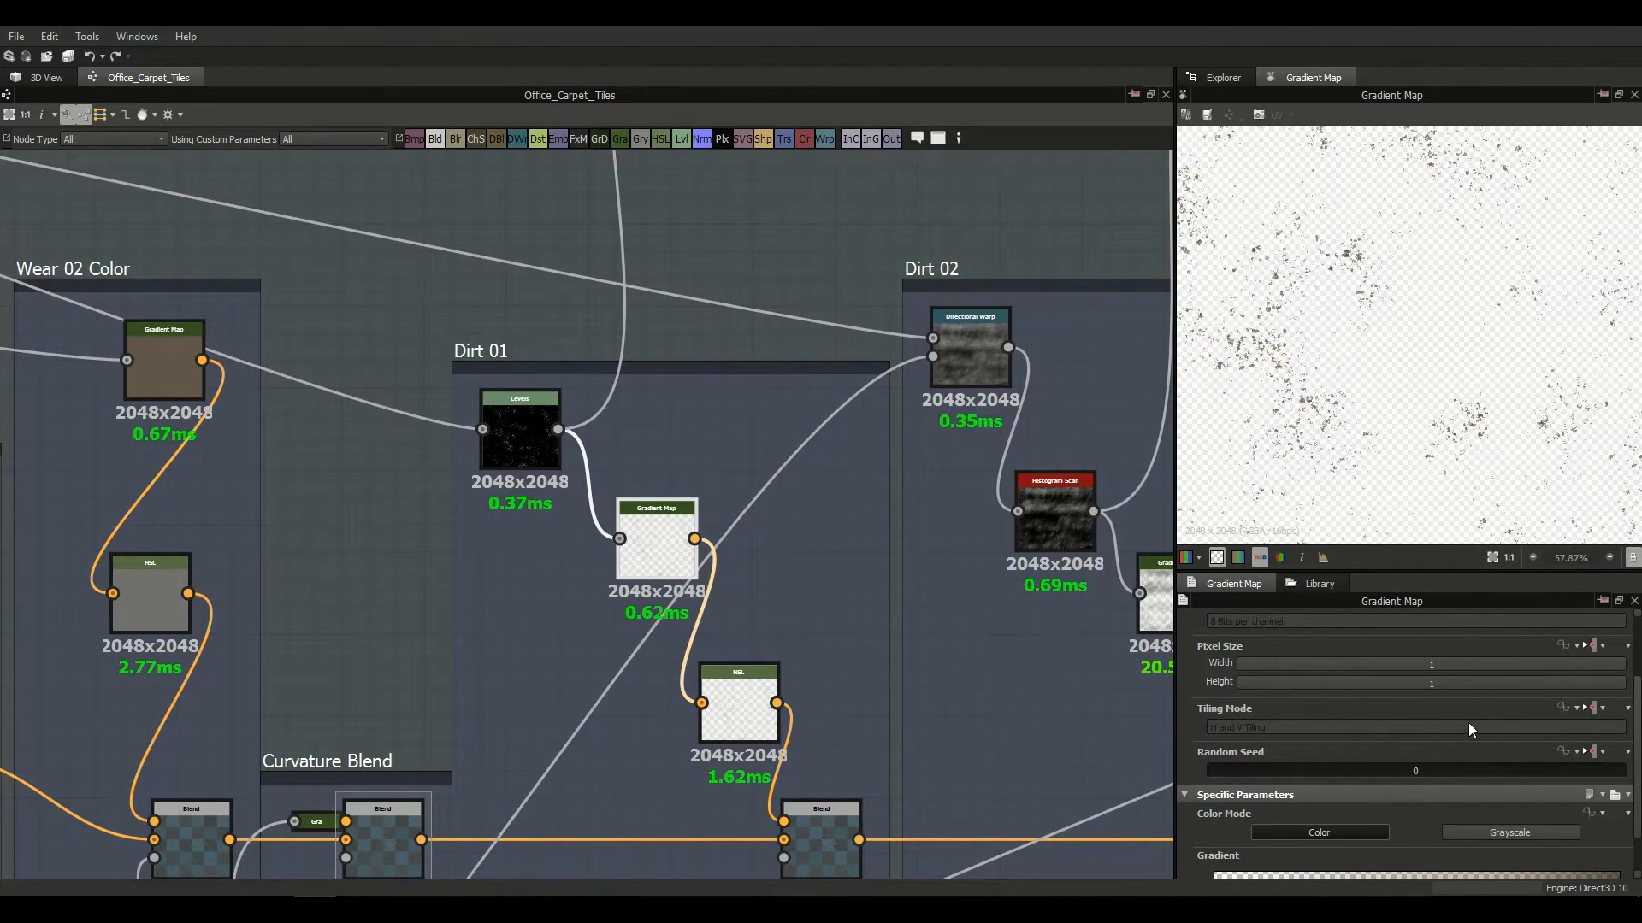
scroll(1465, 715, down, 1)
Step: Open the Gradient Editor for the Dirt 01 Gradient Map and move the first gradient key to position 0
click(1588, 862)
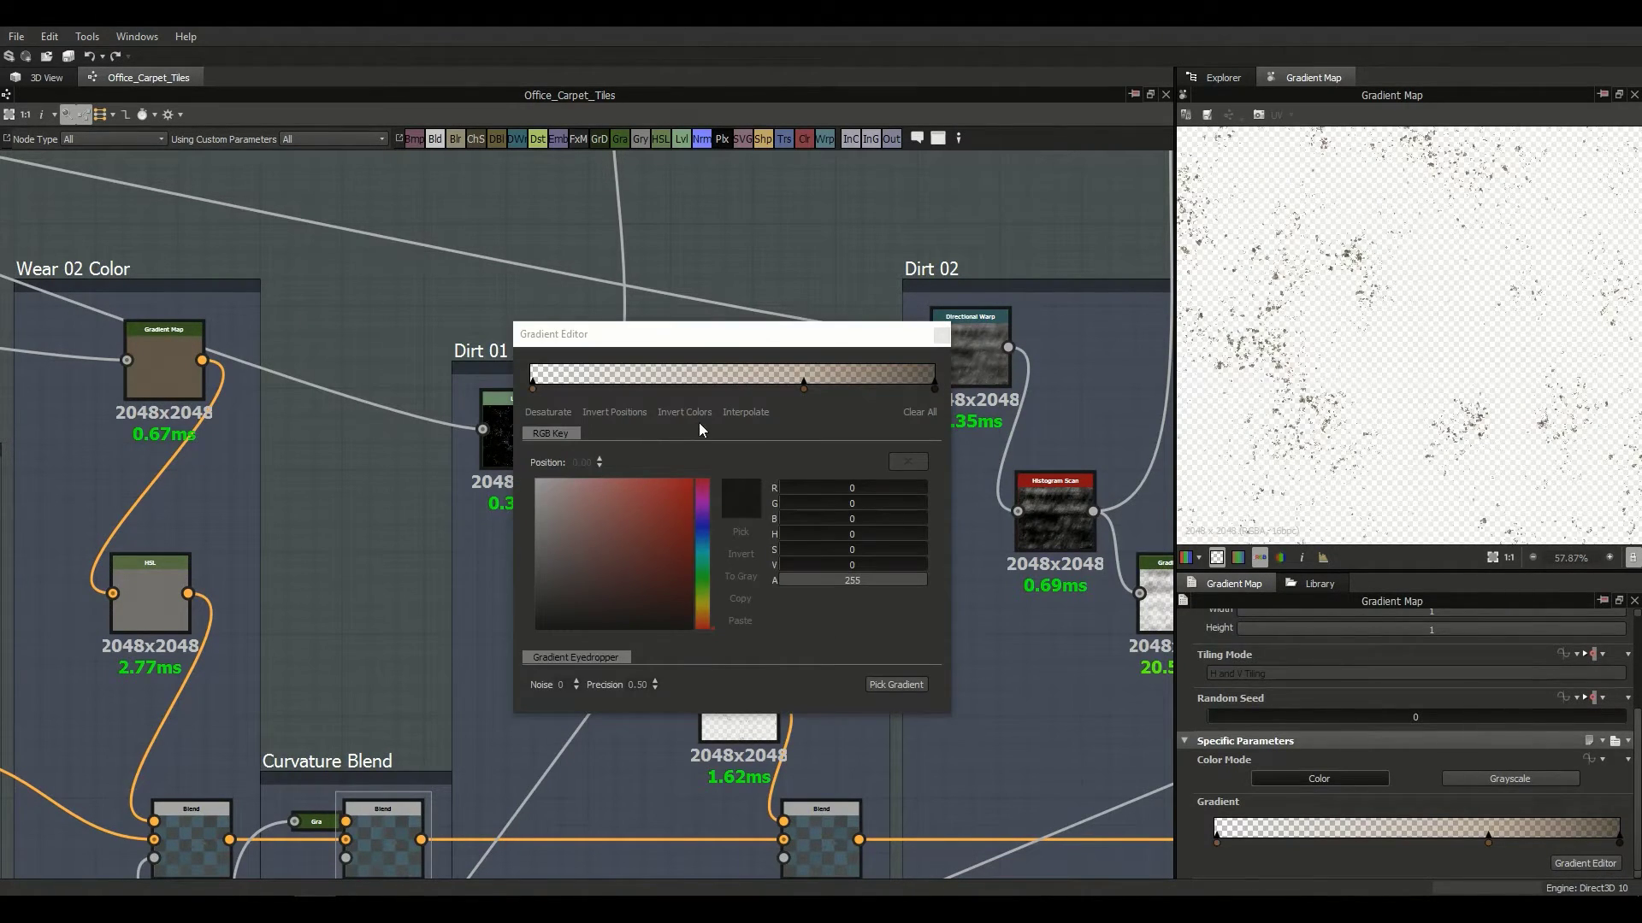
click(533, 387)
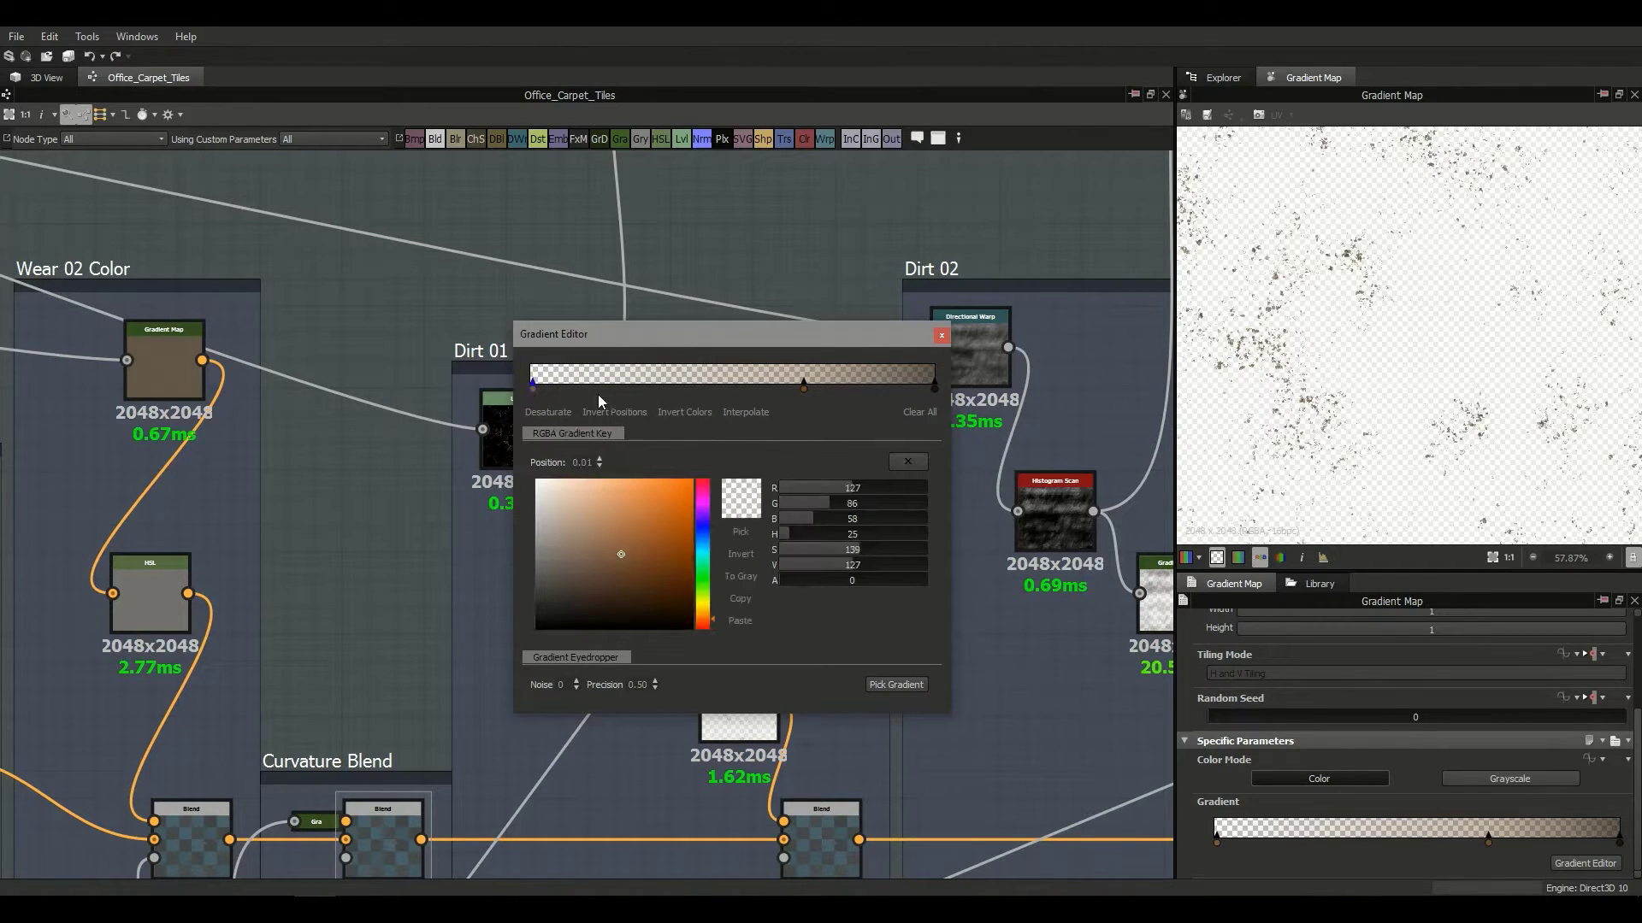
drag(531, 395, 526, 396)
Step: Examine the color and alpha of each gradient key and compare them with the dirt spots in the preview
click(802, 390)
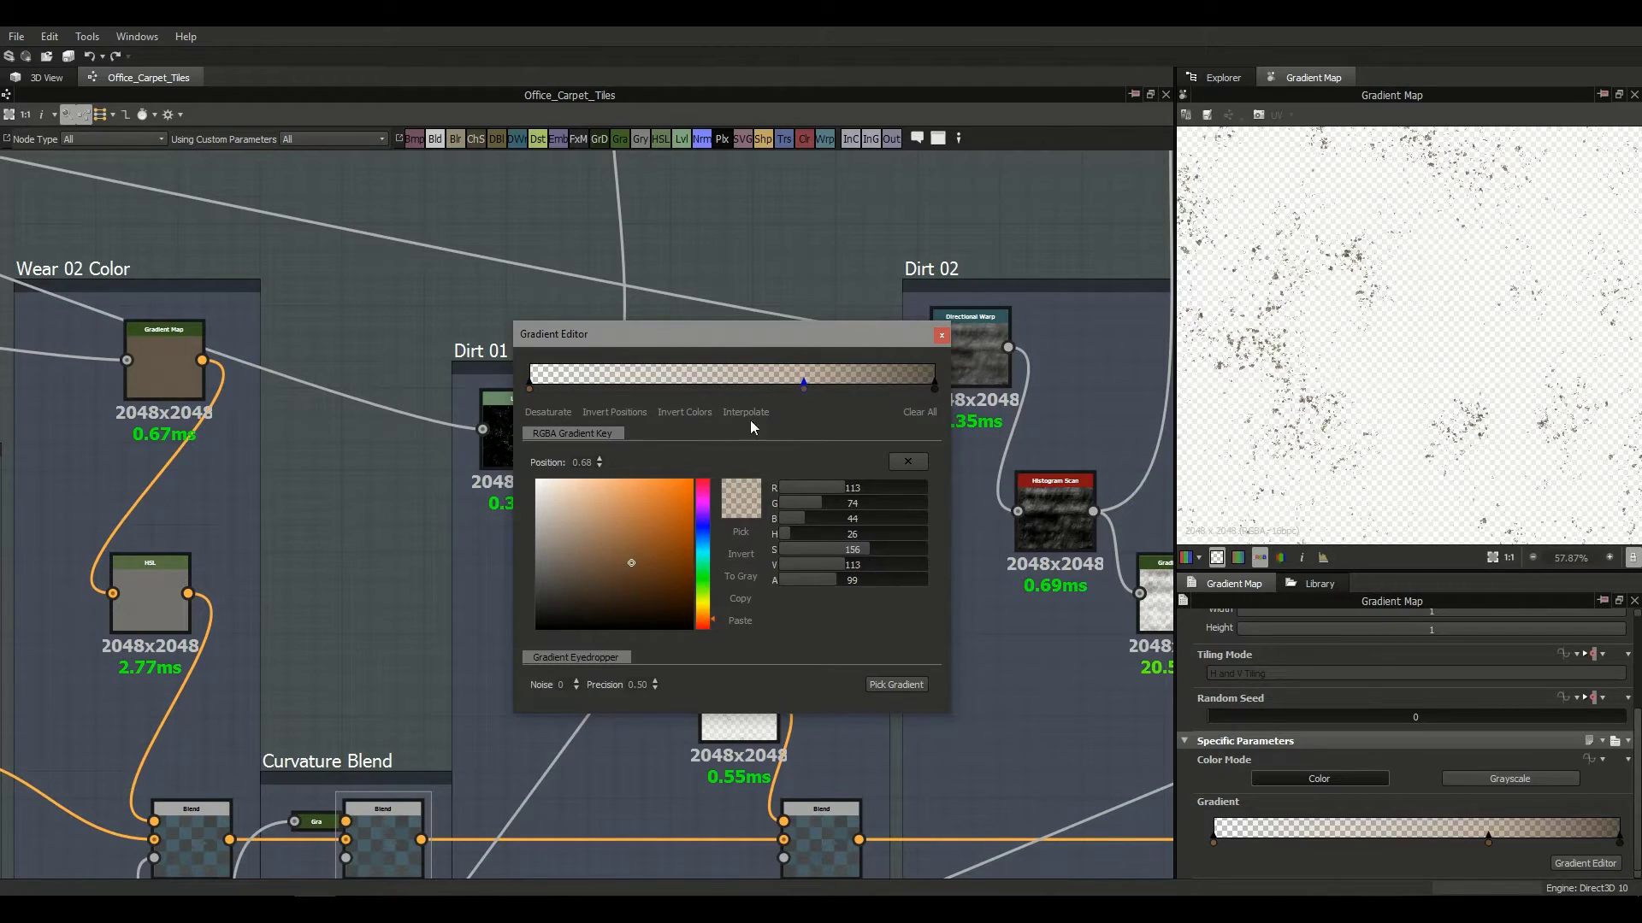
click(531, 389)
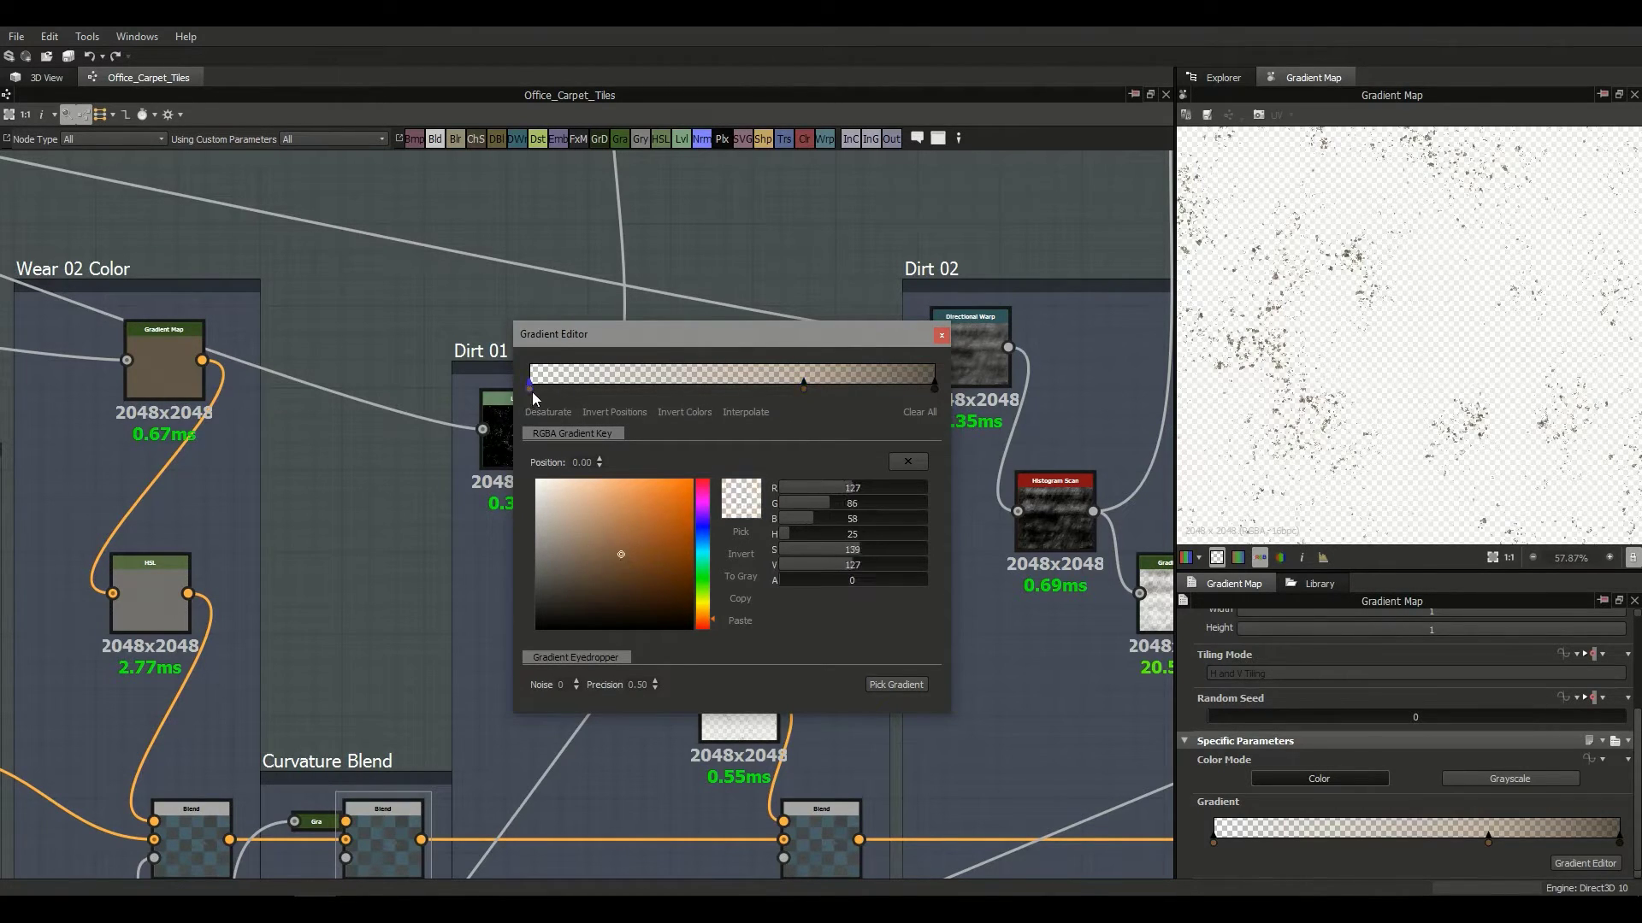
click(803, 387)
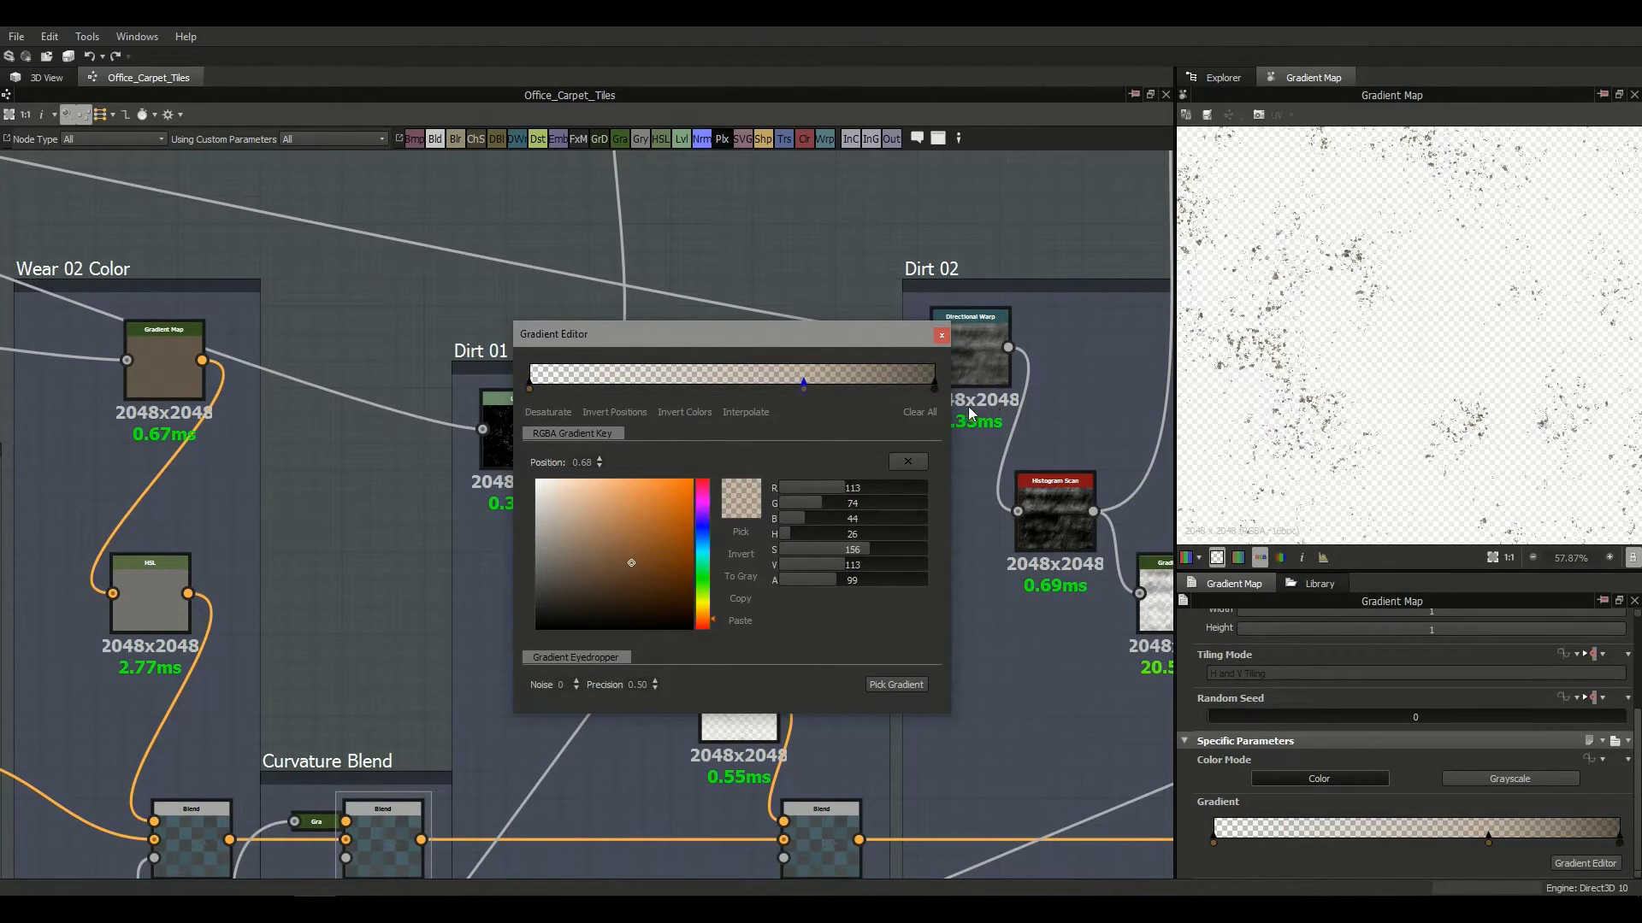
click(934, 389)
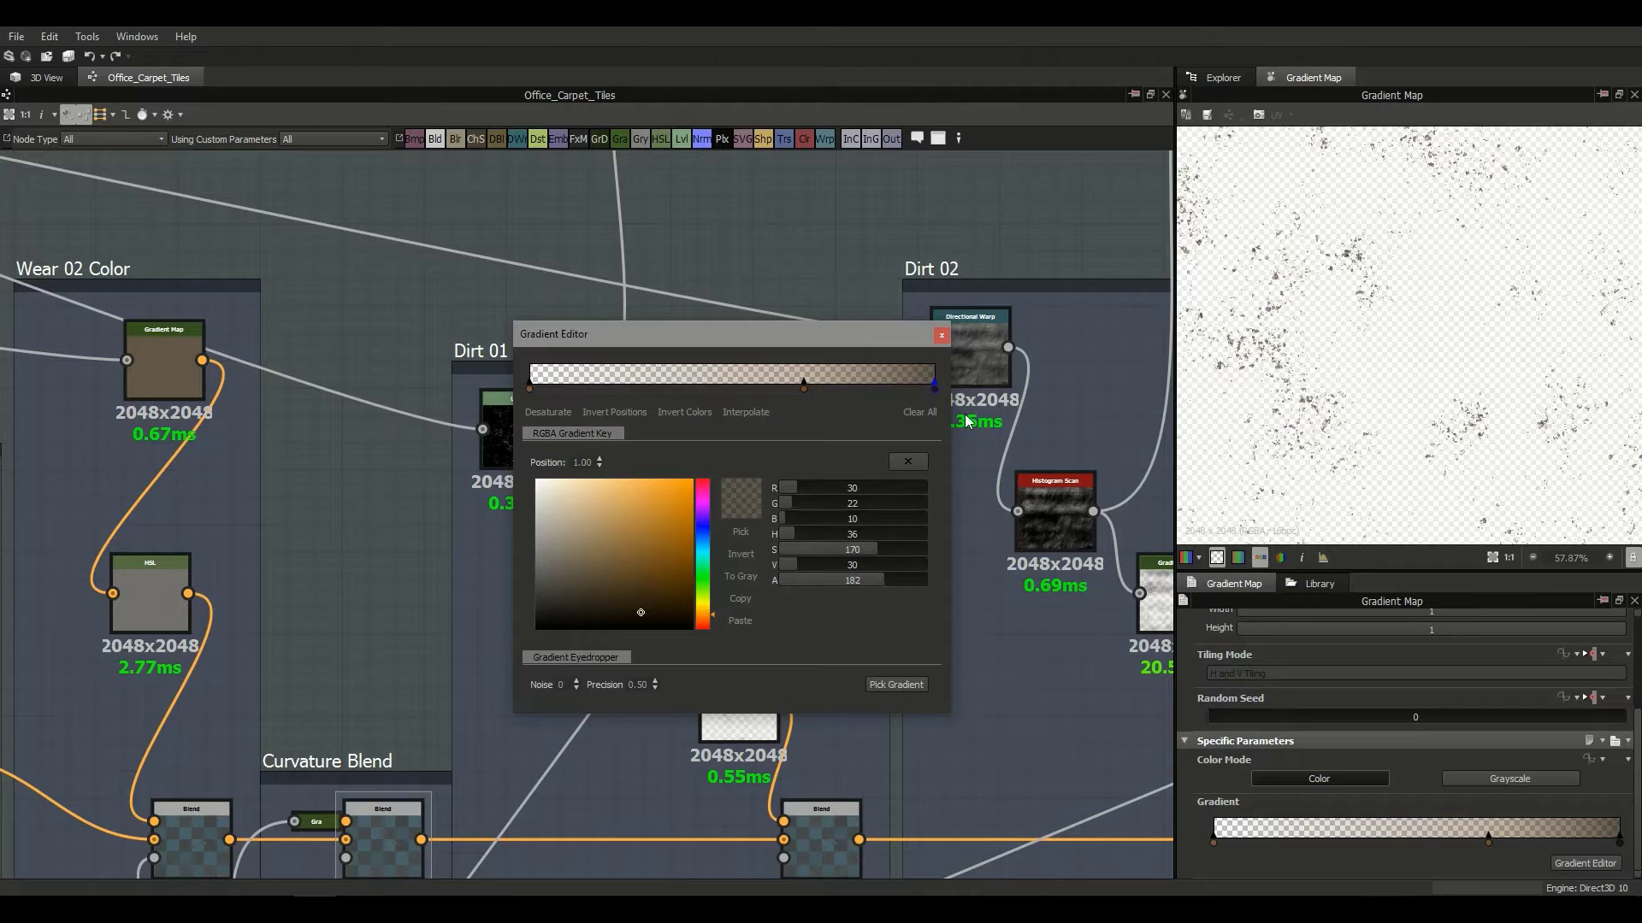
scroll(1273, 333, up, 5)
middle_drag(1270, 327, 1400, 313)
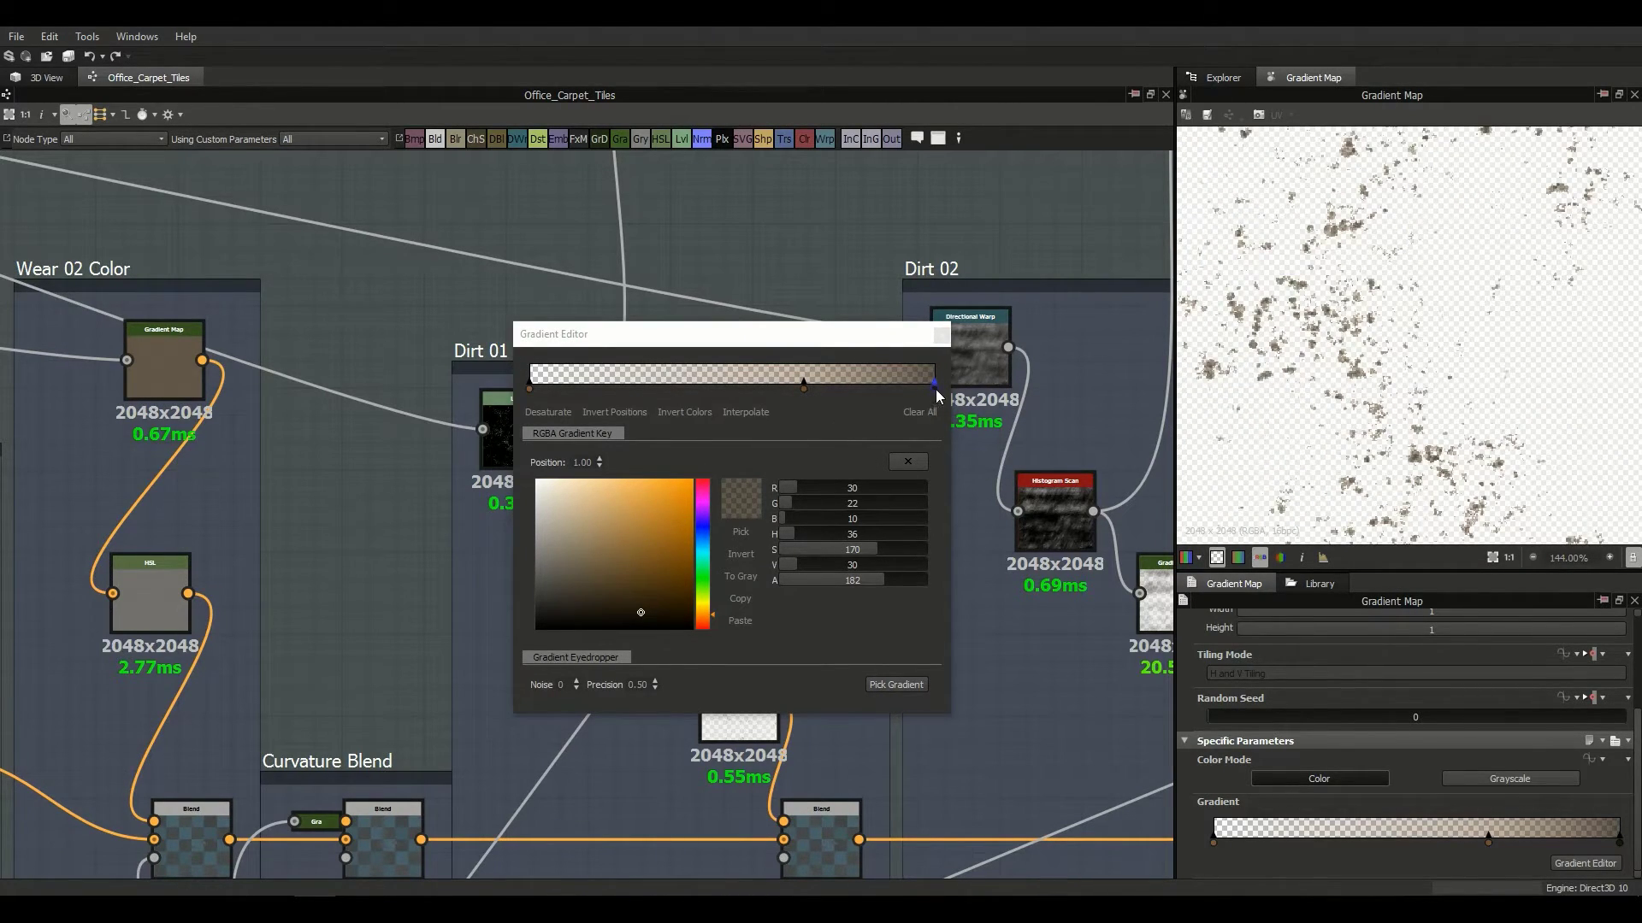
drag(883, 334, 844, 363)
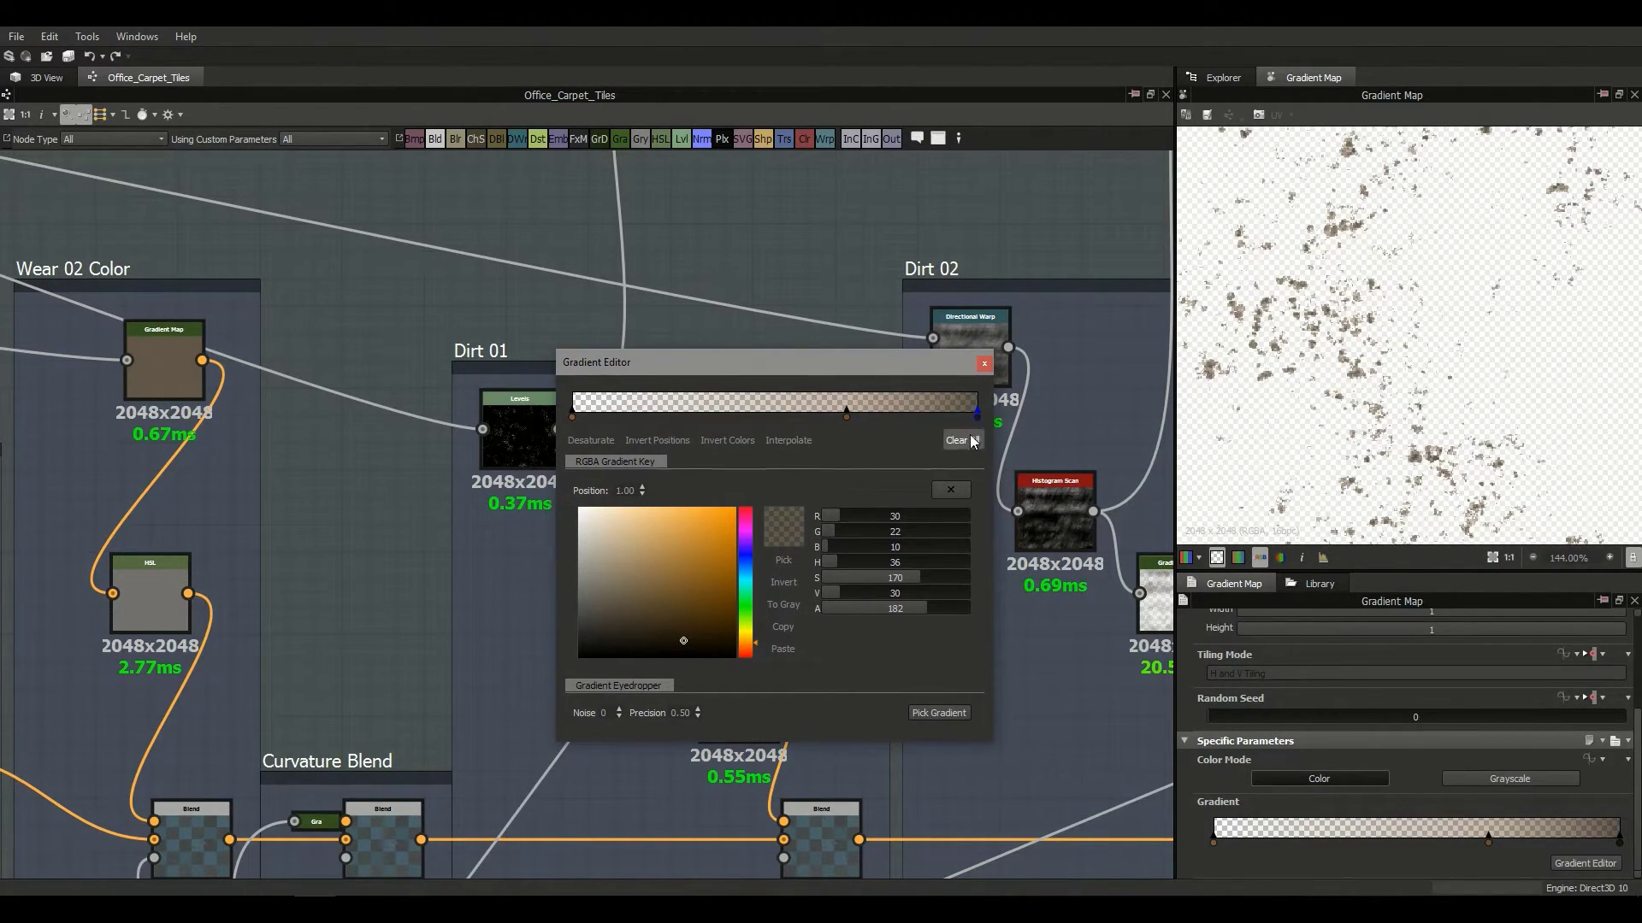
click(573, 418)
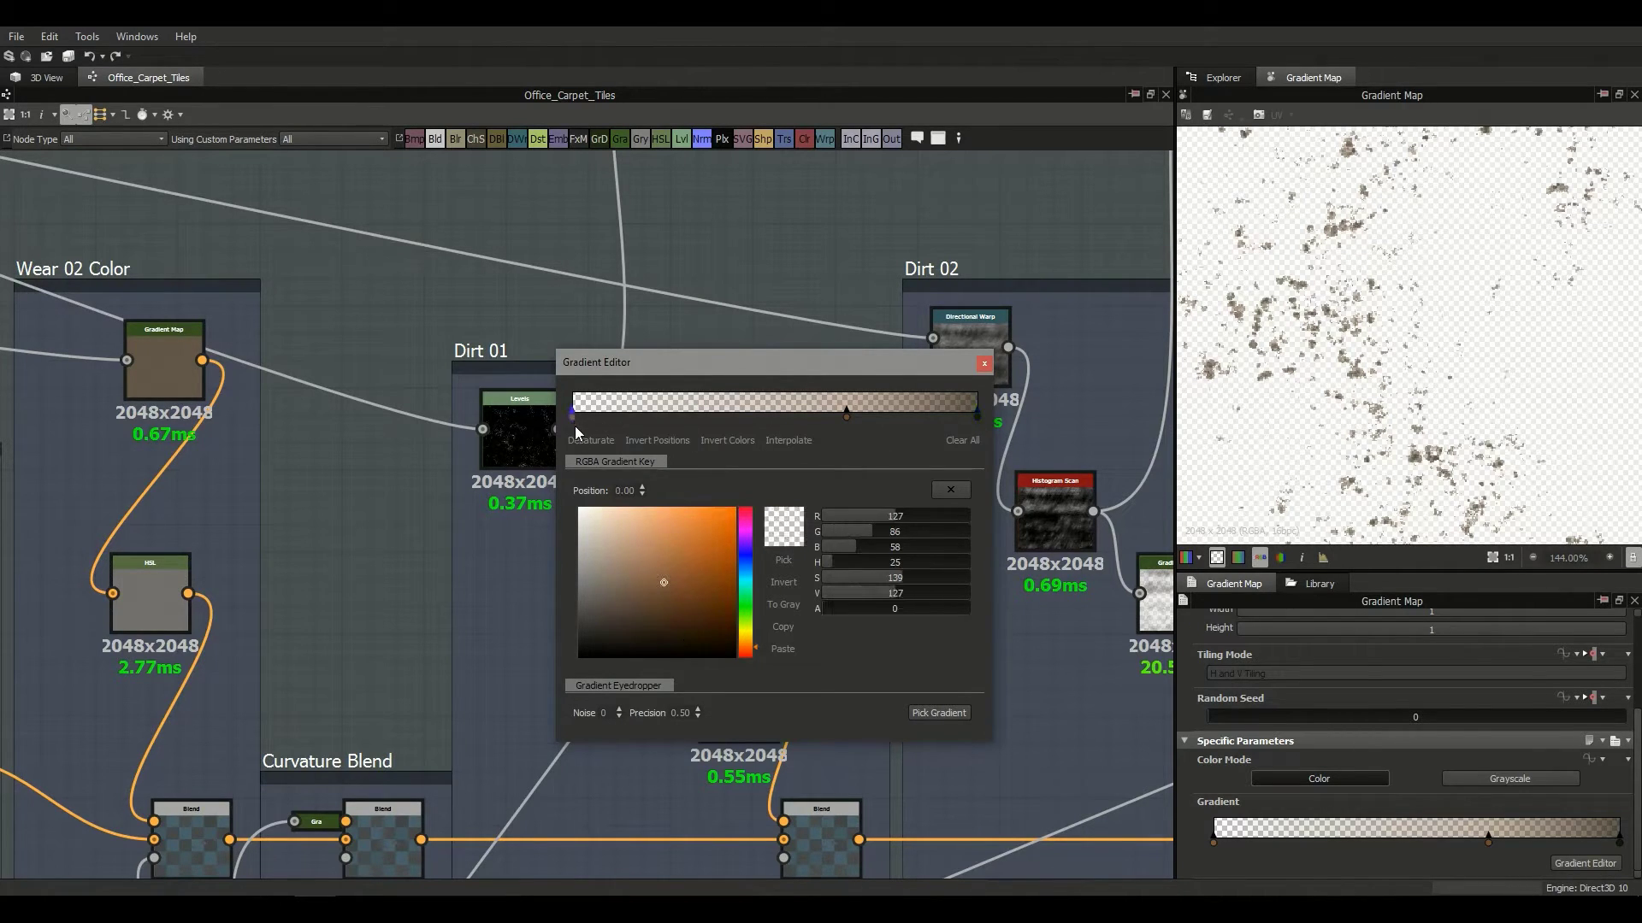
click(977, 417)
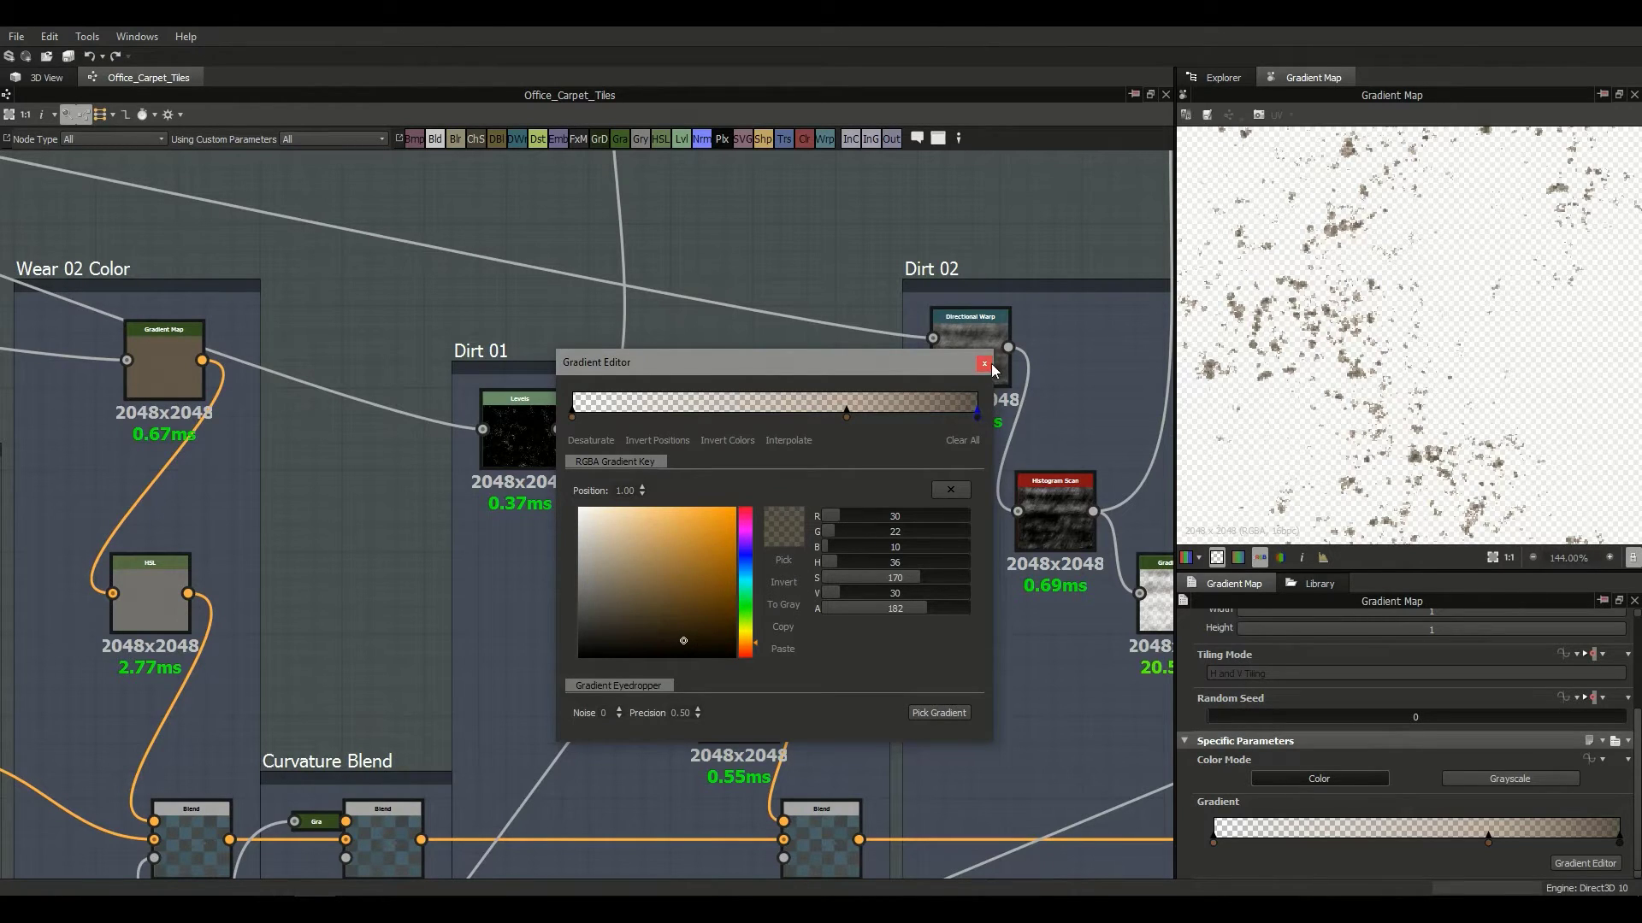
scroll(1351, 360, up, 5)
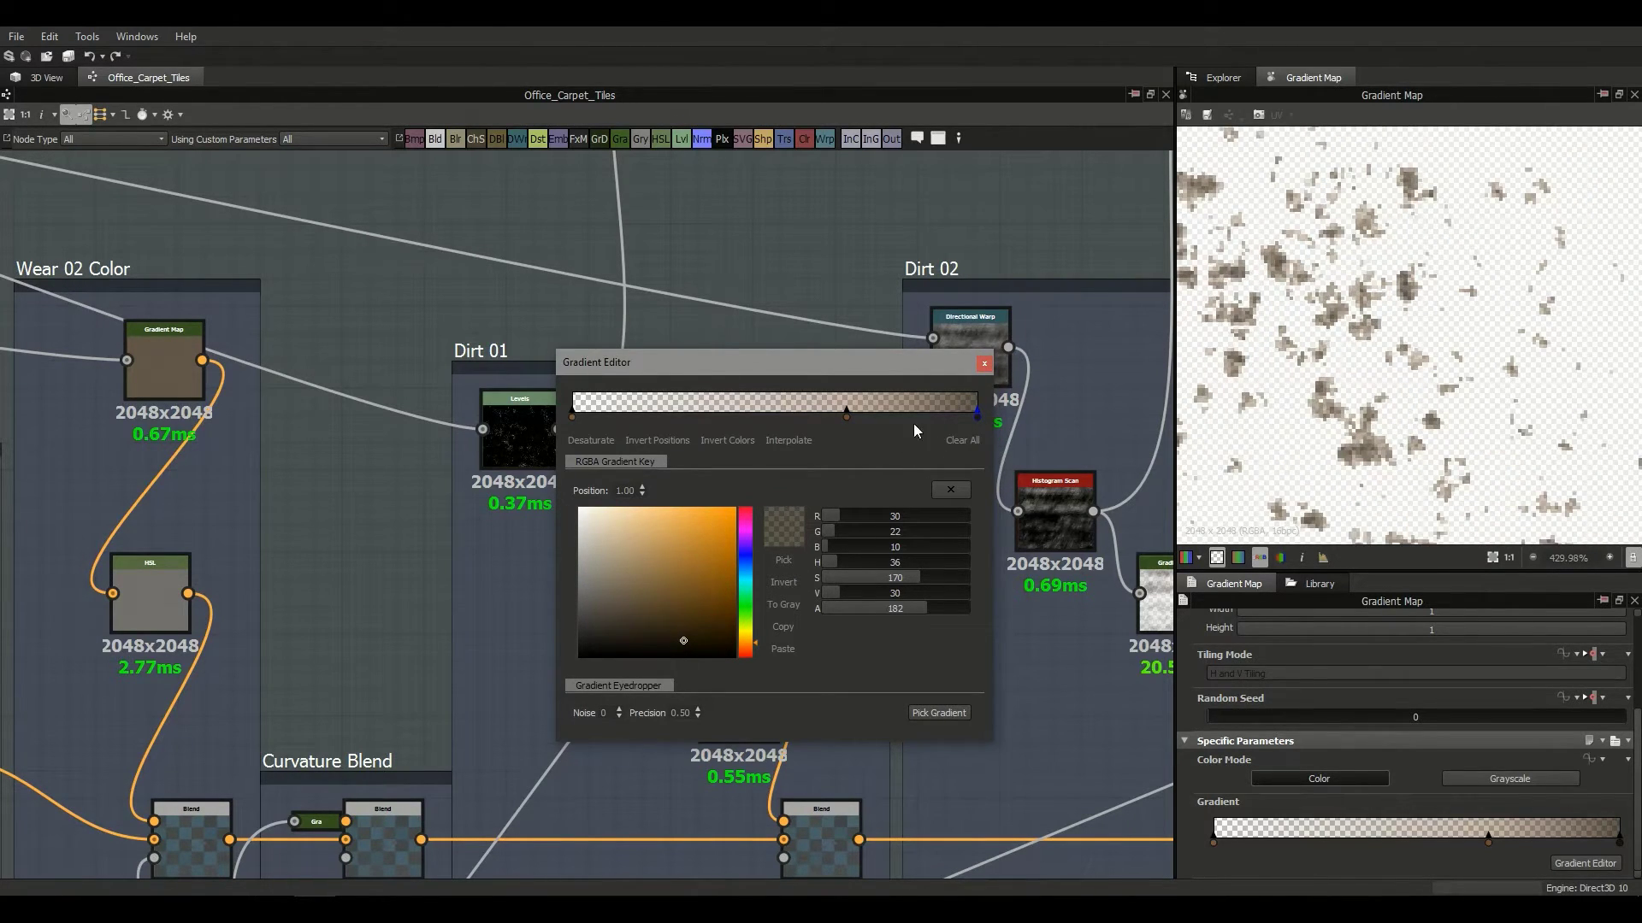
Step: Test inverting the gradient's colors and its key positions, reverting each change, and close the Gradient Editor
click(714, 446)
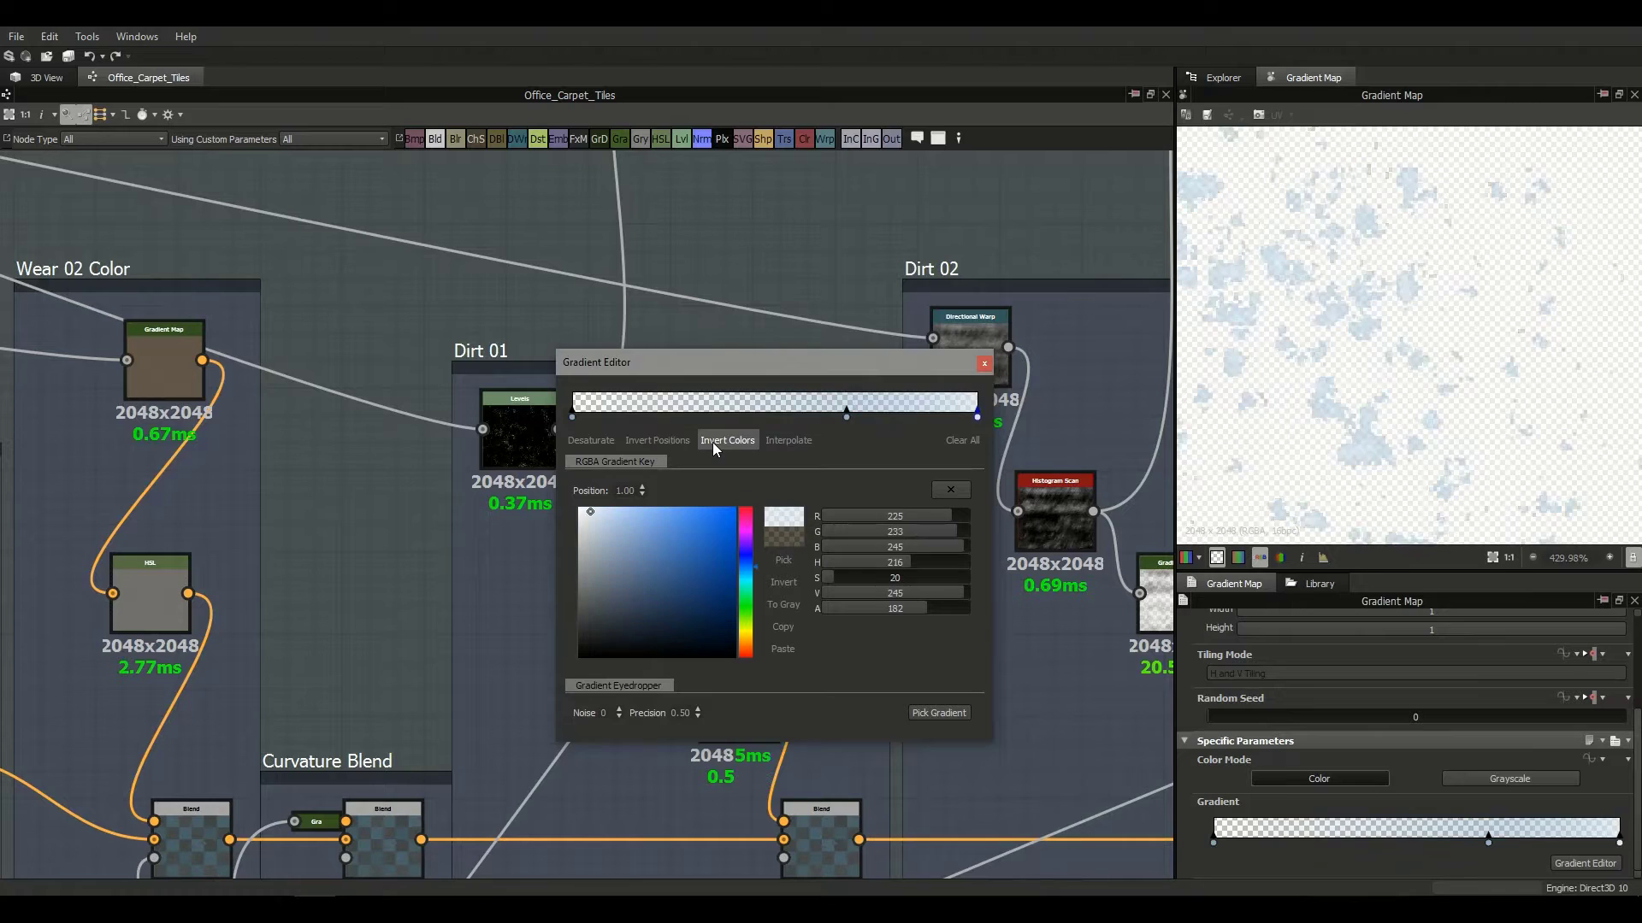
click(713, 445)
click(665, 443)
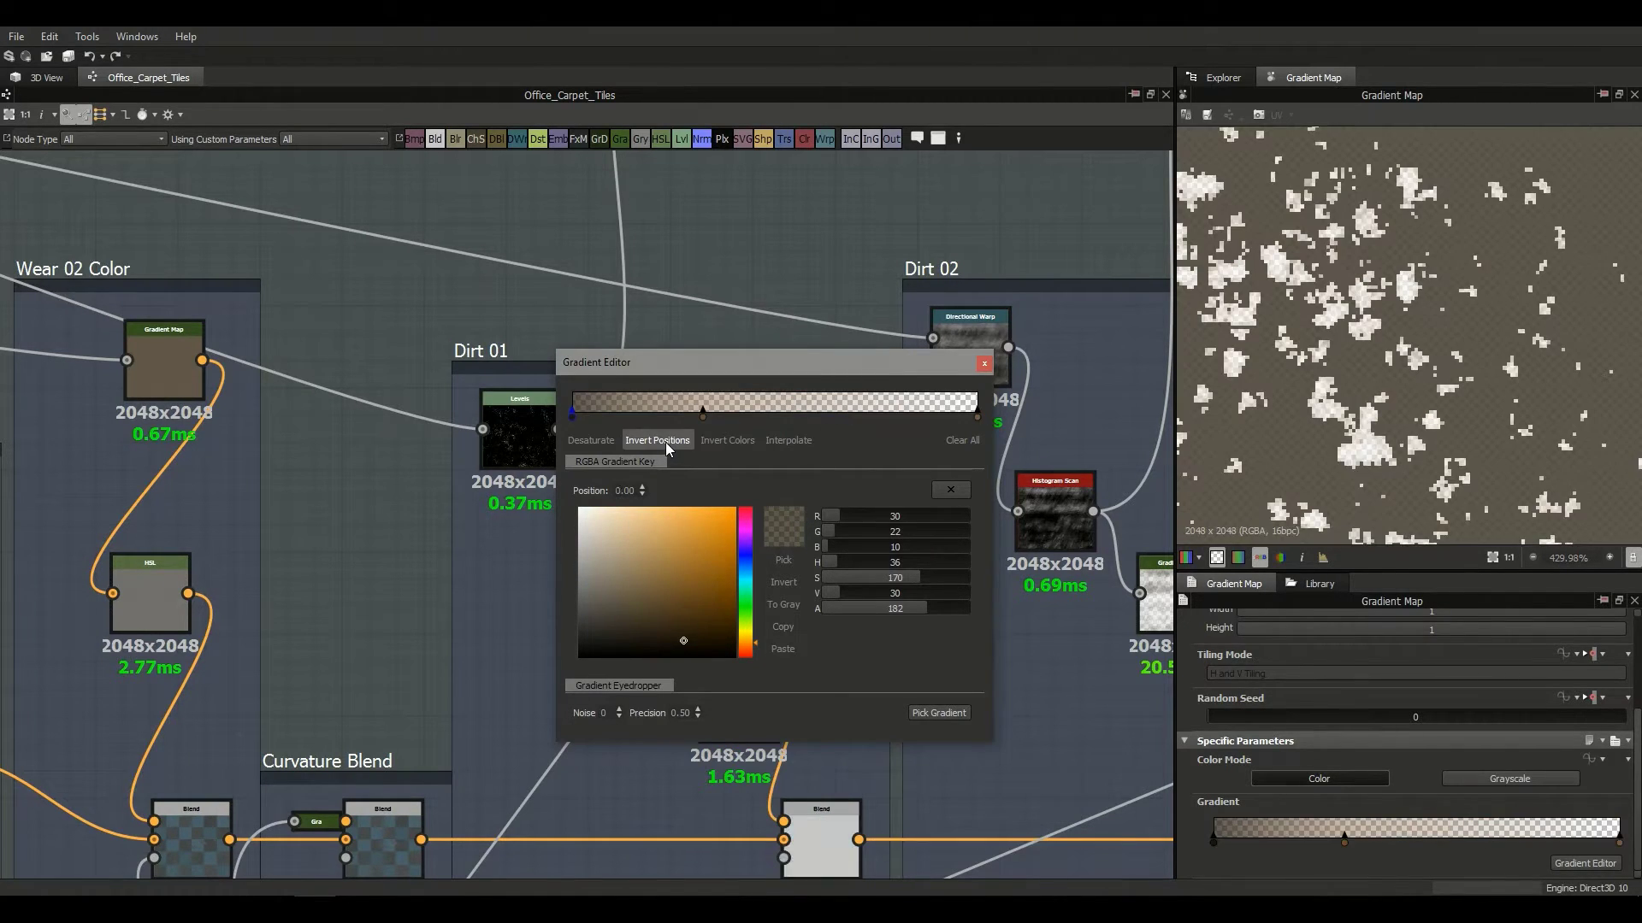
click(666, 443)
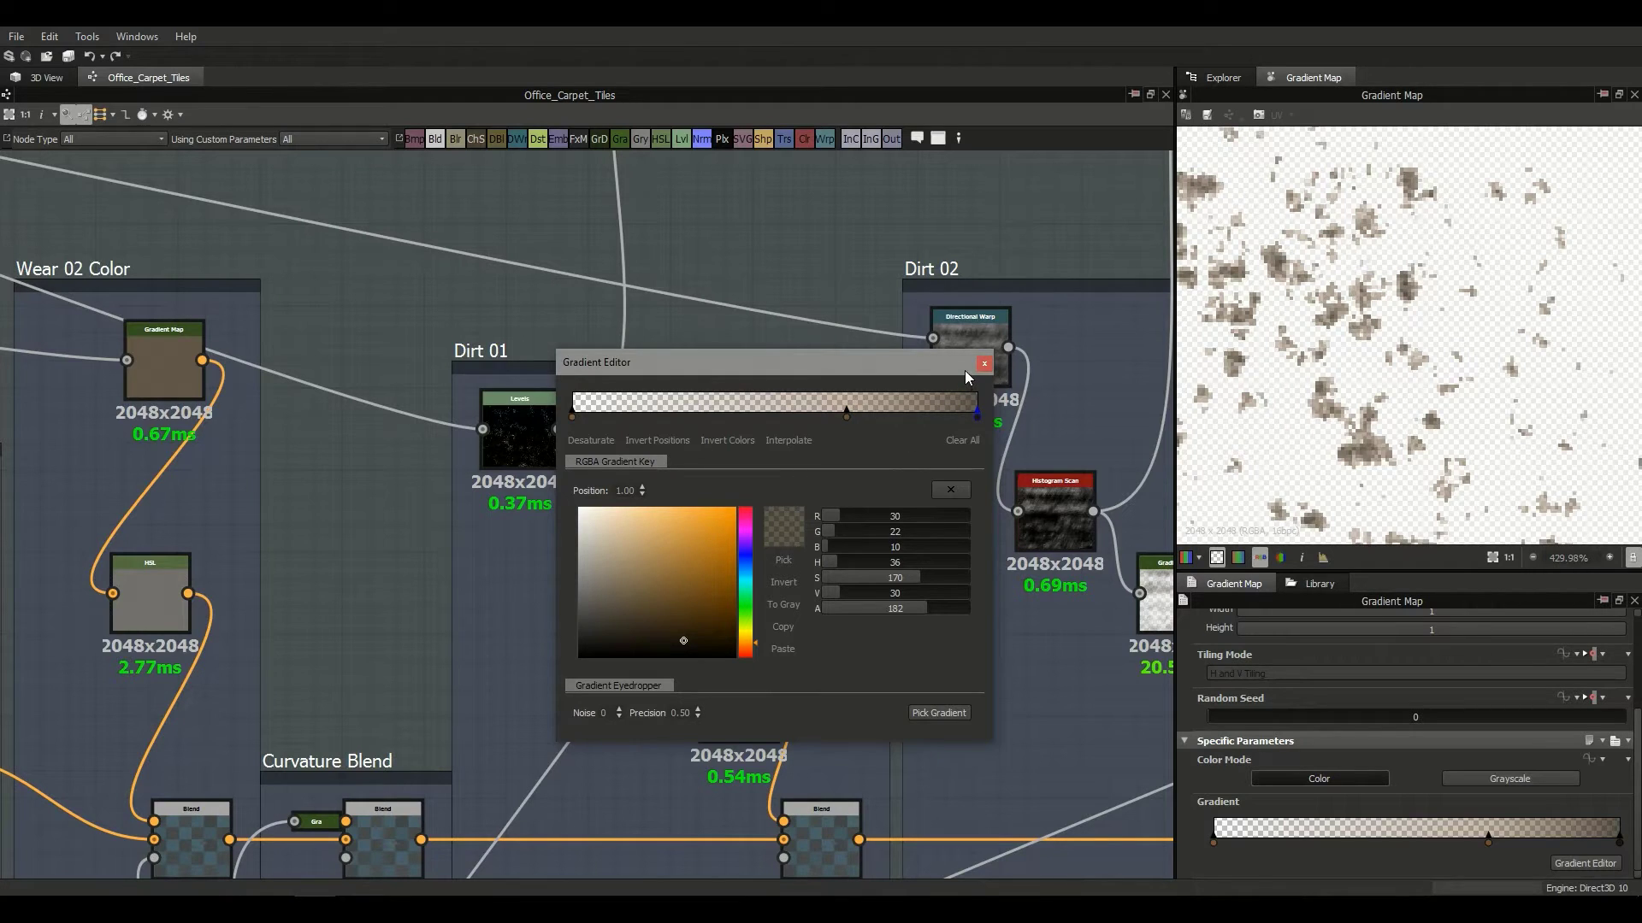
scroll(1487, 381, down, 3)
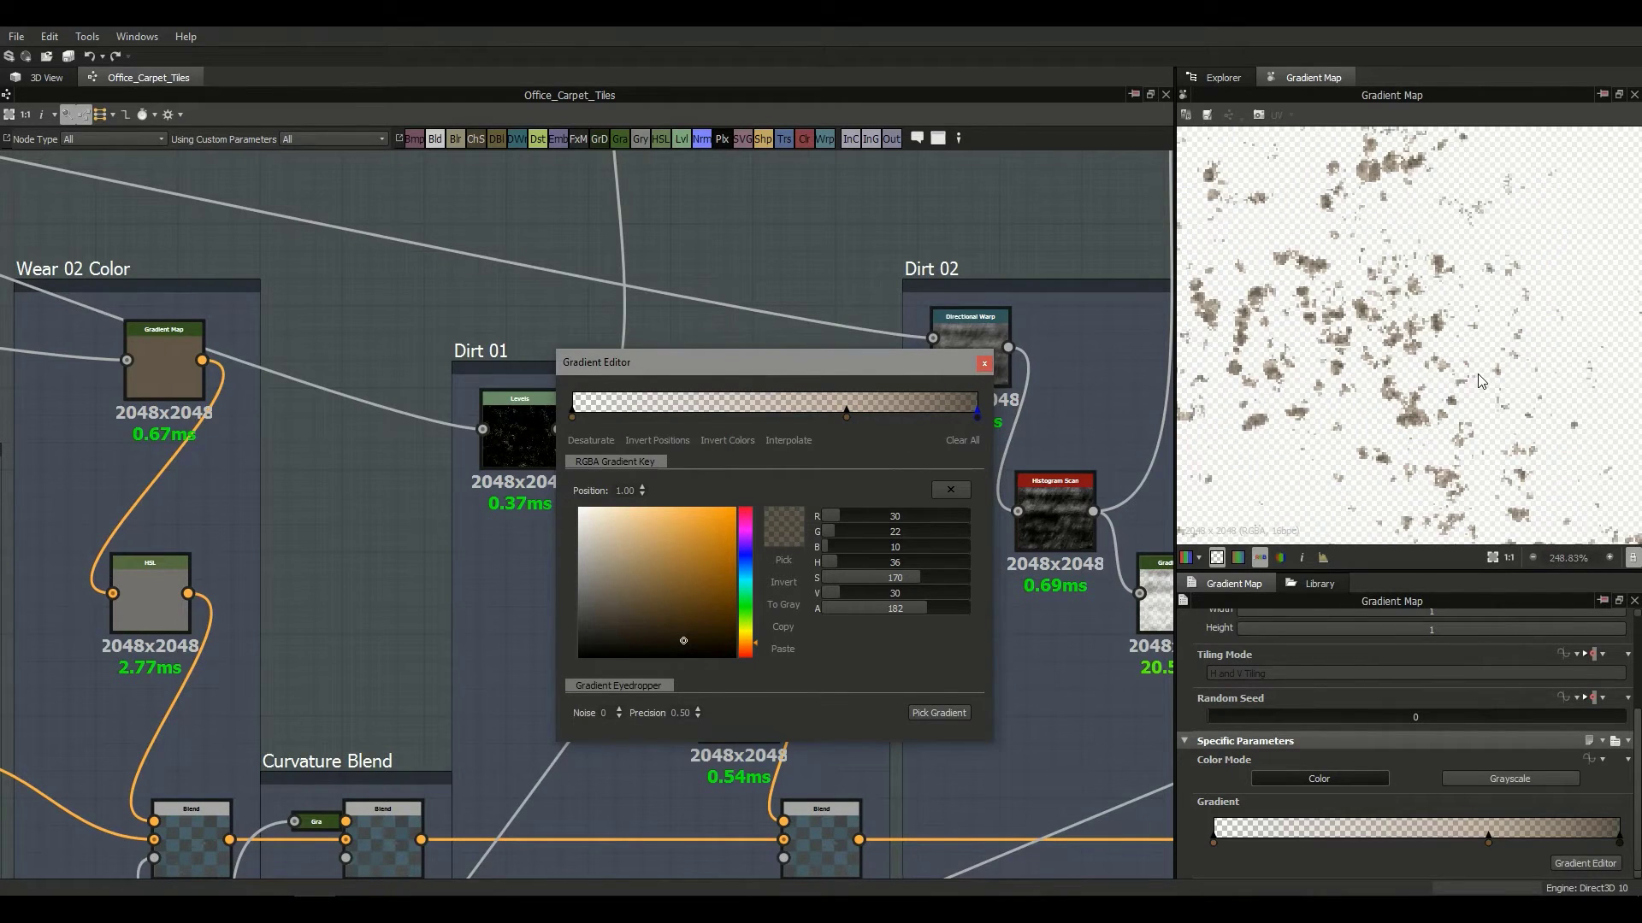
click(984, 364)
Step: Preview the HSL node of the Dirt 01 group and the Blend node that puts the dirt over the carpet
middle_drag(511, 444, 556, 321)
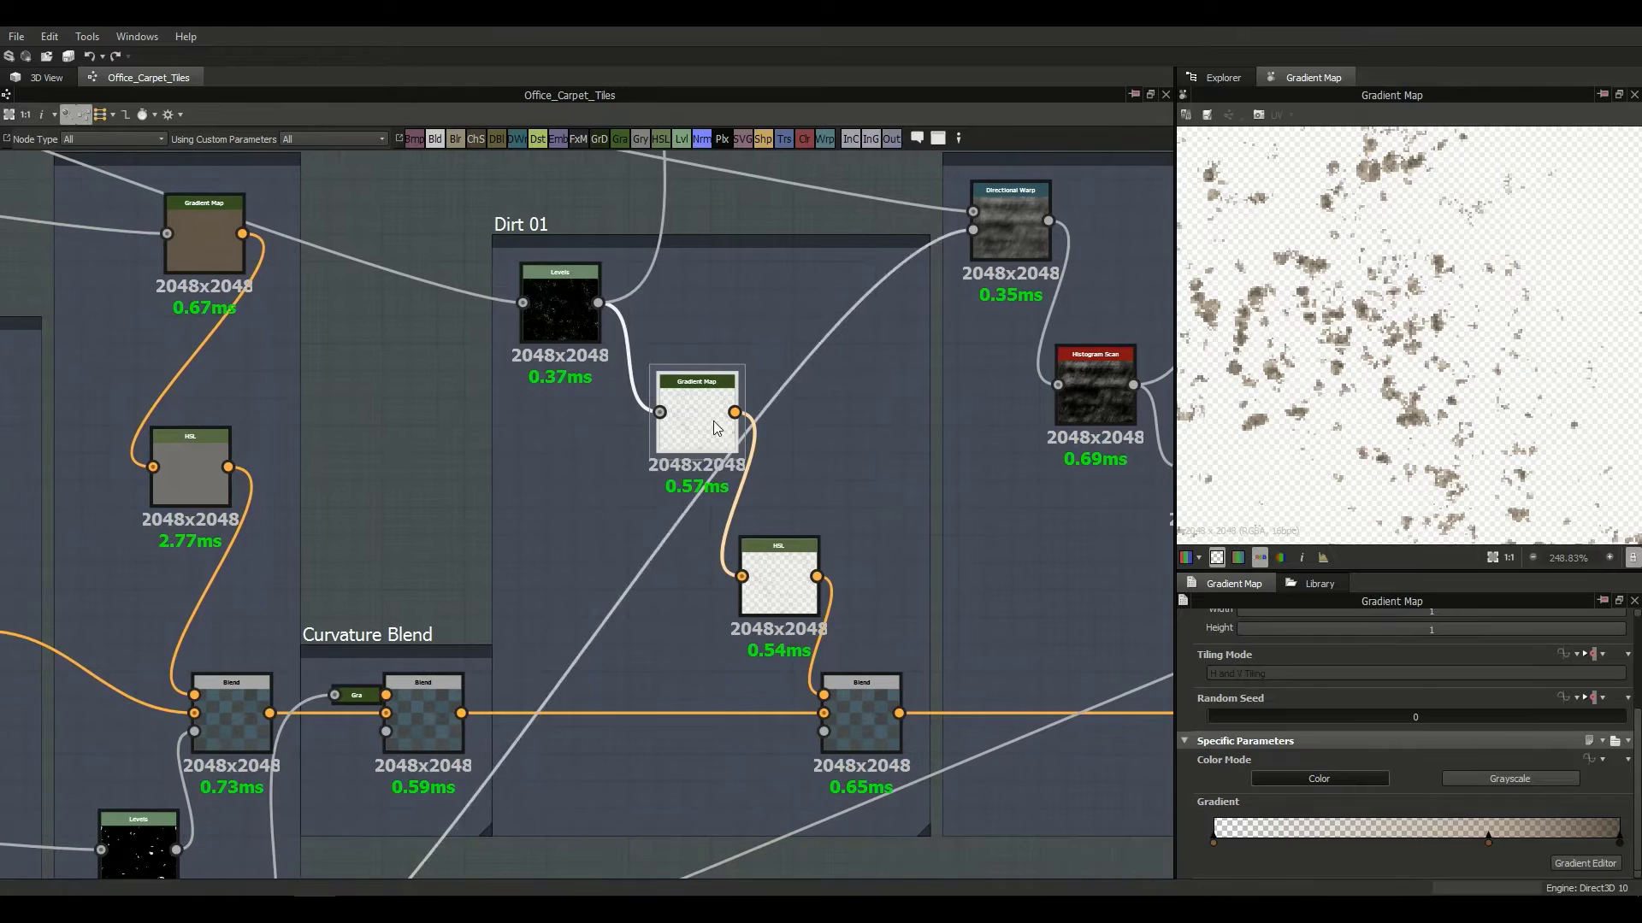
double_click(770, 610)
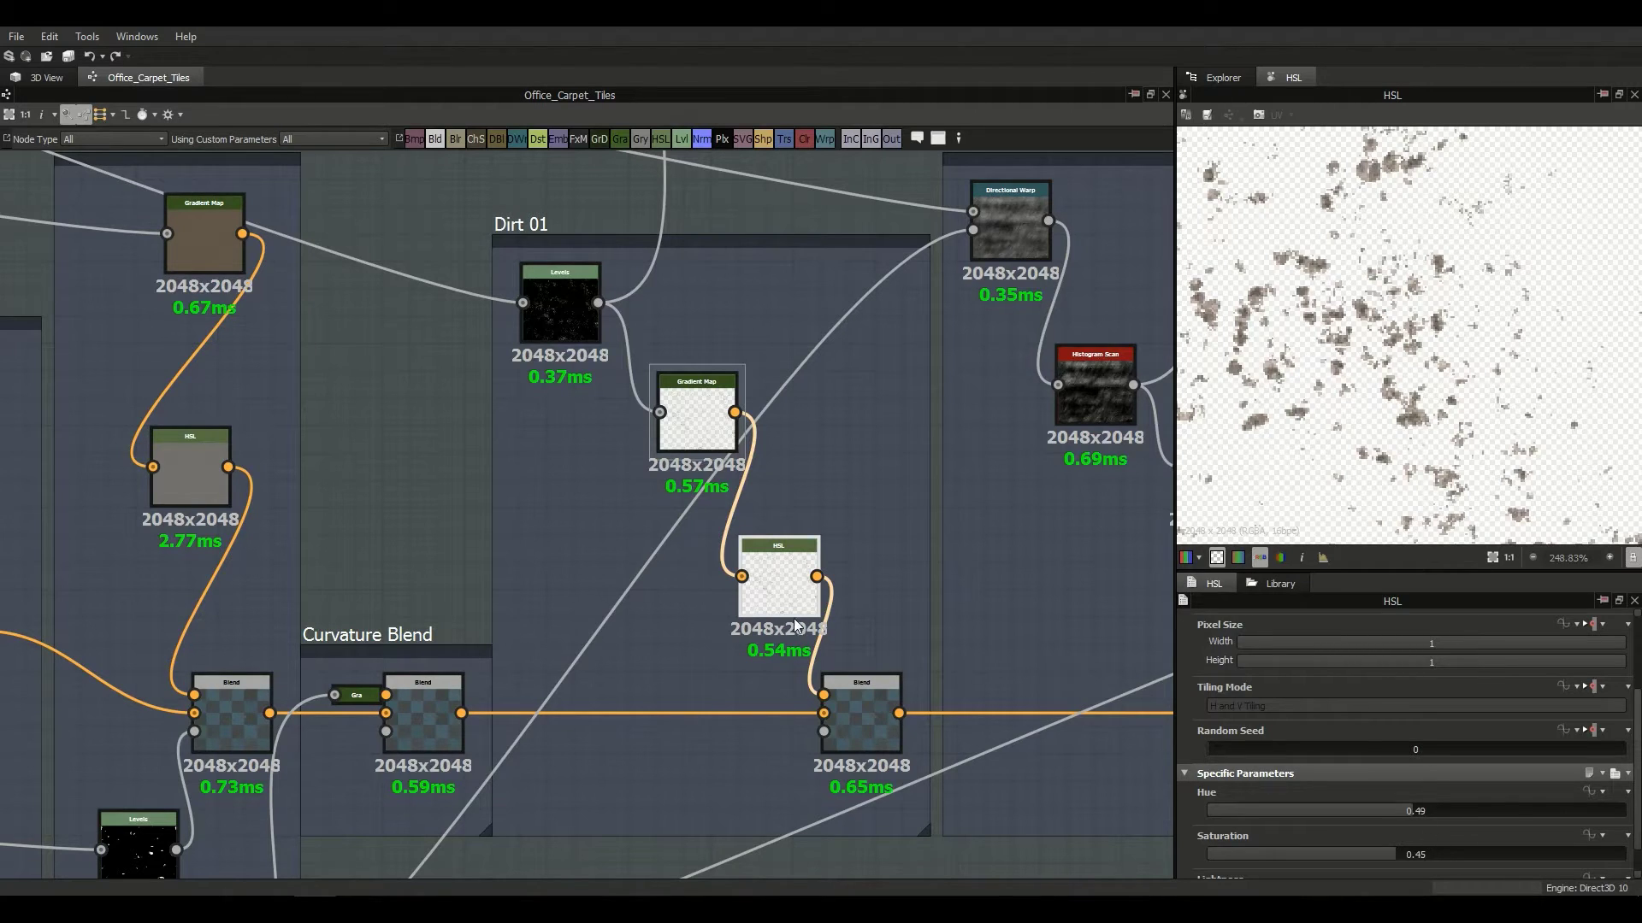
middle_drag(802, 617, 795, 460)
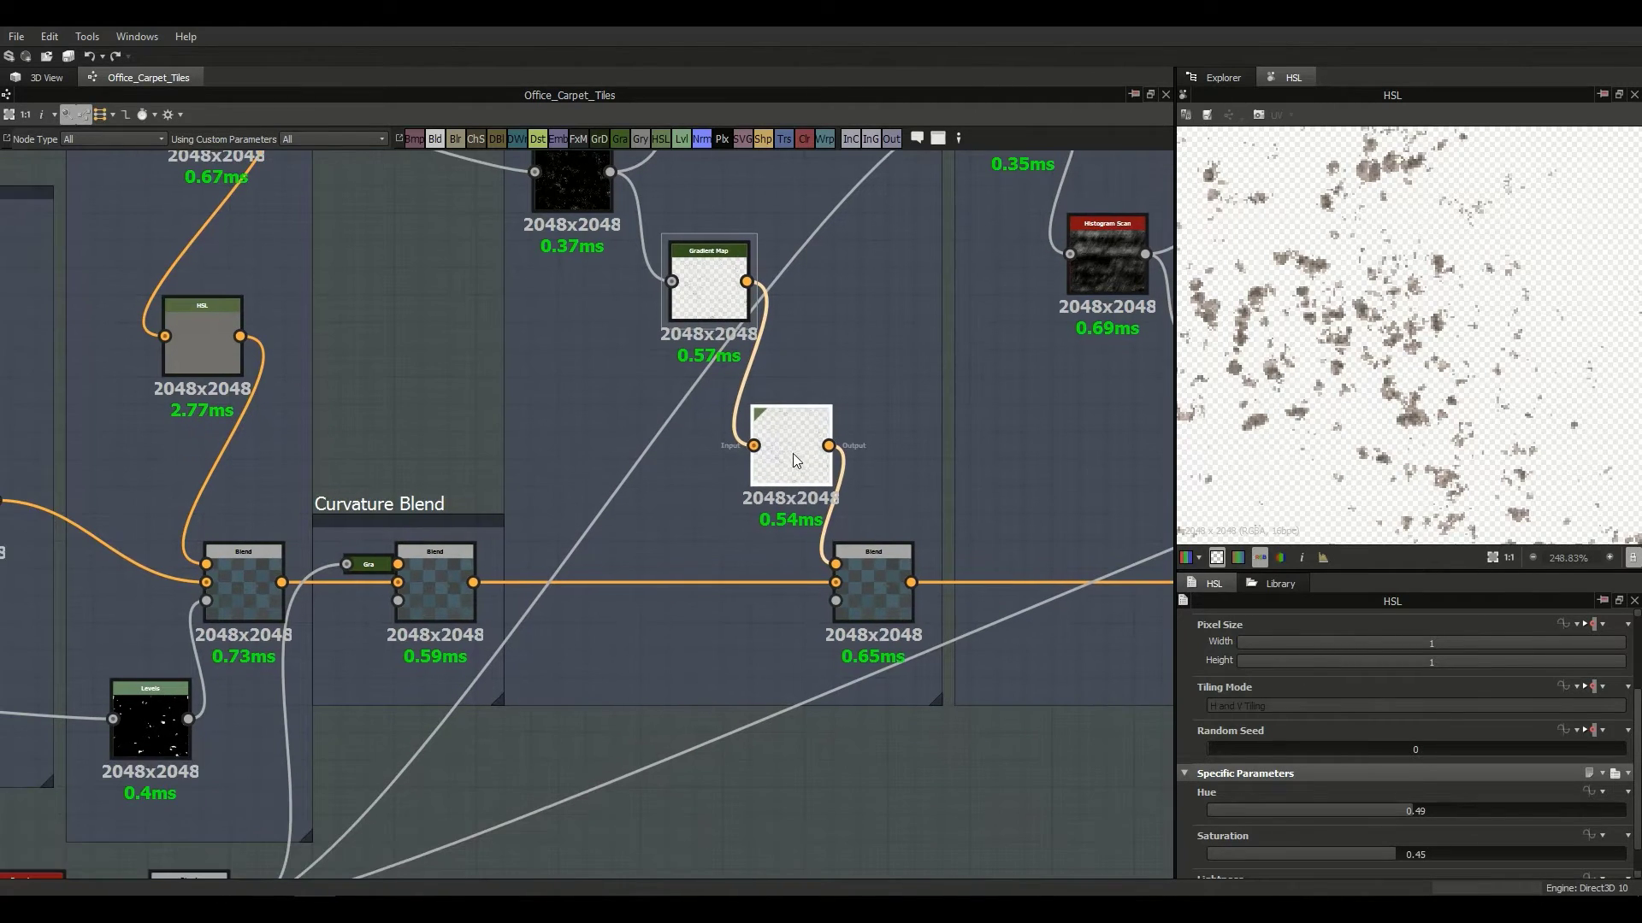
double_click(860, 583)
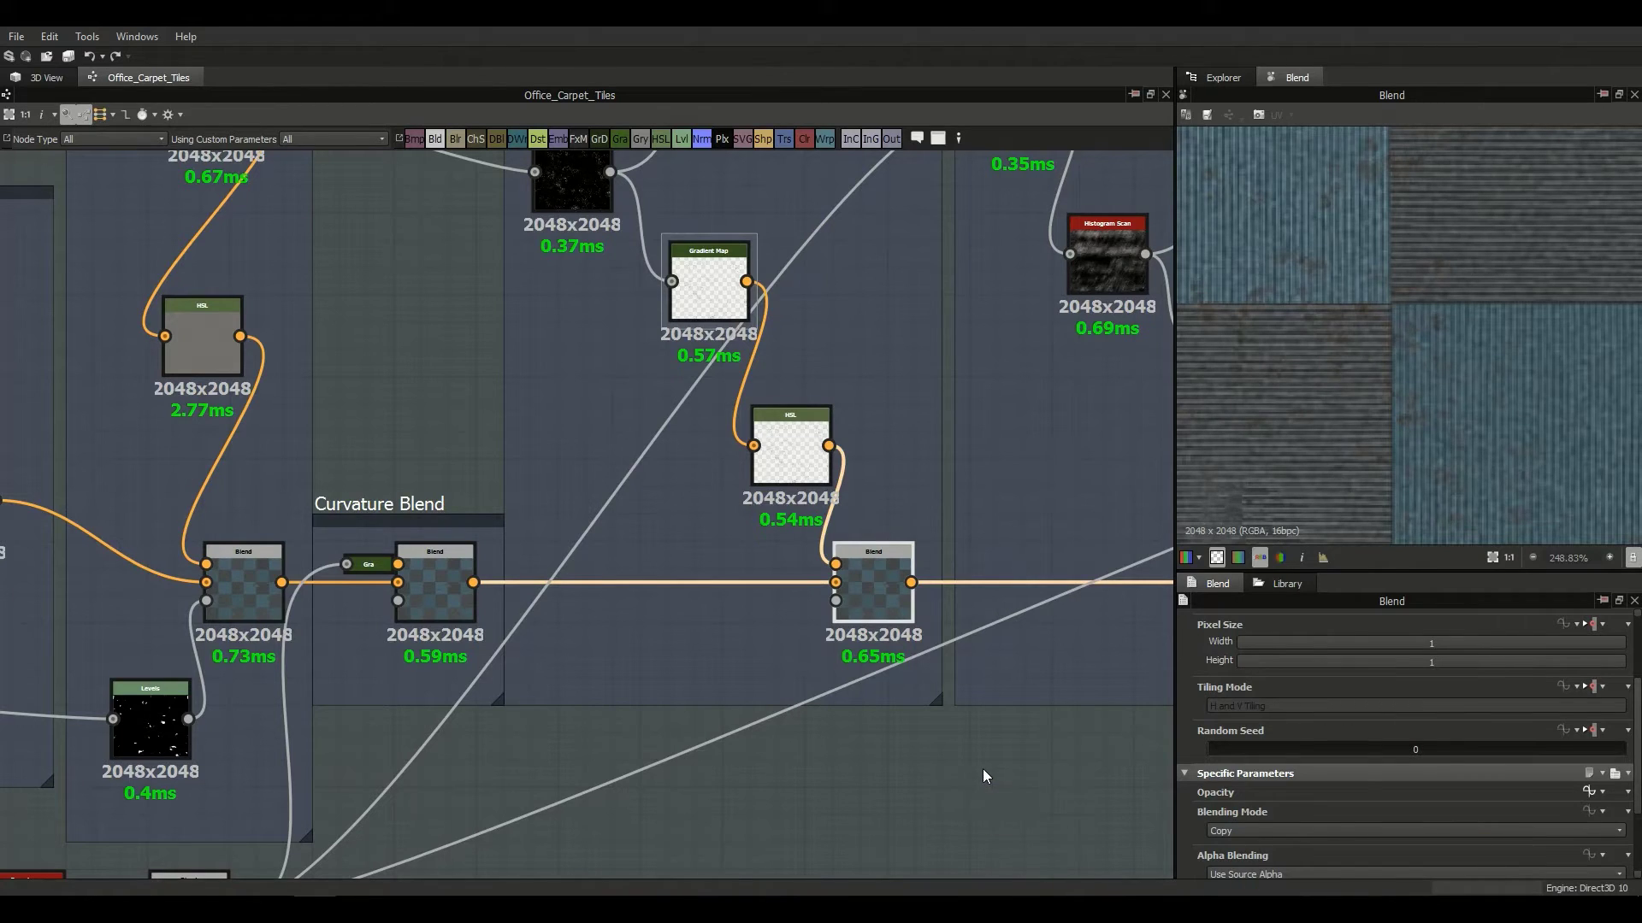
Step: Preview the Blend node in the grayscale chain above the groups that subtracts the Dirt 01 mask
click(970, 800)
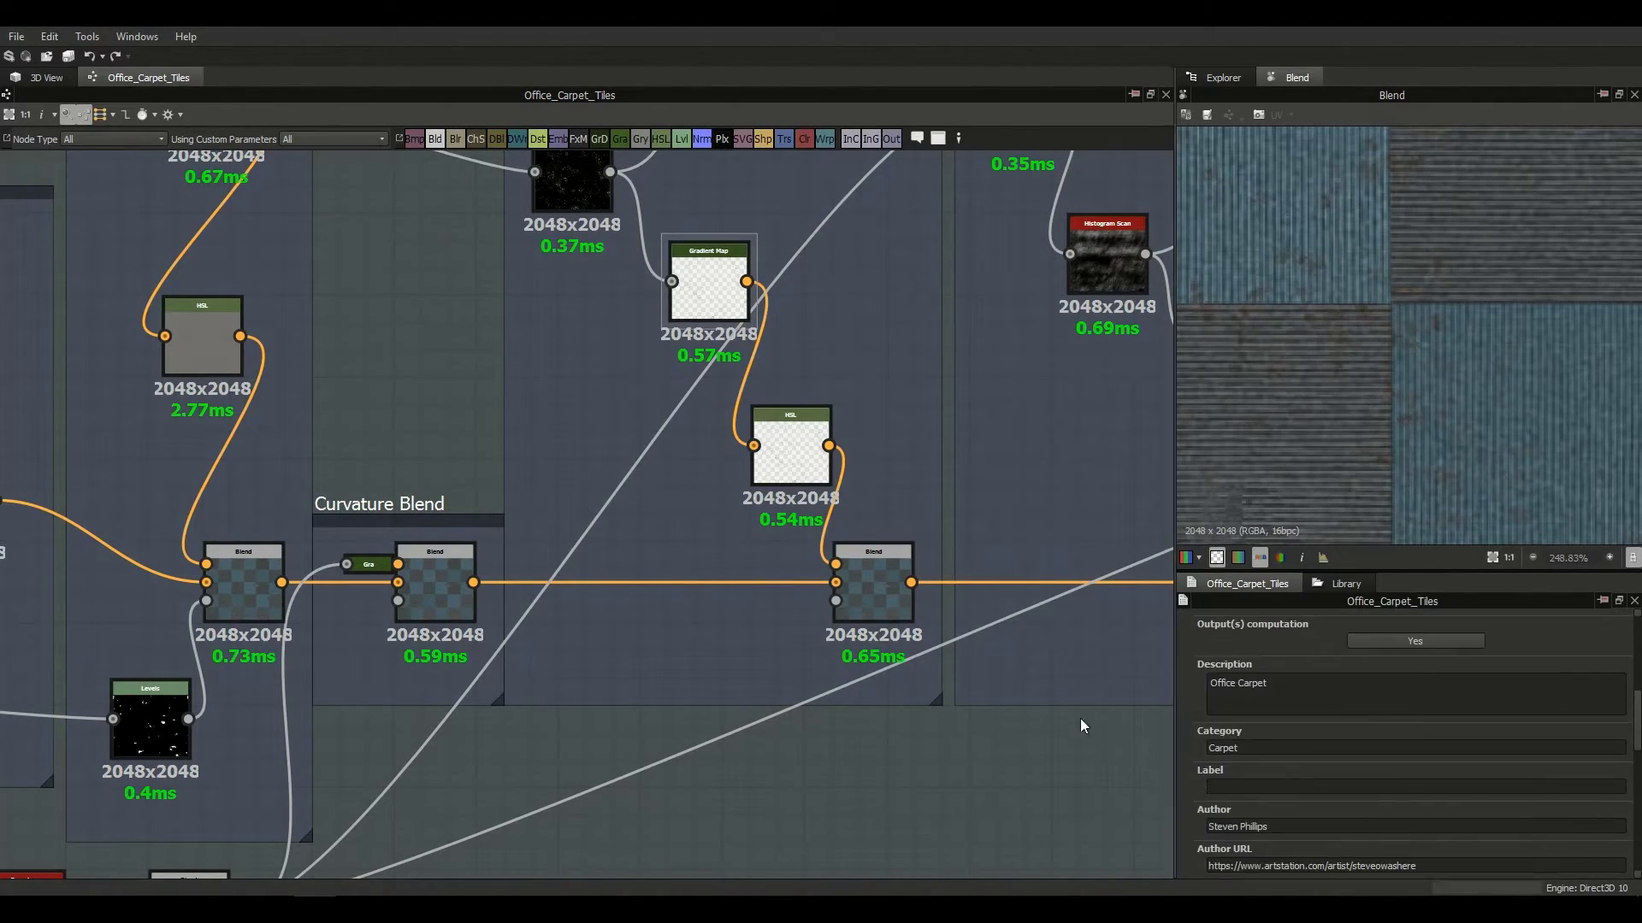
middle_drag(816, 457, 829, 622)
scroll(789, 551, down, 4)
scroll(696, 684, up, 2)
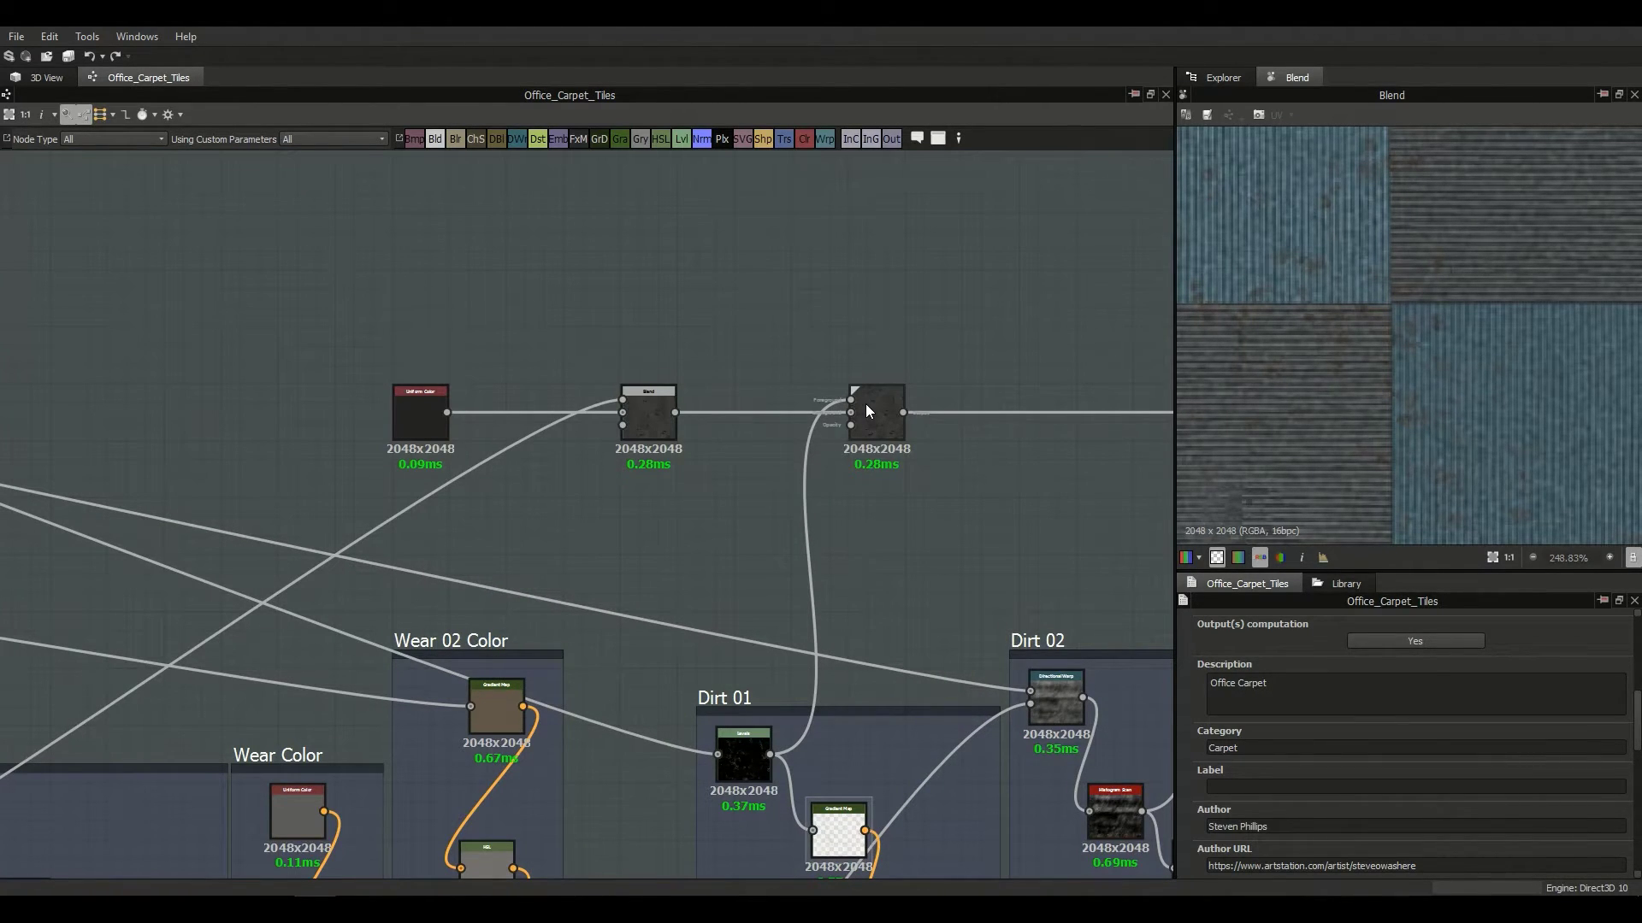
middle_drag(815, 650, 788, 568)
click(871, 330)
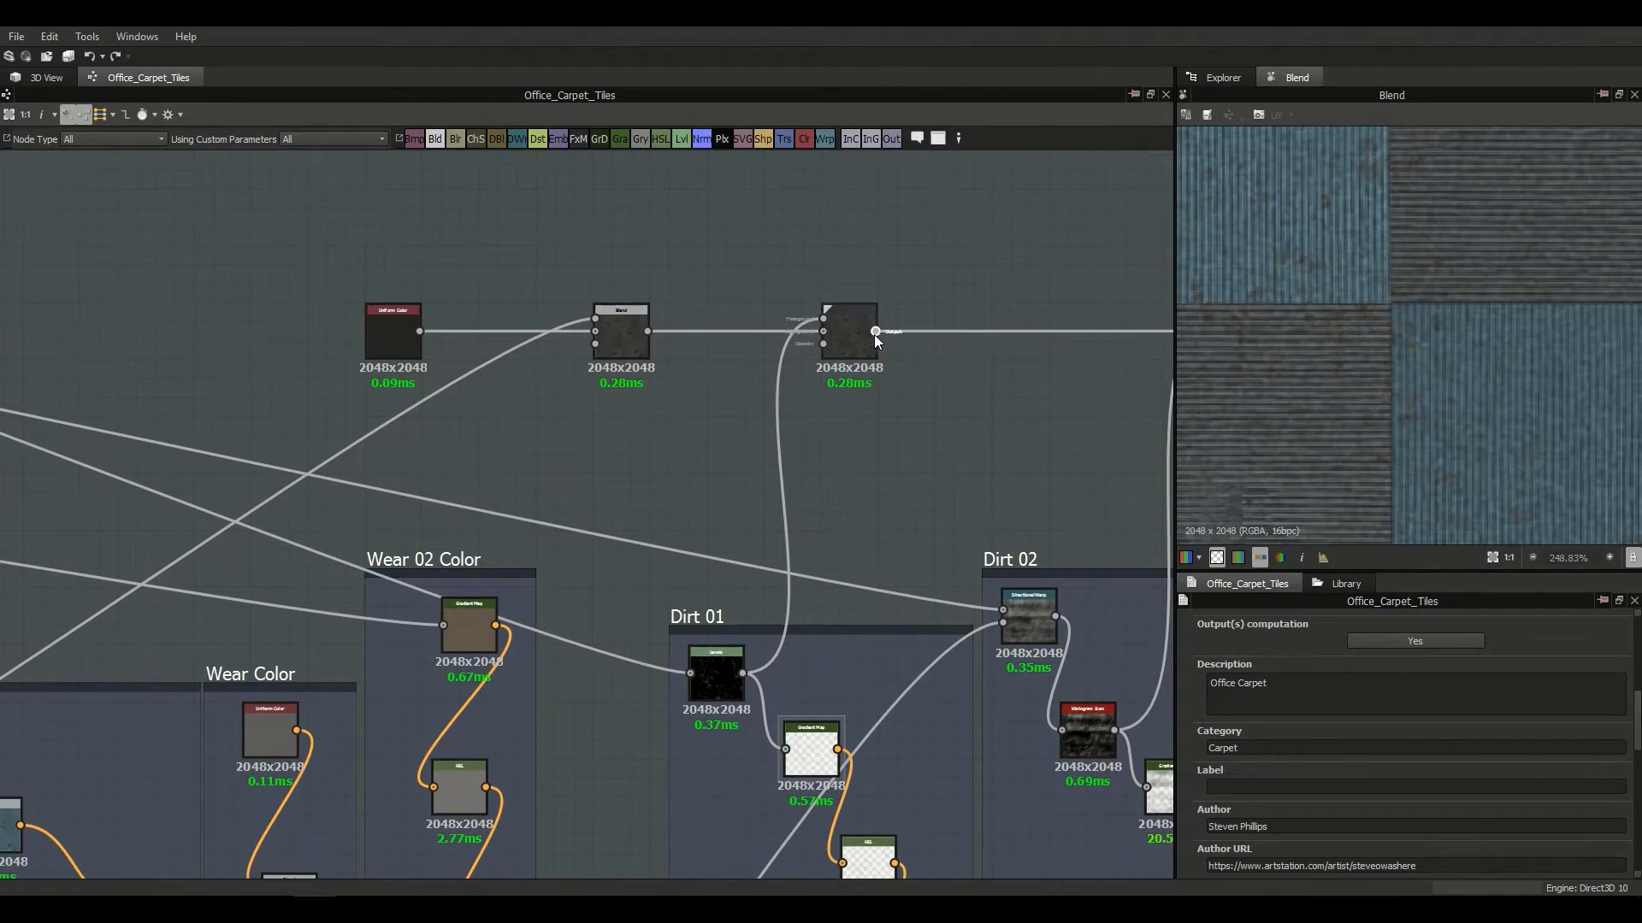
middle_drag(944, 761, 834, 433)
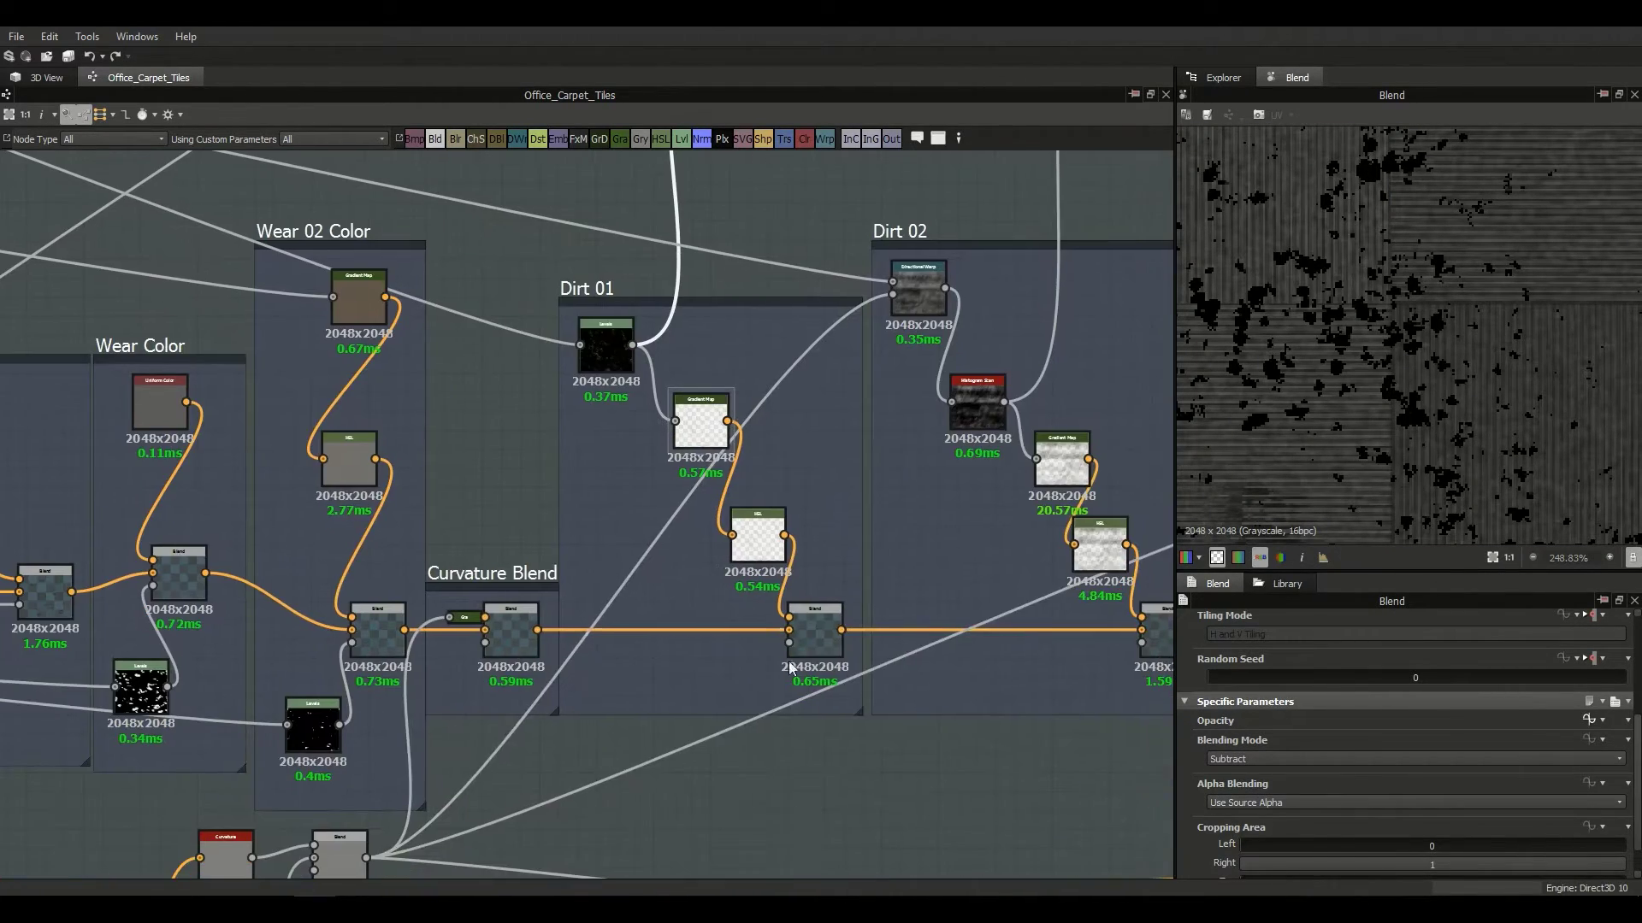
Step: Compare the Dirt 01 color Blend with the grayscale Subtract Blend fed by the same dirt mask
click(815, 631)
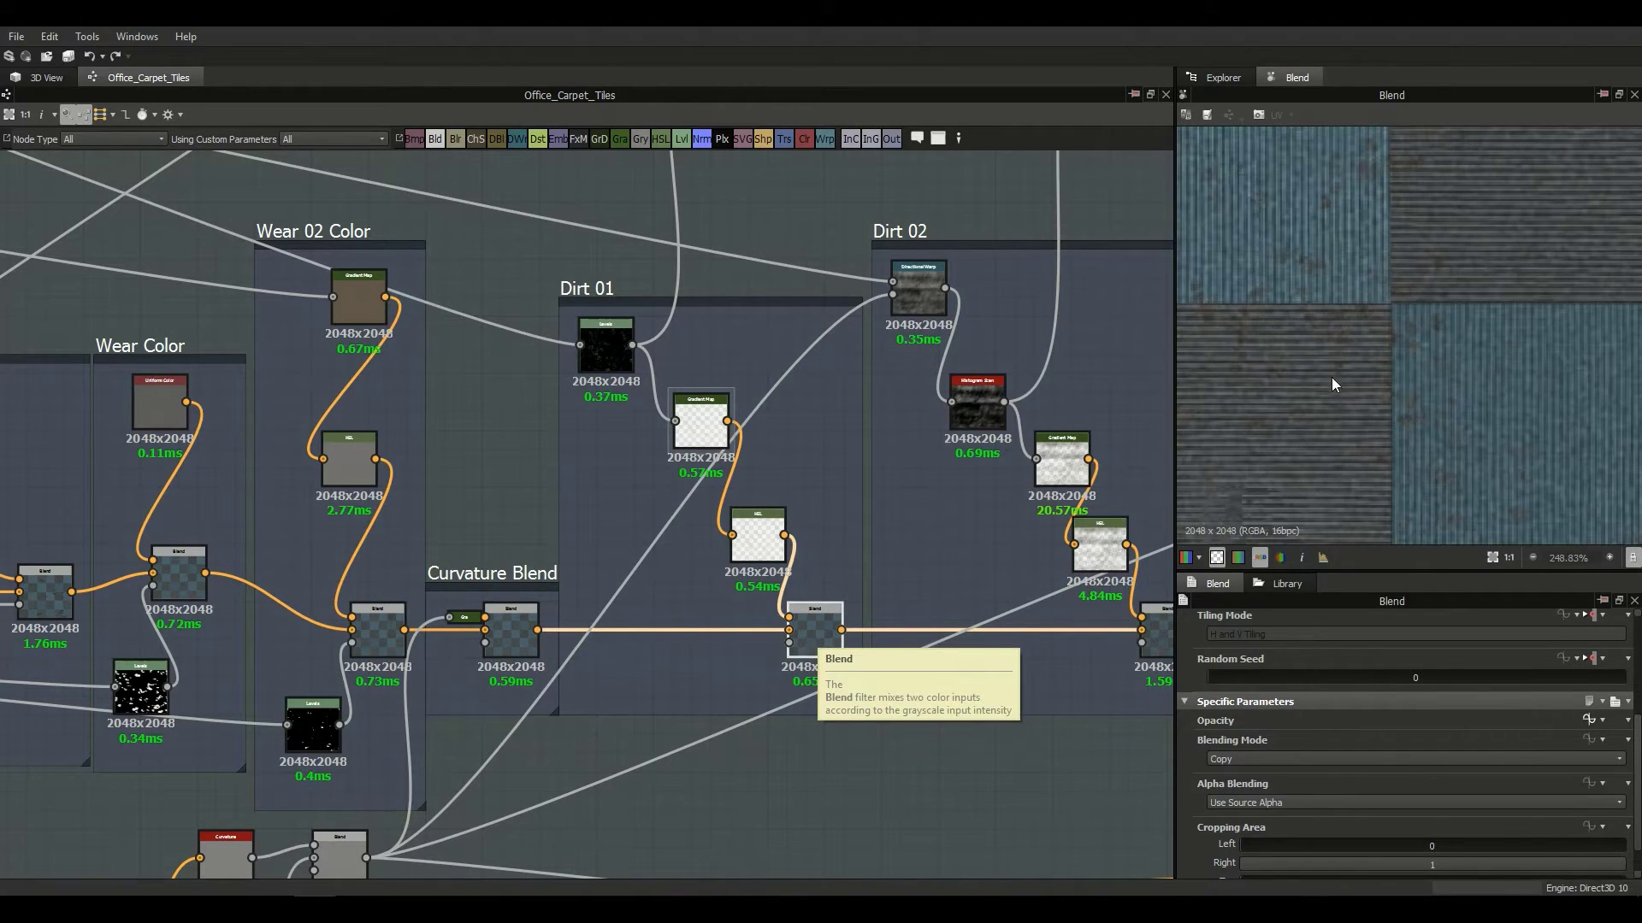
middle_drag(822, 355, 733, 418)
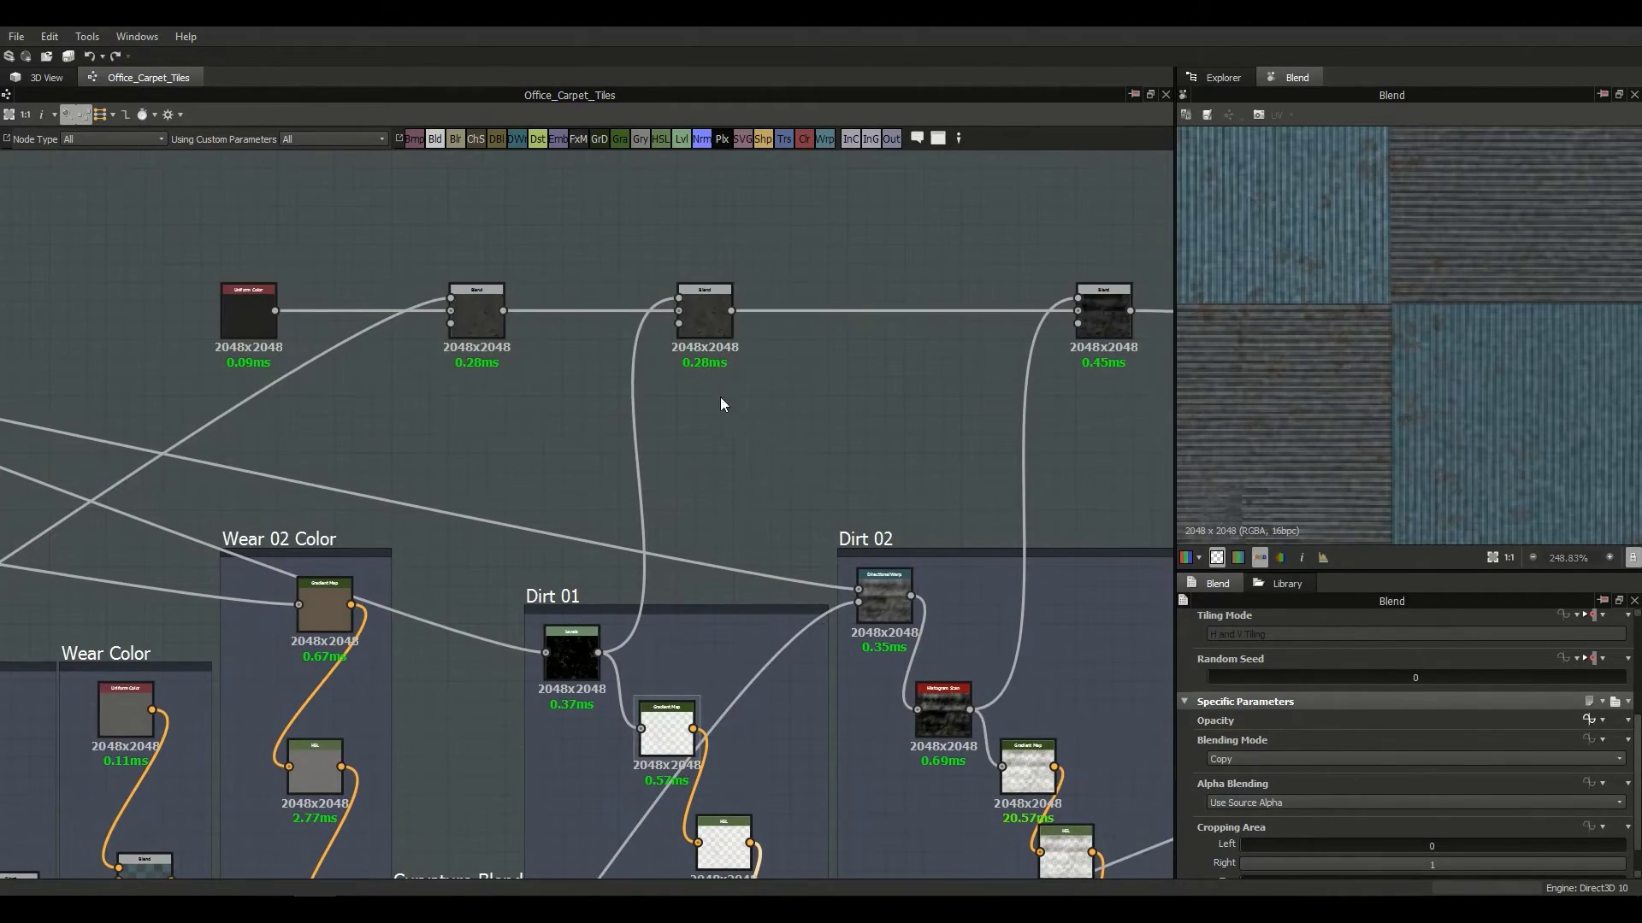
click(705, 324)
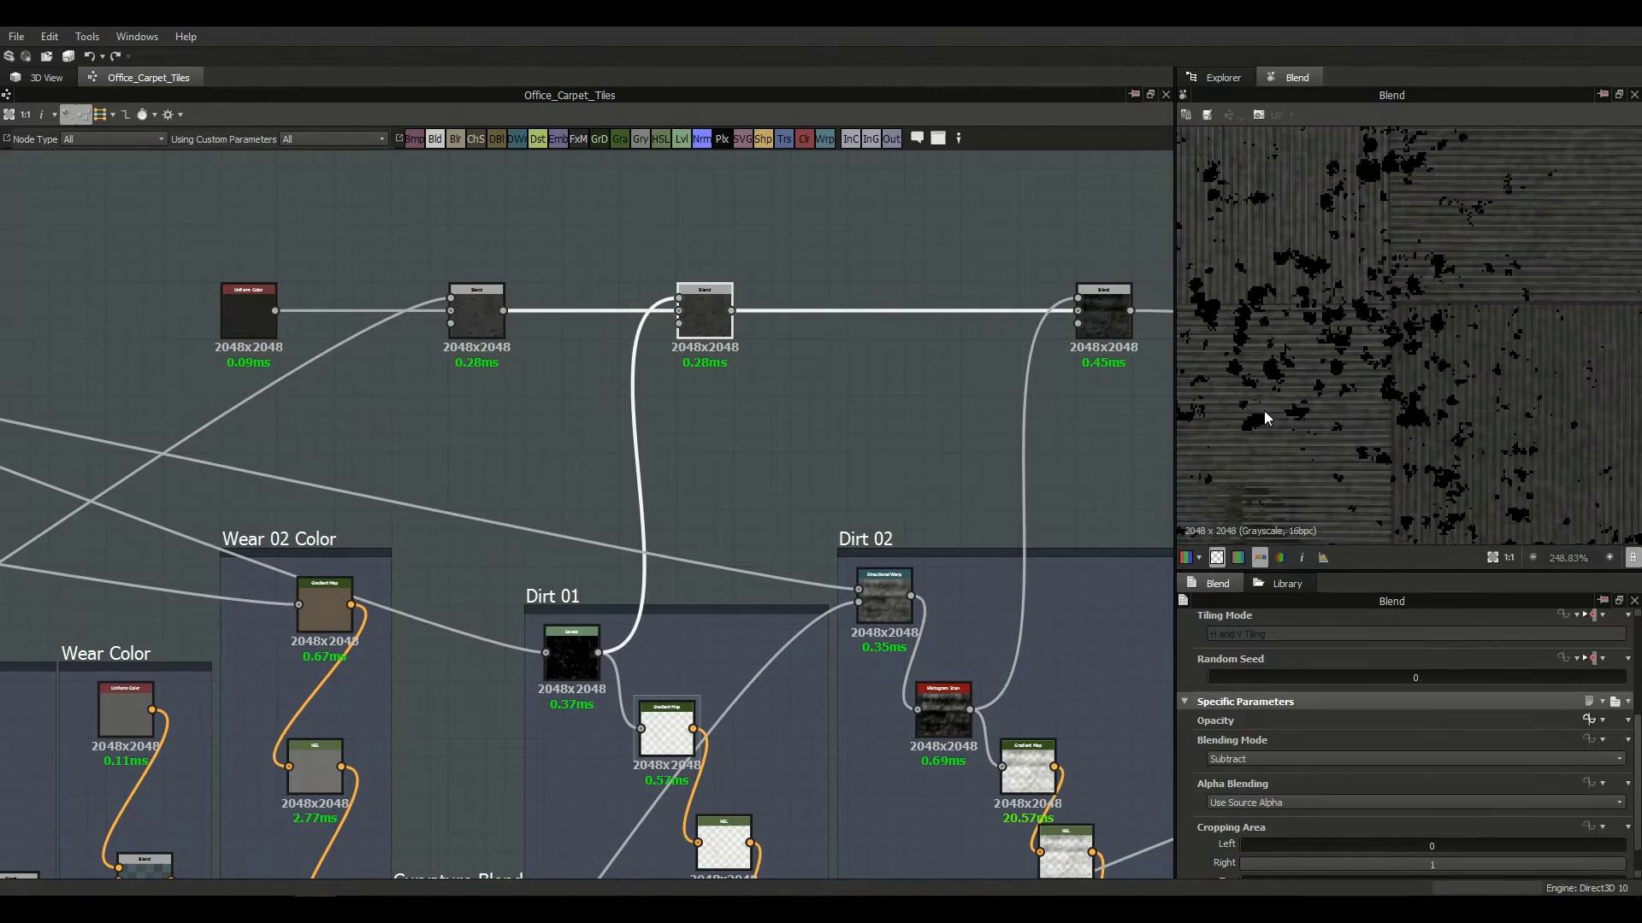
middle_drag(836, 493, 880, 417)
middle_drag(838, 527, 827, 469)
Step: Show the graph's input parameters and examine the settings of Dirt 01 Amount
click(787, 331)
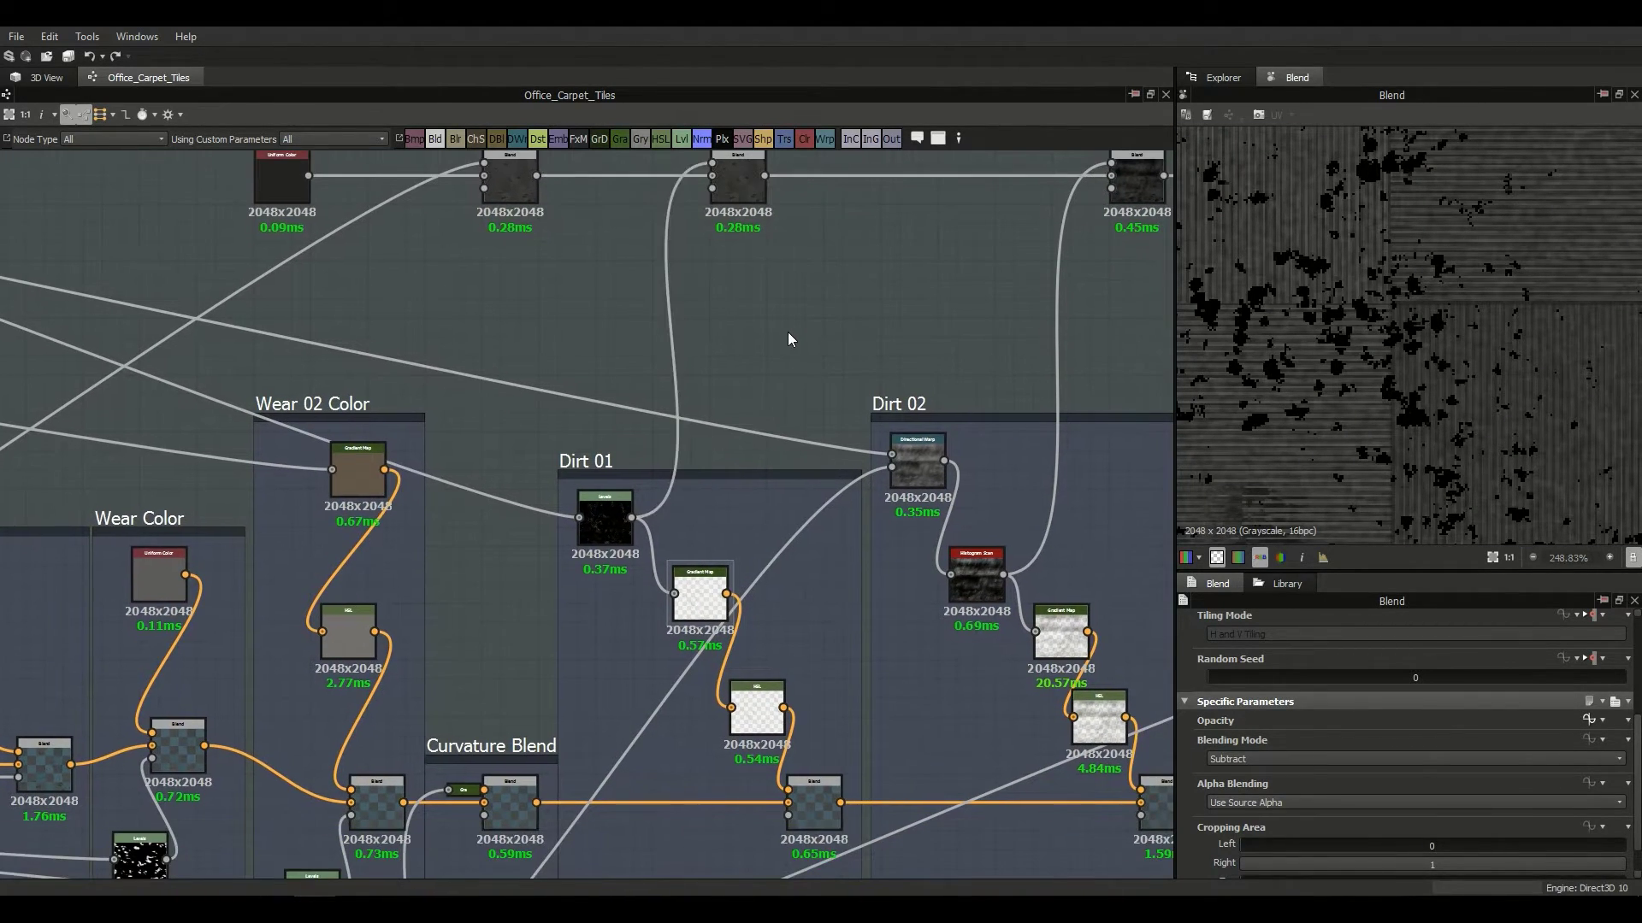
scroll(1204, 794, down, 5)
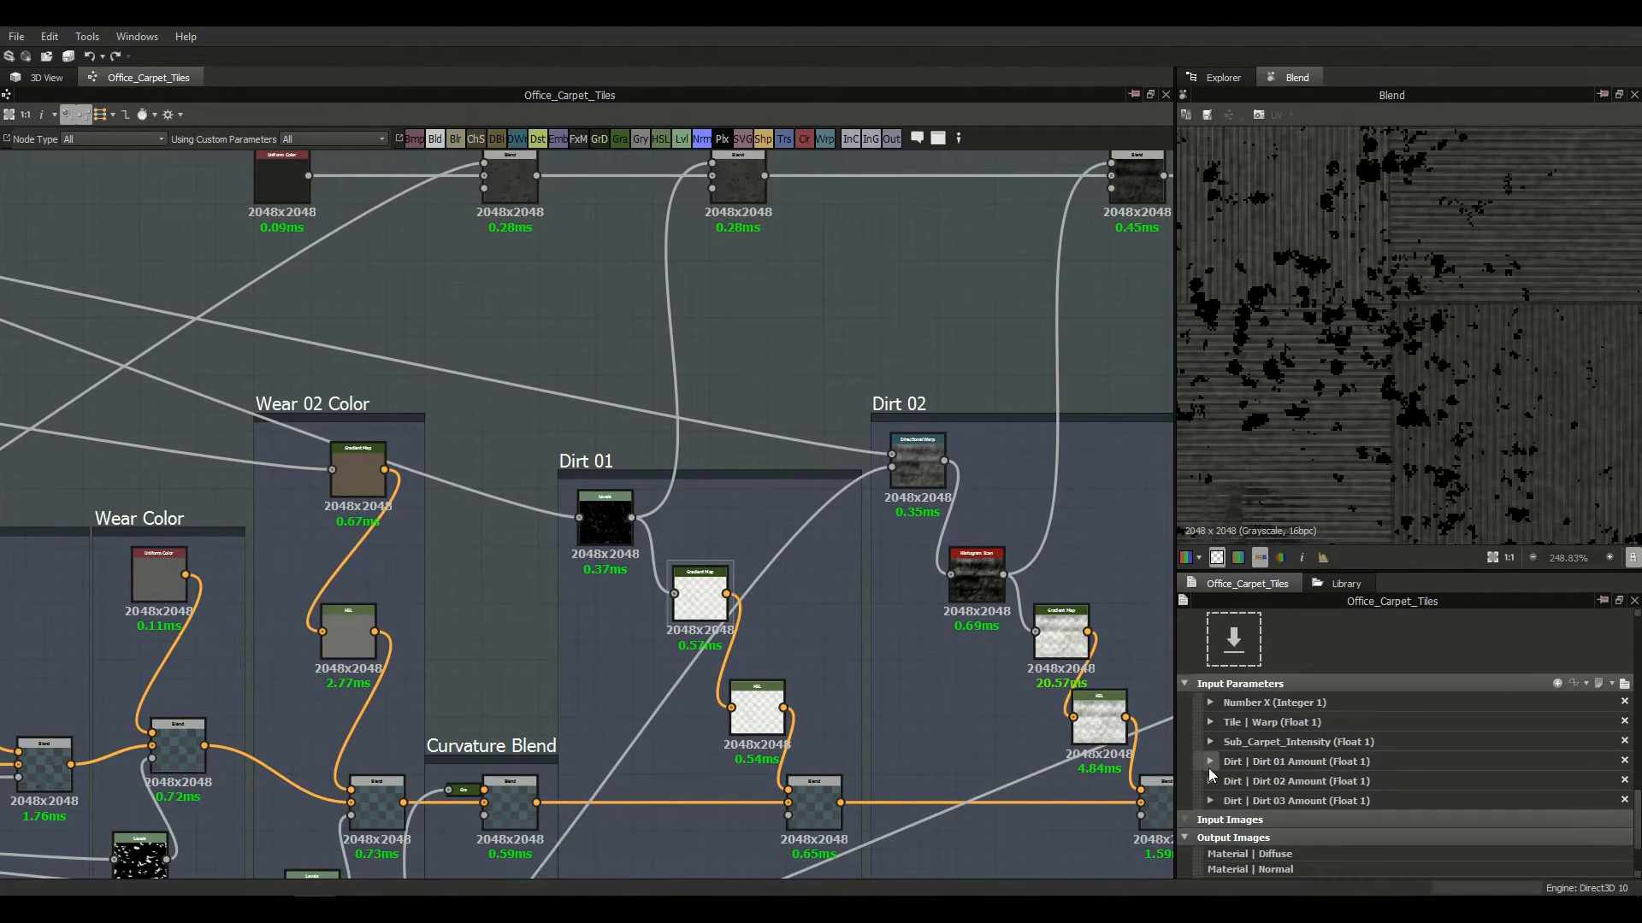
click(1210, 761)
scroll(1240, 786, down, 3)
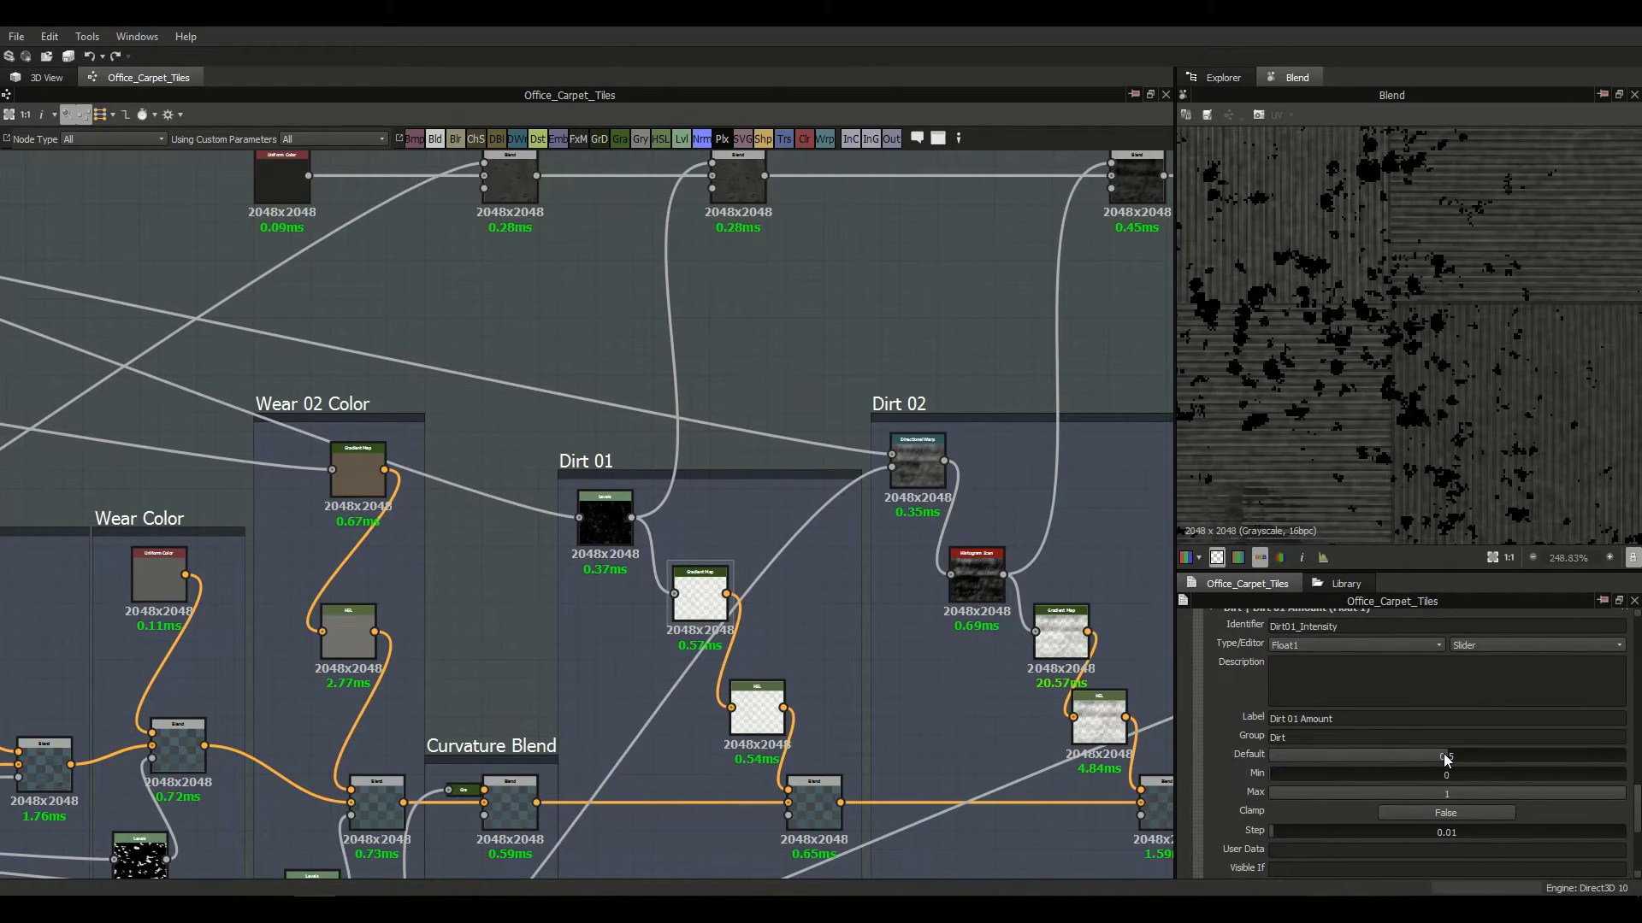
scroll(840, 644, up, 2)
Step: Preview the Dirt 01 group's color Blend again and inspect the dirt over the carpet tiles
click(802, 644)
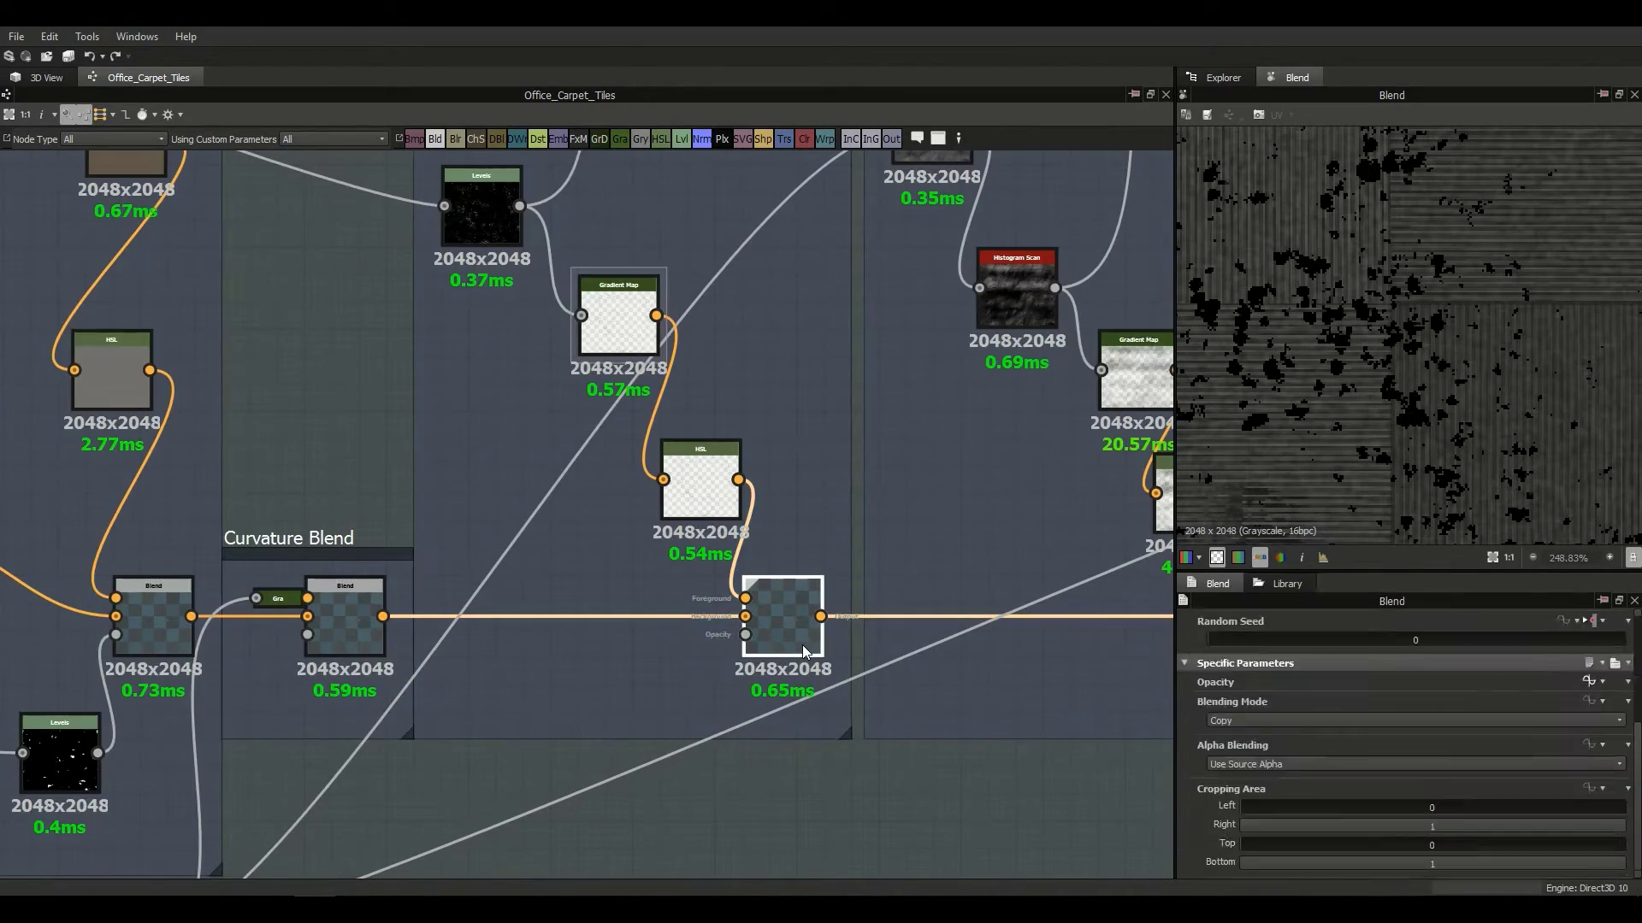
double_click(801, 643)
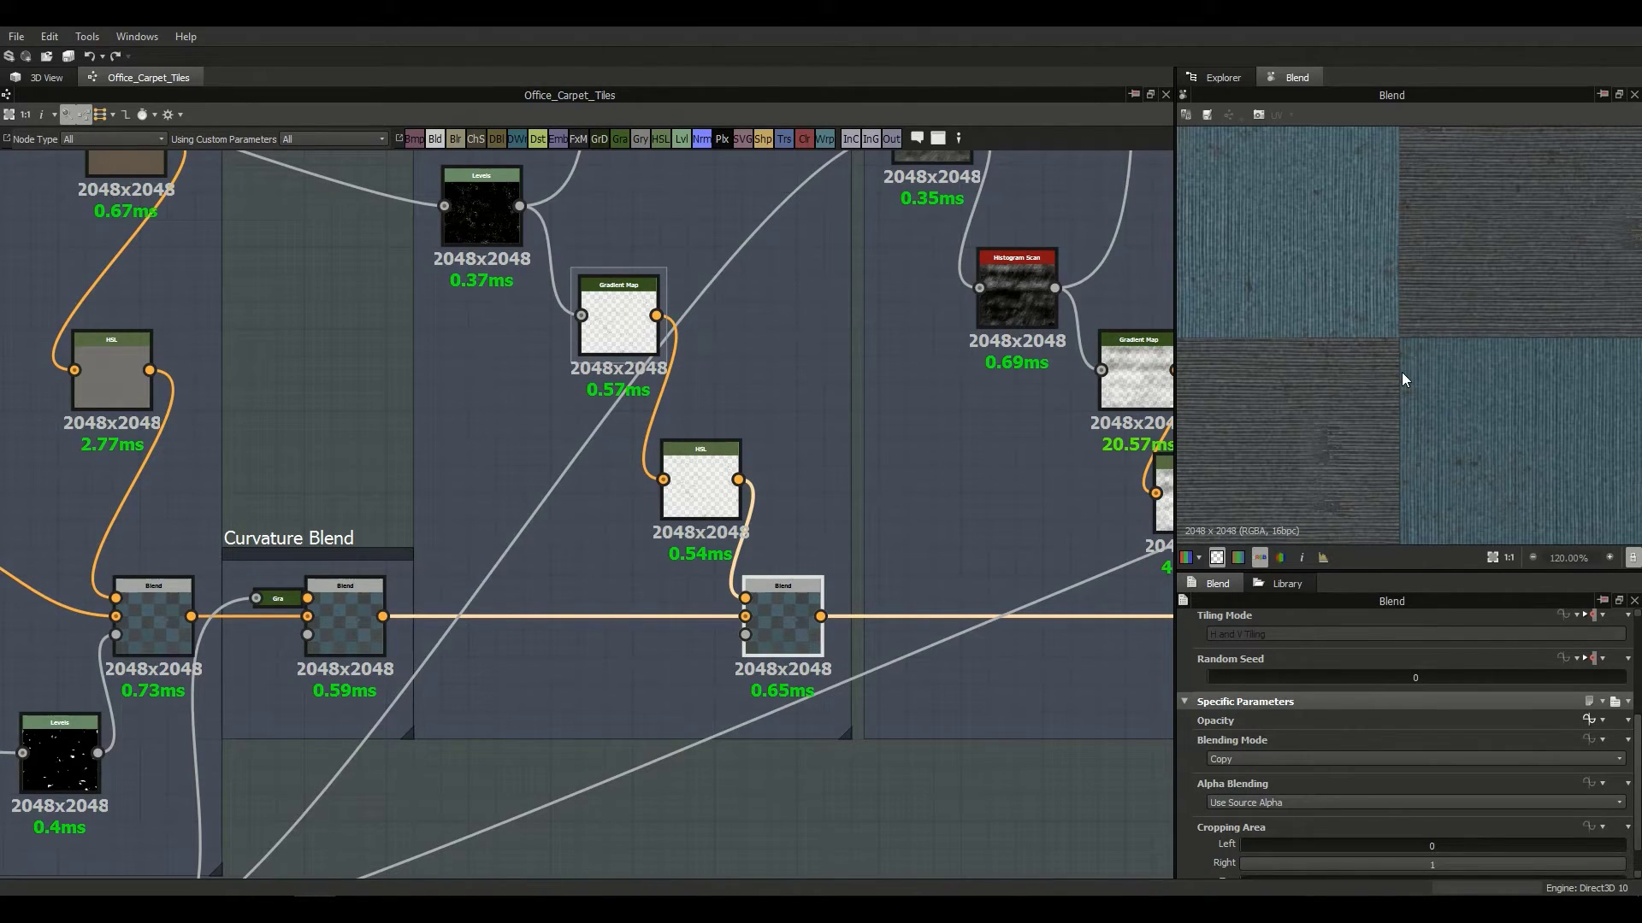
scroll(528, 357, down, 4)
scroll(775, 372, up, 4)
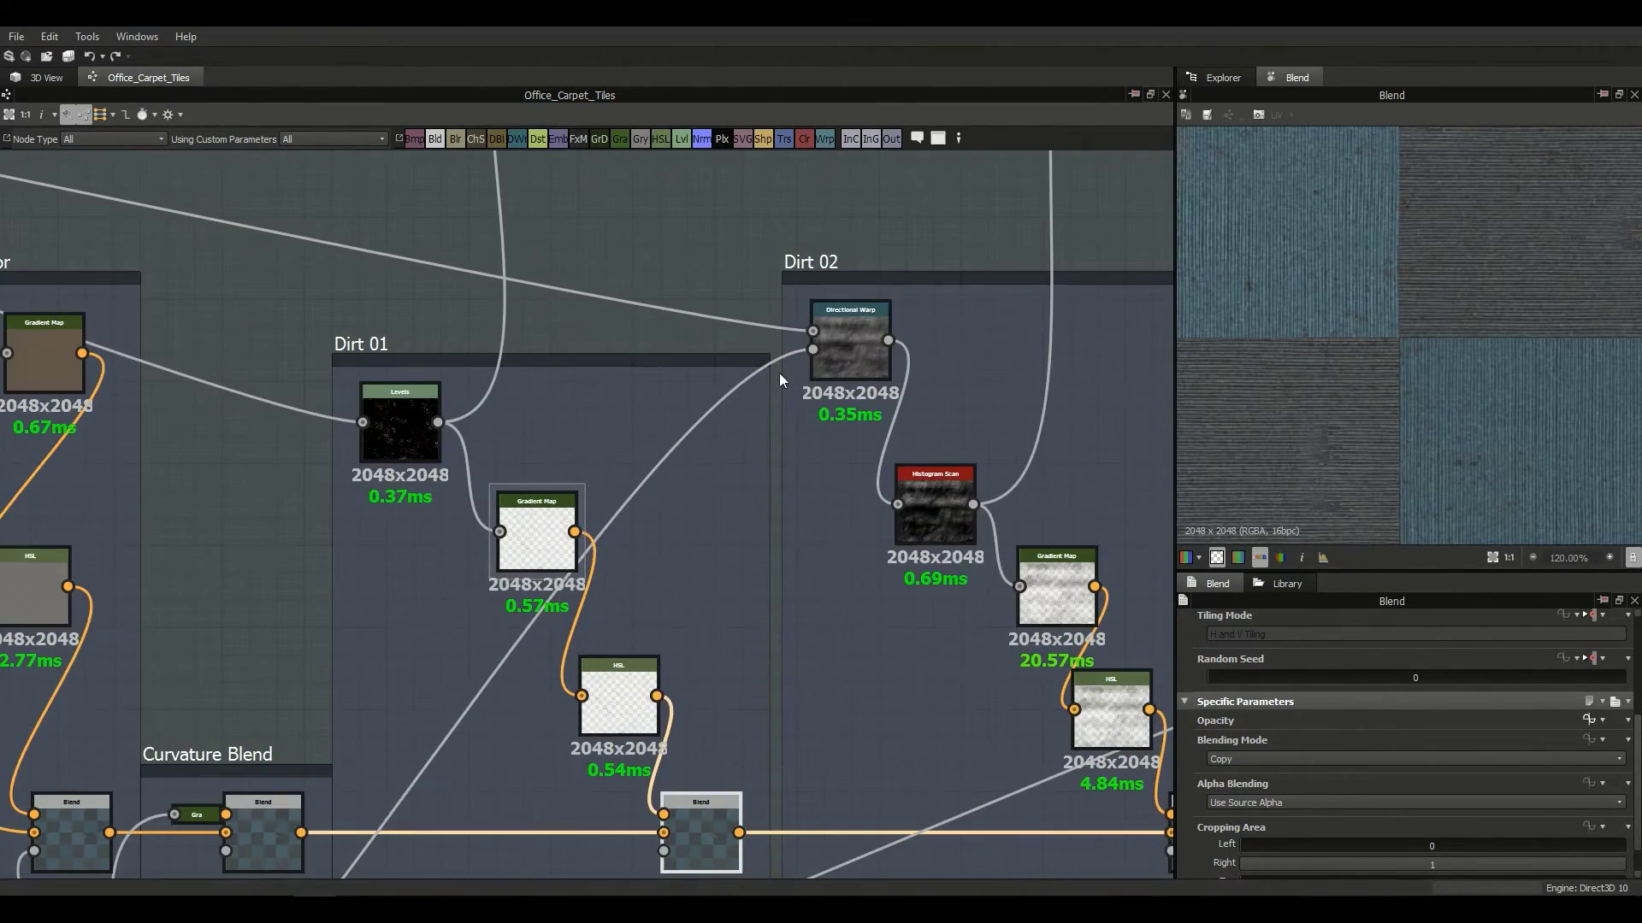
Step: Preview the Directional Warp node at the start of the Dirt 02 group
middle_drag(826, 366, 962, 312)
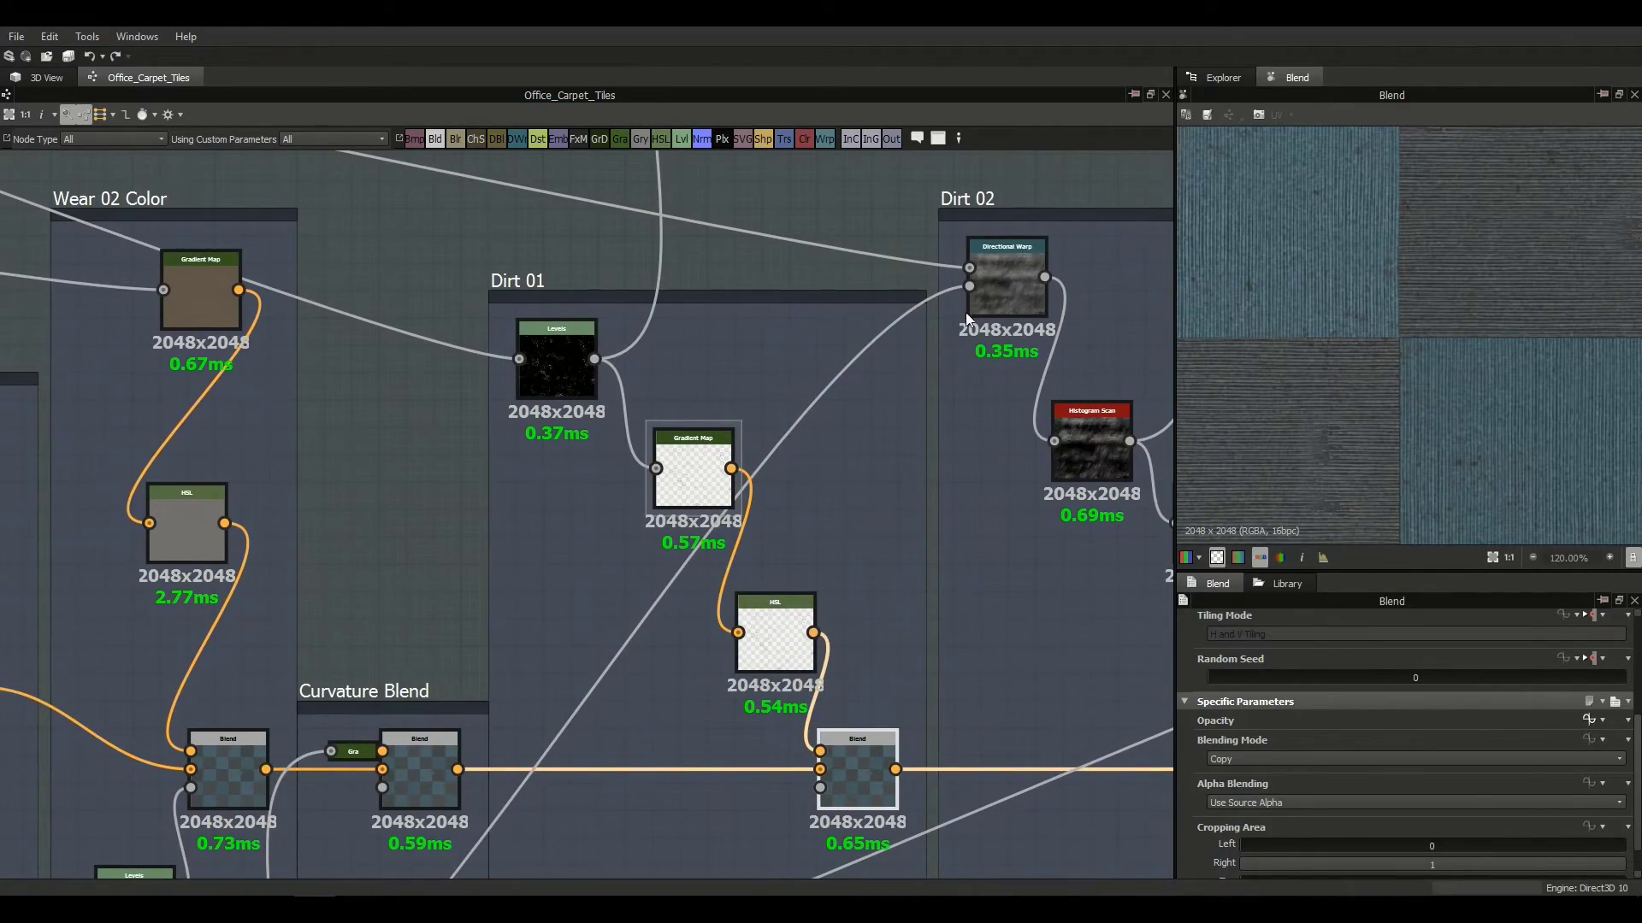
click(975, 309)
double_click(974, 310)
middle_drag(999, 241, 900, 420)
scroll(899, 421, up, 4)
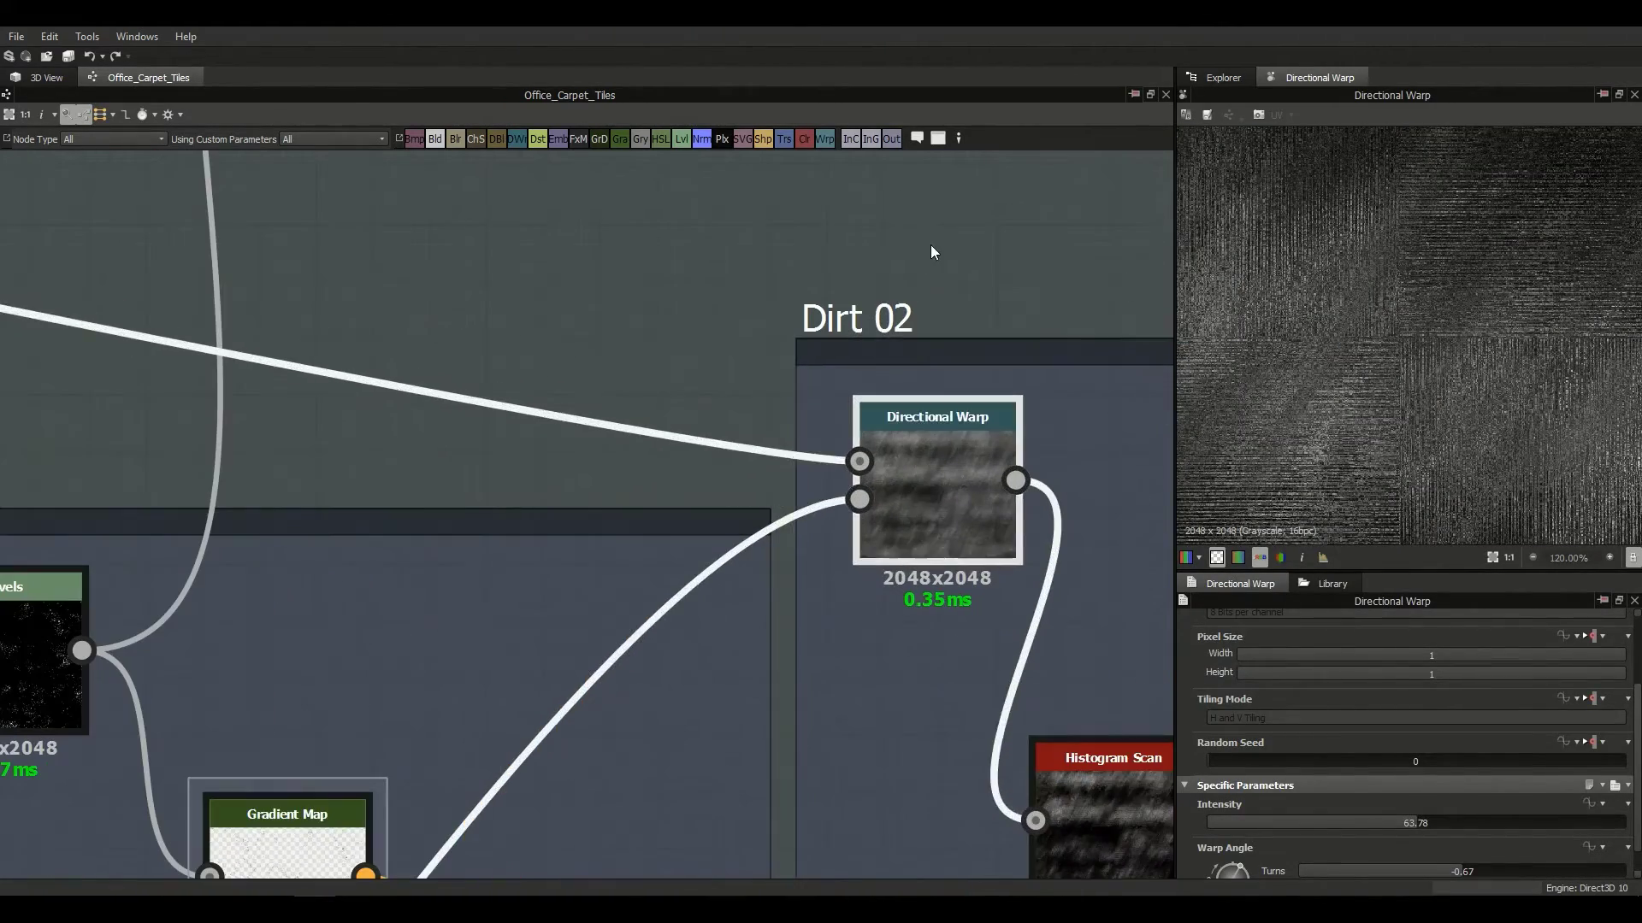
Step: Trace the Directional Warp's first input back to the directional noise node in the noise row and inspect that node
scroll(930, 473, down, 5)
middle_drag(681, 480, 461, 306)
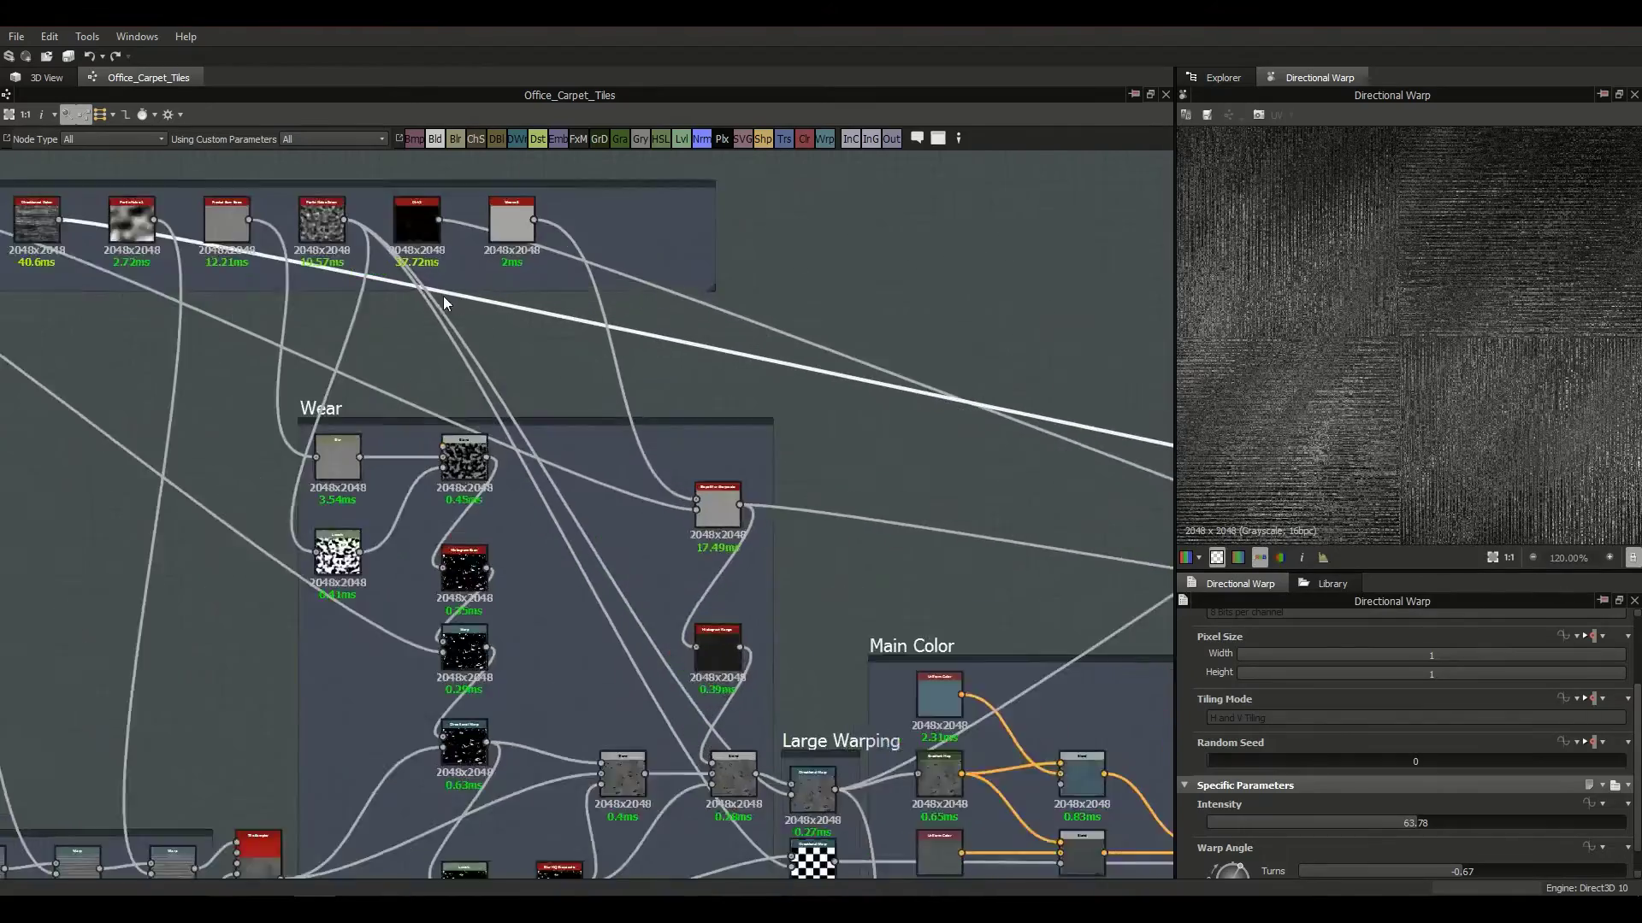
scroll(461, 306, up, 5)
click(528, 411)
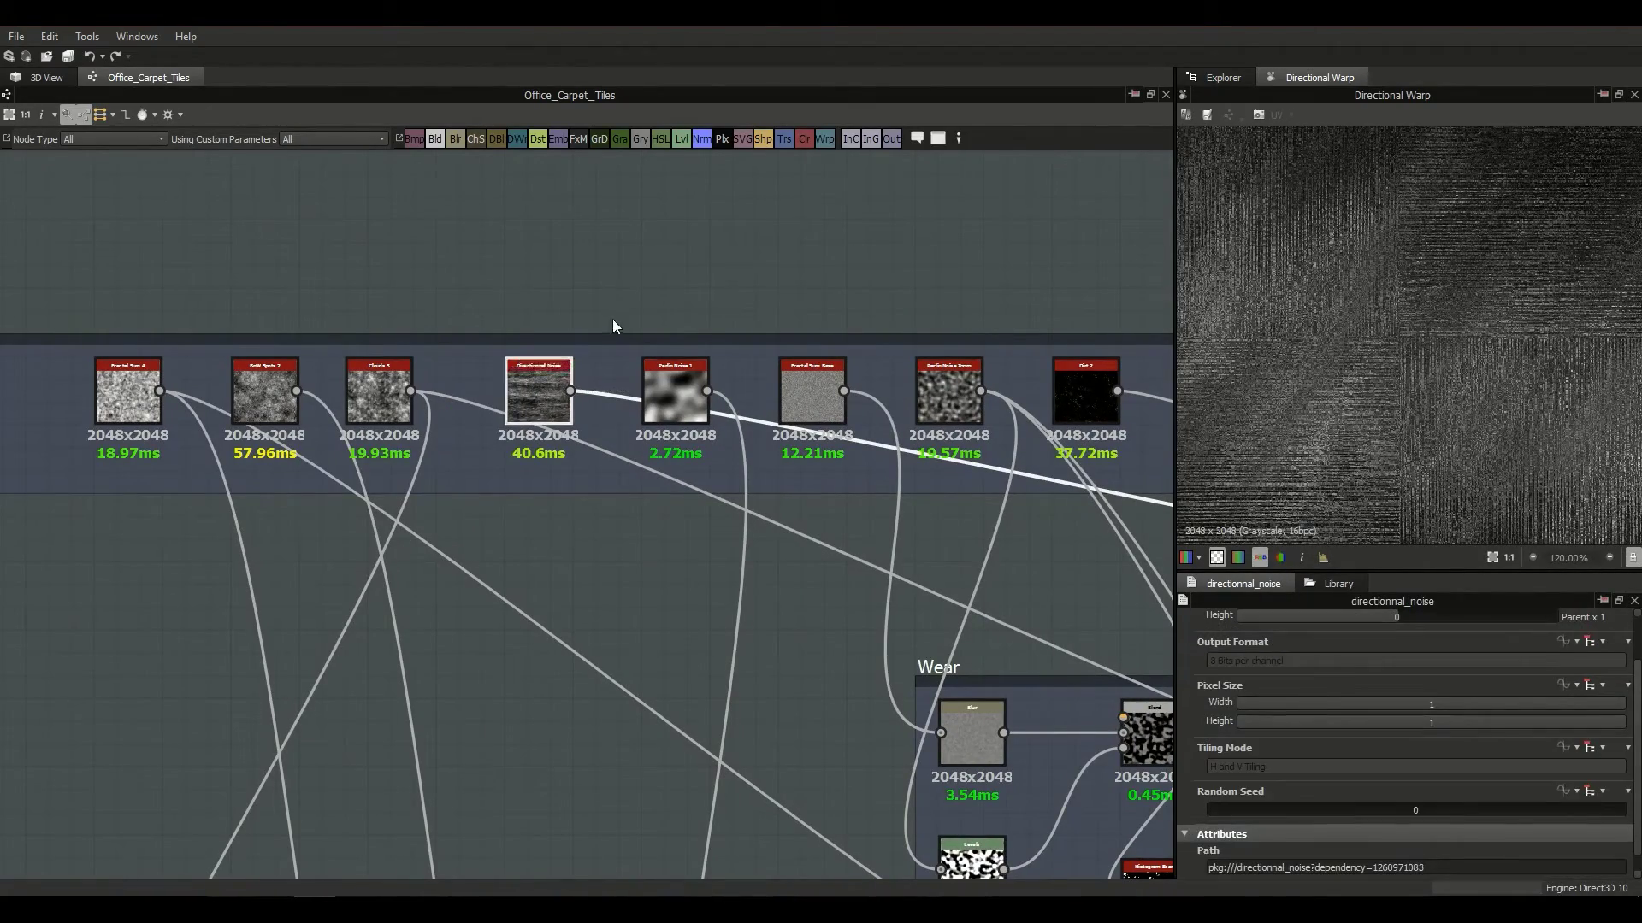
scroll(613, 326, down, 3)
scroll(916, 459, up, 2)
middle_drag(916, 458, 220, 363)
scroll(952, 455, up, 4)
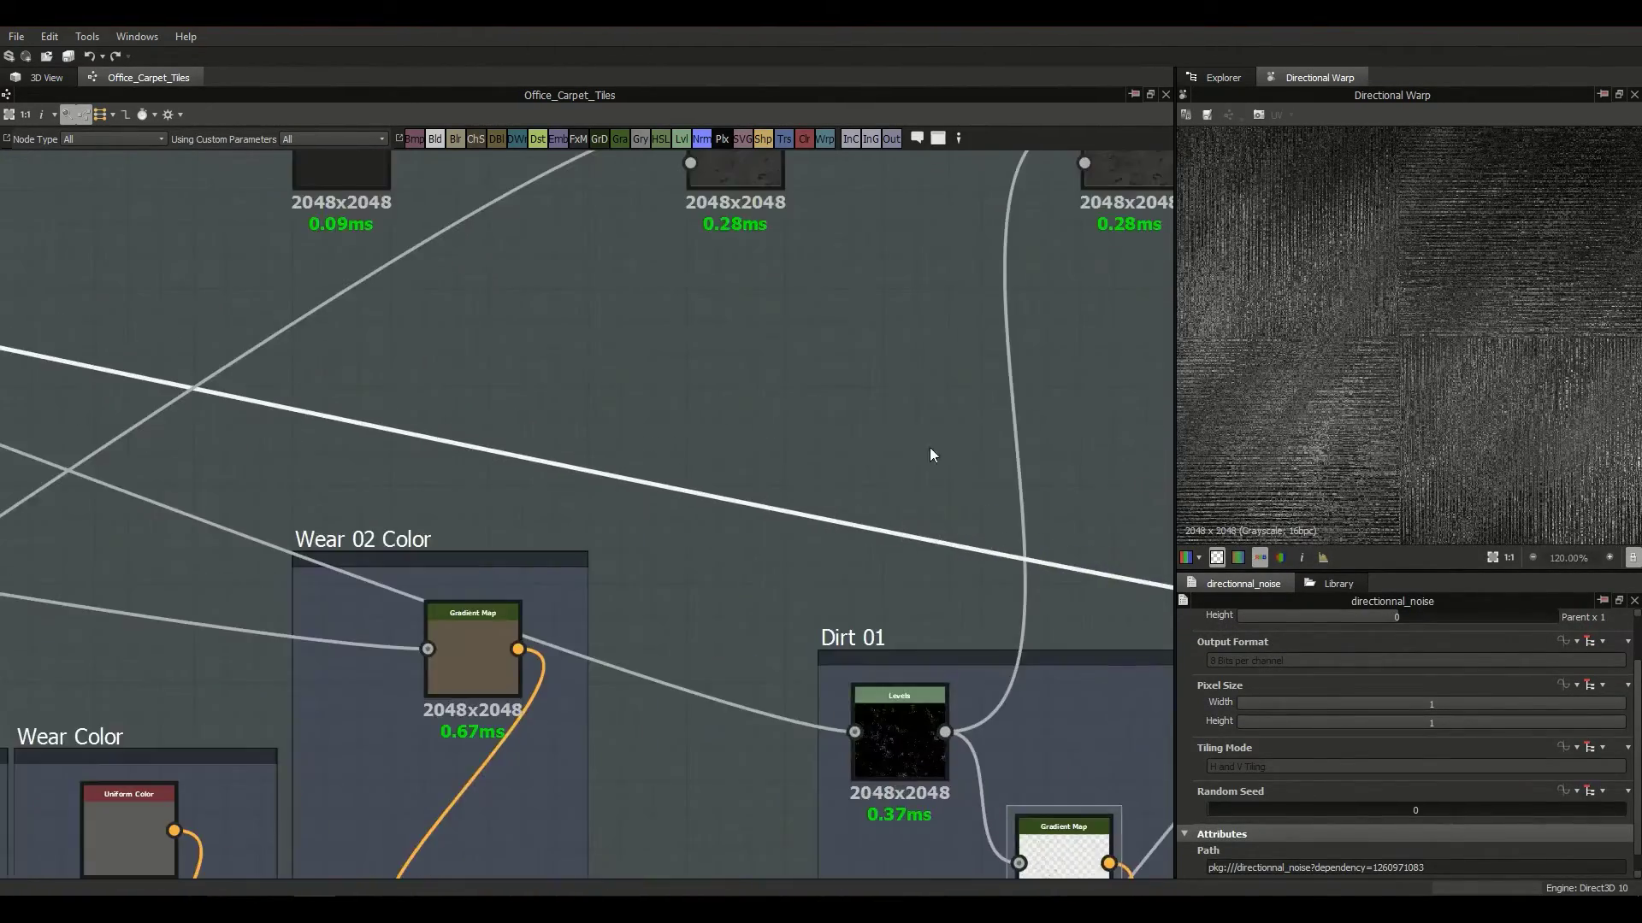
Step: Trace the Directional Warp's second input back to the Blend that combines the two curvature nodes and preview that Blend
middle_drag(949, 448, 412, 319)
click(910, 544)
scroll(672, 606, down, 2)
middle_drag(608, 631, 783, 290)
scroll(643, 449, down, 3)
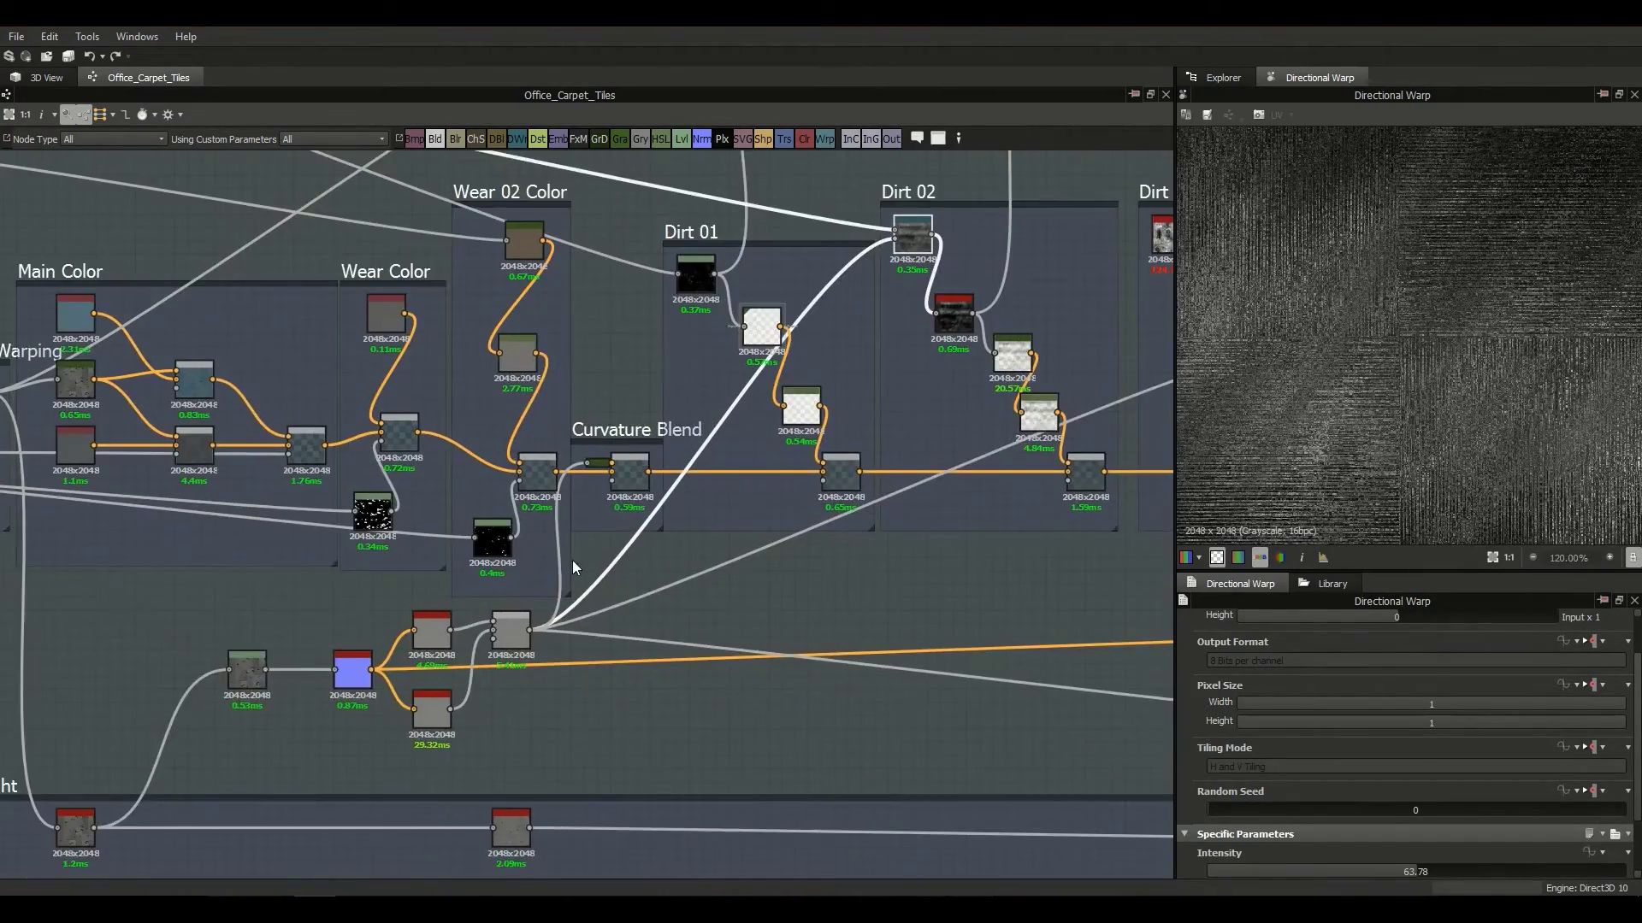
scroll(547, 634, up, 2)
click(490, 643)
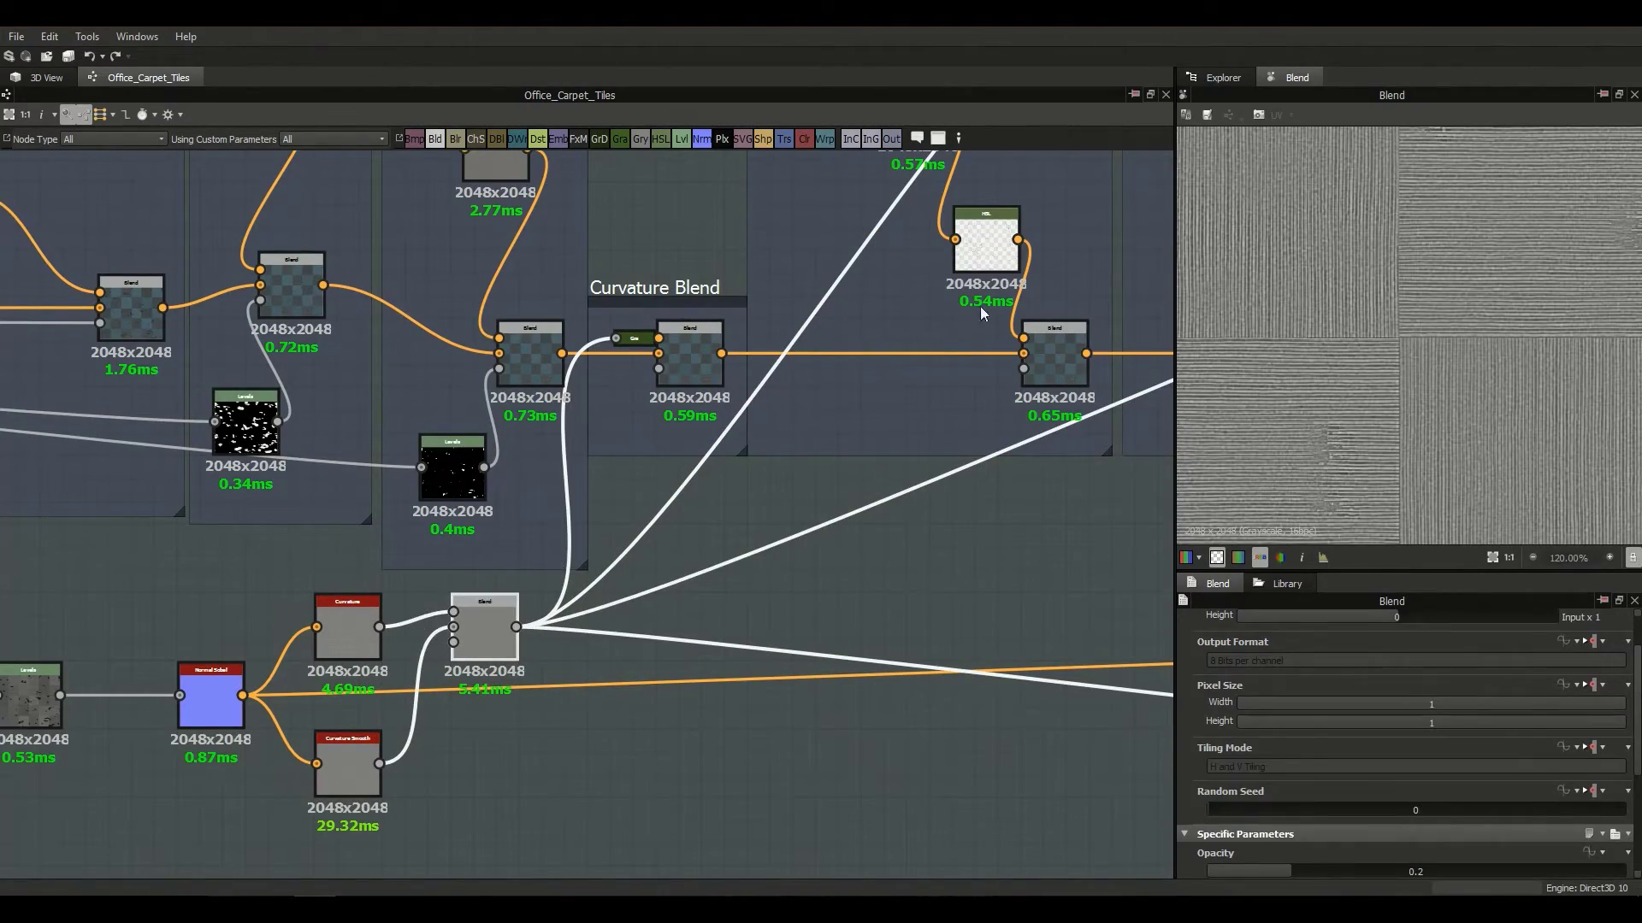
scroll(931, 342, down, 3)
middle_drag(1038, 253, 829, 486)
scroll(847, 462, up, 3)
Step: Preview the Dirt 02 Directional Warp again and examine its intensity, warp angle and warped noise pattern
click(886, 382)
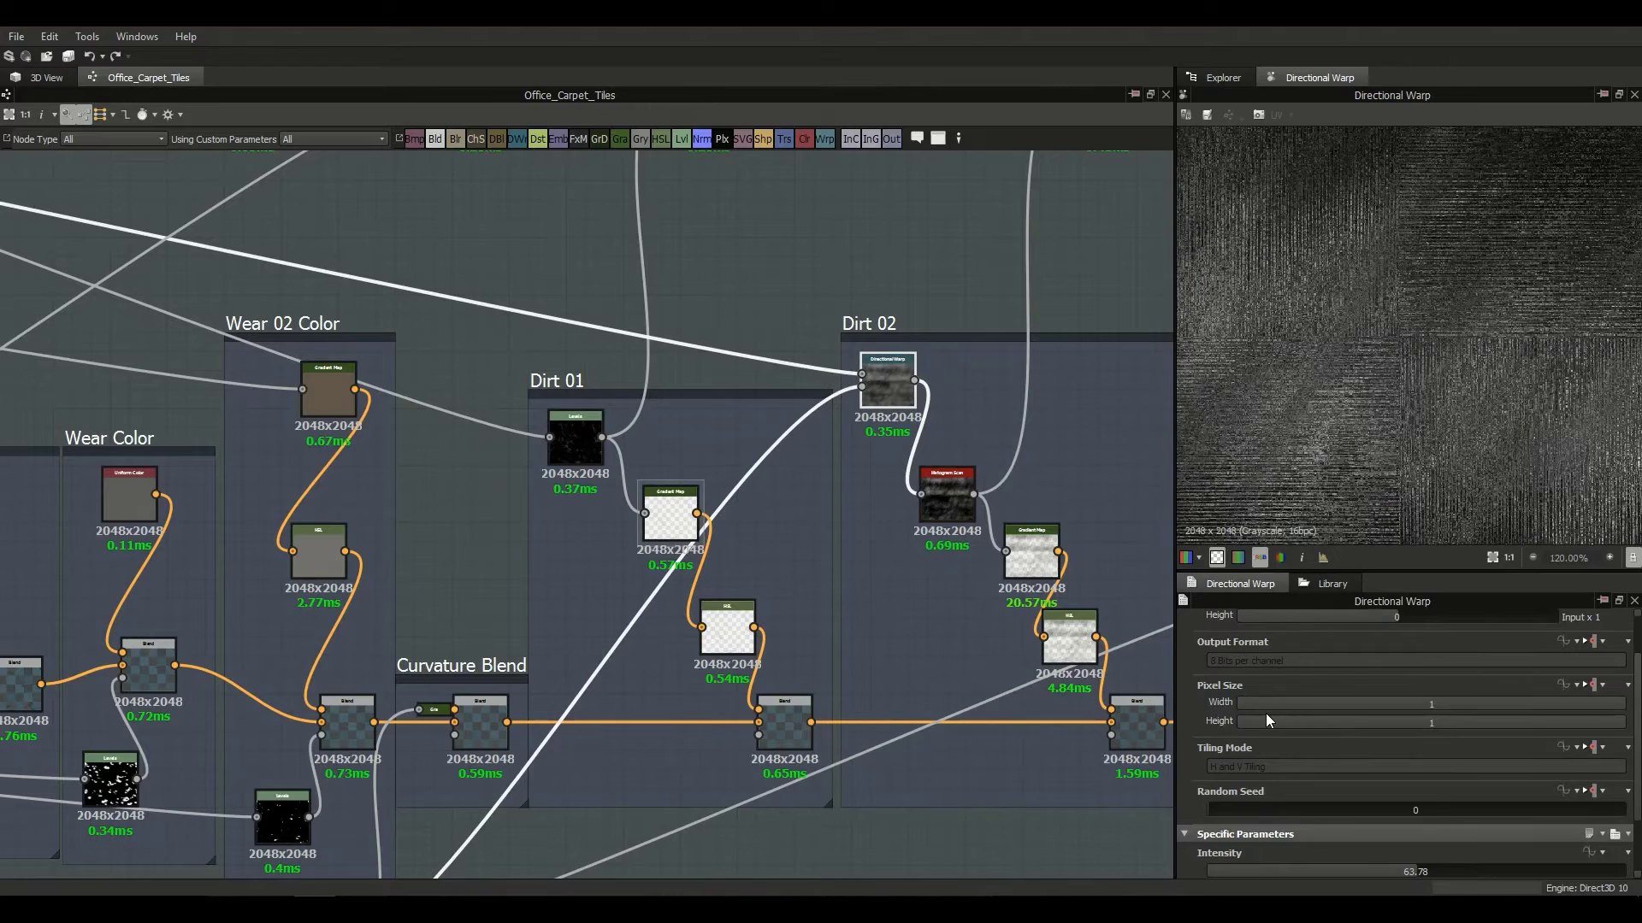
scroll(1270, 780, down, 2)
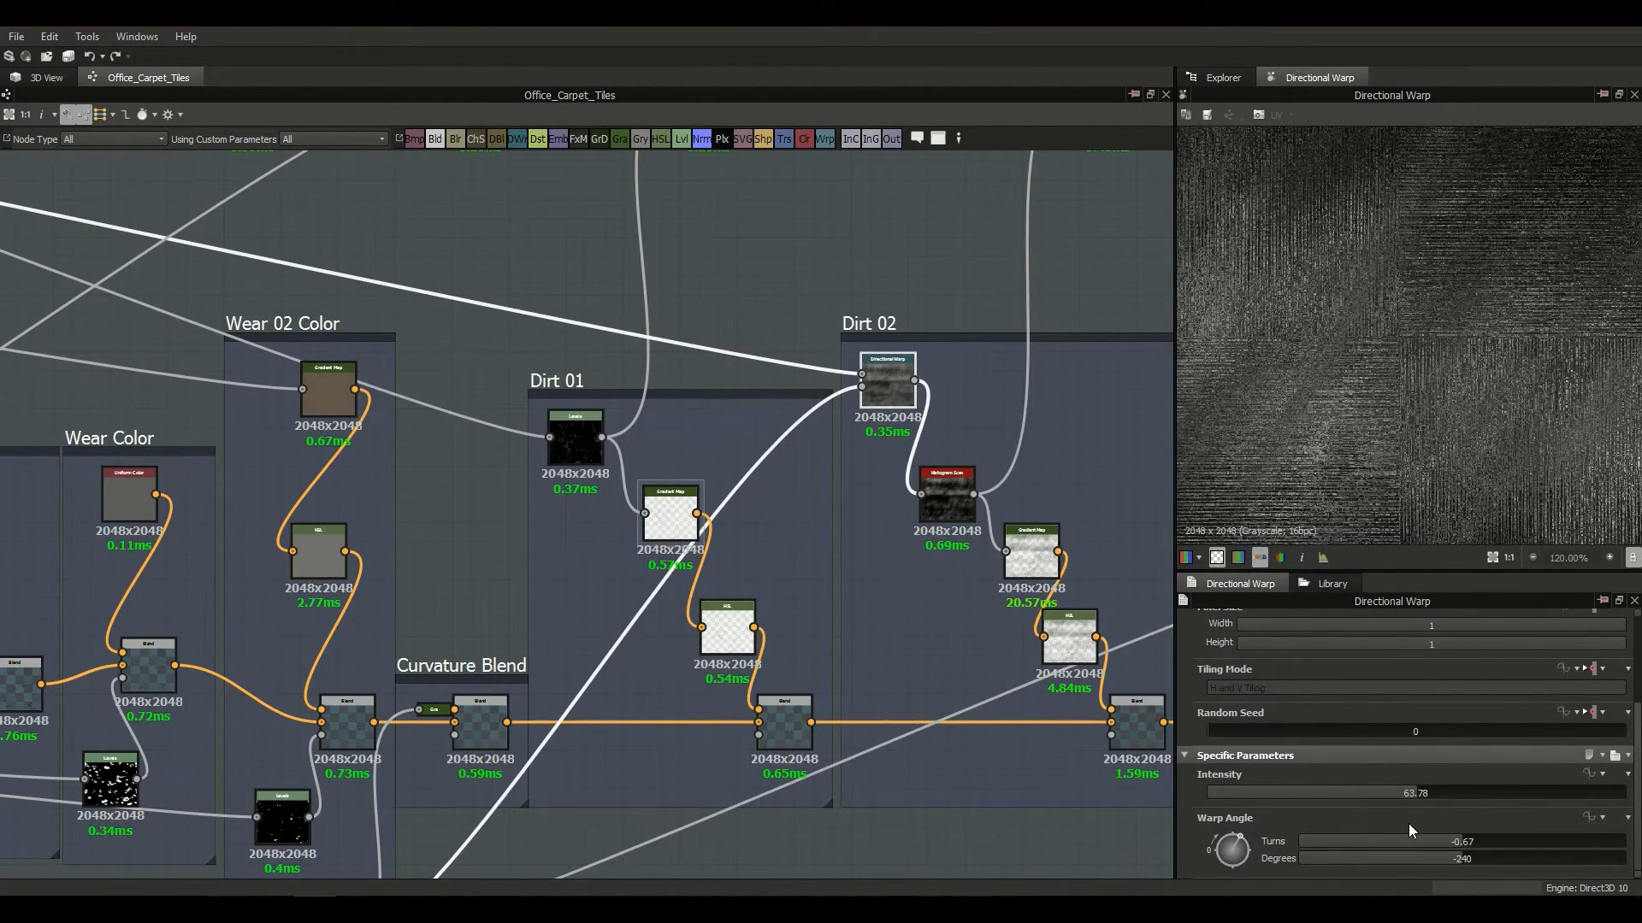
scroll(1444, 412, up, 1)
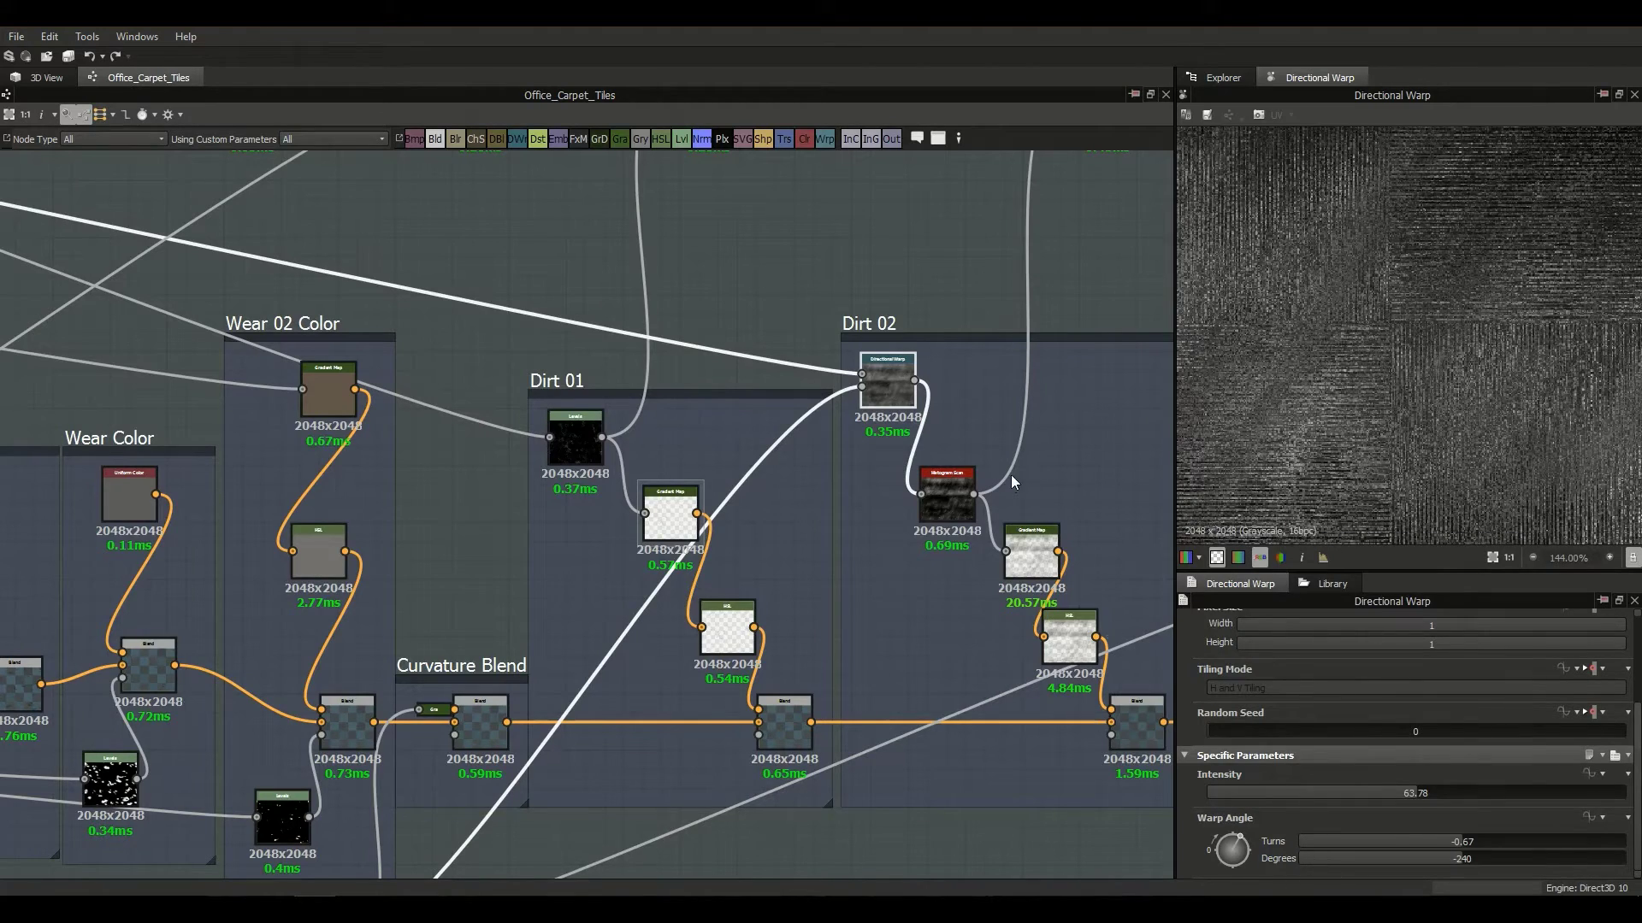
middle_drag(954, 520, 914, 567)
scroll(913, 566, up, 1)
scroll(1448, 414, down, 4)
scroll(1448, 414, up, 3)
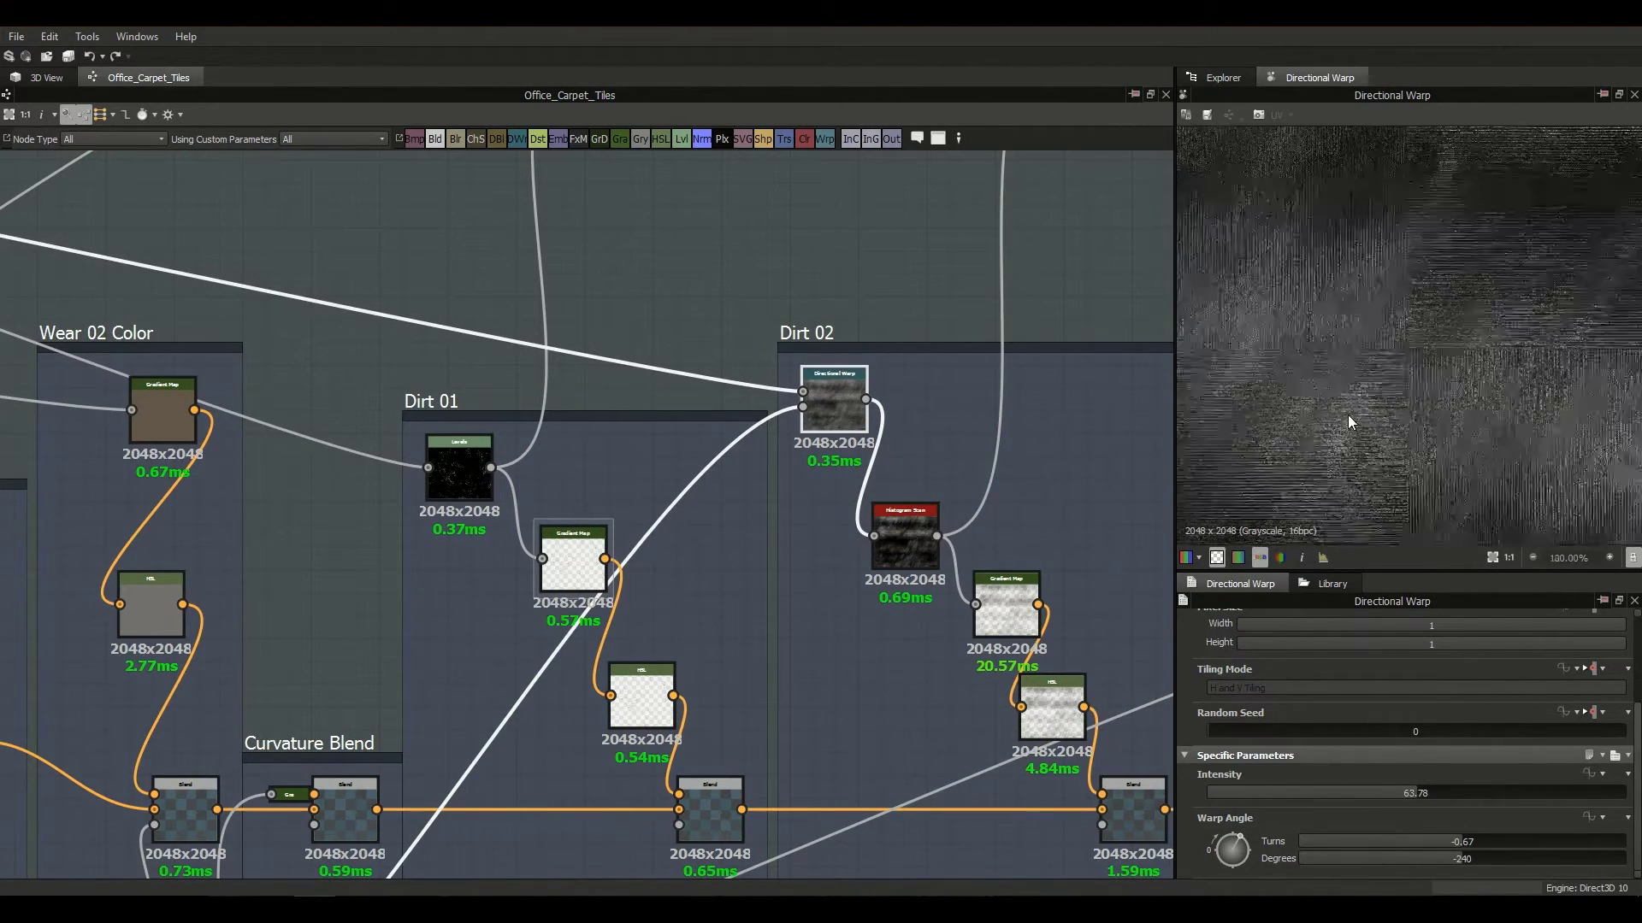
scroll(906, 564, up, 1)
middle_drag(926, 544, 910, 521)
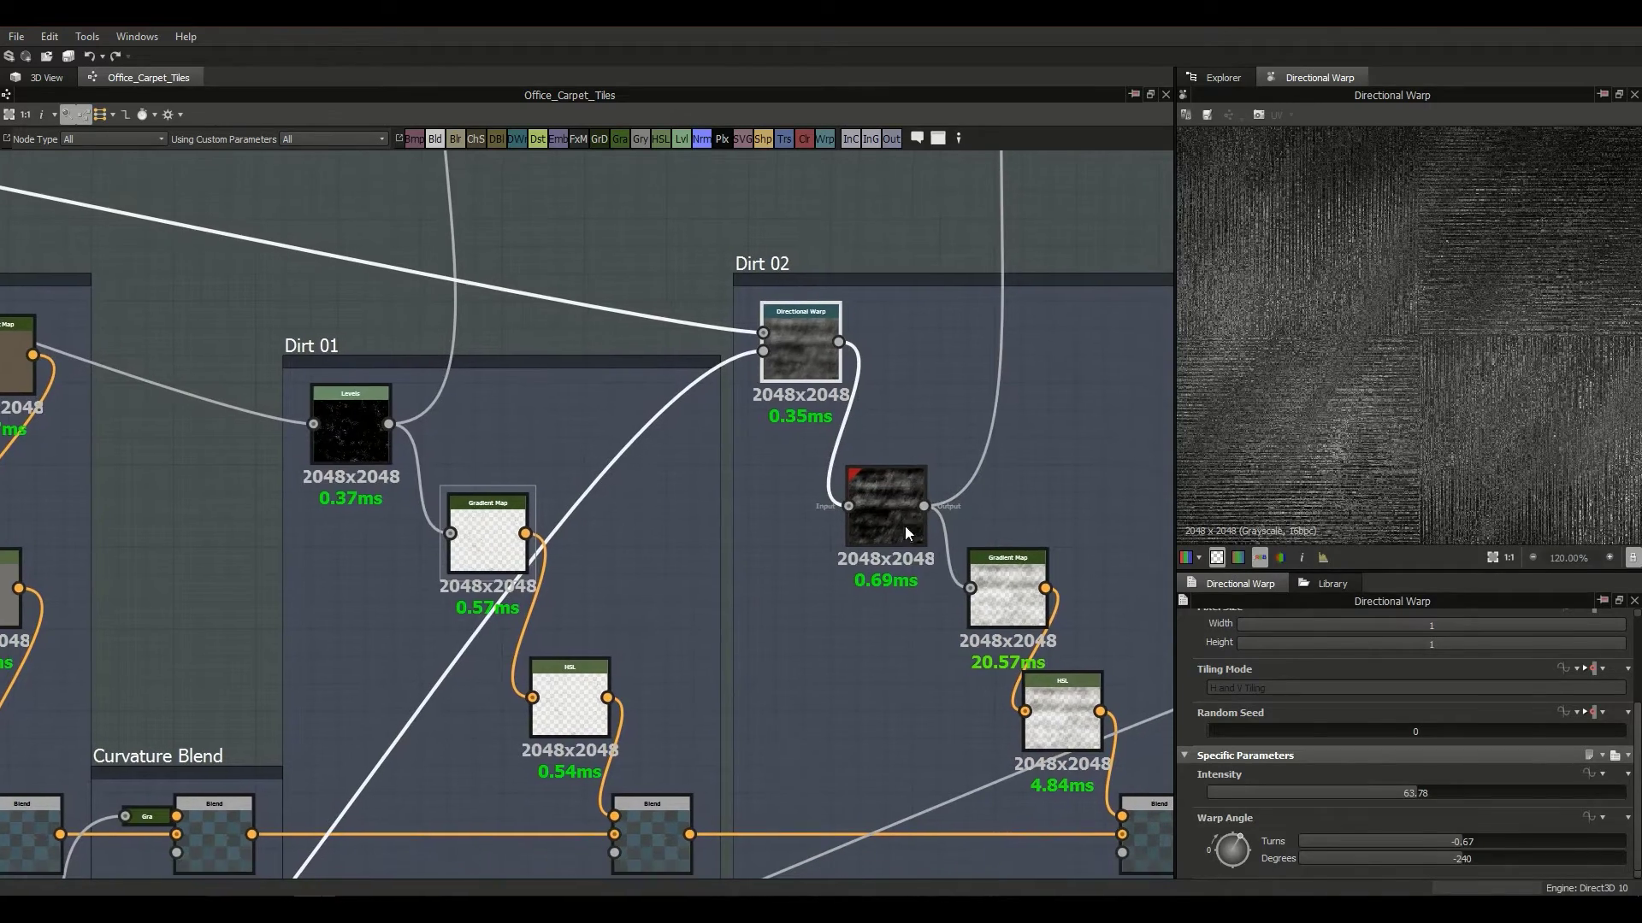
Step: Preview the Dirt 02 group's Histogram Scan, Gradient Map and Blend nodes in order
double_click(912, 524)
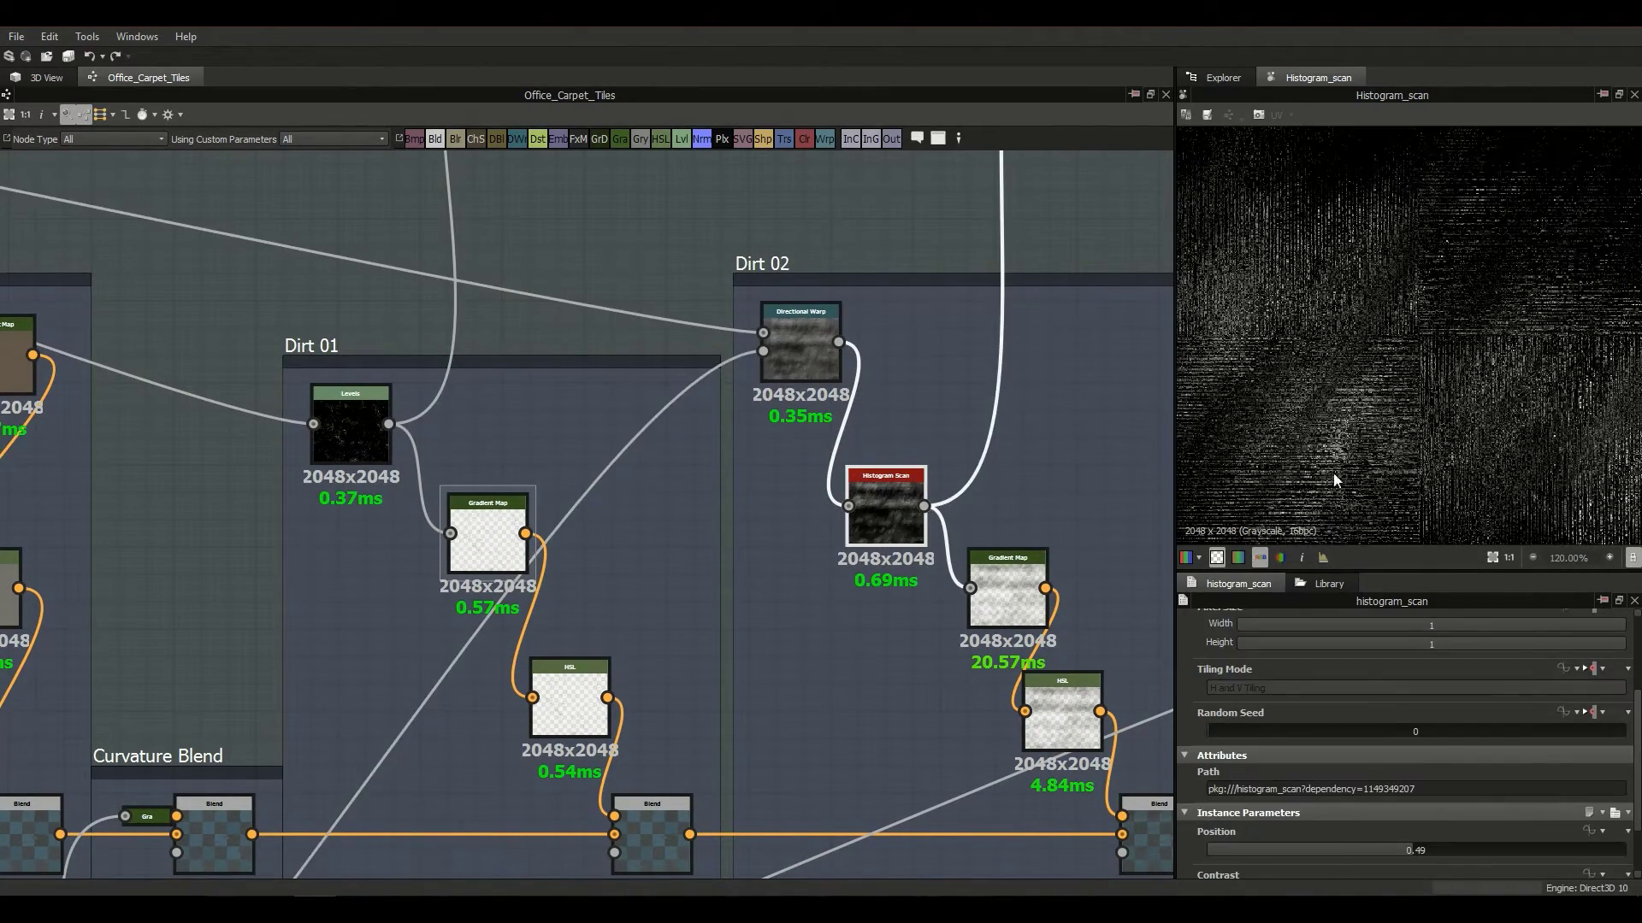
double_click(1004, 577)
scroll(1353, 453, up, 4)
middle_drag(1057, 703, 946, 532)
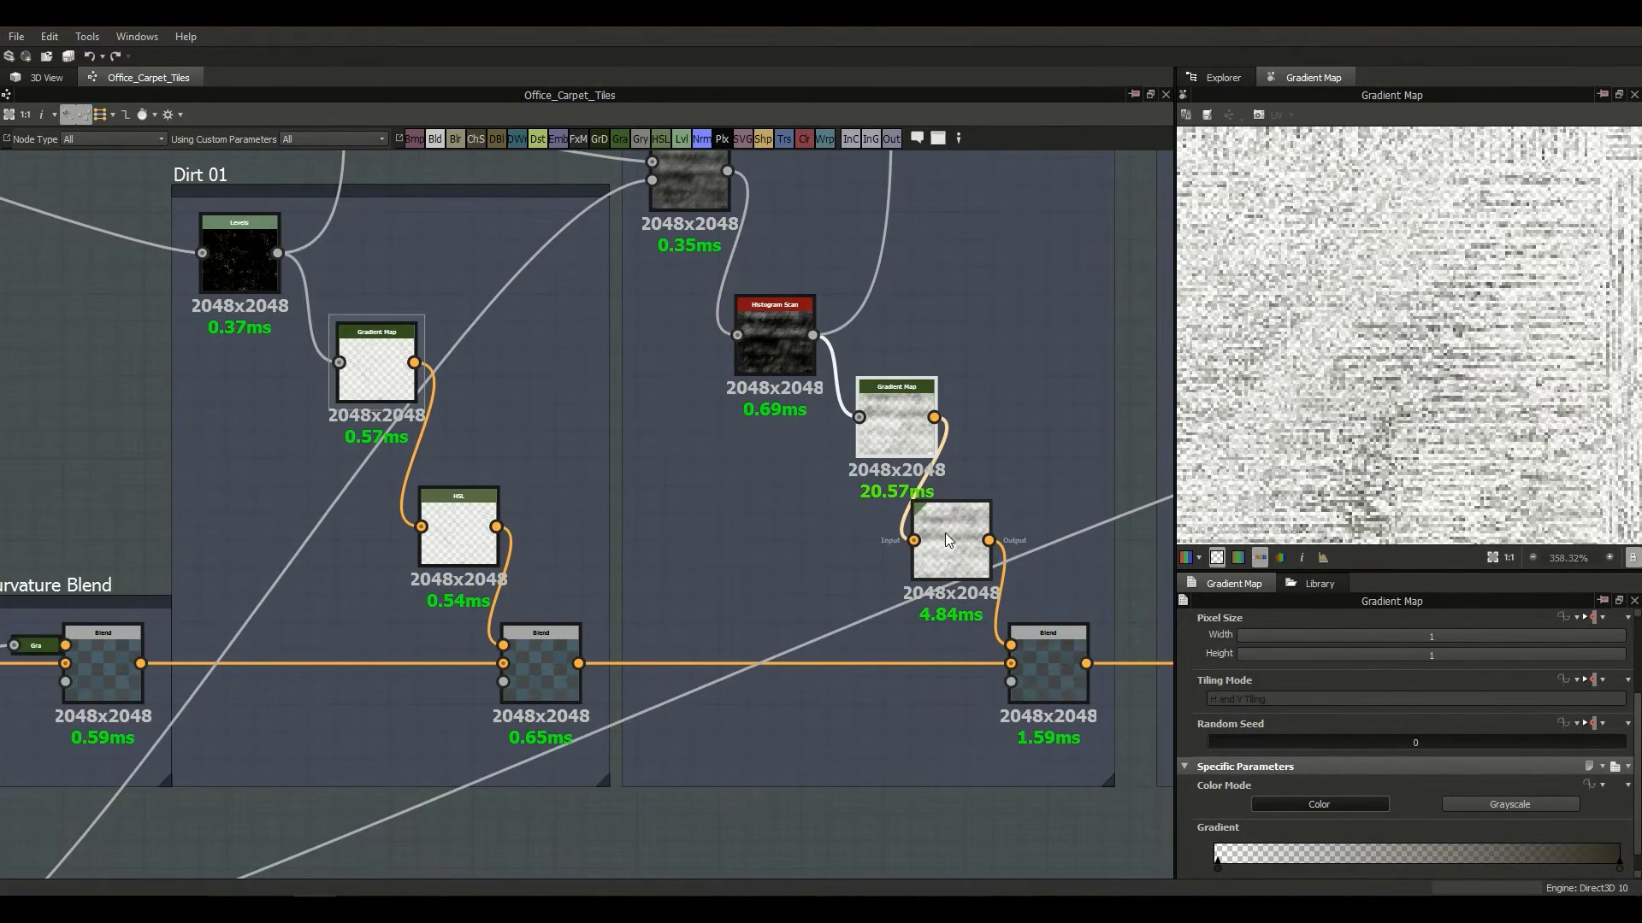
double_click(1043, 660)
scroll(1385, 422, down, 4)
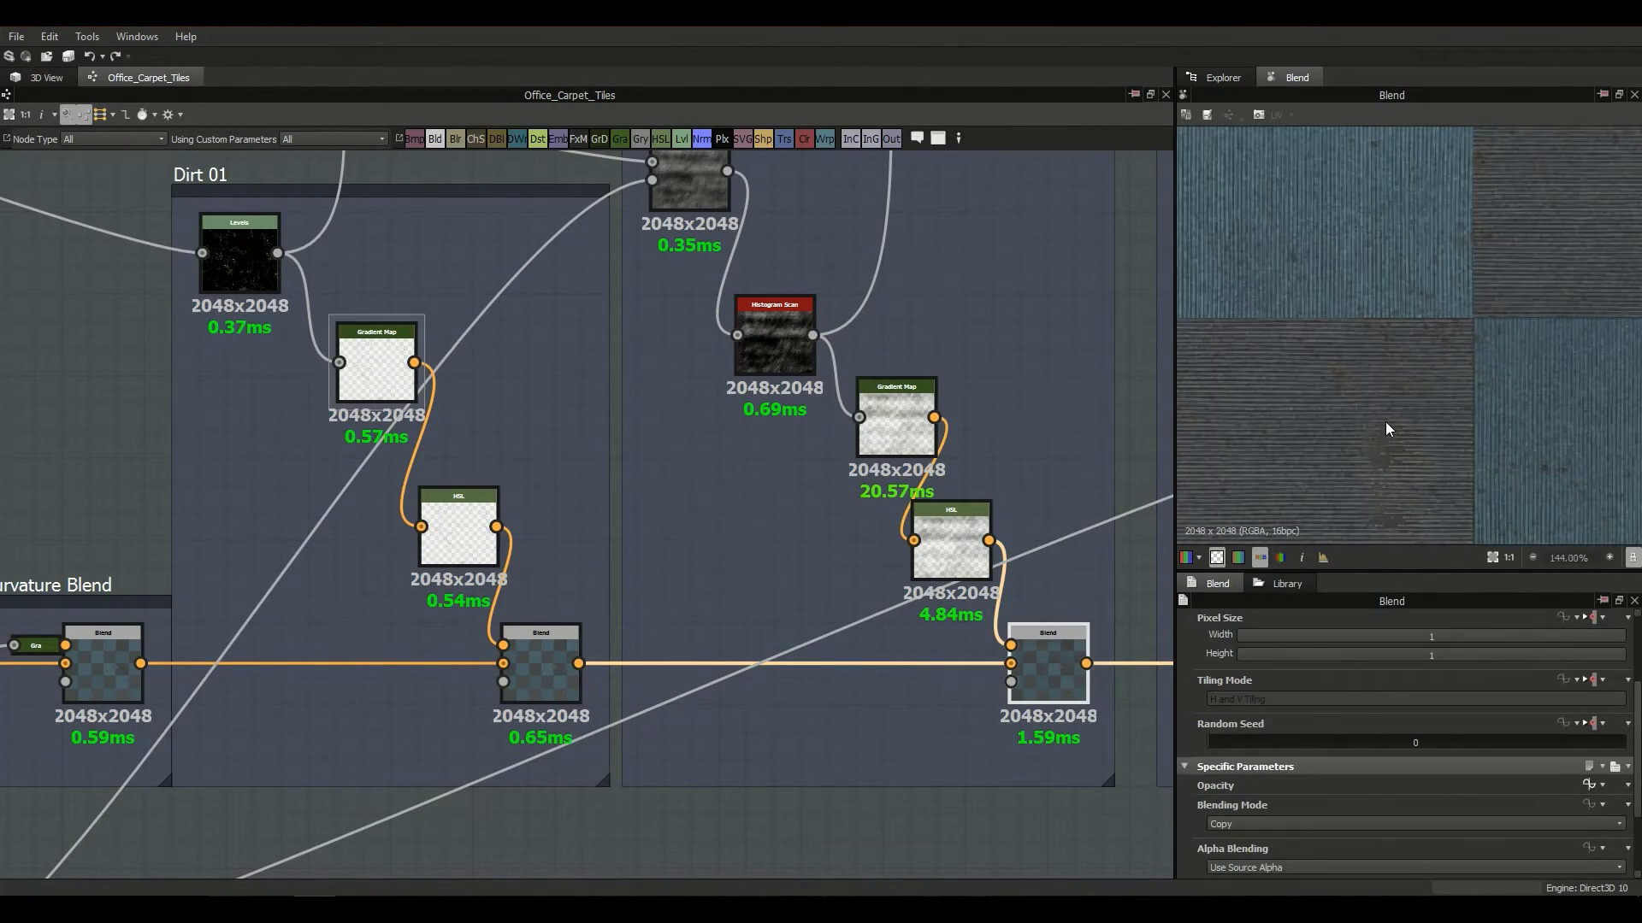
Step: Switch to the 3D view and inspect the dirt across the whole carpet plane
click(953, 848)
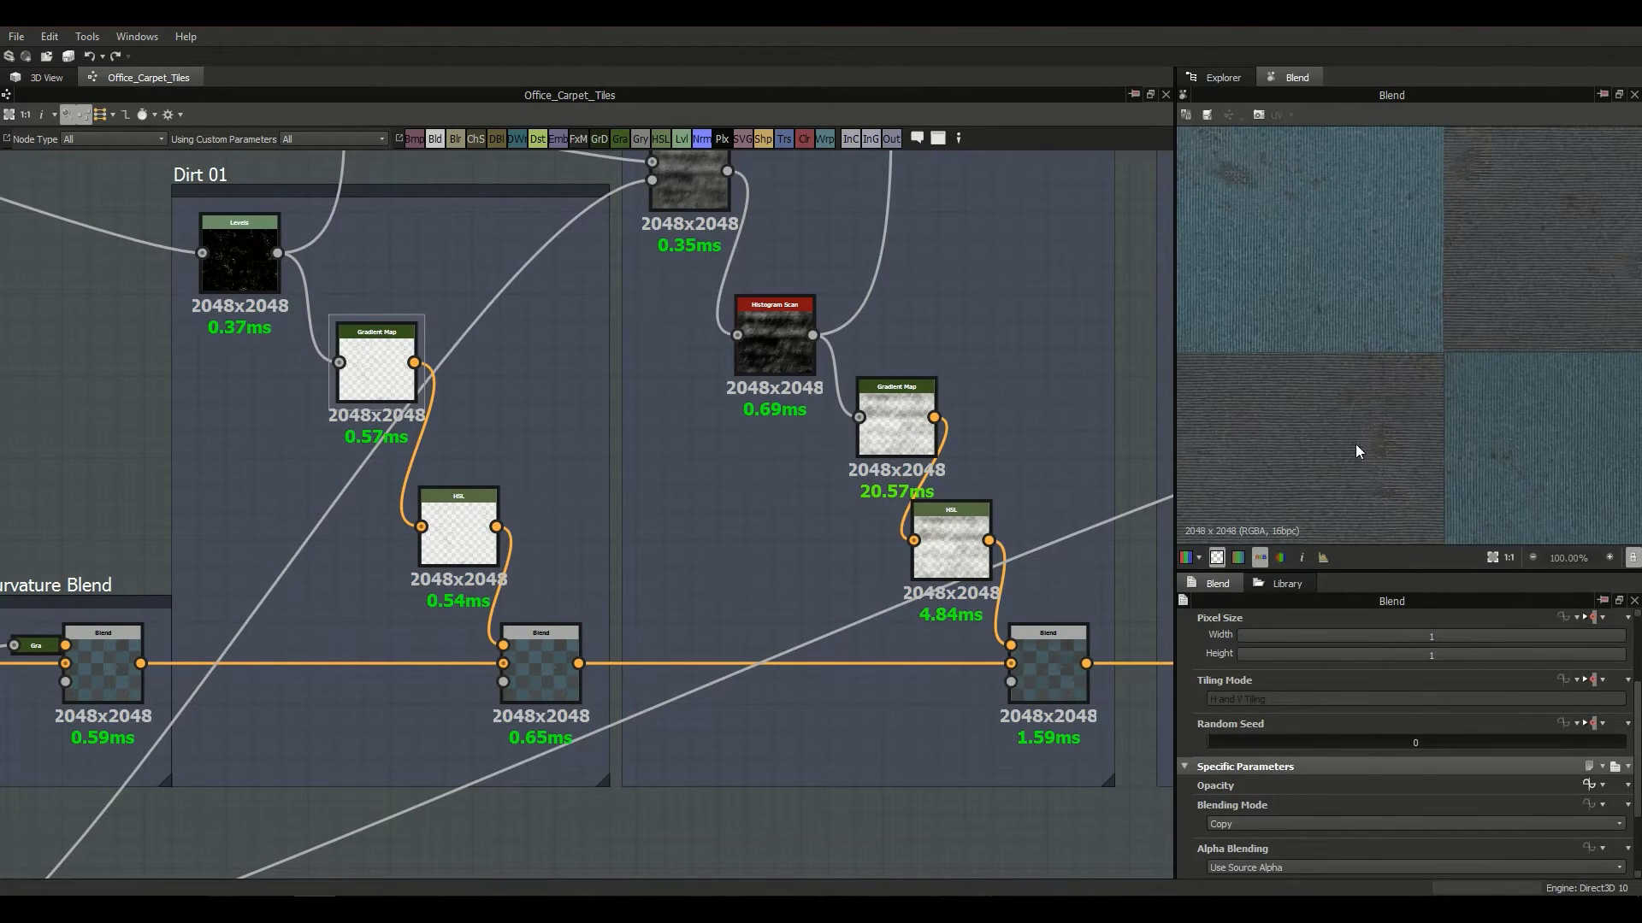
click(47, 77)
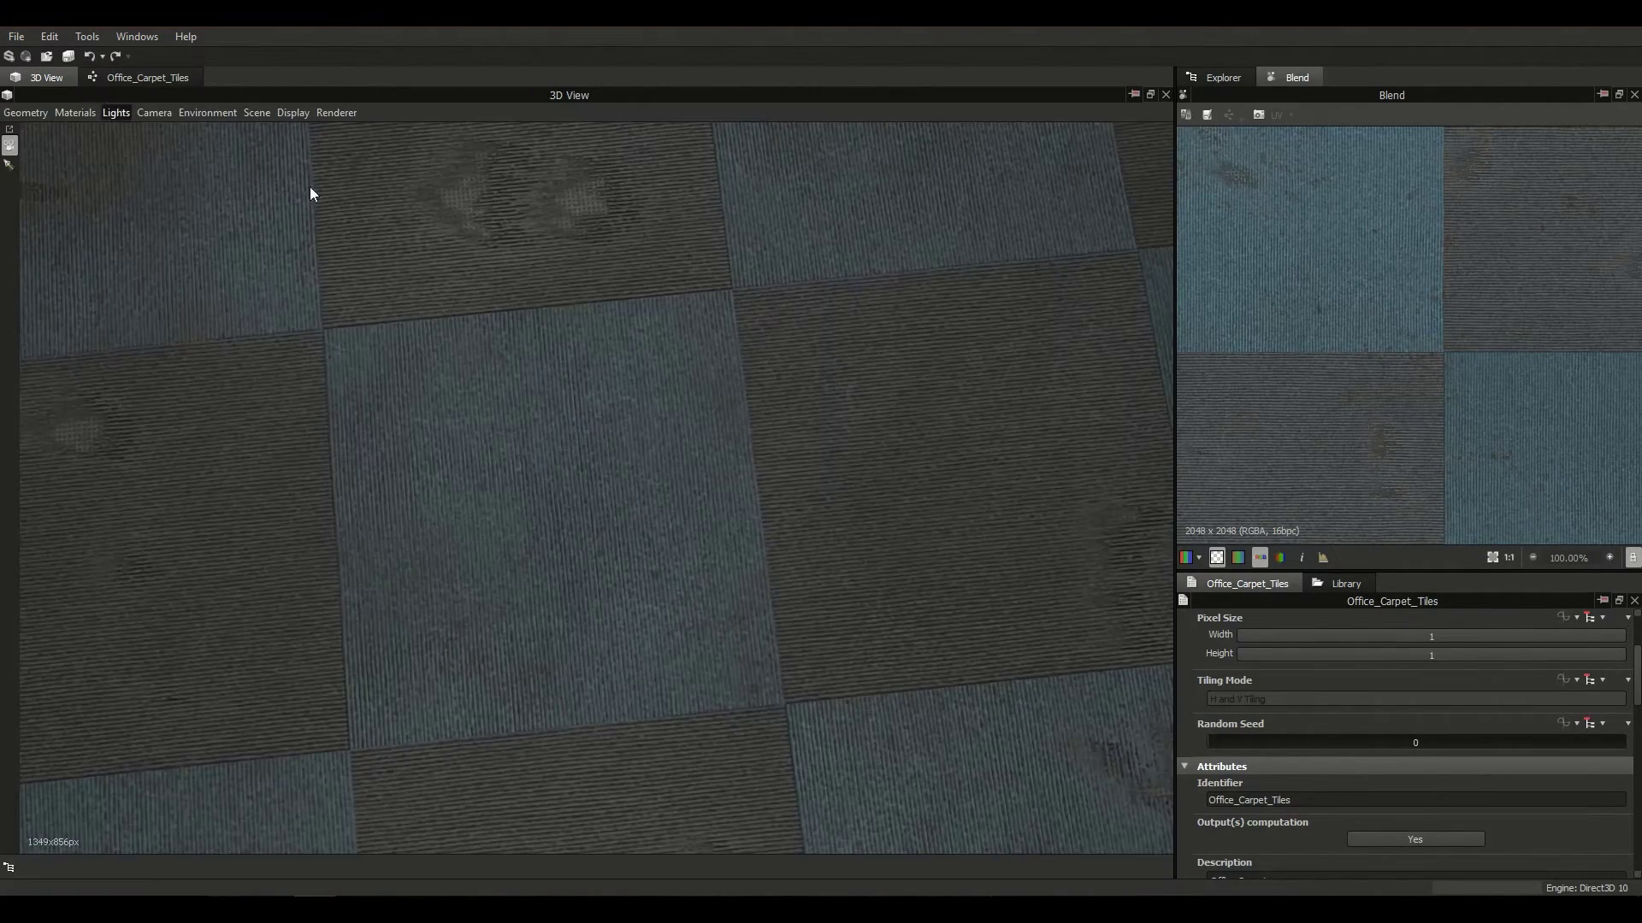
drag(695, 364, 770, 377)
scroll(1402, 736, down, 8)
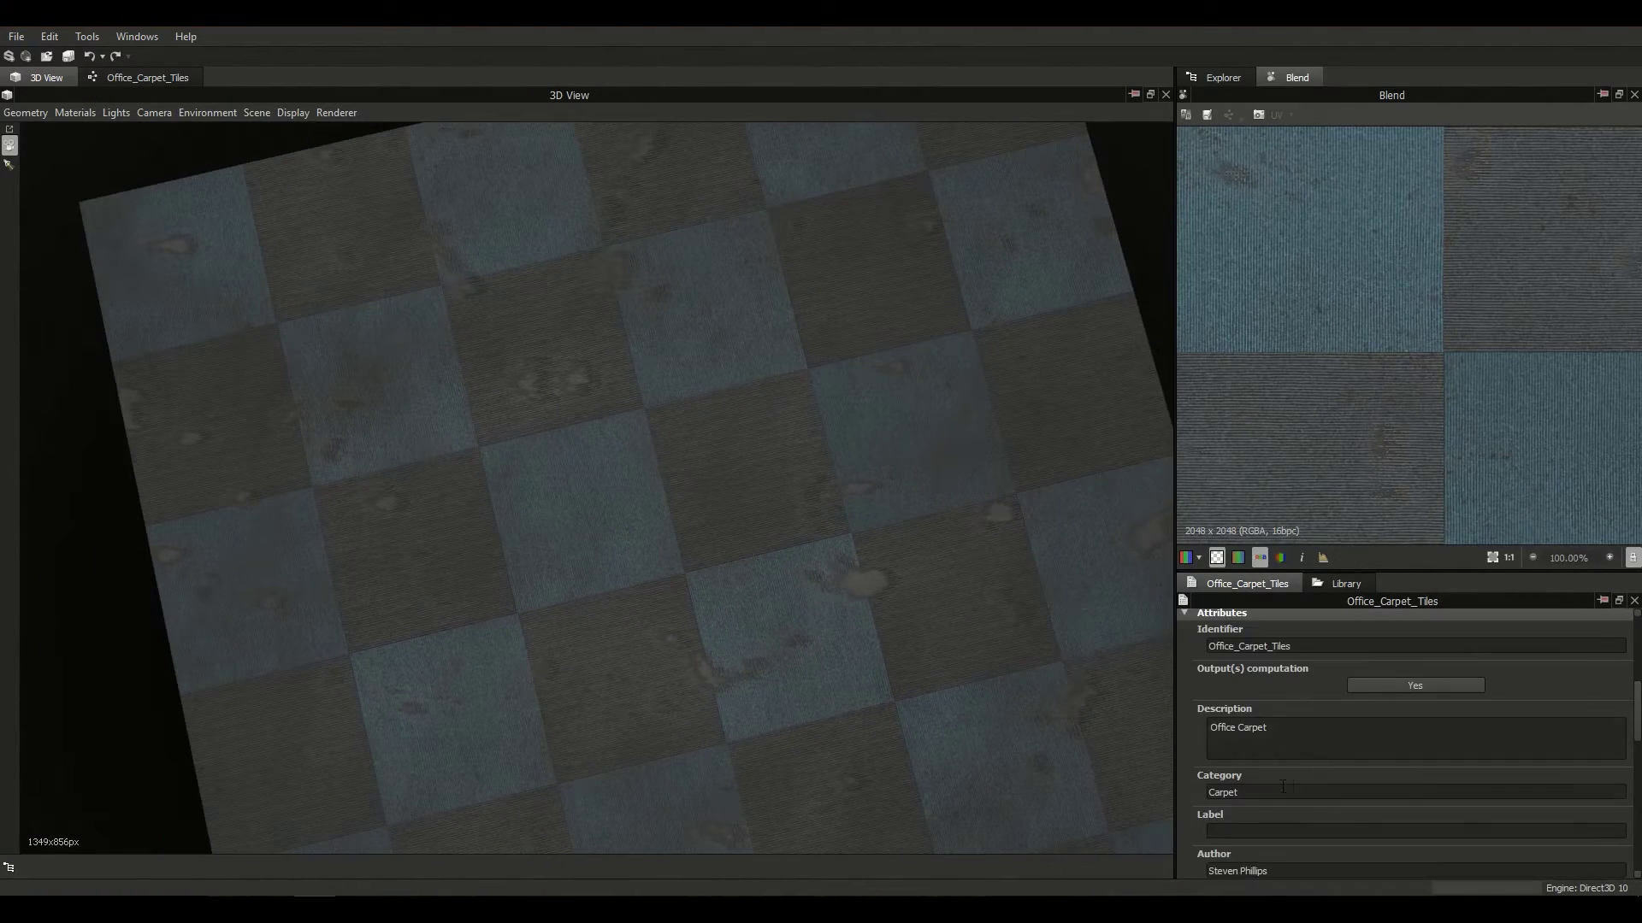
Step: Expand the Dirt 02 Amount input parameter and set its default to 1
click(1209, 794)
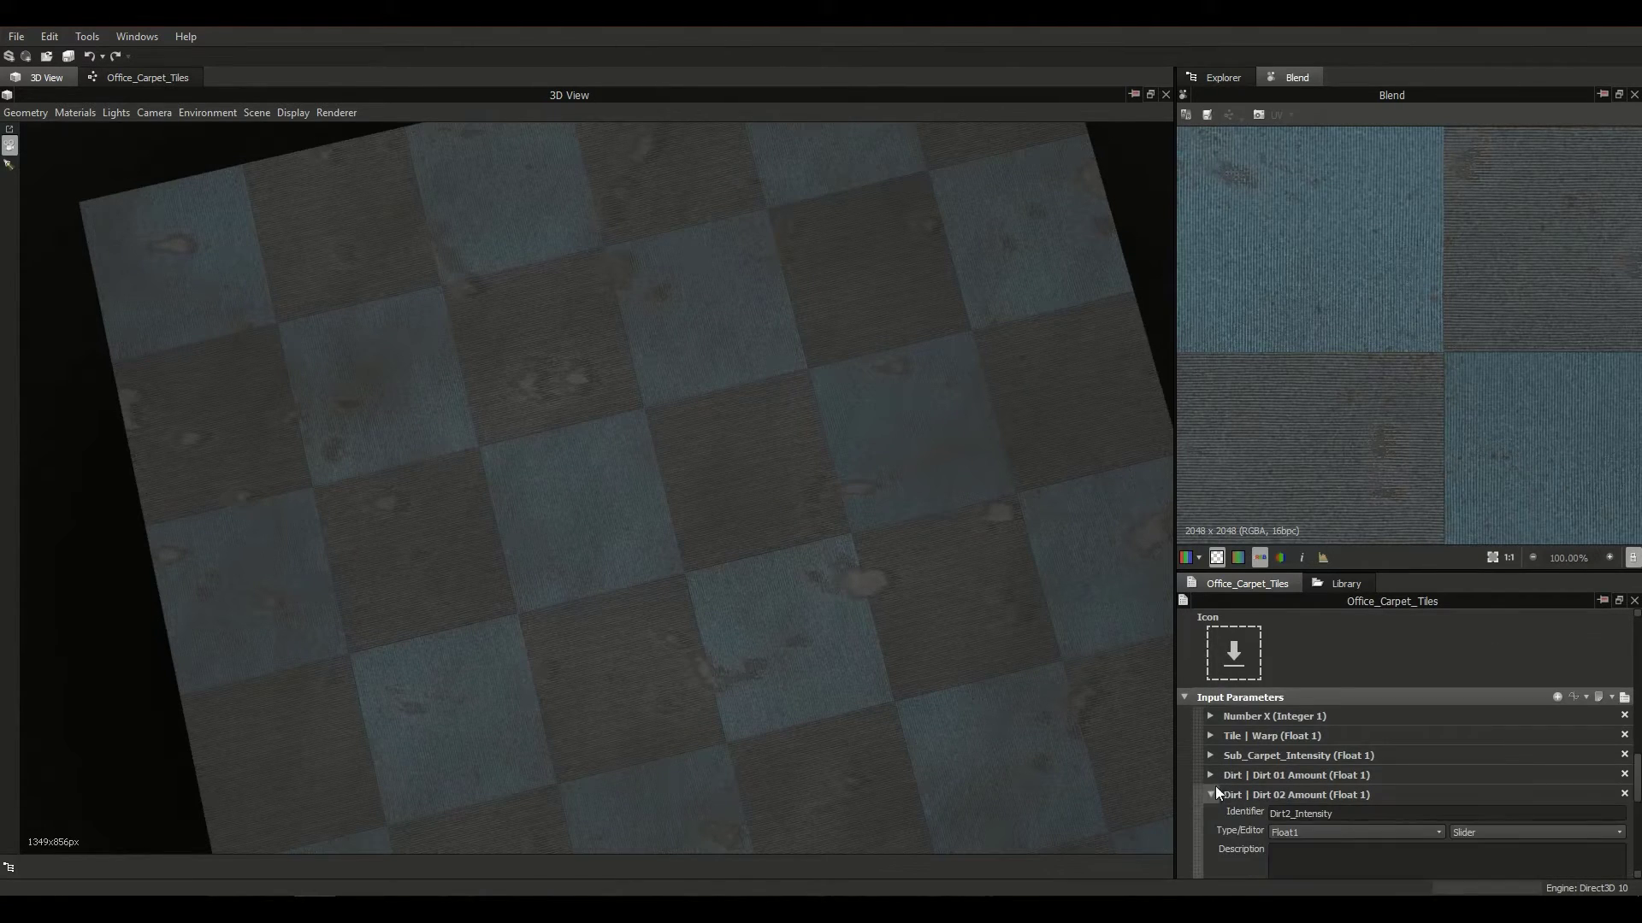
scroll(1537, 754, down, 5)
drag(1536, 738, 1625, 738)
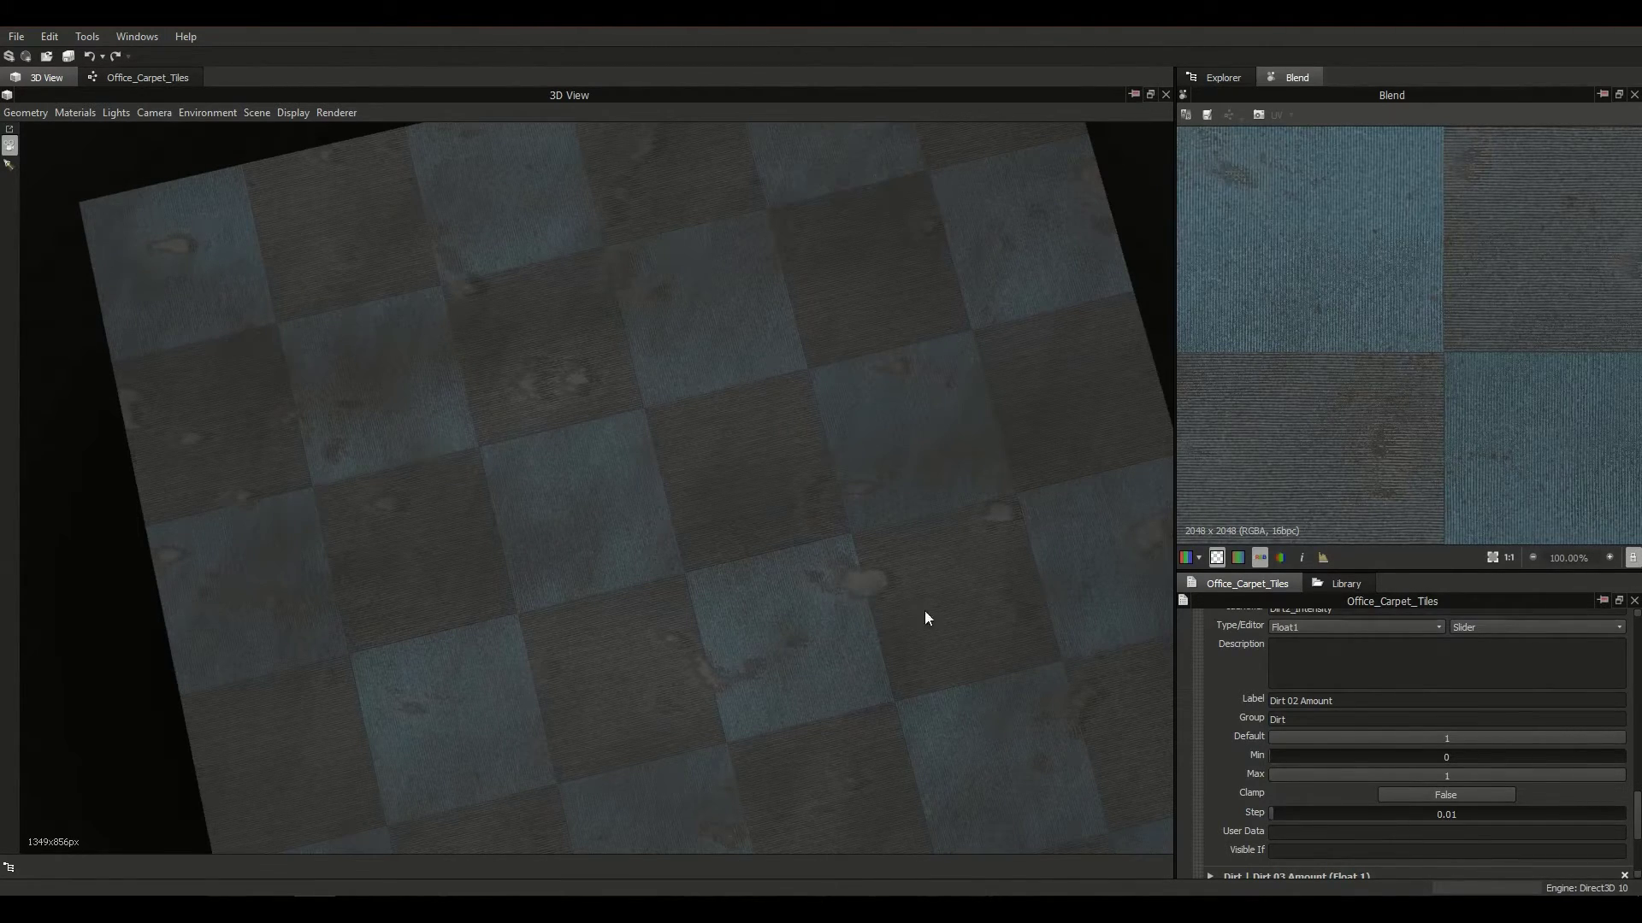
Step: Inspect the carpet in 3D, return to the graph and set the Dirt 02 Amount default to 0.5
drag(803, 659, 761, 523)
click(150, 79)
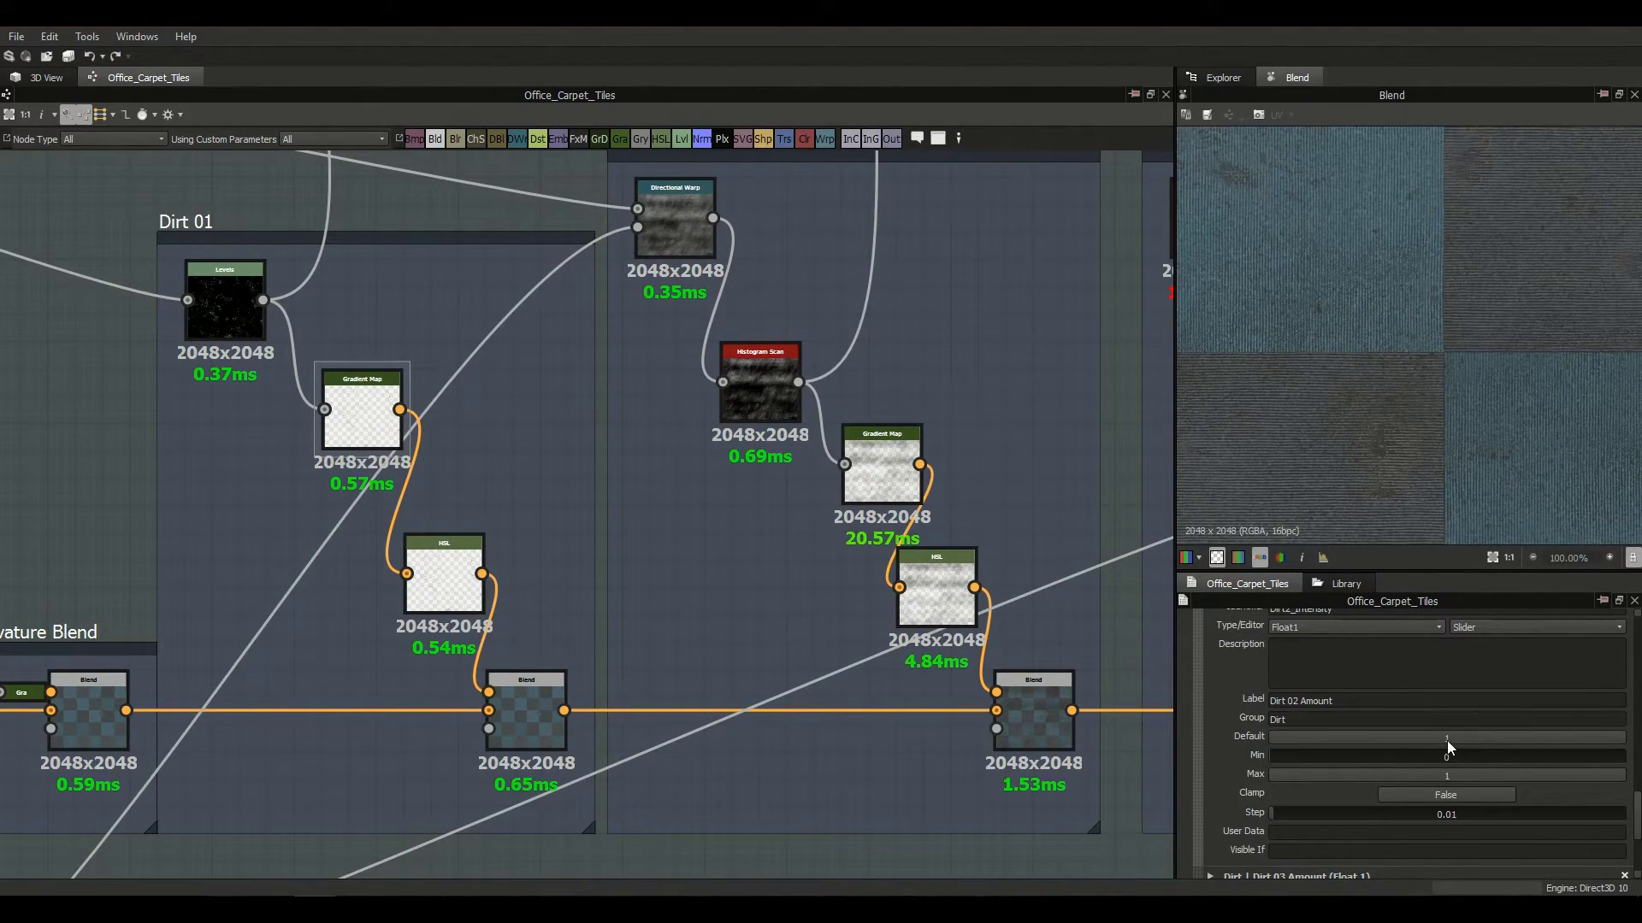
click(1446, 740)
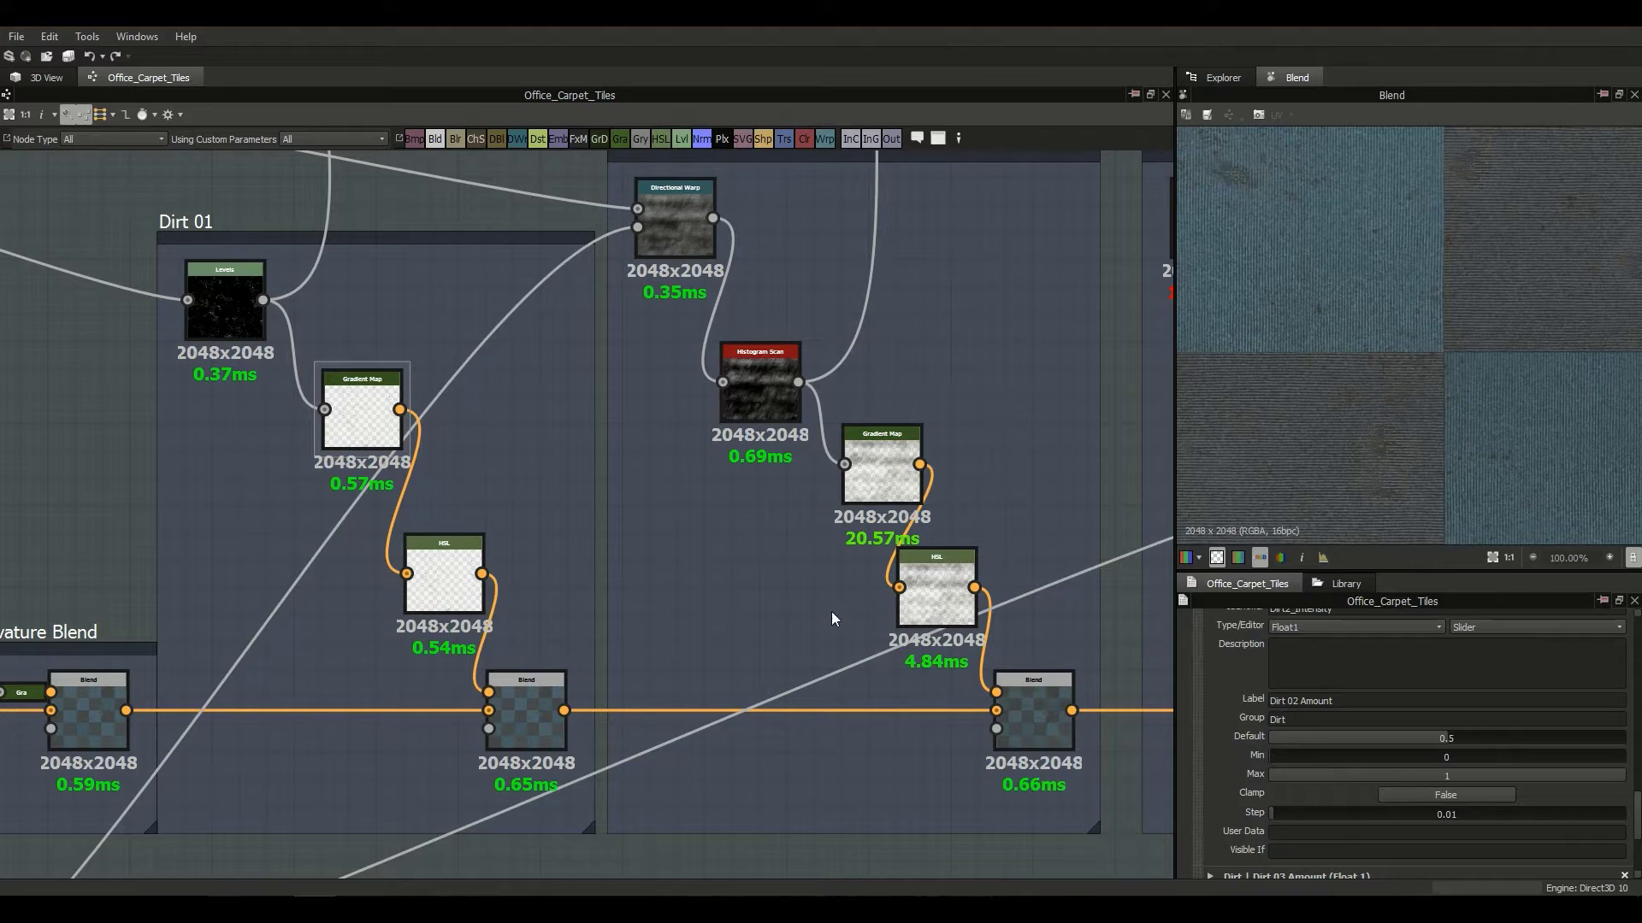
Step: Preview the grunge_map_014 node at the start of the Dirt 03 group
middle_drag(828, 619, 726, 623)
middle_drag(957, 531, 646, 558)
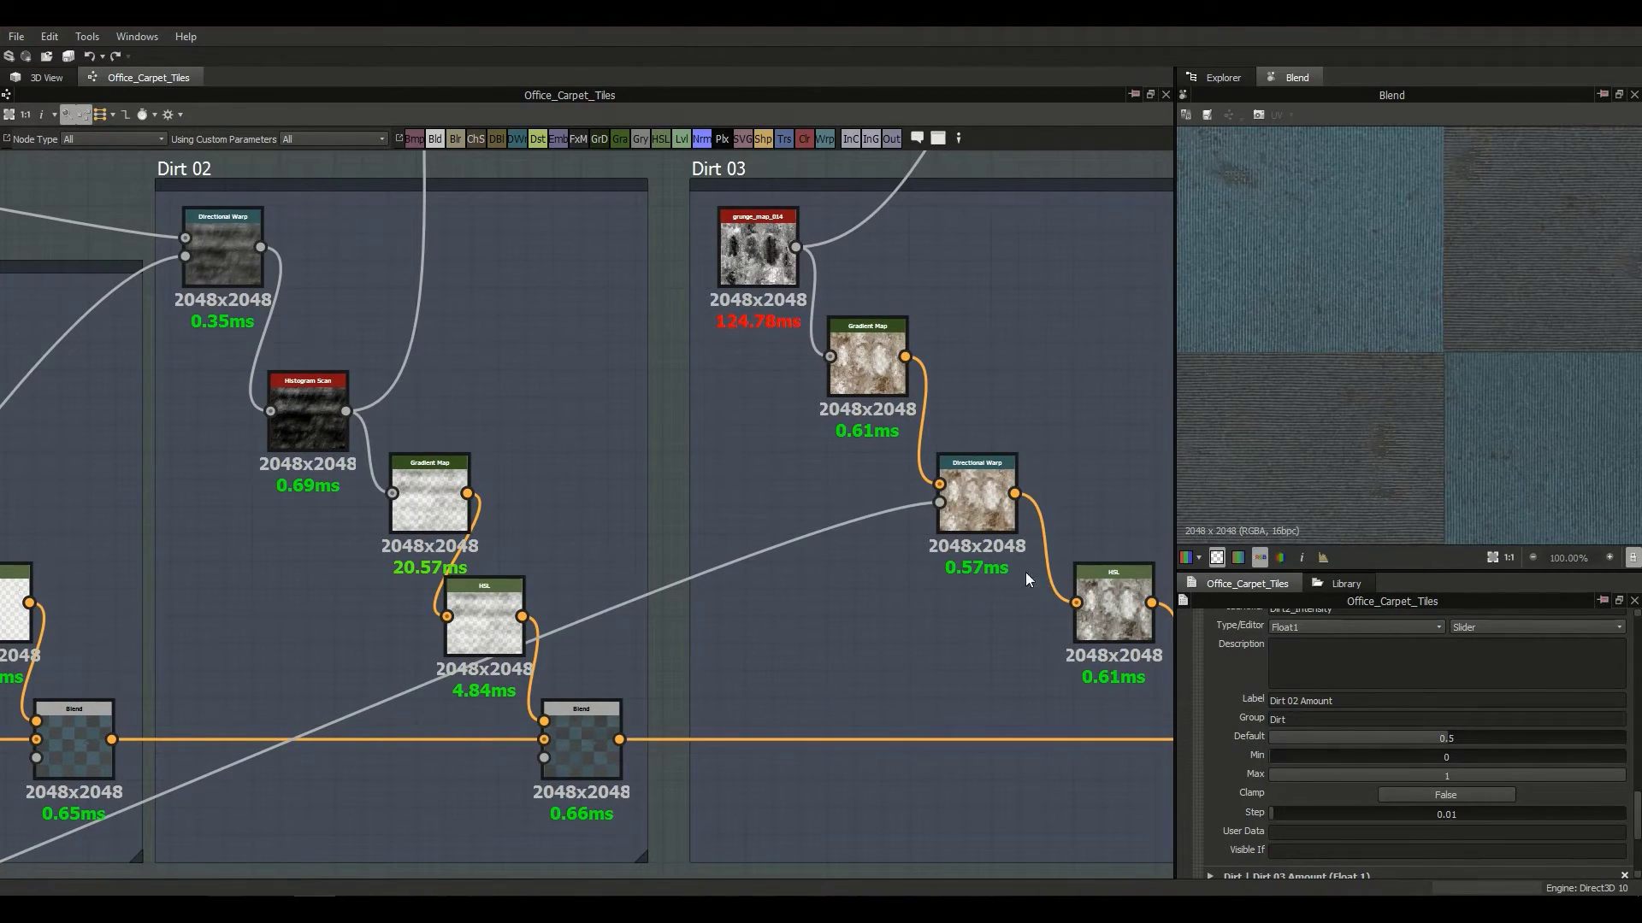
middle_drag(1041, 583, 725, 530)
middle_drag(1009, 368, 1025, 469)
middle_drag(703, 460, 632, 660)
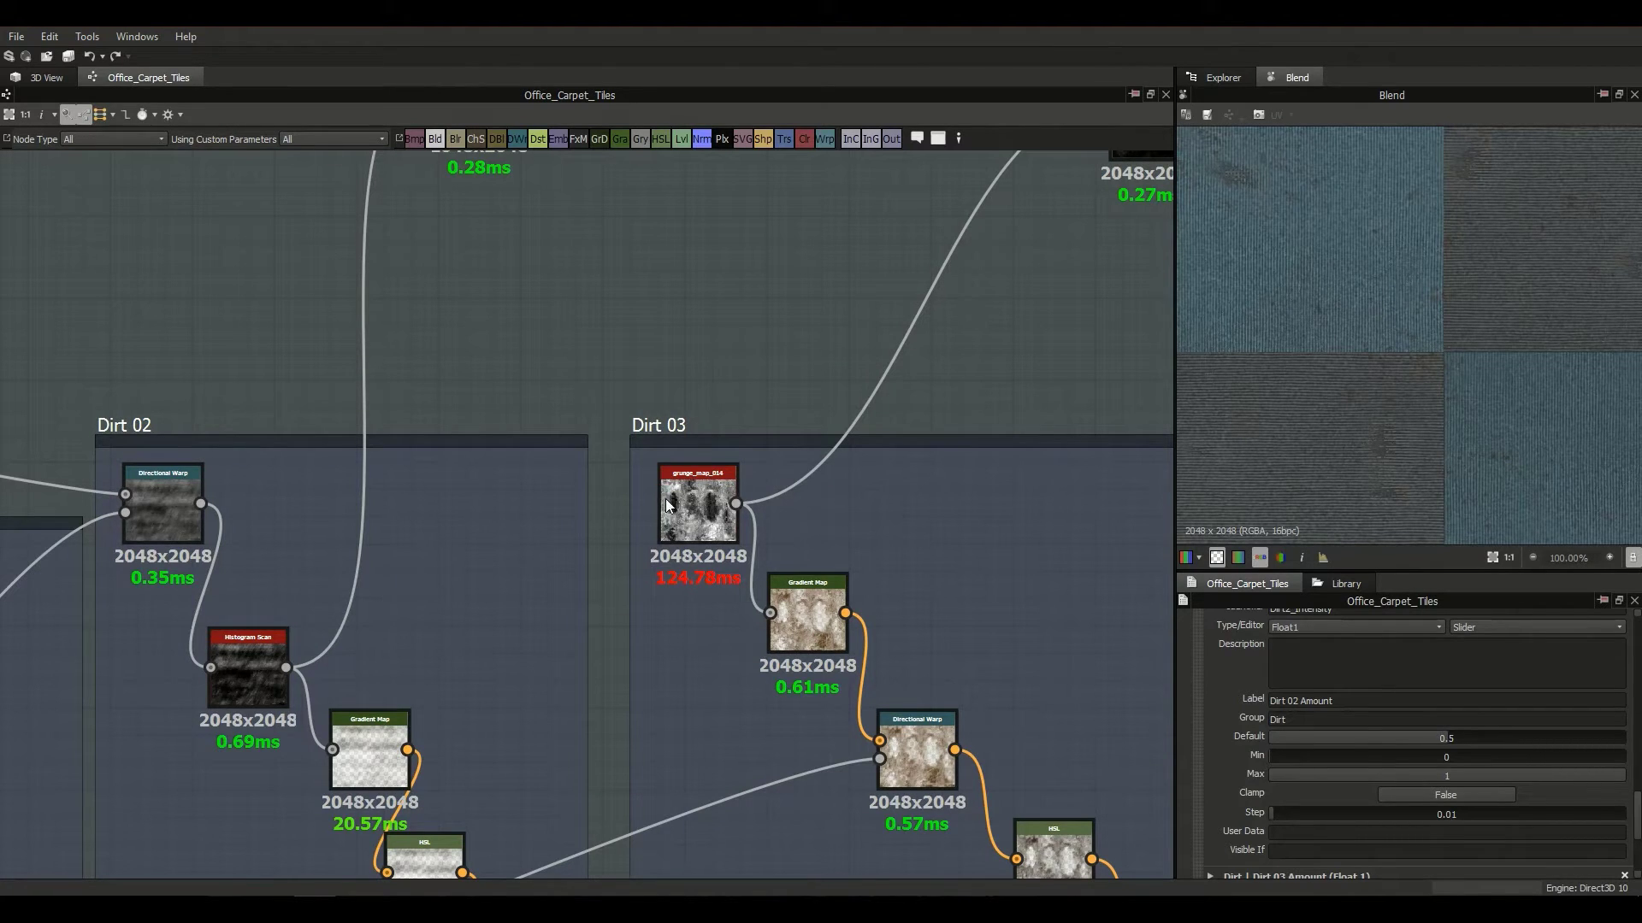
scroll(673, 515, up, 1)
scroll(708, 622, up, 1)
double_click(701, 463)
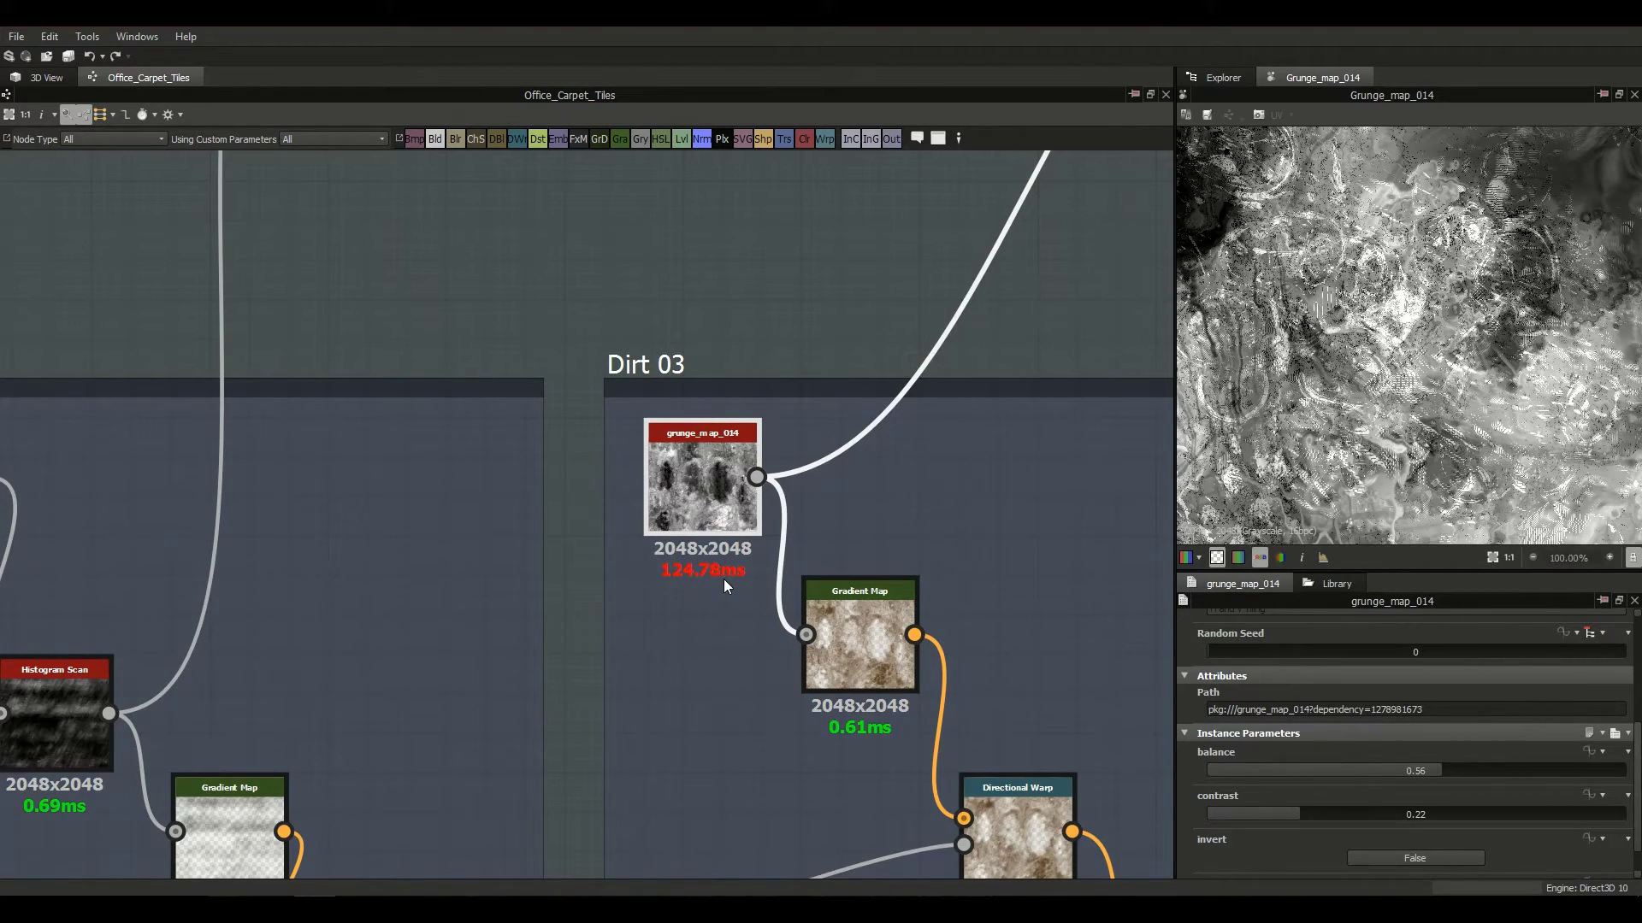
scroll(1407, 488, down, 5)
scroll(1406, 488, up, 2)
middle_drag(805, 612, 757, 574)
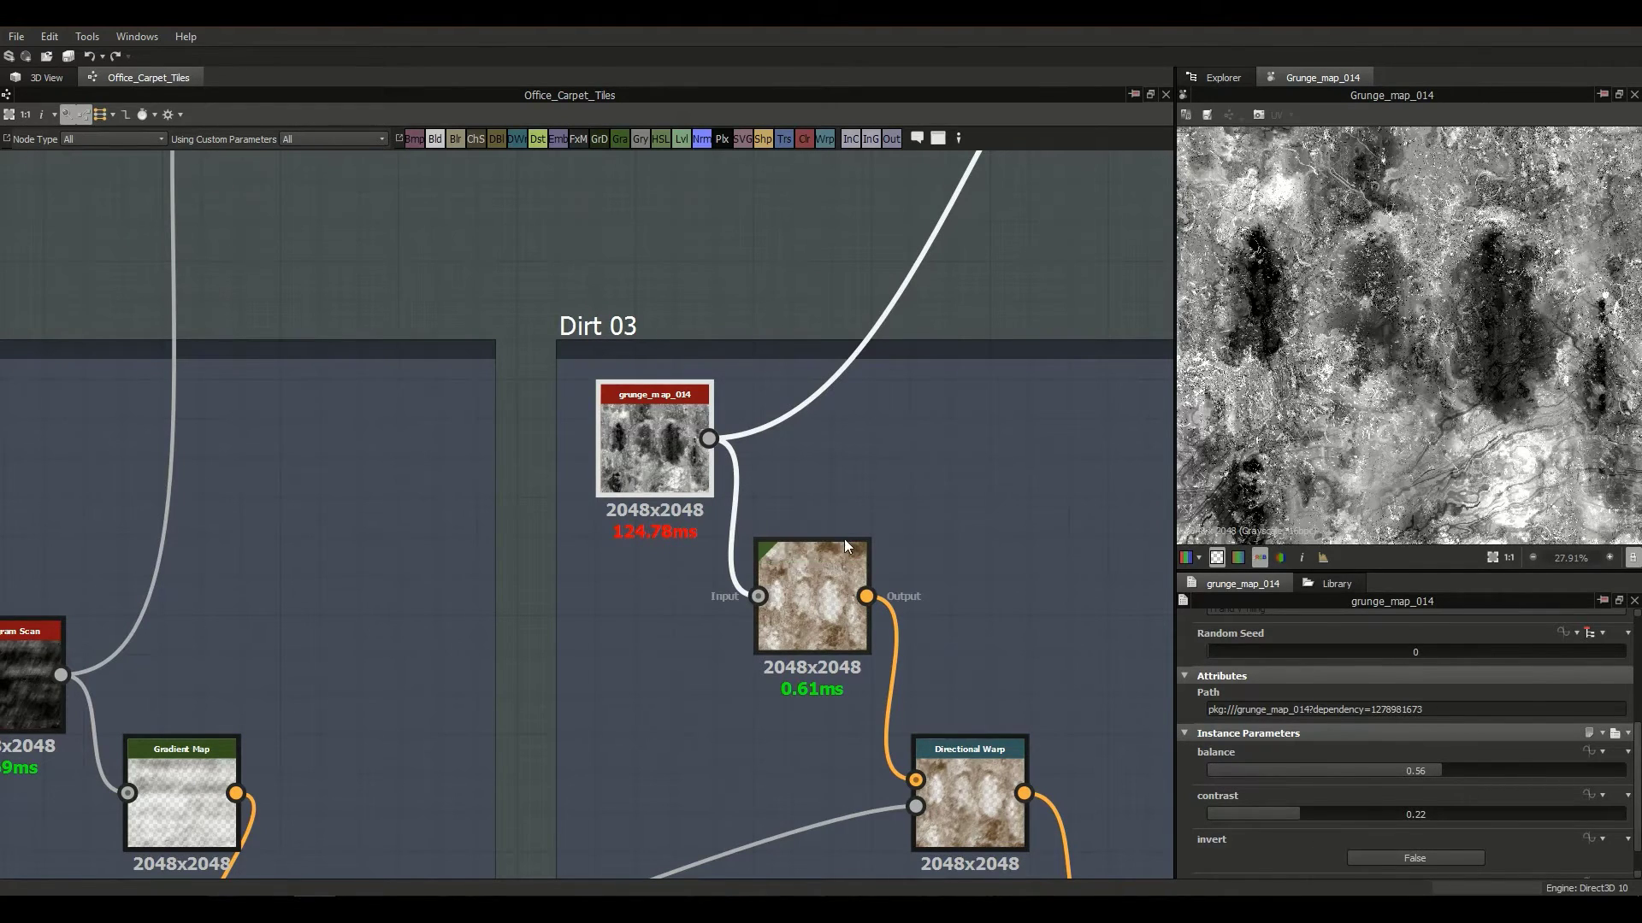
Step: Preview the Dirt 03 Gradient Map and inspect its first and last gradient keys in the Gradient Editor
double_click(818, 571)
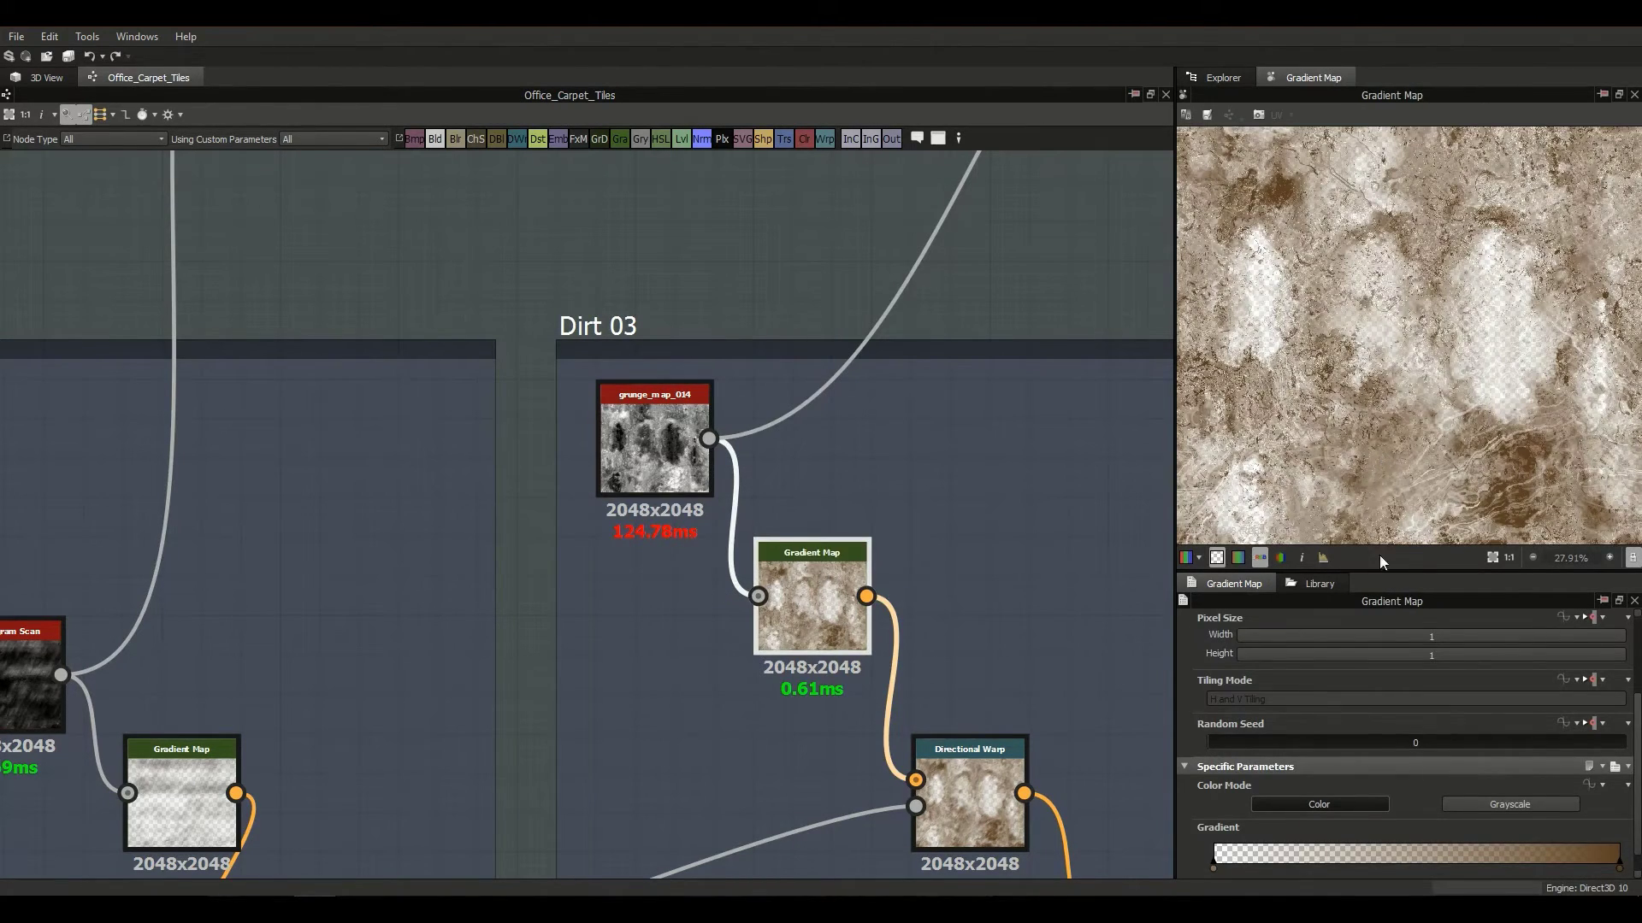
scroll(1402, 756, down, 1)
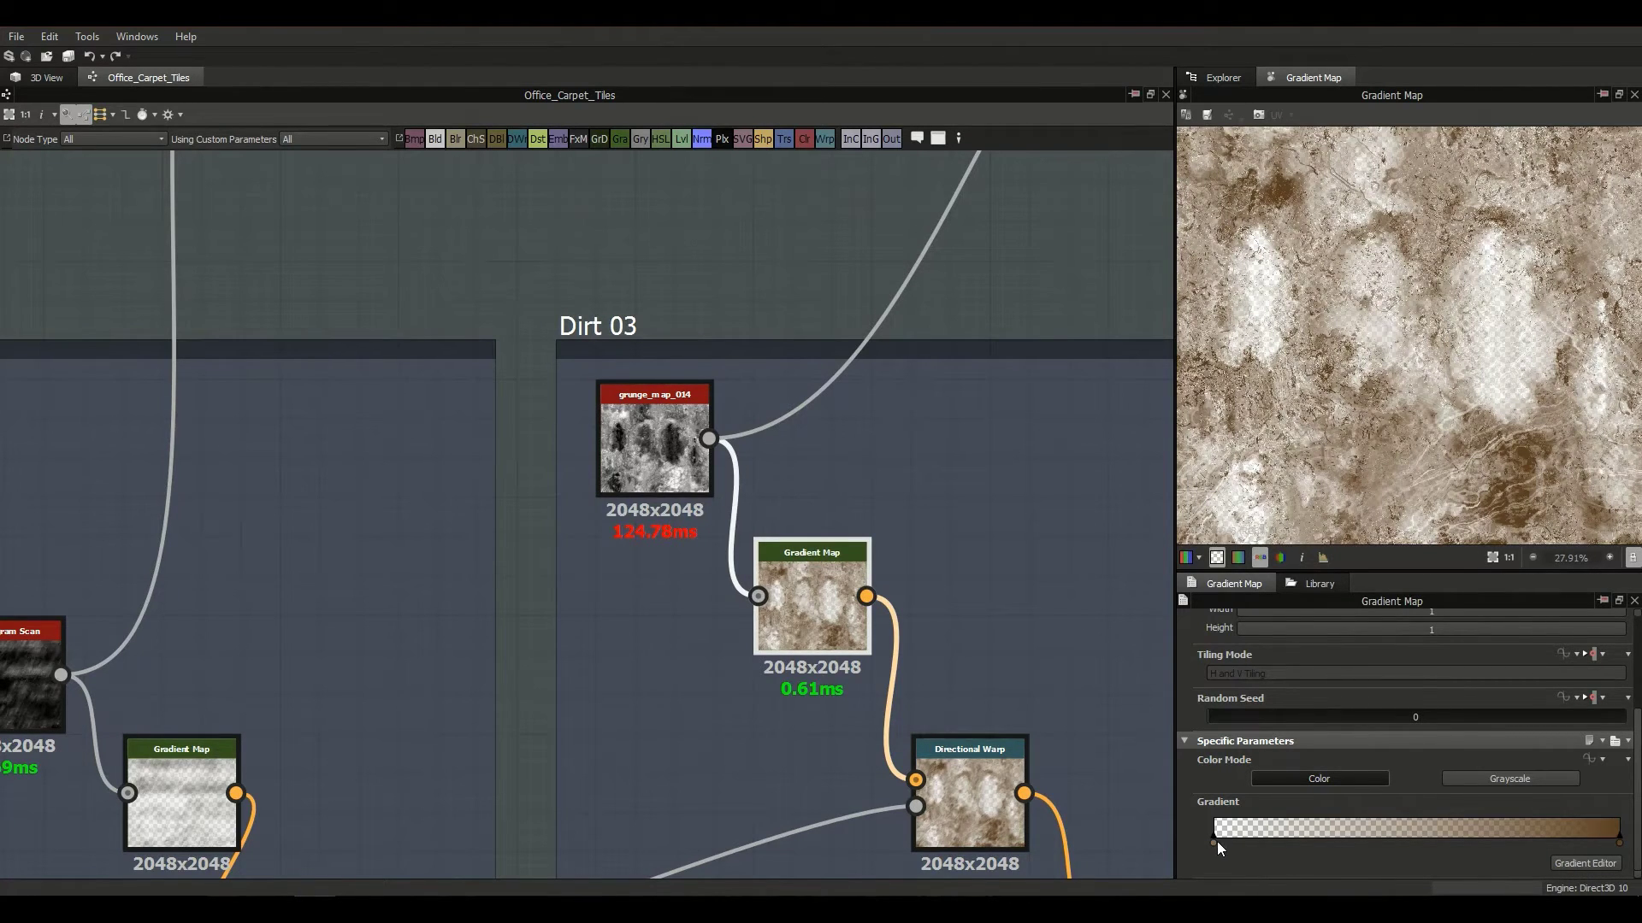
click(1582, 863)
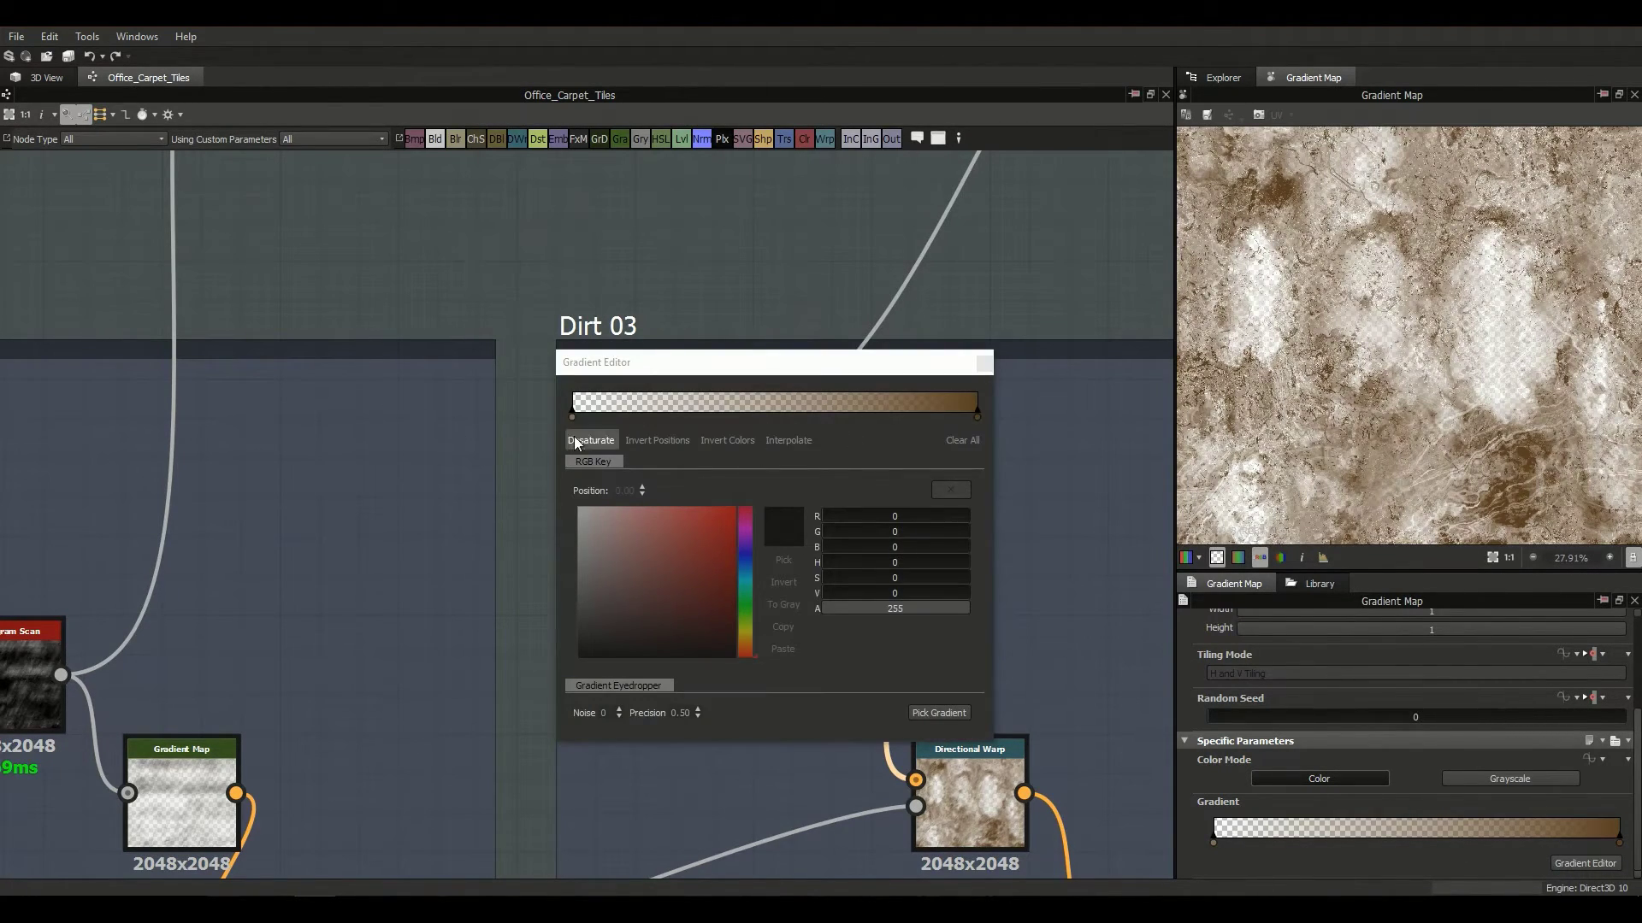
click(572, 414)
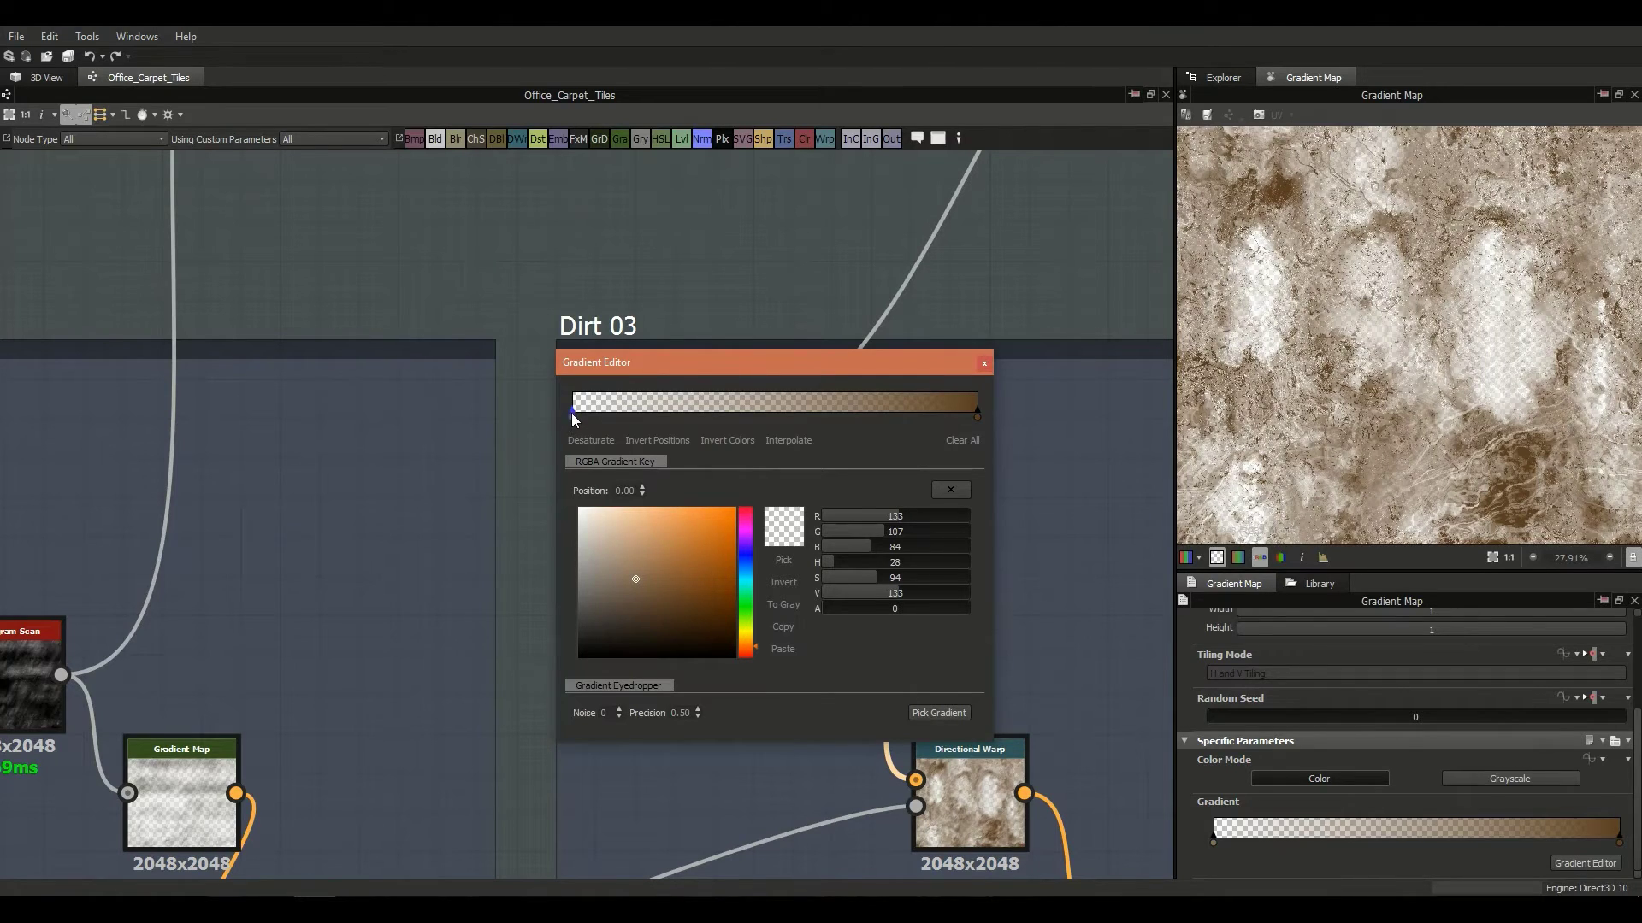
click(975, 414)
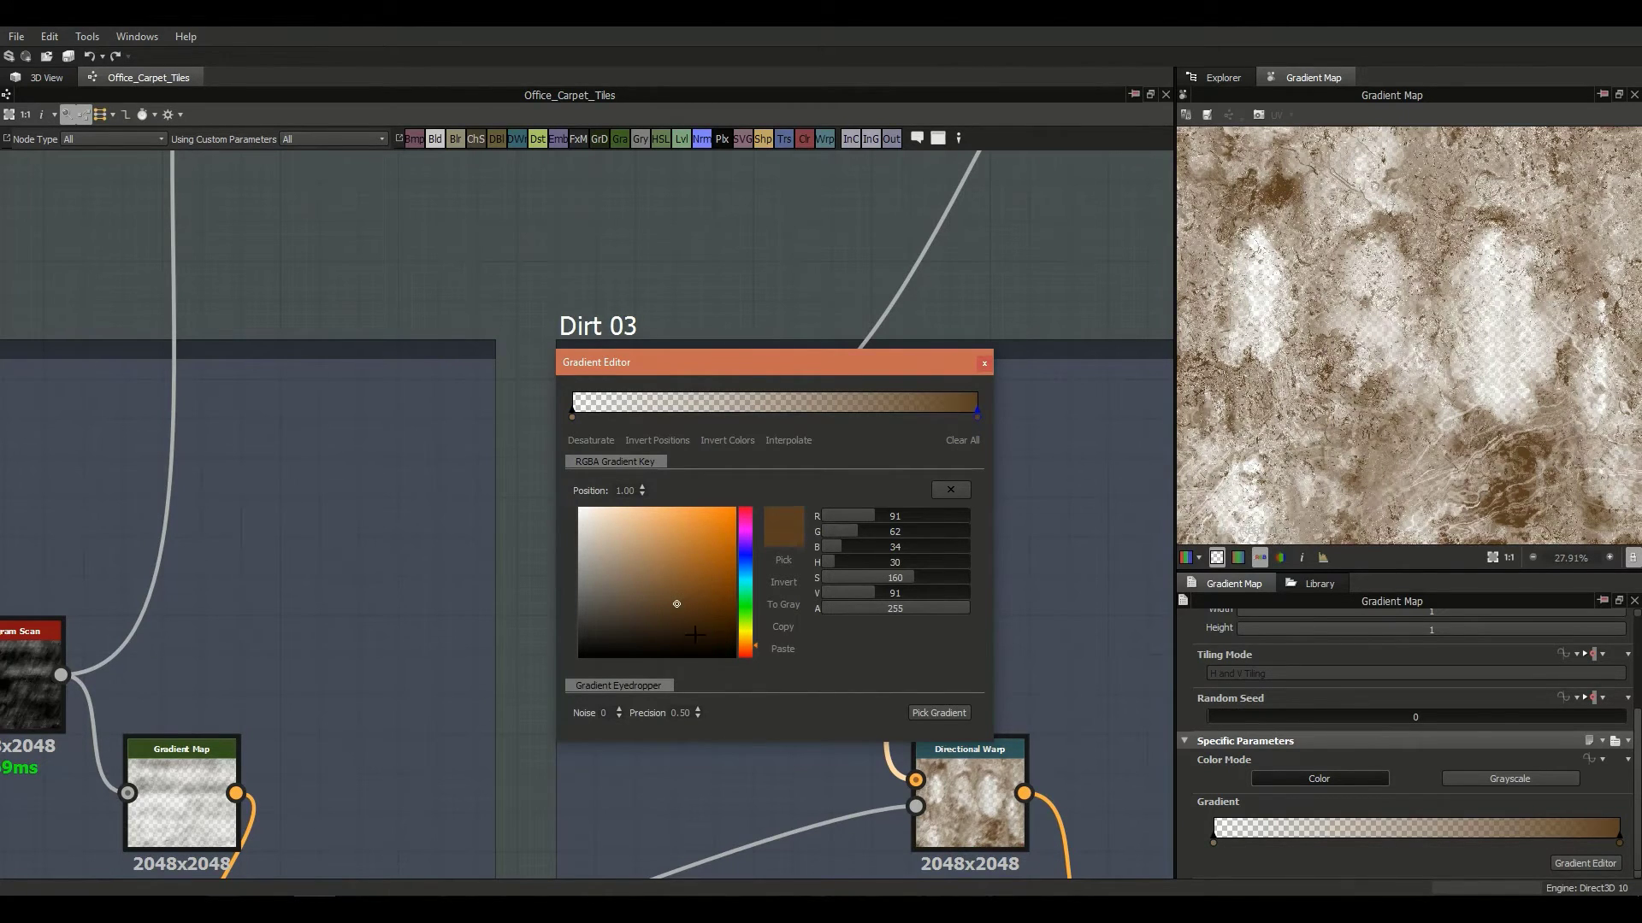
click(981, 365)
Step: Preview the Dirt 03 group's HSL node and the Directional Warp node that feeds it
middle_drag(943, 622, 553, 210)
scroll(553, 209, down, 1)
double_click(736, 480)
middle_drag(925, 623, 1029, 692)
scroll(723, 450, up, 1)
middle_drag(722, 450, 1033, 633)
middle_drag(1052, 716, 959, 671)
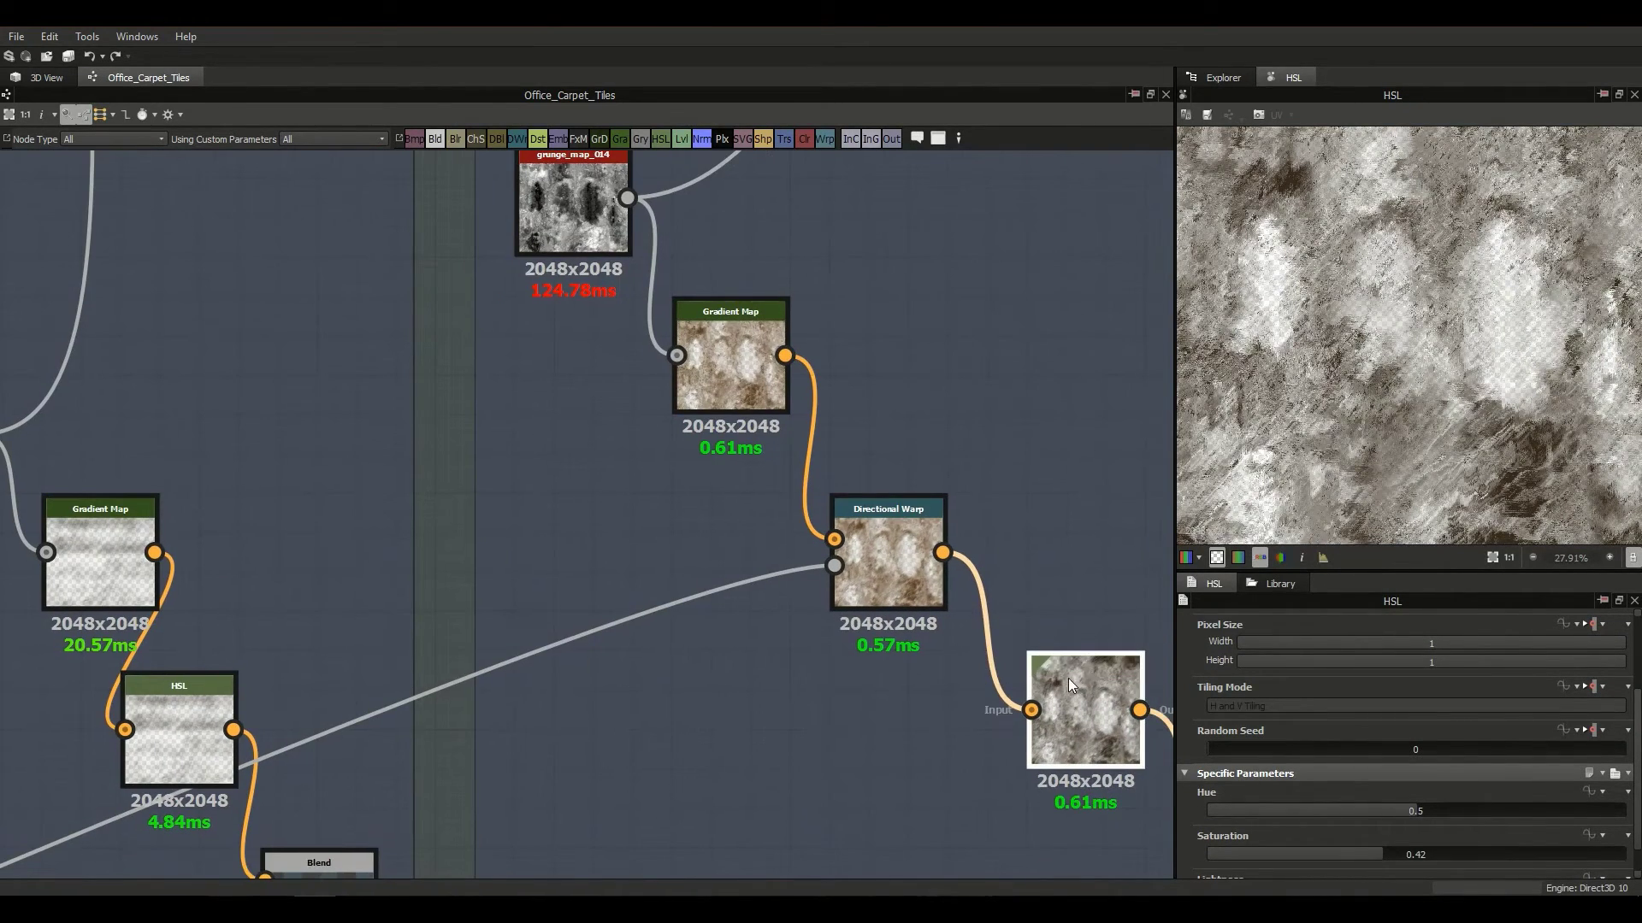
double_click(904, 541)
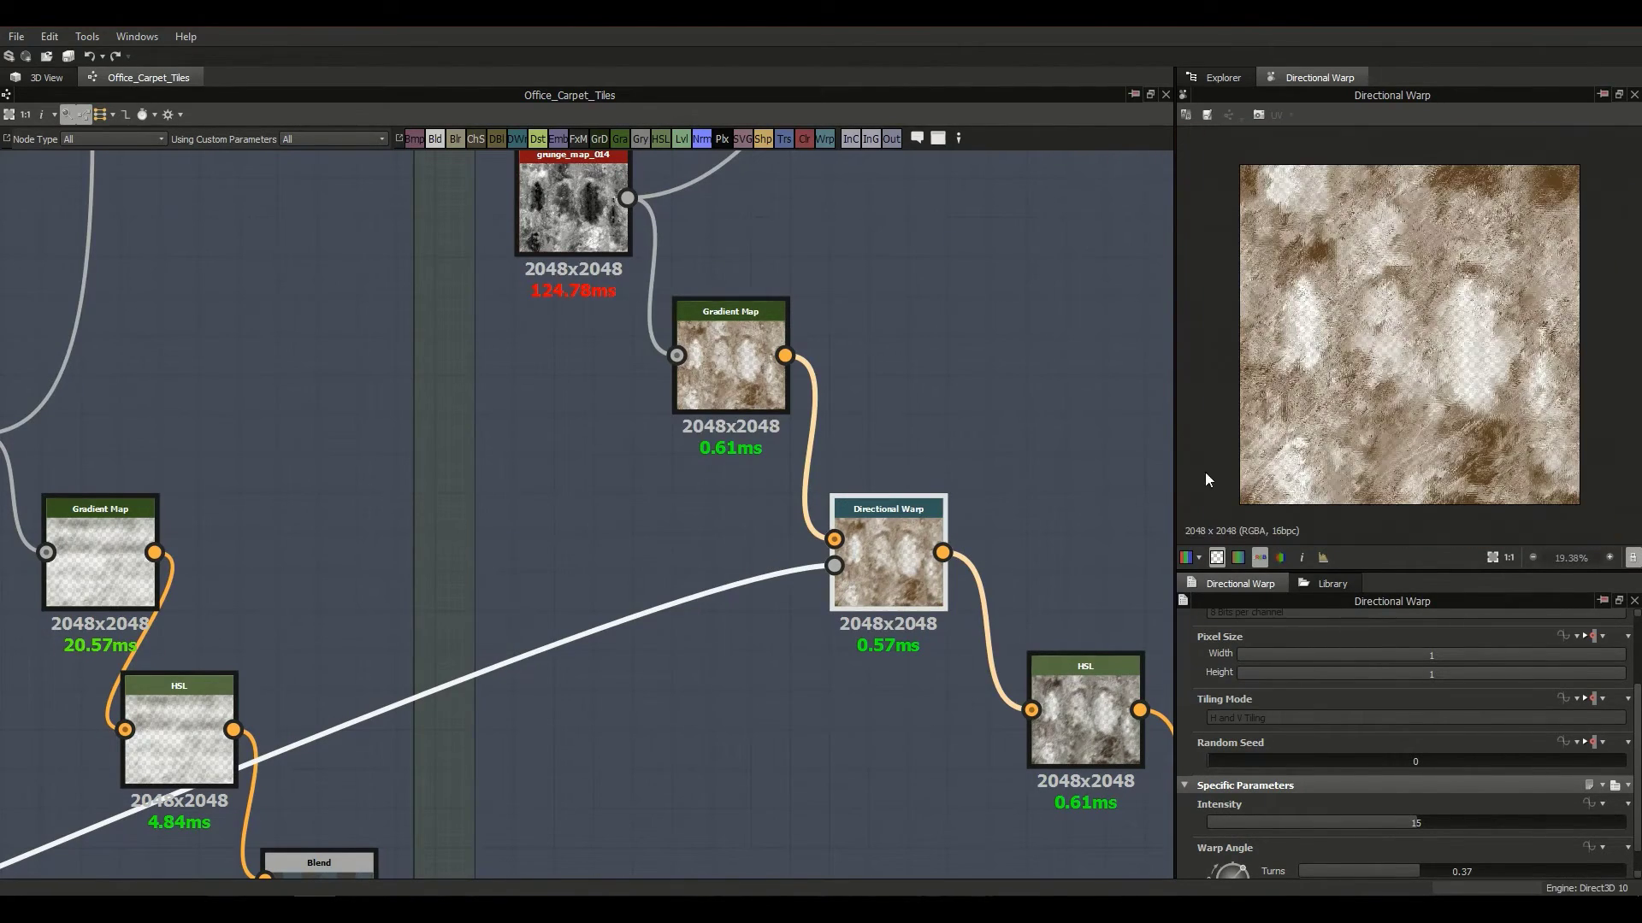
Step: Trace the Dirt 03 Directional Warp's intensity input back to the blended curvature nodes and return to Dirt 03
middle_drag(796, 548, 898, 494)
scroll(898, 491, down, 1)
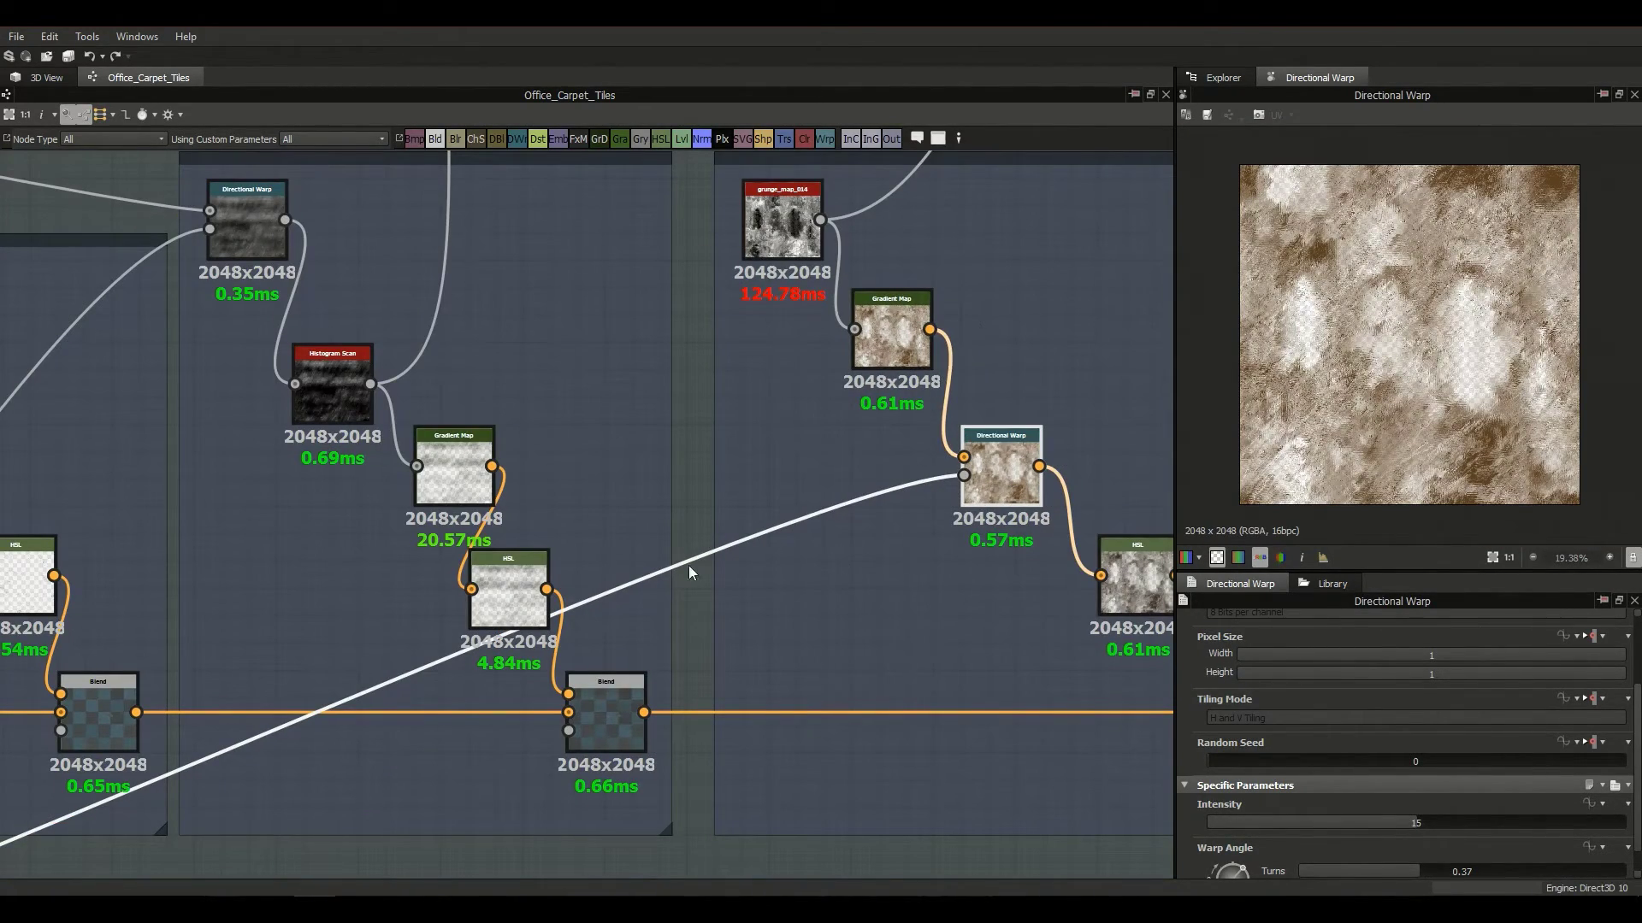
scroll(523, 578, down, 5)
middle_drag(84, 760, 439, 617)
scroll(439, 617, up, 3)
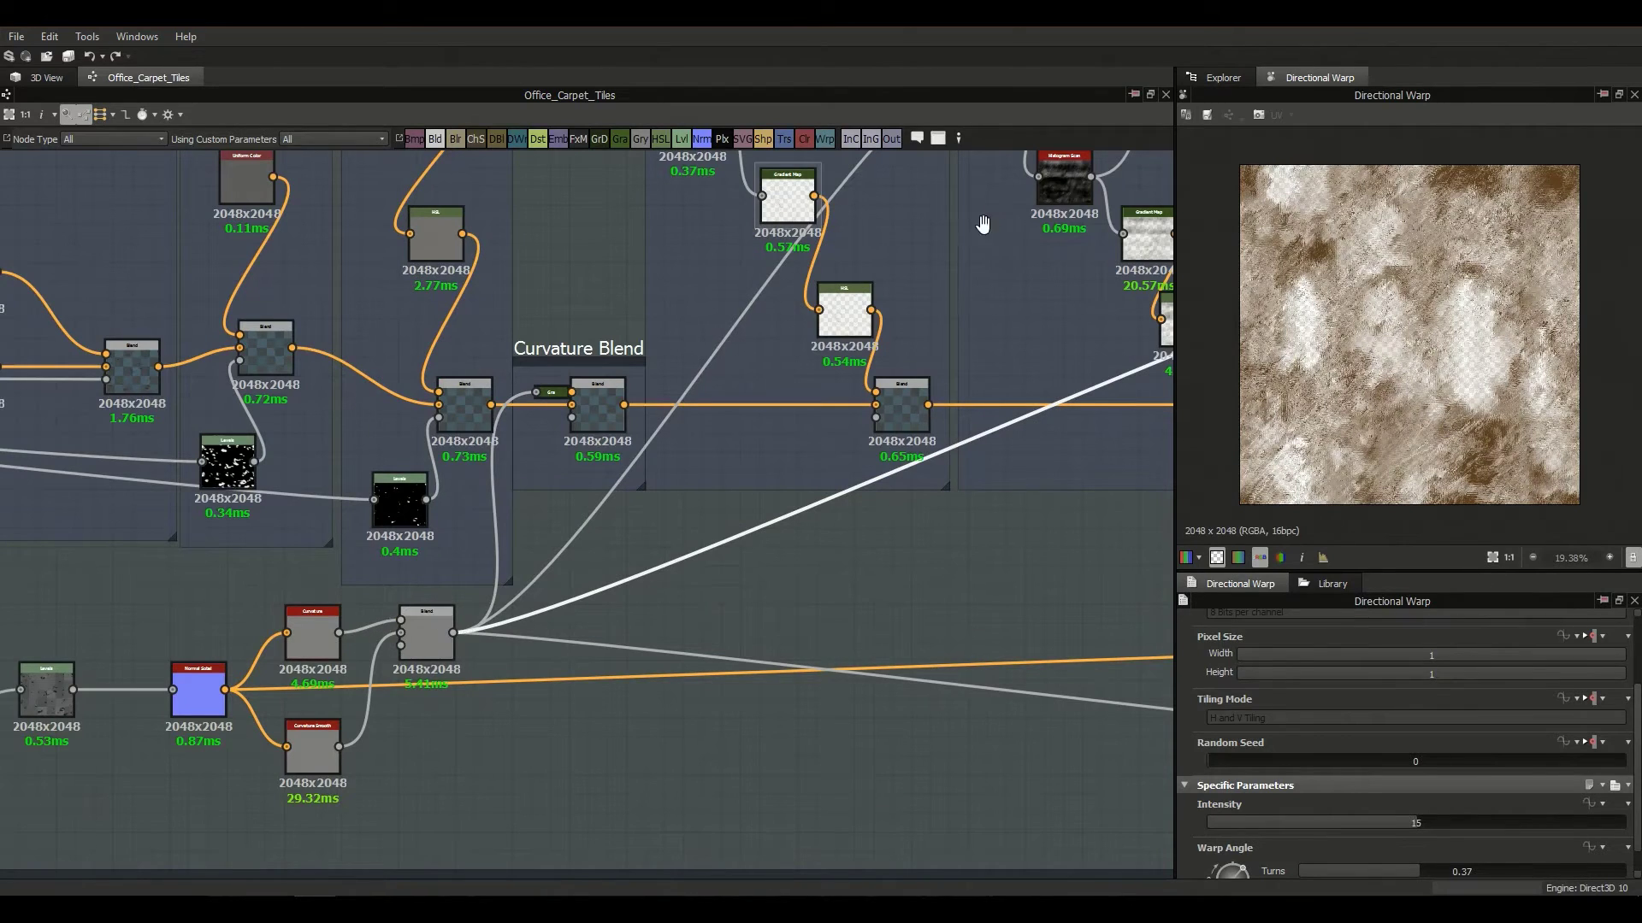
middle_drag(988, 221, 492, 451)
scroll(797, 496, up, 3)
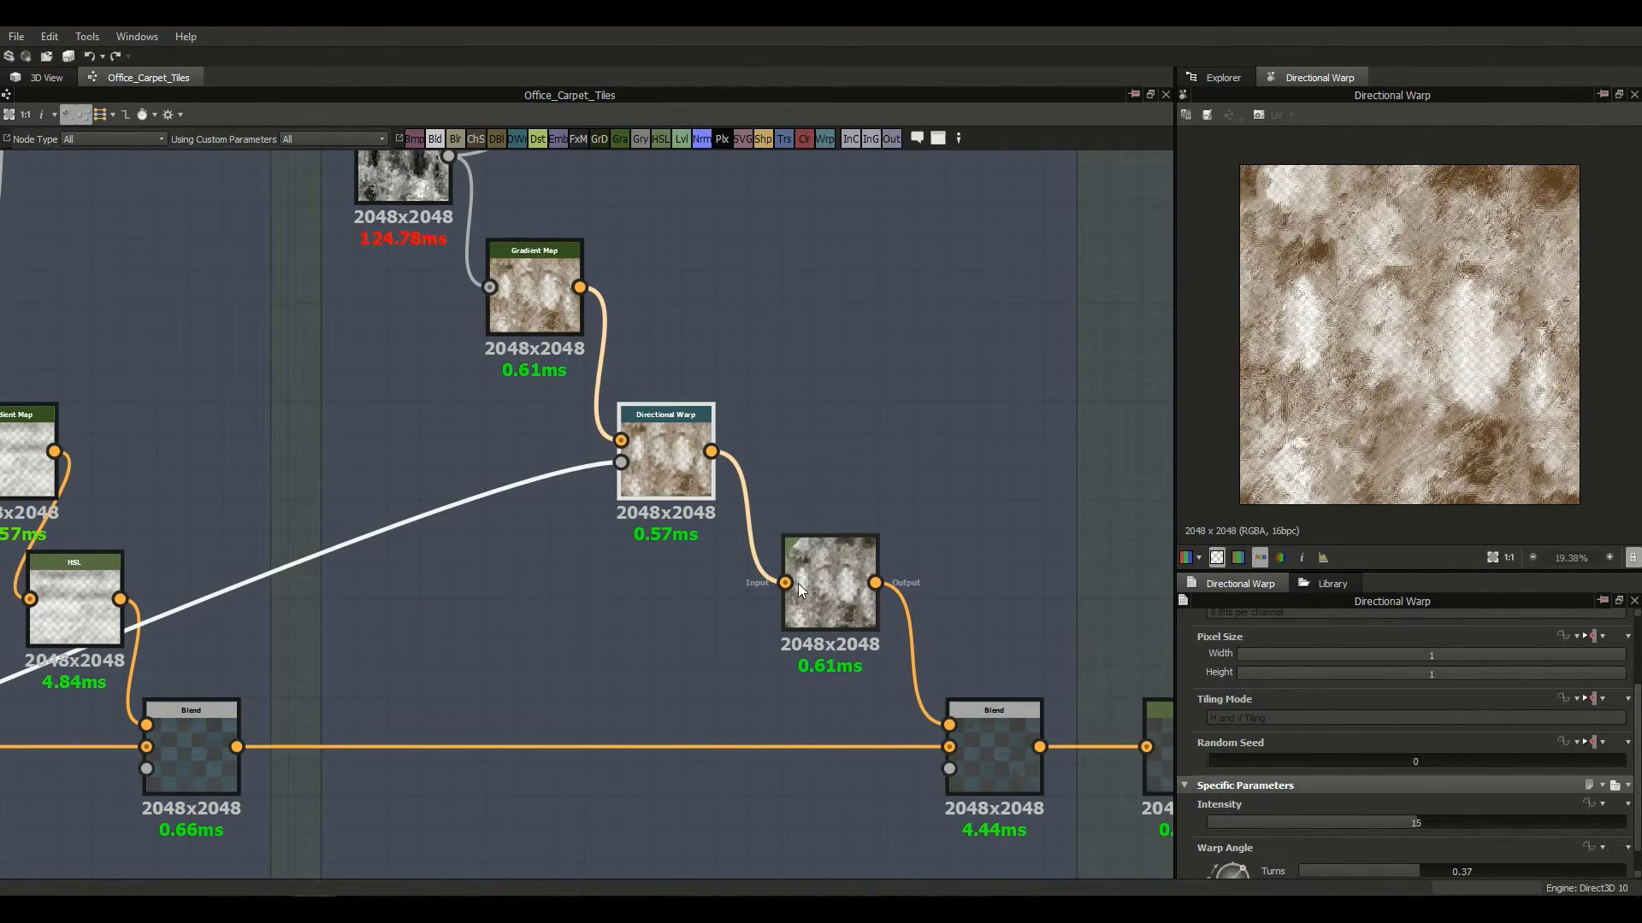
middle_drag(790, 602, 679, 444)
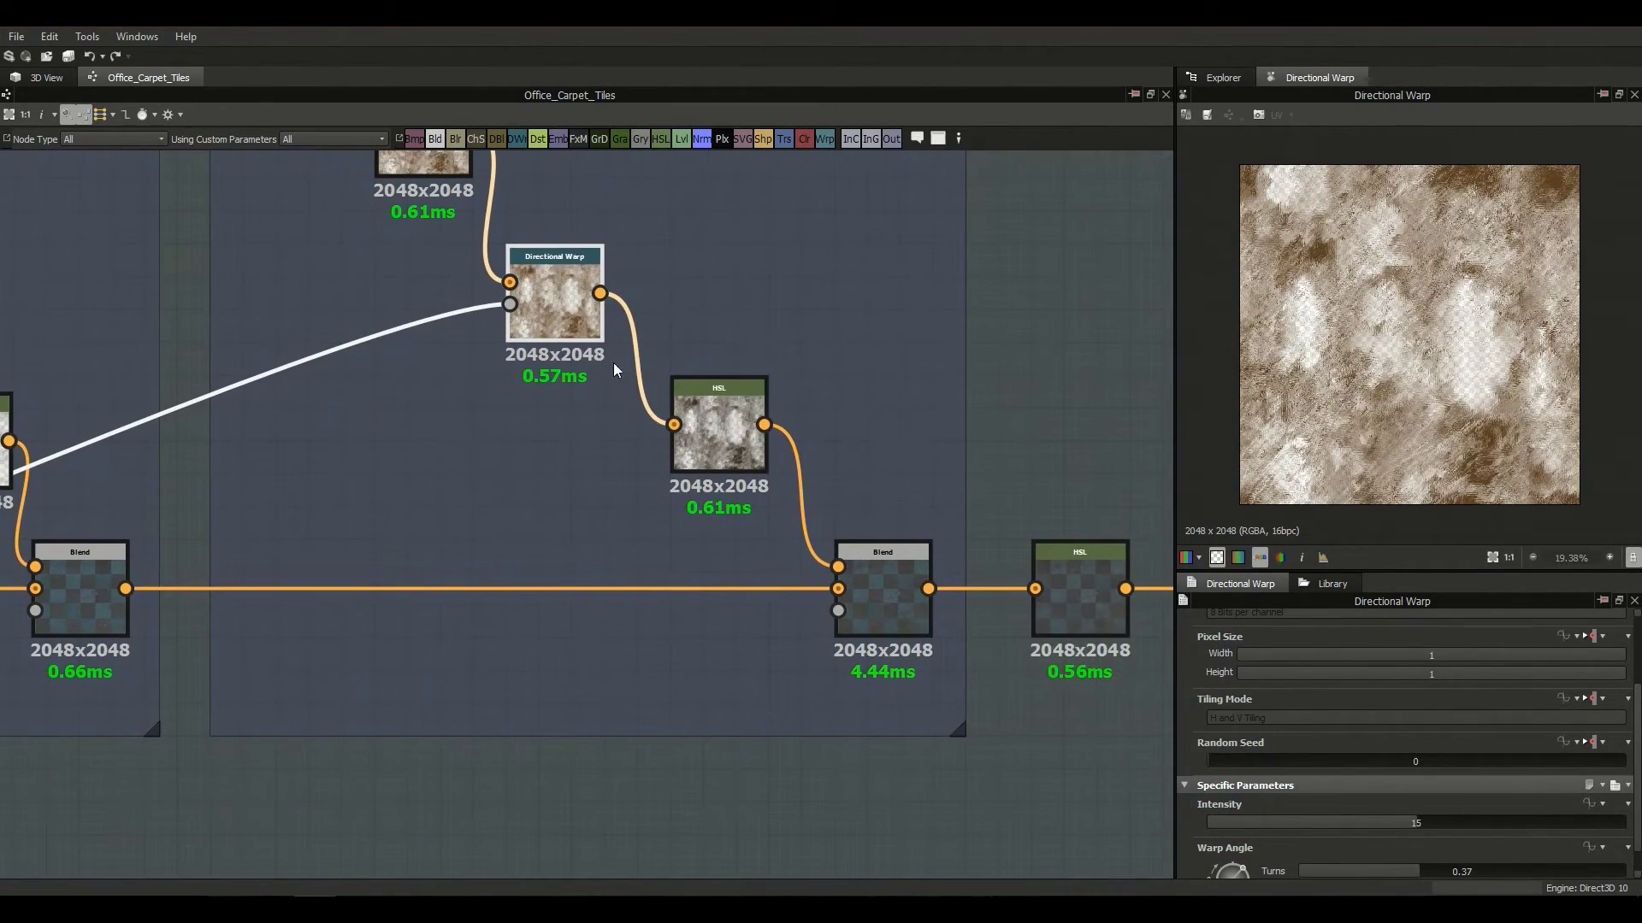
Step: Preview the Dirt 03 Blend node and expand the graph's Dirt 03 Amount input parameter
click(898, 626)
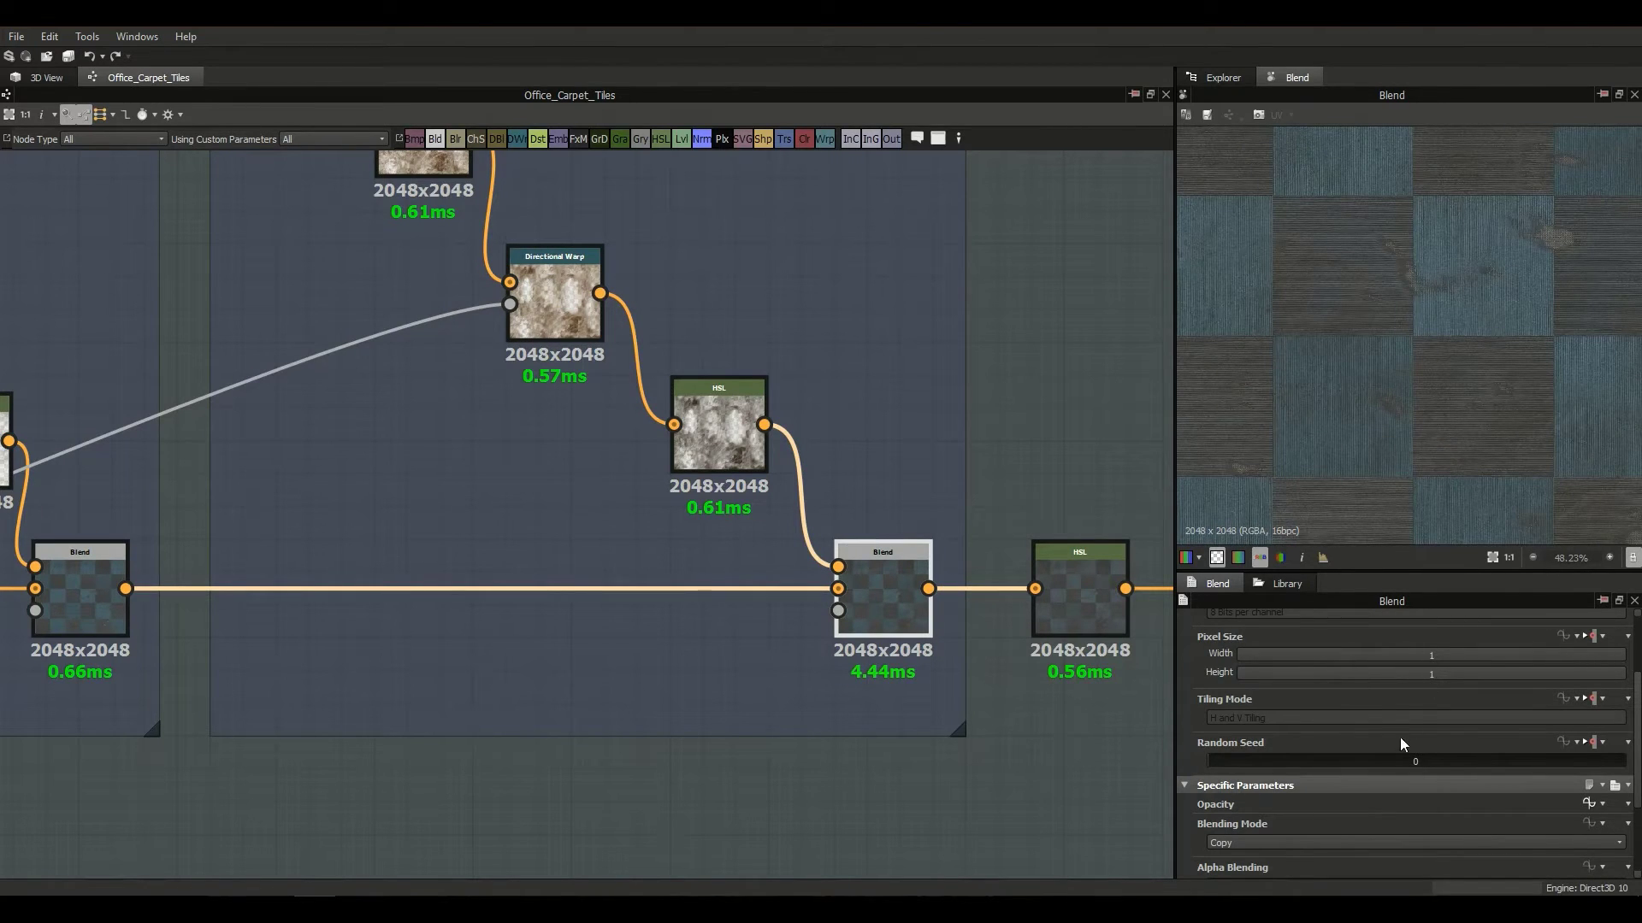
scroll(1373, 773, down, 3)
click(1011, 797)
scroll(1186, 799, down, 2)
scroll(1186, 797, down, 5)
click(1211, 784)
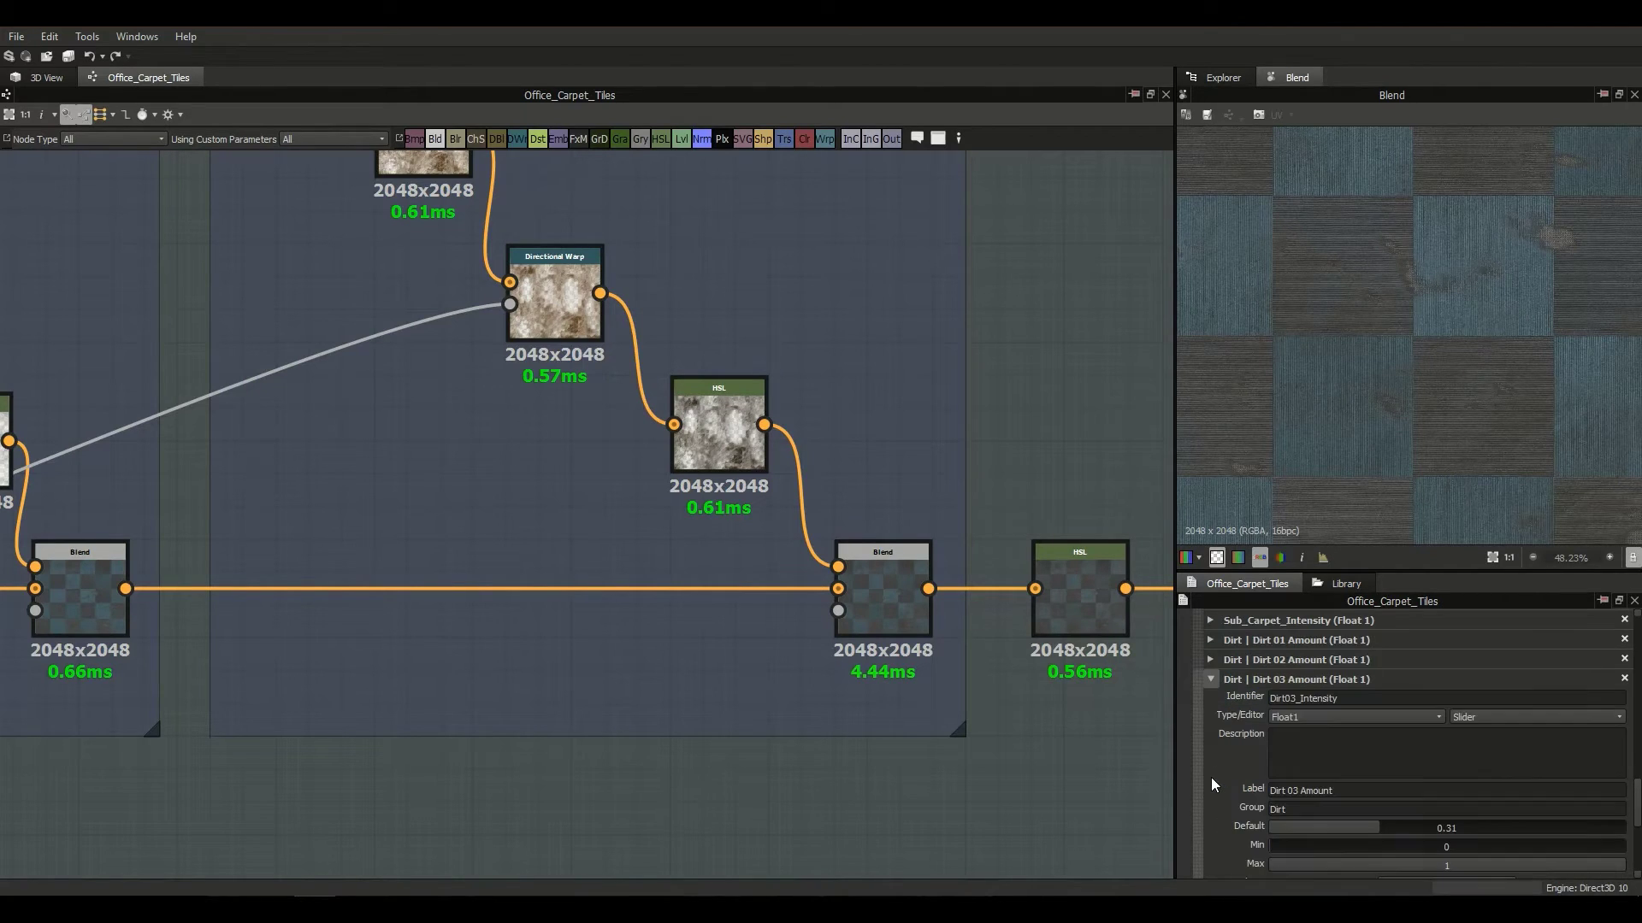
Step: Test the Dirt 03 Amount default at 0.5 and at 1, inspecting the carpet in the 3D view
middle_drag(899, 676, 708, 640)
scroll(1418, 423, down, 1)
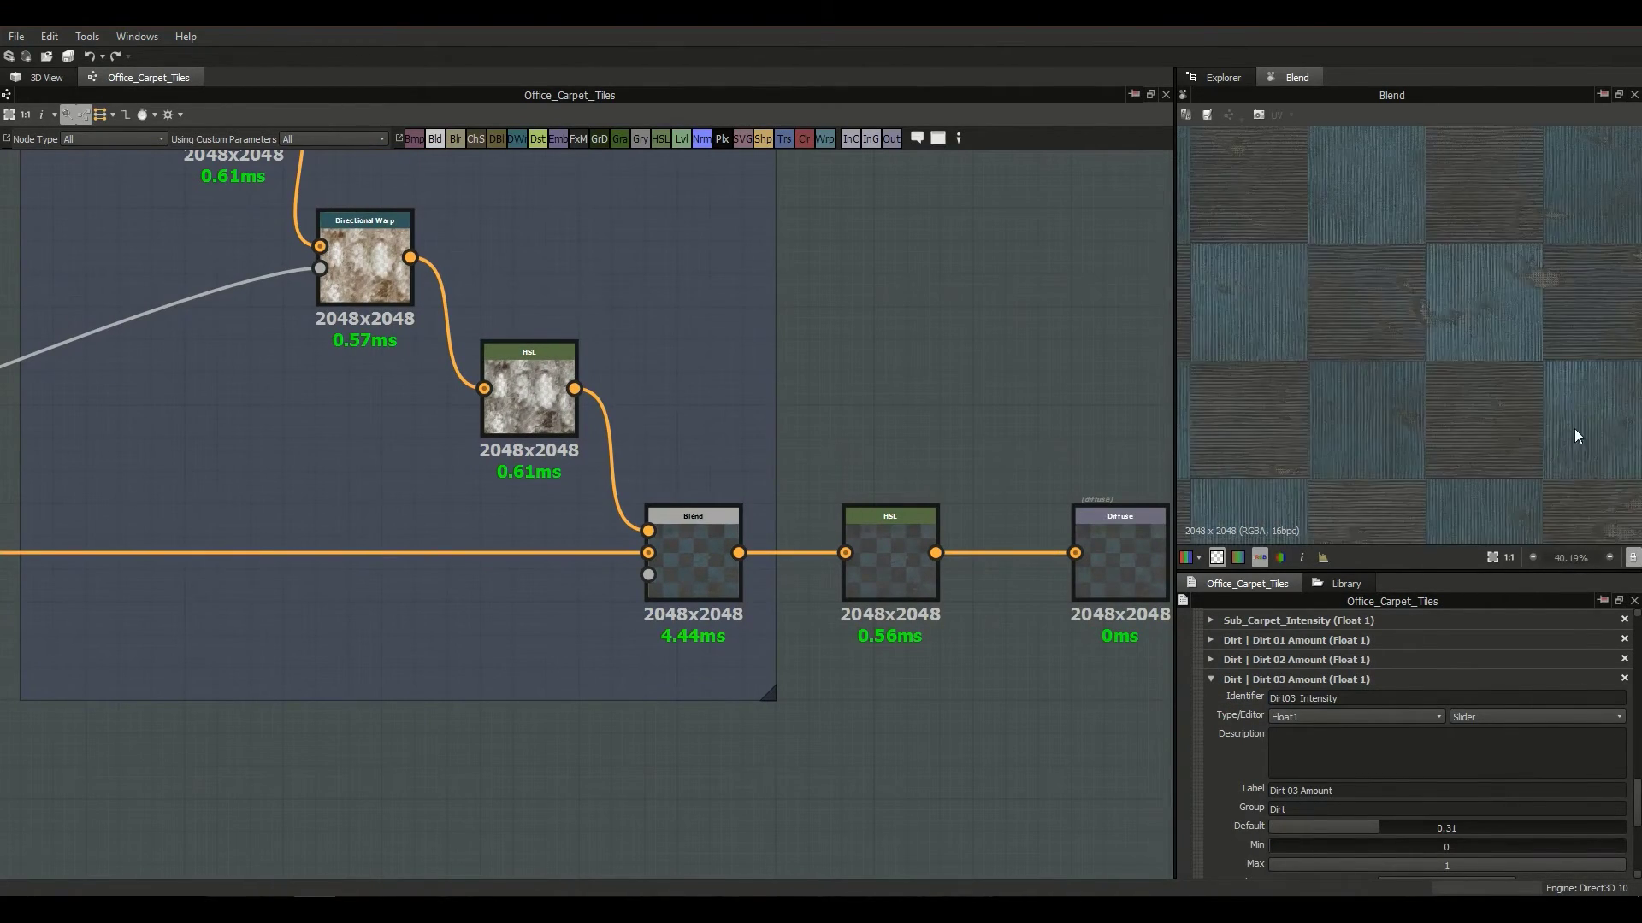
scroll(1544, 432, up, 3)
click(1449, 830)
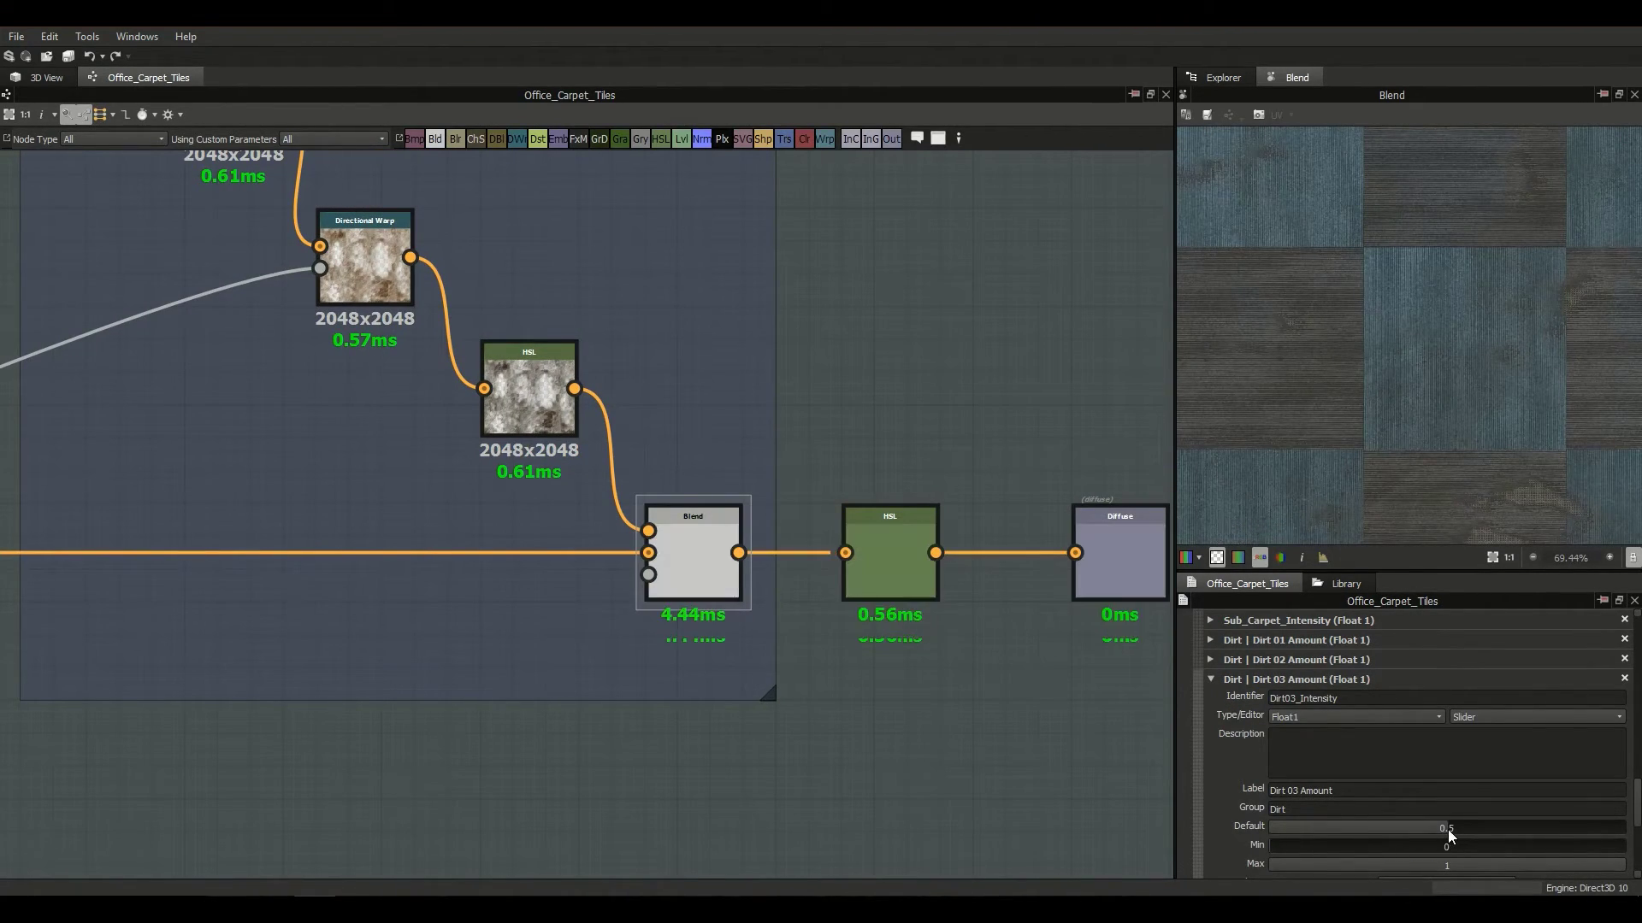
click(47, 76)
drag(434, 335, 581, 581)
drag(1490, 828, 1566, 829)
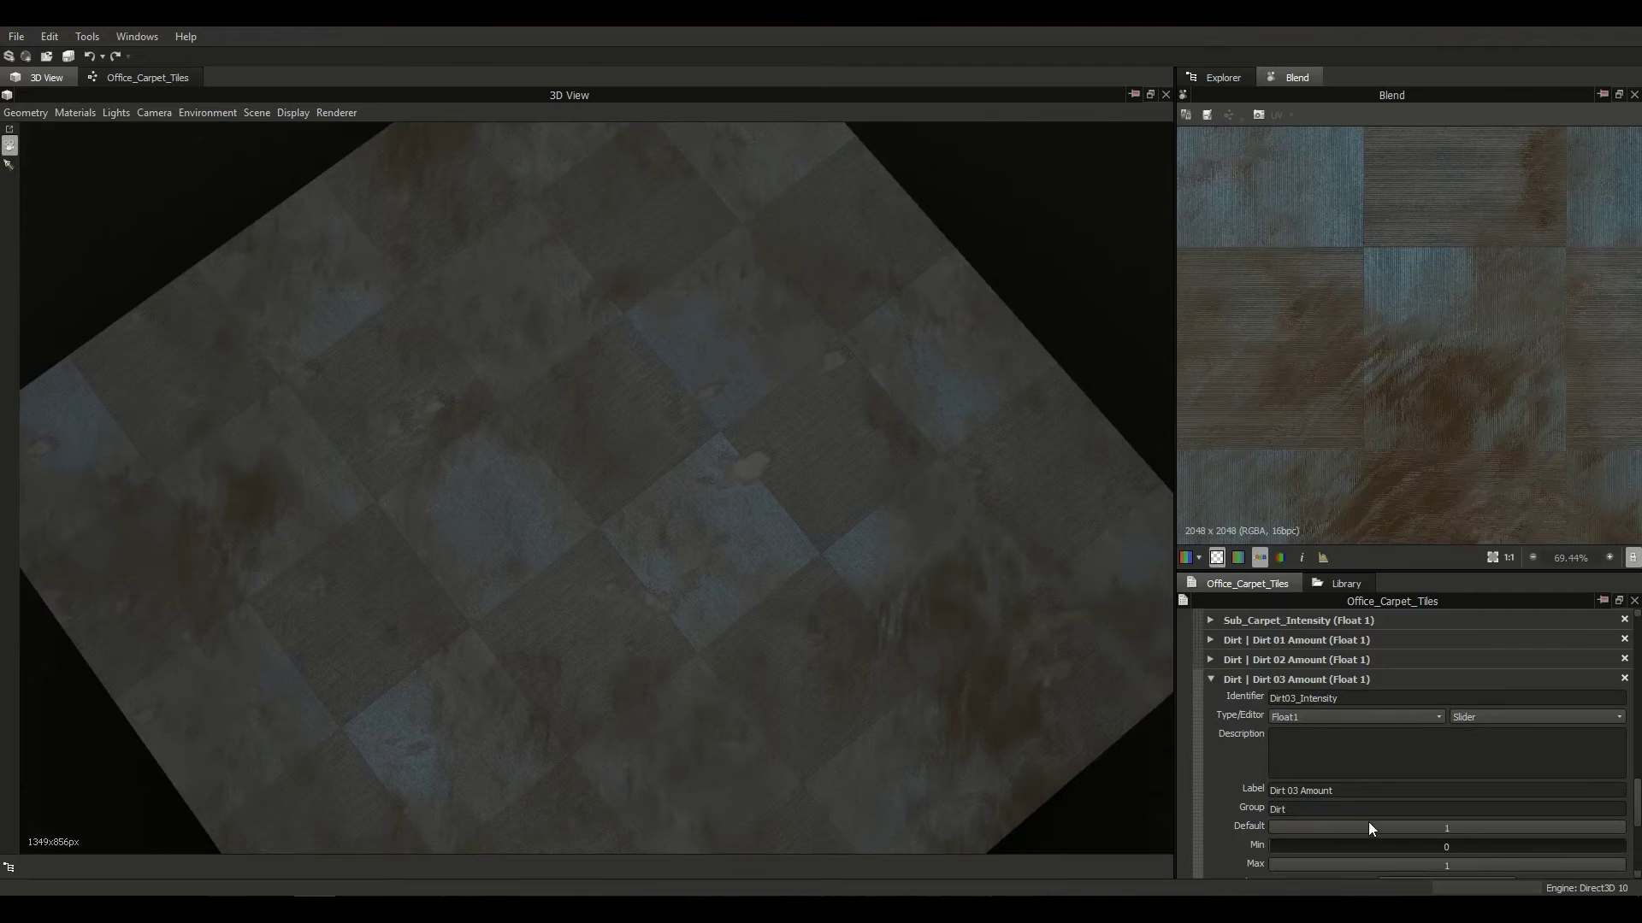
Step: Set the Dirt 03 Amount default to 0.3, check the carpet in 3D and return to the graph
click(1369, 826)
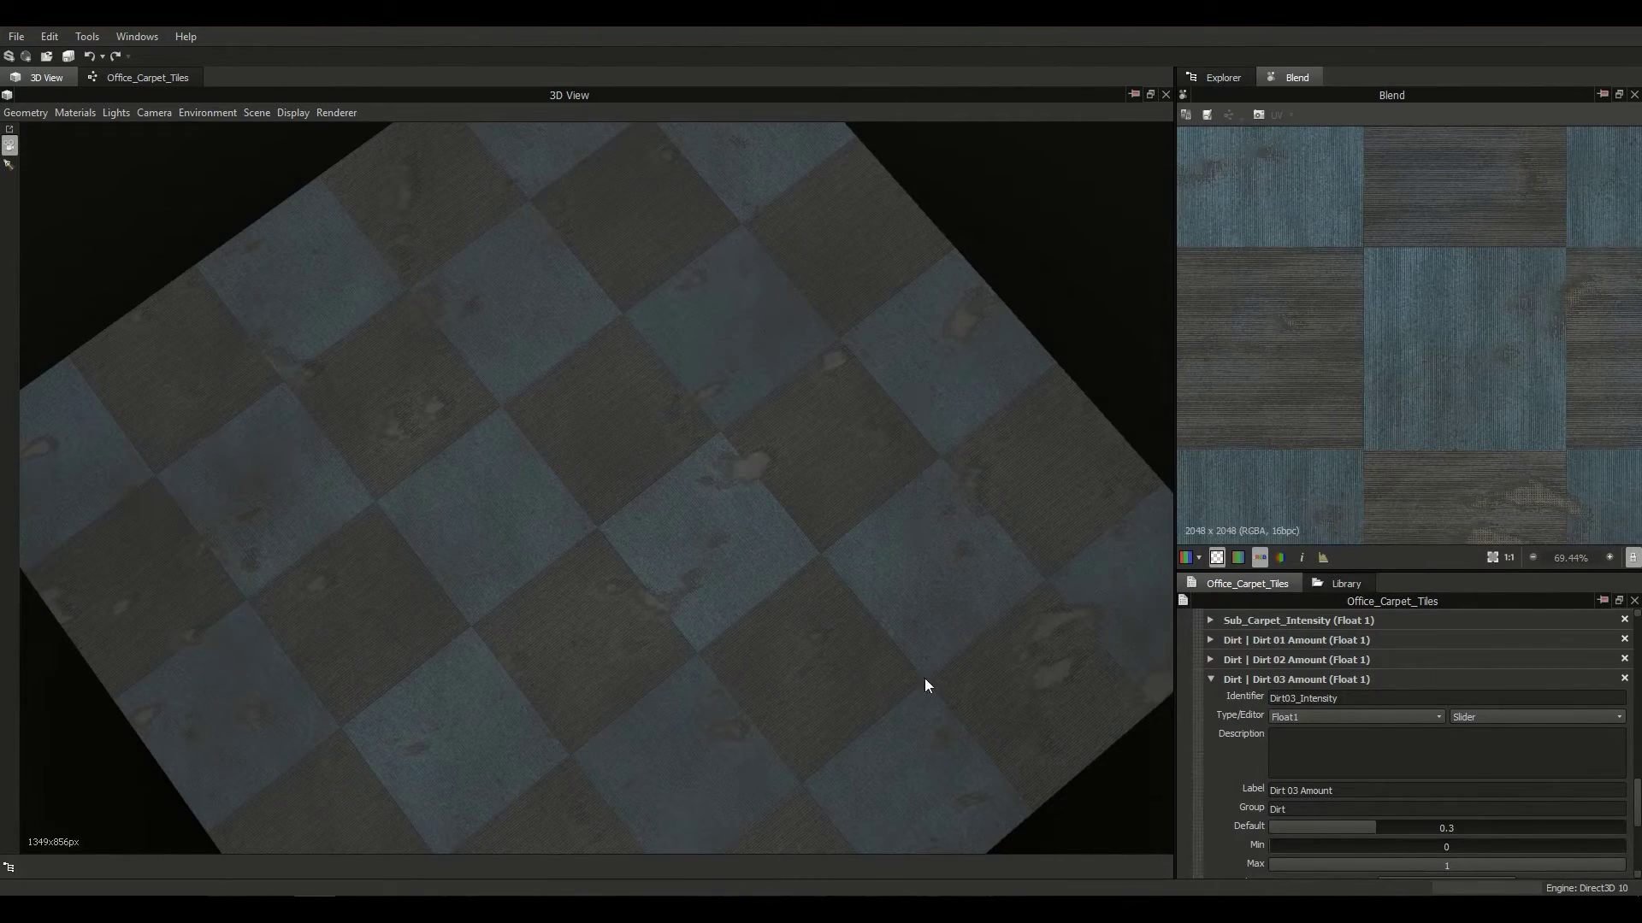
alt+drag(966, 697, 870, 676)
click(141, 78)
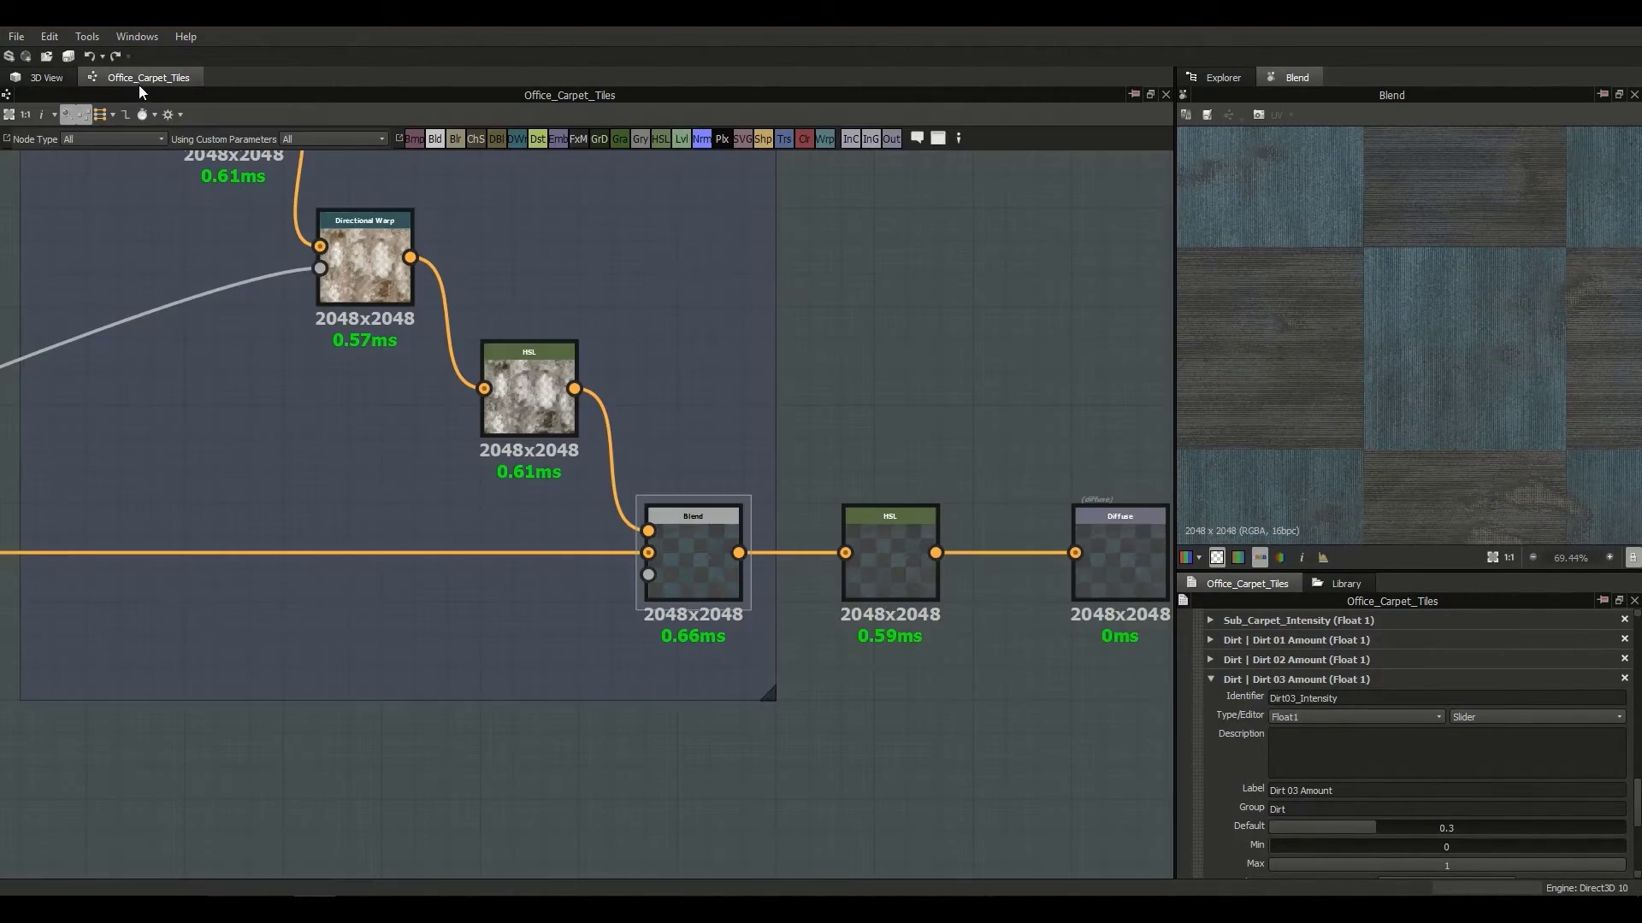
Step: Preview the final HSL node after Dirt 03 and the Diffuse output it feeds
scroll(616, 447, down, 2)
click(676, 545)
scroll(781, 637, up, 2)
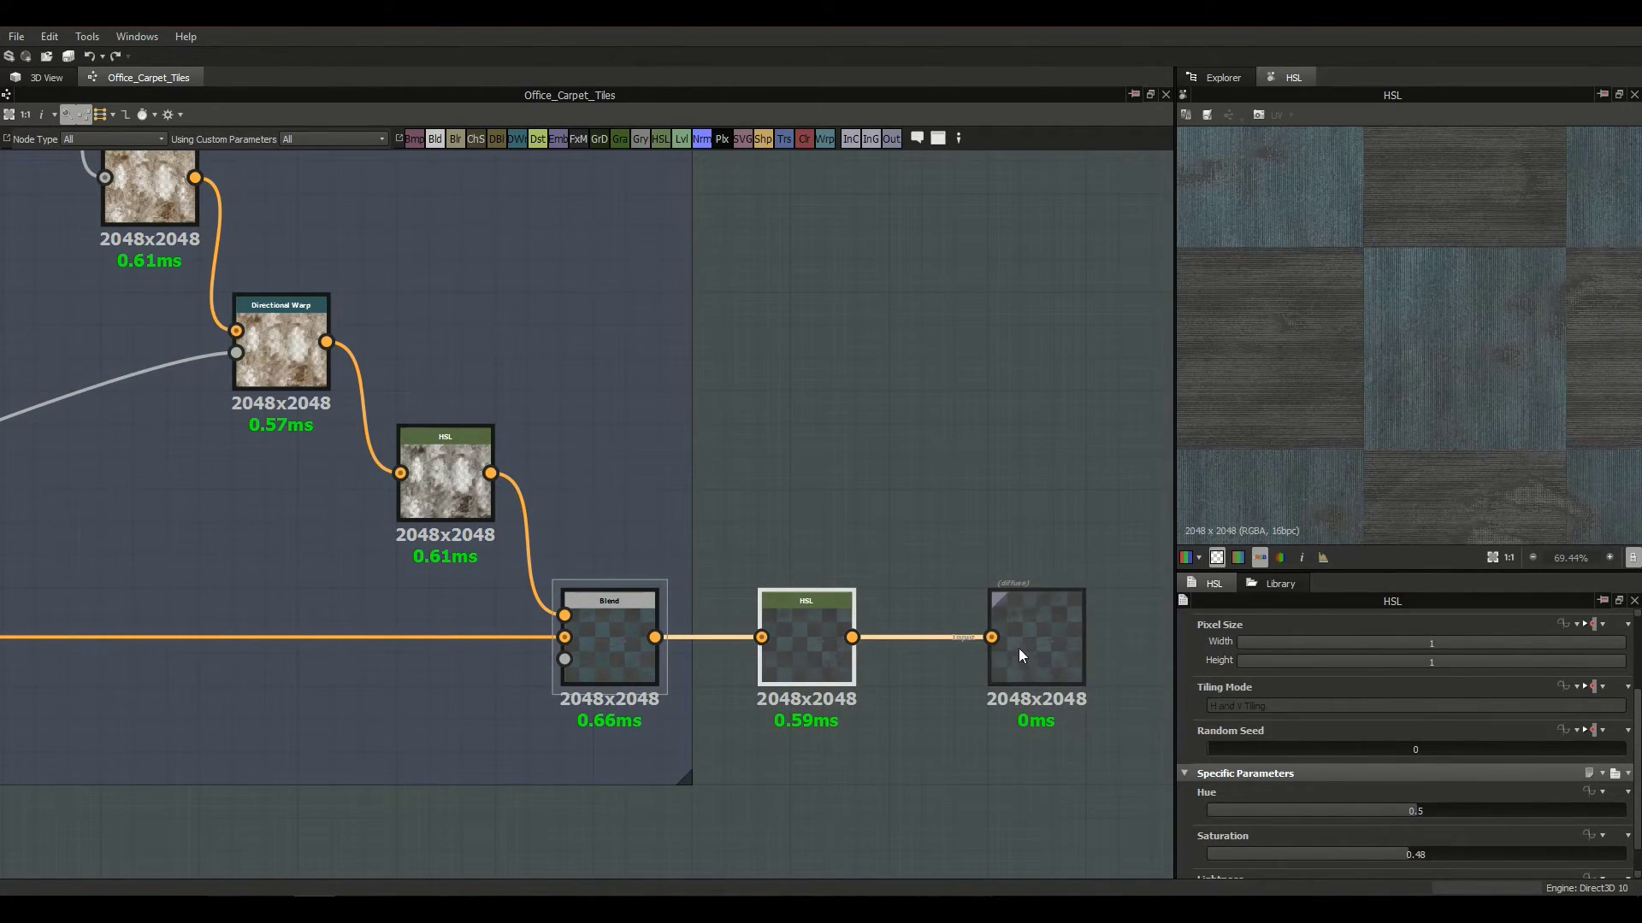
double_click(1044, 647)
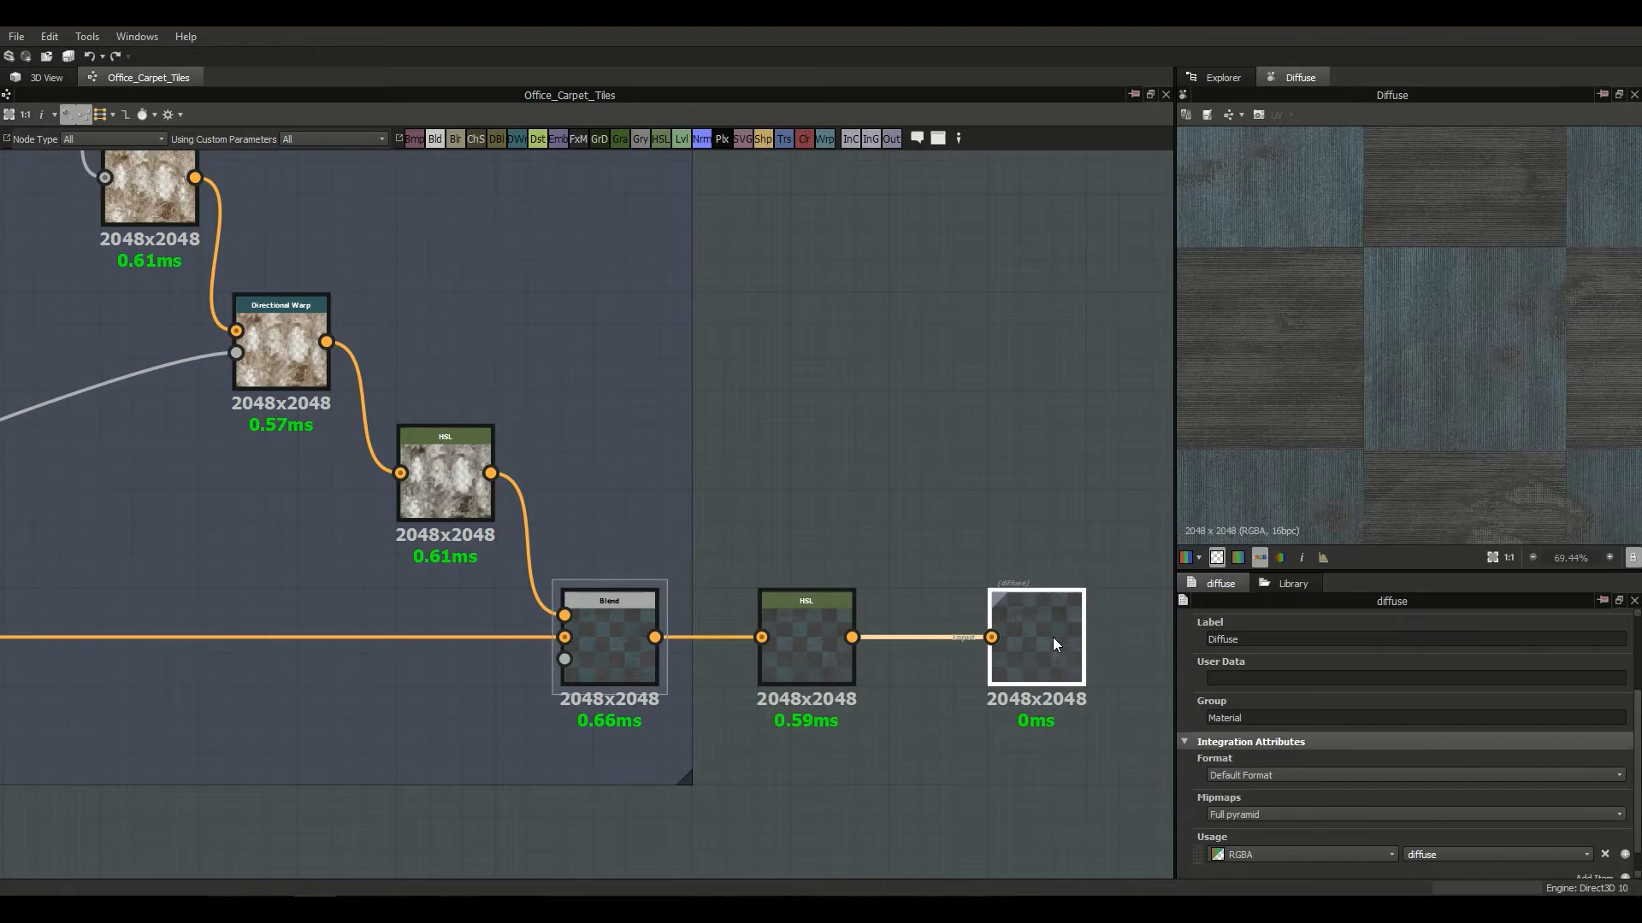
scroll(1362, 399, down, 3)
scroll(938, 432, down, 3)
Step: Preview the Ambient Occlusion node in the AO group and inspect its AO output
middle_drag(596, 421, 485, 523)
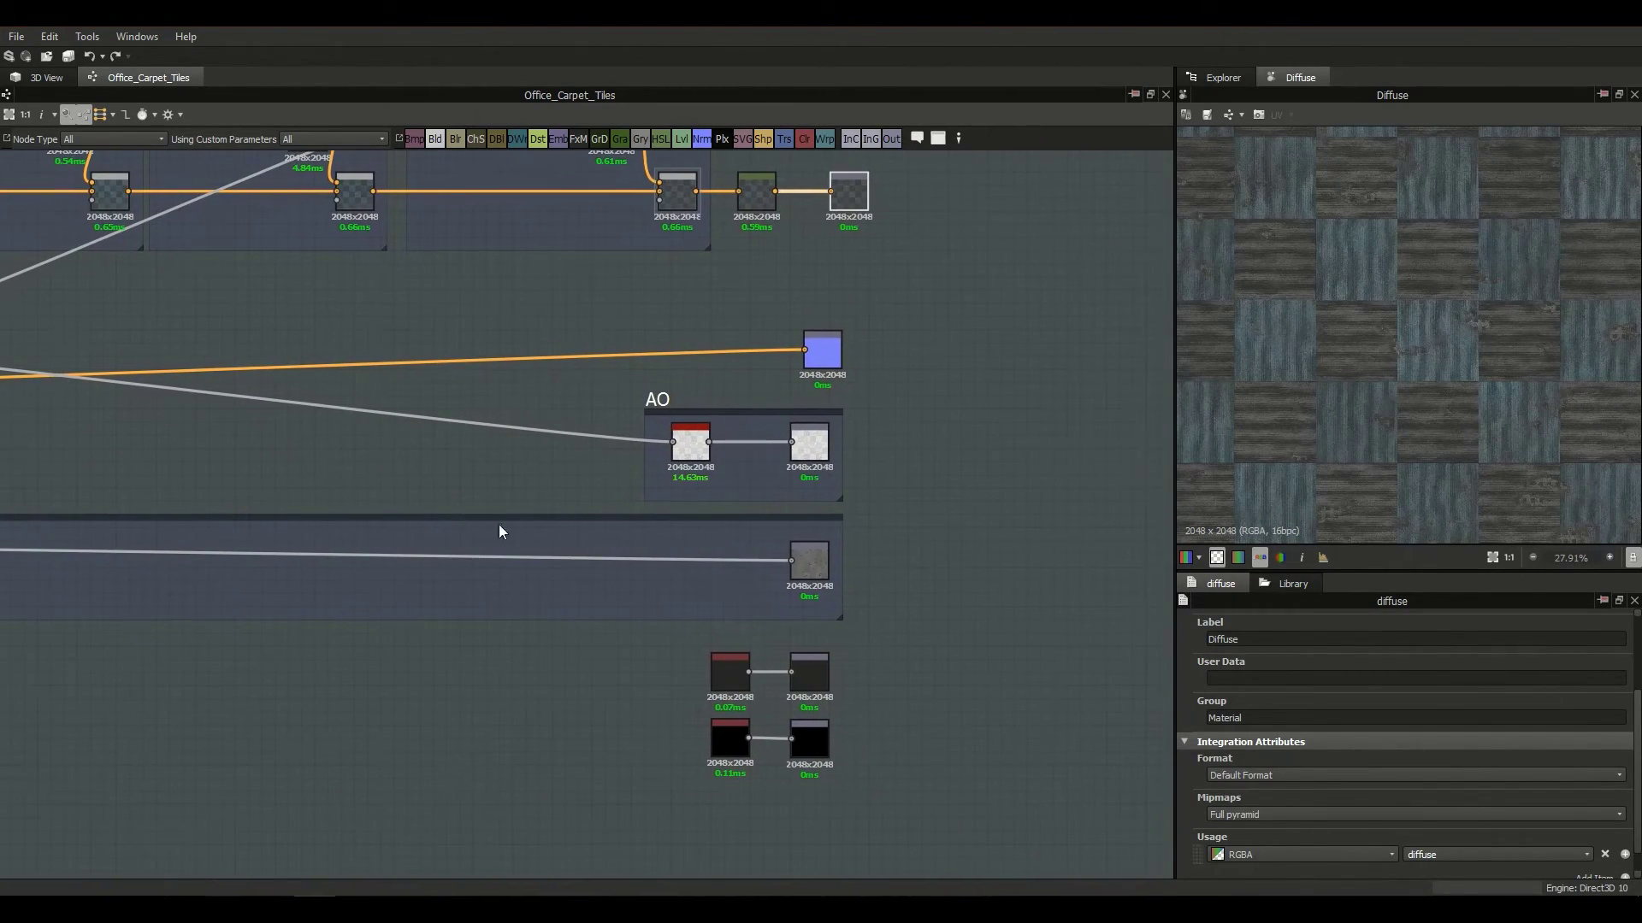
middle_drag(355, 522, 223, 495)
click(71, 434)
scroll(398, 459, up, 2)
scroll(691, 523, down, 2)
scroll(731, 496, up, 1)
click(743, 485)
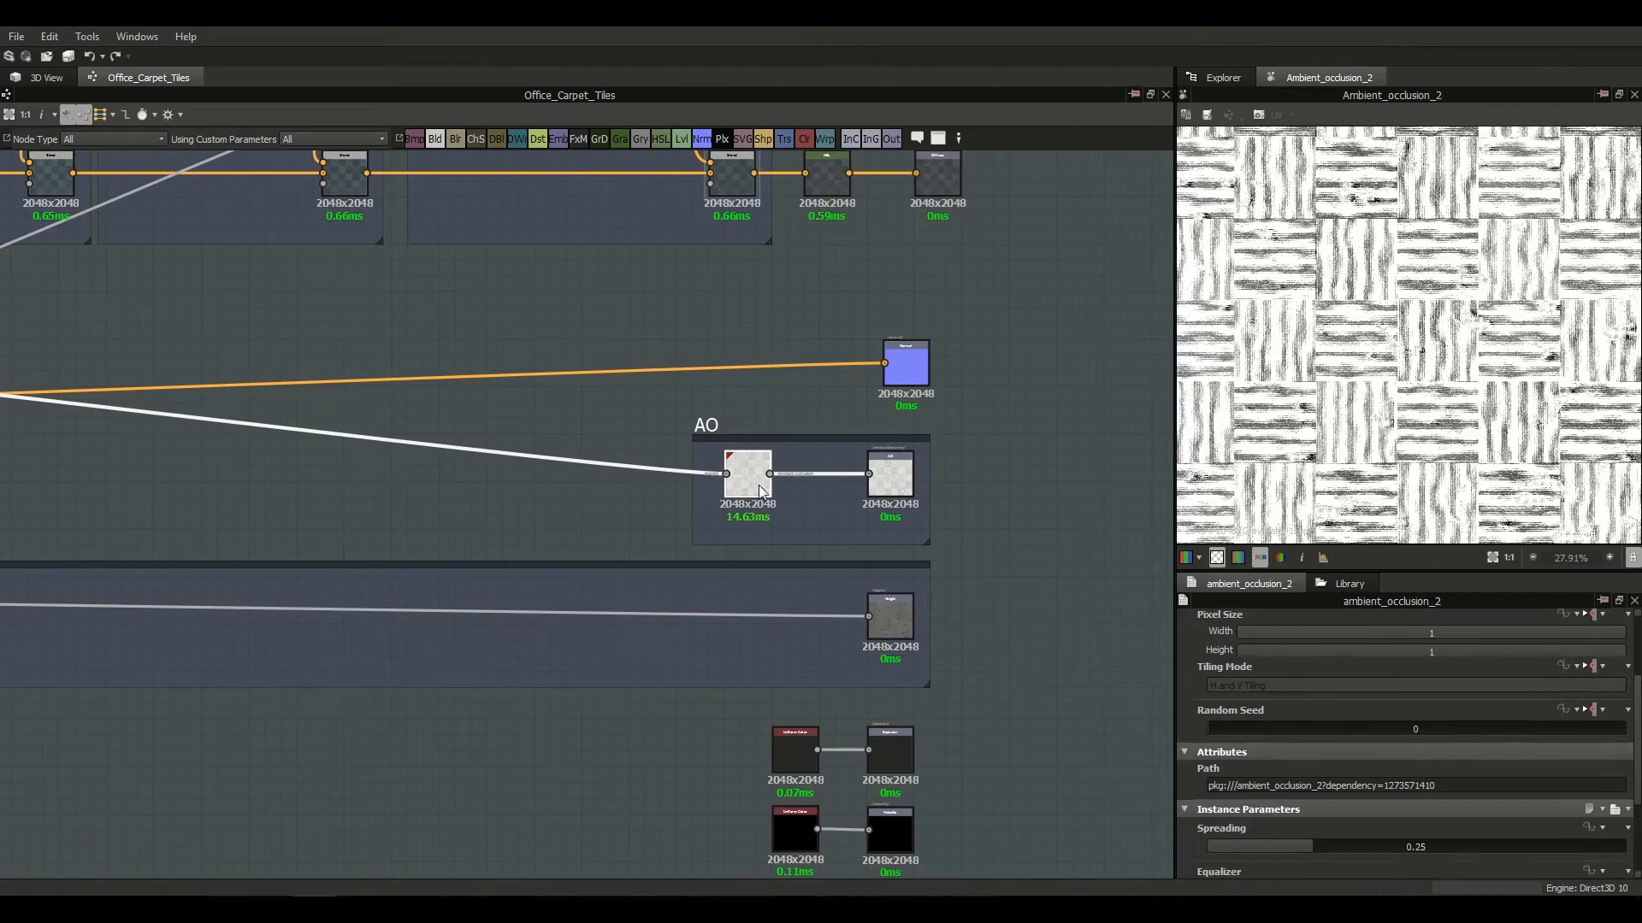
scroll(1402, 373, up, 4)
scroll(891, 485, up, 1)
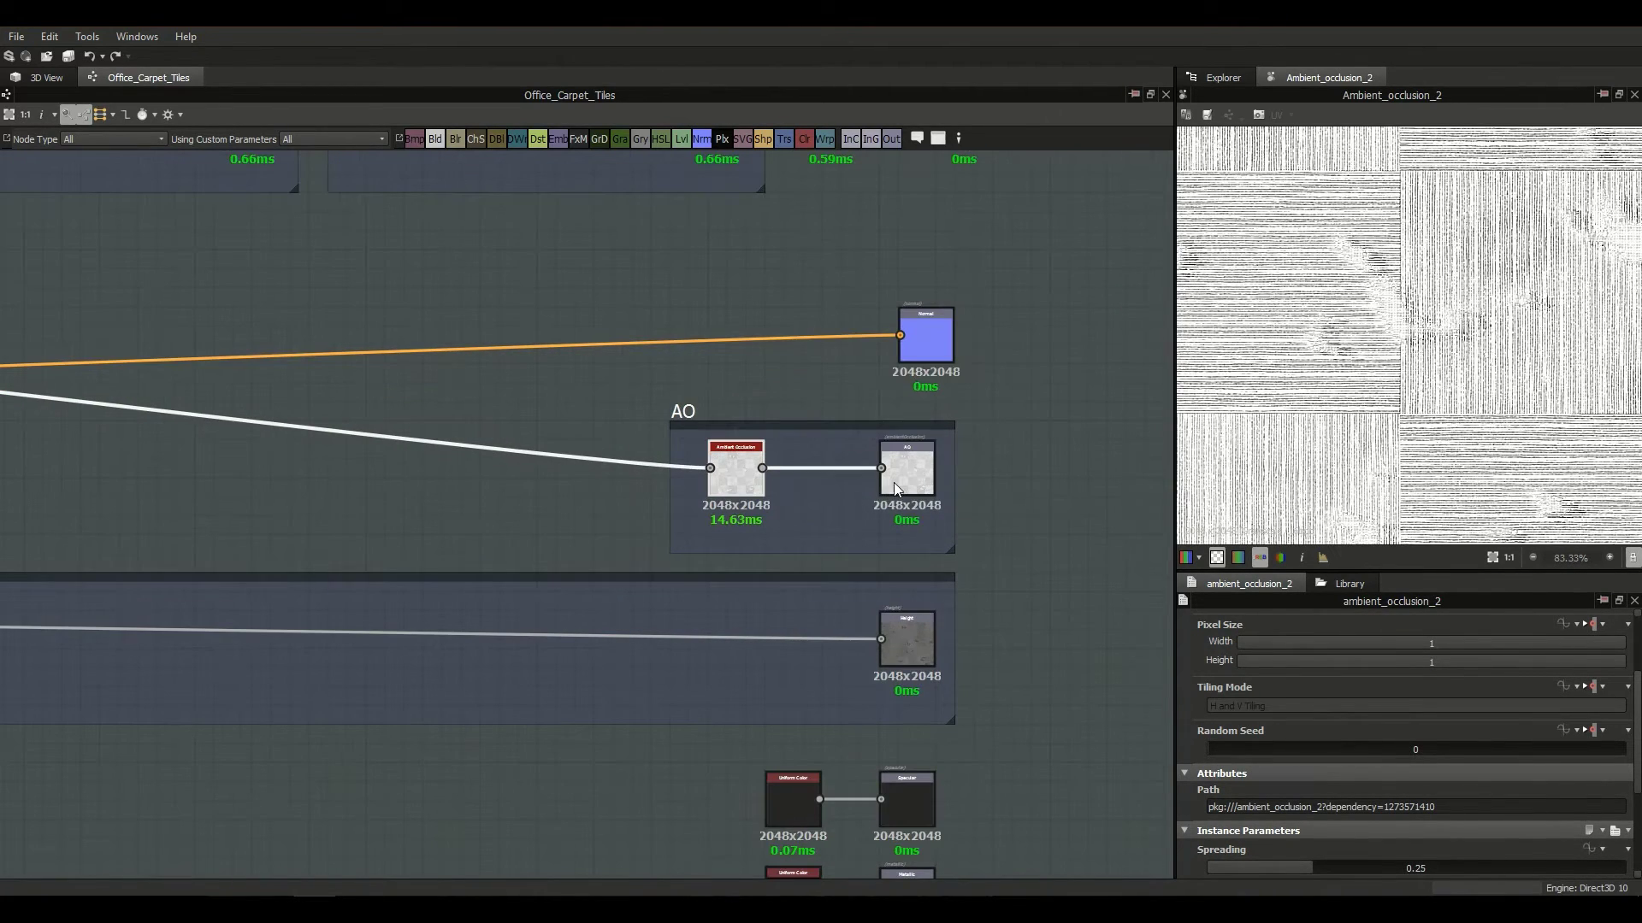
click(894, 483)
scroll(802, 586, up, 1)
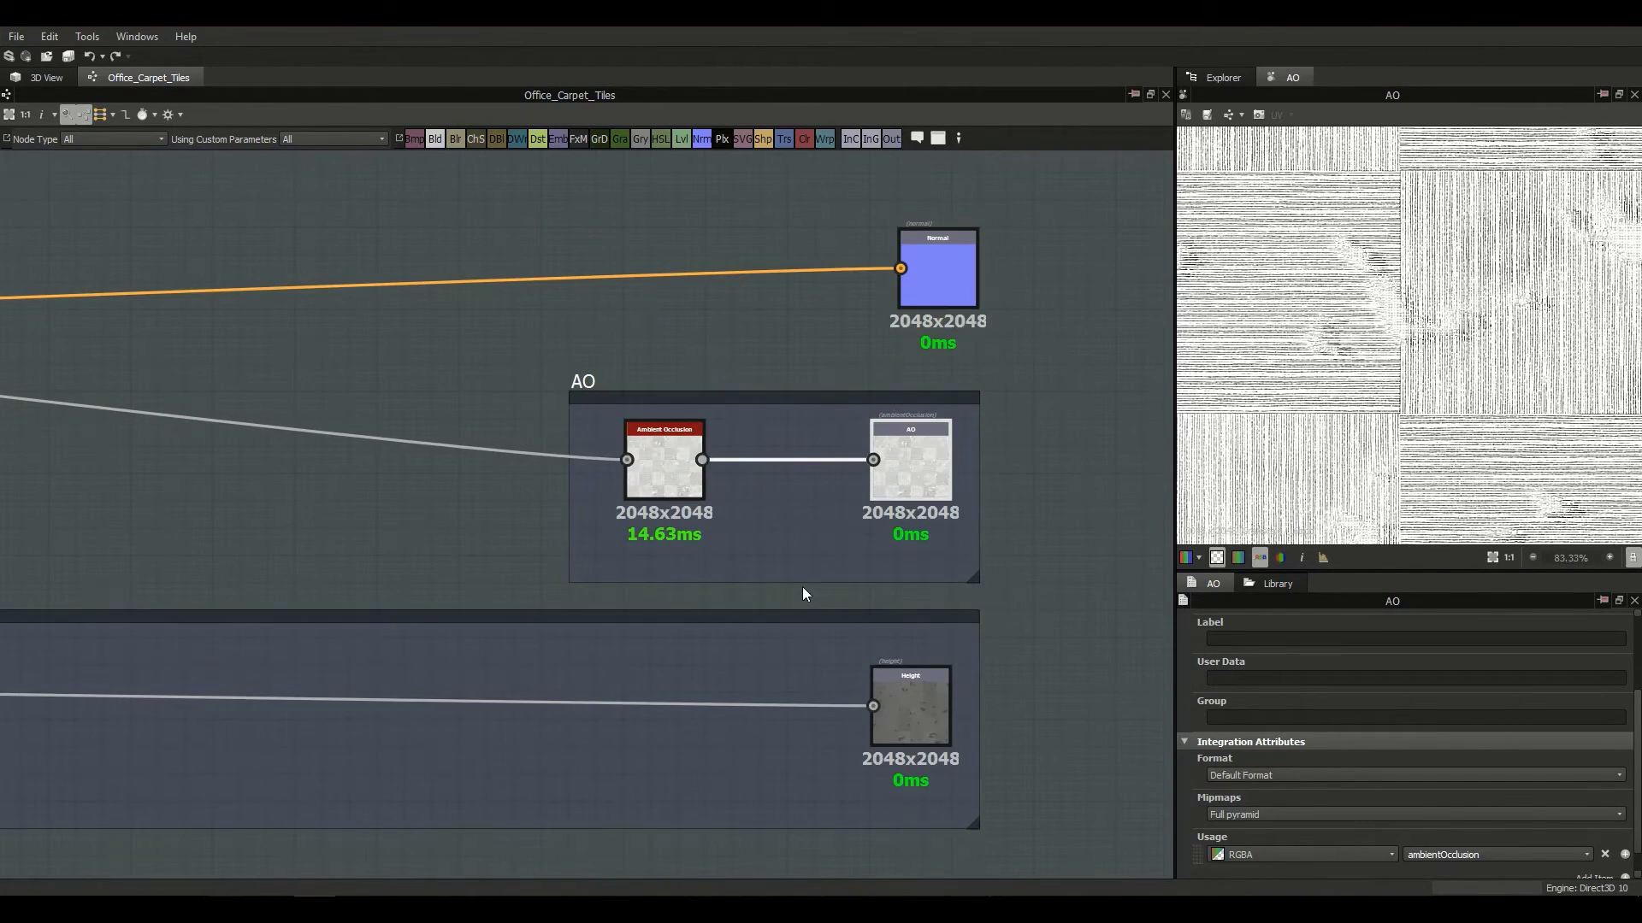
Step: Preview the Uniform Color node feeding the Specular output and inspect its output color
scroll(849, 546, down, 1)
scroll(849, 545, down, 2)
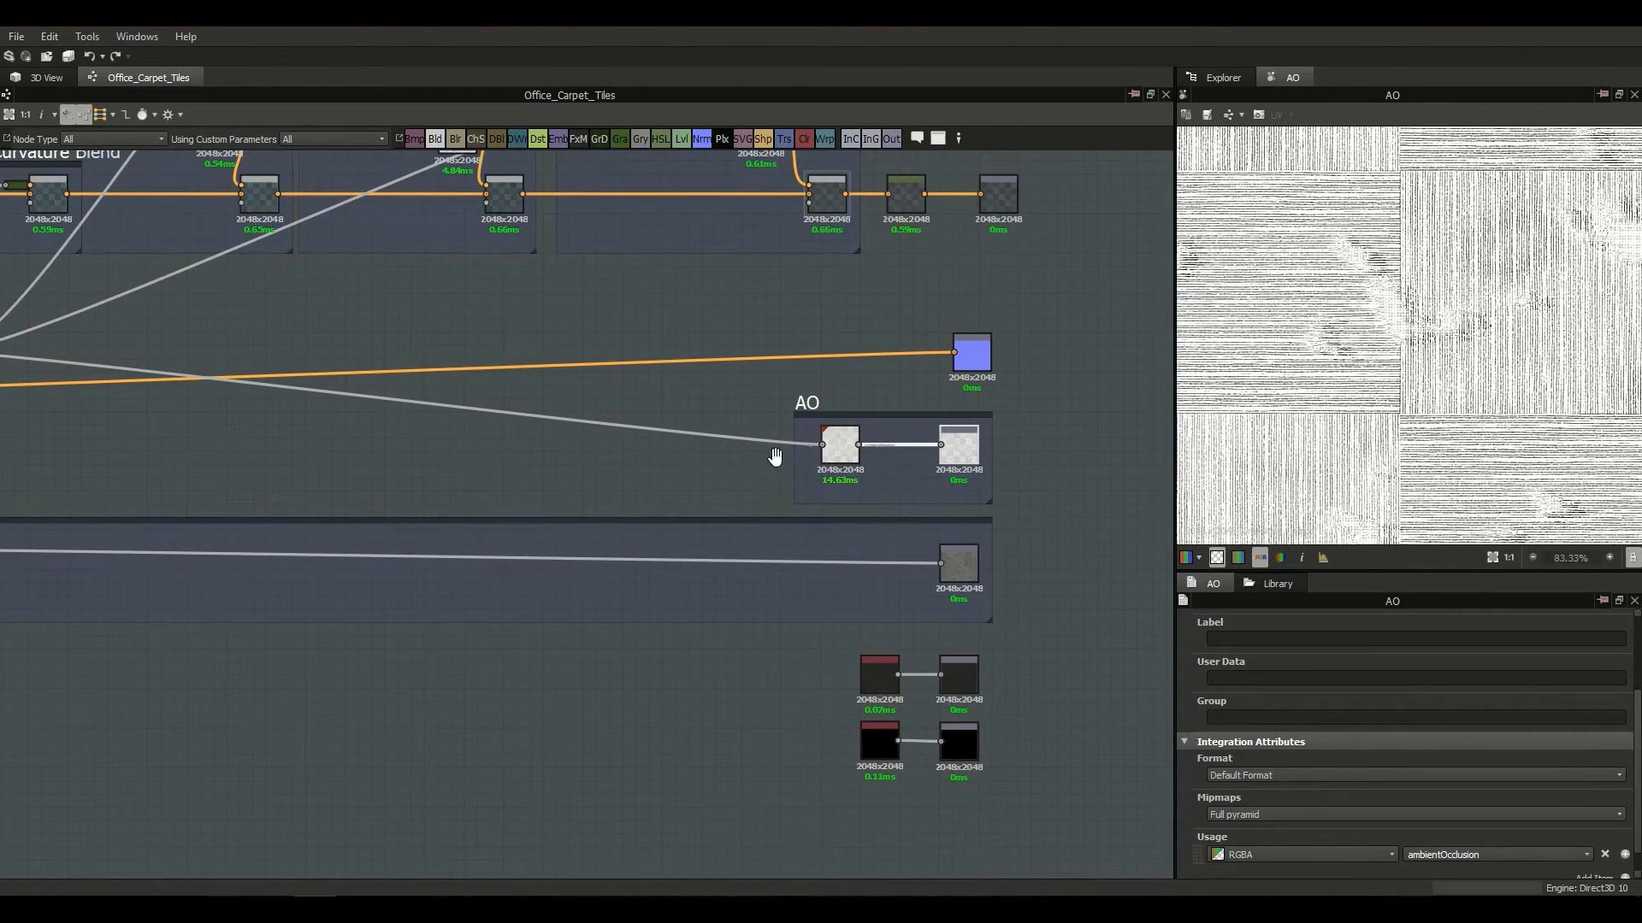
middle_drag(799, 447, 701, 470)
scroll(761, 476, up, 2)
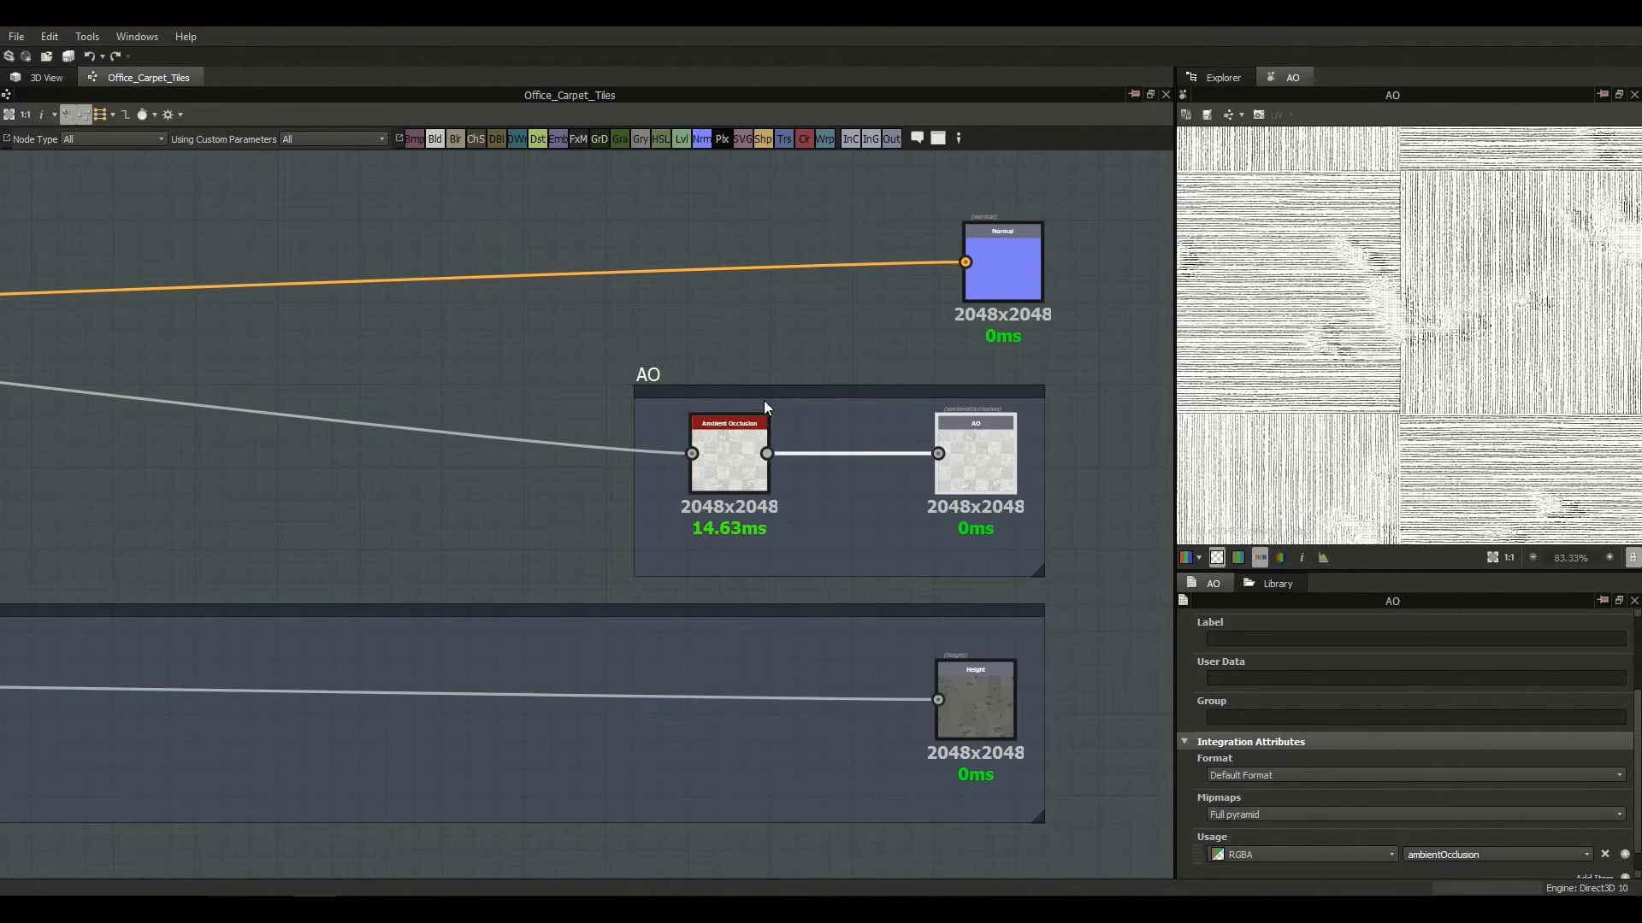
middle_drag(638, 397, 715, 397)
scroll(715, 397, down, 2)
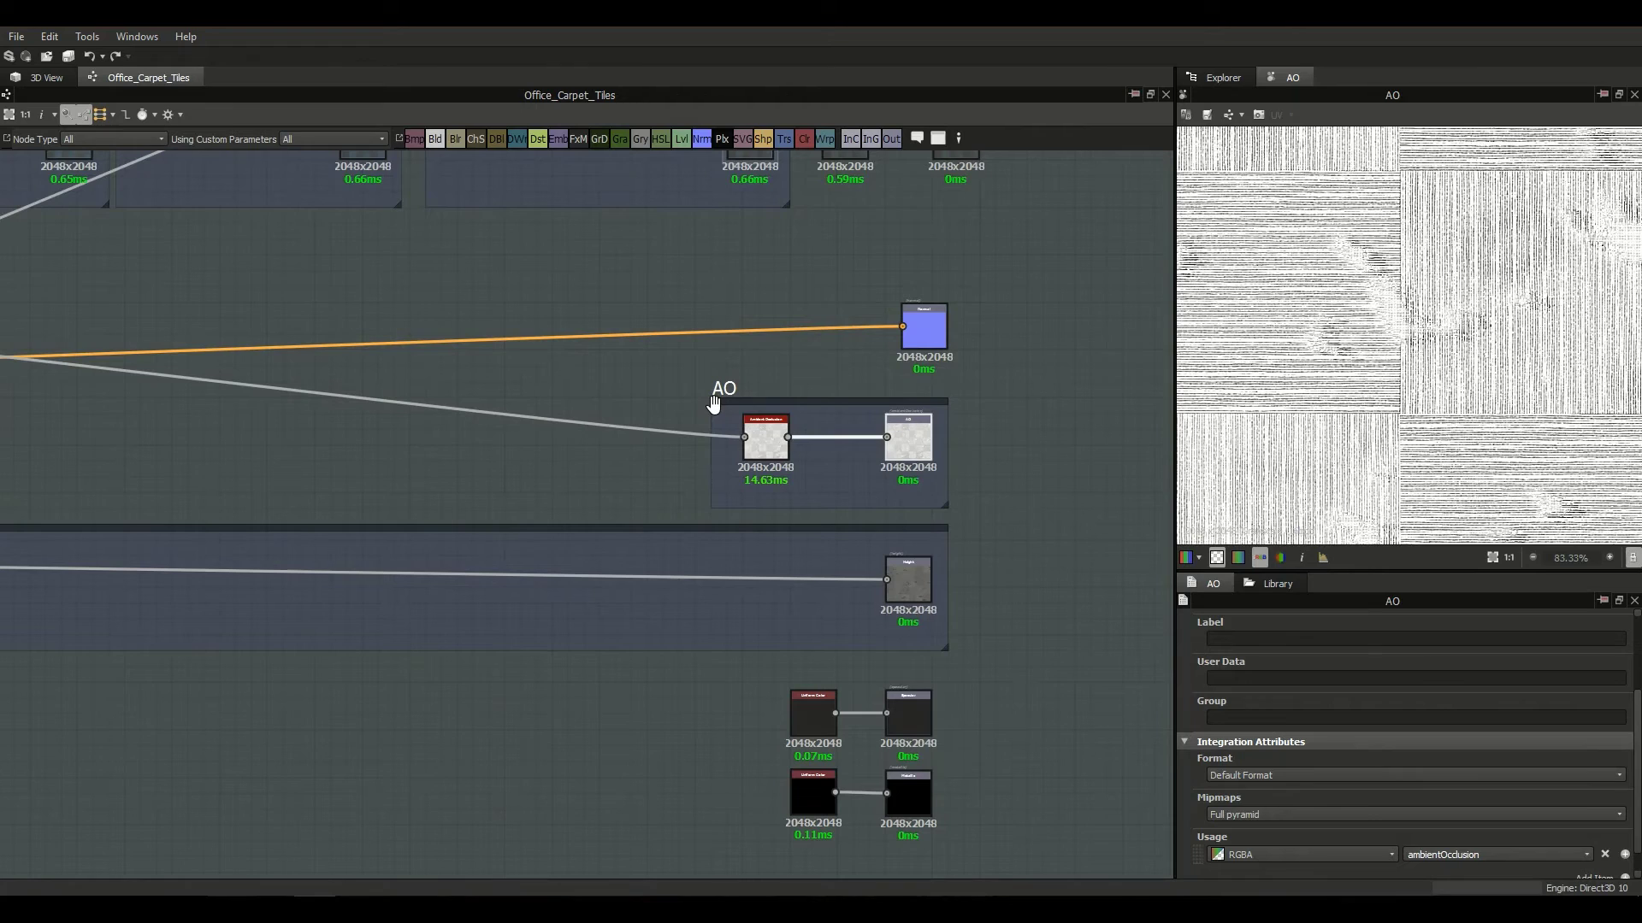
middle_drag(762, 528, 705, 416)
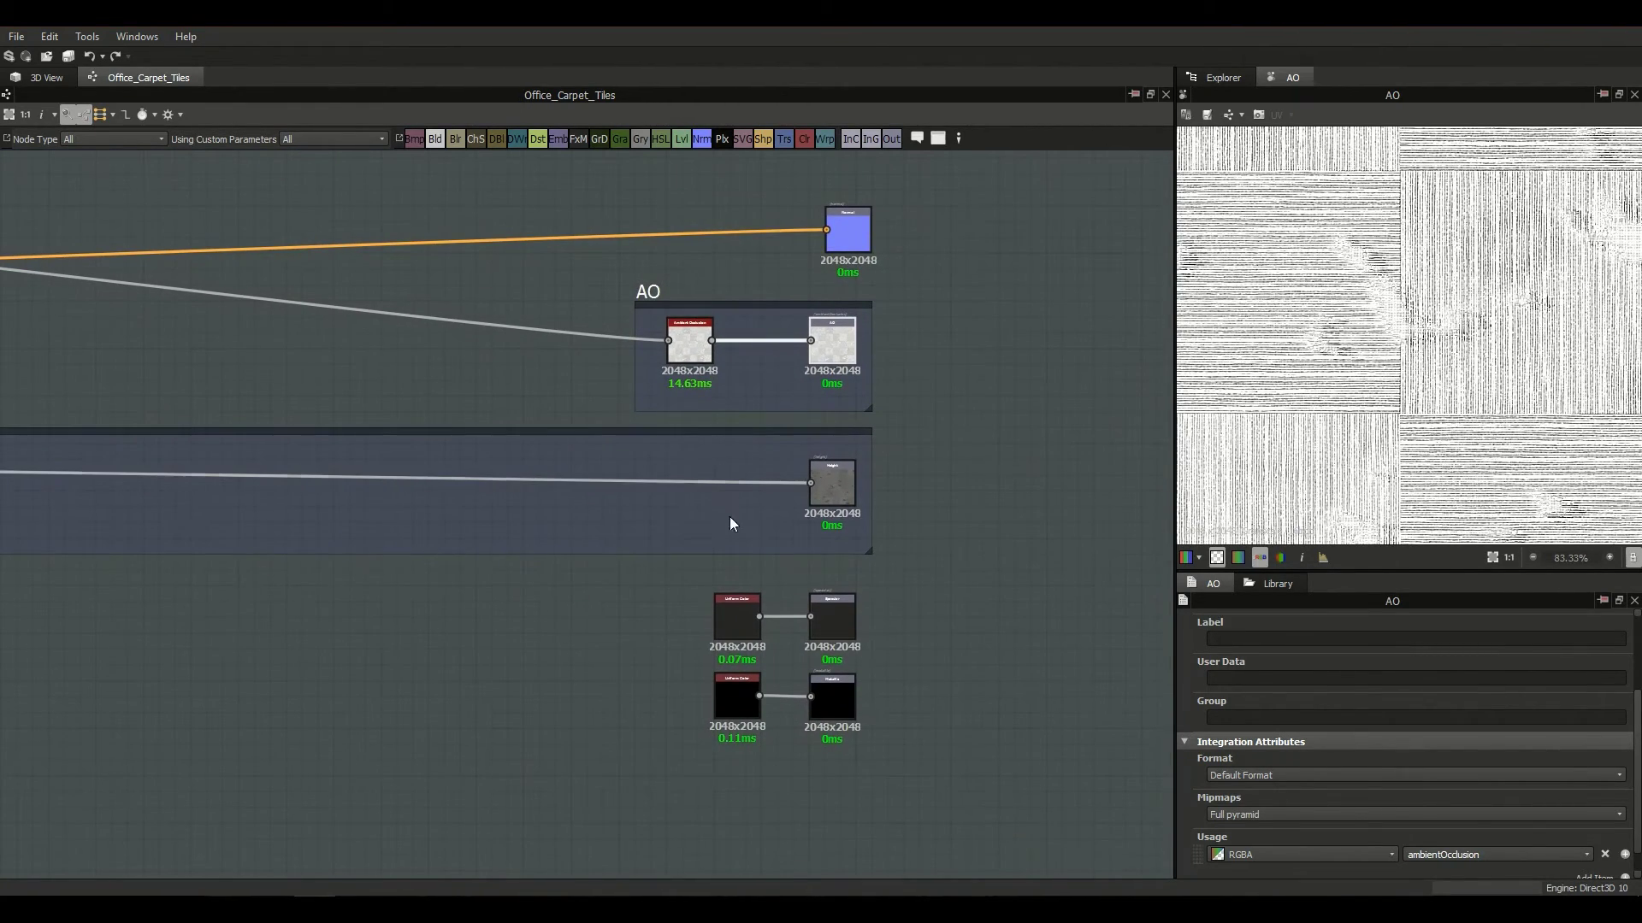
scroll(725, 629, up, 5)
click(733, 629)
double_click(686, 542)
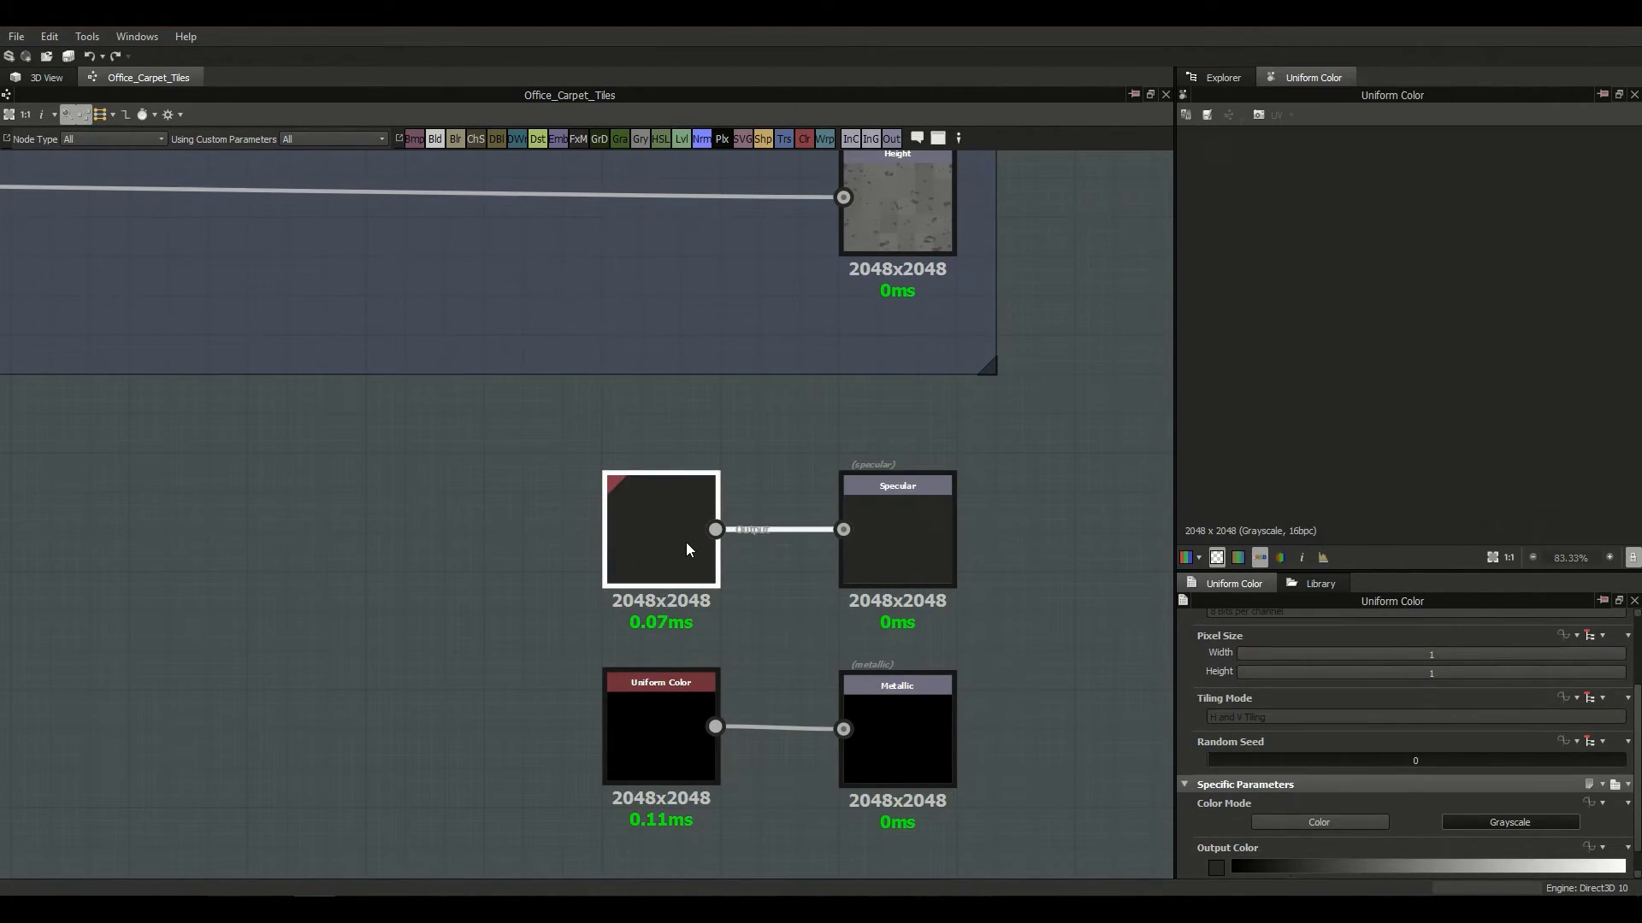
scroll(1229, 760, down, 1)
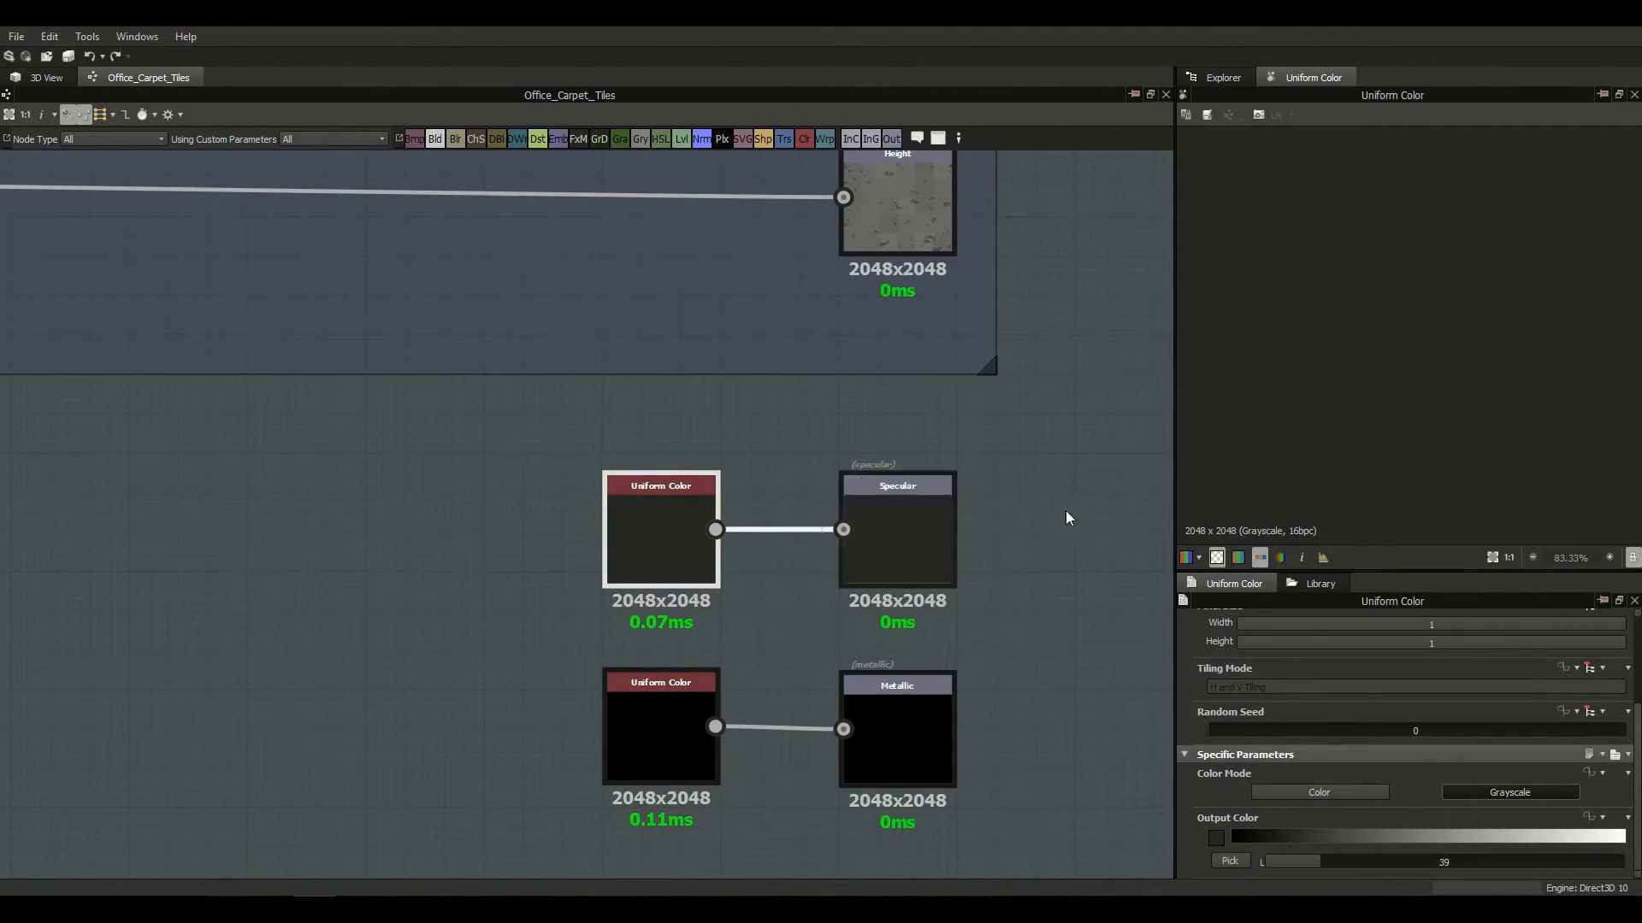
click(625, 780)
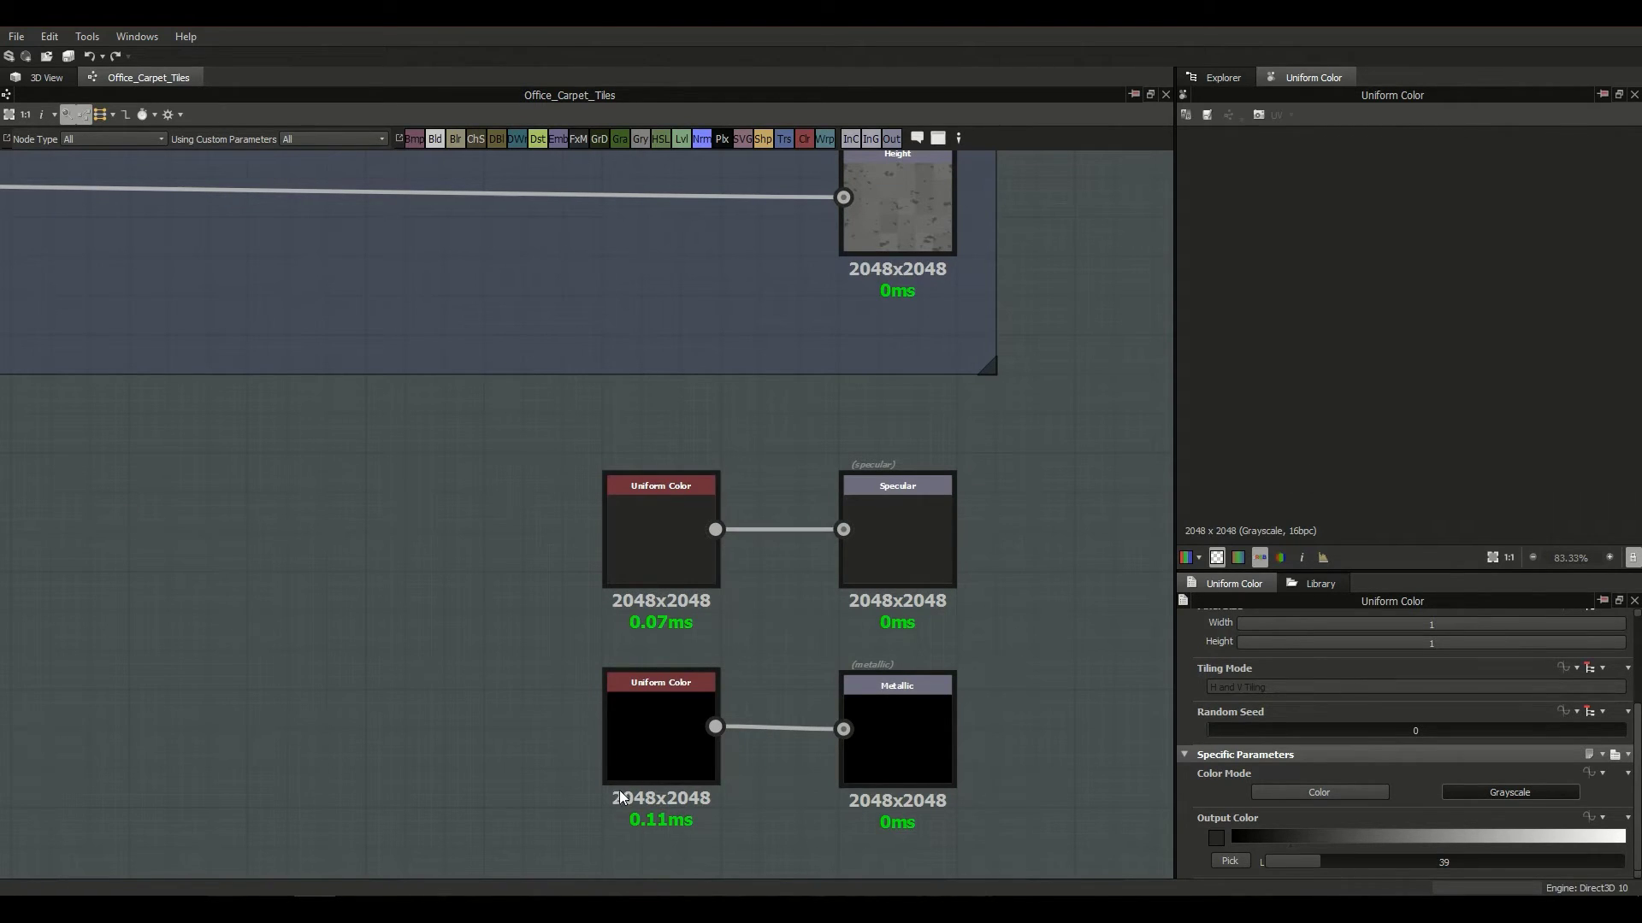
Step: Preview the Uniform Color node feeding the Metallic output, inspect its output color, and preview the Specular output's Uniform Color again
double_click(625, 780)
middle_drag(465, 739, 448, 669)
scroll(1283, 863, down, 1)
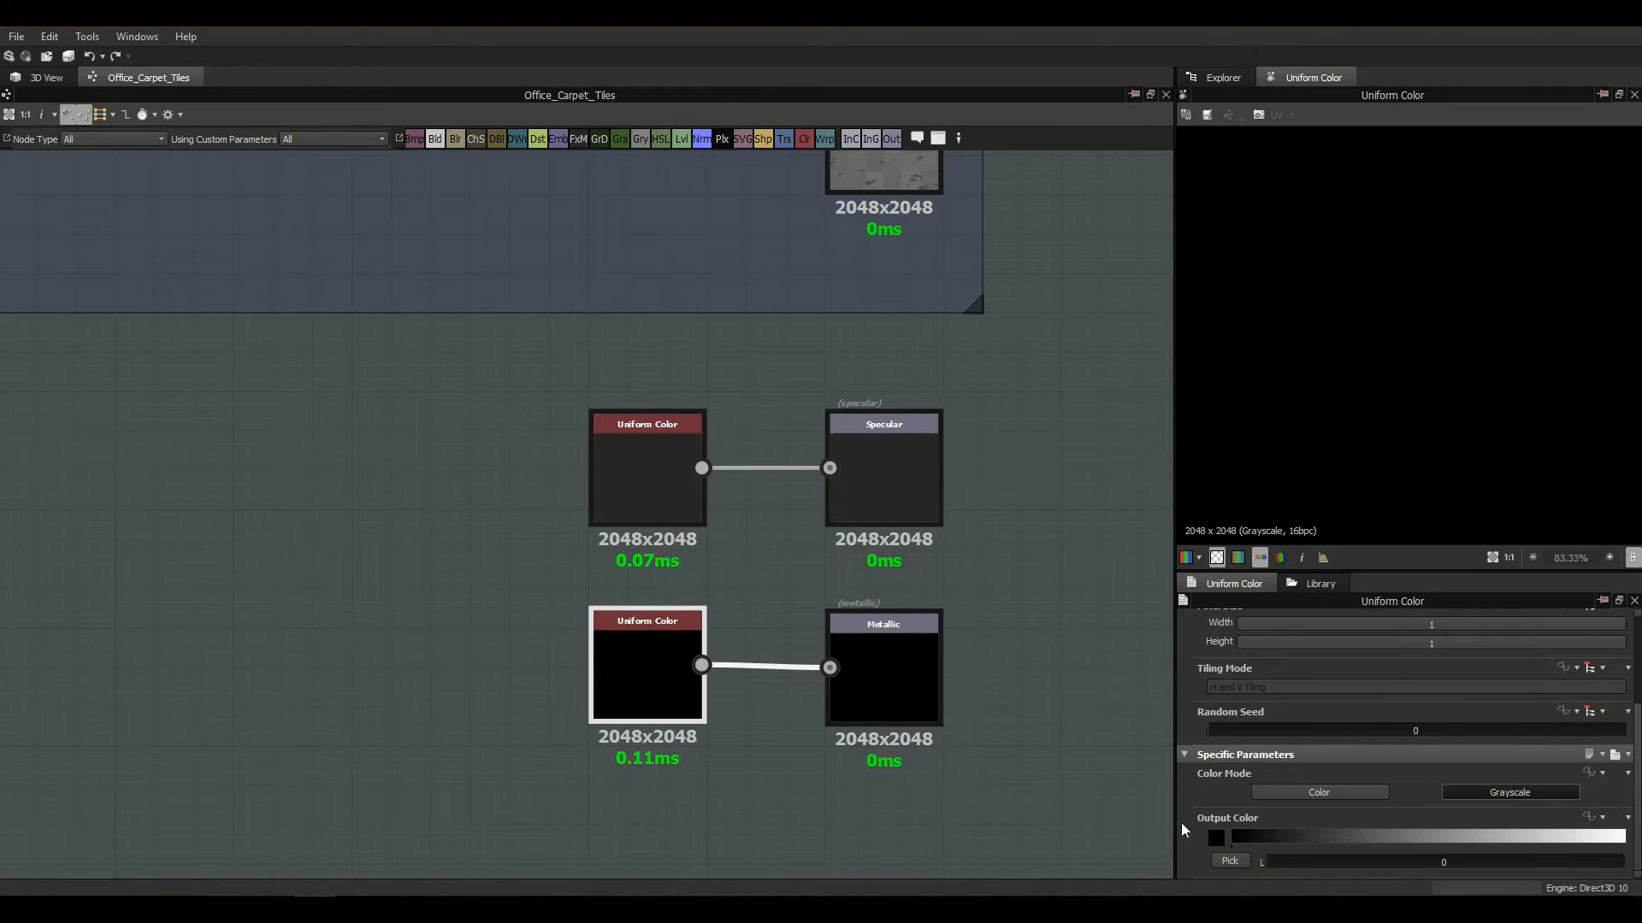
scroll(899, 707, down, 3)
double_click(756, 563)
scroll(1419, 694, up, 3)
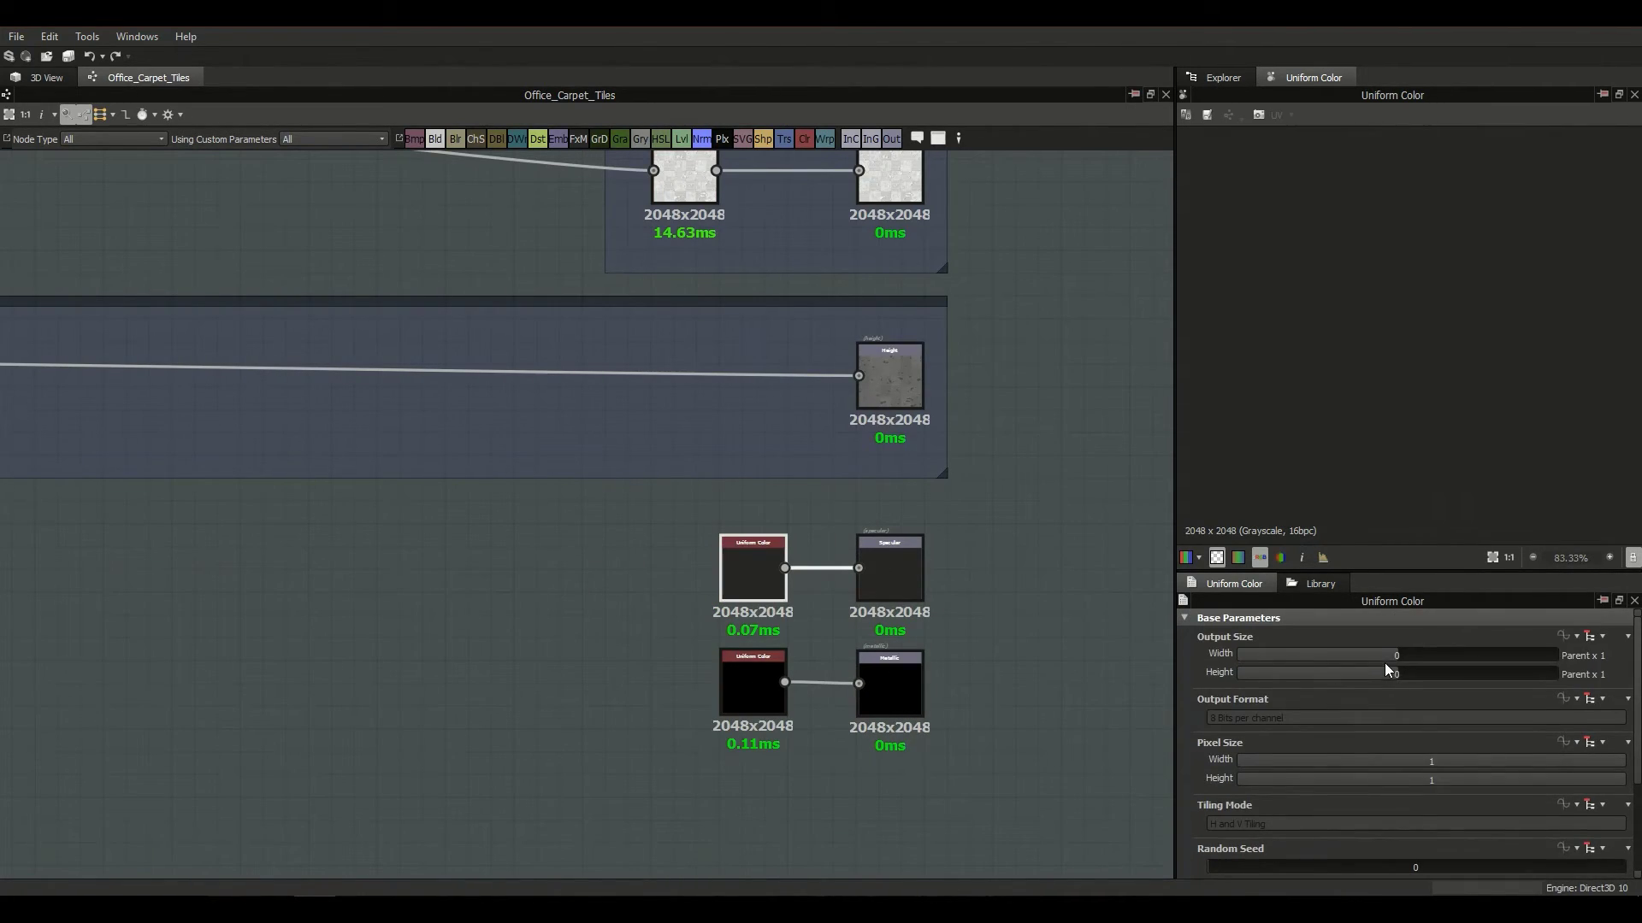
click(583, 564)
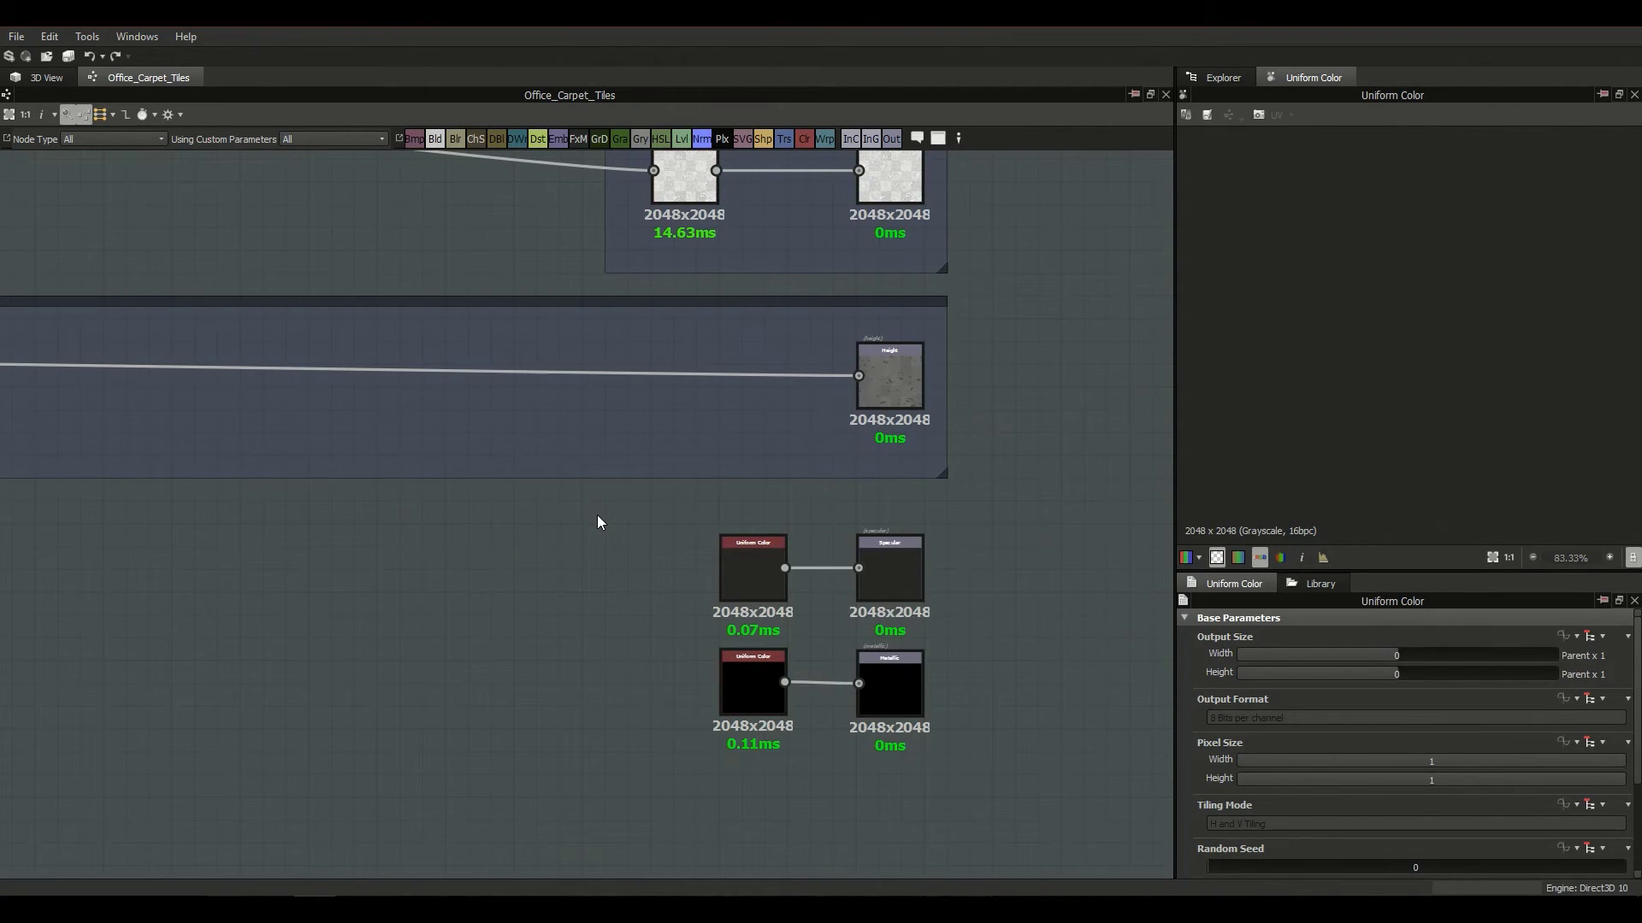
Step: Trace the graph back to the glossiness chain above the dirt groups and inspect the Roughness output node's attributes
scroll(596, 515, down, 5)
middle_drag(575, 395, 708, 712)
middle_drag(726, 513, 698, 770)
scroll(681, 542, up, 4)
scroll(699, 770, down, 4)
middle_drag(215, 484, 596, 564)
scroll(548, 570, up, 3)
scroll(595, 564, up, 3)
scroll(707, 596, down, 1)
scroll(706, 596, down, 5)
middle_drag(504, 531, 246, 574)
scroll(538, 543, up, 1)
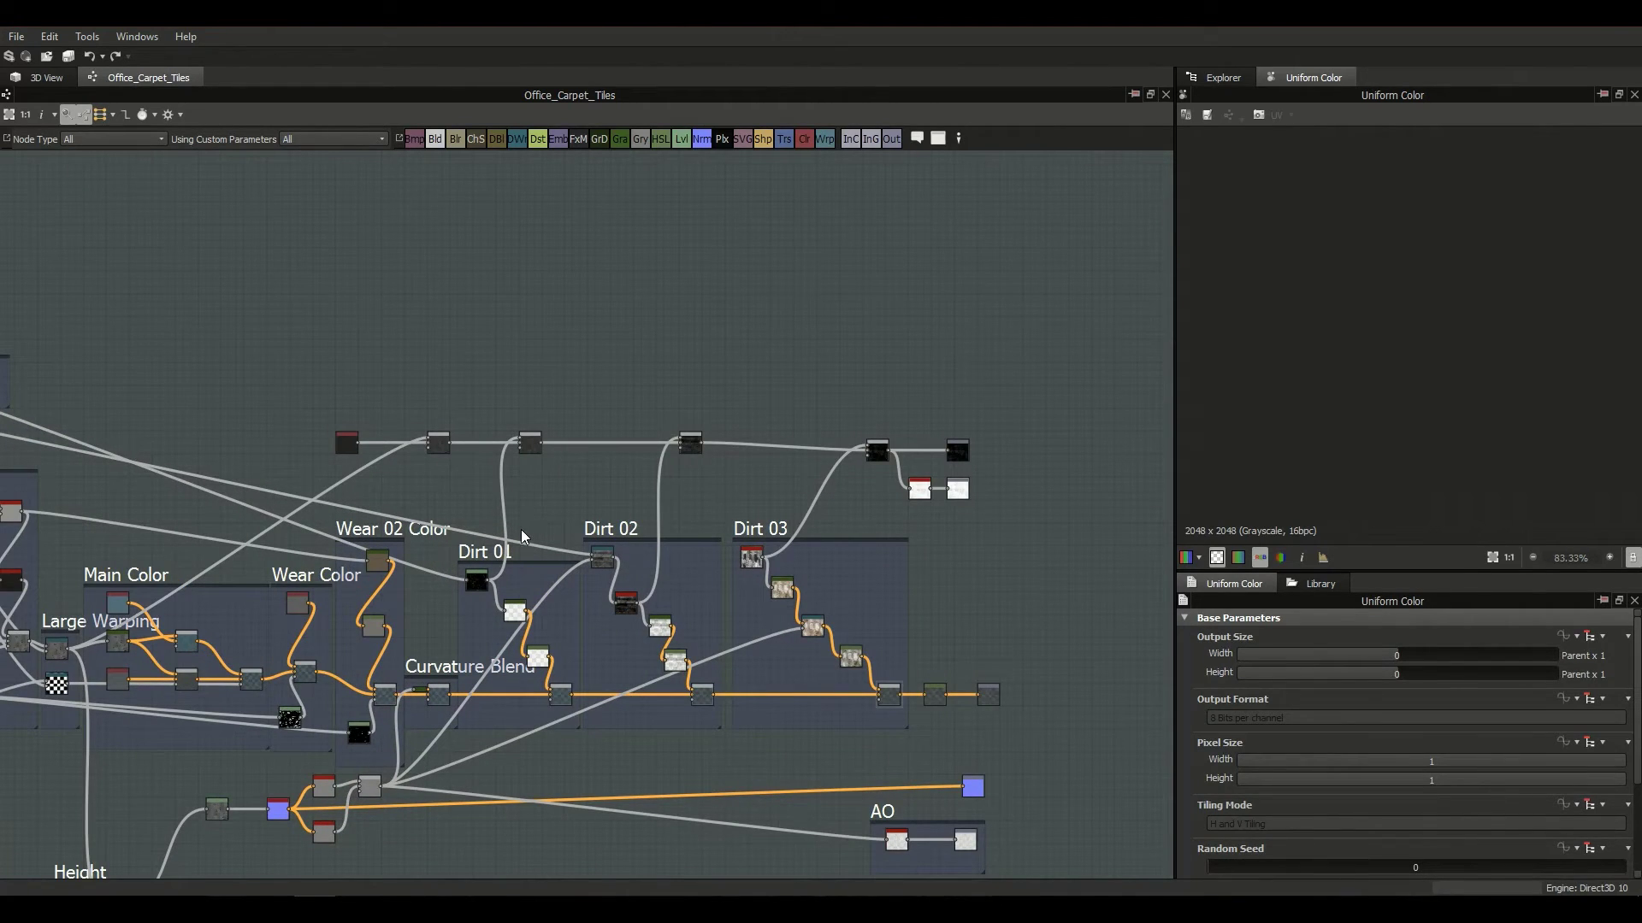
scroll(615, 538, up, 2)
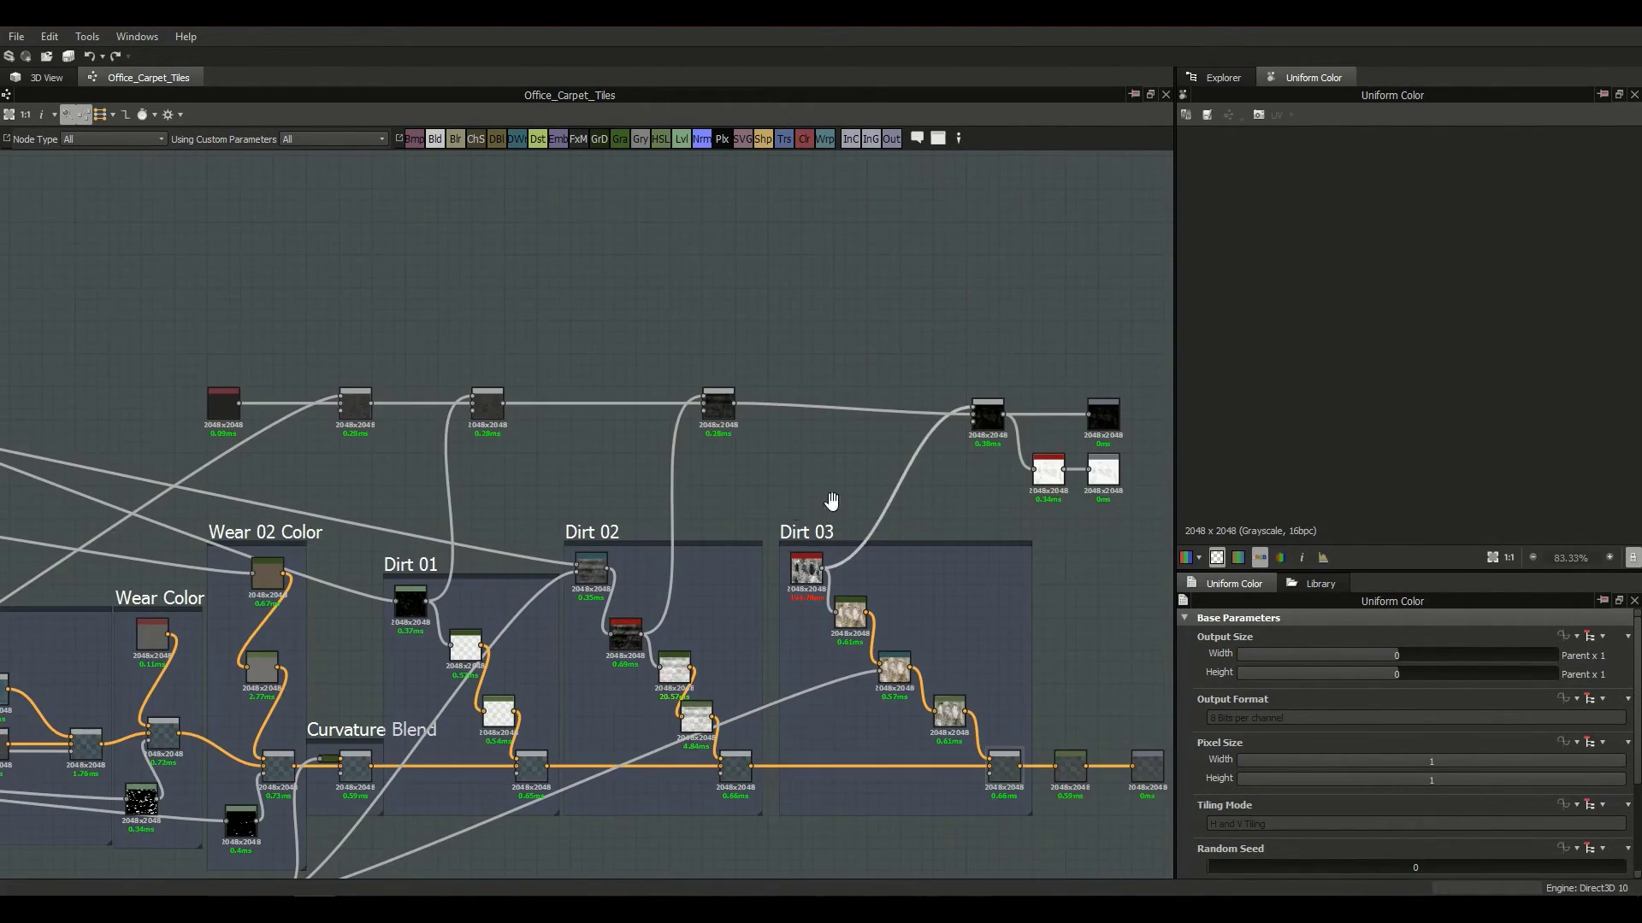
scroll(868, 493, up, 5)
click(878, 468)
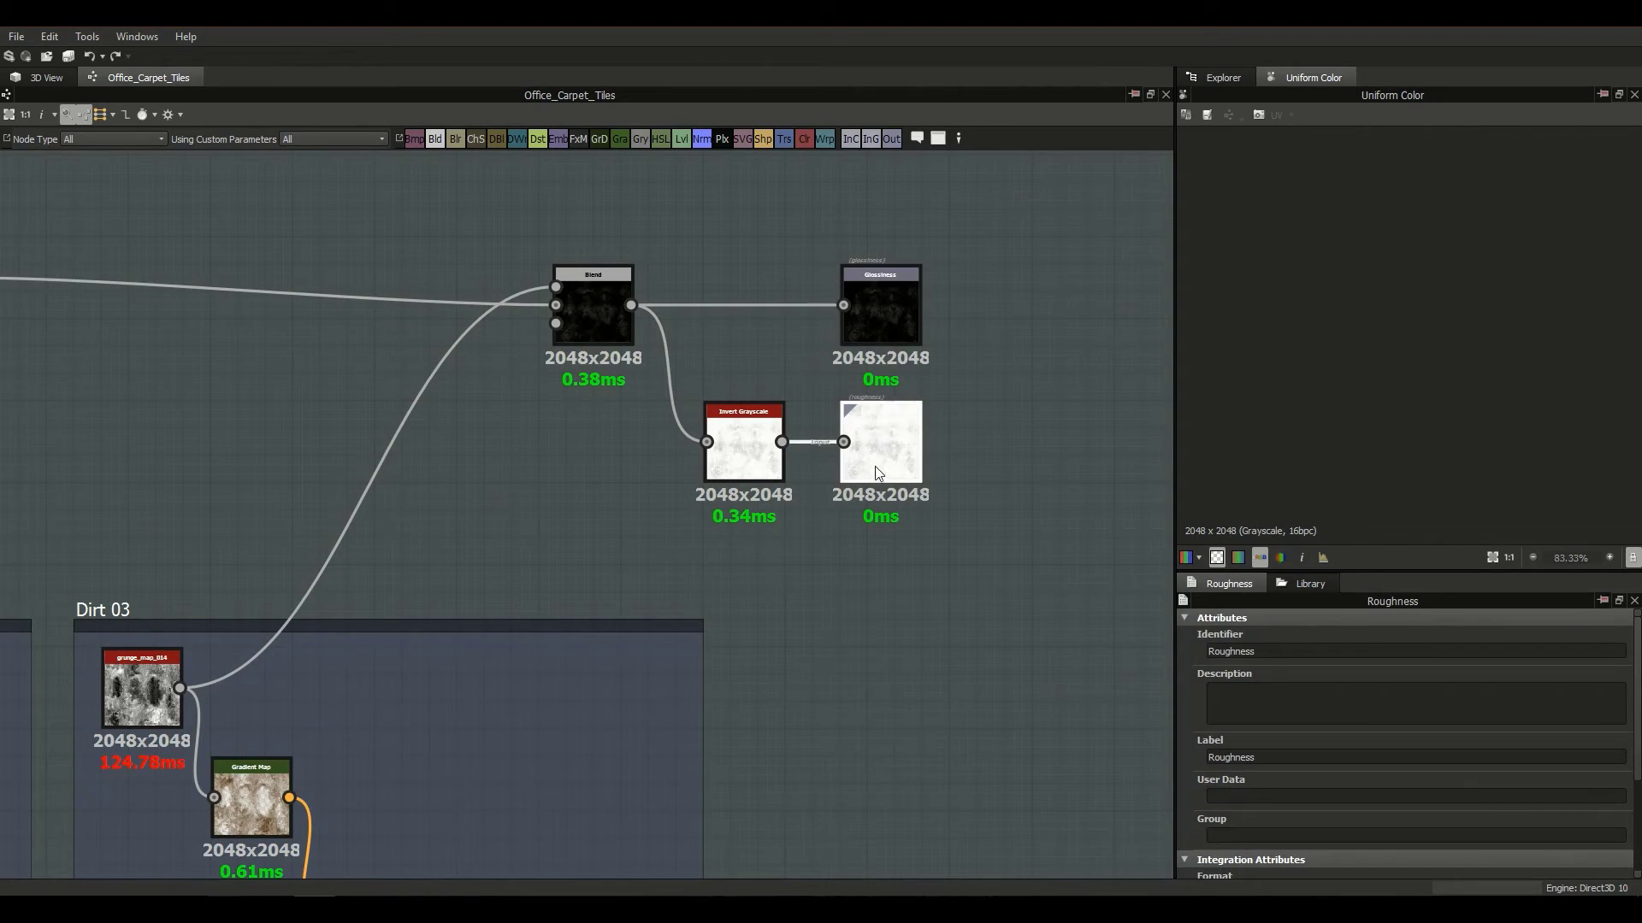
Step: Preview the Uniform Color node that starts the glossiness chain and inspect its output color
scroll(866, 490, down, 4)
mouse_move(363, 482)
middle_down()
mouse_move(754, 516)
mouse_move(617, 494)
middle_up()
scroll(543, 478, up, 2)
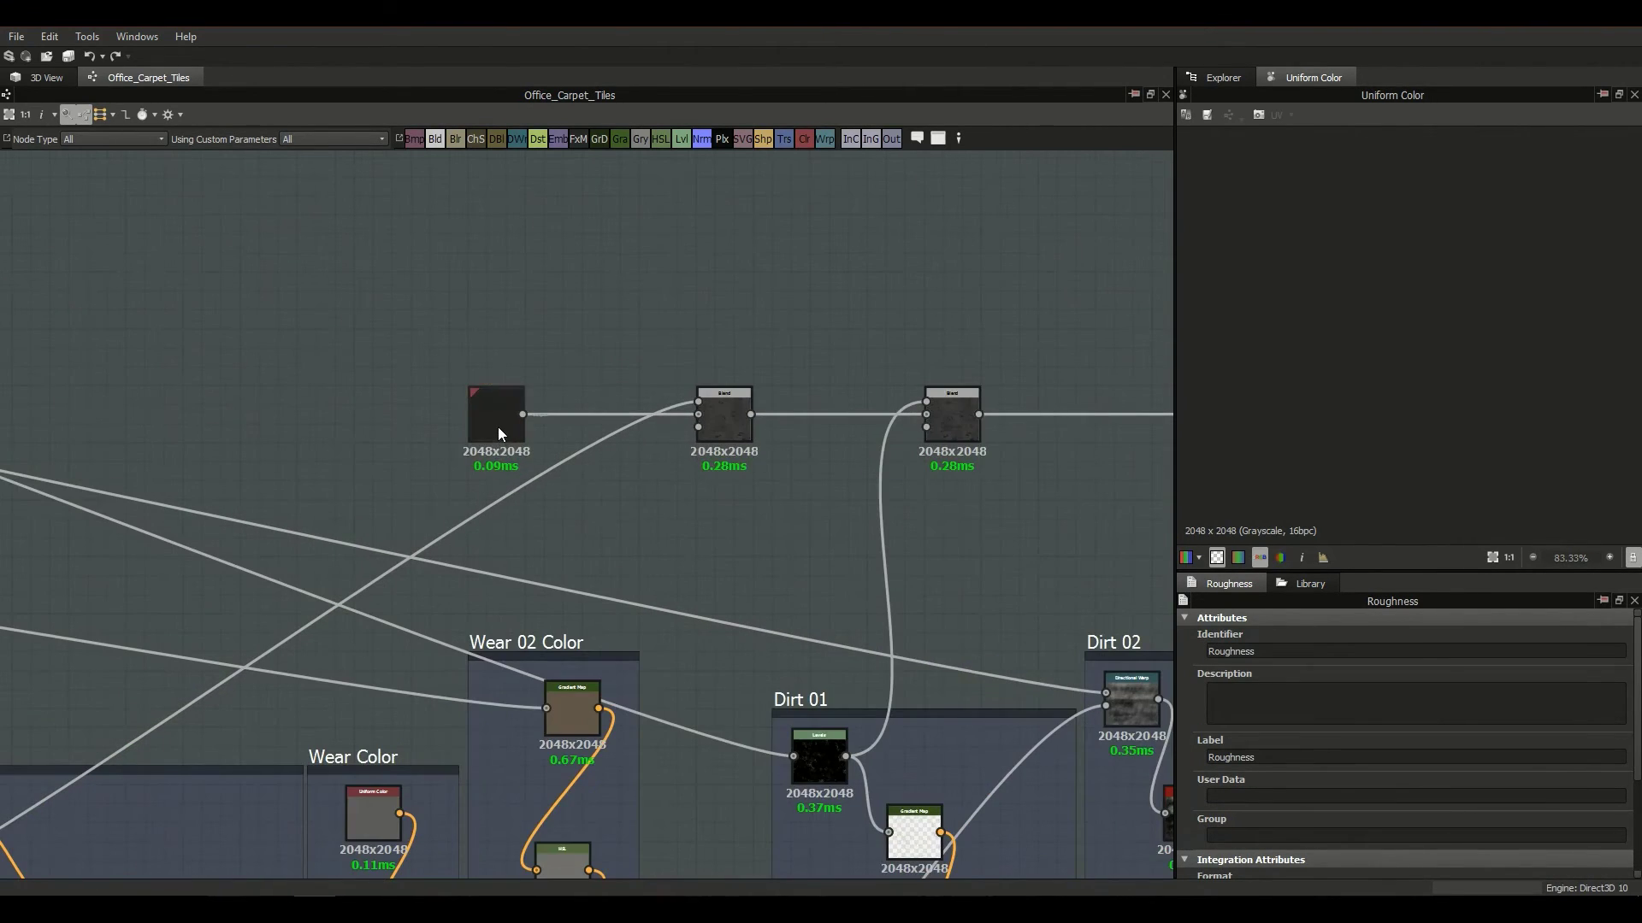
click(499, 432)
middle_drag(497, 429, 579, 460)
scroll(1266, 761, down, 3)
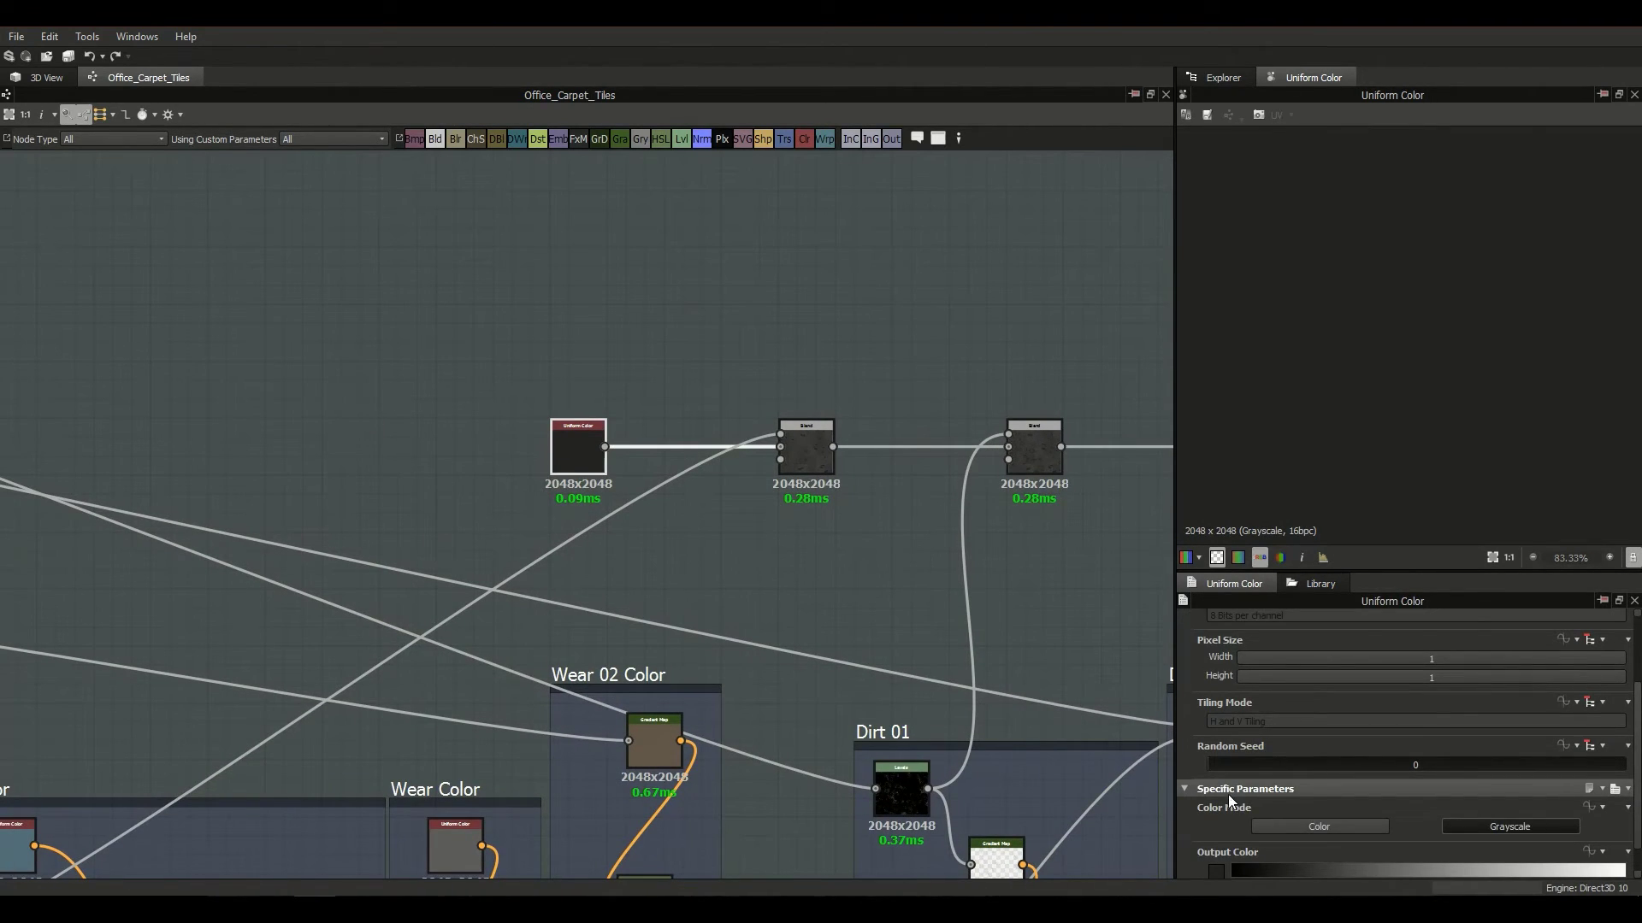
scroll(1230, 792, down, 1)
scroll(571, 489, up, 2)
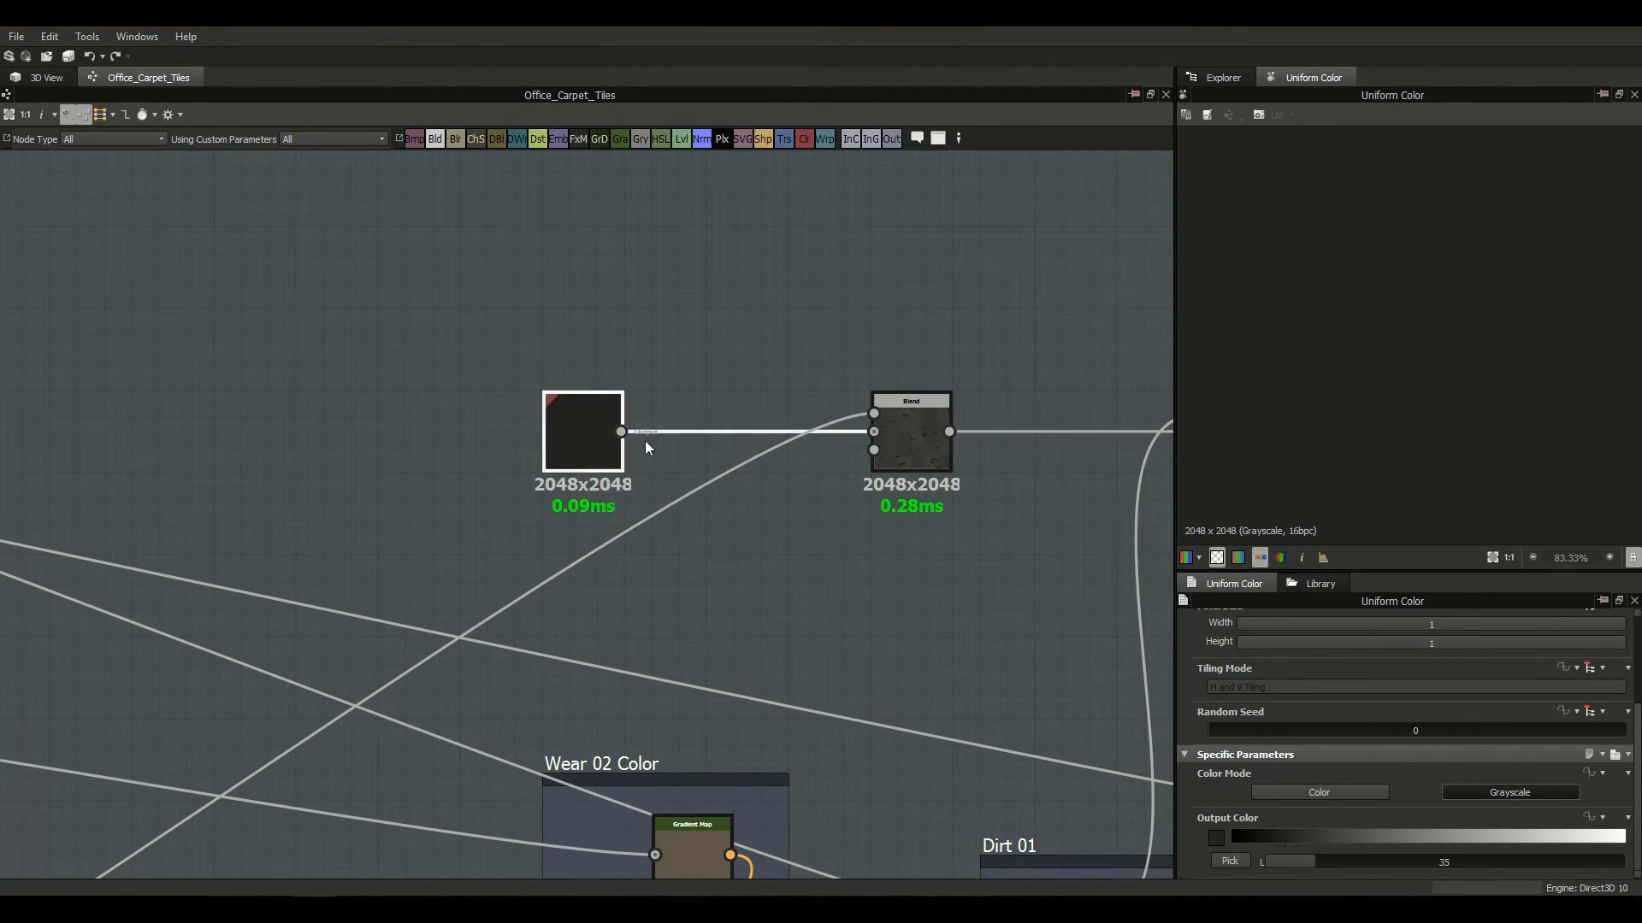
scroll(1336, 394, down, 5)
scroll(1327, 406, up, 3)
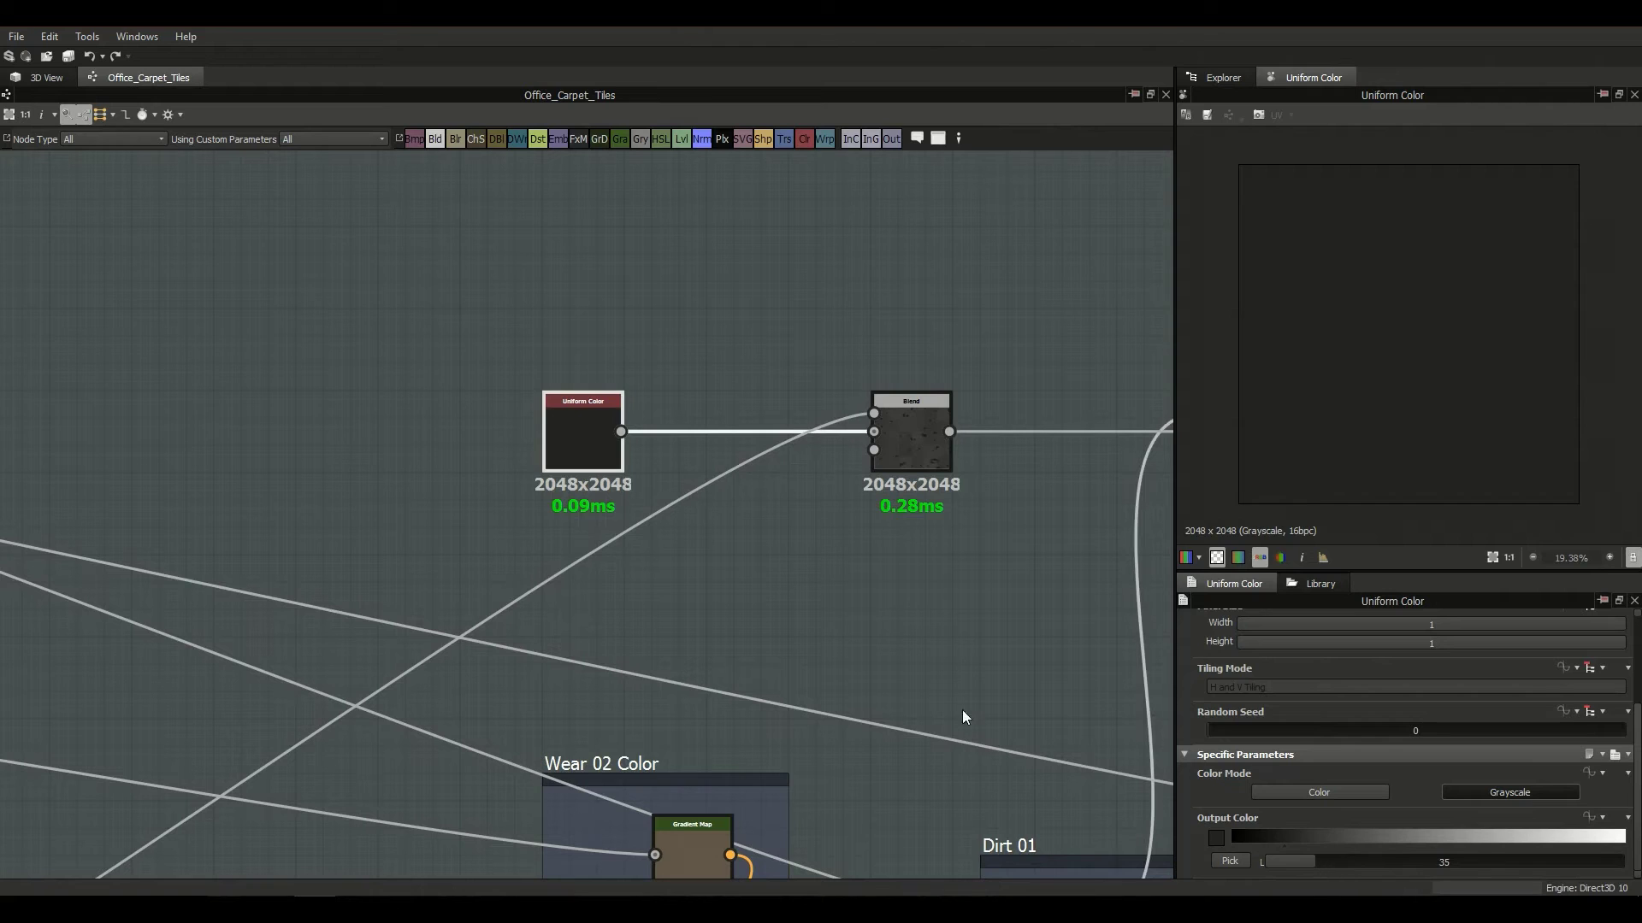
middle_drag(804, 588, 807, 629)
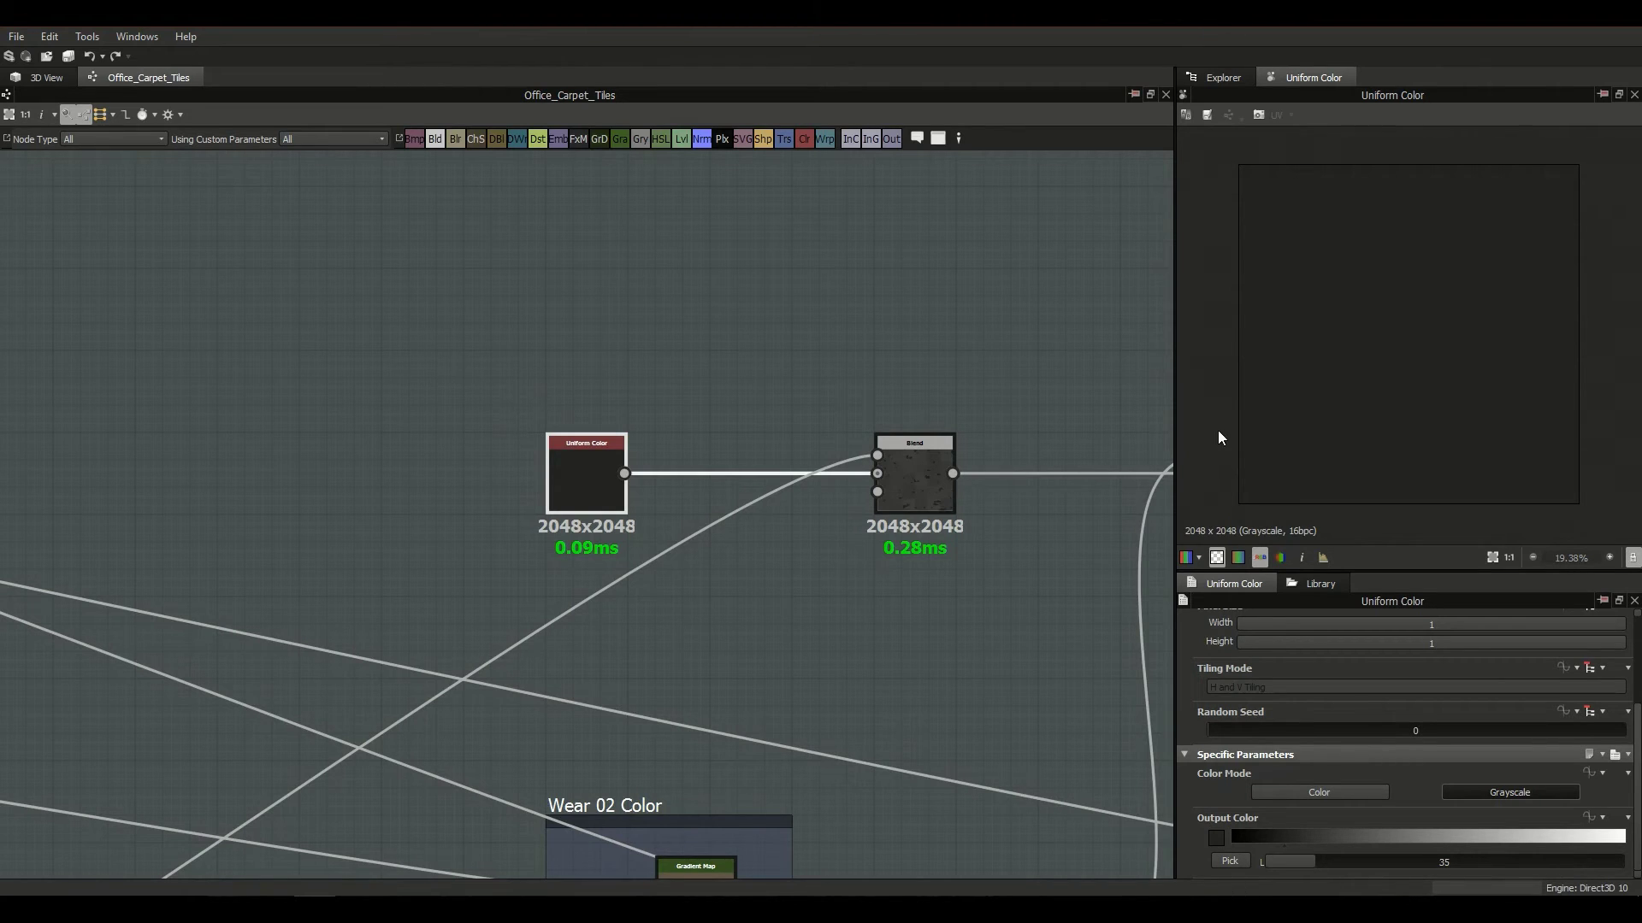
Step: Preview the first Blend node after the glossiness chain's Uniform Color and examine its result
double_click(930, 491)
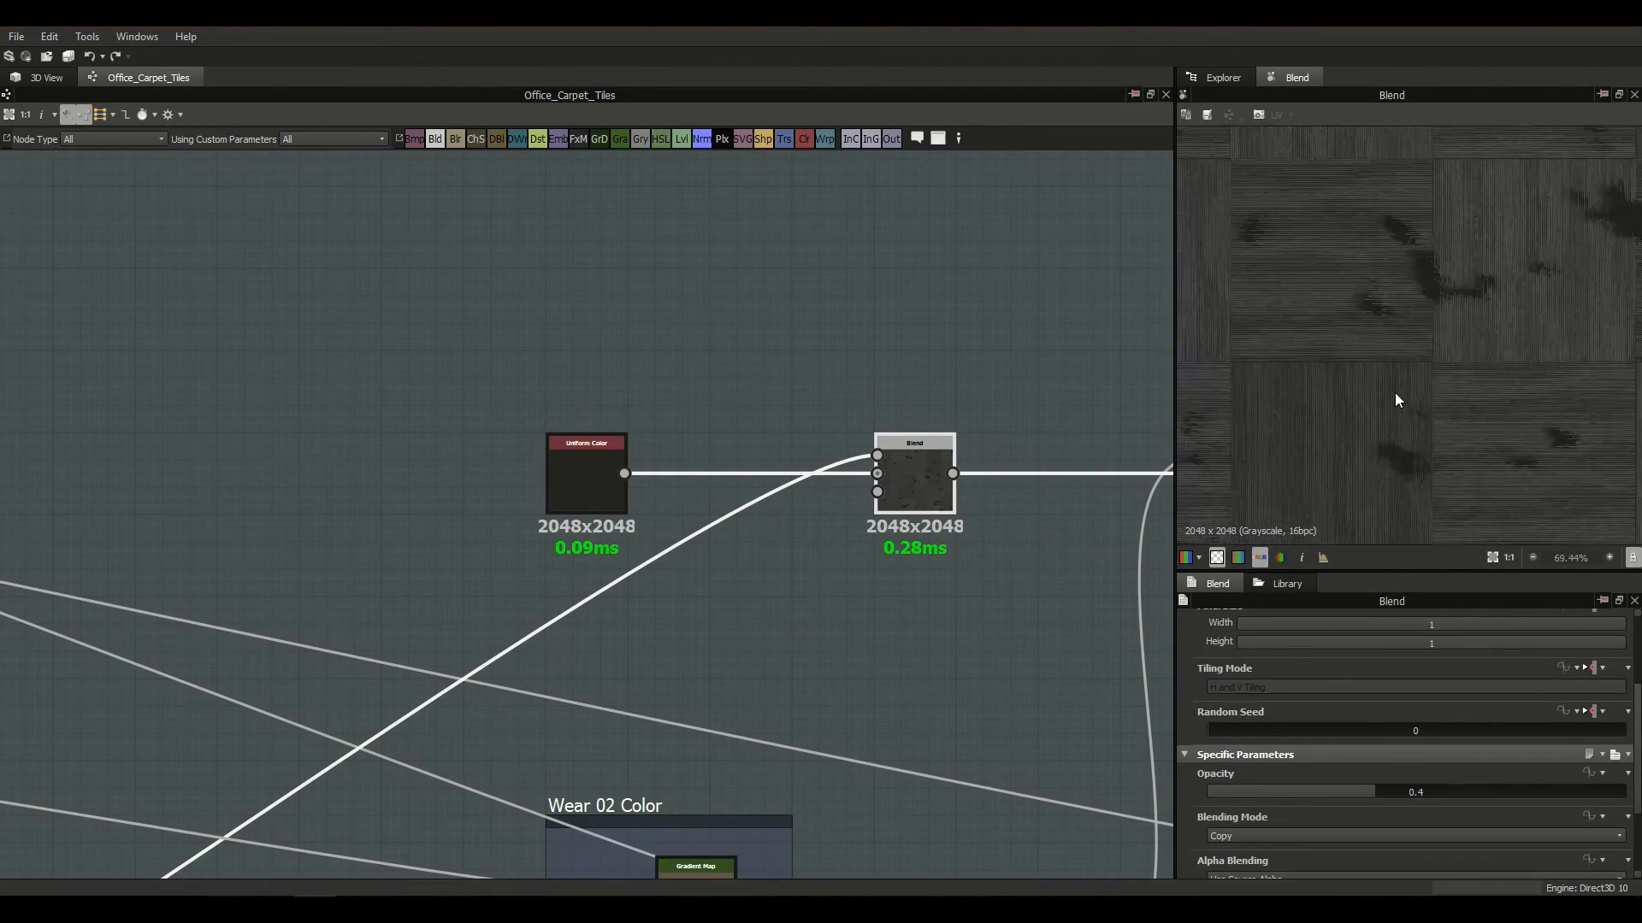
scroll(1368, 389, up, 4)
scroll(568, 576, down, 4)
Step: Trace the first glossiness Blend's foreground back to the Large Warping group and preview its Directional Warp node
middle_drag(495, 594, 678, 447)
double_click(464, 585)
scroll(460, 581, up, 2)
scroll(448, 576, down, 2)
scroll(443, 583, up, 3)
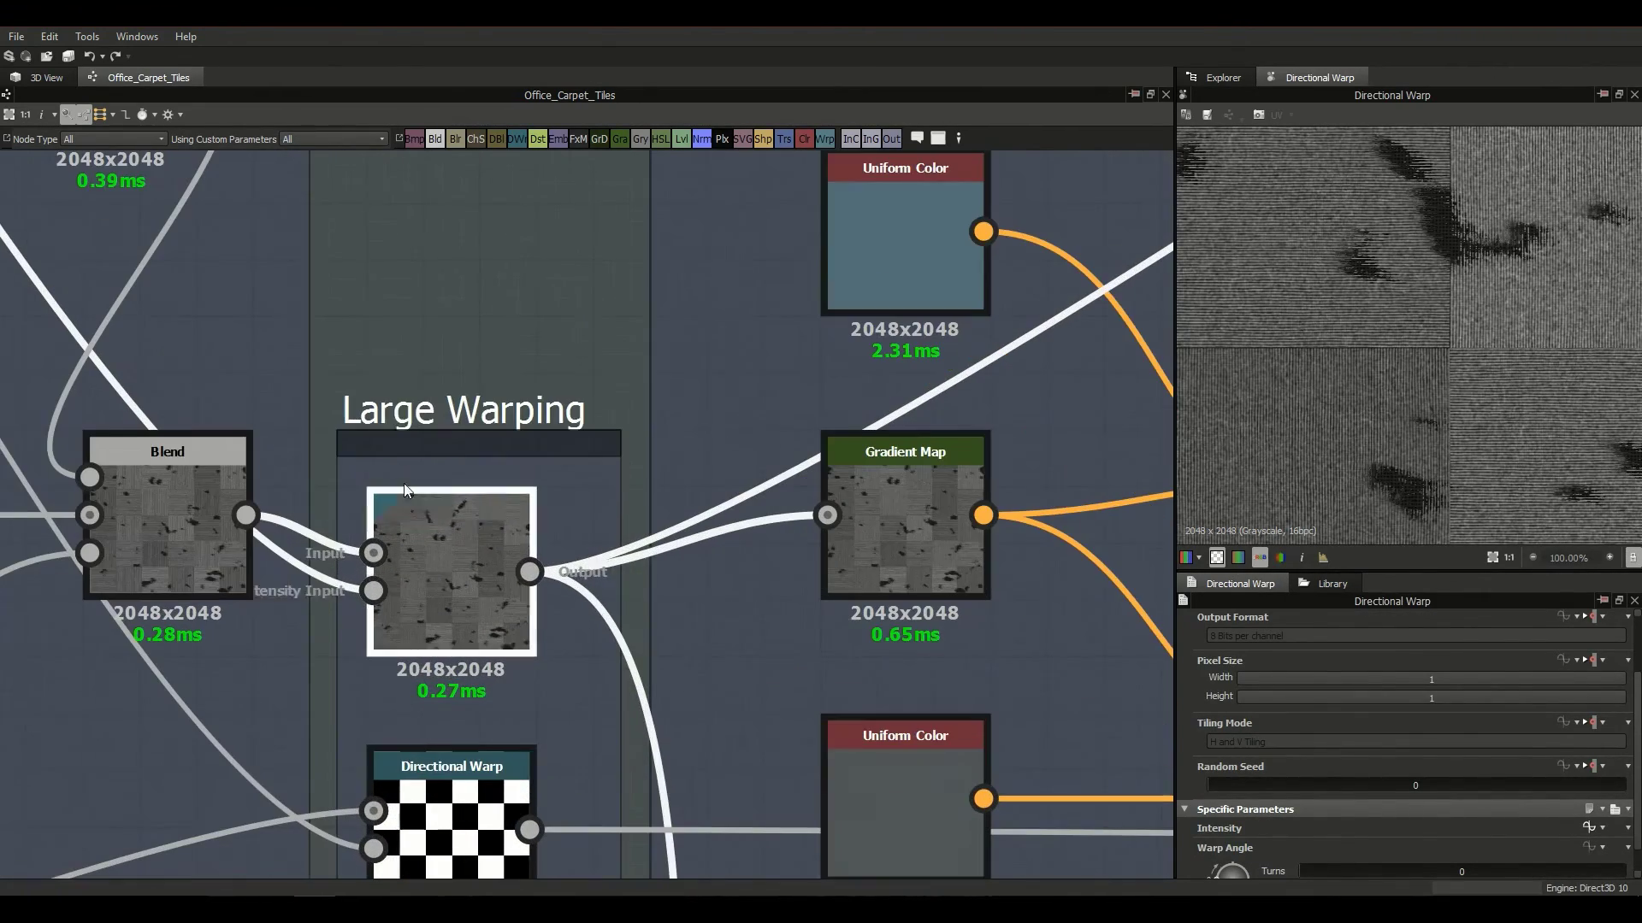
scroll(449, 533, down, 2)
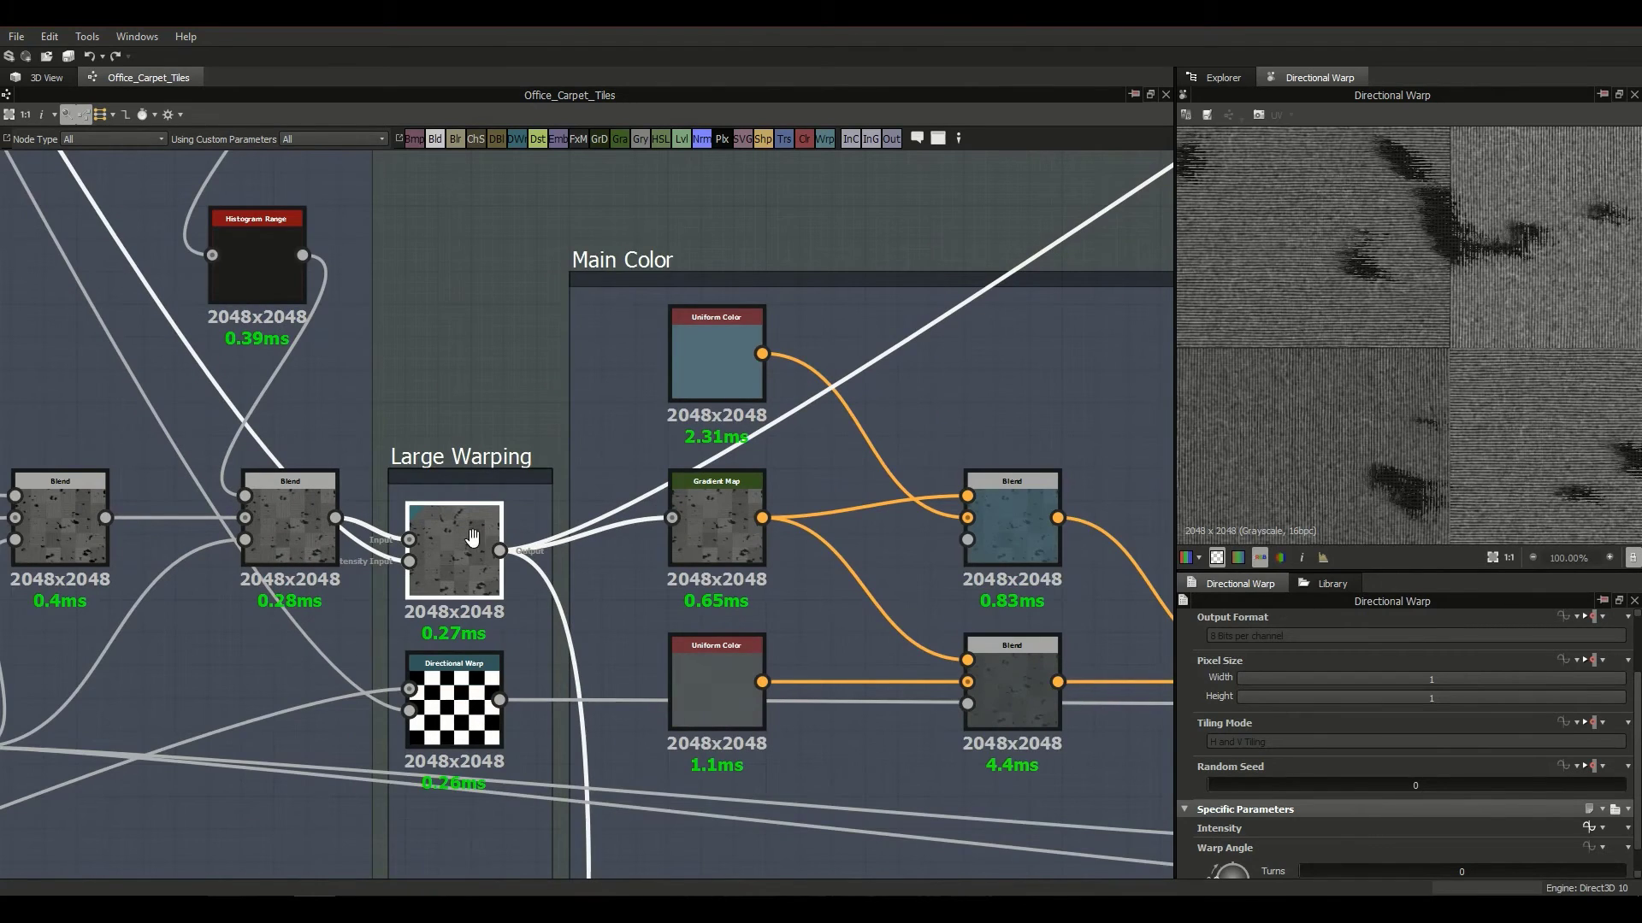
scroll(461, 555, down, 4)
scroll(809, 517, up, 5)
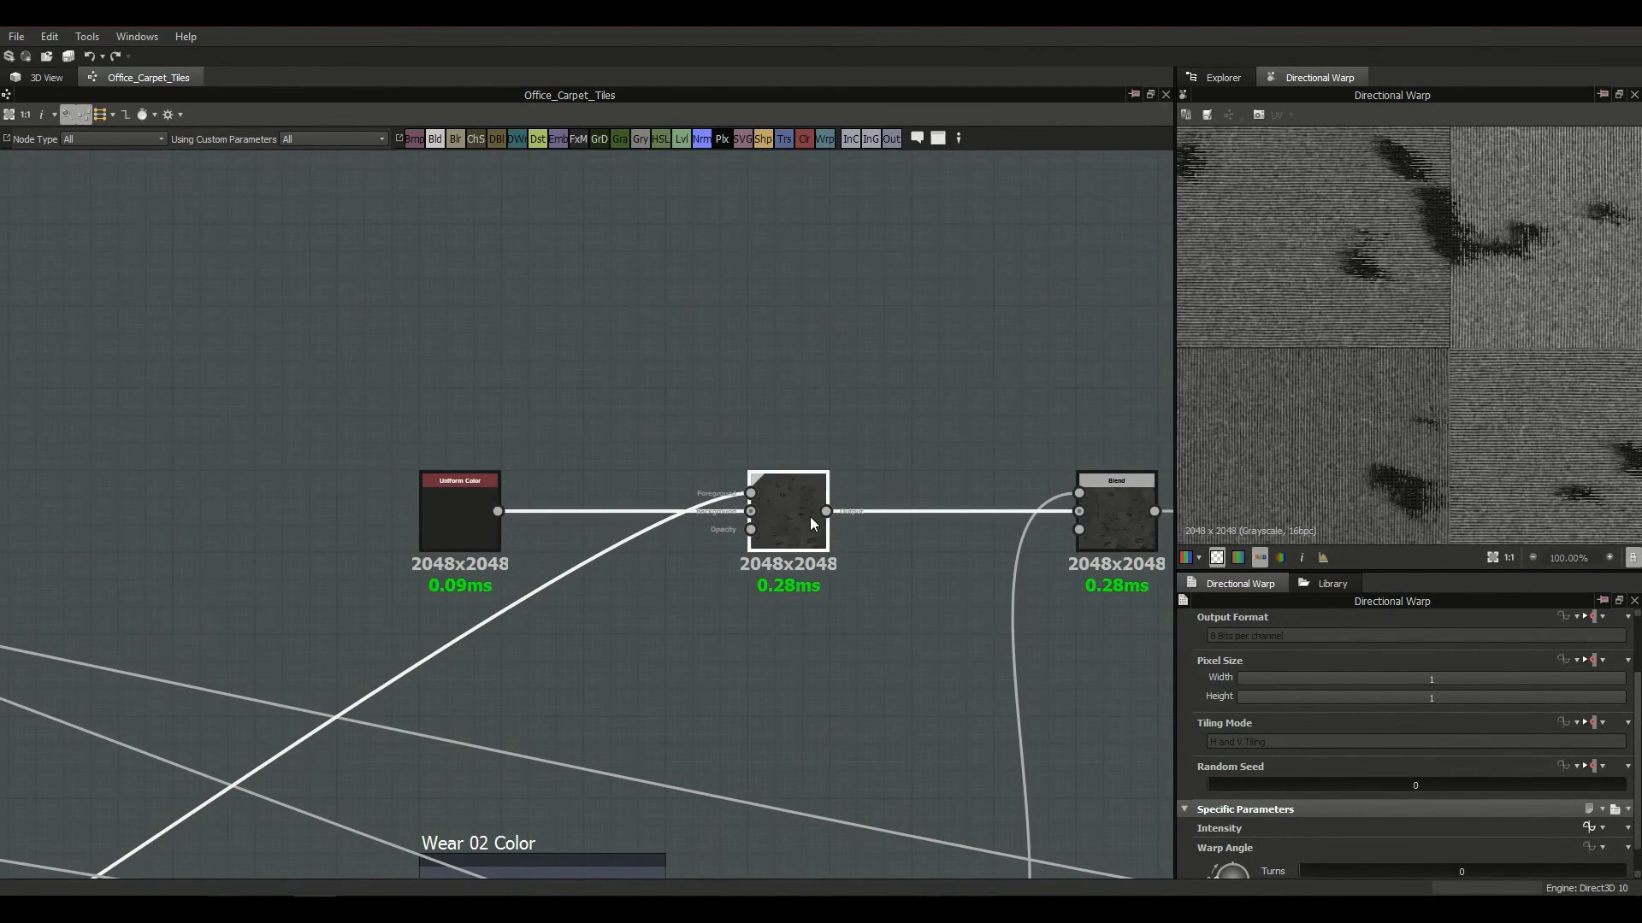
Step: Try an opacity of about 0.5 on the first glossiness Blend node and restore it to 0.4
click(446, 508)
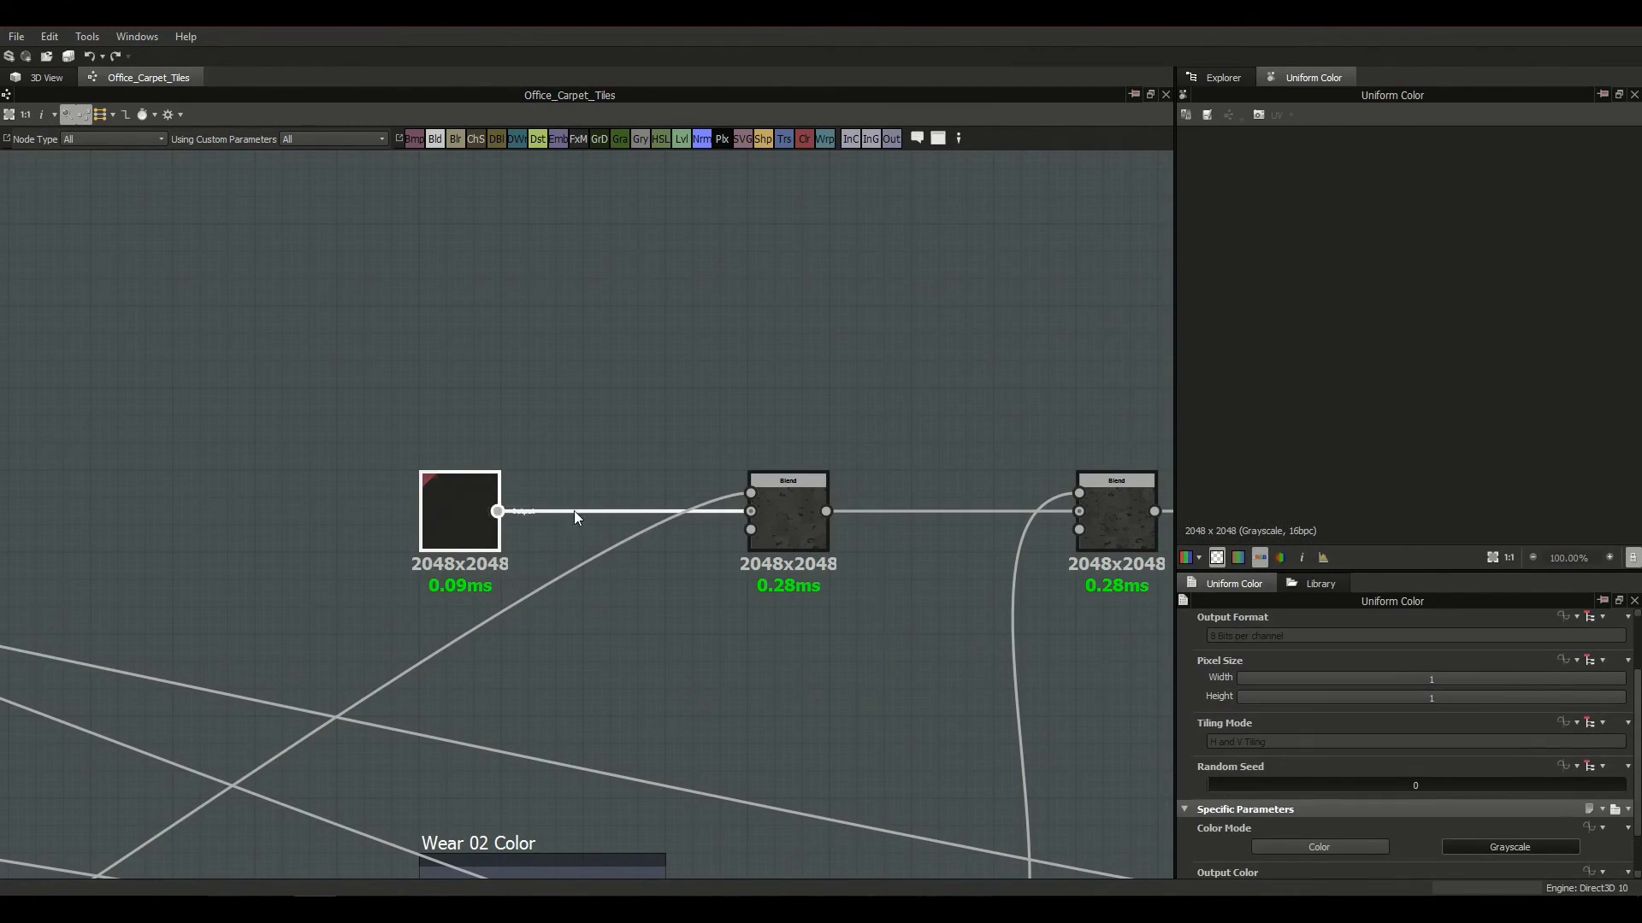
click(797, 522)
scroll(1297, 731, down, 2)
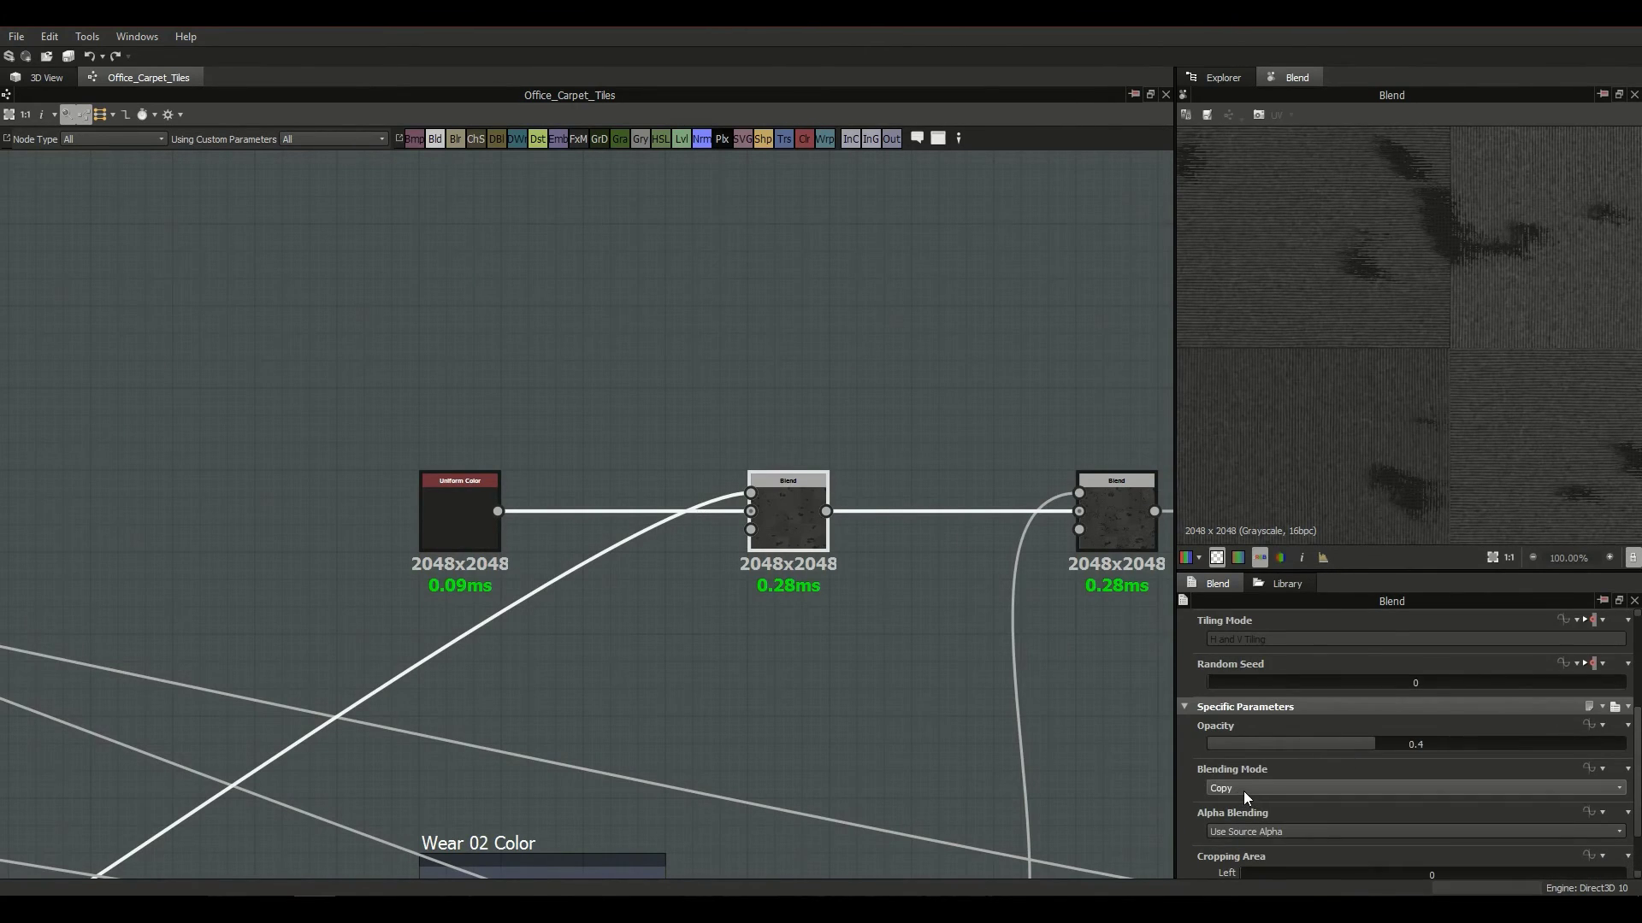
drag(1413, 742, 1421, 745)
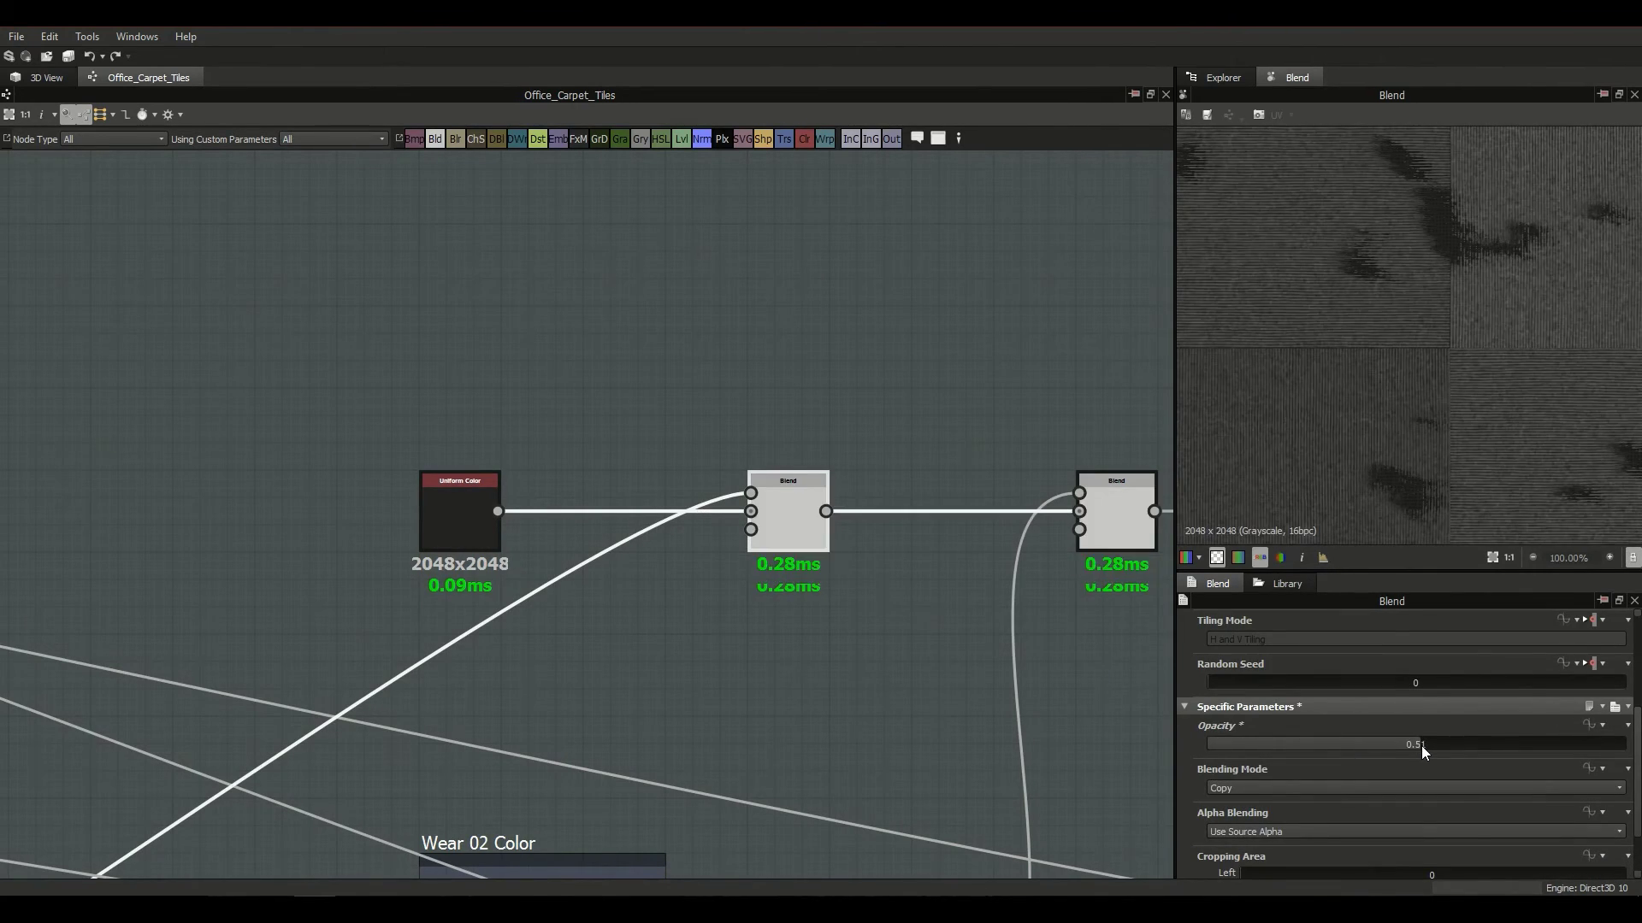
scroll(1419, 455, down, 4)
scroll(1420, 451, up, 4)
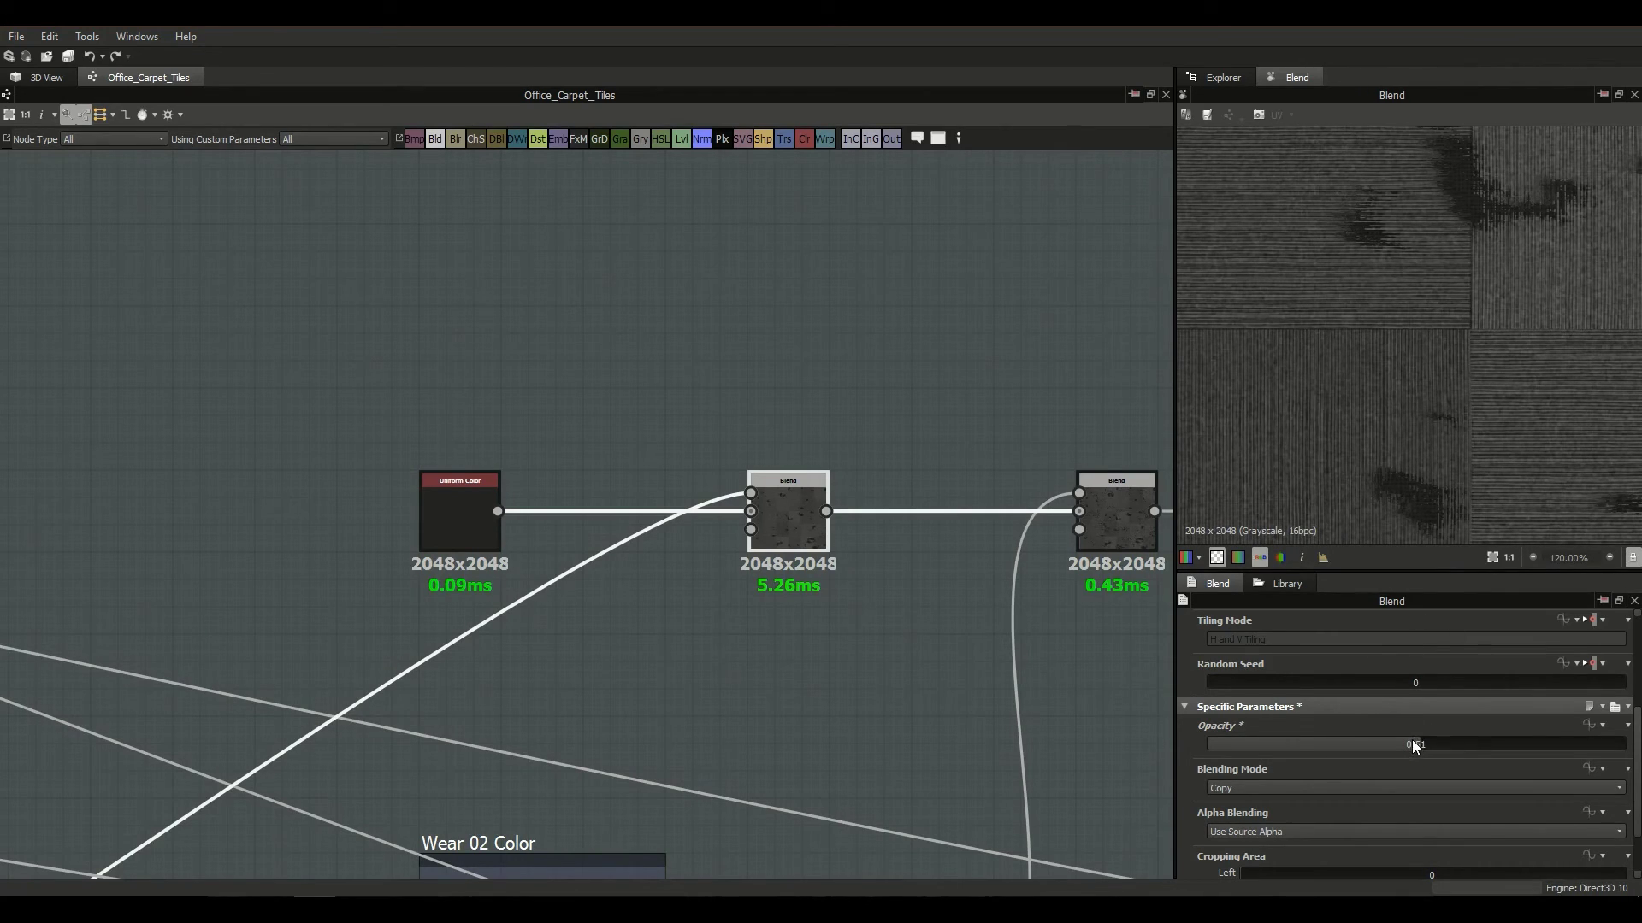
drag(1413, 746, 1372, 749)
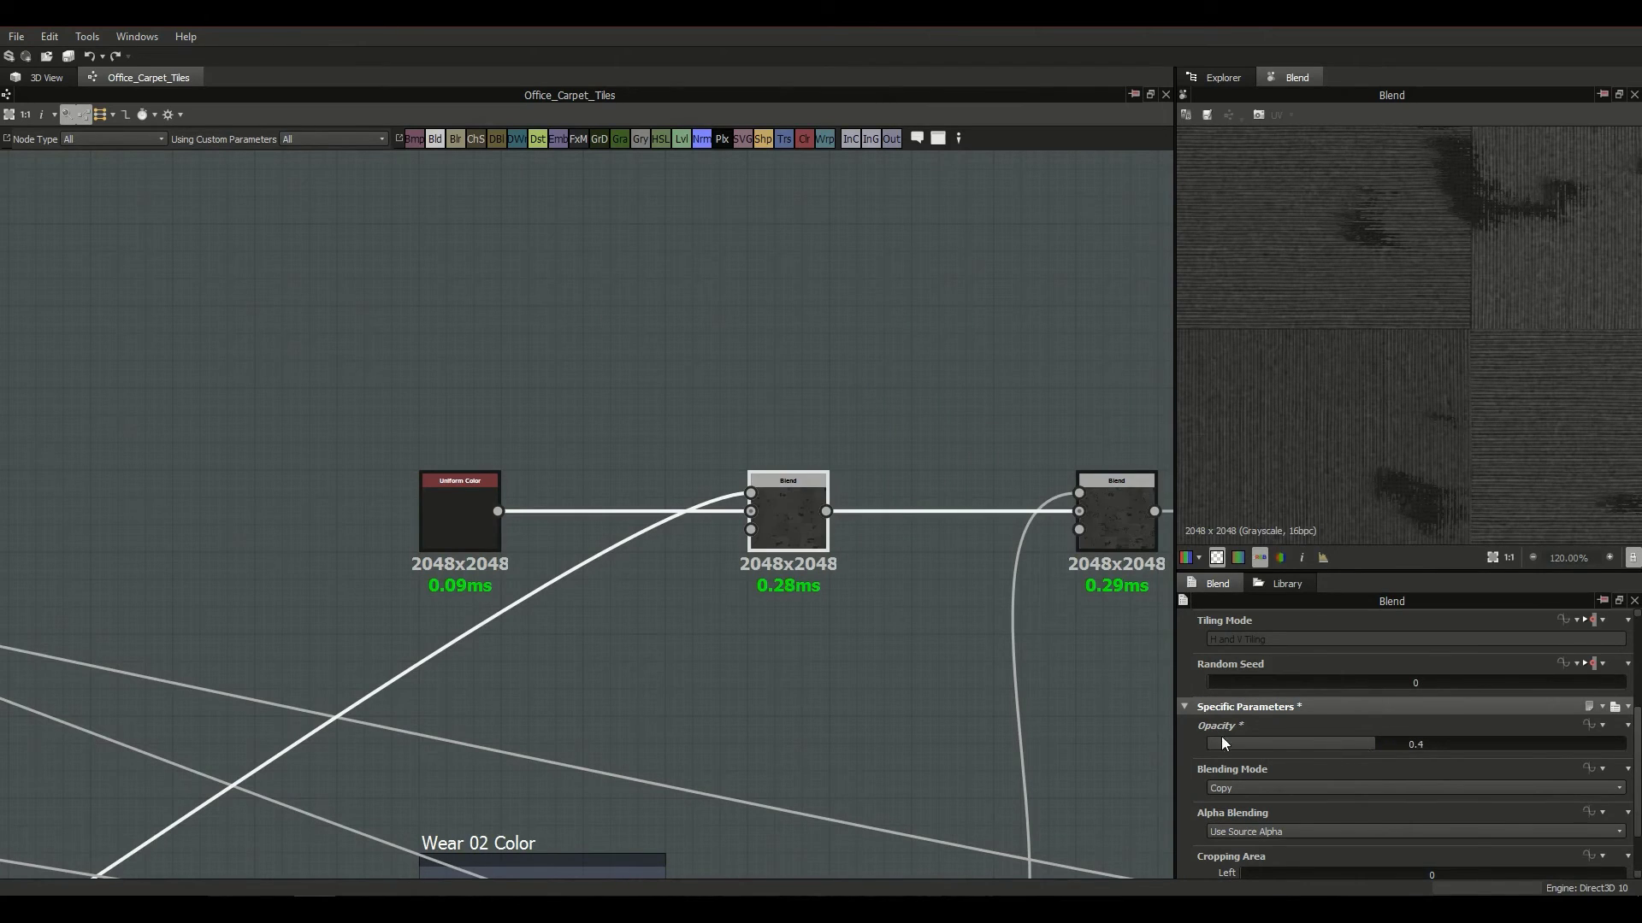
Step: Preview the second glossiness Blend node and examine how the Levels node in Dirt 01 is blended into it
middle_drag(1125, 645, 834, 591)
click(834, 513)
middle_drag(805, 526, 836, 307)
click(669, 764)
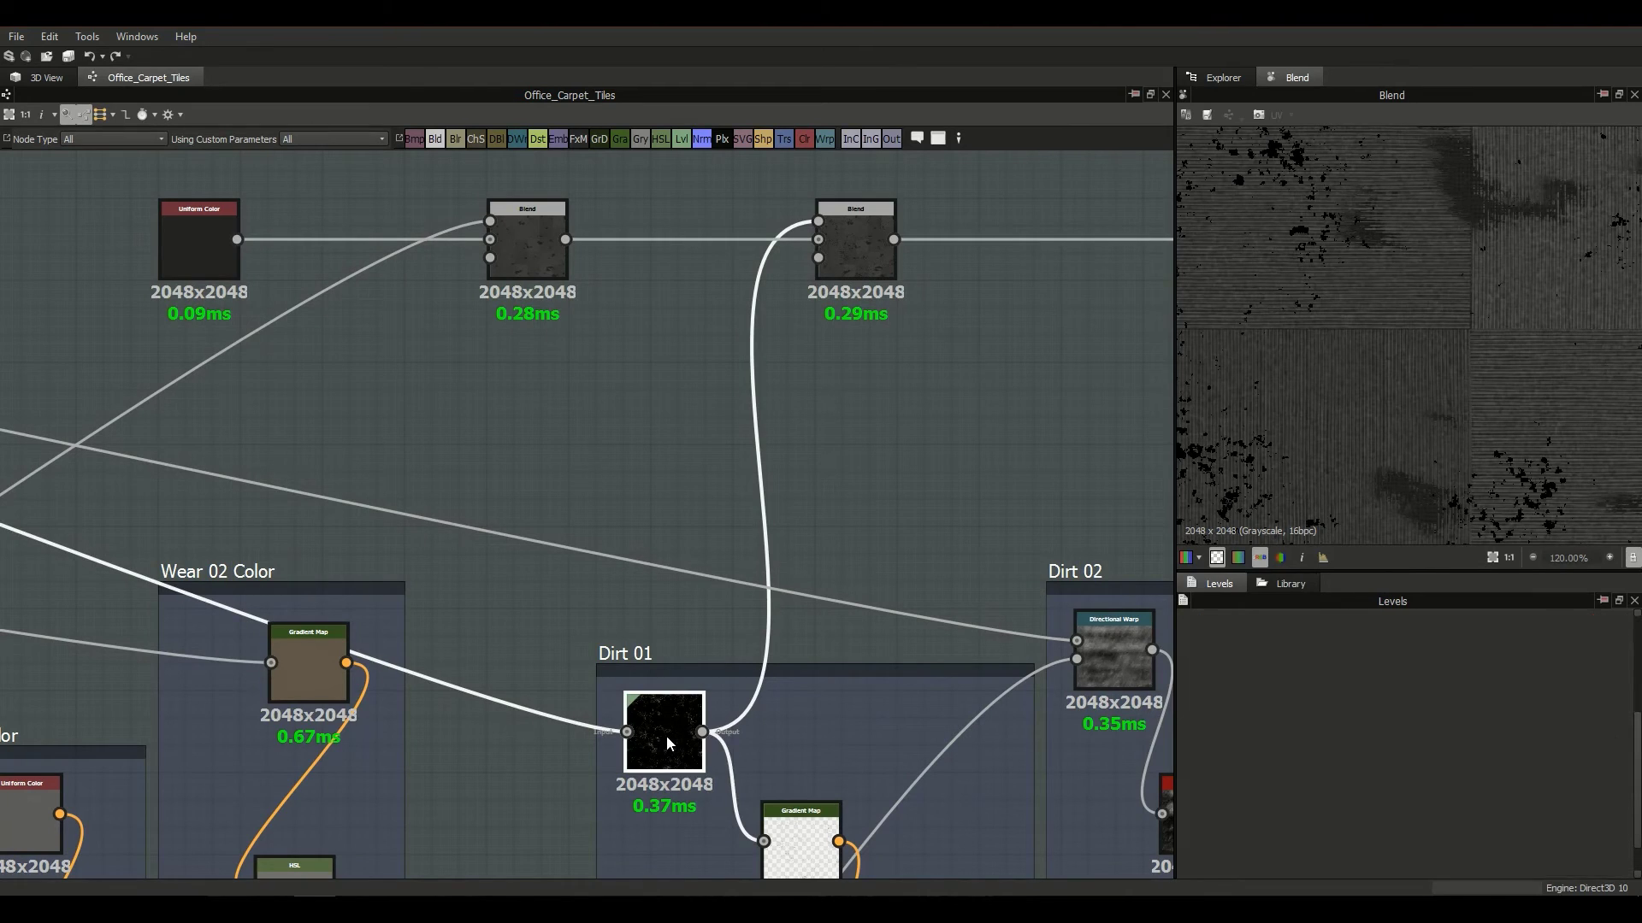
click(853, 253)
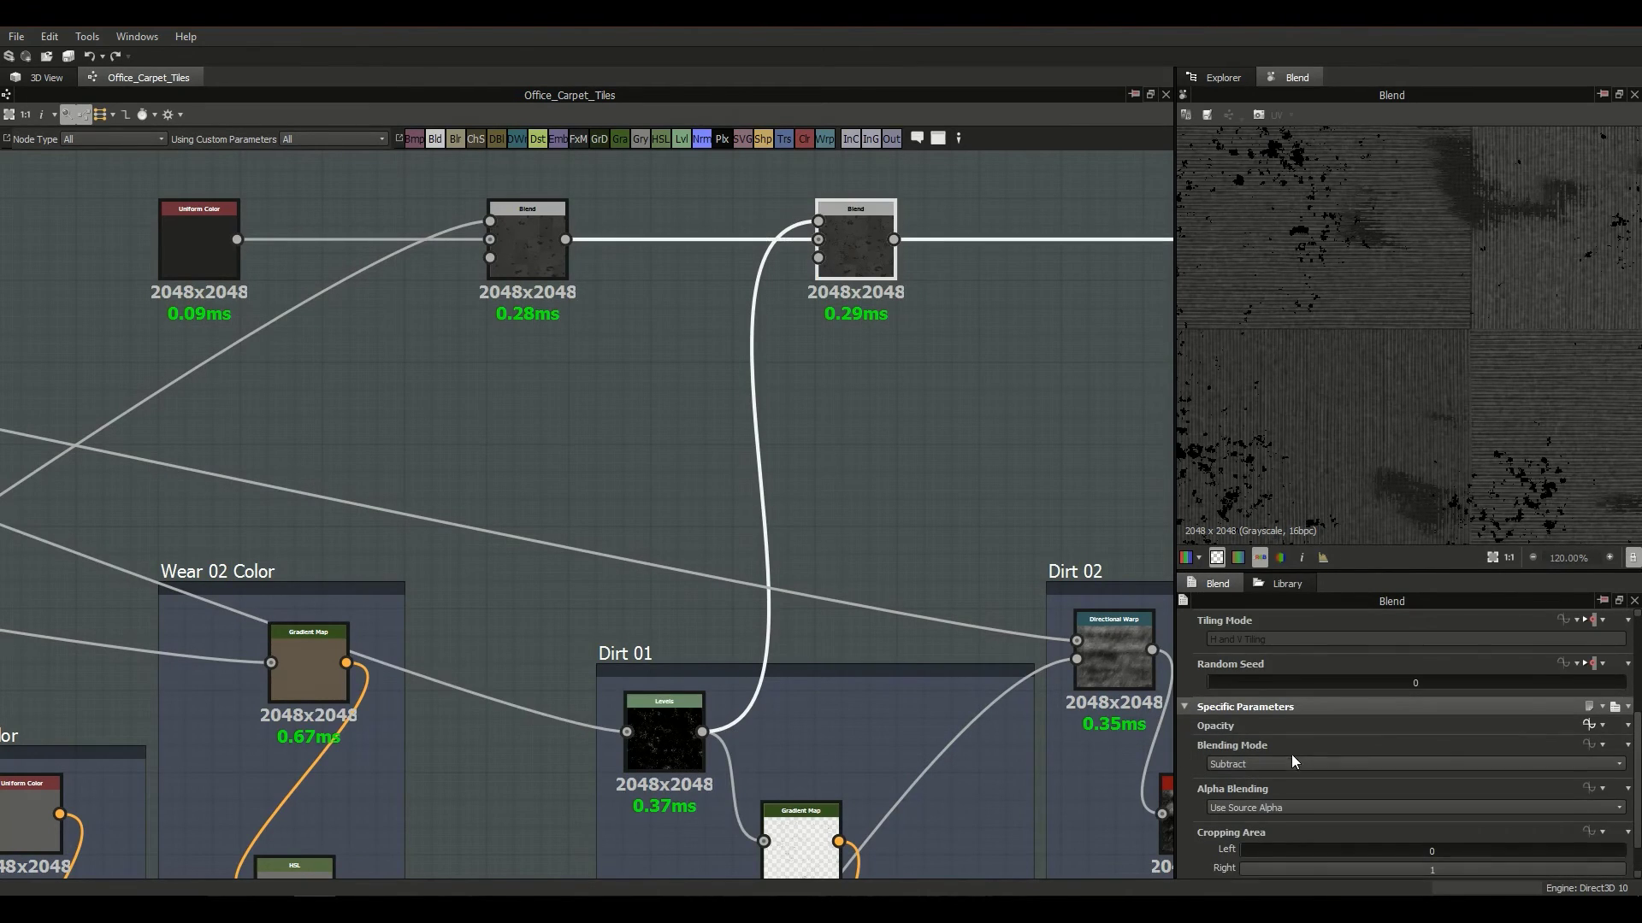
middle_drag(837, 240, 818, 328)
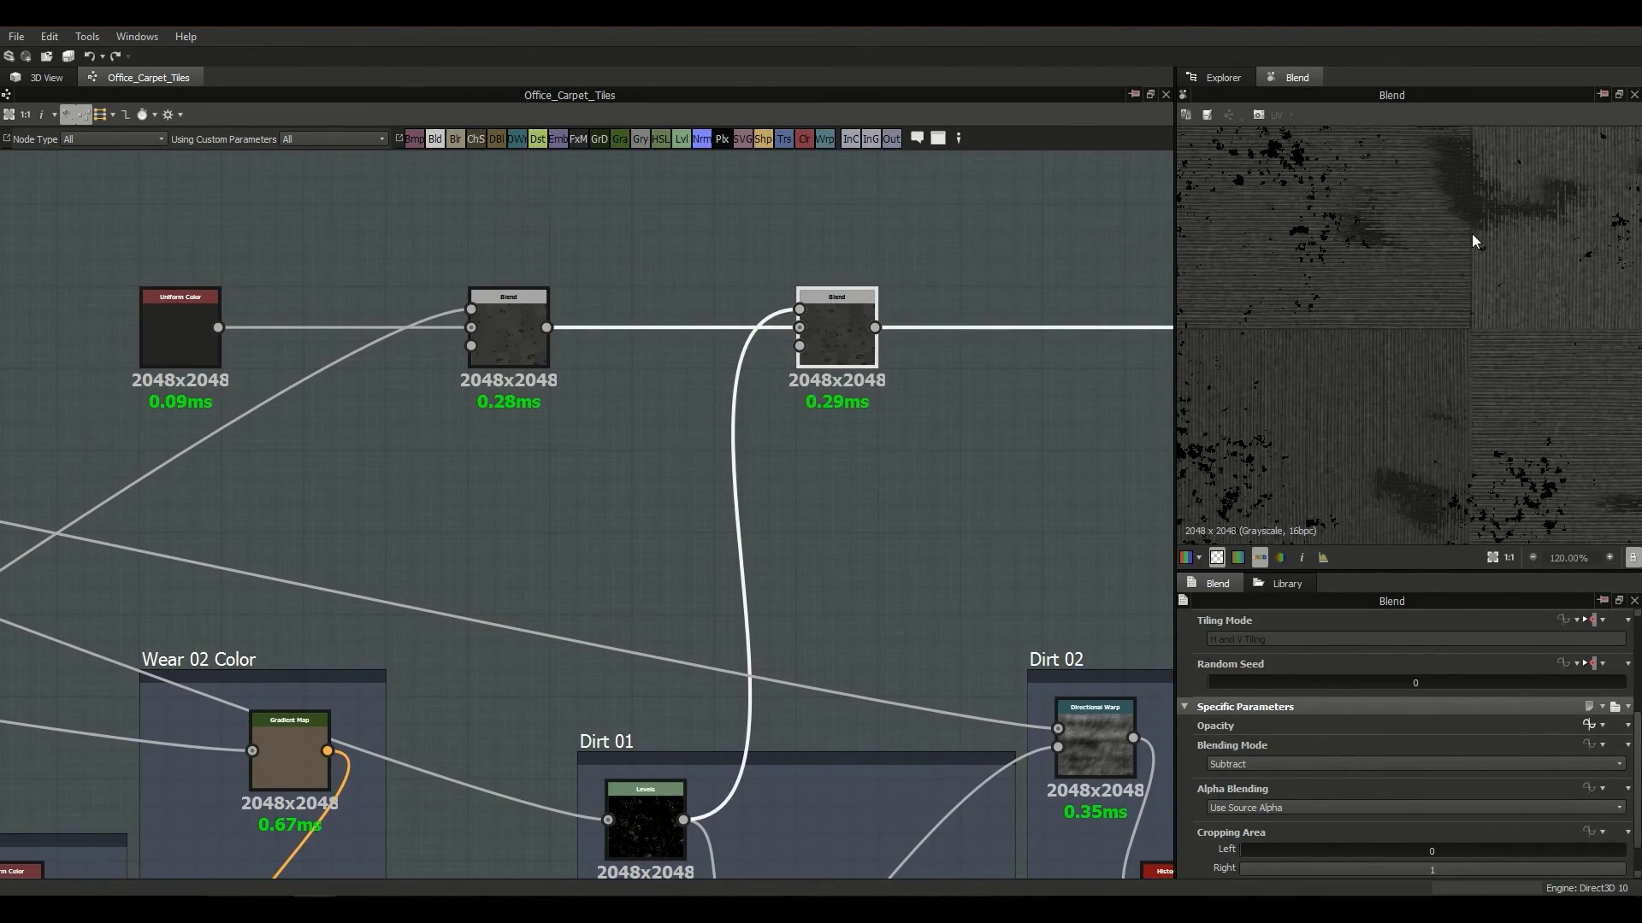
scroll(1475, 297, up, 4)
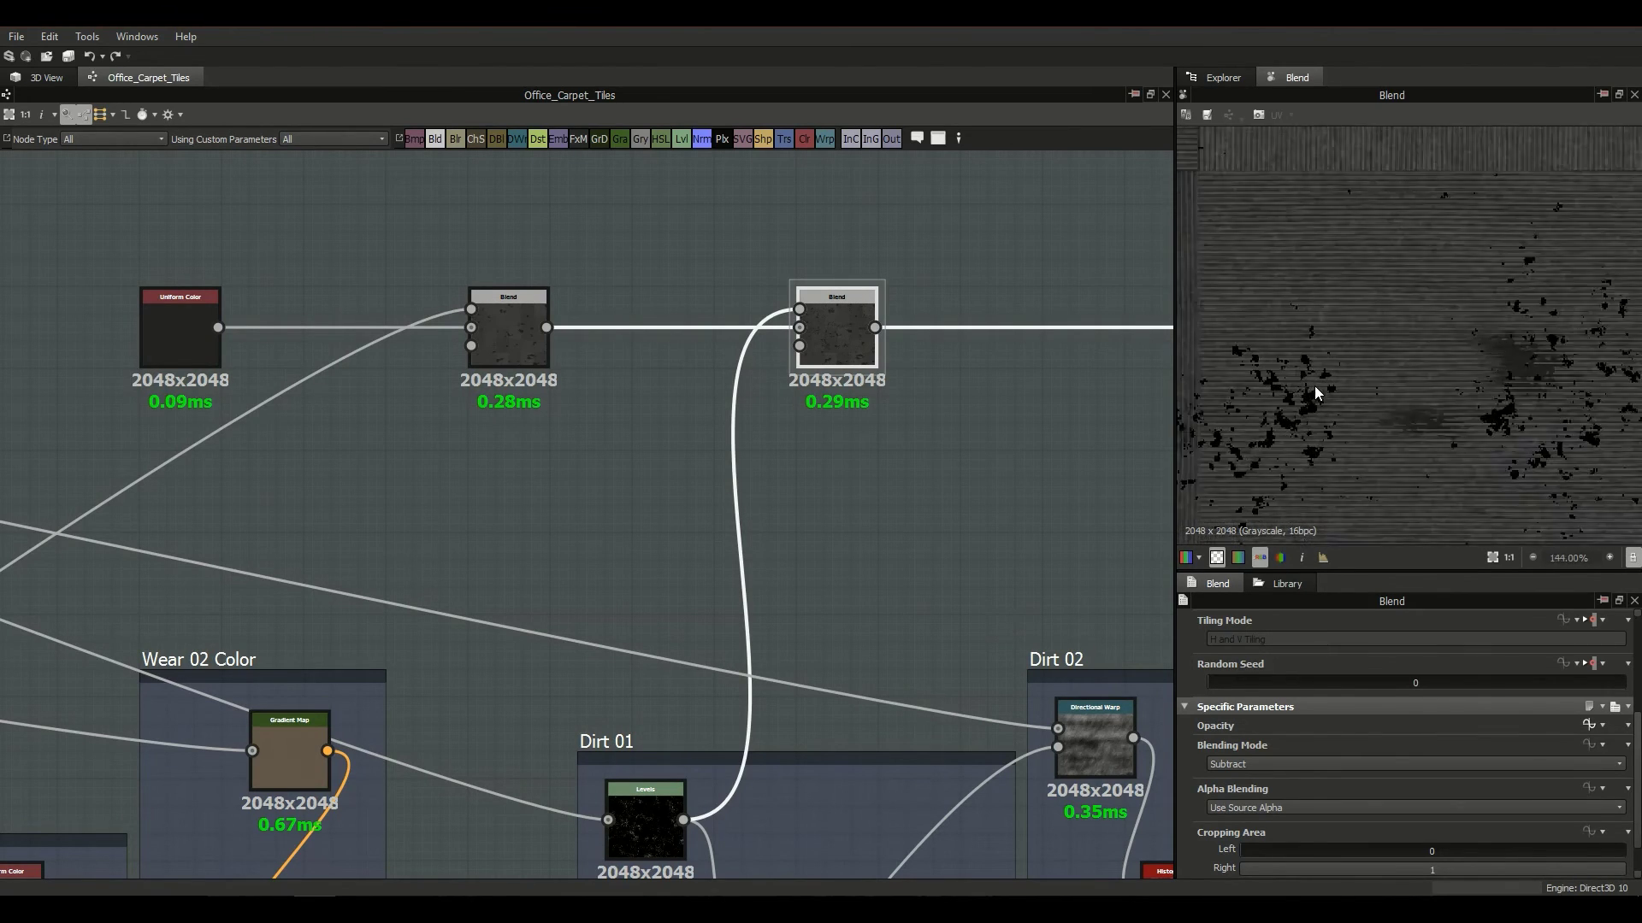
scroll(1296, 398, up, 2)
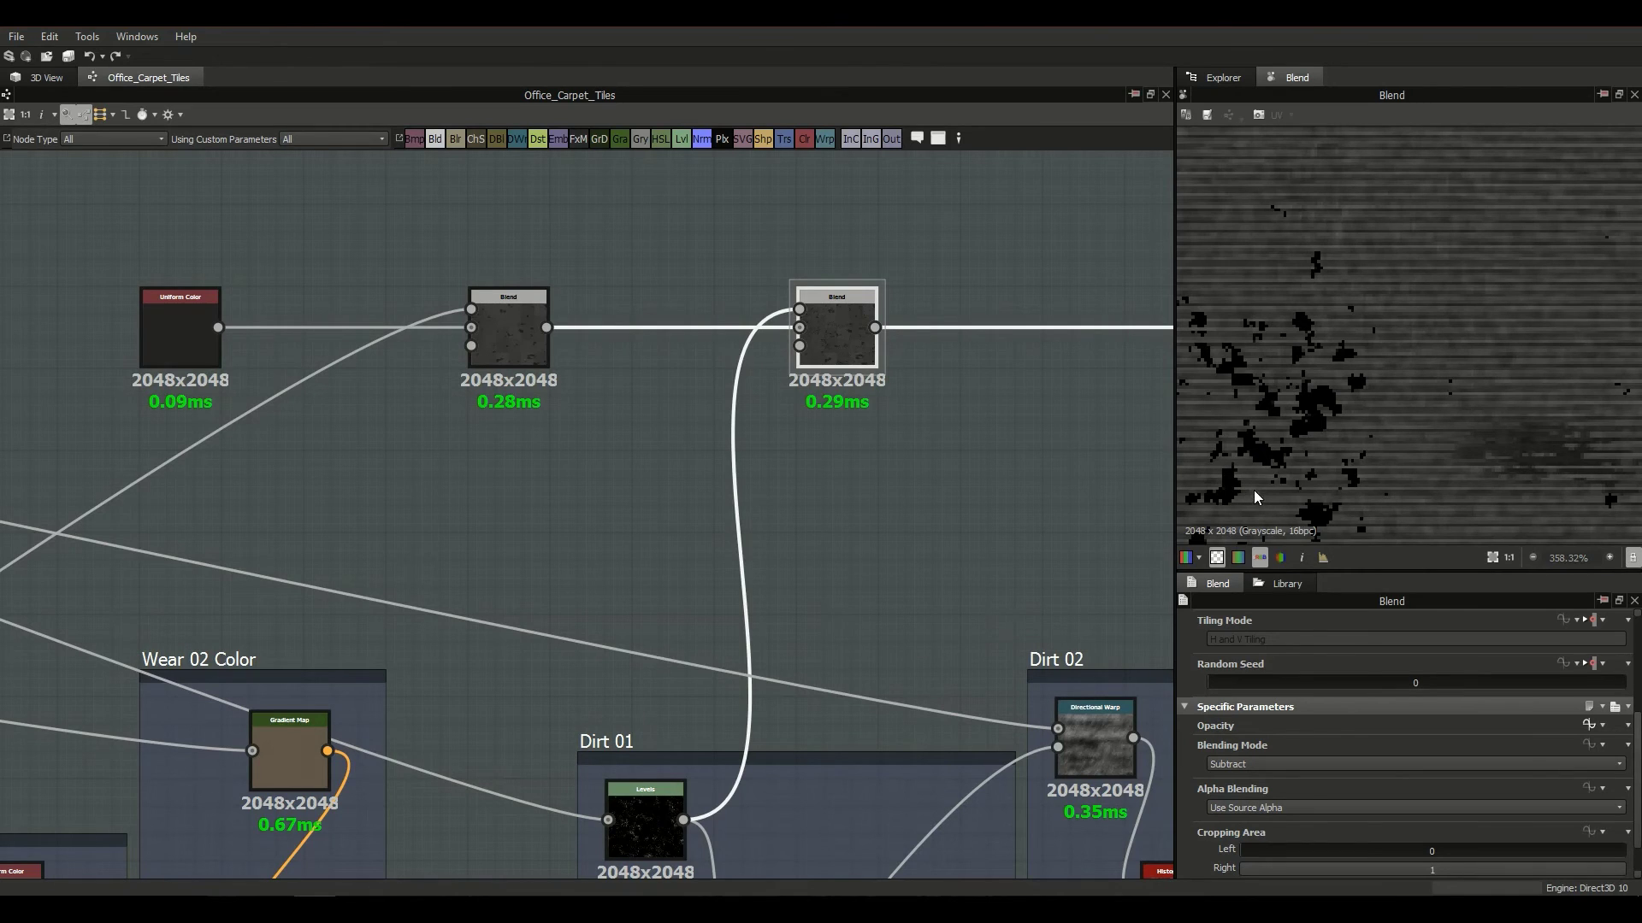
Step: Preview the third glossiness Blend node and trace its foreground input to the Histogram Scan in Dirt 02
middle_drag(1018, 456, 1009, 482)
scroll(1358, 466, down, 1)
scroll(1360, 473, up, 2)
scroll(875, 513, right, 10)
click(911, 441)
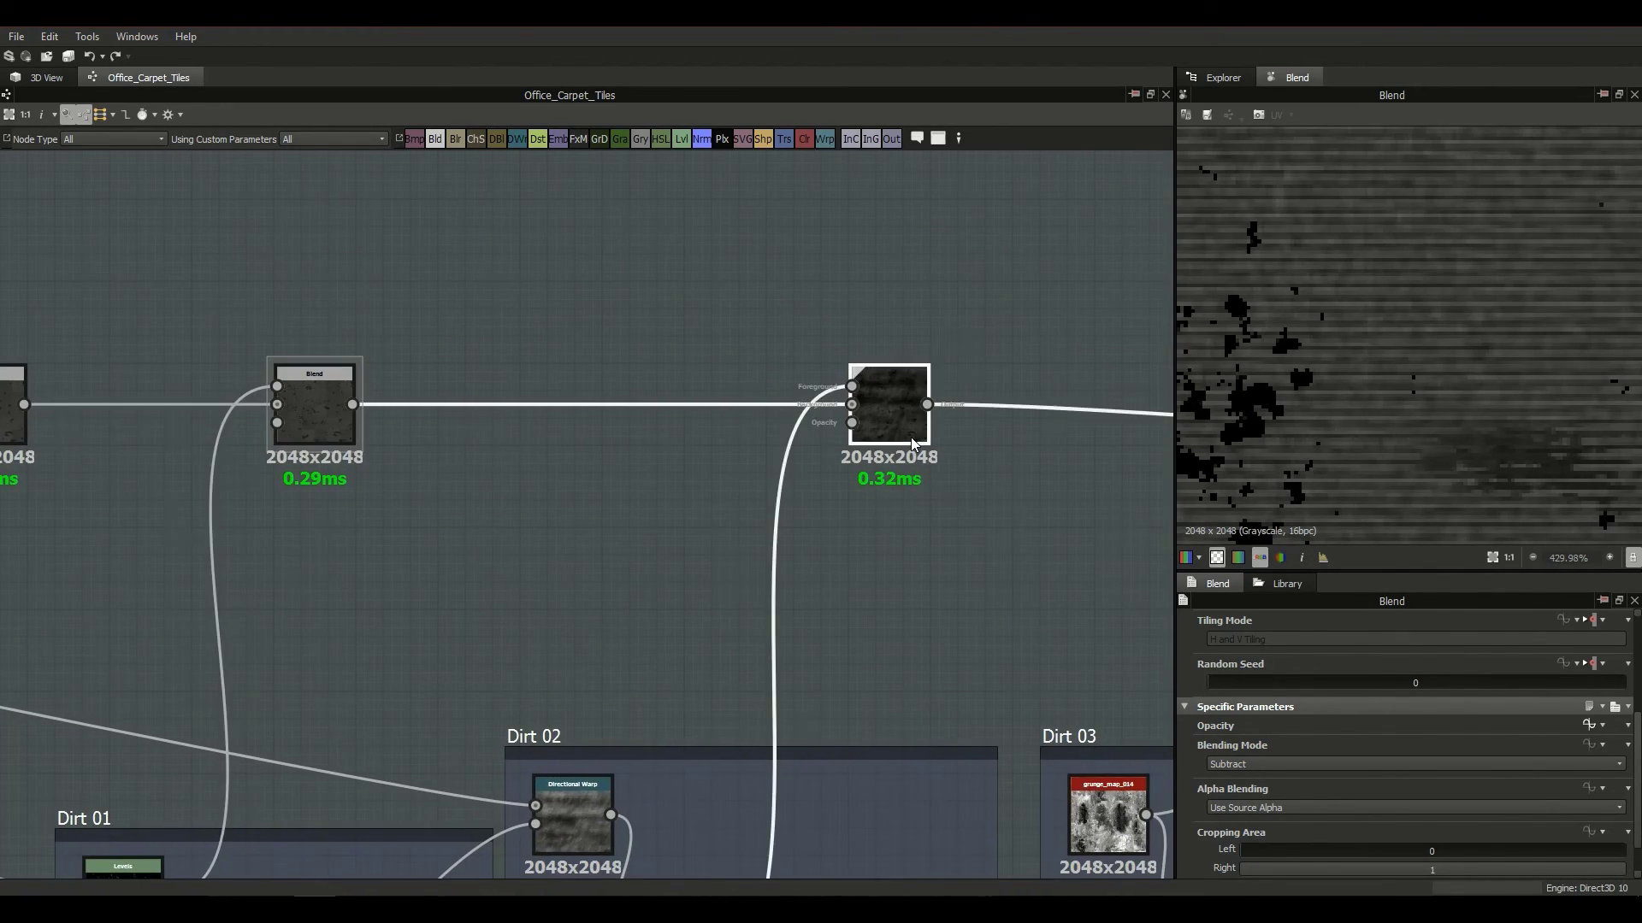
scroll(774, 664, down, 2)
scroll(734, 687, up, 2)
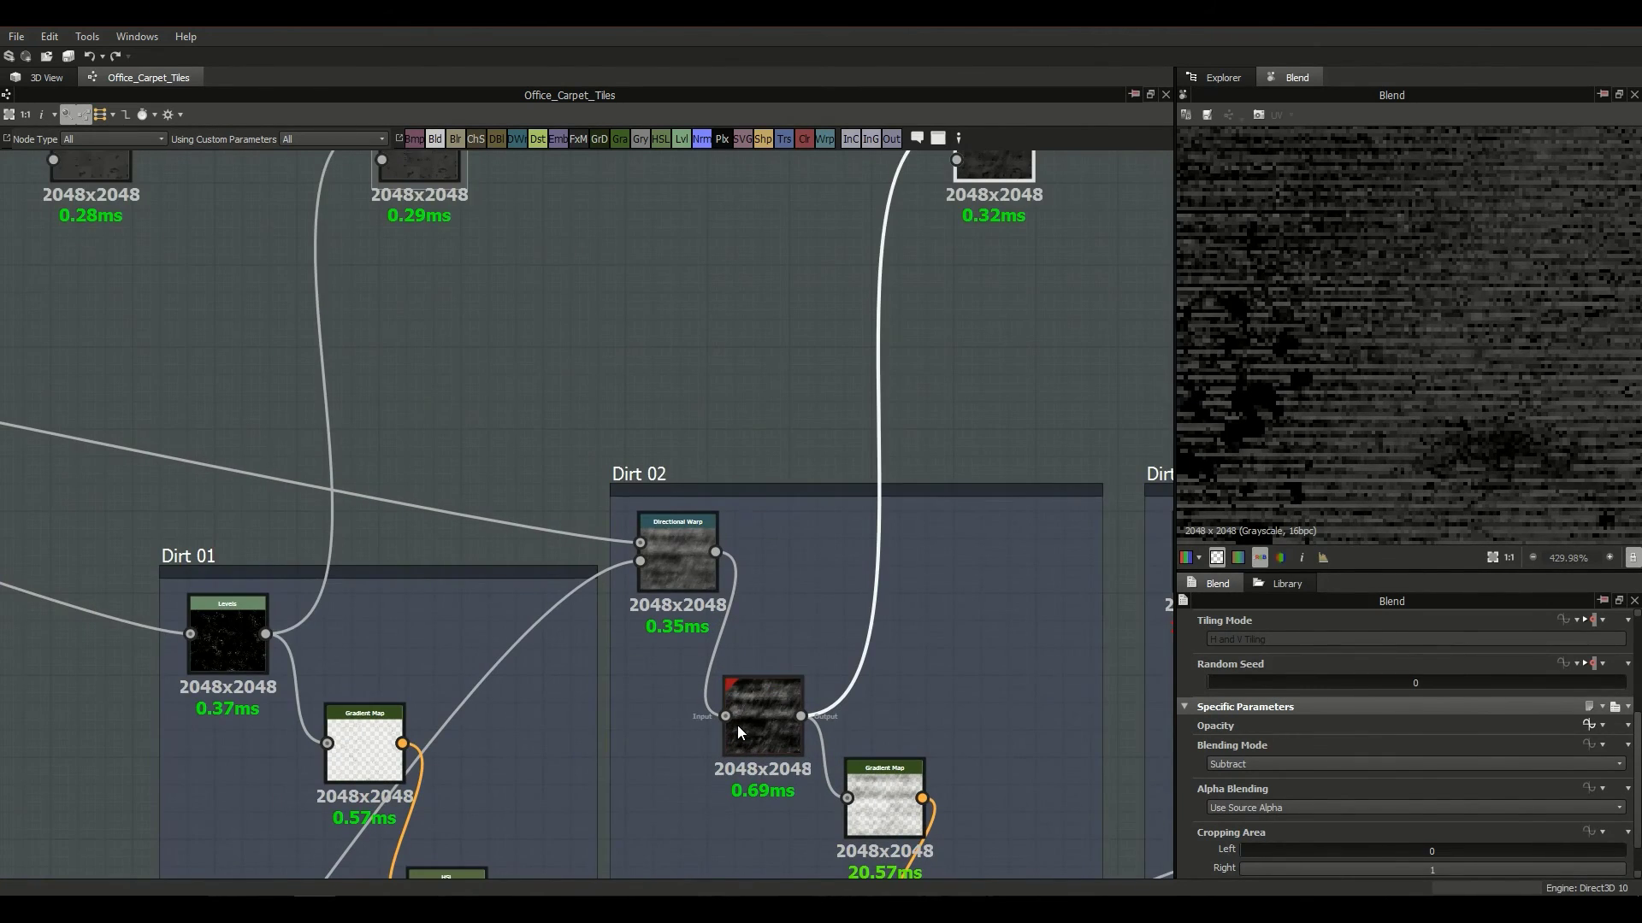
scroll(766, 476, up, 3)
scroll(766, 476, right, 1)
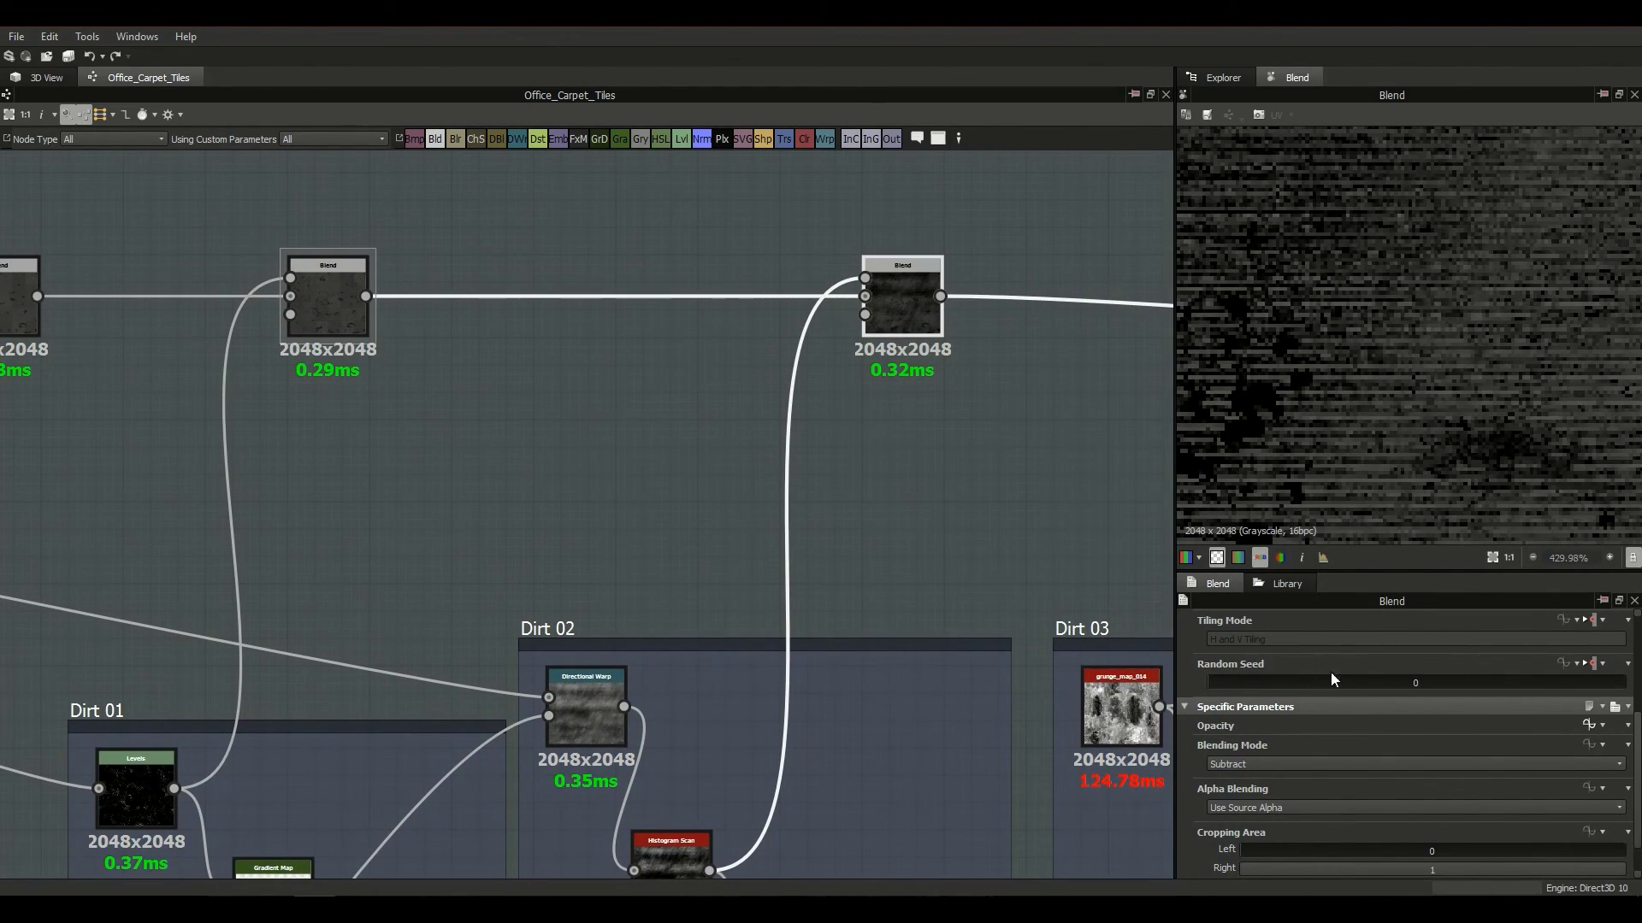
Step: Preview the grunge_map_014 node in Dirt 03 and the last glossiness Blend node it feeds
scroll(937, 390, right, 8)
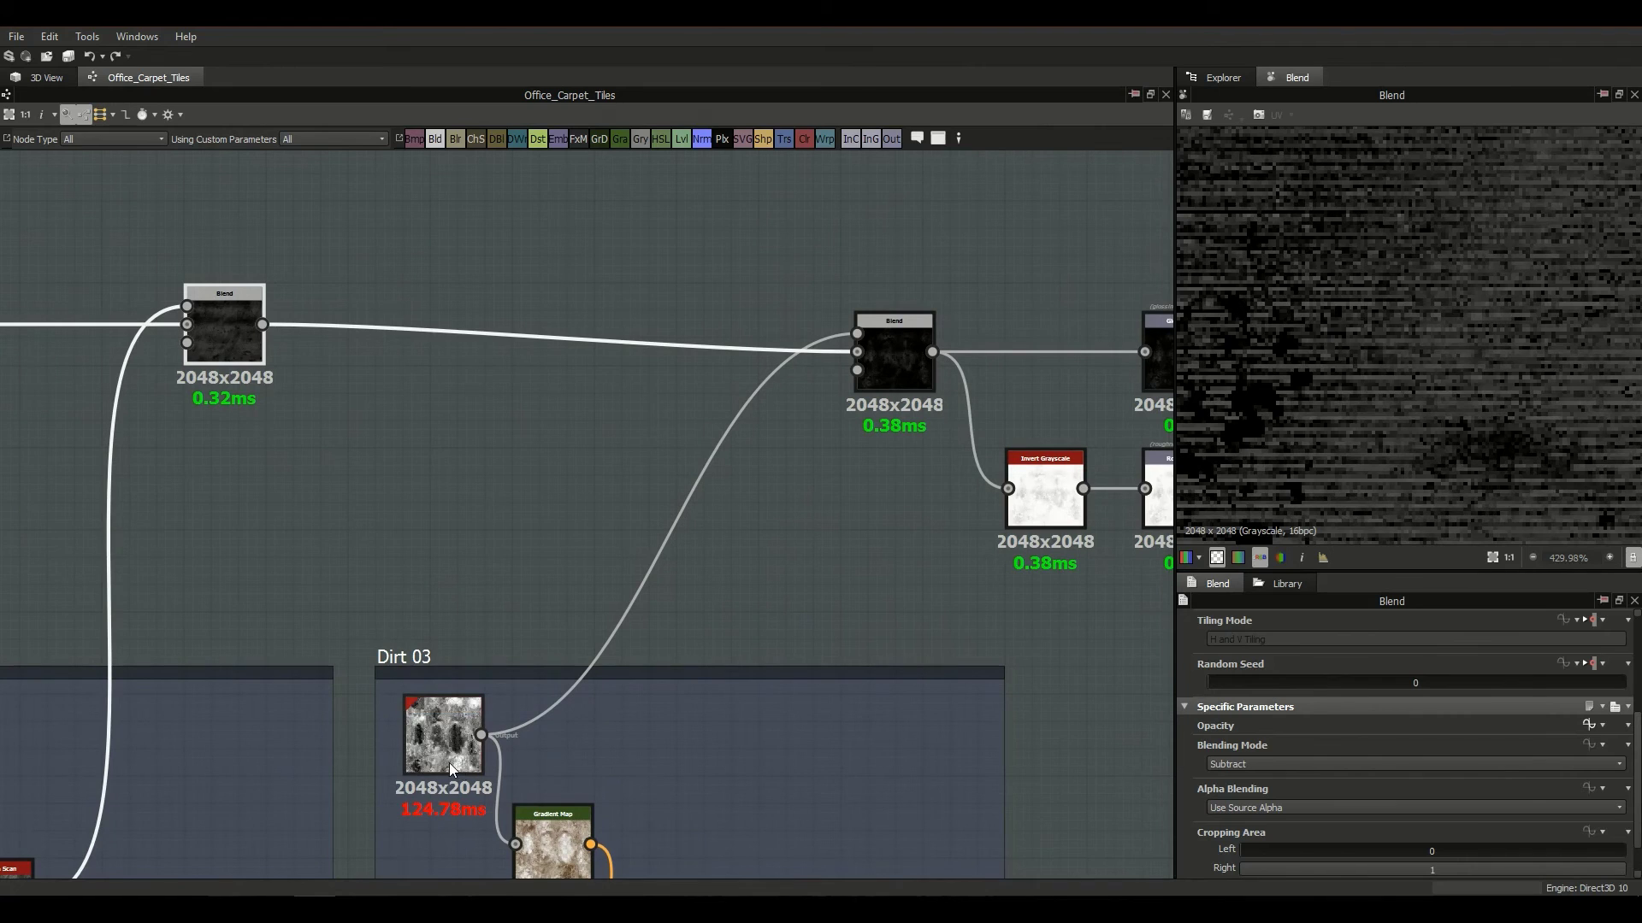
double_click(449, 763)
double_click(917, 370)
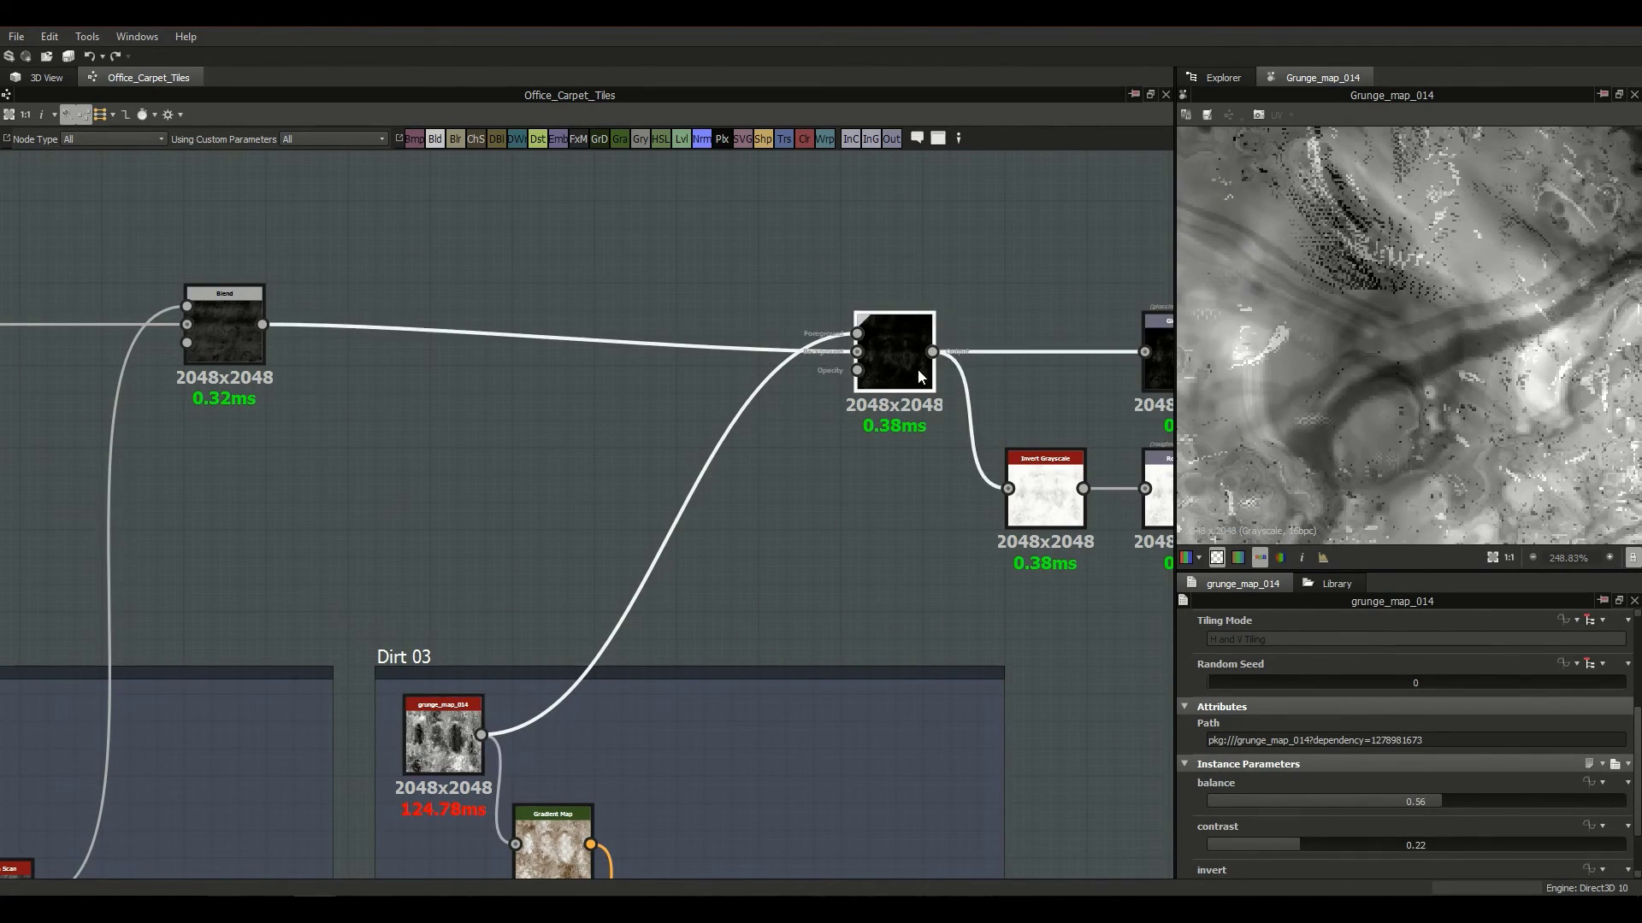
Step: Switch the last glossiness Blend node's blending mode to Multiply and return it to Subtract
scroll(1479, 346, down, 1)
scroll(1402, 766, down, 1)
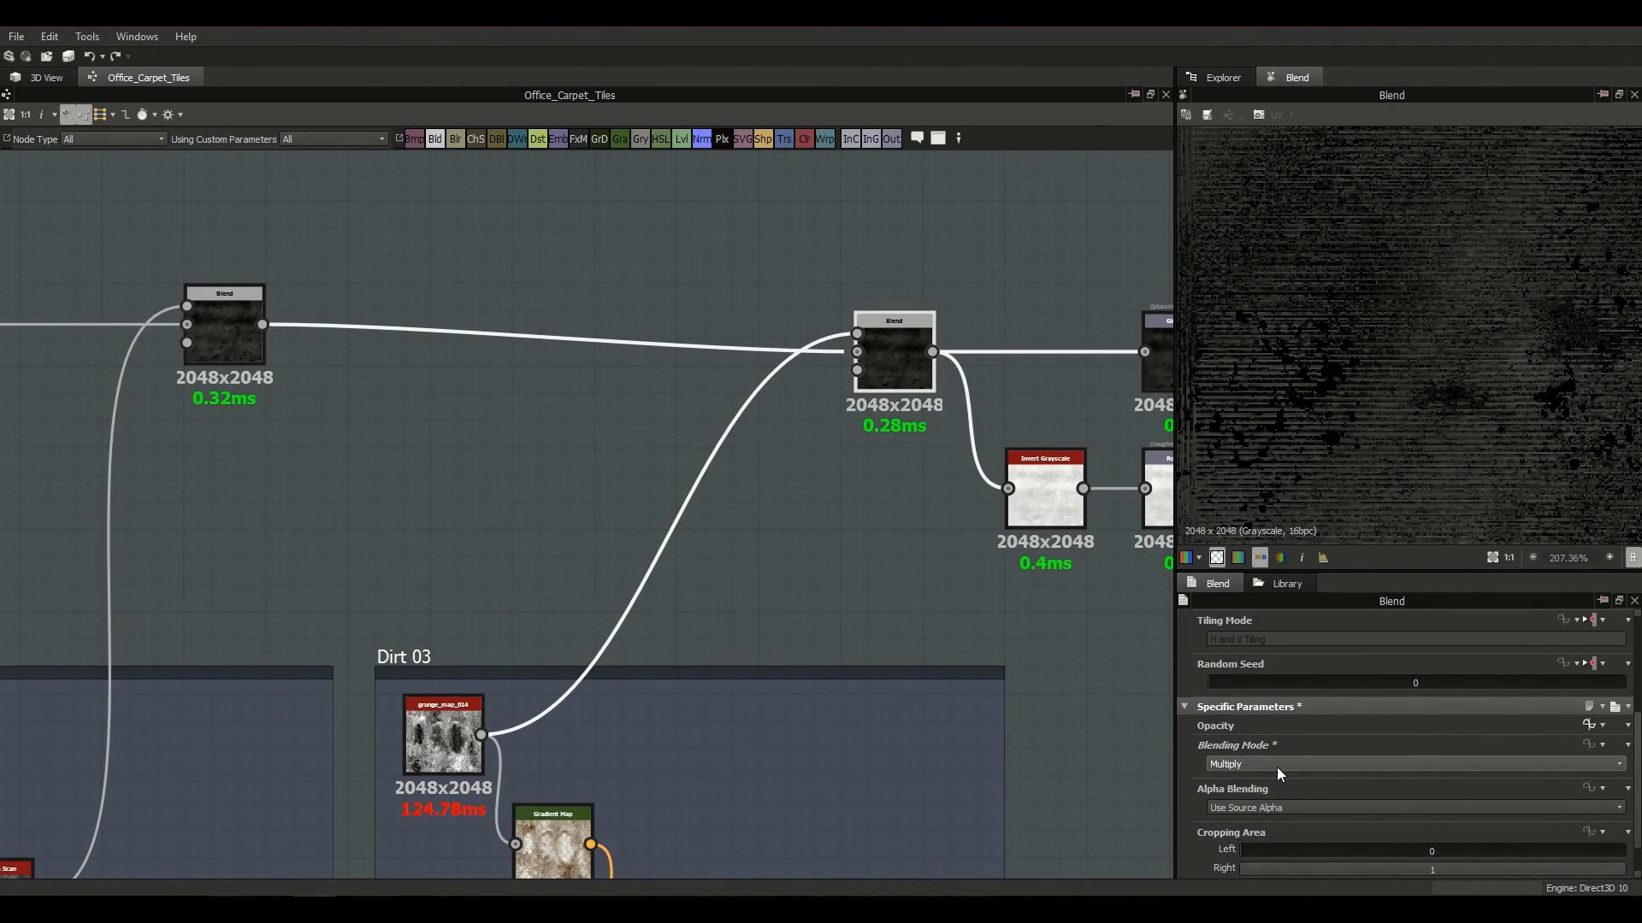
click(1271, 767)
click(1257, 802)
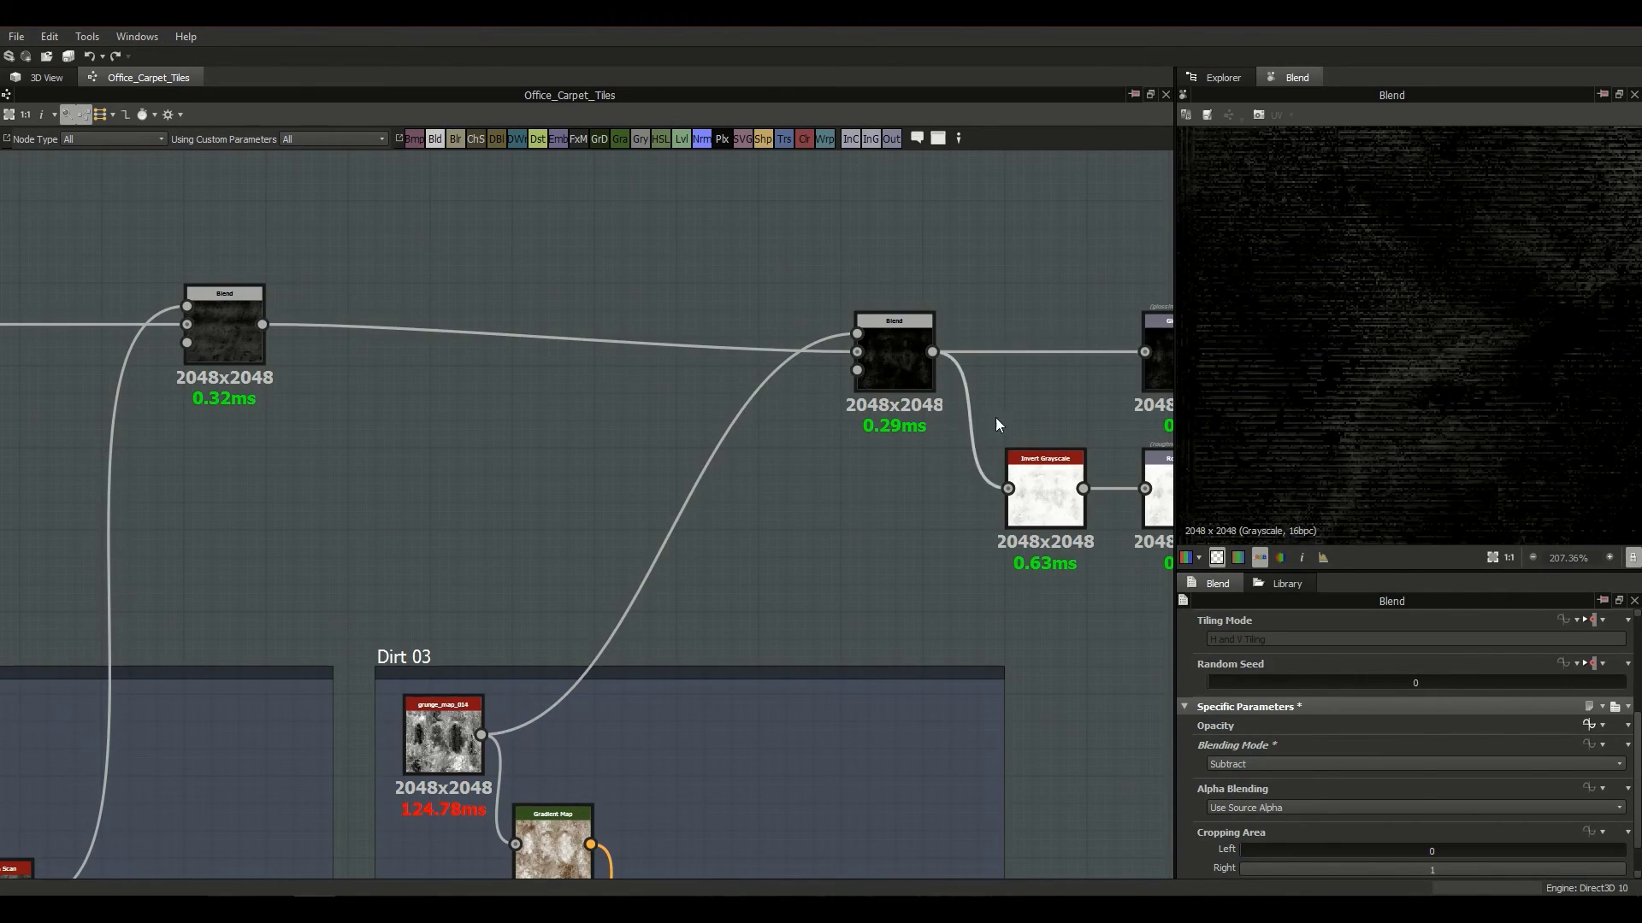
Step: Examine the last glossiness Blend's opacity parameter and preview the final color Blend node in the Dirt 03 group
middle_drag(978, 433, 850, 547)
scroll(850, 548, down, 2)
middle_drag(814, 606, 814, 488)
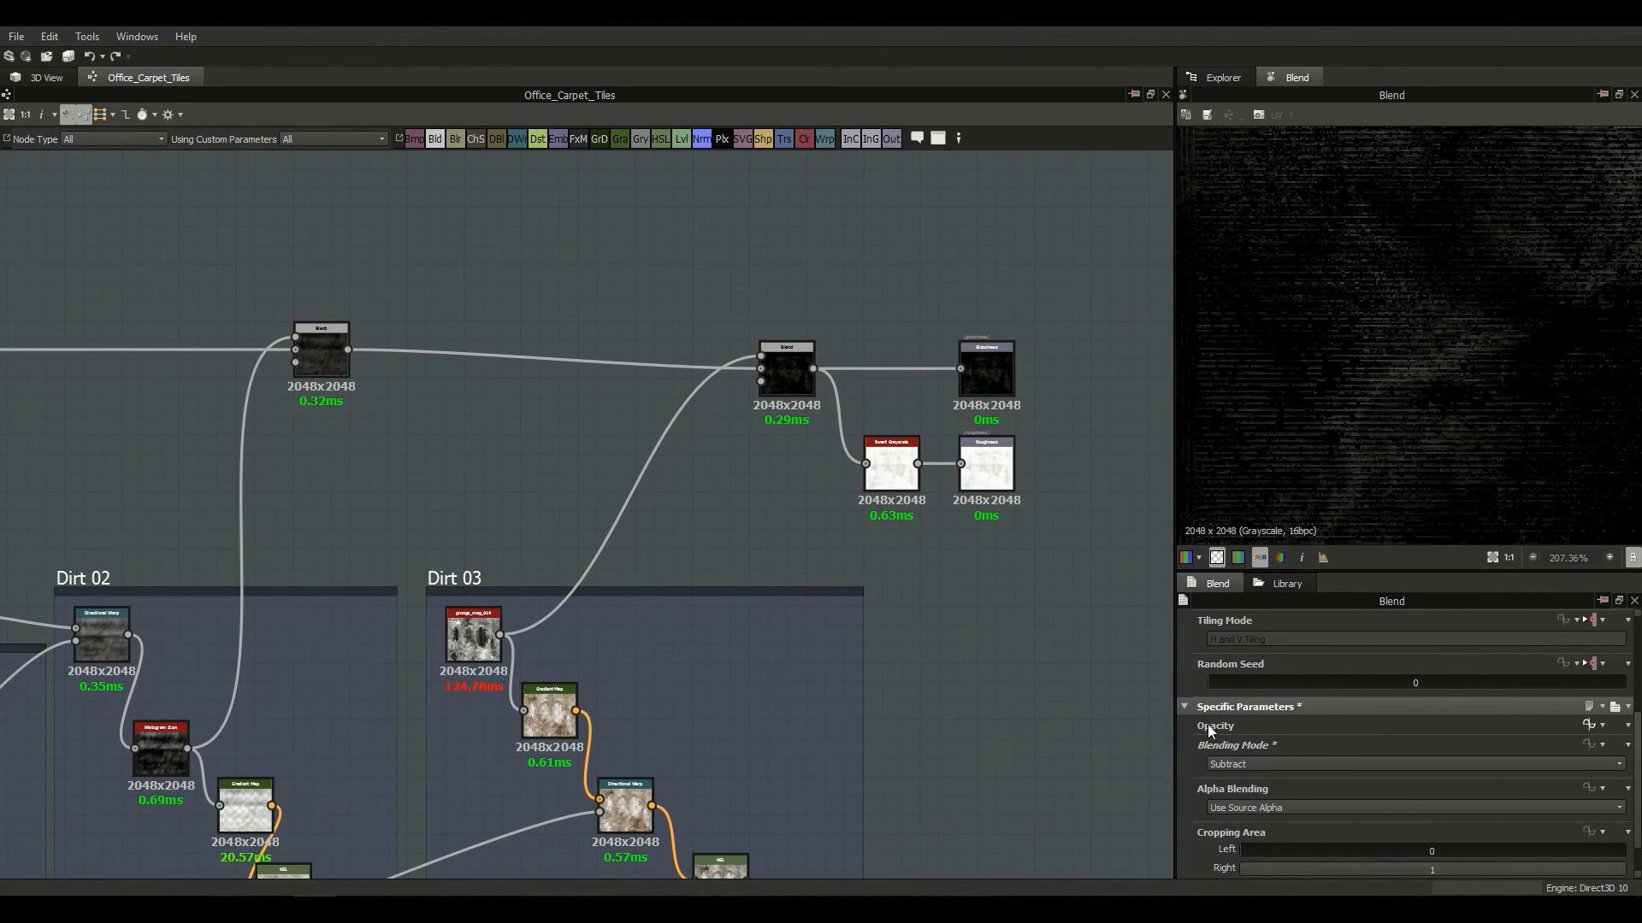
middle_drag(833, 872, 839, 679)
click(764, 684)
double_click(840, 696)
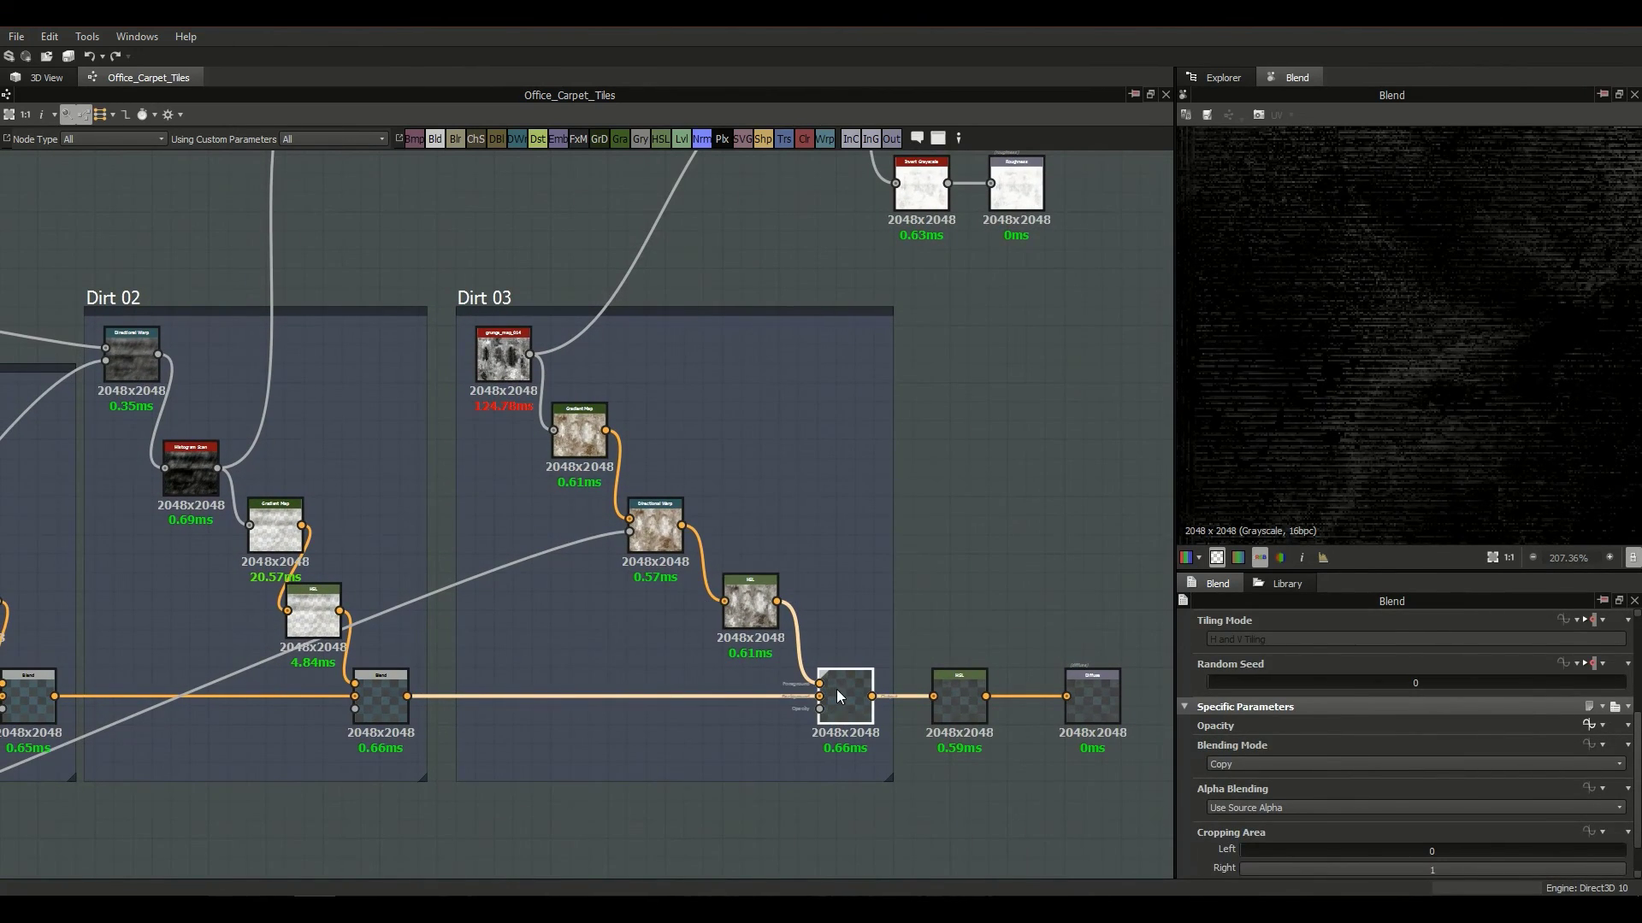
middle_drag(967, 439, 948, 506)
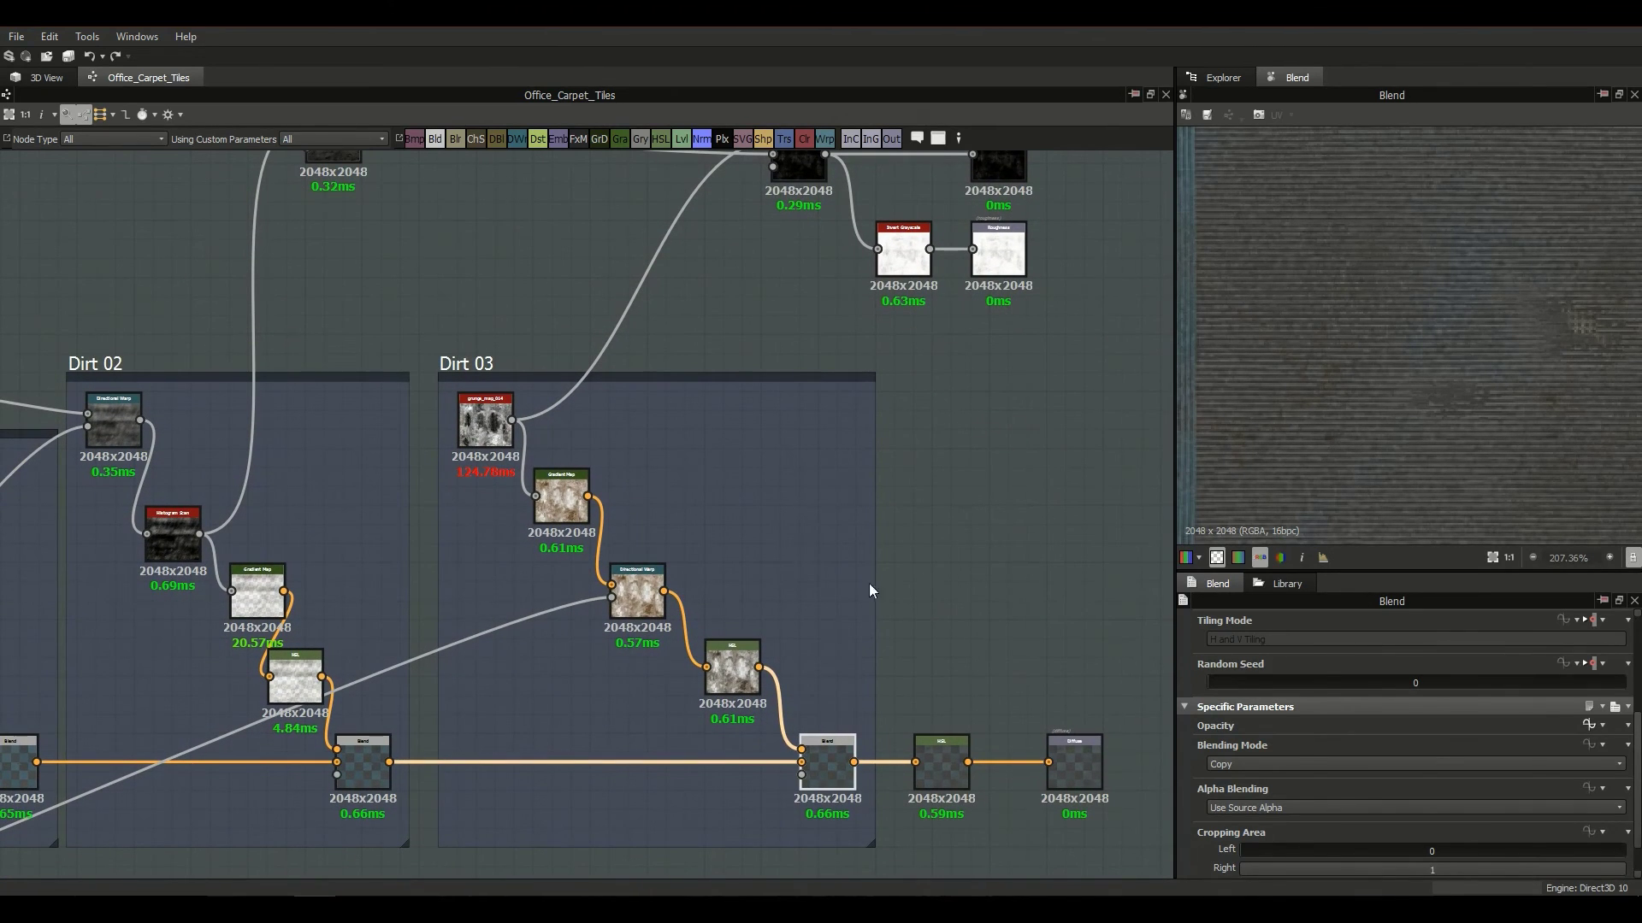
Step: Preview the Glossiness output node and the Roughness output node fed by the Invert Grayscale
middle_drag(857, 327, 872, 584)
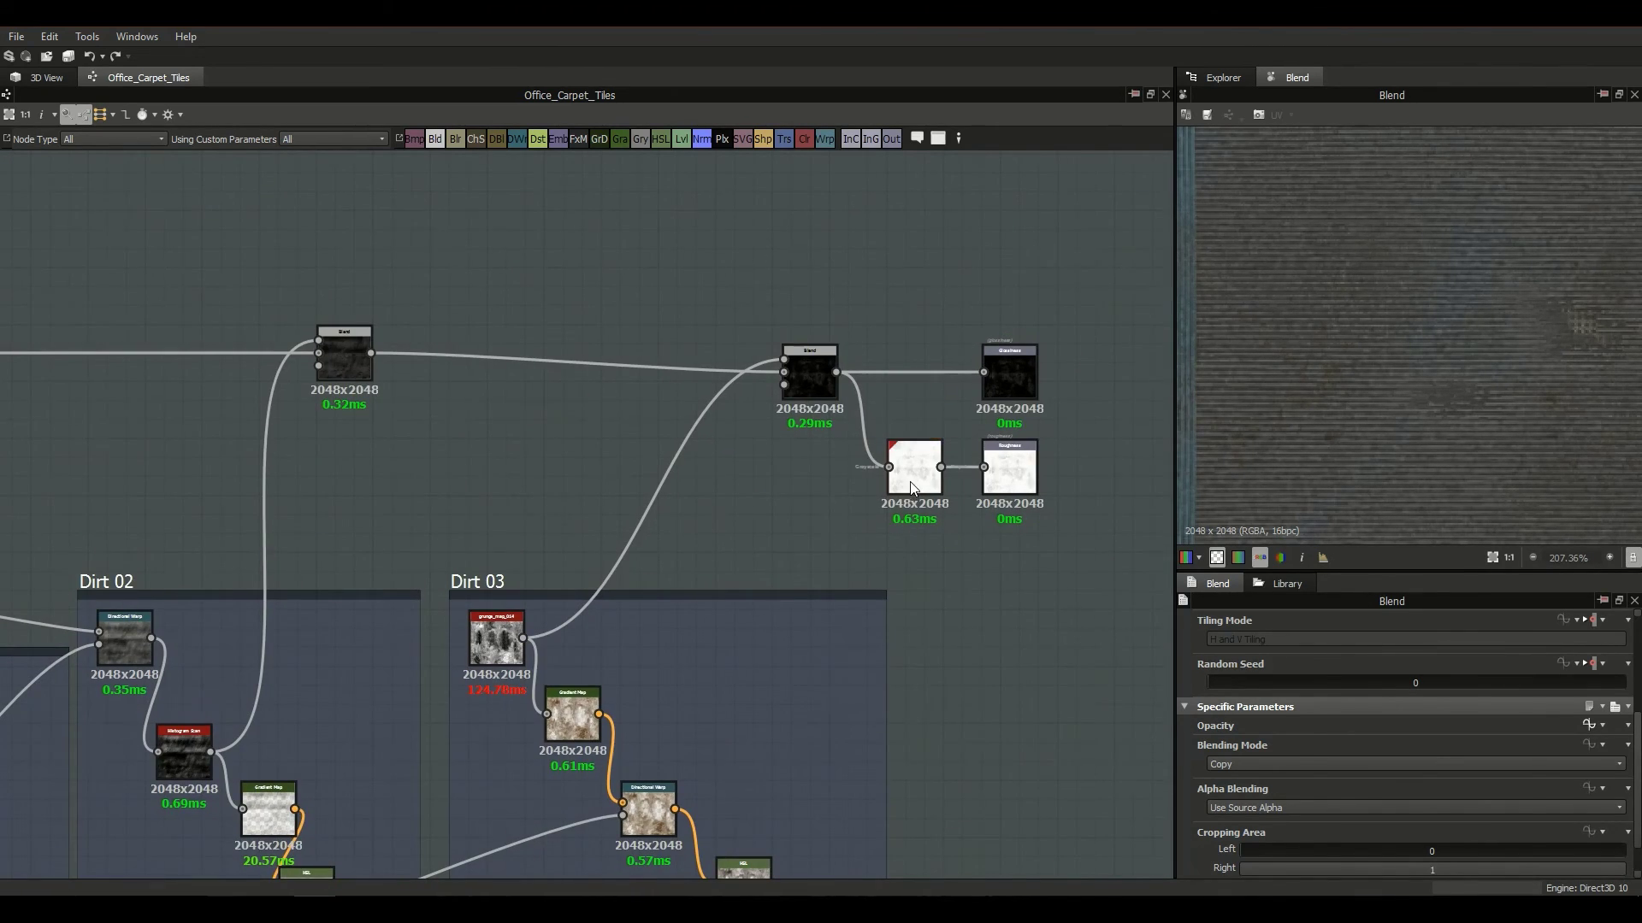
scroll(932, 359, up, 4)
double_click(961, 422)
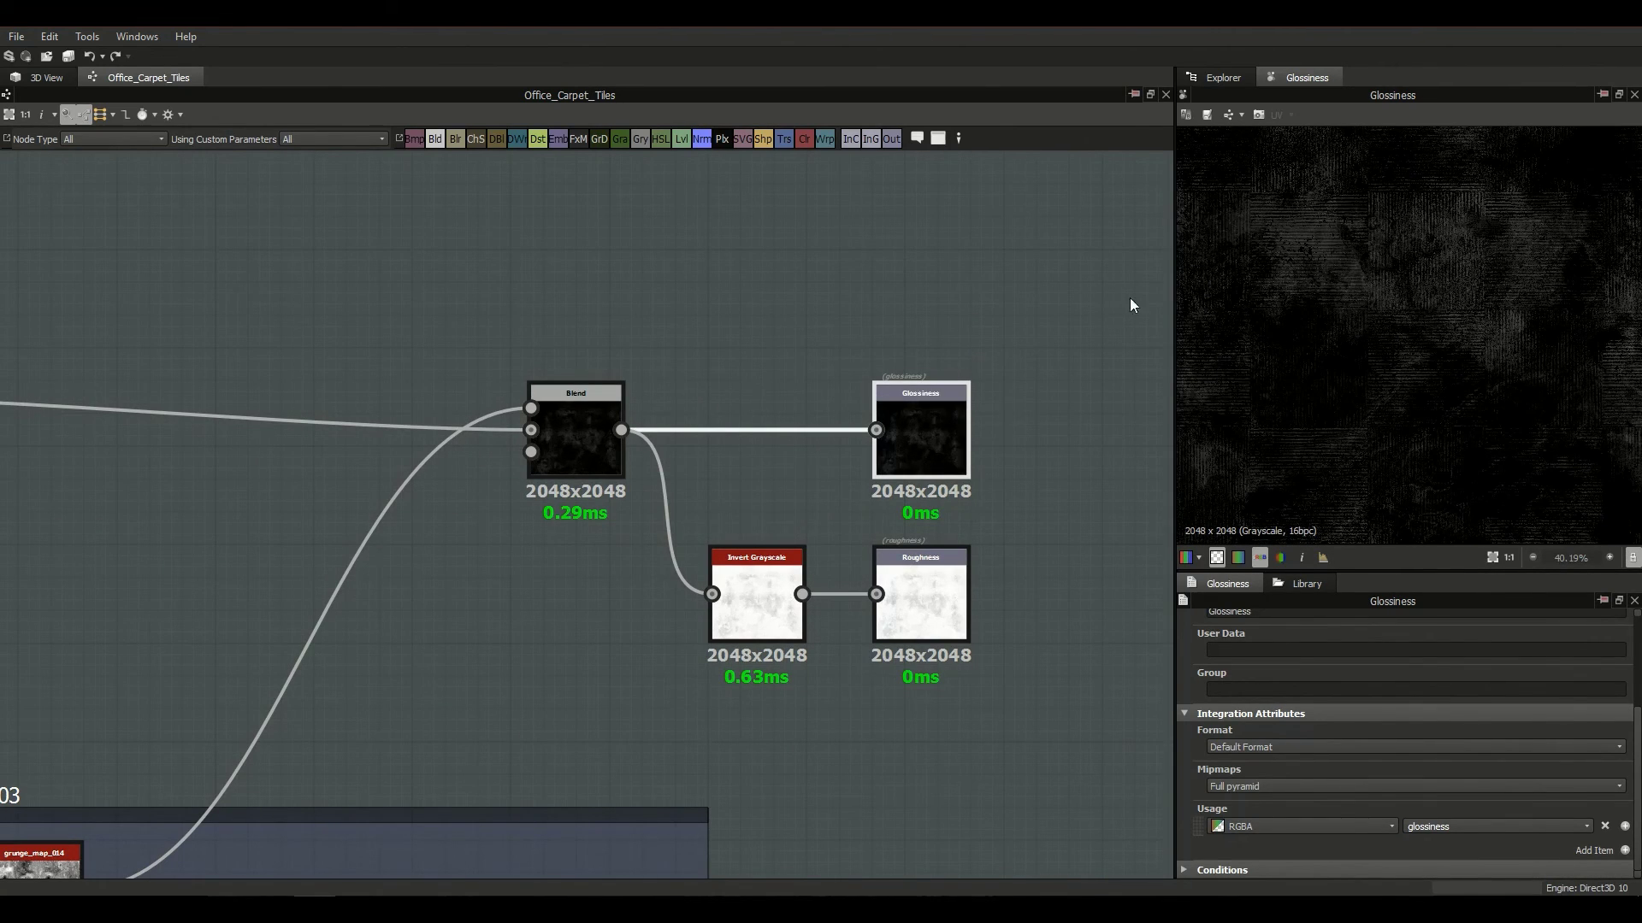
middle_drag(1164, 306, 1172, 352)
double_click(906, 672)
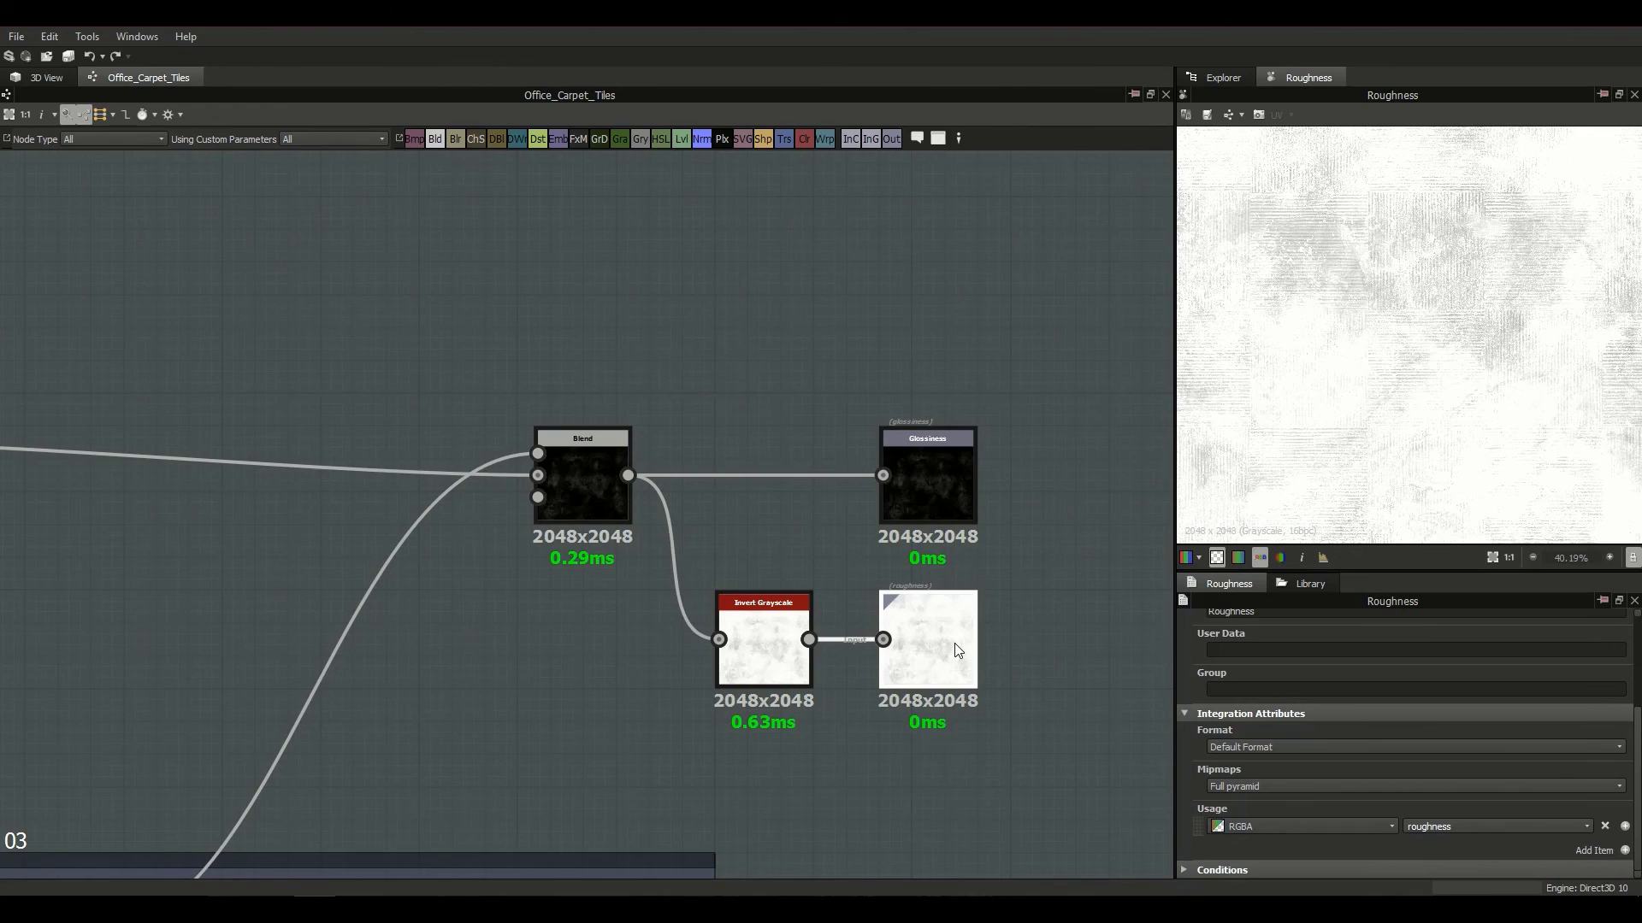
Step: Examine the whole carpet graph at overview scale, from the Base Pattern and Noise groups through to the output nodes
scroll(1371, 347, down, 4)
scroll(989, 572, down, 4)
scroll(988, 572, down, 4)
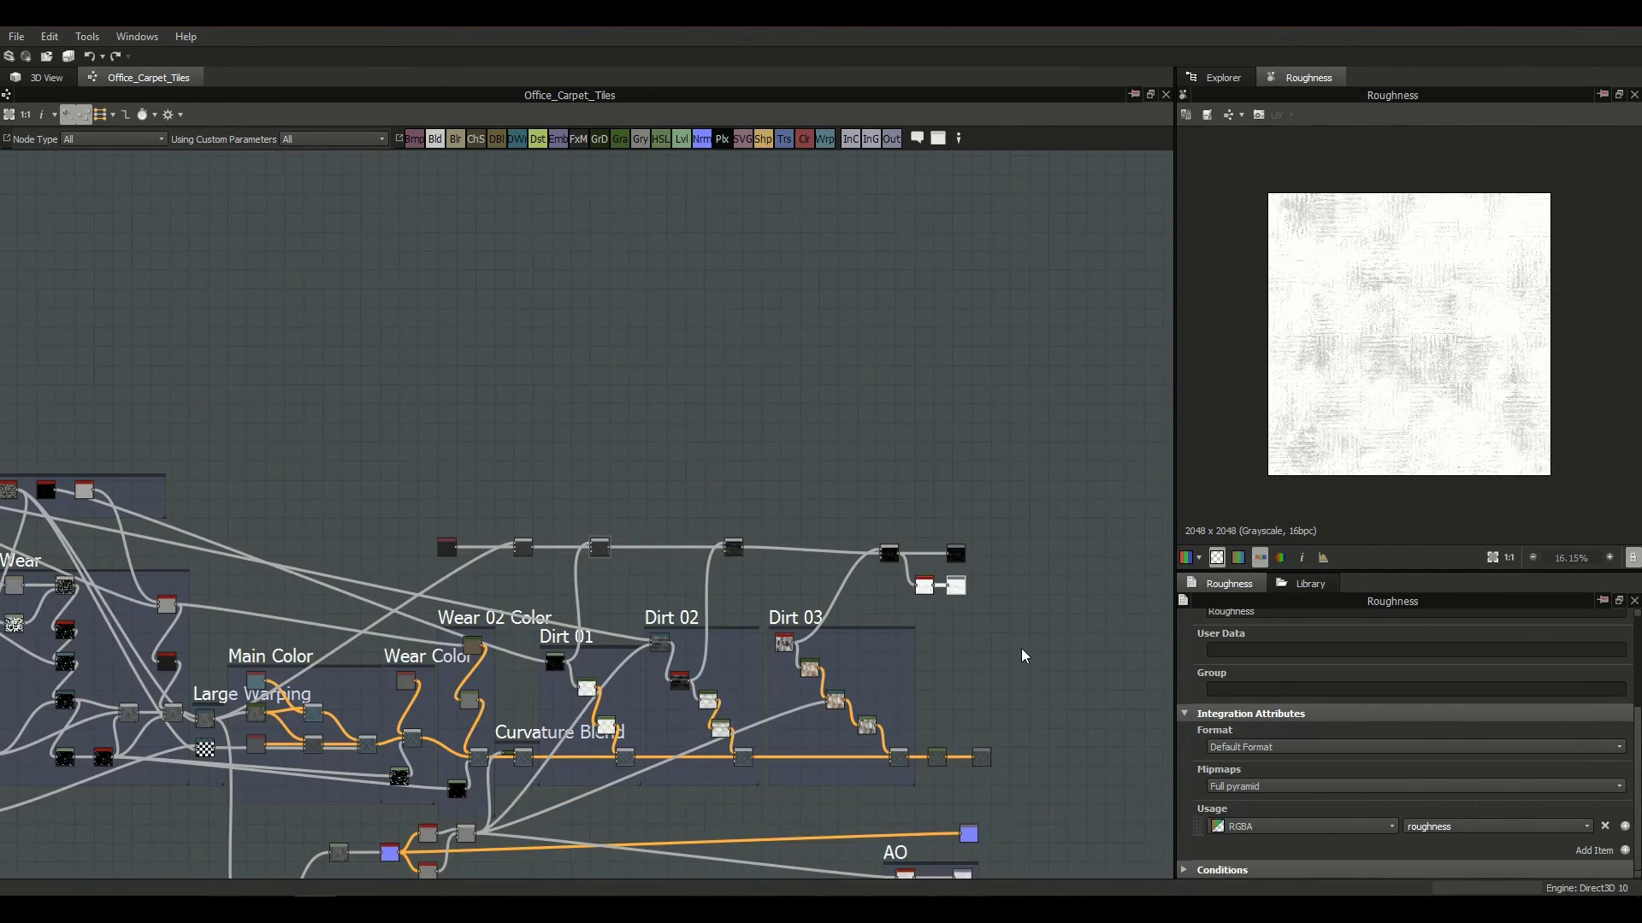
scroll(823, 629, down, 1)
scroll(823, 629, down, 1)
middle_drag(358, 477, 626, 402)
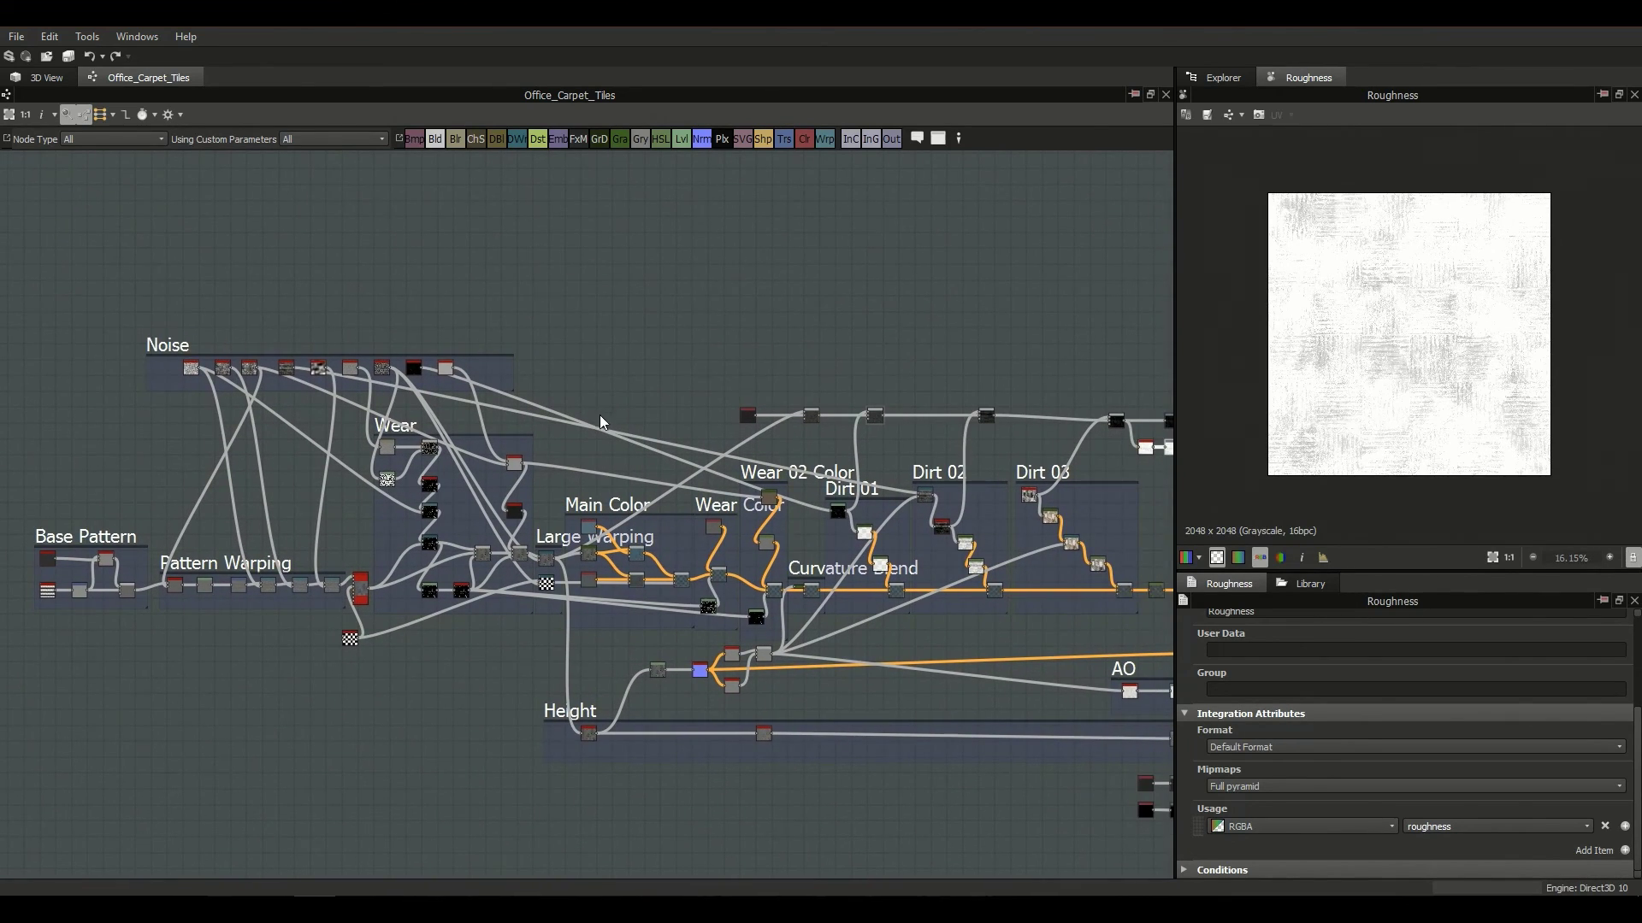
scroll(603, 421, down, 2)
scroll(565, 466, up, 1)
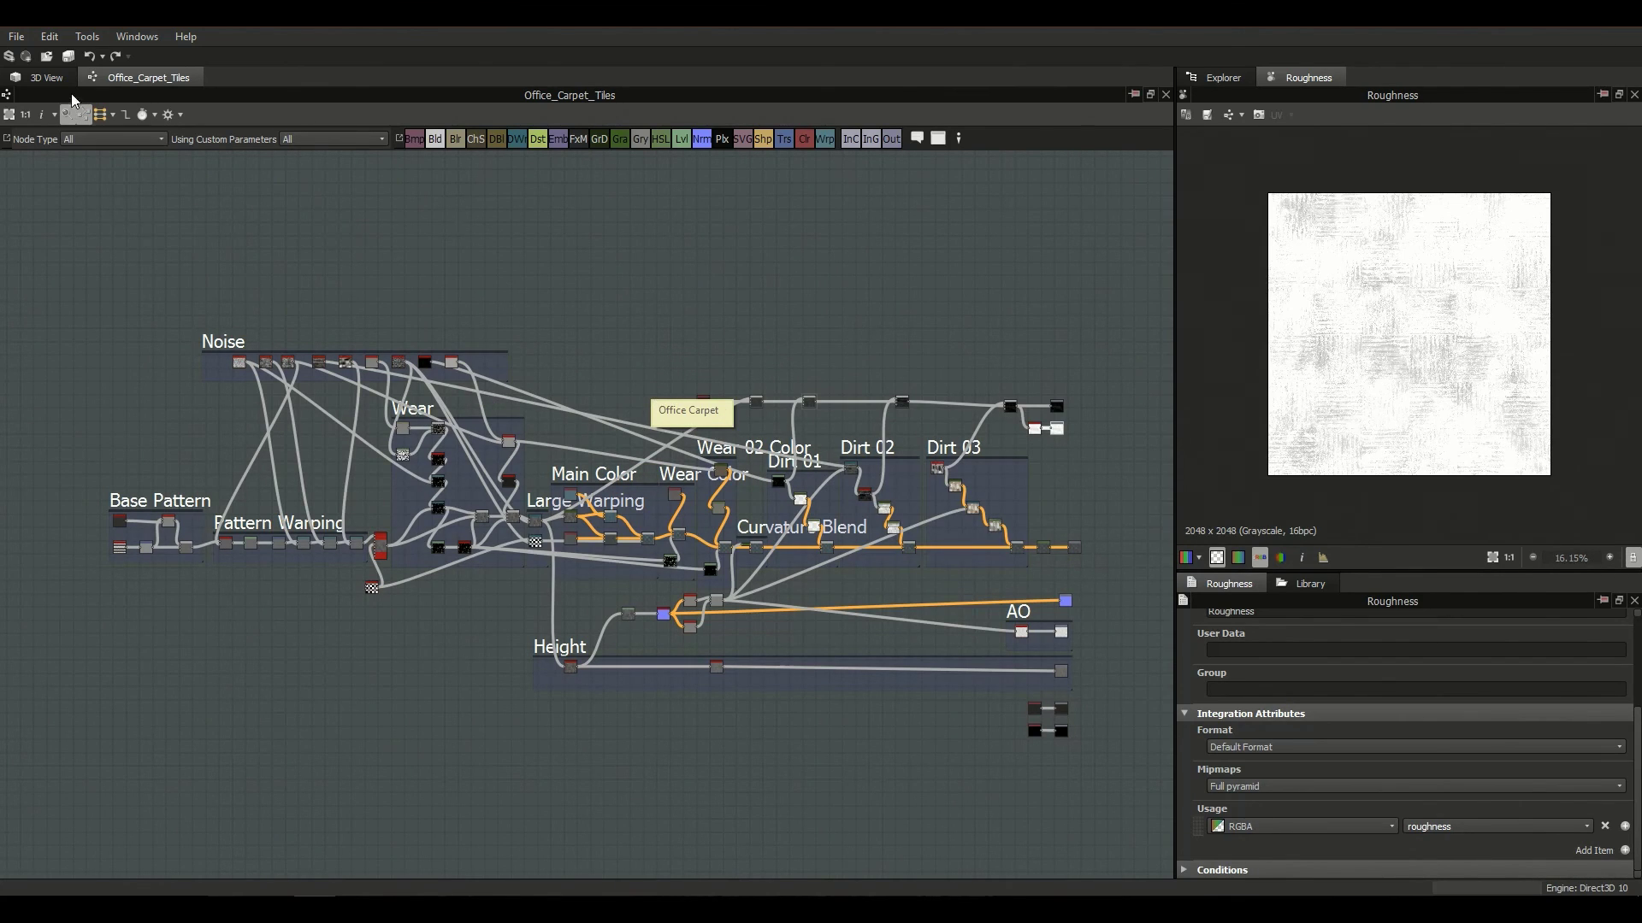
Step: Show the carpet material in the 3D view and inspect the tile surface closely from an angled viewpoint
click(47, 77)
alt+drag(602, 444, 421, 574)
scroll(431, 573, up, 2)
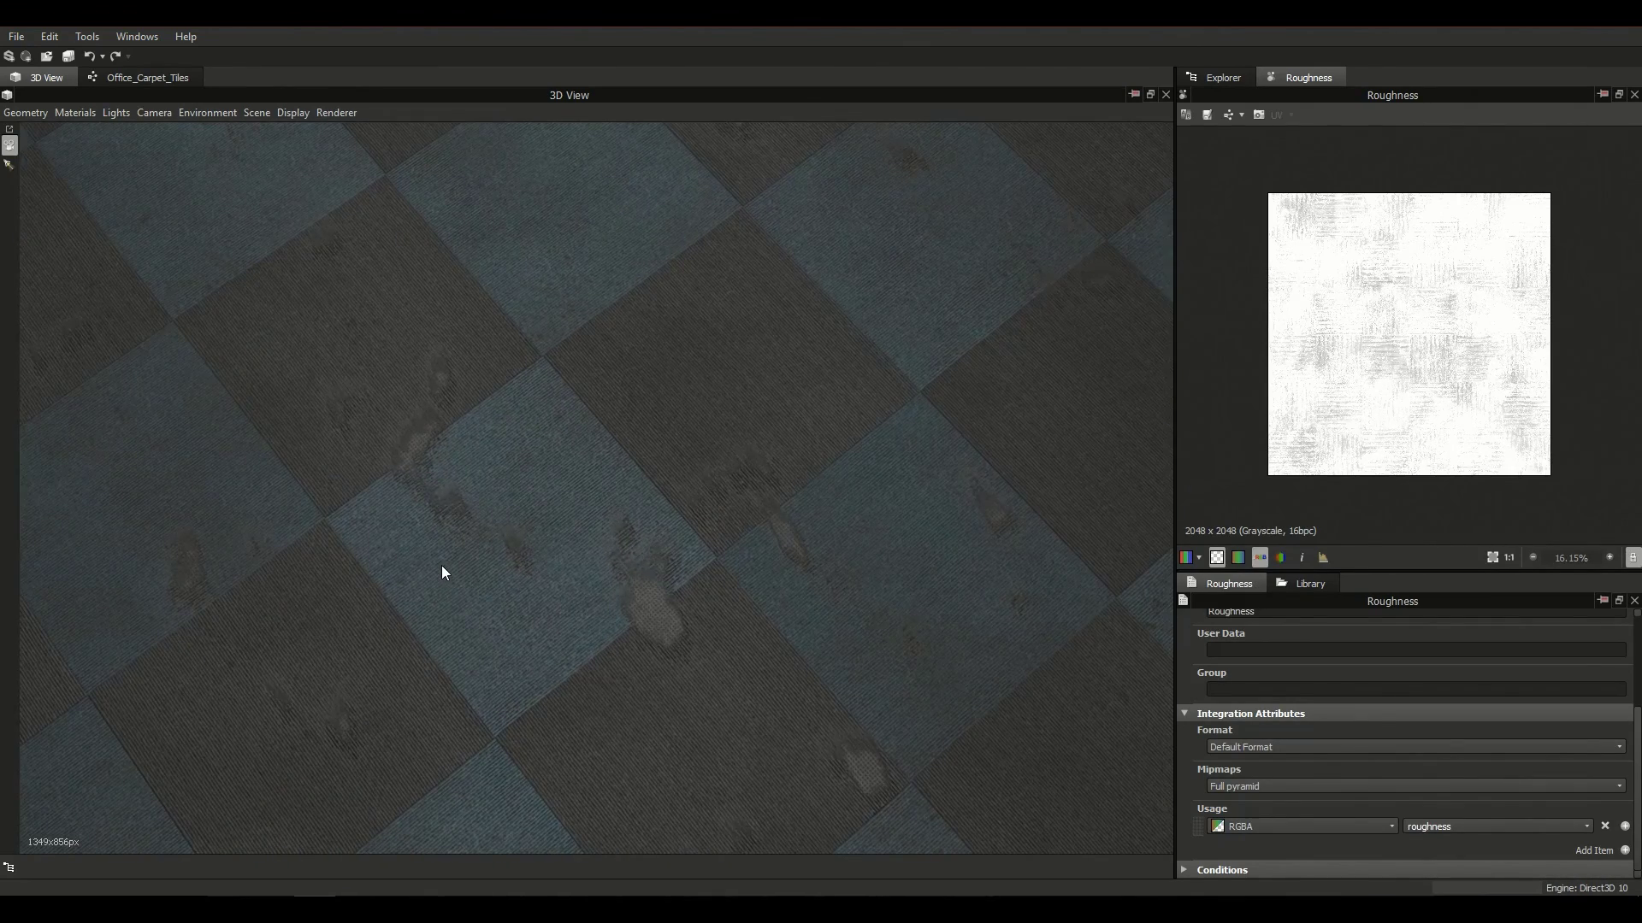